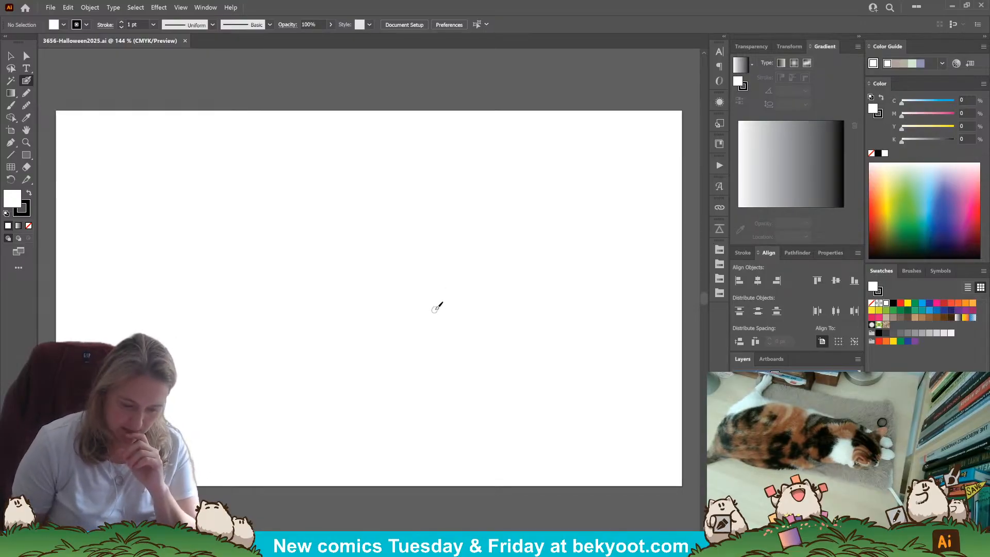
Sketch a large round pumpkin with ridges and a thick, jagged stem in the artboard's lower-left area.
mouse_move(155, 464)
left_mouse_down()
mouse_move(393, 413)
mouse_move(170, 495)
left_mouse_up()
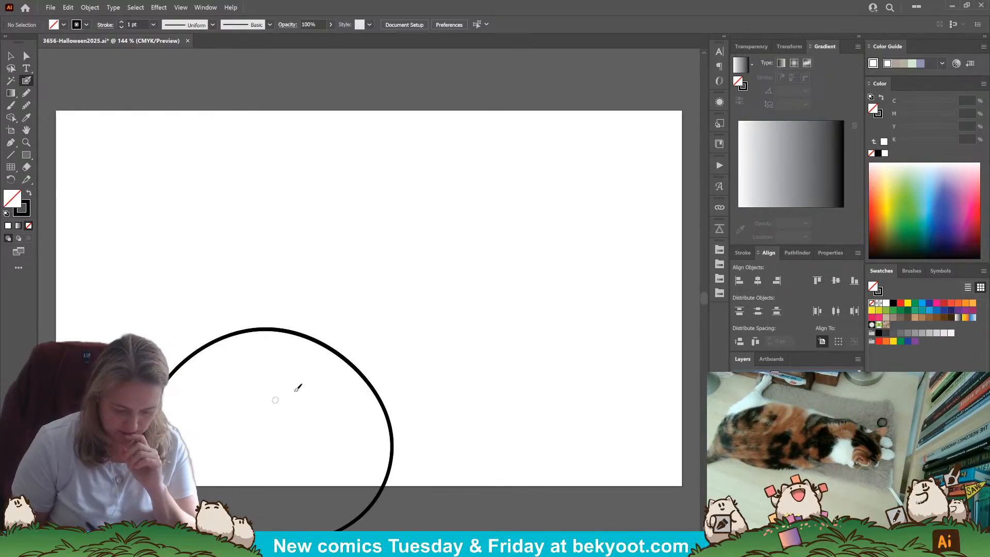
mouse_move(281, 359)
left_mouse_down()
mouse_move(254, 365)
mouse_move(285, 374)
mouse_move(271, 394)
mouse_move(324, 376)
mouse_move(322, 300)
left_mouse_up()
mouse_move(325, 303)
left_mouse_down()
mouse_move(355, 325)
mouse_move(314, 371)
left_mouse_up()
left_click_drag(300, 289, 295, 330)
mouse_move(299, 329)
left_mouse_down()
mouse_move(342, 339)
mouse_move(328, 335)
mouse_move(269, 379)
left_mouse_up()
left_click_drag(343, 335, 311, 370)
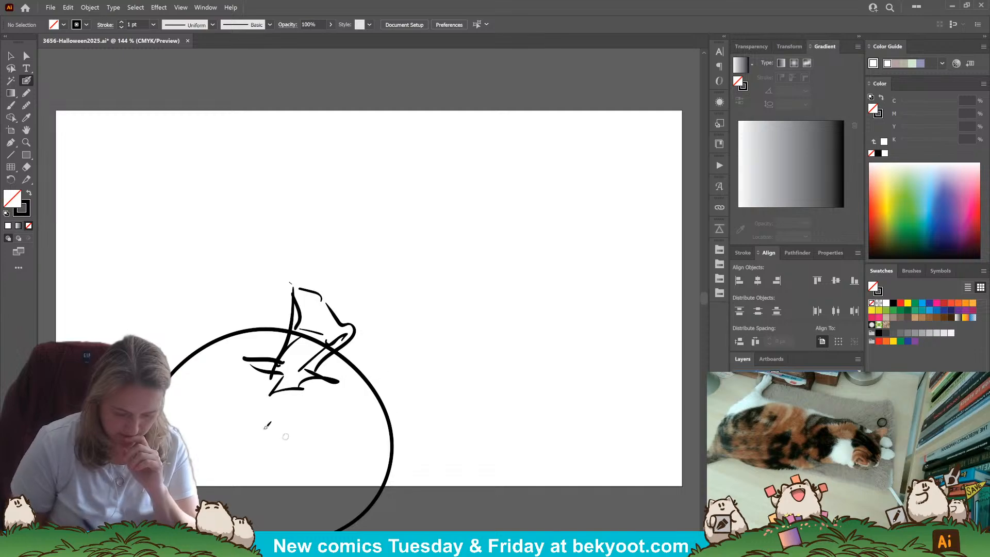
mouse_move(235, 361)
left_mouse_down()
mouse_move(218, 349)
mouse_move(170, 366)
mouse_move(291, 347)
mouse_move(381, 393)
mouse_move(410, 453)
mouse_move(378, 518)
left_mouse_up()
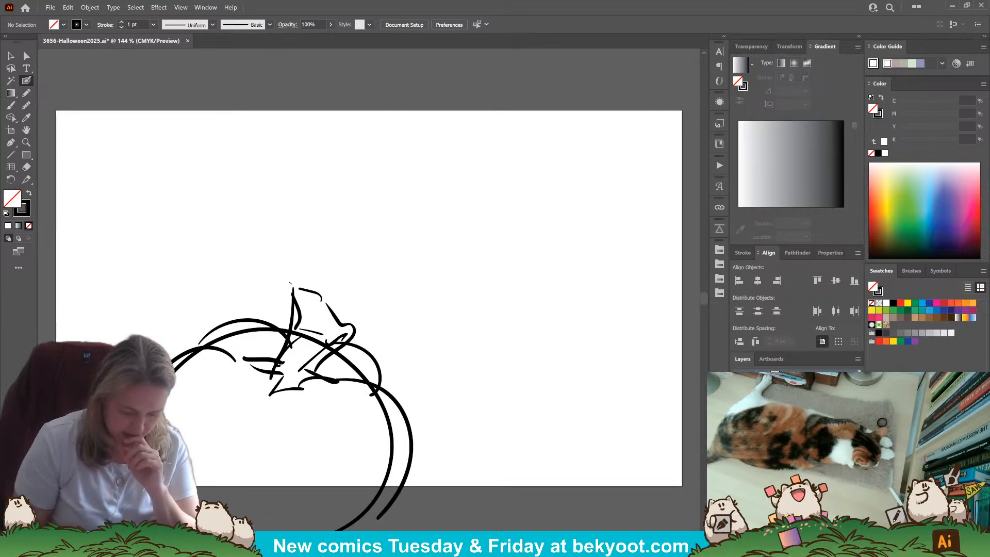
Sketch a rounded cat-like head with two ears and two short eye marks behind the pumpkin's upper-left side.
mouse_move(76, 345)
left_mouse_down()
mouse_move(190, 298)
mouse_move(206, 343)
left_mouse_up()
mouse_move(133, 290)
left_mouse_down()
mouse_move(149, 304)
mouse_move(97, 270)
mouse_move(84, 314)
left_mouse_up()
left_click_drag(138, 272, 159, 286)
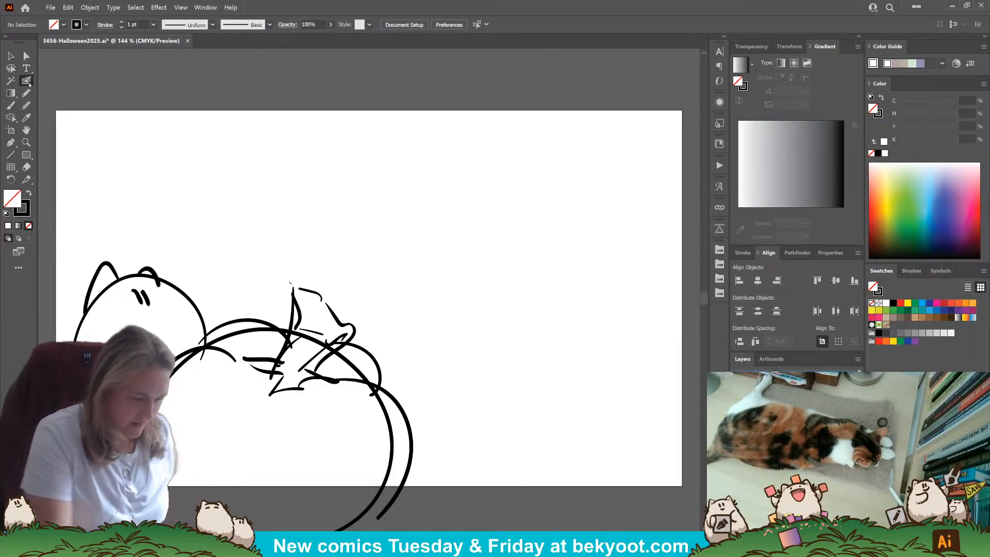
Group the pumpkin and cat-like character strokes and scale the group down in the artboard's lower-left corner.
key("v")
left_click_drag(94, 252, 410, 502)
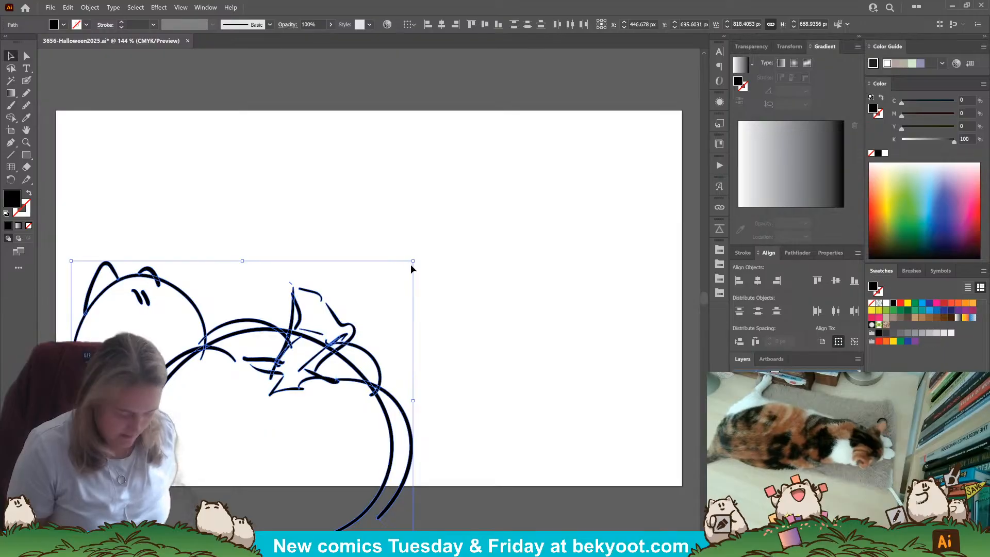
key("ctrl+g")
left_click_drag(411, 265, 311, 427)
left_click(421, 484)
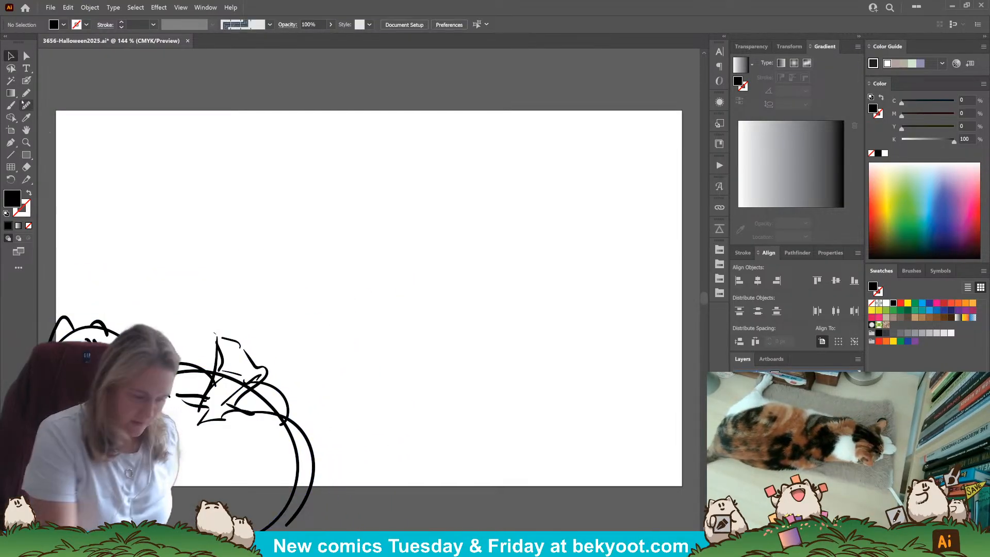
Brush a long curved hill line across the artboard and two round outlines near its left end.
left_click(26, 80)
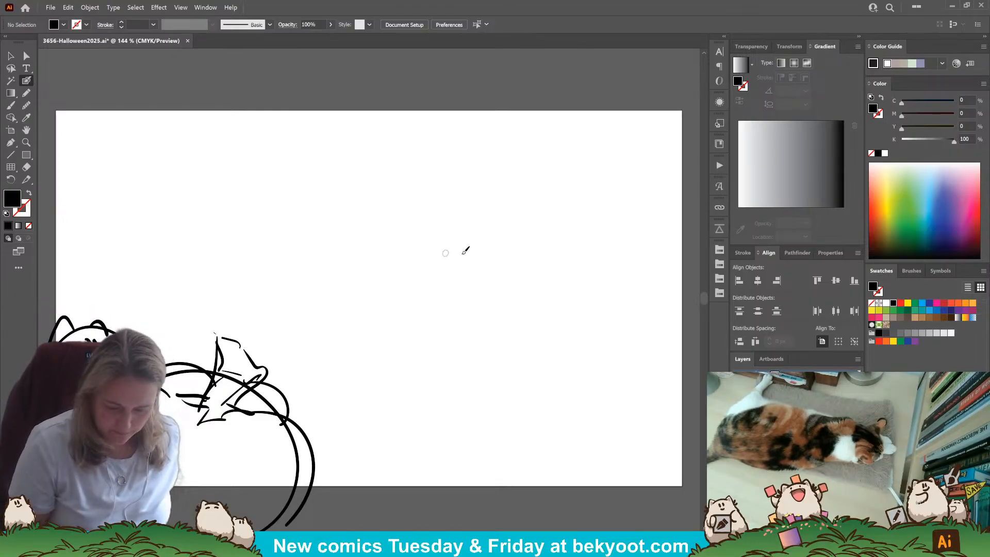
mouse_move(136, 293)
left_mouse_down()
mouse_move(567, 312)
mouse_move(700, 417)
left_mouse_up()
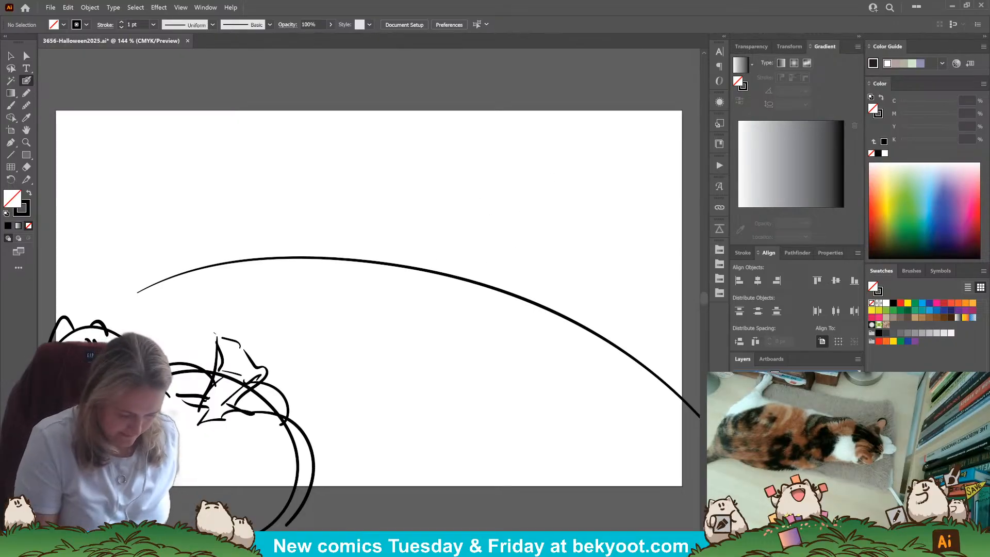
left_click_drag(156, 312, 194, 326)
mouse_move(124, 294)
left_mouse_down()
mouse_move(167, 241)
mouse_move(140, 285)
left_mouse_up()
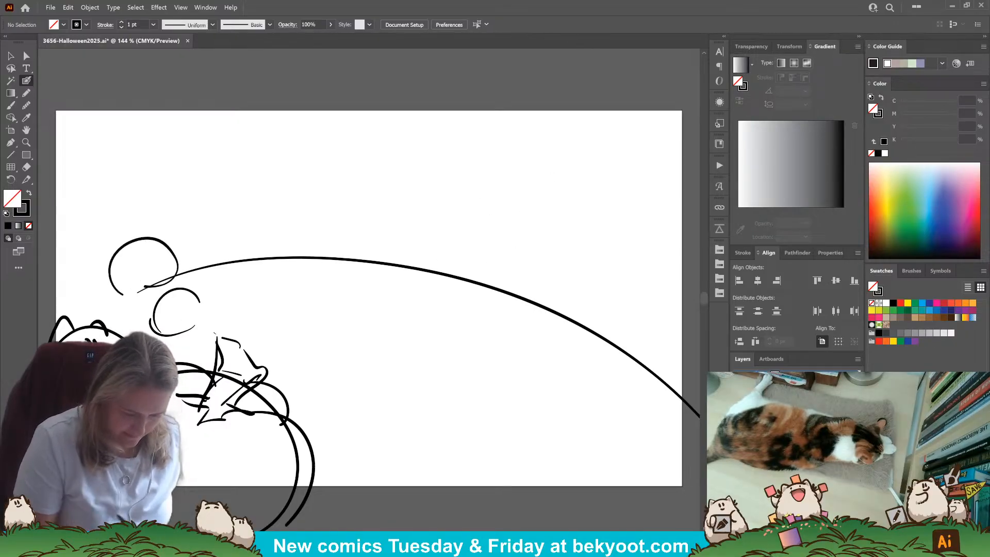
mouse_move(312, 256)
left_mouse_down()
mouse_move(378, 272)
mouse_move(326, 294)
mouse_move(350, 318)
left_mouse_up()
mouse_move(397, 339)
left_mouse_down()
mouse_move(464, 395)
mouse_move(473, 479)
left_mouse_up()
left_click_drag(512, 294, 488, 298)
mouse_move(481, 306)
left_mouse_down()
mouse_move(459, 313)
mouse_move(483, 330)
left_mouse_up()
mouse_move(492, 337)
left_mouse_down()
mouse_move(569, 378)
mouse_move(690, 503)
left_mouse_up()
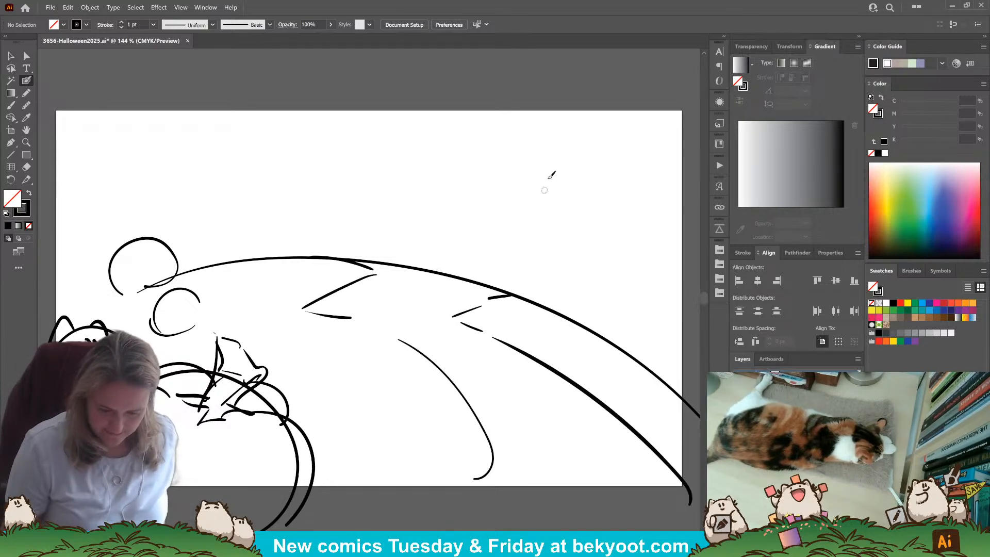
key("ctrl+z")
key("ctrl+z")
key("ctrl+z")
key("ctrl+z")
key("ctrl+z")
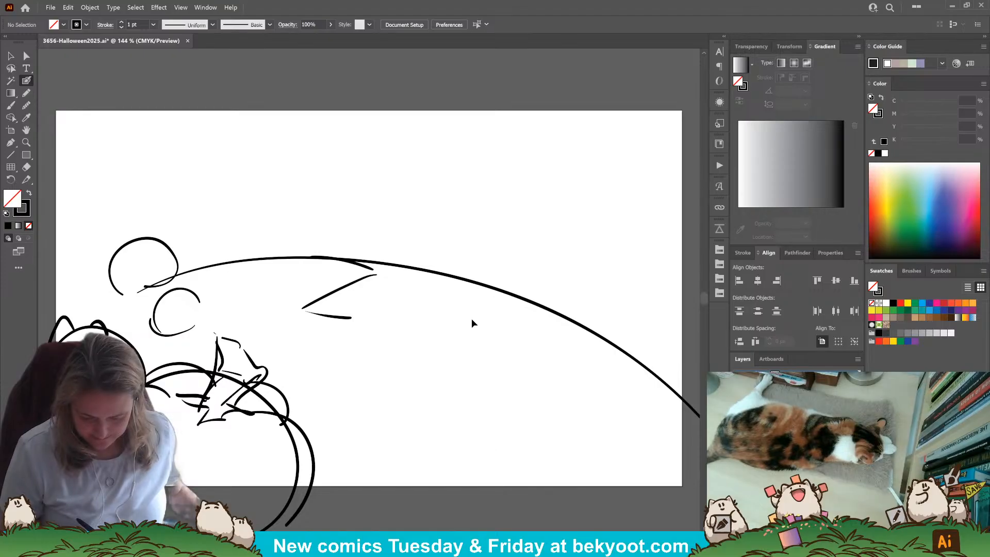
key("ctrl+z")
key("ctrl+z")
key("ctrl+z")
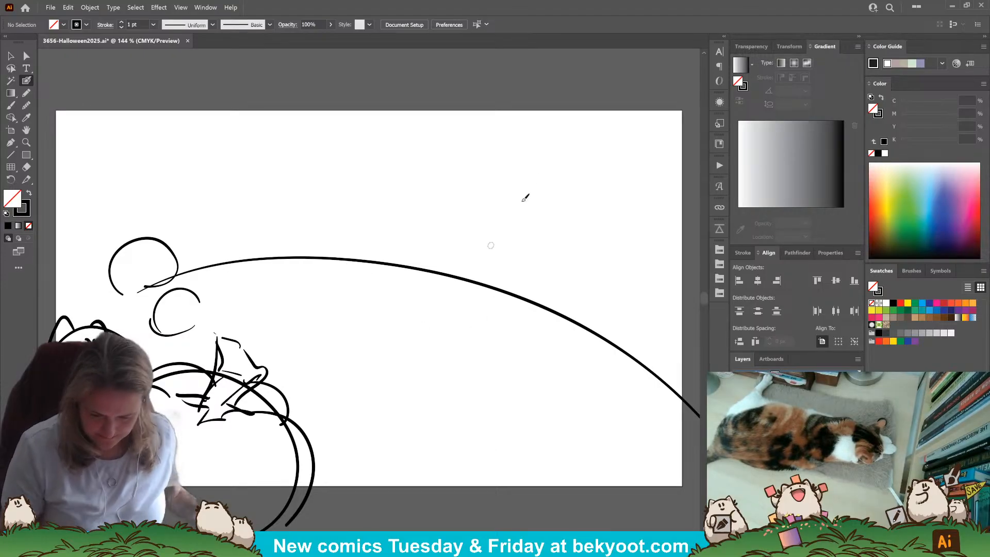
Sketch a small crescent moon in the upper-right part of the sky.
mouse_move(532, 137)
left_mouse_down()
mouse_move(536, 148)
mouse_move(562, 140)
mouse_move(536, 129)
mouse_move(531, 155)
left_mouse_up()
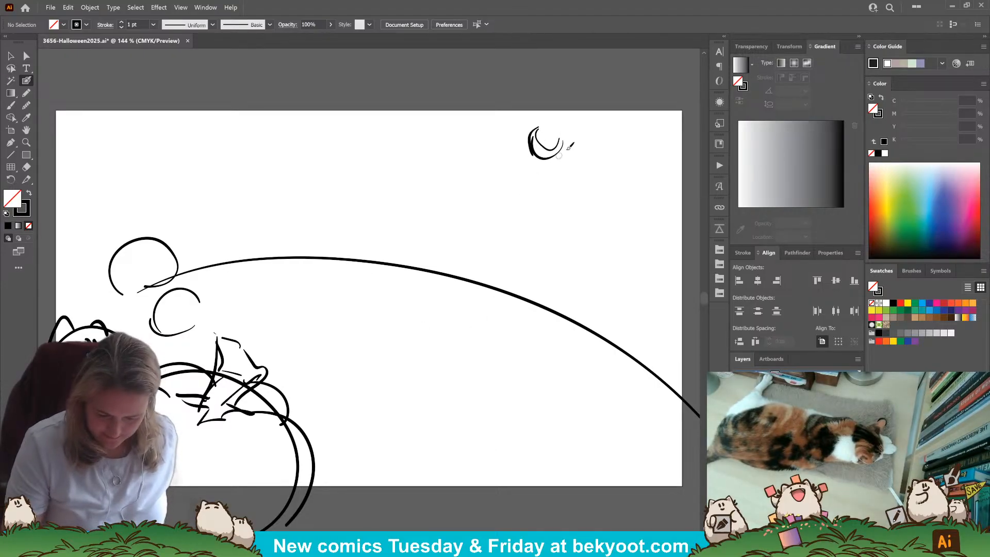
mouse_move(526, 498)
left_mouse_down()
mouse_move(654, 472)
mouse_move(593, 523)
left_mouse_up()
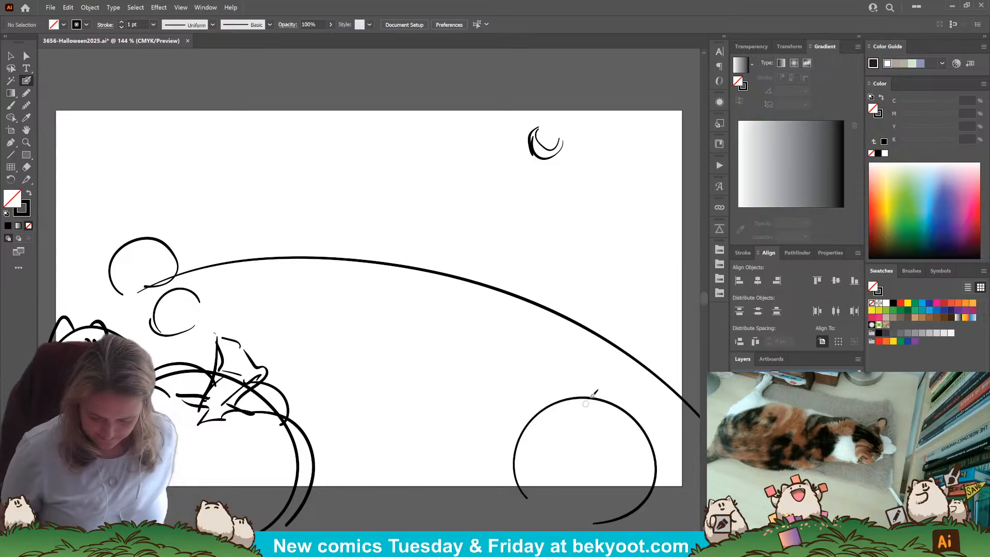
key("ctrl+z")
Sketch the edges of a winding path that widens from the hill's crest down to the foreground.
mouse_move(305, 414)
left_mouse_down()
mouse_move(282, 424)
mouse_move(375, 376)
left_mouse_up()
left_click_drag(378, 359, 361, 355)
mouse_move(356, 344)
left_mouse_down()
mouse_move(238, 306)
mouse_move(255, 260)
left_mouse_up()
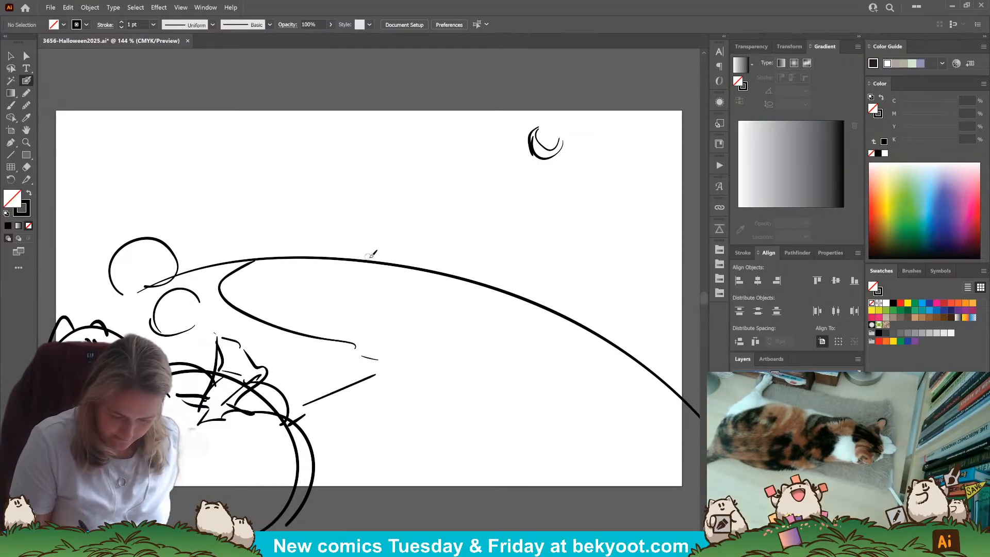
mouse_move(352, 261)
left_mouse_down()
mouse_move(322, 276)
mouse_move(373, 283)
left_mouse_up()
mouse_move(451, 311)
left_mouse_down()
mouse_move(545, 363)
mouse_move(521, 427)
mouse_move(622, 521)
left_mouse_up()
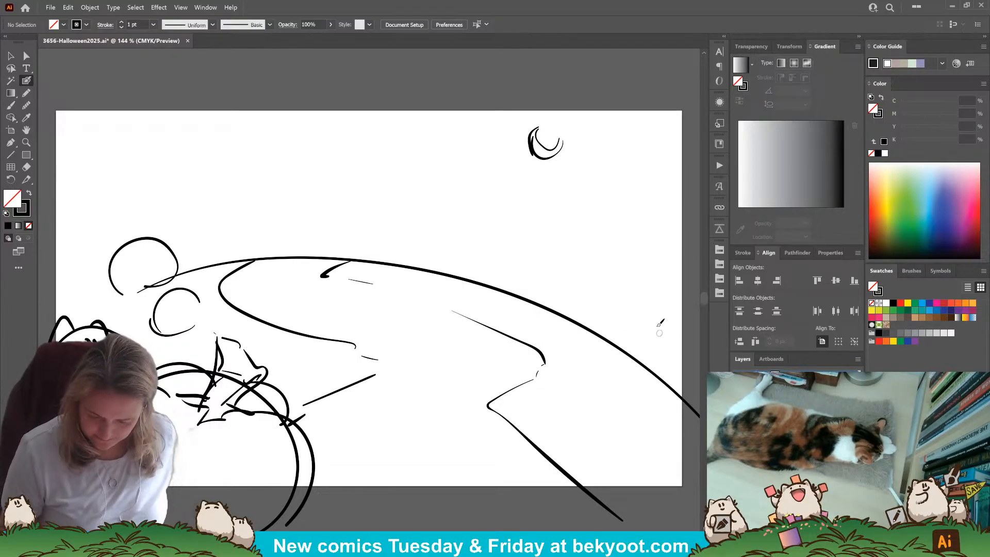
Sketch scalloped cloud-like outlines sloping down toward the hill on both the right and left sides of the sky.
mouse_move(559, 290)
left_mouse_down()
mouse_move(568, 238)
mouse_move(614, 226)
mouse_move(677, 167)
mouse_move(687, 190)
left_mouse_up()
left_click_drag(566, 279, 532, 290)
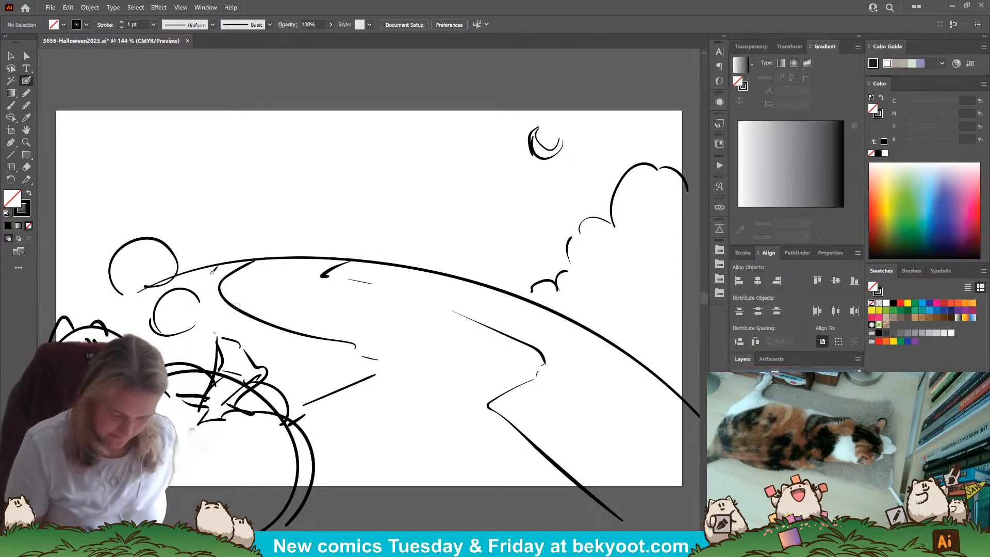
left_click_drag(74, 113, 112, 99)
left_click_drag(122, 115, 125, 135)
left_click_drag(121, 145, 145, 169)
left_click_drag(161, 180, 161, 193)
mouse_move(169, 188)
left_mouse_down()
mouse_move(189, 199)
mouse_move(233, 196)
mouse_move(256, 247)
left_mouse_up()
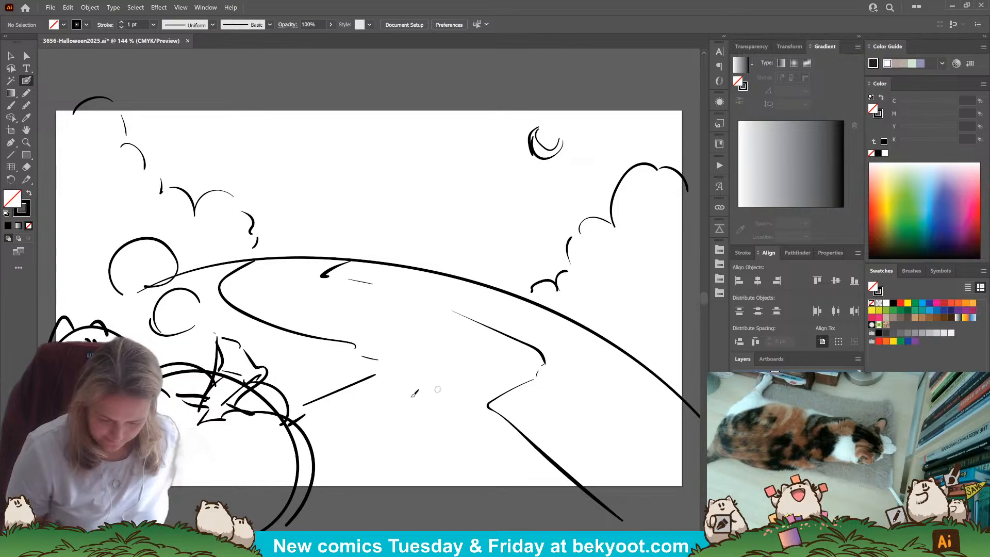
Sketch a small round pumpkin with cat ears and ridge lines floating in the sky above the hill's crest.
left_click_drag(367, 166, 375, 196)
mouse_move(394, 175)
left_mouse_down()
mouse_move(342, 175)
mouse_move(391, 159)
mouse_move(399, 180)
mouse_move(363, 157)
left_mouse_up()
left_click_drag(369, 159, 374, 199)
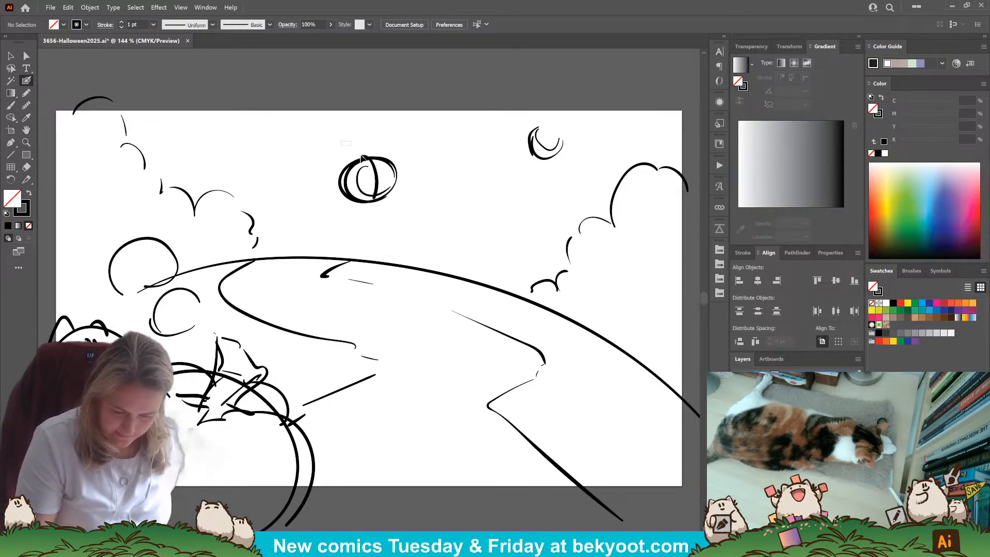
mouse_move(362, 158)
left_mouse_down()
mouse_move(398, 205)
mouse_move(381, 212)
mouse_move(379, 232)
mouse_move(375, 215)
left_mouse_up()
left_click(400, 235, "ctrl")
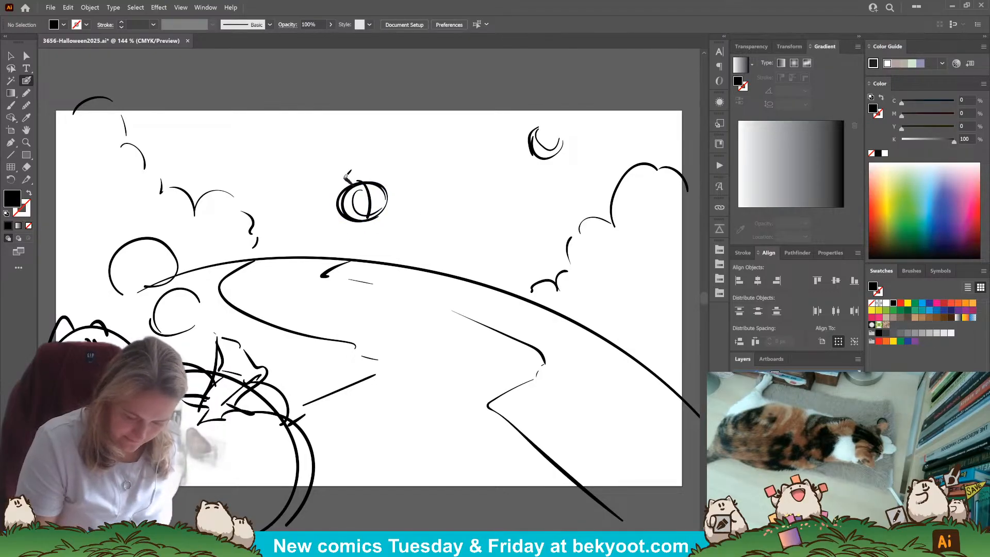
mouse_move(345, 177)
left_mouse_down()
mouse_move(355, 204)
mouse_move(365, 180)
mouse_move(380, 173)
mouse_move(389, 207)
mouse_move(368, 196)
mouse_move(371, 221)
left_mouse_up()
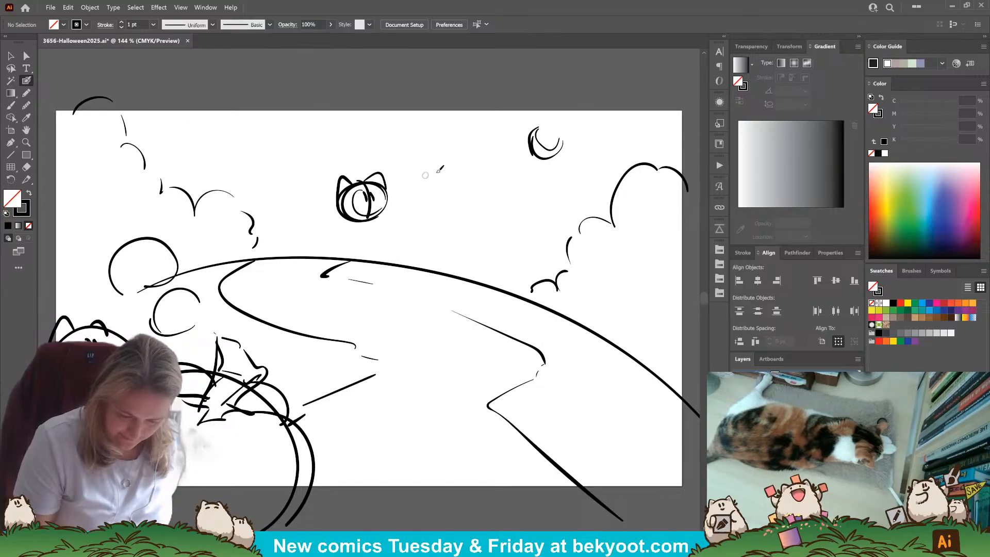
Sketch a floating egg-shaped character with raised arms, legs, eyes and an open mouth to the right of the eared pumpkin.
mouse_move(466, 191)
left_mouse_down()
mouse_move(414, 168)
mouse_move(416, 206)
mouse_move(468, 200)
mouse_move(429, 159)
mouse_move(418, 171)
mouse_move(419, 211)
mouse_move(441, 223)
mouse_move(470, 198)
left_mouse_up()
key("ctrl+z")
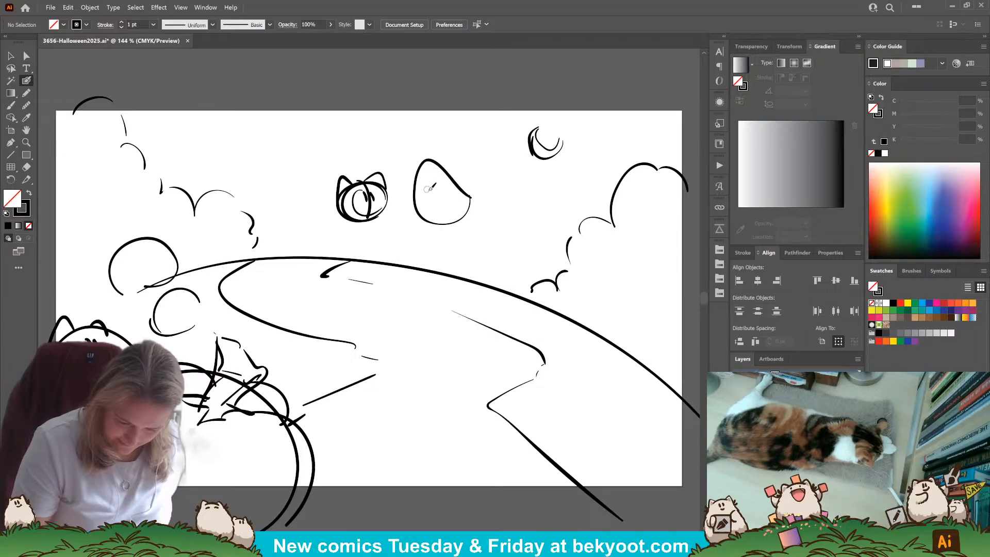
mouse_move(424, 161)
left_mouse_down()
mouse_move(435, 175)
mouse_move(477, 178)
mouse_move(455, 183)
mouse_move(444, 166)
mouse_move(456, 170)
mouse_move(405, 178)
mouse_move(447, 215)
mouse_move(465, 207)
mouse_move(456, 210)
left_mouse_up()
left_click(484, 165, "ctrl")
key("ctrl+z")
key("ctrl+z")
left_click_drag(448, 198, 458, 204)
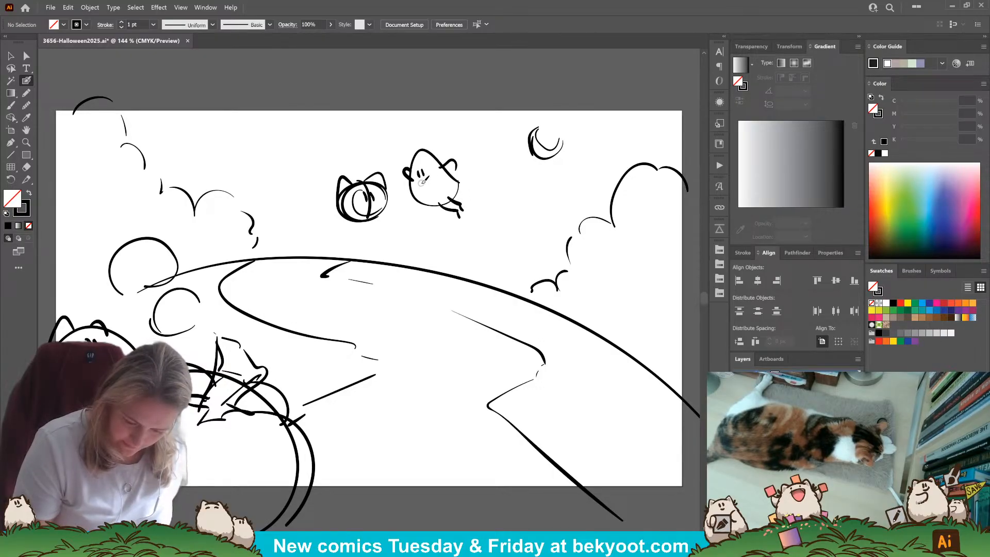
left_click_drag(437, 177, 431, 185)
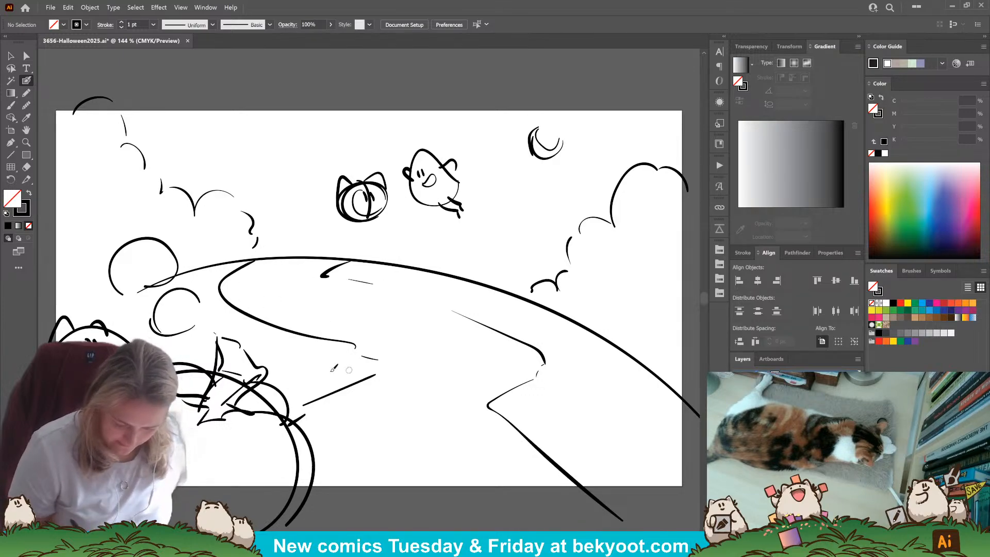
Sketch two oval bodies side by side on the path and a small eared head left of the floating pumpkin.
mouse_move(320, 363)
left_mouse_down()
mouse_move(311, 314)
mouse_move(319, 372)
left_mouse_up()
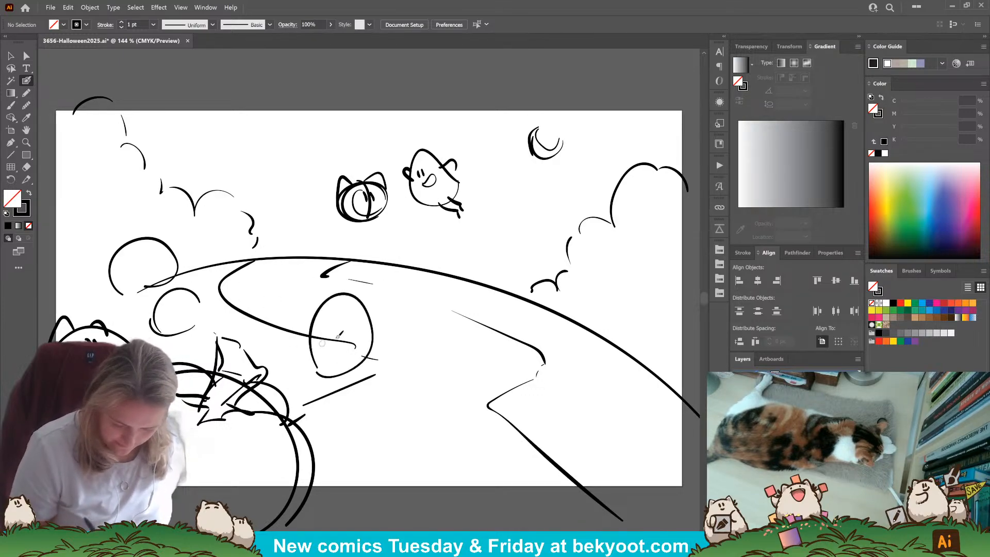
mouse_move(470, 332)
left_mouse_down()
mouse_move(433, 382)
mouse_move(398, 355)
left_mouse_up()
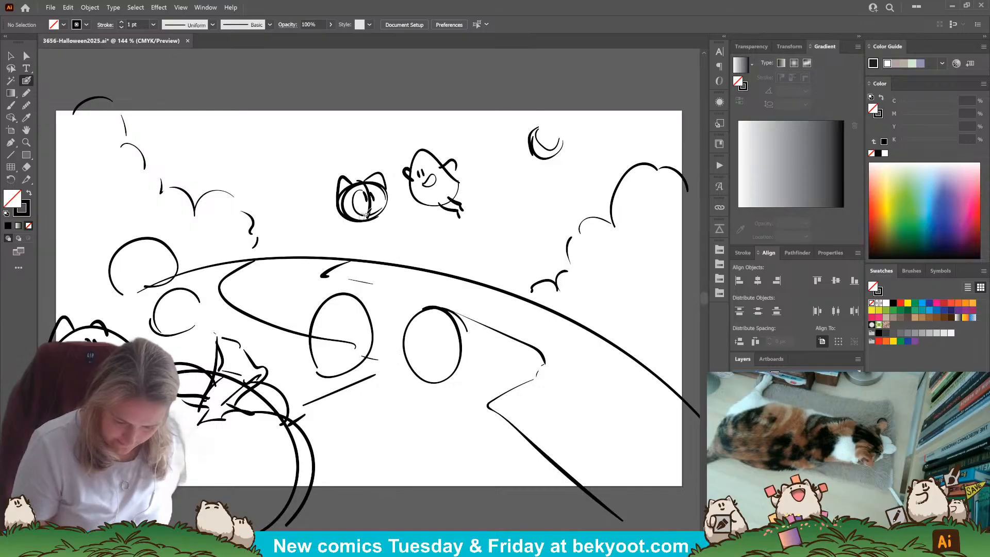
mouse_move(297, 197)
left_mouse_down()
mouse_move(310, 212)
mouse_move(281, 222)
mouse_move(288, 194)
mouse_move(276, 218)
left_mouse_up()
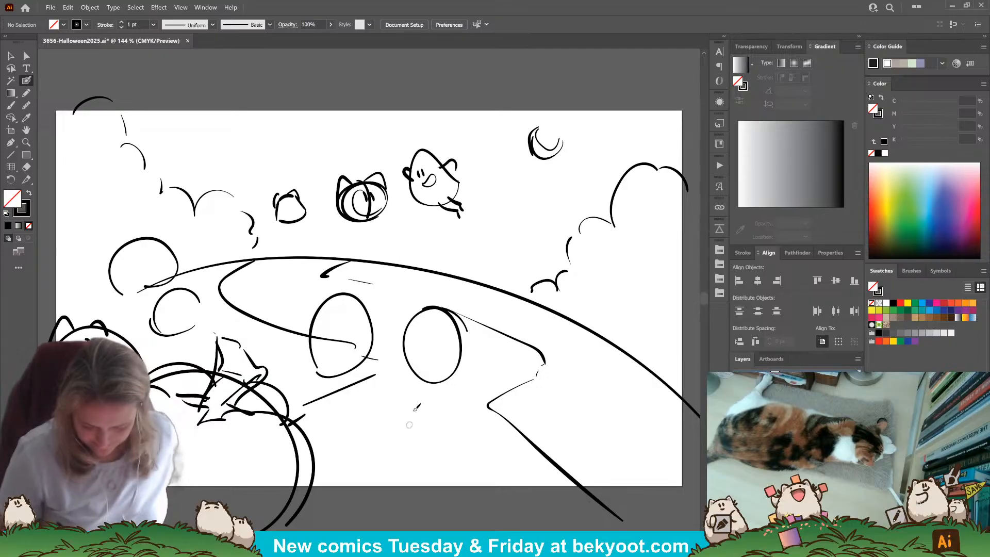
Add ears and flared cape-like side lines to the two oval characters on the path.
mouse_move(417, 313)
left_mouse_down()
mouse_move(451, 311)
mouse_move(415, 320)
mouse_move(411, 370)
mouse_move(463, 375)
left_mouse_up()
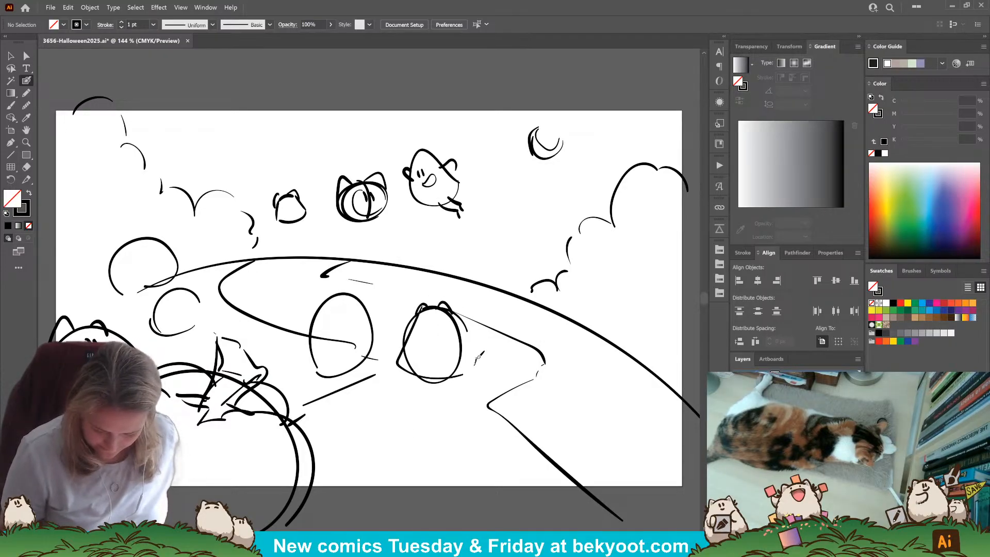
left_click_drag(466, 332, 475, 363)
mouse_move(340, 292)
left_mouse_down()
mouse_move(322, 304)
mouse_move(366, 319)
mouse_move(385, 357)
mouse_move(325, 352)
left_mouse_up()
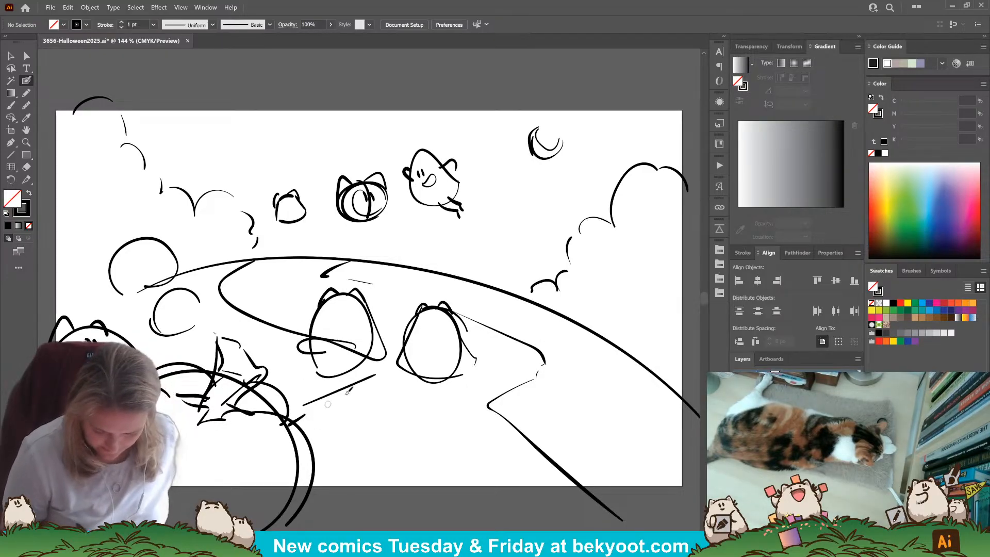
Join the two path characters' hands and sketch a small pumpkin held at each one's outer side.
mouse_move(373, 318)
left_mouse_down()
mouse_move(392, 314)
mouse_move(389, 327)
mouse_move(408, 310)
left_mouse_up()
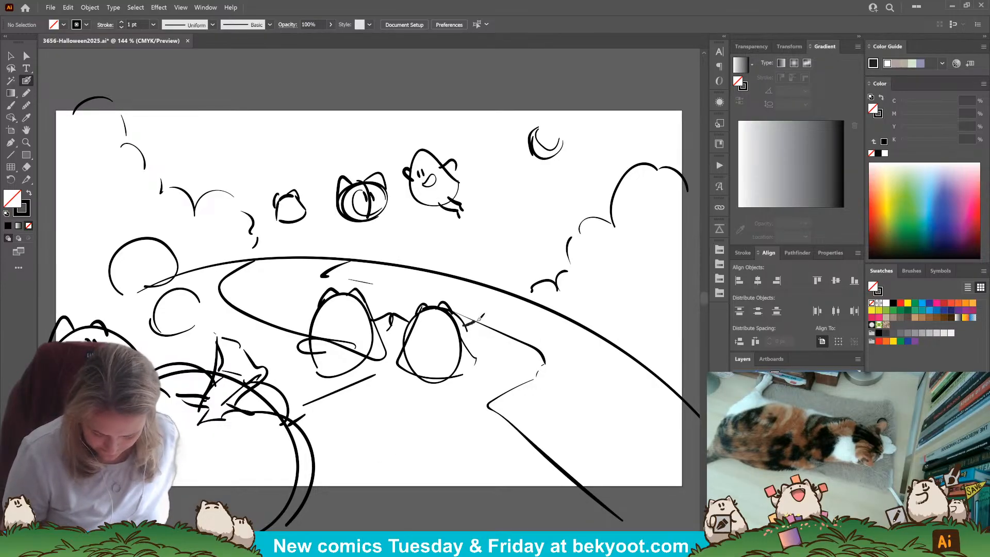
mouse_move(479, 318)
left_mouse_down()
mouse_move(475, 344)
mouse_move(485, 312)
mouse_move(509, 346)
mouse_move(489, 332)
mouse_move(494, 353)
mouse_move(483, 350)
left_mouse_up()
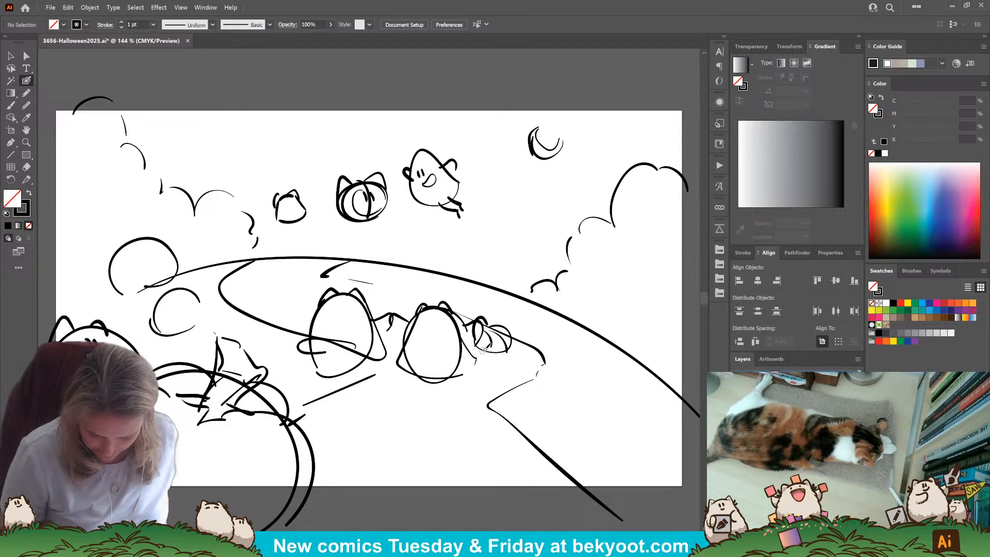
mouse_move(298, 331)
left_mouse_down()
mouse_move(312, 320)
mouse_move(286, 317)
mouse_move(274, 342)
mouse_move(312, 335)
left_mouse_up()
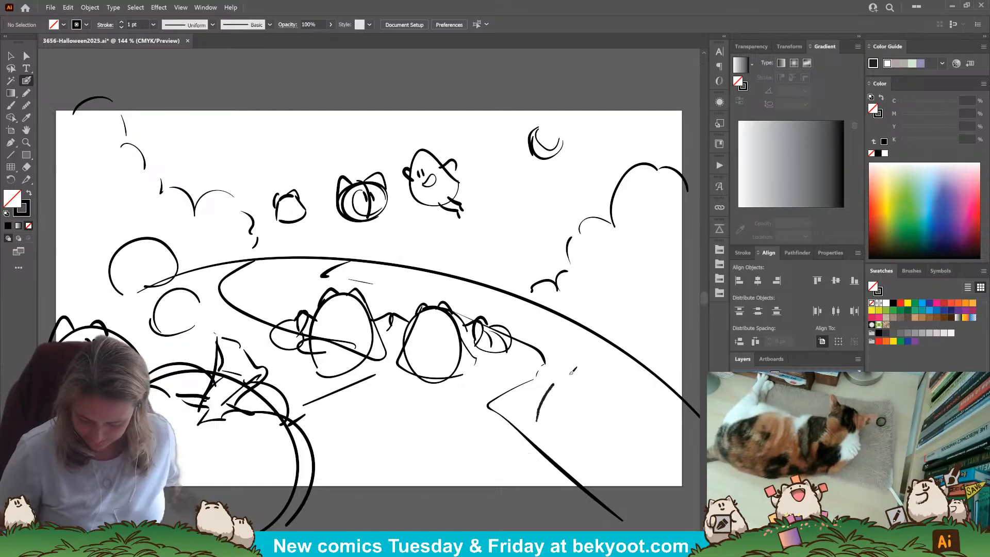
Sketch three round-topped outlines on the hill's crest and right slope, and shift the large foreground one slightly.
left_click_drag(536, 420, 633, 422)
key("ctrl+z")
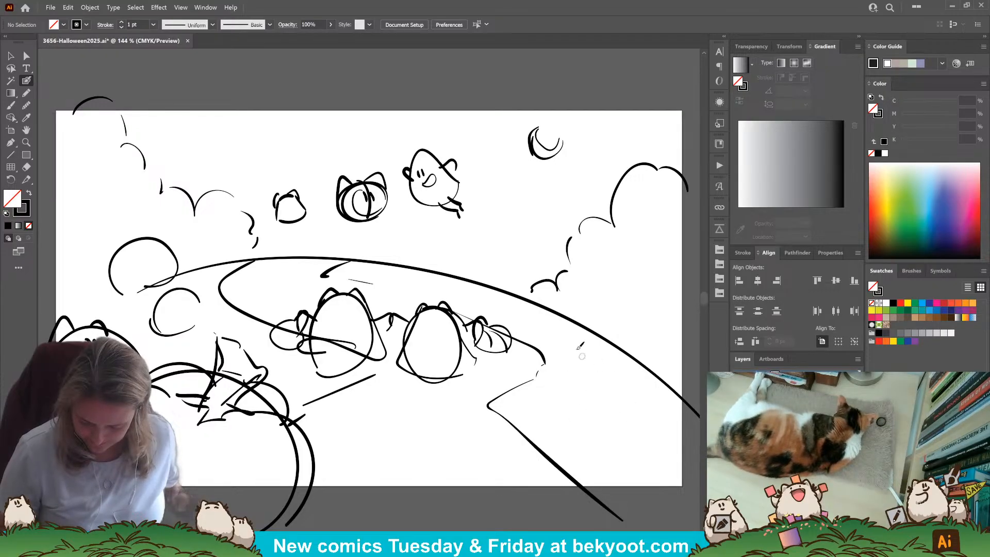
mouse_move(429, 276)
left_mouse_down()
mouse_move(448, 251)
mouse_move(466, 278)
left_mouse_up()
mouse_move(554, 415)
left_mouse_down()
mouse_move(542, 394)
mouse_move(599, 417)
left_mouse_up()
mouse_move(573, 497)
left_mouse_down()
mouse_move(566, 460)
mouse_move(670, 512)
left_mouse_up()
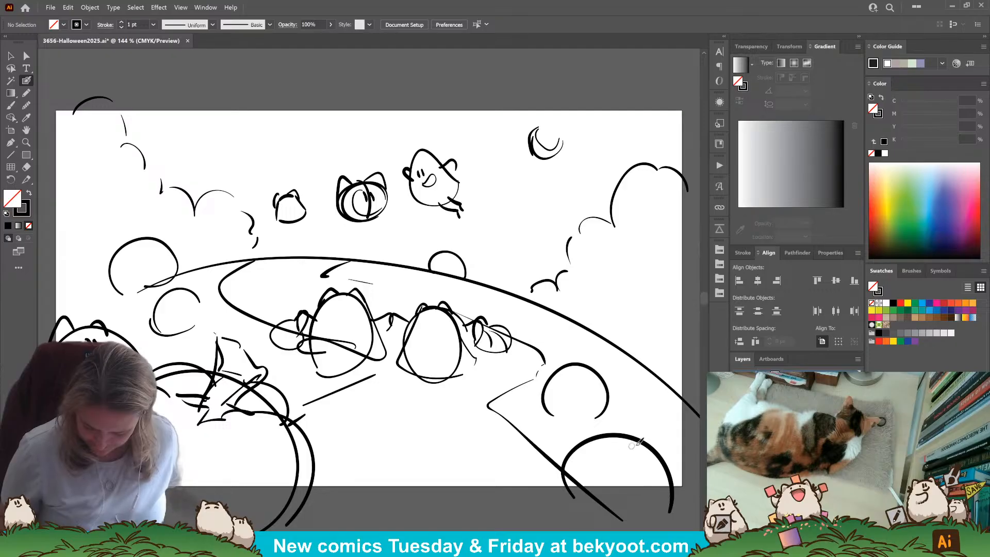
mouse_move(637, 442)
left_mouse_down()
mouse_move(549, 435)
mouse_move(597, 433)
mouse_move(607, 394)
left_mouse_up()
left_click(557, 419, "ctrl")
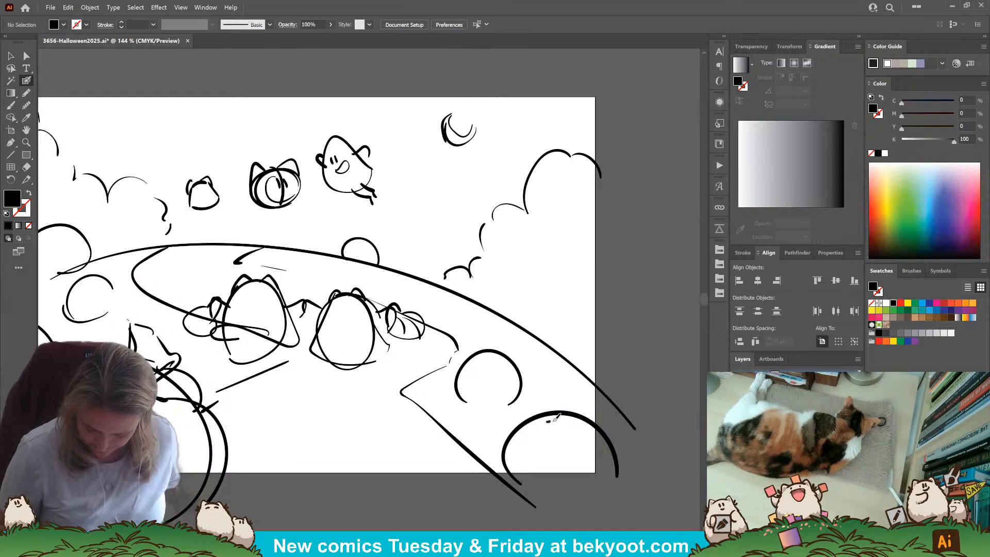
Sketch small overlapping round shapes on the foreground mound at the right and a small oval character with a face on the hill crest.
mouse_move(555, 419)
left_mouse_down()
mouse_move(555, 429)
mouse_move(584, 423)
mouse_move(554, 393)
mouse_move(554, 424)
left_mouse_up()
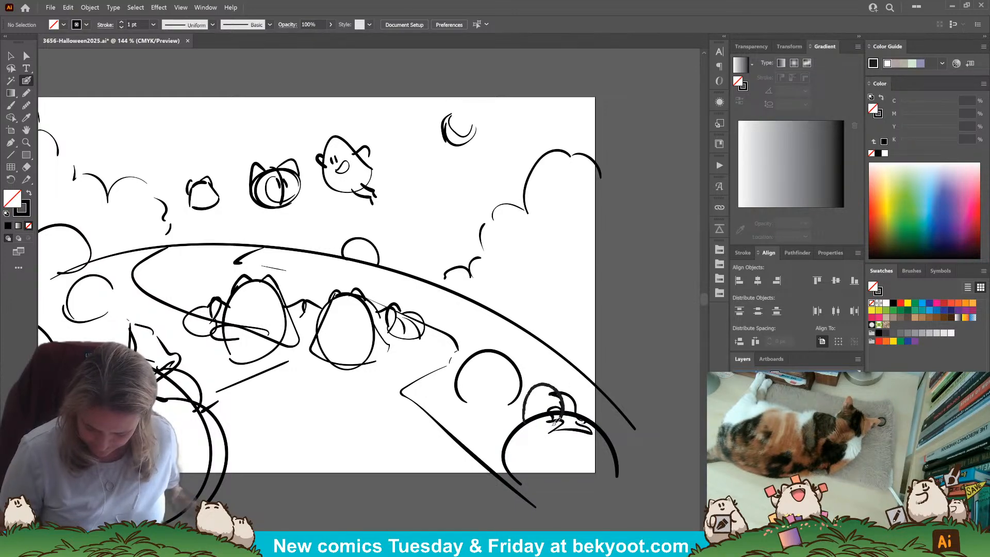
left_click_drag(336, 454, 439, 484)
mouse_move(311, 302)
left_mouse_down()
mouse_move(347, 265)
mouse_move(319, 278)
left_mouse_up()
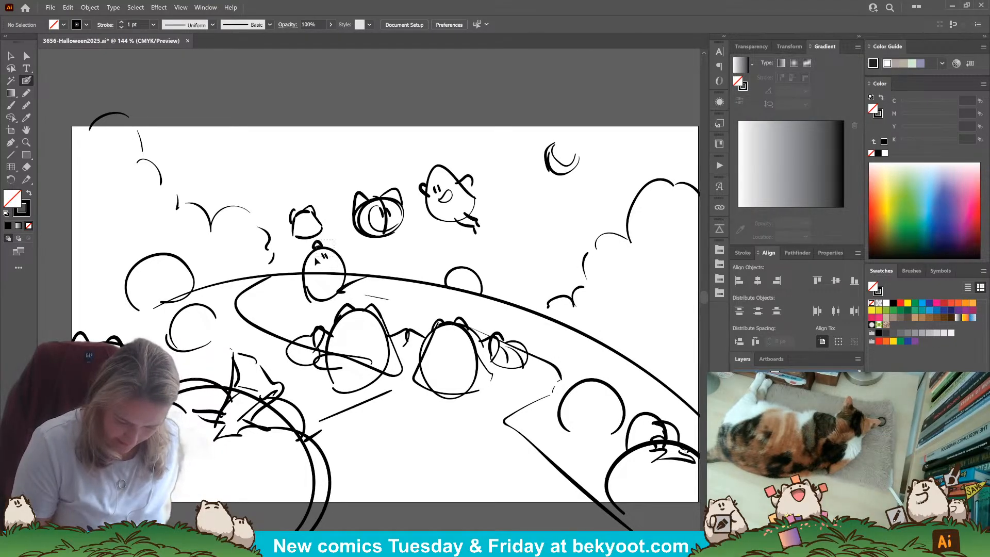
Move the small oval character into the sky beside the little eared head and delete its stray strokes.
mouse_move(315, 258)
left_mouse_down()
mouse_move(336, 252)
mouse_move(281, 249)
mouse_move(278, 234)
mouse_move(278, 248)
left_mouse_up()
left_click(267, 240, "ctrl")
key("Delete")
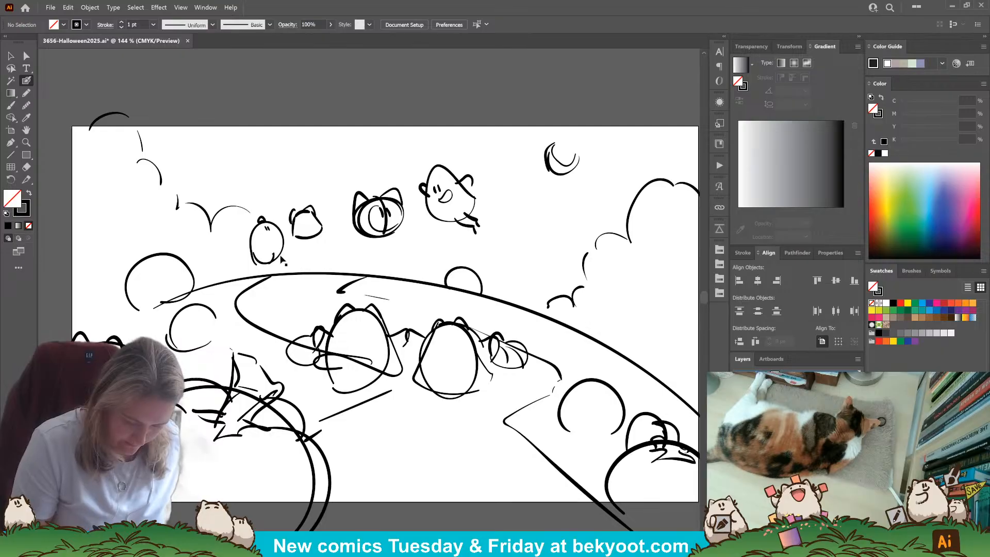
left_click_drag(268, 263, 276, 252)
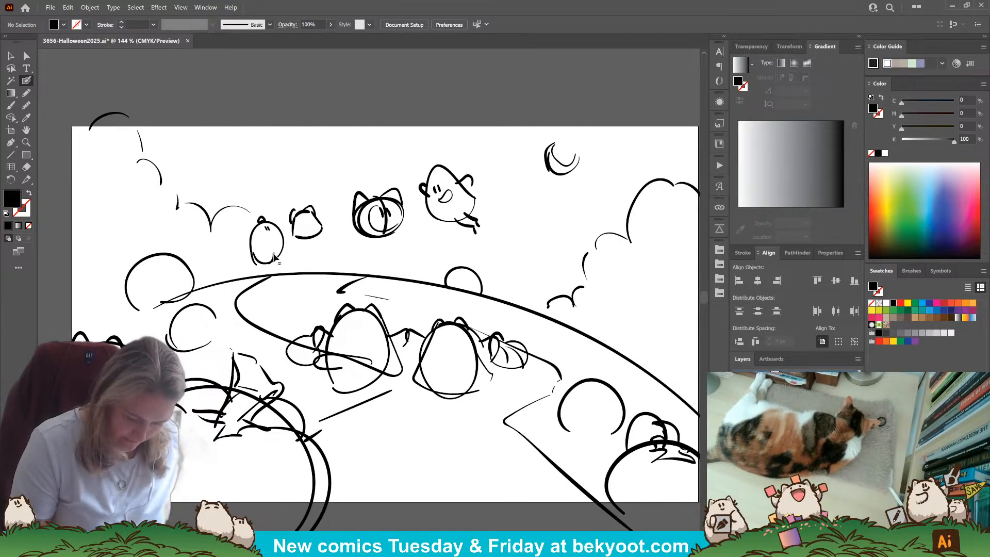
key("Delete")
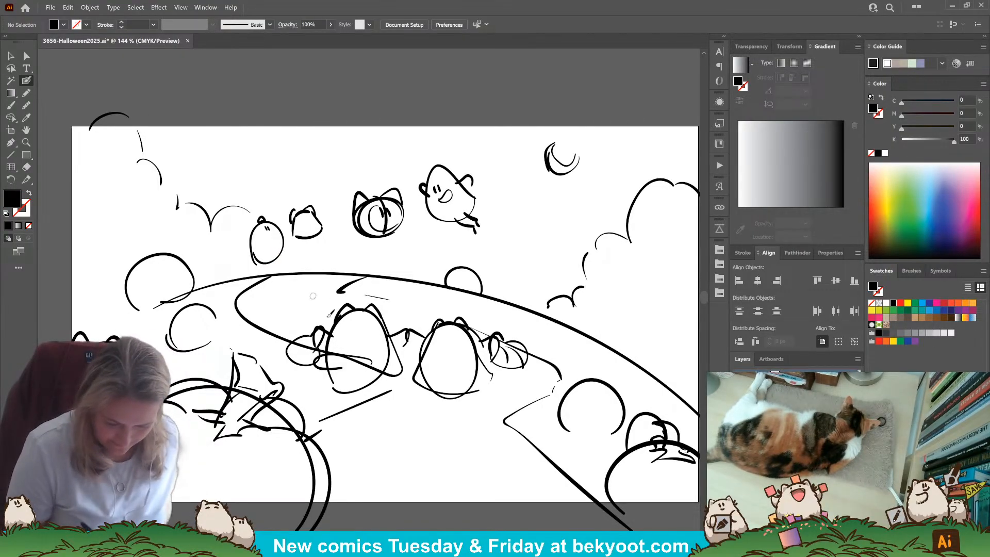
key("shift+x")
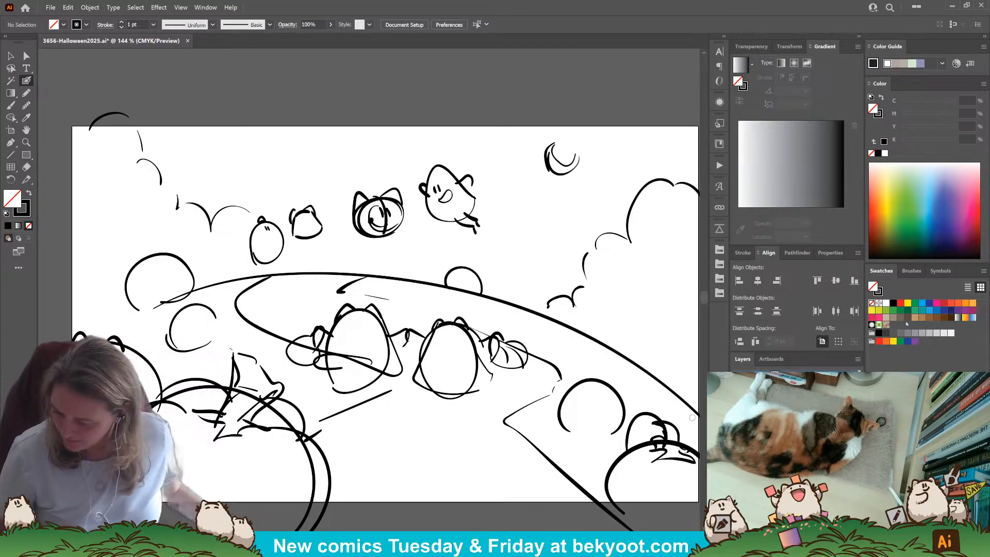
Set the fill to teal (C 80, M 10, Y 45, K 0) and save its High Contrast 3 harmony as a swatch group.
left_click(921, 311)
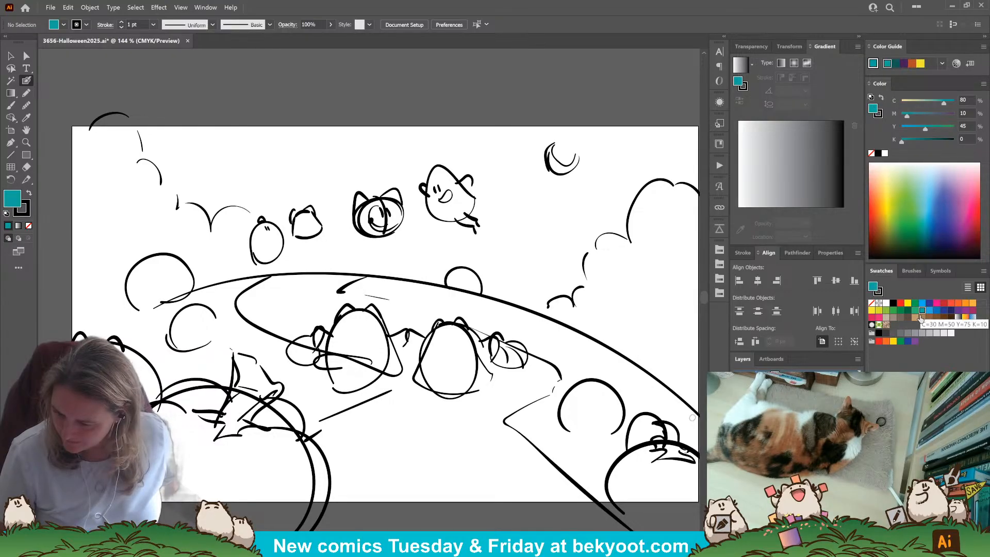
left_click(941, 63)
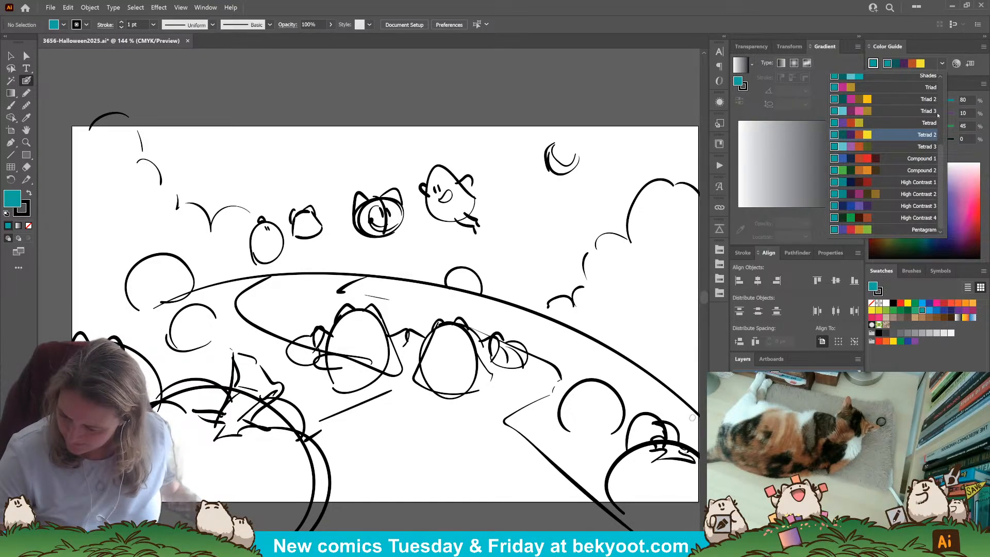
left_click(889, 203)
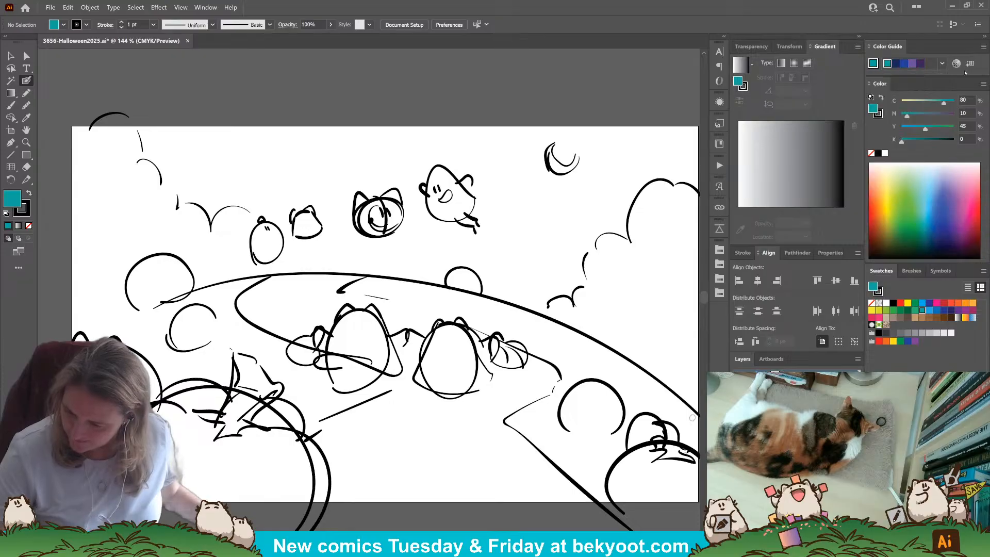
left_click(970, 63)
Switch the teal's harmony rule to Shades and save that as another swatch group.
left_click(942, 63)
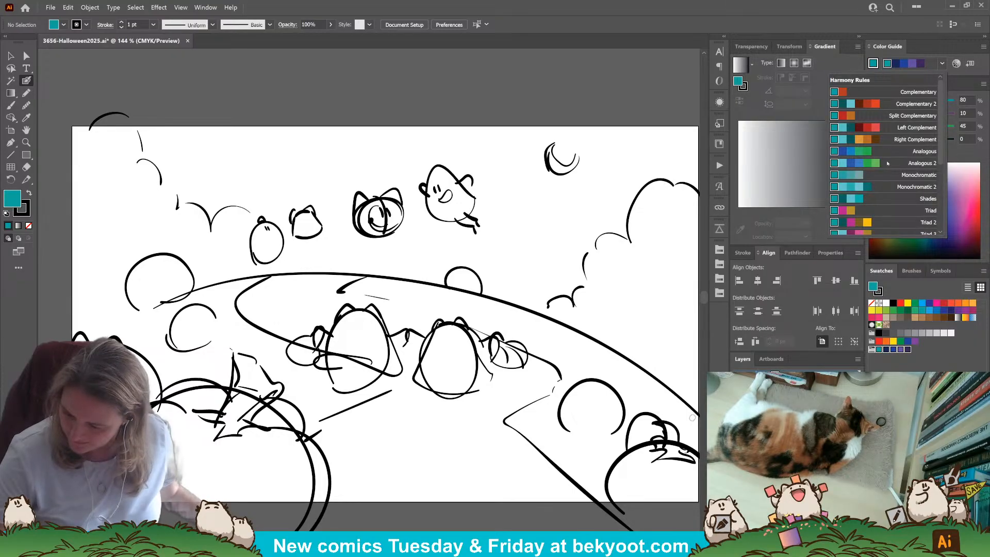
left_click(873, 200)
left_click(970, 63)
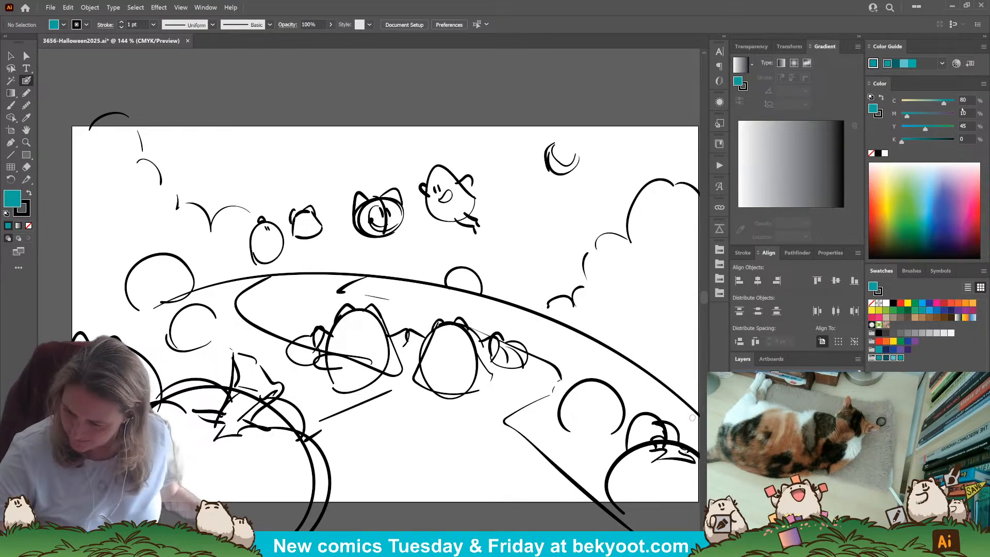
Set the fill to the saved purple (C 71.11, M 80.24) and save its Shades and Analogous harmonies as swatch groups.
left_click(899, 350)
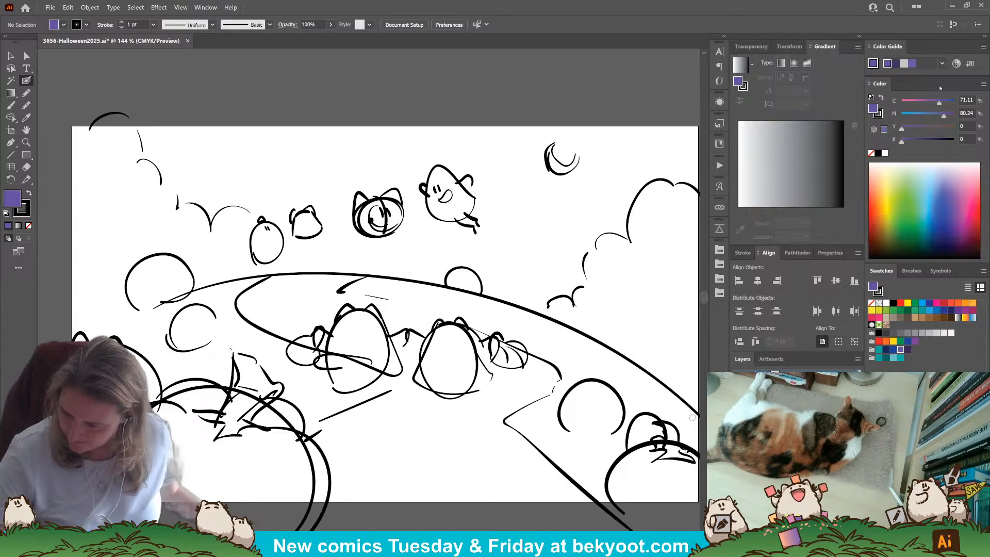
left_click(969, 63)
left_click(941, 63)
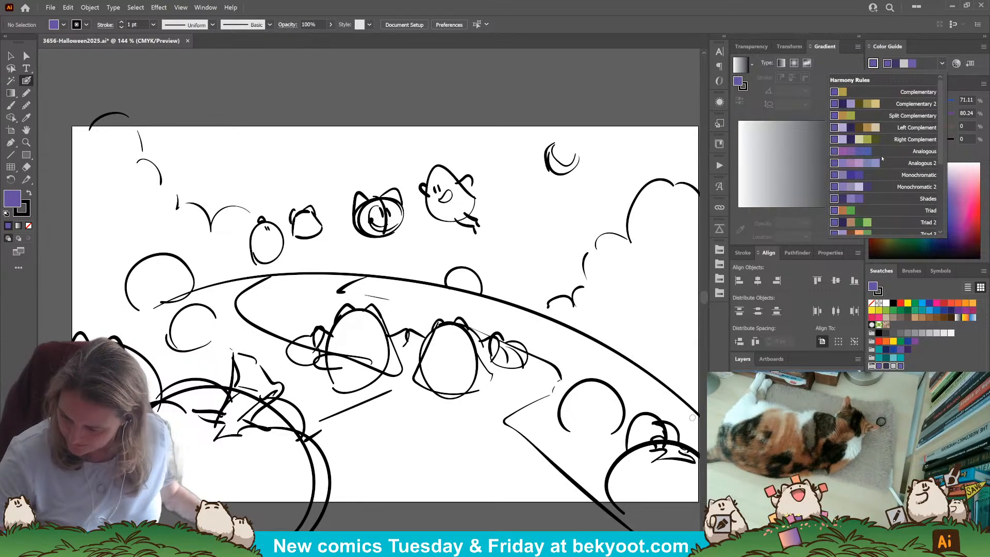
left_click(887, 163)
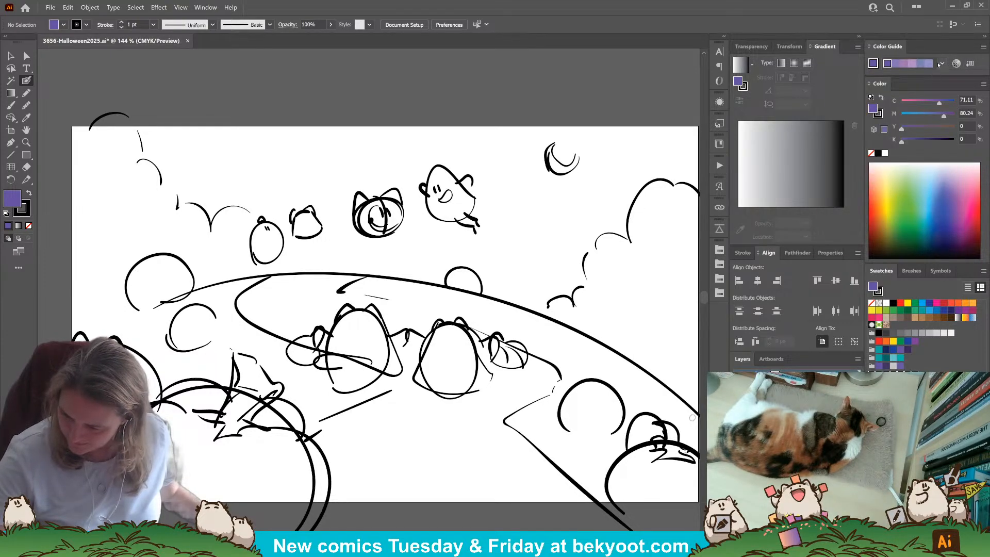
left_click(942, 64)
left_click(882, 152)
left_click(969, 63)
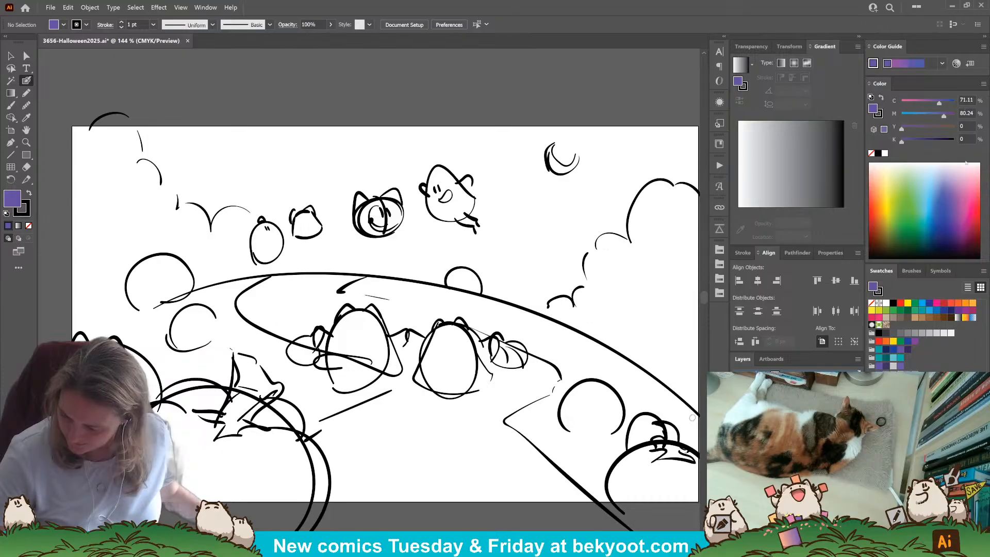
Choose the pinker purple (C 47.89, M 81) as base colour and try the Analogous 2 and Left Complement harmonies.
left_click(895, 63)
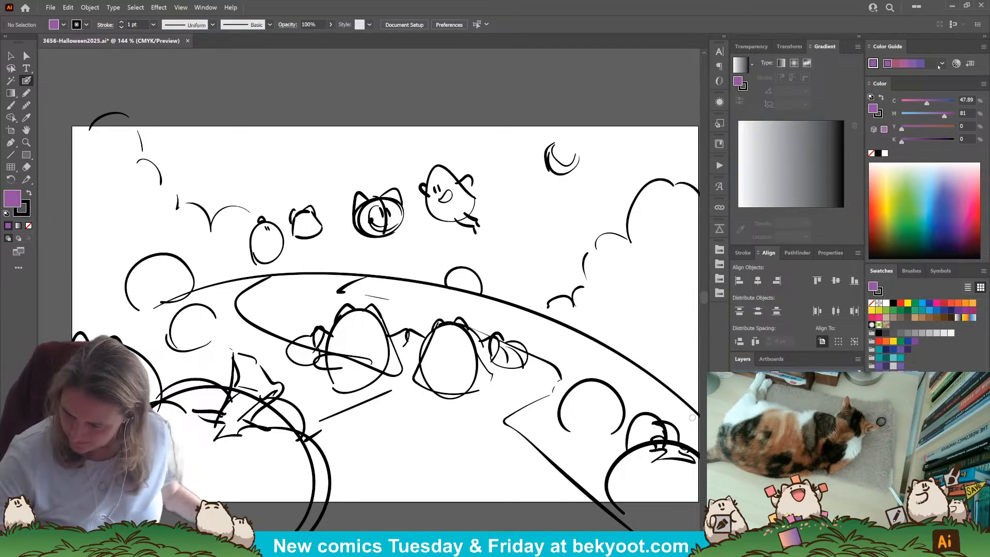
left_click(941, 63)
left_click(887, 163)
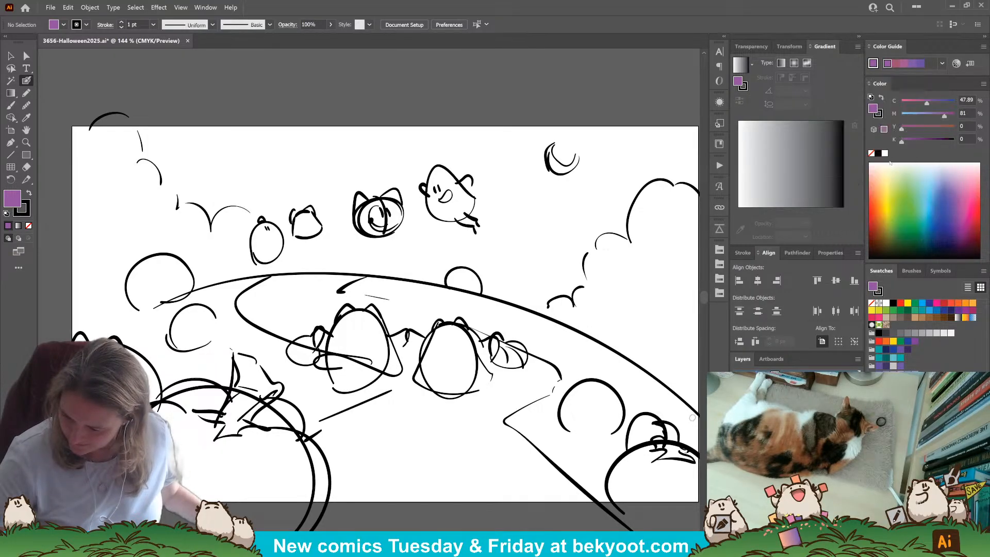
left_click(942, 64)
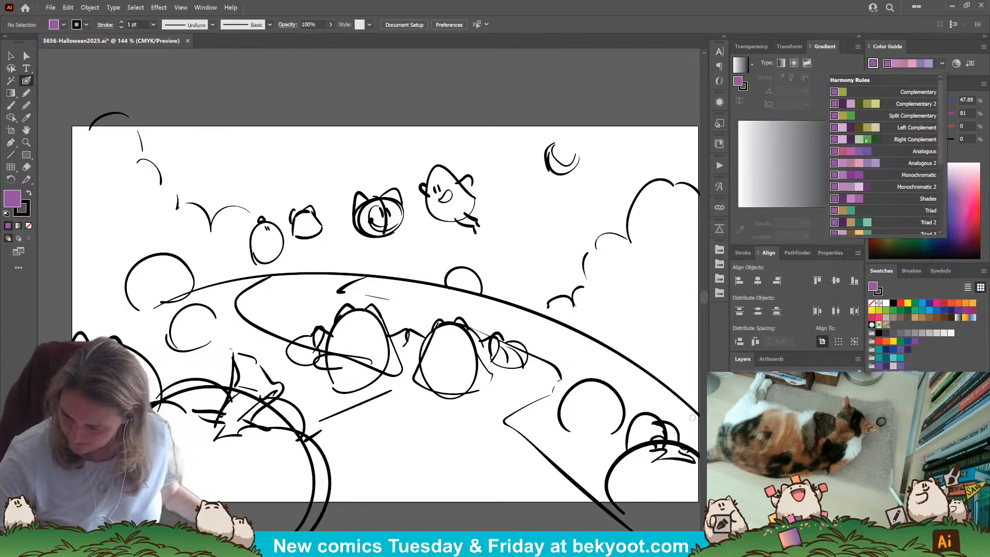
left_click(872, 127)
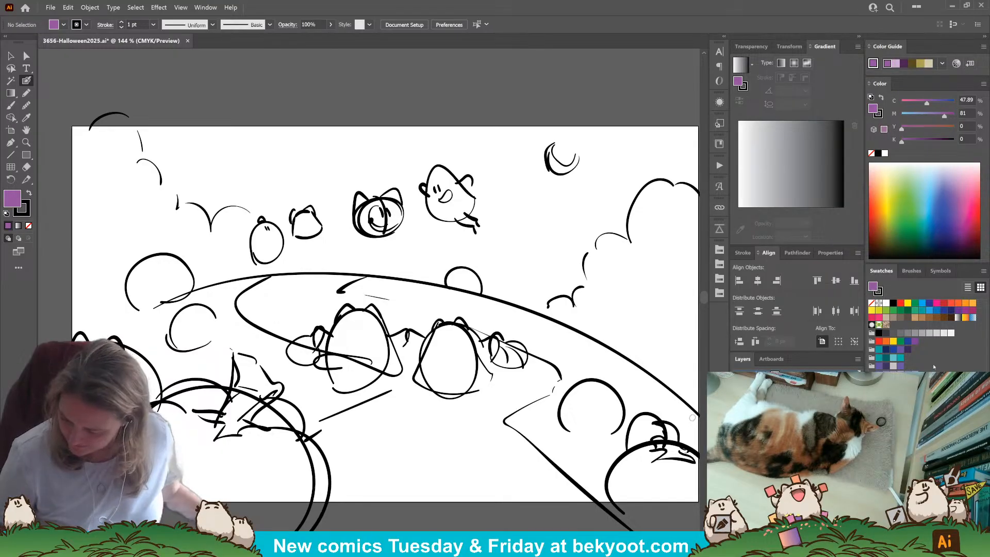
Choose the saved light teal as base colour and try the Split Complementary, Right Complement and Pentagram harmonies.
left_click(893, 358)
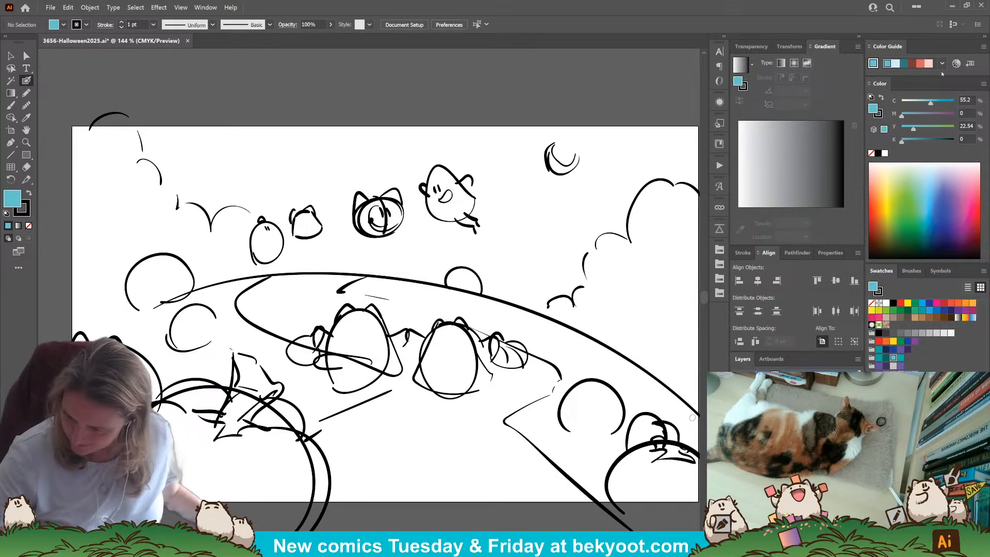
left_click(942, 63)
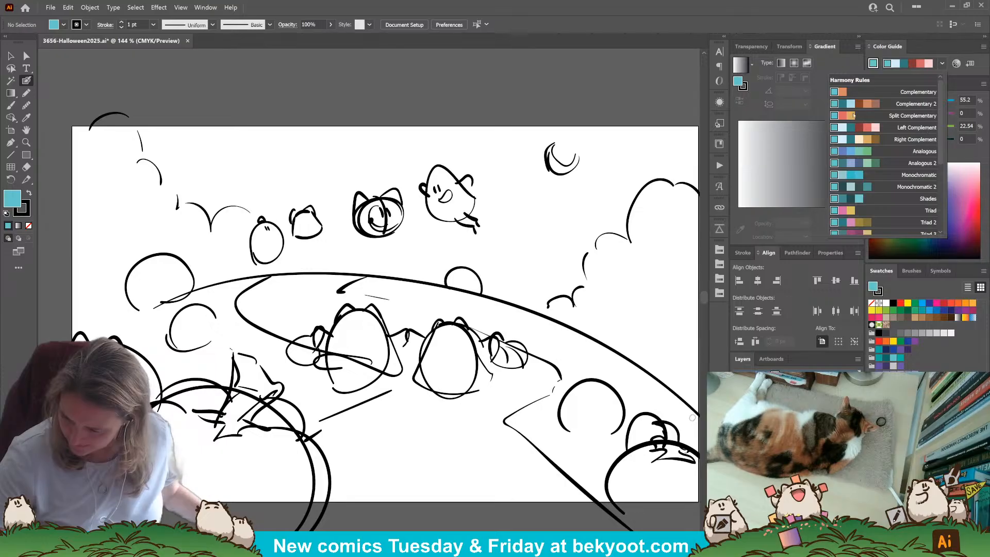
left_click(854, 115)
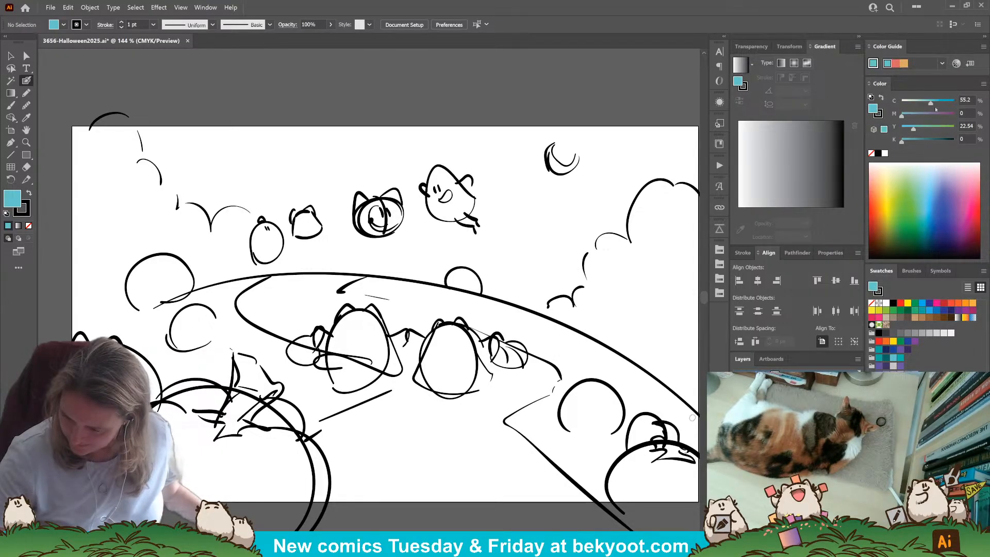
left_click(941, 64)
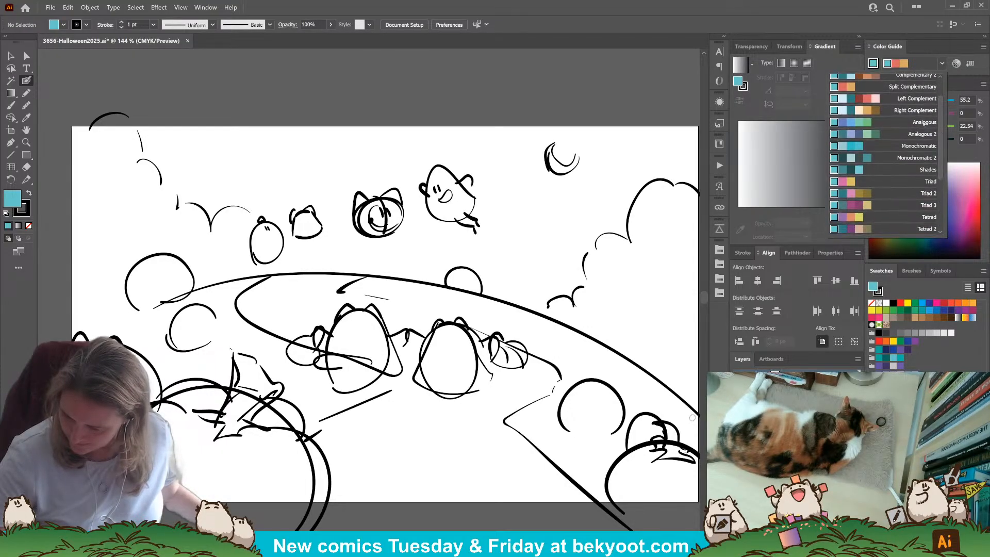
left_click(915, 111)
left_click(941, 63)
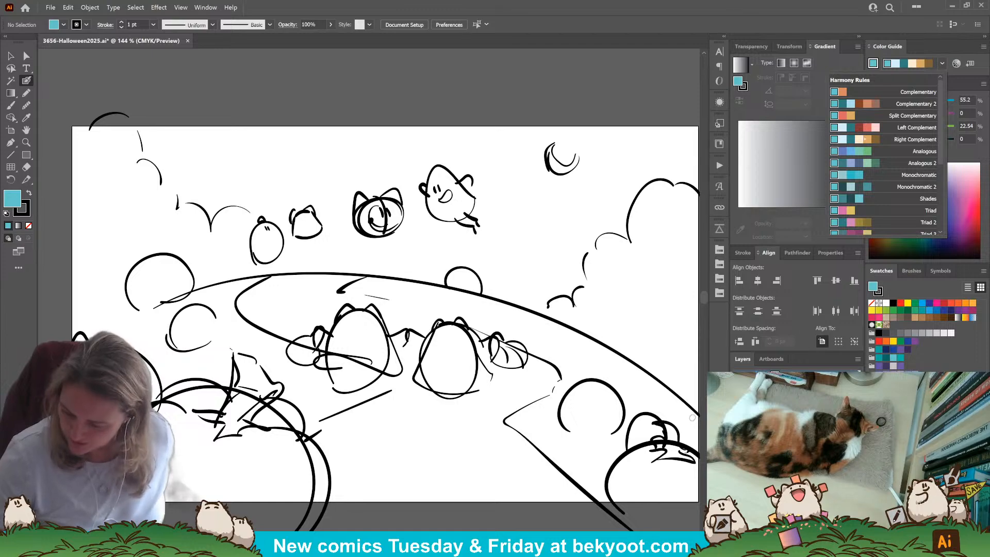
left_click_drag(941, 156, 942, 226)
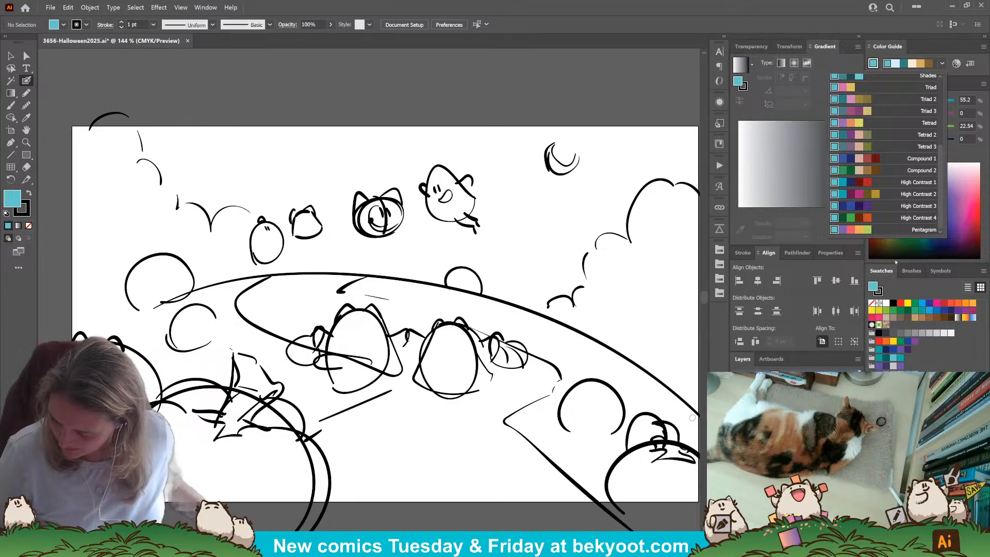
left_click(884, 230)
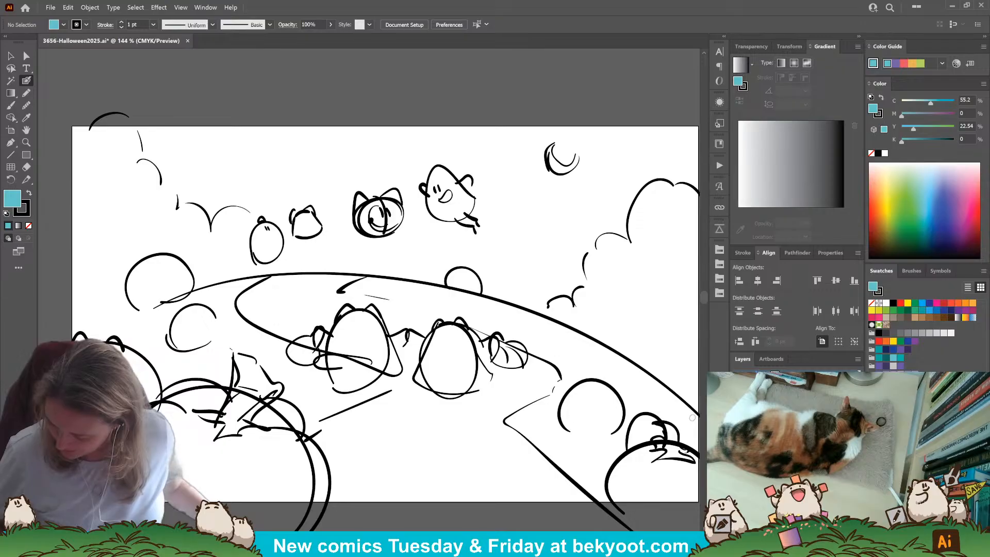
Set the fill to dark purple (C 75.81, M 96.45, Y 36.11, K 31.22) and apply the Triad 2 and Monochromatic 2 harmonies.
left_click(959, 238)
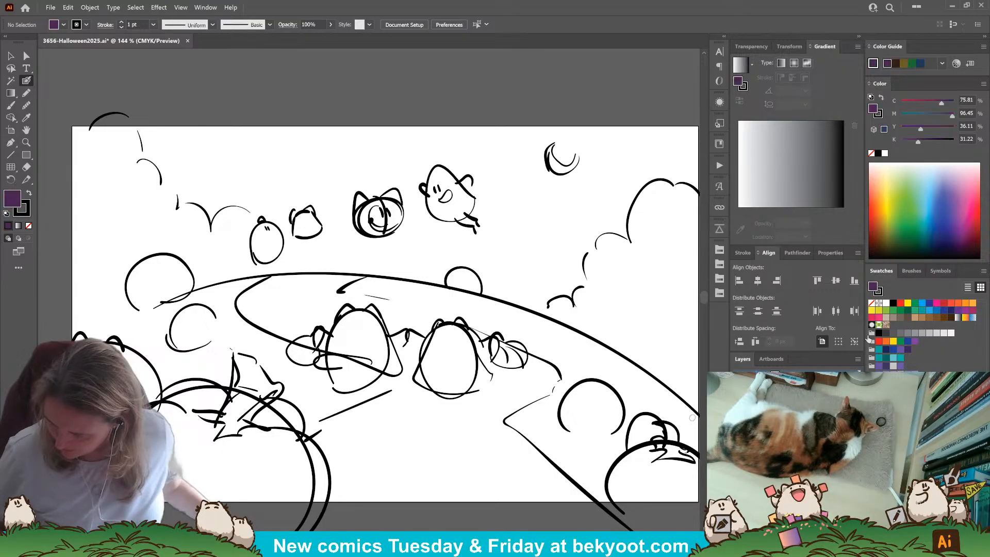
left_click(942, 64)
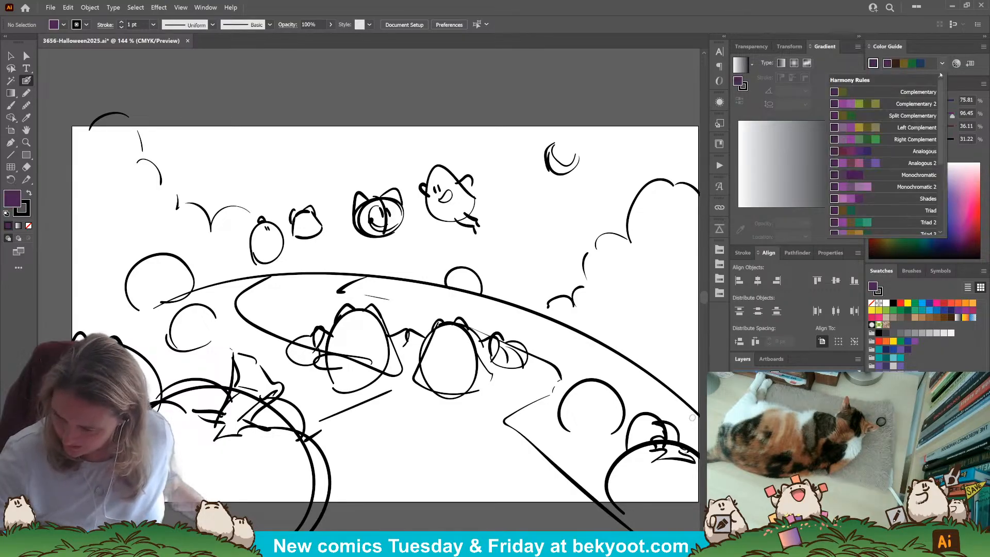
left_click(877, 223)
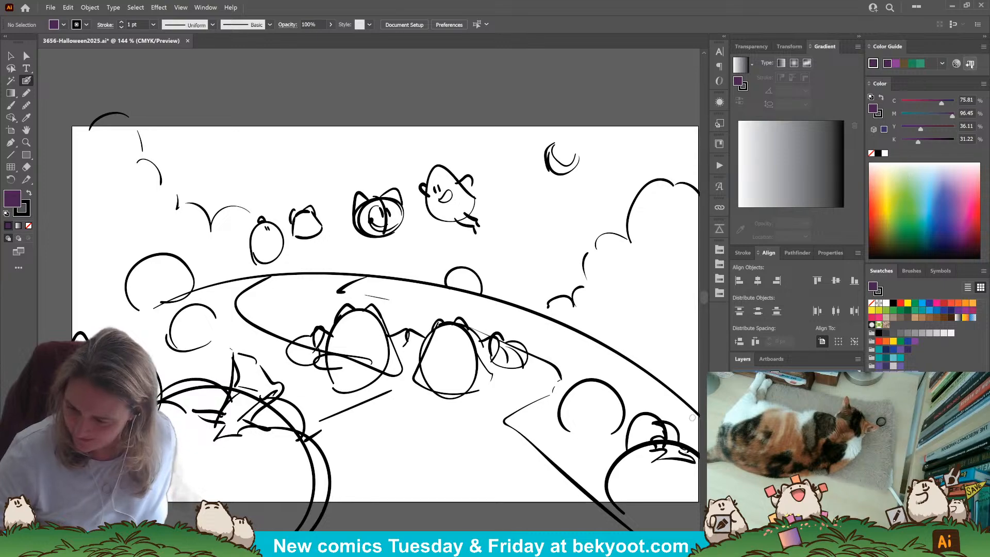
left_click(942, 63)
left_click(907, 186)
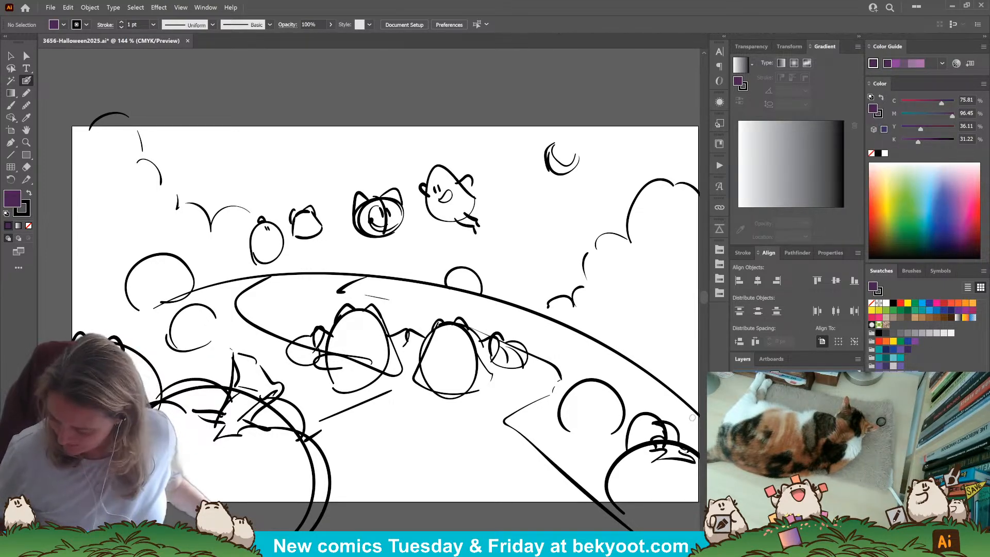
Set the base colour to green (C 76.64, M 14.13, Y 73.06, K 1.27), apply the Monochromatic 2 harmony and look through the other rules.
left_click(911, 217)
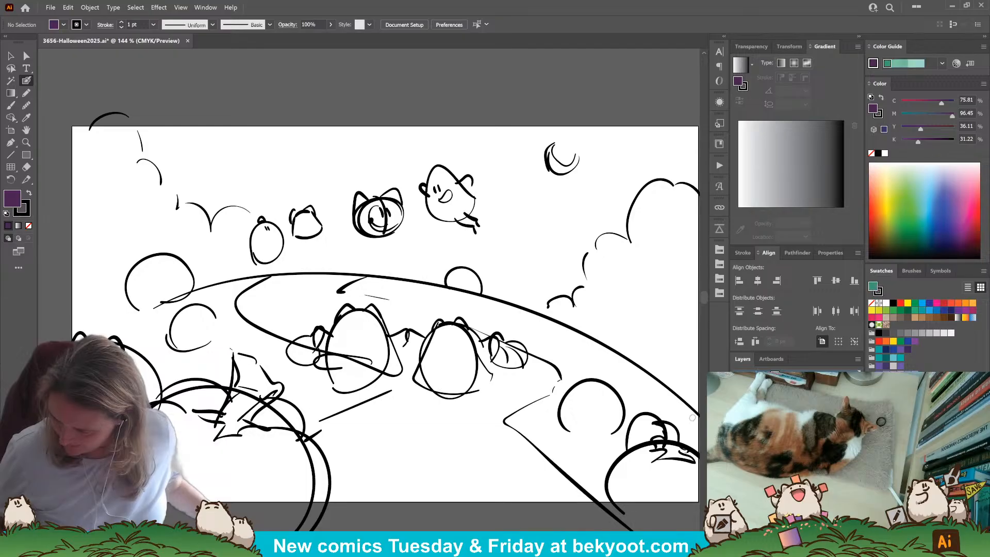
left_click(942, 63)
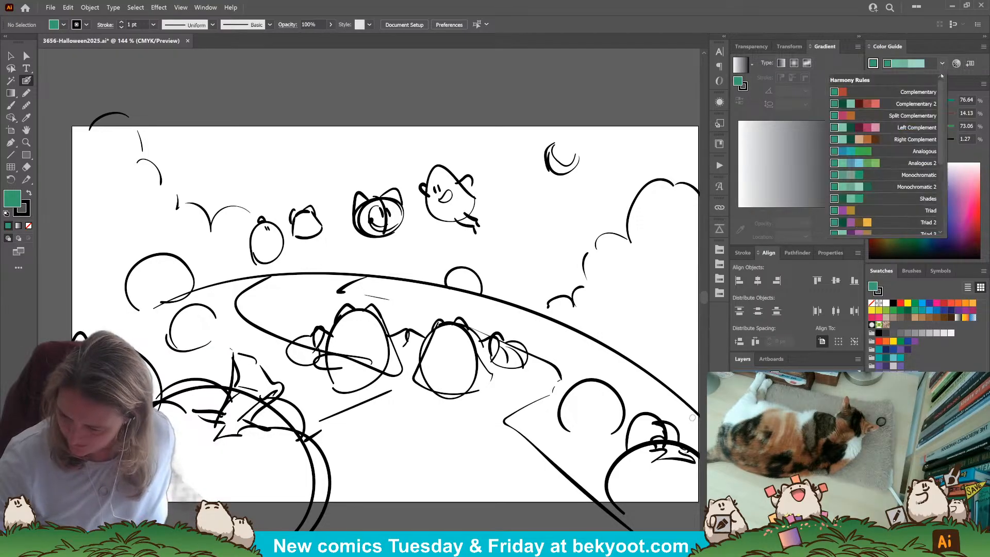
left_click(876, 180)
left_click(942, 63)
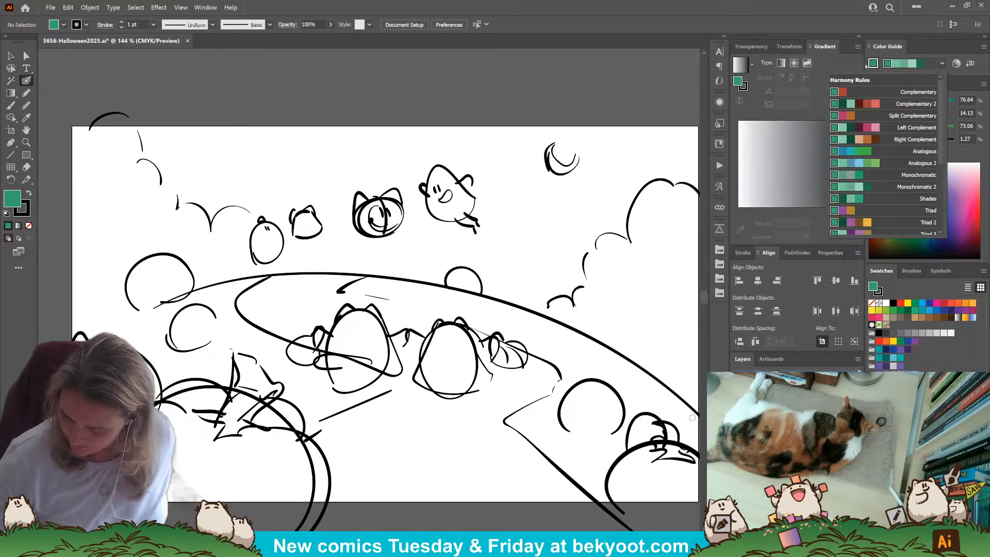
left_click_drag(940, 138, 936, 207)
scroll(935, 207, "up", 5)
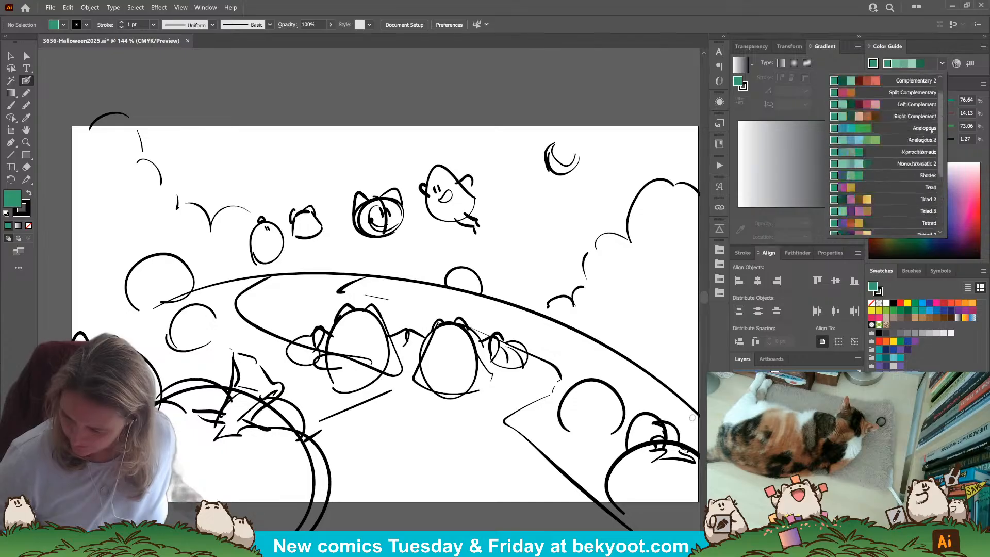
key("Escape")
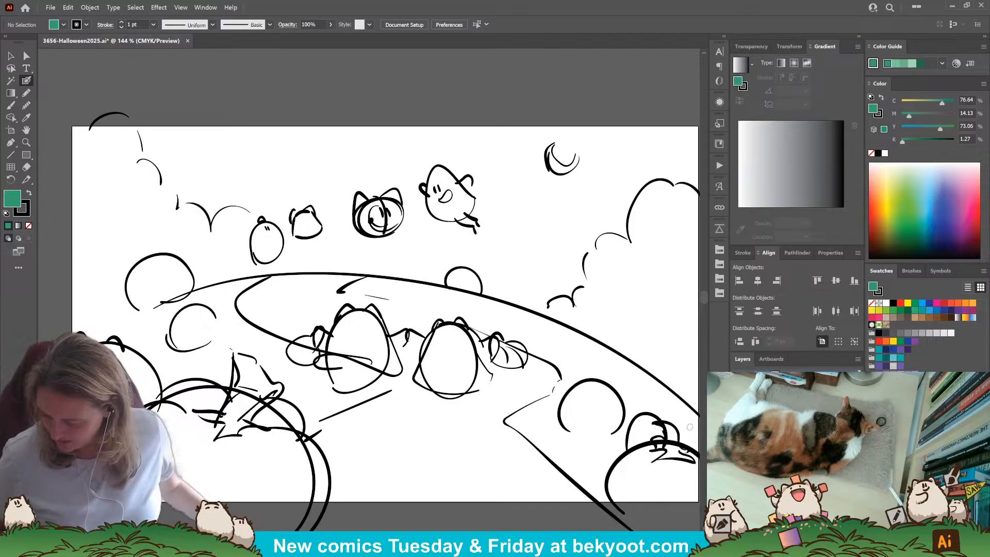
Set teal (C 80, M 10, Y 45) as the stroke colour with no fill and paint a small blob above the artboard.
left_click(879, 366)
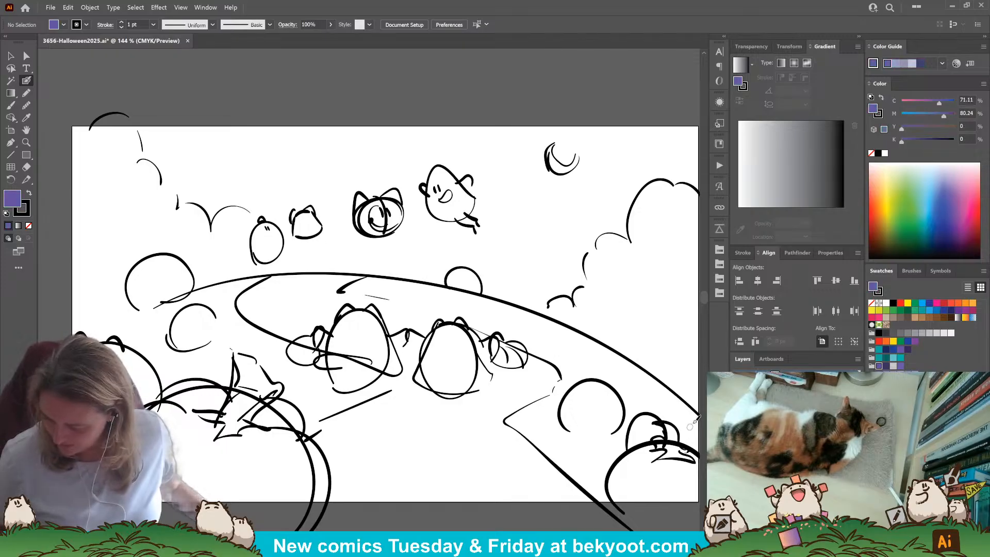
left_click(879, 349)
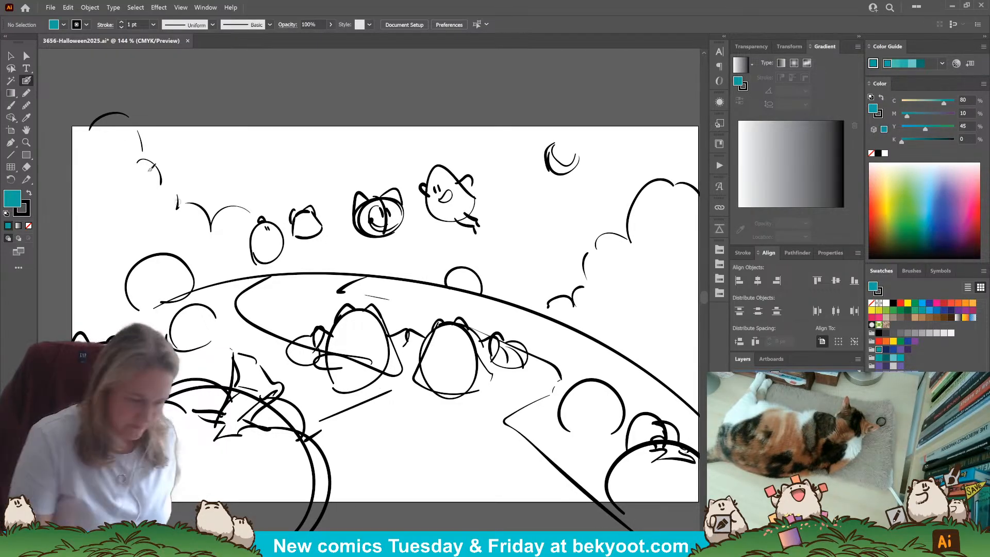
left_click_drag(187, 206, 193, 272)
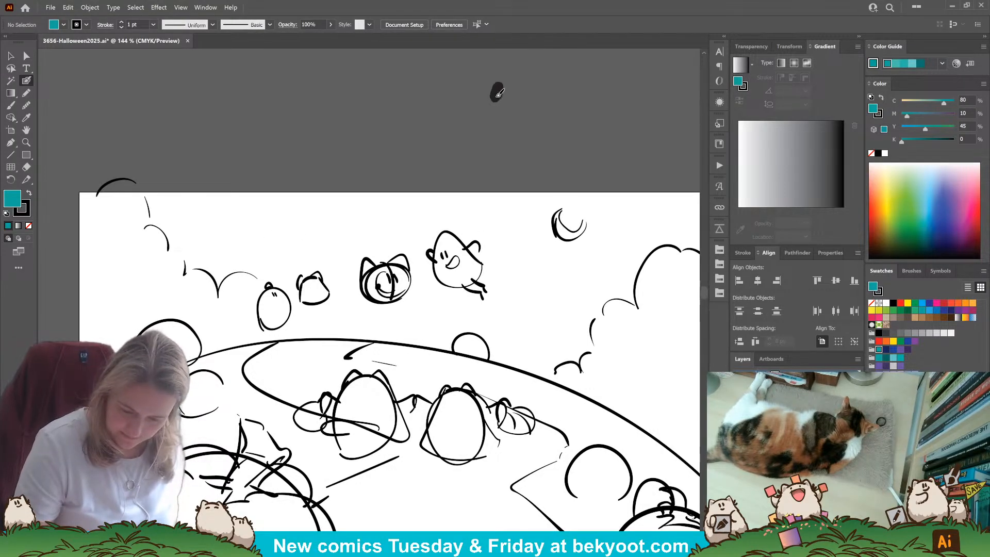
key("x")
key("x")
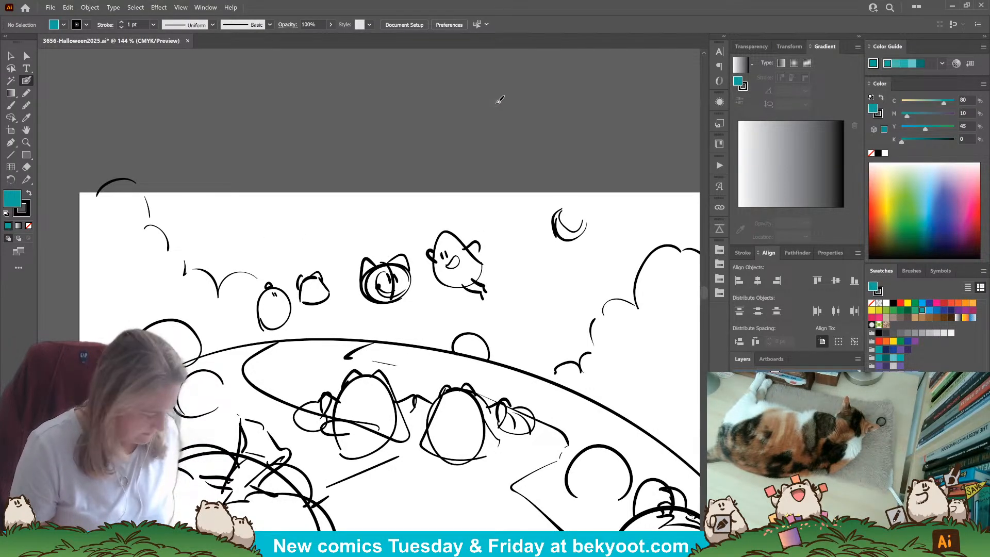
key("shift+x")
key("x")
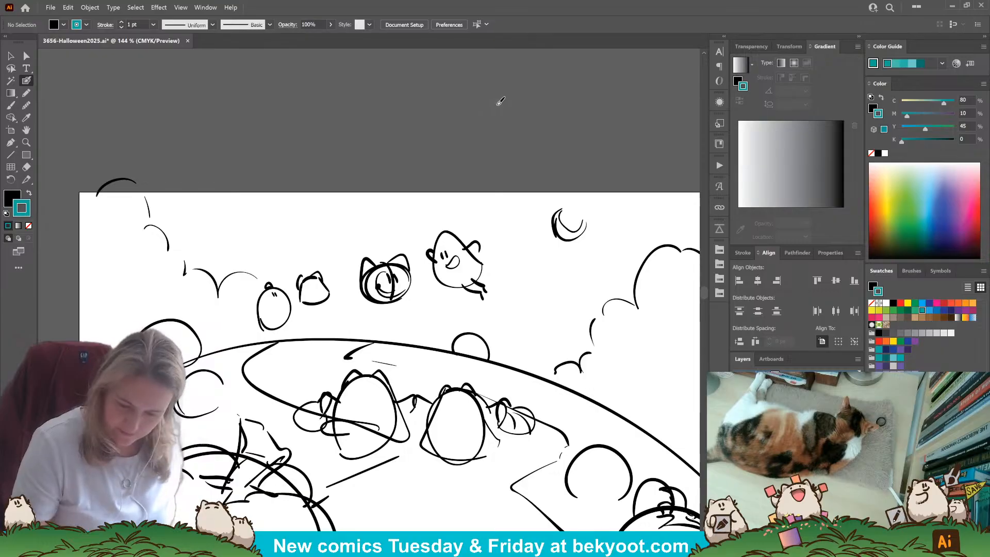
key("slash")
left_click_drag(496, 106, 440, 94)
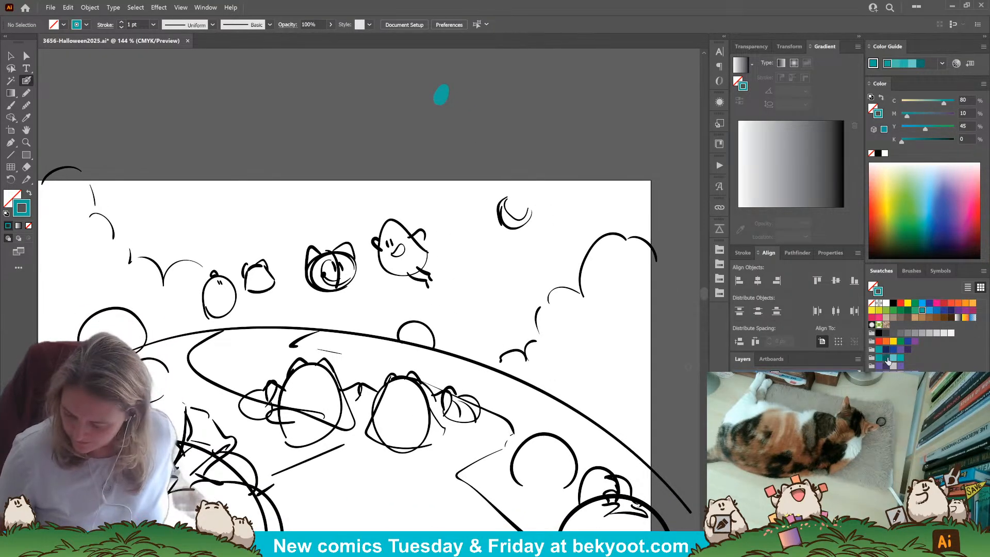
Paint a dark purple (C 86.47, M 97.8, Y 33.13, K 26.58) blob just below the teal one and select it.
left_click(908, 350)
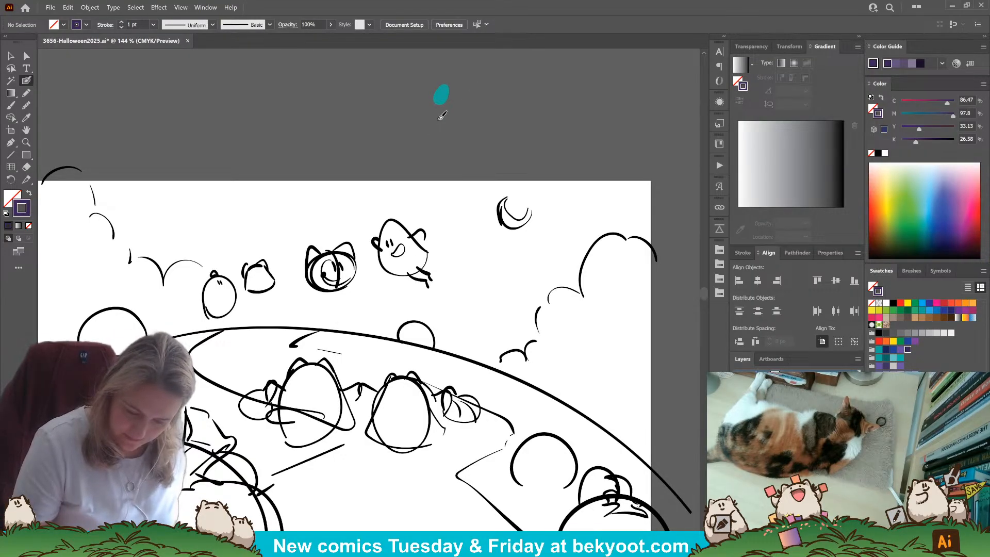
left_click_drag(440, 118, 438, 127)
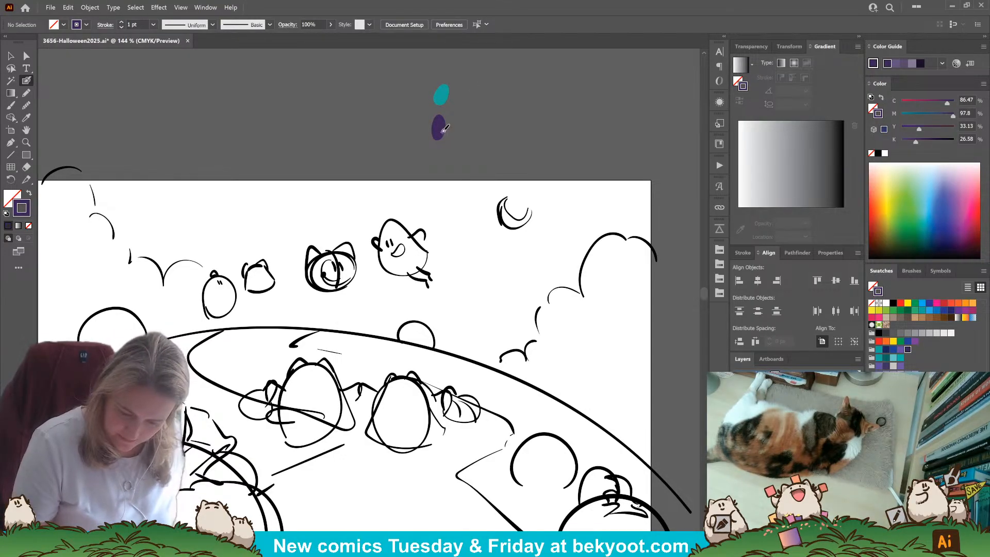
left_click(441, 131, "ctrl")
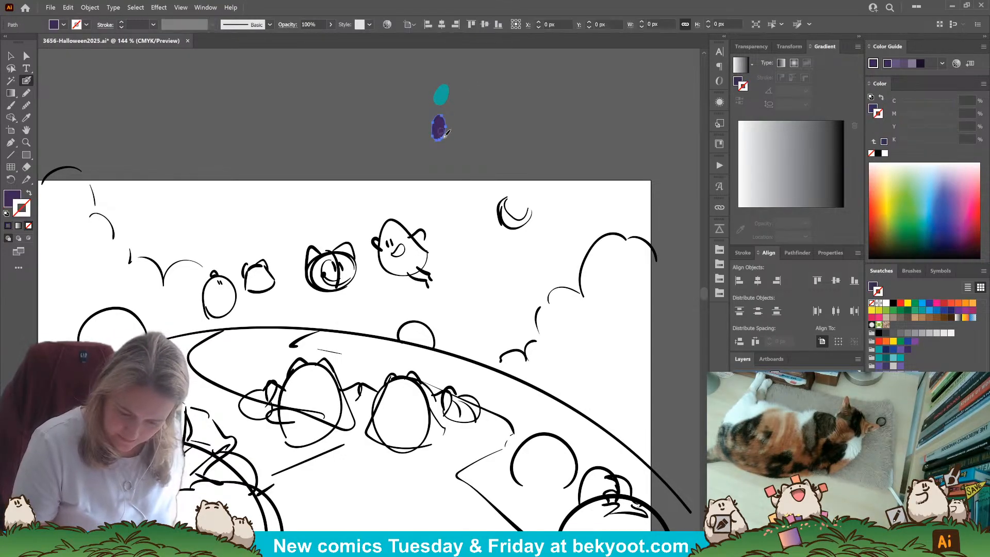
Switch the colour sliders for the dark purple blob from CMYK to HSB.
left_click(982, 83)
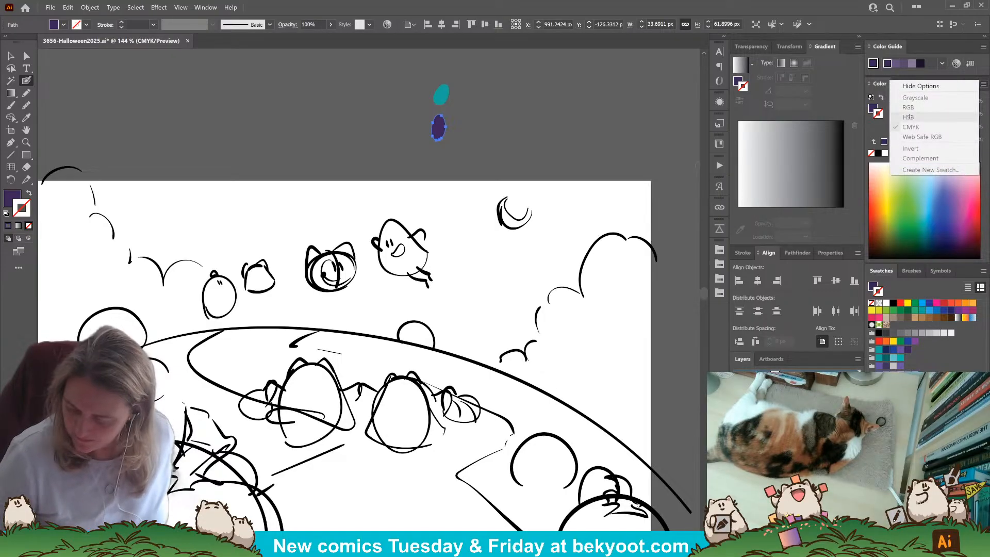
left_click(12, 198)
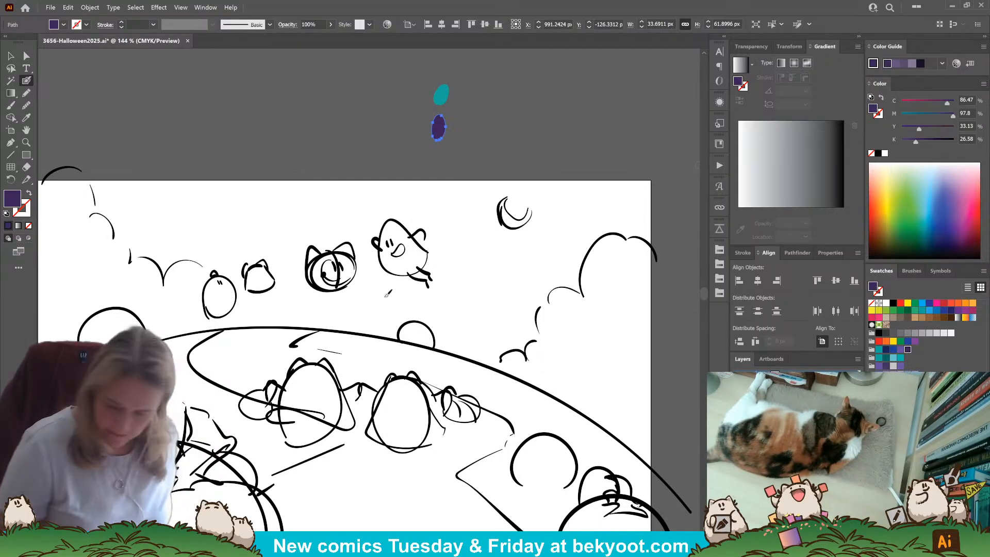
left_click(983, 84)
left_click(924, 117)
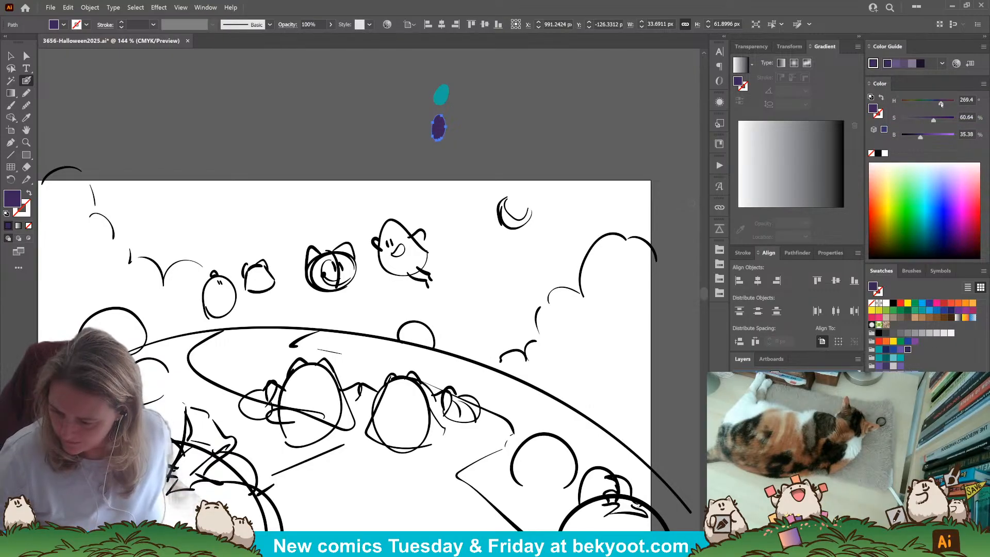
With nothing selected, mix a brighter purple (H 298, S 67, B 45) and paint a blob beside the dark purple one.
left_click_drag(920, 138, 925, 137)
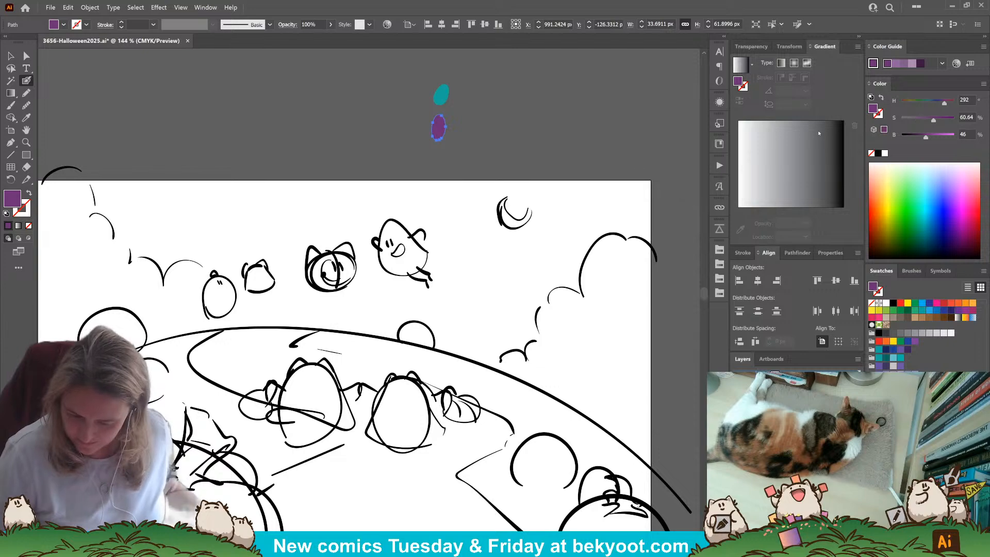
key("ctrl+z")
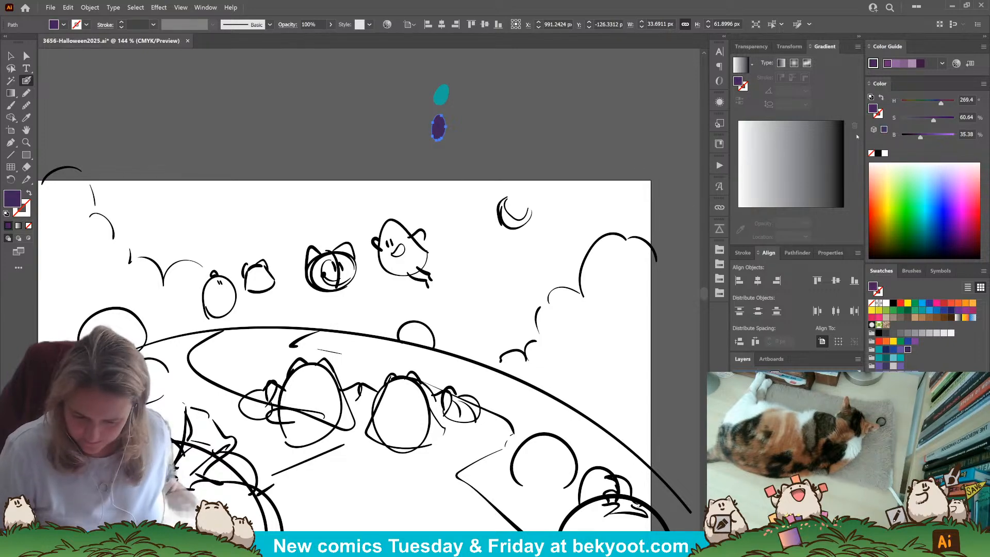
key("ctrl+shift+a")
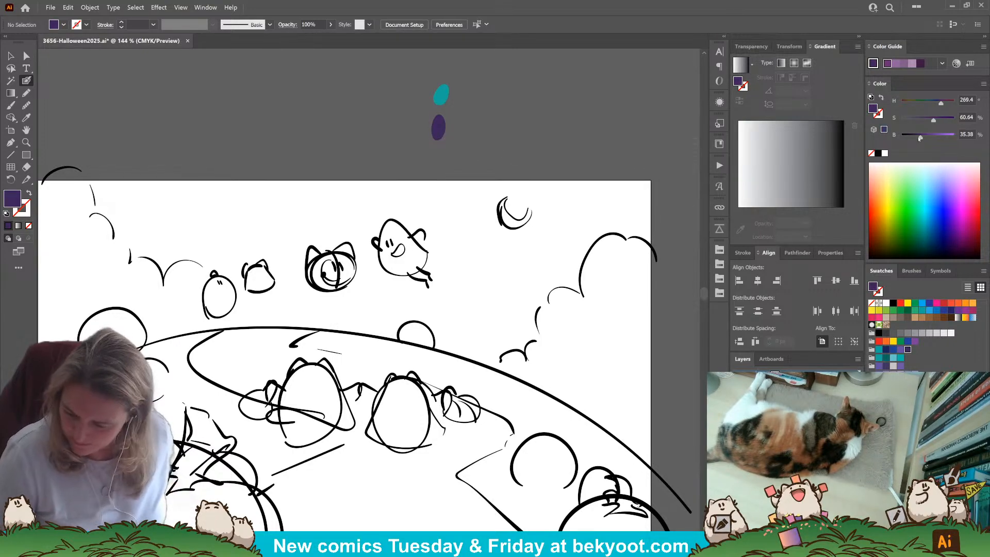
left_click_drag(920, 138, 925, 138)
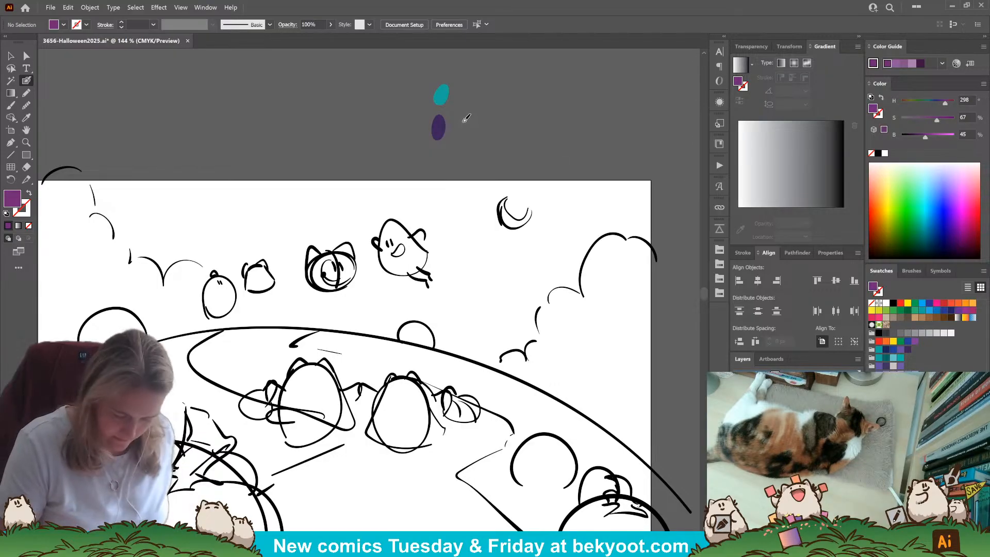
left_click_drag(464, 119, 465, 118)
key("shift+x")
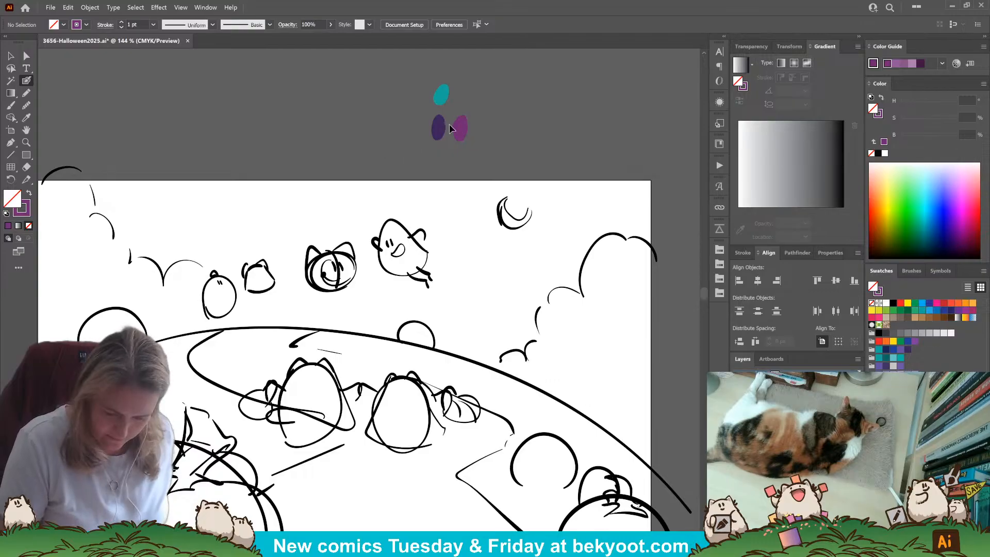
Starting from the brighter purple, mix a strong pink (H 335, S 80, B 71) and paint a blob beside it.
left_click(463, 133, "ctrl")
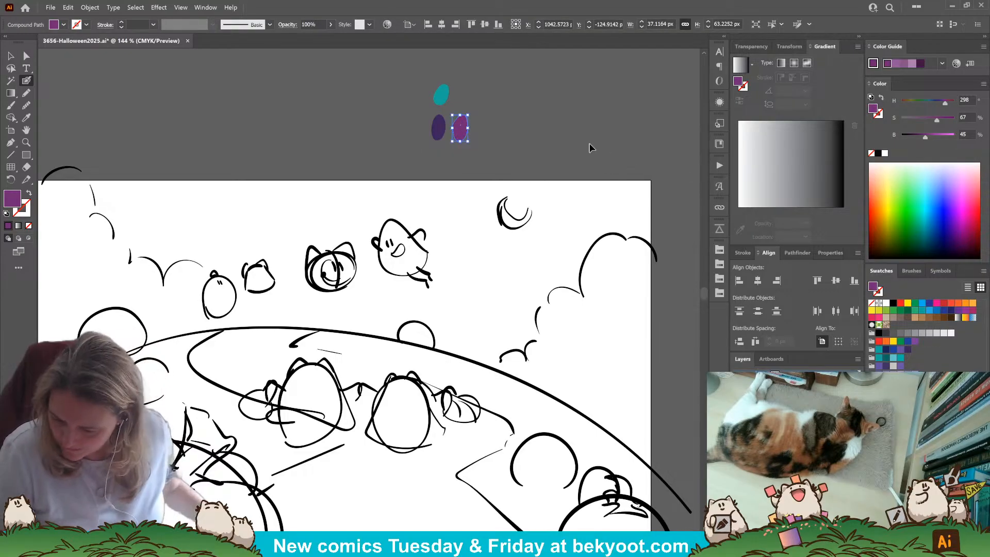
key("ctrl+shift+a")
left_click_drag(924, 138, 949, 106)
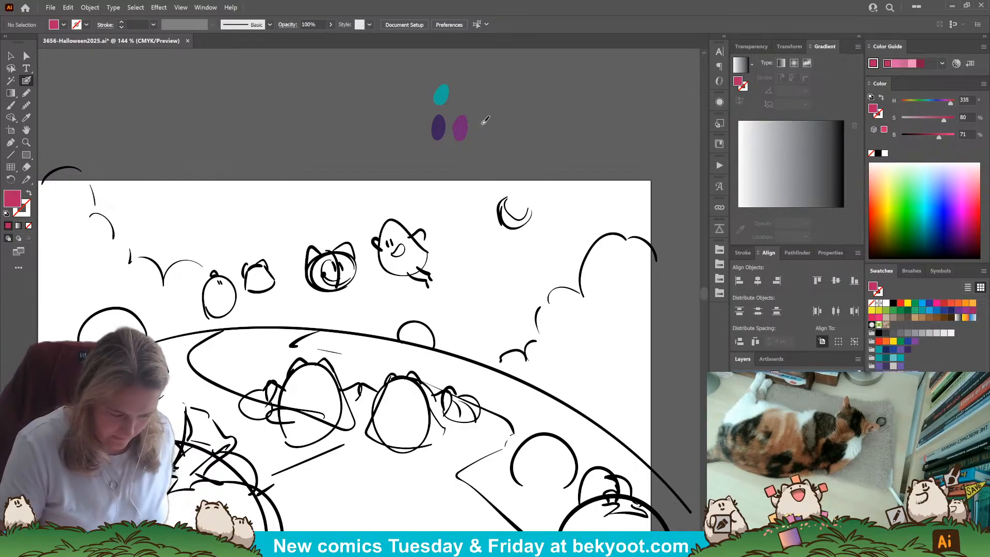
left_click_drag(479, 119, 480, 132)
key("shift+x")
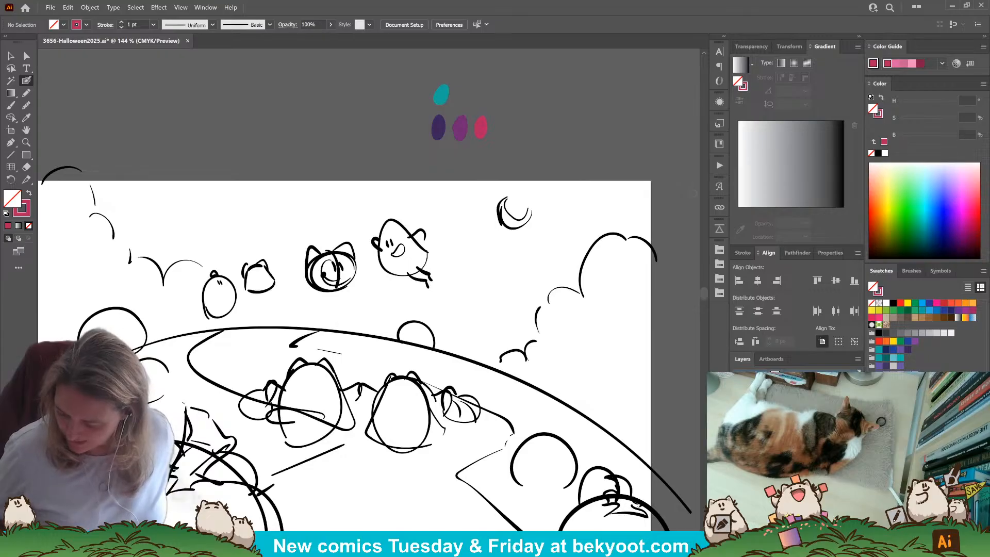
Choose the light pink tint (S 39.91, B 93.1) as base colour, try other harmony rules and paint a blob beside the strong pink one.
left_click(912, 64)
left_click(873, 63)
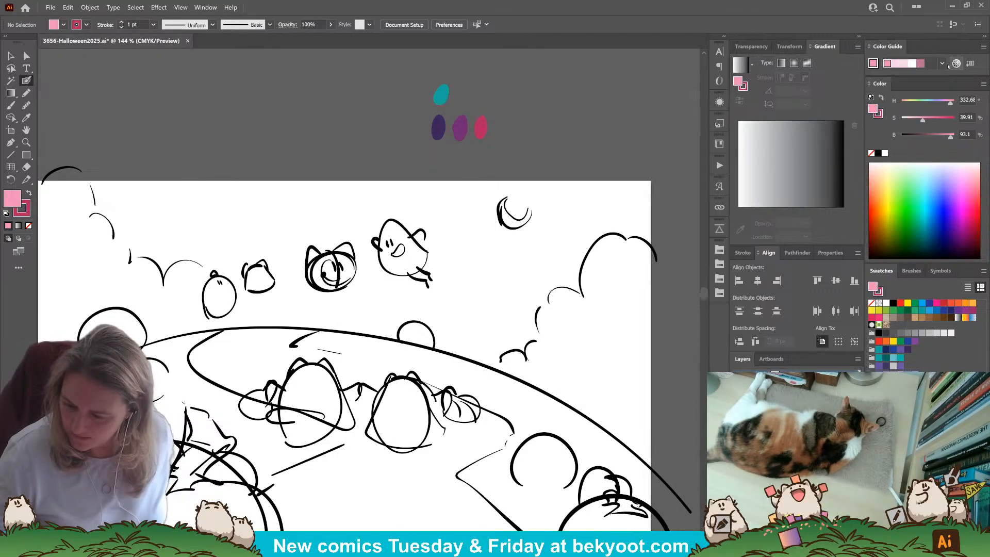
left_click(942, 63)
left_click(880, 127)
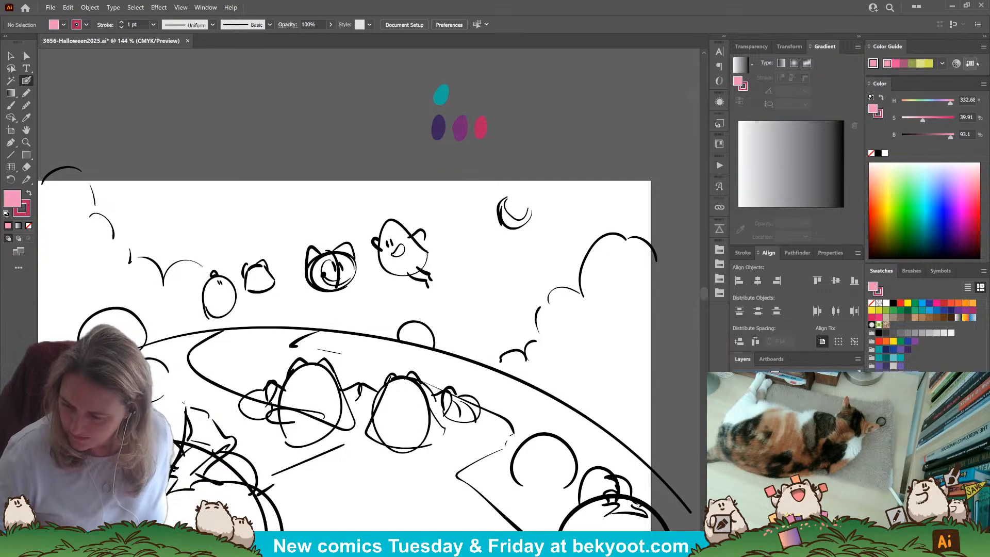
left_click(942, 63)
left_click(884, 143)
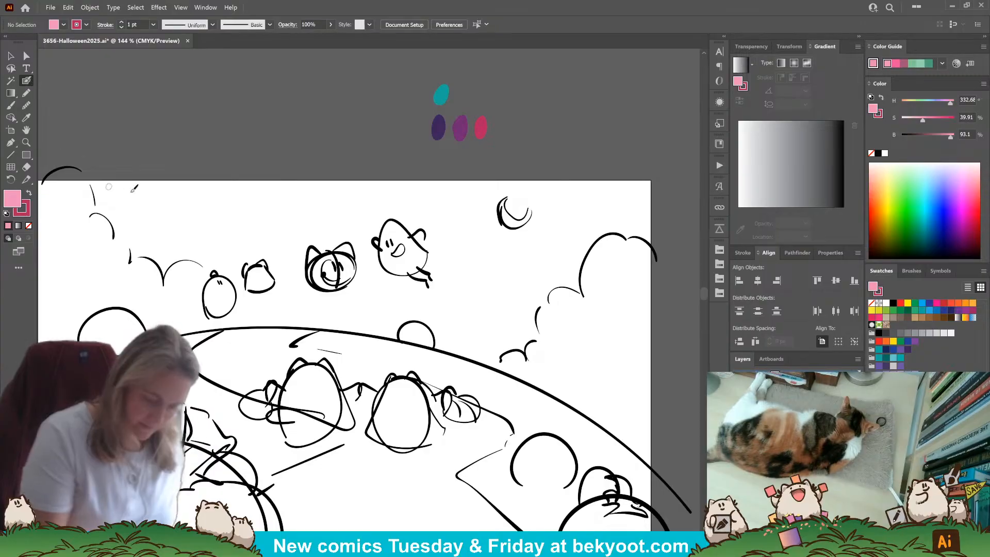
left_click(29, 193)
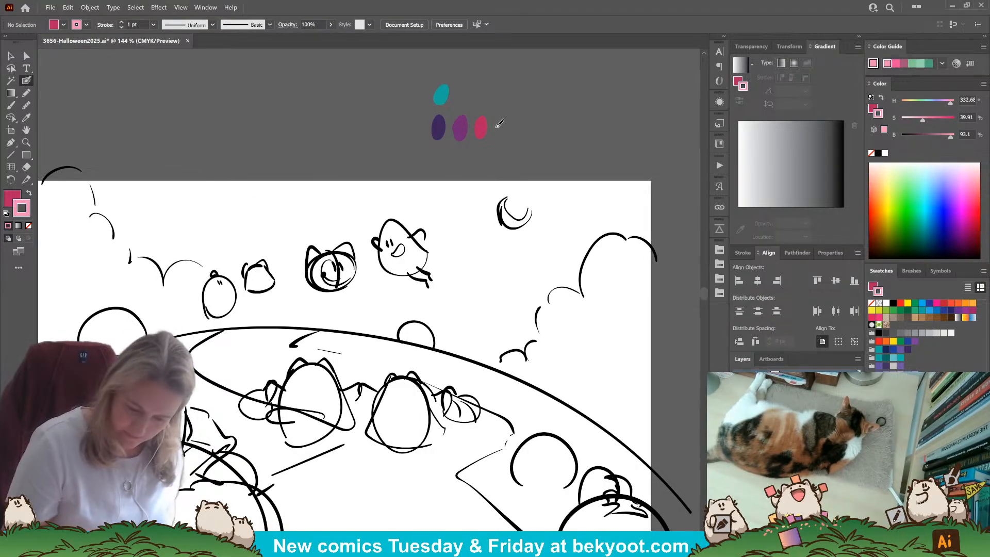
left_click_drag(493, 119, 496, 137)
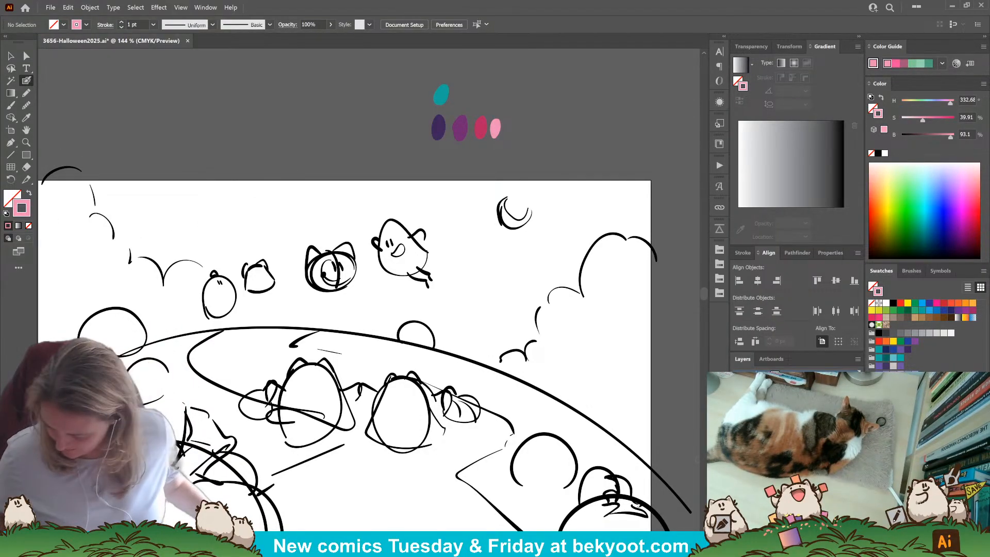
Pick a pale yellow-green and paint a blob to the far right of the teal one.
left_click(912, 100)
left_click_drag(516, 124, 521, 97)
left_click(536, 141, "ctrl")
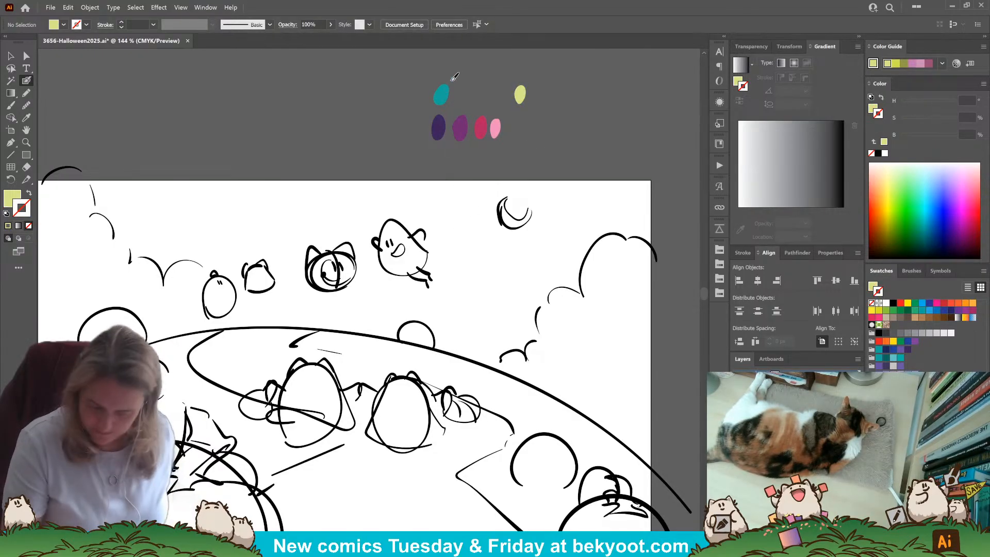
Starting from the teal blob's colour, mix a green (H 150, S 92, B 72) and paint a blob beside the teal one.
left_click(442, 96, "ctrl")
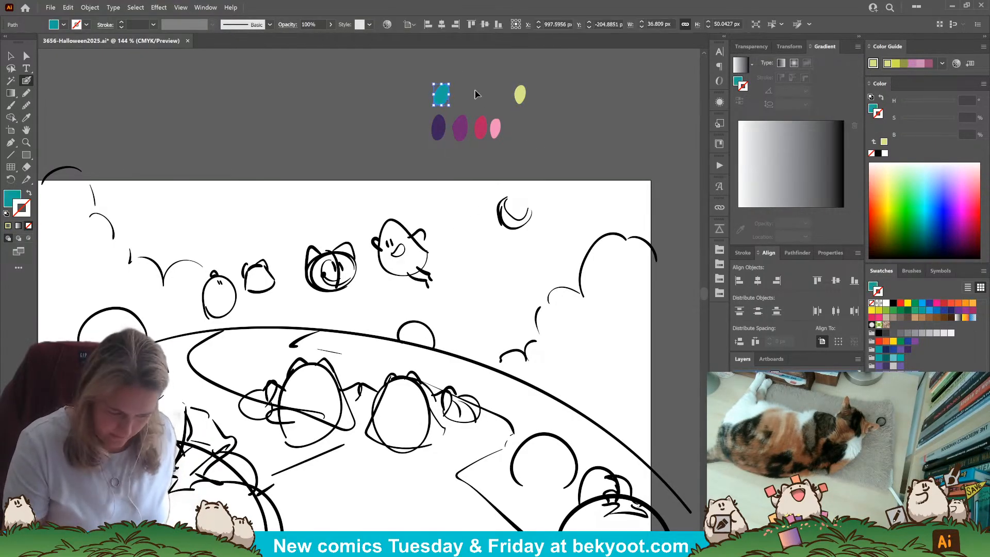
left_click(306, 164, "ctrl")
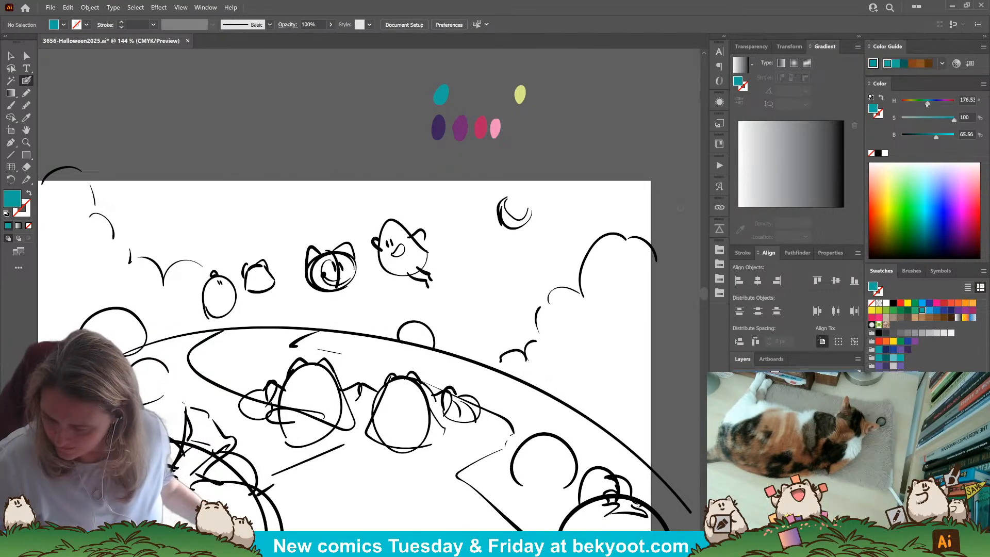
left_click_drag(926, 104, 925, 105)
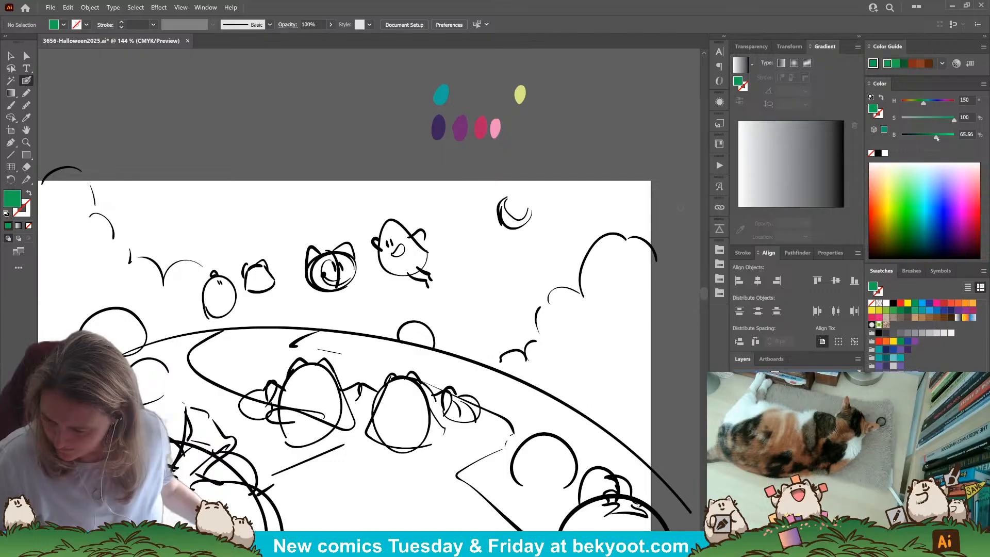
left_click_drag(938, 138, 940, 138)
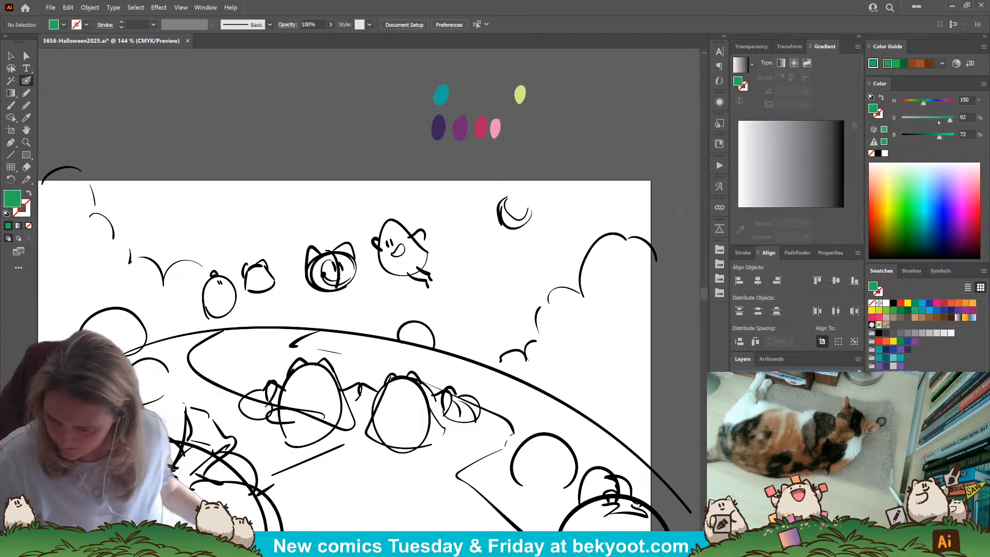
mouse_move(462, 86)
left_mouse_down()
mouse_move(459, 99)
mouse_move(467, 96)
left_mouse_up()
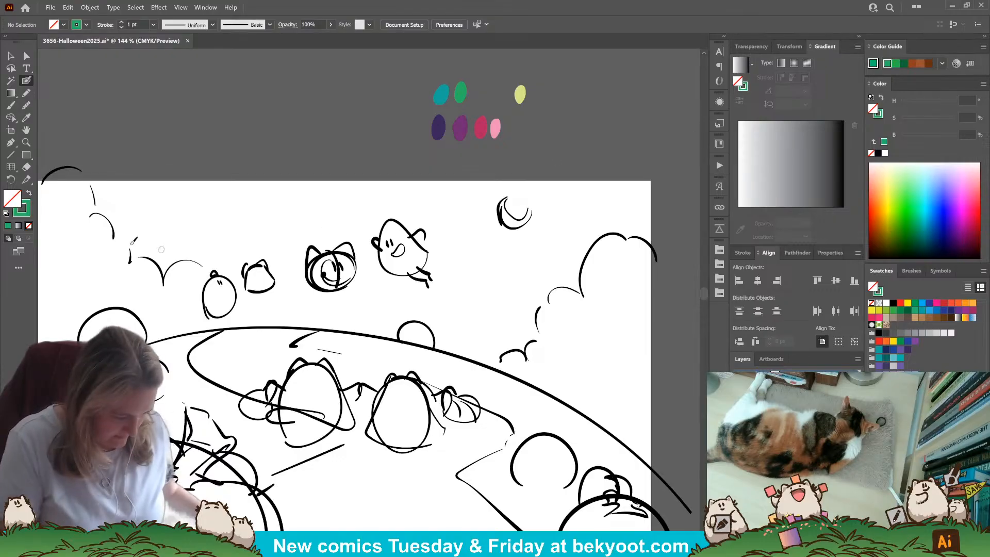
Mix a lime green (H 88, S 80, B 81), paint a blob beside the green one and move the pale yellow-green blob next to it.
key("x")
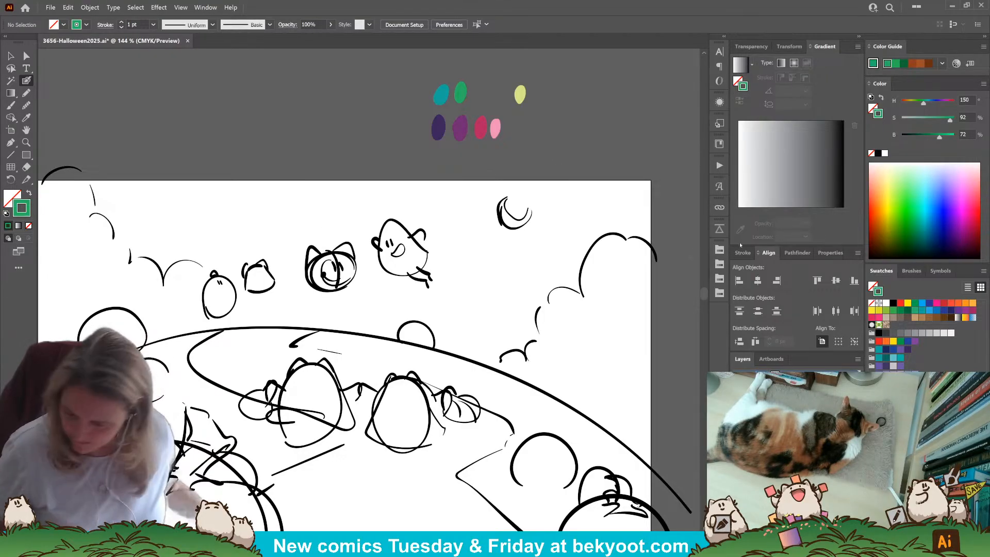
left_click_drag(922, 105, 916, 103)
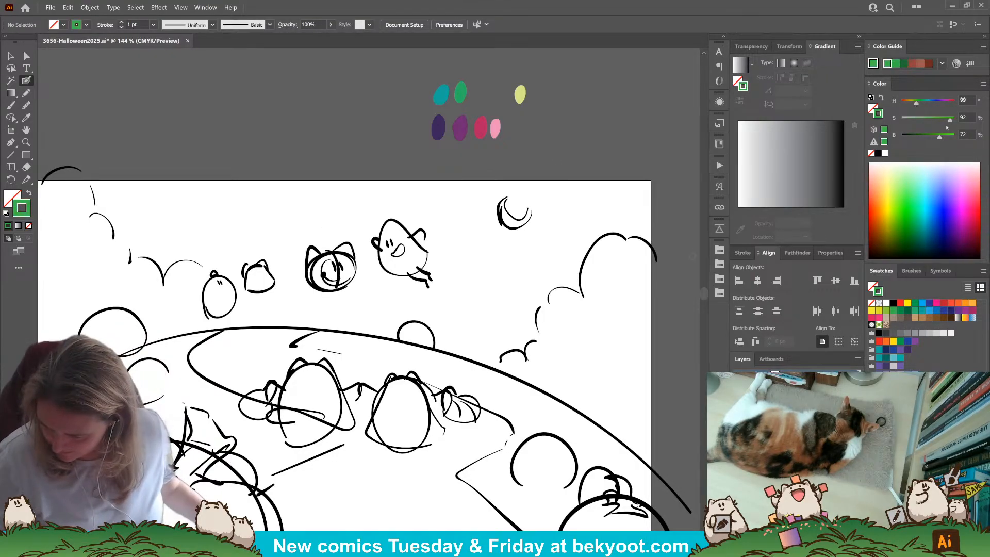
left_click_drag(939, 137, 914, 108)
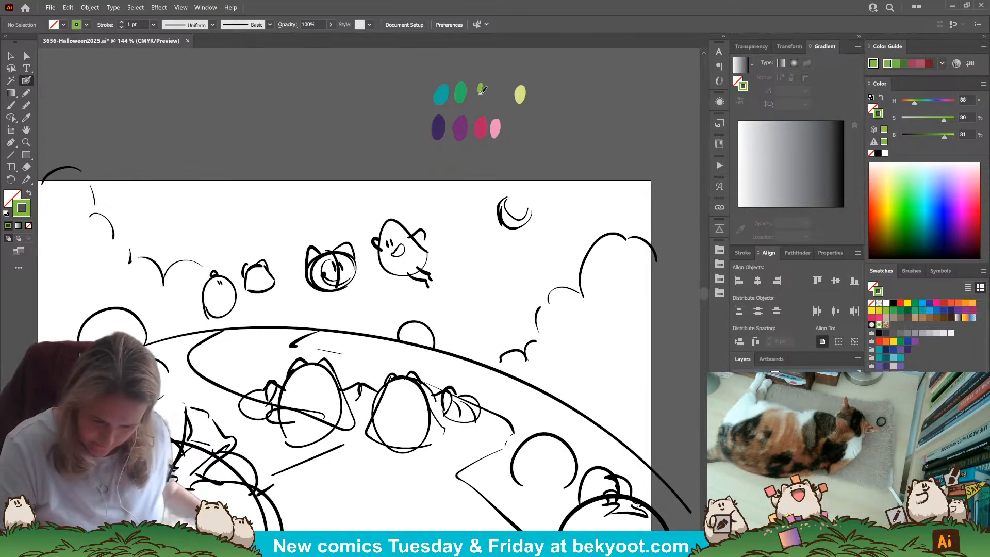
left_click_drag(479, 94, 498, 93)
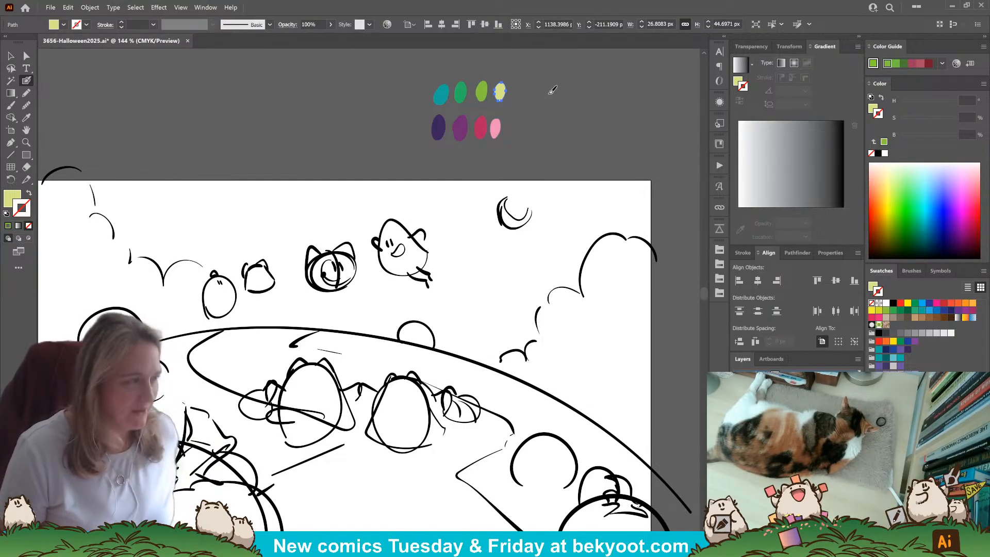
Pick up the sketch's black and draw a rounded body beneath the cat-eared pumpkin-like head in the background row.
key("ctrl+shift+a")
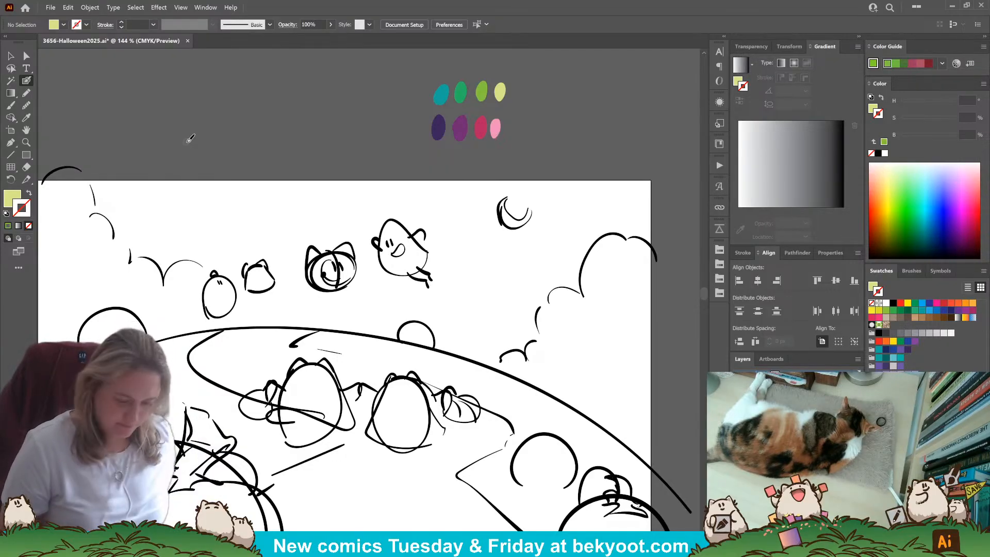
left_click(348, 283, "ctrl")
left_click(365, 302, "ctrl")
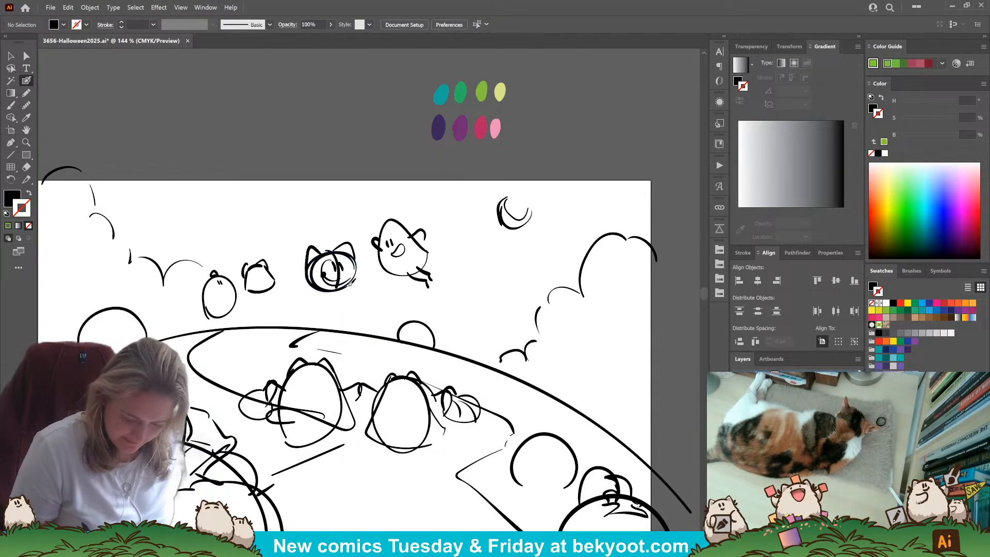
mouse_move(349, 284)
left_mouse_down()
mouse_move(341, 319)
mouse_move(299, 307)
mouse_move(317, 288)
left_mouse_up()
left_click_drag(398, 461, 401, 437)
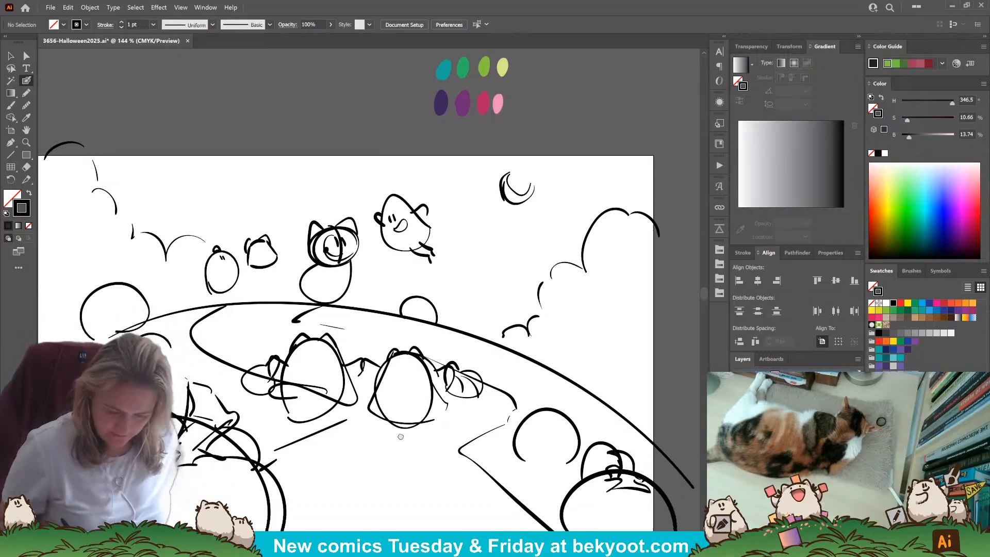
scroll(401, 437, "down", 2)
scroll(341, 399, "down", 2)
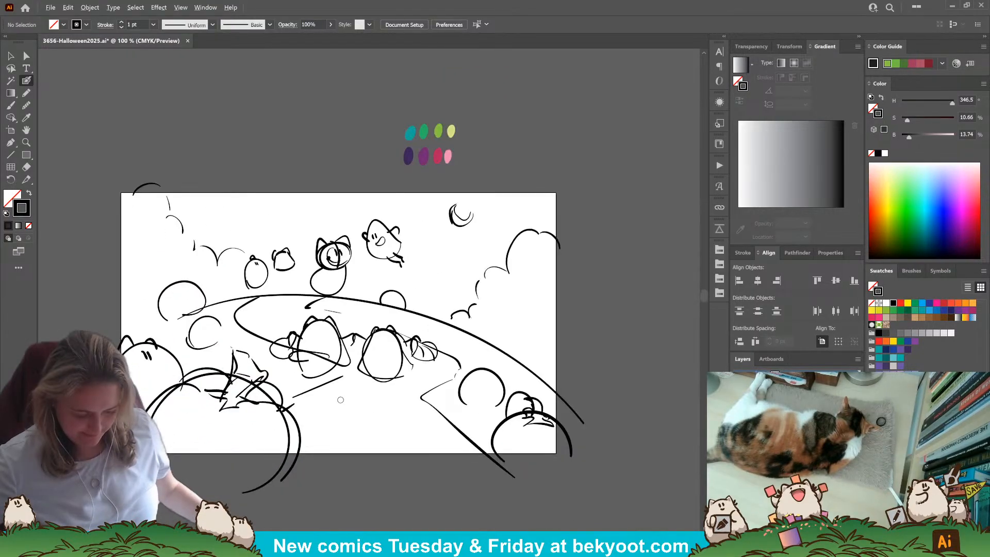
Move the grouped colour palette farther up and to the right above the artboard and deselect it.
key("v")
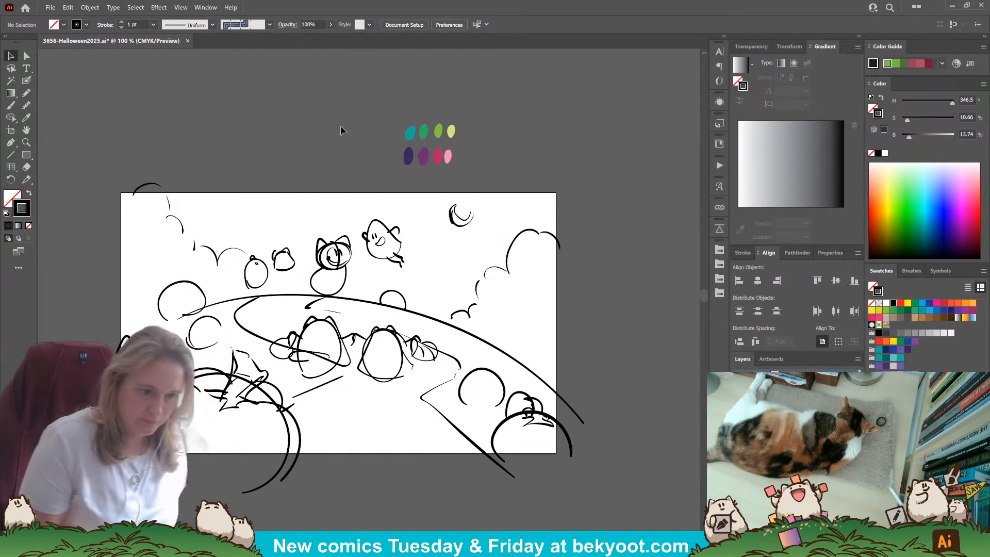
left_click(436, 159)
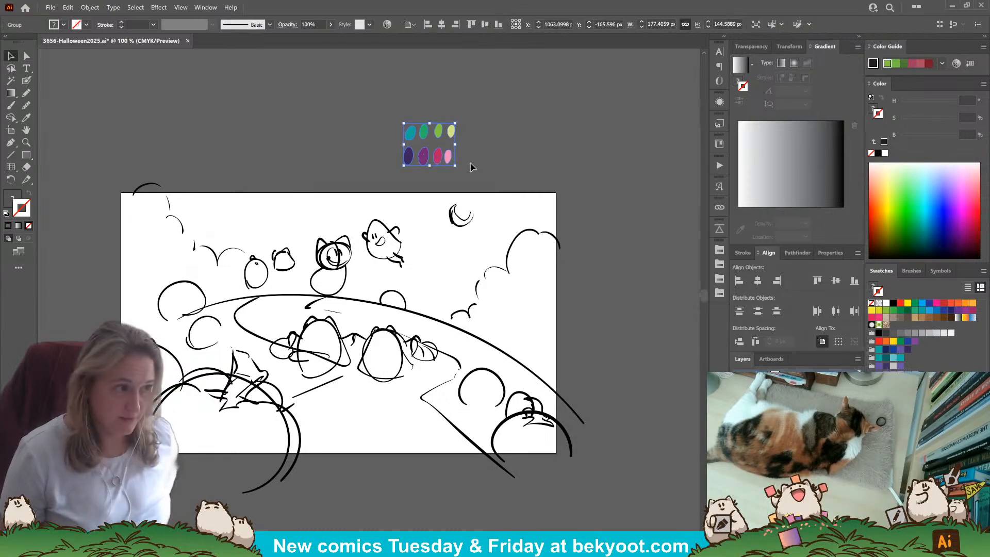
left_click_drag(443, 159, 520, 134)
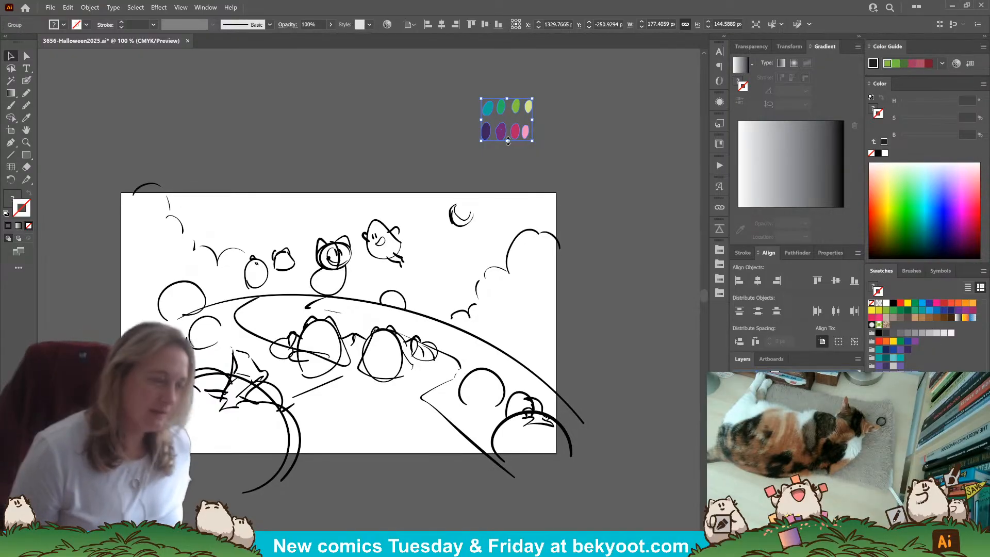
left_click(91, 175)
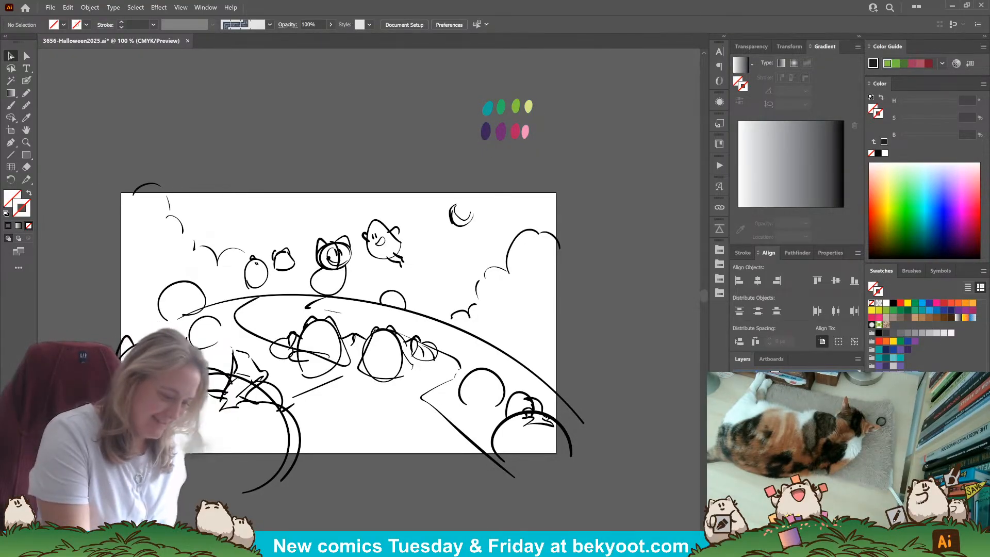
Fade all the rough sketch lines on the artboard to 30% opacity, leaving out the colour palette.
left_click_drag(92, 179, 592, 483)
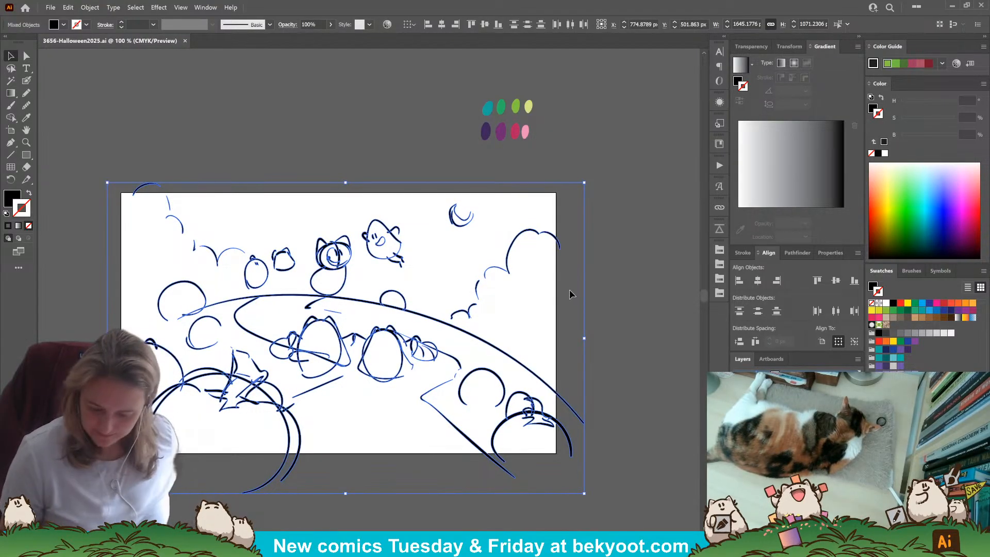
left_click(751, 46)
left_click(824, 62)
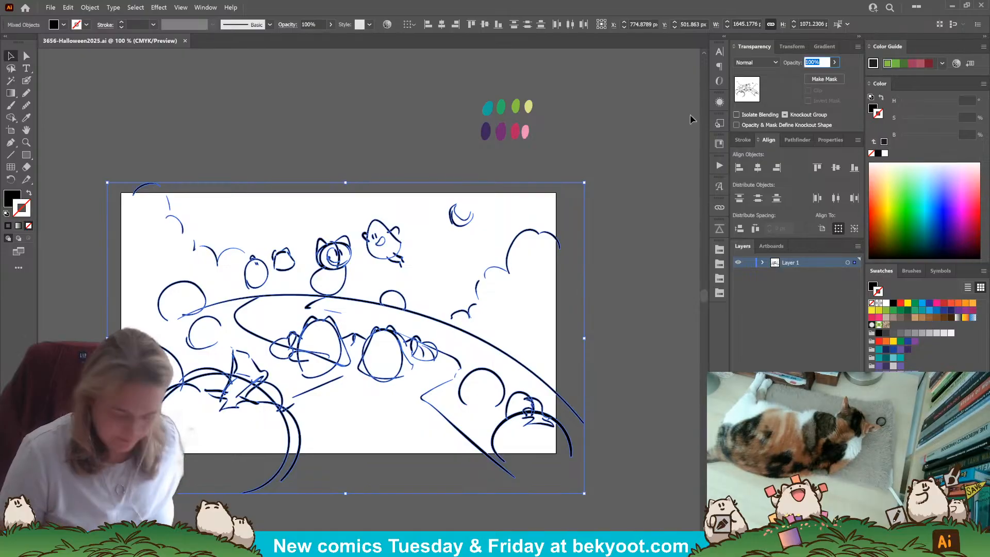
type("30")
key("Return")
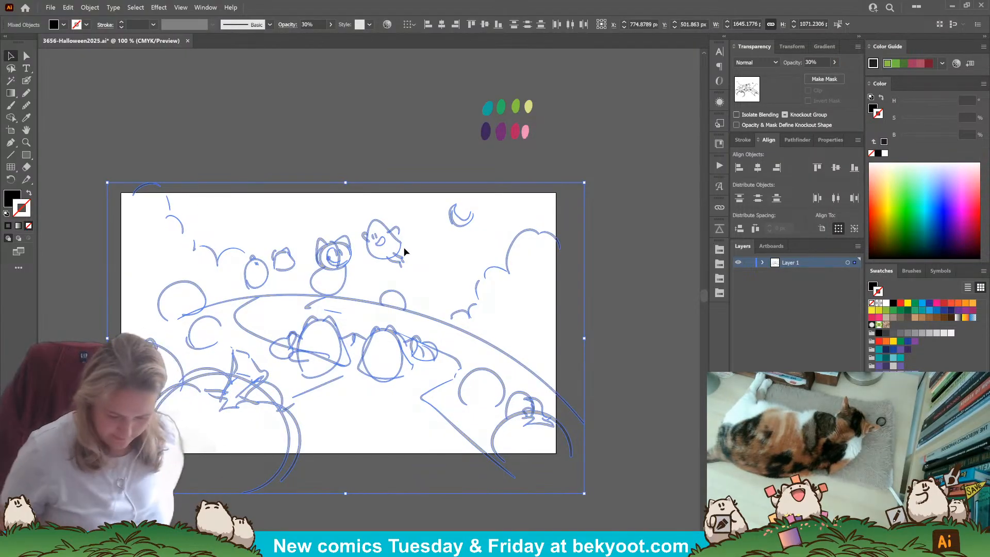
Switch to the Blob Brush and clear the selection of the faded sketch.
scroll(330, 441, "up", 1)
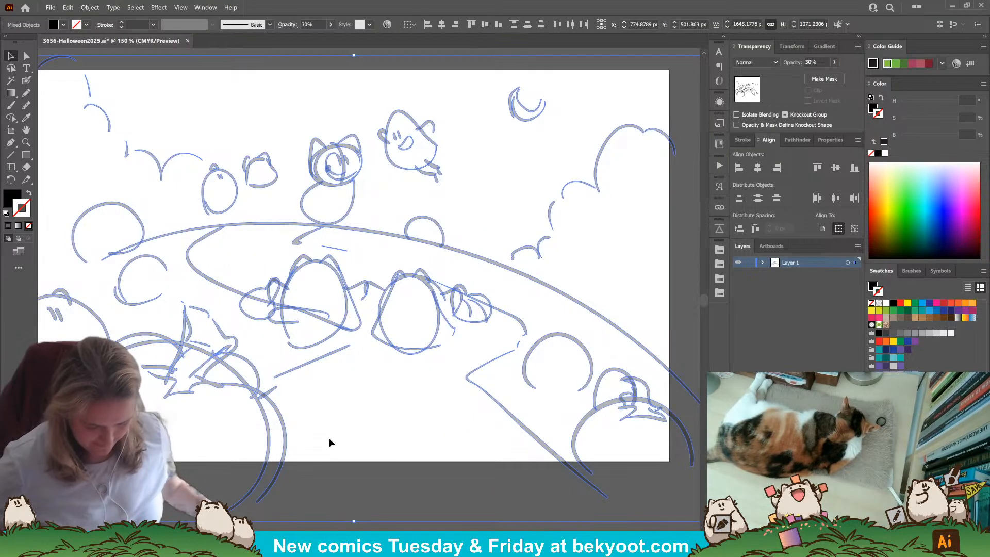
left_click_drag(294, 457, 334, 422)
left_click(26, 81)
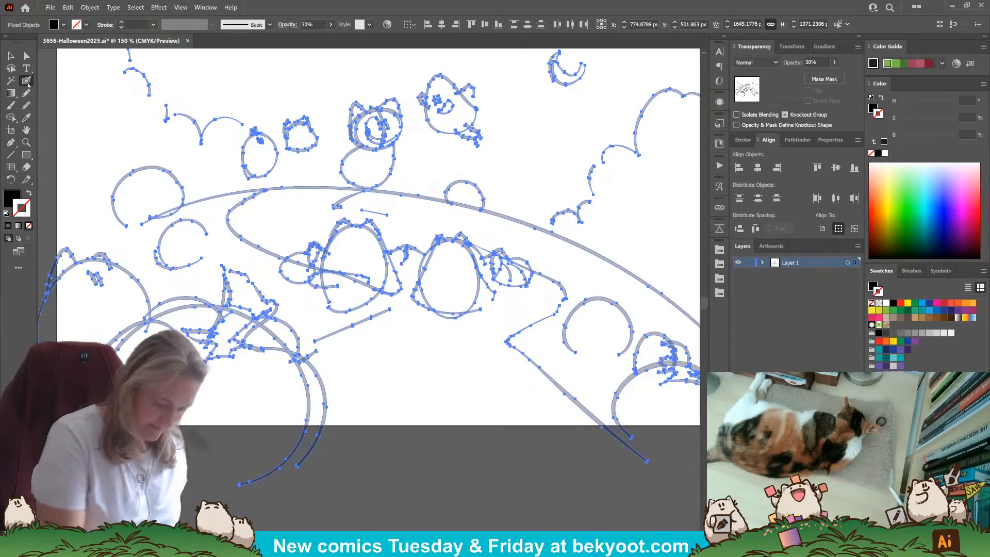
key("ctrl+shift+a")
key("Return")
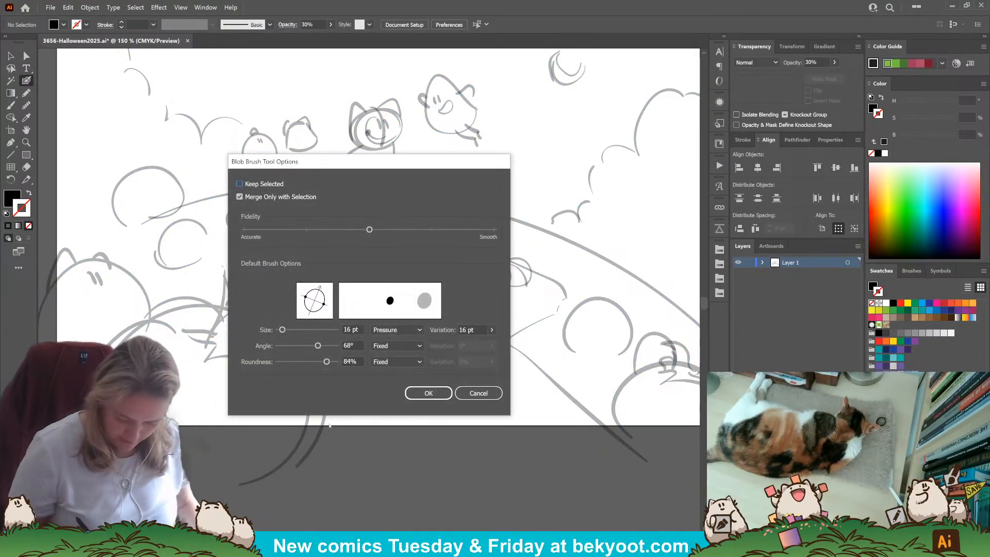
key("Escape")
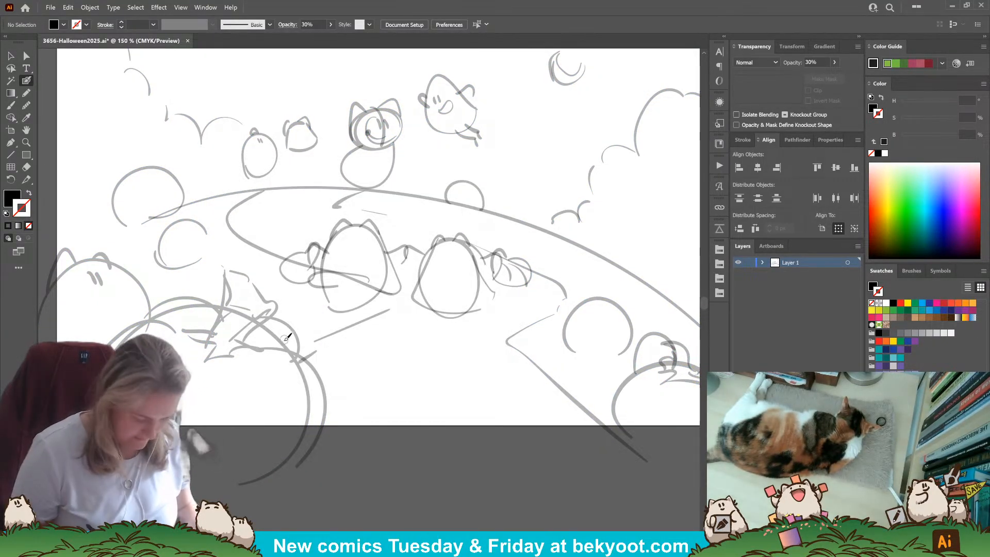
key("Return")
key("Escape")
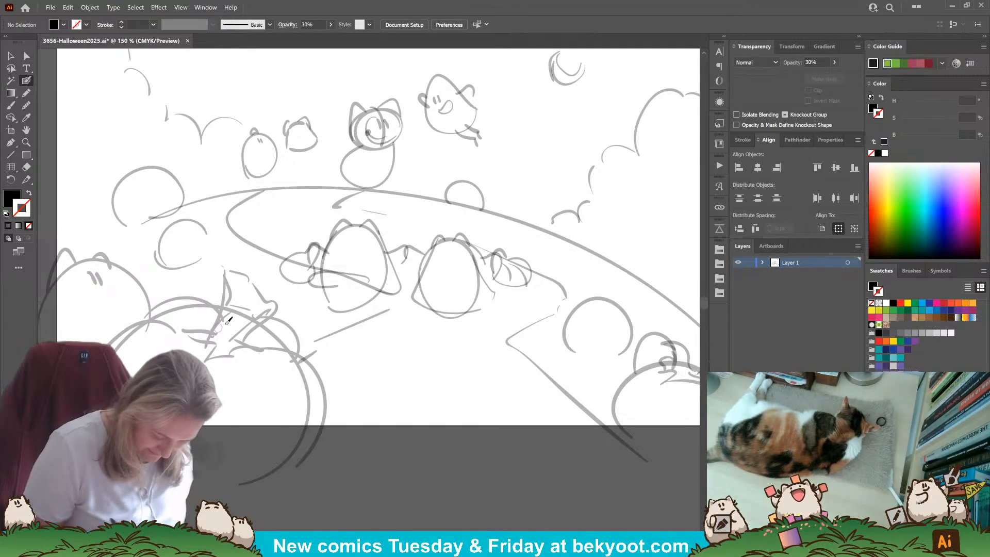
Set the opacity for new black brush strokes to 100% with nothing selected.
key("shift+x")
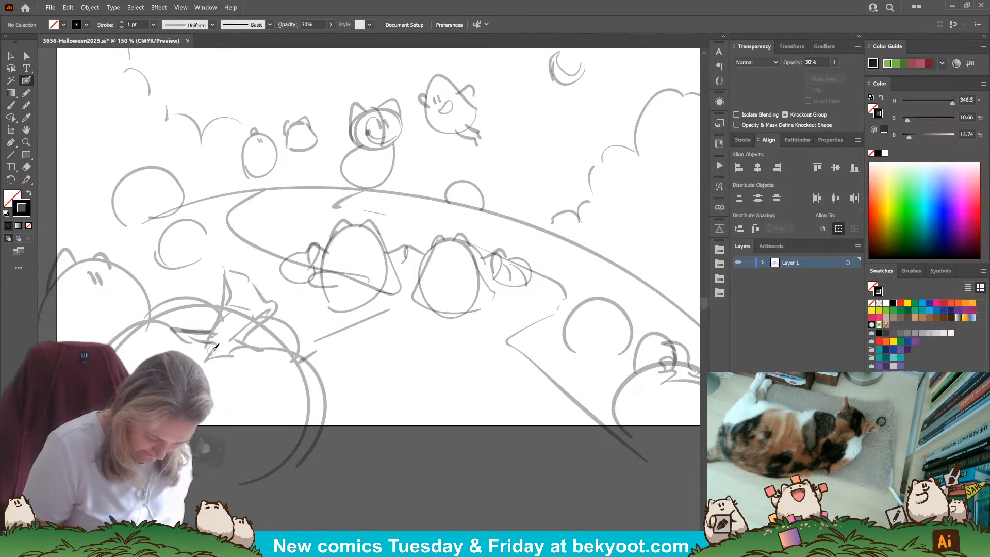
key("shift+x")
left_click(834, 62)
left_click_drag(805, 75, 836, 76)
left_click(306, 479)
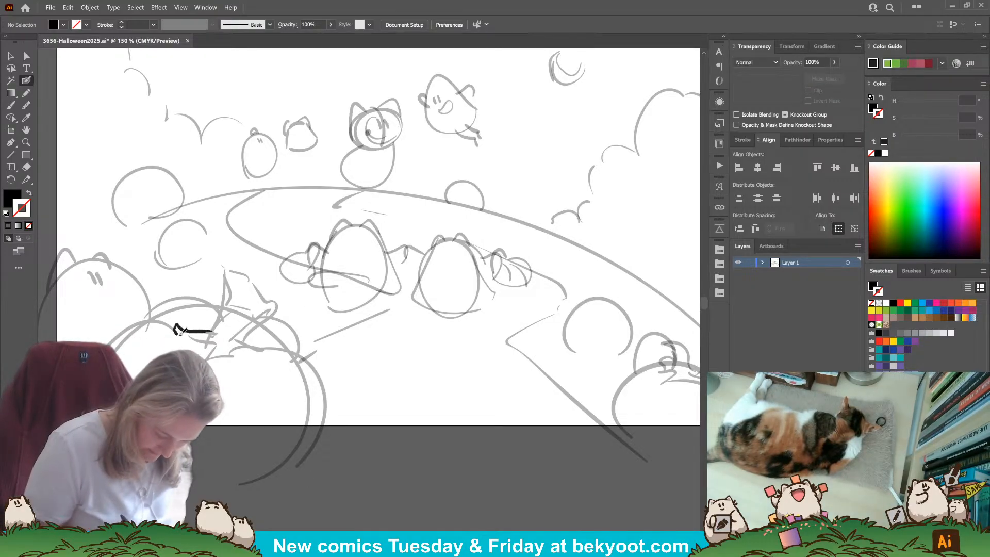
Ink the outline of the star-shaped character on the large foreground pumpkin in black, redoing its upper edge, and dot in its face.
key("shift+x")
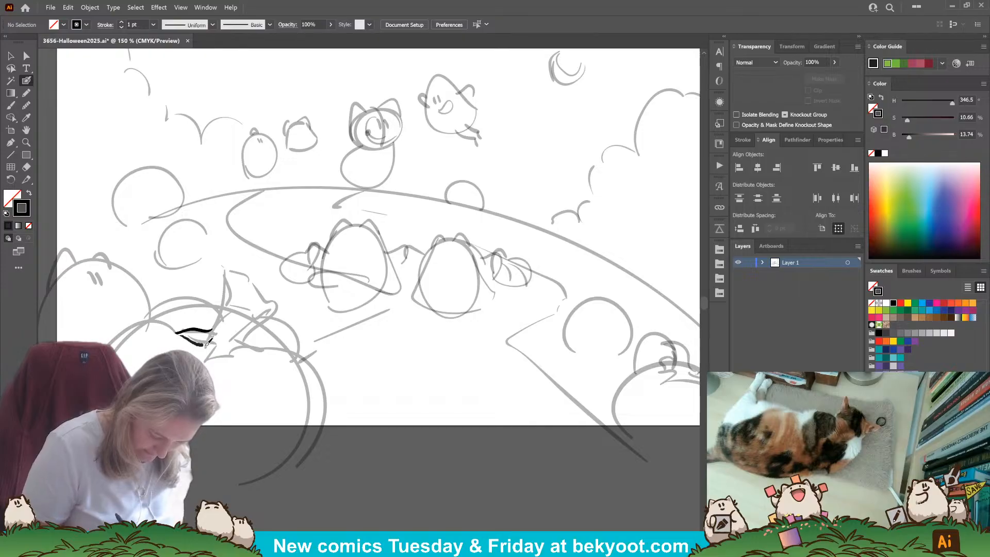
mouse_move(240, 351)
left_mouse_down()
mouse_move(281, 350)
mouse_move(248, 340)
mouse_move(280, 301)
mouse_move(225, 261)
mouse_move(222, 298)
mouse_move(252, 319)
left_mouse_up()
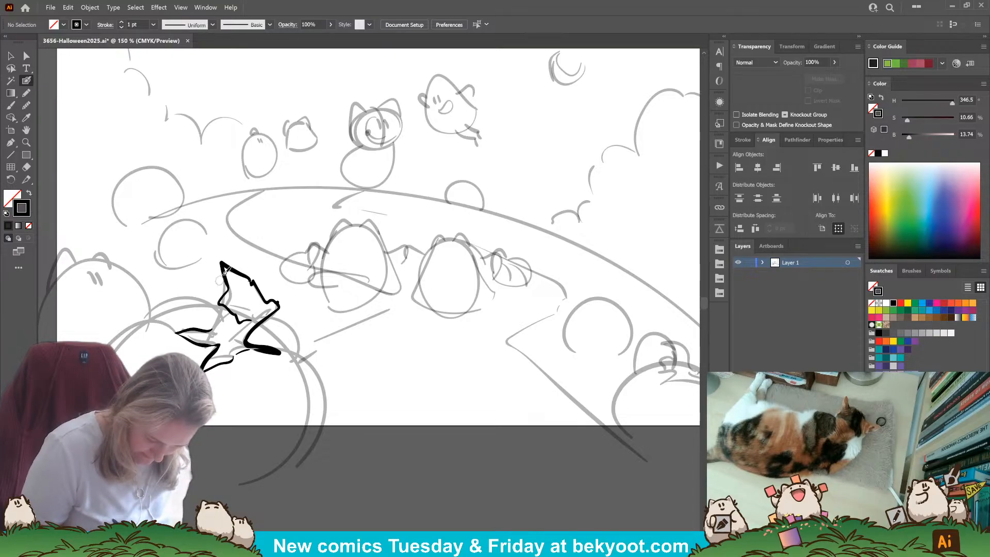
left_click_drag(220, 262, 219, 303)
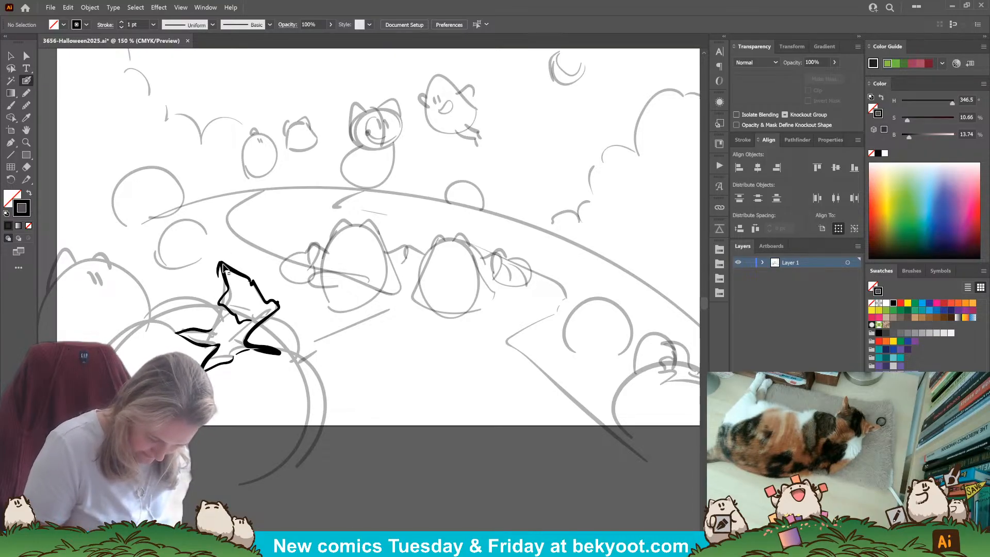
key("ctrl+z")
left_click_drag(222, 263, 227, 288)
left_click_drag(216, 323, 208, 328)
mouse_move(216, 285)
left_mouse_down()
mouse_move(216, 318)
mouse_move(221, 262)
left_mouse_up()
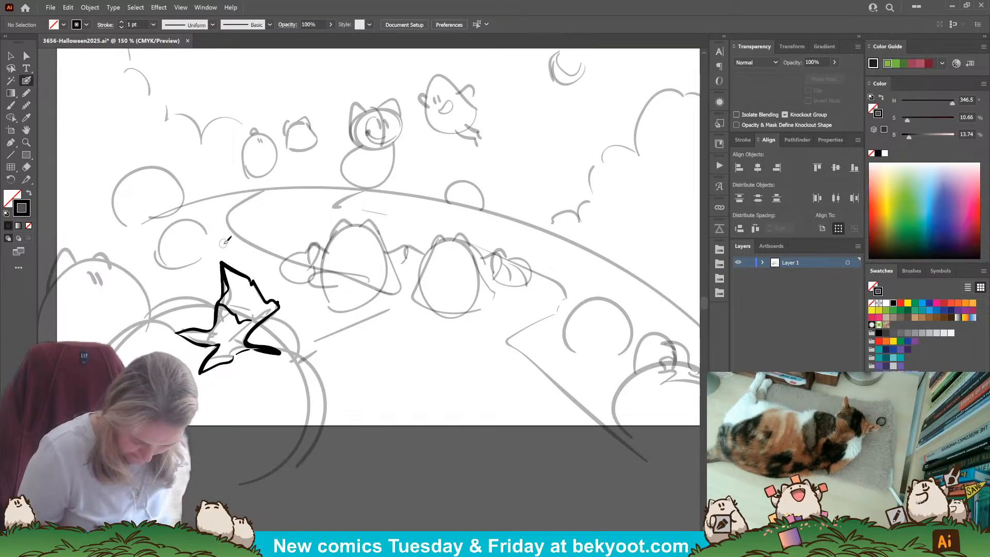
left_click(240, 296)
left_click(237, 301)
left_click(244, 301)
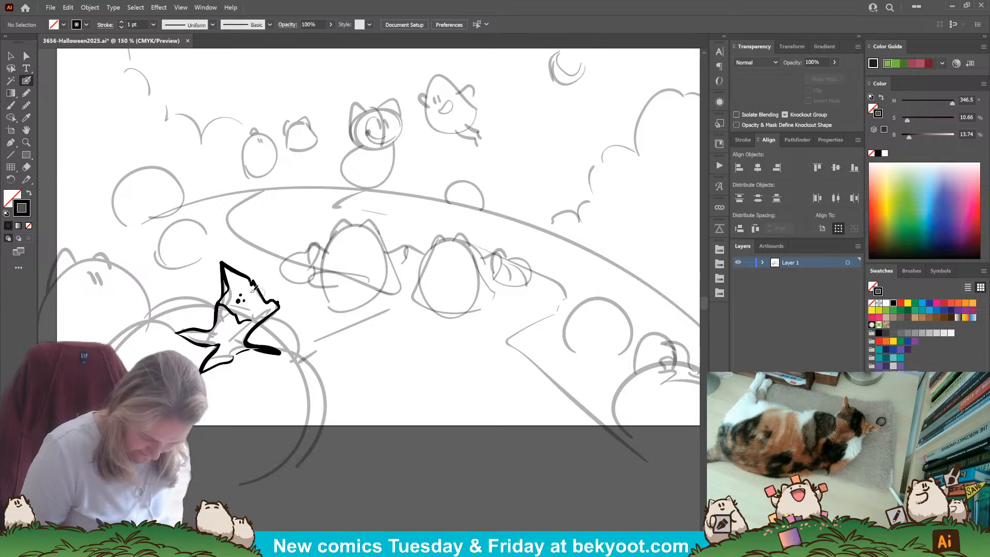
key("v")
left_click_drag(139, 232, 323, 417)
left_click(296, 356, "shift")
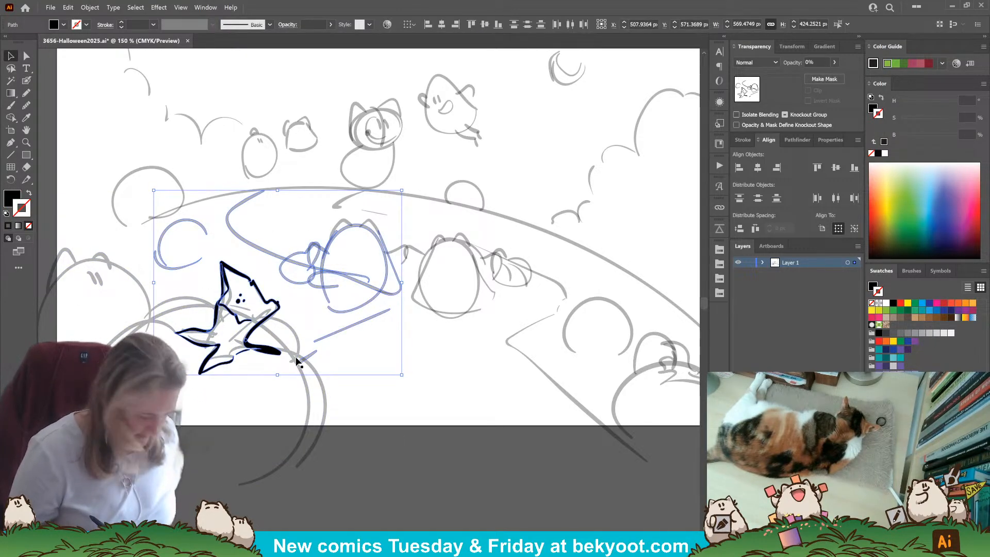
left_click(382, 344)
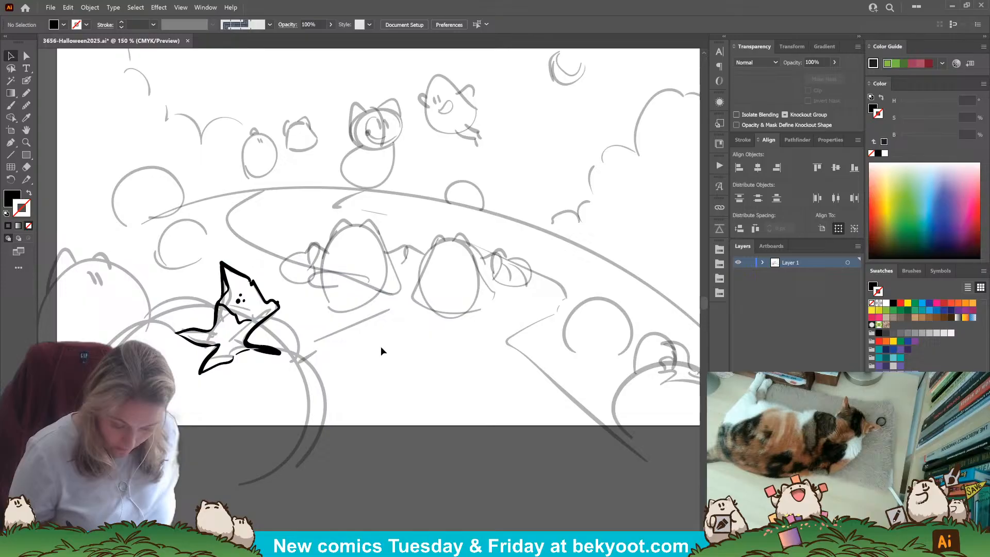
Select the star character's inked strokes by same appearance, exclude the pumpkin sketch group, and group the strokes together.
left_click(263, 350)
left_click(149, 8)
mouse_move(135, 8)
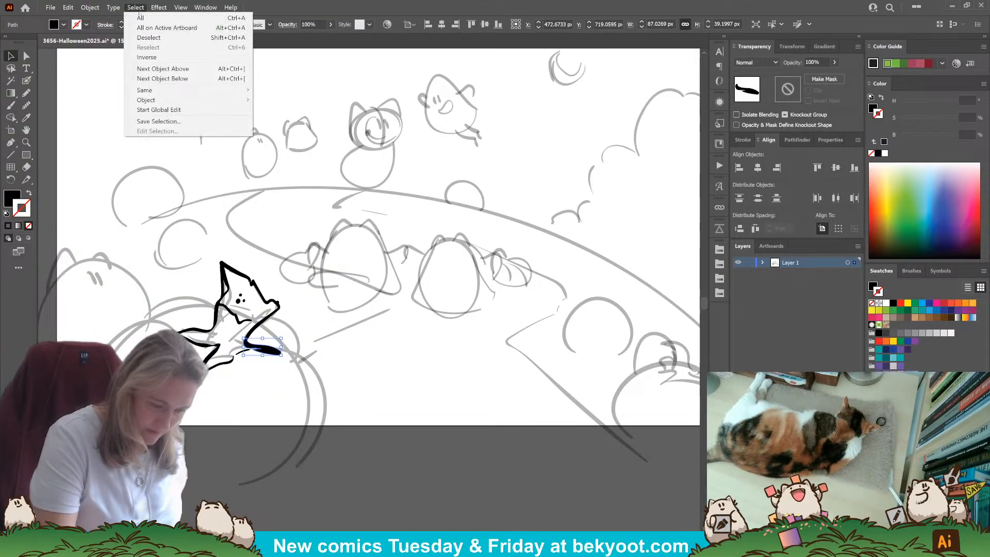
mouse_move(237, 91)
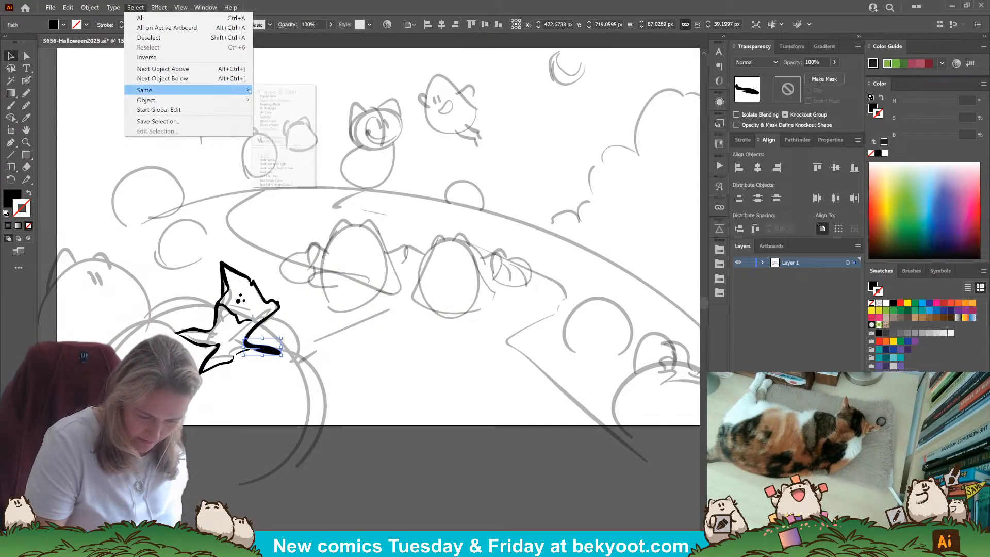
left_click(277, 97)
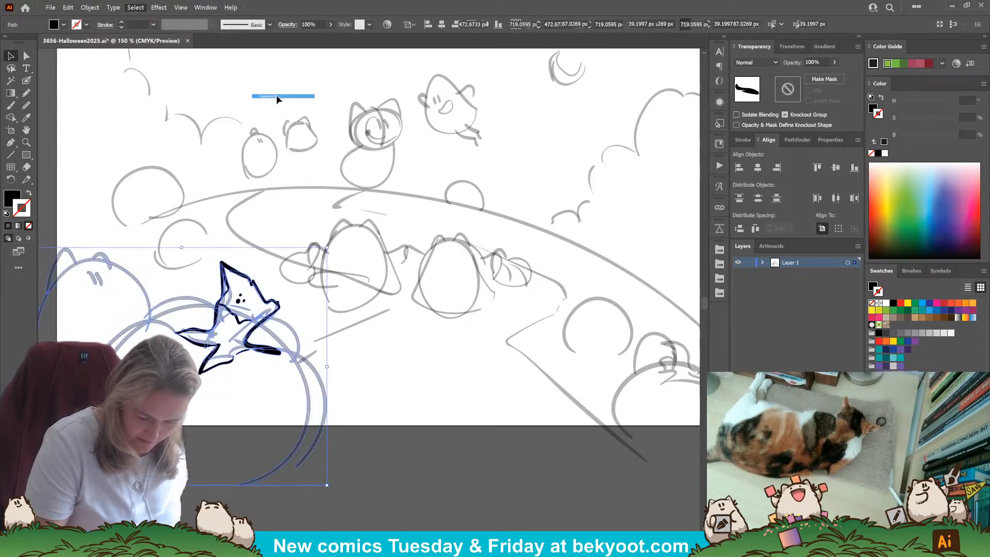
left_click(305, 391, "shift")
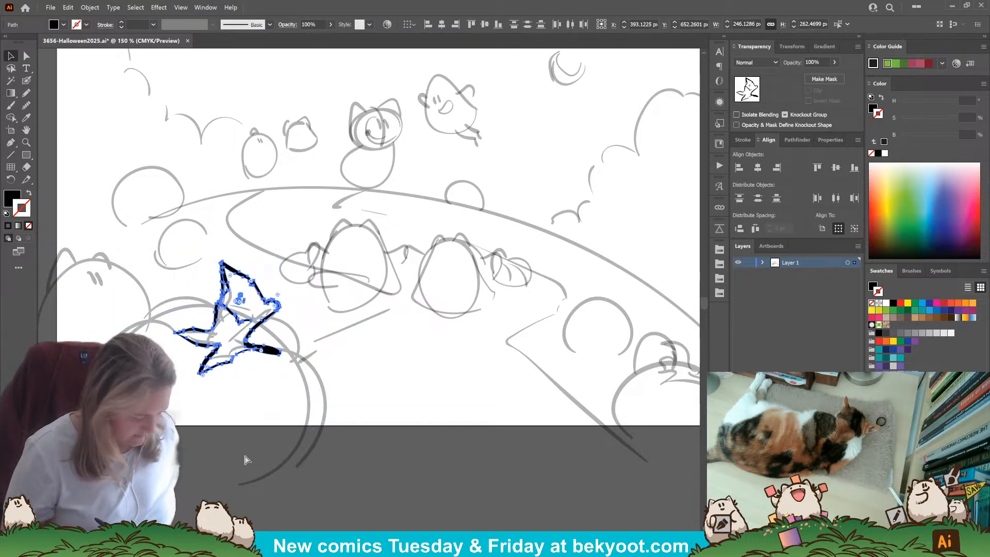
key("ctrl+g")
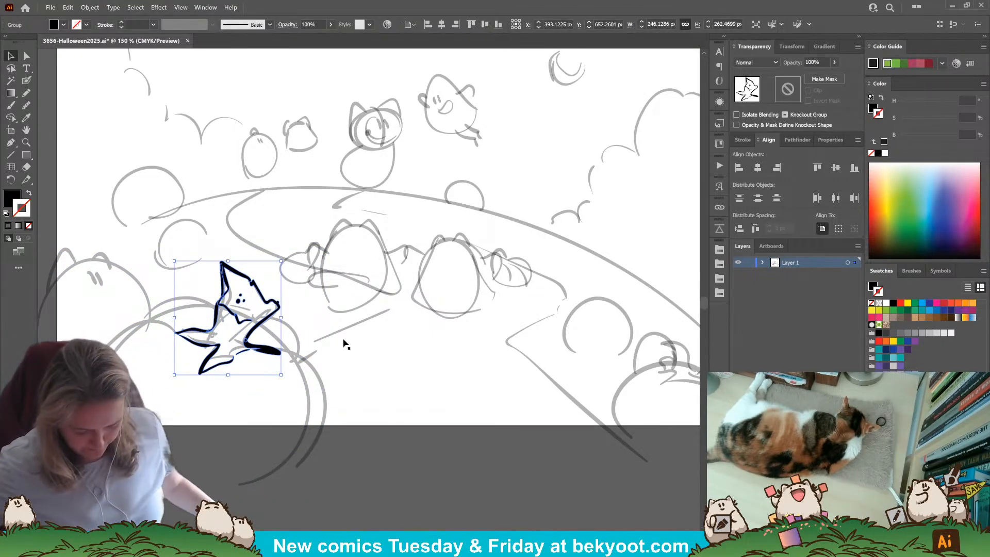
scroll(382, 445, "down", 1)
left_click(406, 469)
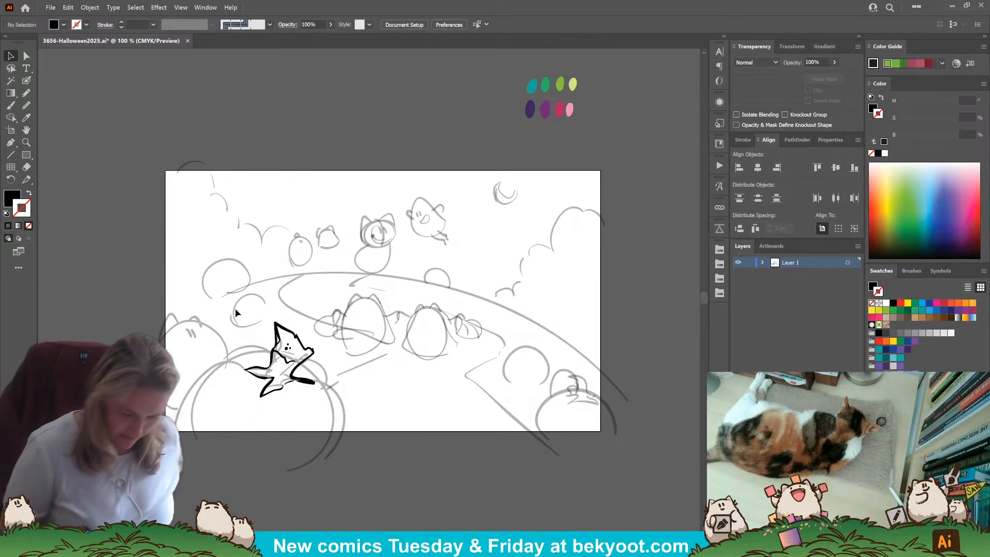
Select all the faded sketch lines without the inked star character and group them.
left_click(199, 163)
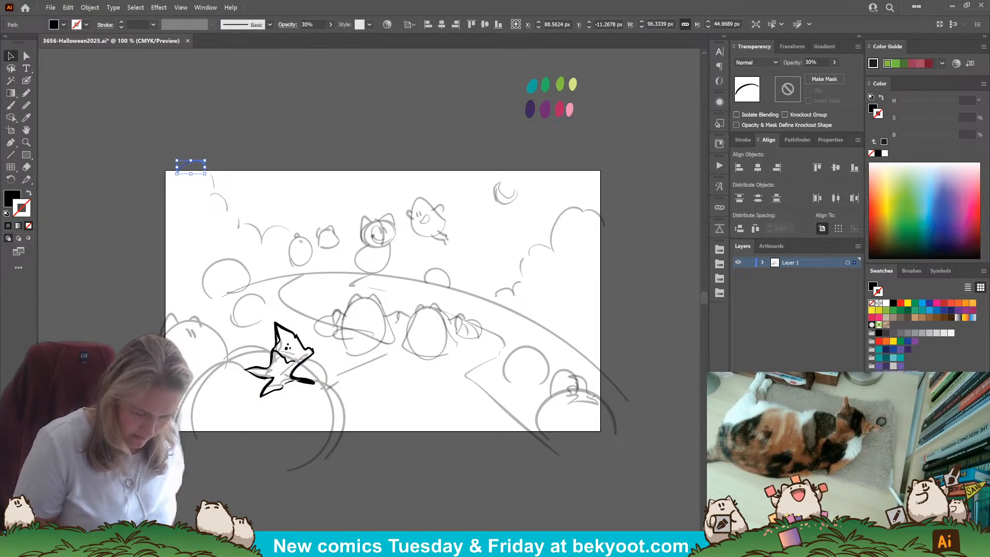
left_click(323, 320)
left_click(343, 433)
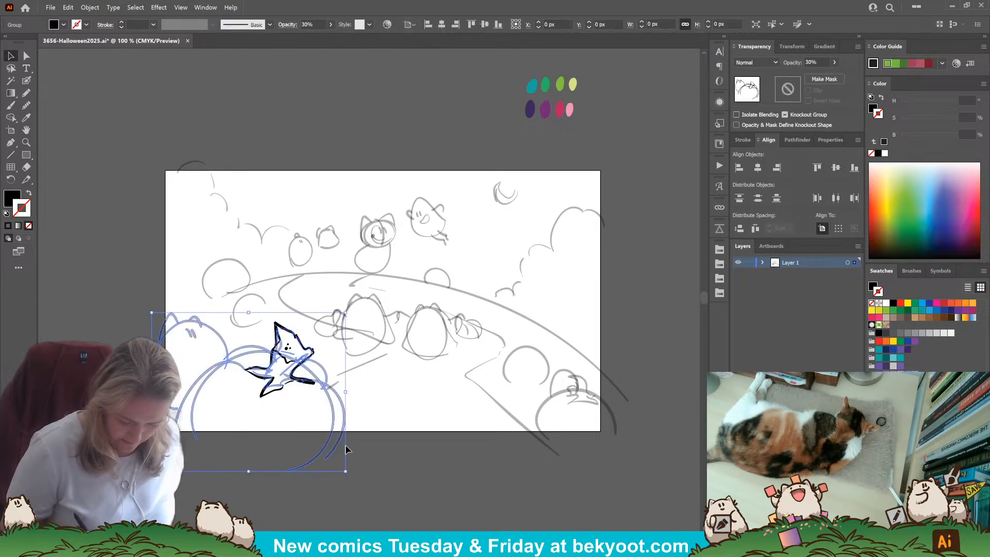
mouse_move(152, 137)
left_mouse_down()
mouse_move(607, 437)
mouse_move(641, 473)
left_mouse_up()
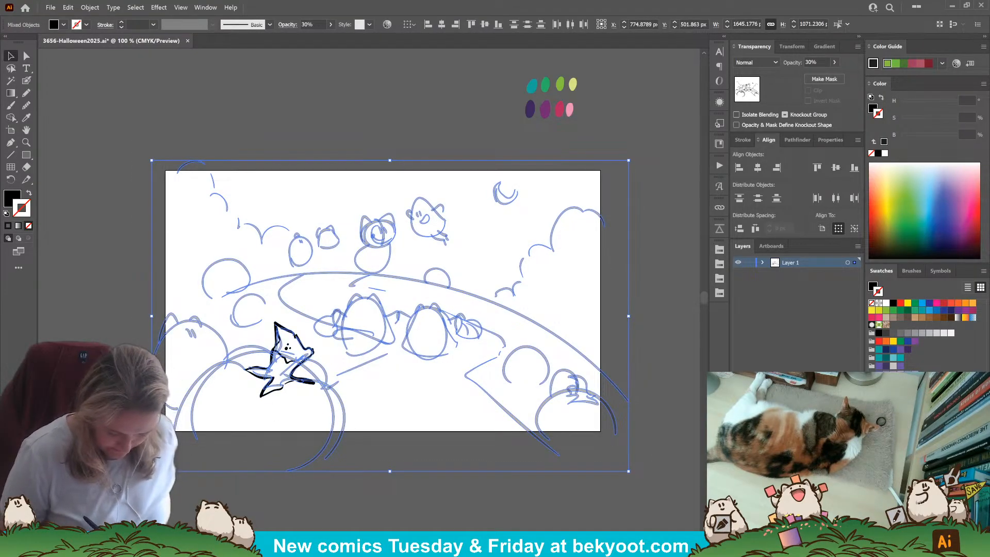
key("3")
key("ctrl+g")
key("ctrl+z")
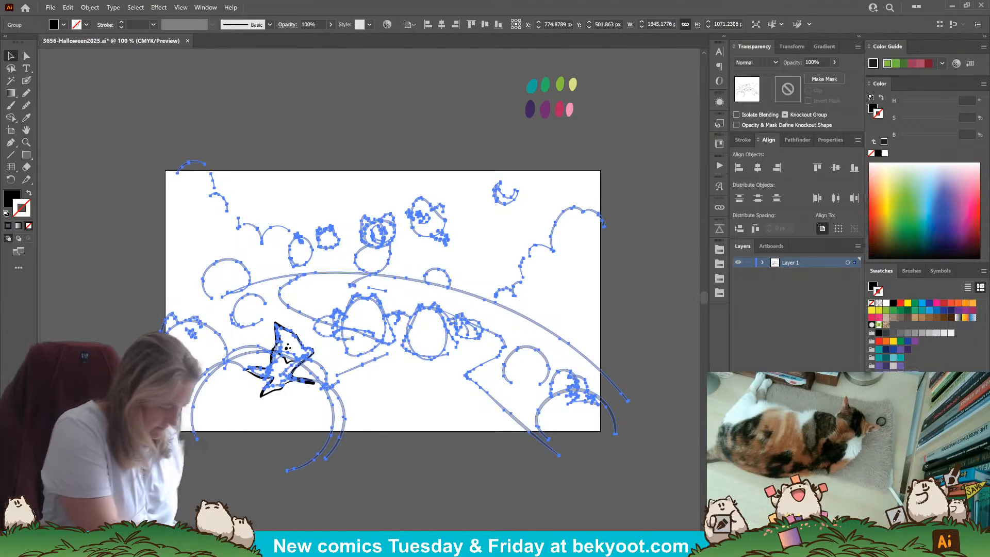
Group the selected sketch lines and open the inked star-shaped character's group in isolation mode.
key("ctrl+g")
left_click(251, 233)
left_click(260, 393)
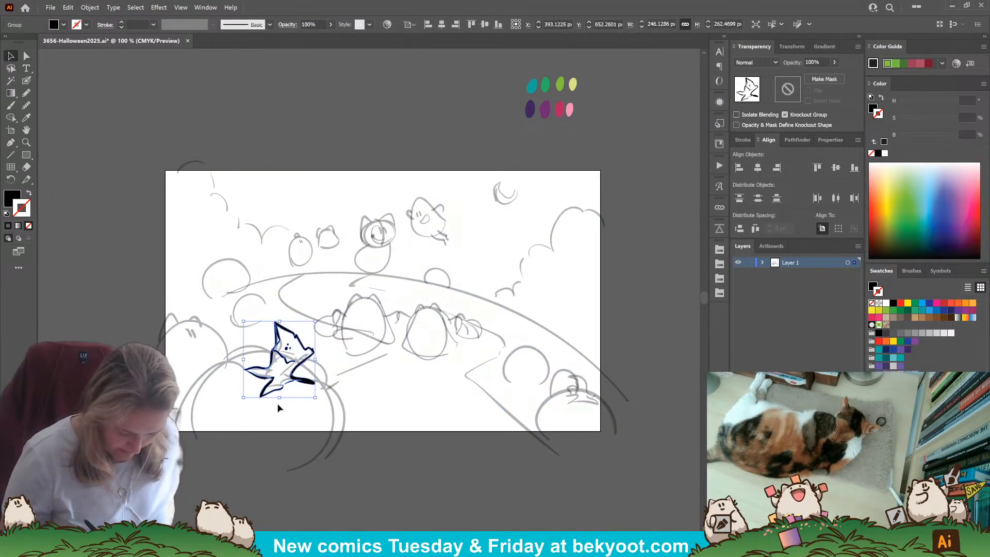
double_click(269, 394)
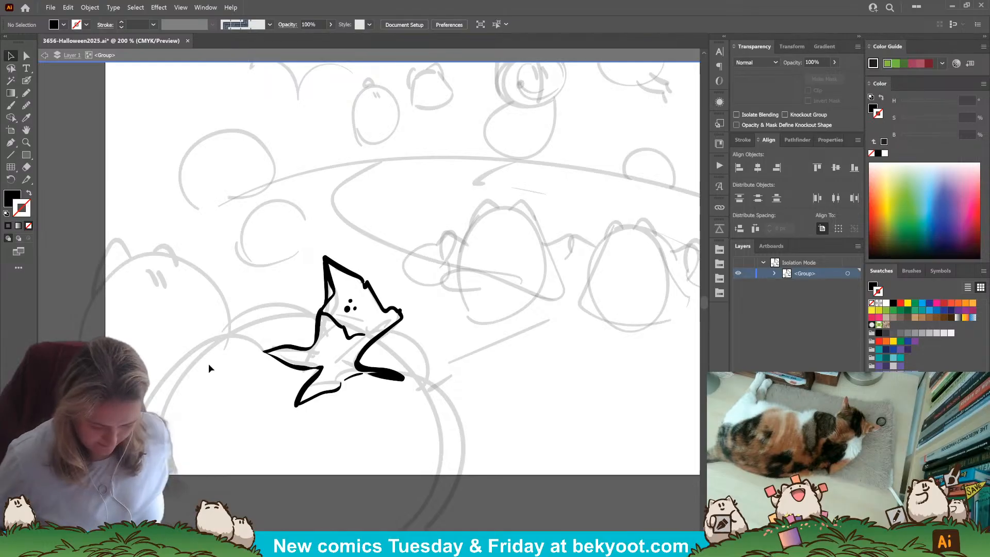
left_click_drag(364, 425, 351, 389)
Ink the large foreground pumpkin's segment outlines around the star shape with the Blob Brush in black.
key("shift+b")
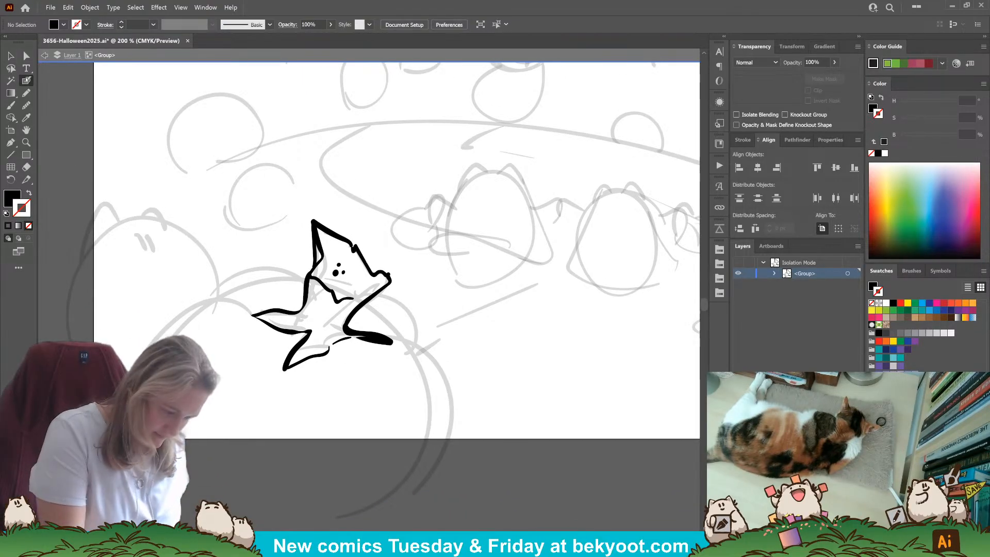
mouse_move(304, 281)
left_mouse_down()
mouse_move(277, 268)
mouse_move(123, 356)
left_mouse_up()
key("shift+x")
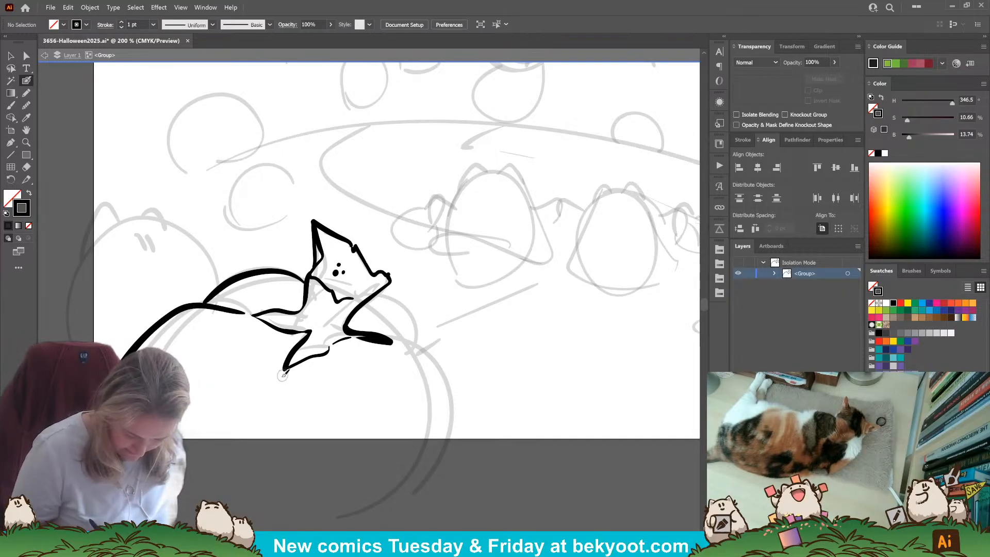
left_click_drag(278, 377, 227, 489)
mouse_move(399, 343)
left_mouse_down()
mouse_move(459, 386)
mouse_move(463, 492)
left_mouse_up()
mouse_move(366, 299)
left_mouse_down()
mouse_move(394, 310)
mouse_move(443, 355)
left_mouse_up()
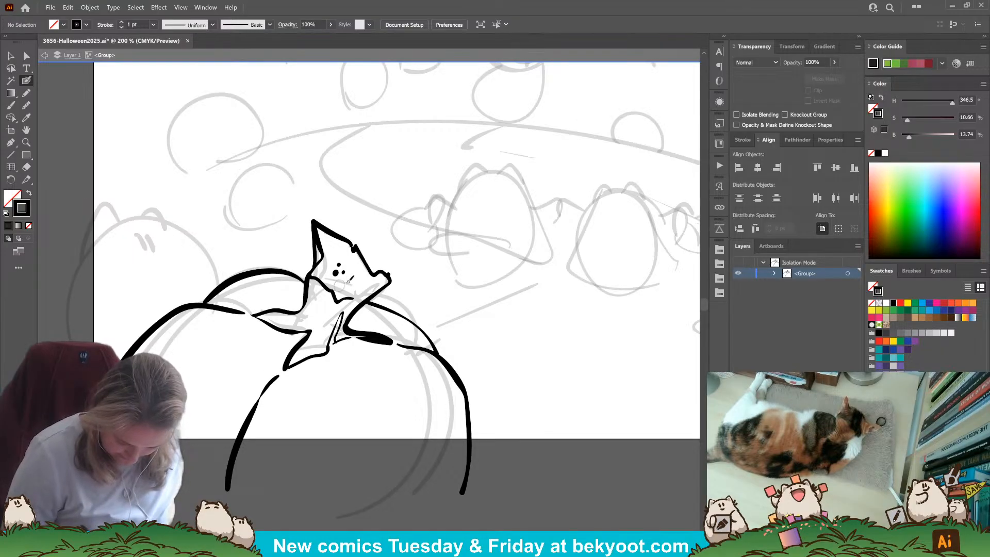
Add thin crease lines inside the star-shaped stem and thin curved rib lines down the pumpkin's front segment.
left_click_drag(329, 349, 343, 315)
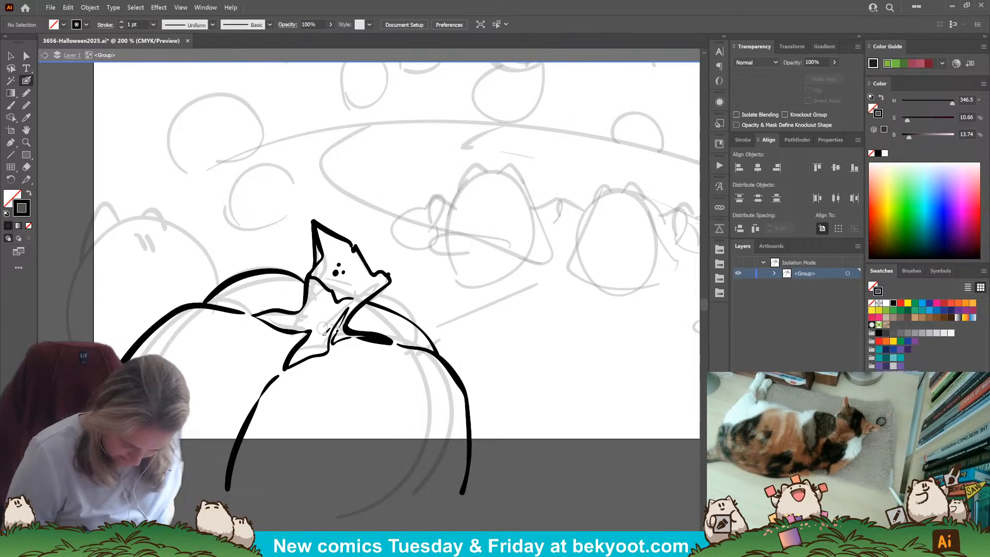
mouse_move(307, 339)
left_mouse_down()
mouse_move(324, 294)
mouse_move(308, 337)
left_mouse_up()
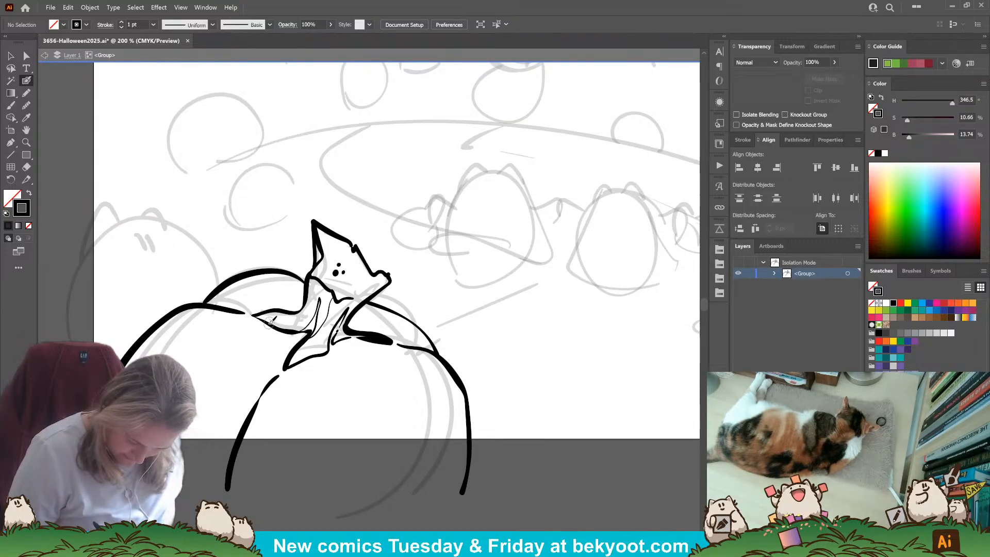
mouse_move(312, 301)
left_mouse_down()
mouse_move(322, 279)
mouse_move(364, 295)
left_mouse_up()
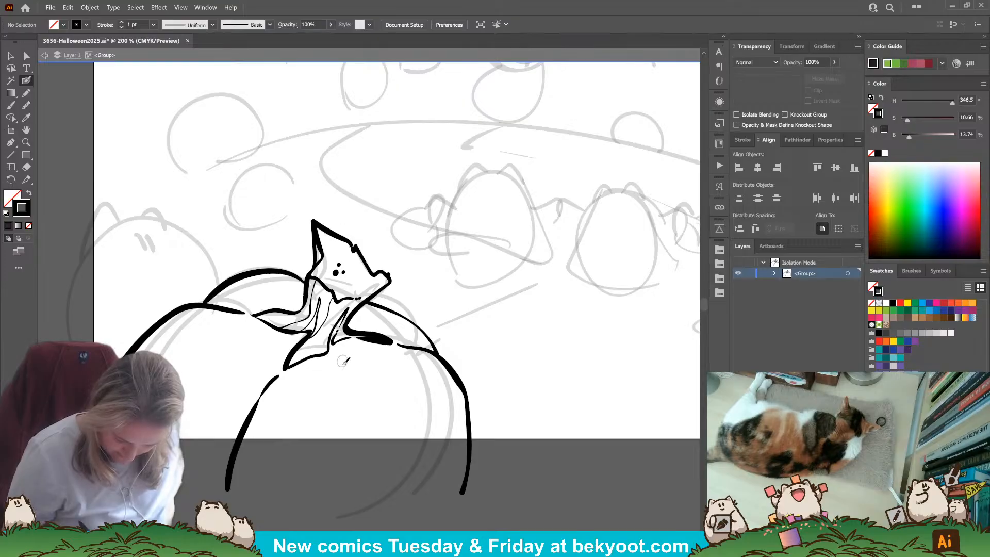
left_click_drag(355, 385, 367, 407)
left_click_drag(372, 442, 352, 504)
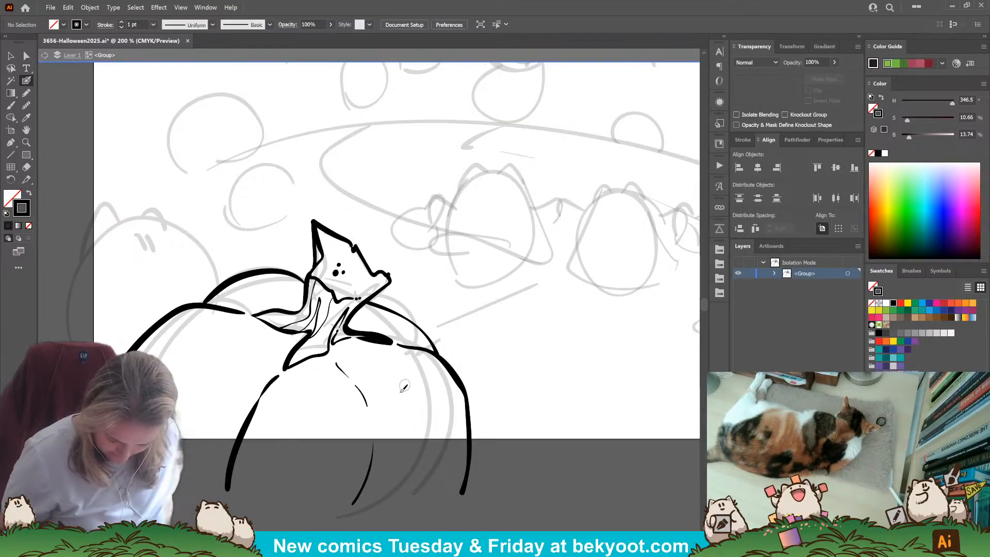
Decorate the foreground pumpkin with paired dots, crescent marks and small bumps along its outer edge.
left_click_drag(390, 396, 400, 403)
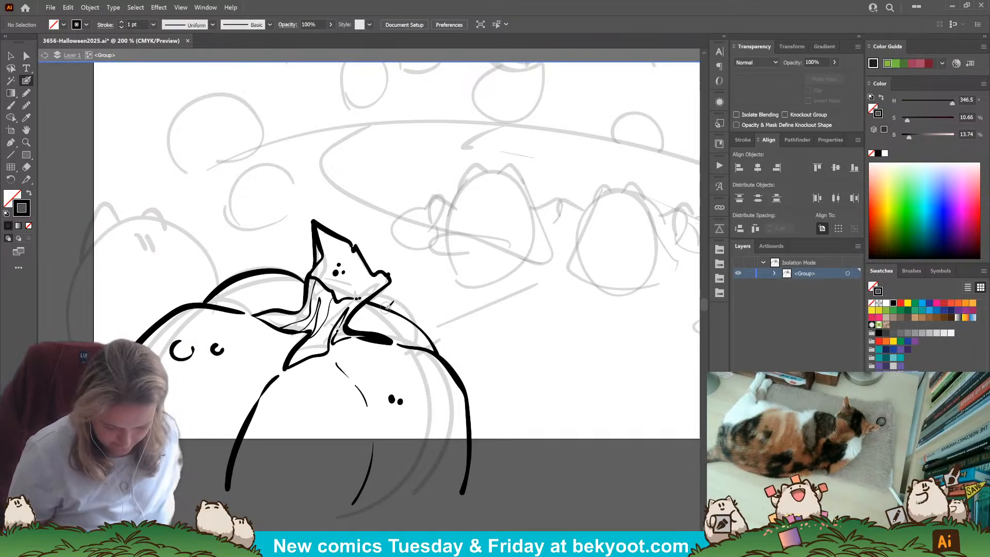
left_click_drag(407, 312, 406, 316)
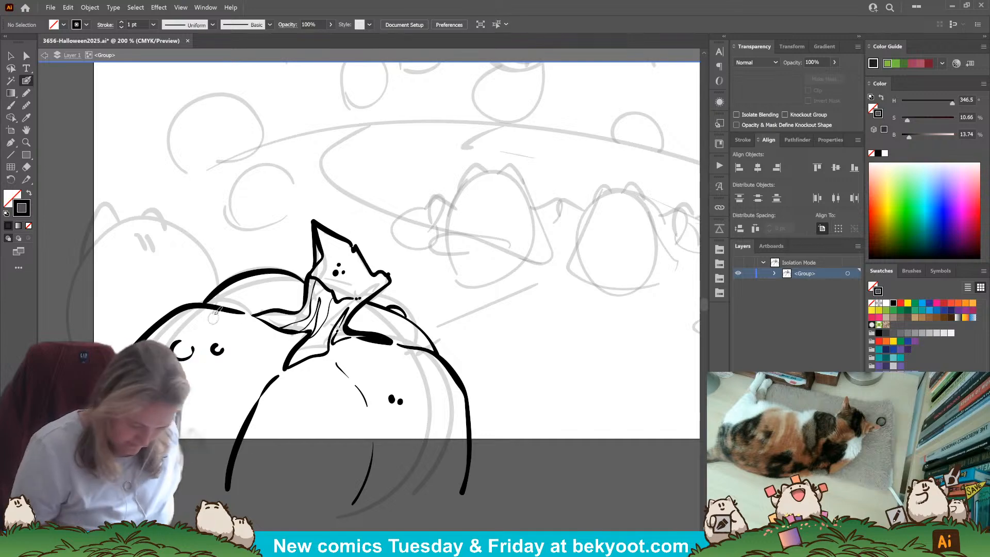
left_click_drag(211, 294, 214, 294)
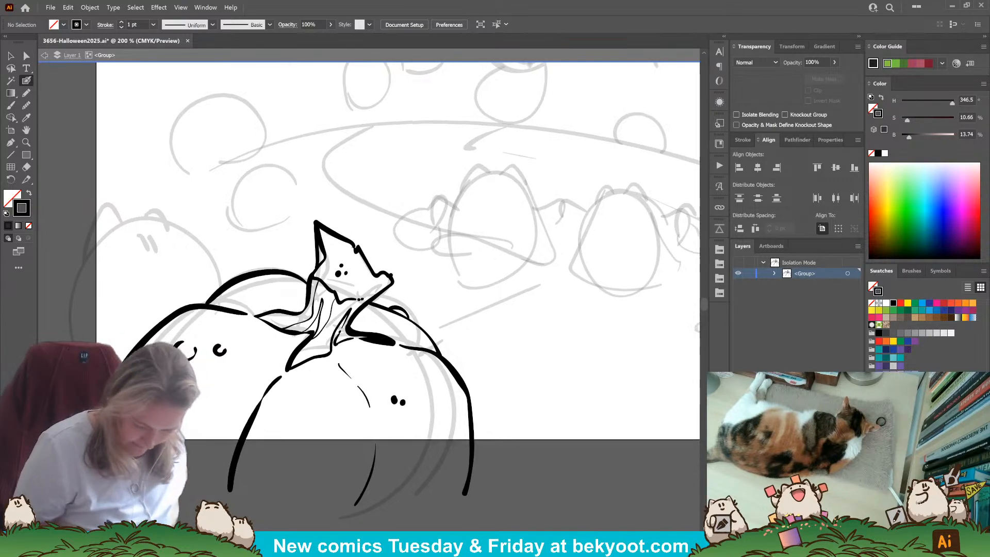
left_click_drag(186, 448, 218, 473)
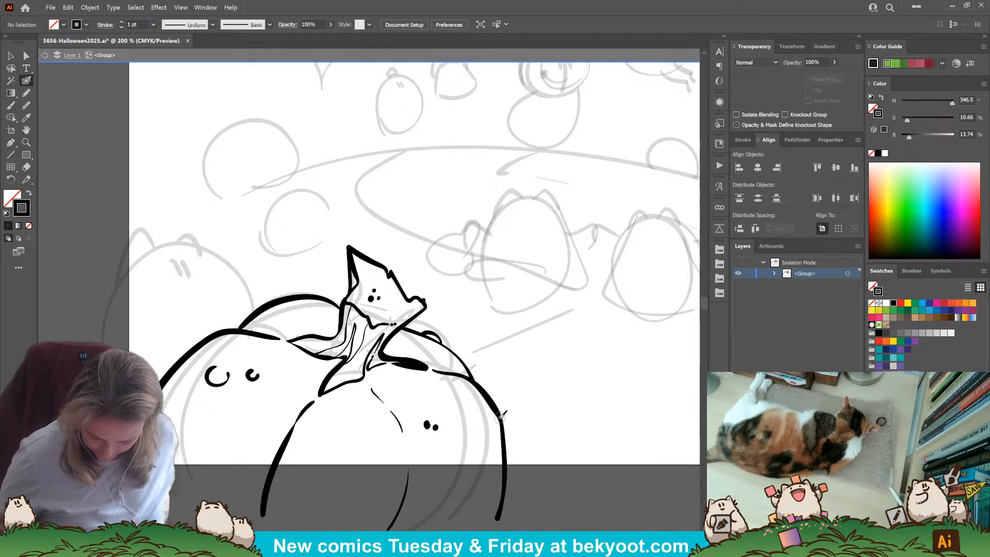
left_click_drag(507, 448, 508, 447)
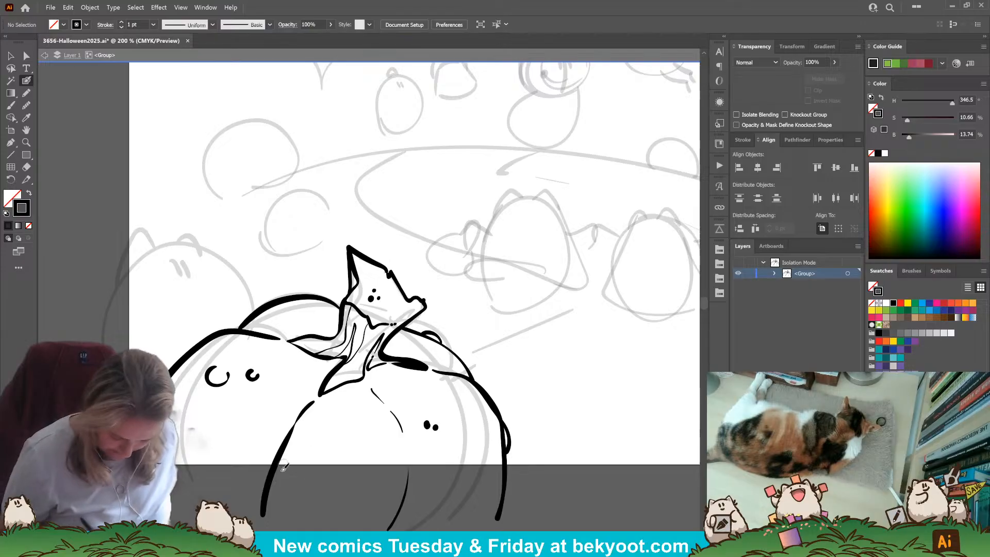
left_click_drag(318, 440, 345, 437)
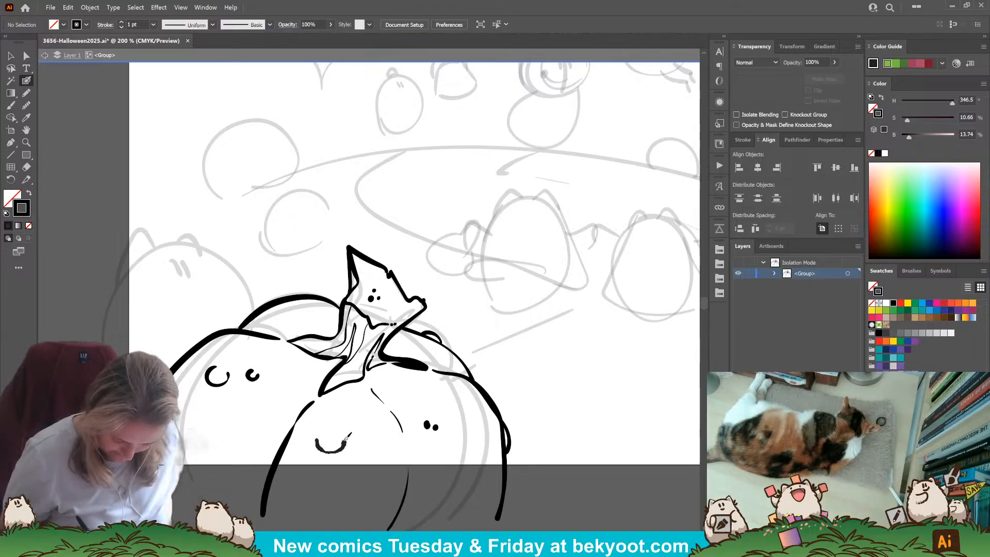
left_click_drag(215, 457, 268, 468)
left_click(232, 433)
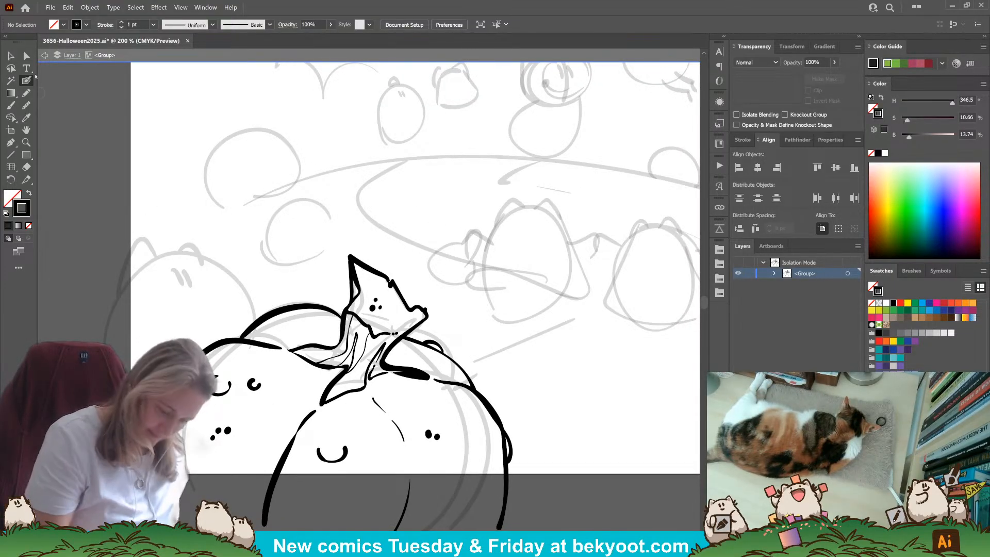
Ink the ears, top of the head, smiling face and raised paw of the cat-like character behind the pumpkin.
mouse_move(161, 256)
left_mouse_down()
mouse_move(211, 246)
mouse_move(223, 256)
mouse_move(207, 245)
mouse_move(224, 232)
mouse_move(213, 242)
mouse_move(237, 240)
mouse_move(251, 260)
left_mouse_up()
key("ctrl+z")
key("ctrl+z")
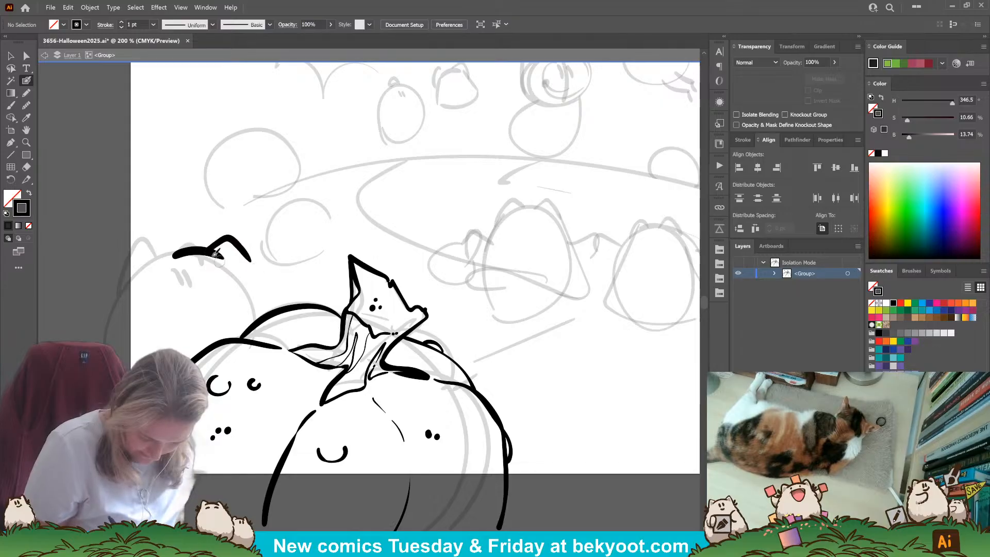
mouse_move(175, 254)
left_mouse_down()
mouse_move(161, 238)
mouse_move(147, 285)
left_mouse_up()
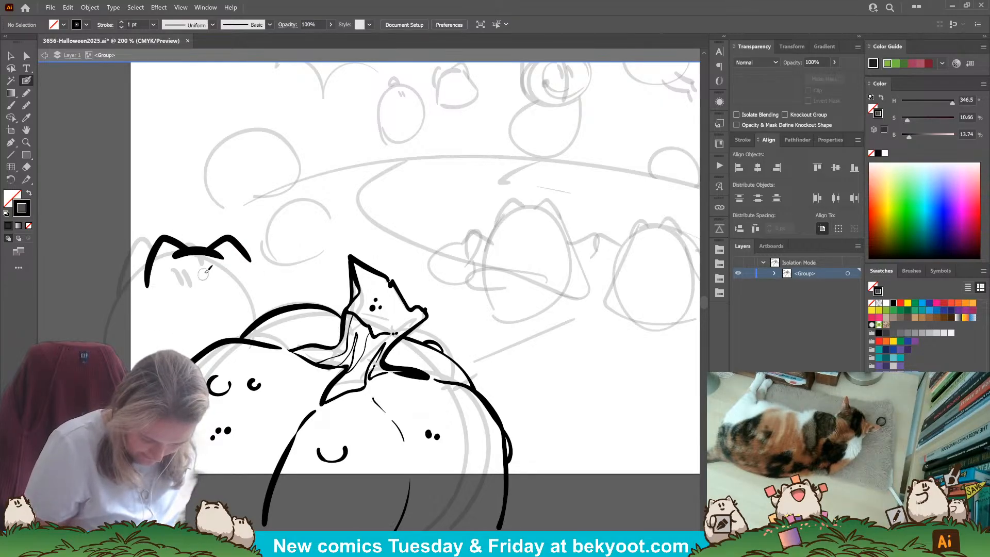
mouse_move(203, 264)
left_mouse_down()
mouse_move(213, 284)
mouse_move(176, 285)
mouse_move(213, 306)
left_mouse_up()
left_click_drag(231, 297, 229, 300)
mouse_move(146, 284)
left_mouse_down()
mouse_move(139, 256)
mouse_move(147, 285)
mouse_move(128, 283)
mouse_move(125, 257)
mouse_move(138, 259)
mouse_move(132, 286)
left_mouse_up()
key("ctrl+z")
key("ctrl+z")
Ink the cat-like character's other raised paw and body side nearest the stem, and delete the arm line above the pumpkin.
mouse_move(252, 262)
left_mouse_down()
mouse_move(256, 239)
mouse_move(269, 254)
left_mouse_up()
mouse_move(177, 326)
left_mouse_down()
mouse_move(206, 320)
mouse_move(230, 338)
mouse_move(258, 315)
left_mouse_up()
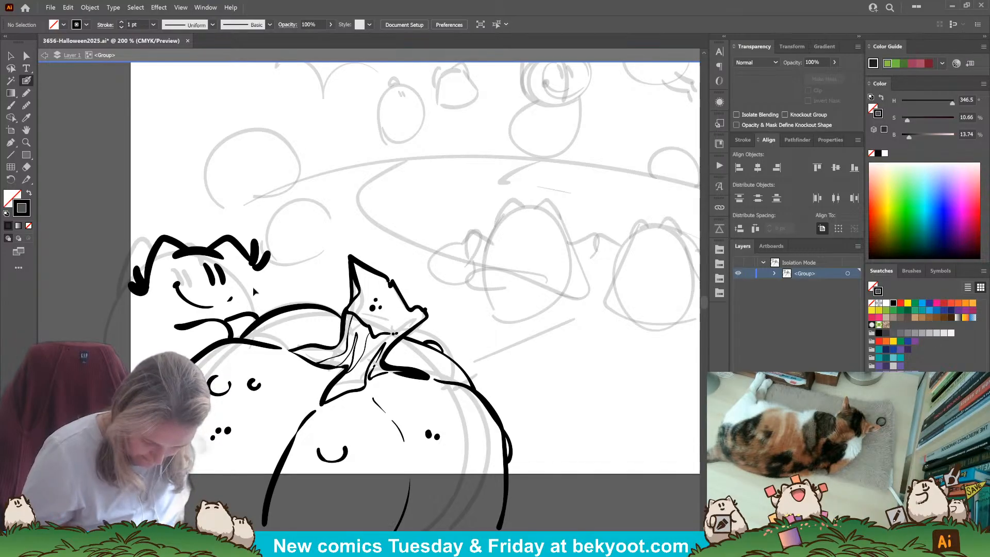
key("ctrl+z")
left_click_drag(252, 256, 272, 313)
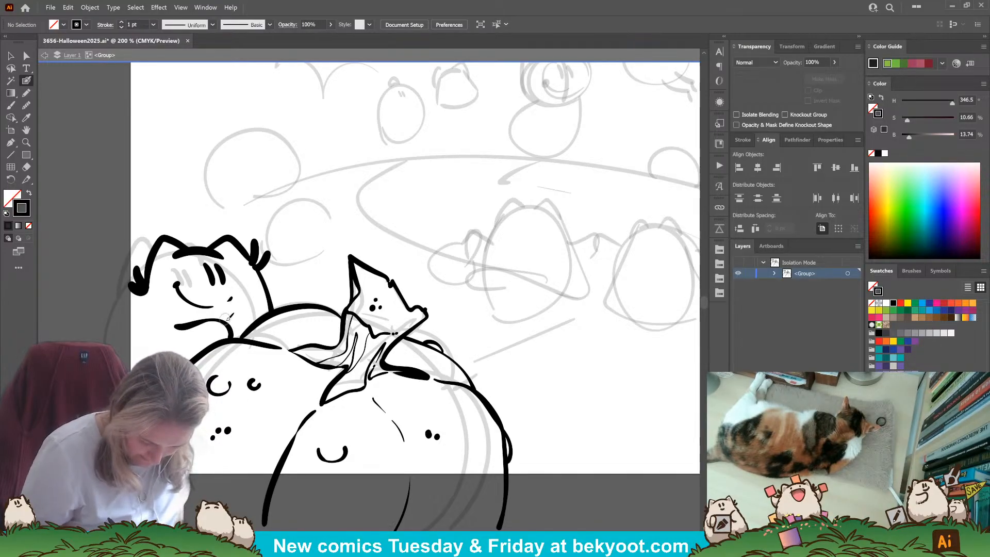
left_click(229, 332, "ctrl")
key("Delete")
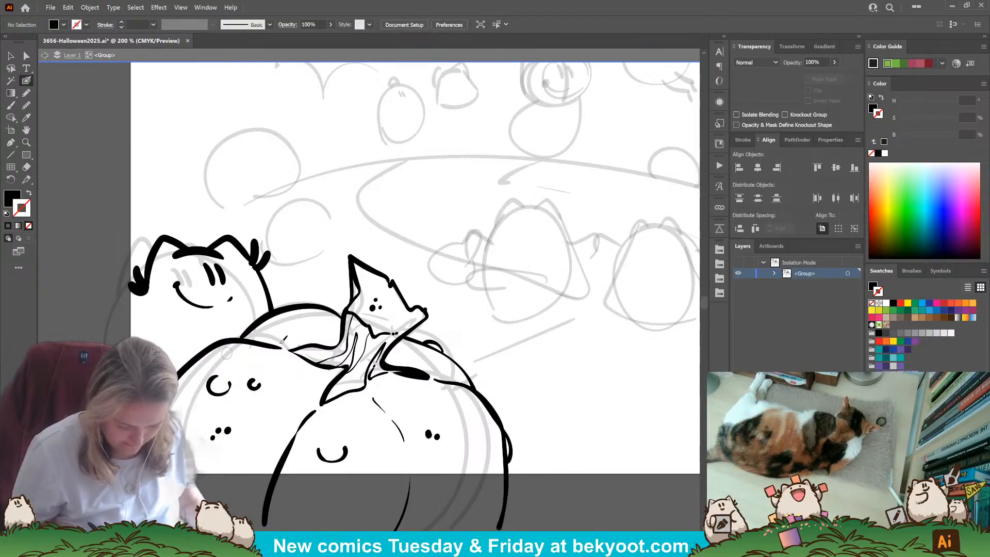
Ink a short curve beside the cat-like character's body, redraw the line below its face, and outline its outer side.
left_click_drag(266, 283, 292, 304)
key("shift+x")
mouse_move(177, 328)
left_mouse_down()
mouse_move(240, 322)
mouse_move(252, 332)
left_mouse_up()
left_click_drag(143, 294, 109, 344)
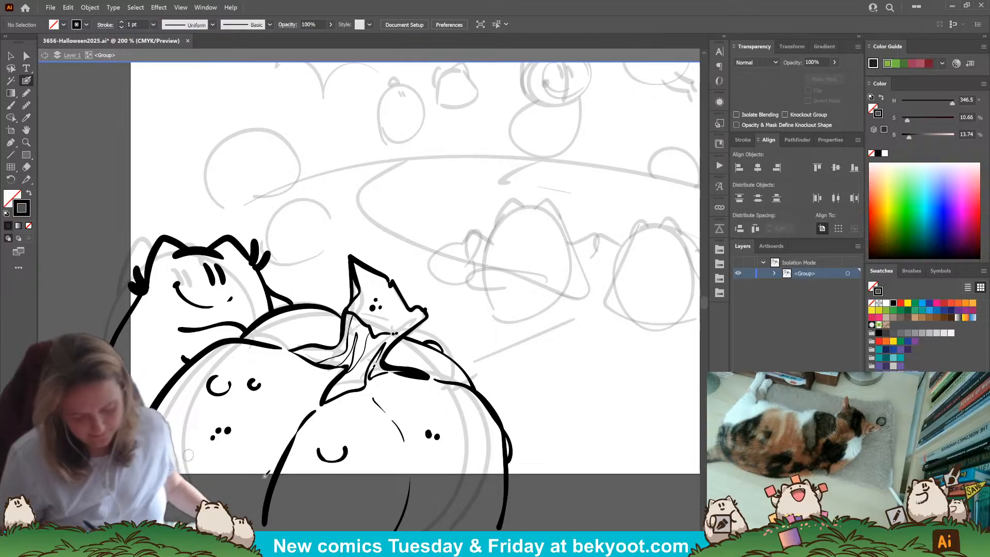
Set up the Pencil tool with a black fill, no stroke and 30% opacity for shading.
left_click_drag(374, 439, 333, 467)
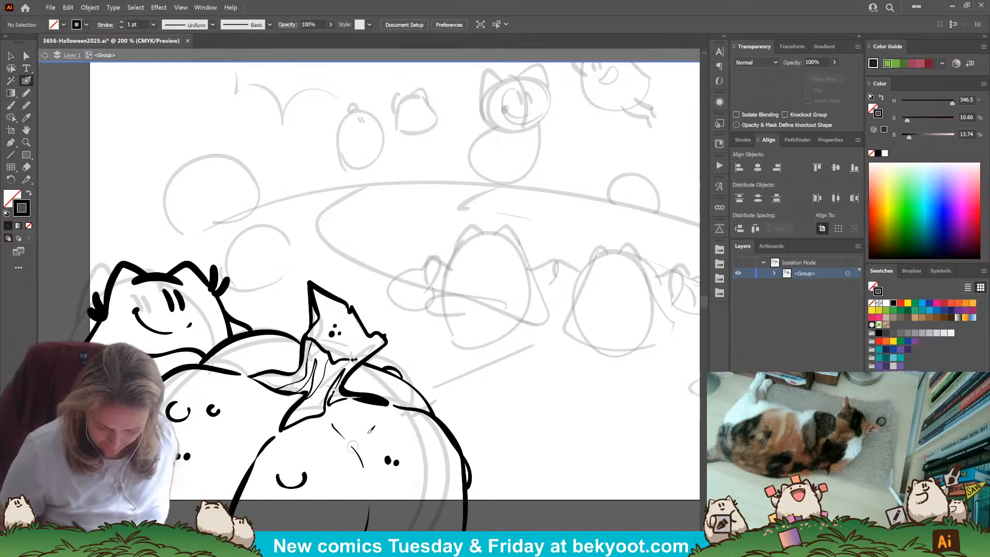
left_click_drag(513, 495, 352, 490)
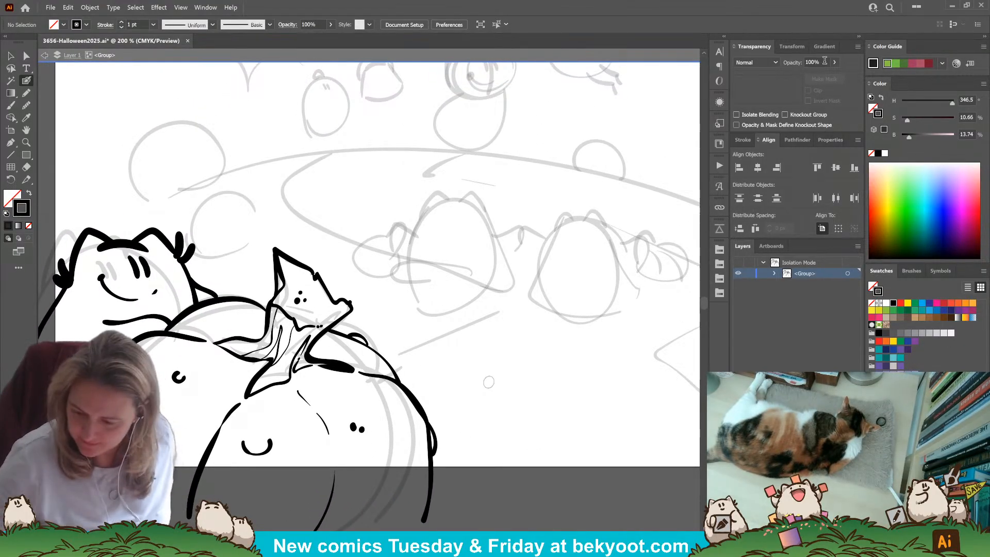
left_click_drag(824, 62, 757, 80)
type("30")
key("Return")
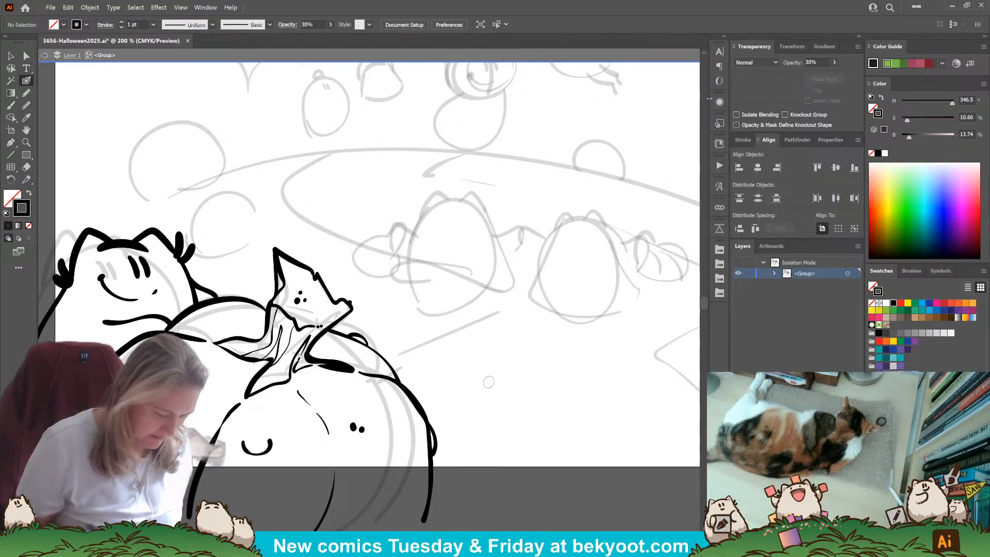
left_click(27, 94)
key("shift+x")
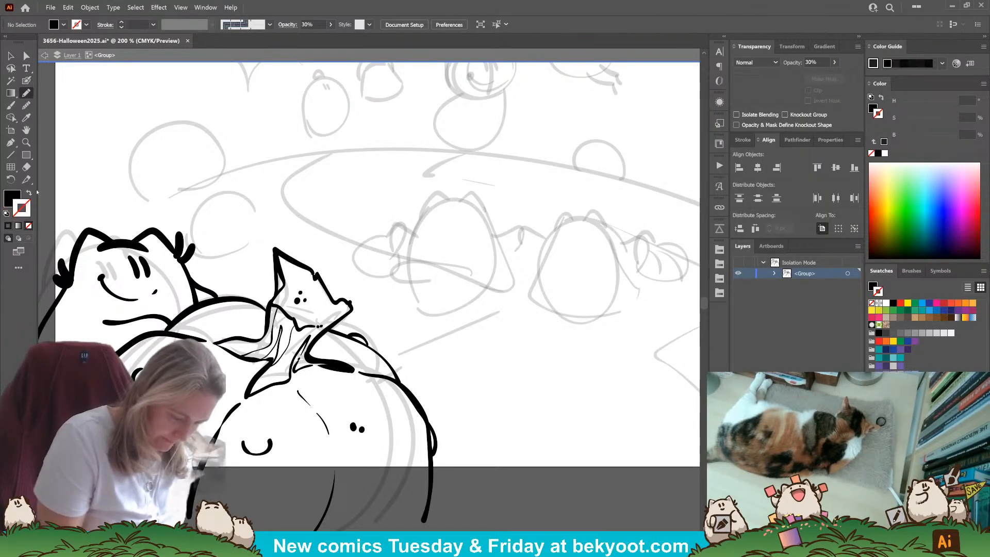
Shade the cat-like character's inner ears, the side of its body and its lower body with translucent black shapes.
mouse_move(98, 242)
left_mouse_down()
mouse_move(84, 265)
mouse_move(158, 241)
mouse_move(166, 253)
mouse_move(145, 245)
left_mouse_up()
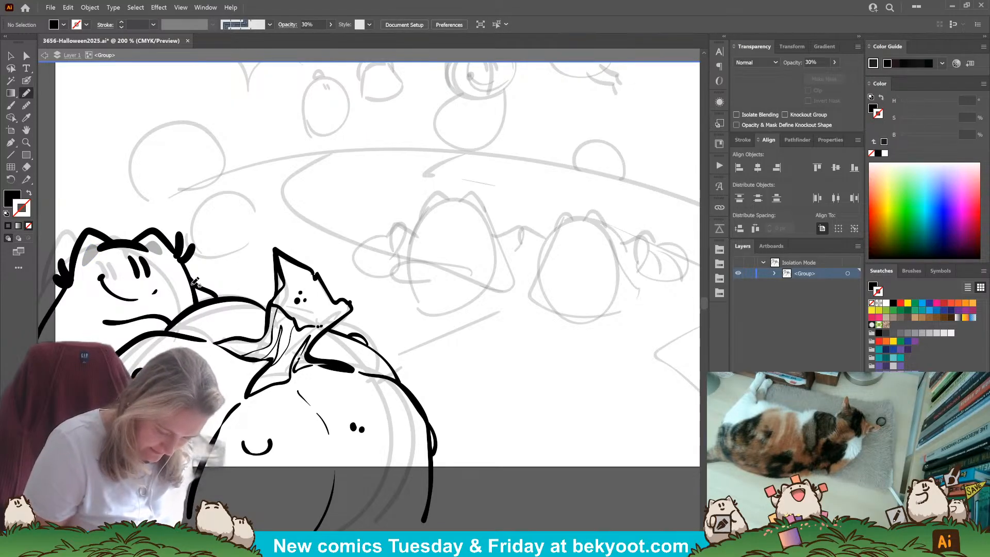
mouse_move(171, 320)
left_mouse_down()
mouse_move(215, 297)
mouse_move(191, 285)
left_mouse_up()
left_click_drag(132, 382, 254, 363)
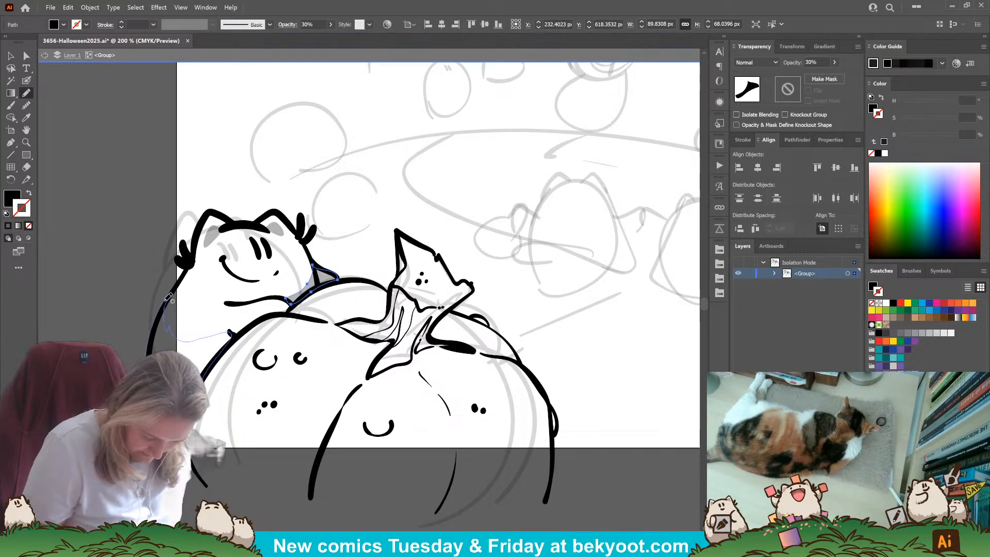
left_click_drag(169, 298, 172, 297)
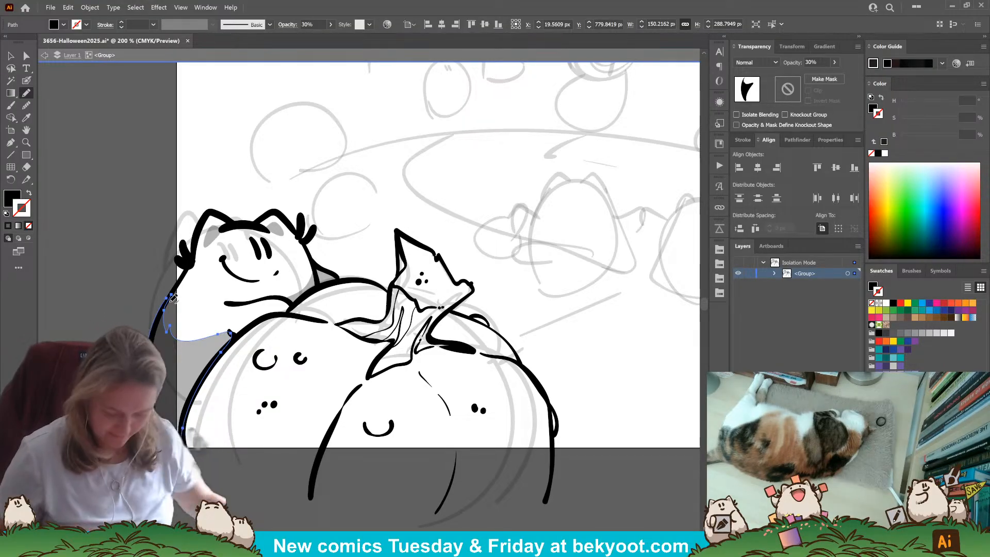
key("Delete")
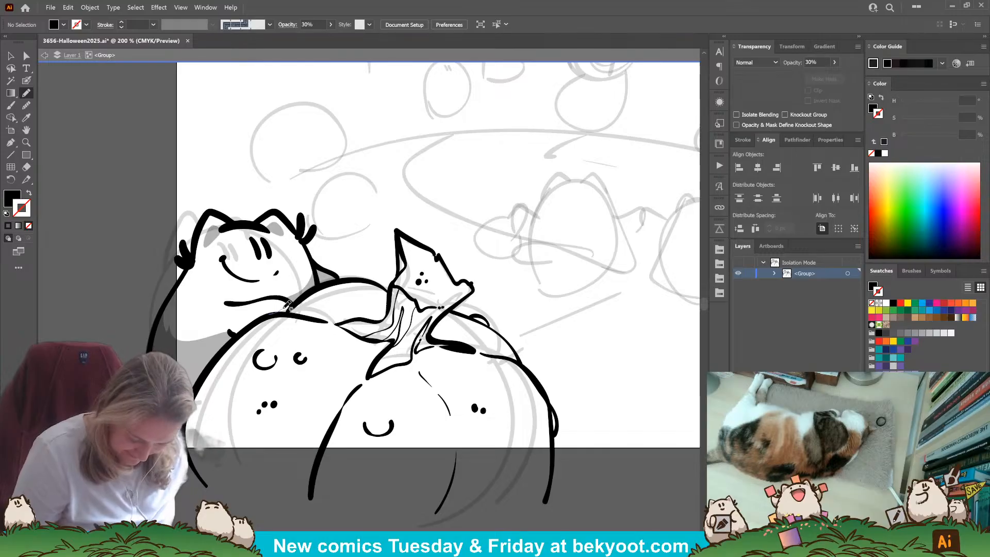
Shade the narrow gap where the cat-like character's arm meets the pumpkins and the stem's fold beside it with translucent black.
left_click_drag(290, 305, 269, 312)
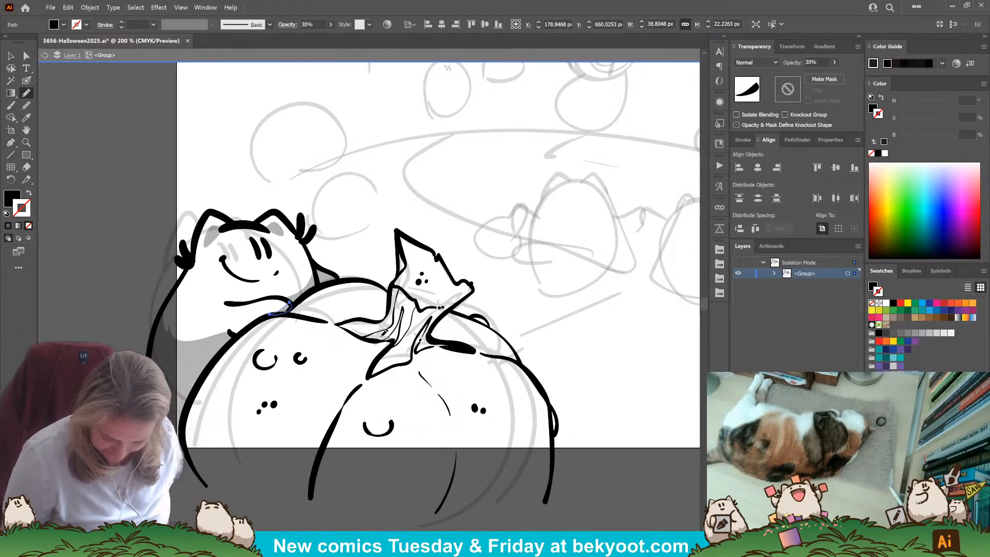
mouse_move(360, 339)
left_mouse_down()
mouse_move(370, 372)
mouse_move(411, 330)
mouse_move(401, 319)
mouse_move(360, 338)
left_mouse_up()
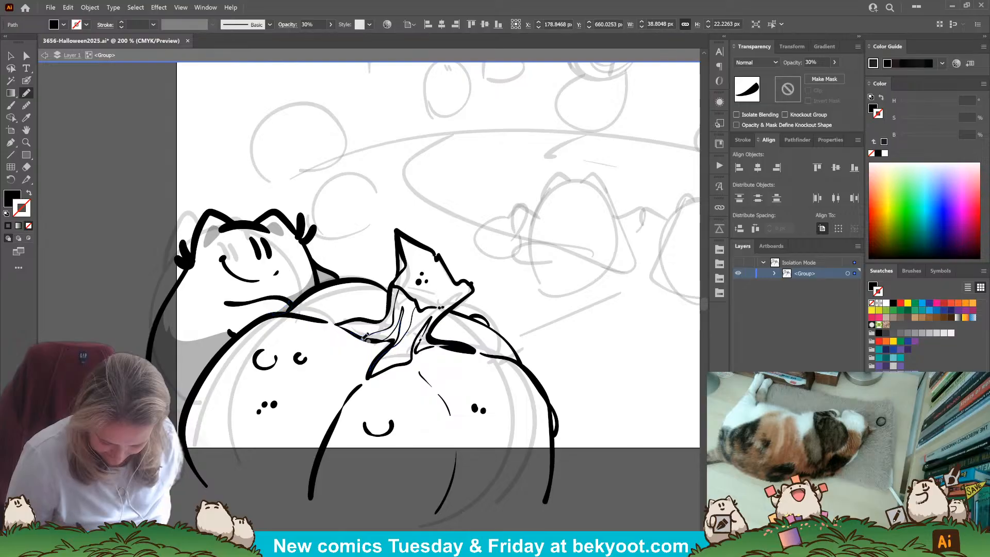
left_click(349, 479, "ctrl")
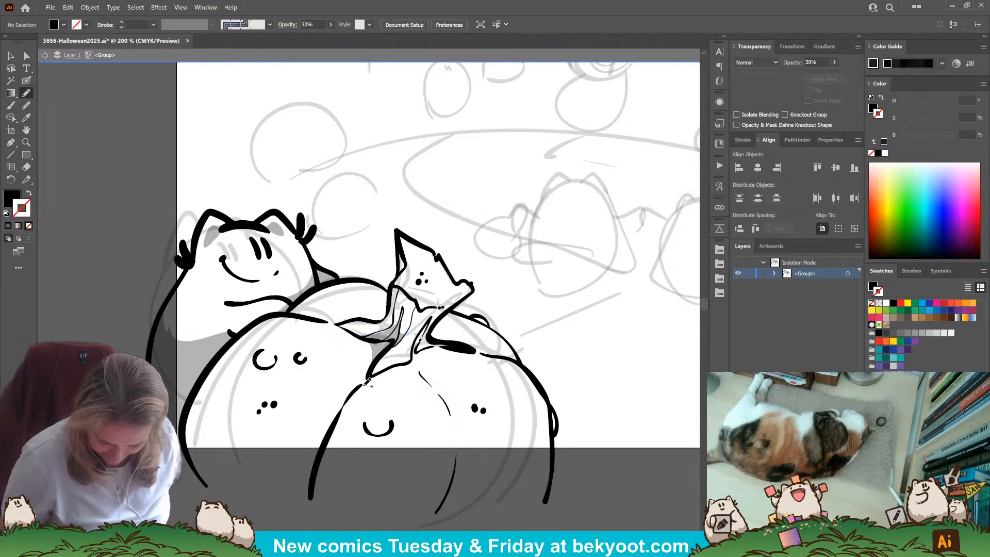
Shade the stem's underside and the areas of both pumpkins around its base with translucent black shapes.
mouse_move(422, 373)
left_mouse_down()
mouse_move(448, 349)
mouse_move(433, 338)
left_mouse_up()
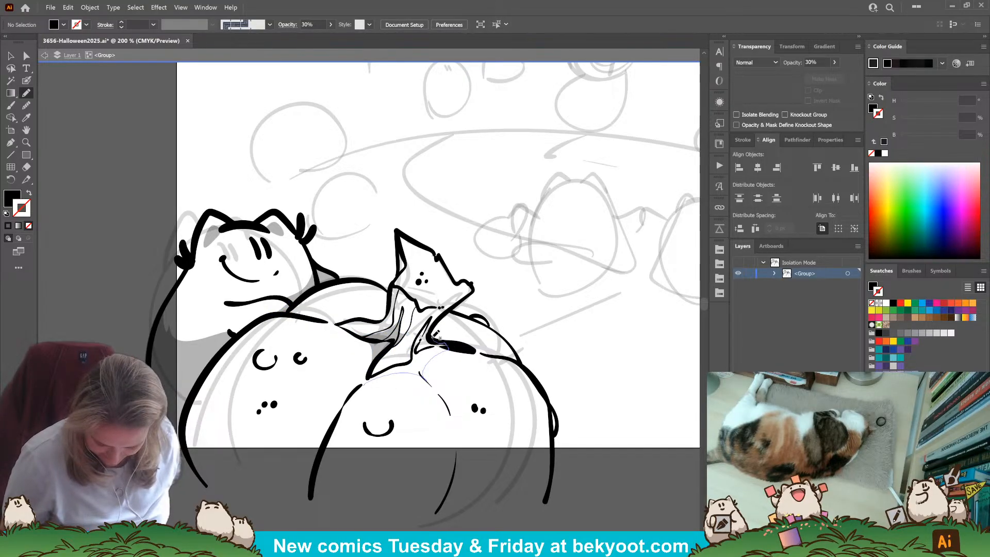
left_click_drag(477, 284, 424, 310)
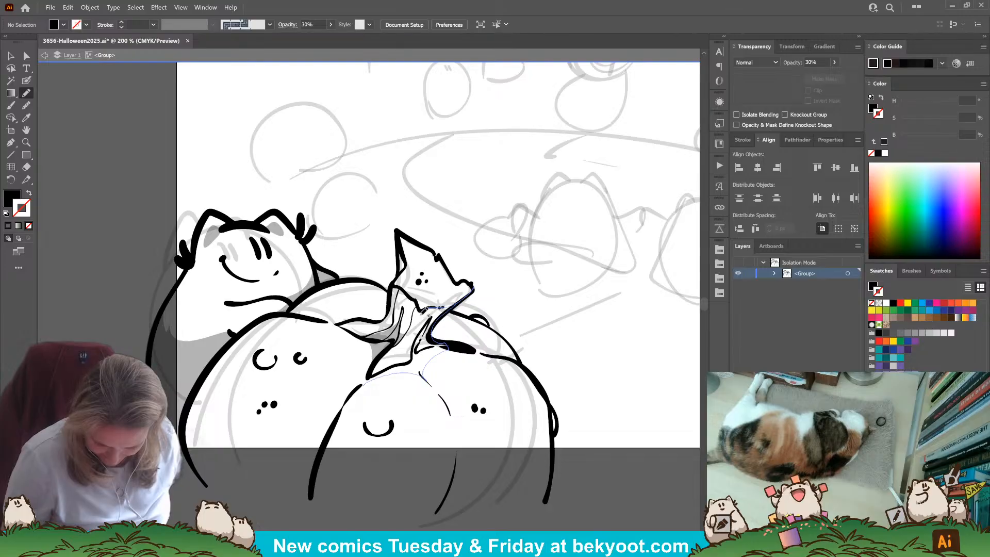
left_click_drag(366, 382, 365, 383)
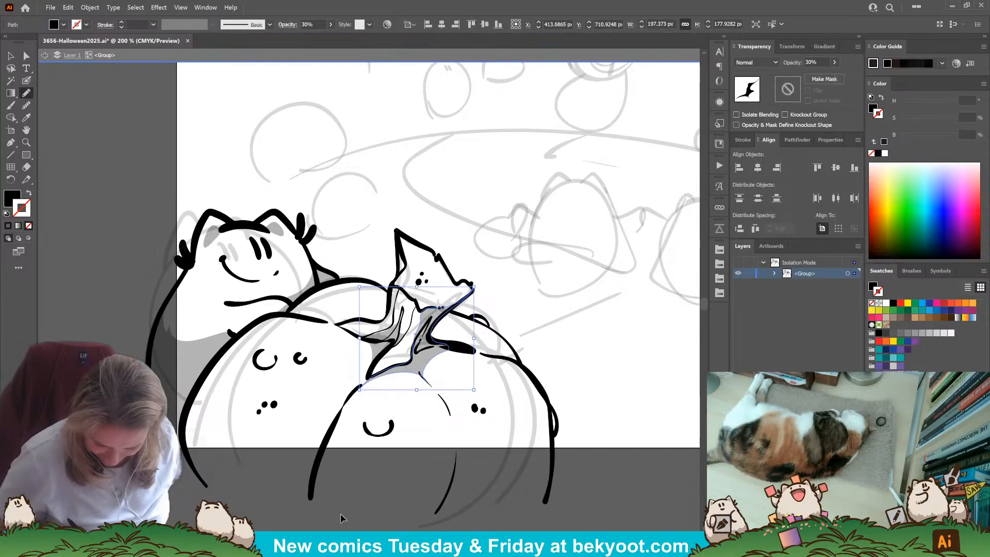
left_click(377, 502, "ctrl")
left_click_drag(378, 501, 350, 495)
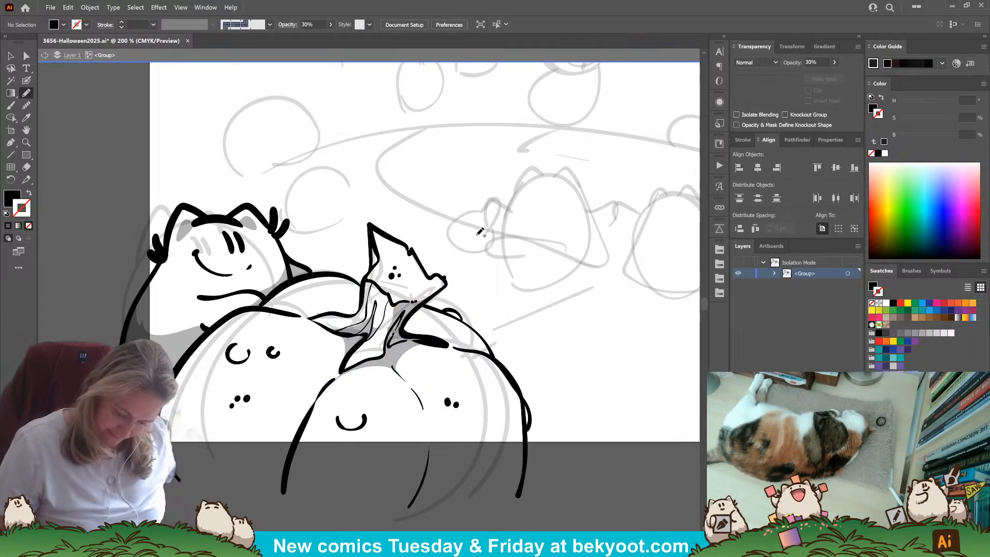
mouse_move(346, 335)
left_mouse_down()
mouse_move(368, 332)
mouse_move(347, 335)
left_mouse_up()
left_click(327, 512, "ctrl")
mouse_move(315, 513)
left_mouse_down()
mouse_move(354, 504)
mouse_move(379, 476)
left_mouse_up()
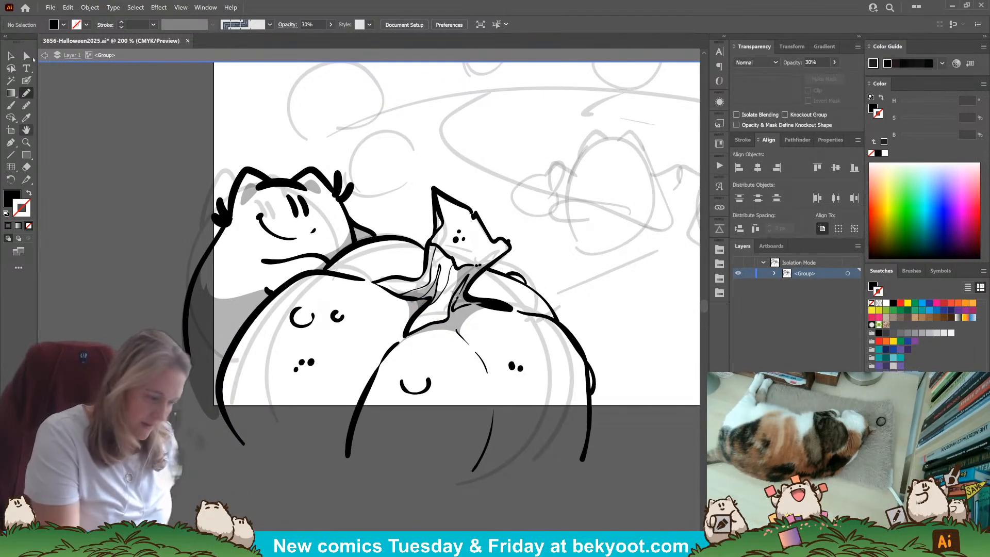
Set up the Blob Brush for inking with a black stroke, no fill and 100% opacity, matching the existing outlines.
left_click(10, 55)
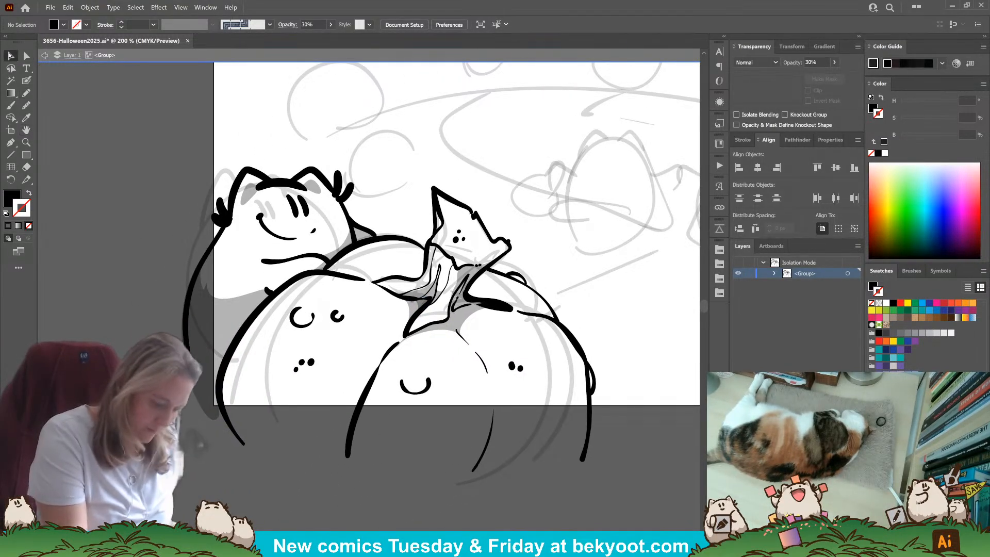
left_click(237, 436)
left_click_drag(215, 445, 210, 453)
left_click(201, 480)
left_click_drag(277, 452, 228, 474)
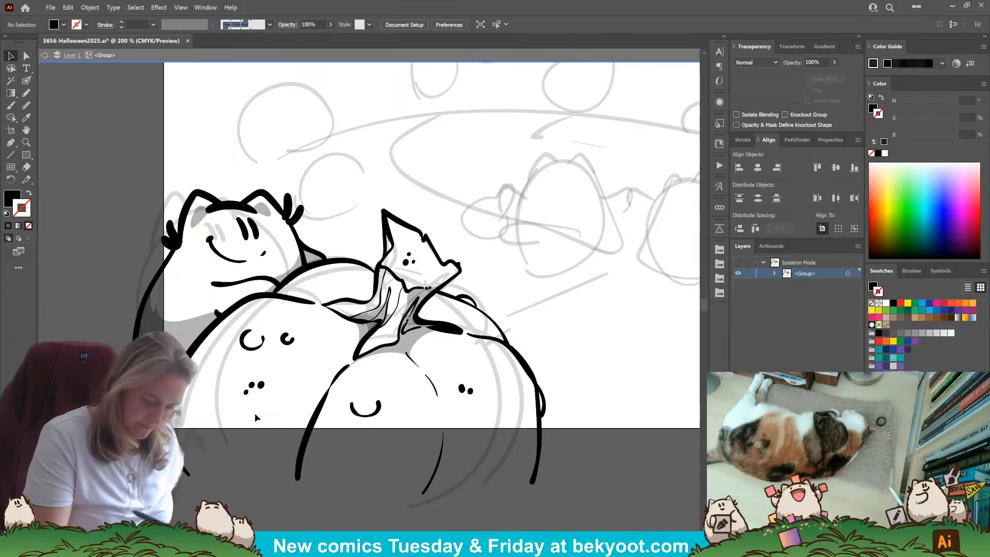
left_click(27, 81)
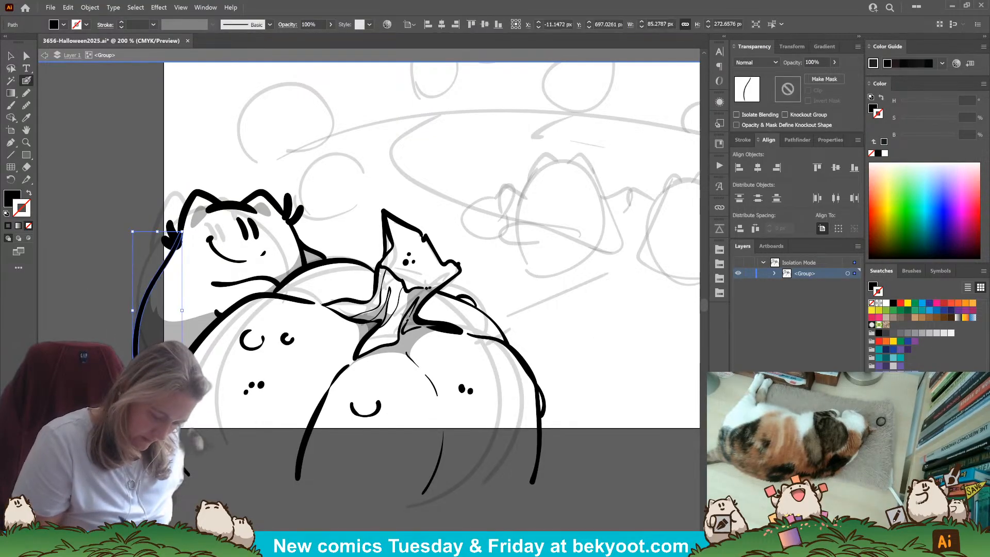
key("shift+x")
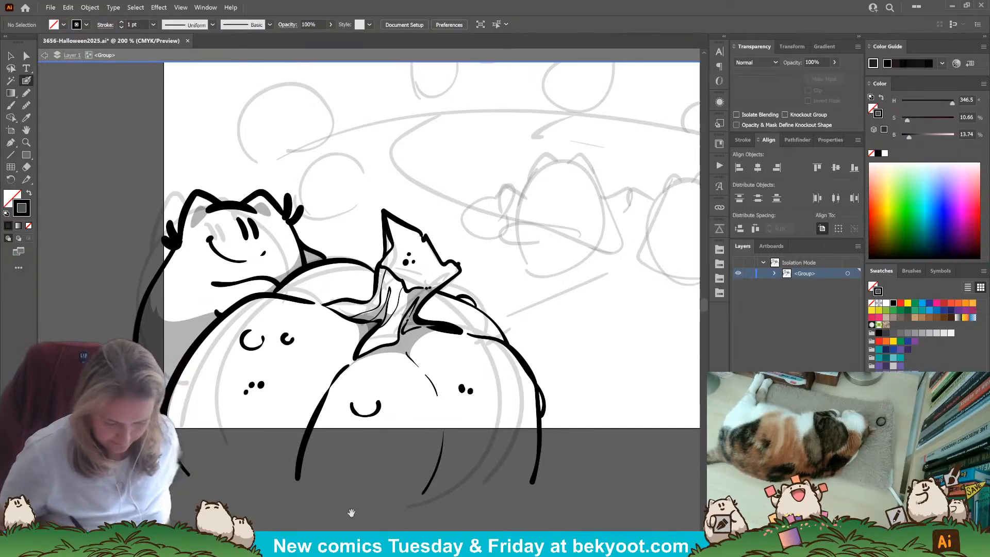
Exit isolation mode for the finished group of pumpkins and the cat-like character.
left_click_drag(351, 512, 231, 517)
left_click_drag(477, 462, 393, 499)
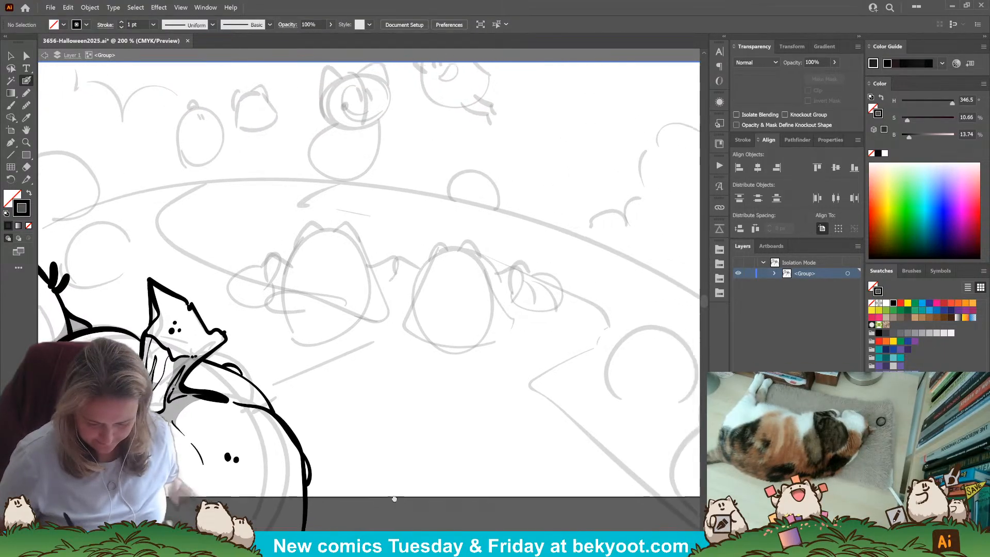
left_click_drag(482, 472, 324, 442)
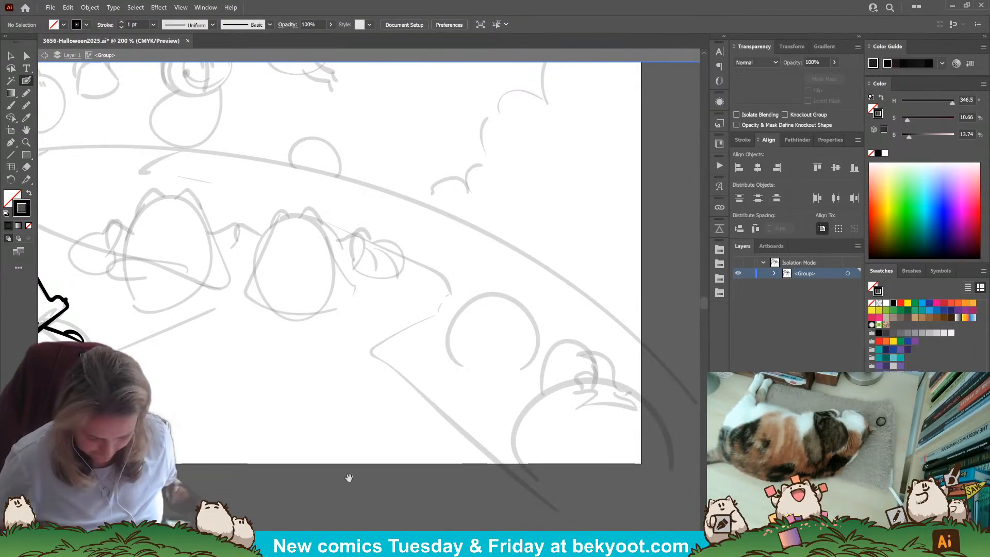
left_click_drag(475, 475, 392, 400)
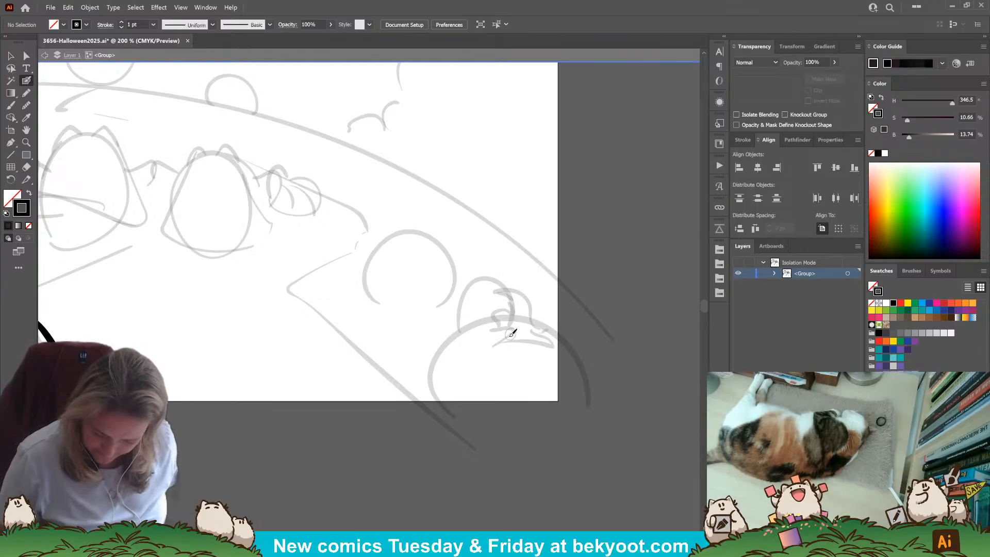
scroll(614, 466, "left", 10)
scroll(429, 475, "up", 2)
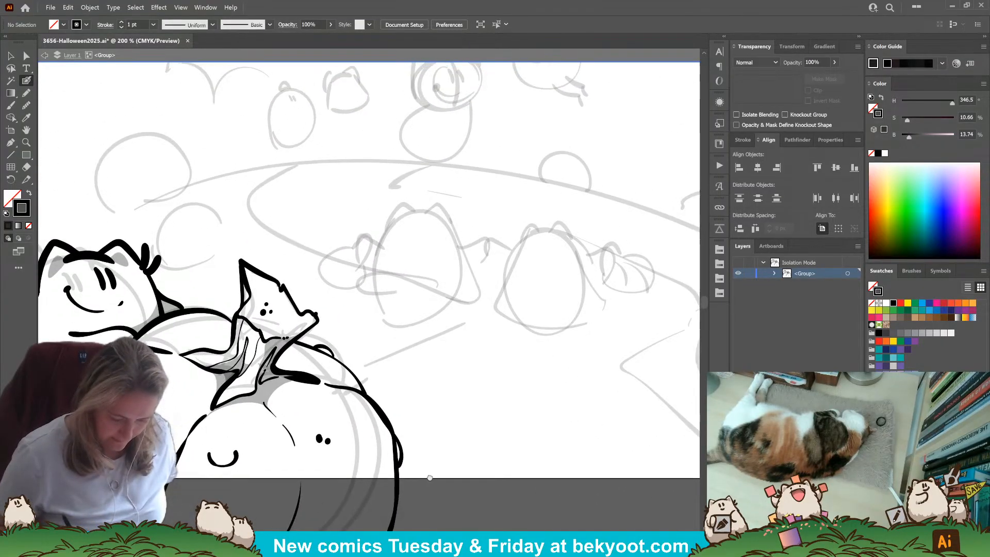
key("v")
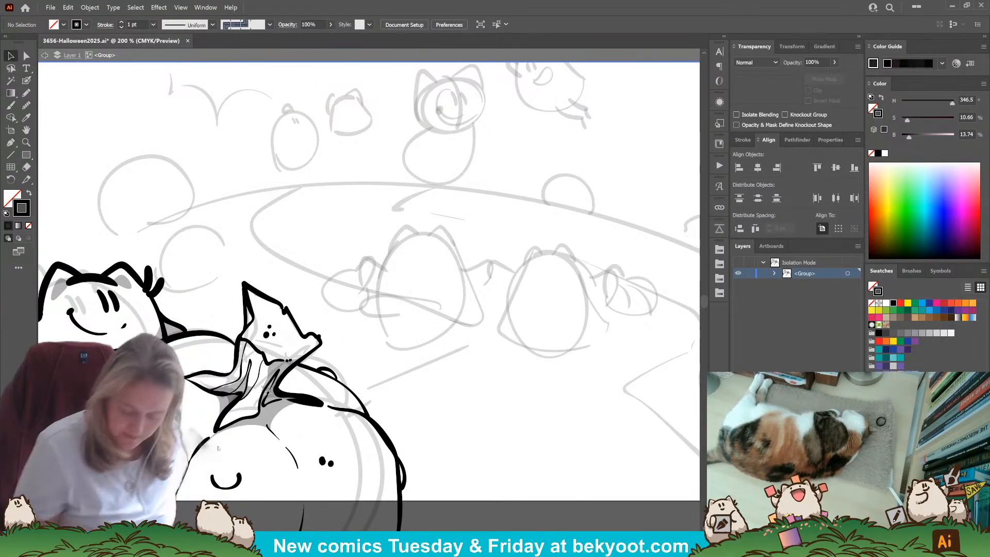
double_click(422, 407)
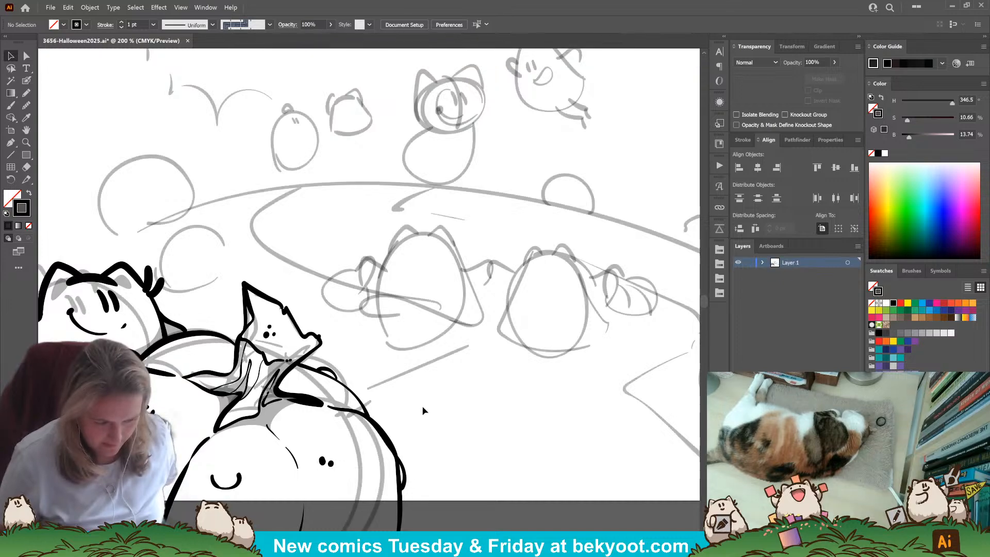
Ink a tall stem with a curled tip for the pumpkin sketched in the artboard's lower right corner.
left_click_drag(508, 481, 298, 426)
left_click_drag(416, 449, 338, 447)
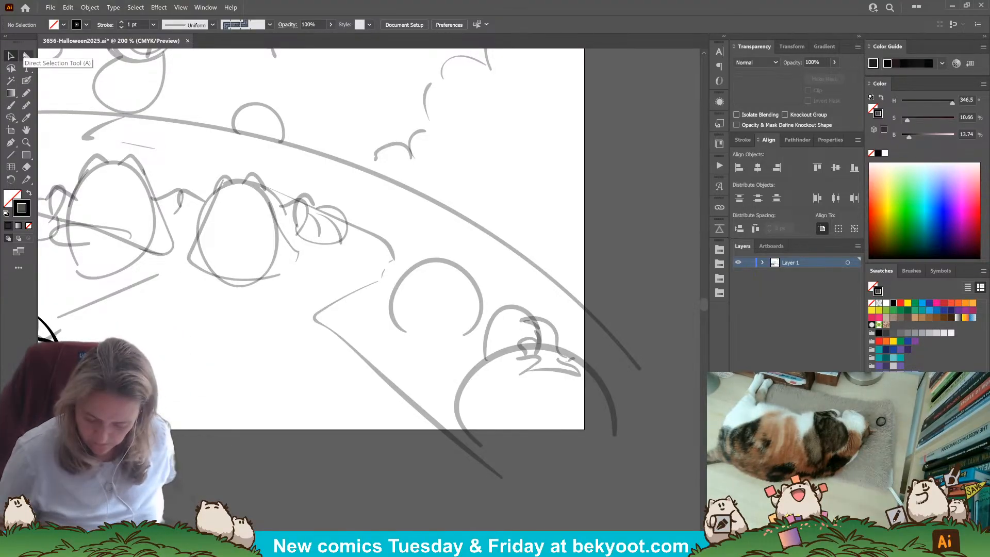
left_click_drag(446, 433, 403, 422)
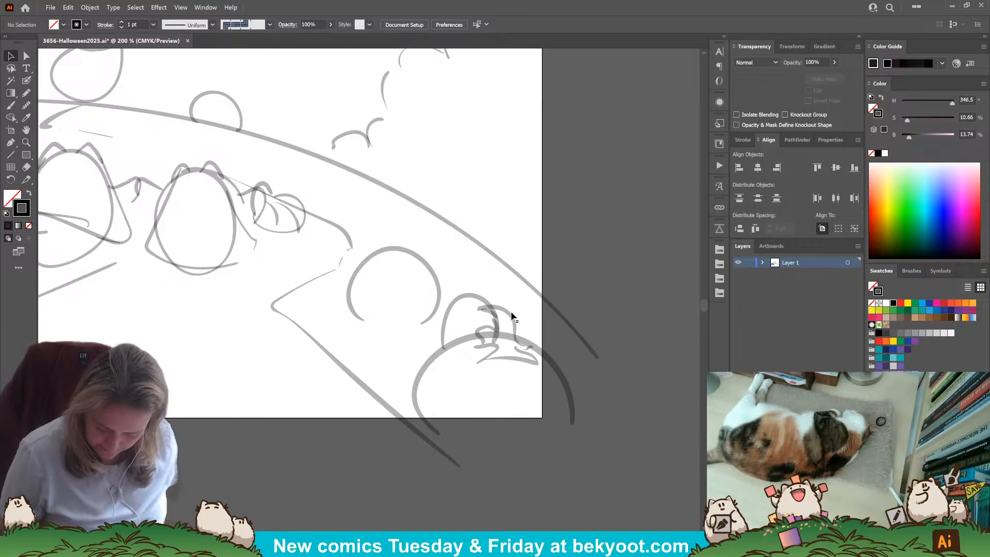
left_click(26, 80)
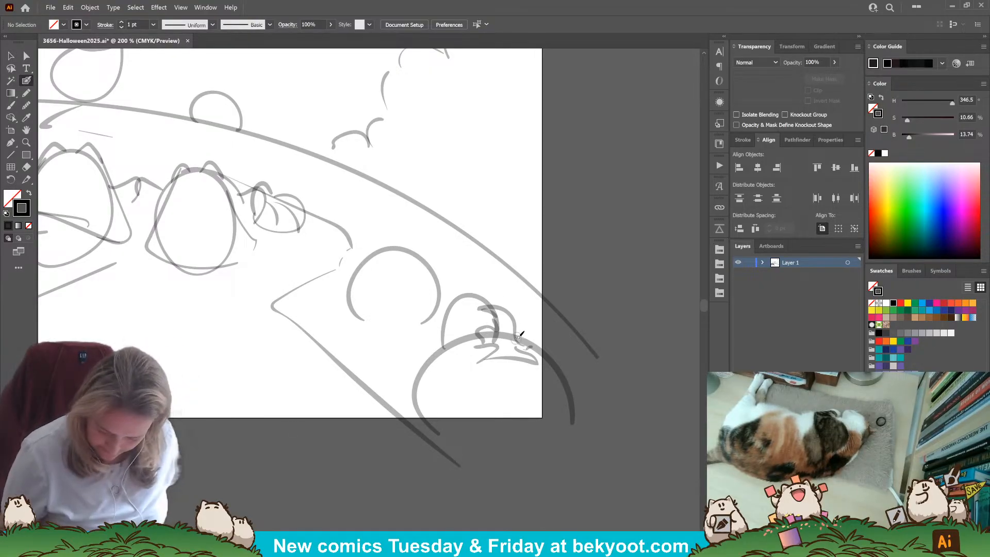
mouse_move(519, 335)
left_mouse_down()
mouse_move(512, 295)
mouse_move(490, 293)
mouse_move(485, 305)
left_mouse_up()
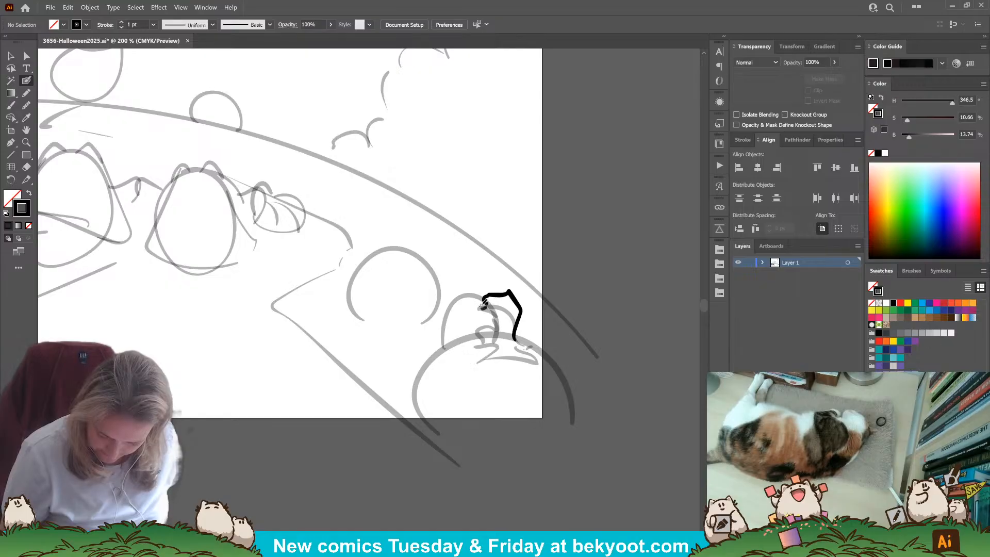
left_click_drag(480, 304, 487, 308)
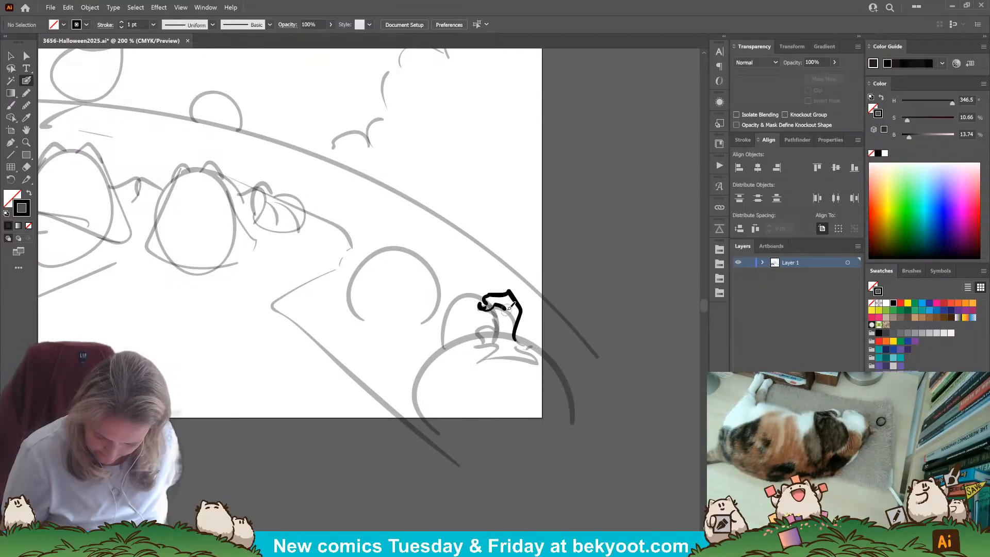
mouse_move(494, 307)
left_mouse_down()
mouse_move(508, 314)
mouse_move(484, 339)
left_mouse_up()
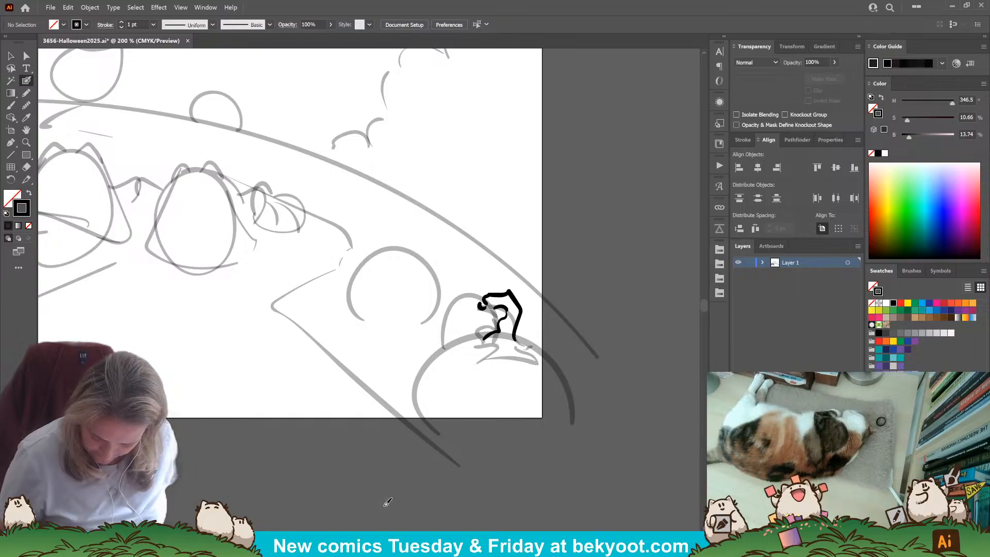
Group the new stem's strokes and enter isolation mode for that group.
left_click(480, 309, "ctrl")
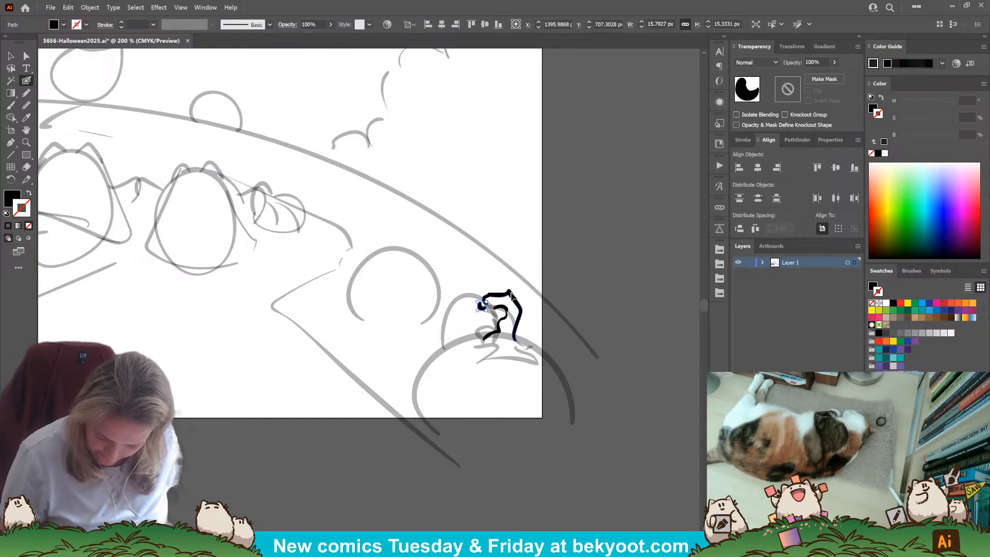
left_click(516, 318, "ctrl+shift")
left_click(505, 308, "ctrl+shift")
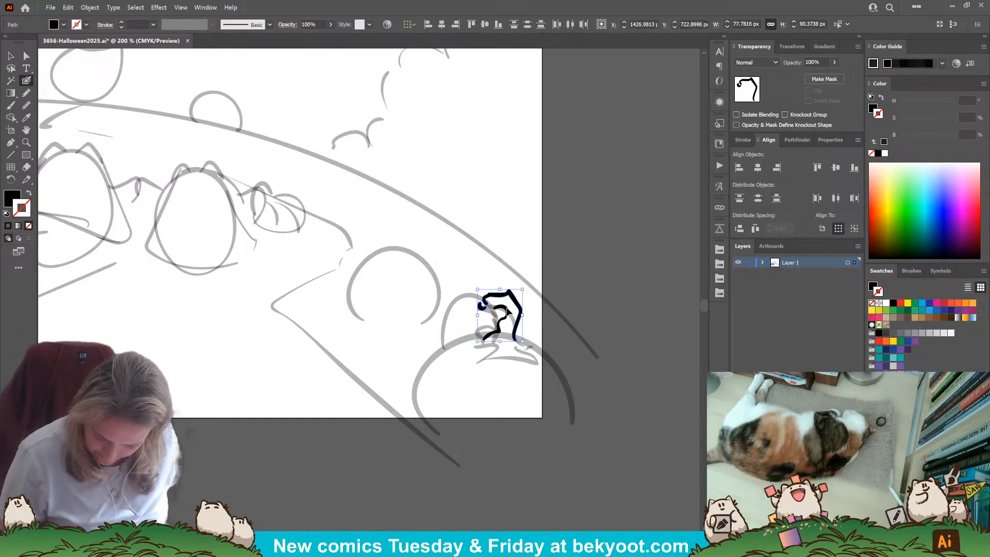
key("ctrl+g")
double_click(491, 337)
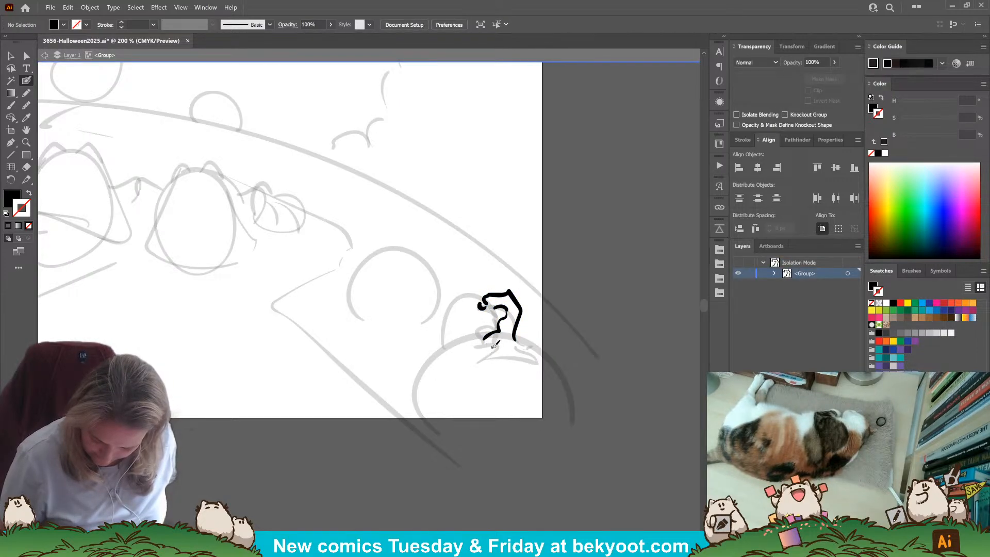
Ink the new stem's jagged, spreading base with pointed ends on both sides and add a detail line inside it.
key("shift+x")
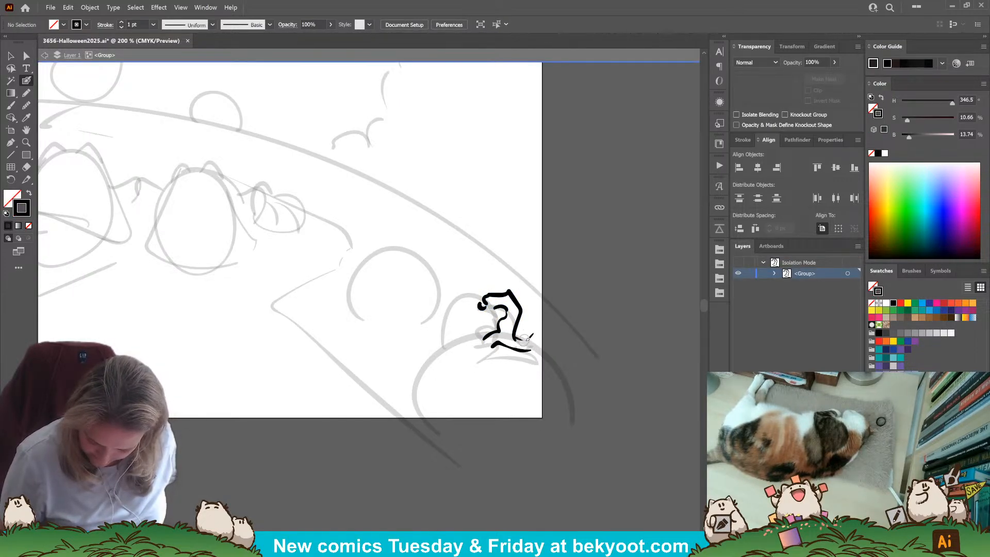
left_click_drag(522, 341, 531, 351)
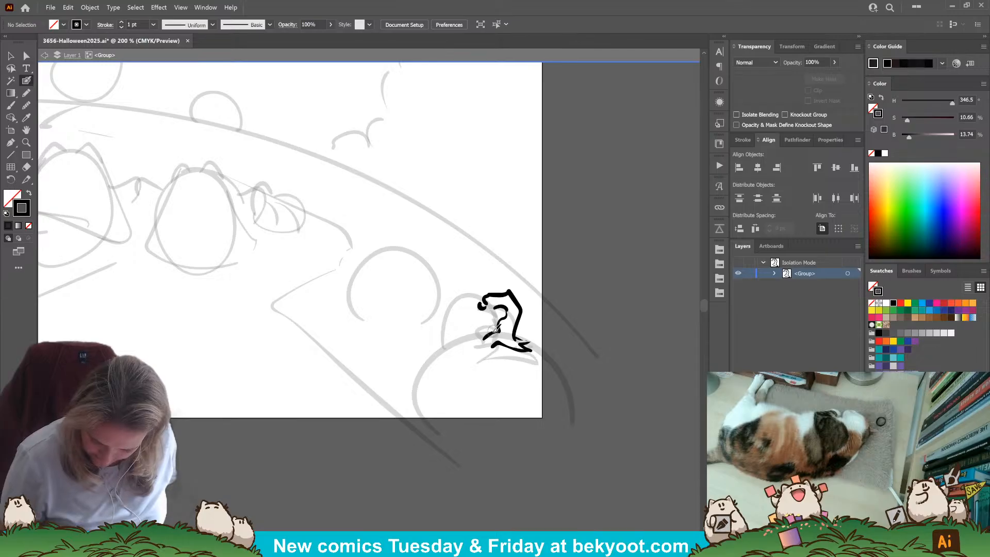
left_click_drag(475, 331, 484, 335)
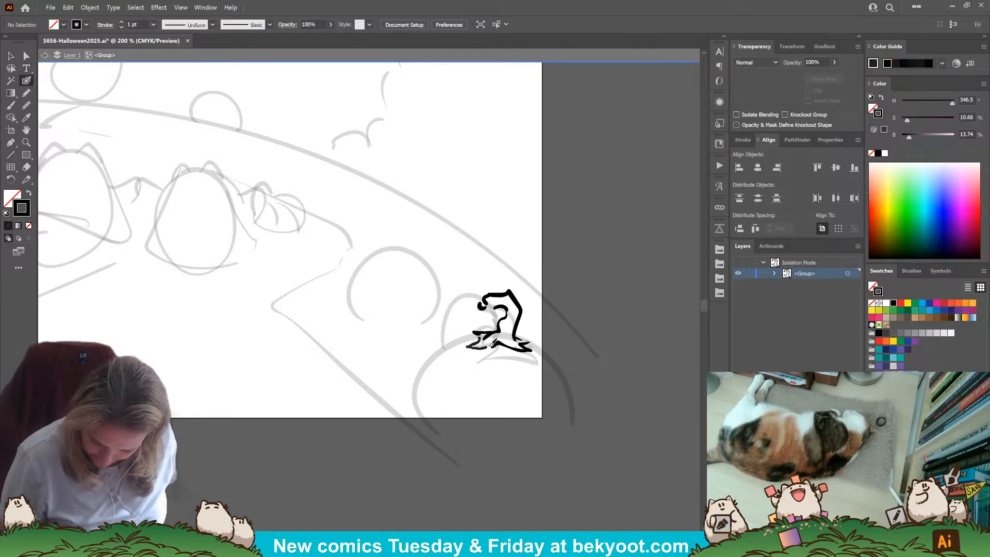
left_click_drag(486, 336, 497, 345)
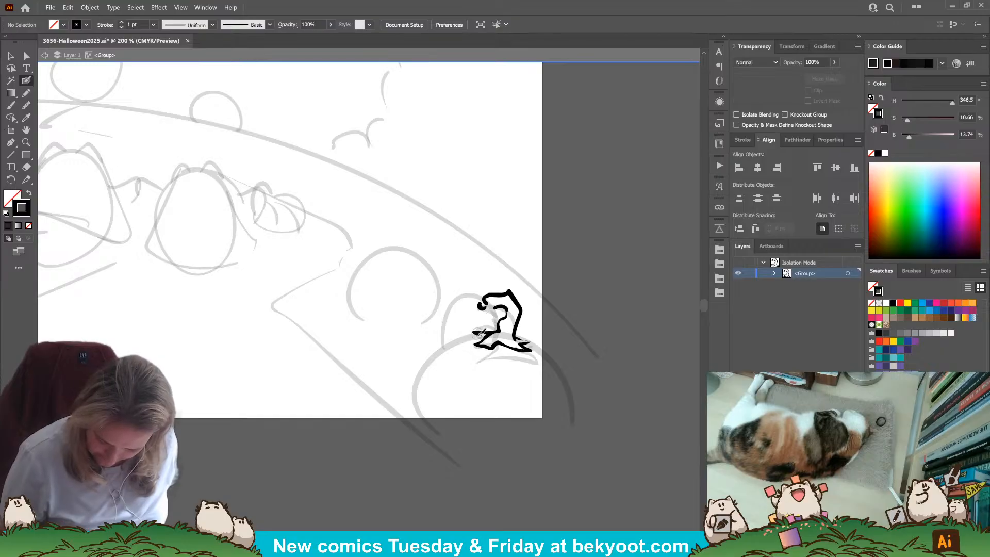
left_click_drag(484, 334, 481, 332)
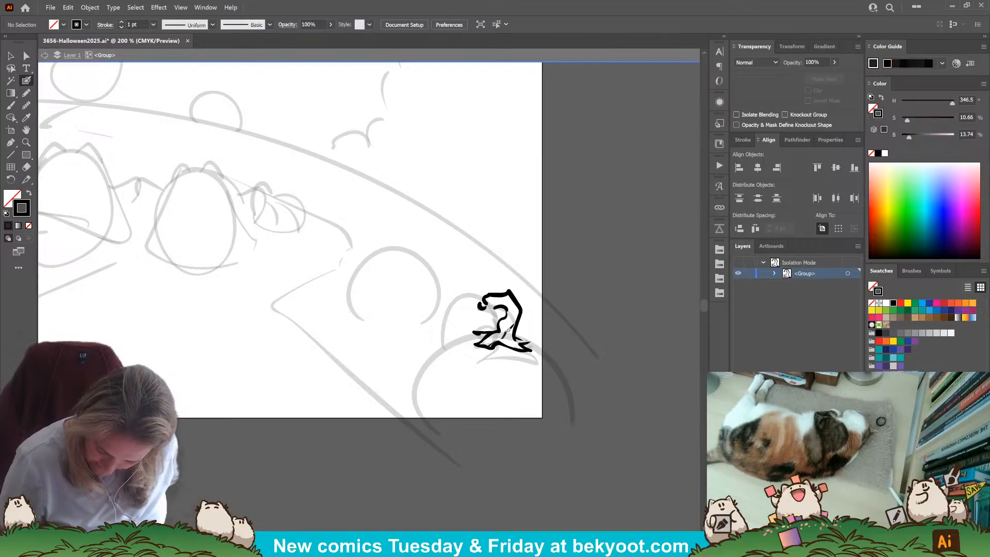
mouse_move(487, 344)
left_mouse_down()
mouse_move(512, 327)
mouse_move(505, 340)
mouse_move(517, 340)
mouse_move(509, 320)
mouse_move(504, 326)
mouse_move(512, 304)
mouse_move(502, 331)
left_mouse_up()
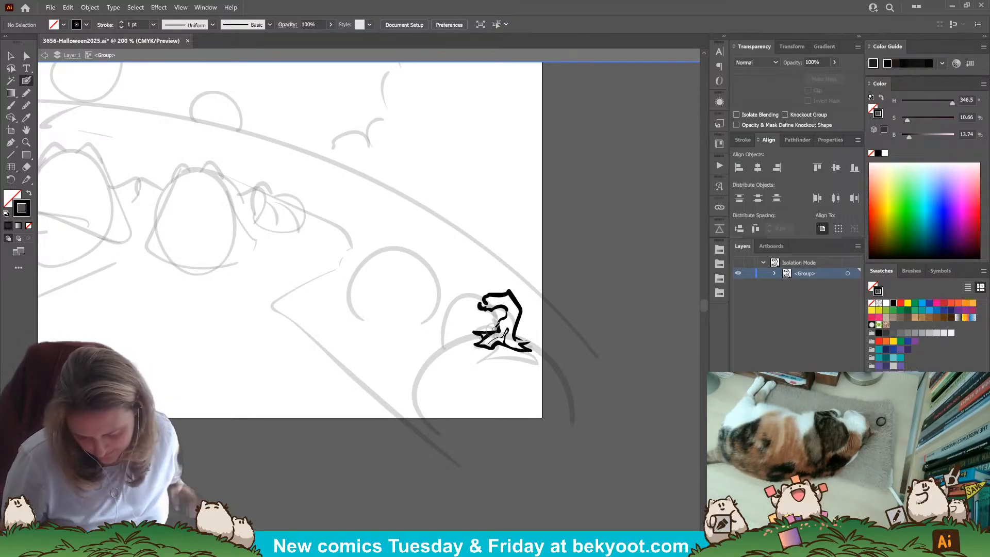
Ink the rounded body of the lower-right pumpkin with two shoulder curves, a long left side and two inner rib lines.
mouse_move(482, 323)
left_mouse_down()
mouse_move(437, 347)
mouse_move(405, 431)
mouse_move(413, 440)
left_mouse_up()
left_click_drag(522, 329, 556, 347)
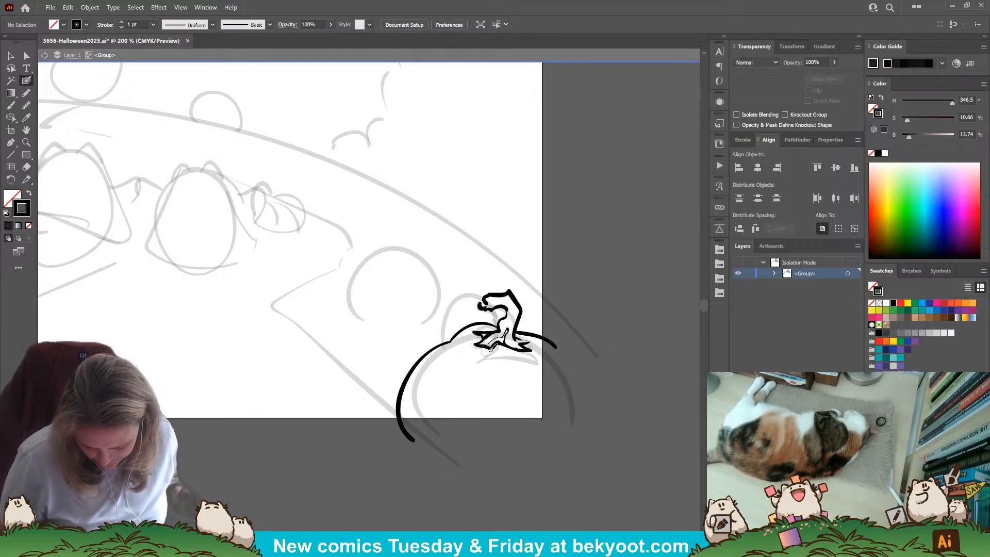
left_click(492, 348, "ctrl")
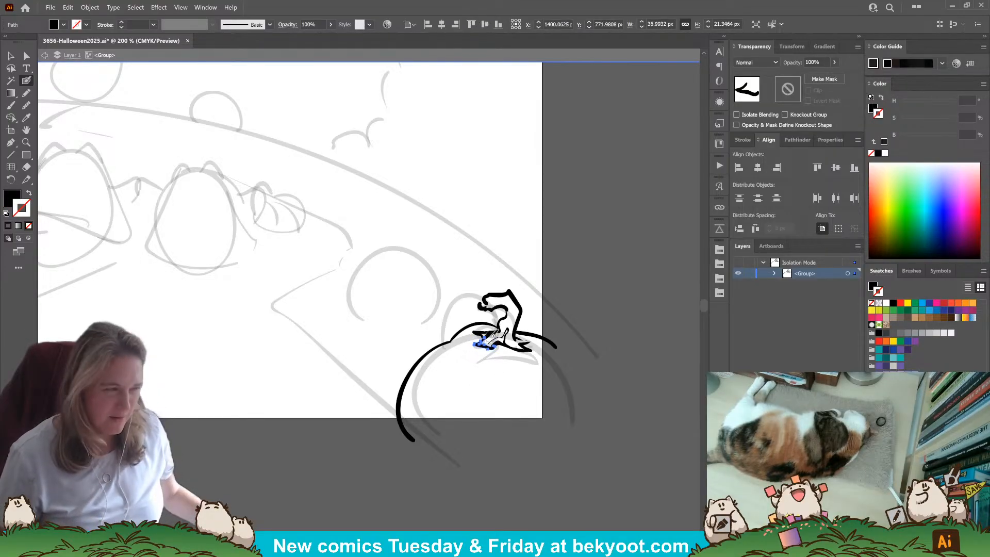
left_click(441, 446, "ctrl")
left_click_drag(532, 356, 561, 445)
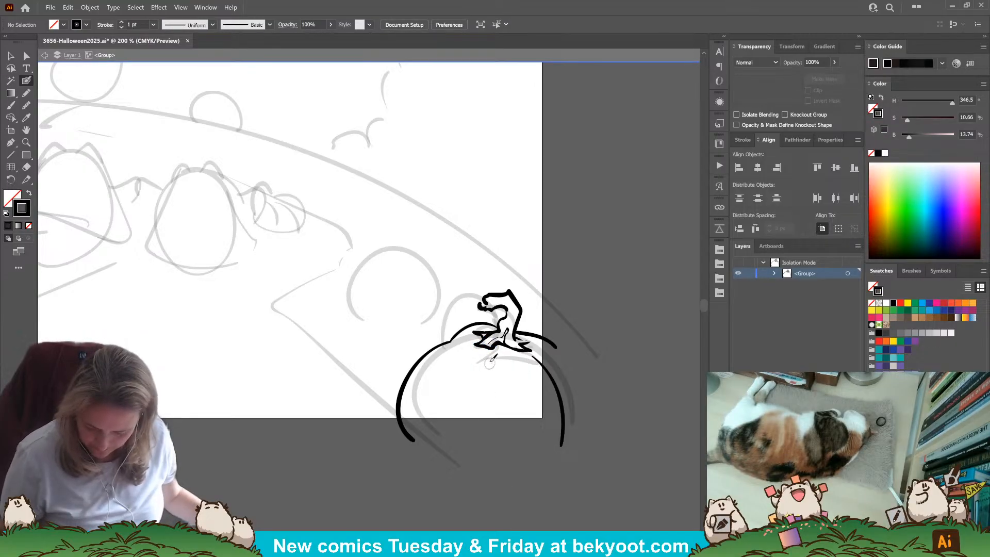
left_click_drag(483, 356, 457, 453)
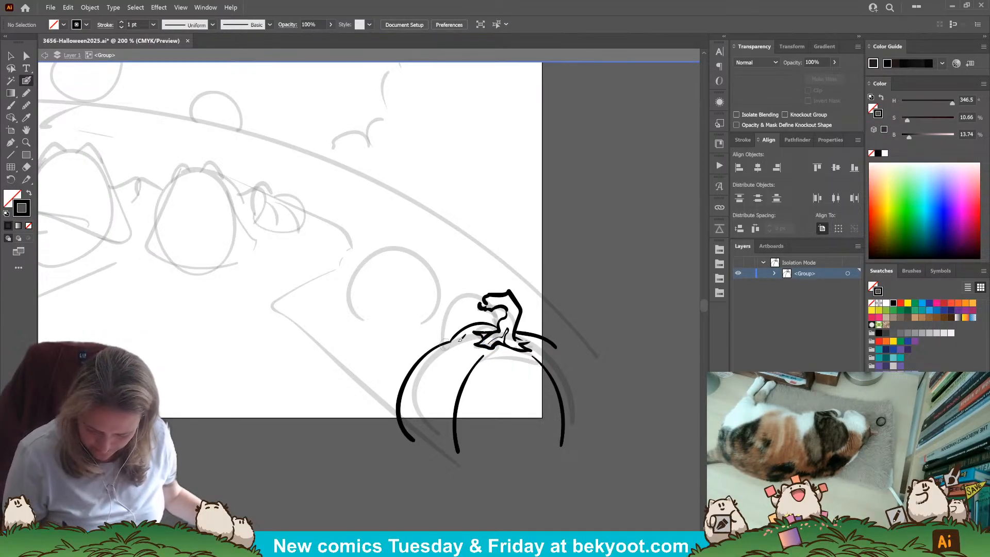
Rework the pumpkin stem's curled tip into a blunt cut end and add curved detail lines inside the stem.
left_click_drag(498, 405, 480, 403)
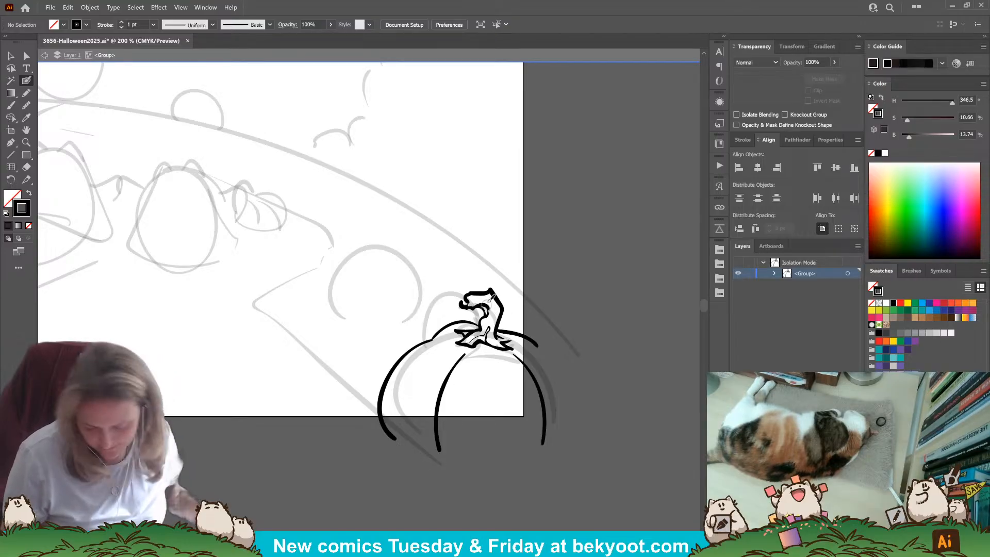
mouse_move(496, 338)
left_mouse_down()
mouse_move(468, 305)
mouse_move(471, 291)
mouse_move(455, 298)
left_mouse_up()
left_click(492, 458, "ctrl")
key("shift+x")
key("ctrl+shift+a")
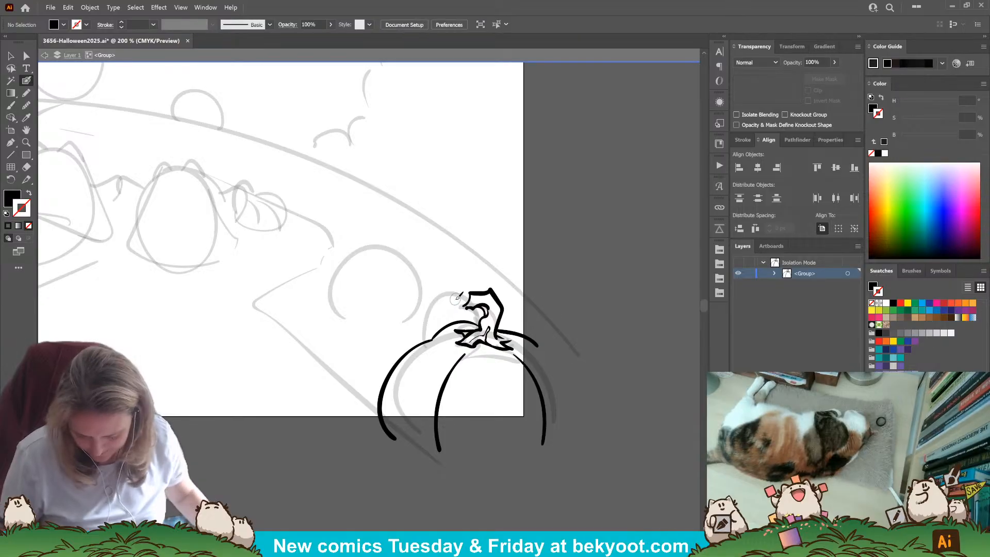
key("shift+x")
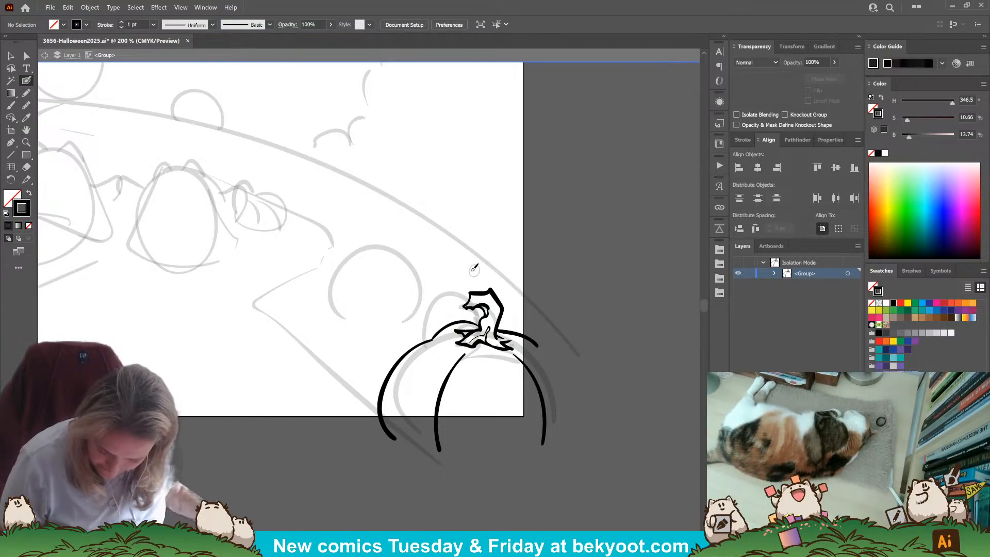
mouse_move(467, 291)
left_mouse_down()
mouse_move(465, 303)
mouse_move(479, 308)
left_mouse_up()
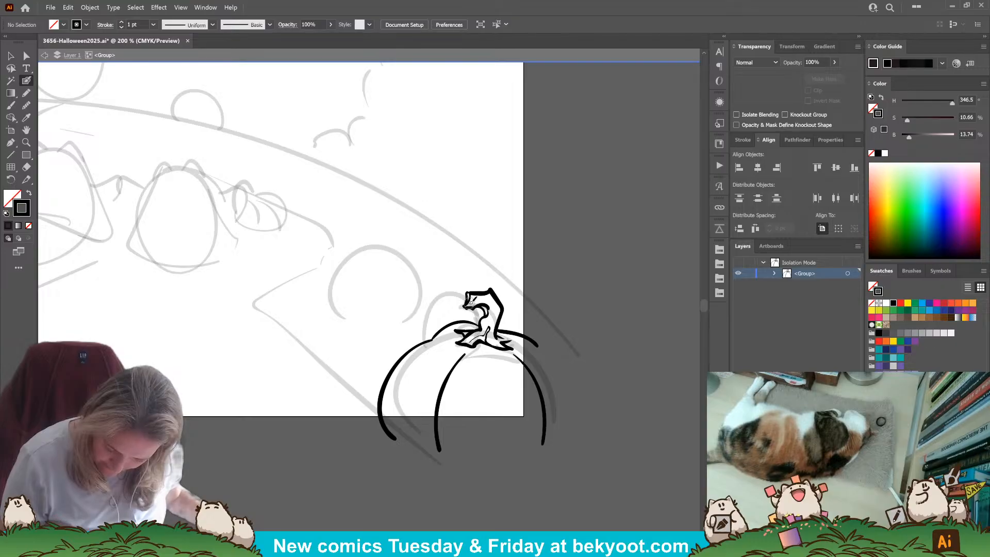
left_click_drag(478, 299, 481, 328)
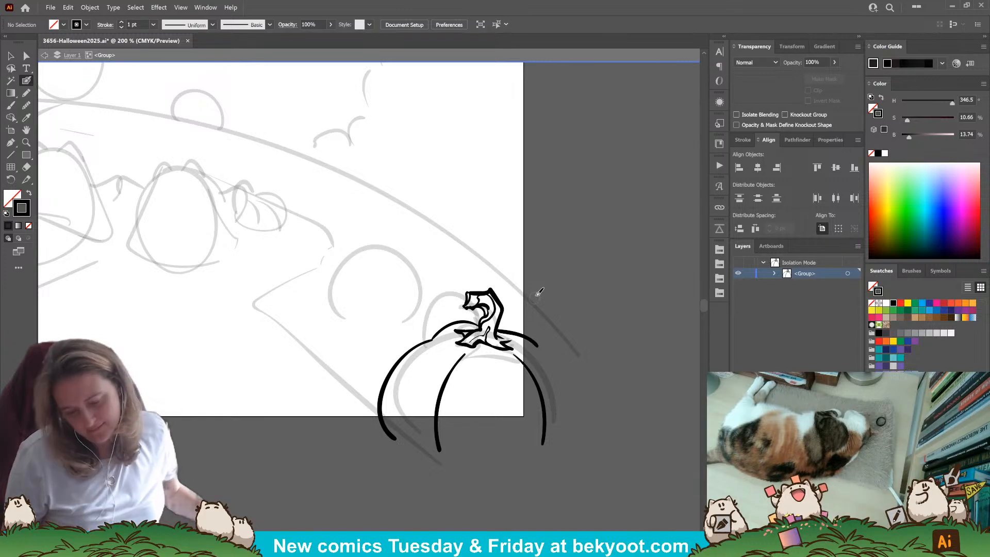
Ink small clusters of dark speckles on the left, middle and right segments of the lower-right pumpkin.
left_click_drag(410, 367, 411, 369)
left_click_drag(405, 375, 406, 379)
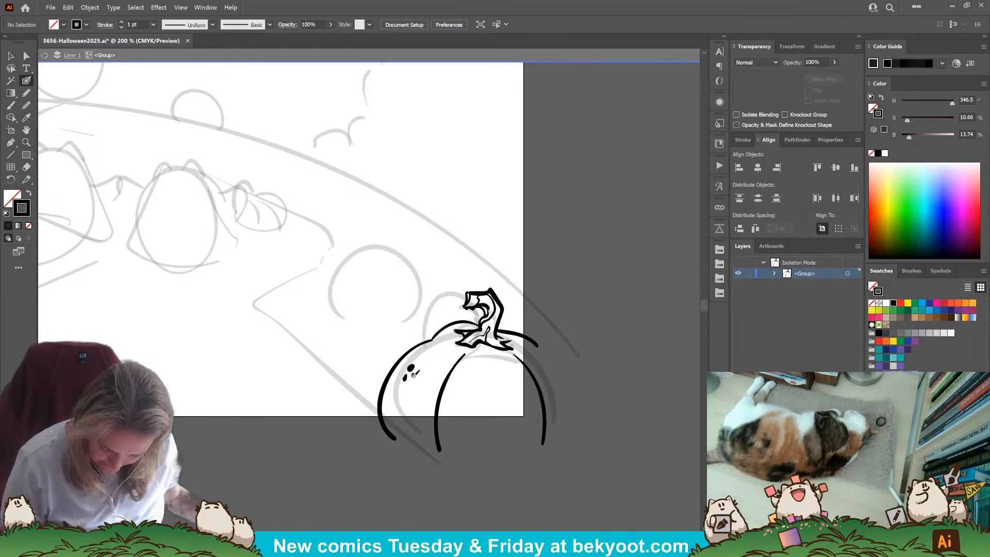
left_click_drag(476, 378, 475, 391)
mouse_move(484, 384)
left_mouse_down()
mouse_move(525, 383)
mouse_move(522, 407)
left_mouse_up()
mouse_move(420, 406)
left_mouse_down()
mouse_move(418, 425)
mouse_move(373, 418)
left_mouse_up()
left_click(25, 93)
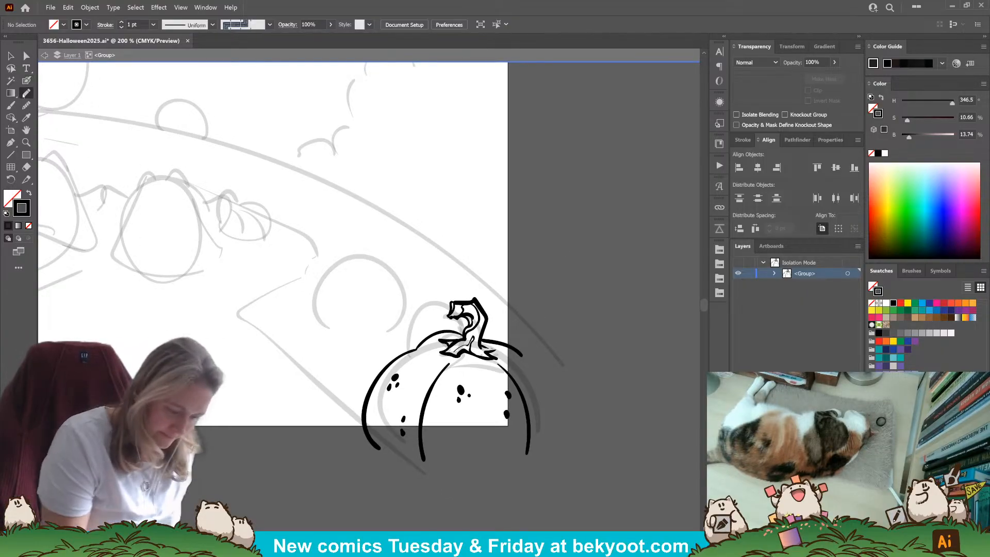
key("shift+x")
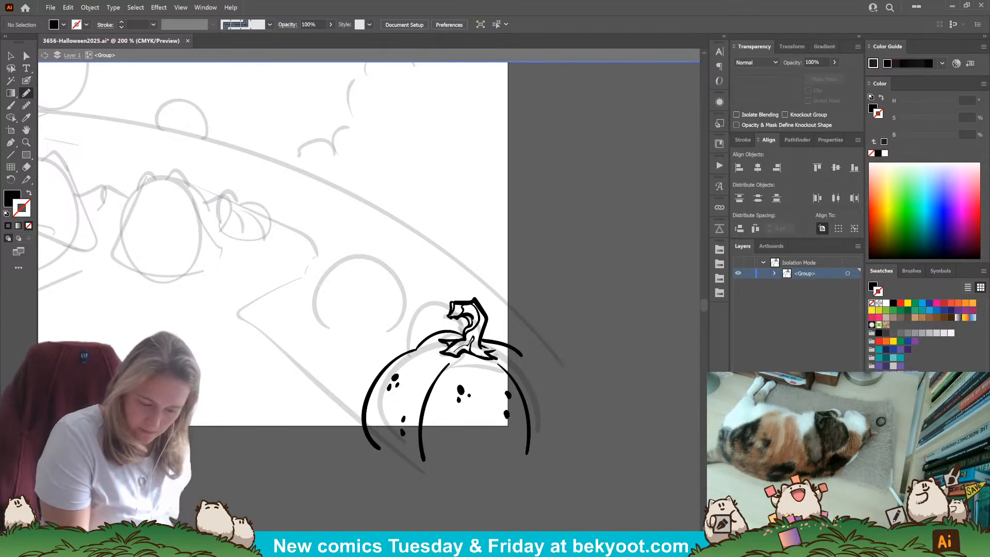
left_click(24, 82)
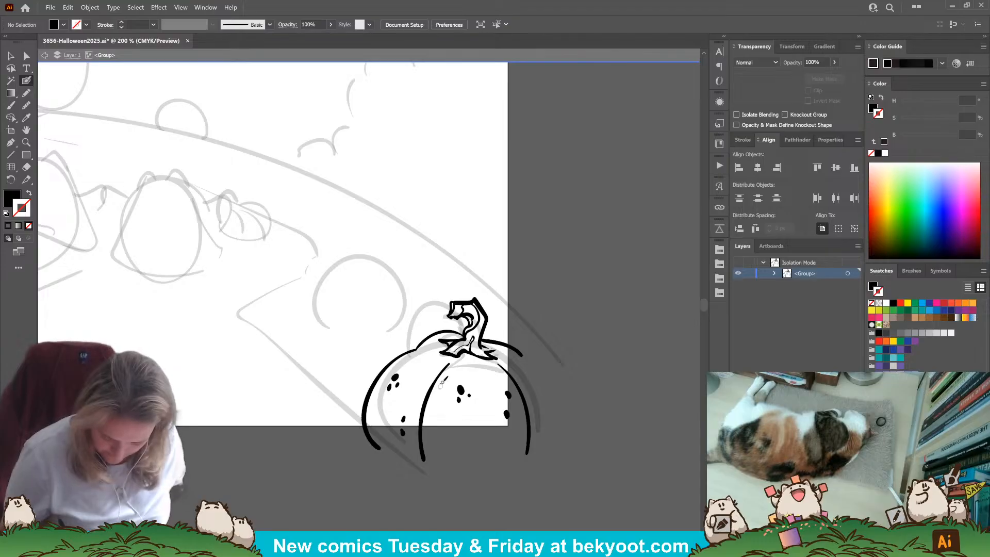
mouse_move(433, 389)
left_mouse_down()
mouse_move(452, 450)
mouse_move(471, 455)
left_mouse_up()
left_click_drag(440, 424, 492, 444)
key("shift+x")
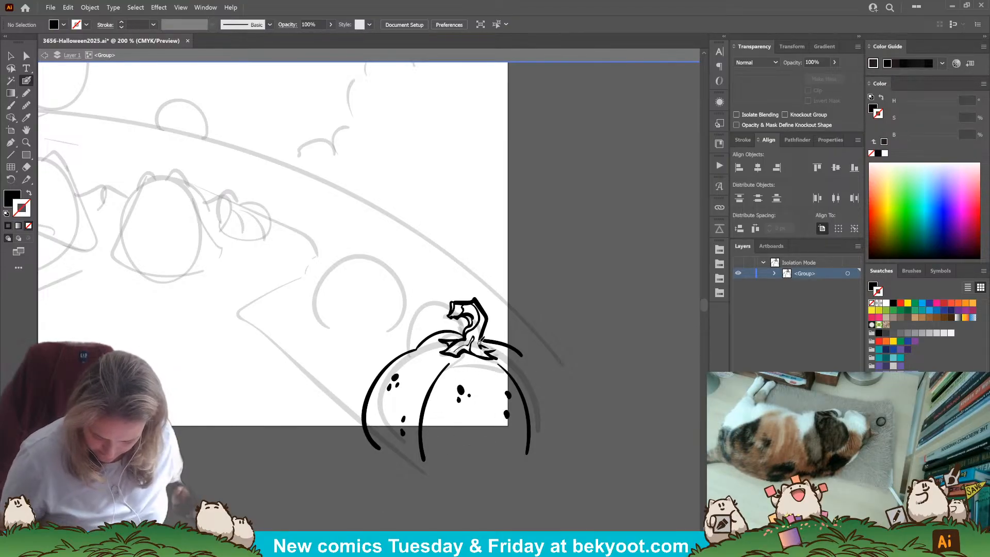
key("shift+x")
left_click_drag(372, 393, 415, 413)
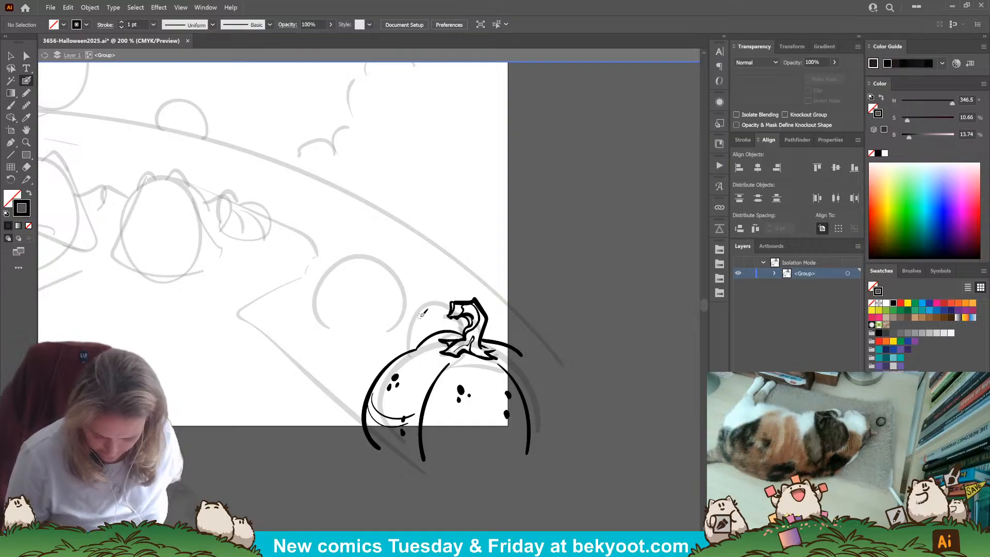
key("ctrl+z")
key("shift+x")
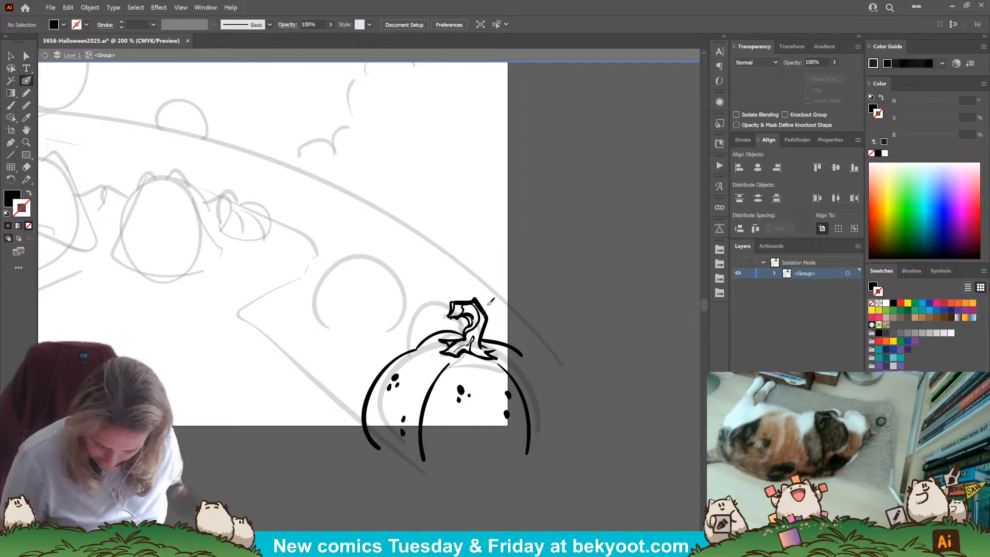
key("shift+x")
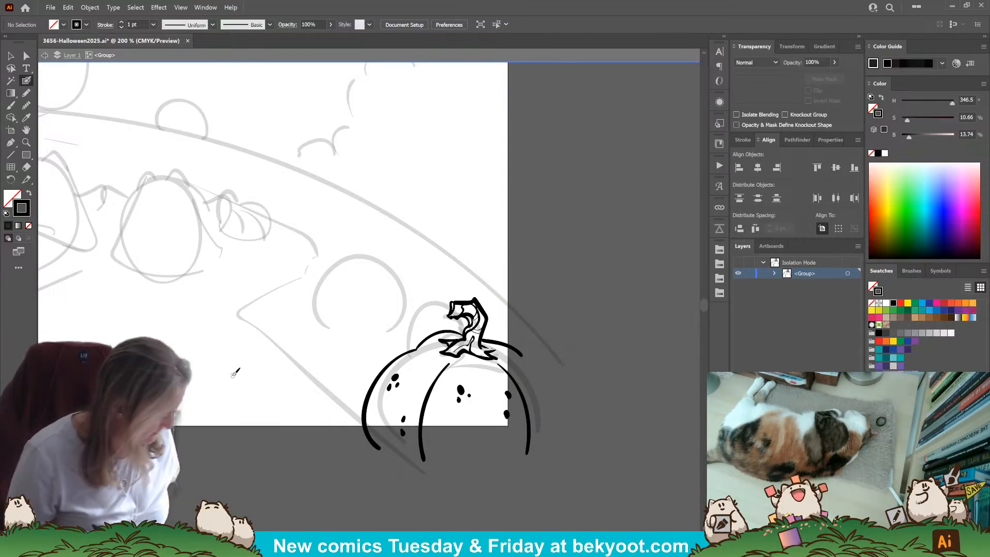
key("Return")
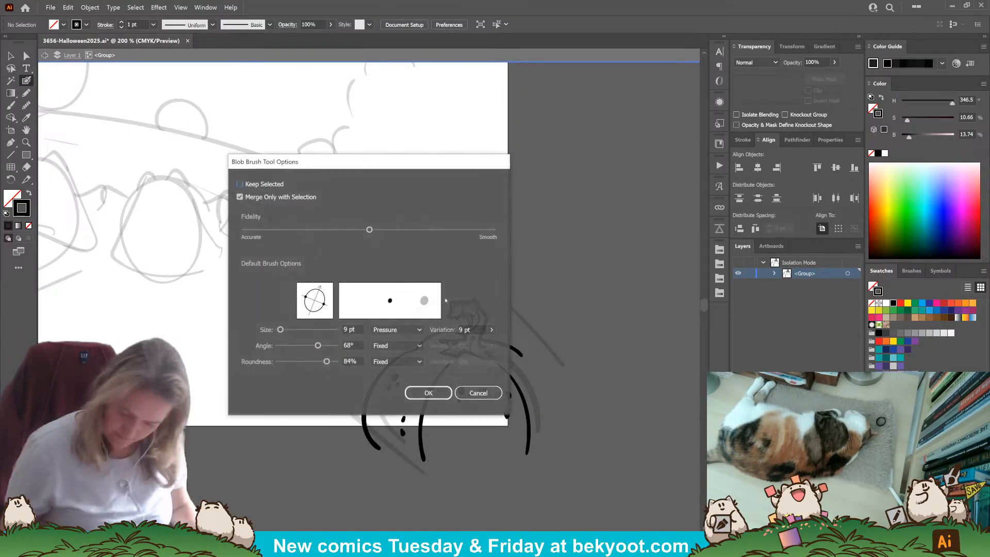
key("Escape")
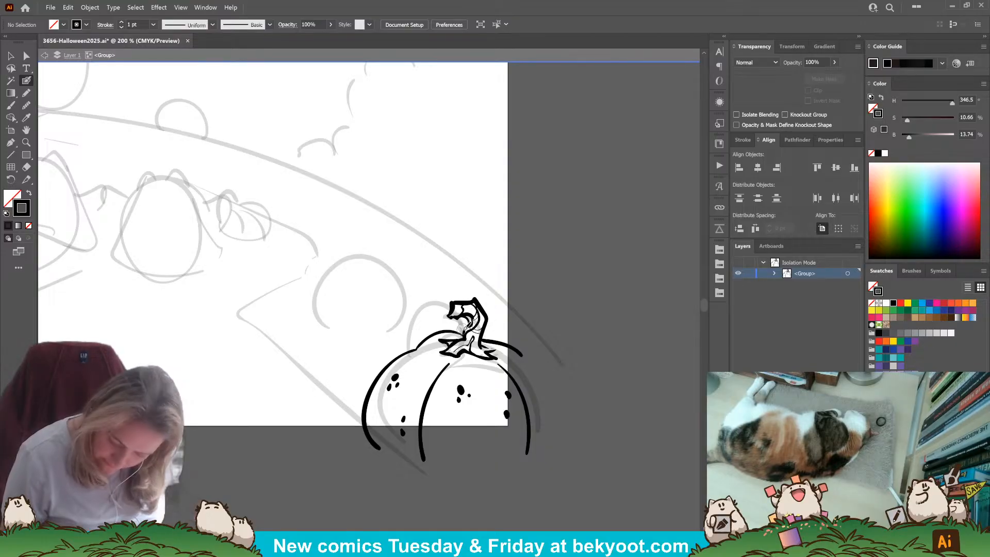
Ink the top of a small cat-like head with two ears and two oval eyes just left of the pumpkin's stem.
left_click_drag(311, 484, 364, 518)
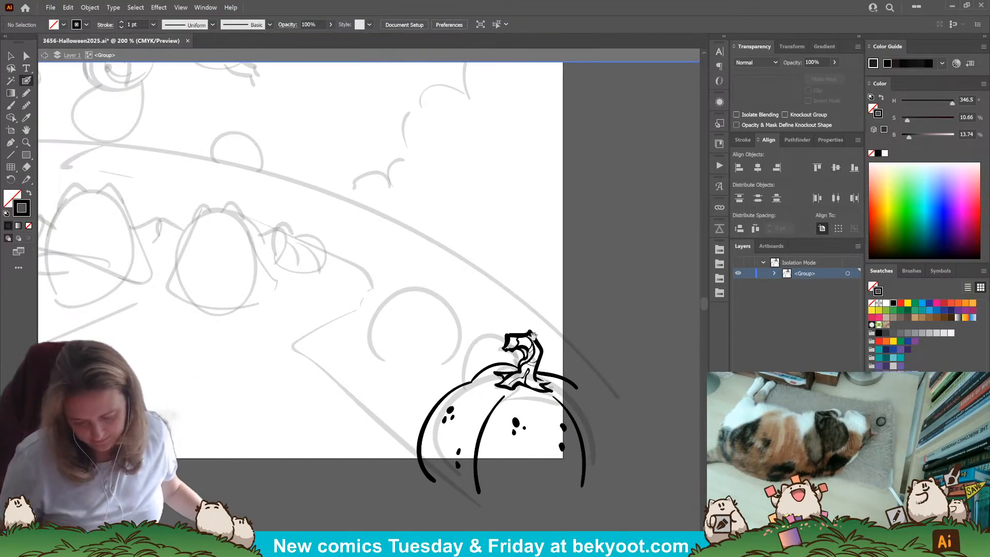
mouse_move(337, 427)
left_mouse_down()
mouse_move(360, 437)
mouse_move(586, 410)
mouse_move(364, 509)
left_mouse_up()
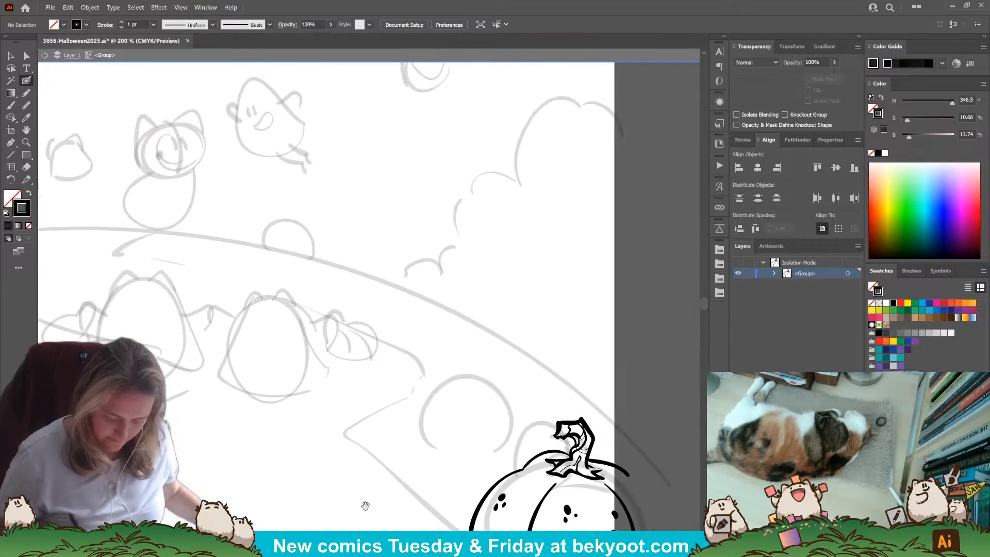
left_click_drag(546, 374, 510, 303)
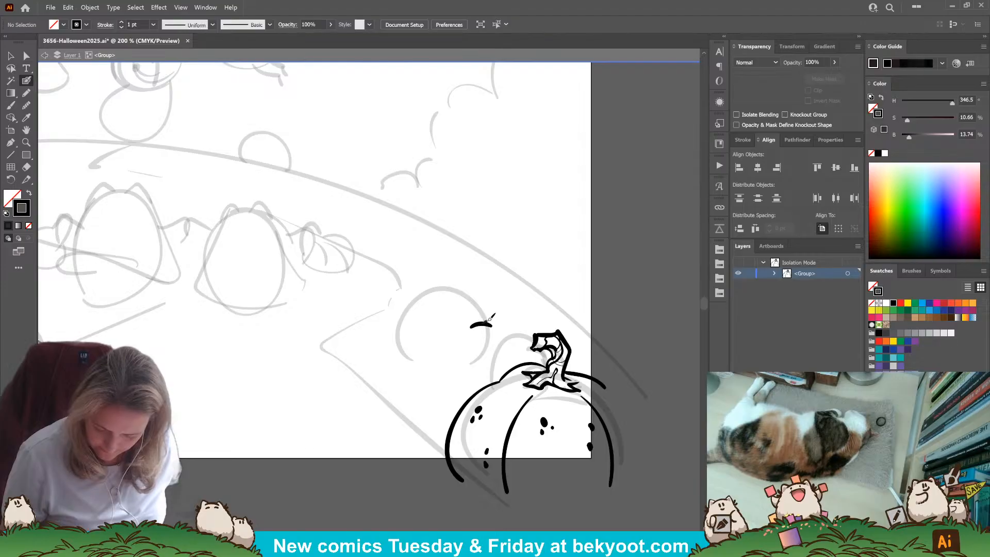
left_click_drag(503, 328, 475, 330)
key("ctrl+z")
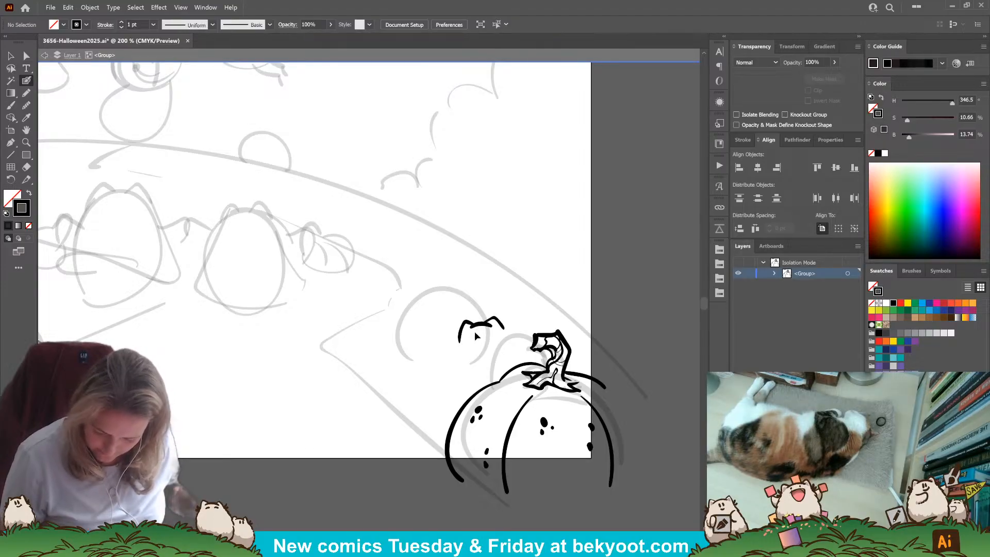
key("ctrl+z")
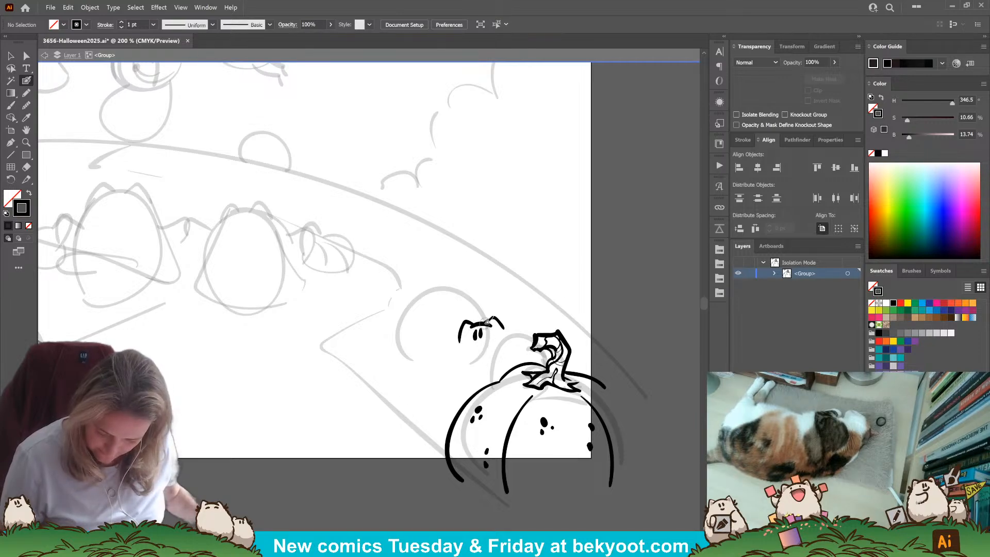
Select the small cat-like character's two oval eyes and delete them.
left_click(477, 336, "ctrl")
left_click(472, 359, "ctrl")
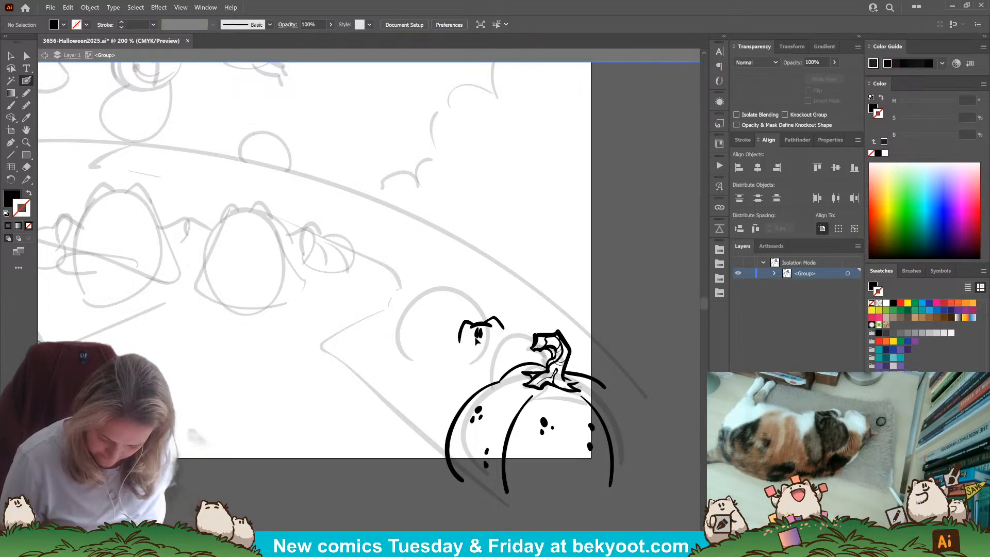
left_click_drag(471, 331, 478, 338)
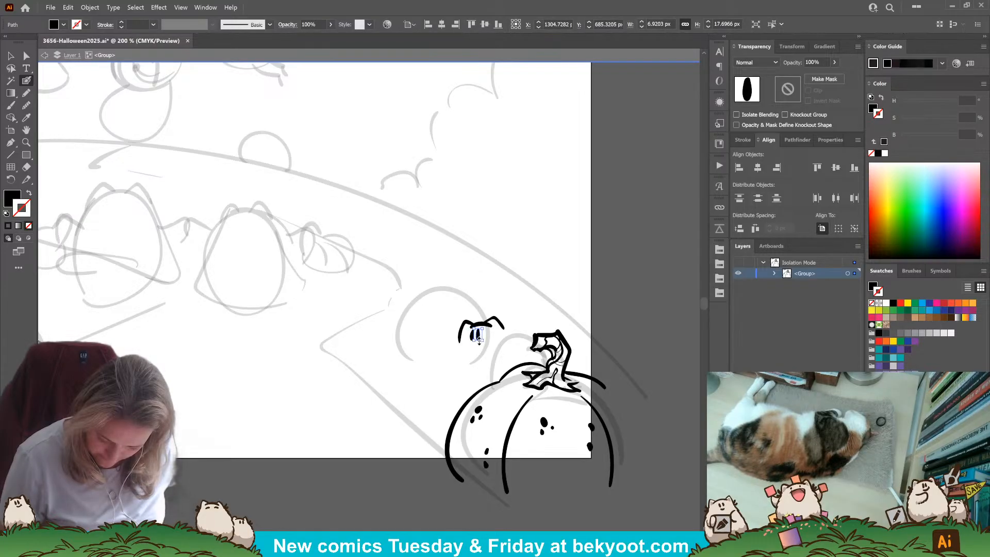
left_click(480, 352, "ctrl")
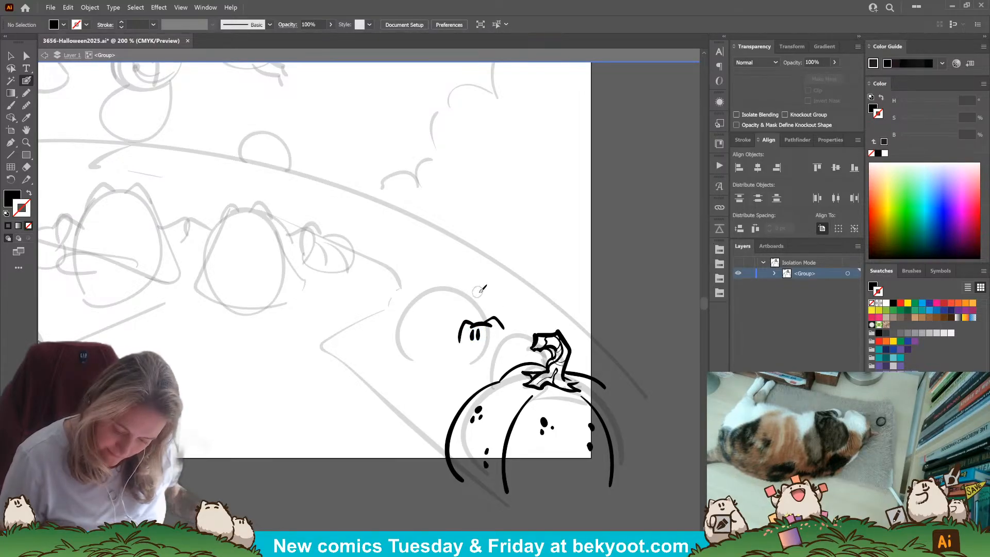
left_click(487, 326, "ctrl")
left_click(520, 293, "ctrl")
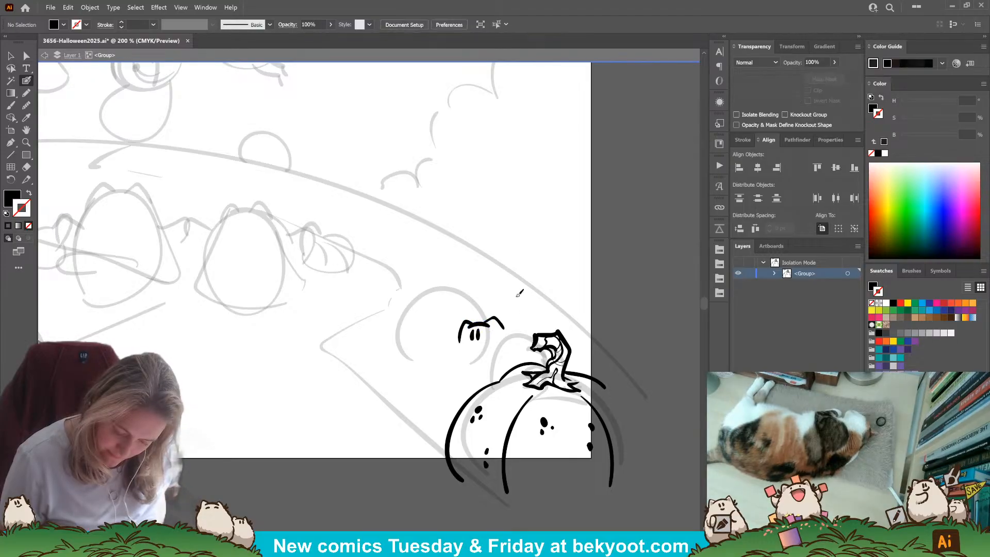
left_click_drag(472, 341, 470, 344)
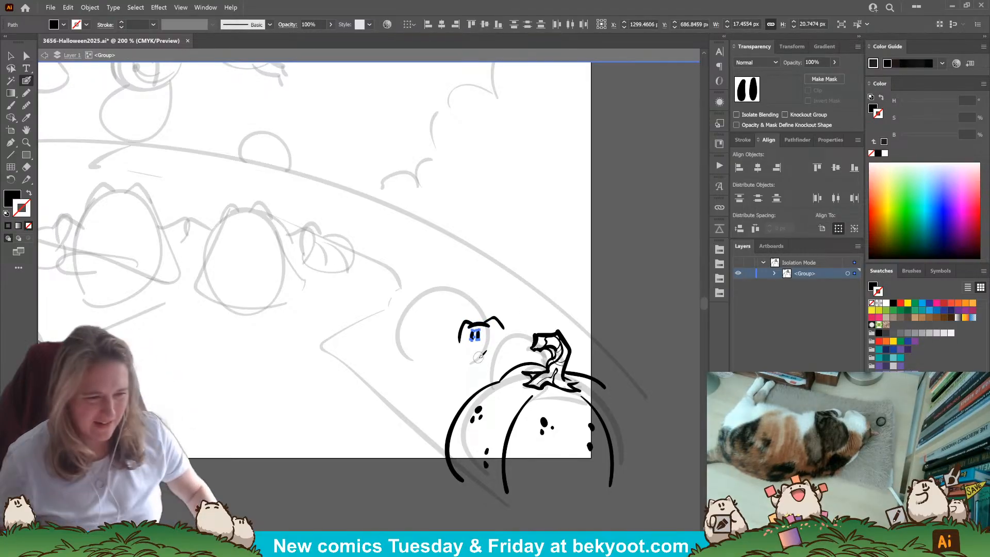
key("Delete")
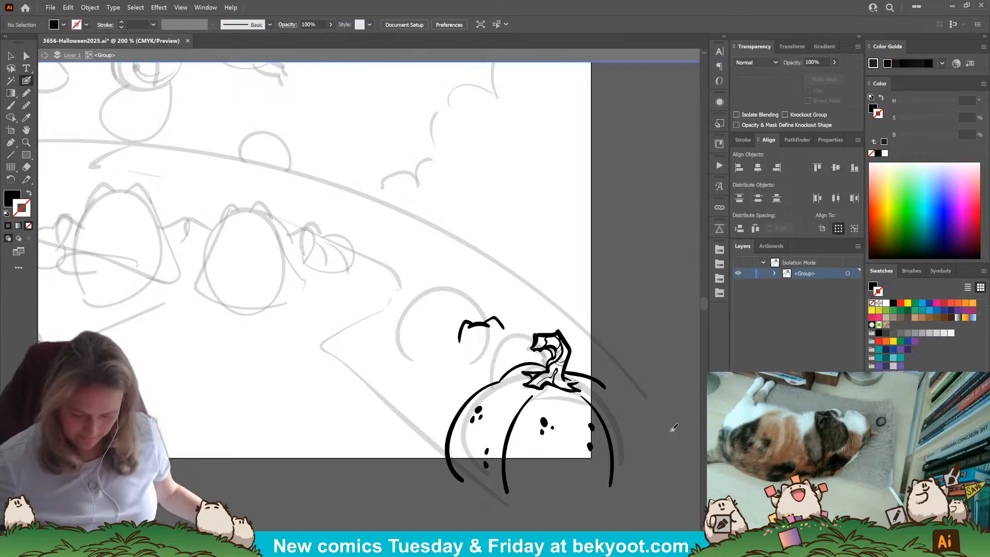
Redraw the small character's two oval eyes and ink a curved face line, a dot below and a pointed tuft beside the right ear.
scroll(525, 351, "up", 1)
mouse_move(417, 301)
left_mouse_down()
mouse_move(461, 300)
mouse_move(464, 286)
left_mouse_up()
left_click(511, 276, "ctrl")
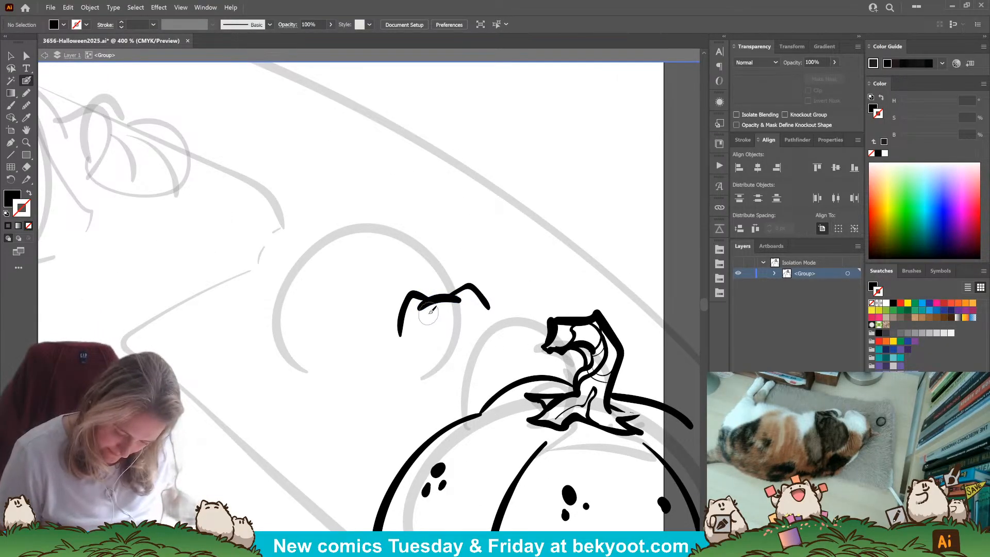
mouse_move(427, 314)
left_mouse_down()
mouse_move(426, 336)
mouse_move(437, 332)
mouse_move(430, 355)
mouse_move(464, 333)
mouse_move(493, 290)
mouse_move(508, 302)
left_mouse_up()
key("ctrl+z")
key("ctrl+z")
key("ctrl+z")
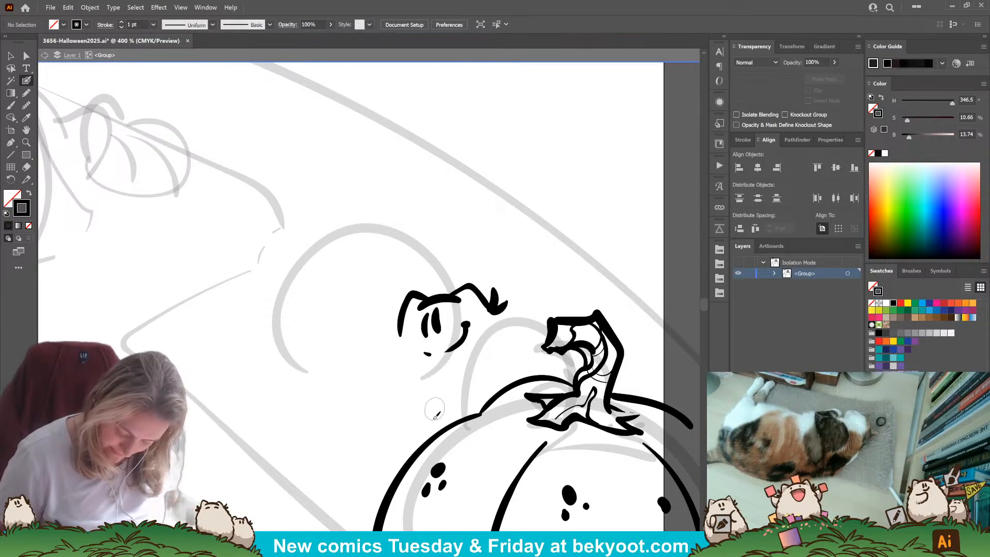
left_click_drag(401, 322, 399, 336)
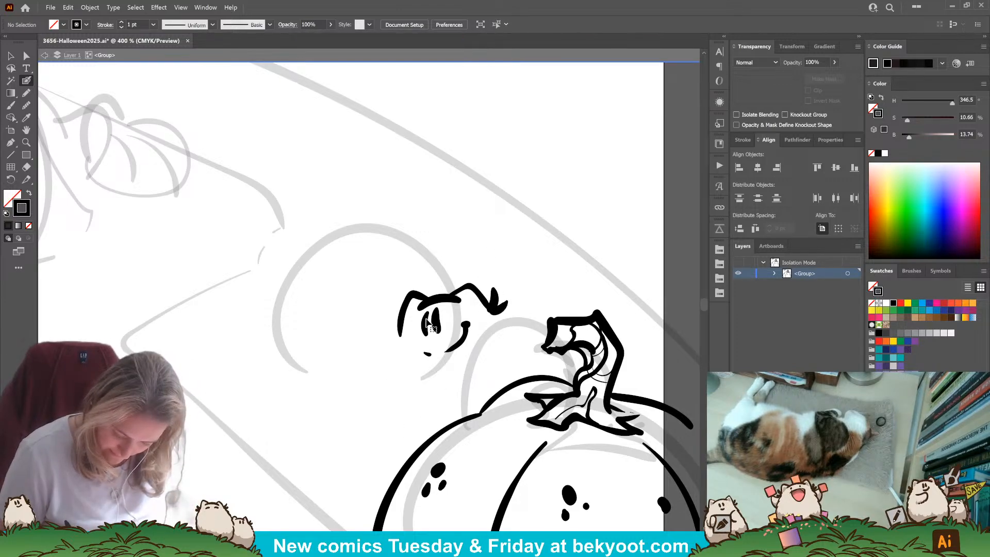
Switch to a black fill with no stroke and confirm the Blob Brush options.
key("shift+x")
mouse_move(393, 337)
left_mouse_down()
mouse_move(396, 324)
mouse_move(399, 338)
left_mouse_up()
key("shift+x")
key("shift+x")
key("Return")
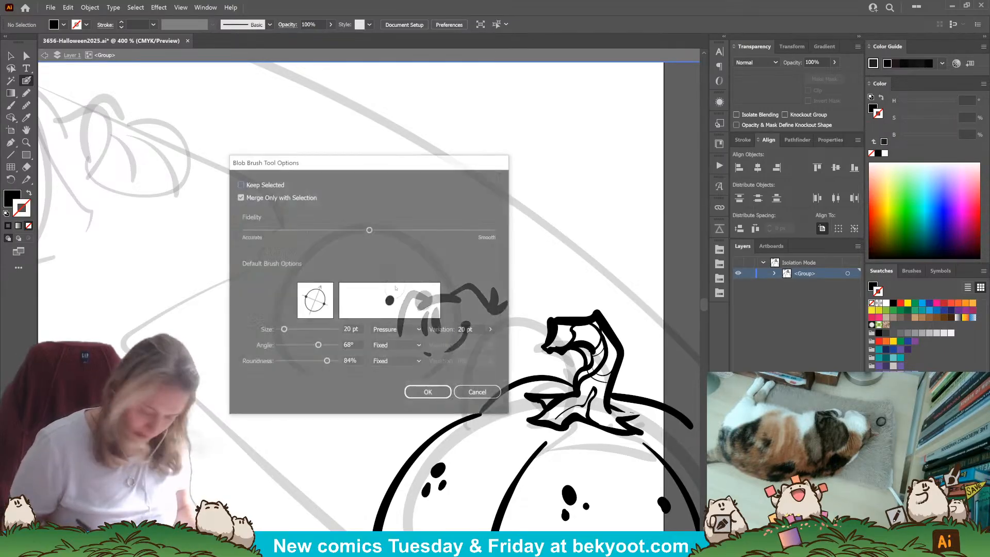
key("Return")
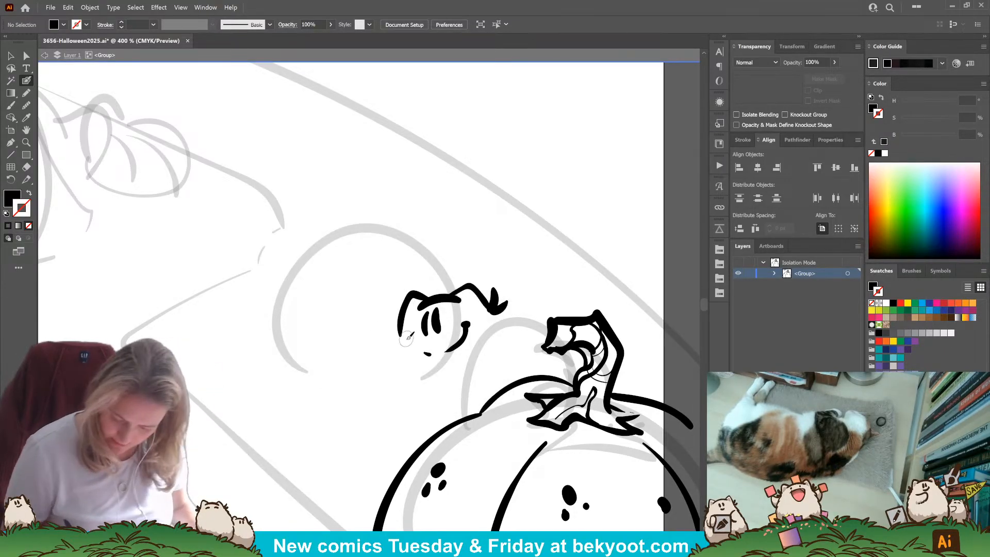
Ink the small character's left tuft and both sides of its body running down to the pumpkin.
key("shift+x")
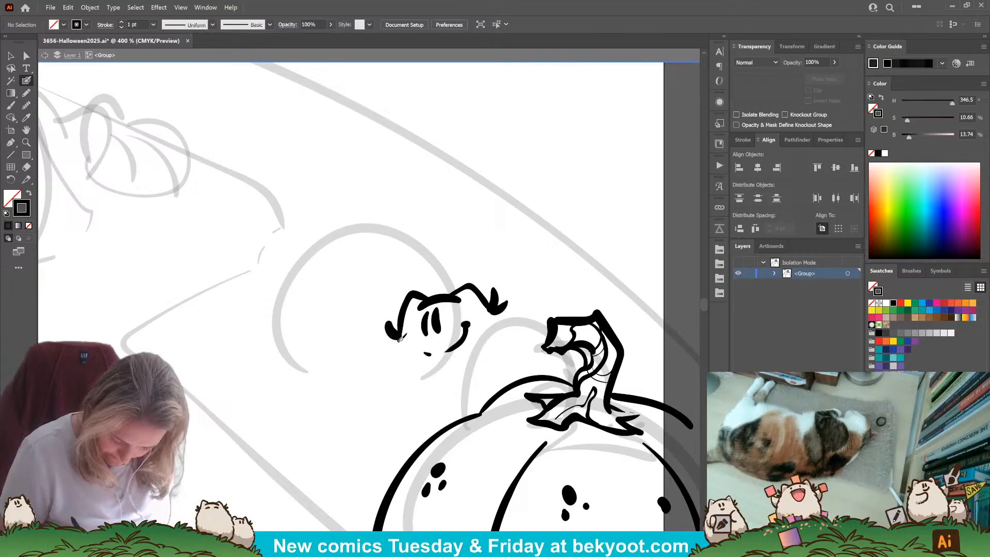
mouse_move(398, 324)
left_mouse_down()
mouse_move(379, 334)
mouse_move(397, 339)
mouse_move(399, 328)
mouse_move(389, 316)
mouse_move(381, 331)
mouse_move(418, 449)
left_mouse_up()
key("ctrl+z")
key("ctrl+z")
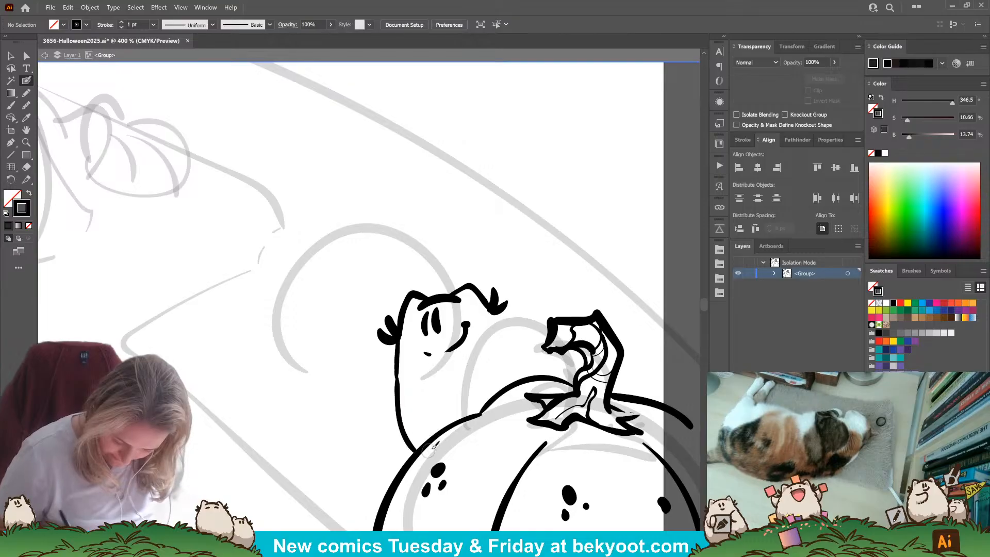
left_click_drag(499, 309, 558, 375)
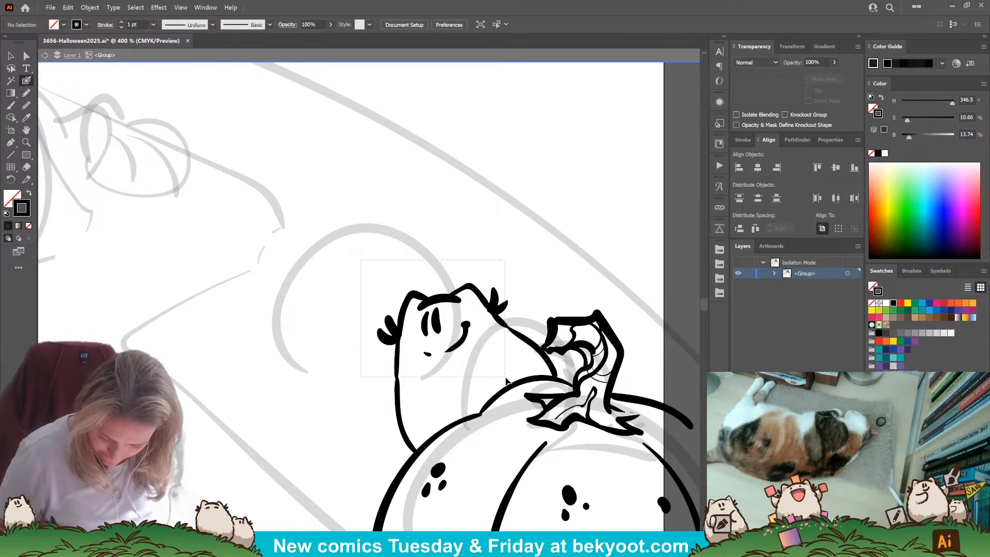
Move the whole small character to the left side of the pumpkin and rotate it clockwise so it leans toward the pumpkin.
left_click(508, 365, "ctrl")
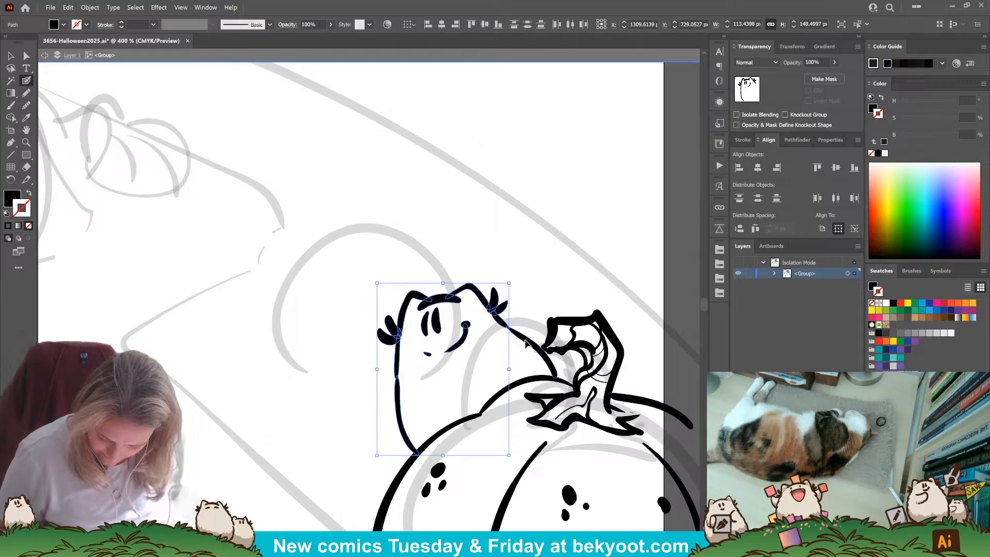
left_click_drag(526, 342, 440, 445)
left_click_drag(451, 364, 476, 221)
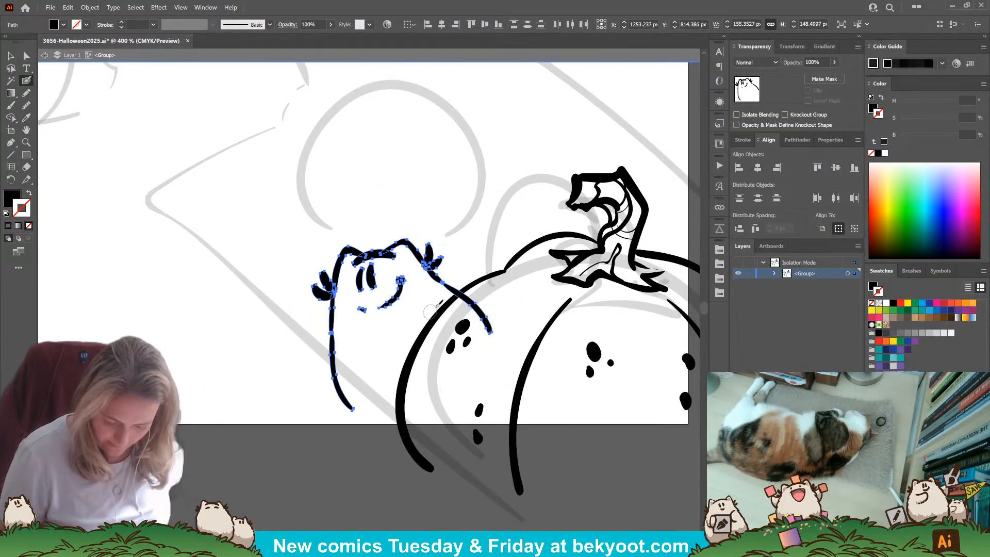
key("ctrl")
left_click_drag(302, 218, 390, 370)
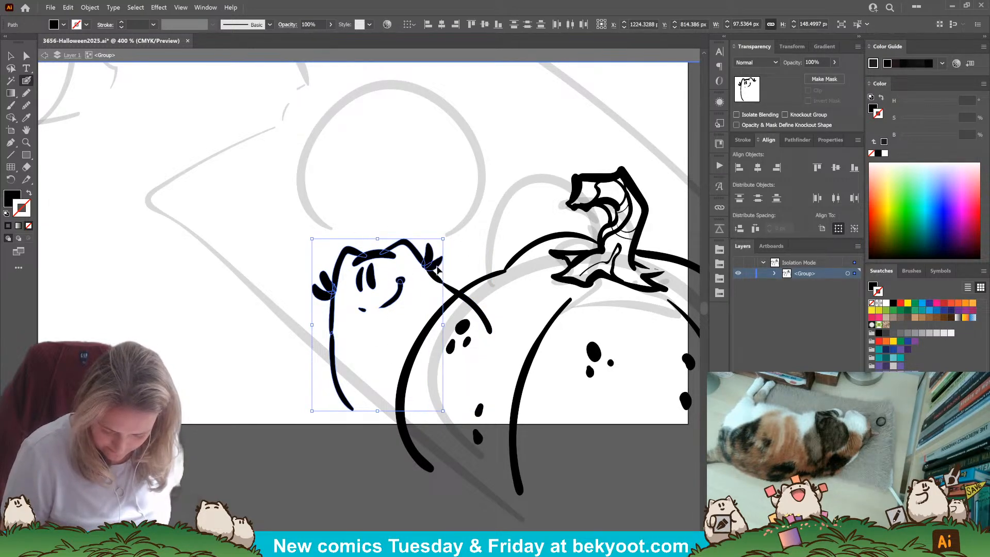
key("ctrl+z")
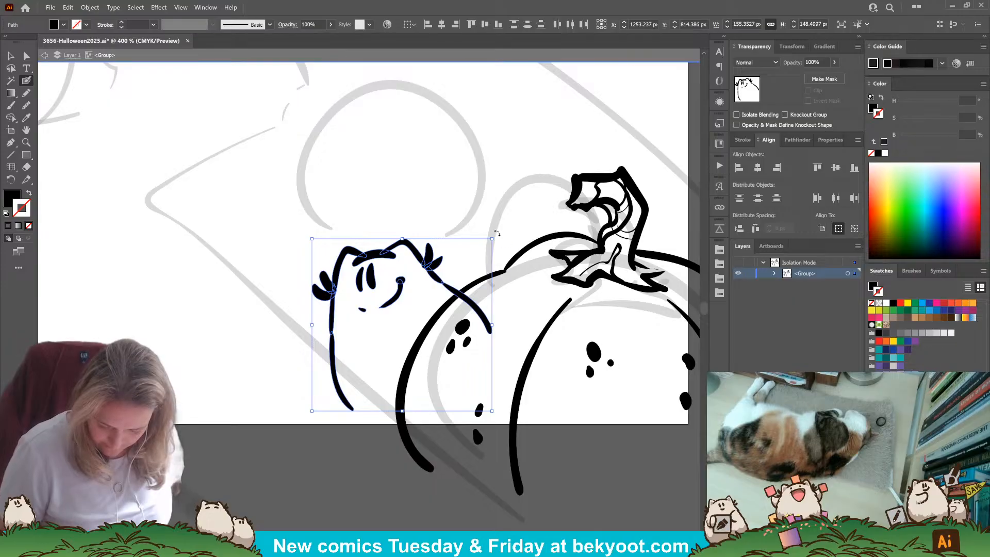
mouse_move(498, 232)
left_mouse_down()
mouse_move(490, 289)
mouse_move(449, 280)
left_mouse_up()
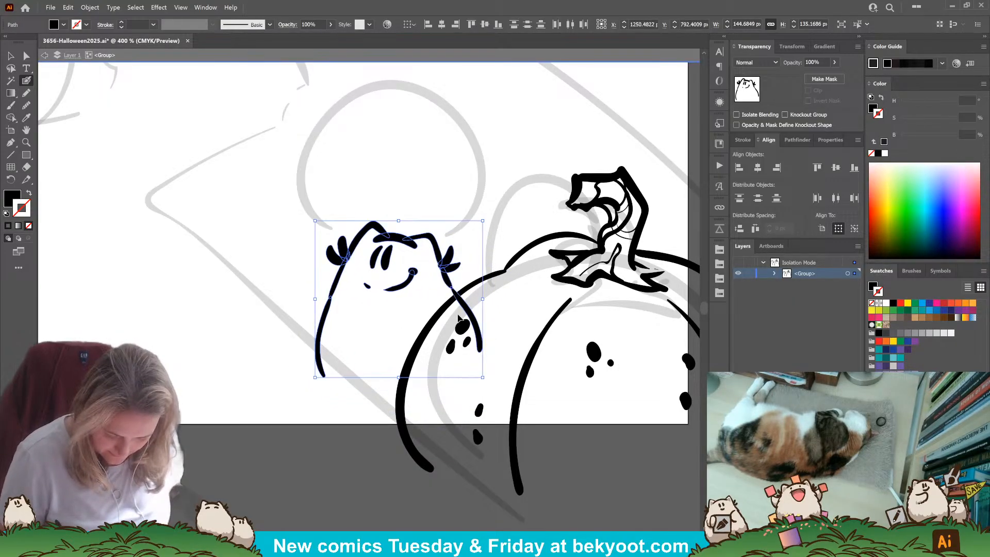
left_click(325, 386)
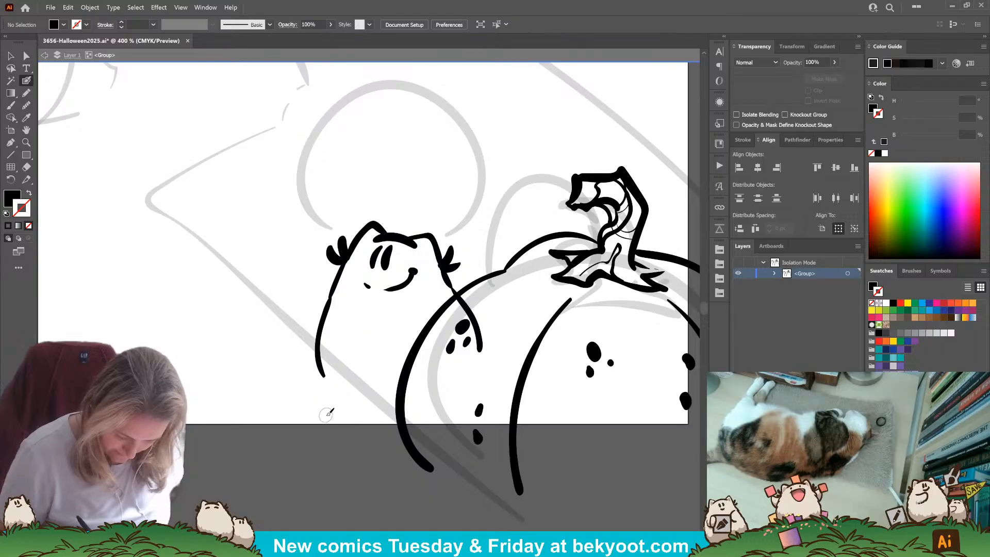
Delete the small character's curved smile line and ink a thinner, wider one between its two mouth dots.
left_click_drag(325, 379, 351, 411)
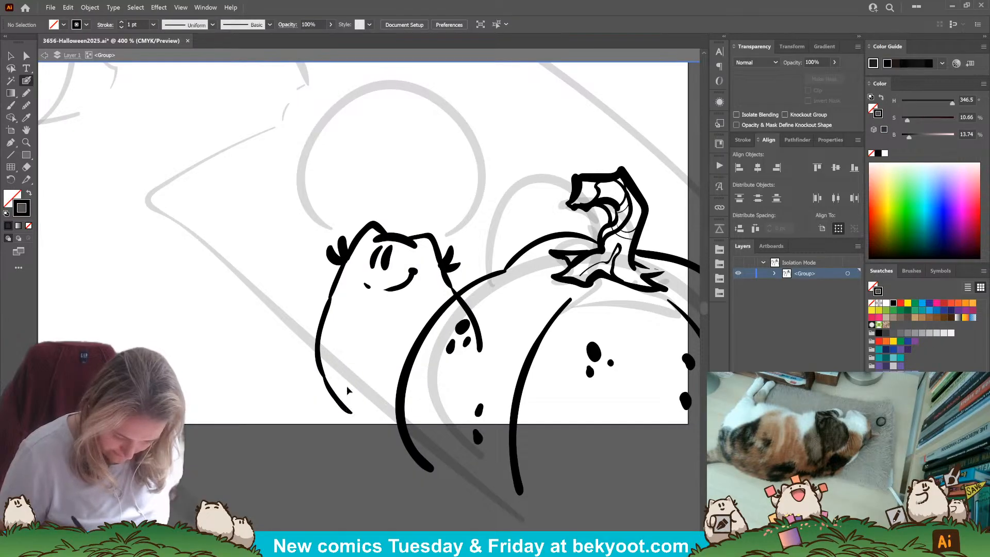
key("ctrl+z")
left_click(393, 288, "ctrl")
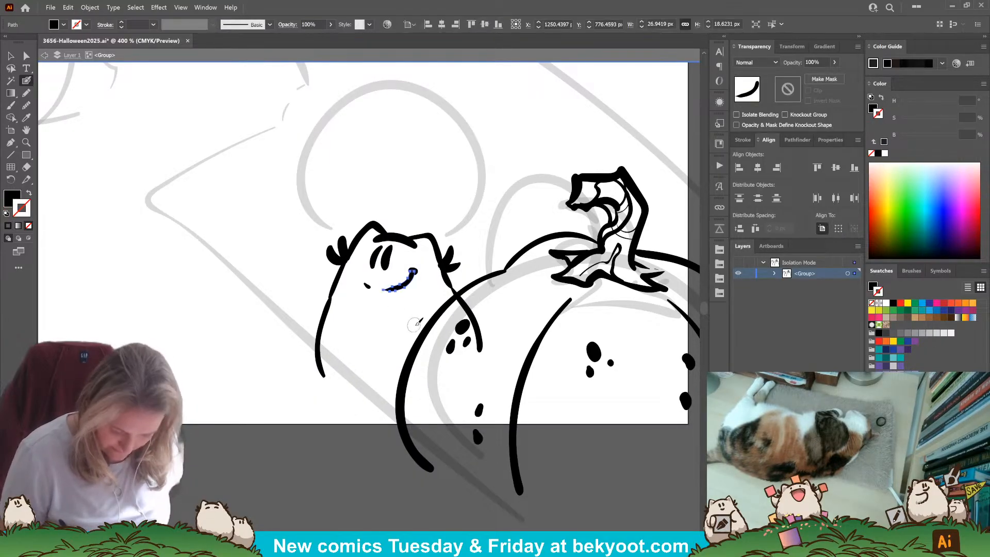
key("Delete")
left_click_drag(382, 287, 416, 270)
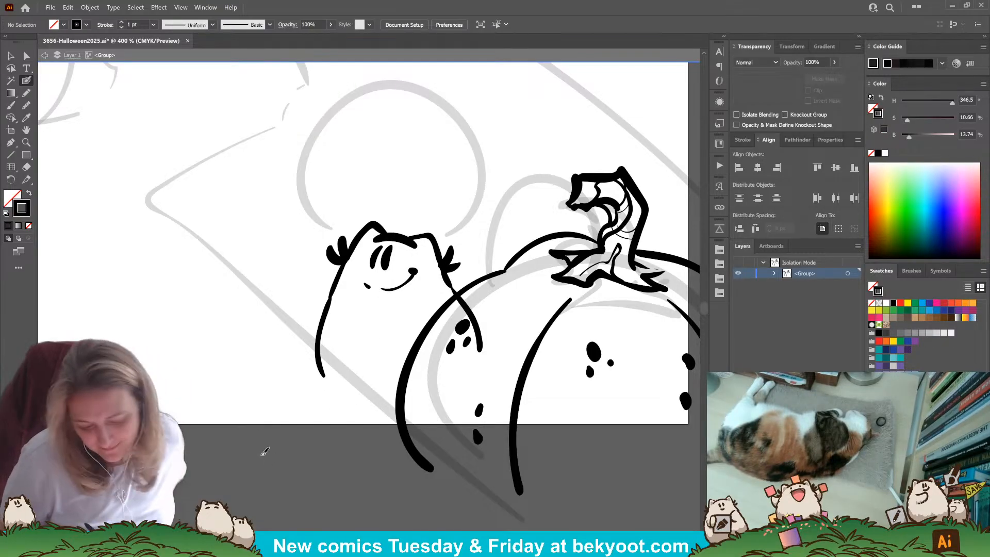
Ink the small character's rounded bottom up to the pumpkin's edge, thicken that outline, and add its two arms.
left_click_drag(324, 369, 377, 421)
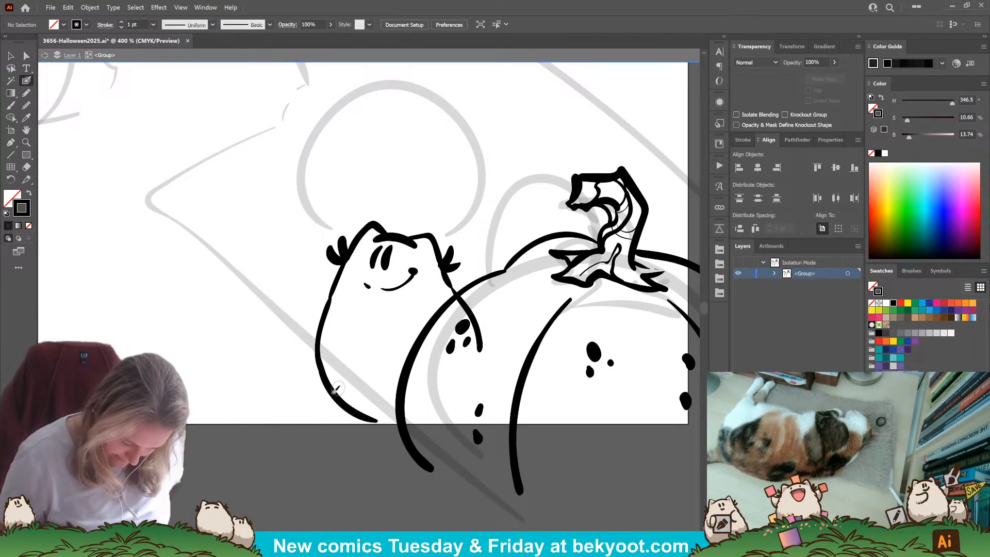
mouse_move(323, 373)
left_mouse_down()
mouse_move(344, 414)
mouse_move(397, 423)
left_mouse_up()
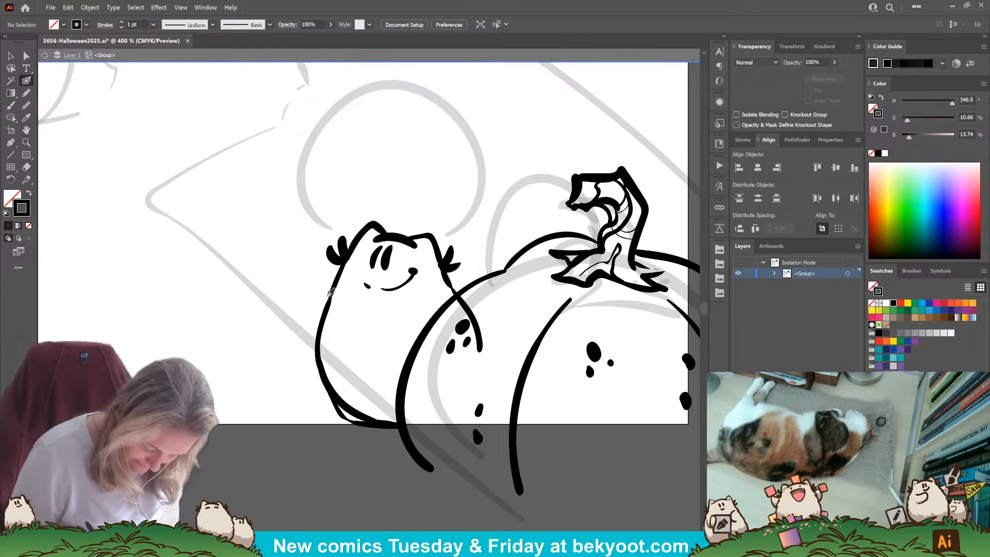
mouse_move(333, 291)
left_mouse_down()
mouse_move(306, 312)
mouse_move(321, 355)
left_mouse_up()
mouse_move(409, 309)
left_mouse_down()
mouse_move(374, 305)
mouse_move(374, 338)
mouse_move(385, 363)
left_mouse_up()
Trim away the part of the small character's right side line that crosses over the pumpkin.
left_click(477, 330, "ctrl")
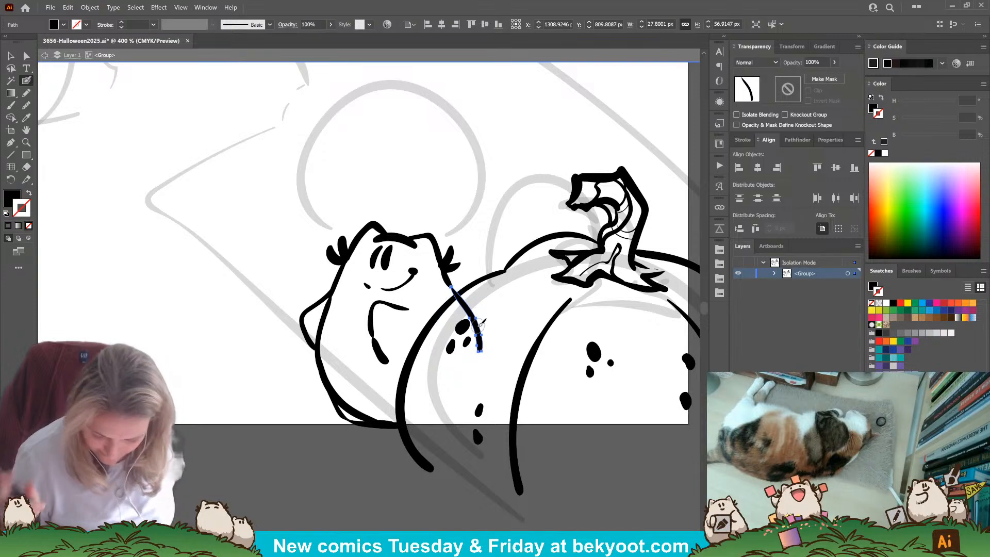
left_click_drag(482, 358, 463, 301)
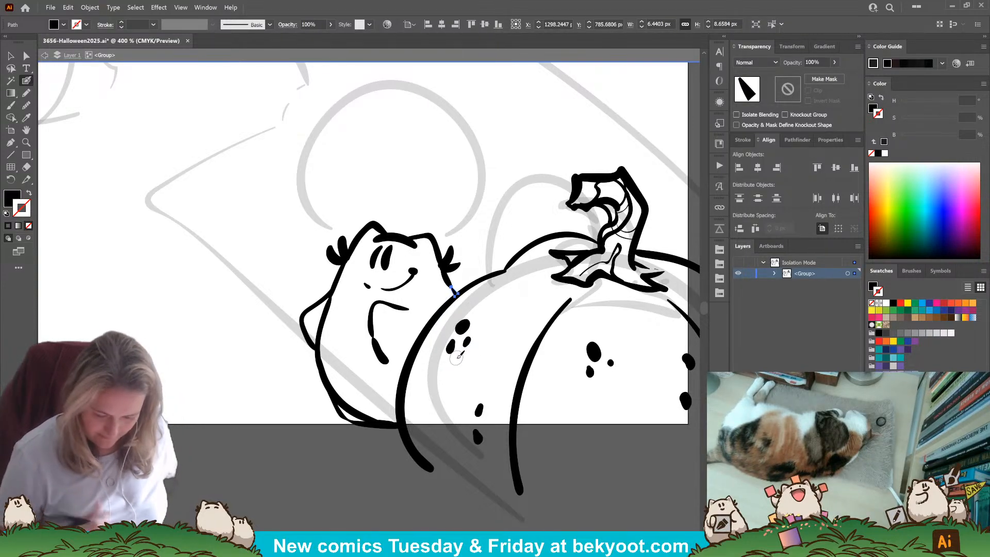
key("ctrl+shift+a")
left_click_drag(488, 423, 282, 543)
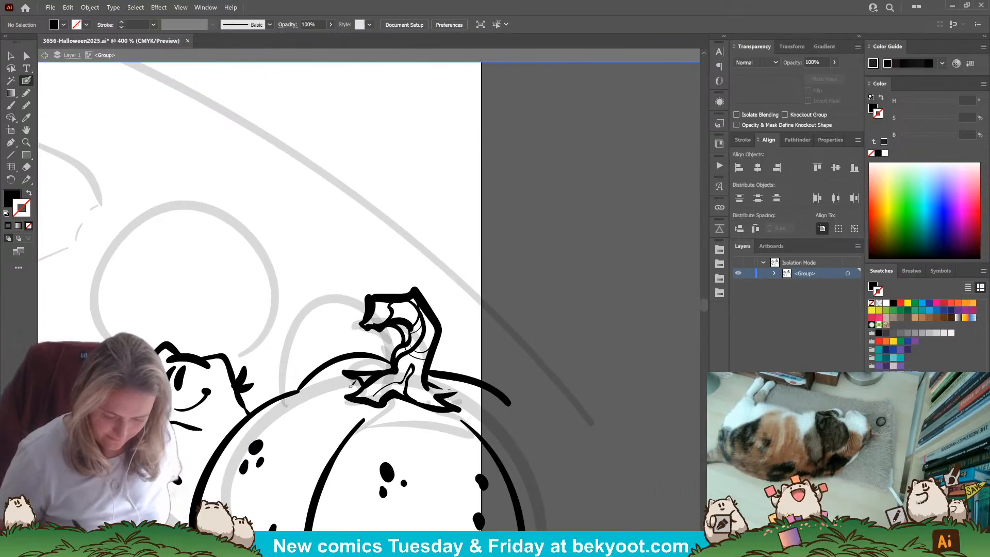
mouse_move(417, 212)
left_mouse_down()
mouse_move(450, 217)
mouse_move(423, 222)
mouse_move(475, 237)
mouse_move(459, 219)
mouse_move(481, 210)
mouse_move(498, 247)
left_mouse_up()
key("ctrl+z")
mouse_move(442, 223)
left_mouse_down()
mouse_move(424, 210)
mouse_move(391, 244)
mouse_move(439, 210)
mouse_move(463, 224)
mouse_move(419, 215)
mouse_move(468, 226)
left_mouse_up()
key("ctrl+z")
key("ctrl+z")
key("ctrl+z")
key("shift+x")
key("ctrl+z")
key("ctrl+z")
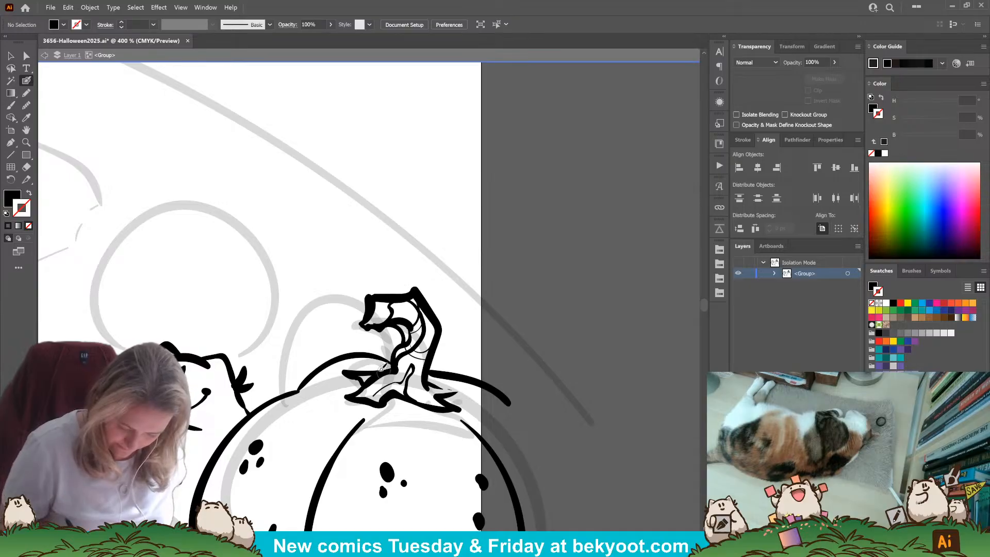
Ink a large egg-shaped body guide around the pumpkin's stem, shift it to the right and tilt it slightly counterclockwise.
mouse_move(387, 374)
left_mouse_down()
mouse_move(360, 353)
mouse_move(370, 240)
mouse_move(471, 202)
mouse_move(481, 381)
left_mouse_up()
key("shift+x")
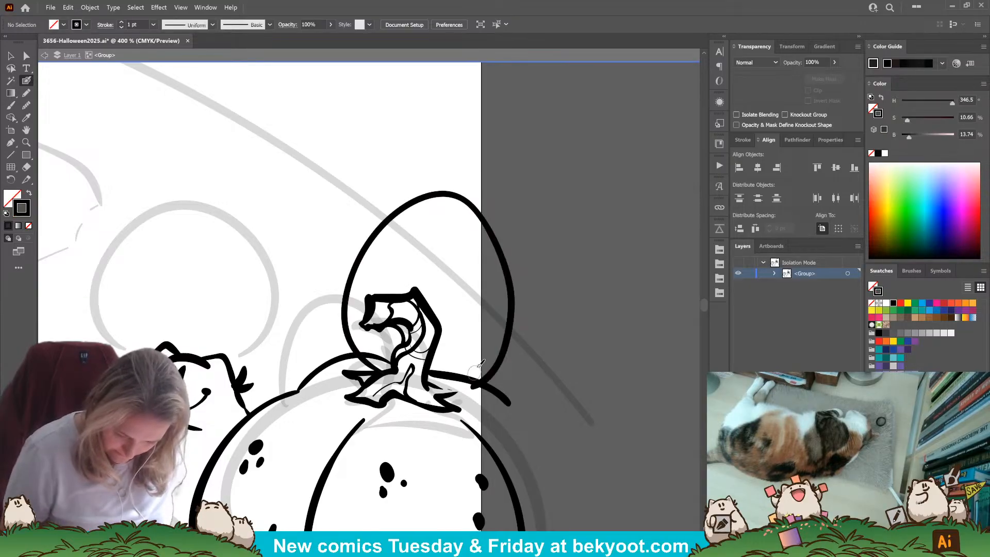
left_click_drag(510, 273, 546, 282)
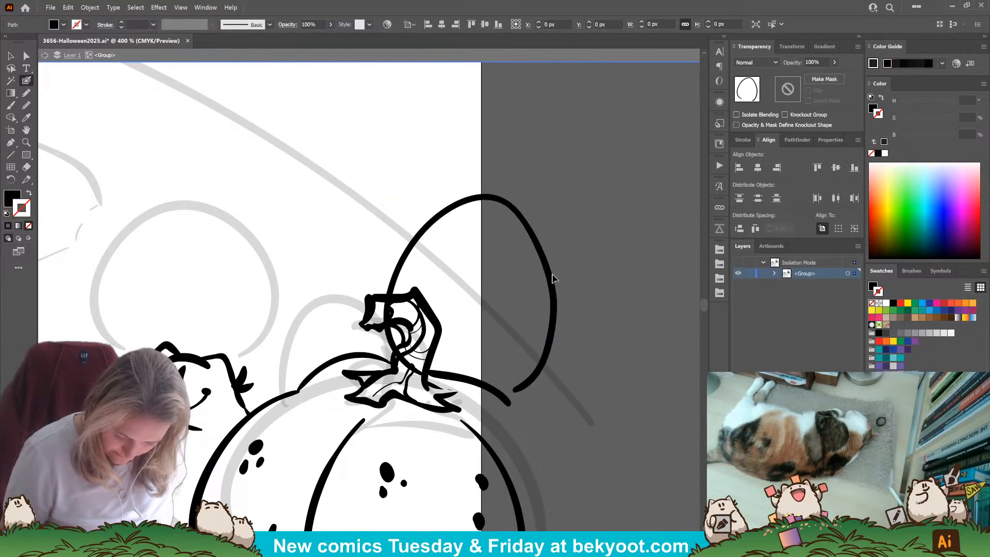
left_click_drag(558, 197, 549, 192)
left_click(574, 214, "ctrl")
Ink two oval eyes, a small mouth dot and a curved smile with a dot in the upper part of the egg shape.
left_click_drag(578, 287, 523, 255)
mouse_move(394, 195)
left_mouse_down()
mouse_move(390, 221)
mouse_move(406, 218)
left_mouse_up()
key("shift+x")
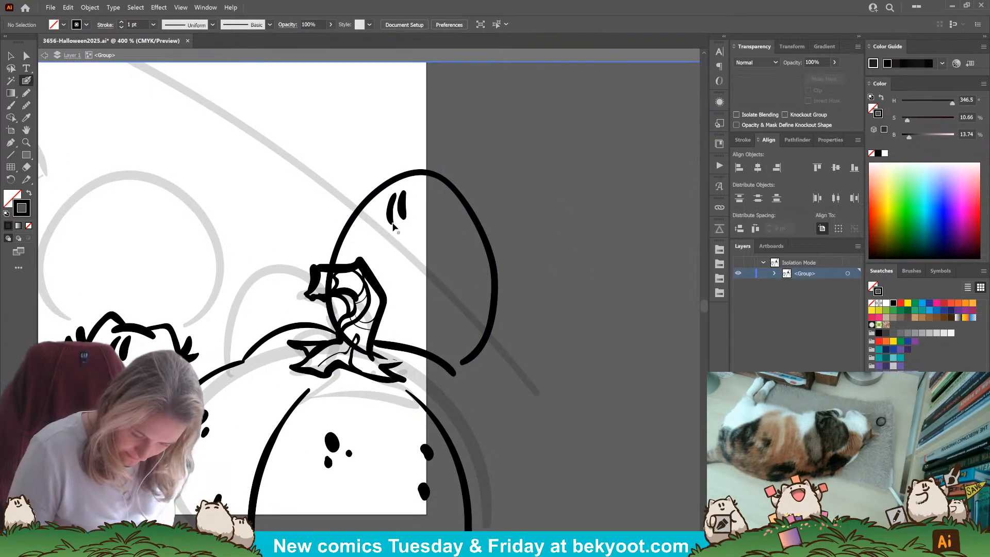
left_click(390, 222, "ctrl")
left_click(508, 161, "ctrl")
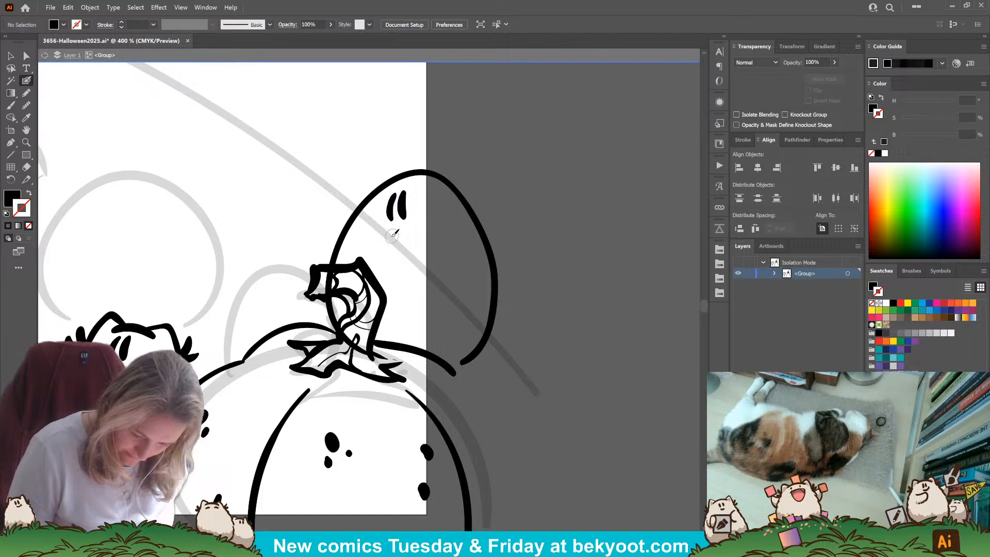
left_click(390, 235)
left_click_drag(414, 237, 433, 211)
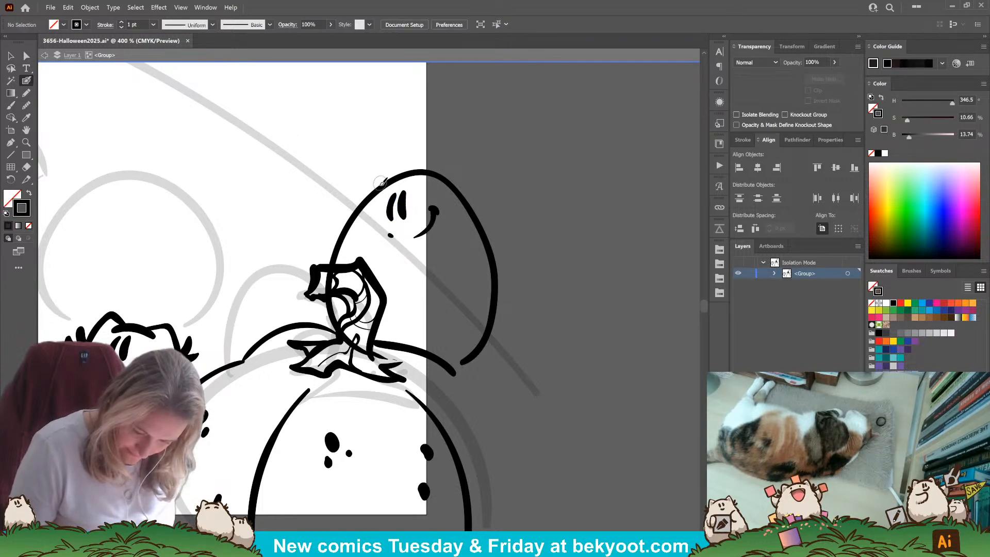
Ink the top of the head and two rounded ears along the upper edge of the egg shape.
left_click_drag(380, 183, 427, 172)
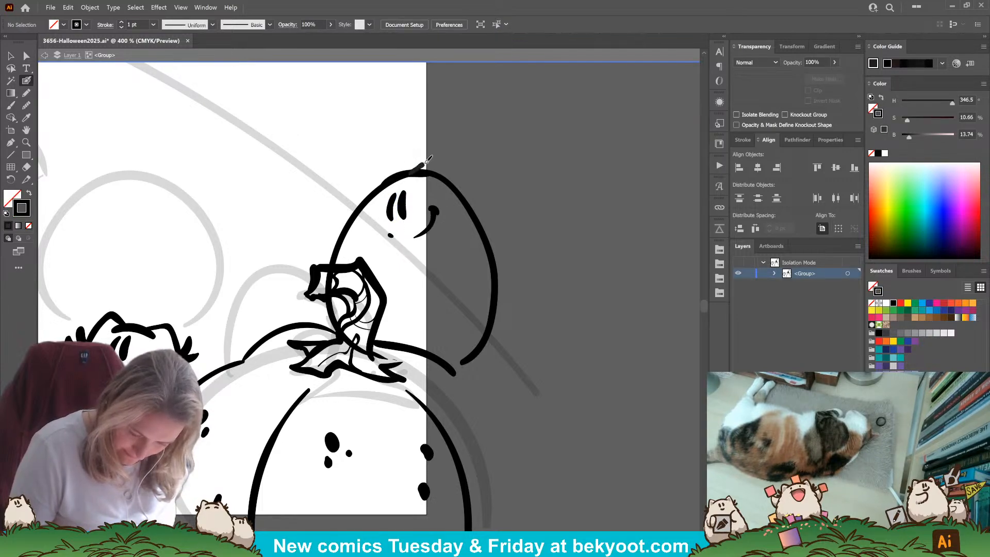
left_click_drag(437, 155, 466, 184)
key("ctrl+z")
mouse_move(393, 176)
left_mouse_down()
mouse_move(366, 173)
mouse_move(358, 200)
left_mouse_up()
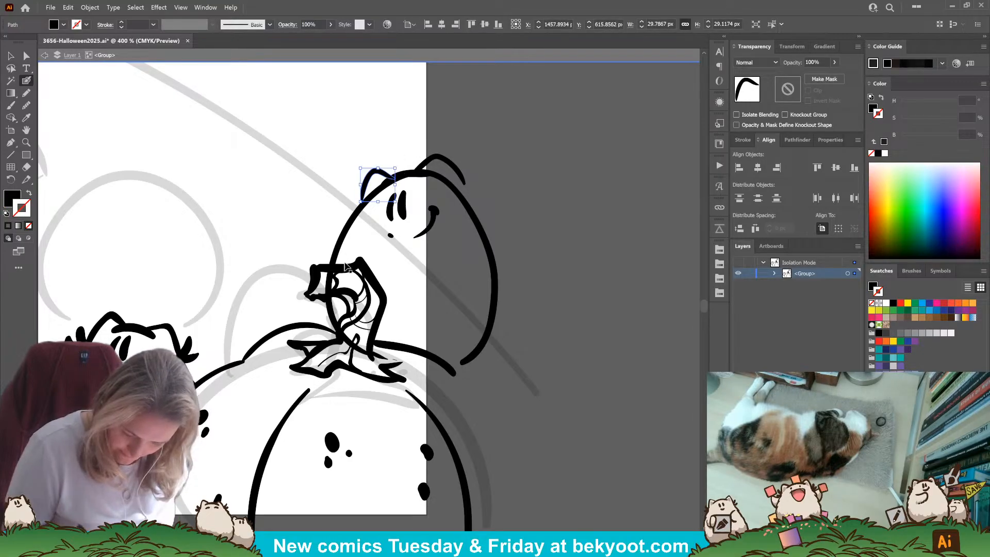
Set the egg-shaped guide's opacity to 30% and deselect it.
left_click(351, 225, "ctrl")
left_click_drag(823, 62, 803, 63)
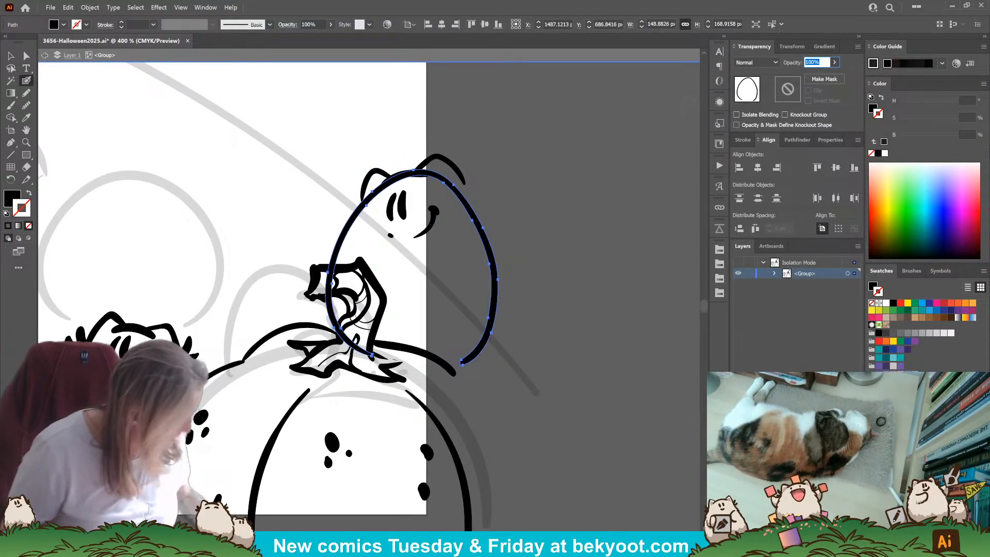
type("30")
key("Return")
key("ctrl+shift+a")
scroll(568, 201, "left", 1)
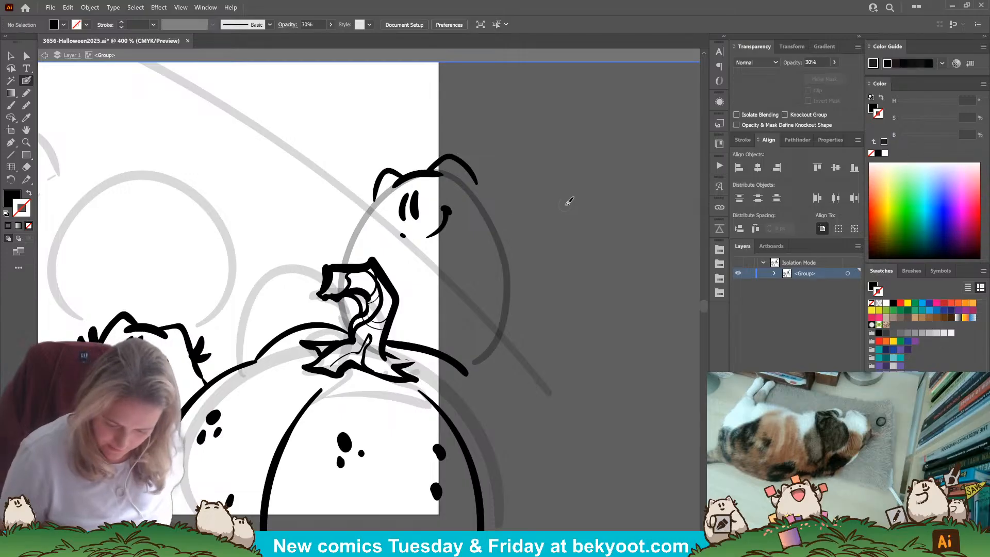
Ink full-opacity tufts beside both ears of the large character and its left side line down to the stem.
left_click(375, 188, "ctrl")
key("ctrl+shift+a")
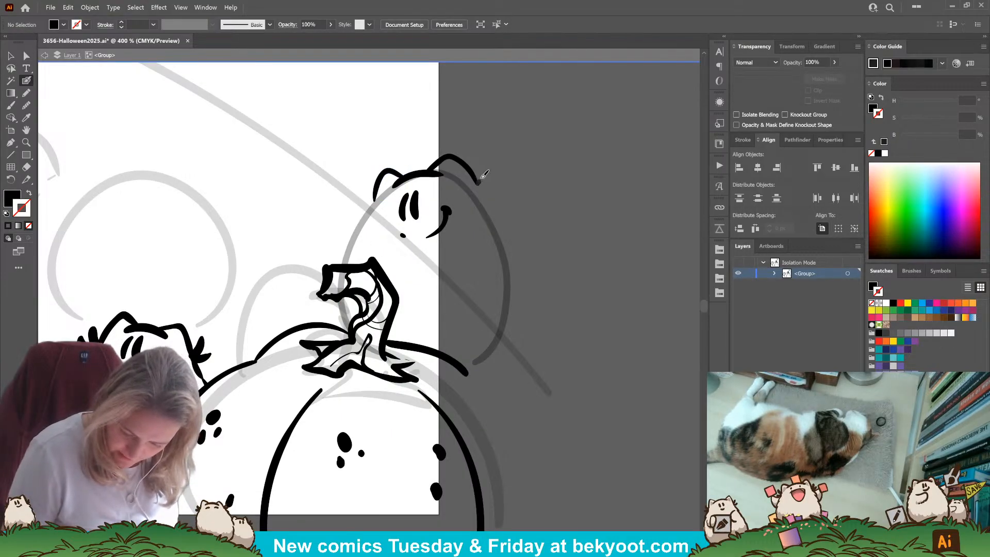
left_click_drag(480, 178, 483, 165)
left_click_drag(478, 188, 497, 175)
mouse_move(374, 204)
left_mouse_down()
mouse_move(364, 185)
mouse_move(358, 266)
left_mouse_up()
key("ctrl+z")
key("ctrl+z")
key("ctrl+z")
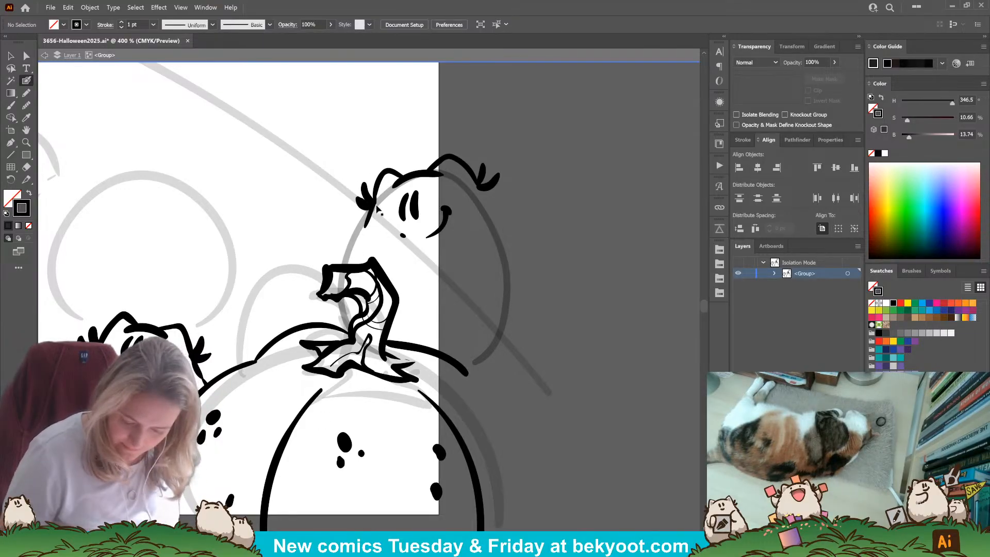
key("ctrl+z")
left_click_drag(375, 200, 370, 262)
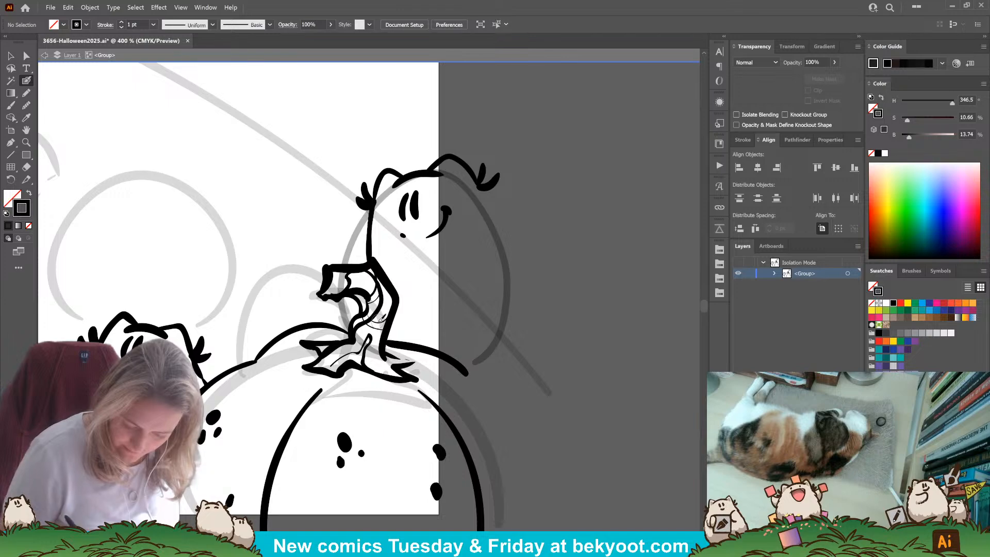
Ink the large character's bulging back down to the pumpkin and its two arms reaching around the stem.
mouse_move(479, 187)
left_mouse_down()
mouse_move(544, 276)
mouse_move(547, 321)
left_mouse_up()
key("ctrl+z")
mouse_move(505, 216)
left_mouse_down()
mouse_move(517, 236)
mouse_move(521, 350)
mouse_move(475, 379)
left_mouse_up()
mouse_move(437, 255)
left_mouse_down()
mouse_move(390, 260)
mouse_move(398, 302)
mouse_move(428, 322)
left_mouse_up()
left_click_drag(371, 238, 332, 261)
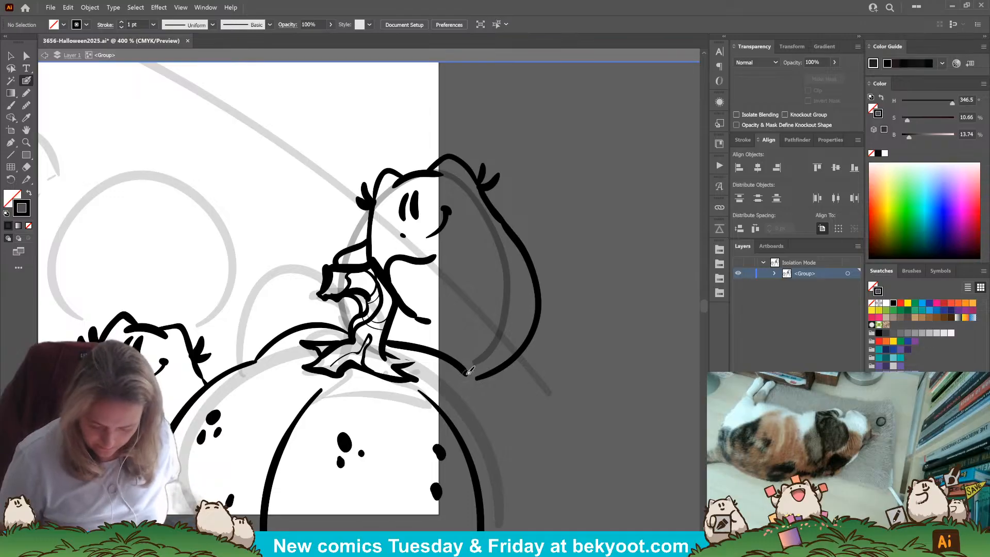
Ink the pumpkin's outer right curve and thicken the lower back of the large character where it meets the pumpkin.
mouse_move(465, 370)
left_mouse_down()
mouse_move(527, 422)
mouse_move(557, 515)
left_mouse_up()
mouse_move(539, 316)
left_mouse_down()
mouse_move(526, 361)
mouse_move(482, 384)
left_mouse_up()
key("ctrl+z")
left_click_drag(536, 332, 490, 385)
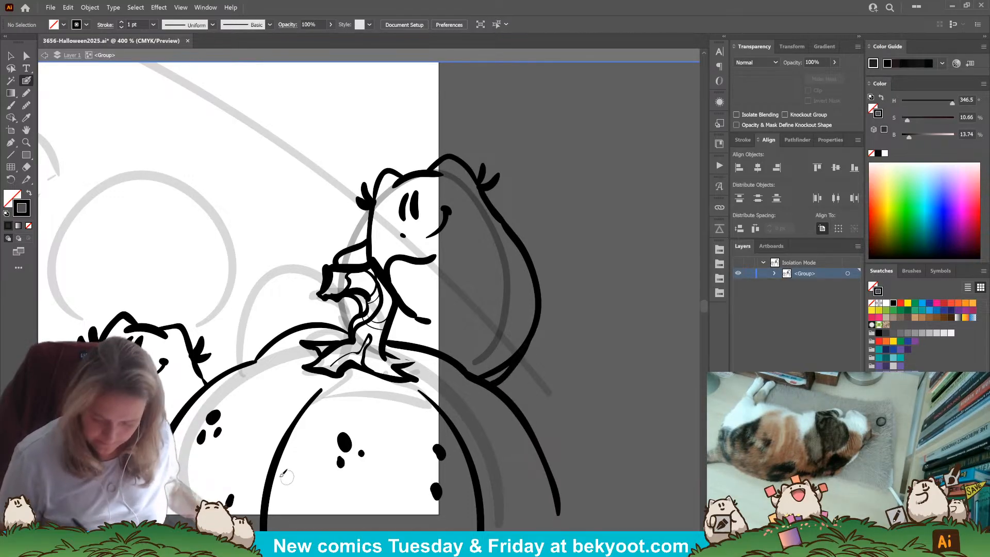
Select the faded egg-shaped guide behind the large character and delete it.
left_click_drag(348, 420, 333, 464)
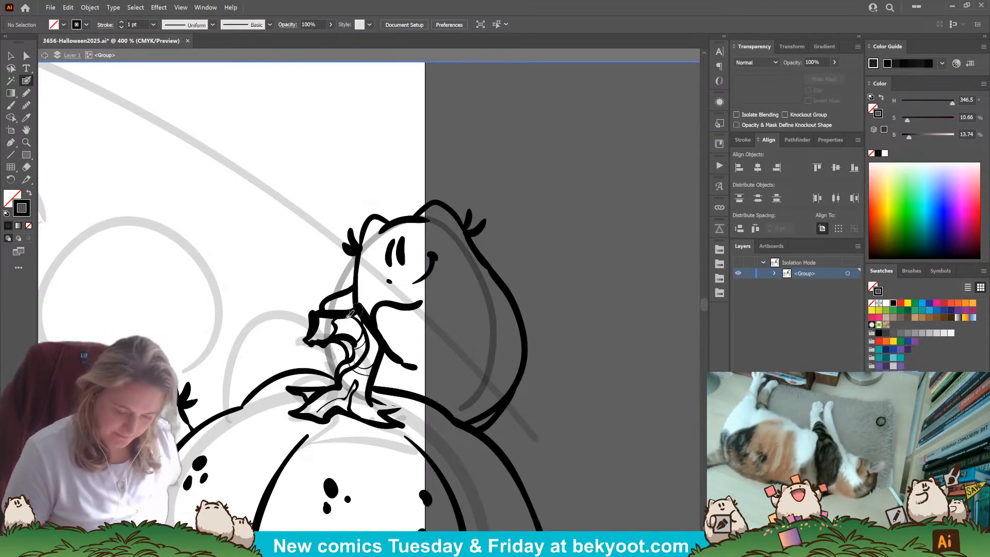
mouse_move(368, 399)
left_mouse_down()
mouse_move(487, 309)
mouse_move(460, 408)
left_mouse_up()
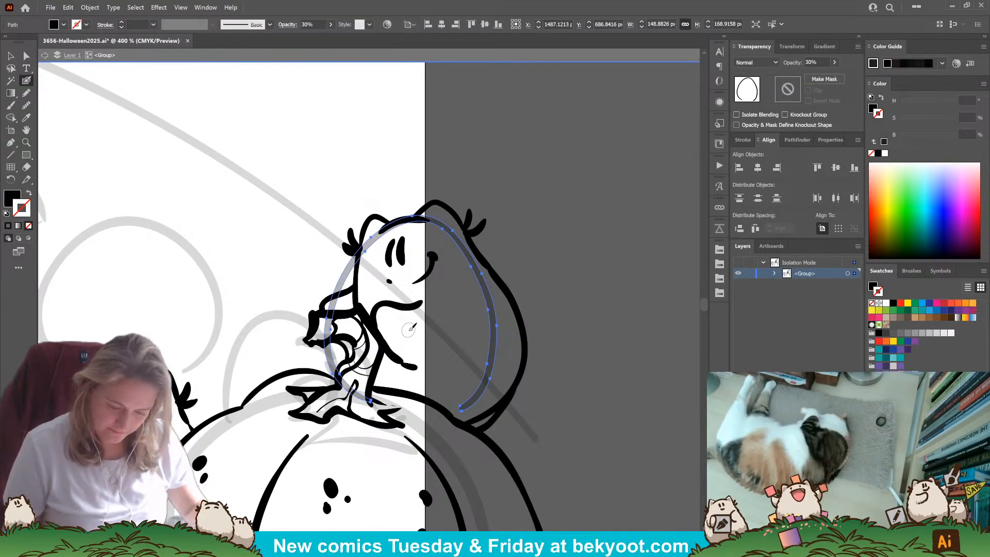
key("ctrl+z")
Select the inner curve stroke of the pumpkin's stem and trim away its excess left end.
left_click(336, 323, "ctrl")
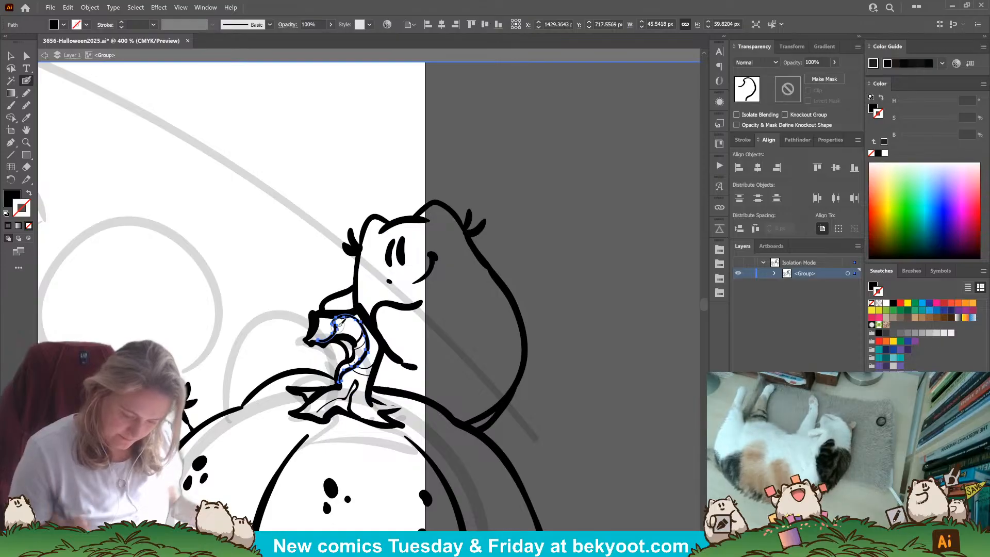
left_click_drag(340, 325, 317, 341)
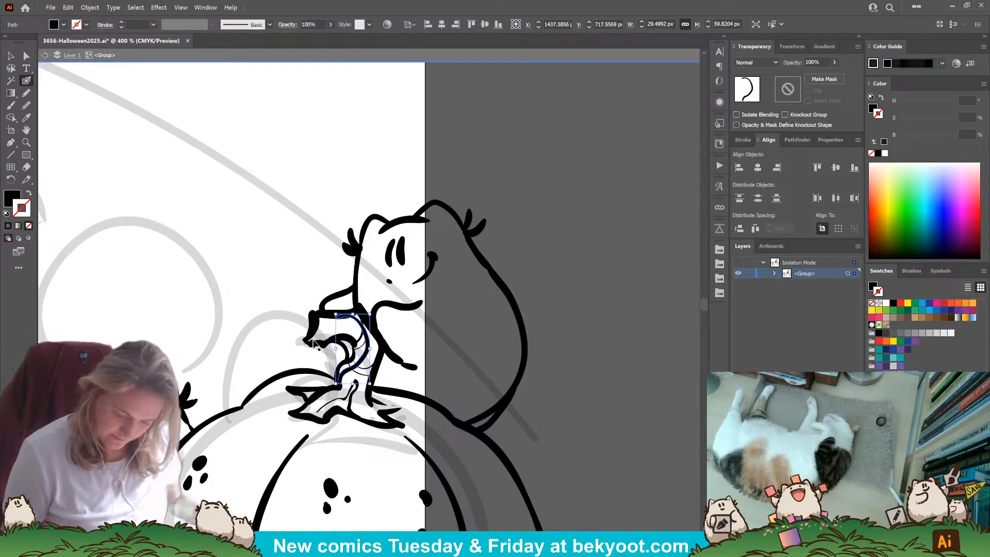
left_click(593, 281, "ctrl")
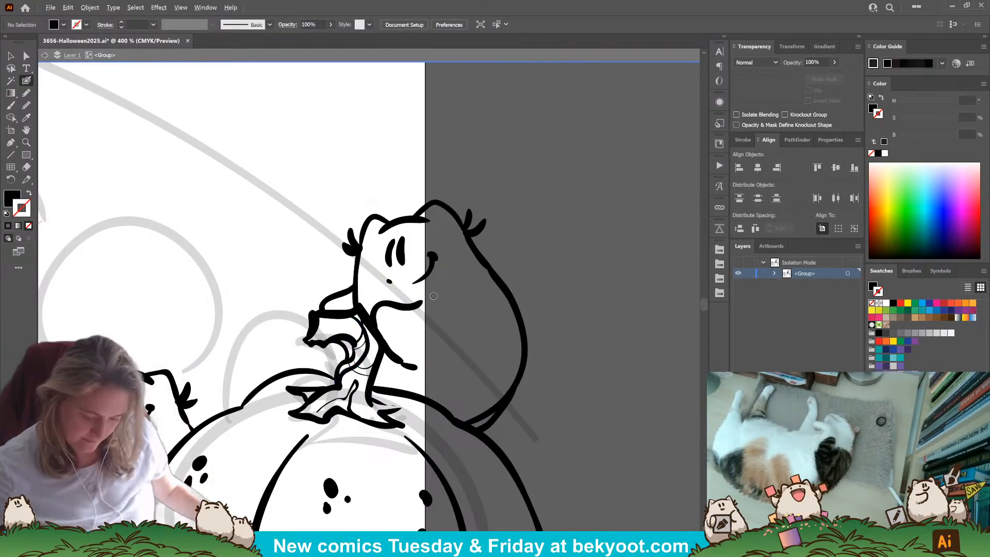
Set the fill opacity to 30% and shade the insides of the large character's ears.
key("ctrl+1")
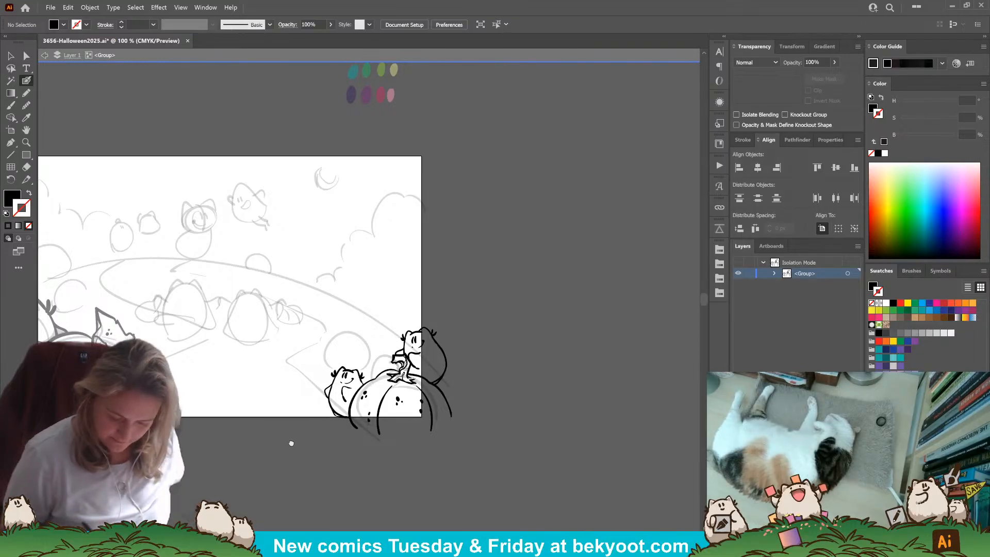
left_click_drag(290, 441, 421, 405)
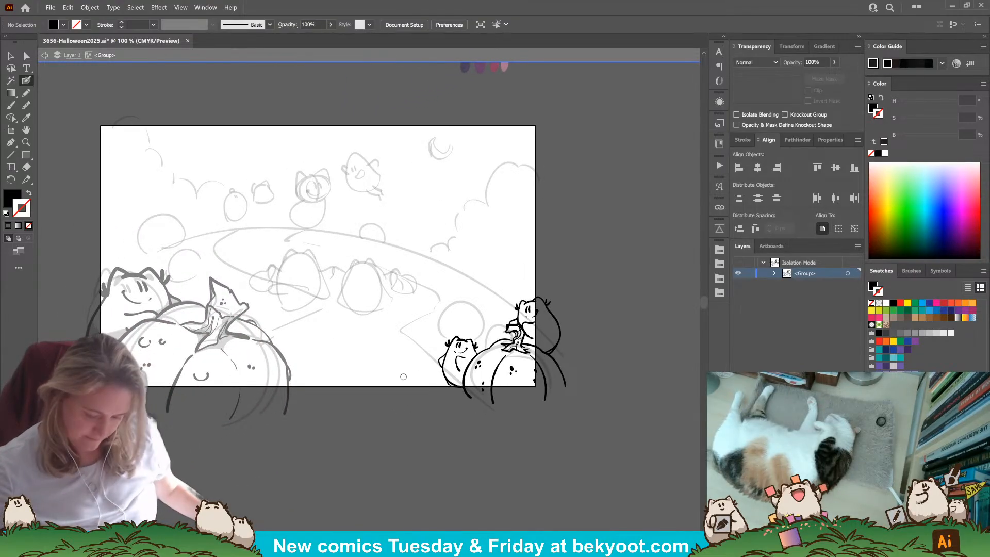
scroll(433, 390, "up", 3)
left_click_drag(575, 320, 423, 308)
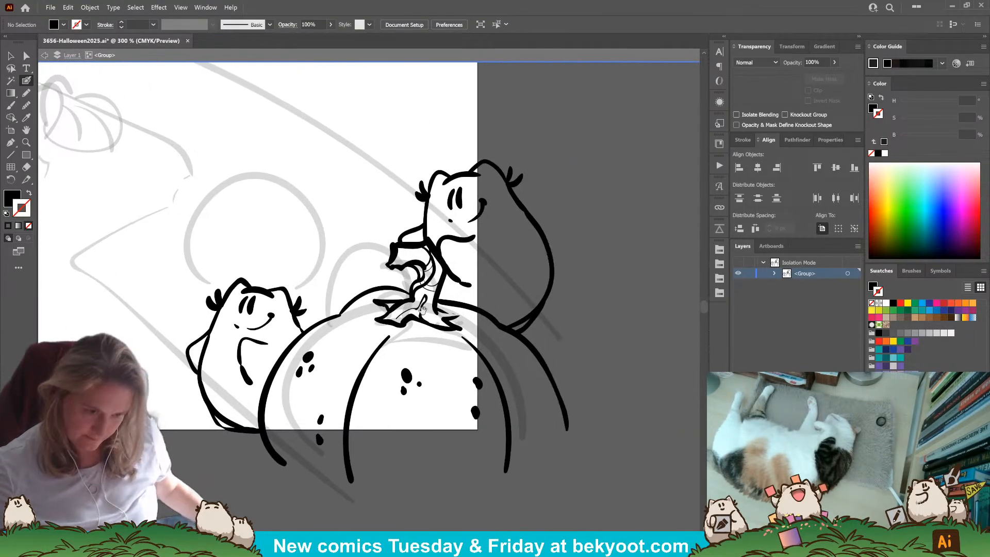
key("n")
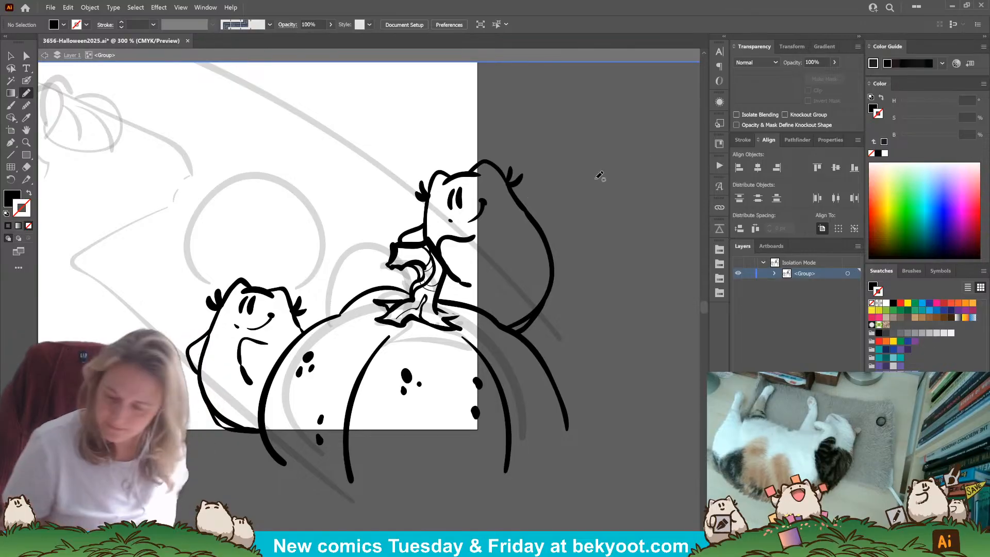
left_click(816, 62)
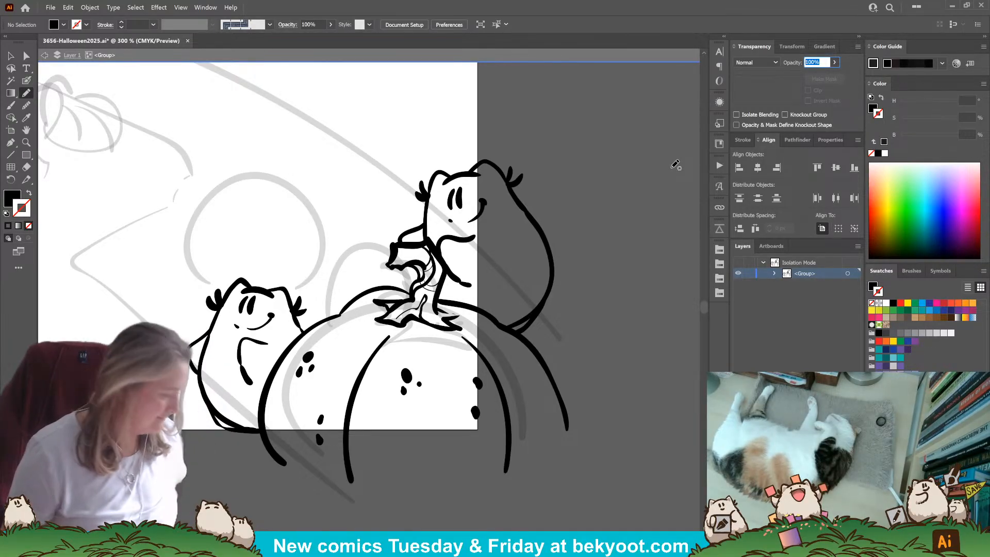
type("30")
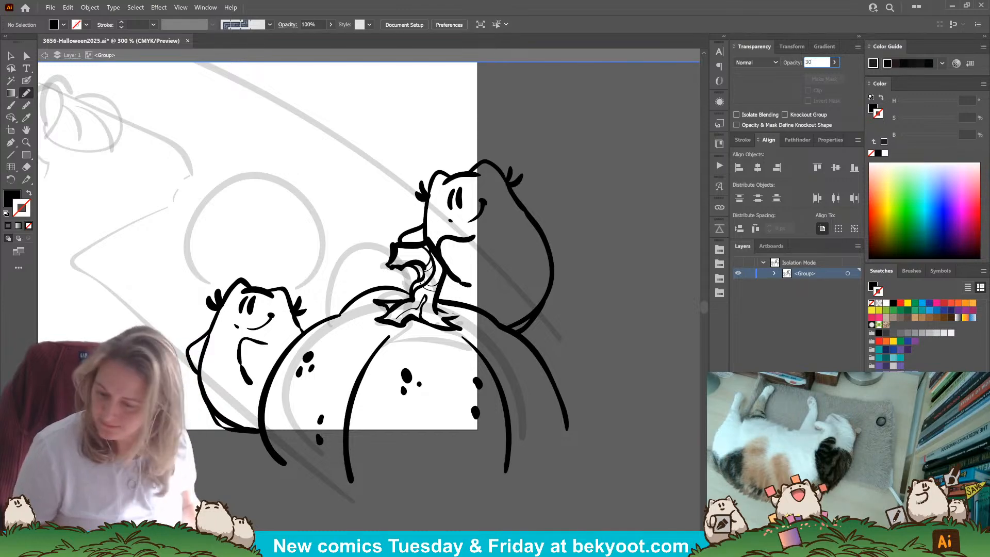
key("Return")
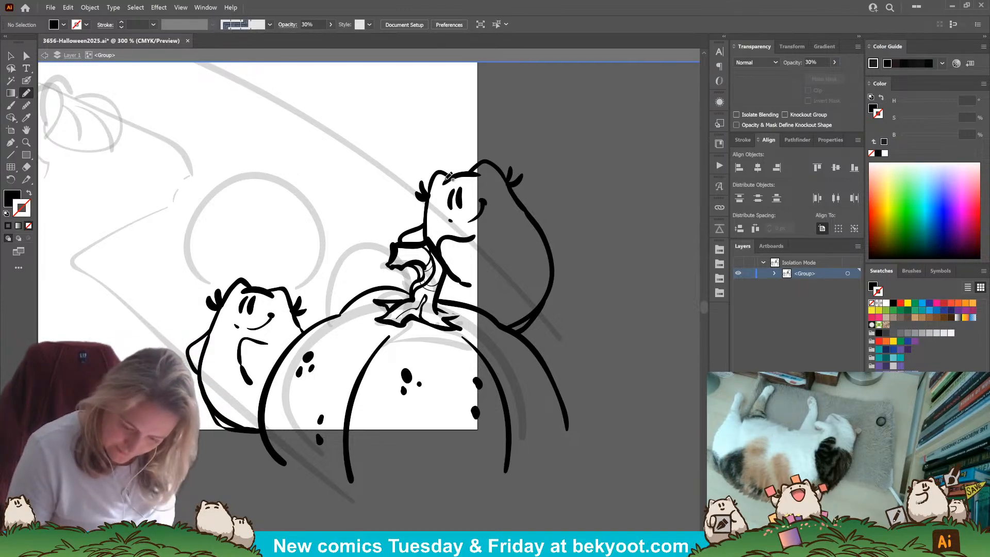
left_click_drag(438, 187, 489, 173)
left_click(595, 255, "ctrl")
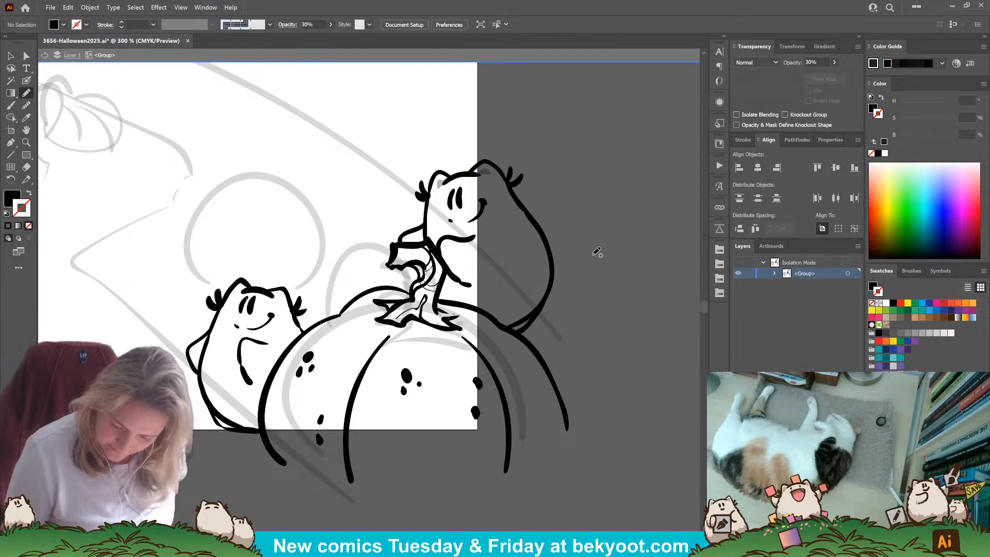
Shade the large character's lower back, its outstretched arm and the strip beneath its chin with 30% black.
mouse_move(451, 272)
left_mouse_down()
mouse_move(475, 284)
mouse_move(532, 269)
mouse_move(545, 242)
mouse_move(551, 278)
mouse_move(528, 323)
mouse_move(505, 328)
mouse_move(441, 288)
mouse_move(452, 262)
left_mouse_up()
left_click(586, 251, "ctrl")
mouse_move(400, 237)
left_mouse_down()
mouse_move(425, 242)
mouse_move(425, 227)
mouse_move(409, 231)
mouse_move(426, 229)
mouse_move(441, 240)
mouse_move(436, 251)
mouse_move(427, 231)
left_mouse_up()
left_click(612, 261, "ctrl")
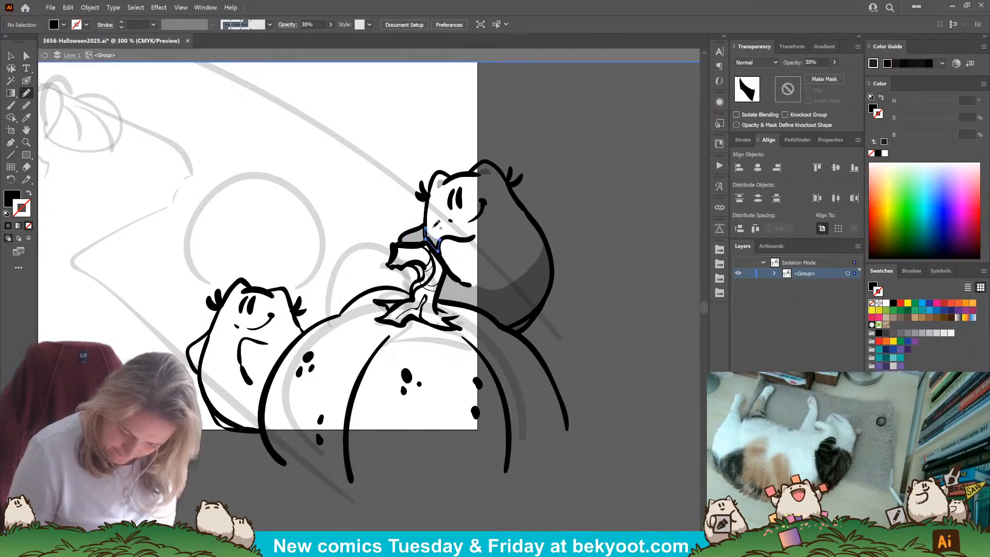
left_click(587, 219, "ctrl")
Shade the left root and the inside of the curled top of the pumpkin's stem with 30% black.
left_click_drag(408, 444, 396, 413)
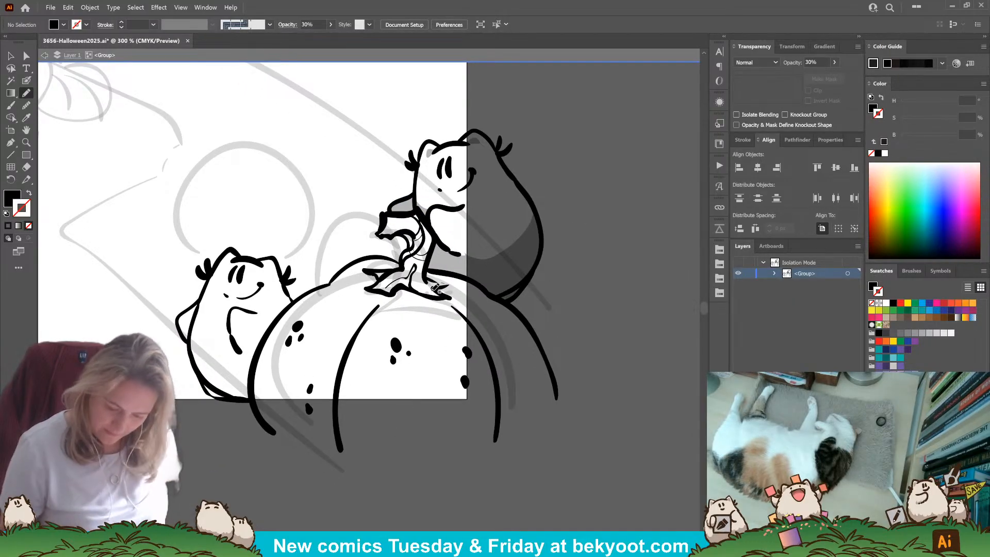
mouse_move(428, 257)
left_mouse_down()
mouse_move(427, 276)
mouse_move(482, 287)
mouse_move(435, 265)
mouse_move(427, 250)
mouse_move(424, 257)
left_mouse_up()
key("ctrl+z")
left_click(601, 264, "ctrl")
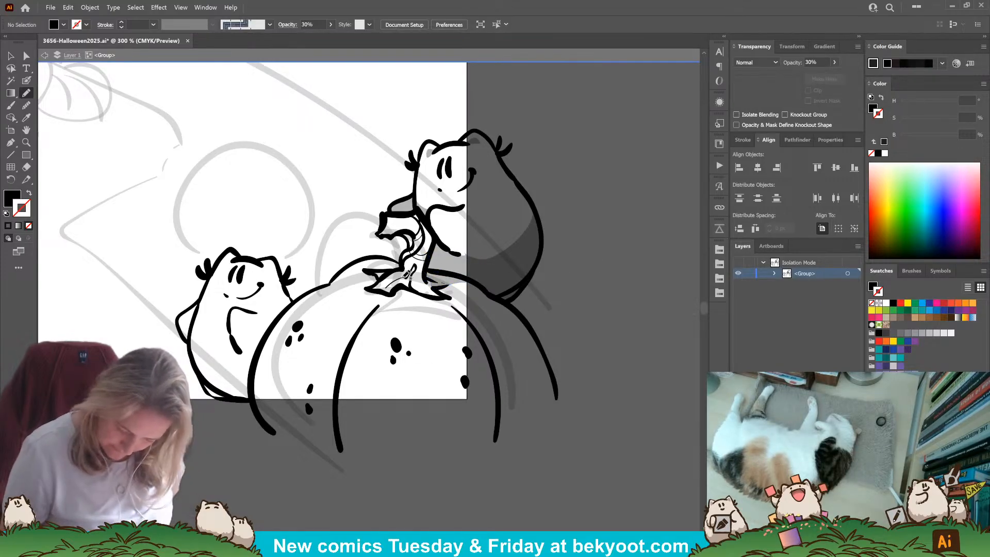
mouse_move(393, 288)
left_mouse_down()
mouse_move(415, 265)
mouse_move(372, 273)
mouse_move(378, 279)
left_mouse_up()
left_click(405, 441, "ctrl")
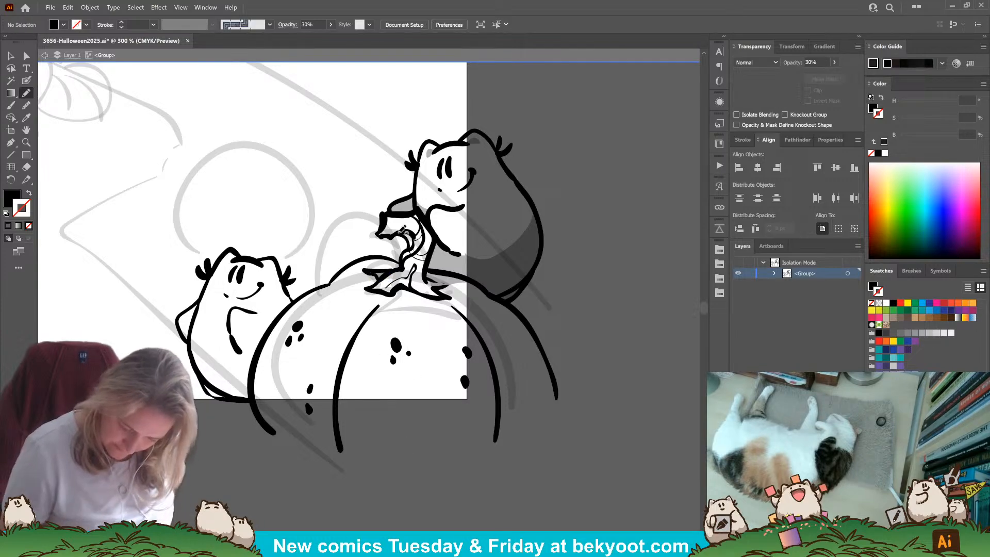
mouse_move(390, 235)
left_mouse_down()
mouse_move(421, 226)
mouse_move(425, 241)
mouse_move(404, 261)
mouse_move(386, 228)
left_mouse_up()
left_click(405, 440, "ctrl")
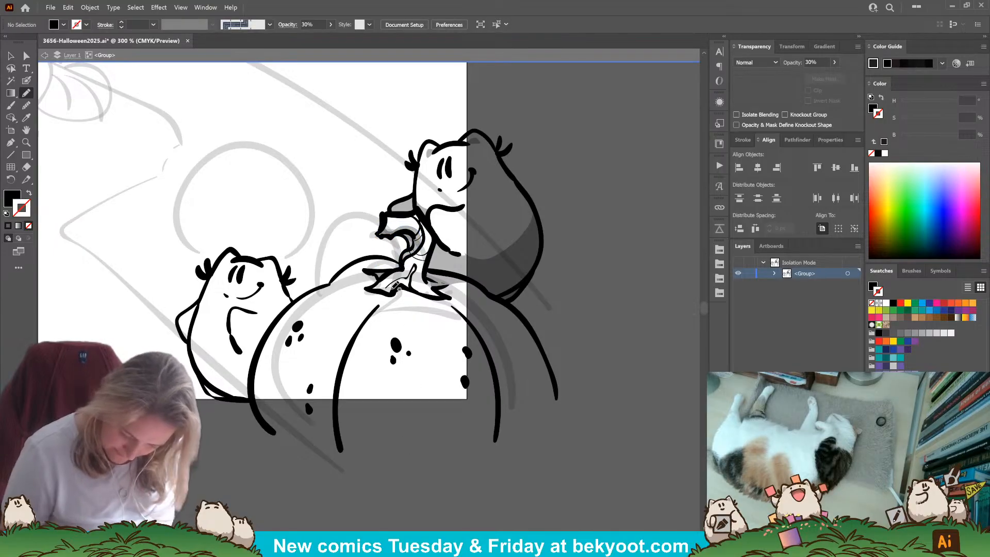
Undo the last stem shading, shade the stem's trunk again and add a shadow on the pumpkin beneath its roots.
key("ctrl+z")
left_click_drag(394, 282, 426, 255)
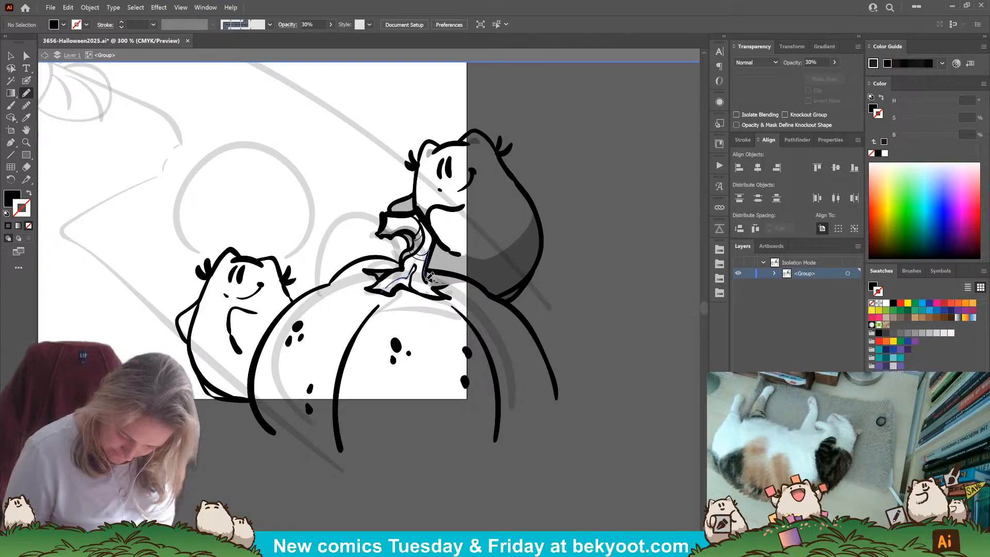
mouse_move(444, 292)
left_mouse_down()
mouse_move(389, 294)
mouse_move(462, 316)
mouse_move(449, 285)
mouse_move(437, 288)
mouse_move(441, 299)
mouse_move(401, 286)
mouse_move(377, 307)
left_mouse_up()
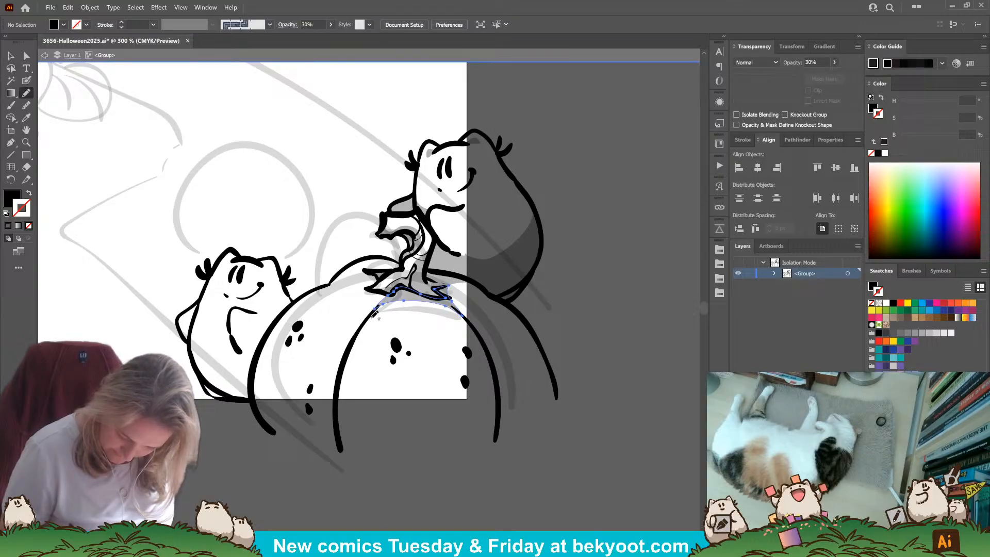
left_click(389, 459, "ctrl")
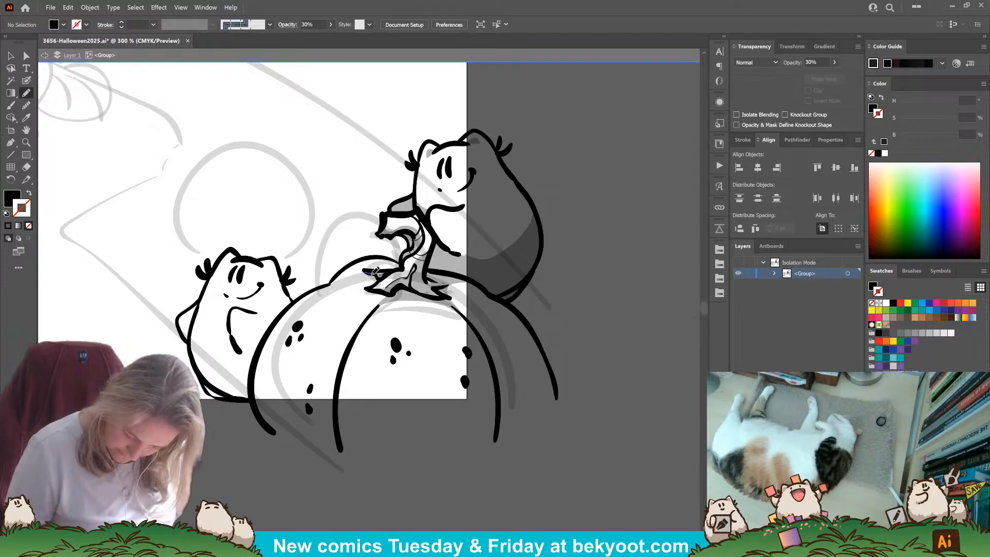
mouse_move(349, 281)
left_mouse_down()
mouse_move(377, 283)
mouse_move(379, 275)
mouse_move(339, 284)
left_mouse_up()
key("ctrl+z")
left_click(422, 457, "ctrl")
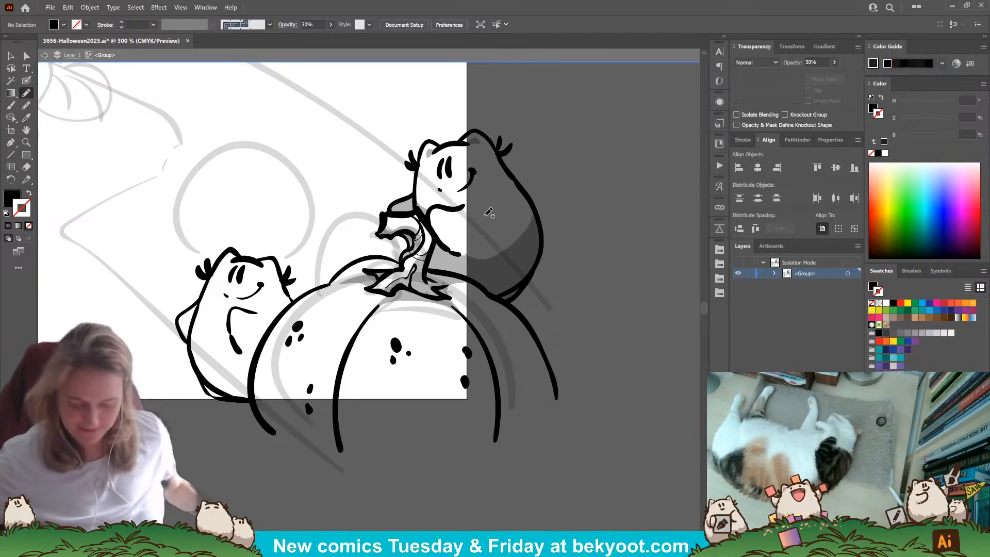
Exit group isolation and select both inked groups of pumpkins and characters, leaving nothing selected at the end.
scroll(273, 339, "down", 2)
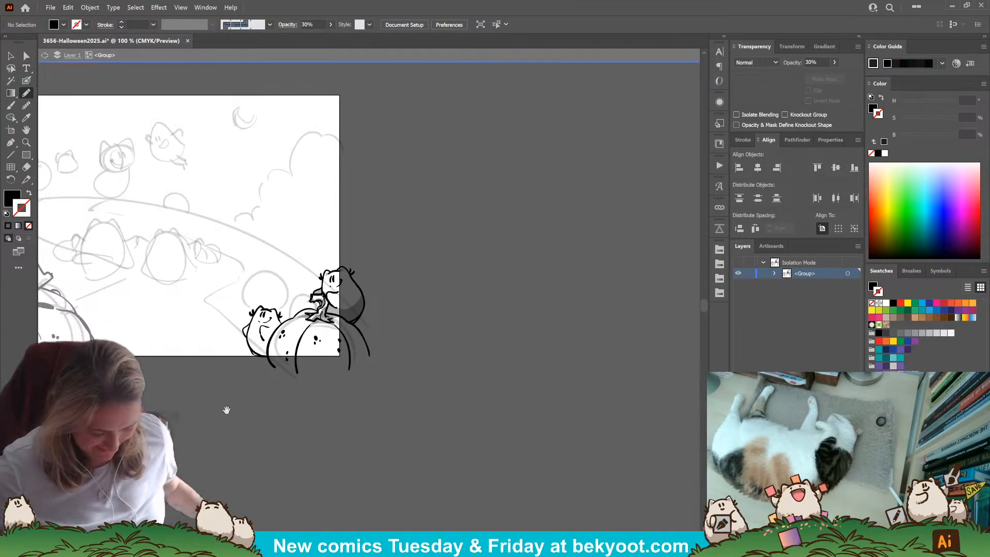
mouse_move(226, 410)
left_mouse_down()
mouse_move(230, 379)
mouse_move(353, 379)
mouse_move(380, 365)
left_mouse_up()
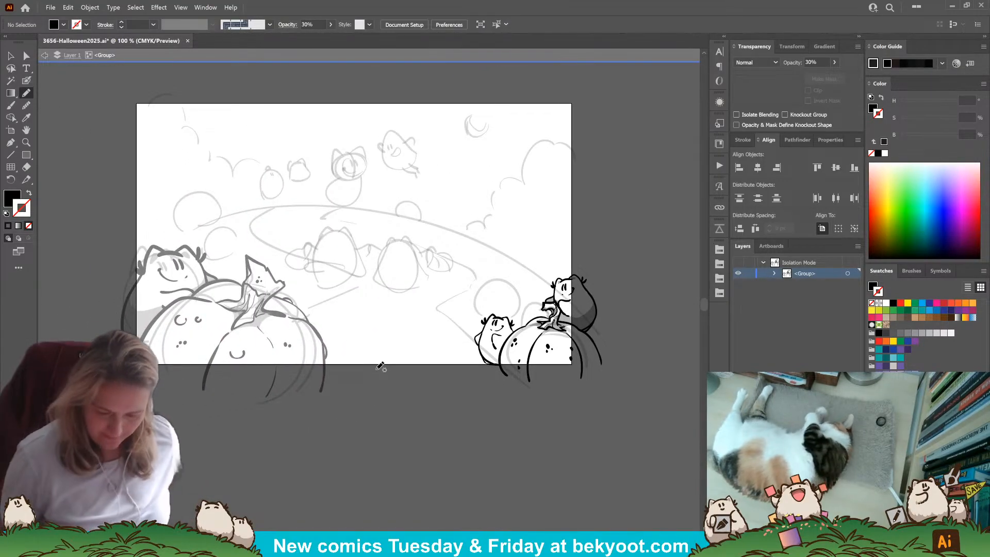
key("v")
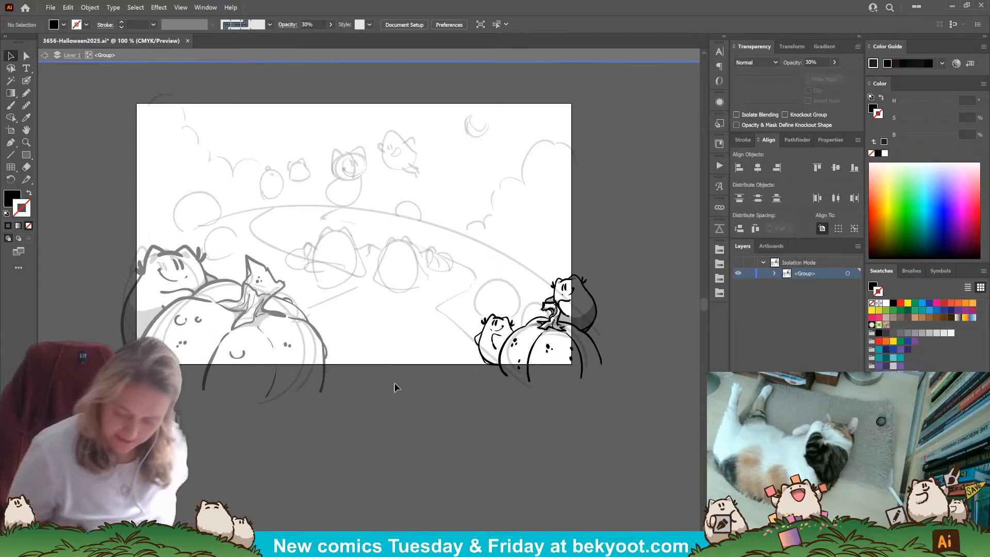
double_click(417, 380)
left_click(502, 363)
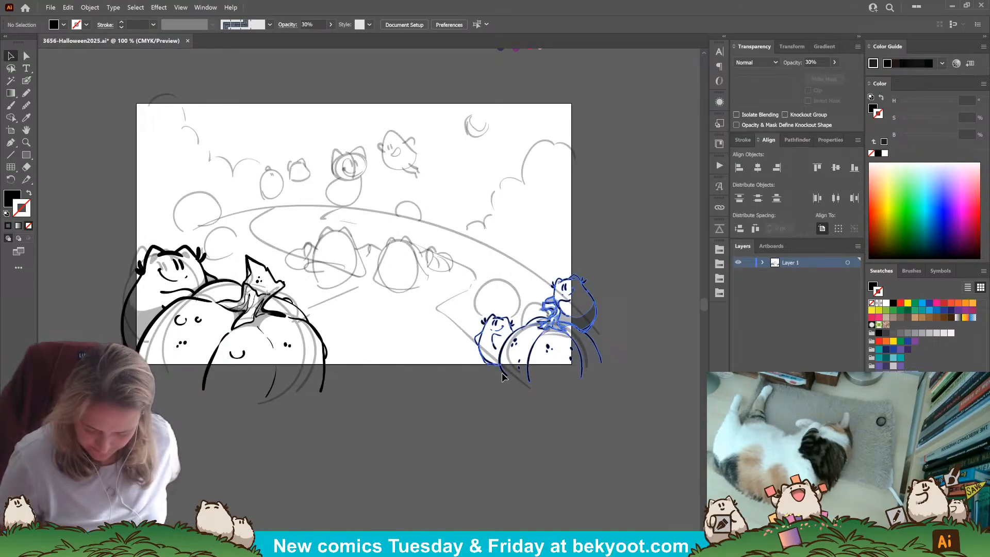
left_click(322, 389, "shift")
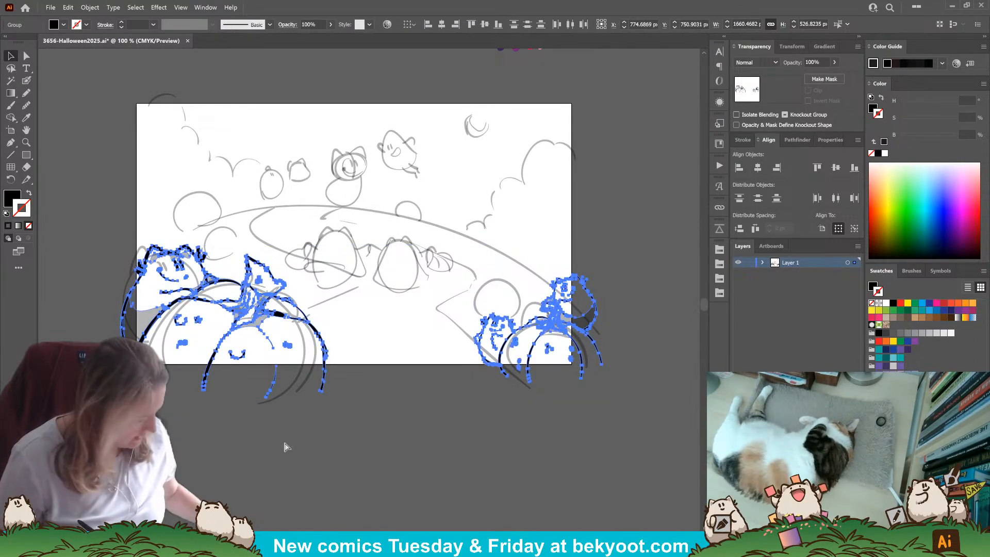
left_click(384, 395)
scroll(384, 396, "up", 5)
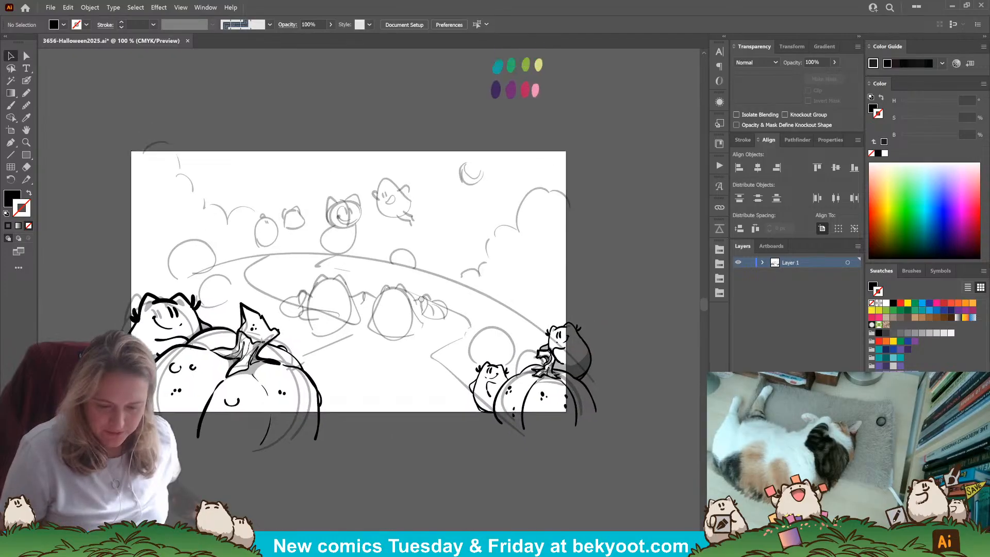
scroll(438, 278, "right", 2)
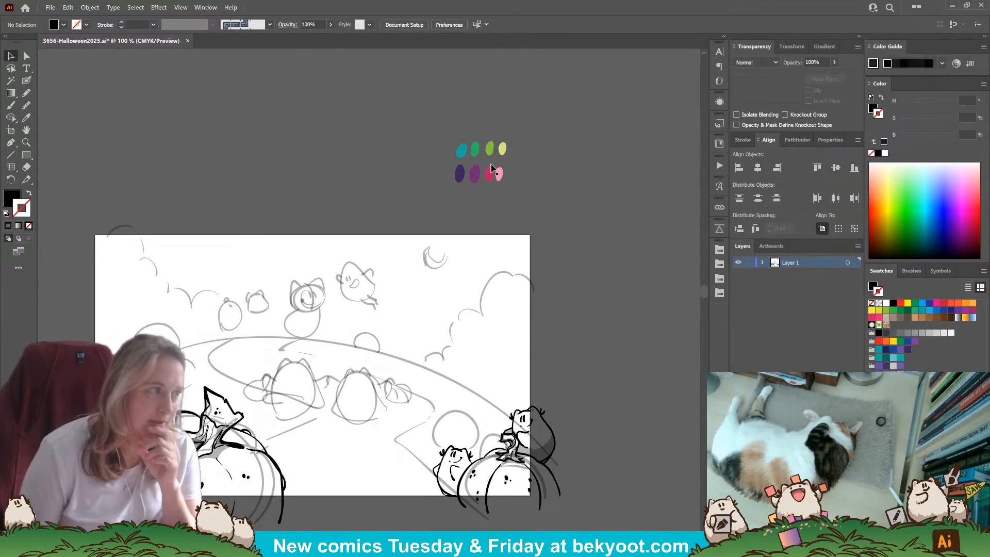
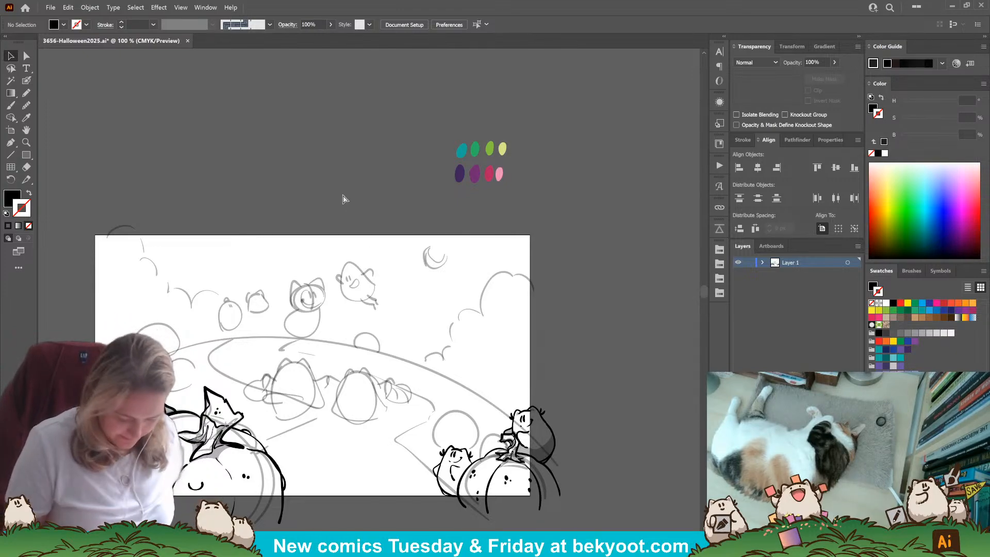
scroll(344, 198, "down", 2)
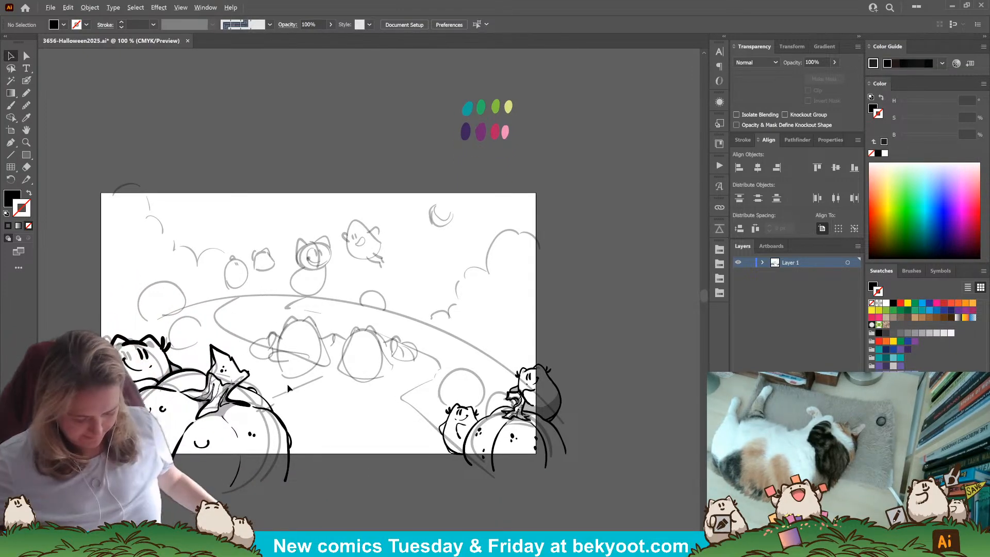
scroll(297, 389, "up", 1)
left_click_drag(353, 410, 431, 395)
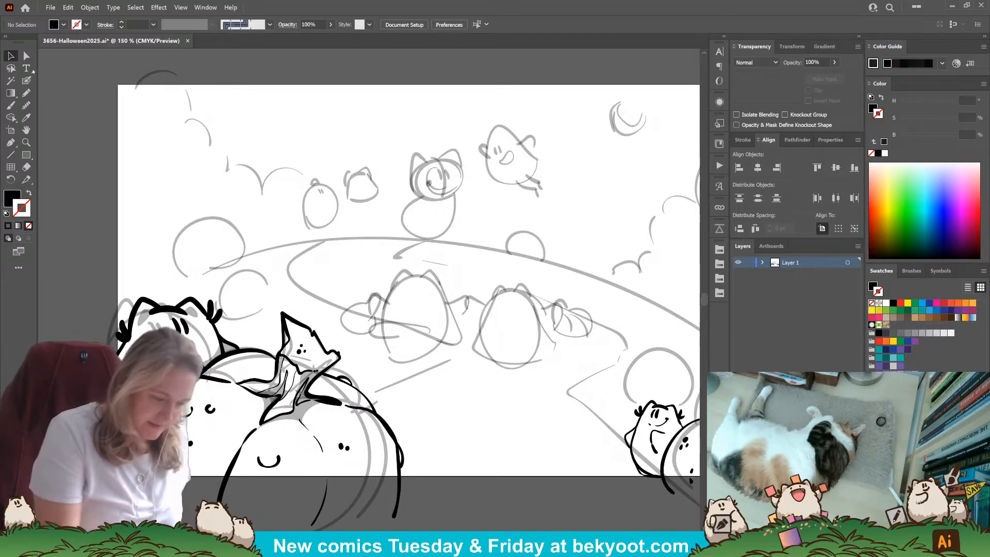
key("n")
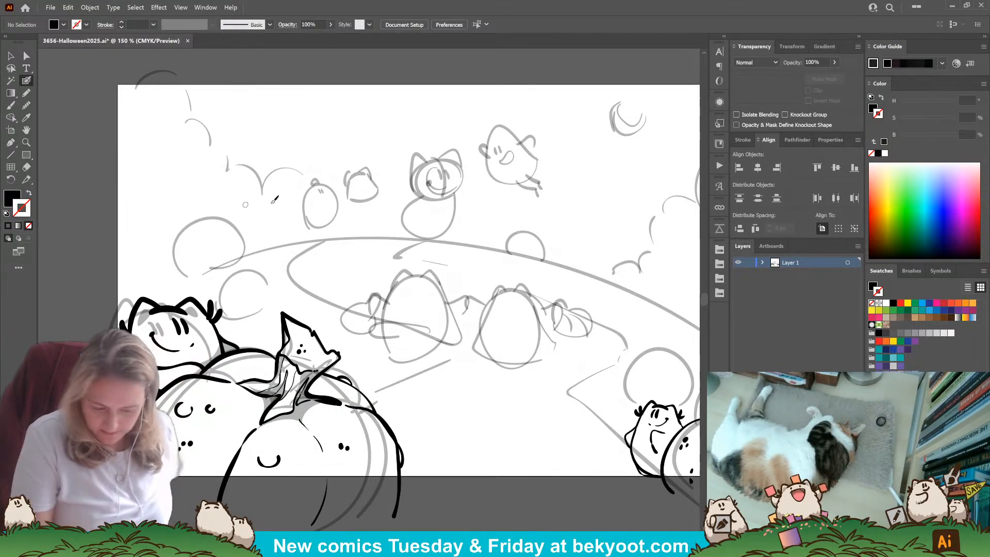
mouse_move(542, 485)
left_mouse_down()
mouse_move(429, 449)
mouse_move(446, 470)
left_mouse_up()
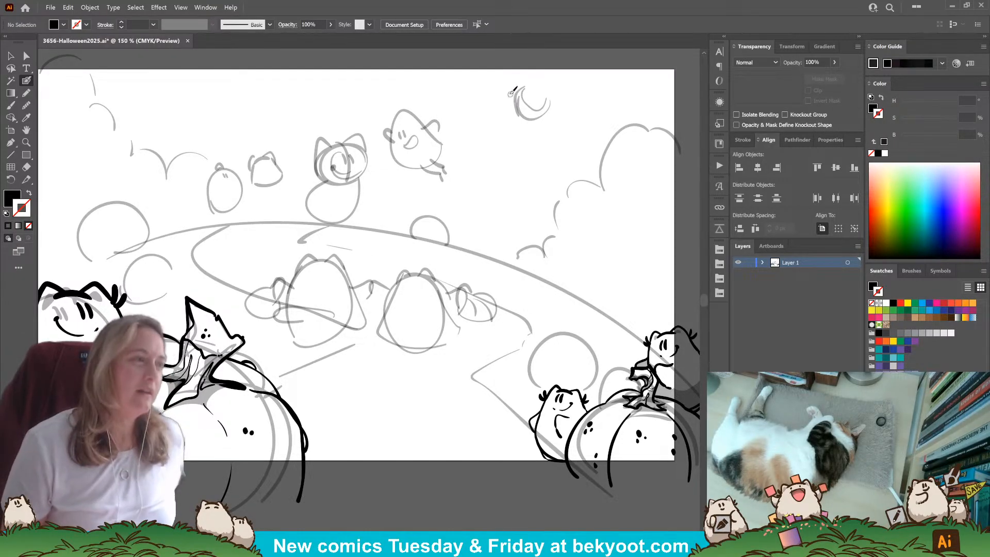
key("ctrl+z")
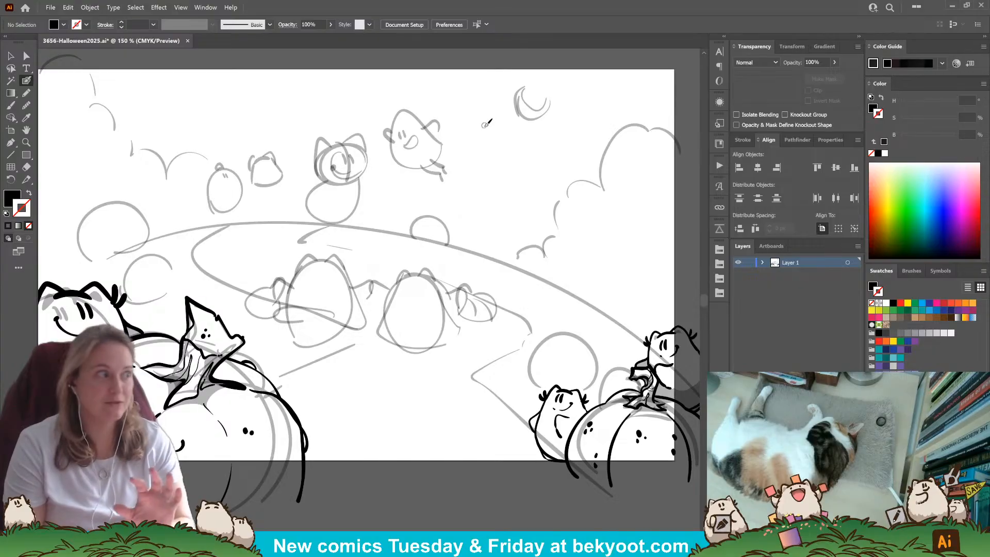
left_click_drag(421, 150, 422, 149)
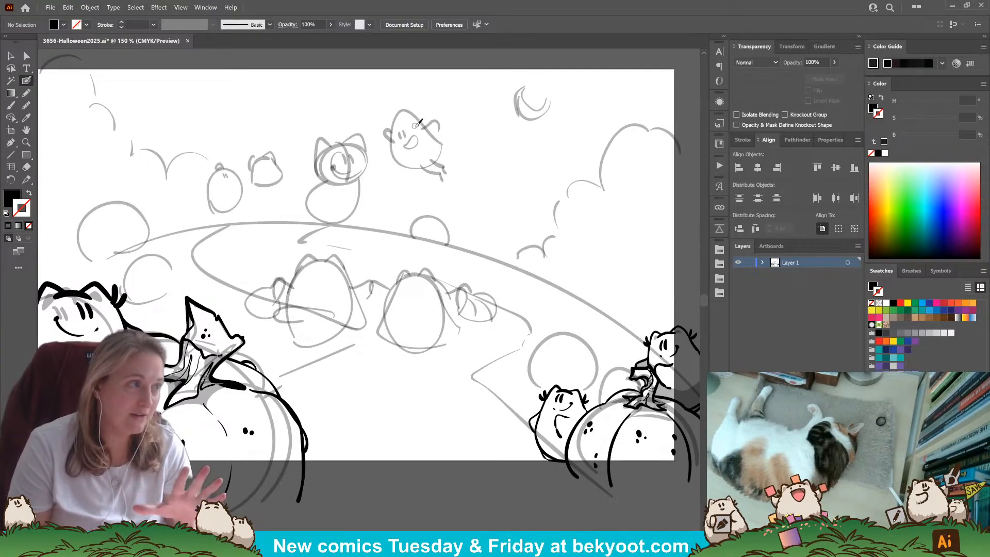
key("ctrl+z")
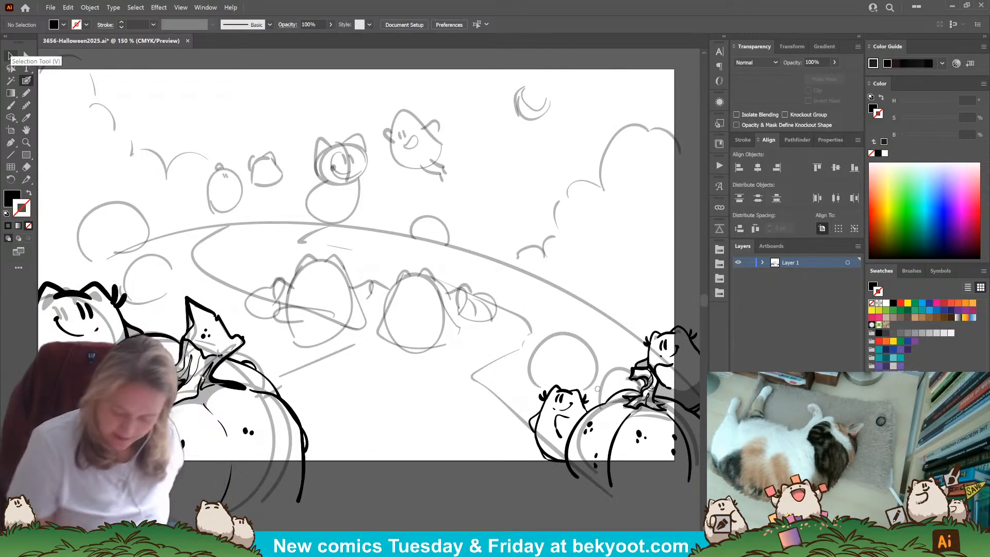
Isolate the inked group and ink grass tufts and a ground outline around the small character and beneath the smaller pumpkin.
key("v")
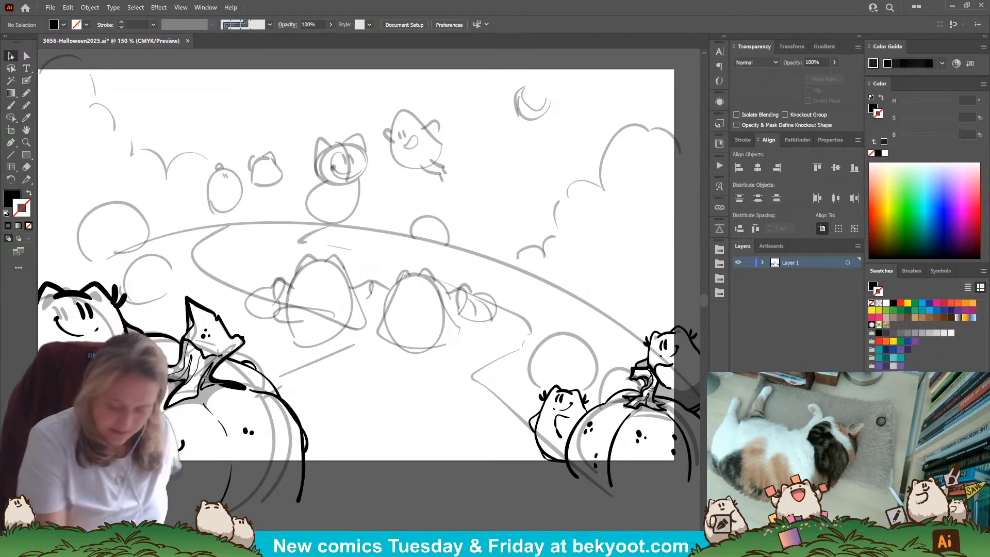
double_click(546, 456)
left_click(27, 81)
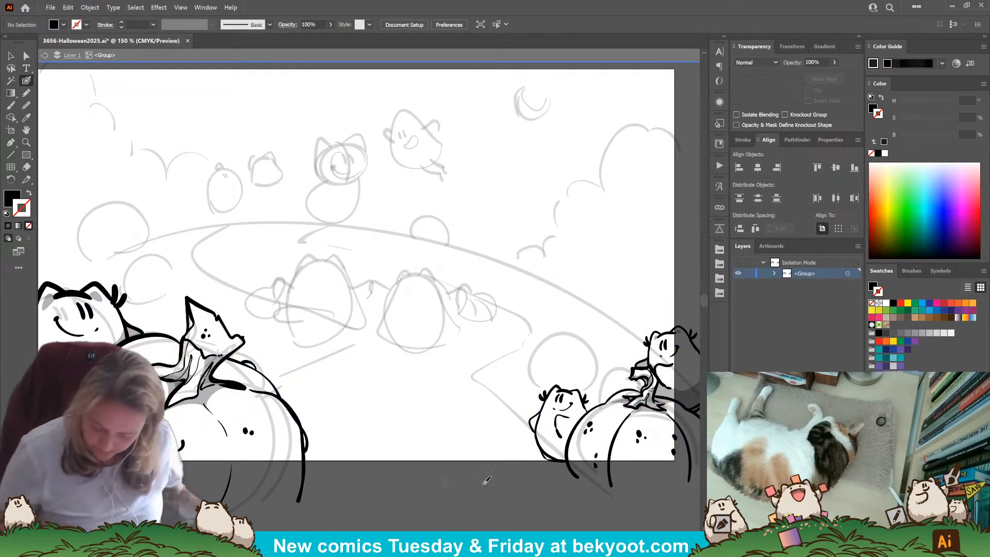
left_click_drag(531, 446, 509, 464)
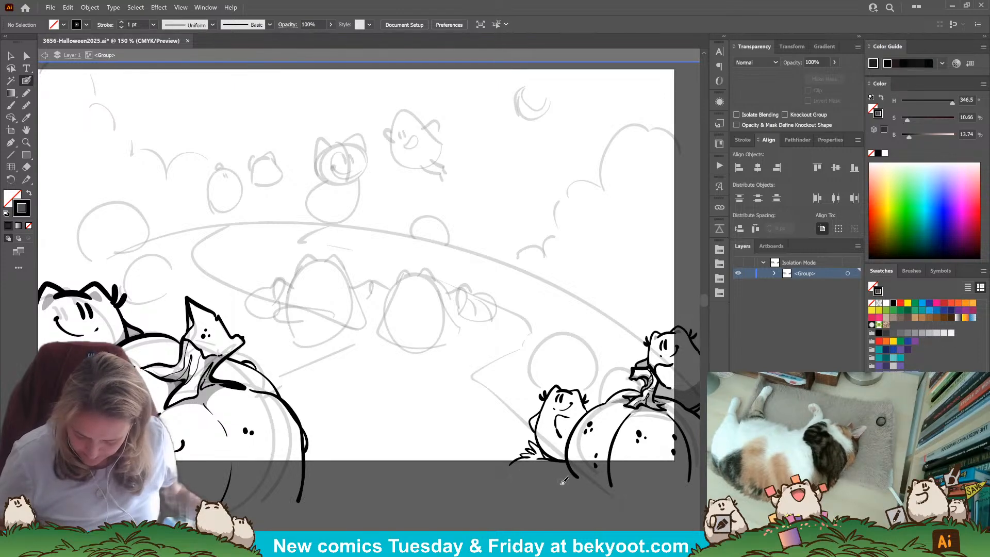
mouse_move(532, 477)
left_mouse_down()
mouse_move(496, 476)
mouse_move(497, 495)
mouse_move(579, 524)
mouse_move(682, 528)
left_mouse_up()
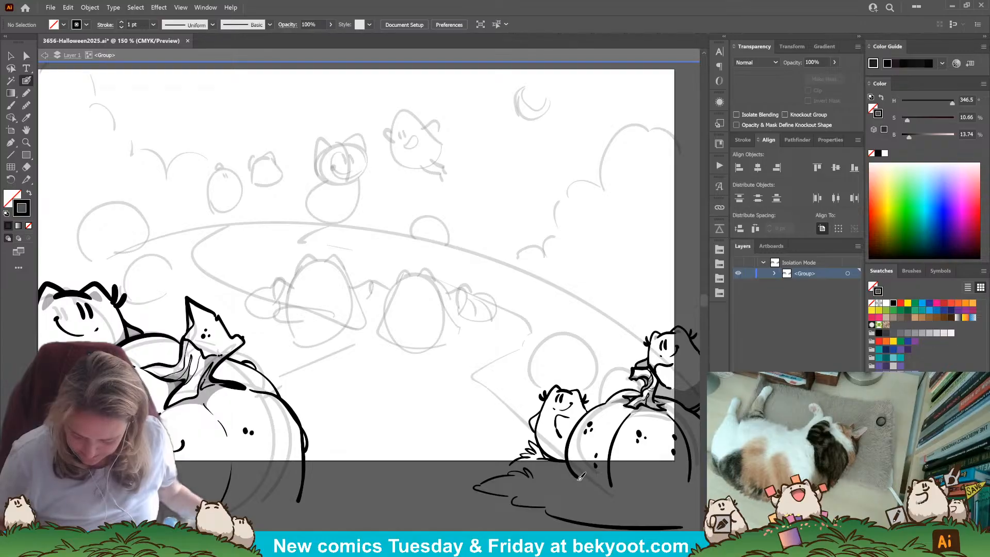
mouse_move(580, 477)
left_mouse_down()
mouse_move(562, 470)
mouse_move(550, 484)
mouse_move(593, 472)
mouse_move(620, 494)
mouse_move(699, 486)
left_mouse_up()
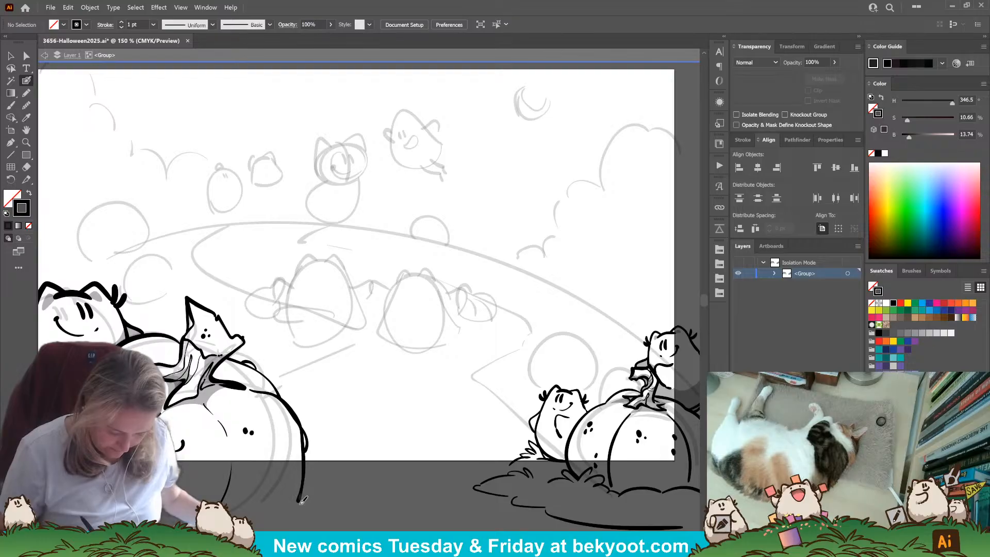
Ink a row of grass tufts along the base of the large pumpkins, undoing the strokes that miss.
left_click_drag(303, 500, 296, 531)
key("ctrl+z")
mouse_move(300, 496)
left_mouse_down()
mouse_move(273, 517)
mouse_move(308, 500)
mouse_move(322, 514)
mouse_move(289, 508)
mouse_move(272, 521)
mouse_move(313, 447)
left_mouse_up()
key("ctrl+z")
key("ctrl+z")
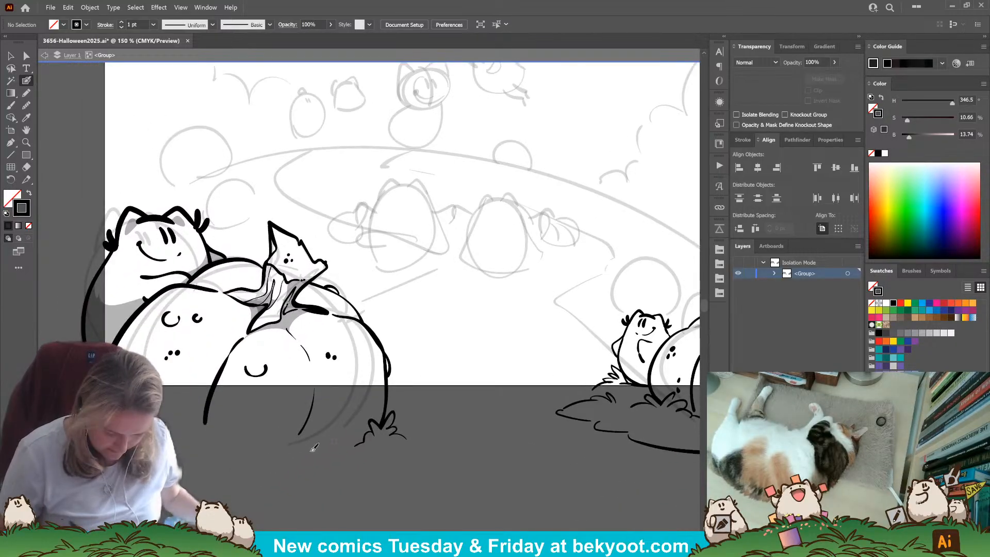
mouse_move(268, 417)
left_mouse_down()
mouse_move(262, 456)
mouse_move(297, 436)
mouse_move(295, 460)
mouse_move(356, 443)
mouse_move(346, 429)
mouse_move(344, 454)
left_mouse_up()
mouse_move(353, 420)
left_mouse_down()
mouse_move(315, 463)
mouse_move(342, 514)
left_mouse_up()
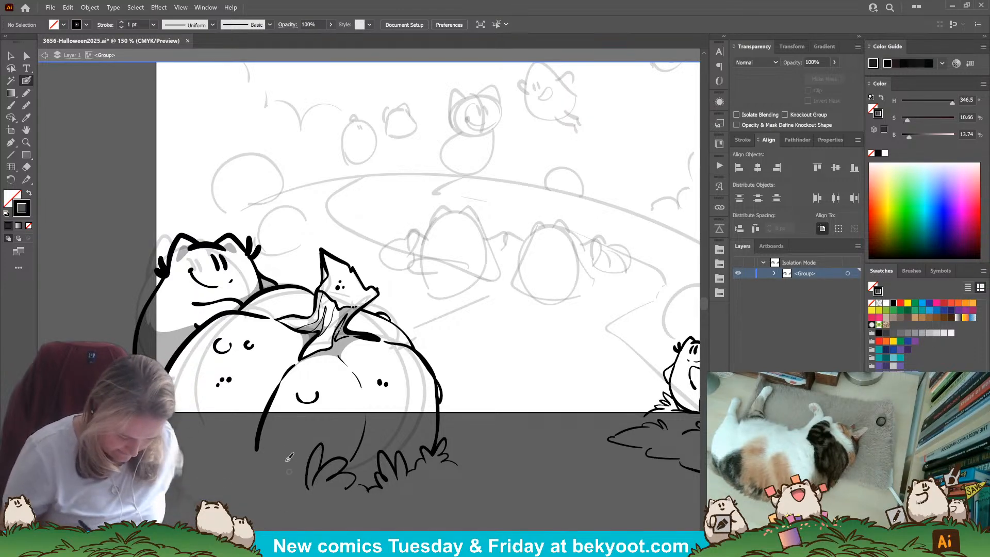
mouse_move(184, 447)
left_mouse_down()
mouse_move(225, 444)
mouse_move(258, 473)
mouse_move(278, 468)
mouse_move(259, 473)
left_mouse_up()
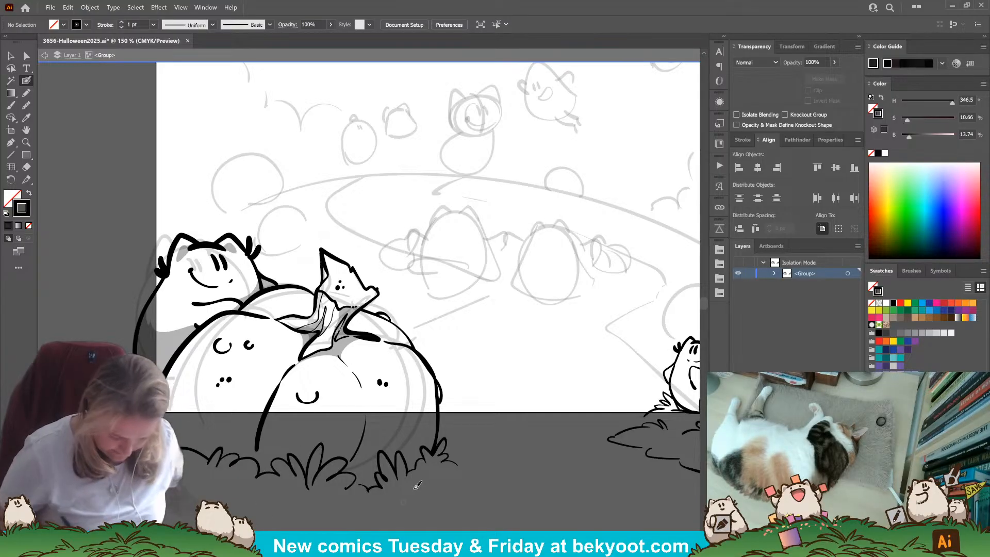
scroll(417, 484, "right", 2)
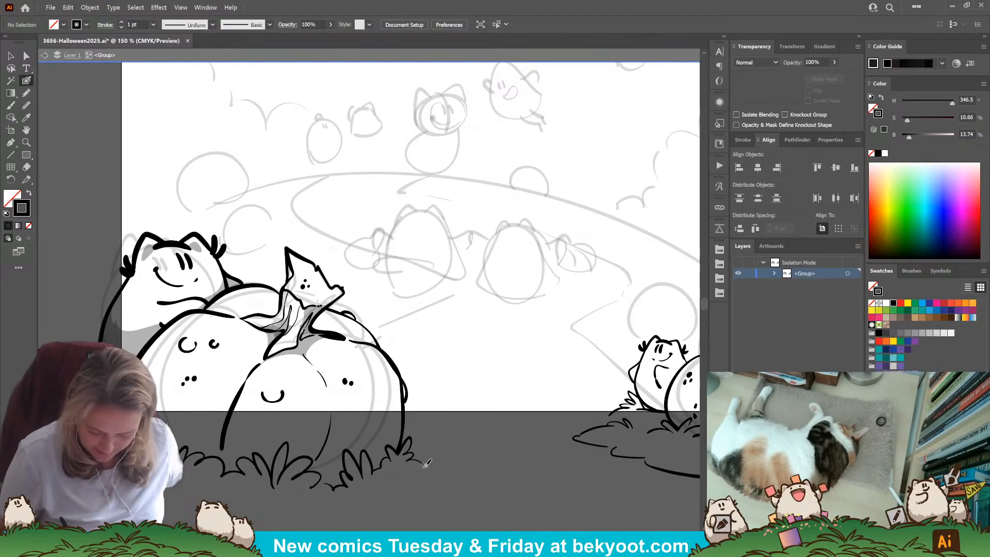
left_click_drag(424, 467, 368, 490)
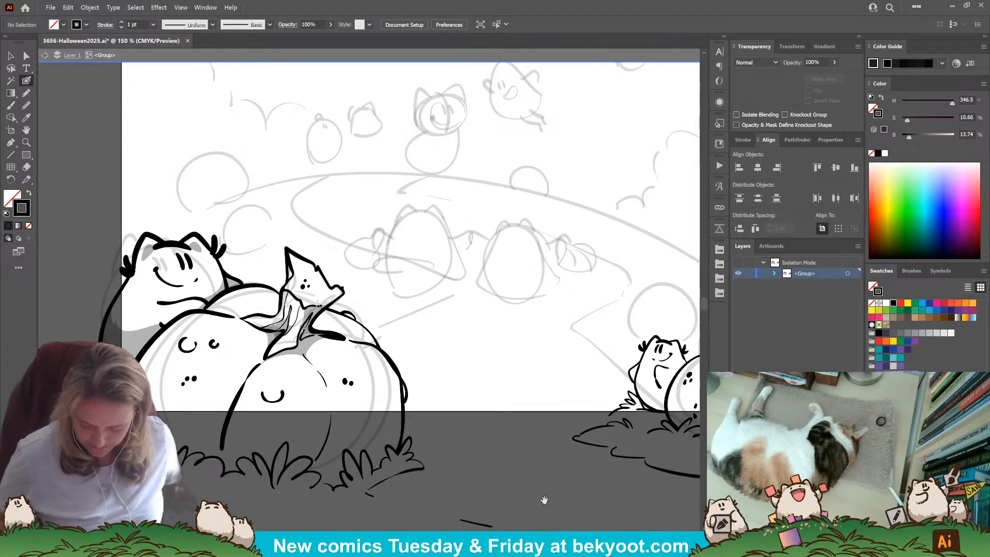
left_click_drag(521, 464, 438, 373)
key("ctrl+z")
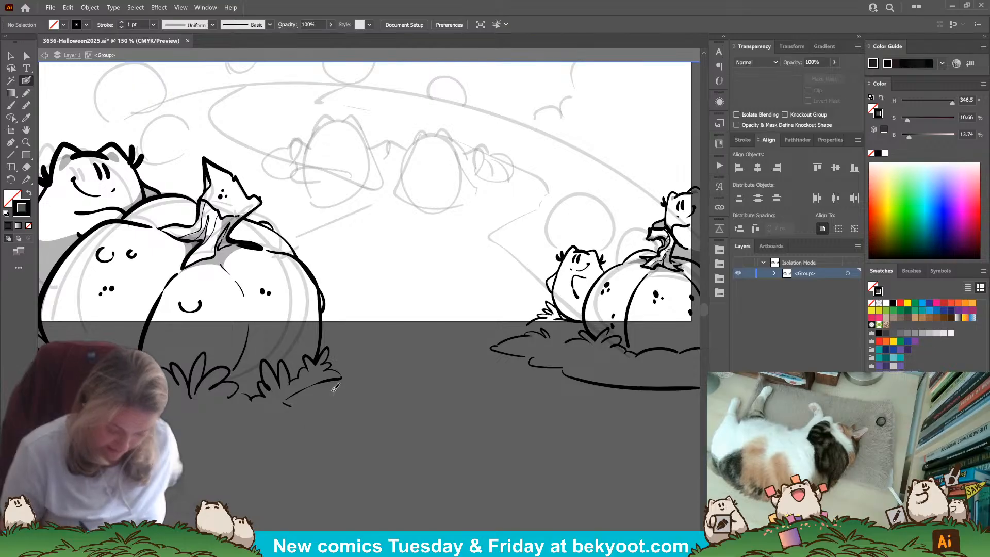
key("ctrl+z")
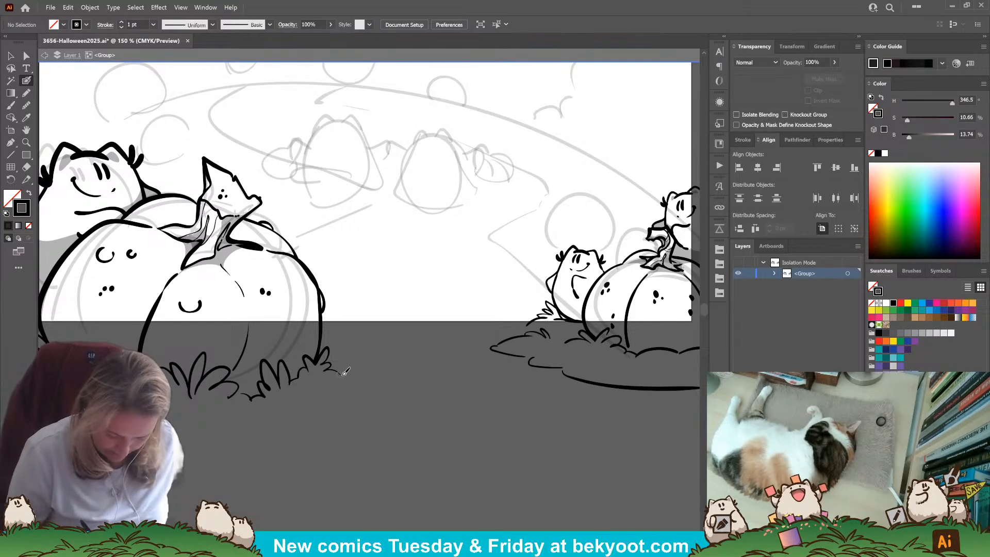
Ink the ground edge extending from the large pumpkin's grass, replacing the long foreground curve with a flatter line that includes small grass tufts.
mouse_move(307, 393)
left_mouse_down()
mouse_move(343, 380)
mouse_move(287, 404)
mouse_move(280, 432)
mouse_move(638, 499)
left_mouse_up()
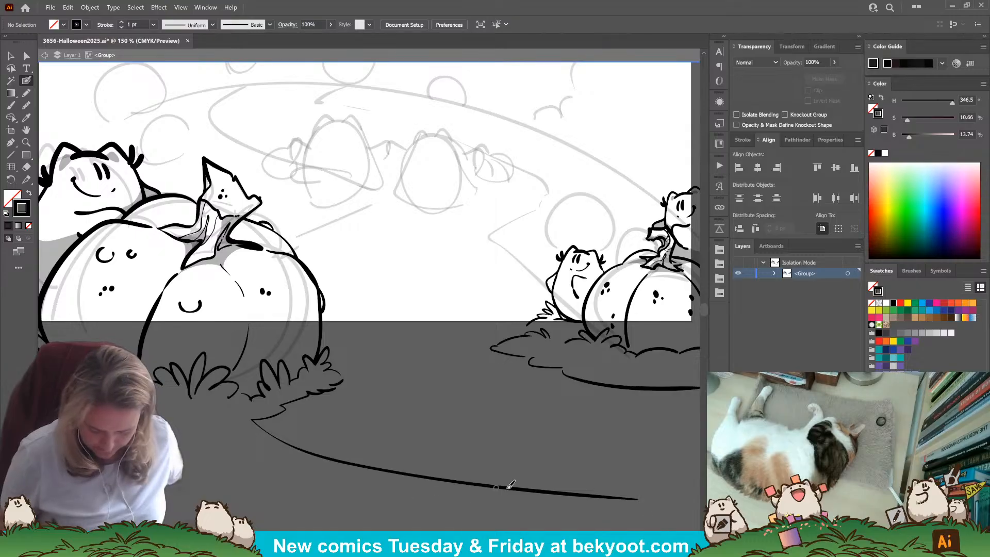
key("ctrl+z")
mouse_move(305, 391)
left_mouse_down()
mouse_move(259, 419)
mouse_move(266, 435)
mouse_move(433, 466)
mouse_move(428, 473)
mouse_move(680, 480)
mouse_move(443, 442)
left_mouse_up()
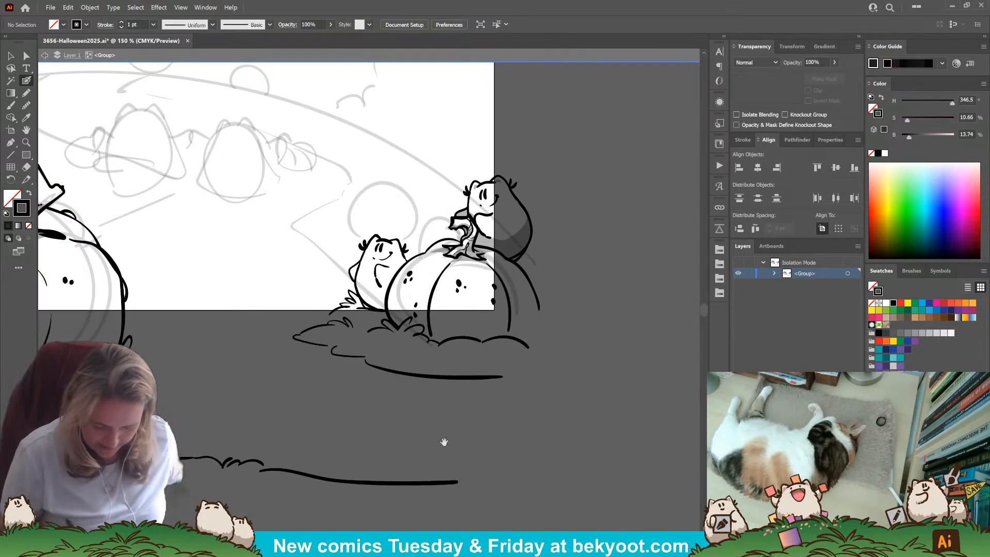
Ink loose ground contour lines below the artboard, between the large pumpkin and the small pumpkin's grass patch.
left_click_drag(293, 487, 430, 500)
mouse_move(265, 405)
left_mouse_down()
mouse_move(367, 411)
mouse_move(447, 398)
left_mouse_up()
left_click_drag(470, 371, 435, 384)
mouse_move(528, 388)
left_mouse_down()
mouse_move(501, 415)
mouse_move(446, 427)
mouse_move(301, 429)
left_mouse_up()
left_click_drag(452, 446, 486, 445)
mouse_move(642, 414)
left_mouse_down()
mouse_move(600, 473)
mouse_move(637, 509)
left_mouse_up()
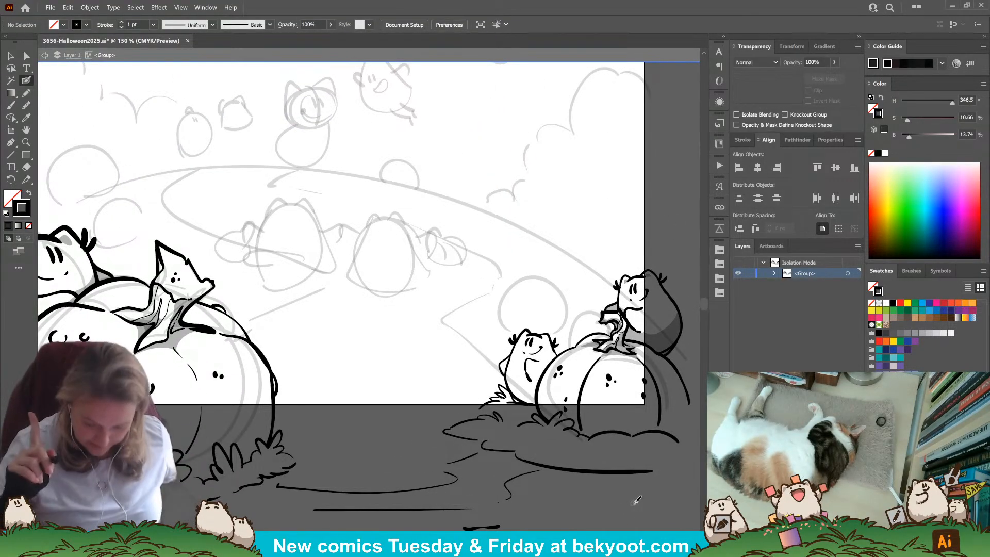
Leave the foreground line-art group's isolation mode and return to Layer 1.
left_click_drag(380, 318, 476, 422)
left_click_drag(499, 374, 458, 325)
left_click(10, 55)
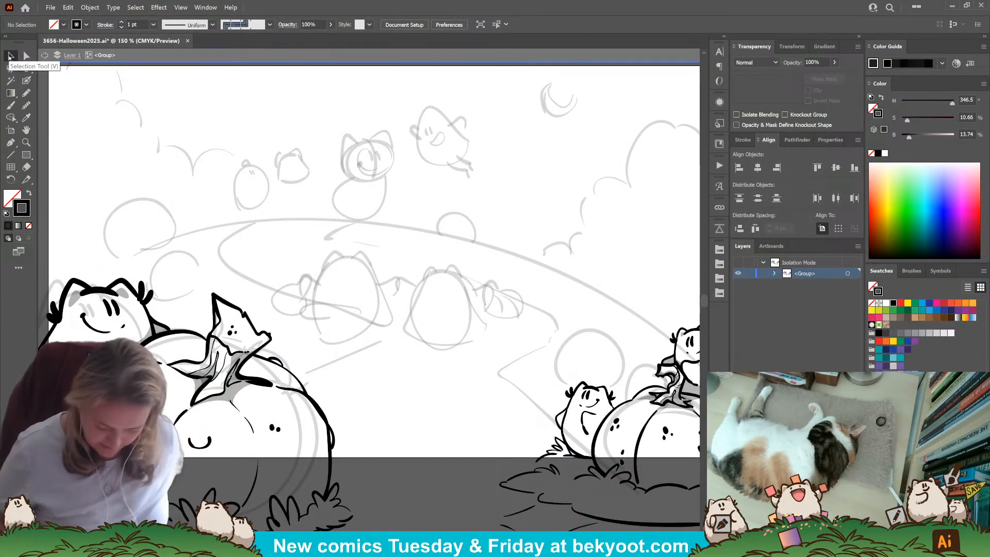
double_click(442, 387)
scroll(433, 371, "down", 1)
scroll(428, 361, "right", 1)
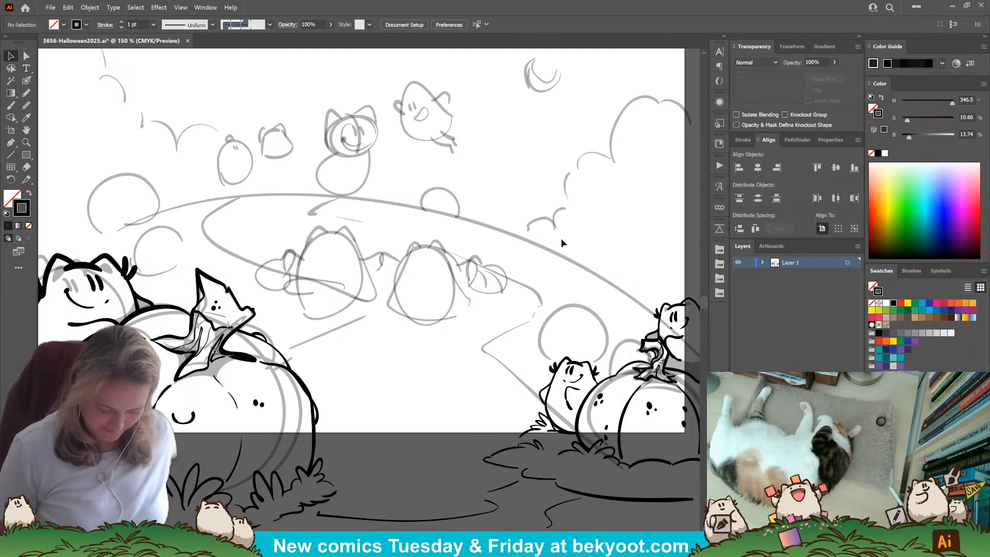
Ink a short run of grass along the hill's far ridge, beside the path's upper-left bend, and group the strokes.
left_click(26, 81)
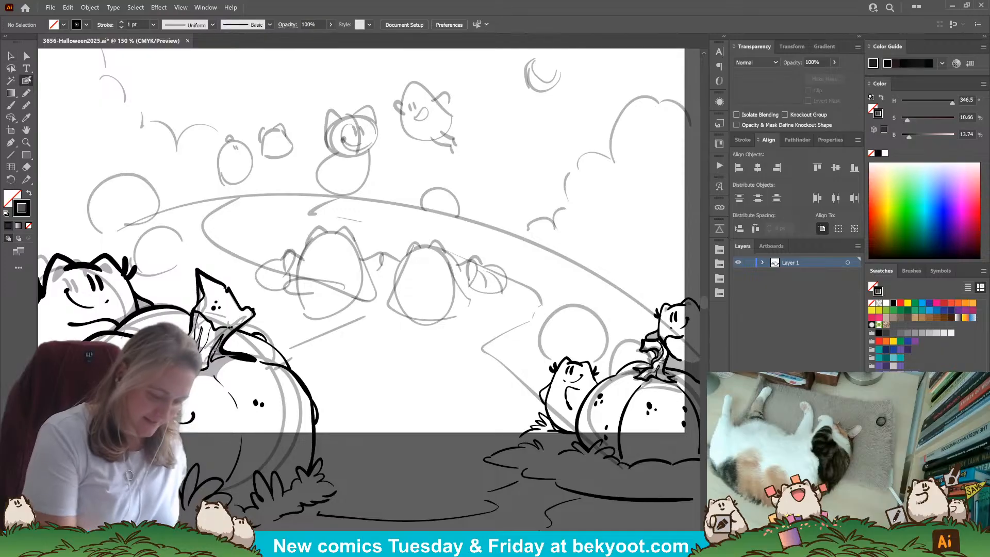
left_click_drag(314, 365, 380, 397)
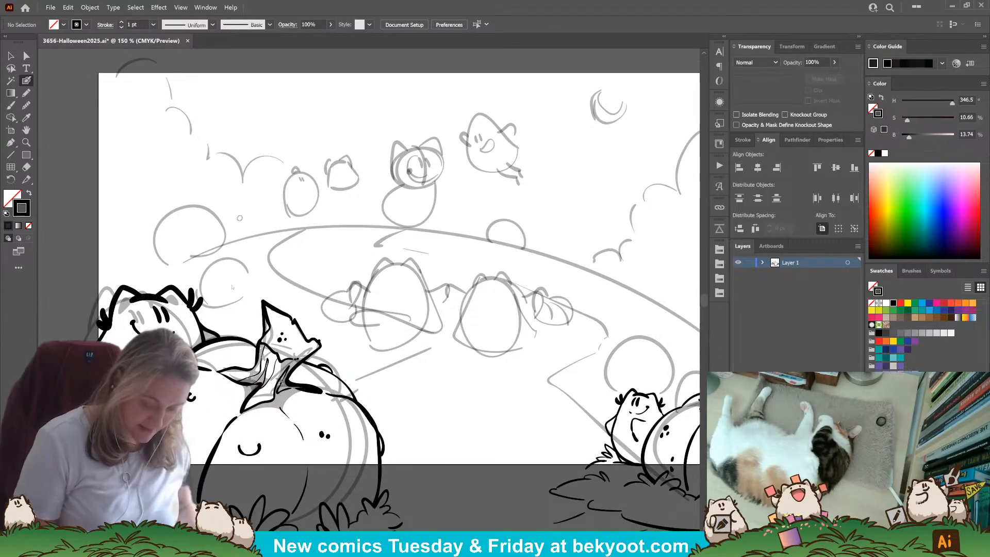
key("Return")
key("Escape")
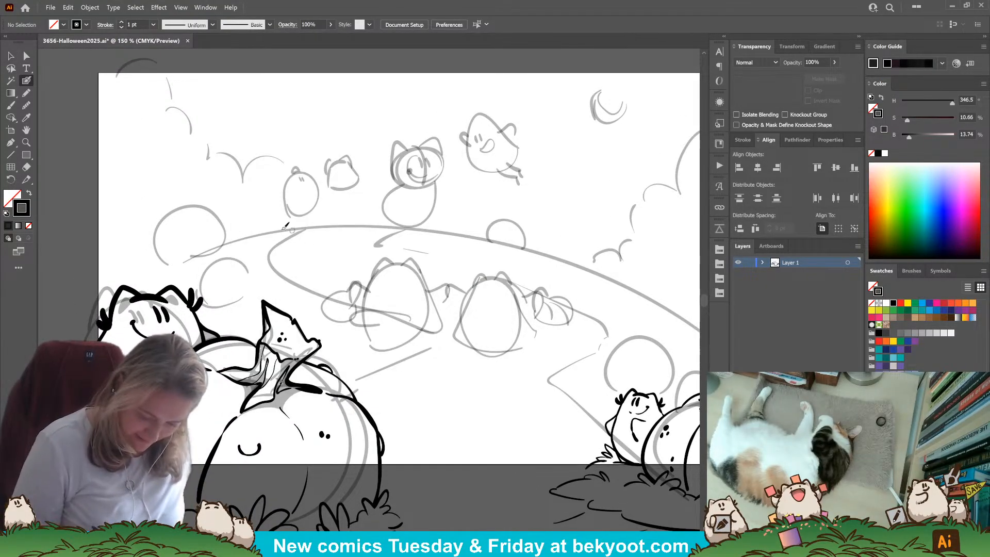
mouse_move(247, 234)
left_mouse_down()
mouse_move(299, 229)
mouse_move(305, 238)
left_mouse_up()
left_click(272, 253, "ctrl+shift")
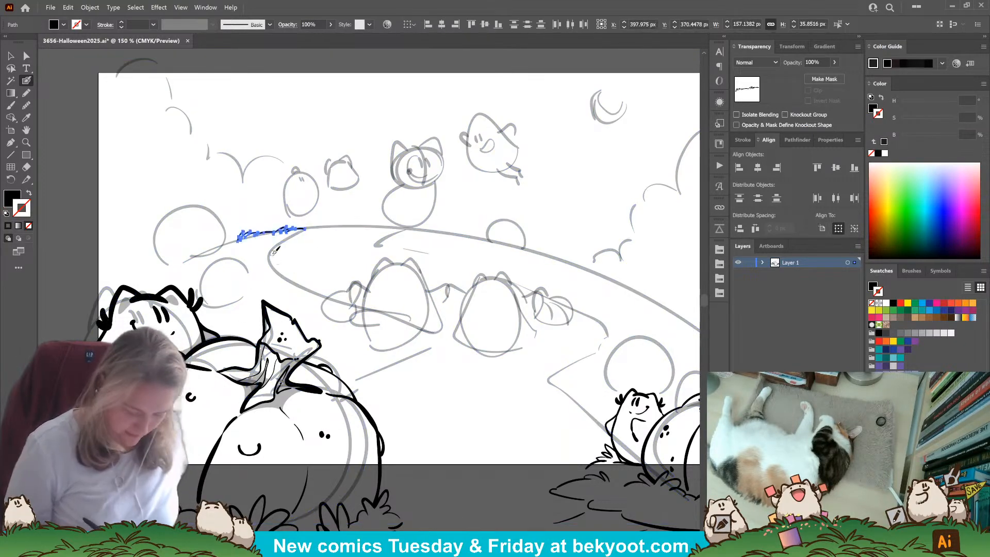
key("ctrl+g")
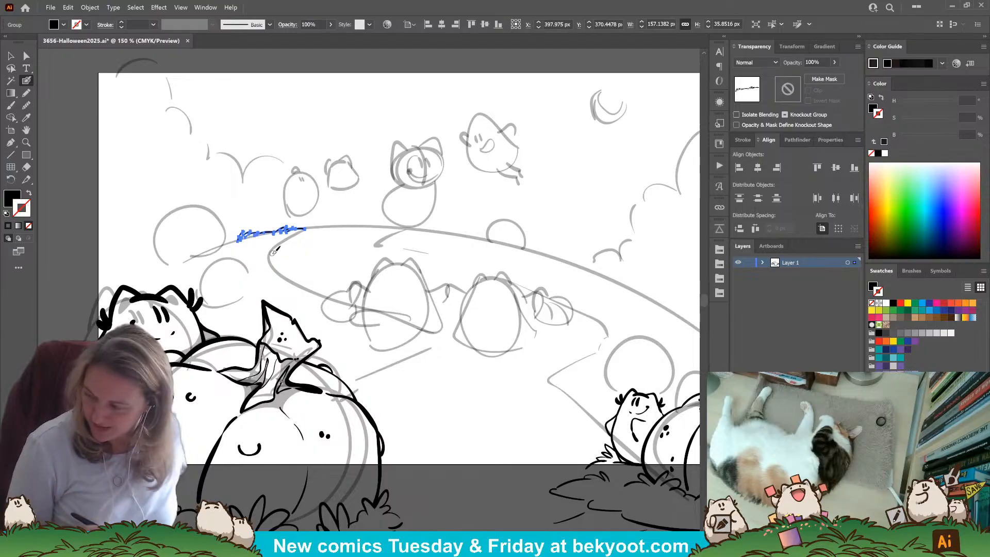
Isolate the new grass group and ink small grass tufts around the path's upper-left bend with a stroke and no fill.
key("ctrl")
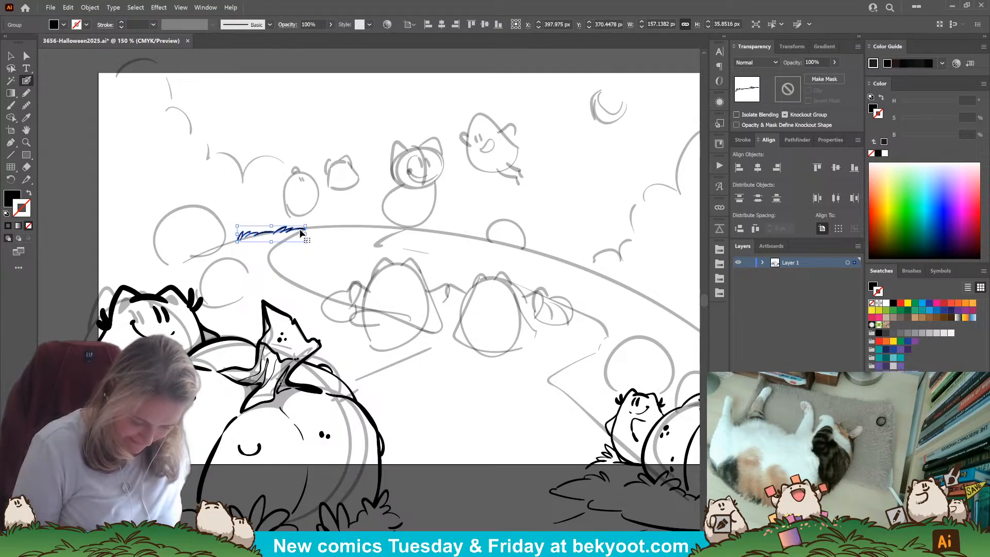
double_click(300, 232)
left_click_drag(355, 240, 374, 236)
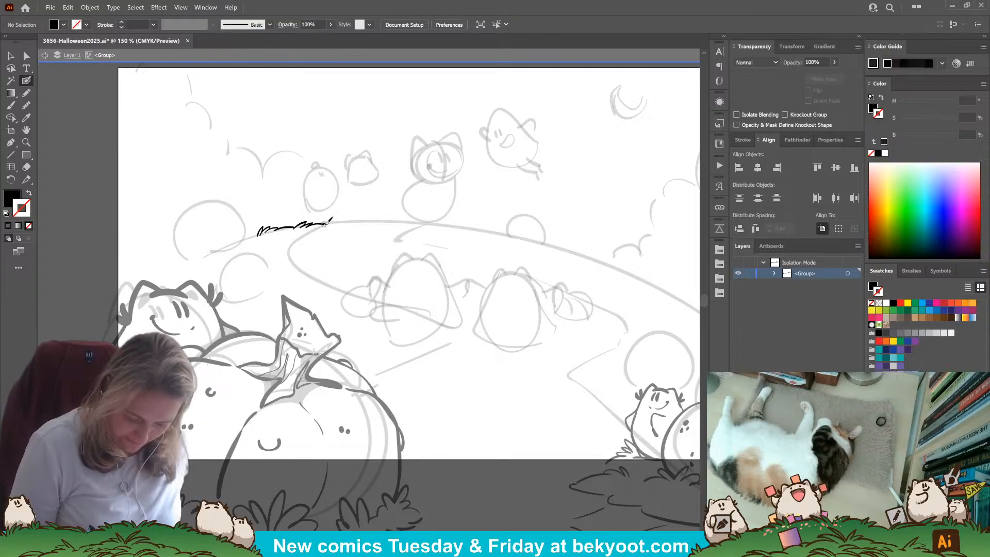
key("shift+x")
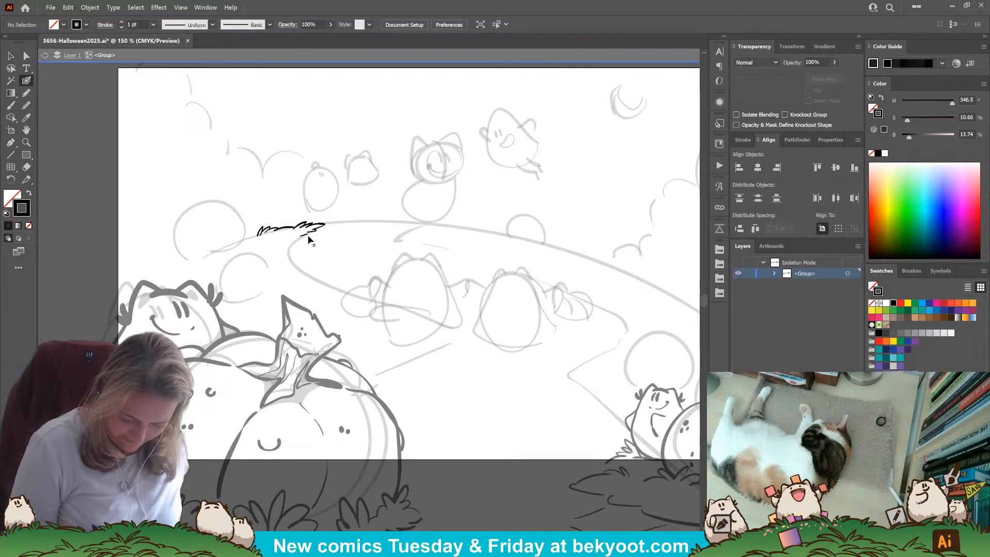
left_click_drag(291, 243, 301, 239)
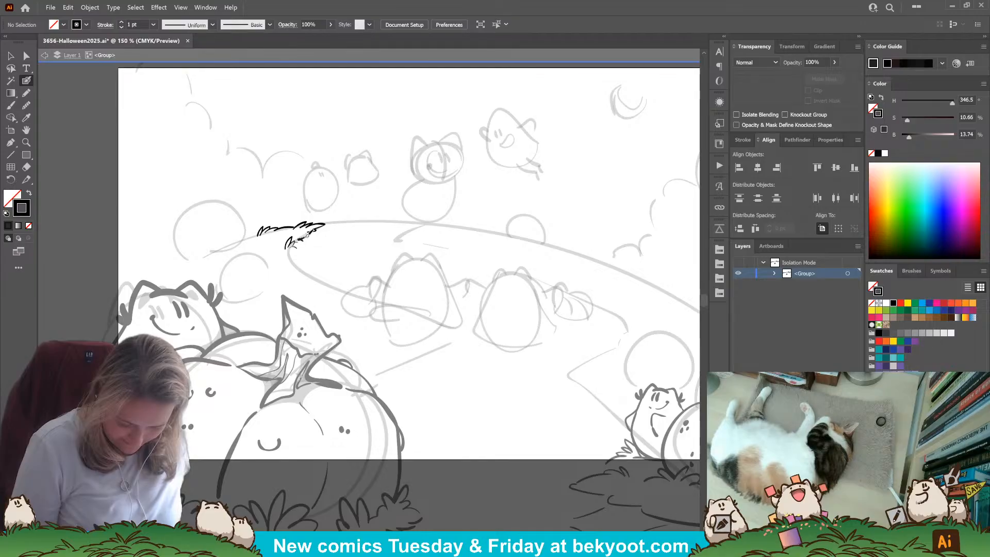
key("ctrl+z")
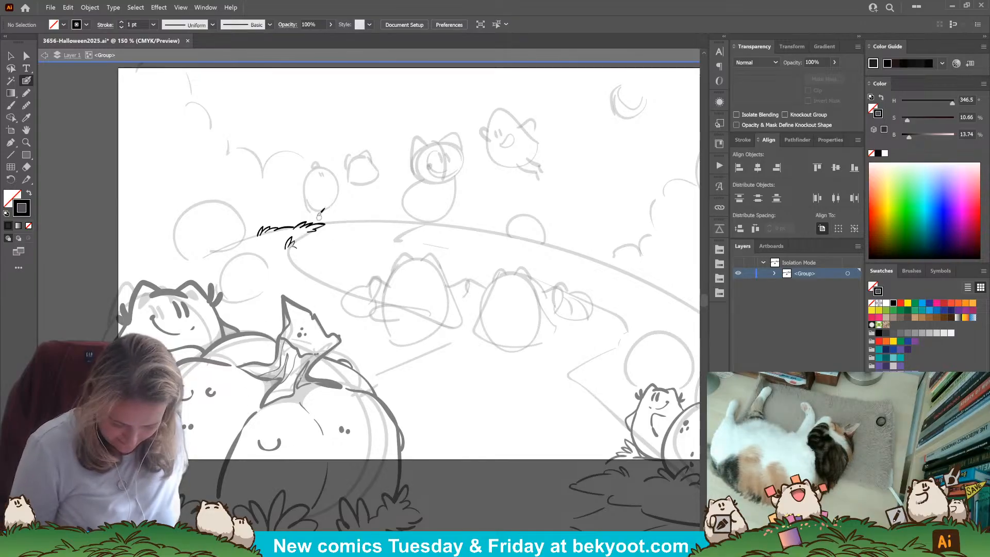
left_click_drag(297, 236, 301, 235)
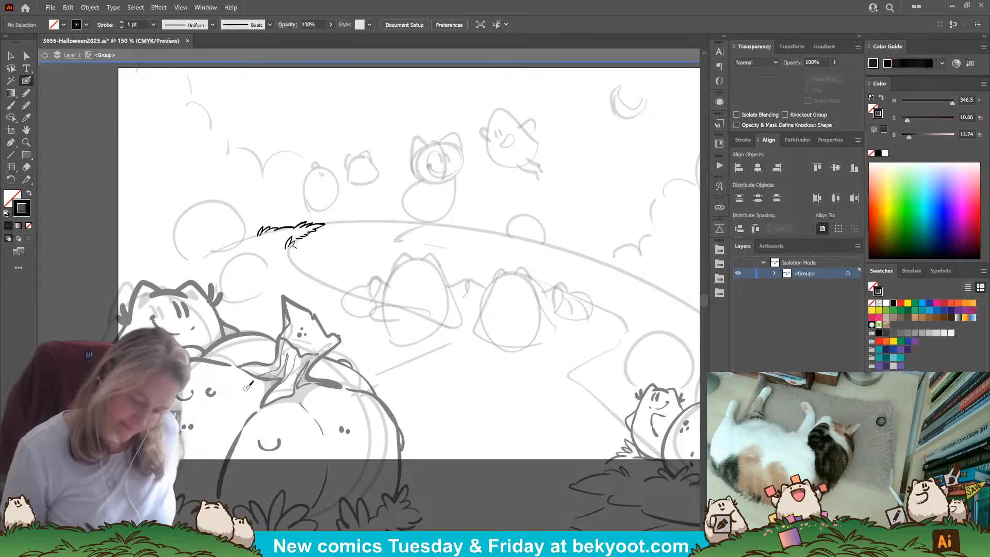
key("ctrl+z")
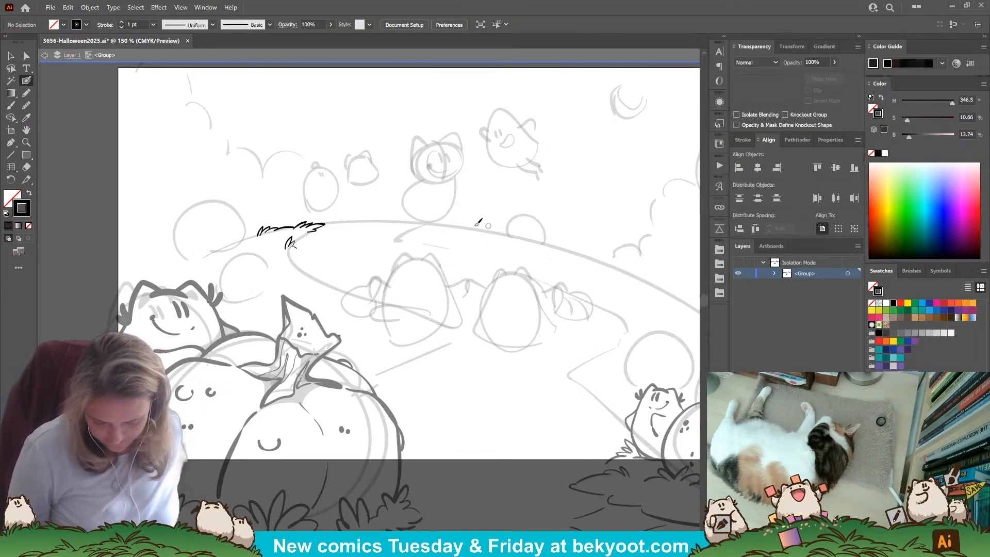
Extend the grassy ridge line across the path's far end and undo the flat strokes drawn on the path's surface.
mouse_move(321, 228)
left_mouse_down()
mouse_move(334, 216)
mouse_move(396, 222)
mouse_move(356, 250)
mouse_move(371, 244)
left_mouse_up()
key("ctrl+z")
key("ctrl+z")
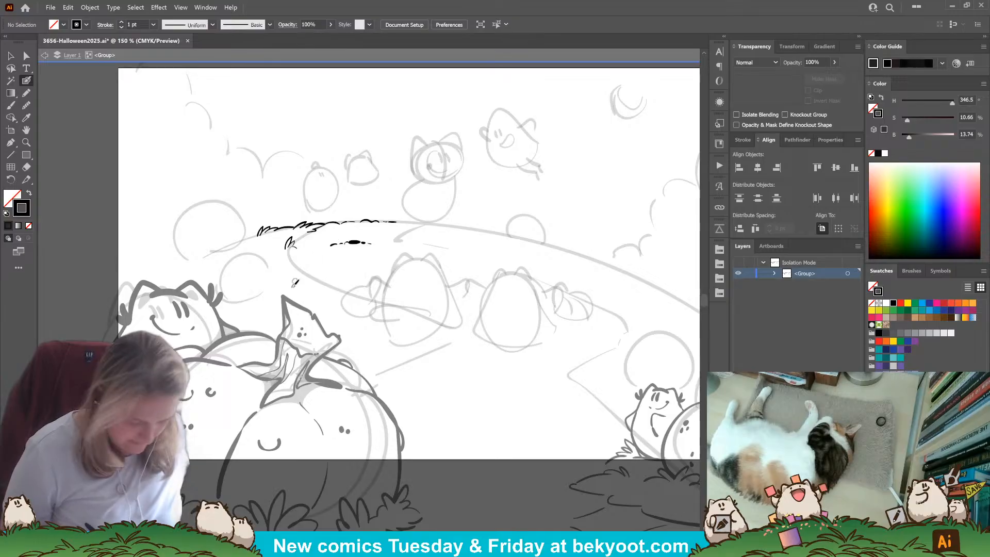
key("ctrl+z")
key("ctrl+z")
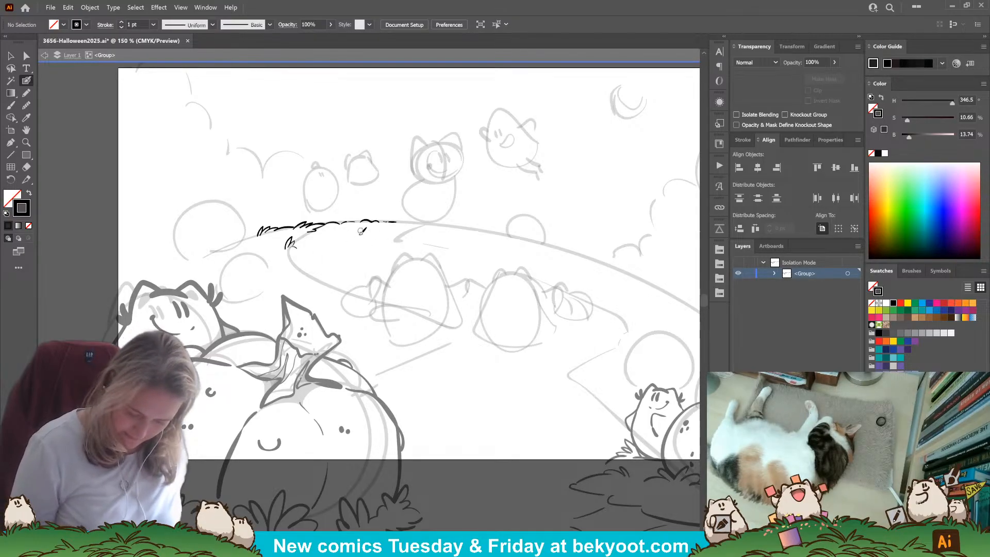
Add short wavy ground marks and a small dot on the path's surface just below the ridge.
left_click_drag(351, 237, 376, 235)
key("ctrl+z")
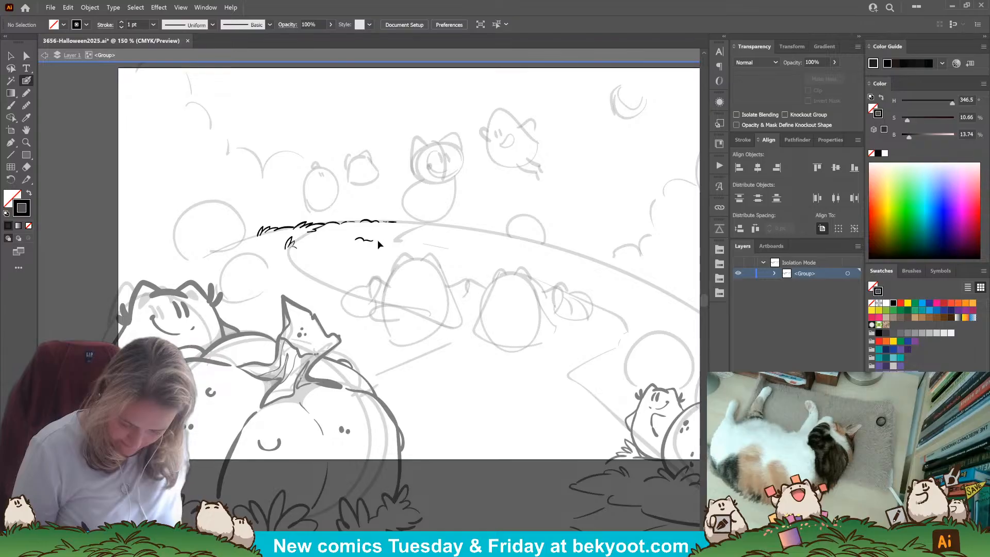
left_click_drag(370, 238, 384, 241)
left_click(338, 240)
left_click(335, 243)
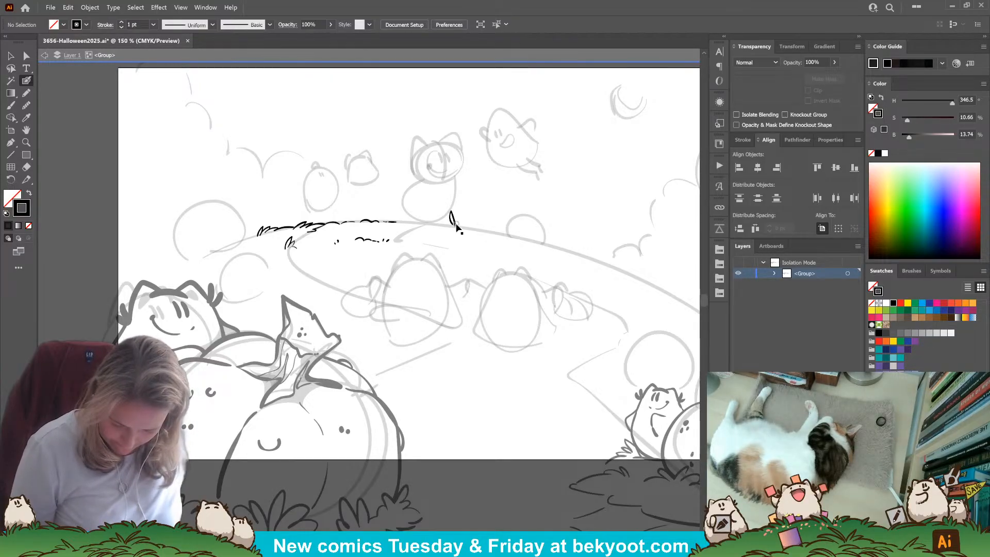
Ink the path's grassy right edge at the far bend and along the zigzag down to the small cat beside the pumpkin.
mouse_move(452, 222)
left_mouse_down()
mouse_move(423, 223)
mouse_move(410, 243)
left_mouse_up()
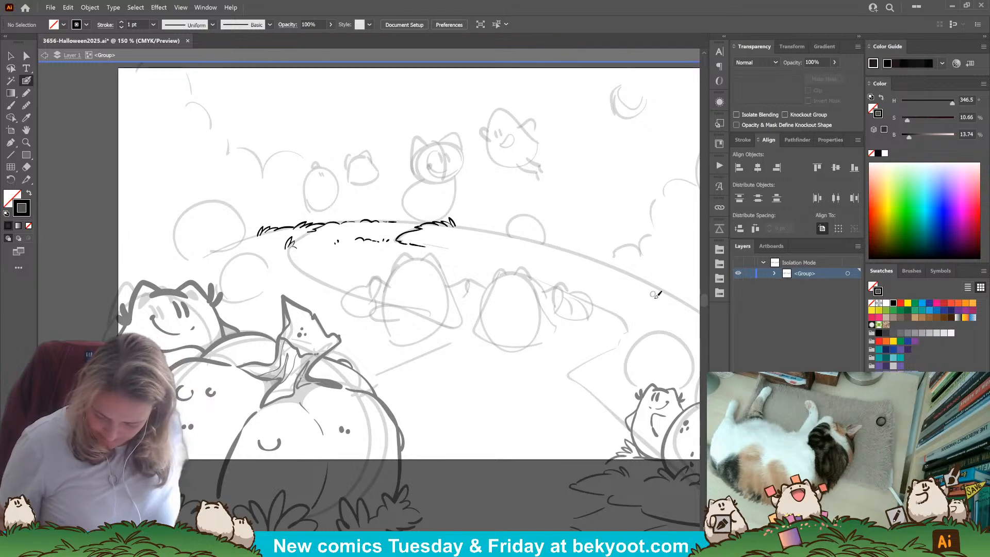
scroll(452, 322, "right", 5)
scroll(452, 322, "down", 2)
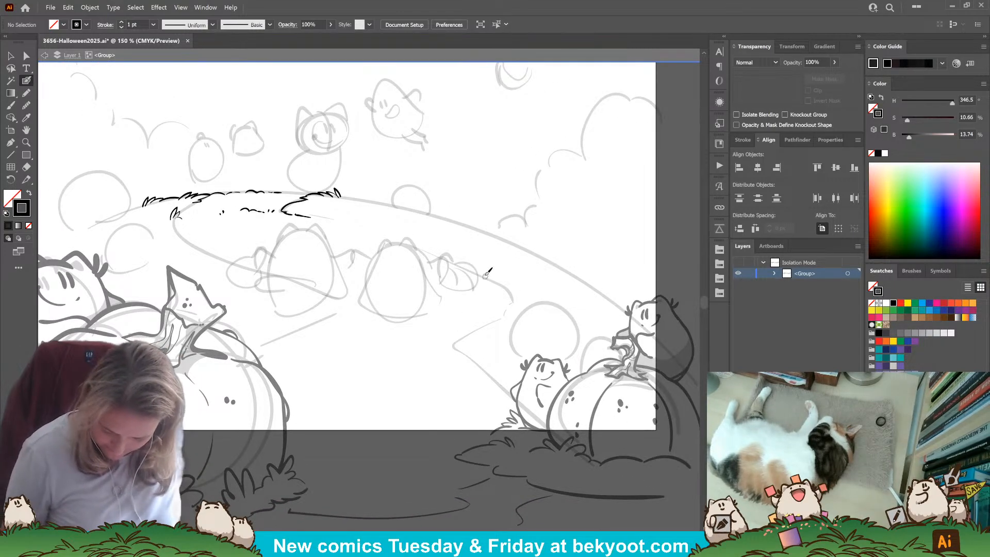
left_click_drag(486, 278, 495, 279)
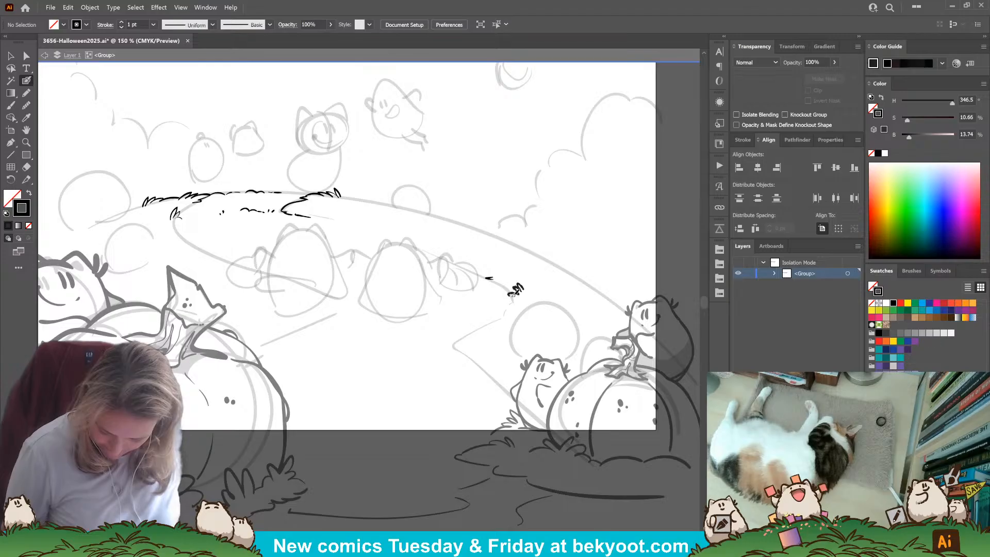
mouse_move(498, 305)
left_mouse_down()
mouse_move(510, 309)
mouse_move(474, 327)
mouse_move(463, 343)
mouse_move(487, 362)
mouse_move(499, 363)
mouse_move(468, 355)
mouse_move(500, 354)
mouse_move(493, 370)
left_mouse_up()
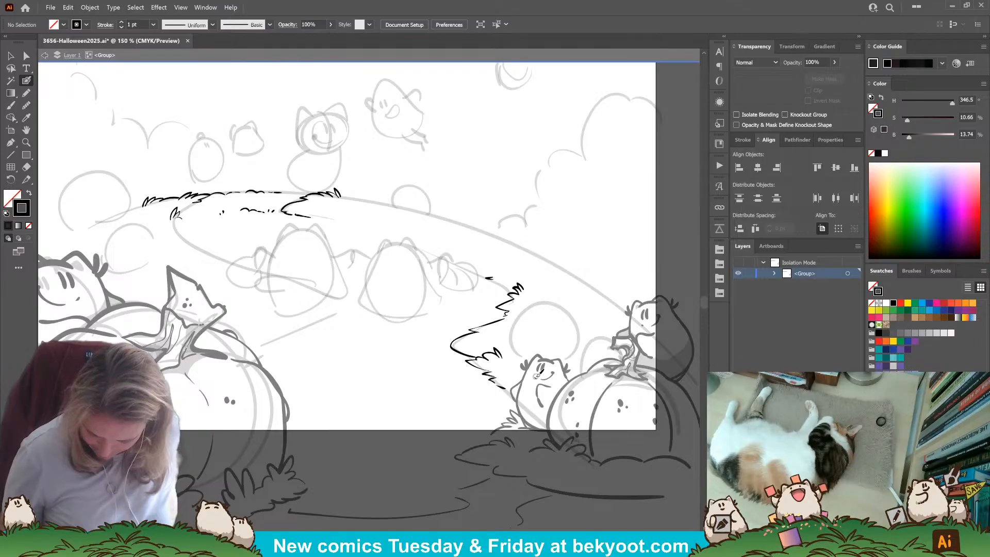
Ink the path's lower-left edge with grass tufts, rising from the large pumpkin toward the sketched walking figures.
left_click_drag(314, 407, 419, 406)
mouse_move(368, 342)
left_mouse_down()
mouse_move(430, 327)
mouse_move(446, 299)
left_mouse_up()
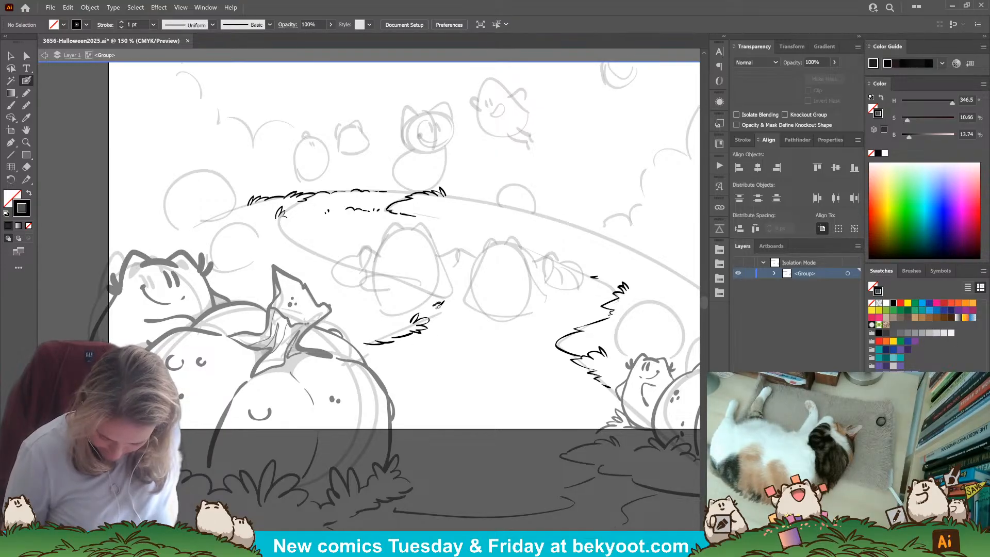
mouse_move(438, 306)
left_mouse_down()
mouse_move(451, 311)
mouse_move(431, 316)
mouse_move(450, 309)
left_mouse_up()
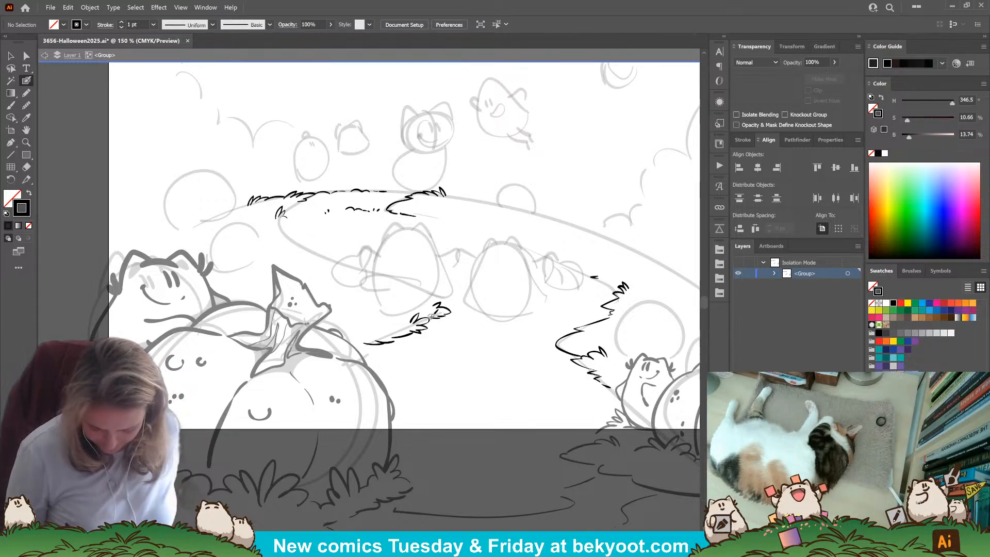
left_click_drag(432, 315, 425, 316)
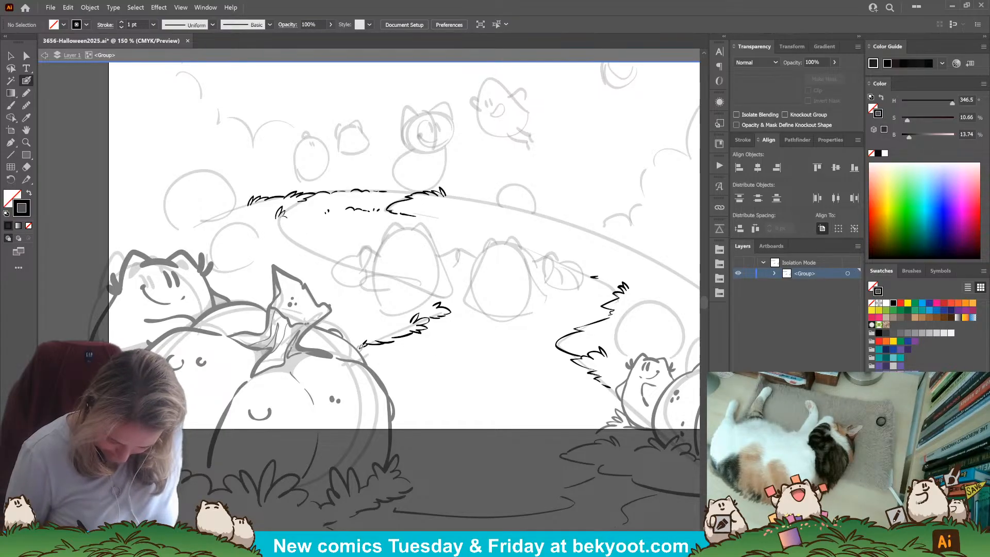
Delete the short stray stroke just above the grass tuft on the path's right edge.
left_click_drag(438, 379, 337, 376)
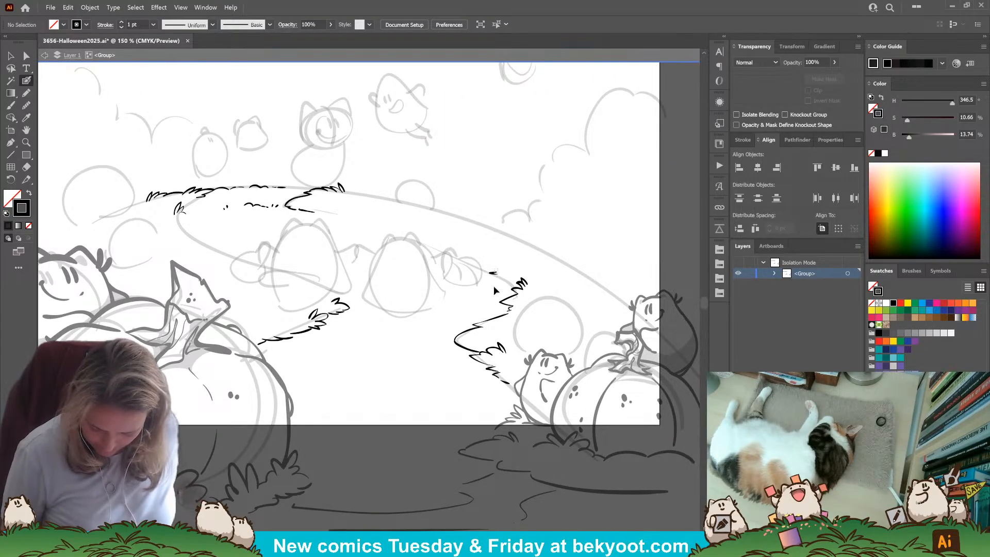
left_click_drag(488, 272, 498, 273)
key("ctrl+shift+a")
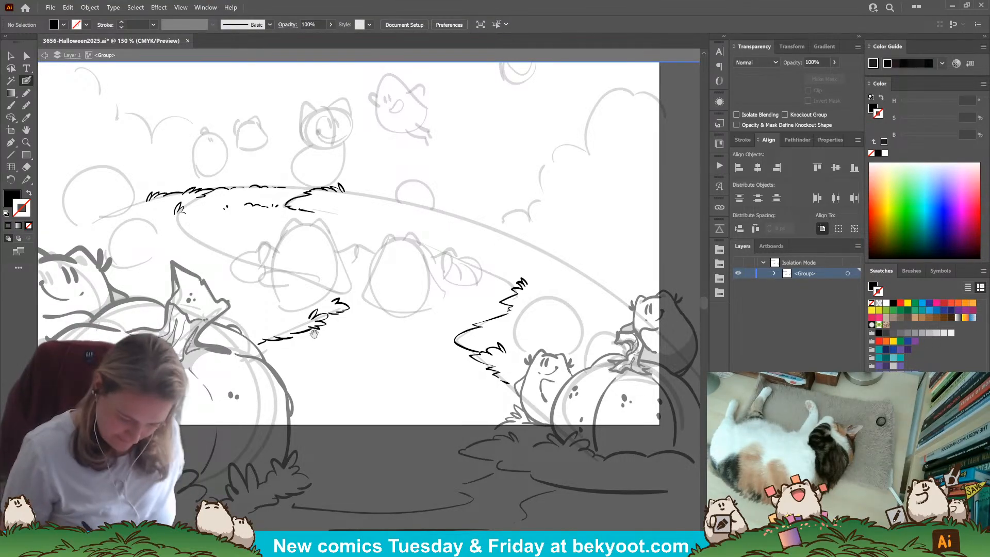
Ink the path's grassy left edge from the far upper bend down to the grass tufts above the large pumpkin.
left_click_drag(314, 334, 422, 335)
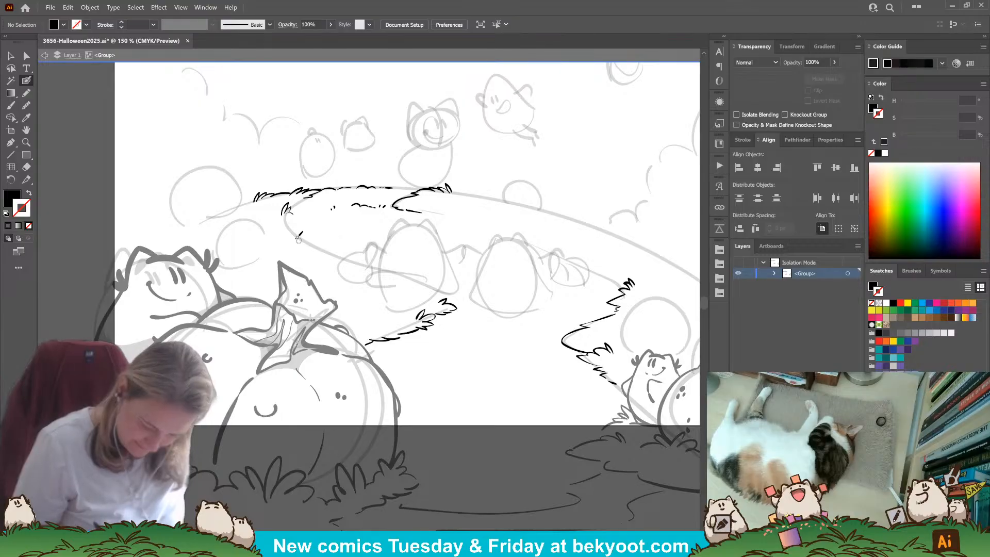
mouse_move(304, 235)
left_mouse_down()
mouse_move(378, 275)
mouse_move(372, 270)
mouse_move(417, 279)
mouse_move(453, 310)
left_mouse_up()
key("ctrl+z")
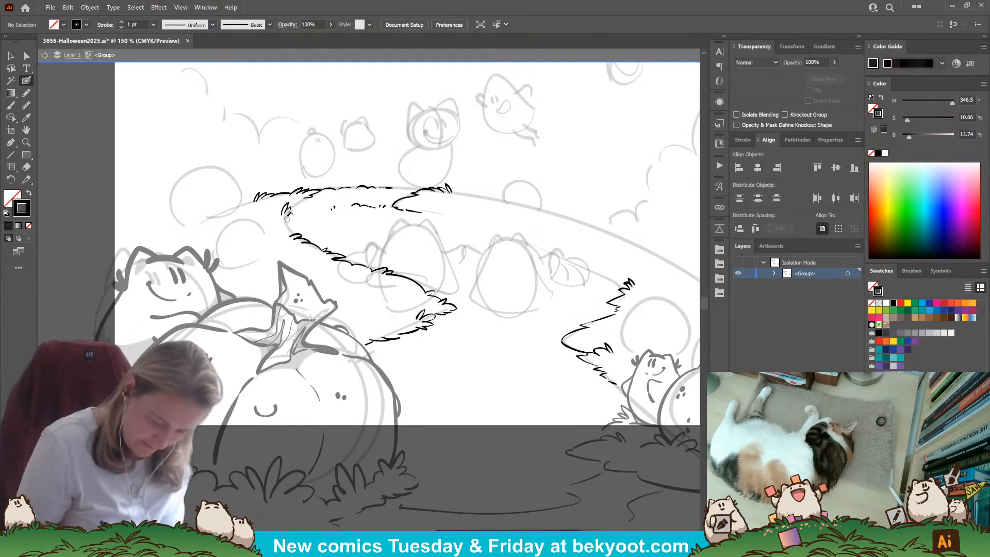
left_click_drag(301, 229, 286, 226)
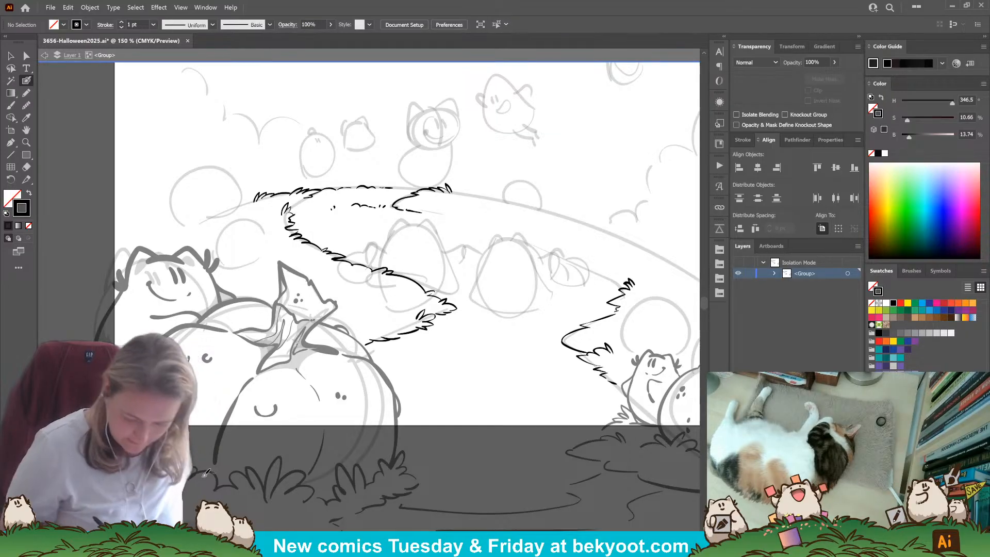
key("ctrl+z")
key("ctrl+z")
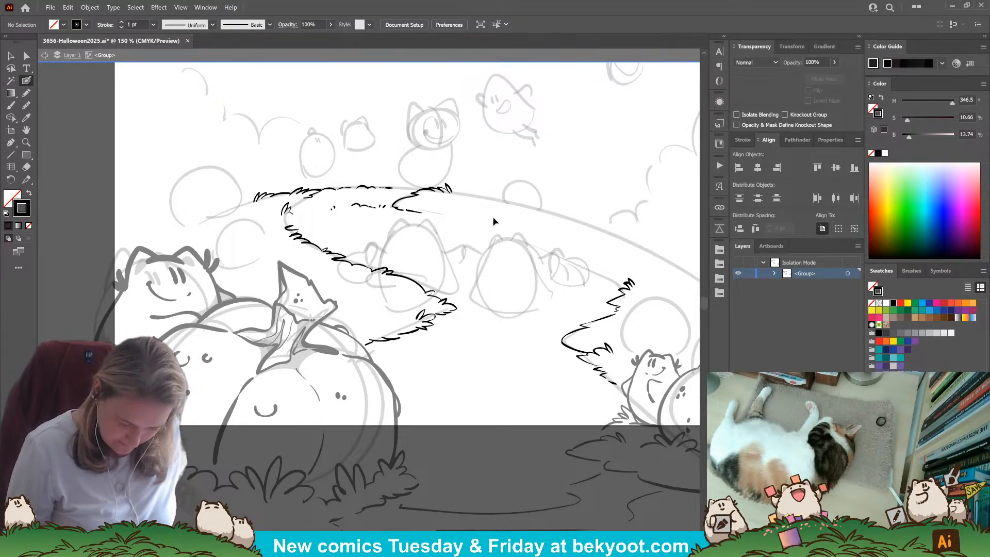
mouse_move(285, 218)
left_mouse_down()
mouse_move(293, 245)
mouse_move(273, 241)
mouse_move(278, 216)
left_mouse_up()
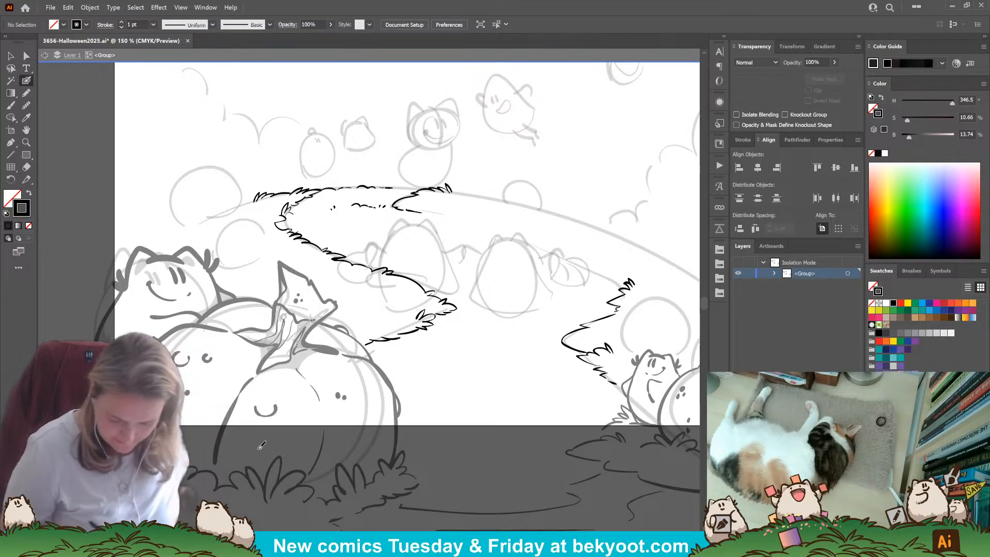
Ink the ground line below the walking figures and scatter short pebble and contour marks across the foreground path.
left_click_drag(546, 373, 463, 349)
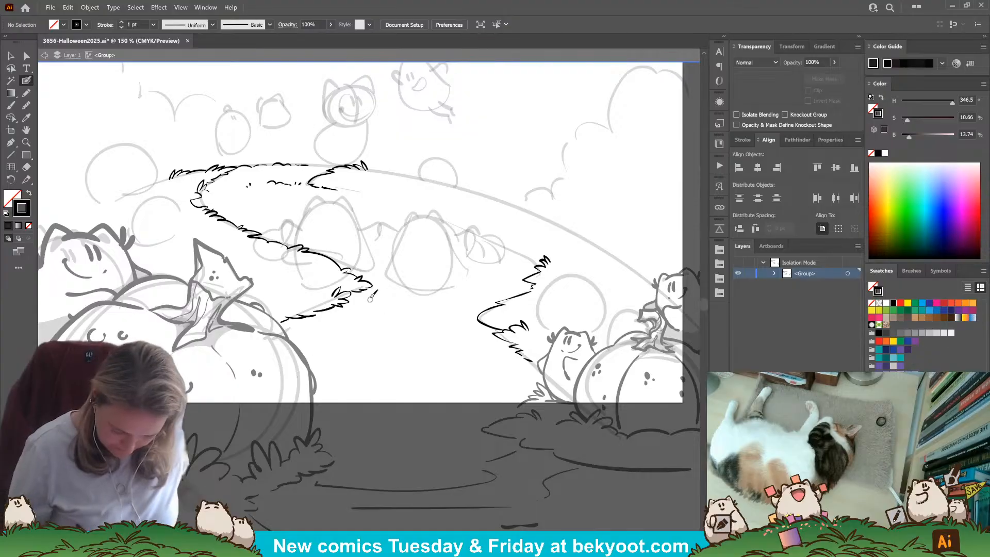
mouse_move(369, 295)
left_mouse_down()
mouse_move(415, 307)
mouse_move(491, 299)
left_mouse_up()
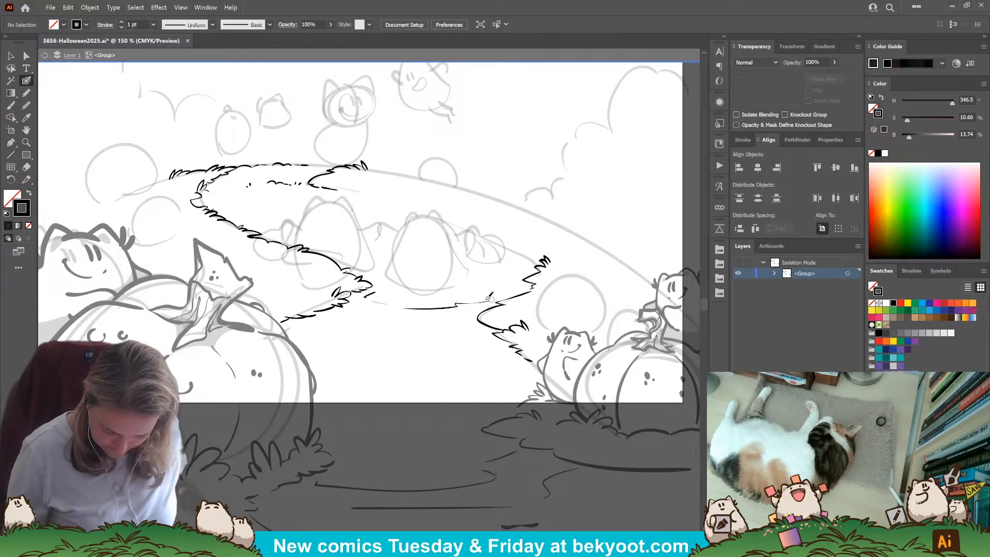
mouse_move(382, 315)
left_mouse_down()
mouse_move(455, 312)
mouse_move(426, 325)
mouse_move(448, 332)
mouse_move(398, 333)
mouse_move(452, 327)
left_mouse_up()
left_click_drag(359, 356, 379, 356)
mouse_move(384, 356)
left_mouse_down()
mouse_move(433, 359)
mouse_move(424, 353)
mouse_move(411, 377)
mouse_move(513, 353)
mouse_move(453, 366)
left_mouse_up()
left_click(421, 354)
key("ctrl+z")
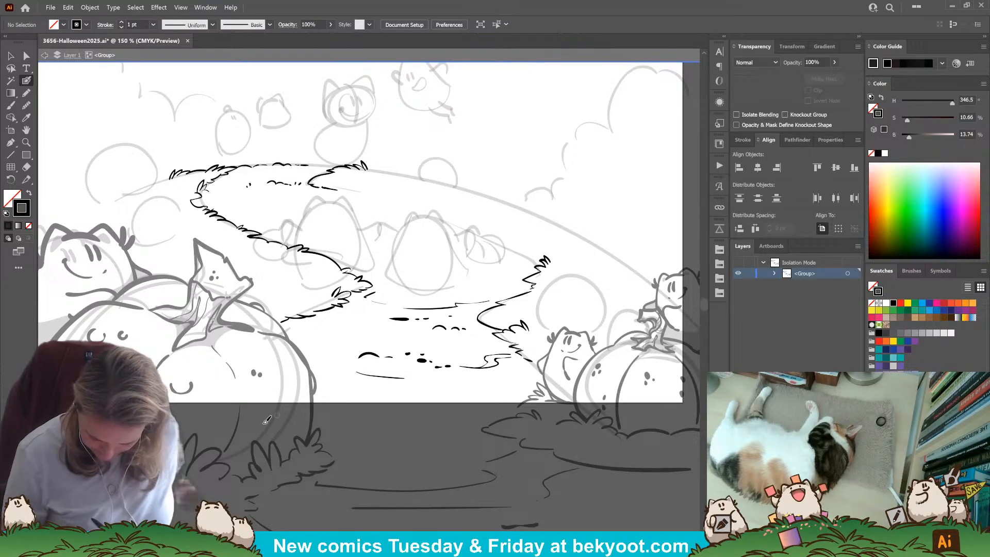
Ink the path's upper edge from the far bend toward the walking figures and the stretch joining the right bend's grass tuft.
left_click_drag(501, 398, 444, 430)
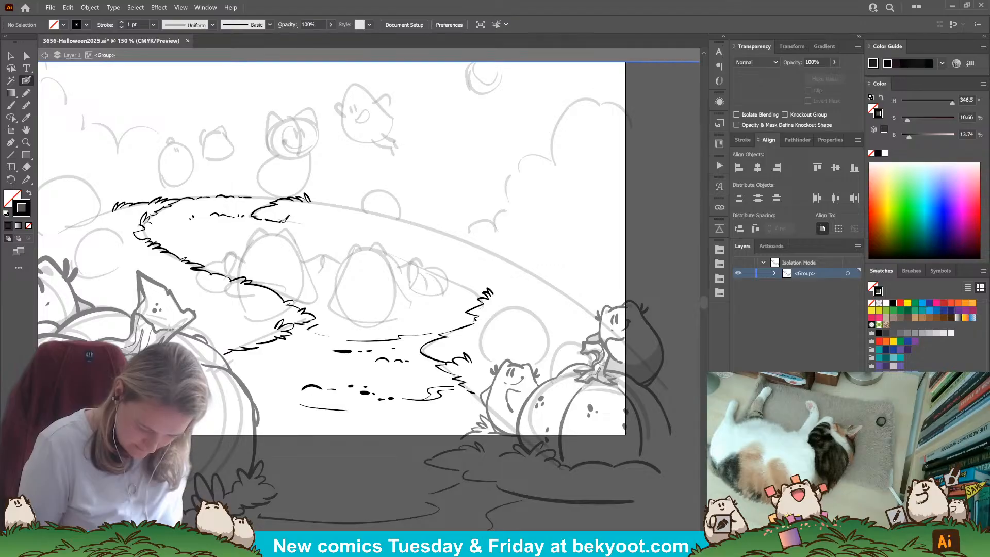
left_click_drag(328, 228, 354, 236)
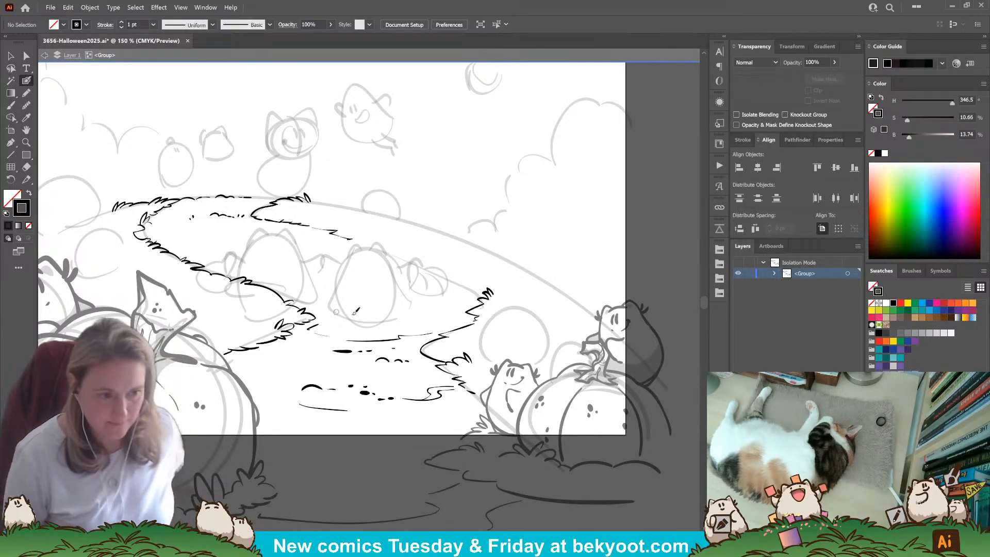
left_click_drag(401, 343, 360, 312)
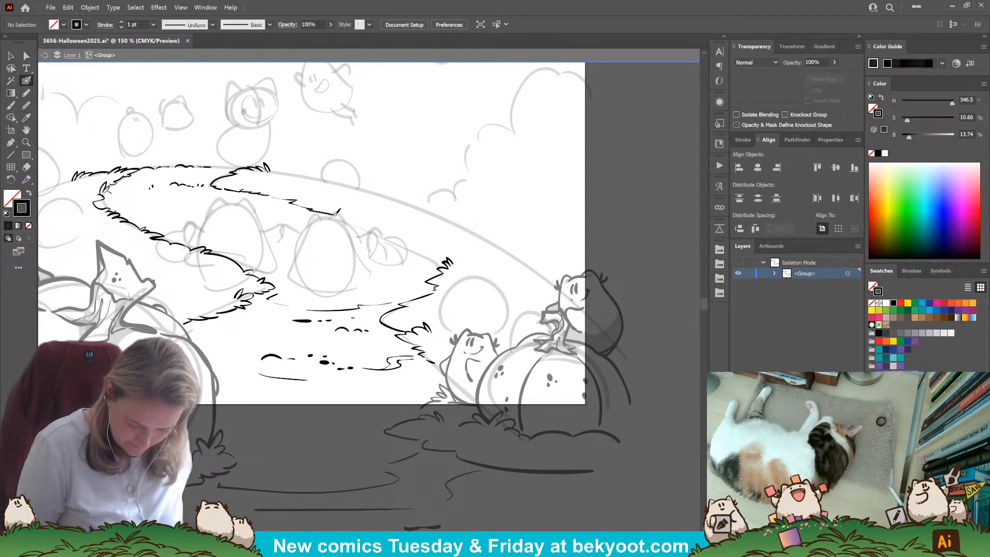
key("ctrl+z")
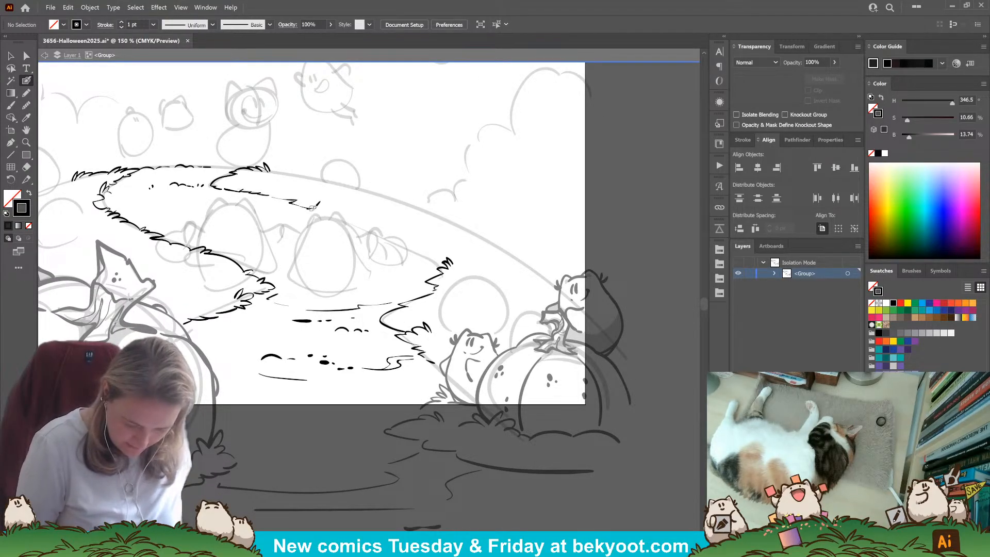
left_click_drag(312, 208, 344, 218)
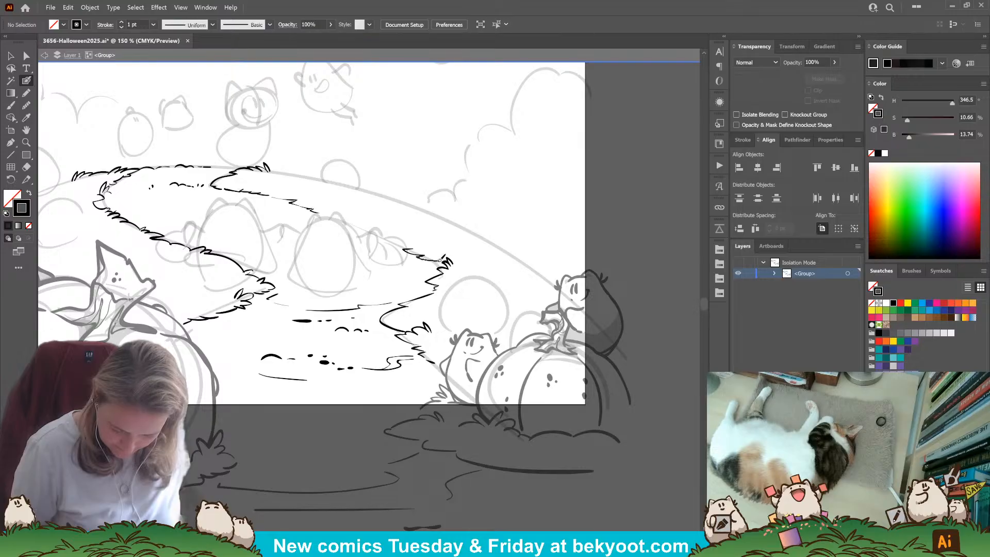
left_click_drag(439, 260, 444, 260)
Ink grass tufts along the path's upper edge behind the walking figures, closing the gap down to the right bend.
left_click_drag(350, 323, 370, 359)
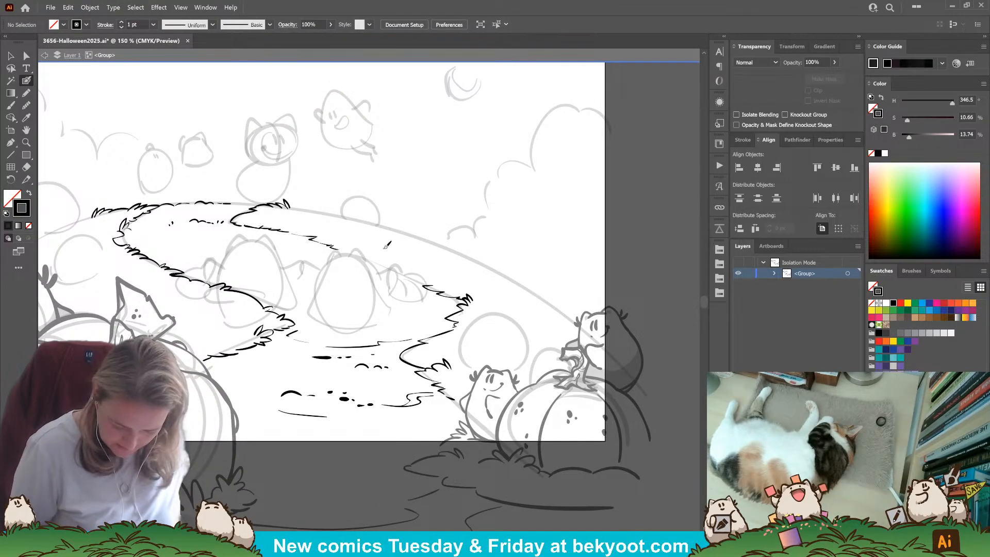
mouse_move(382, 248)
left_mouse_down()
mouse_move(354, 243)
mouse_move(436, 283)
left_mouse_up()
key("ctrl+z")
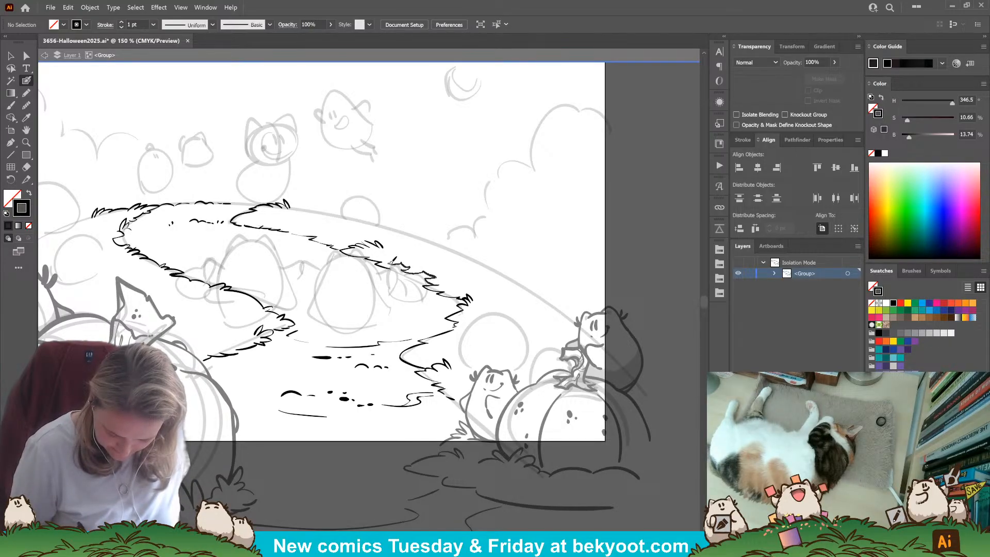
left_click_drag(391, 260, 384, 262)
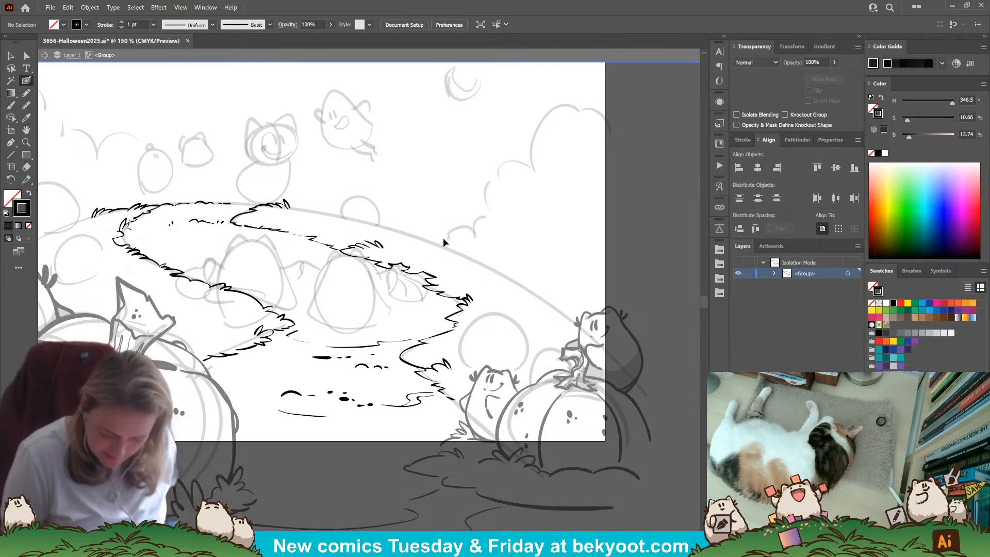
left_click_drag(387, 264, 438, 283)
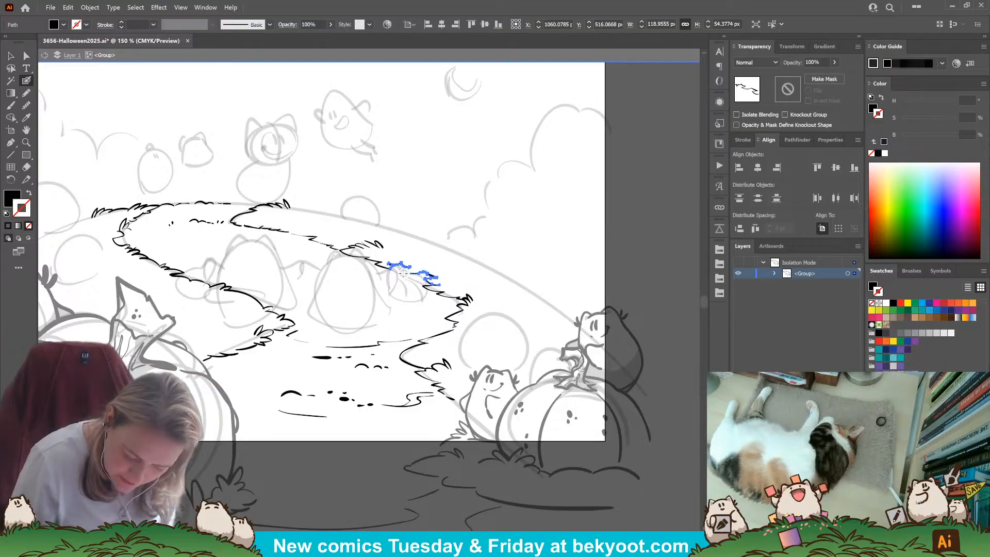
left_click_drag(421, 269, 417, 256)
left_click(365, 473, "ctrl")
key("shift+x")
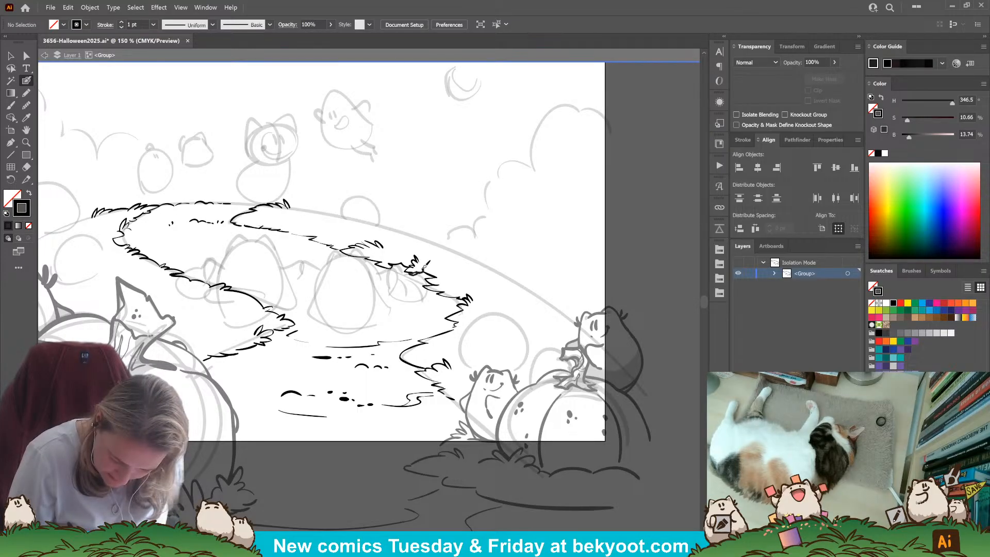
key("ctrl+z")
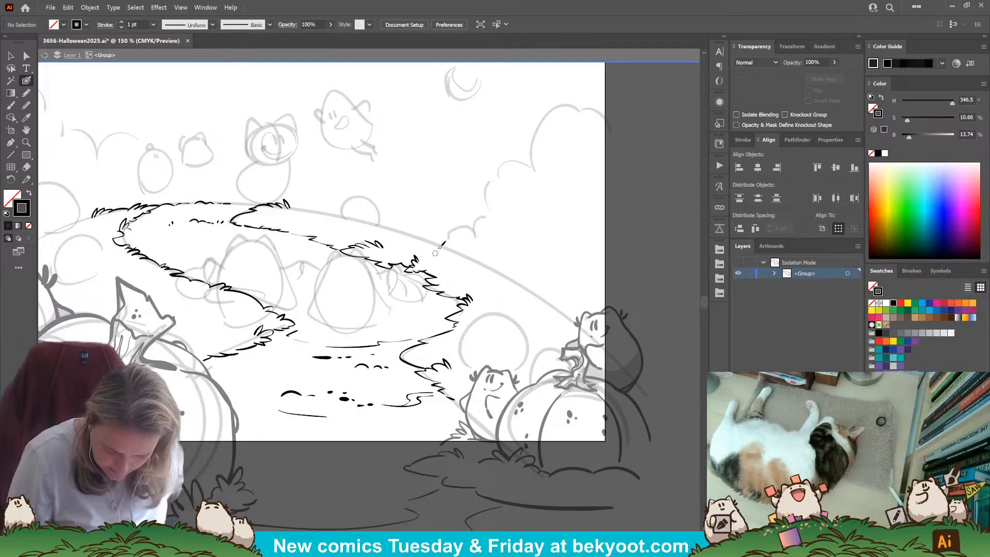
Ink grass along the hill crest on both sides of the far path and above the cat at the artboard's left edge.
left_click_drag(464, 469, 493, 476)
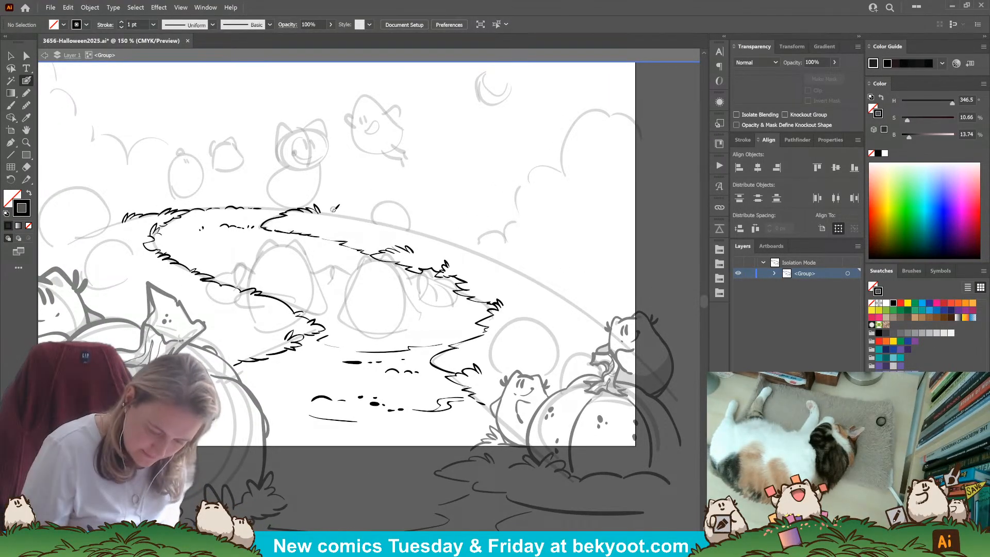
left_click_drag(353, 213, 371, 220)
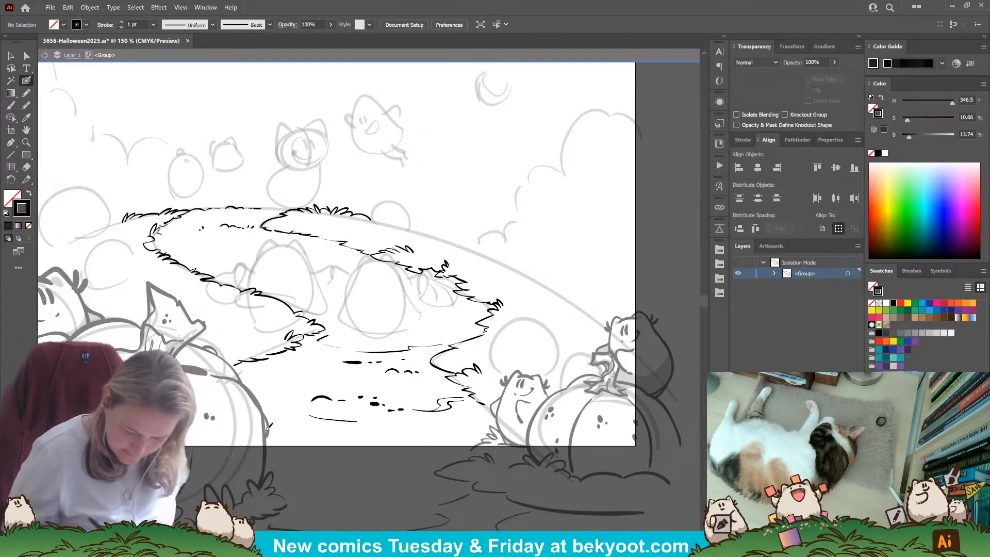
left_click_drag(162, 283, 332, 307)
left_click_drag(294, 238, 279, 243)
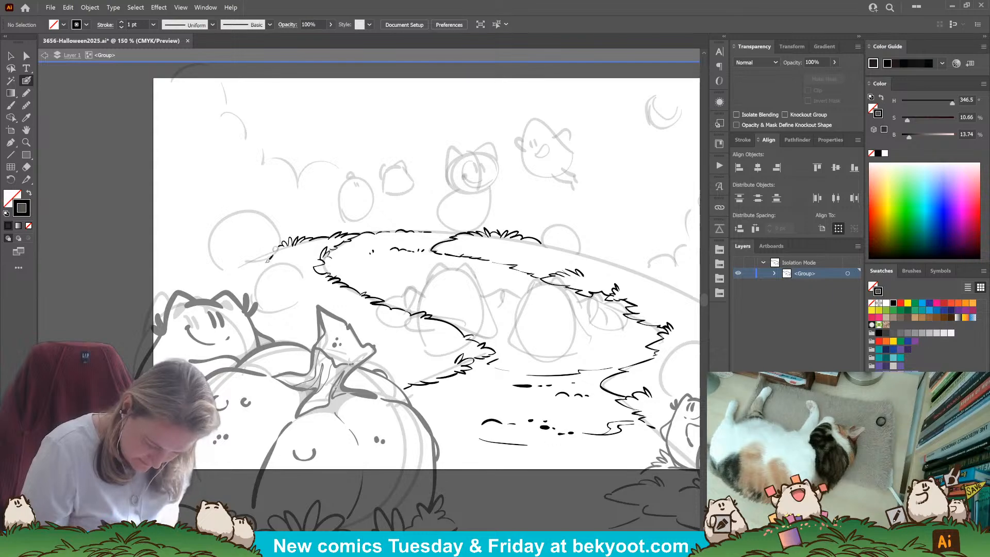
mouse_move(225, 271)
left_mouse_down()
mouse_move(183, 289)
mouse_move(197, 296)
mouse_move(151, 288)
mouse_move(191, 274)
left_mouse_up()
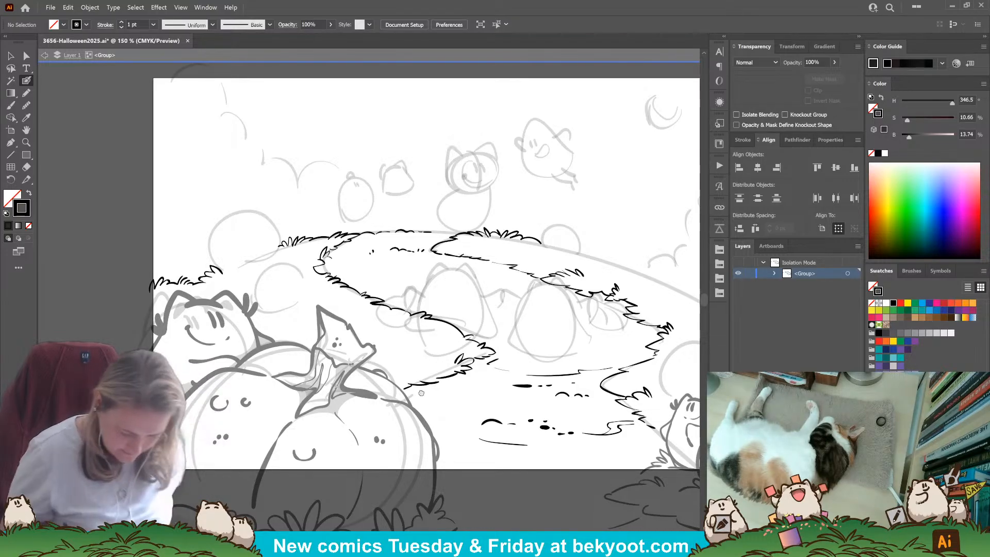
Ink a grassy stretch of the hill's right slope beyond the far path, following the sketched hill outline.
left_click_drag(408, 392, 392, 408)
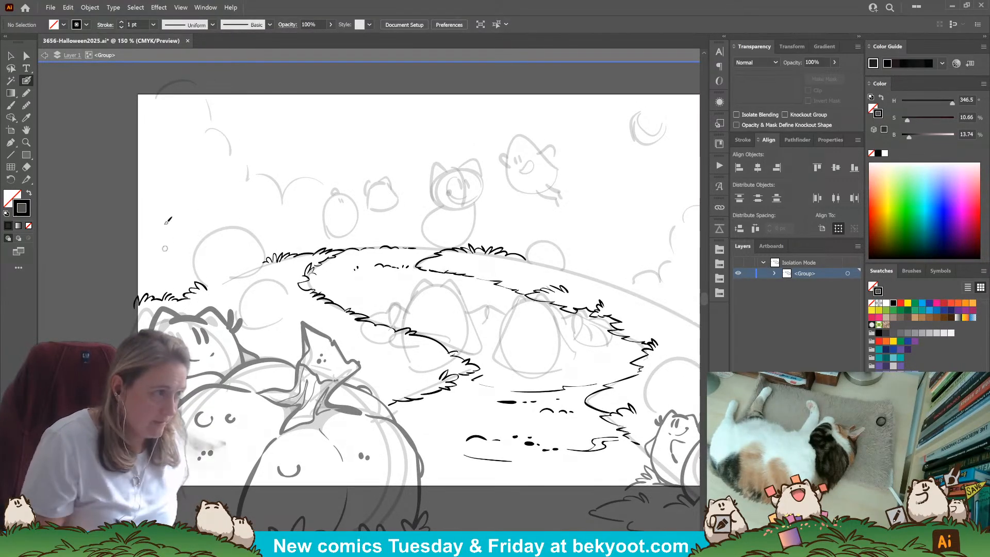
left_click_drag(466, 395, 297, 404)
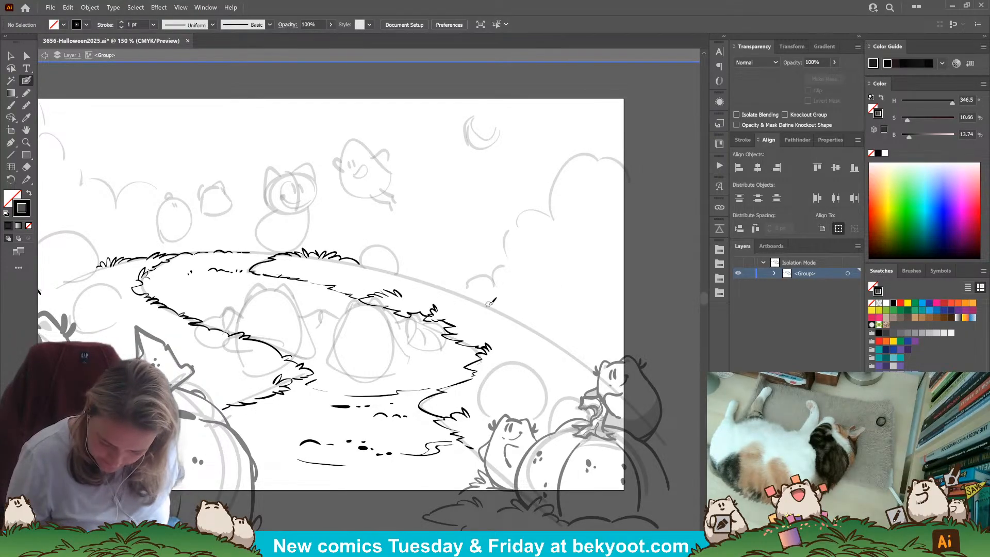
mouse_move(455, 293)
left_mouse_down()
mouse_move(469, 284)
mouse_move(440, 284)
mouse_move(500, 325)
left_mouse_up()
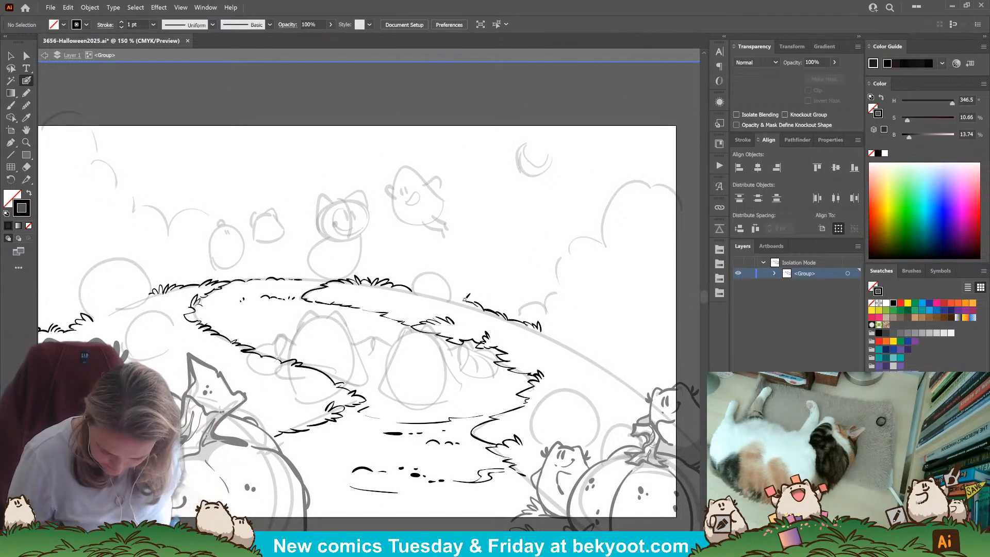
Ink a bush with rounded and pointed leaves beyond the hill's right slope, reaching the artboard's right edge.
mouse_move(534, 350)
left_mouse_down()
mouse_move(441, 284)
mouse_move(450, 266)
mouse_move(484, 273)
left_mouse_up()
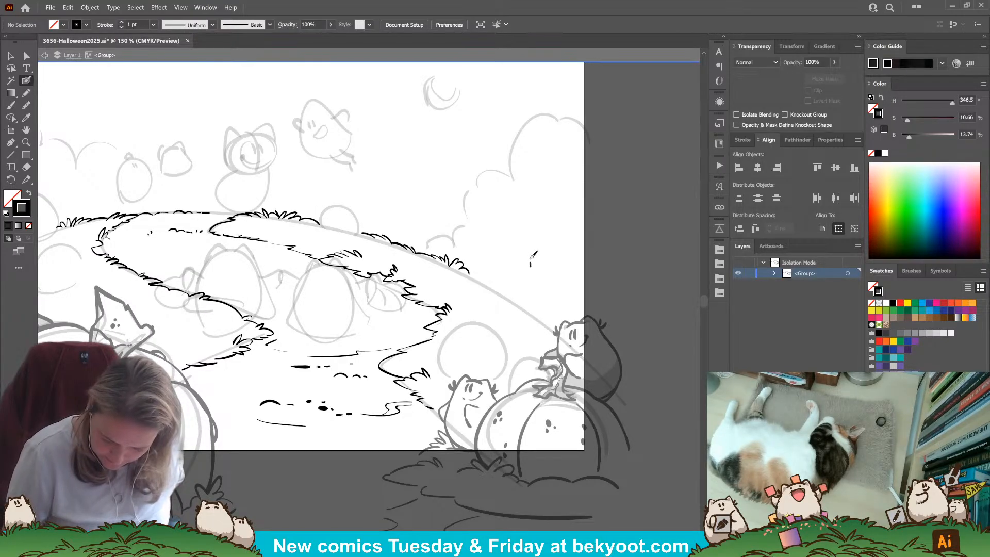
mouse_move(526, 259)
left_mouse_down()
mouse_move(508, 281)
mouse_move(517, 268)
mouse_move(524, 278)
mouse_move(516, 267)
mouse_move(496, 284)
mouse_move(531, 265)
mouse_move(542, 276)
mouse_move(529, 267)
mouse_move(537, 257)
mouse_move(549, 273)
mouse_move(563, 240)
mouse_move(546, 269)
mouse_move(551, 256)
mouse_move(586, 268)
left_mouse_up()
key("ctrl+z")
key("ctrl+z")
key("ctrl+z")
key("ctrl+z")
key("ctrl+z")
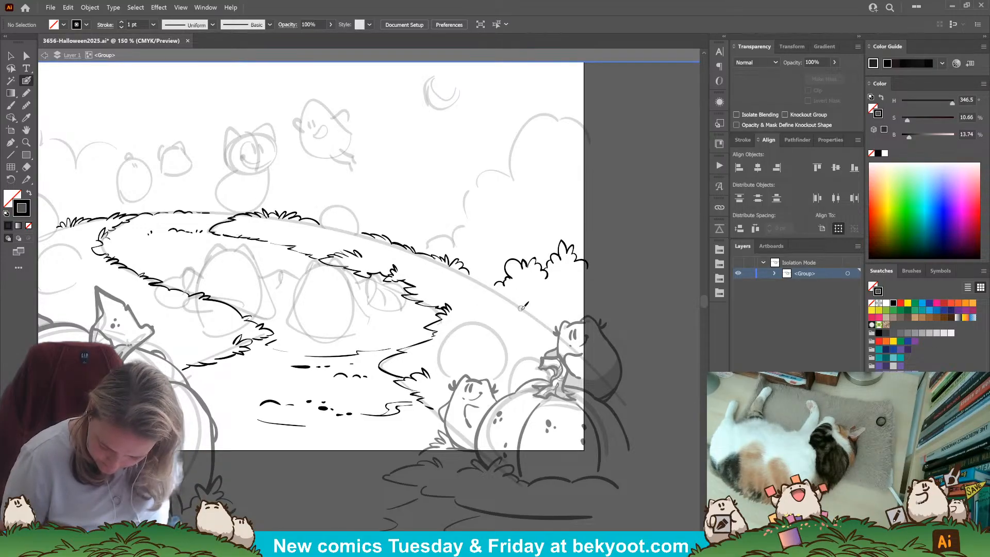
Ink the rest of the hill's right slope with grass tufts, past the bush's base down to the cat on the pumpkin.
left_click_drag(525, 308, 537, 312)
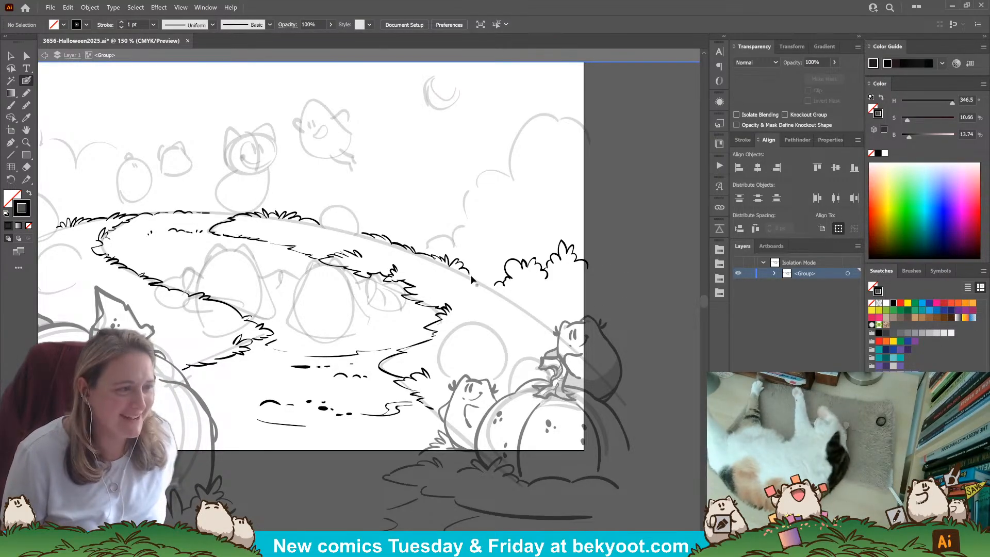
left_click_drag(471, 274, 479, 268)
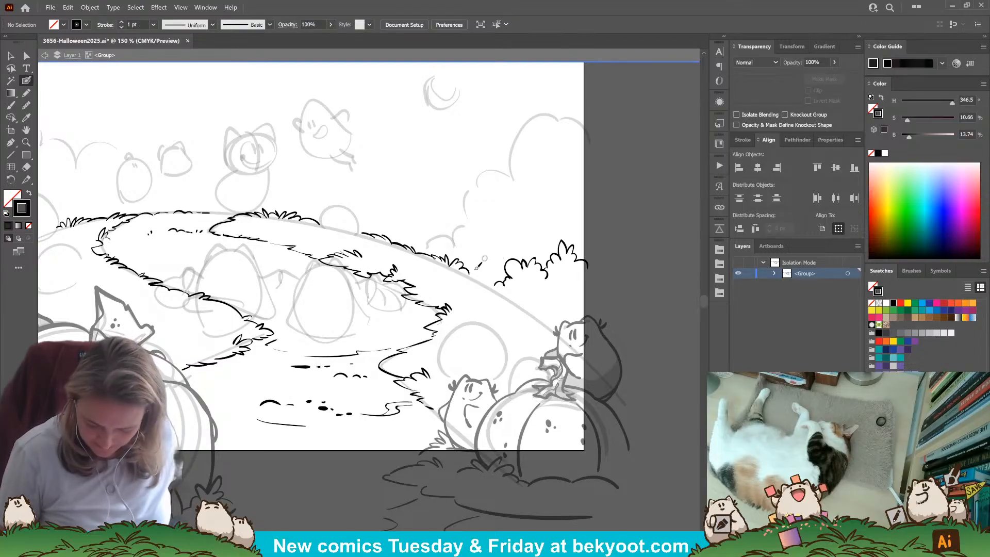
mouse_move(476, 266)
left_mouse_down()
mouse_move(469, 273)
mouse_move(509, 277)
mouse_move(510, 292)
mouse_move(499, 292)
left_mouse_up()
key("ctrl+z")
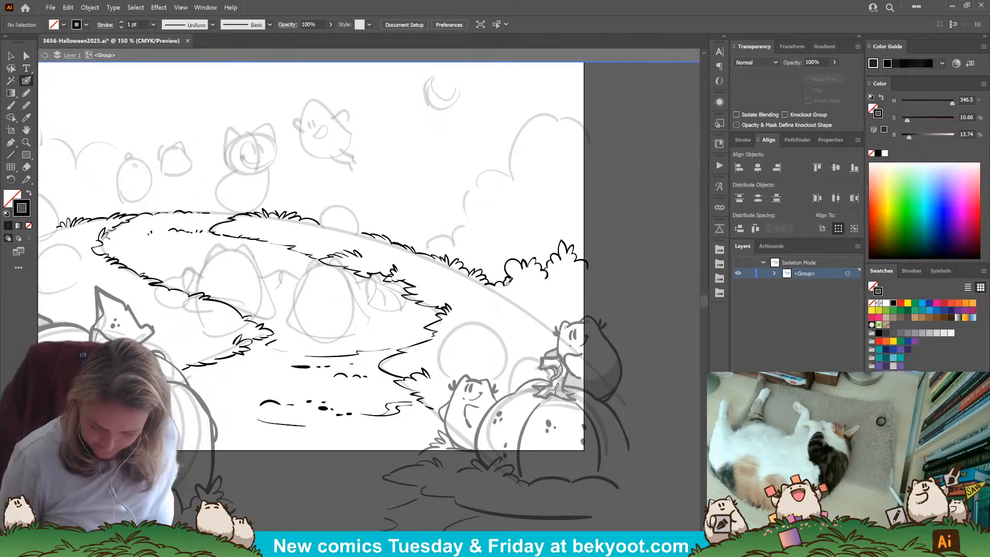
left_click_drag(511, 297, 561, 322)
key("ctrl+z")
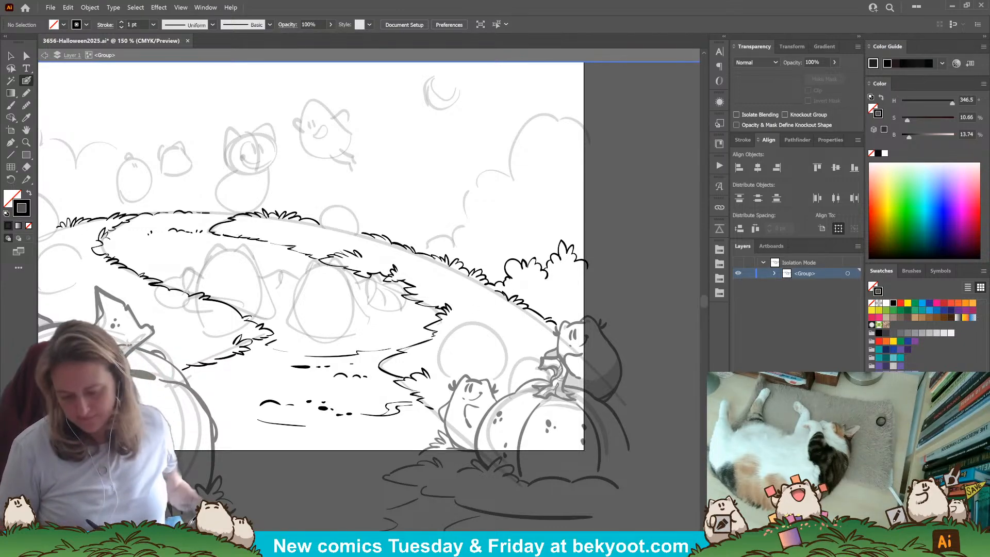
Remove the rounded arc on the bush's left side and redraw that side with small pointed leaves down to the hill.
left_click_drag(509, 265, 508, 257)
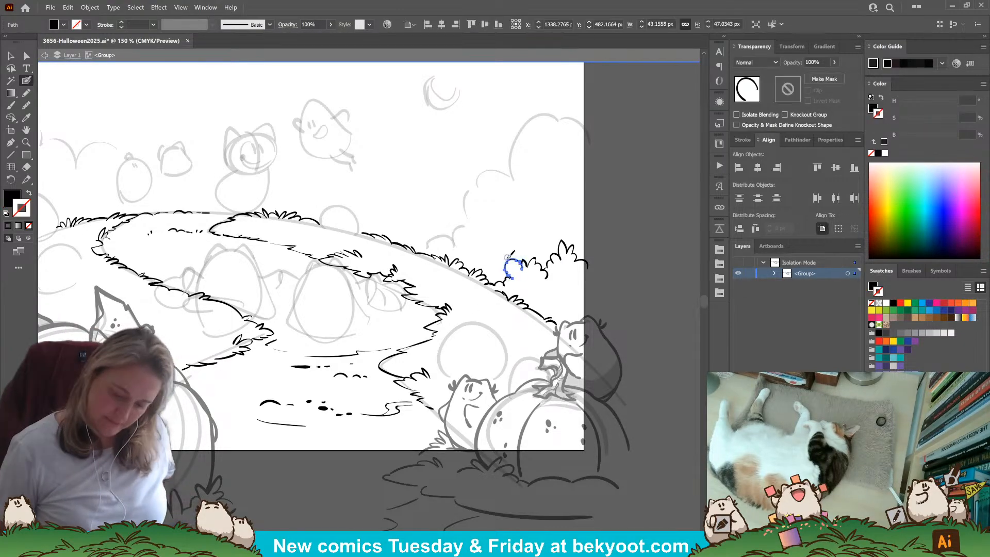
key("ctrl+z")
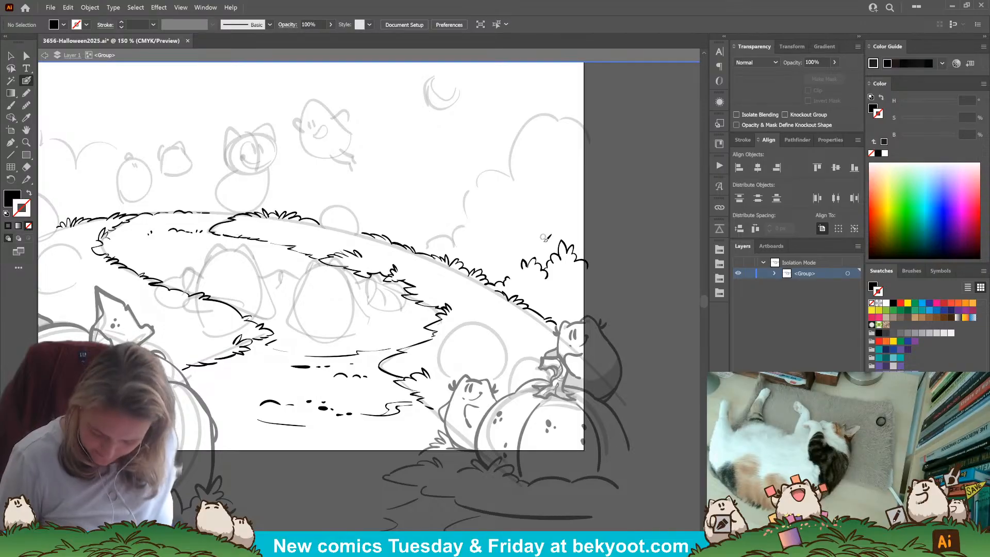
mouse_move(536, 263)
left_mouse_down()
mouse_move(539, 255)
mouse_move(523, 278)
left_mouse_up()
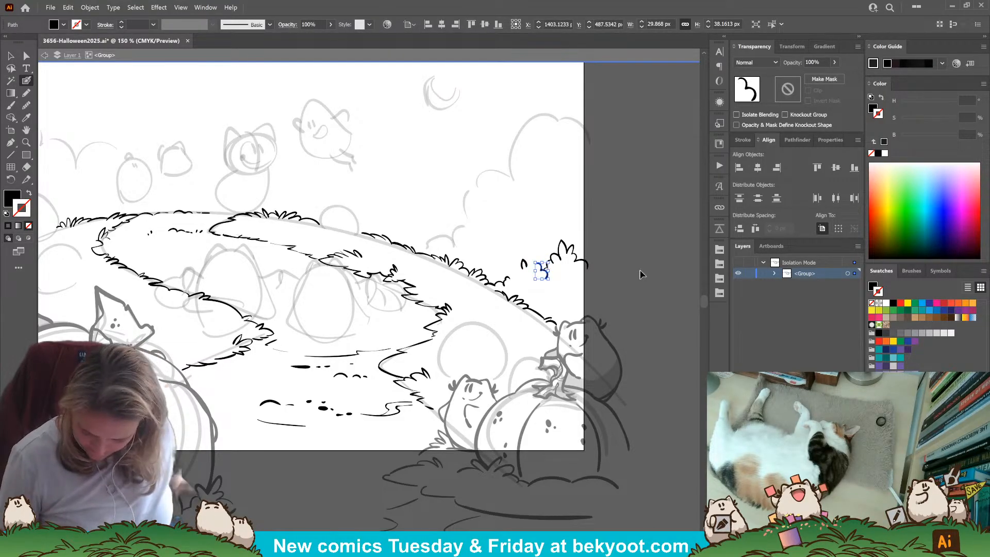
left_click(640, 255, "ctrl")
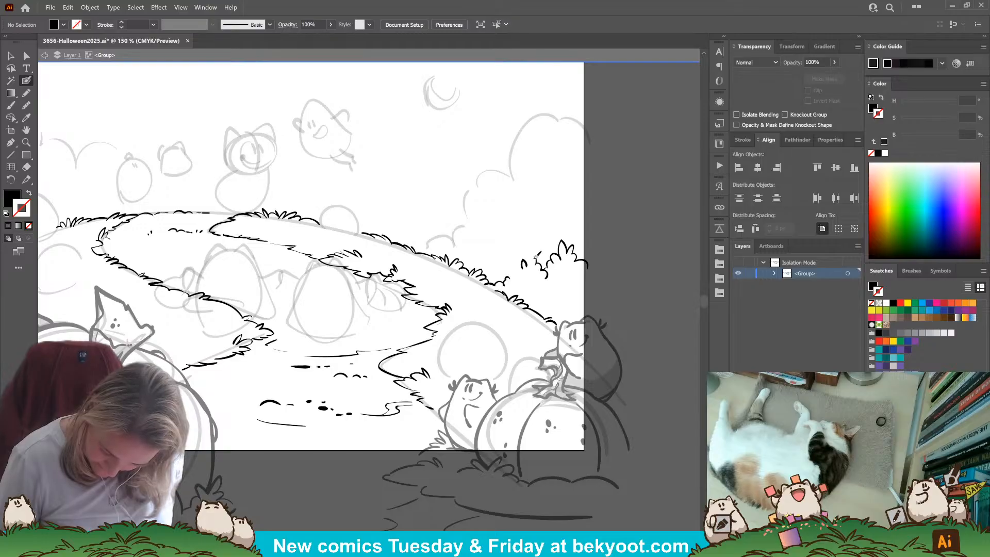
key("shift+x")
left_click_drag(524, 262, 509, 280)
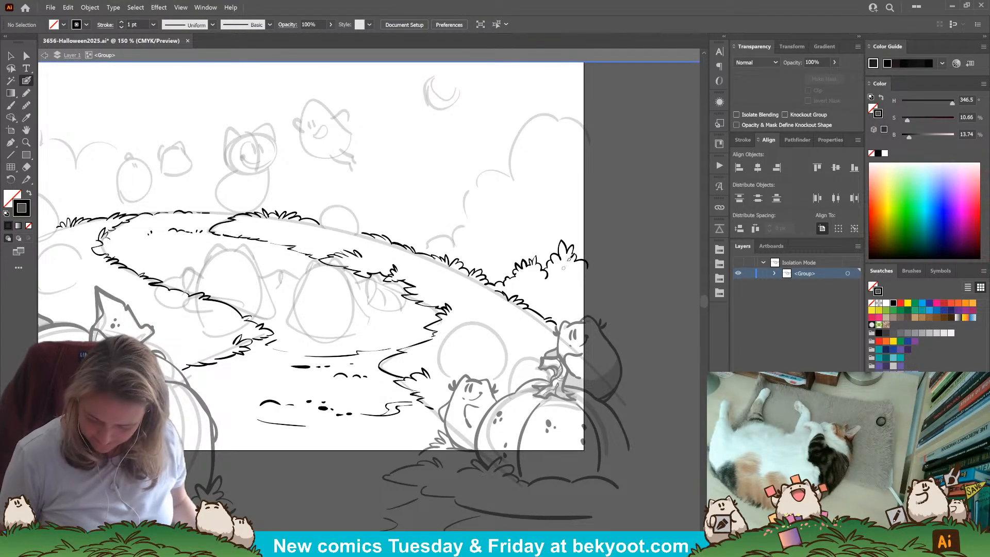
Rework the leaf stroke in the middle of the bush and add short leaf marks inside its right half.
mouse_move(553, 287)
left_mouse_down()
mouse_move(567, 278)
mouse_move(545, 272)
left_mouse_up()
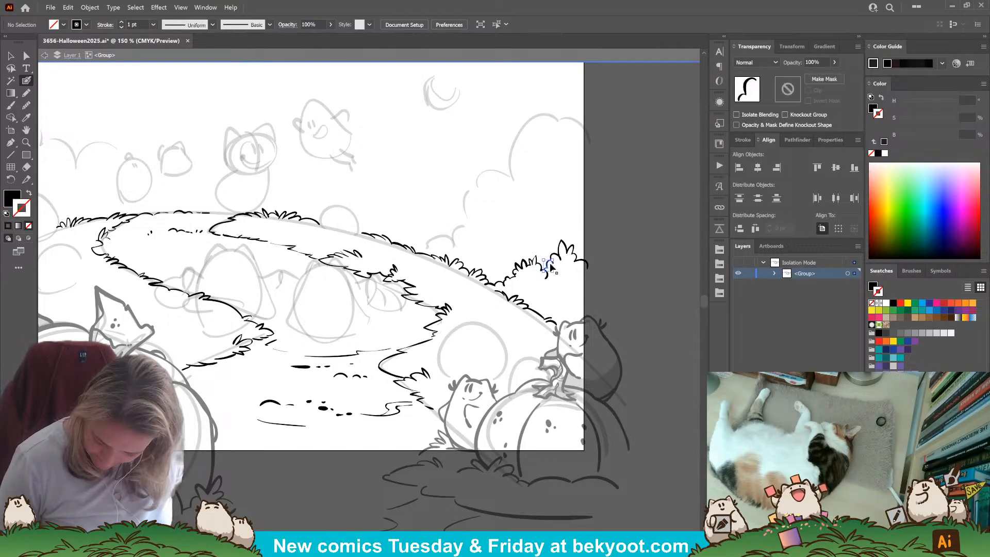
left_click(616, 253, "ctrl")
left_click_drag(566, 280, 573, 277)
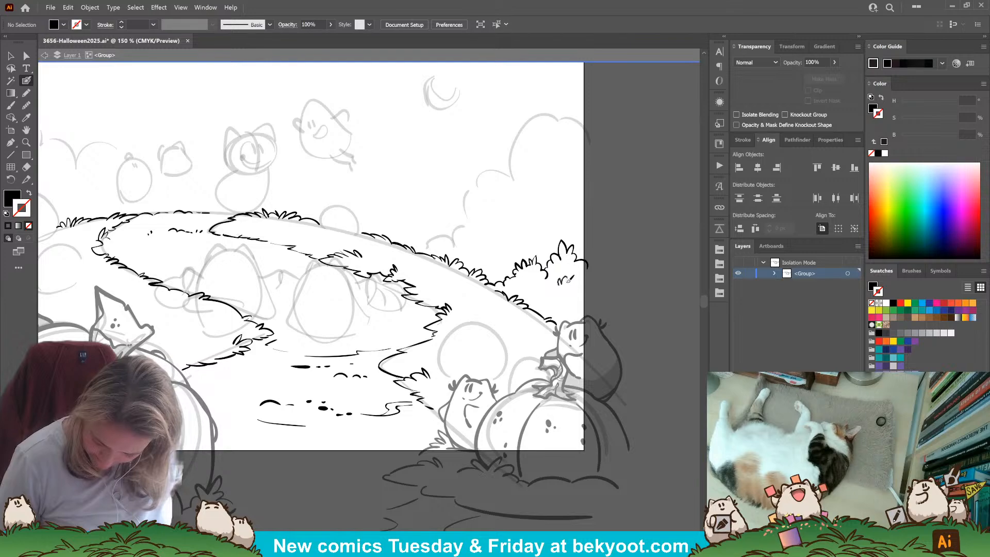
key("shift+x")
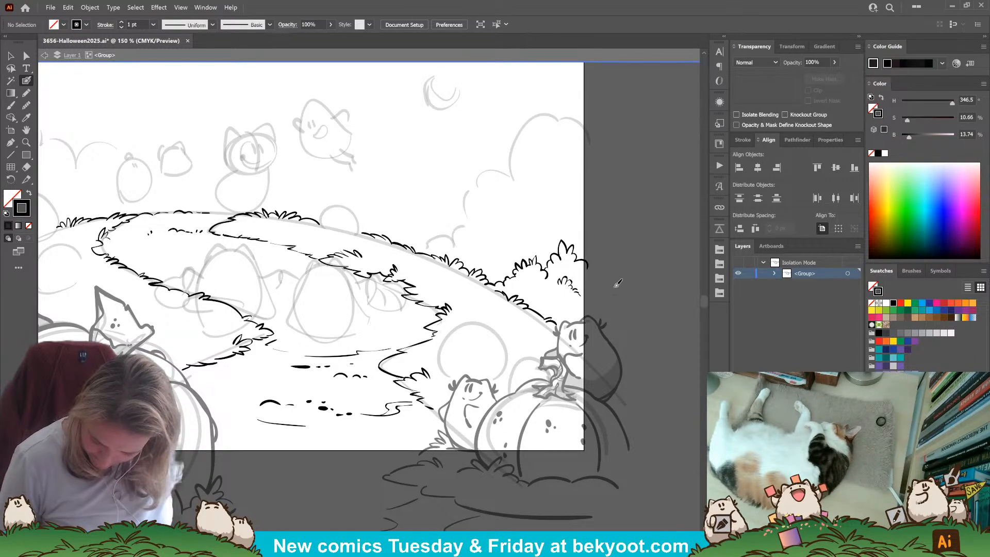
Undo the last leaf stroke inside the bush and ink small pointed leaf marks toward the artboard's right edge.
key("ctrl+z")
mouse_move(558, 286)
left_mouse_down()
mouse_move(567, 278)
mouse_move(571, 298)
mouse_move(549, 288)
left_mouse_up()
key("shift+x")
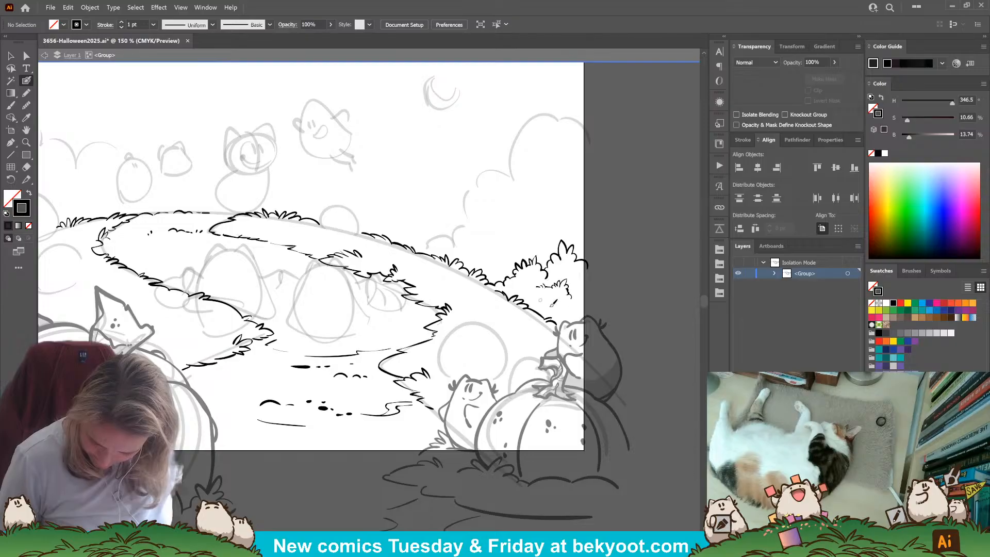
left_click_drag(571, 298, 578, 291)
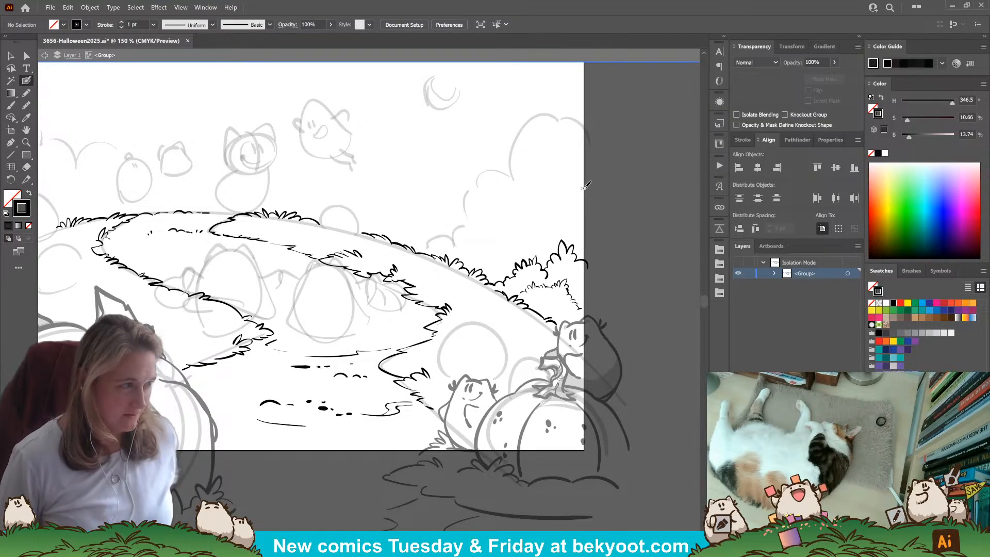
Ink a curved ground line across the path's middle and dot small pebbles near its right edge, redoing the first pebbles smaller.
mouse_move(331, 369)
left_mouse_down()
mouse_move(392, 354)
mouse_move(468, 354)
mouse_move(304, 364)
left_mouse_up()
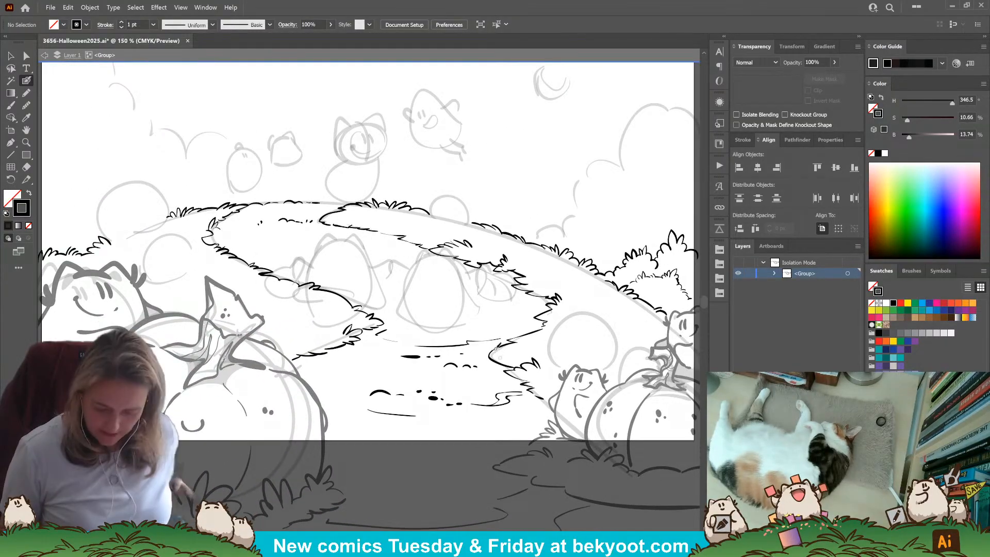
mouse_move(362, 296)
left_mouse_down()
mouse_move(410, 298)
mouse_move(480, 273)
mouse_move(484, 283)
mouse_move(442, 292)
left_mouse_up()
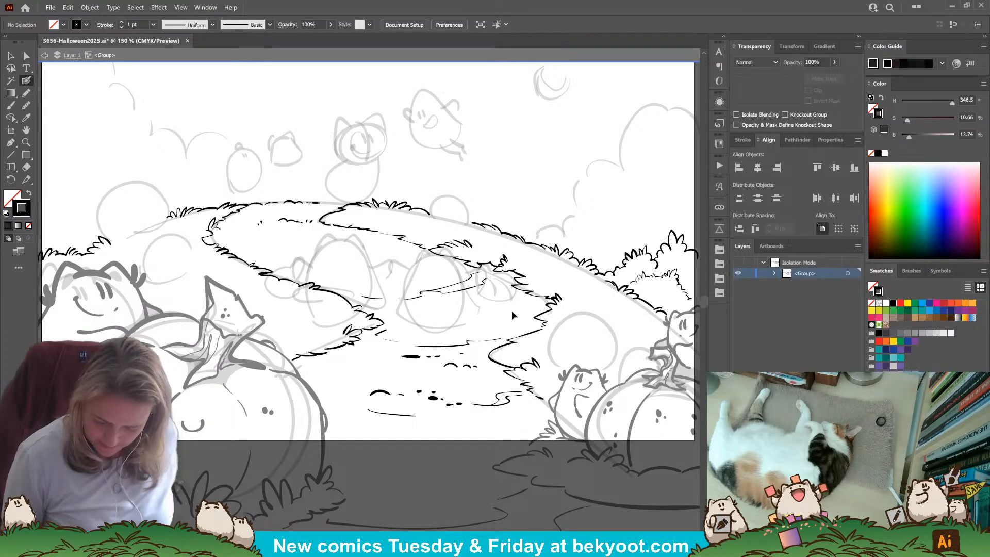
left_click_drag(496, 315, 515, 311)
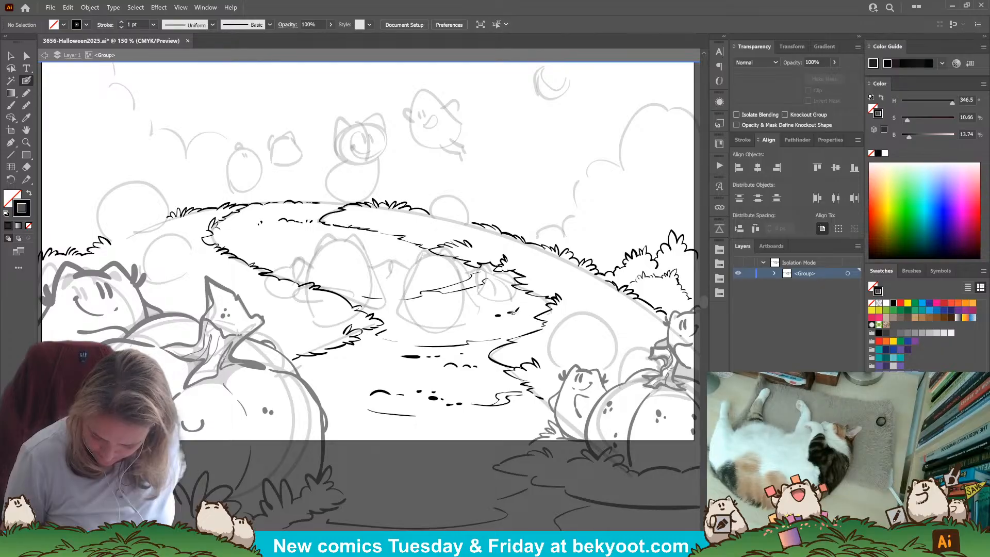
left_click_drag(309, 371, 323, 371)
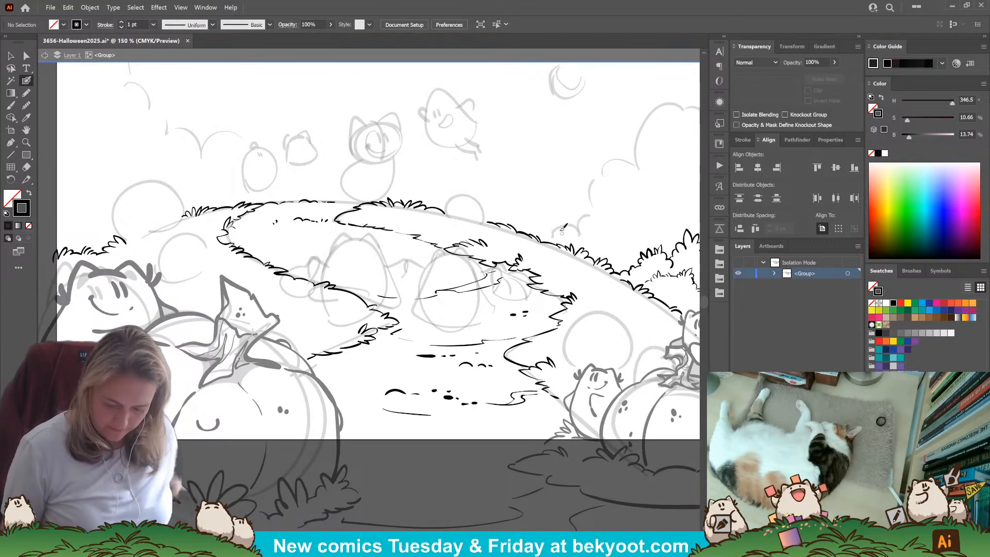
key("ctrl+z")
key("ctrl+z")
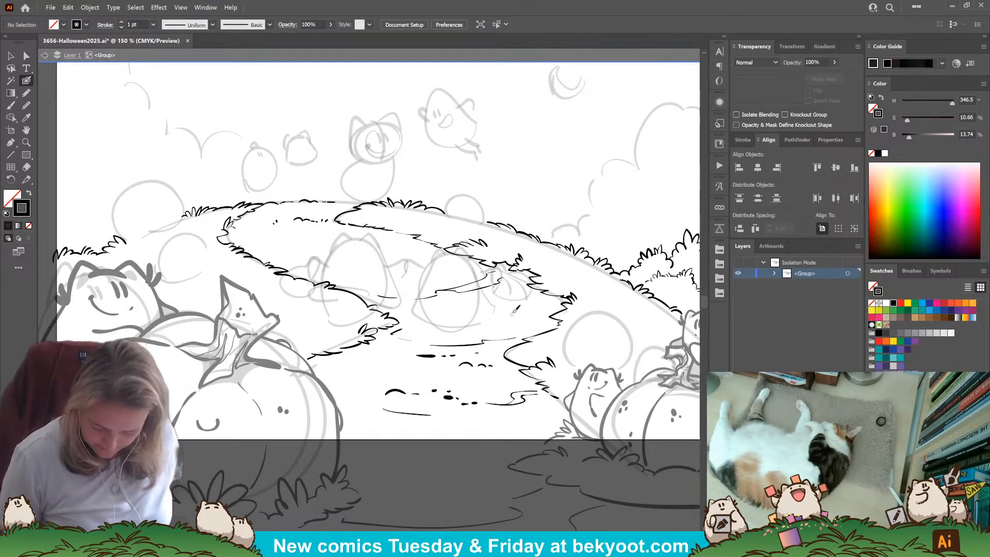
left_click(509, 314)
left_click(512, 312)
left_click(517, 312)
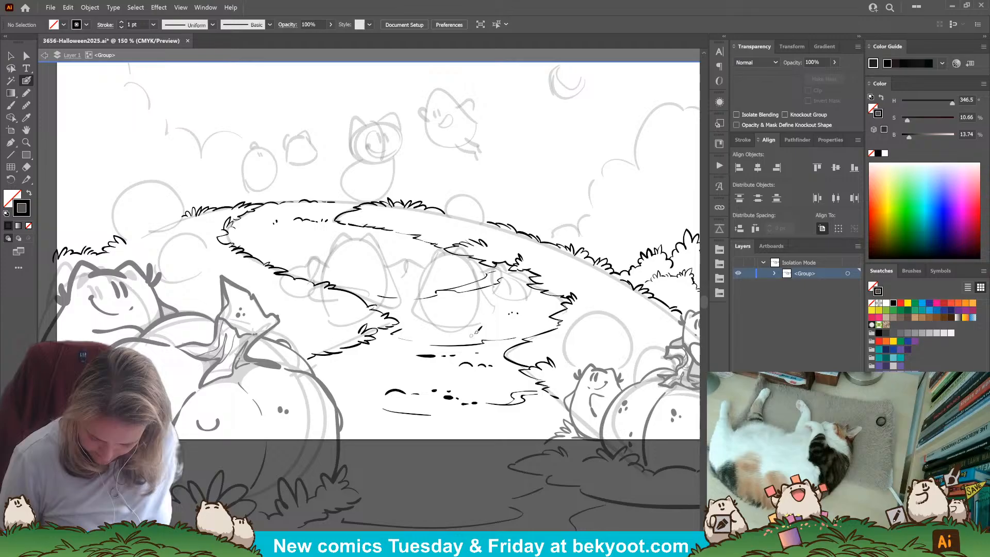
left_click_drag(500, 324, 505, 324)
left_click(508, 323)
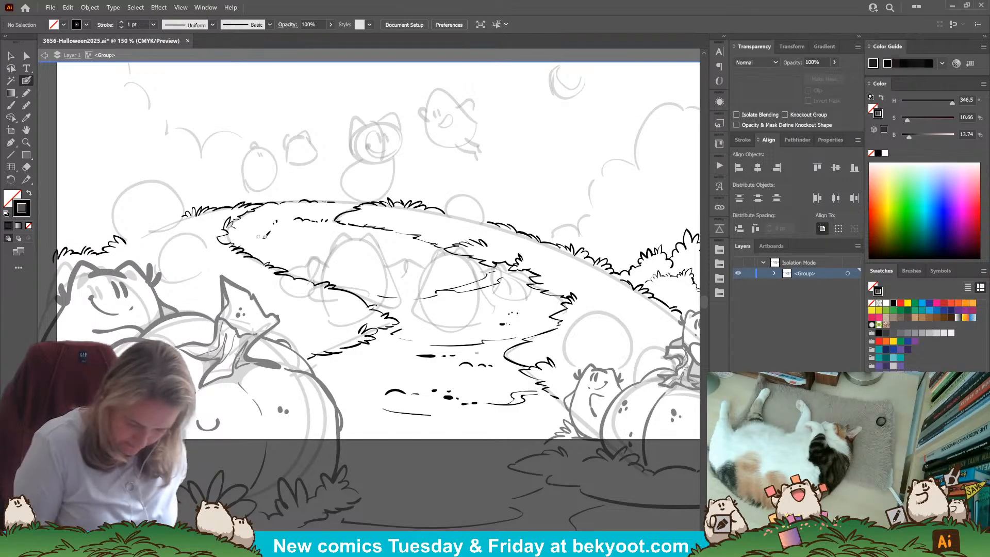
Ink a ground line across the path's upper bend, with small grass tufts and pebbles there and in the foreground.
mouse_move(239, 230)
left_mouse_down()
mouse_move(358, 230)
mouse_move(291, 236)
mouse_move(301, 256)
left_mouse_up()
key("ctrl+z")
left_click(304, 255)
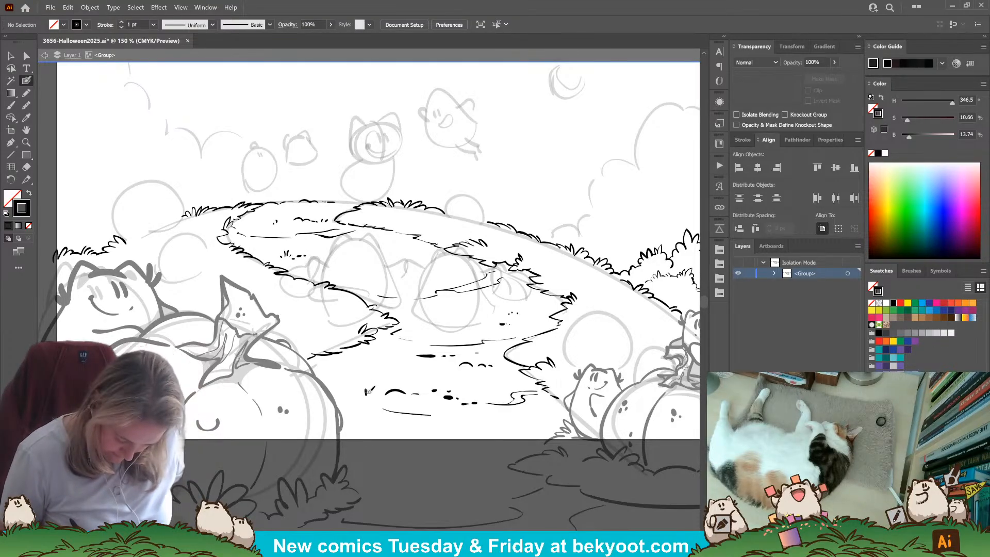
left_click_drag(364, 391, 363, 397)
left_click_drag(369, 390, 368, 395)
Draw a closed Pencil shape in the notch at the path's upper-left bend and give it a solid black fill without stroke.
left_click(26, 93)
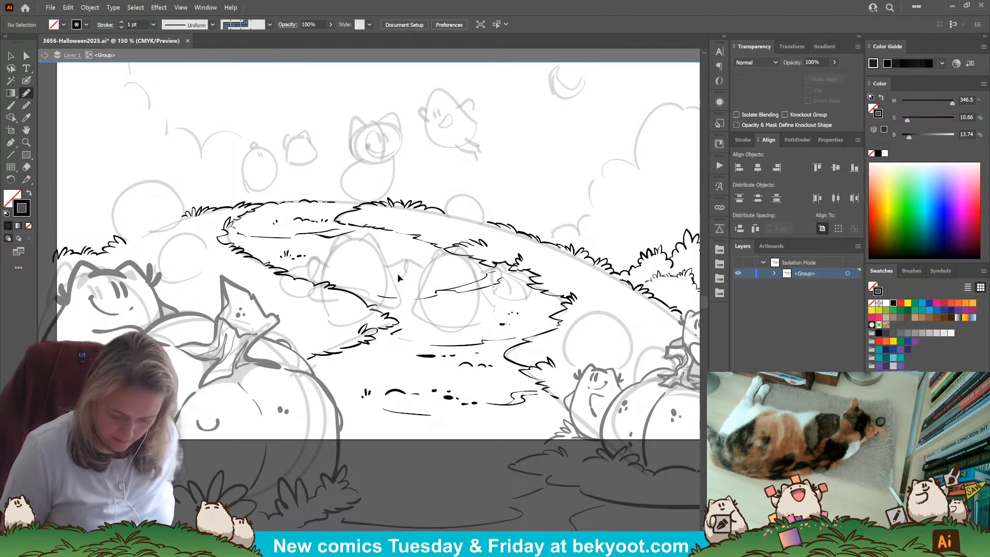
left_click_drag(392, 420, 377, 431)
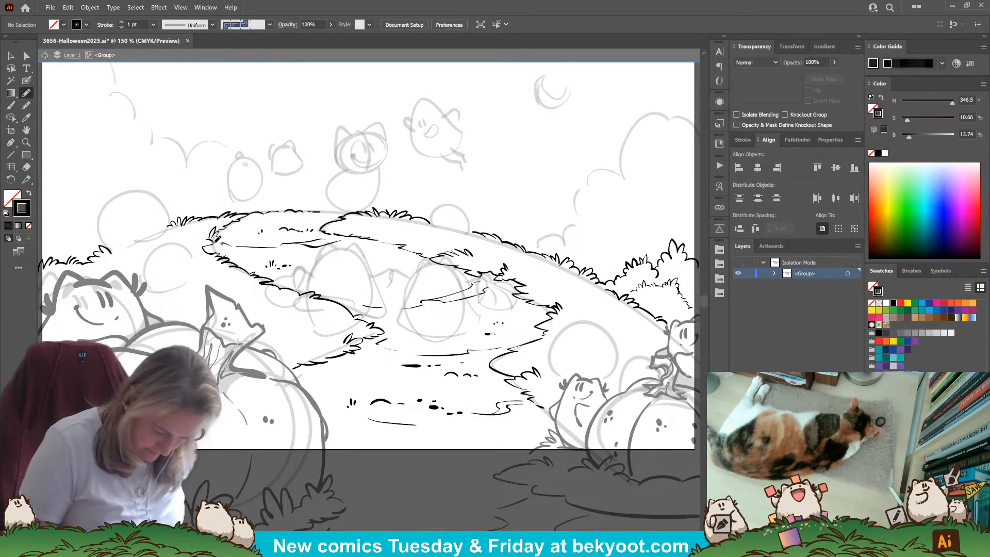
mouse_move(213, 253)
left_mouse_down()
mouse_move(201, 246)
mouse_move(213, 243)
left_mouse_up()
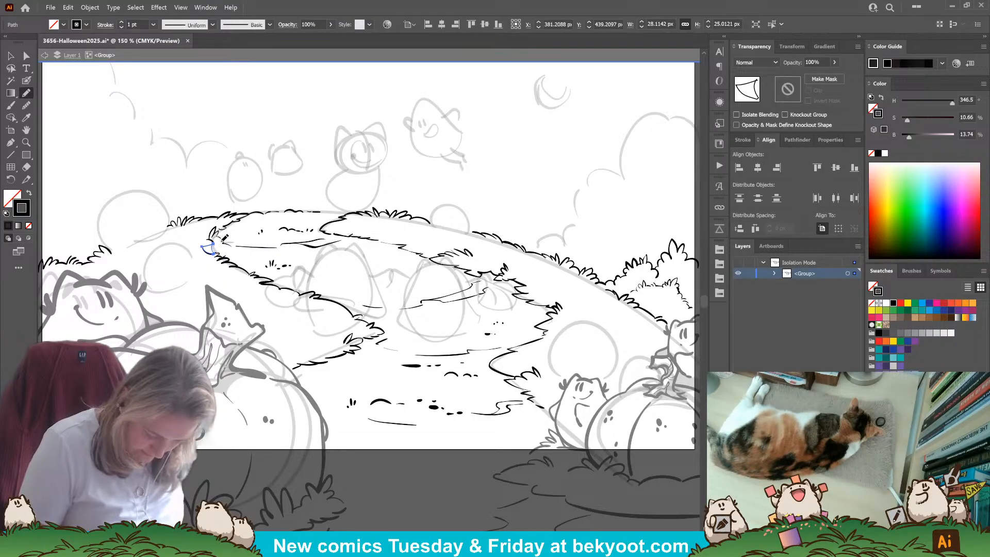
key("shift+x")
key("ctrl+shift+a")
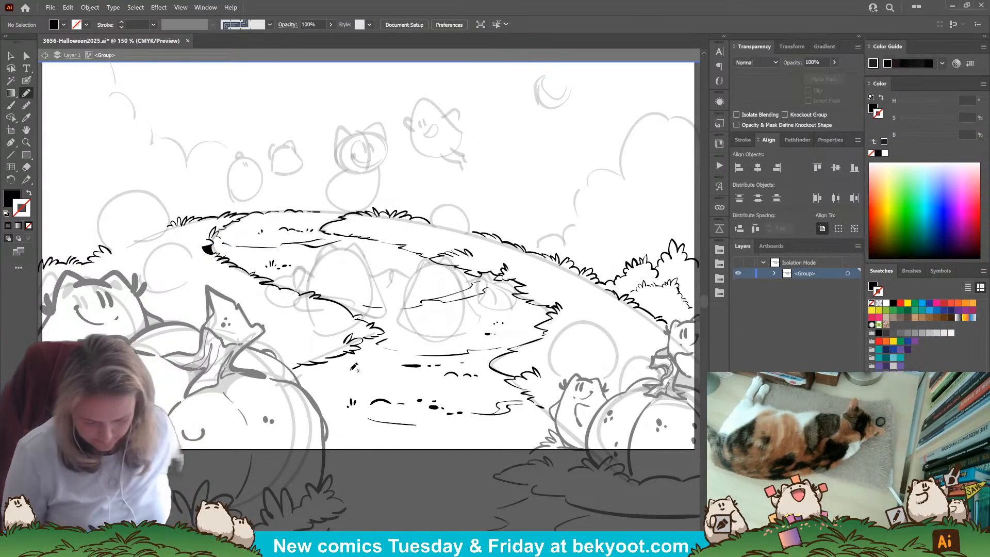
Draw solid black shadow shapes in the grass notches at the path's right bend and lower-left bend.
mouse_move(537, 303)
left_mouse_down()
mouse_move(536, 319)
mouse_move(559, 306)
mouse_move(537, 304)
left_mouse_up()
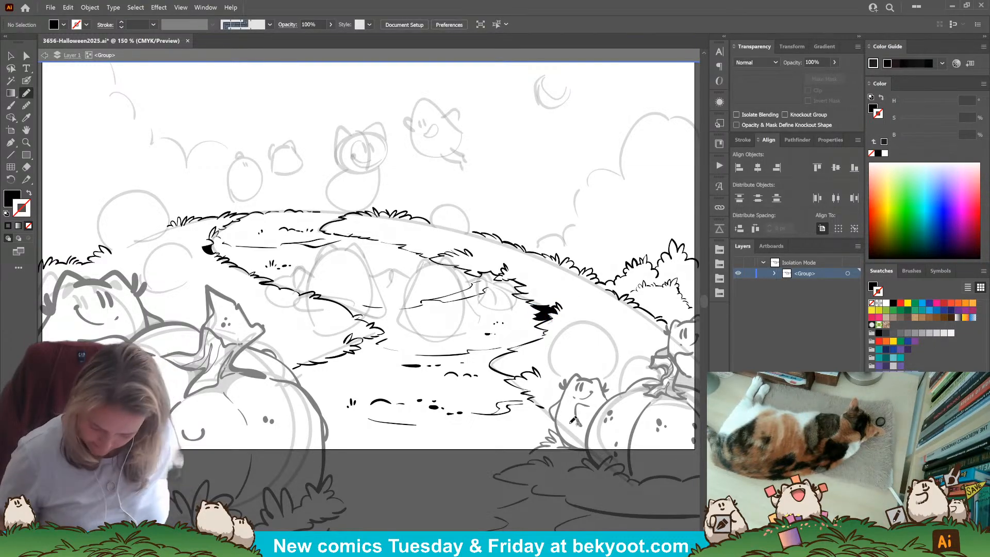
mouse_move(381, 334)
left_mouse_down()
mouse_move(366, 338)
mouse_move(372, 333)
mouse_move(381, 355)
mouse_move(414, 348)
mouse_move(375, 367)
mouse_move(438, 372)
mouse_move(356, 362)
left_mouse_up()
key("ctrl+shift+a")
Delete the long black shape lying across the path's foreground.
left_click(404, 445, "ctrl")
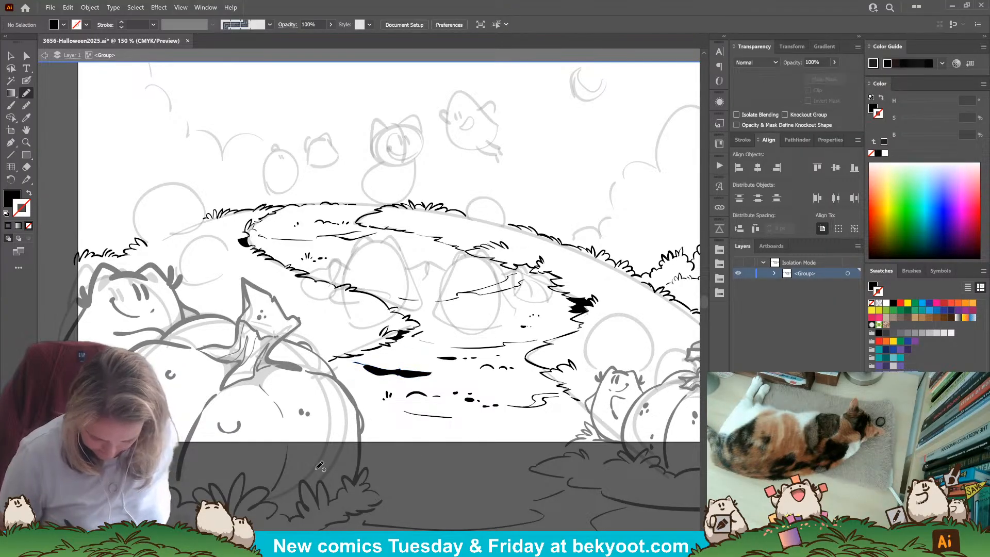
left_click(419, 372, "ctrl")
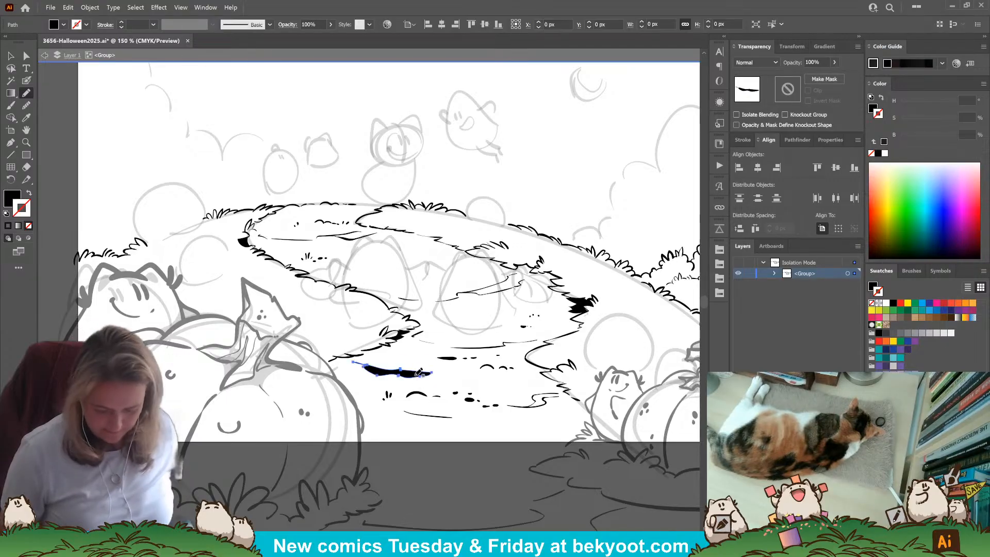
key("Delete")
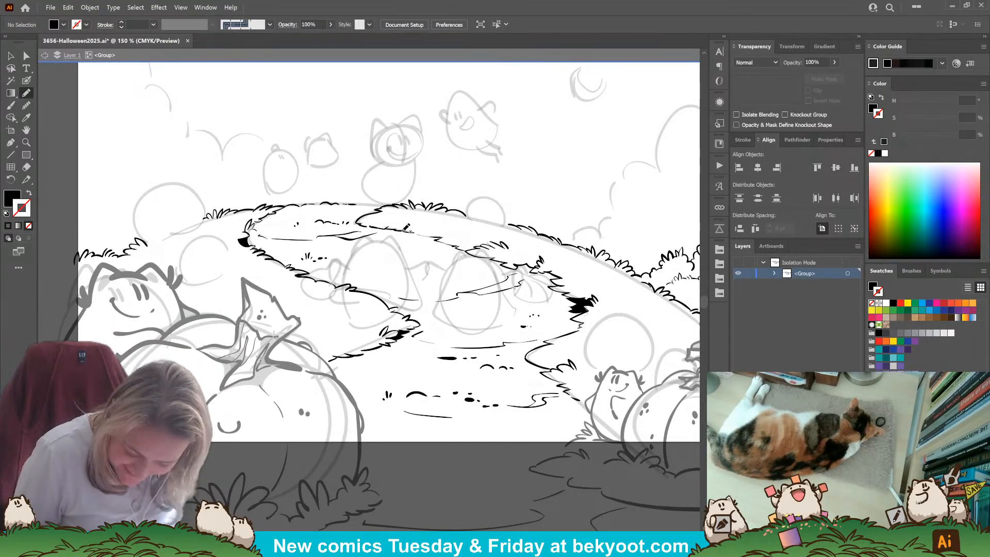
Draw a thin solid black shadow along the upper stretch of the path's far grassy edge.
mouse_move(394, 229)
left_mouse_down()
mouse_move(443, 236)
mouse_move(411, 227)
left_mouse_up()
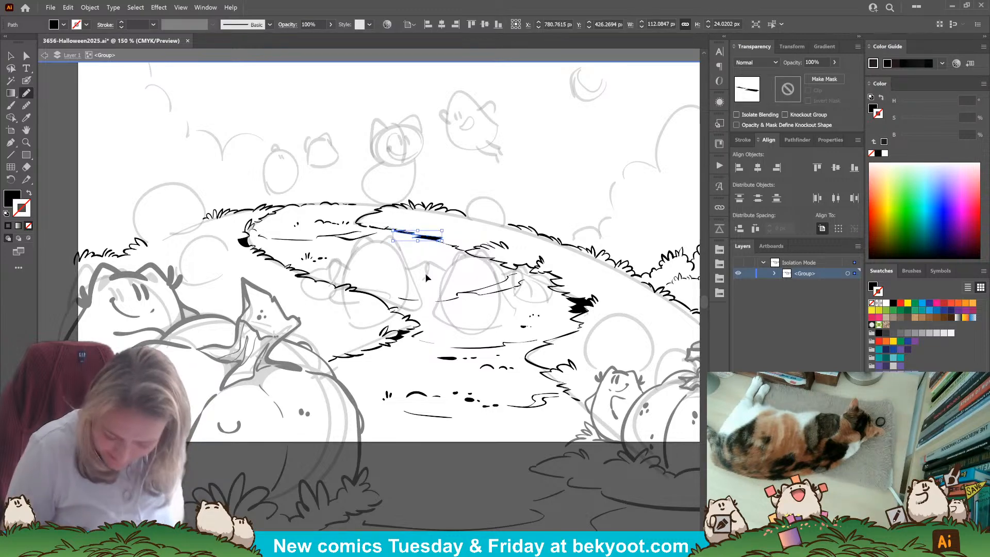
left_click_drag(451, 333, 422, 317)
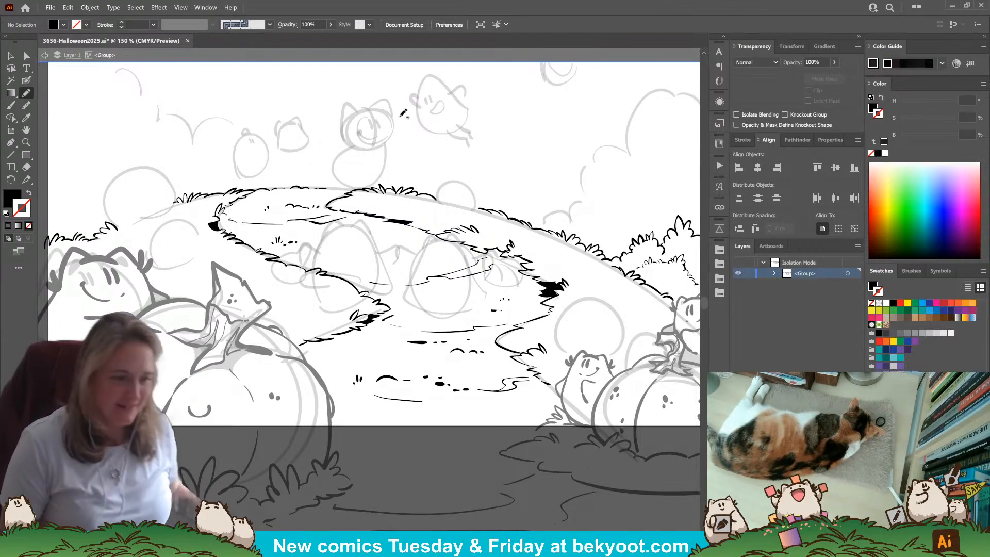
left_click(29, 81)
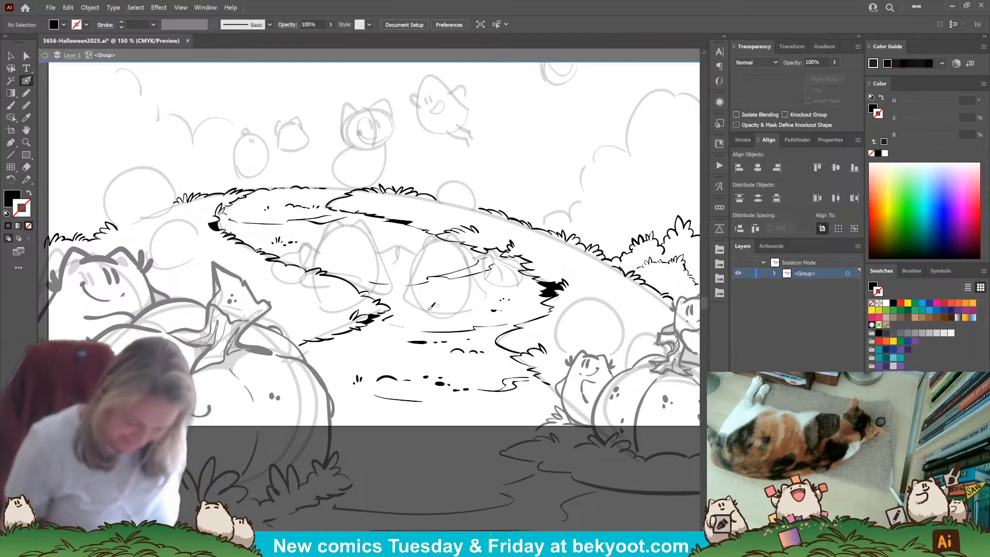
left_click(26, 93)
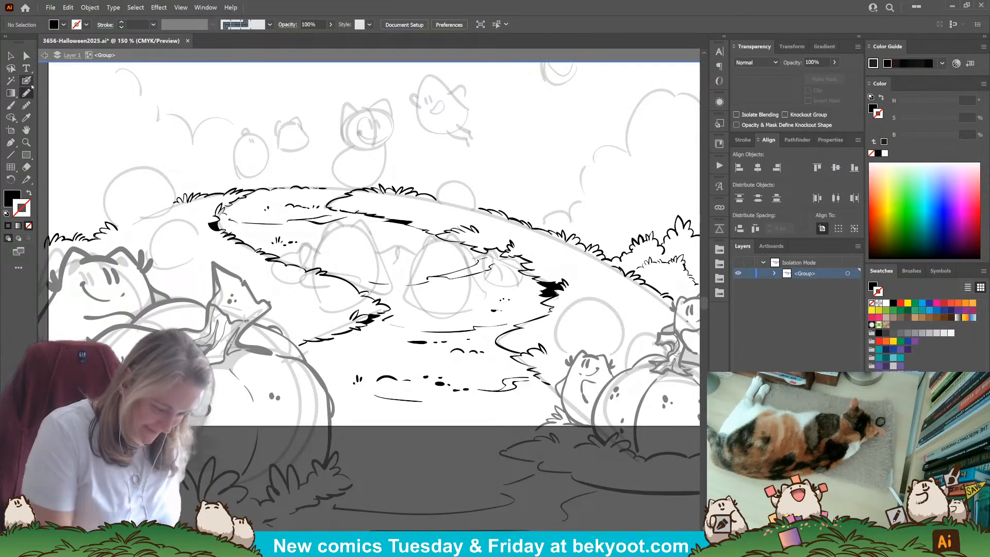
Draw a small black shadow under the grass on the path's left edge, below the upper bend, reworking its shape.
mouse_move(280, 256)
left_mouse_down()
mouse_move(308, 261)
mouse_move(268, 257)
left_mouse_up()
key("ctrl+z")
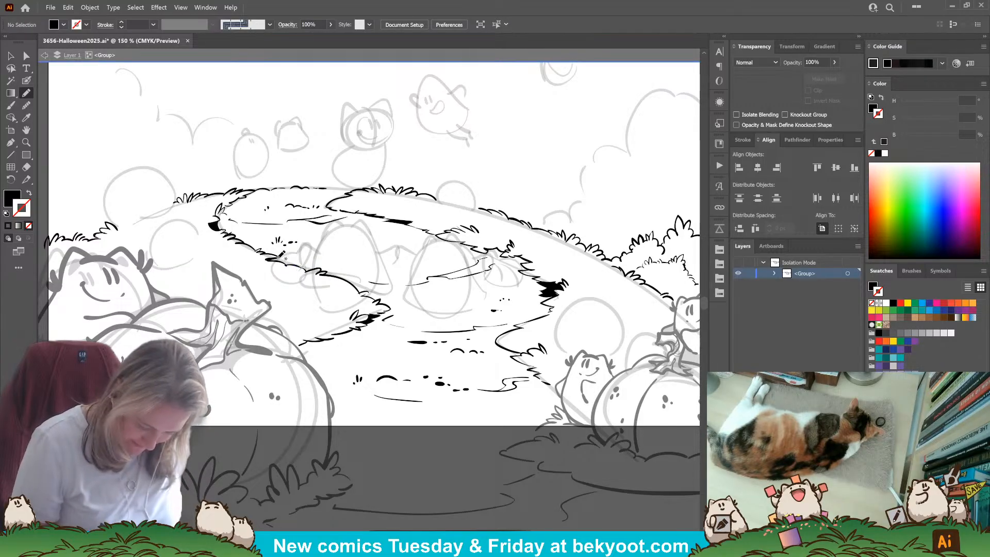
left_click_drag(283, 263, 268, 259)
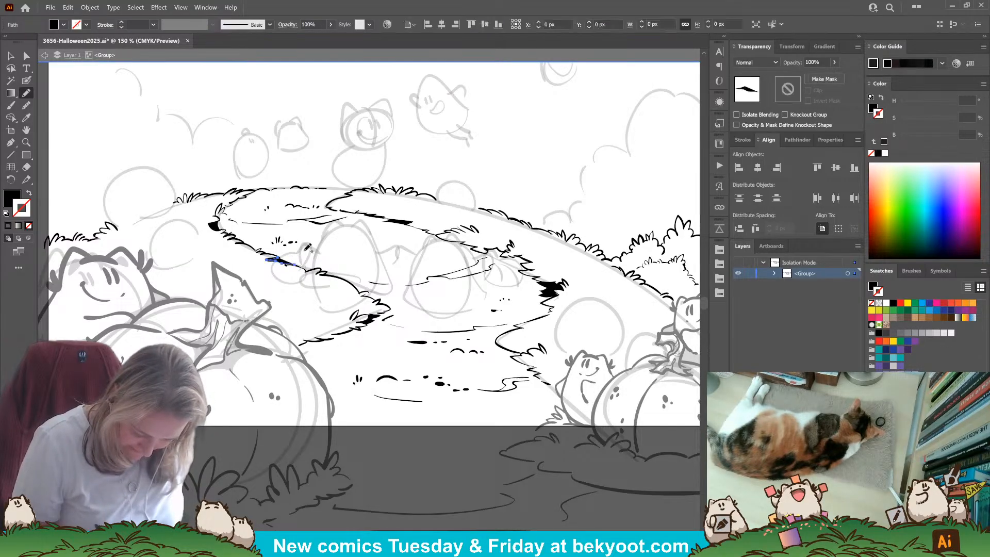
key("ctrl+shift+a")
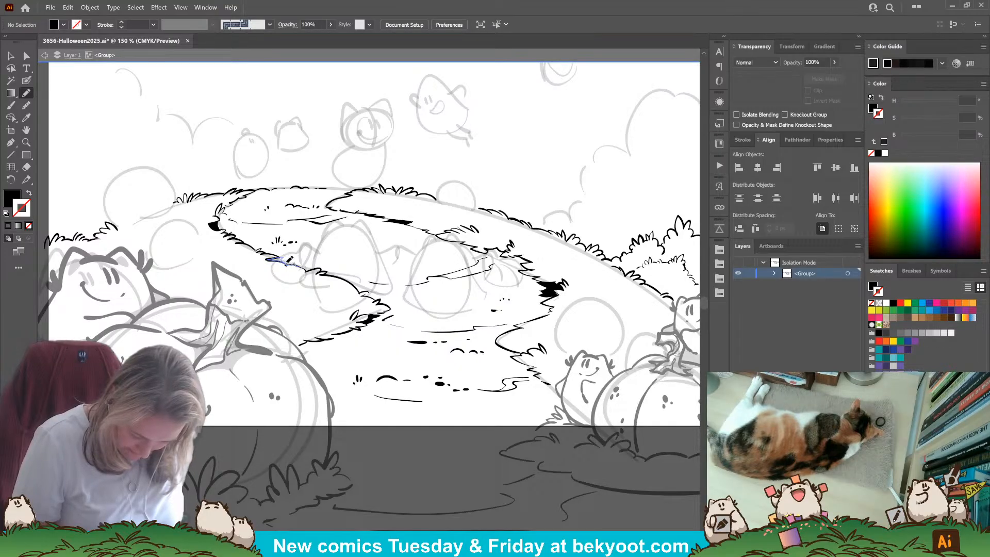
left_click_drag(298, 261, 300, 263)
key("ctrl+shift+a")
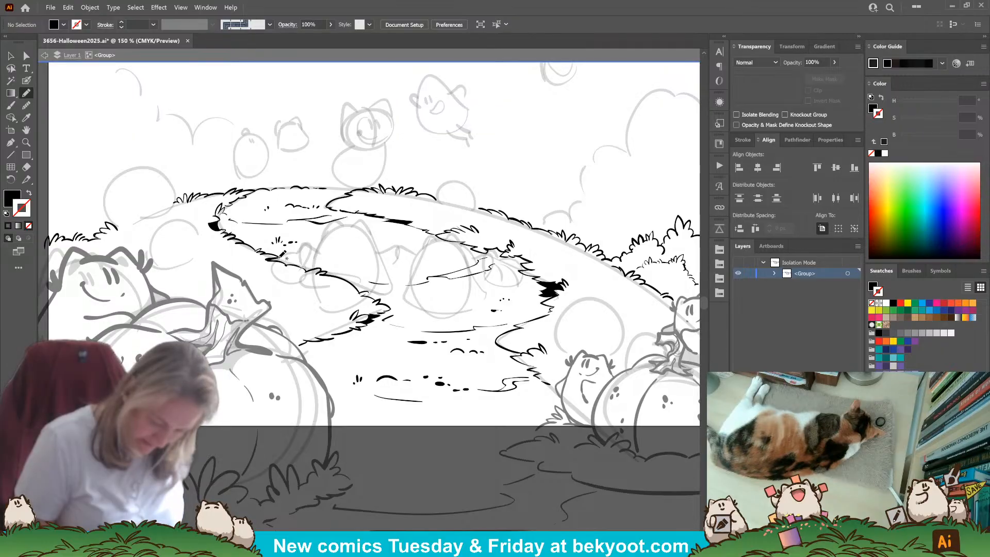
left_click_drag(272, 259, 279, 258)
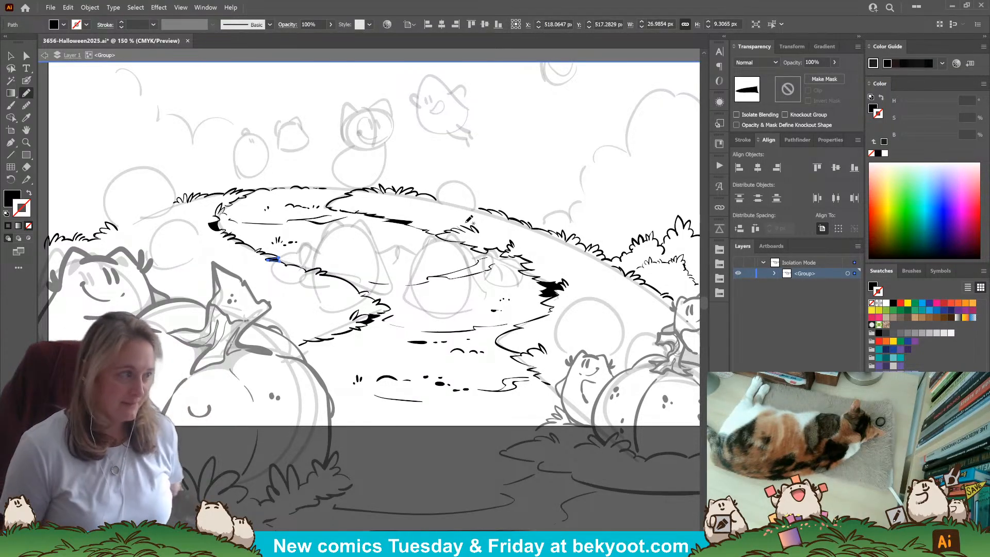
Extend the black shadow along the path's far edge with another tapered shape toward the grass tufts.
left_click_drag(408, 314, 317, 306)
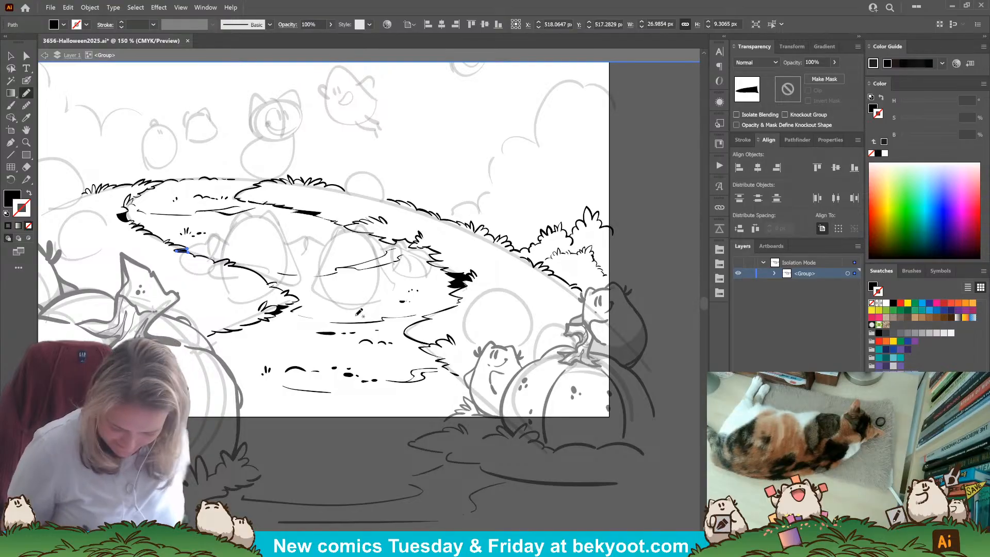
mouse_move(335, 224)
left_mouse_down()
mouse_move(326, 223)
mouse_move(362, 232)
mouse_move(323, 220)
left_mouse_up()
key("ctrl+z")
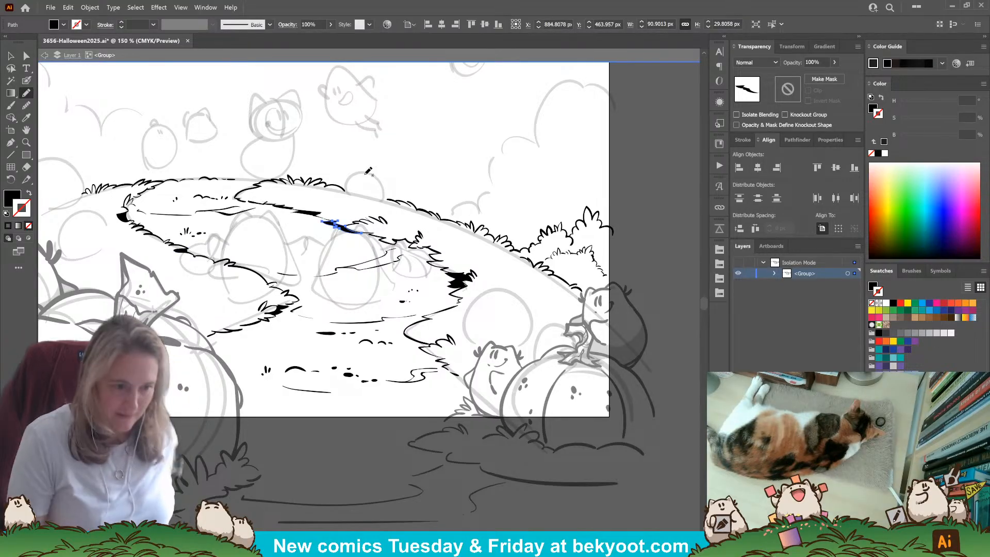
key("ctrl+shift+a")
mouse_move(413, 320)
left_mouse_down()
mouse_move(396, 293)
mouse_move(359, 275)
left_mouse_up()
left_click_drag(283, 285, 326, 313)
Ink a grass tuft and grassy line on the slope just above the path's shadowed far edge.
left_click(24, 82)
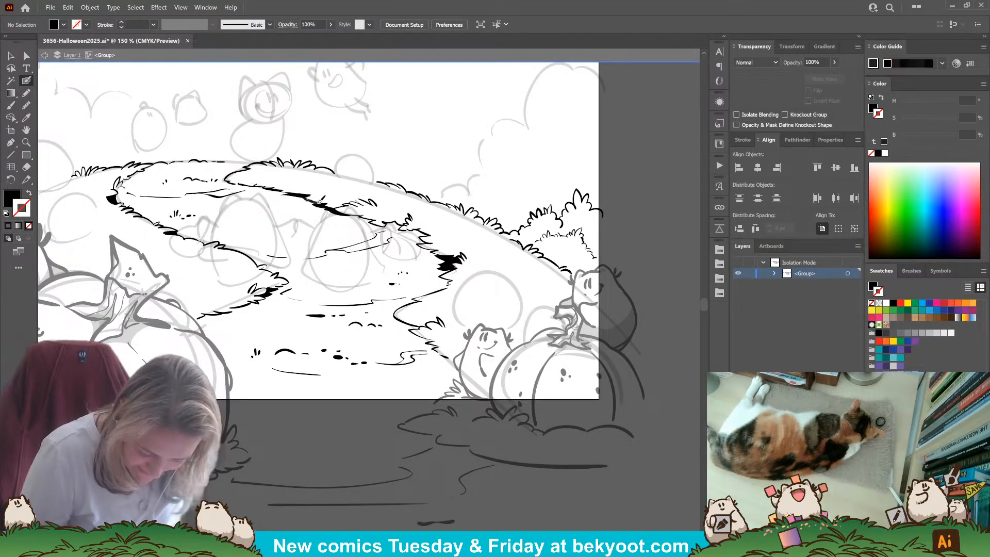
key("shift+x")
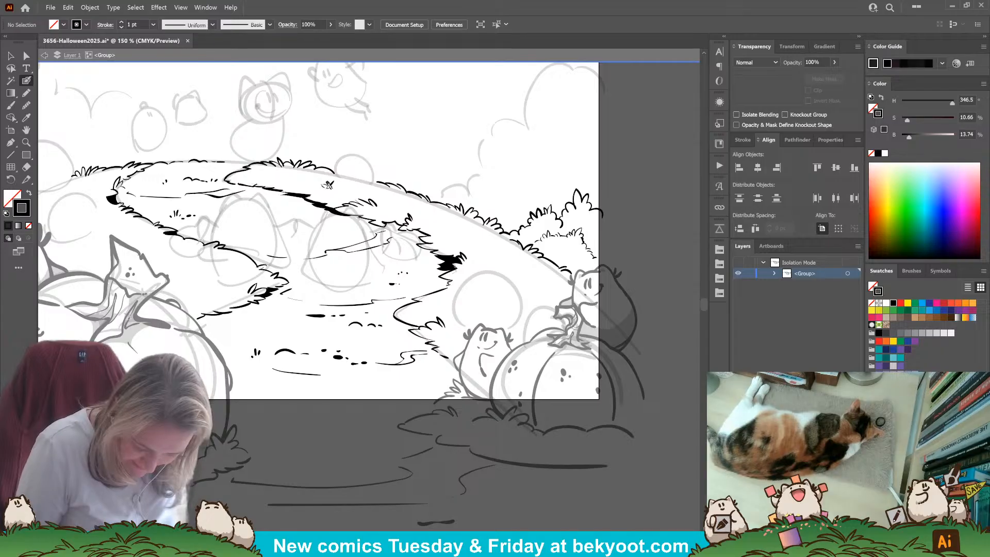
mouse_move(328, 189)
left_mouse_down()
mouse_move(316, 188)
mouse_move(354, 185)
left_mouse_up()
Ink a small round pumpkin outline with a short forked stem on the far crest of the hill.
left_click_drag(334, 285, 321, 326)
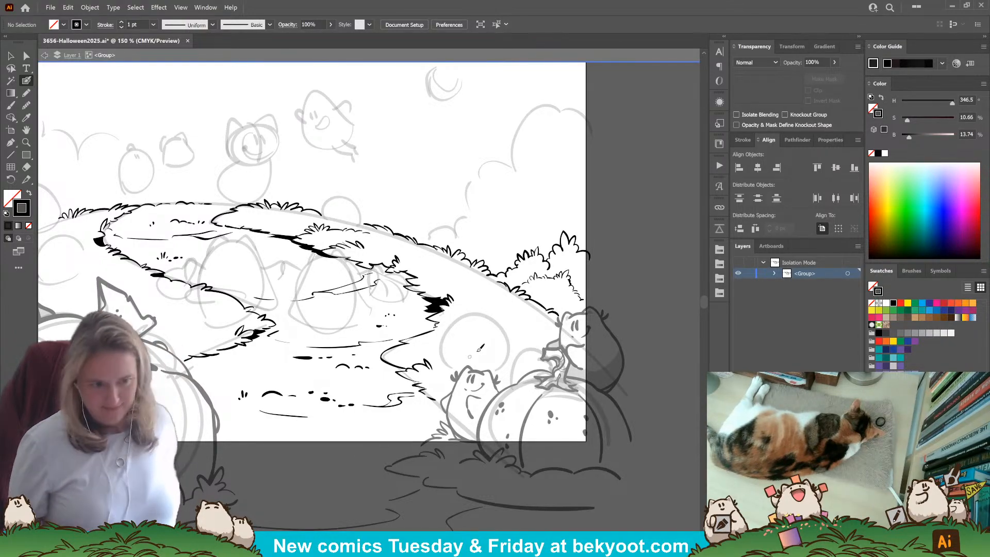
left_click_drag(296, 301, 315, 335)
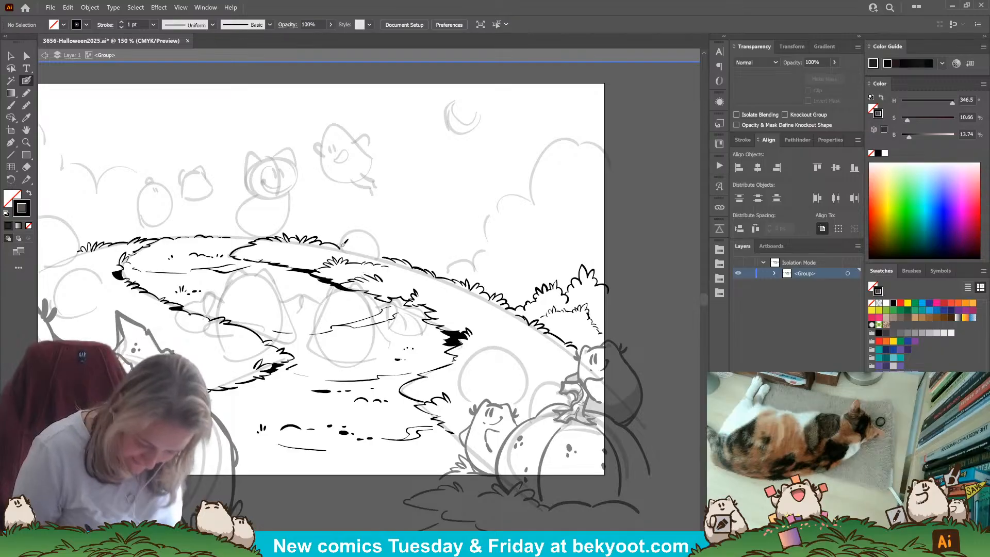
mouse_move(344, 246)
left_mouse_down()
mouse_move(369, 219)
mouse_move(365, 230)
mouse_move(373, 229)
mouse_move(363, 229)
mouse_move(384, 256)
left_mouse_up()
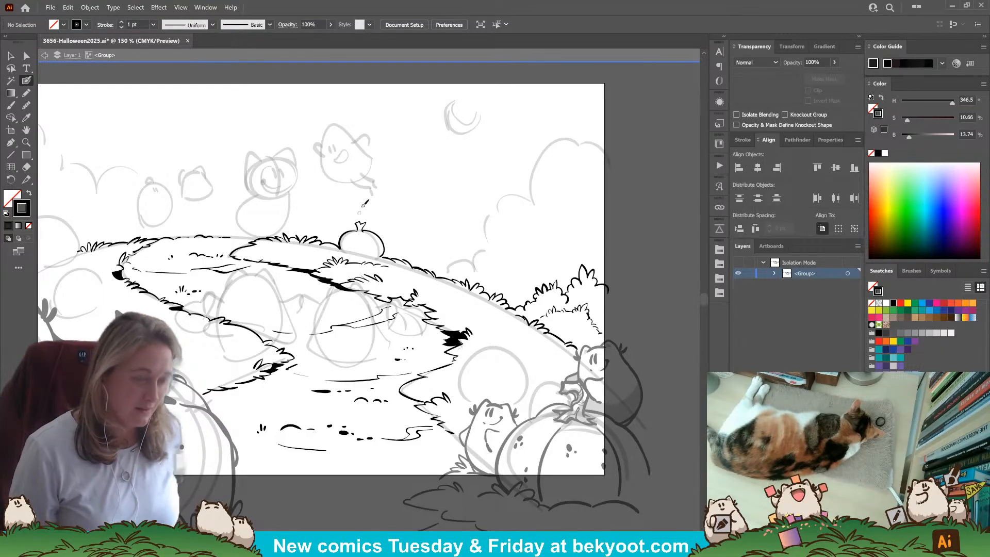
Add rib lines to the small hilltop pumpkin and a grass tuft at its base.
left_click(364, 227, "ctrl")
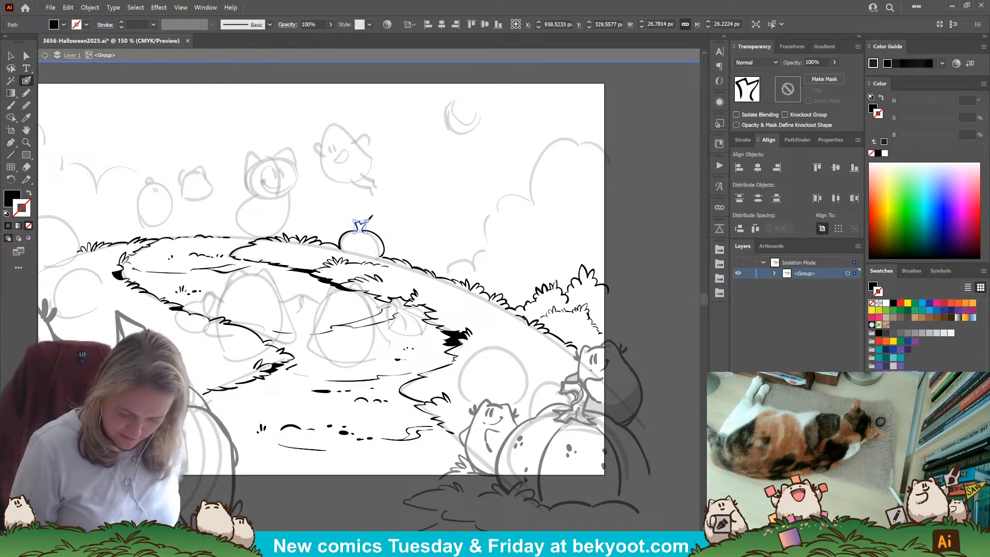
left_click(401, 233, "ctrl")
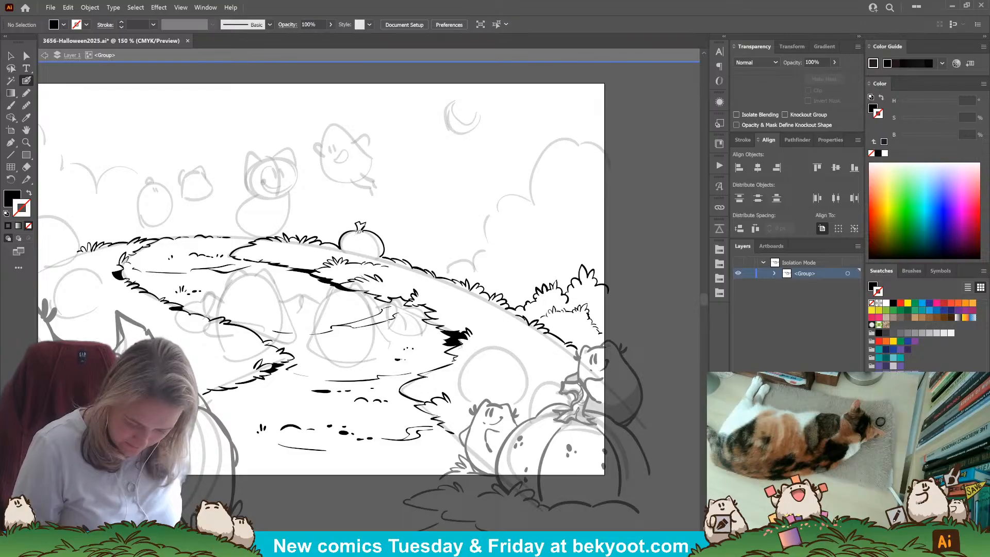
key("shift+x")
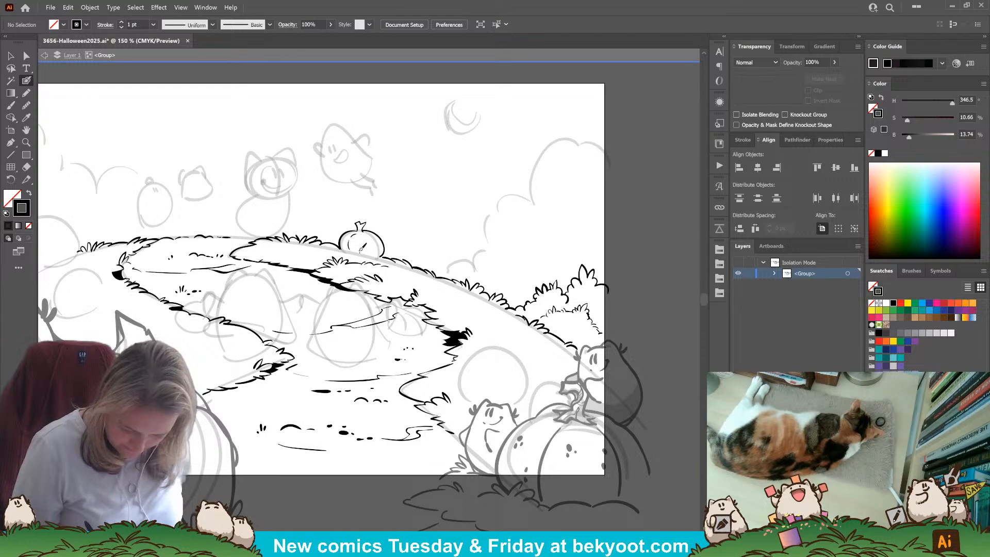
left_click_drag(360, 249, 360, 253)
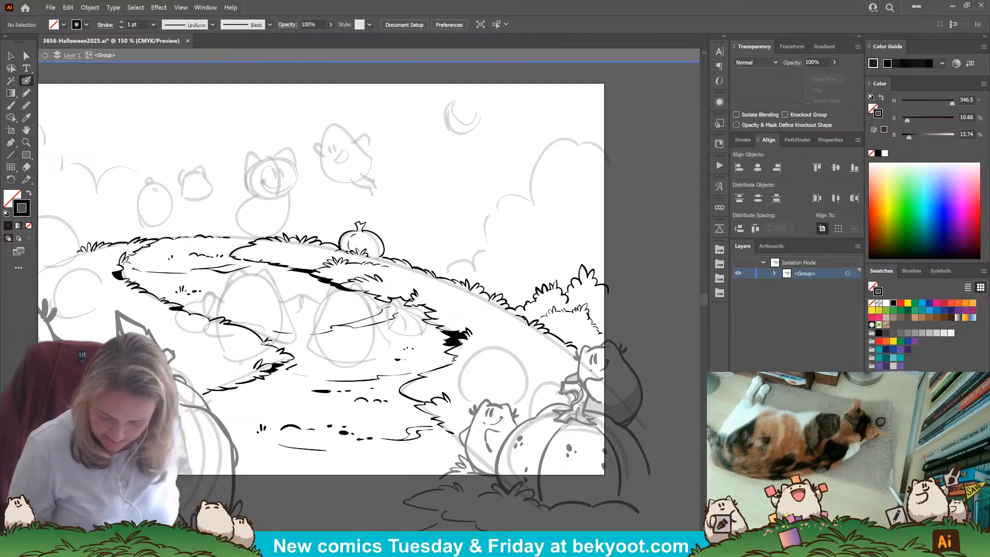
Ink the larger pumpkin's round outline and curled stem on the hill's left side, redrawing the top curve until it fits.
left_click_drag(316, 323, 495, 346)
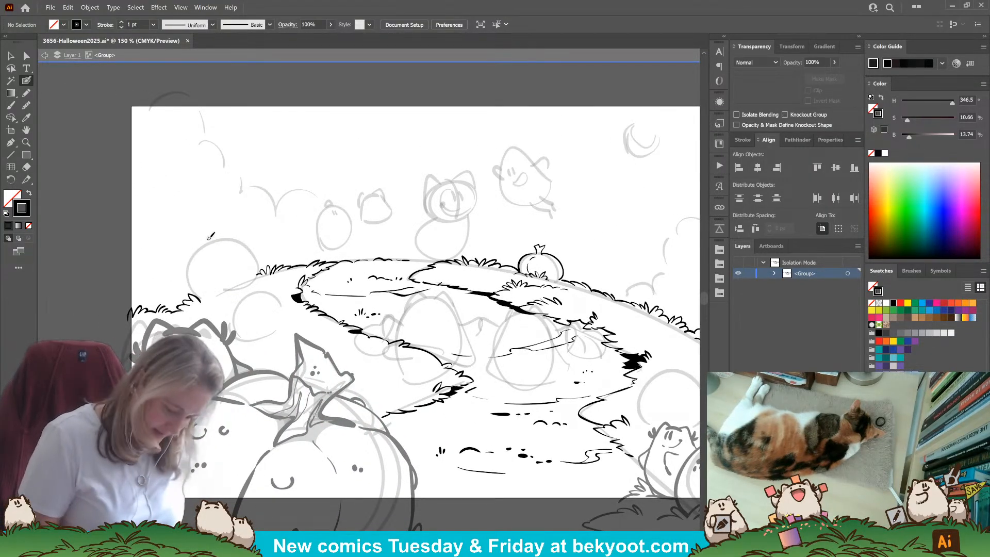
mouse_move(210, 244)
left_mouse_down()
mouse_move(191, 268)
mouse_move(197, 291)
mouse_move(192, 257)
mouse_move(216, 239)
mouse_move(277, 264)
left_mouse_up()
key("ctrl+z")
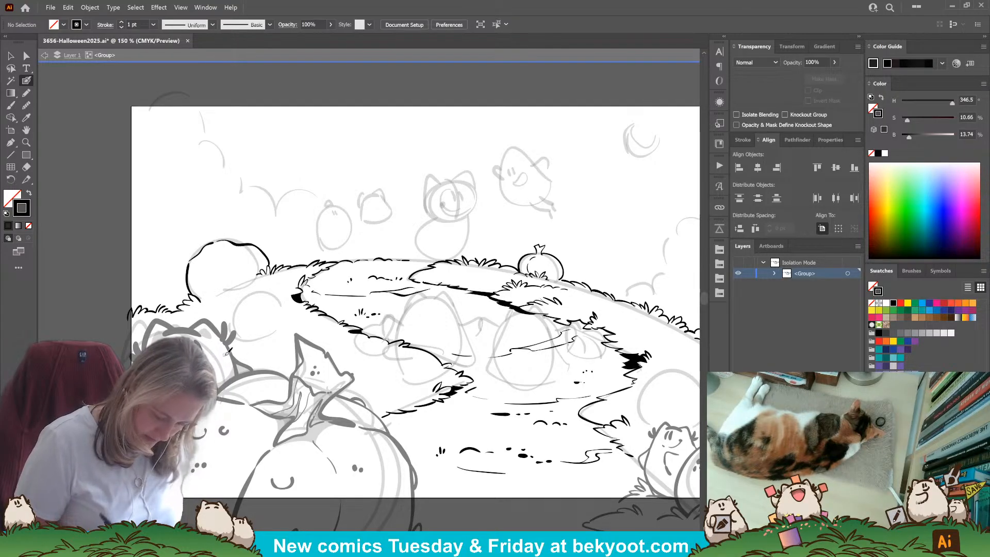
key("ctrl+z")
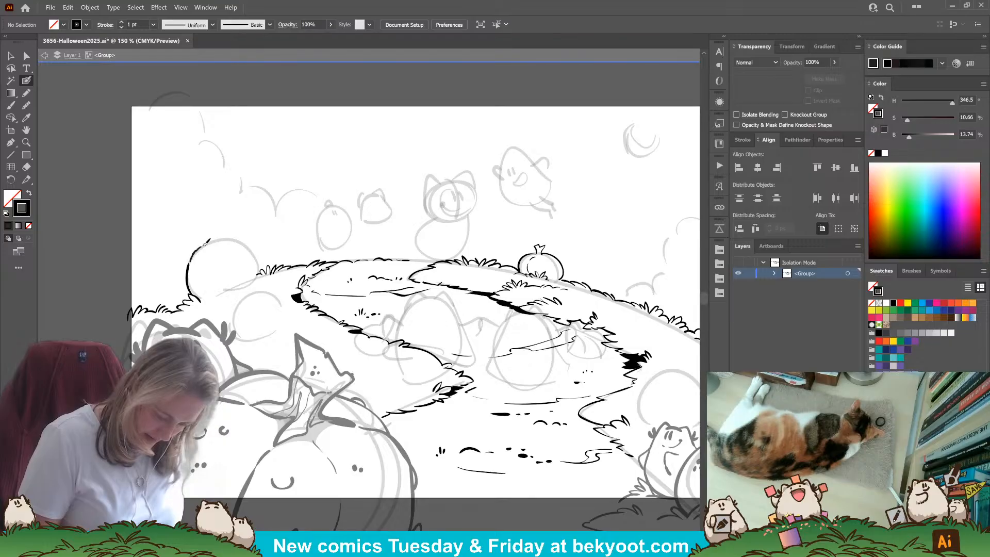
mouse_move(227, 236)
left_mouse_down()
mouse_move(252, 243)
mouse_move(274, 272)
mouse_move(257, 246)
mouse_move(228, 233)
mouse_move(187, 267)
left_mouse_up()
key("ctrl+z")
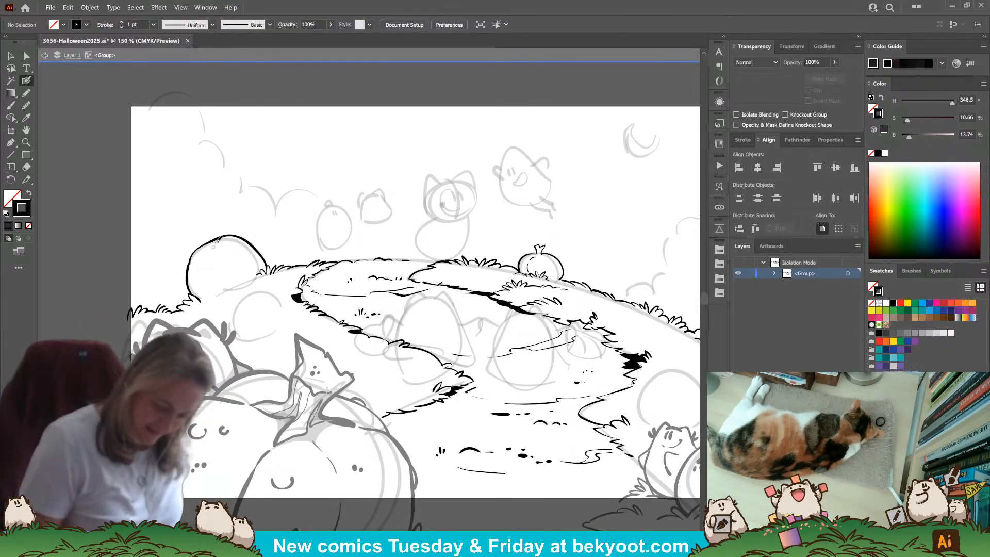
mouse_move(215, 239)
left_mouse_down()
mouse_move(200, 232)
mouse_move(213, 241)
left_mouse_up()
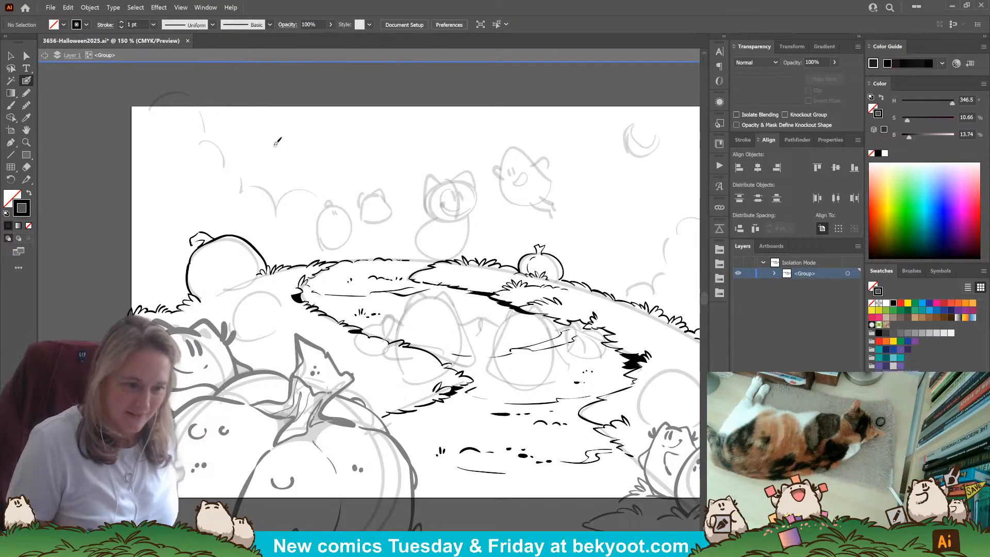
Try out inner fold lines and dark shading on the large background pumpkin's stem.
left_click_drag(192, 240, 206, 250)
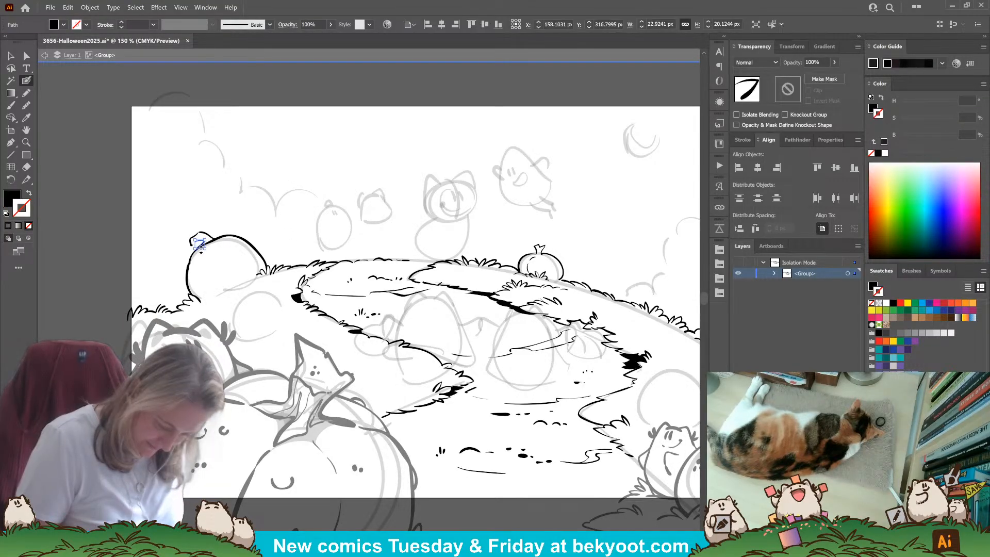
key("ctrl+shift+a")
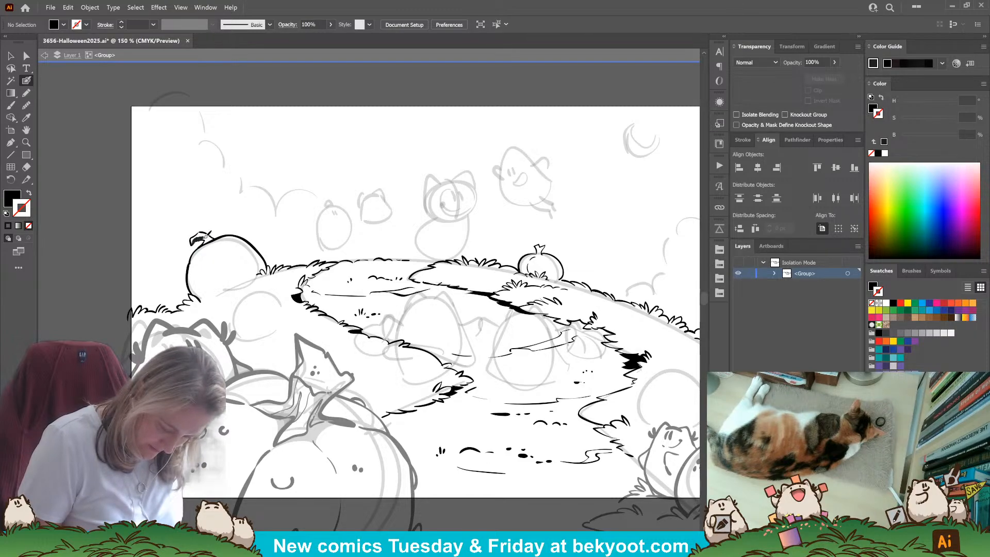
key("shift+x")
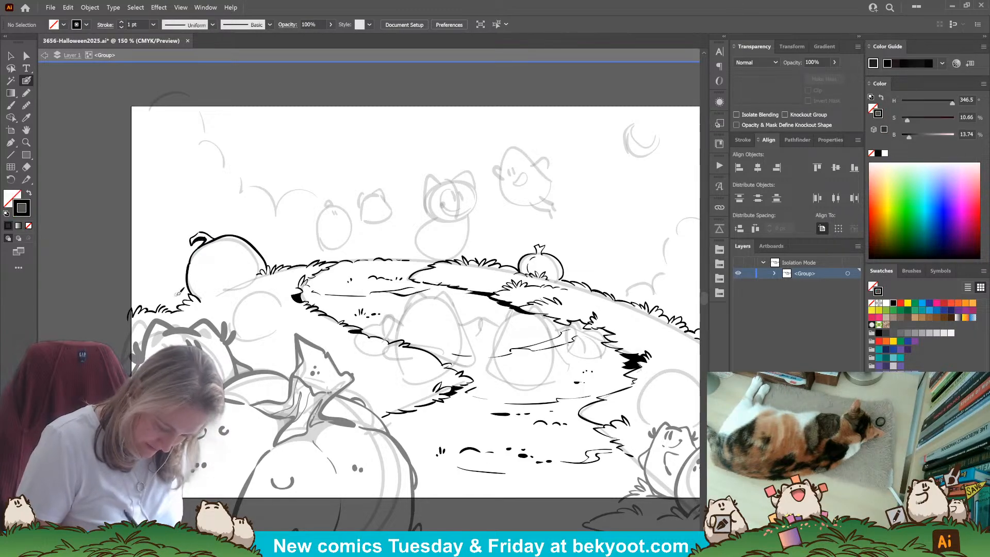
key("shift+x")
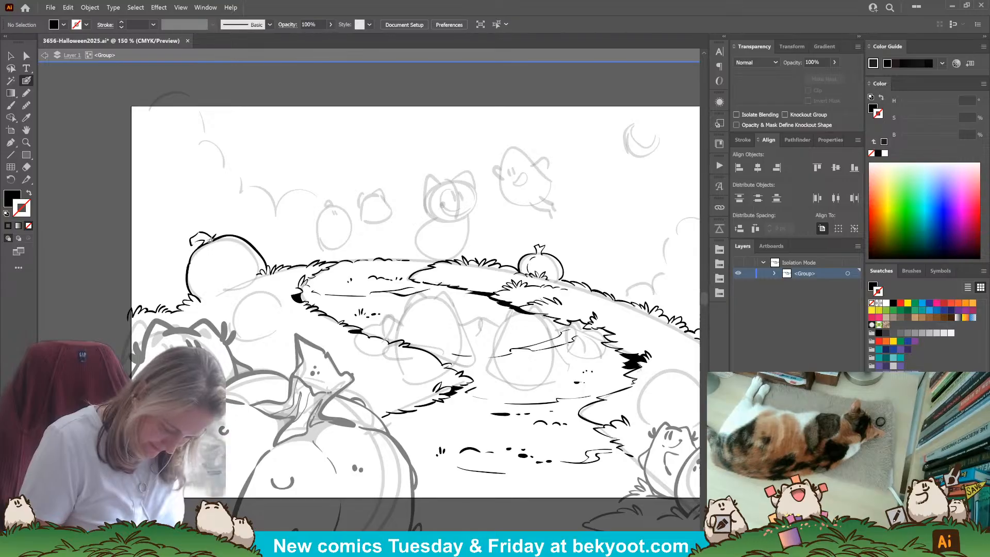
key("shift+x")
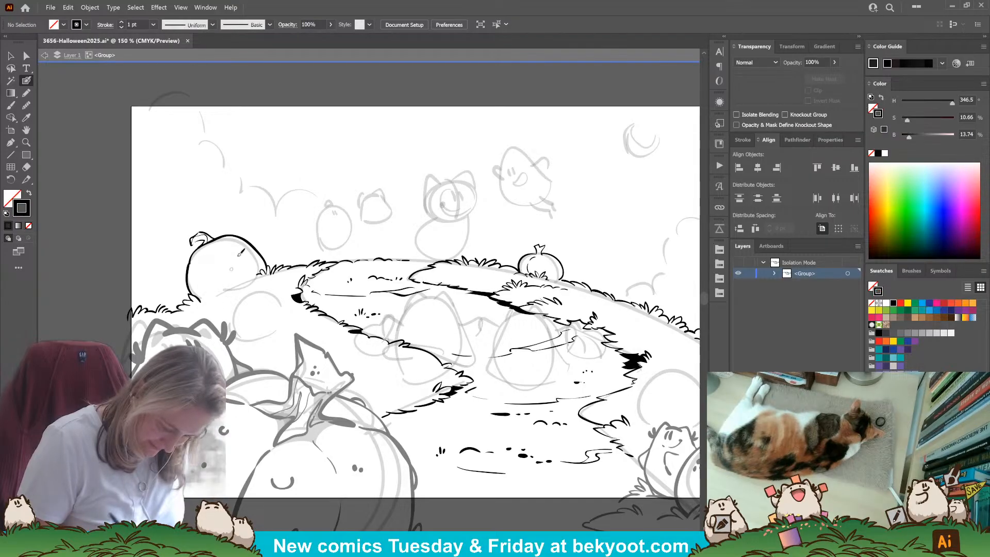
key("shift+x")
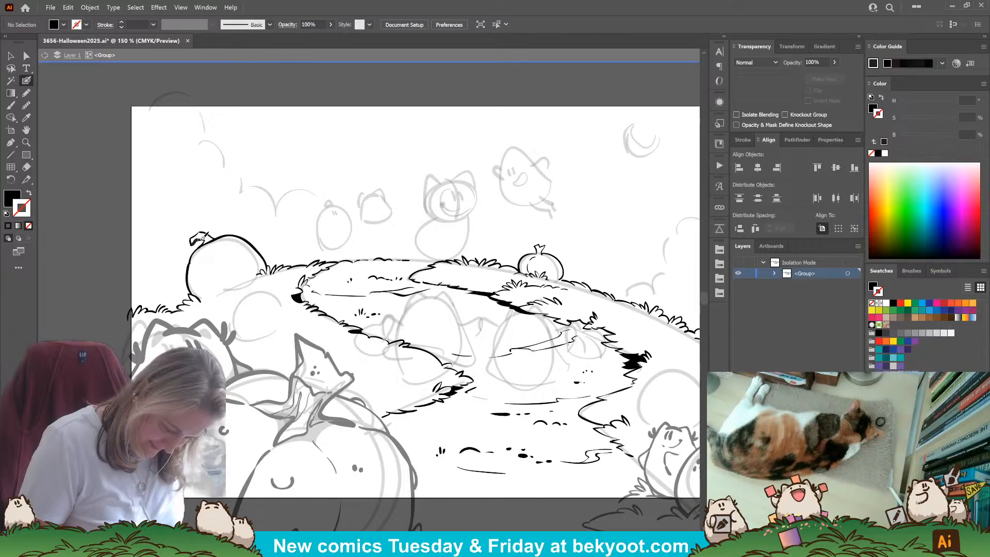
key("shift+x")
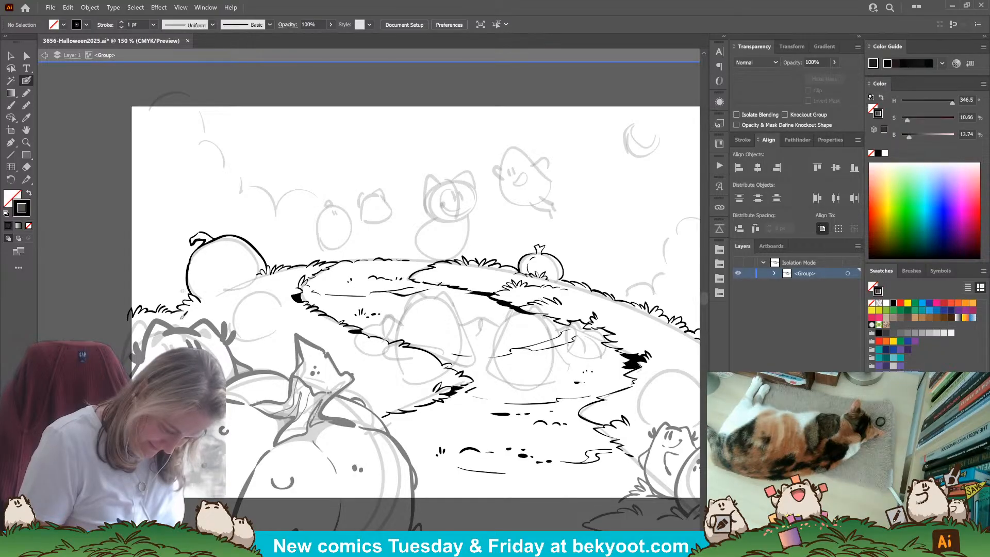
key("shift+x")
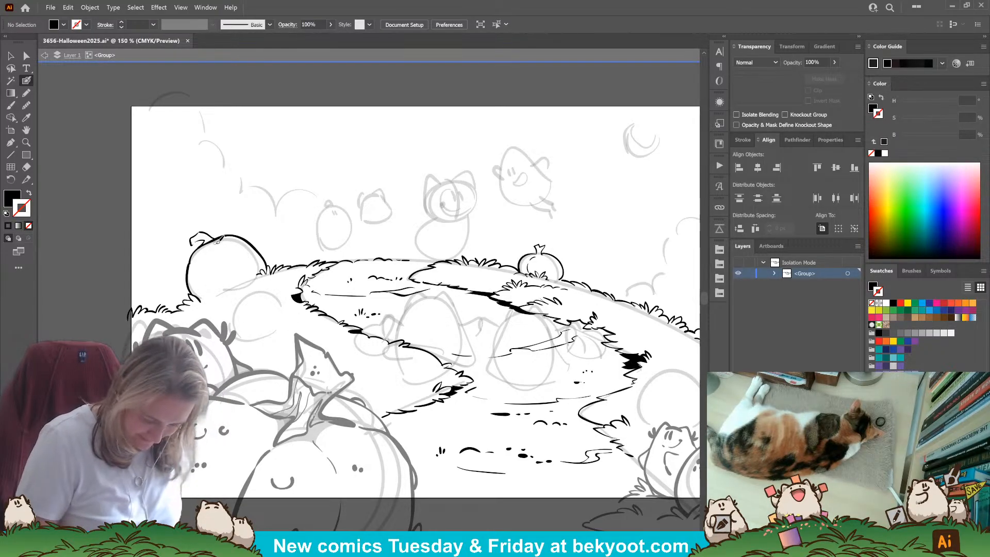
Ink a curved rib, a bulge on the far shoulder and base grass on the large background pumpkin, trying and removing a middle rib.
key("shift+x")
mouse_move(222, 239)
left_mouse_down()
mouse_move(246, 280)
mouse_move(217, 289)
mouse_move(199, 257)
mouse_move(207, 294)
left_mouse_up()
key("ctrl+z")
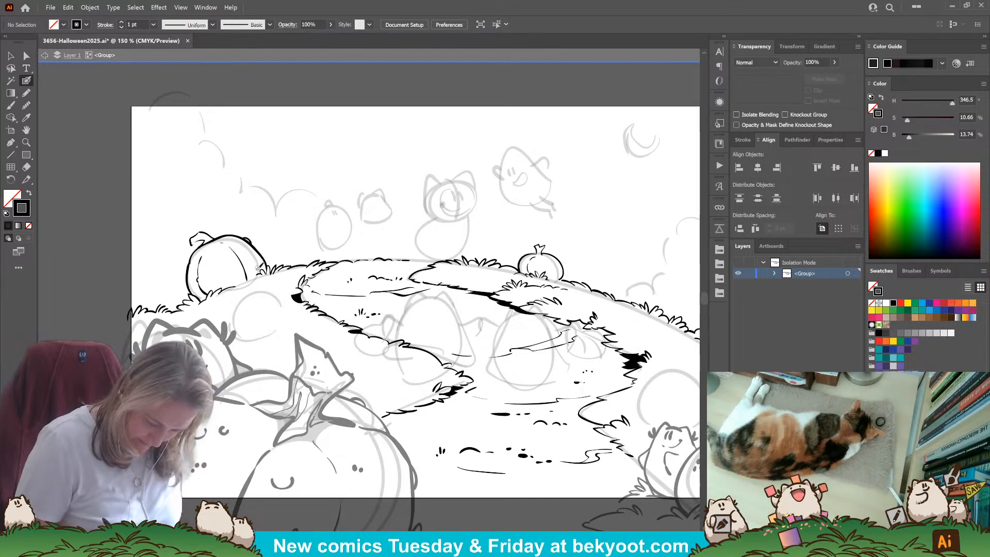
left_click_drag(229, 246, 246, 279)
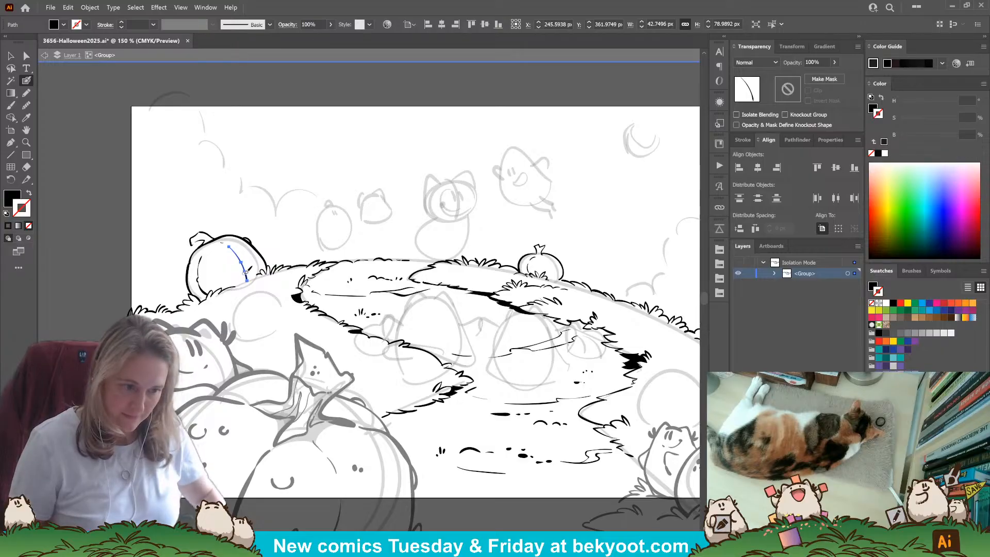
key("ctrl+z")
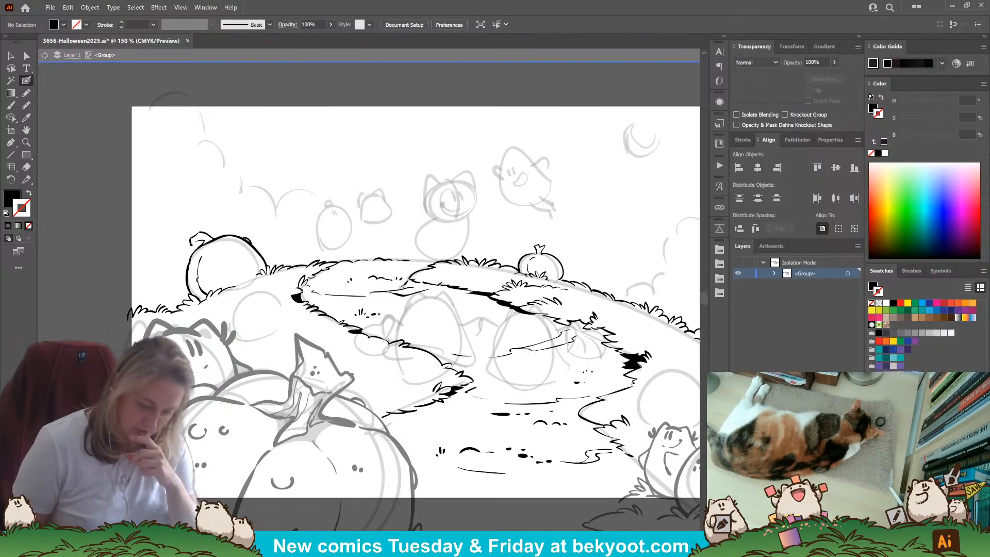
Fill the large background pumpkin's curled stem with a solid black Pencil shape.
left_click(27, 93)
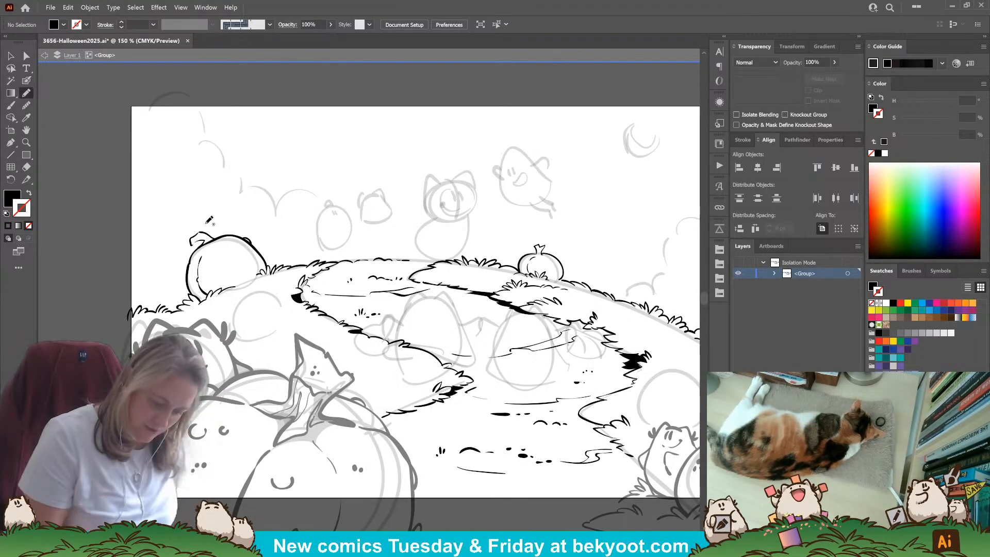
mouse_move(219, 235)
left_mouse_down()
mouse_move(199, 247)
mouse_move(220, 229)
left_mouse_up()
left_click(229, 218, "ctrl")
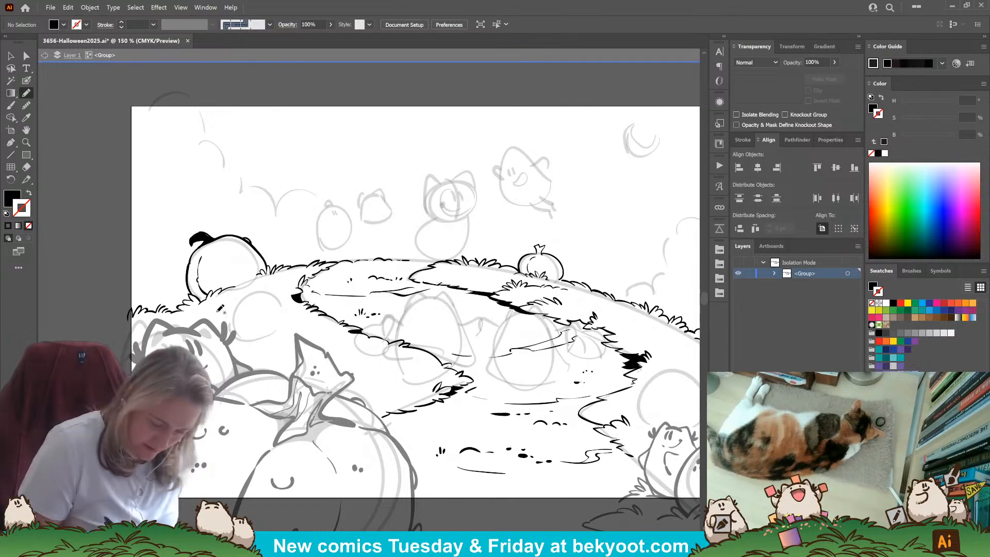
Adjust an anchor point on the upper edge of the large background pumpkin's black stem to refine its shape.
key("a")
left_click(200, 239)
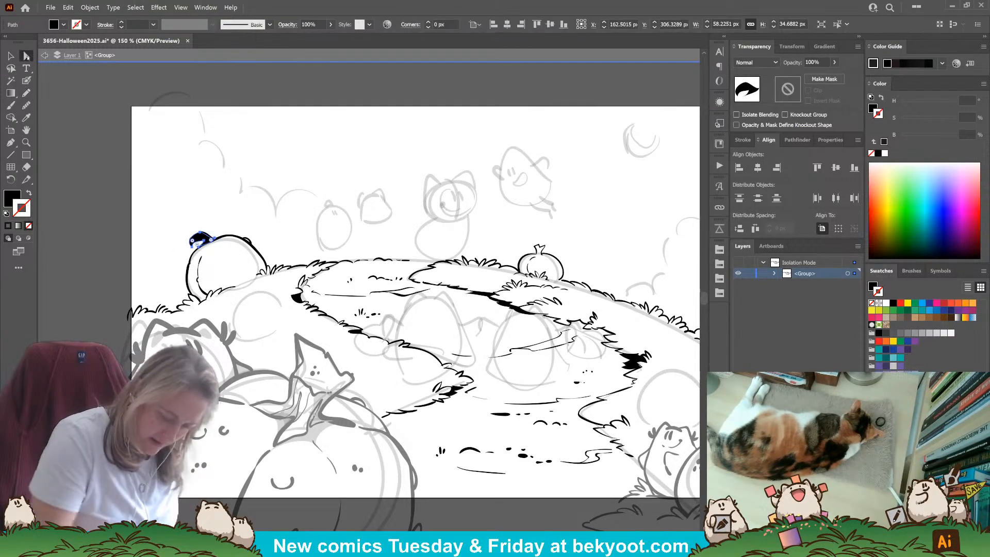
left_click(203, 233)
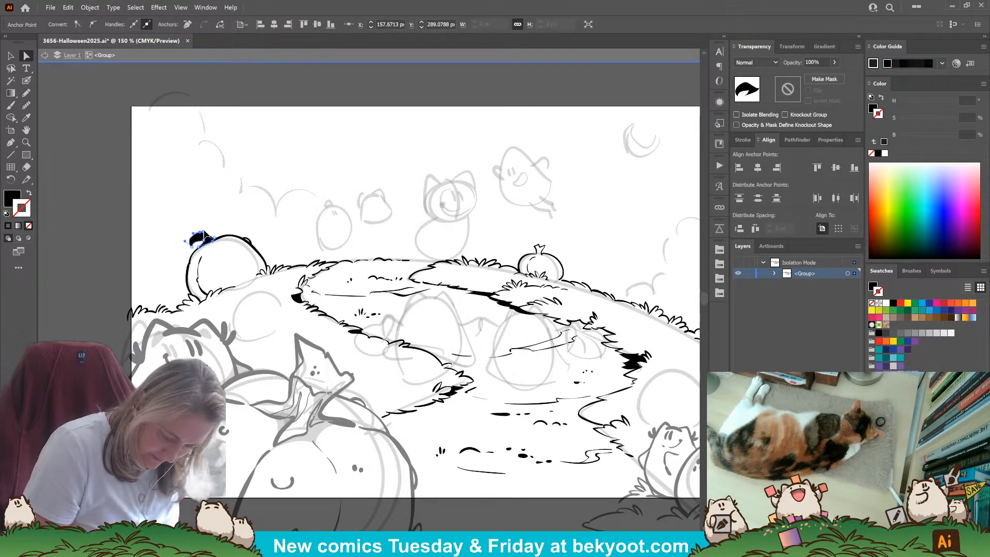
left_click_drag(203, 232, 209, 229)
left_click(225, 227)
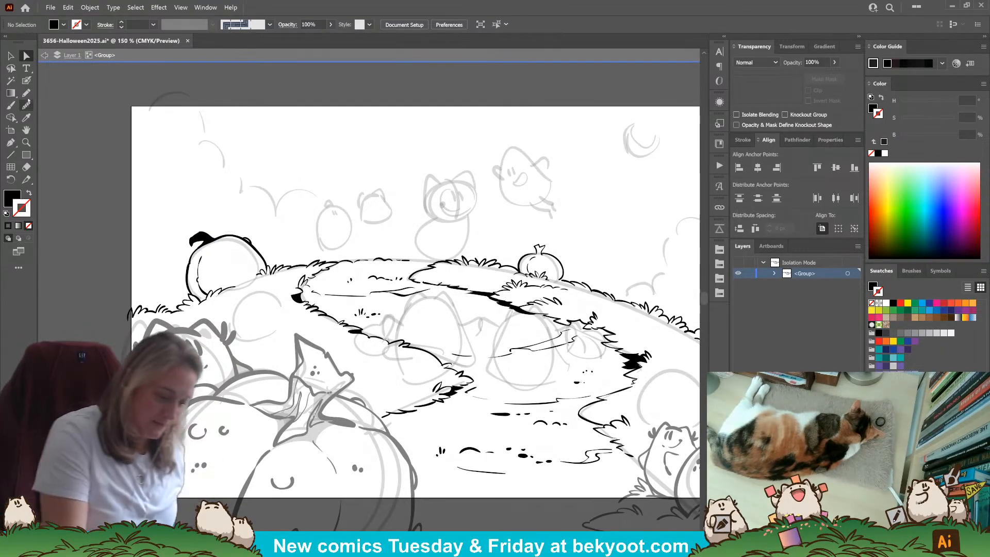
Fill the small hilltop pumpkin's stem with a solid black Pencil shape.
left_click(26, 93)
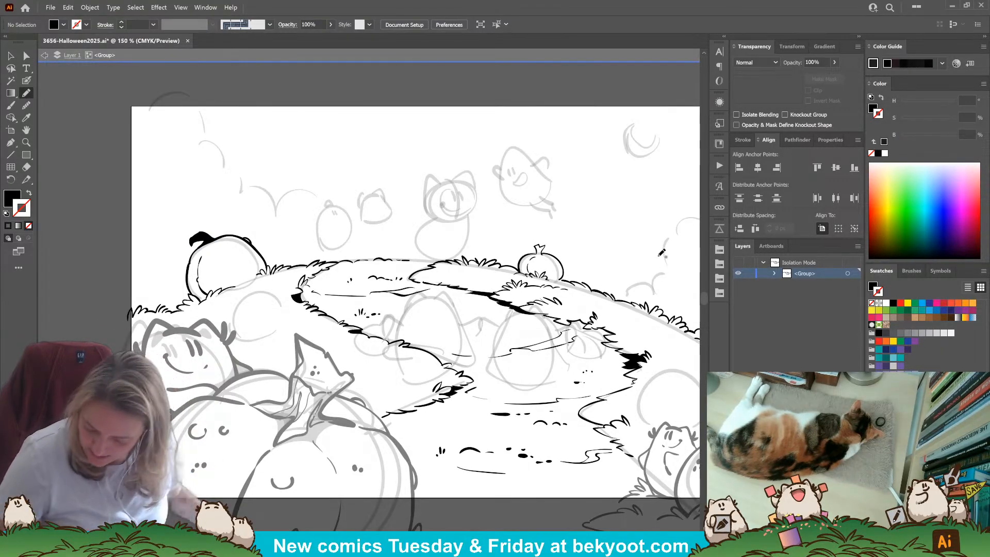
left_click_drag(567, 290, 450, 313)
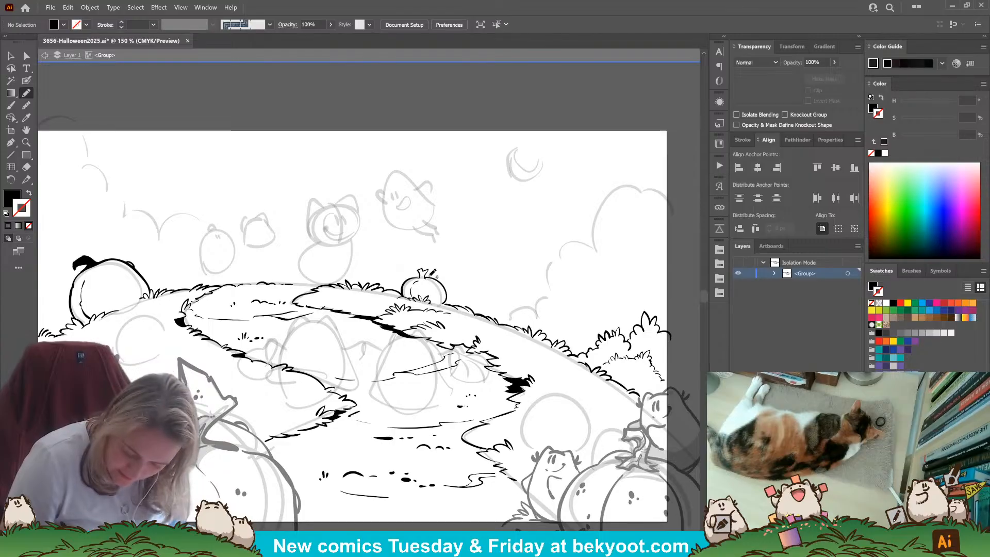
left_click_drag(425, 278, 426, 277)
left_click(468, 262, "ctrl")
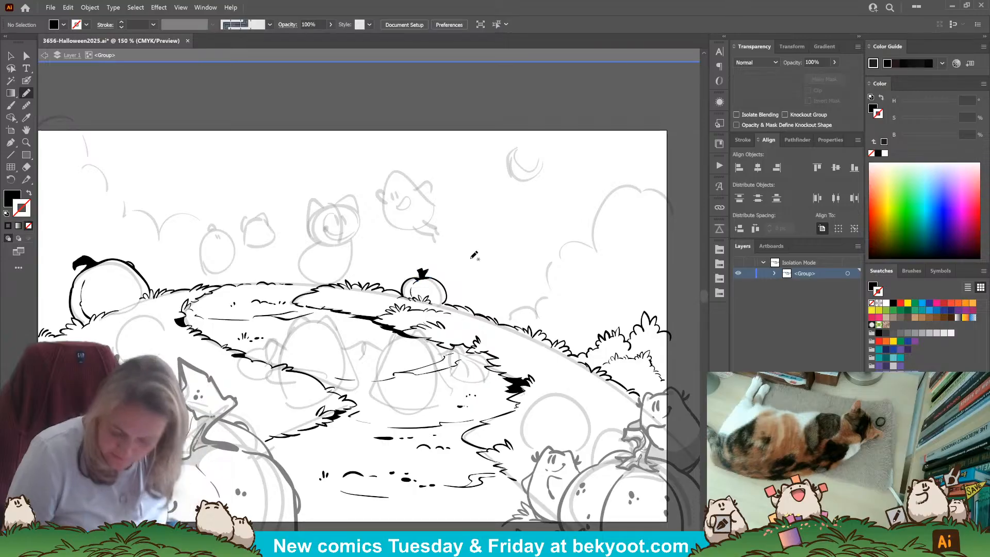
Draw solid black shadow shapes in the gap between the hill's grassy edge and the bushes on the right.
left_click_drag(409, 498, 455, 439)
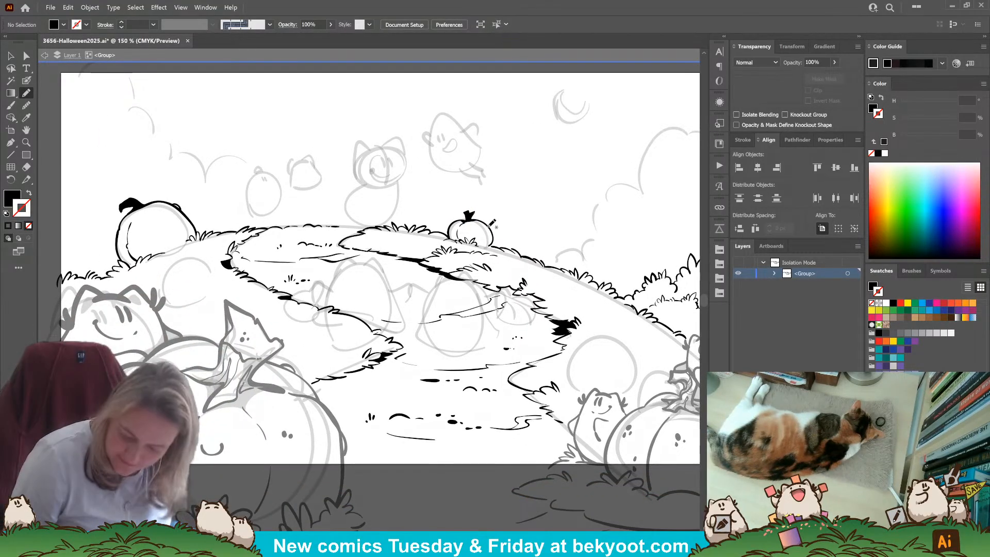
mouse_move(503, 378)
left_mouse_down()
mouse_move(453, 361)
mouse_move(406, 376)
left_mouse_up()
left_click_drag(504, 318, 413, 306)
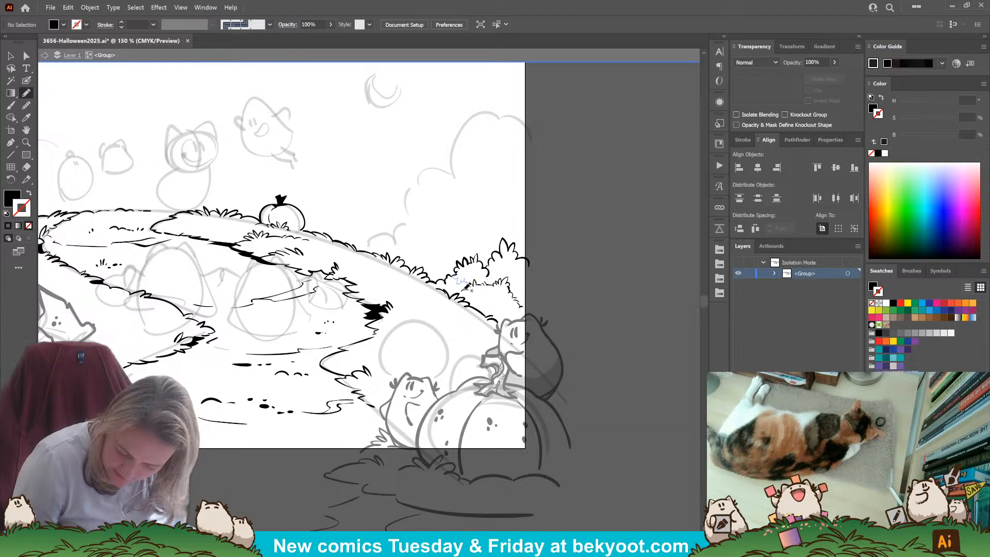
left_click_drag(455, 294, 432, 280)
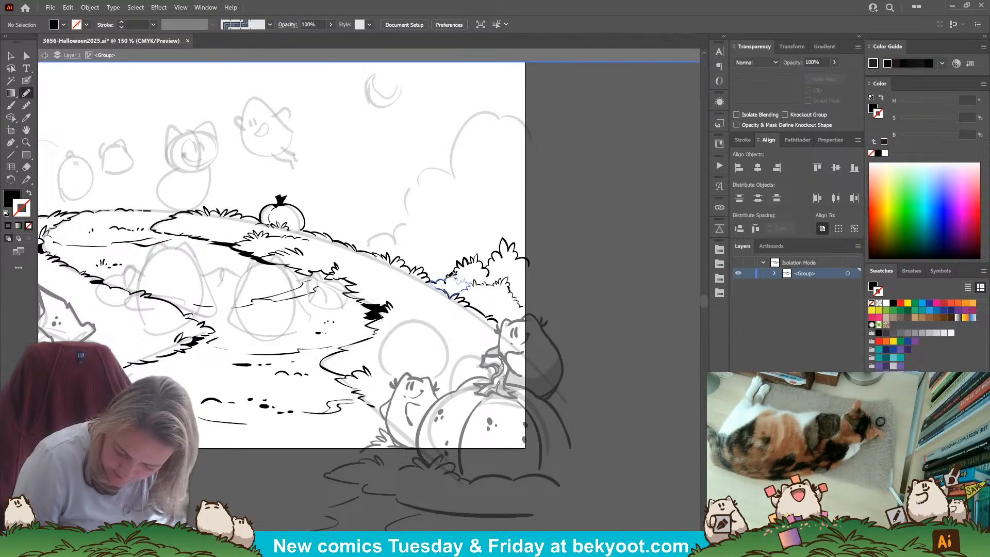
mouse_move(456, 274)
left_mouse_down()
mouse_move(414, 258)
mouse_move(418, 289)
left_mouse_up()
key("ctrl+shift+a")
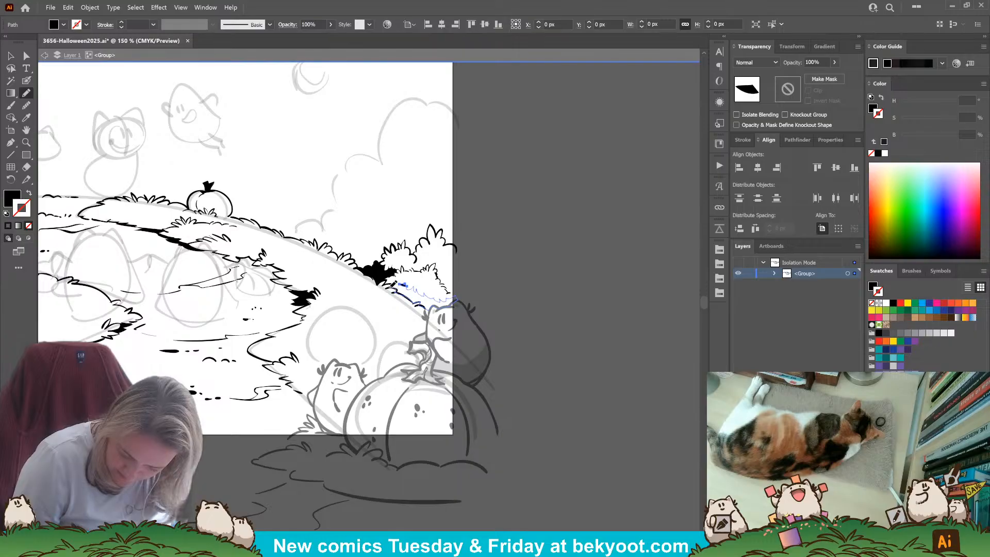
Draw solid black shadow shapes beneath the front bush and in the gap between the bushes on the right.
left_click_drag(395, 285, 405, 285)
left_click(508, 268, "ctrl")
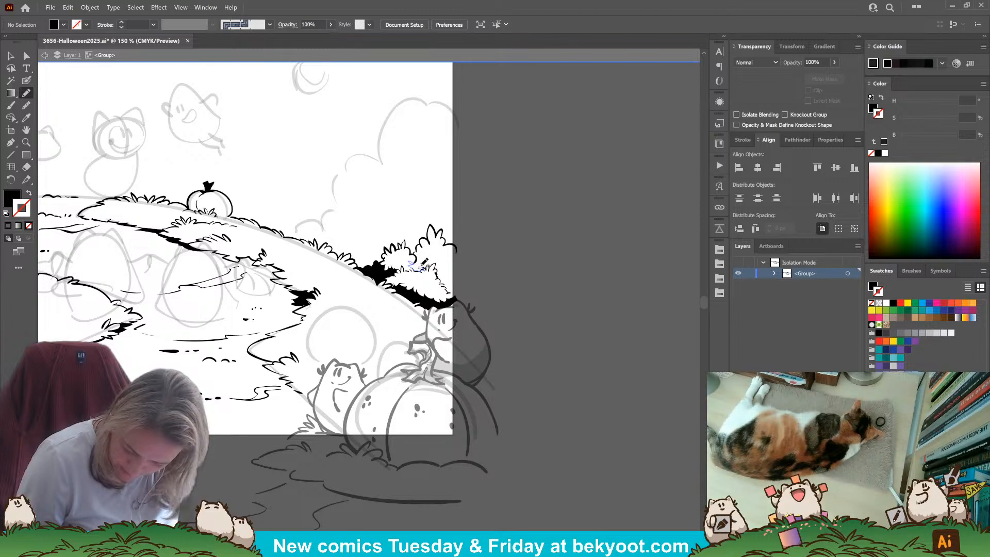
left_click_drag(423, 263, 413, 266)
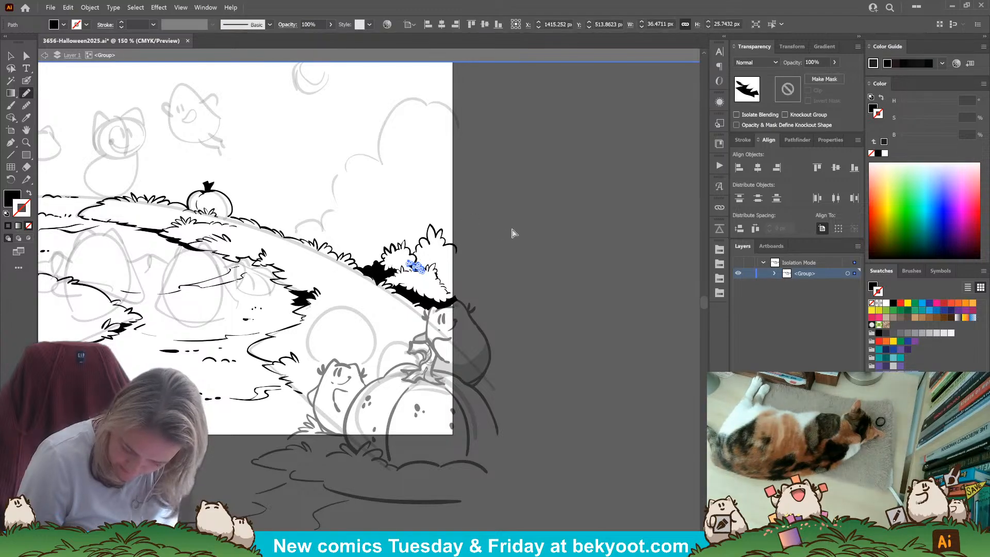
key("ctrl+shift+a")
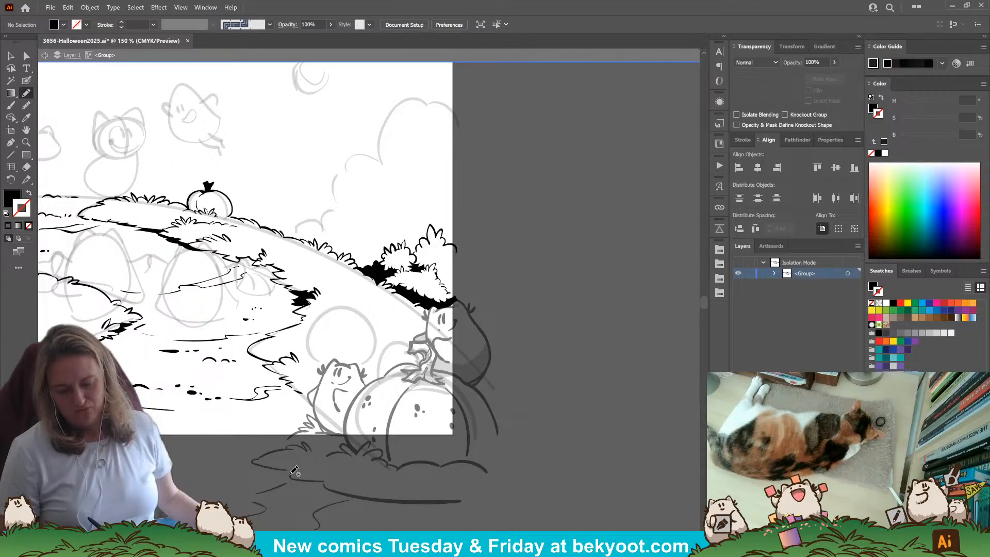
left_click_drag(410, 267, 423, 262)
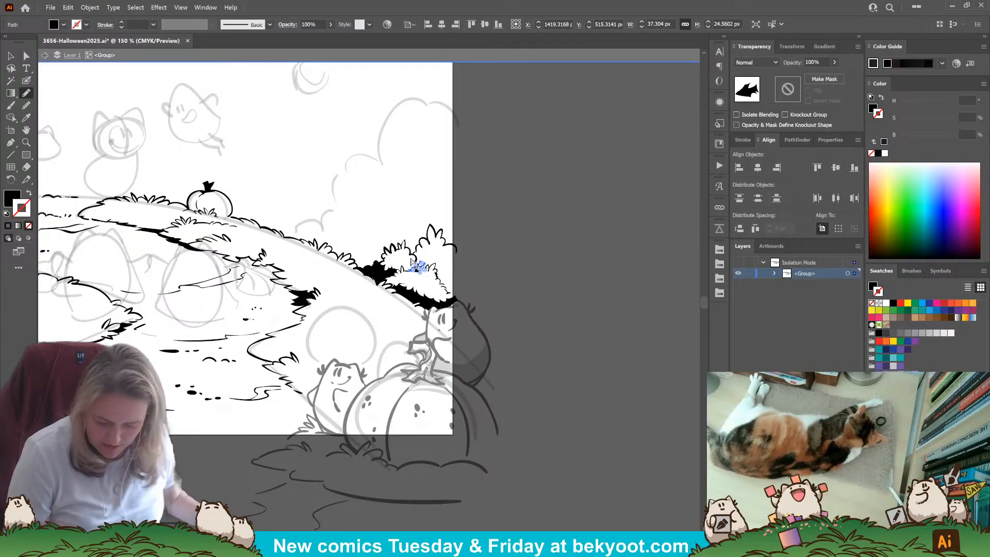
left_click(522, 277, "ctrl")
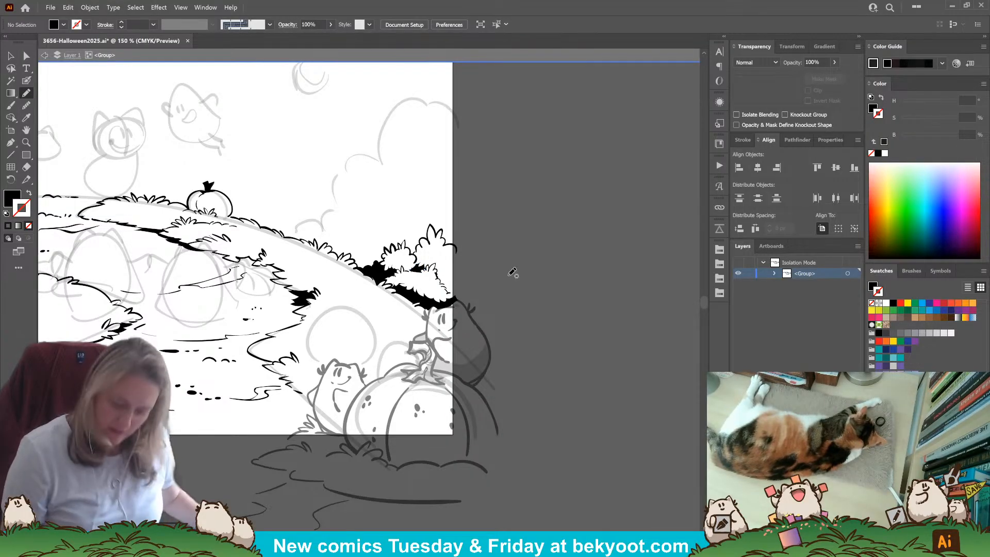
Try to refine the left tip of the black shadow between the front and rear bushes.
scroll(447, 240, "up", 4)
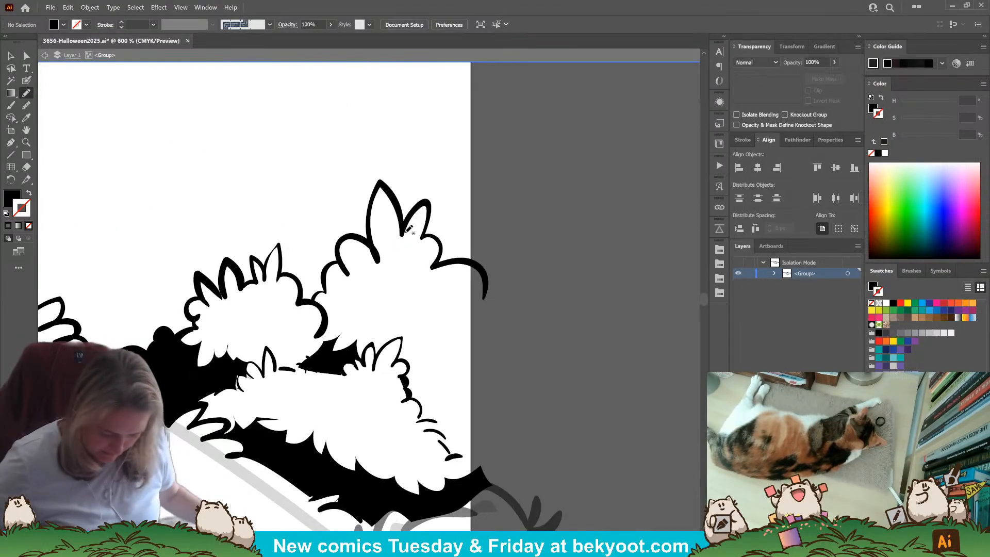
mouse_move(309, 365)
left_mouse_down()
mouse_move(348, 364)
mouse_move(320, 333)
mouse_move(313, 362)
left_mouse_up()
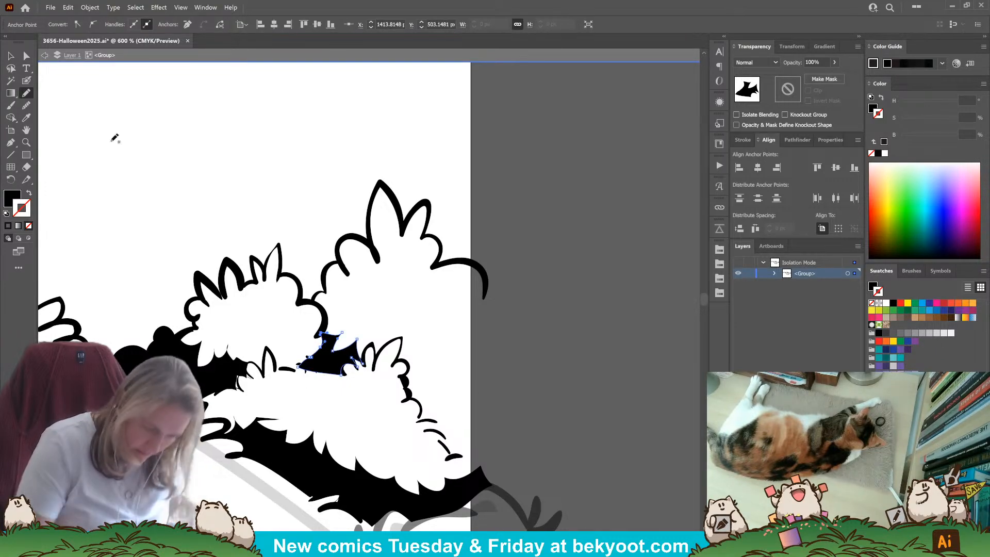
key("v")
left_click(290, 340)
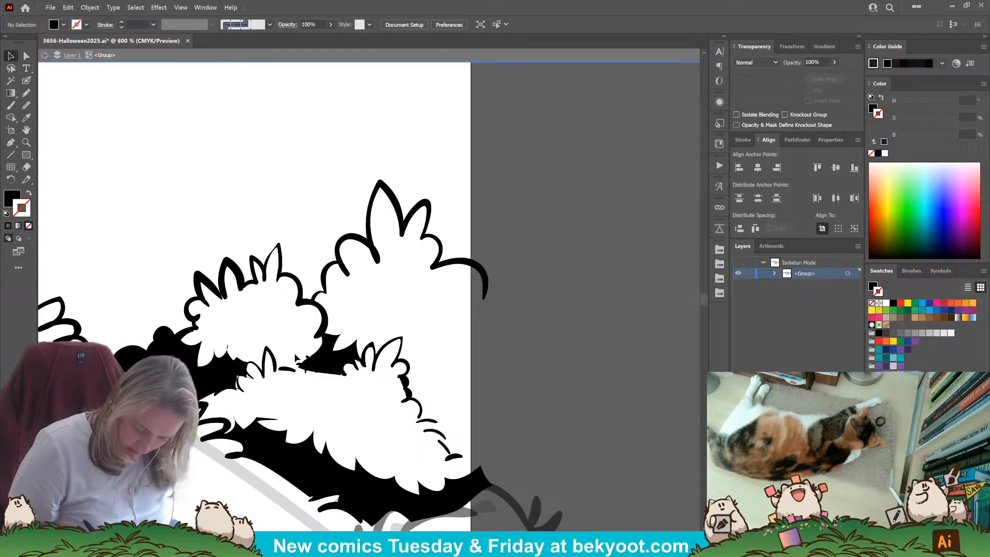
left_click(300, 365)
key("Delete")
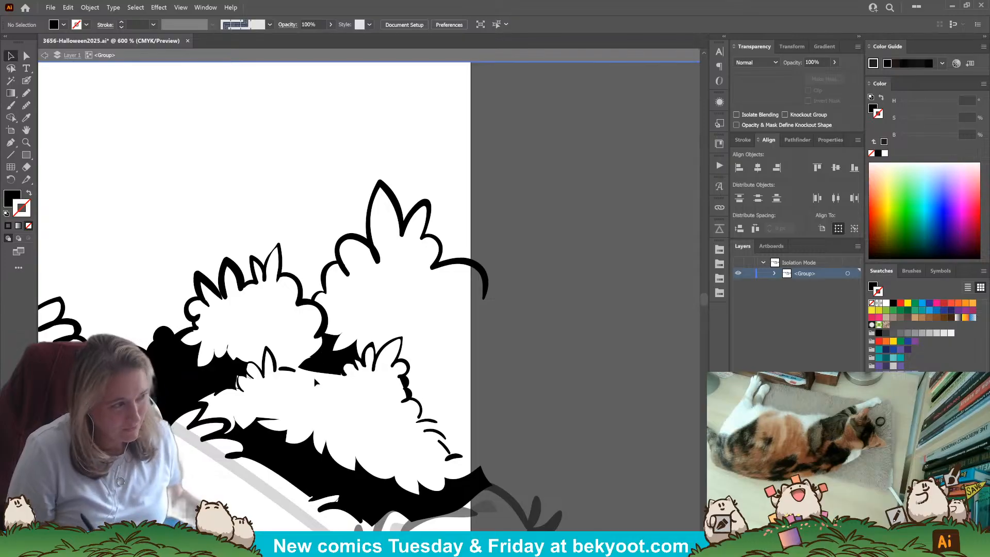
key("ctrl+z")
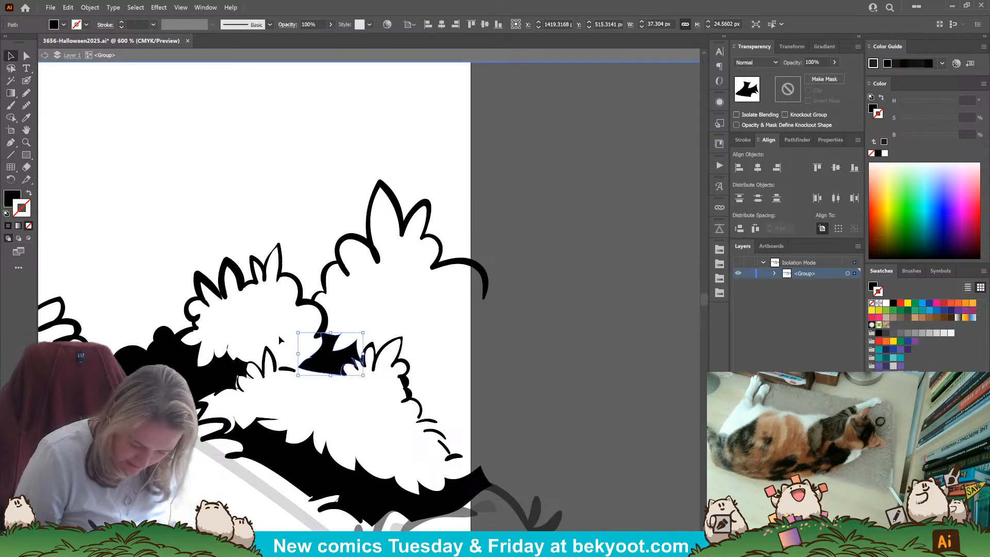
Reposition anchor points on the shadow between the bushes, extending its left tip along the front bush and refining its left edge.
left_click(26, 55)
left_click(298, 368)
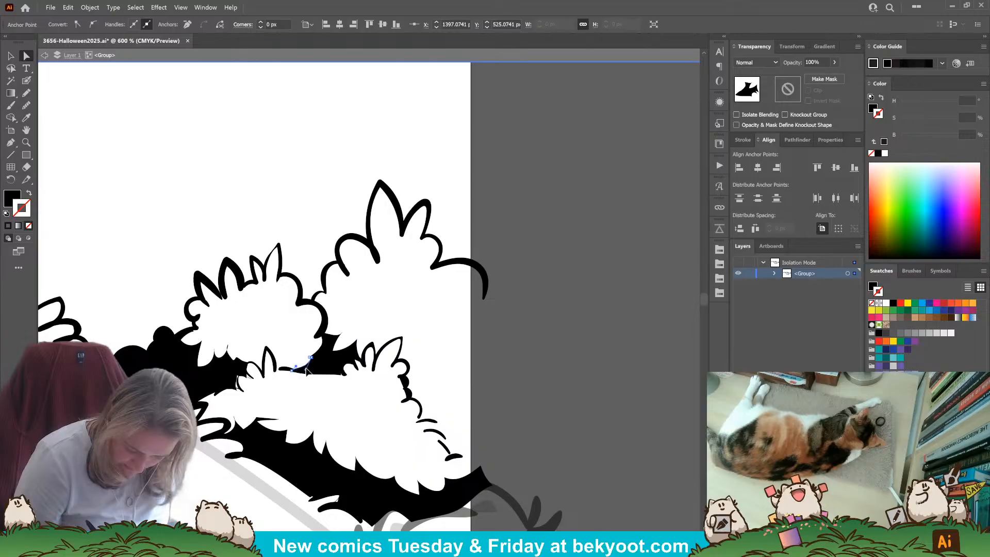
left_click_drag(306, 368, 314, 367)
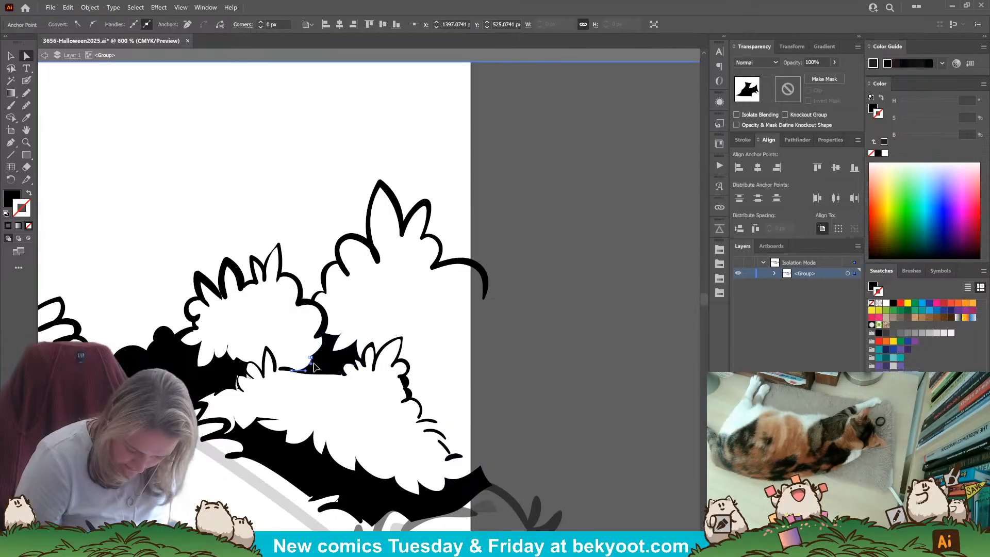
left_click(321, 374)
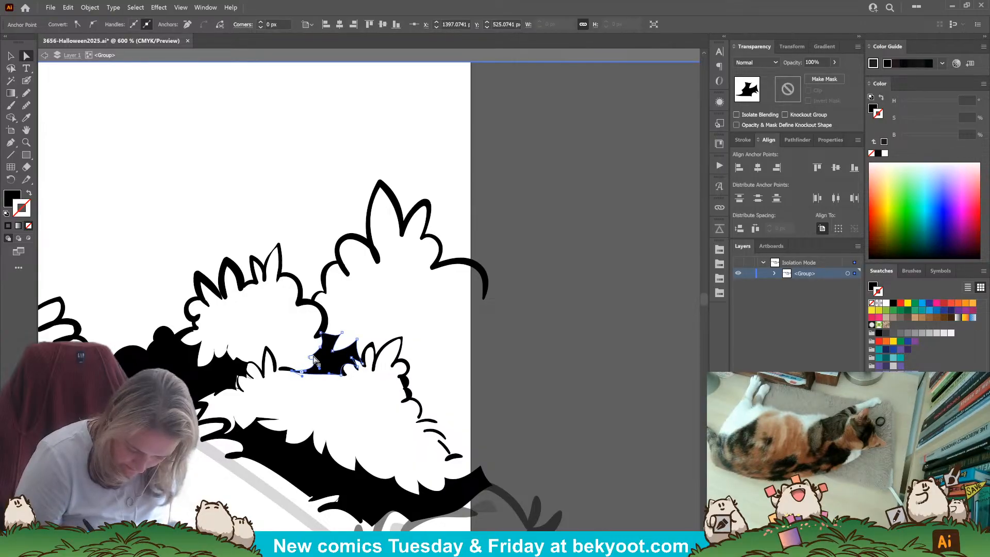
left_click(318, 353)
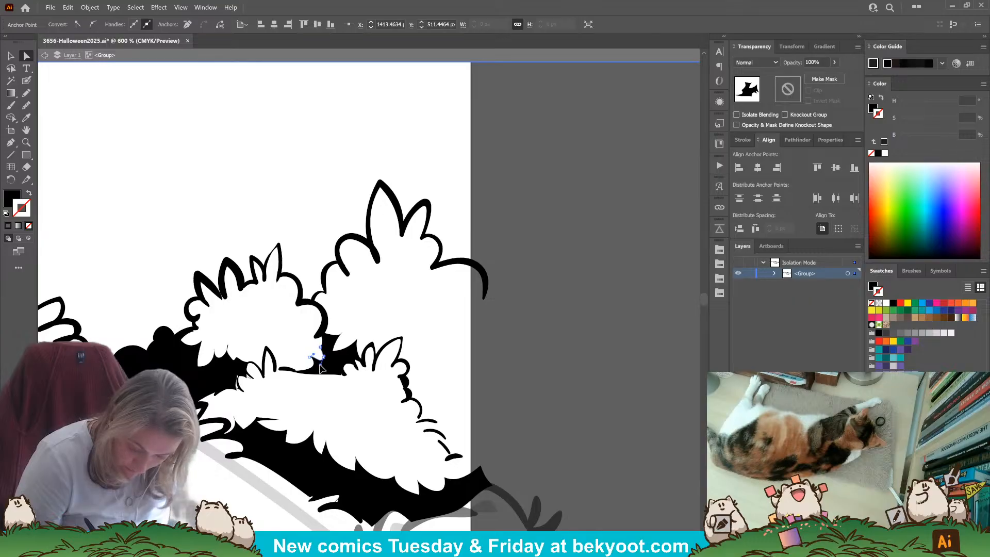
mouse_move(322, 361)
left_mouse_down()
mouse_move(327, 347)
mouse_move(317, 358)
left_mouse_up()
left_click(382, 297)
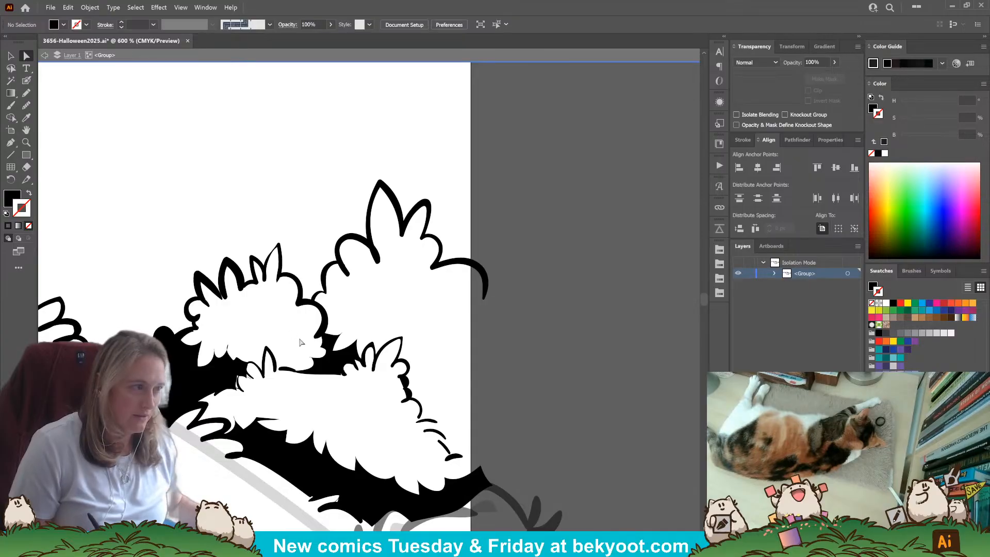
Carve a rounded leaf bump into the lower edge of the shadow between the bushes and delete the leftover sliver beneath it.
left_click(332, 375)
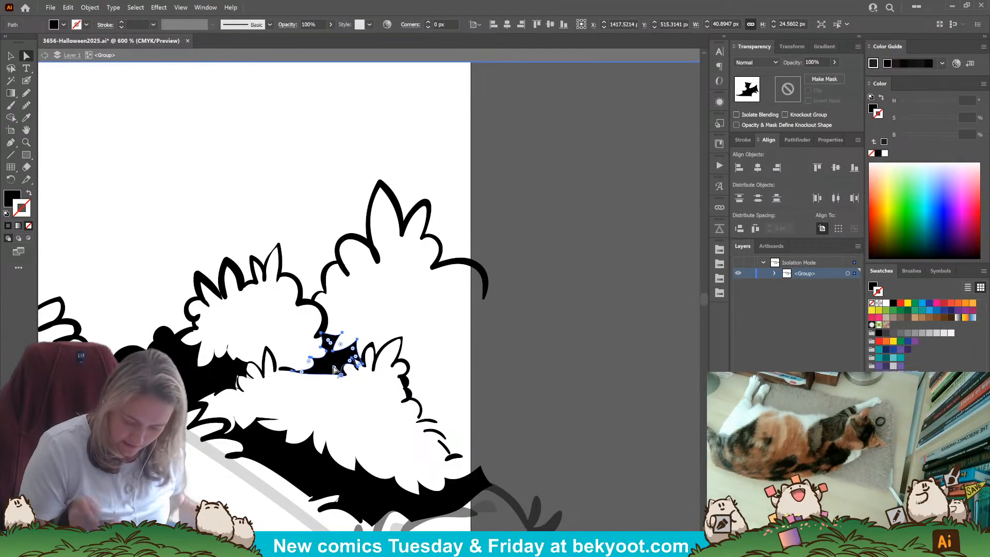
key("shift+r")
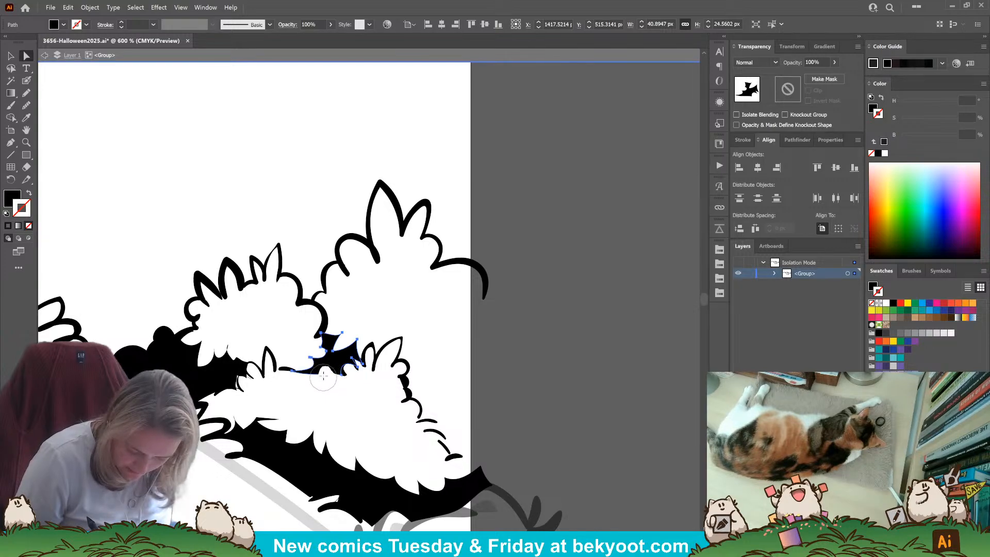
left_click_drag(323, 377, 314, 367)
key("a")
left_click(534, 360)
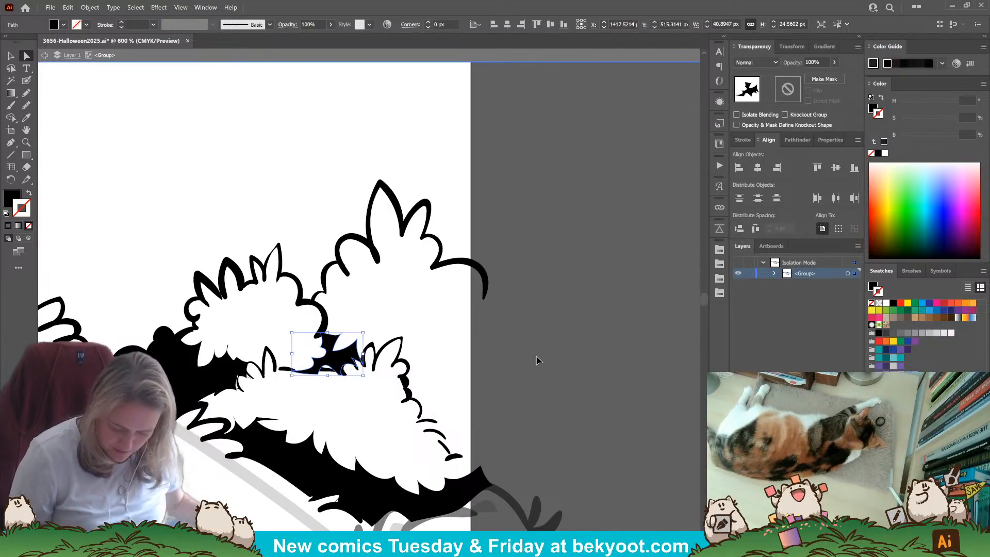
left_click(329, 370)
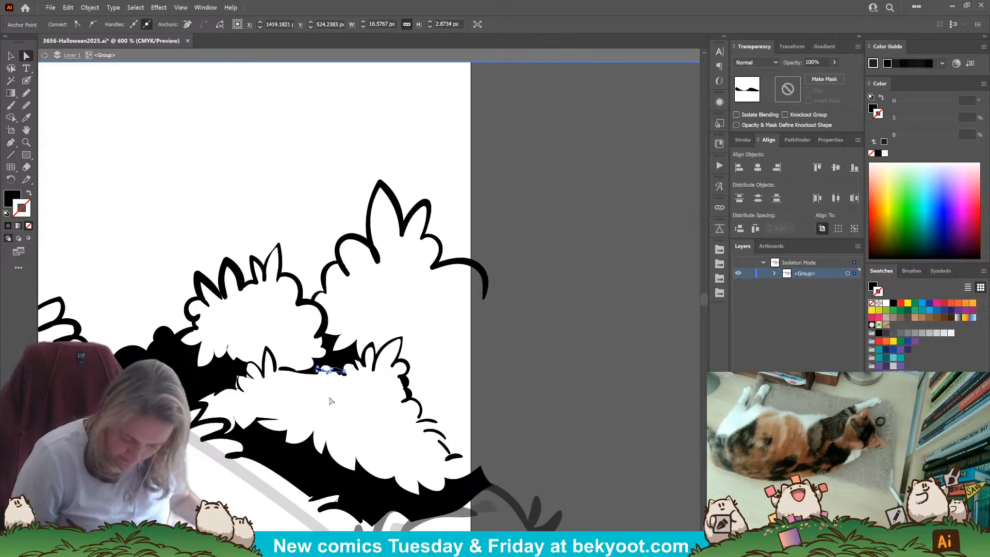
key("Delete")
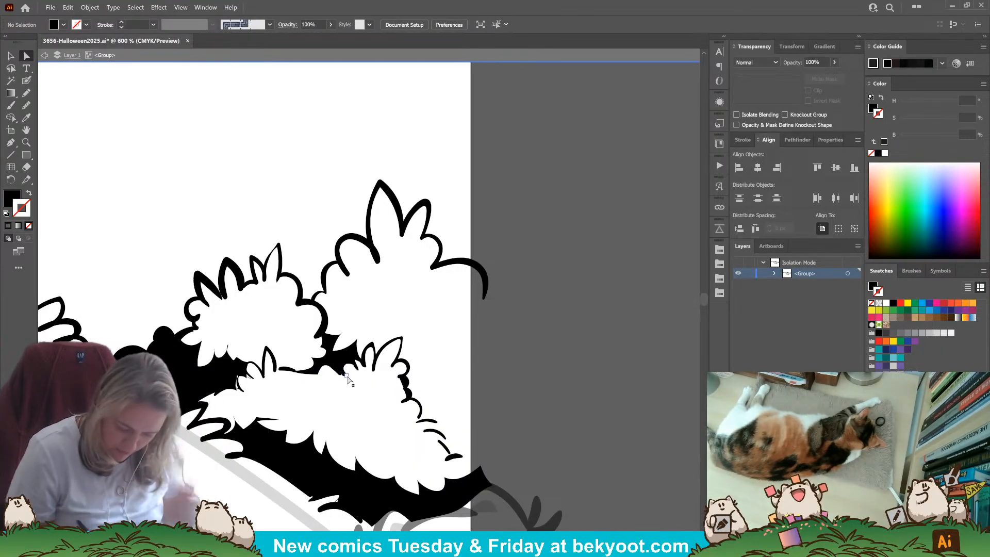
Try to reshape the anchor points around the leaf bump on the lower edge of the shadow between the bushes.
left_click(317, 372)
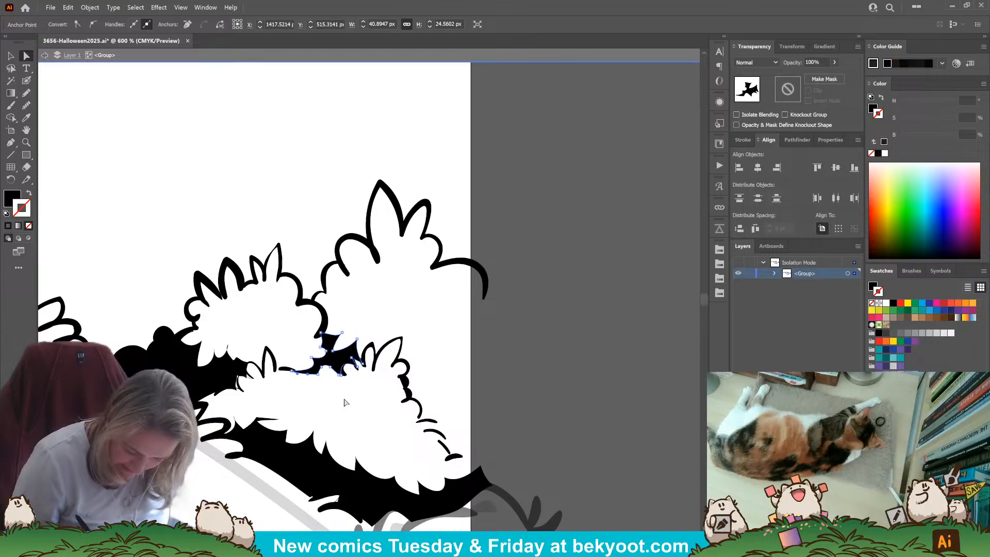
left_click(333, 368)
key("Delete")
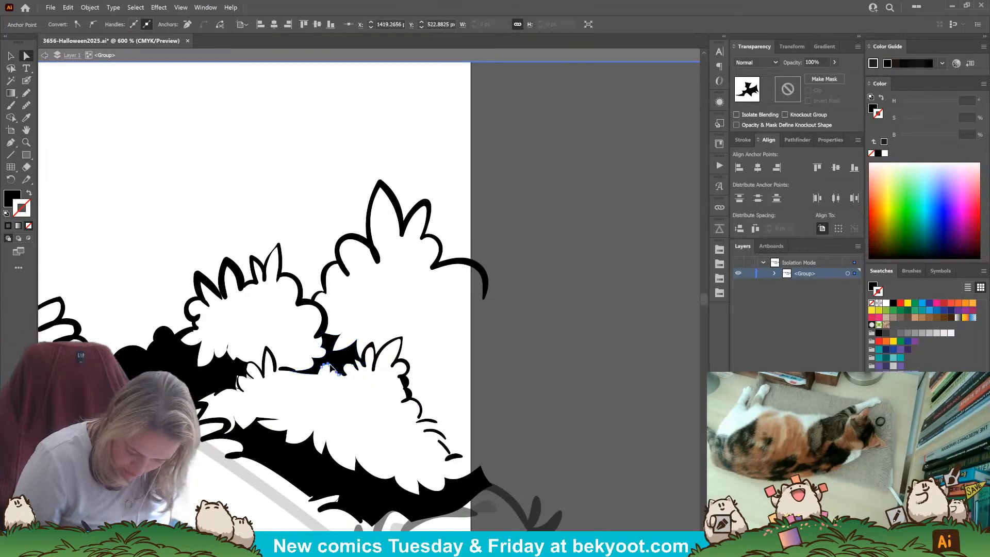
key("ctrl+z")
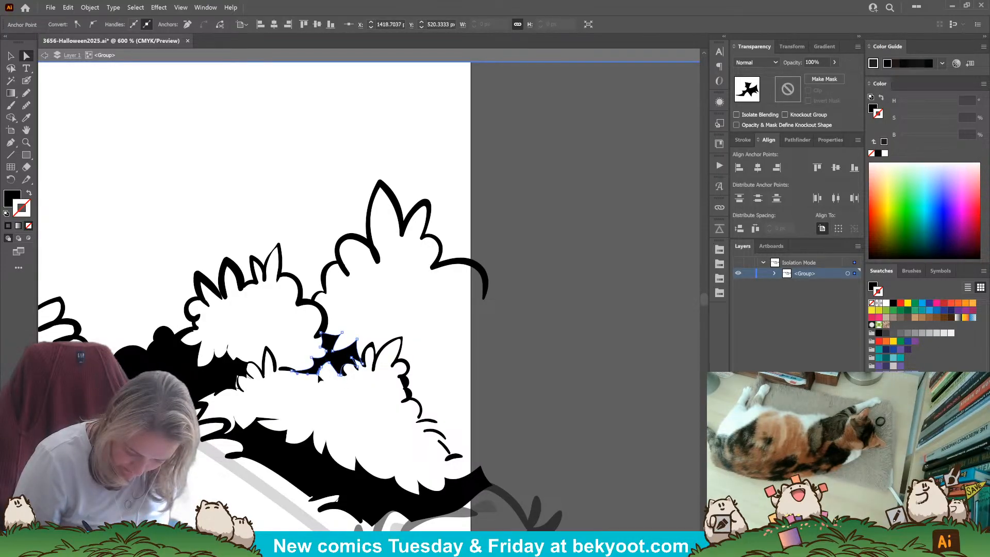
left_click_drag(318, 374, 323, 372)
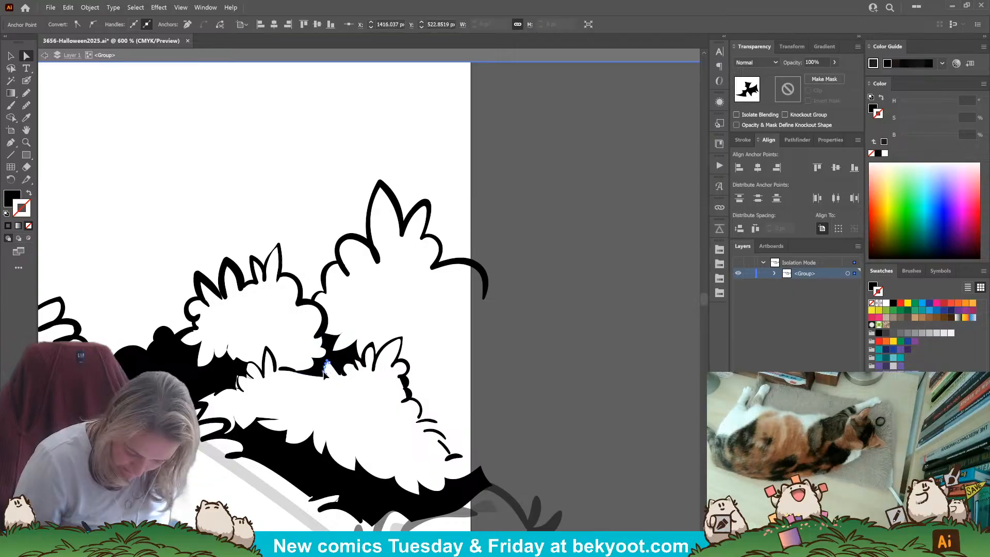
key("ctrl+z")
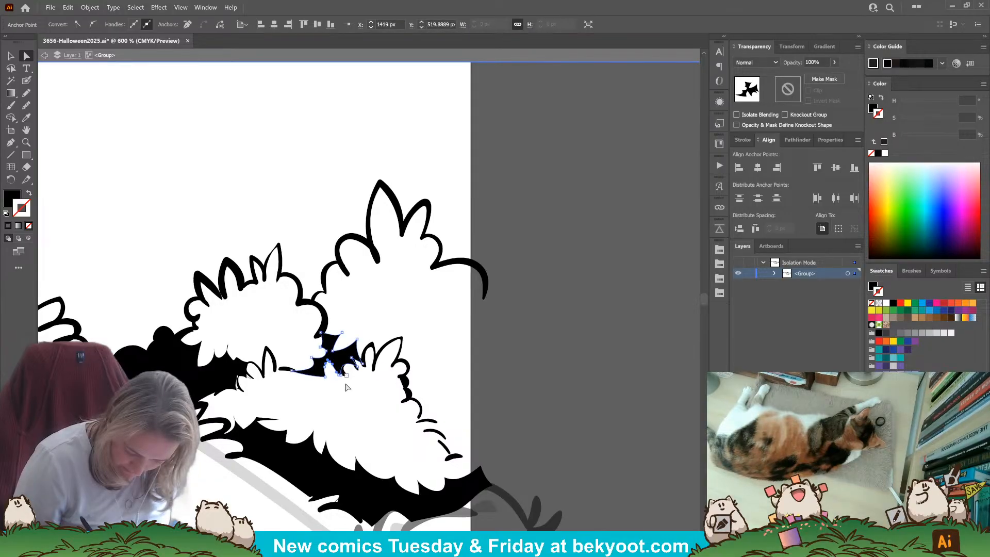
left_click_drag(324, 376, 306, 377)
left_click(311, 388)
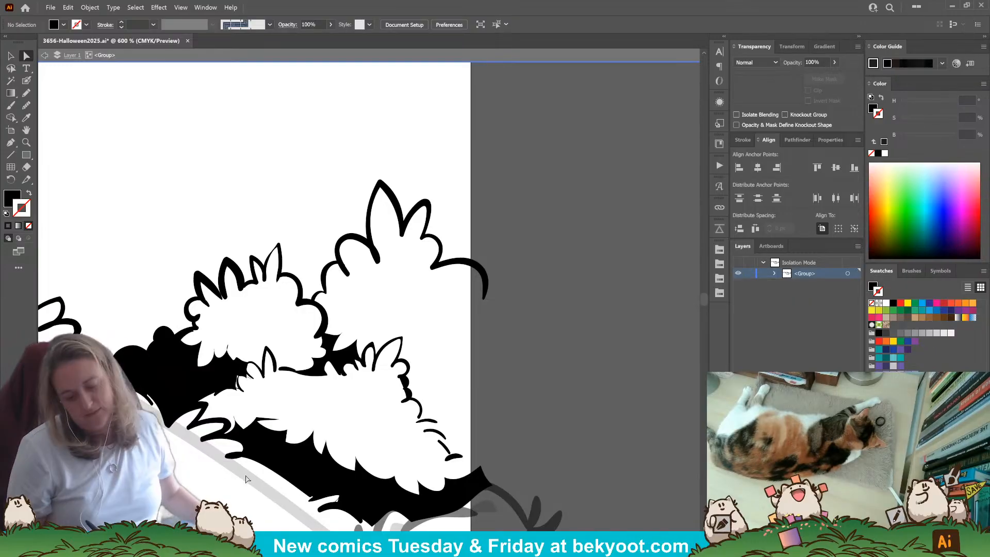
key("ctrl+z")
key("ctrl+z")
key("ctrl+z")
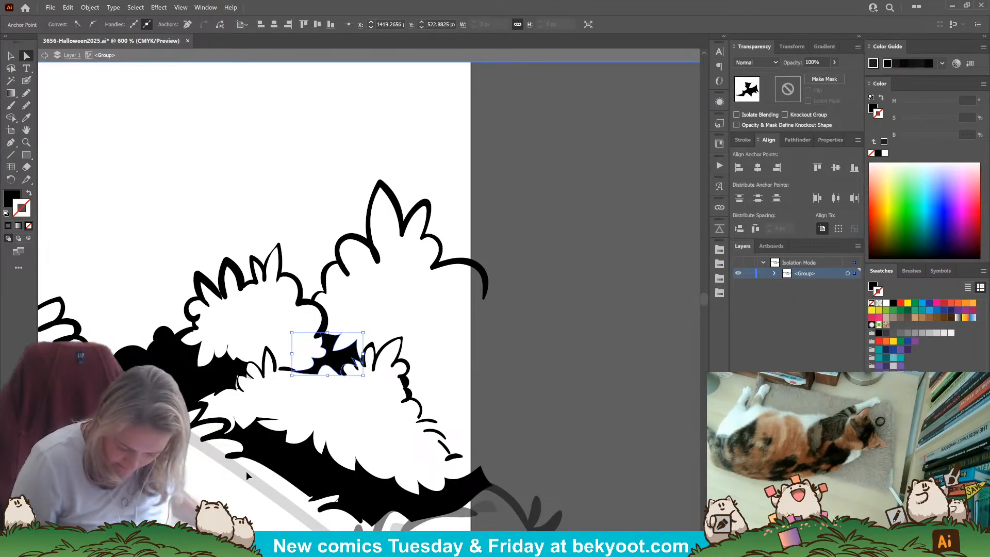
left_click(500, 337)
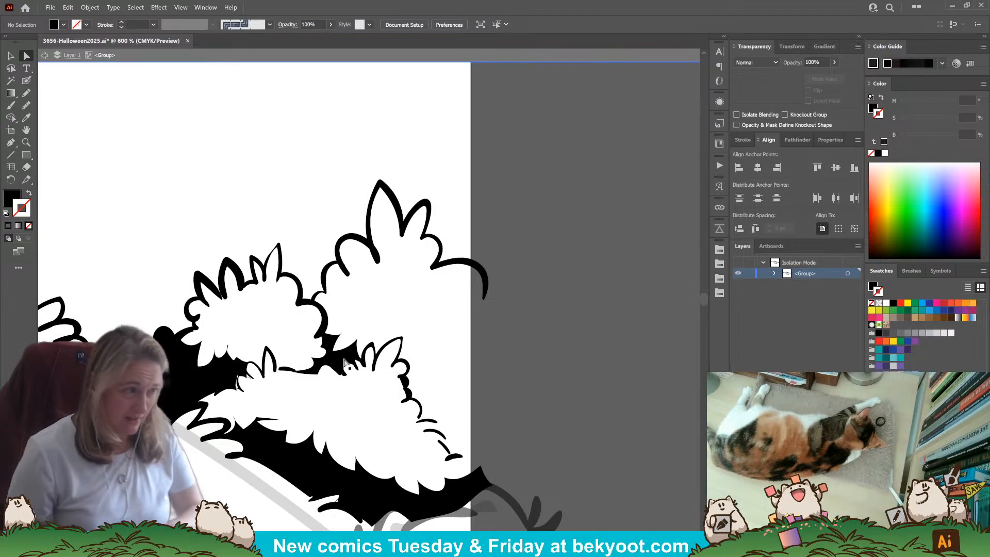
Adjust anchor points at the right end of the large black shadow on the left so it follows the front bush's outline.
left_click(238, 381)
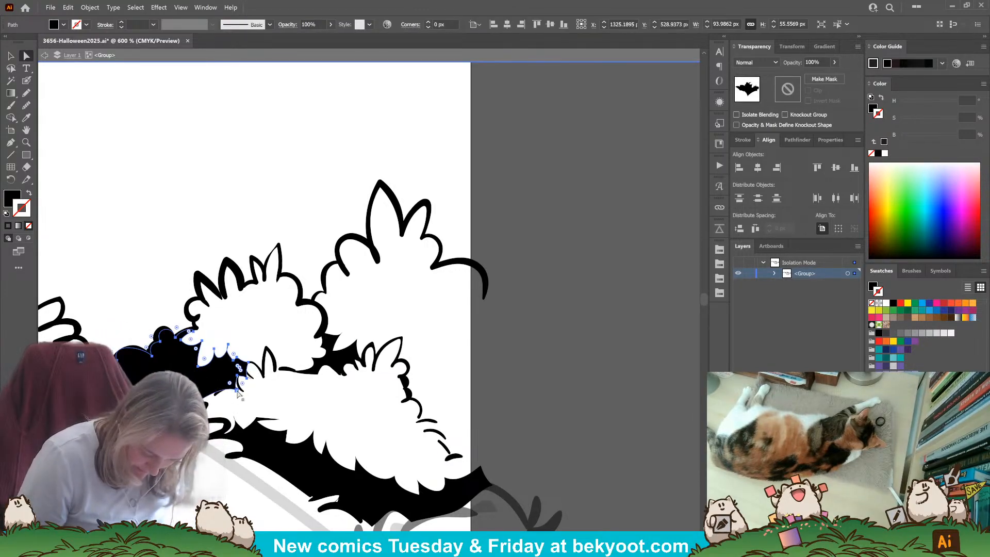
left_click(245, 371)
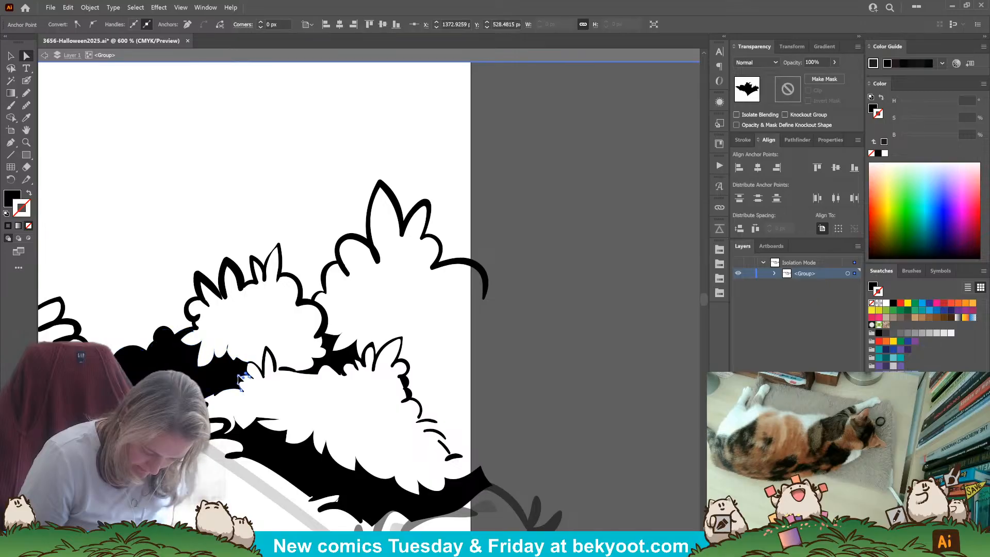
left_click(244, 380)
left_click_drag(85, 320, 243, 380)
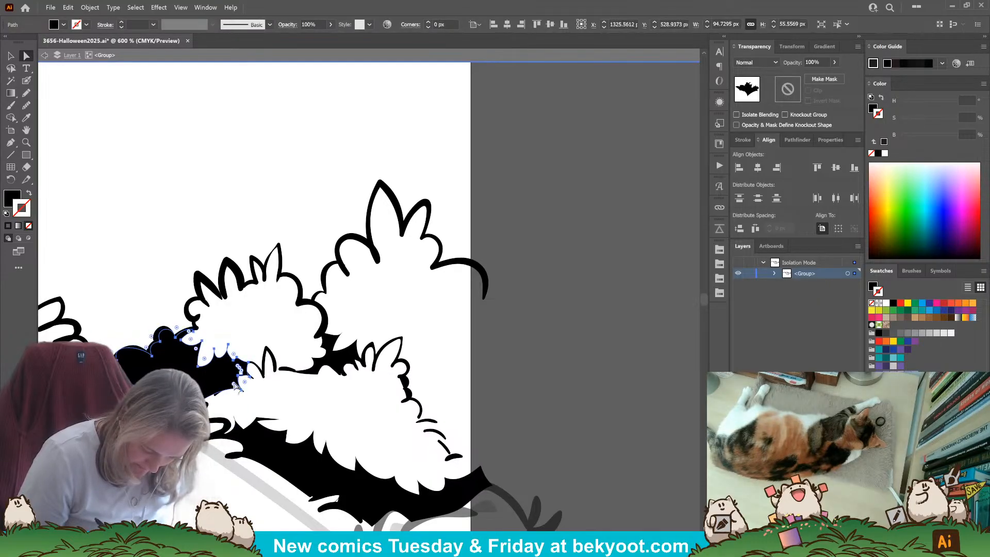
left_click(242, 381)
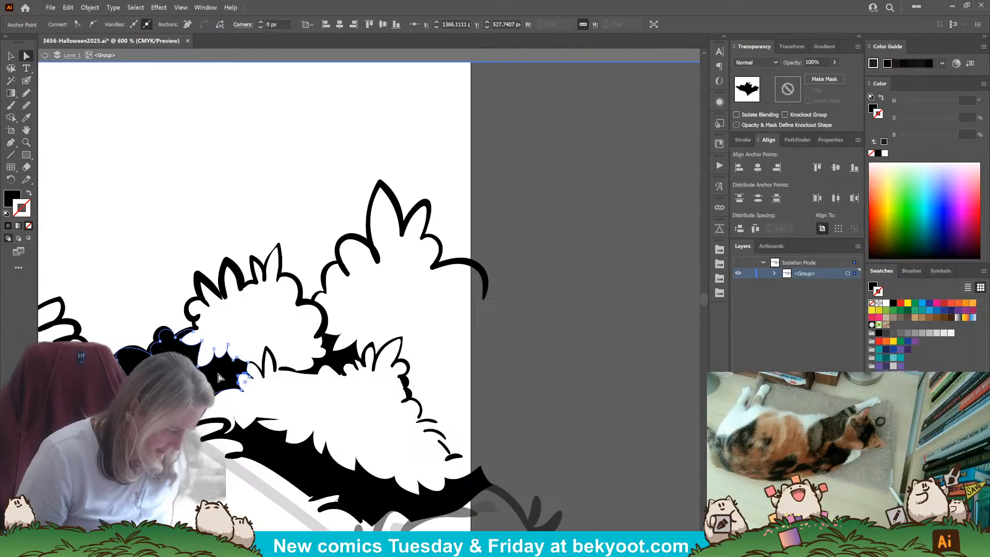
left_click(309, 407)
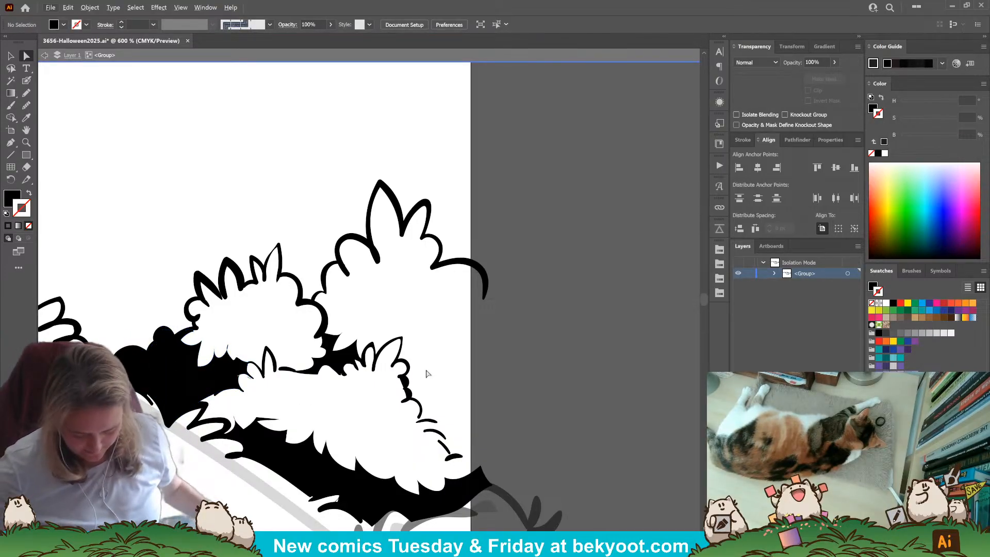
Clear the solid black from the two small leaf bumps on the front bush's right outline and reshape the upper bump's inner curve.
left_click(402, 390)
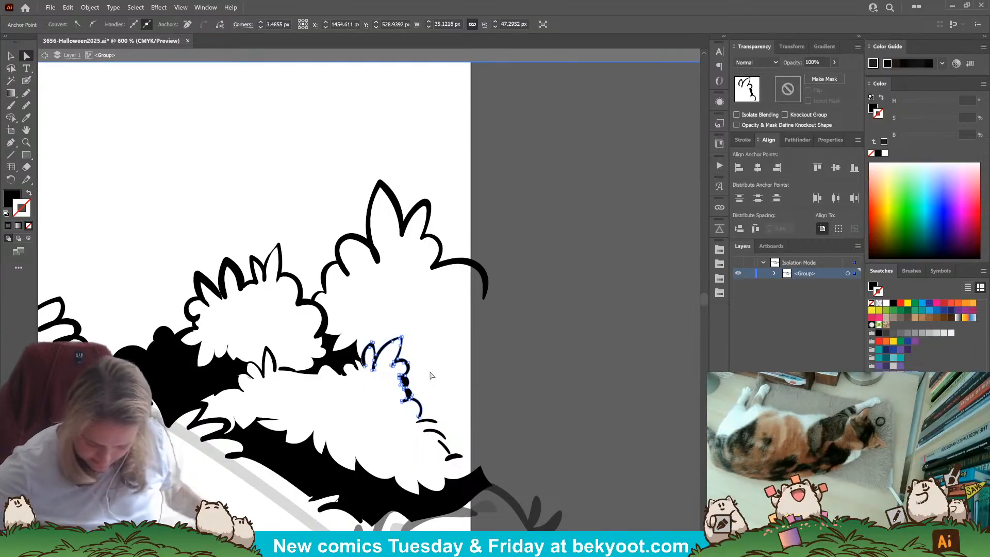
scroll(425, 394, "up", 4)
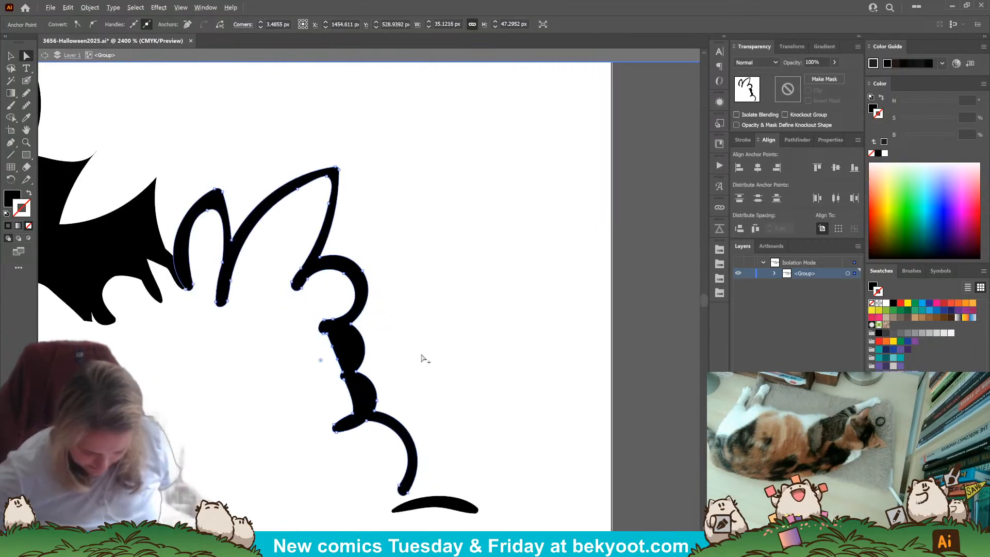
left_click(343, 380)
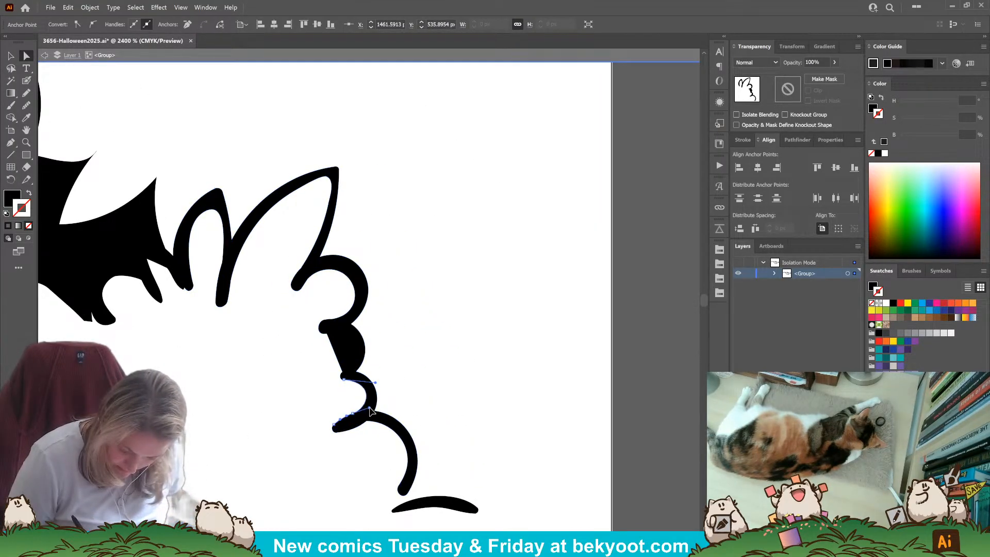
left_click(332, 327)
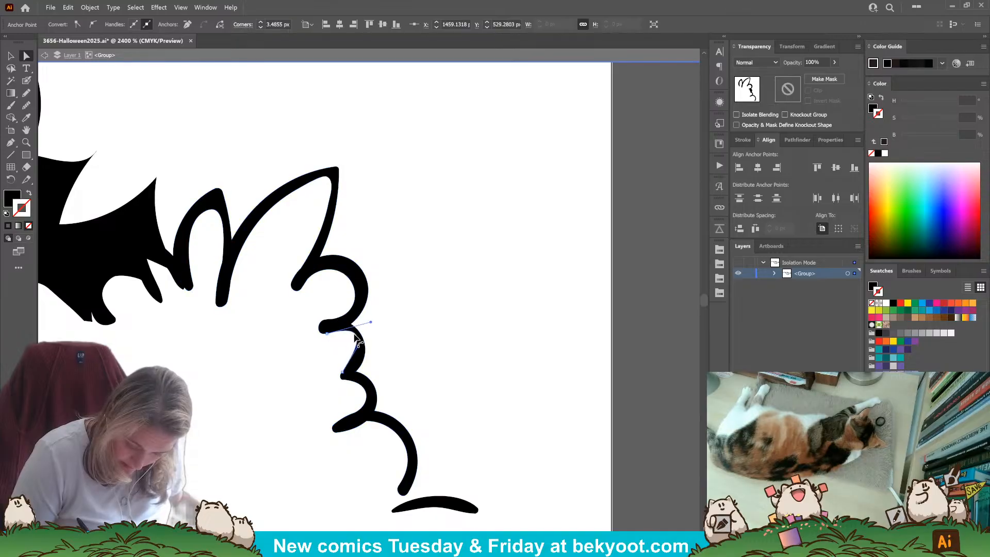
mouse_move(356, 338)
left_mouse_down()
mouse_move(368, 337)
mouse_move(361, 332)
left_mouse_up()
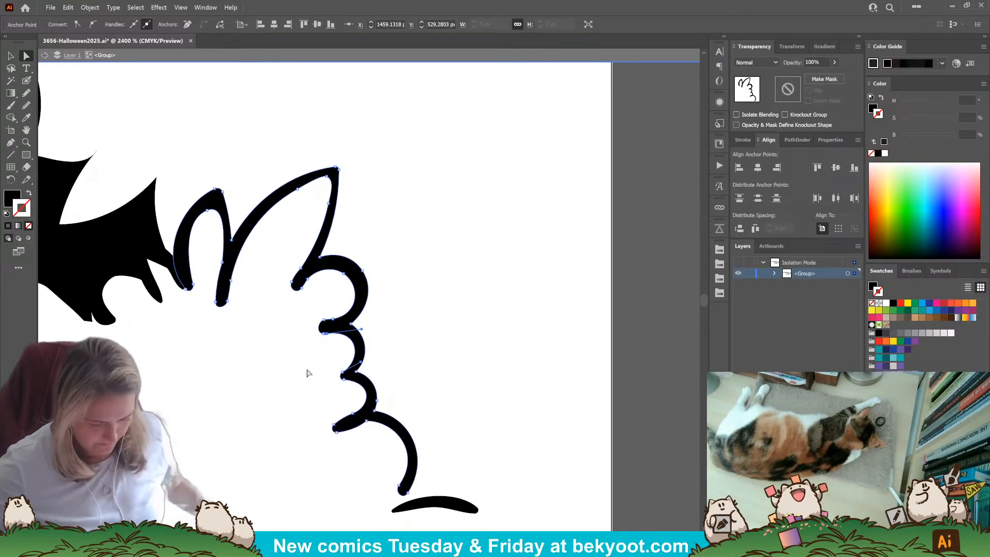
Leave the isolated group, group the background line art together with the foreground pumpkin line art, and save the document.
scroll(307, 372, "down", 8)
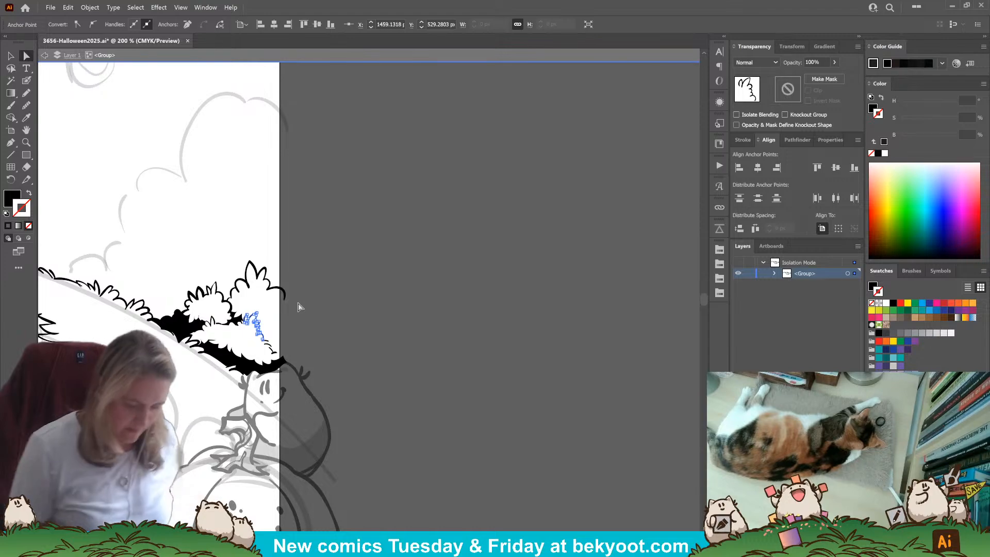
key("v")
double_click(373, 233)
left_click_drag(249, 423, 301, 415)
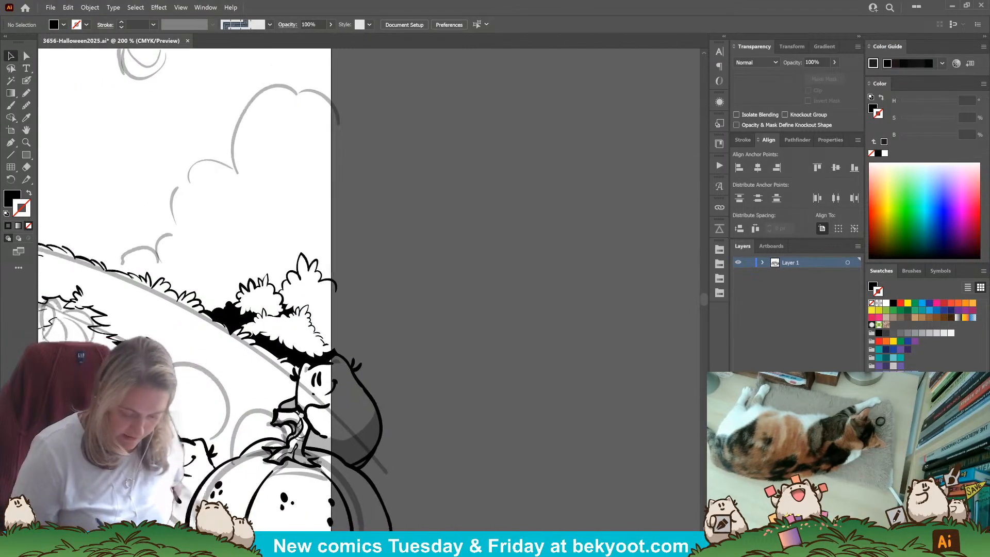
scroll(349, 326, "left", 5)
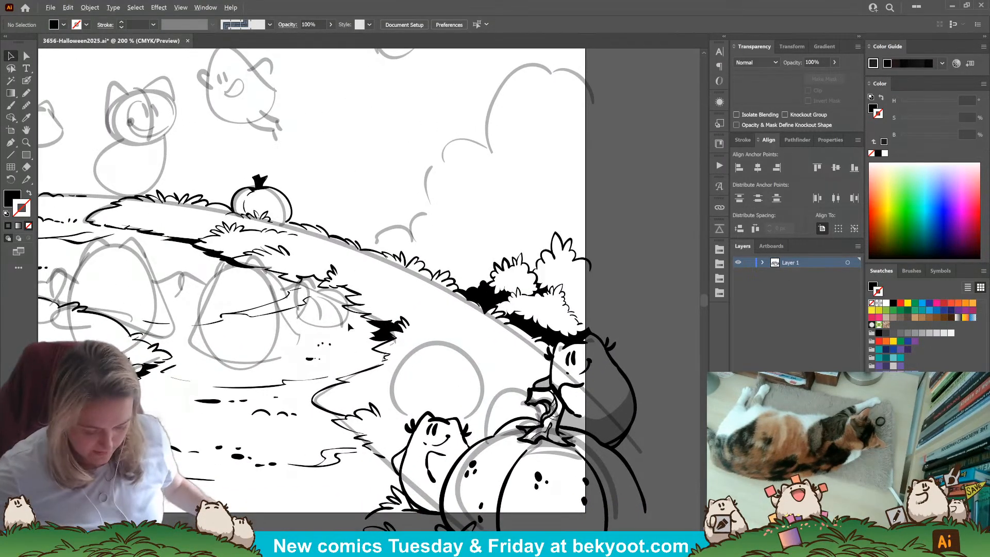
scroll(337, 281, "down", 3)
left_click_drag(206, 434, 249, 447)
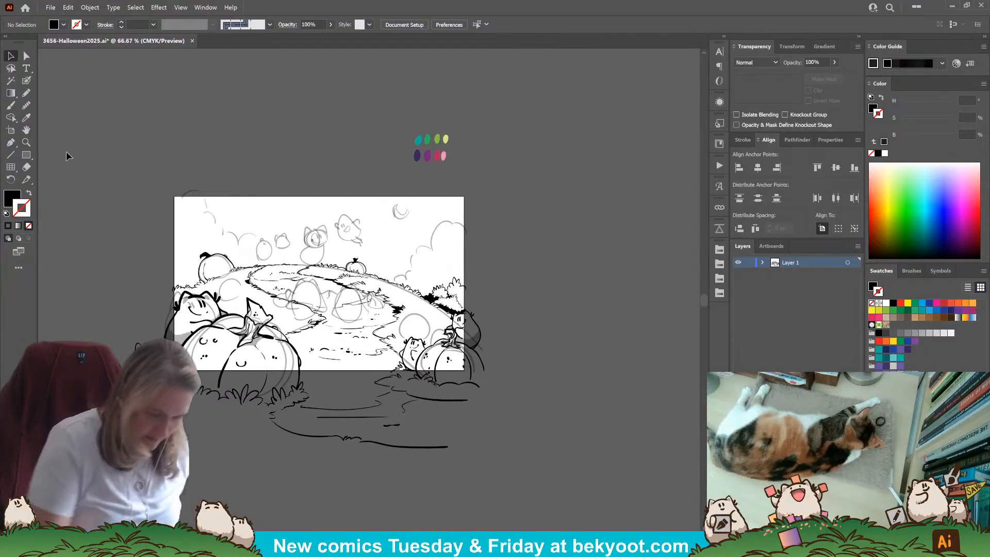
left_click(248, 281)
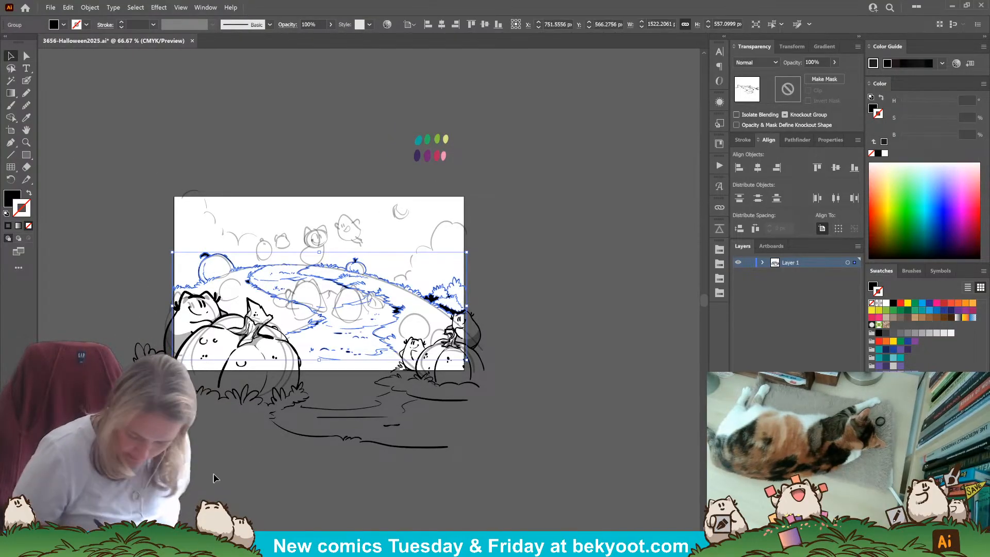
left_click(470, 343)
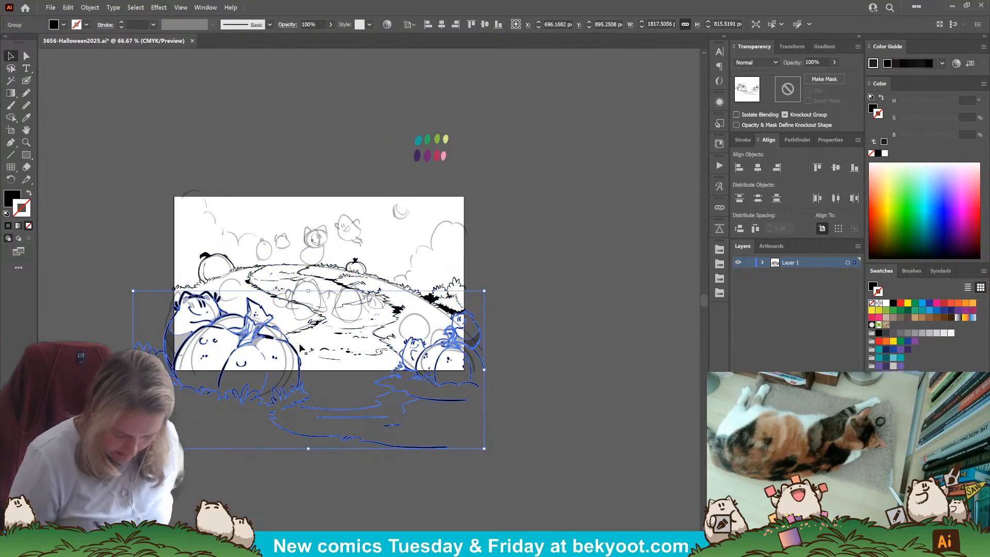
left_click(307, 401, "shift")
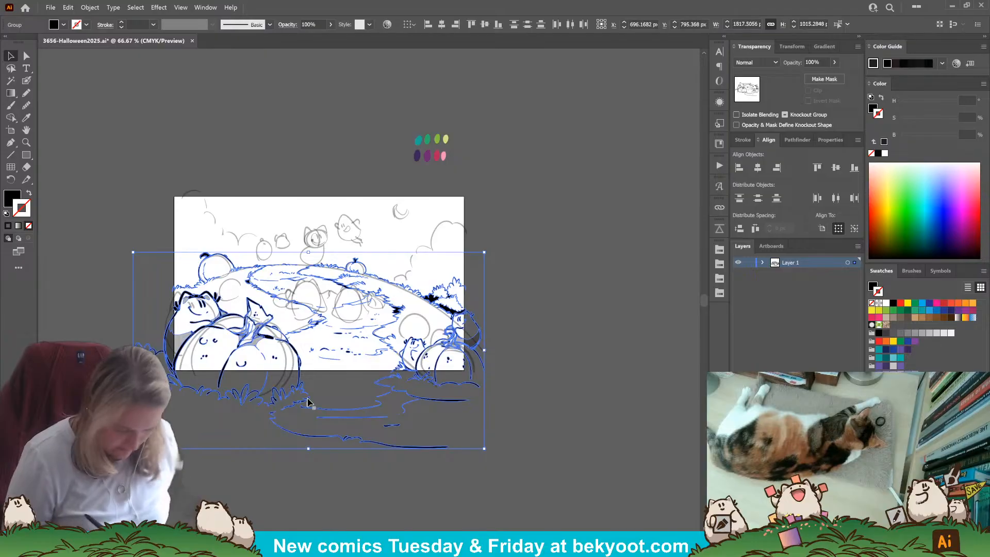
key("ctrl+g")
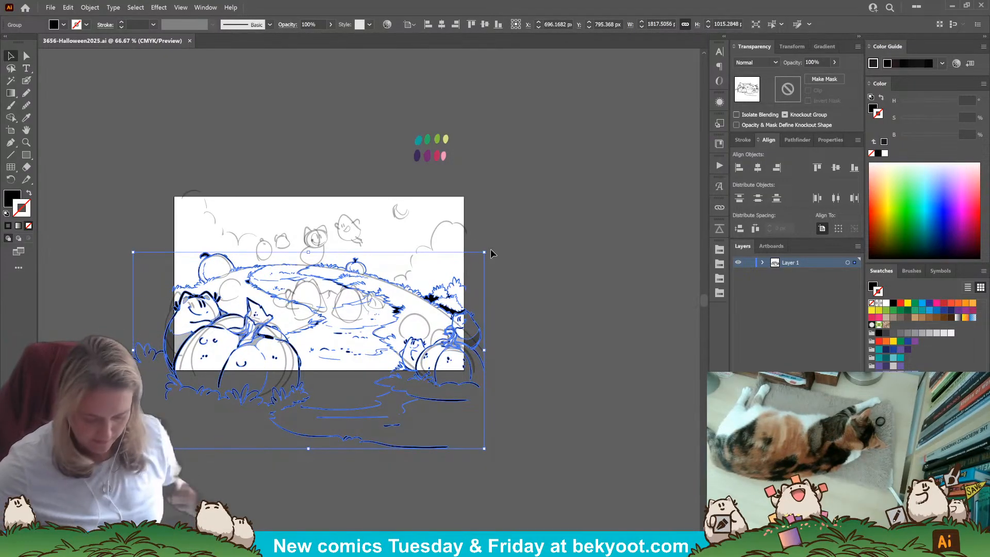
Deselect the artwork and open the combined line-art group in isolation mode.
left_click(364, 284, "ctrl")
left_click_drag(435, 168, 451, 197)
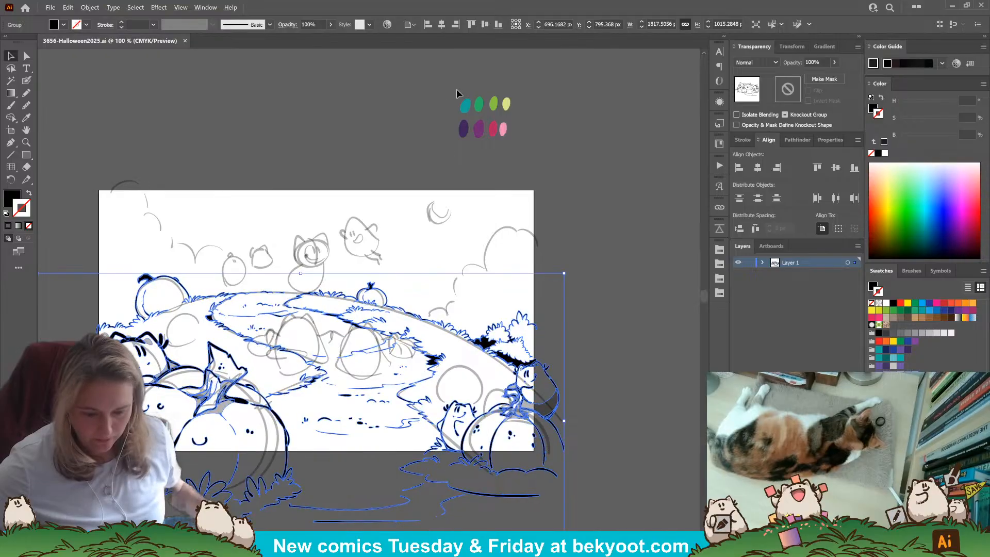
scroll(459, 95, "up", 1)
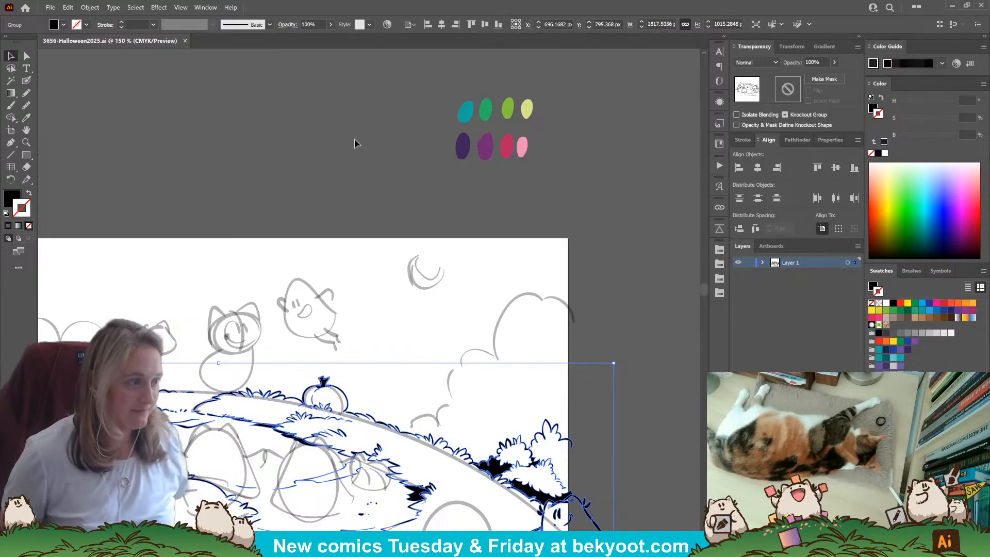
left_click(469, 273)
left_click_drag(292, 505, 415, 389)
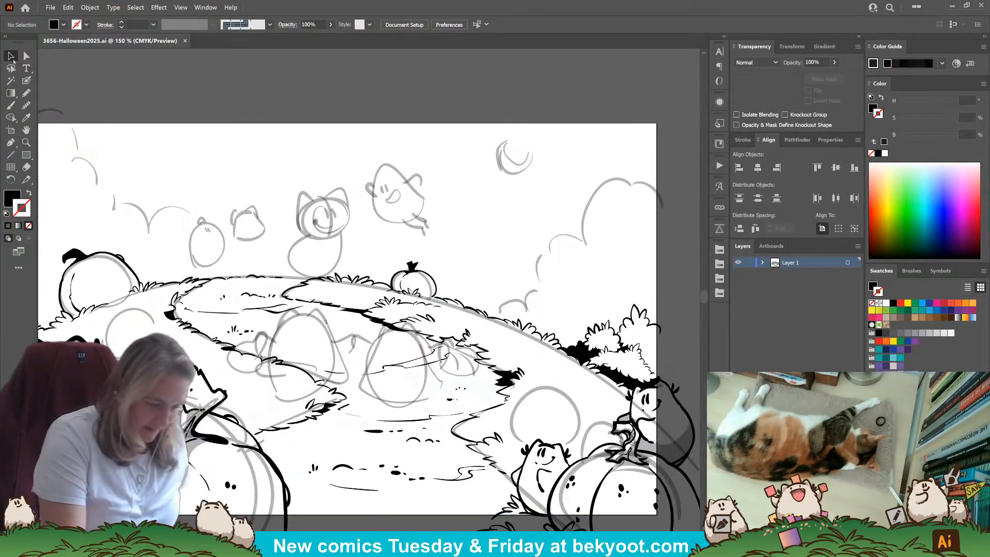
double_click(445, 302)
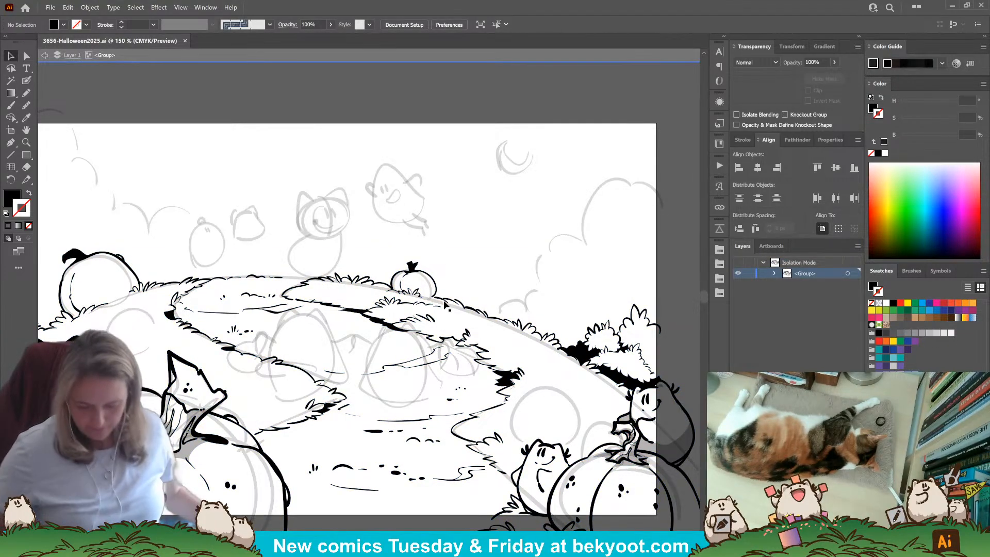
scroll(522, 384, "down", 1)
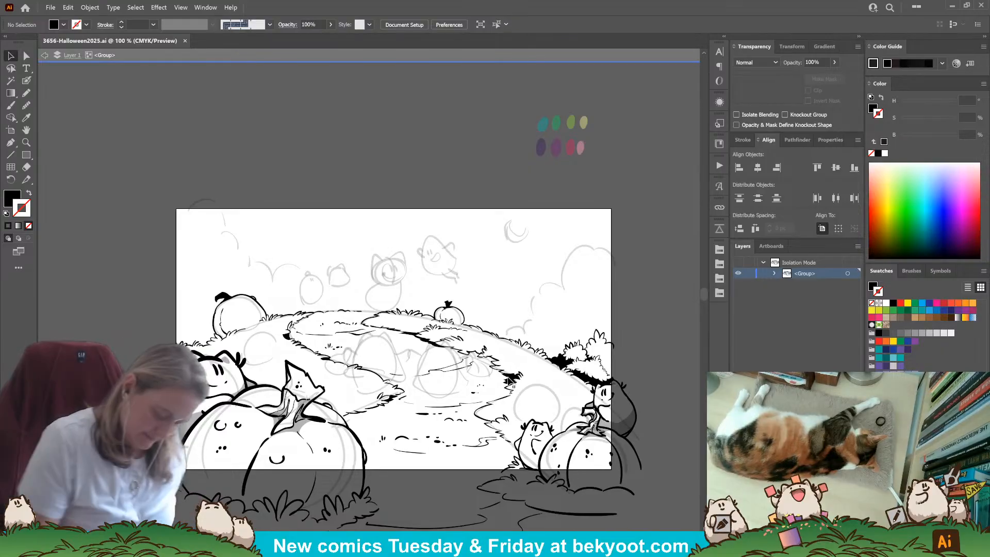
Ink black leafy tufts with the Blob Brush along the upper left curve of the tall sketched foliage behind the bushes.
key("n")
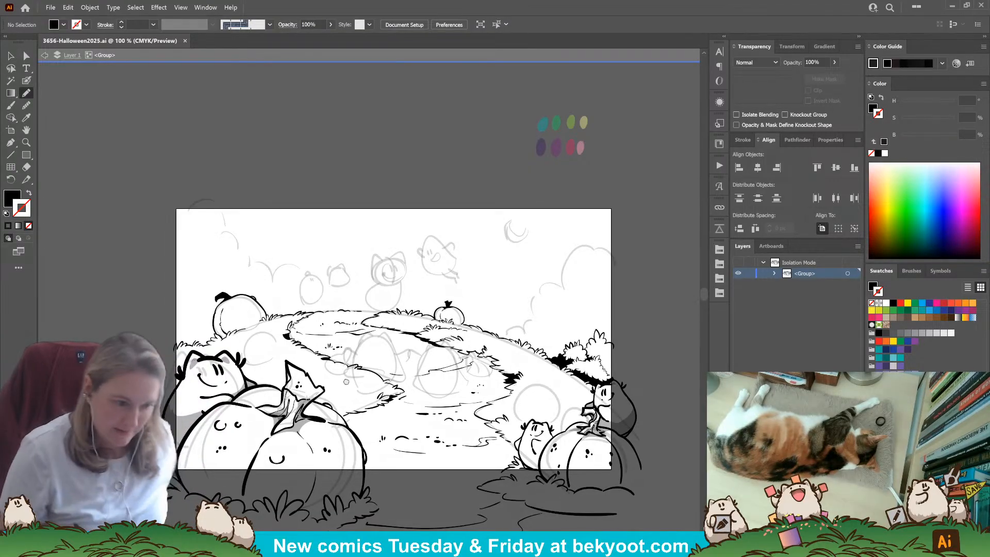
left_click_drag(371, 333, 338, 296)
left_click(28, 80)
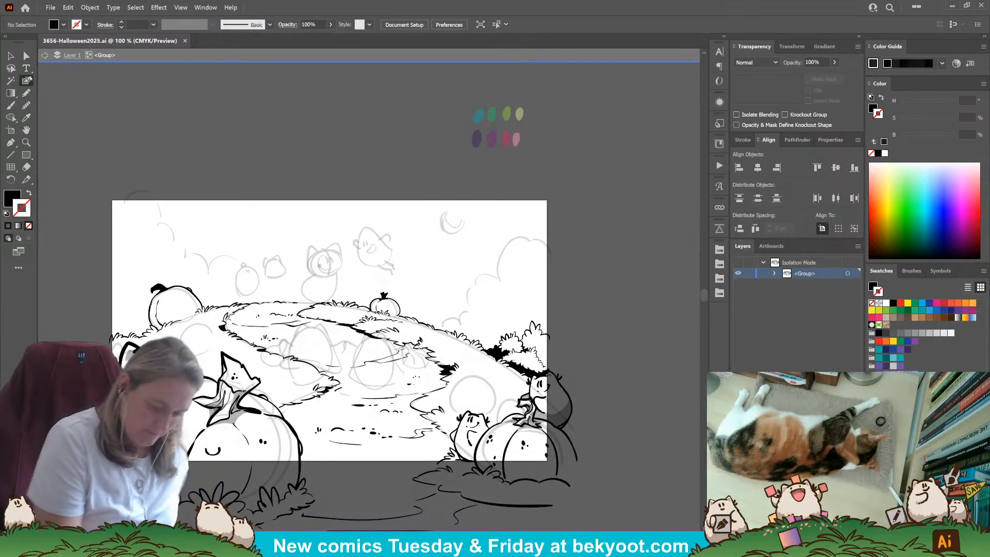
scroll(556, 257, "up", 2)
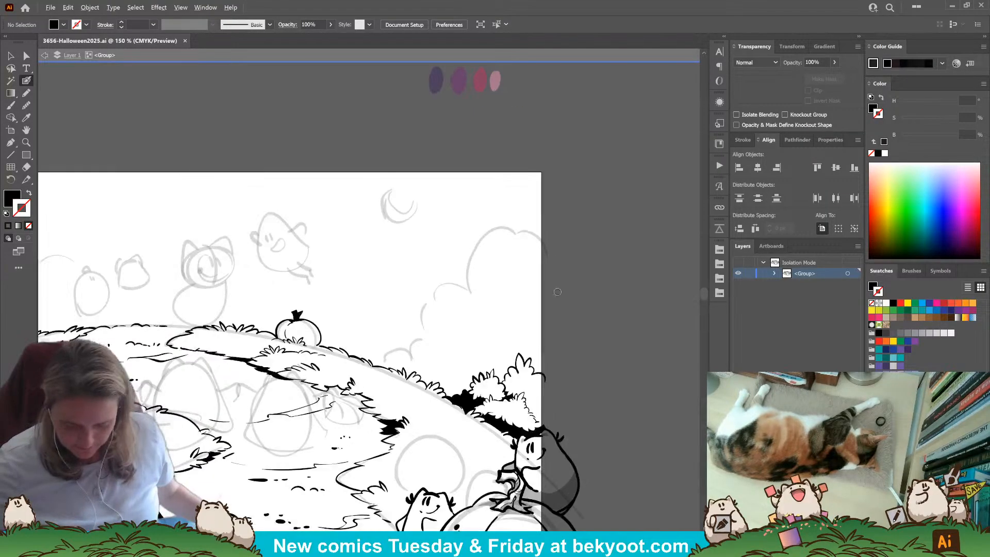
double_click(28, 80)
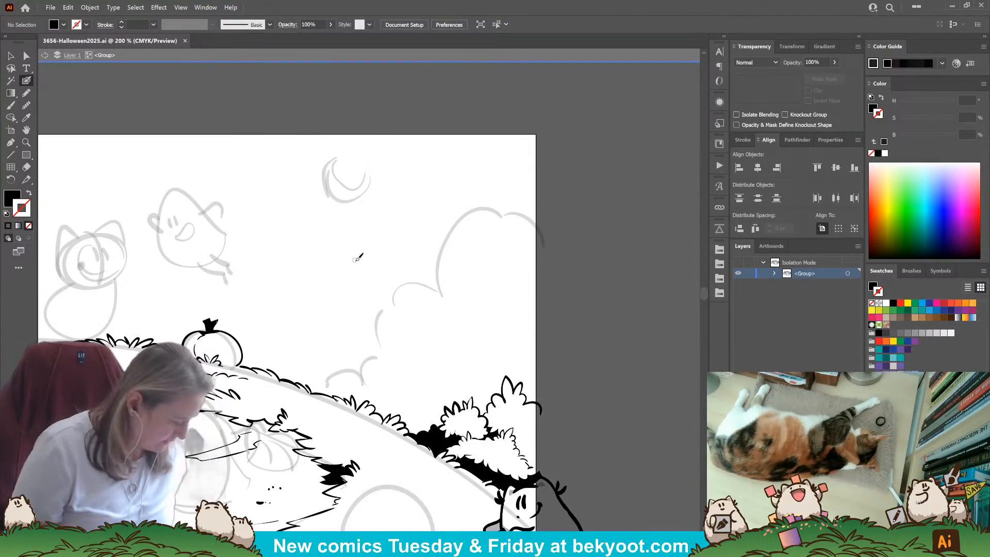
key("Return")
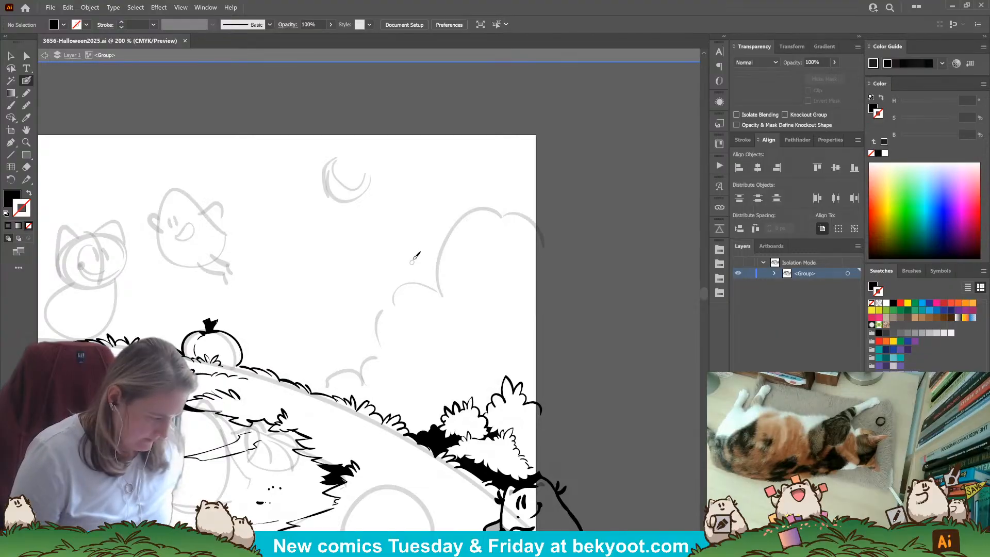
key("shift+x")
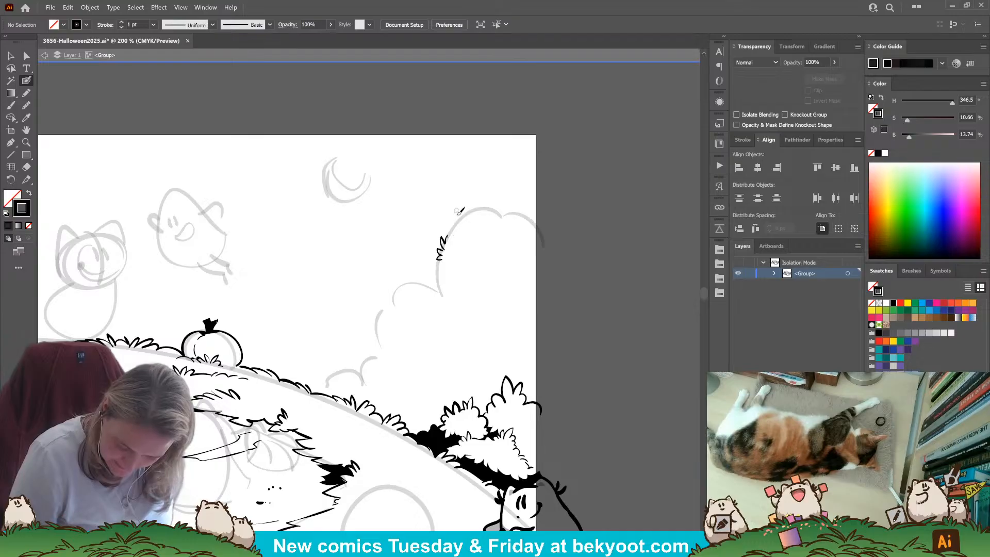
mouse_move(457, 221)
left_mouse_down()
mouse_move(470, 212)
mouse_move(449, 233)
left_mouse_up()
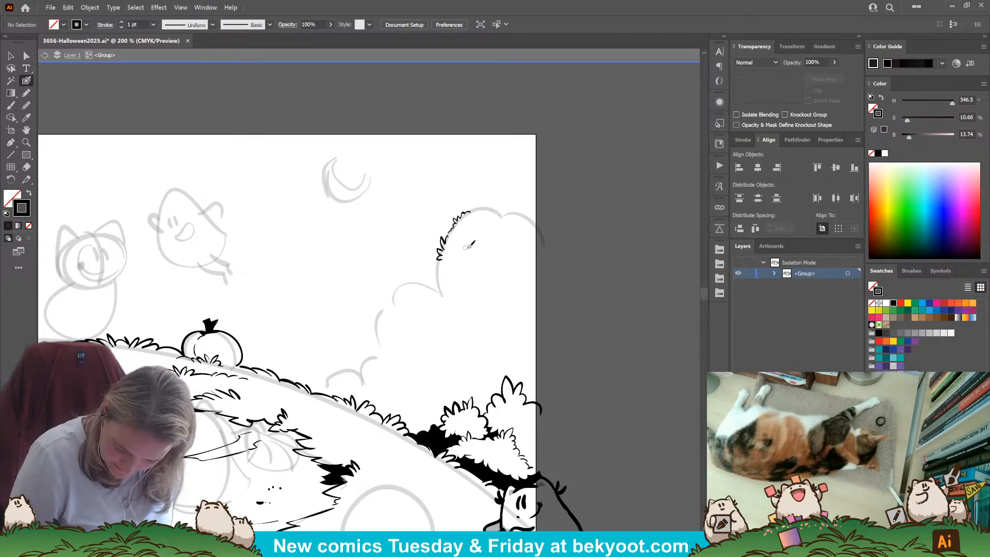
mouse_move(478, 203)
left_mouse_down()
mouse_move(488, 206)
mouse_move(473, 209)
left_mouse_up()
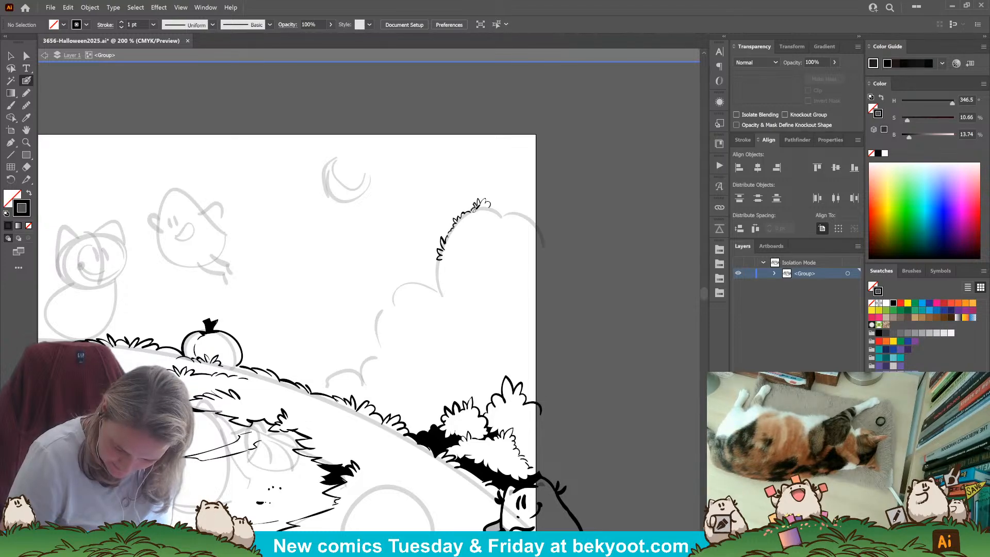
Group the new leafy strokes of the tall foliage and enter that group in isolation.
left_click(442, 249, "ctrl")
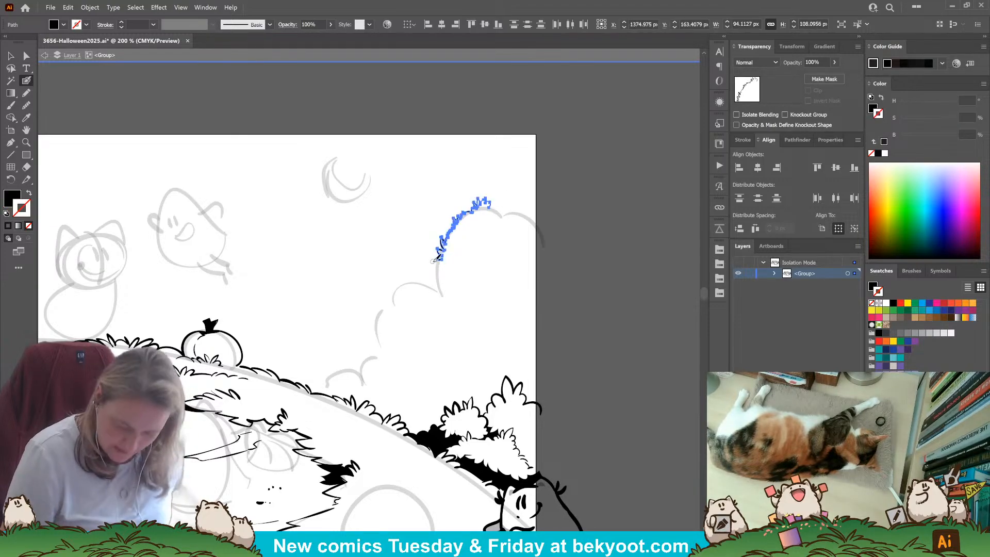
key("ctrl+g")
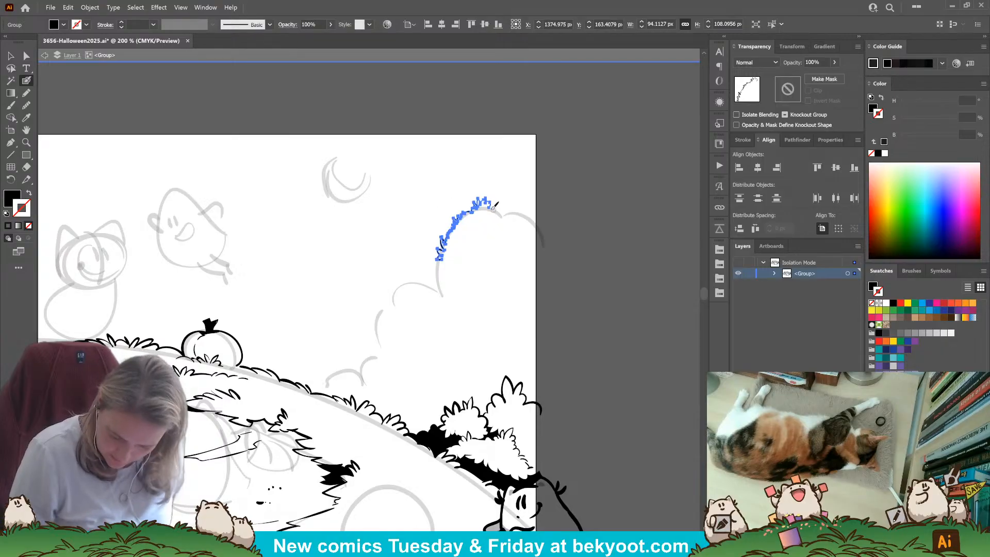
key("ctrl")
double_click(484, 204)
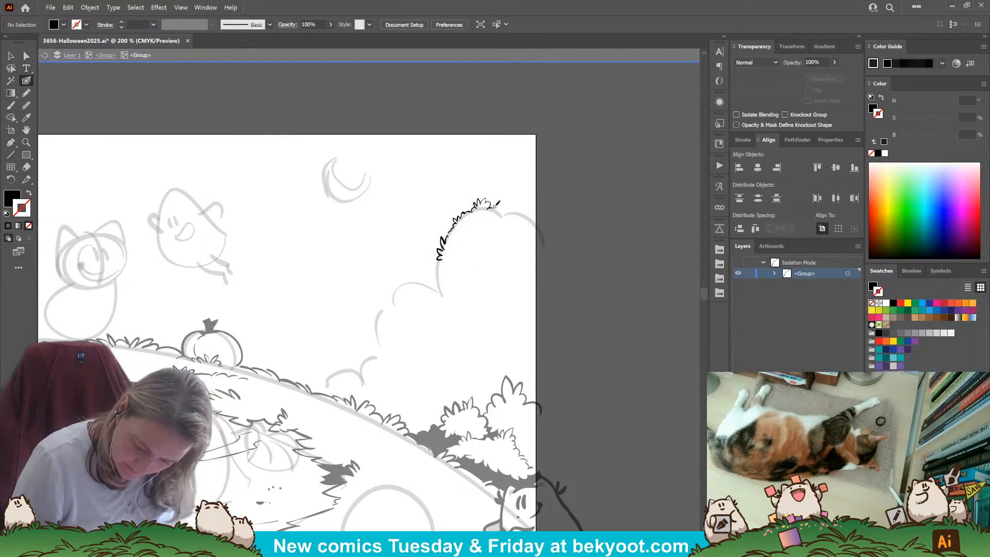
Extend the leafy outline along the tall foliage's crest to the artboard edge, down its left side and over the middle bump.
key("shift+x")
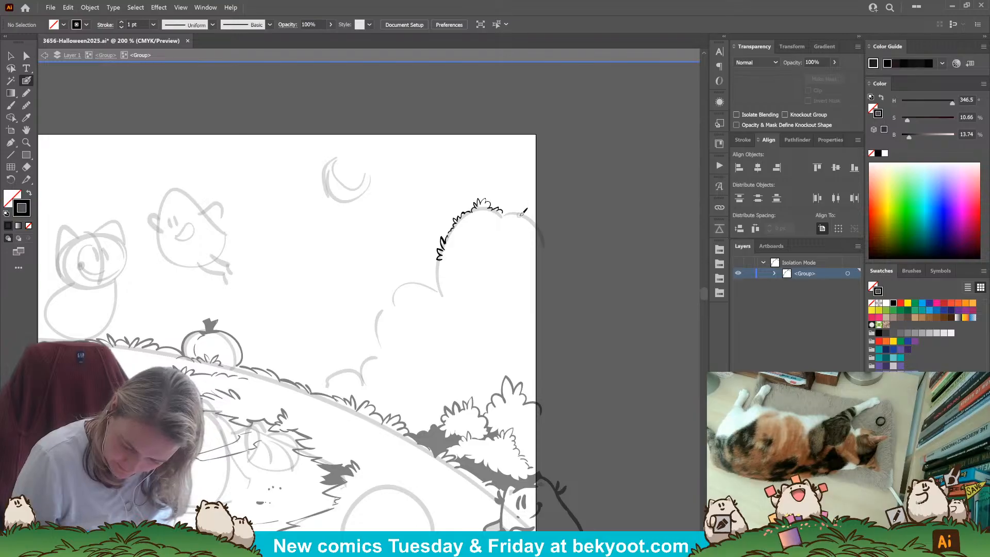
mouse_move(520, 214)
left_mouse_down()
mouse_move(526, 208)
mouse_move(536, 223)
left_mouse_up()
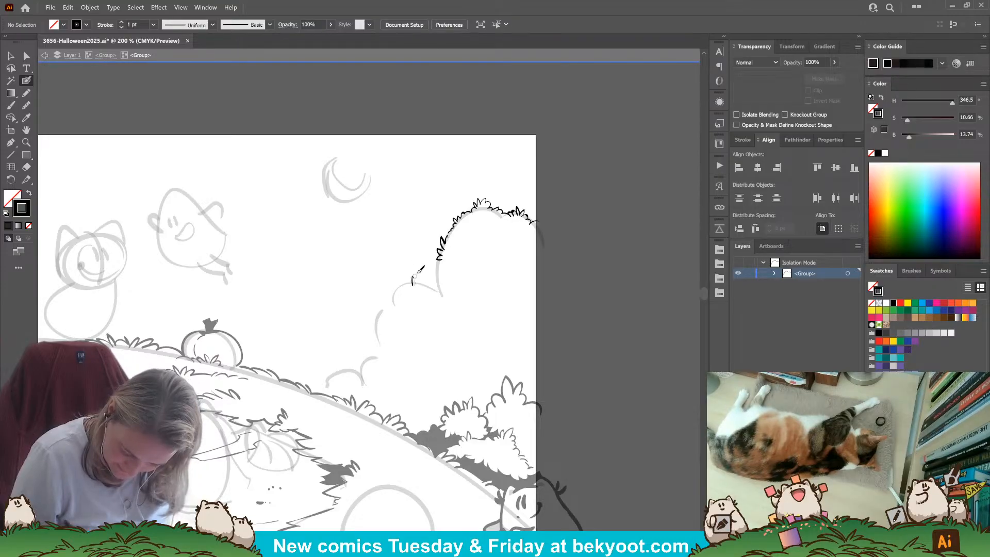
mouse_move(415, 285)
left_mouse_down()
mouse_move(442, 272)
mouse_move(443, 289)
mouse_move(437, 277)
mouse_move(433, 290)
mouse_move(440, 270)
mouse_move(432, 249)
mouse_move(443, 287)
mouse_move(440, 258)
left_mouse_up()
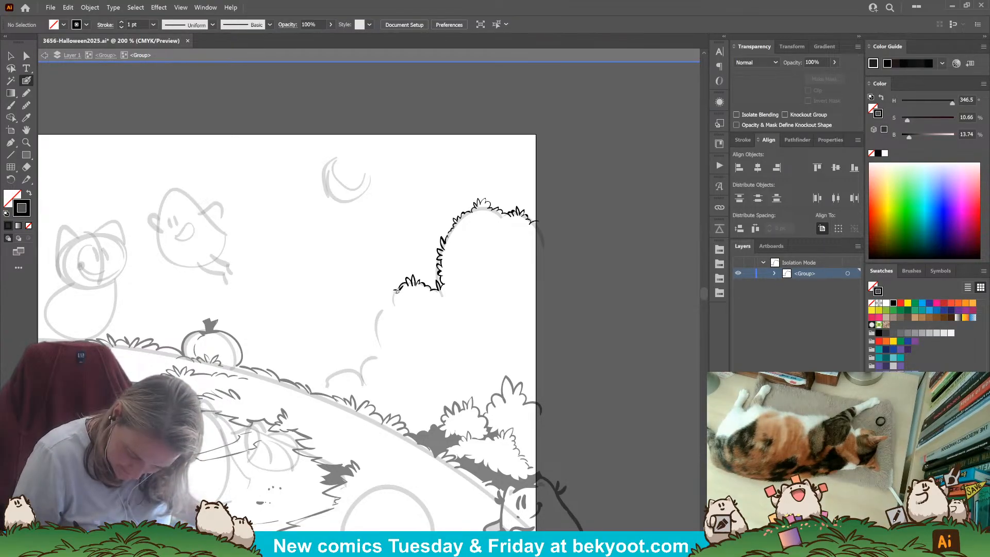
Extend the black leafy outline down the left side of the tall foliage and over the small lower bump to the path's grassy edge.
left_click_drag(399, 285, 390, 298)
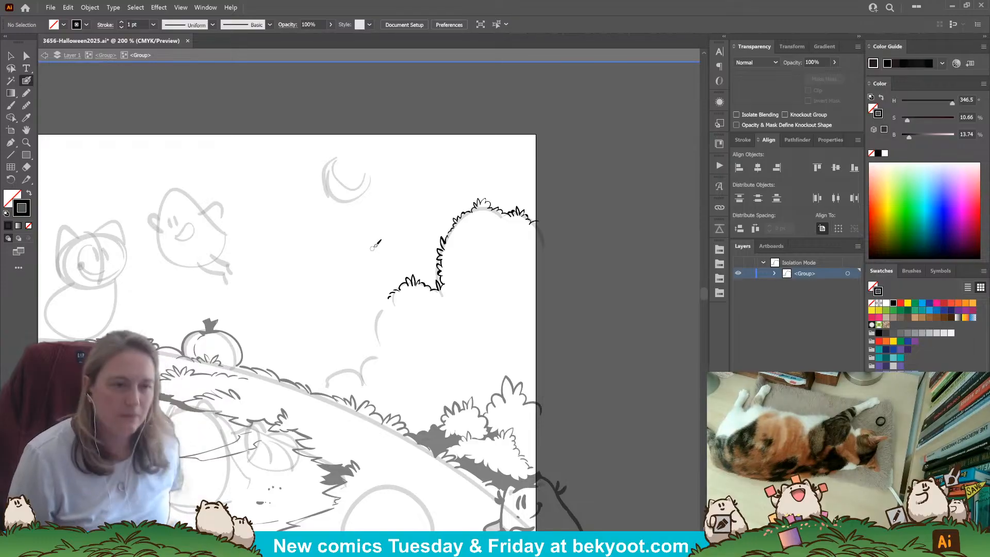
mouse_move(387, 306)
left_mouse_down()
mouse_move(374, 323)
mouse_move(387, 303)
mouse_move(396, 309)
mouse_move(397, 287)
left_mouse_up()
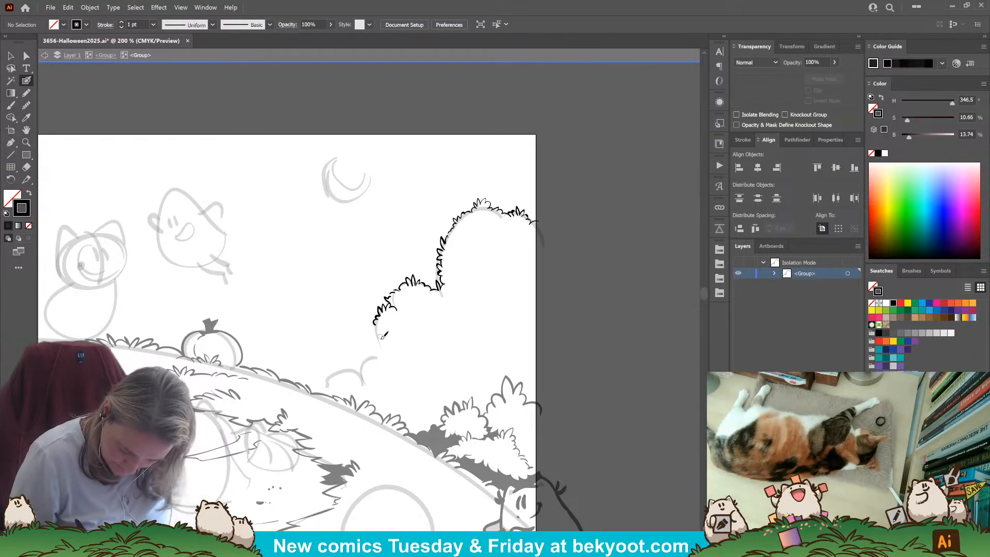
mouse_move(375, 343)
left_mouse_down()
mouse_move(363, 367)
mouse_move(354, 363)
left_mouse_up()
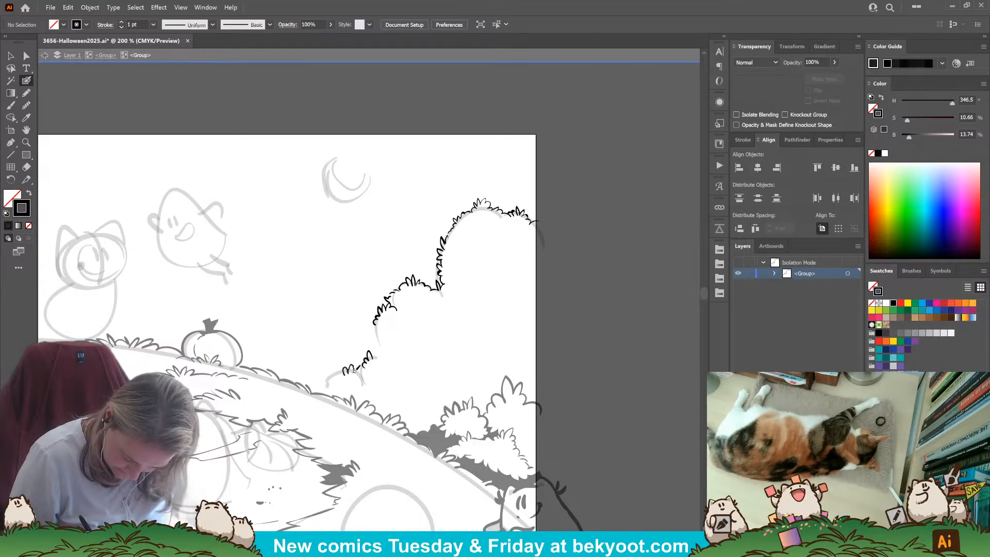
key("ctrl+z")
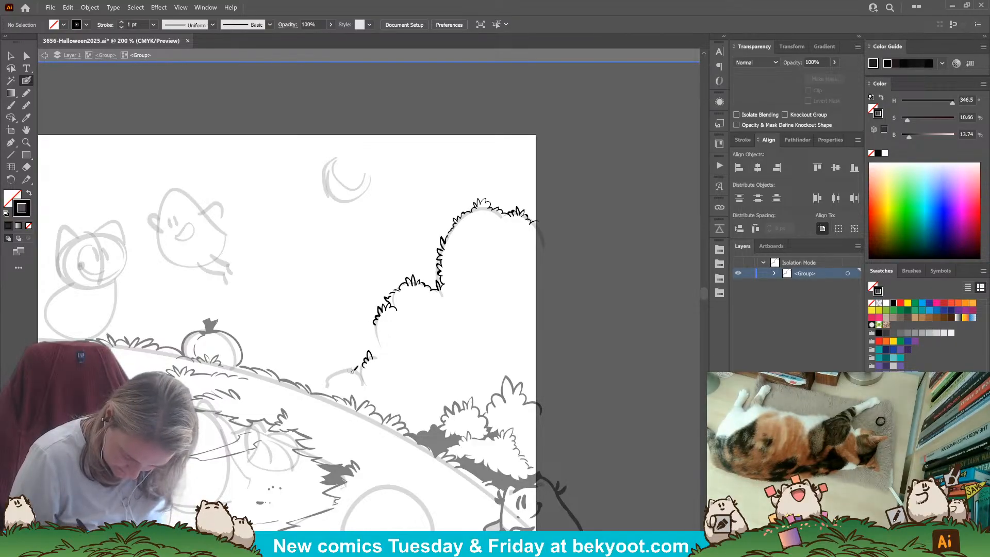
mouse_move(350, 373)
left_mouse_down()
mouse_move(363, 369)
mouse_move(315, 397)
left_mouse_up()
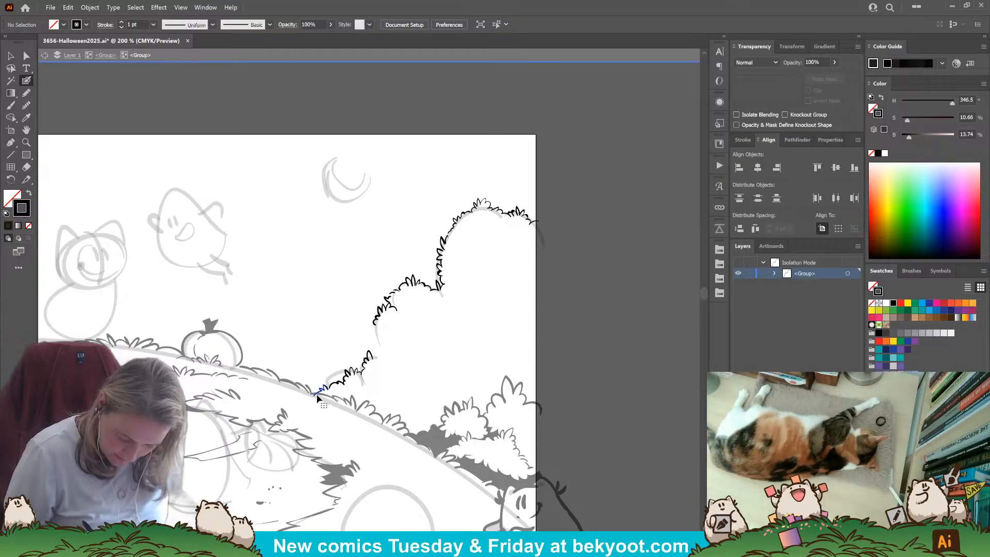
left_click(318, 394, "ctrl")
left_click_drag(318, 394, 320, 392)
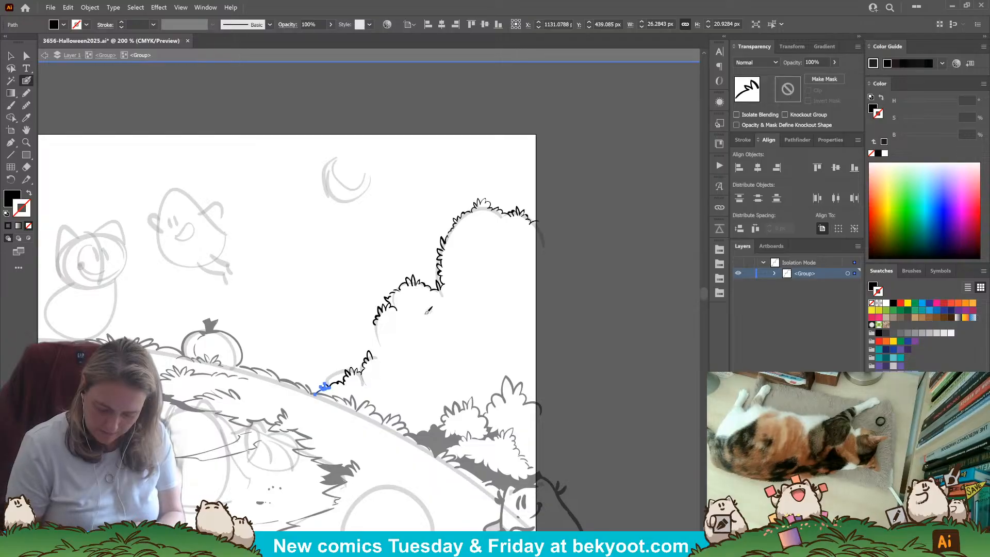
Sketch two slanted eyes and a wide fanged mouth on the tall foliage, and close the gap in its left leafy outline.
left_click_drag(392, 345, 424, 356)
mouse_move(390, 345)
left_mouse_down()
mouse_move(410, 378)
mouse_move(424, 364)
left_mouse_up()
mouse_move(450, 296)
left_mouse_down()
mouse_move(482, 276)
mouse_move(494, 321)
mouse_move(448, 298)
left_mouse_up()
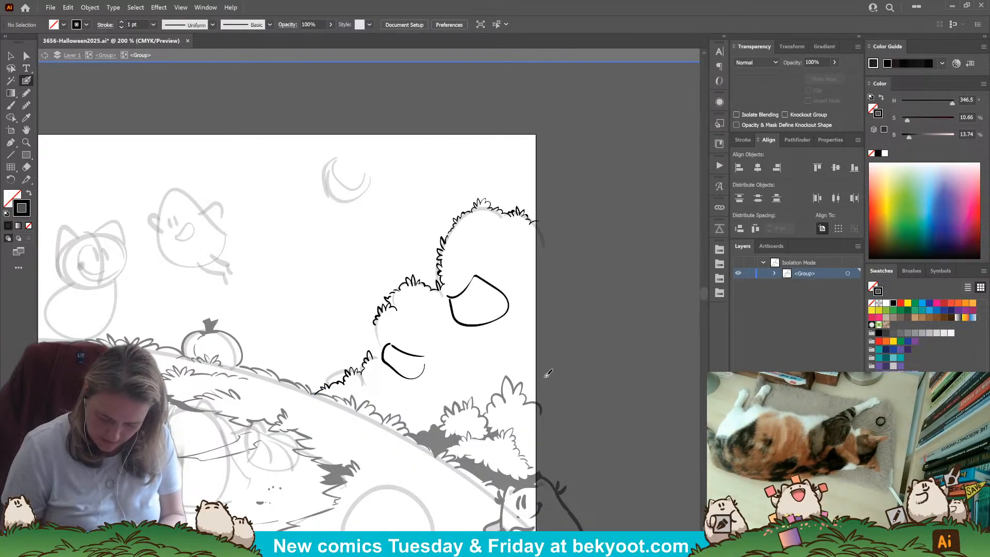
mouse_move(542, 379)
left_mouse_down()
mouse_move(526, 329)
mouse_move(430, 395)
mouse_move(402, 395)
mouse_move(434, 422)
left_mouse_up()
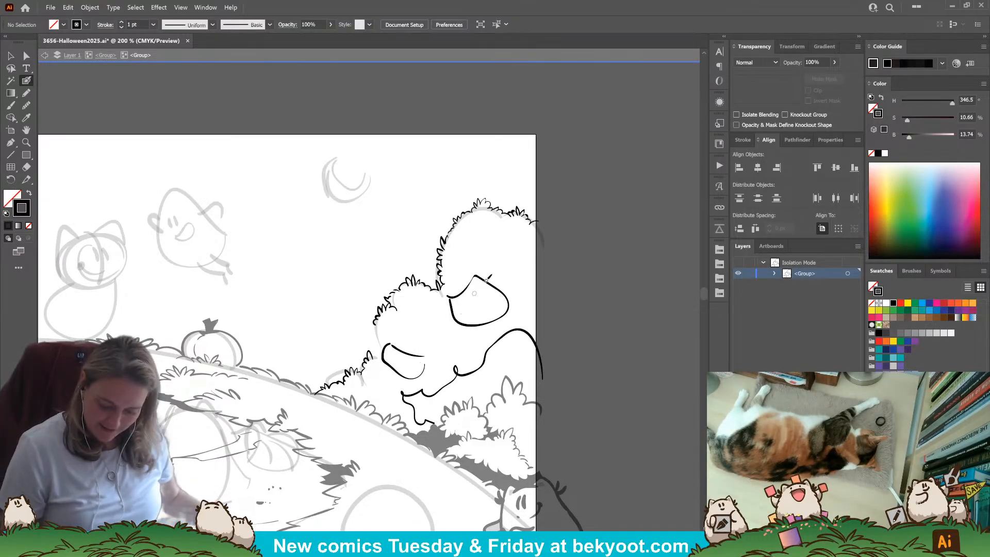
left_click_drag(499, 342, 500, 365)
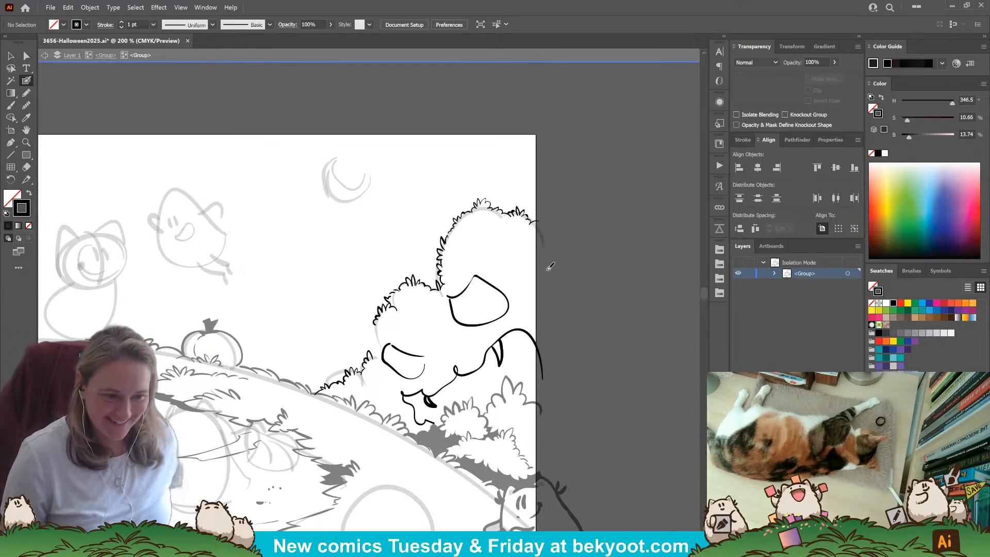
left_click_drag(374, 412, 410, 379)
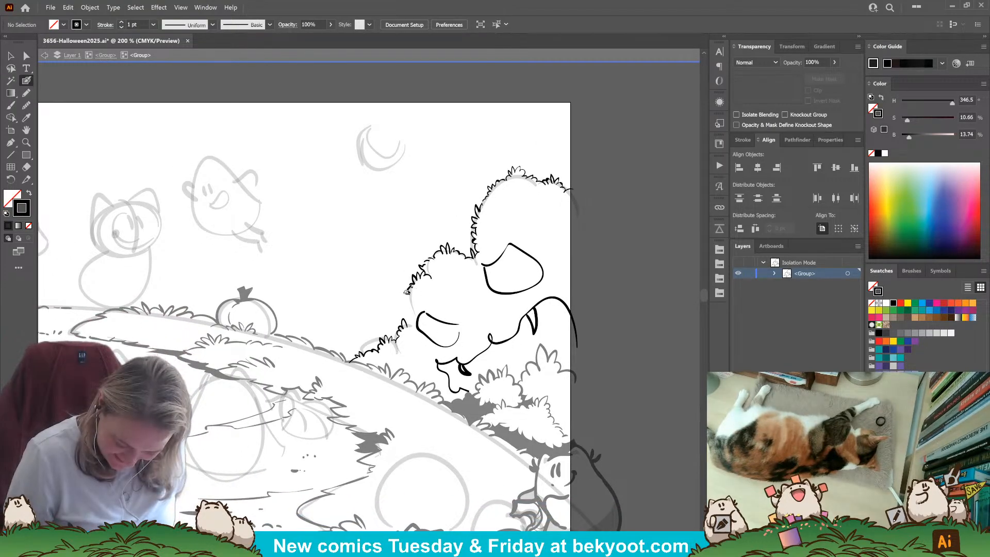
left_click_drag(404, 293, 410, 324)
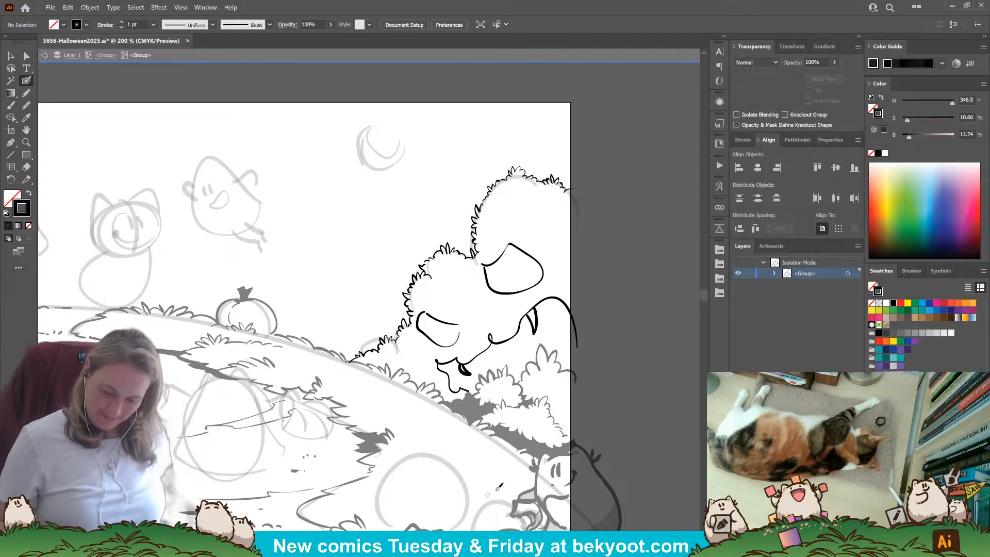
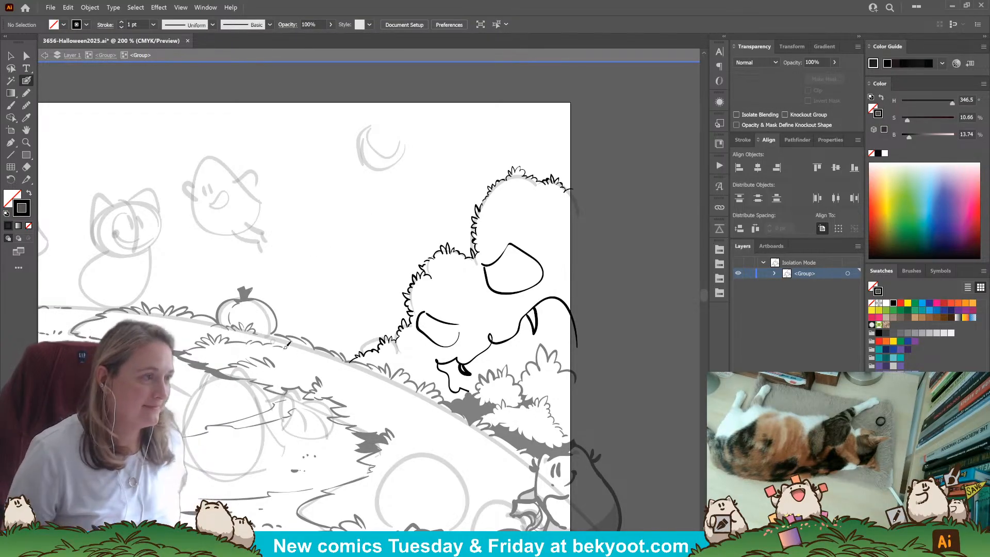
Group the sketched eye, mouth and fang strokes and lower the group's opacity to make a faded guide.
left_click(27, 93)
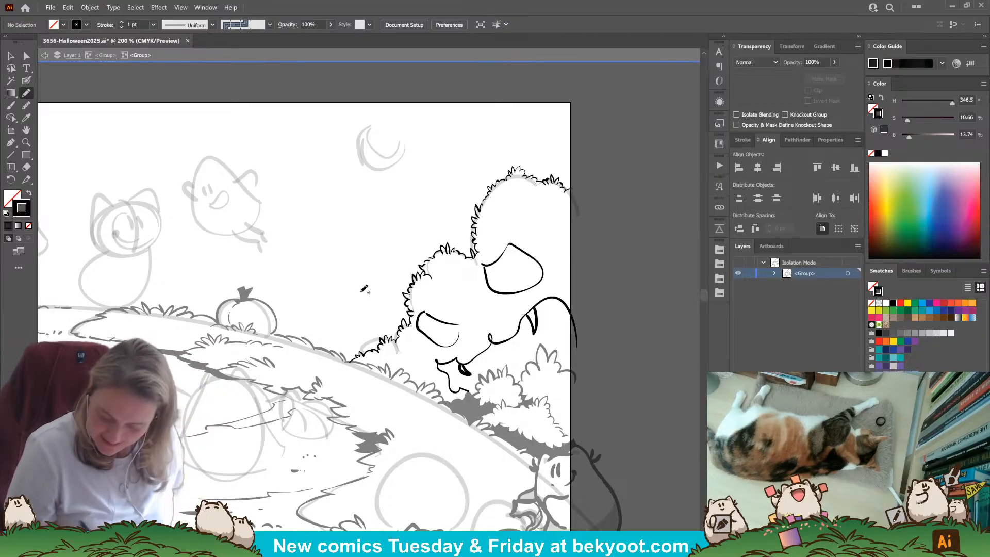
mouse_move(594, 282)
left_mouse_down()
mouse_move(552, 272)
mouse_move(512, 242)
left_mouse_up()
key("v")
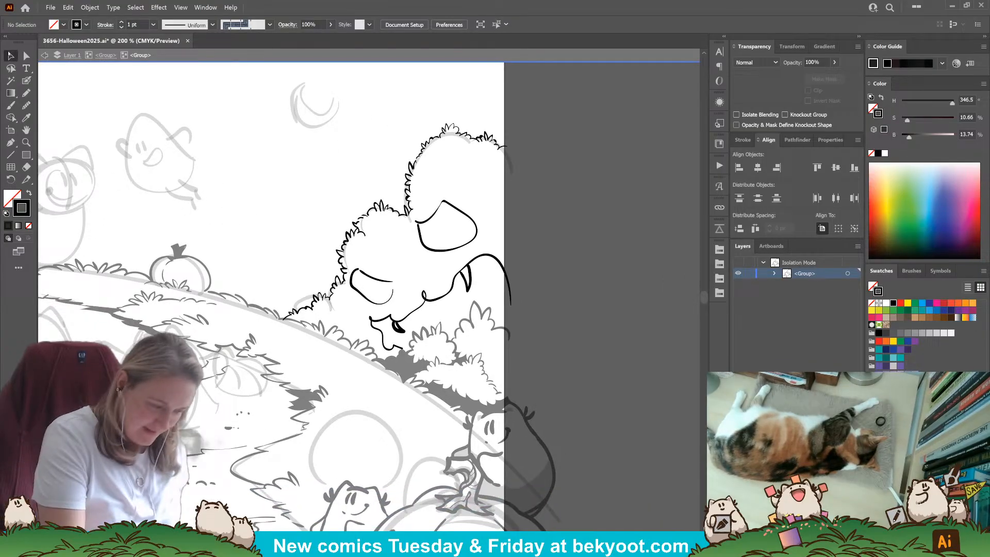
left_click(401, 276)
left_click(431, 248, "shift")
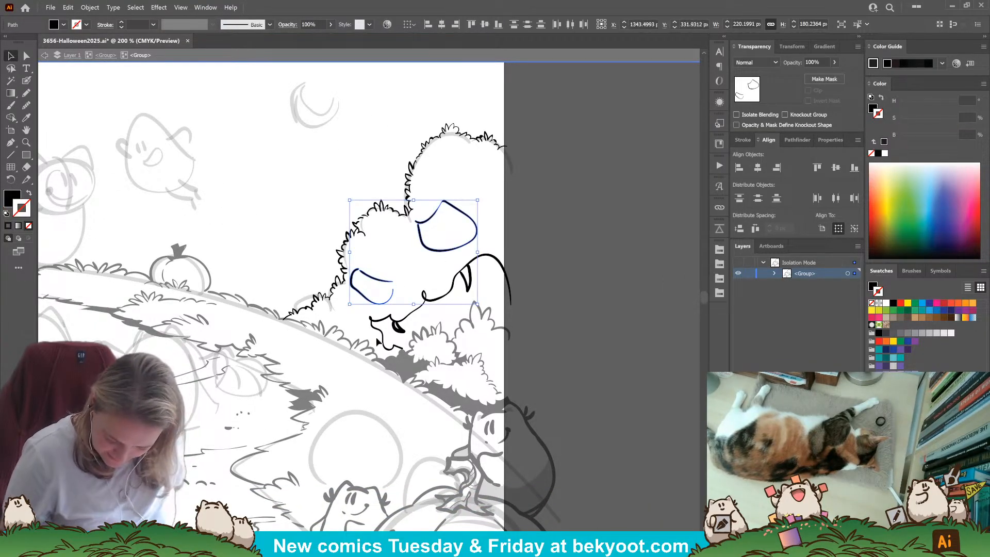
left_click_drag(392, 333, 400, 338)
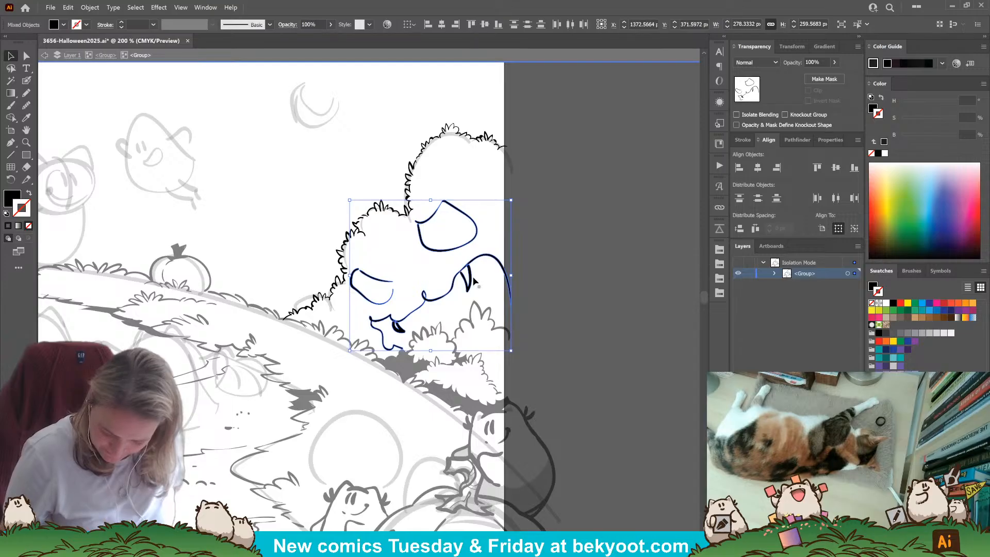
key("ctrl+g")
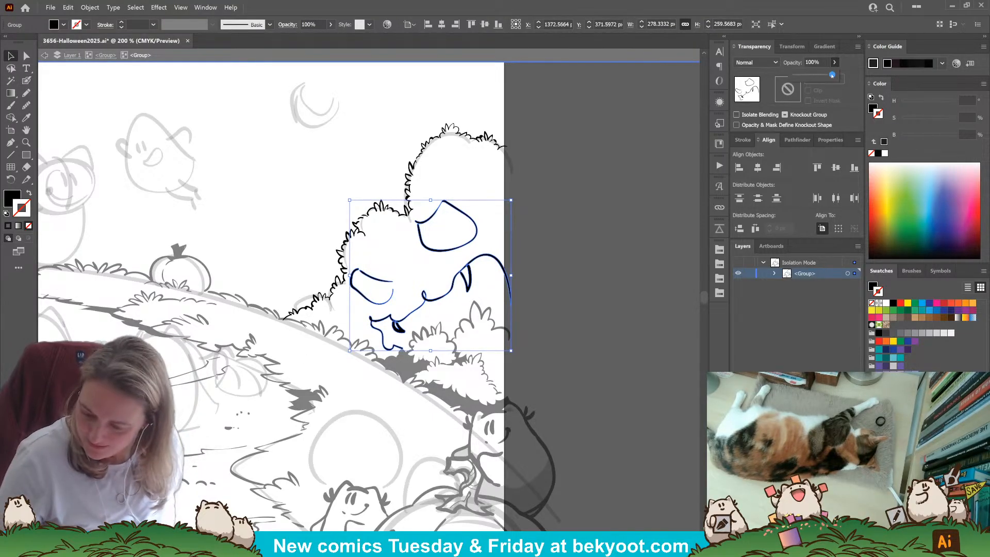
left_click(601, 201)
Draw the foliage monster's upper right eye with the Pencil tool as a solid black shape with jagged, leafy edges.
left_click(26, 93)
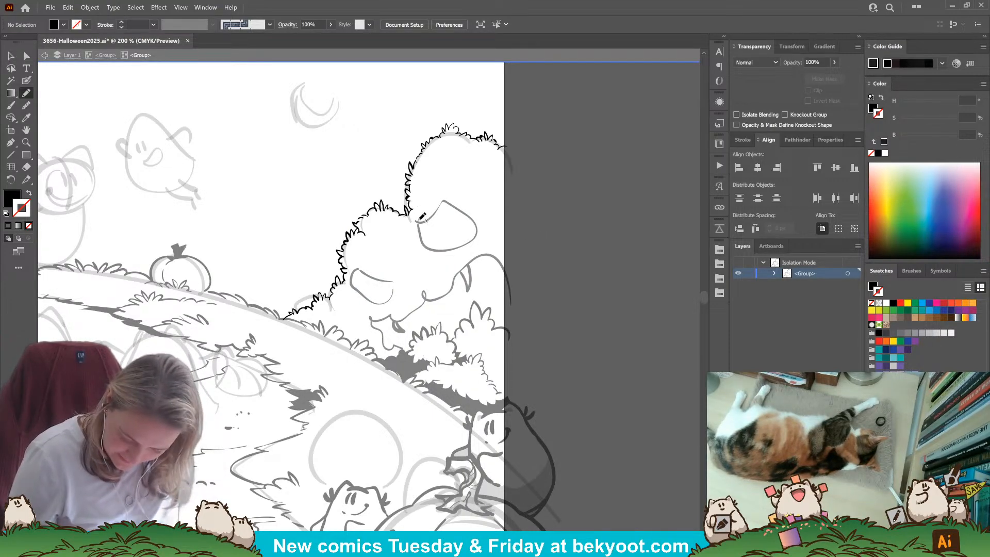
left_click_drag(424, 220, 456, 207)
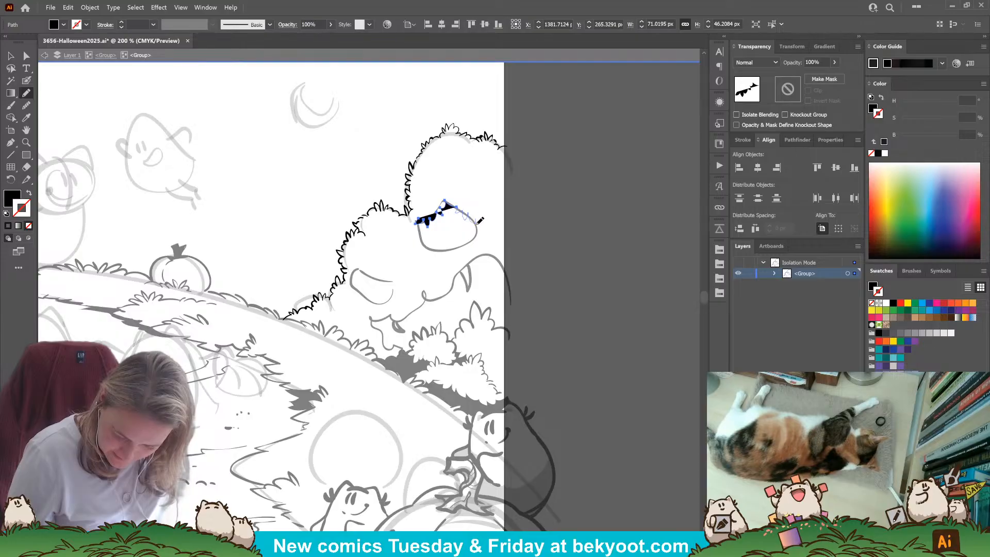
mouse_move(480, 220)
left_mouse_down()
mouse_move(449, 243)
mouse_move(455, 250)
mouse_move(487, 225)
left_mouse_up()
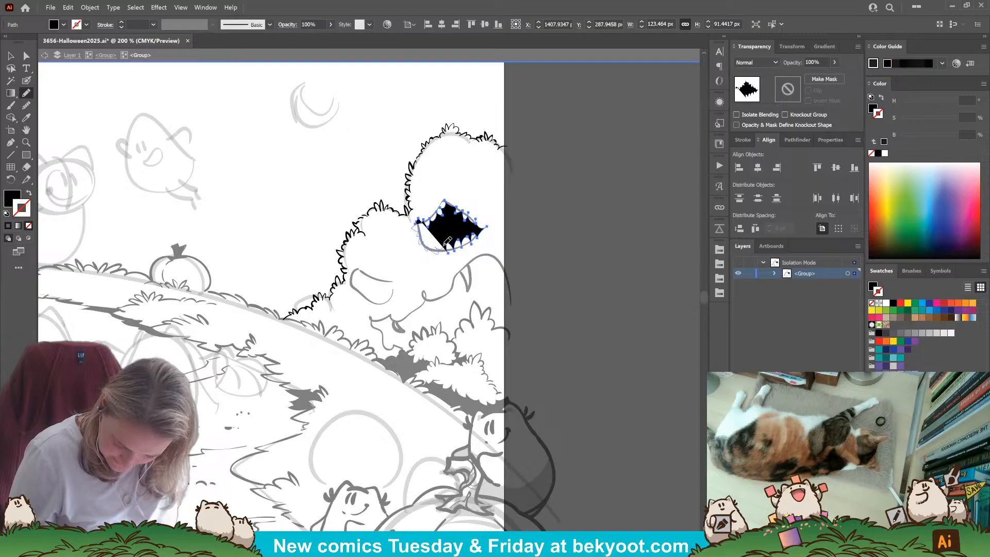
left_click_drag(446, 241, 454, 254)
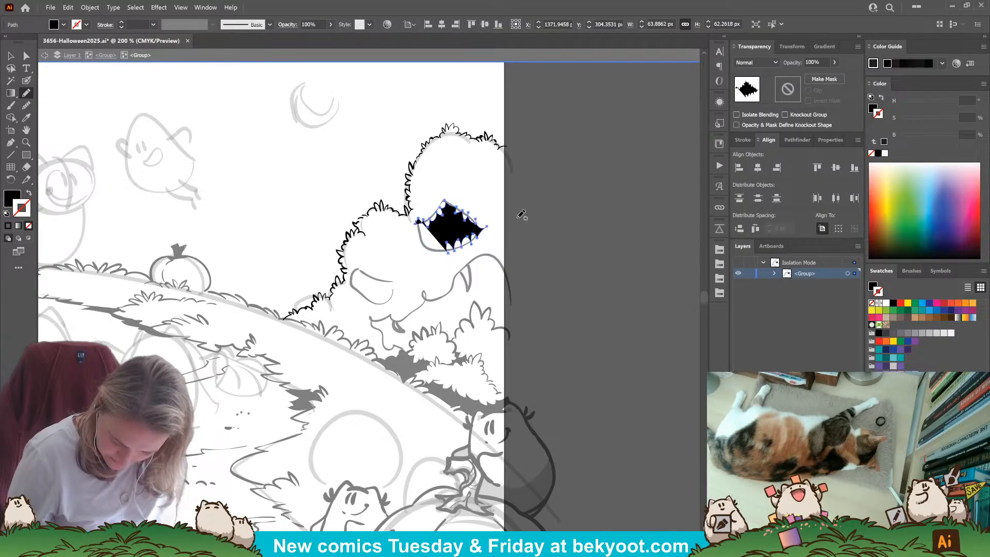
key("ctrl+shift+a")
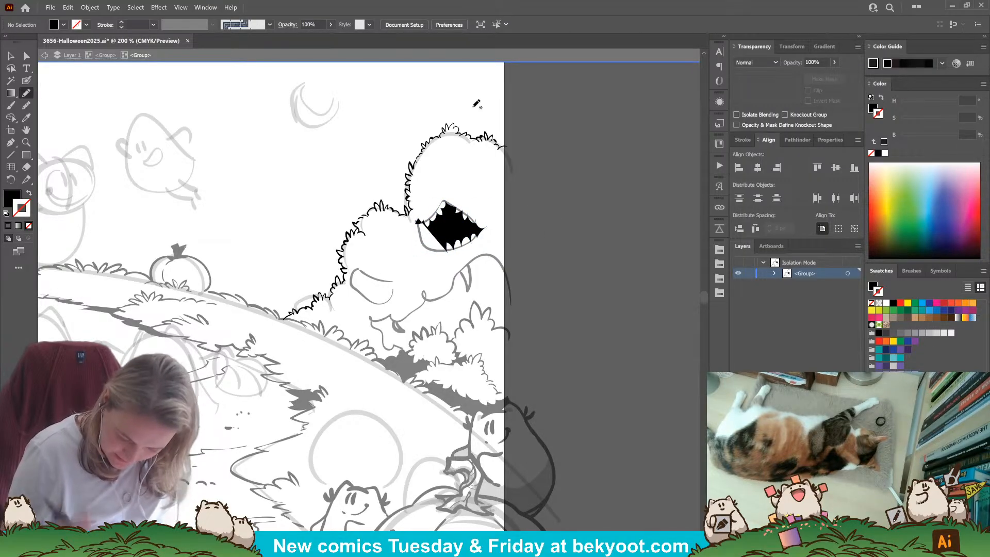
left_click(447, 226, "ctrl")
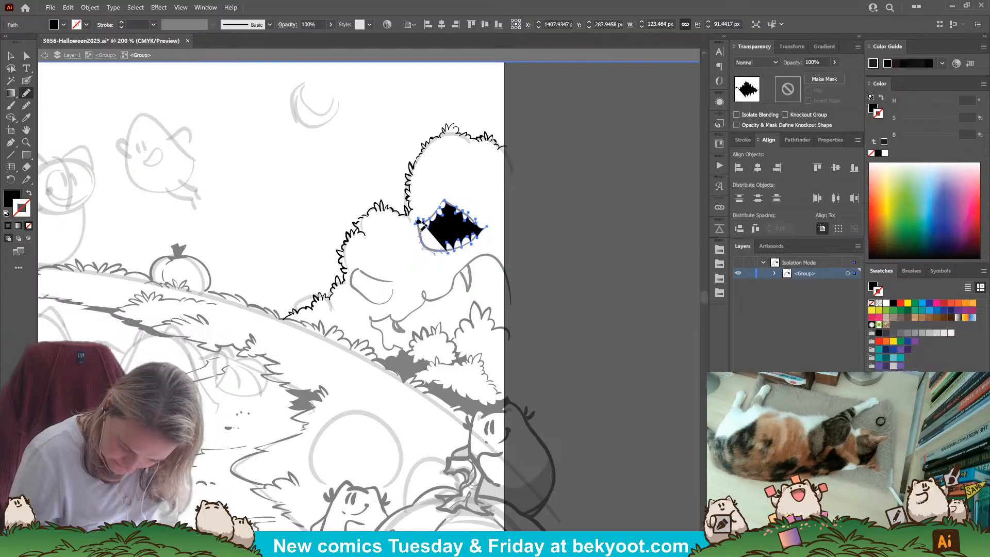
left_click(560, 200, "ctrl")
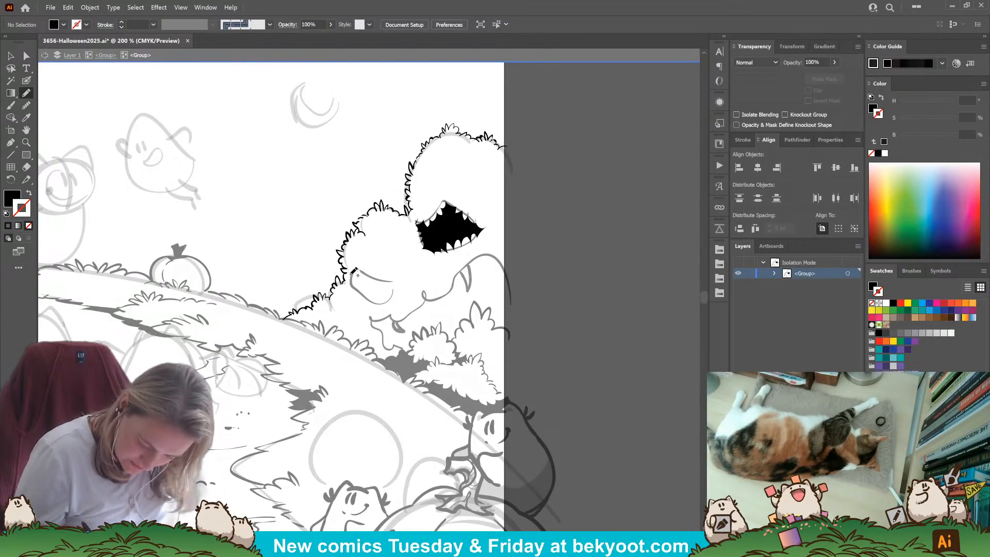
Draw the foliage monster's smaller left eye as a solid black shape with jagged edges over the faded guide.
mouse_move(352, 275)
left_mouse_down()
mouse_move(401, 280)
mouse_move(381, 298)
left_mouse_up()
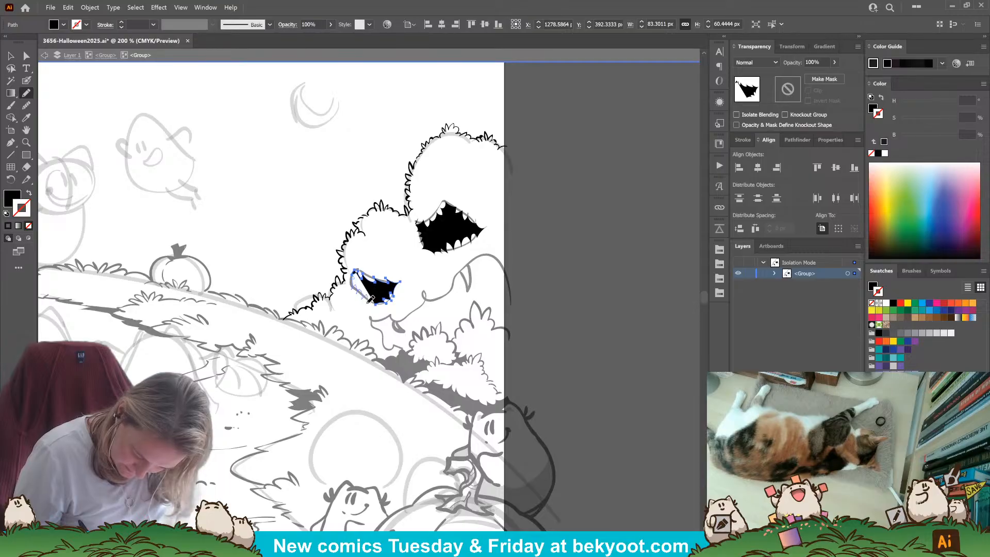
left_click_drag(375, 303, 377, 304)
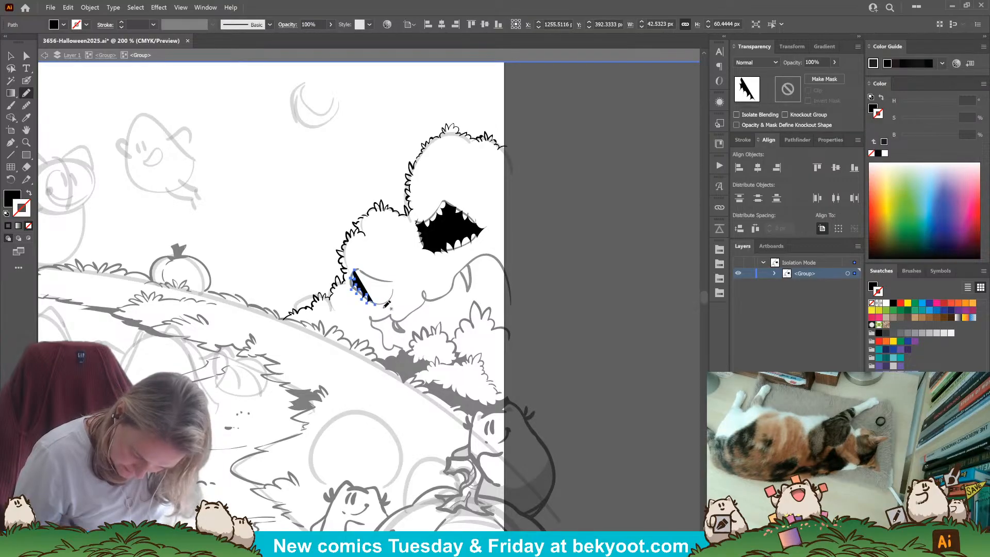
key("ctrl+z")
left_click(348, 316, "ctrl")
left_click(380, 295, "ctrl")
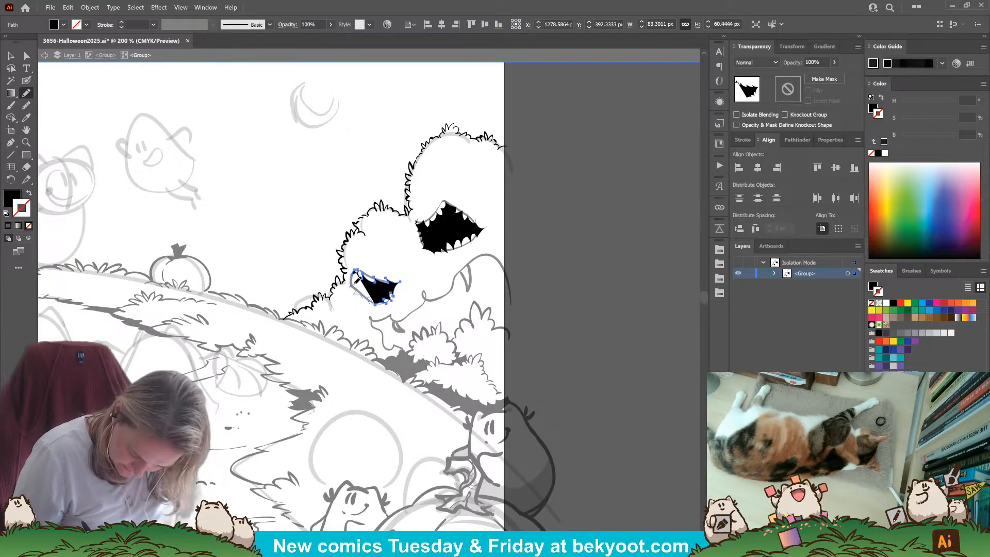
left_click_drag(353, 275, 358, 270)
left_click(425, 265, "ctrl")
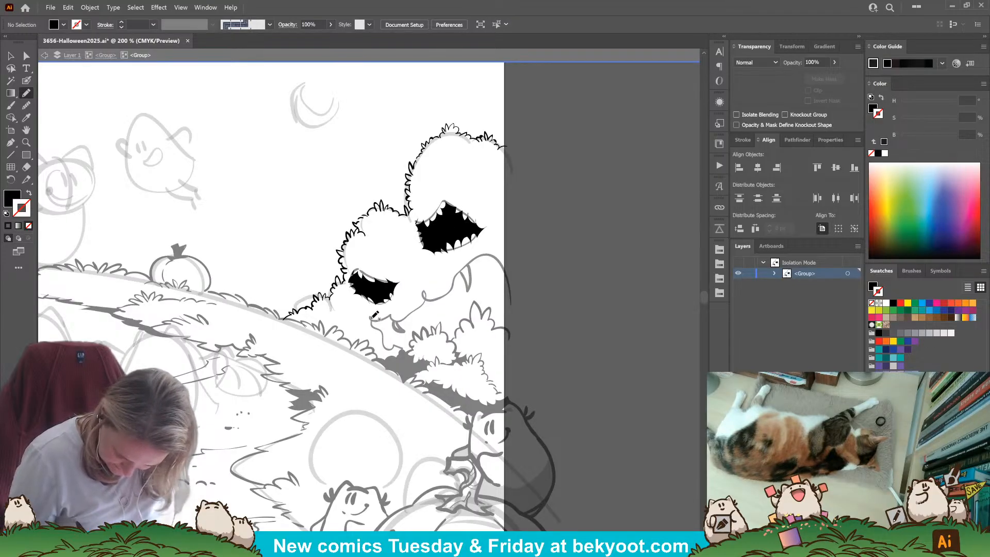
Draw the monster's large mouth as a solid black shape with a jagged upper edge, running past the artboard edge and along the bush tops.
mouse_move(377, 318)
left_mouse_down()
mouse_move(407, 318)
mouse_move(456, 276)
left_mouse_up()
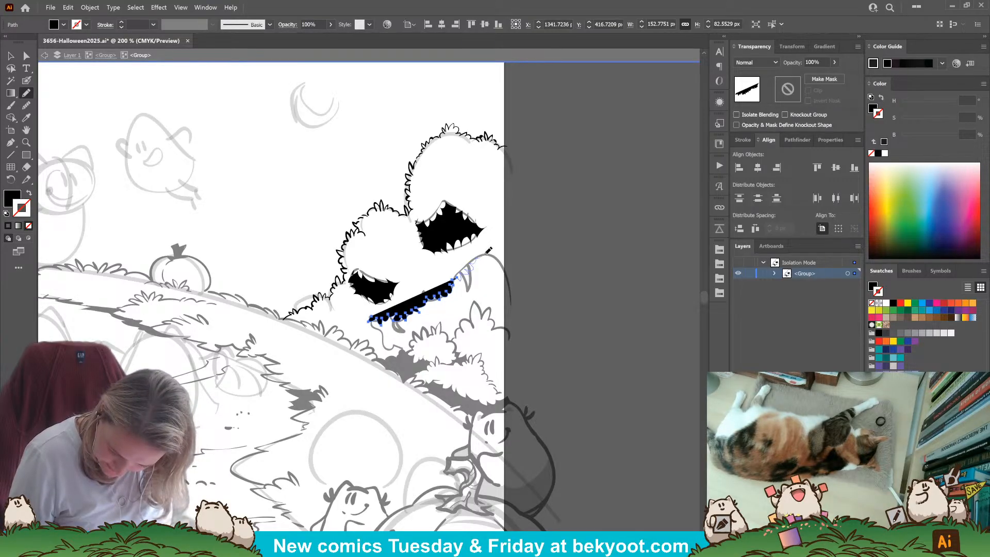
mouse_move(485, 254)
left_mouse_down()
mouse_move(524, 284)
mouse_move(510, 324)
mouse_move(494, 328)
mouse_move(490, 308)
mouse_move(484, 314)
mouse_move(475, 300)
mouse_move(435, 329)
left_mouse_up()
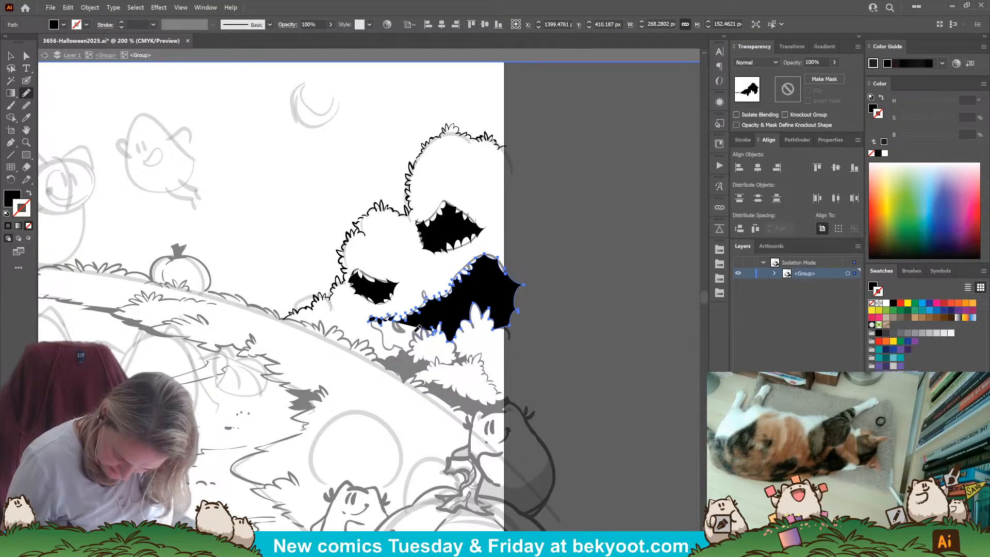
left_click_drag(410, 343, 413, 352)
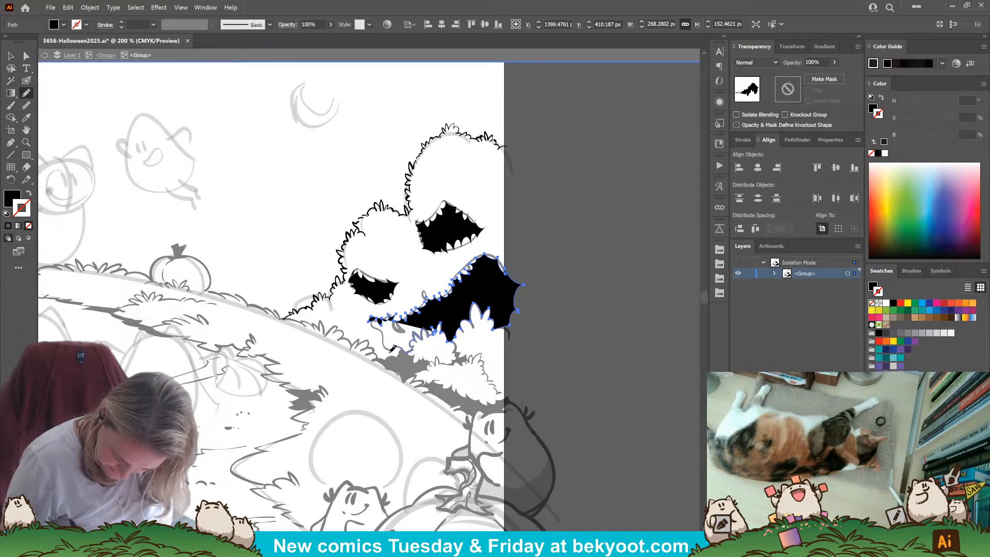
left_click_drag(390, 352, 393, 350)
key("ctrl+z")
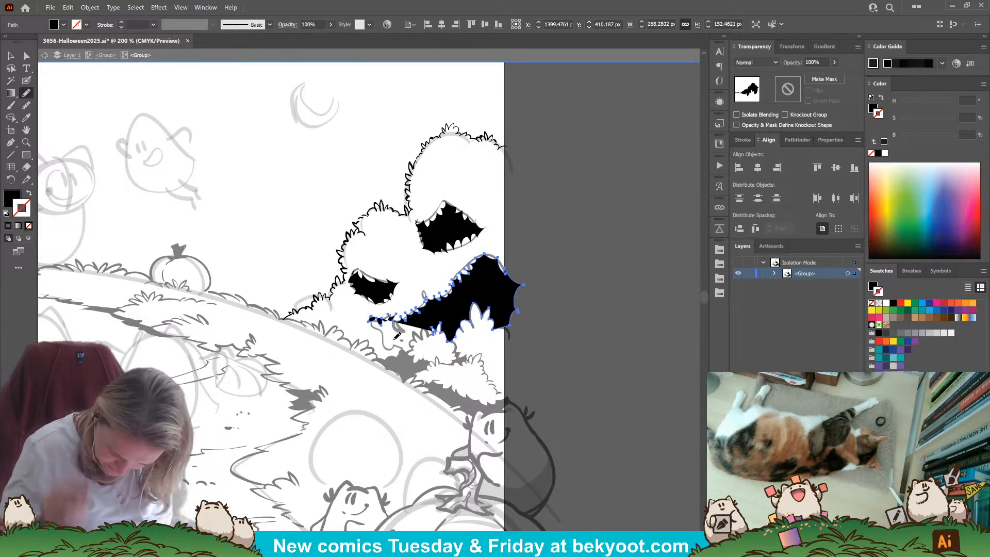
left_click(557, 347, "ctrl")
left_click(446, 290, "ctrl")
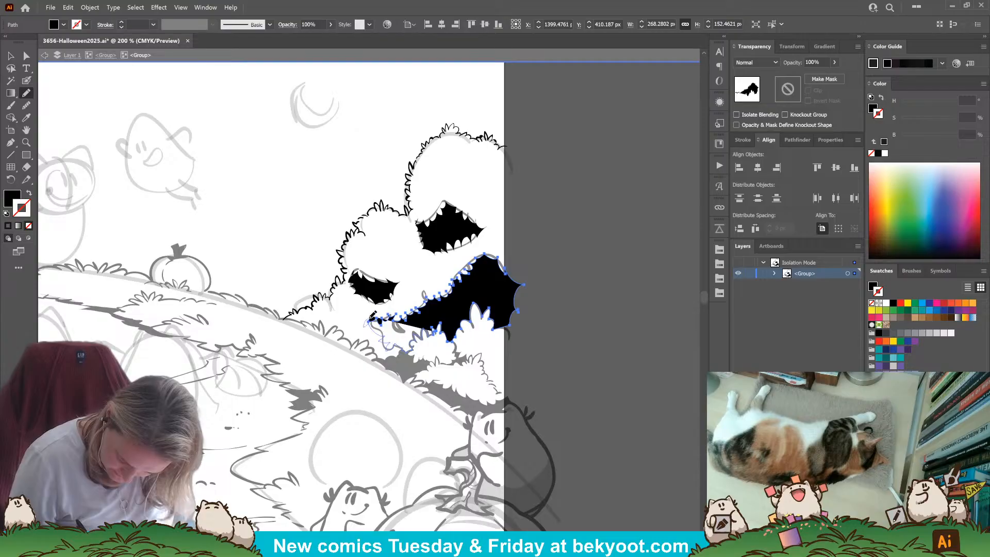
left_click_drag(372, 315, 369, 320)
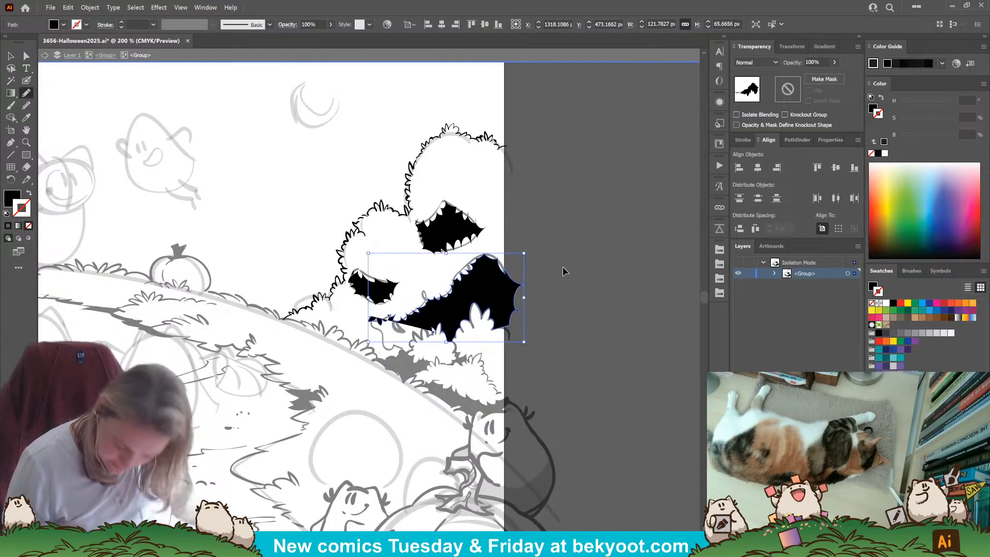
left_click(571, 320, "ctrl")
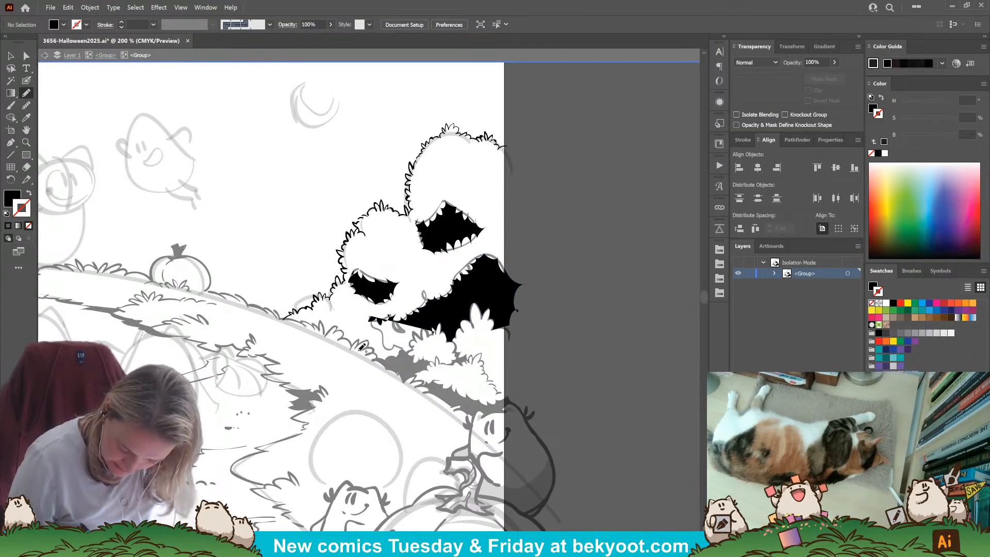
Extend the mouth's lower left corner with a jagged leafy edge down to the small bush, and delete the faded guide group.
left_click(443, 316, "ctrl")
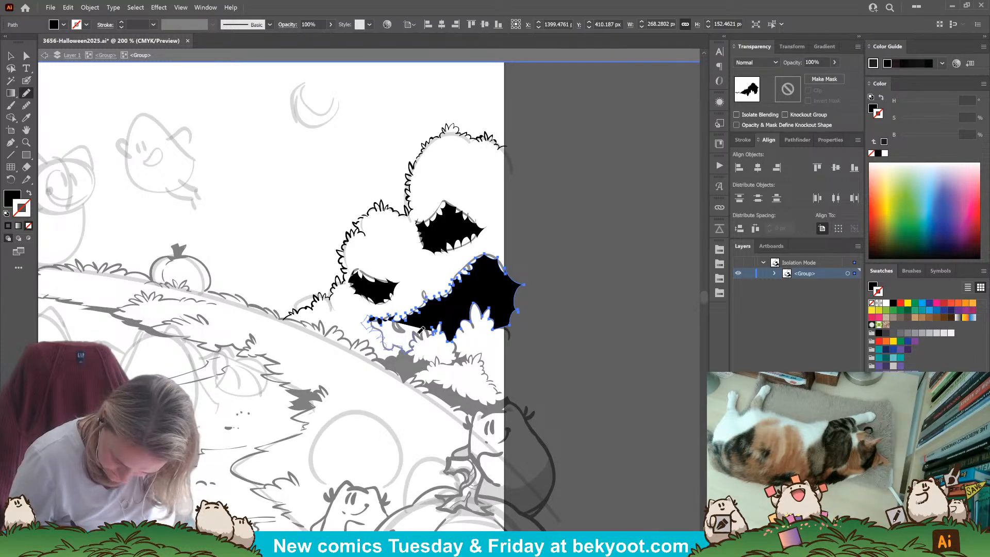
left_click_drag(431, 334, 439, 328)
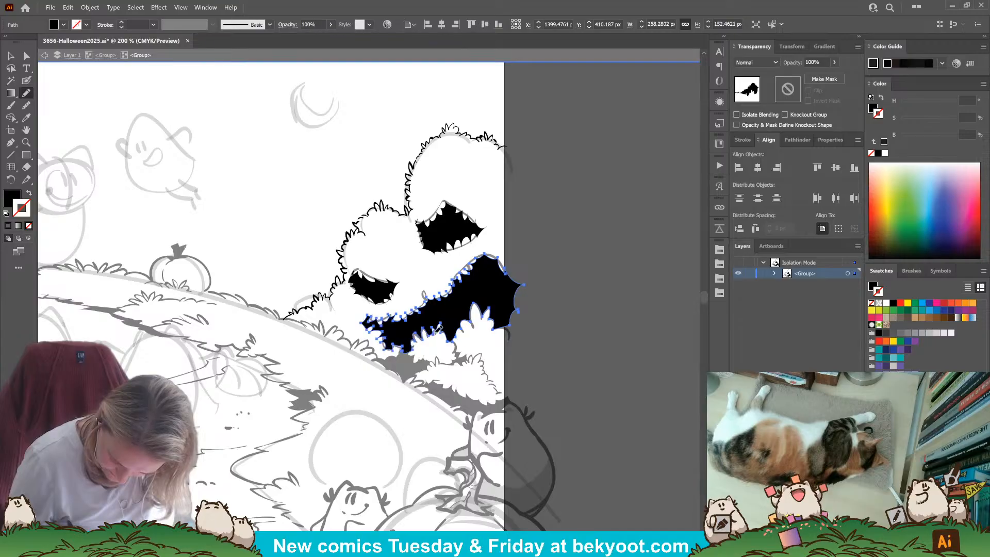
left_click(574, 321, "ctrl")
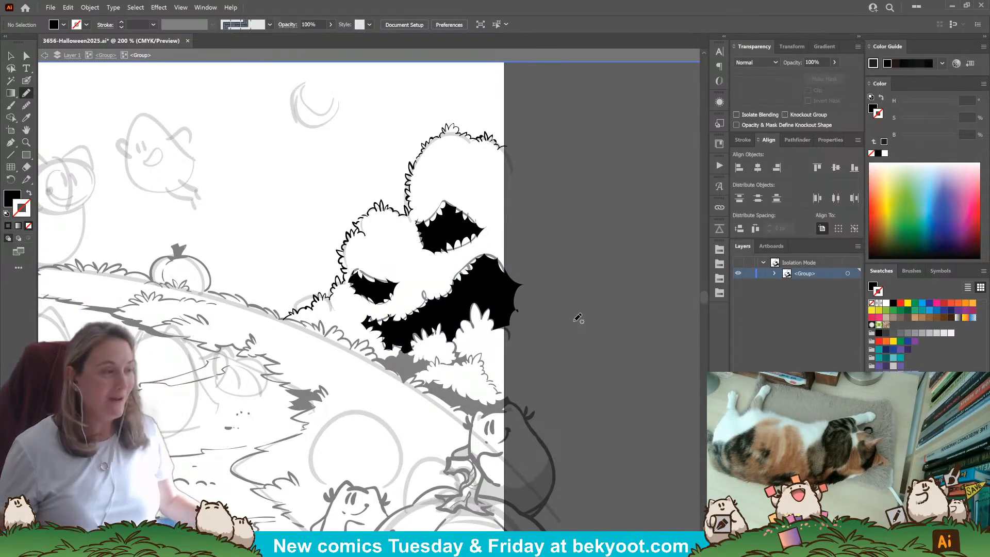
left_click(383, 267, "ctrl")
key("Delete")
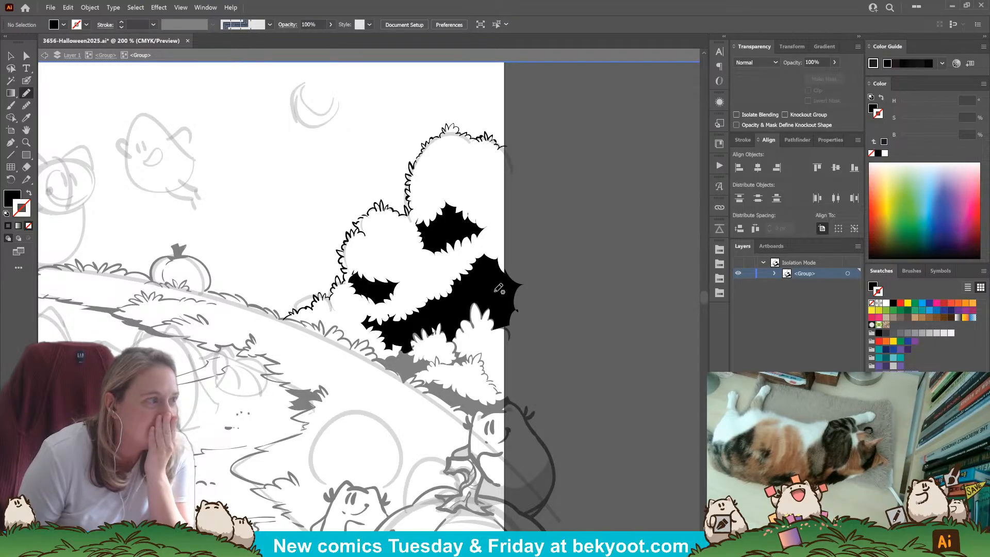
Rotate the monster's smaller left eye and its upper right eye slightly counterclockwise.
key("v")
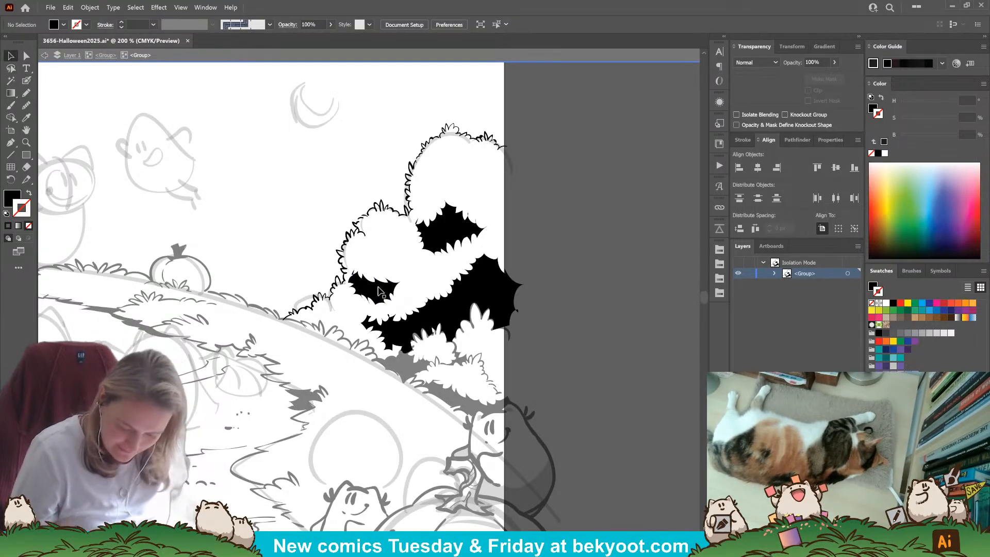
left_click(374, 289)
left_click_drag(403, 271, 382, 298)
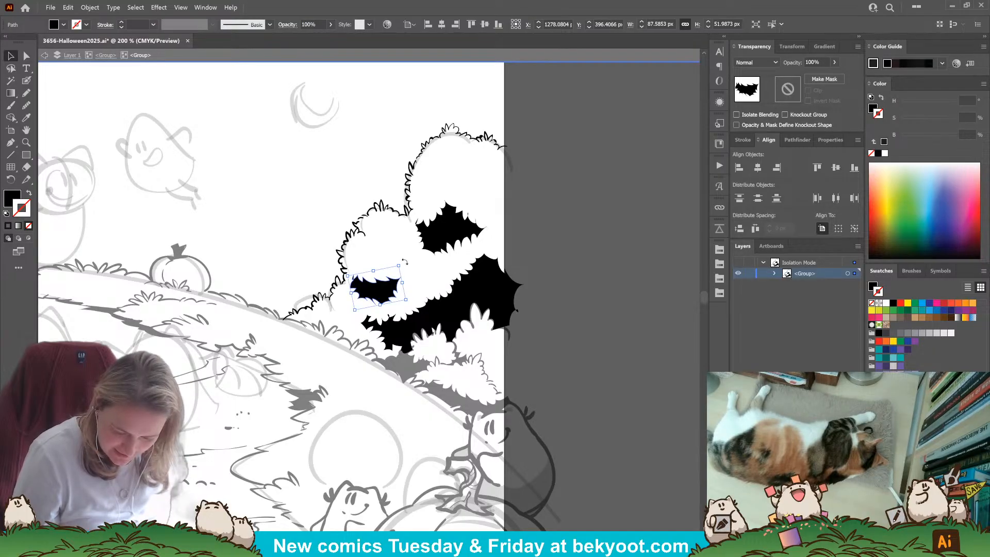
left_click_drag(404, 262, 398, 256)
left_click(570, 226)
left_click(454, 232)
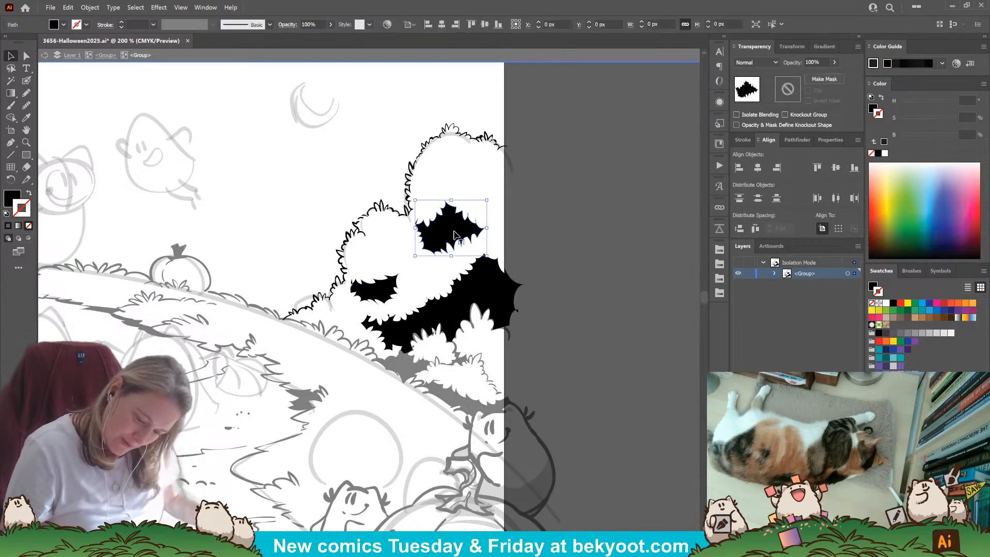
left_click_drag(494, 202, 512, 192)
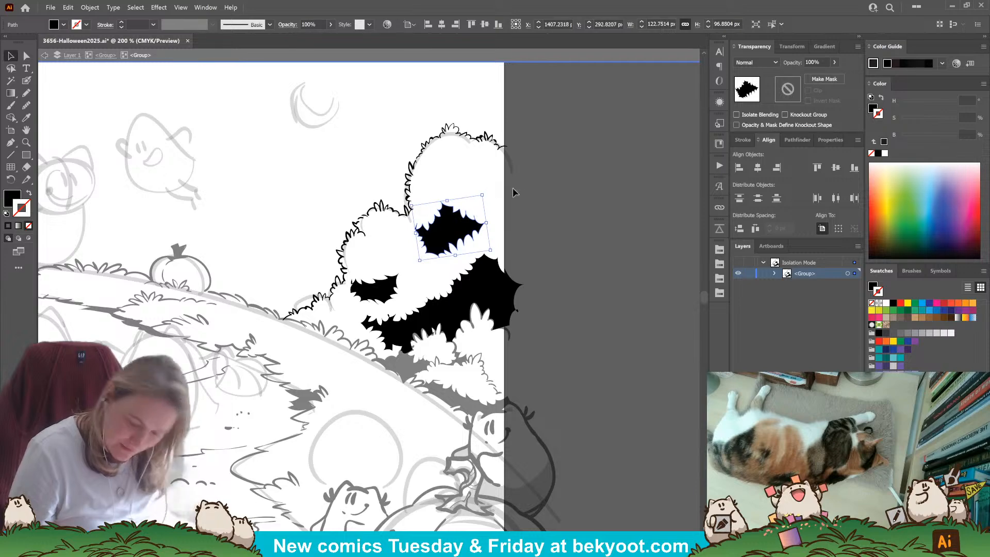
left_click(549, 209)
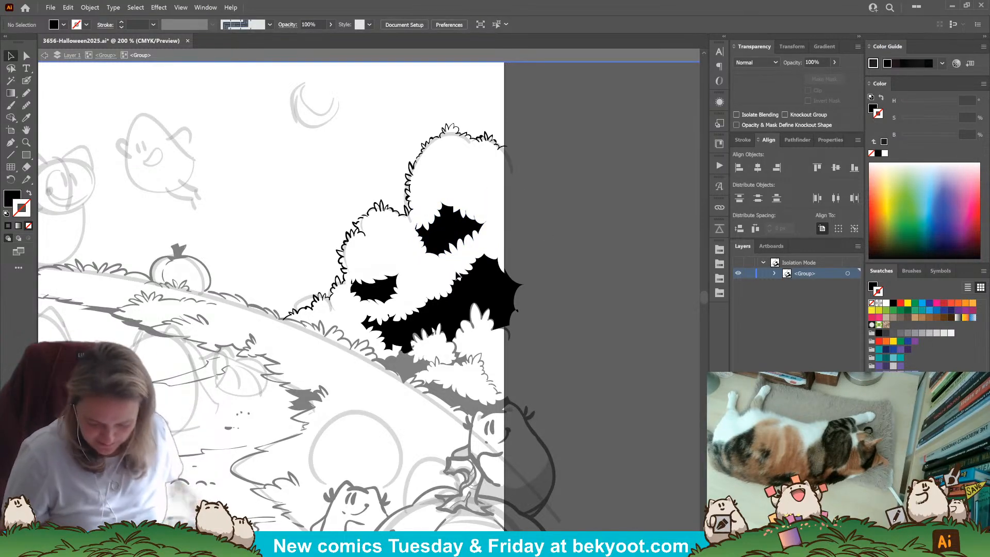
Refine the mouth's lower edge around the small bush, adjusting the anchor points beside its leaves to follow the bush outline.
left_click(437, 344)
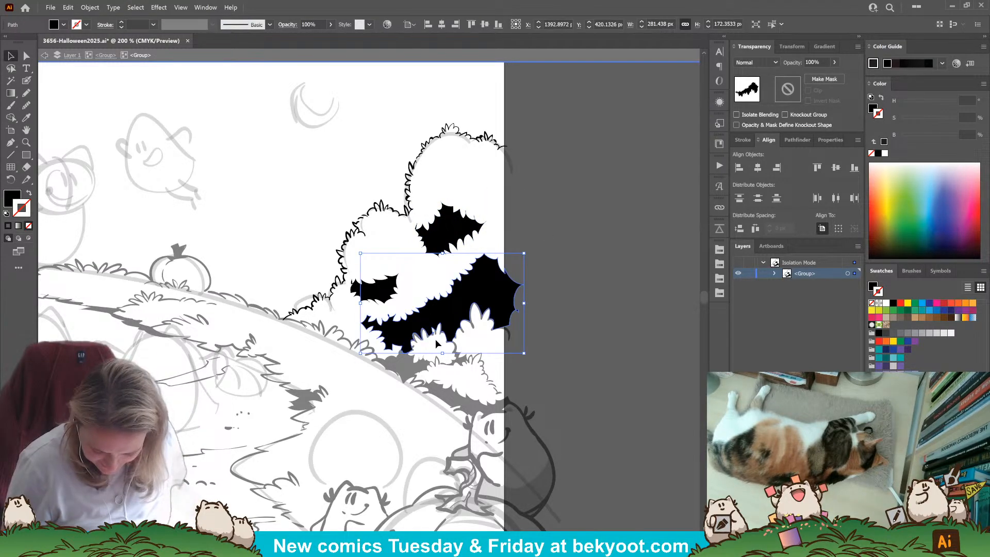
key("shift+e")
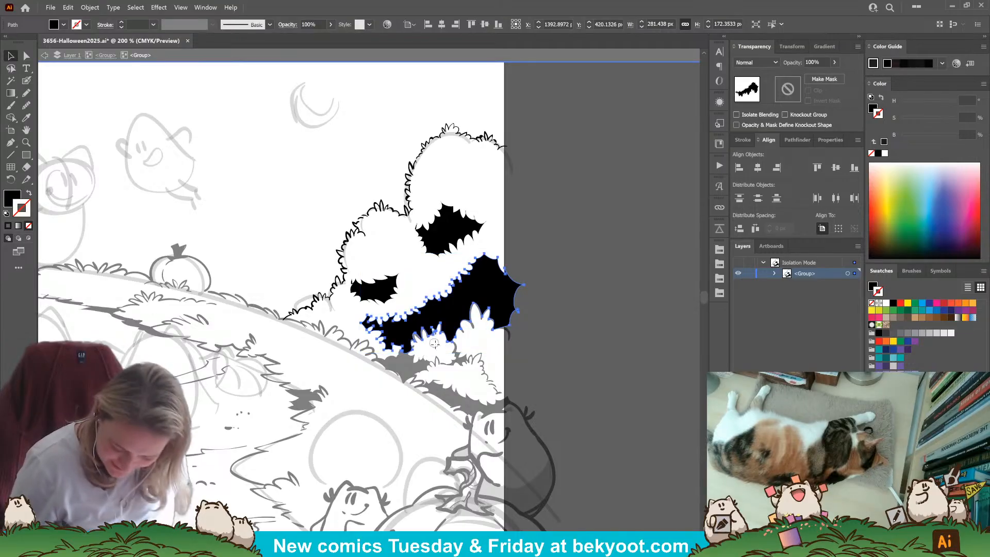
scroll(461, 293, "up", 3)
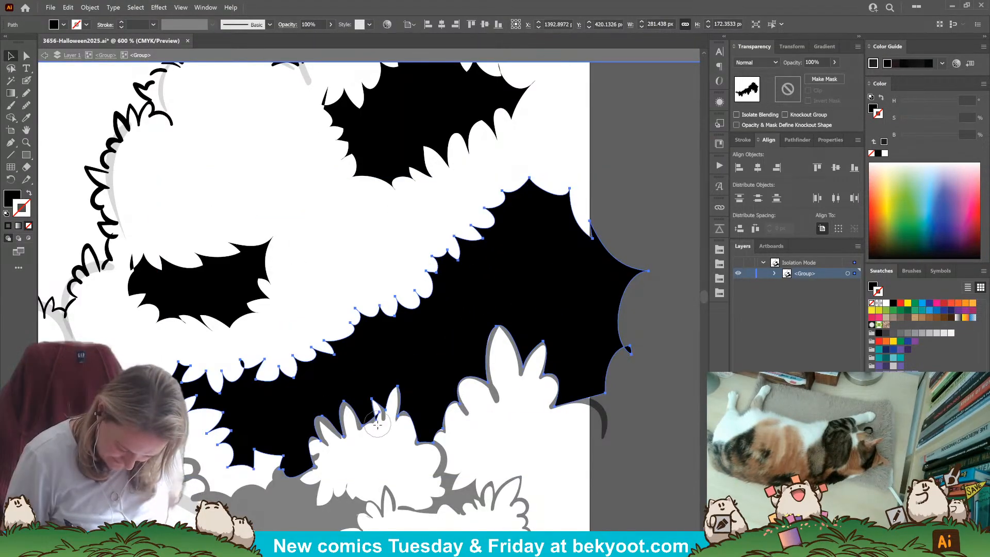
mouse_move(381, 429)
left_mouse_down()
mouse_move(381, 413)
mouse_move(380, 422)
left_mouse_up()
key("v")
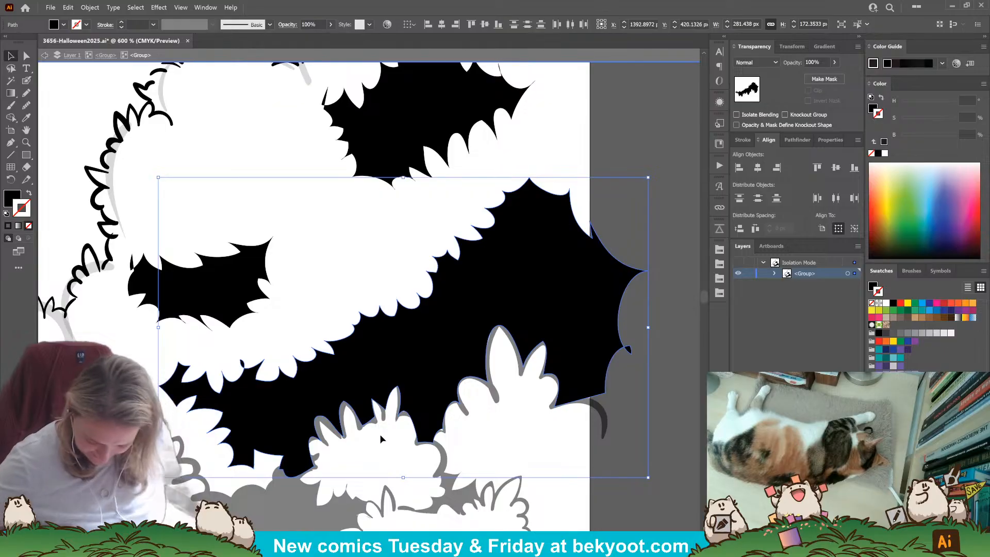
key("a")
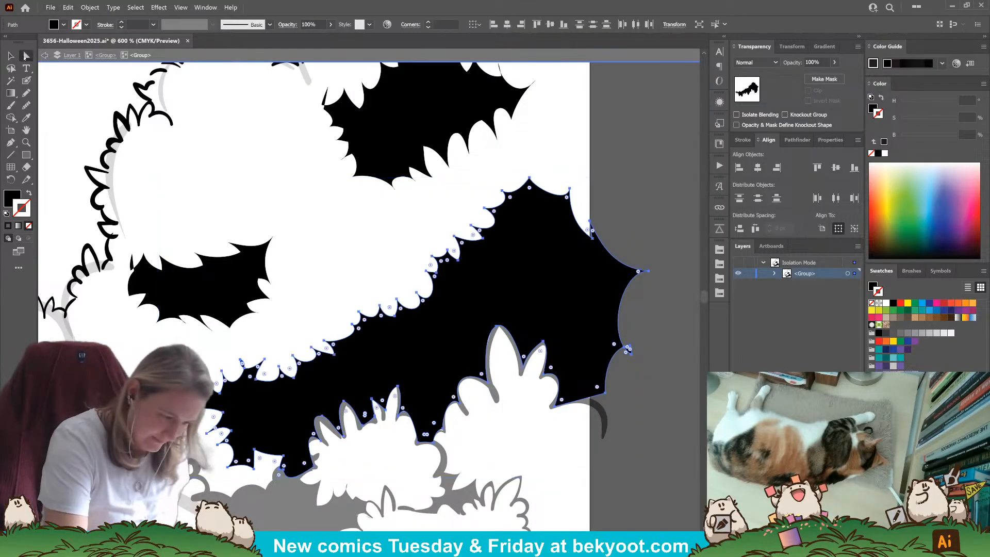
left_click(443, 430)
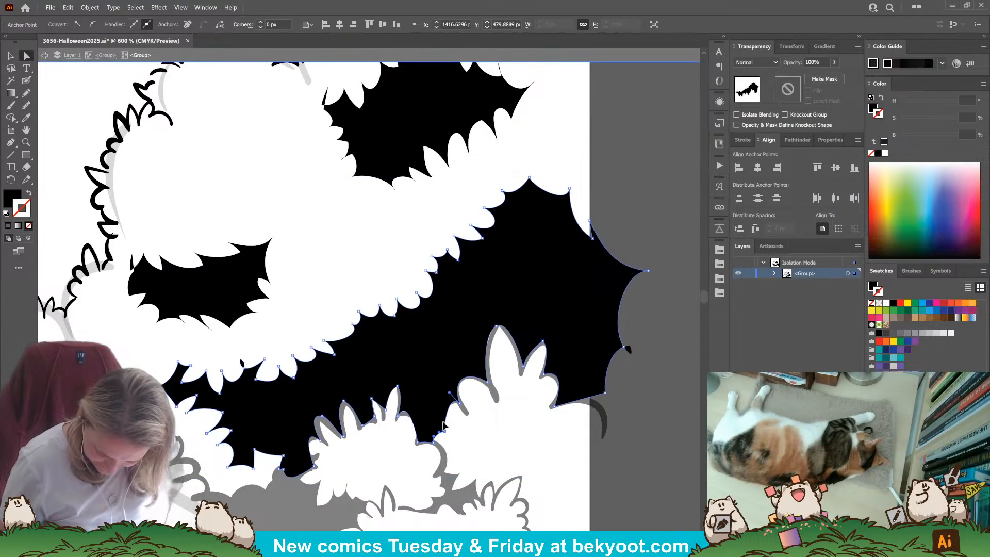
left_click(404, 409)
left_click_drag(409, 397, 421, 439)
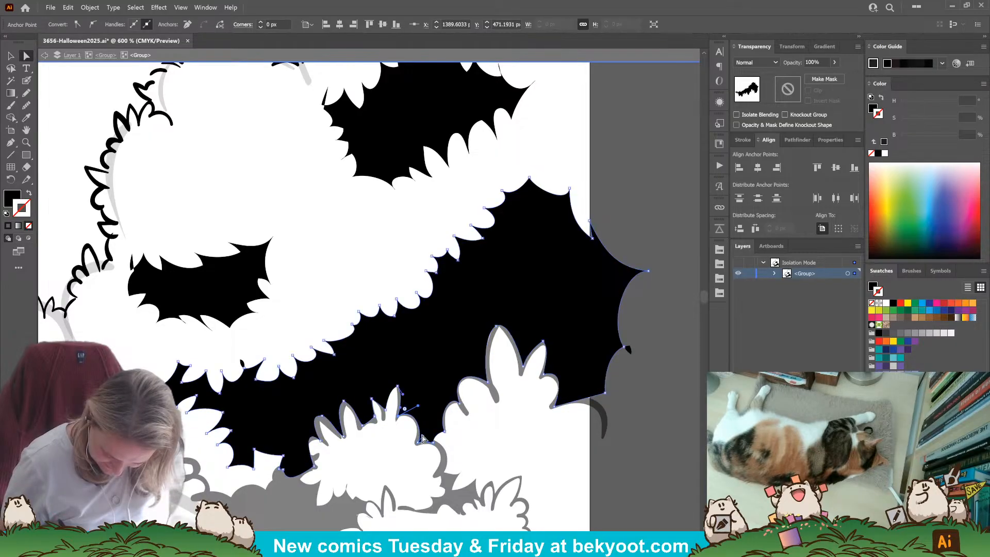
Adjust the mouth's anchor points at the small bush's left base and at the tip of the larger bush's tallest leaf.
left_click(311, 465)
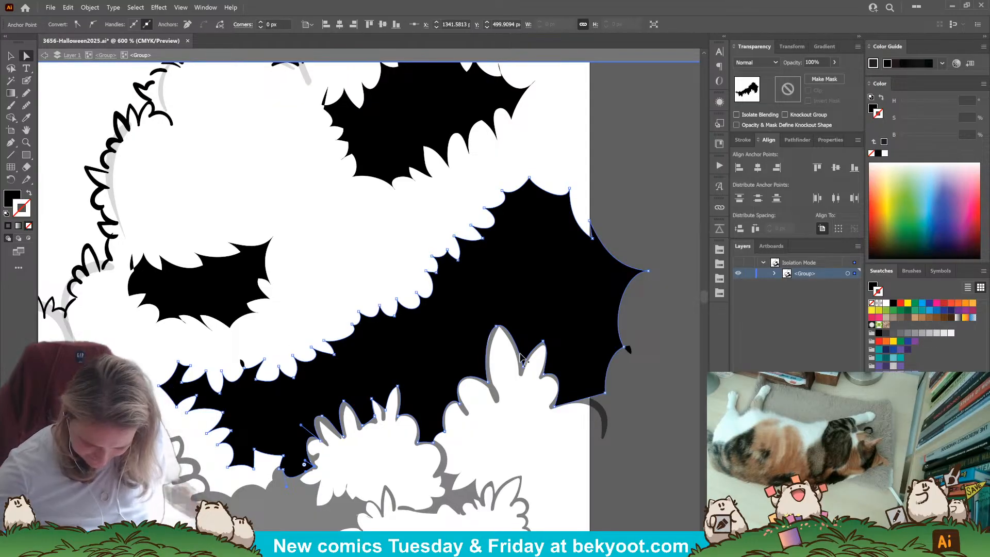
left_click(498, 326)
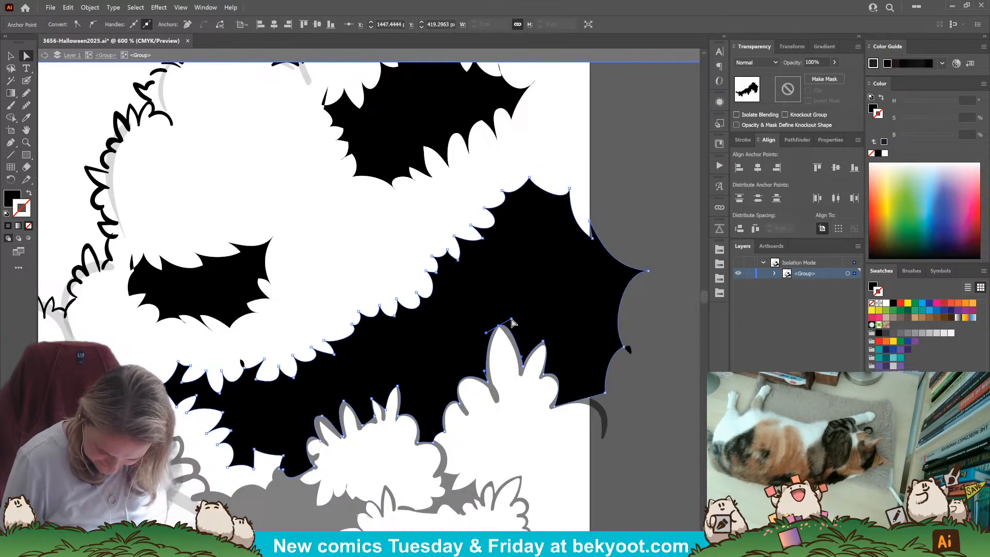
left_click_drag(511, 318, 506, 322)
left_click(655, 341)
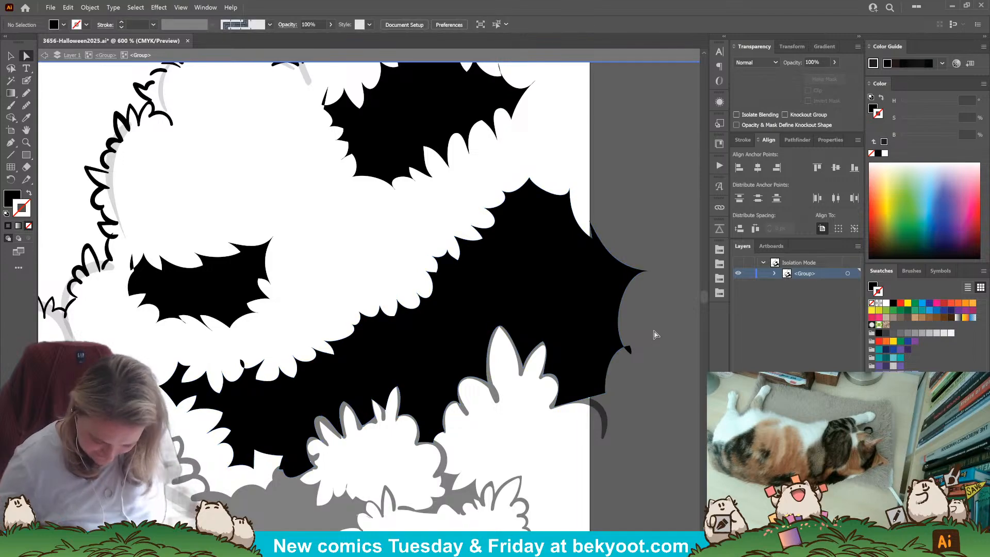
left_click(294, 458)
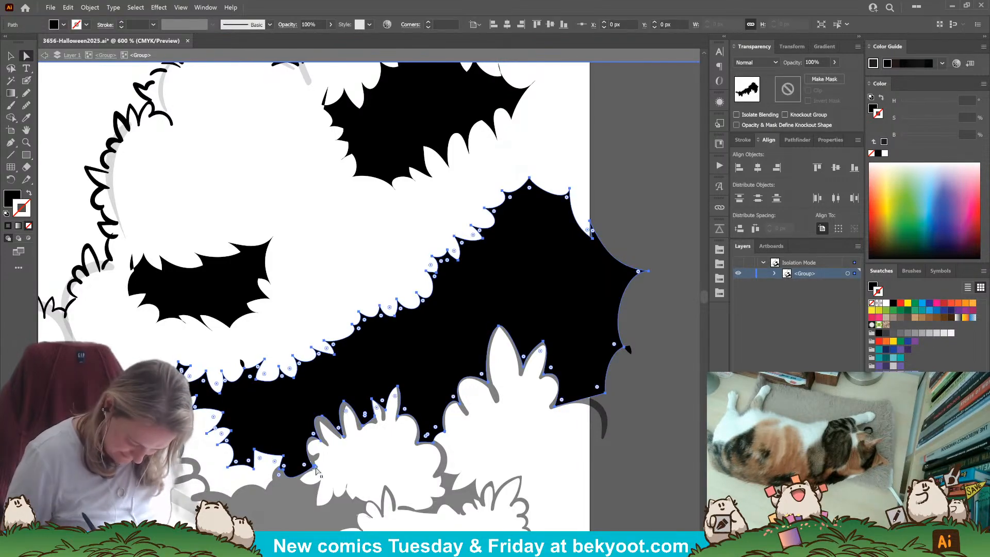
left_click(314, 463)
left_click(315, 466)
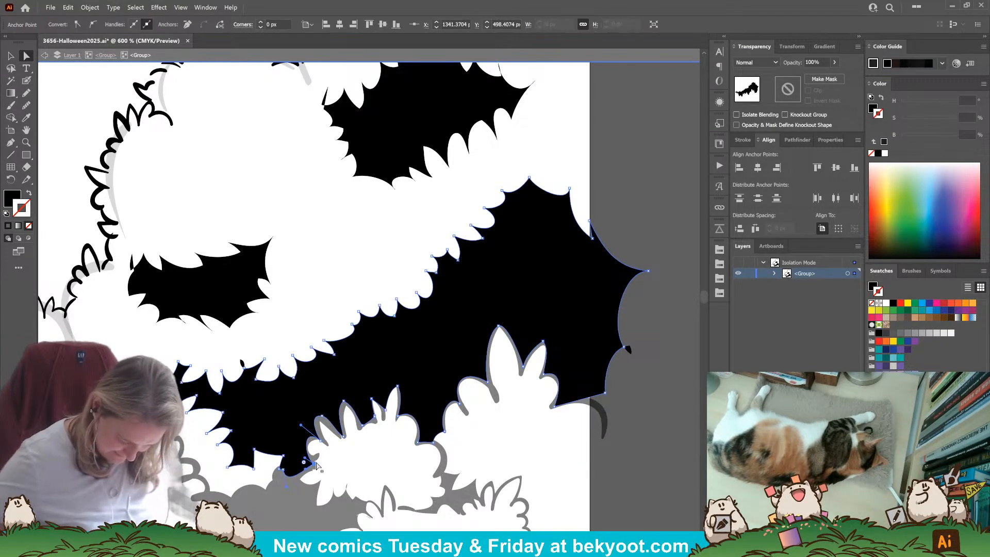
scroll(389, 388, "down", 5)
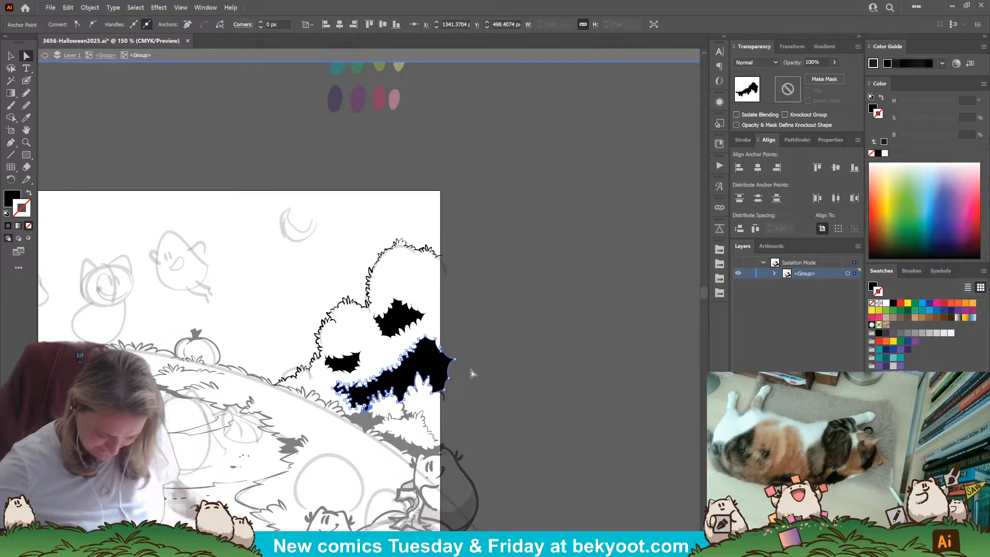
key("v")
left_click_drag(472, 373, 500, 357)
left_click(509, 271)
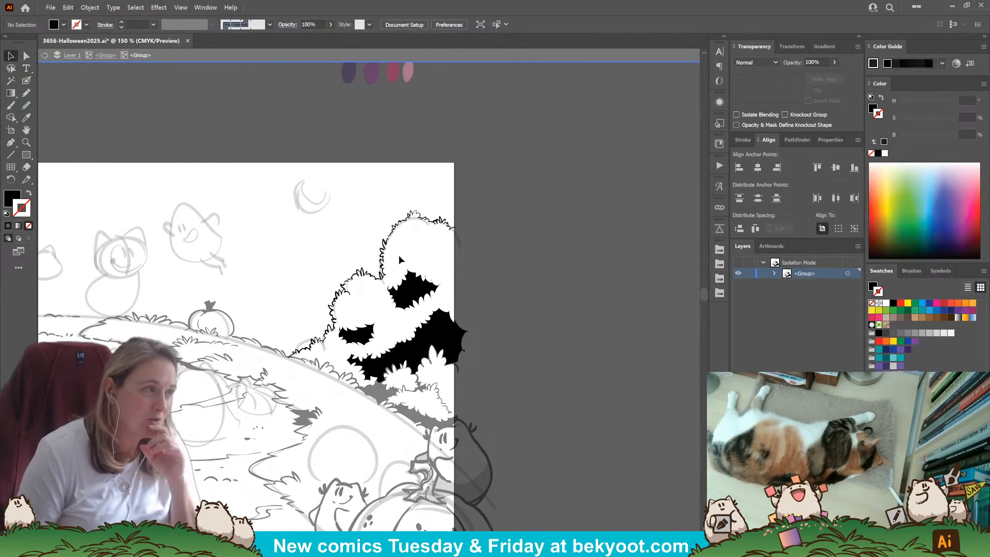
Draw a black leafy-edged shadow shape at 30% opacity with the Pencil tool across the monster's lower foliage, extending past the artboard edge.
left_click(25, 96)
left_click(816, 63)
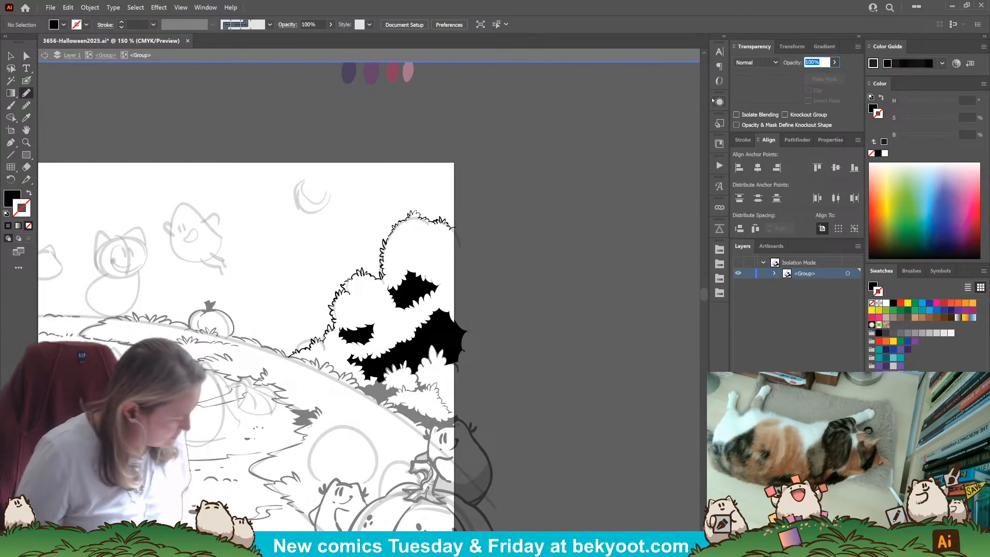
type("30")
key("Return")
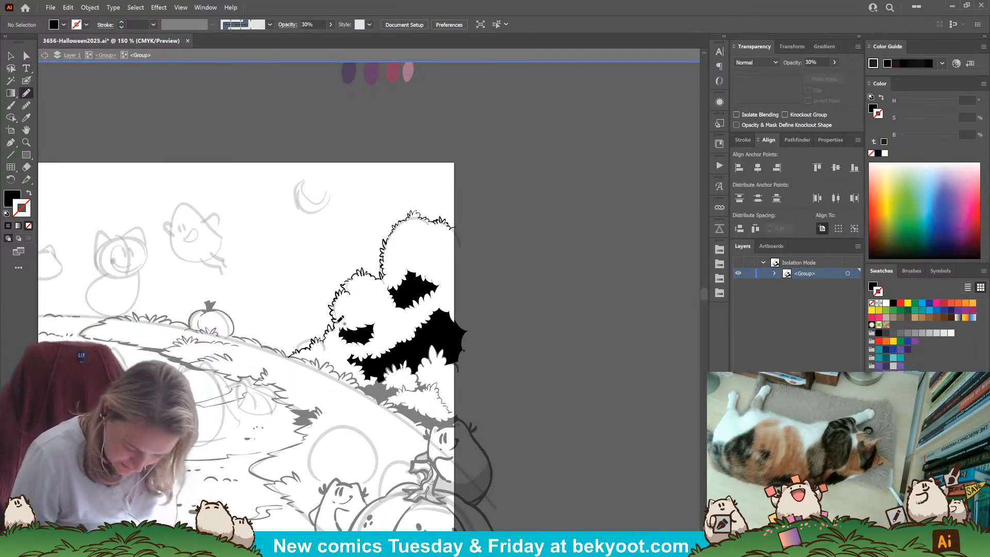
mouse_move(339, 318)
left_mouse_down()
mouse_move(375, 314)
mouse_move(388, 288)
mouse_move(441, 284)
mouse_move(481, 324)
mouse_move(463, 342)
mouse_move(363, 364)
mouse_move(379, 369)
mouse_move(380, 382)
mouse_move(368, 388)
mouse_move(294, 353)
left_mouse_up()
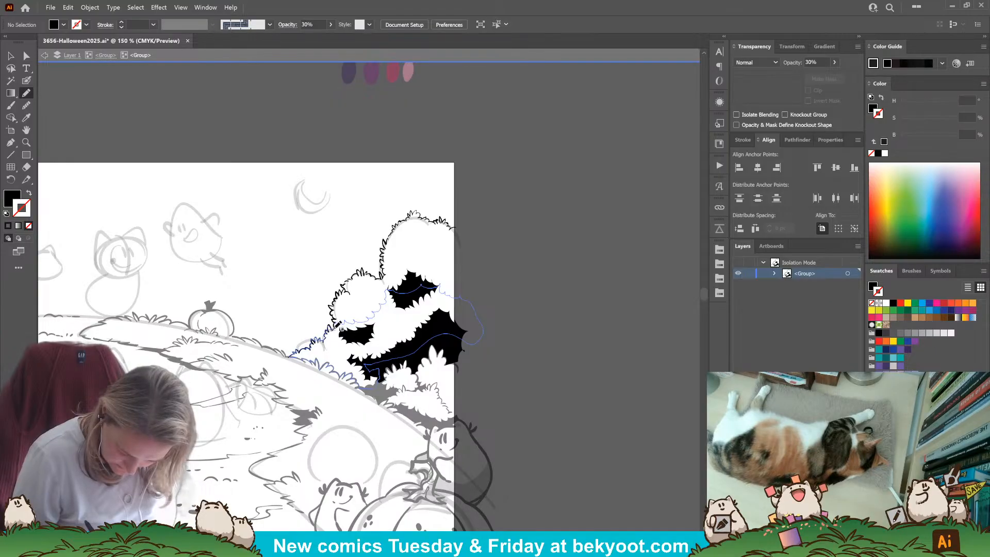
left_click_drag(336, 319, 336, 322)
left_click(517, 261, "ctrl")
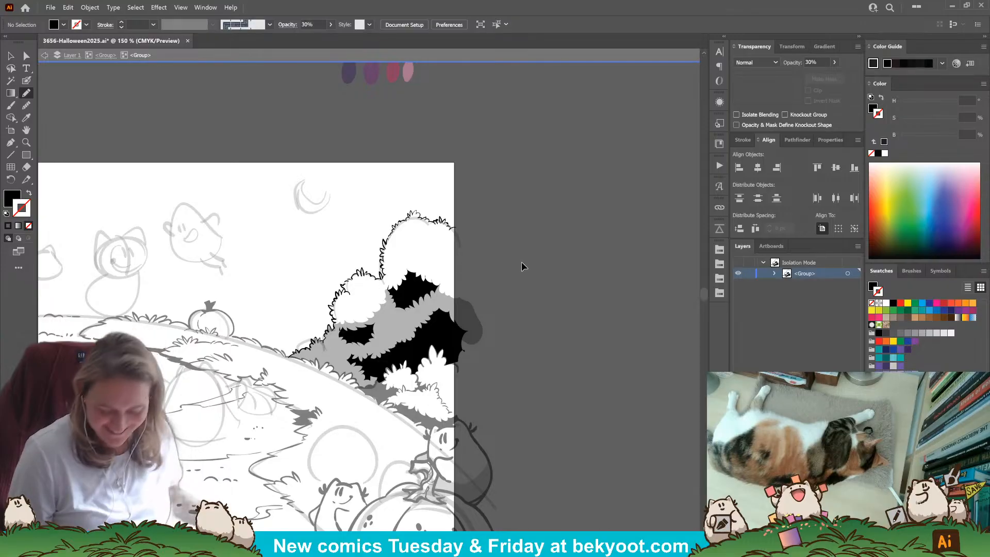
Exit the foliage monster's nested group to its parent group and switch to the Selection tool.
left_click_drag(382, 400, 518, 324)
left_click_drag(280, 346, 362, 388)
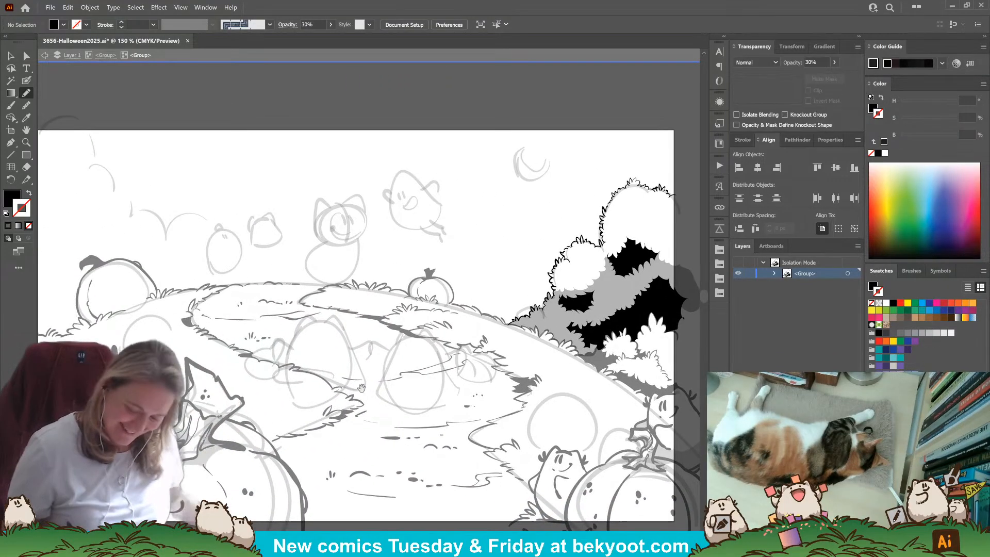
key("Escape")
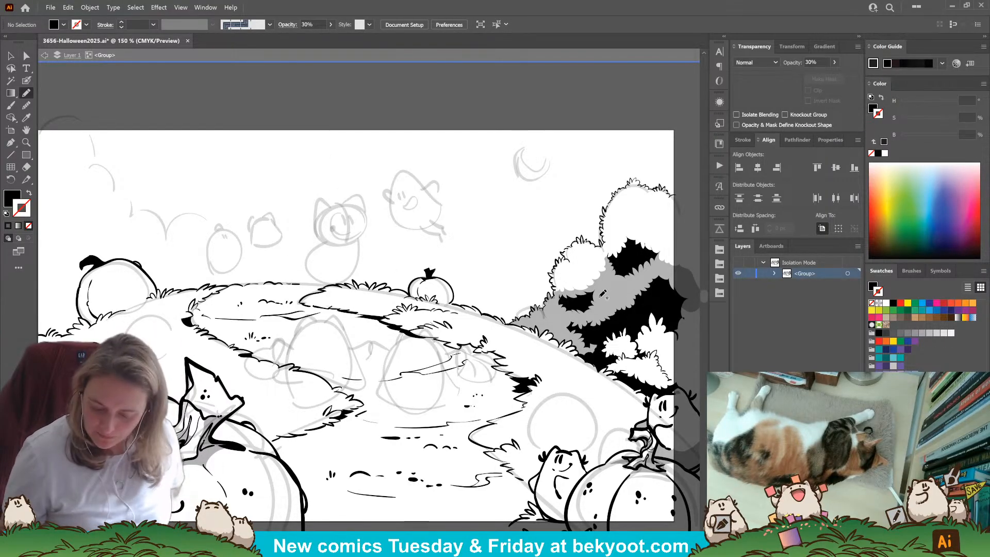
left_click(11, 55)
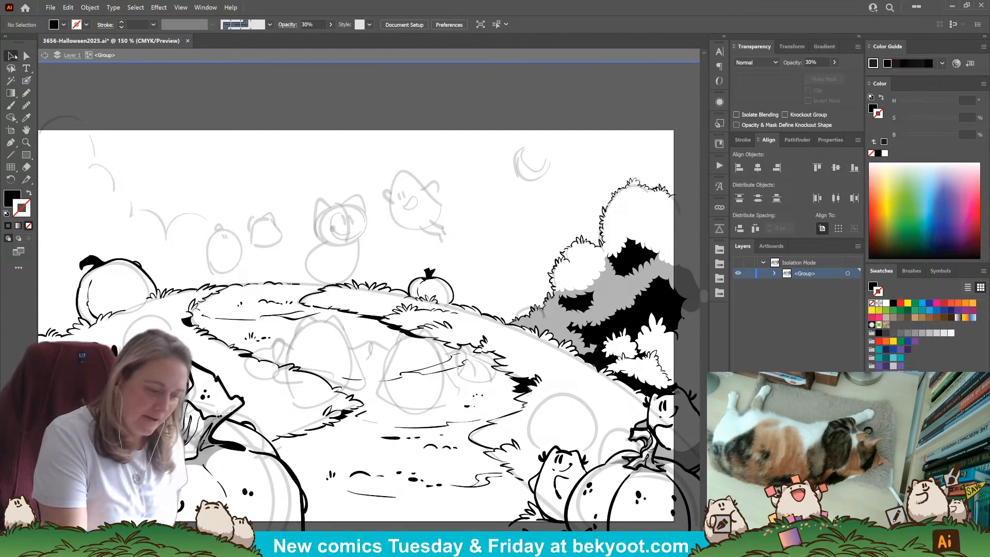
Recolor the foliage monster group's black fill to a dark grey swatch from the saved swatch library's grayscale row.
left_click(601, 277)
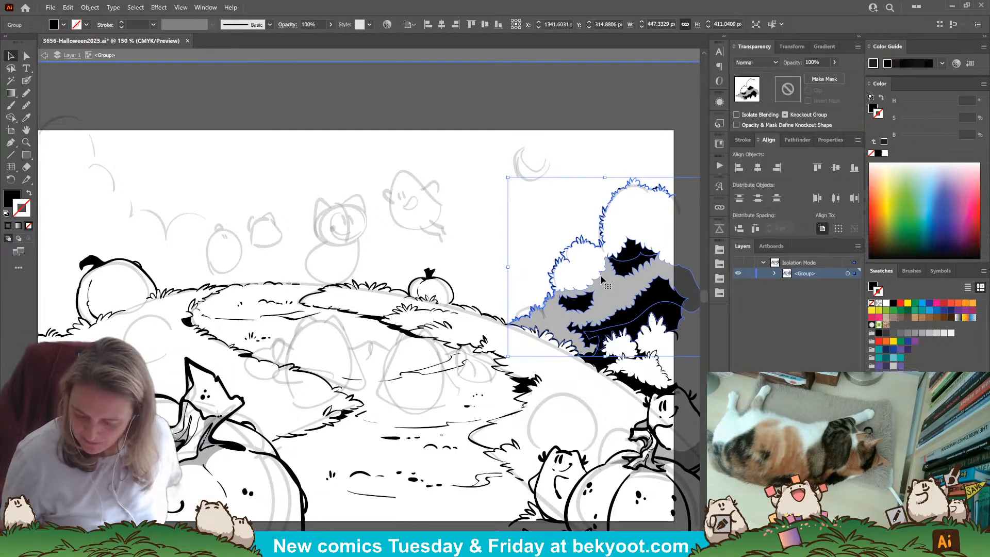
left_click(566, 220)
scroll(567, 220, "right", 3)
scroll(567, 220, "down", 1)
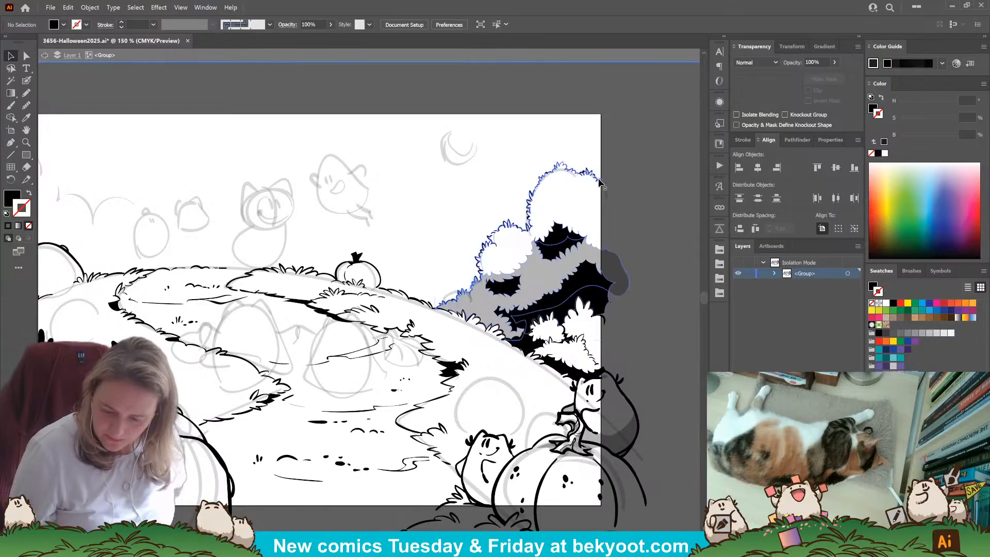
left_click(601, 182)
left_click(719, 249)
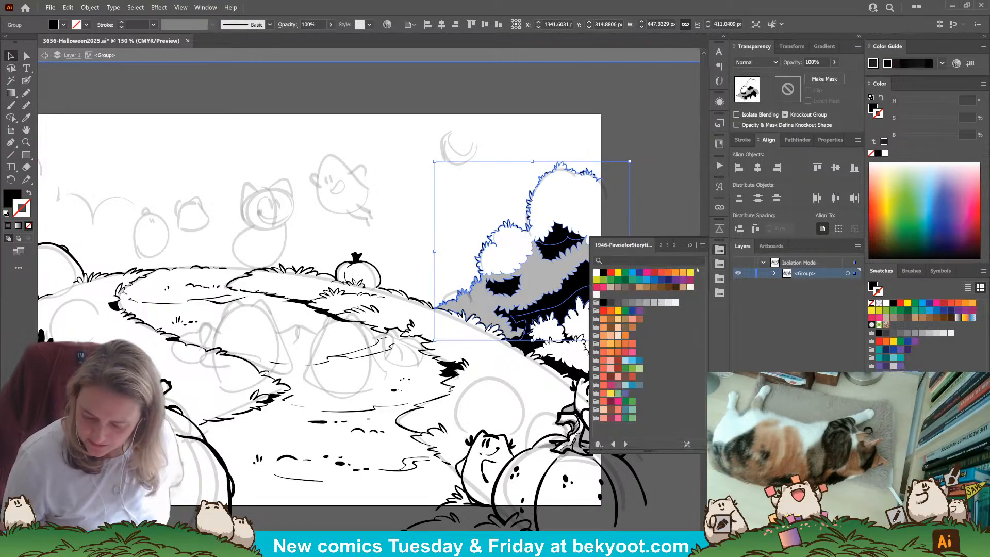
left_click(625, 303)
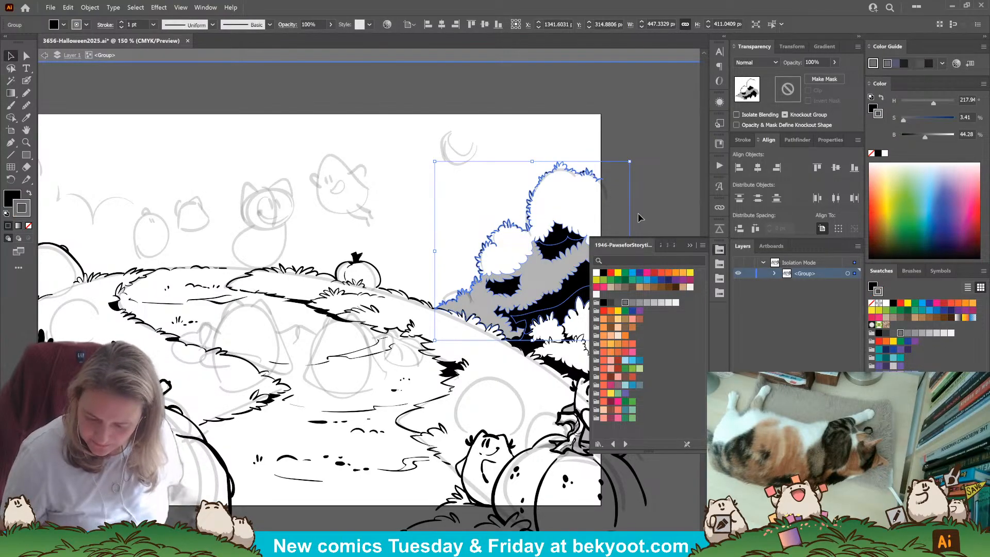
key("ctrl+z")
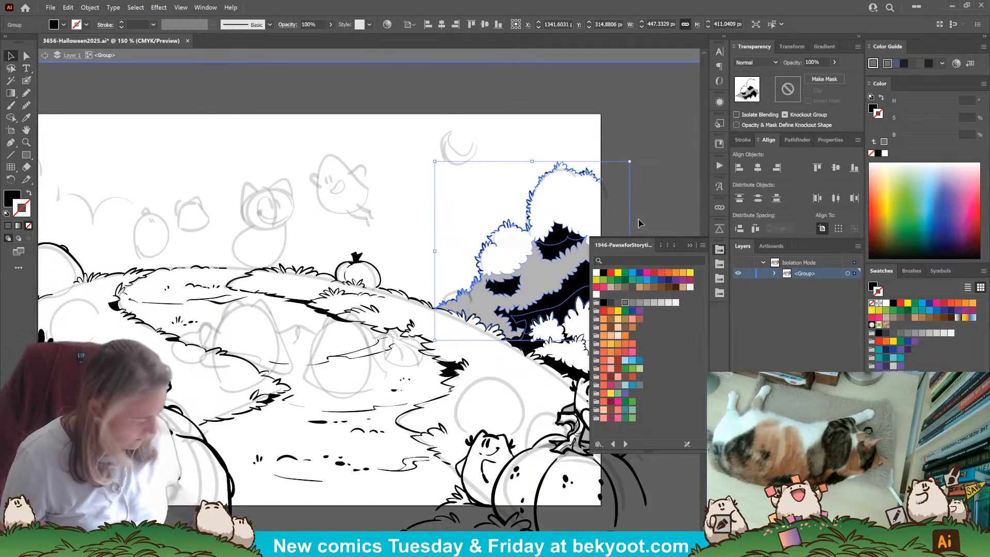
key("x")
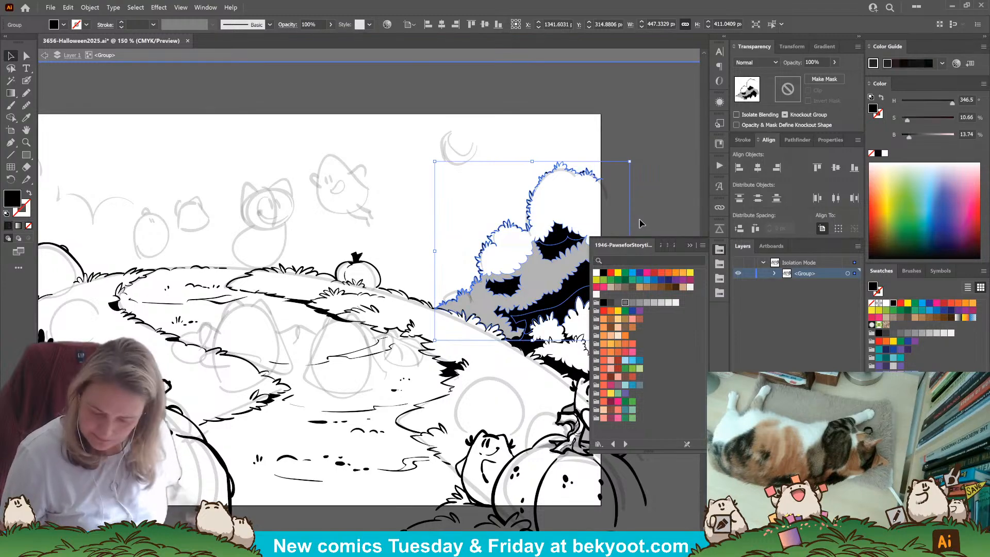
left_click(619, 303)
left_click(656, 205)
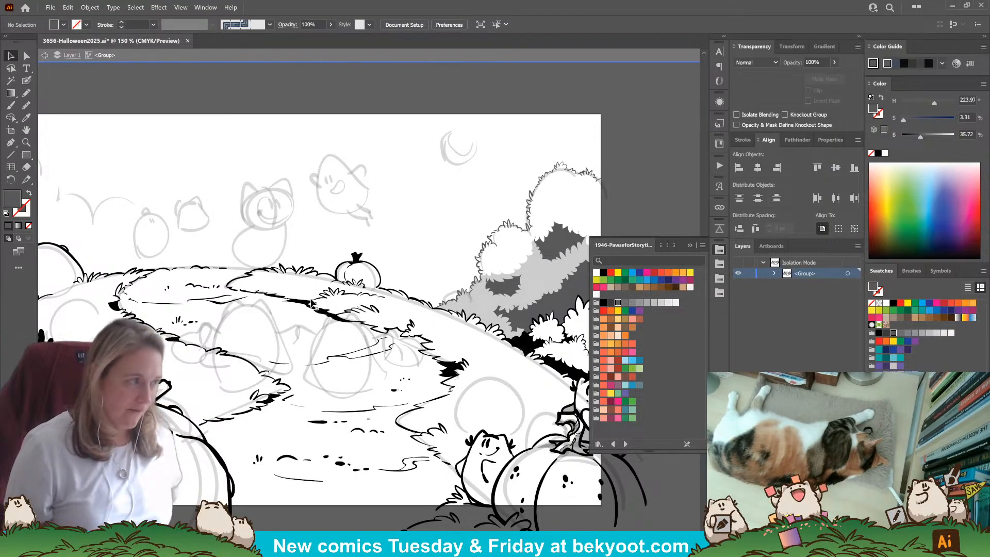
left_click(689, 246)
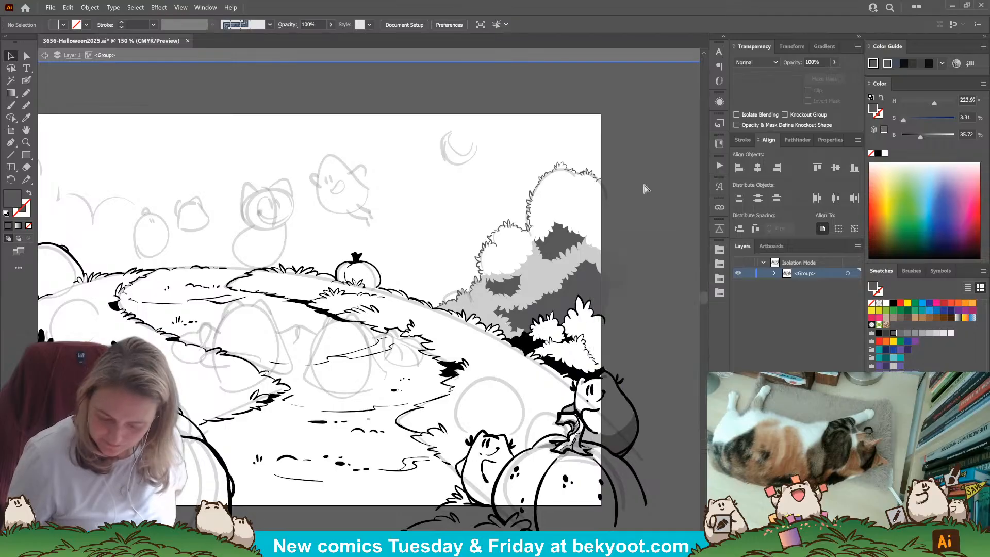
Set up the Blob Brush with the hill line art's black as stroke color and no fill for inking the upper-left bushes.
left_click_drag(361, 376, 433, 358)
left_click_drag(298, 344, 319, 366)
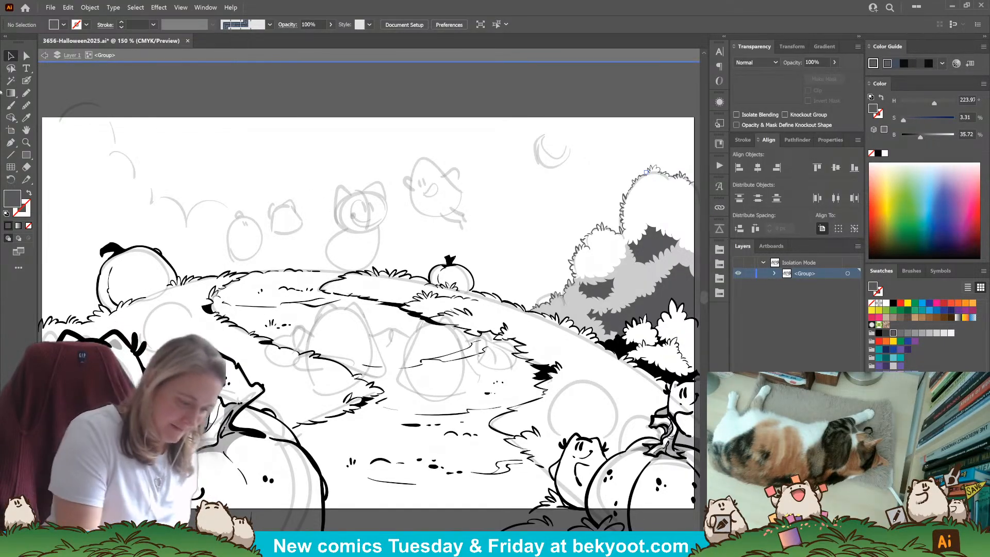
left_click(26, 80)
mouse_move(248, 403)
left_mouse_down()
mouse_move(295, 405)
mouse_move(256, 406)
left_mouse_up()
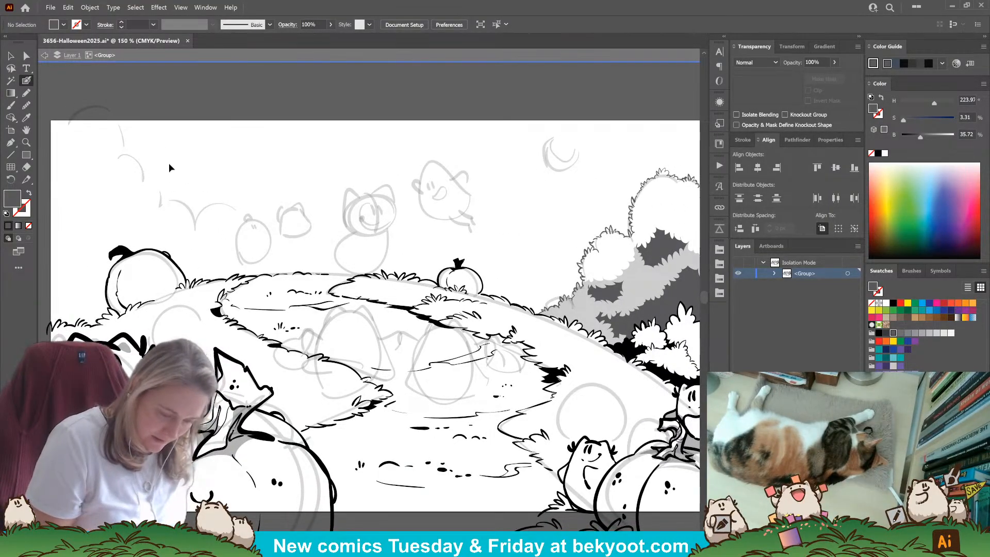
left_click_drag(215, 270, 293, 294)
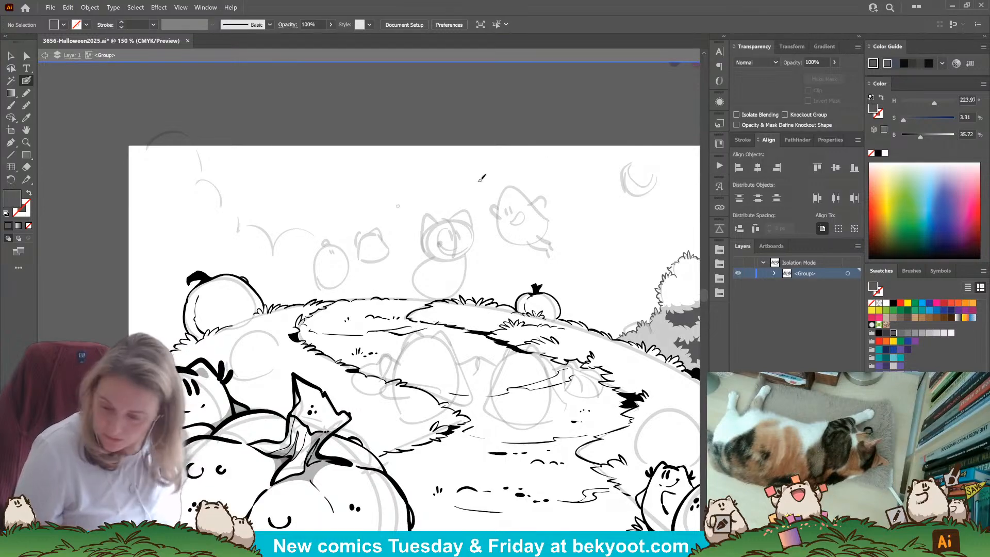
left_click(253, 297, "ctrl")
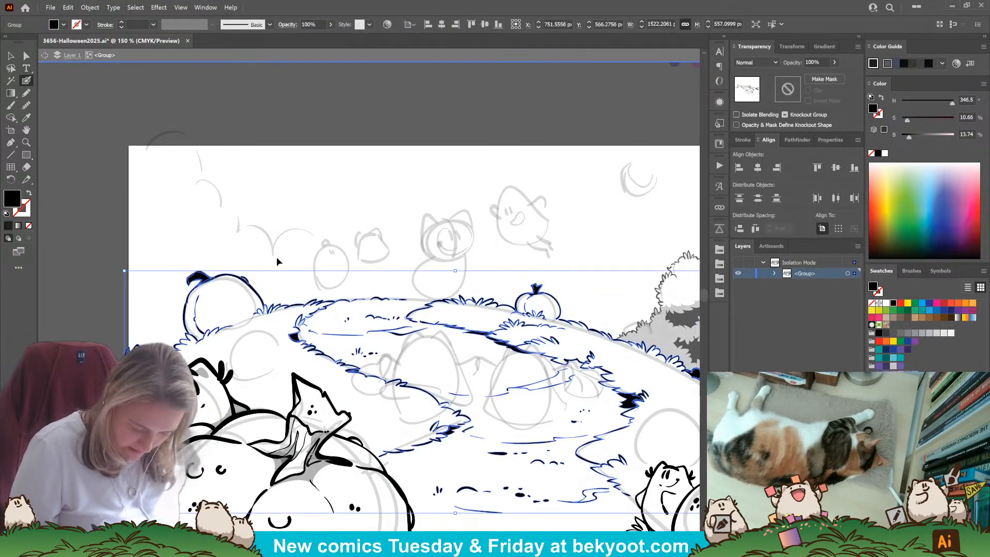
left_click(278, 226, "ctrl")
left_click_drag(295, 261, 310, 269)
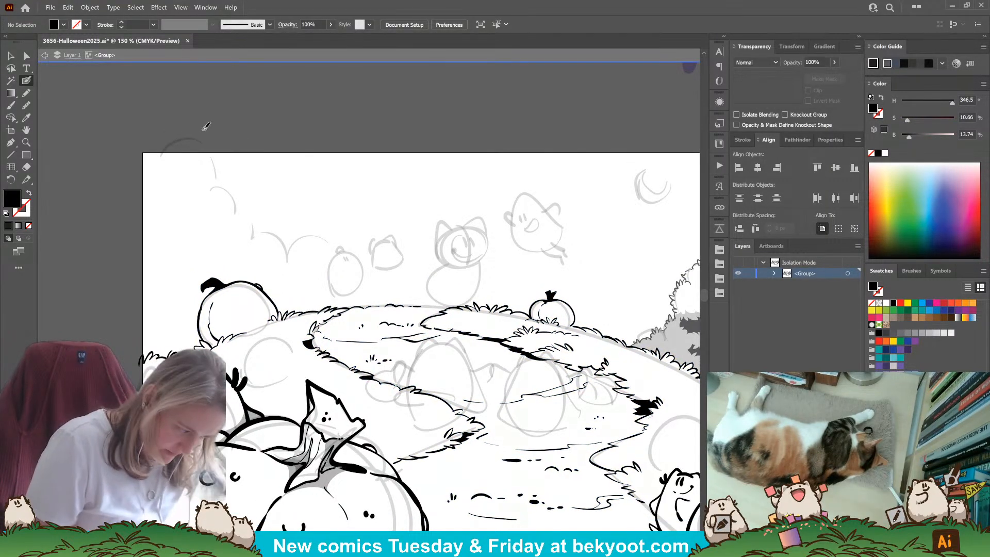
key("shift+x")
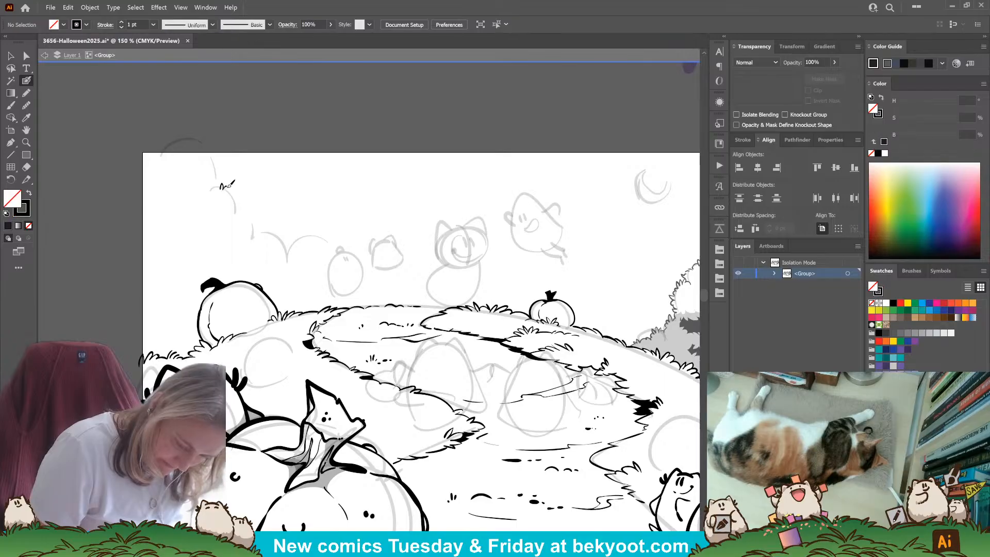
Ink clusters of small leaf tufts in their own isolated group along the sketched bush edges, from above the artboard's upper-left corner down the slope.
left_click_drag(229, 191, 235, 181)
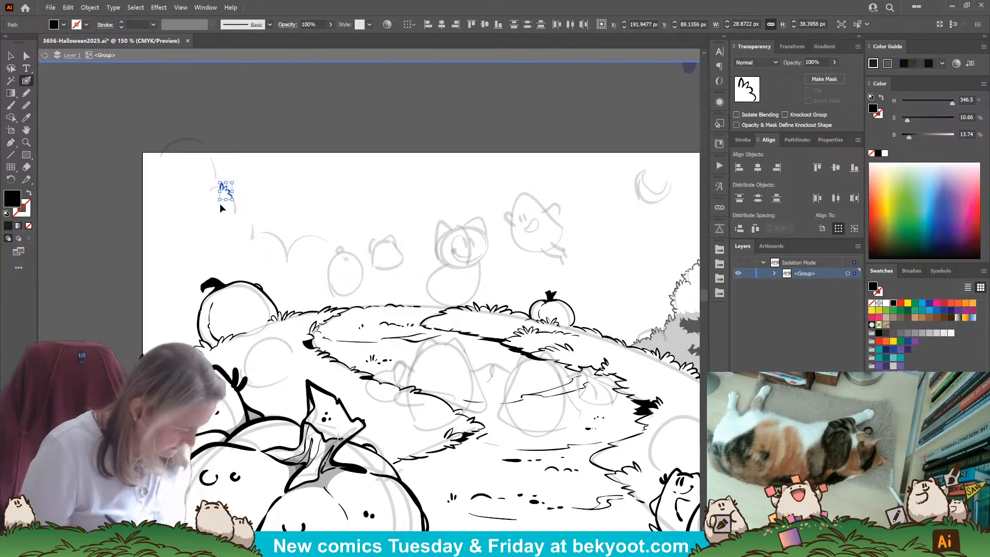
double_click(227, 192, "ctrl")
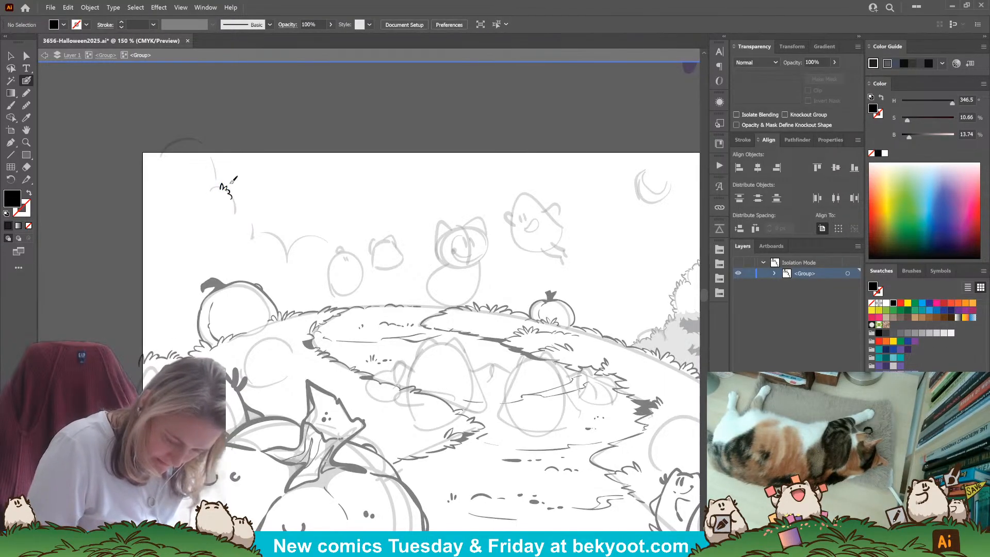
mouse_move(223, 188)
left_mouse_down()
mouse_move(207, 196)
mouse_move(258, 225)
left_mouse_up()
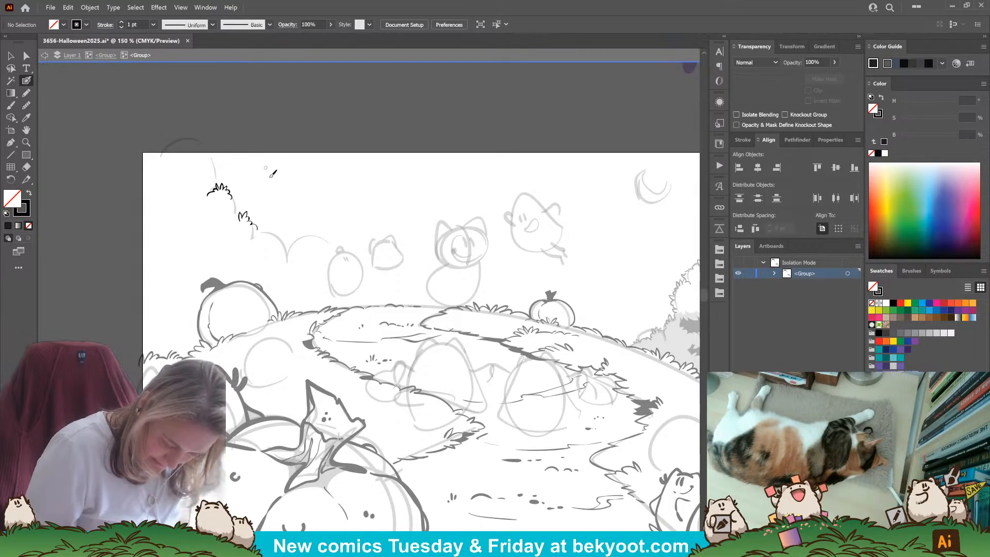
mouse_move(277, 238)
left_mouse_down()
mouse_move(258, 230)
mouse_move(269, 234)
left_mouse_up()
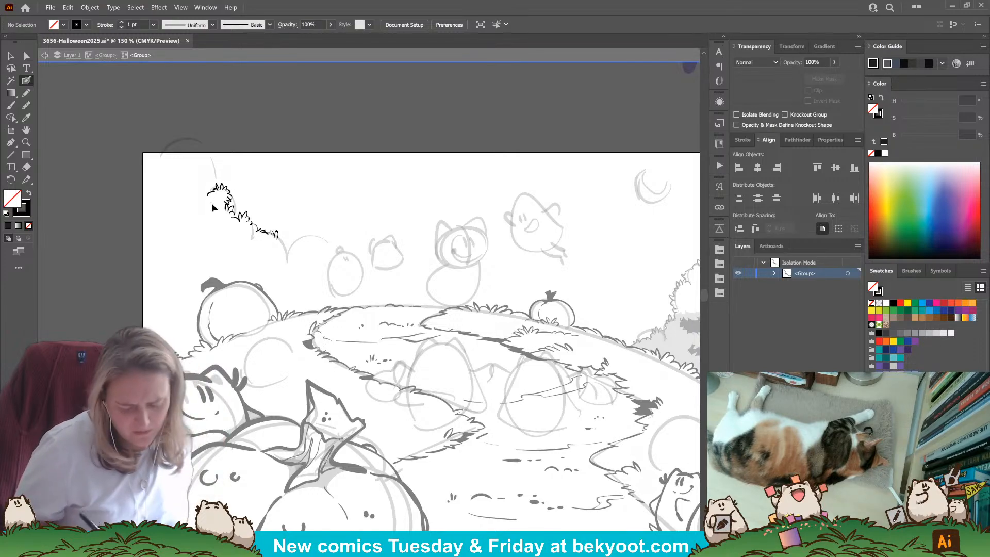
key("ctrl+z")
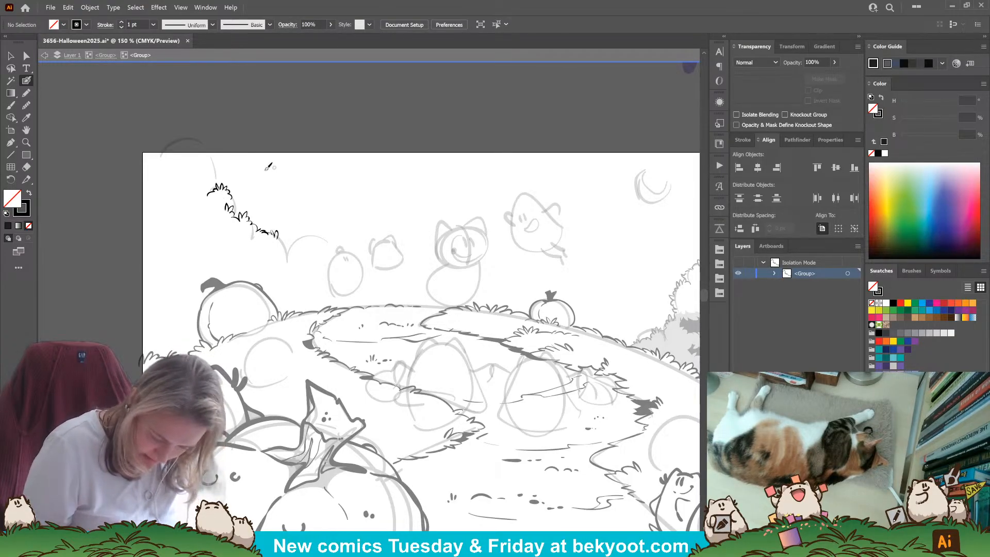
left_click_drag(240, 196, 300, 221)
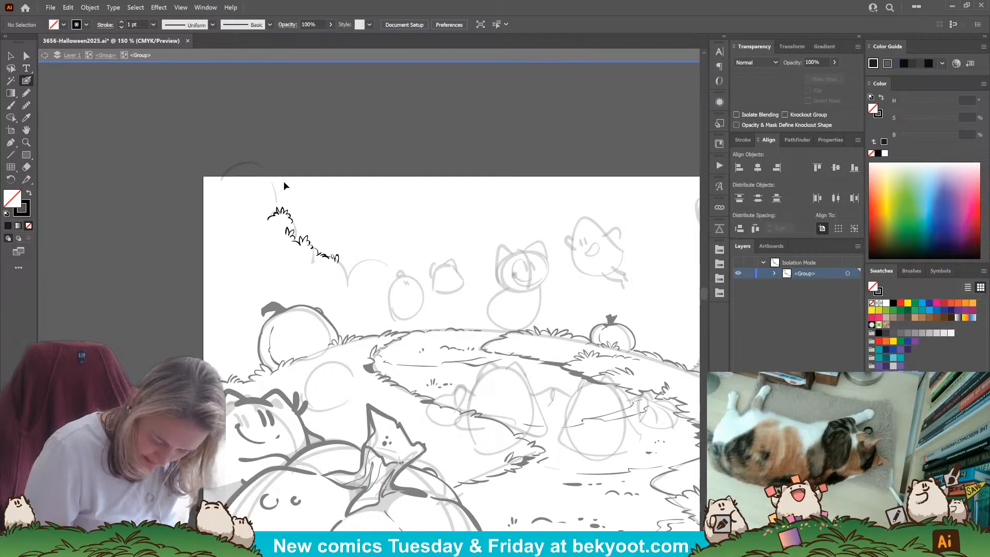
left_click_drag(248, 164, 269, 175)
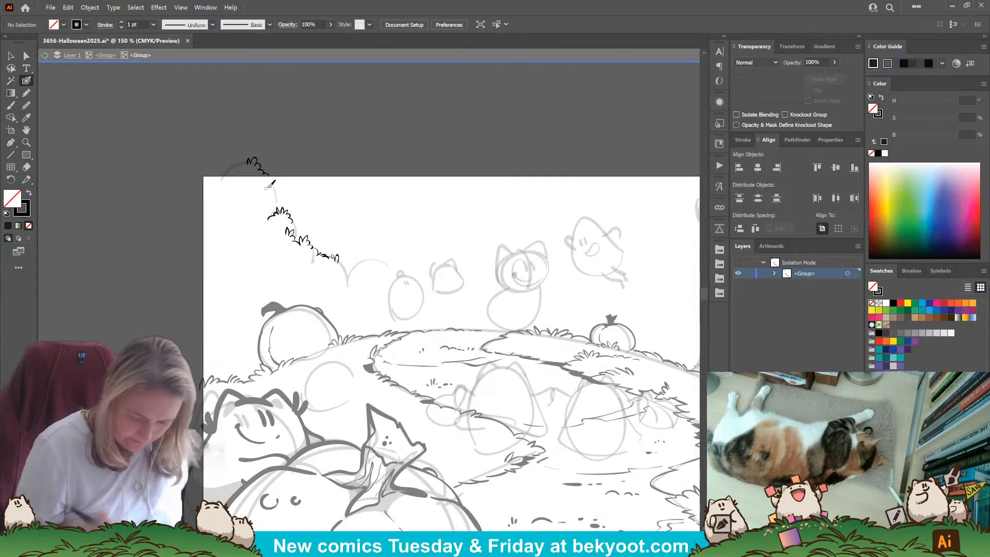
Draw overlapping rounded guide curves for the bush mounds, from the artboard's upper-left corner down to the crest of the path.
mouse_move(276, 289)
left_mouse_down()
mouse_move(360, 303)
mouse_move(299, 328)
left_mouse_up()
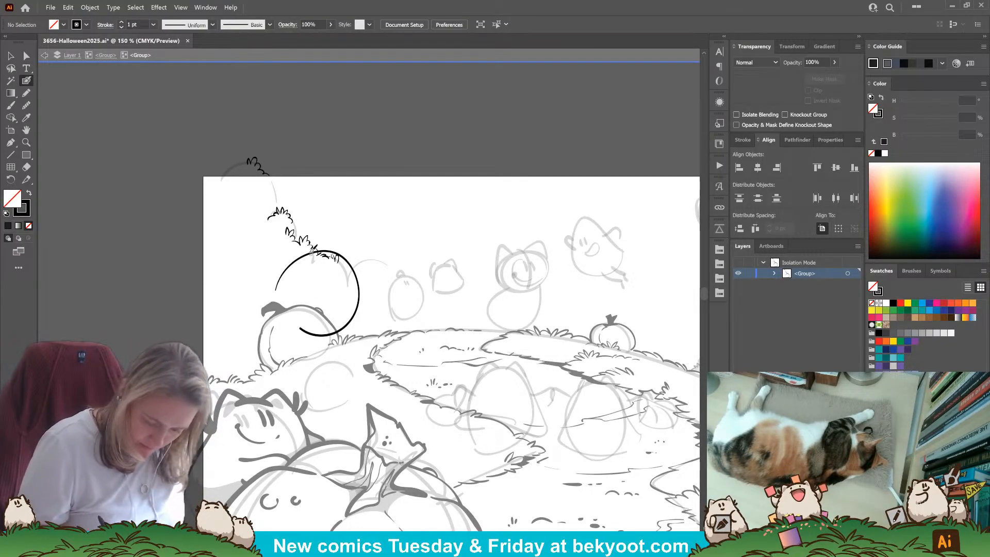
left_click_drag(311, 252, 256, 303)
left_click_drag(192, 256, 271, 245)
mouse_move(256, 220)
left_mouse_down()
mouse_move(260, 212)
mouse_move(276, 230)
mouse_move(205, 221)
left_mouse_up()
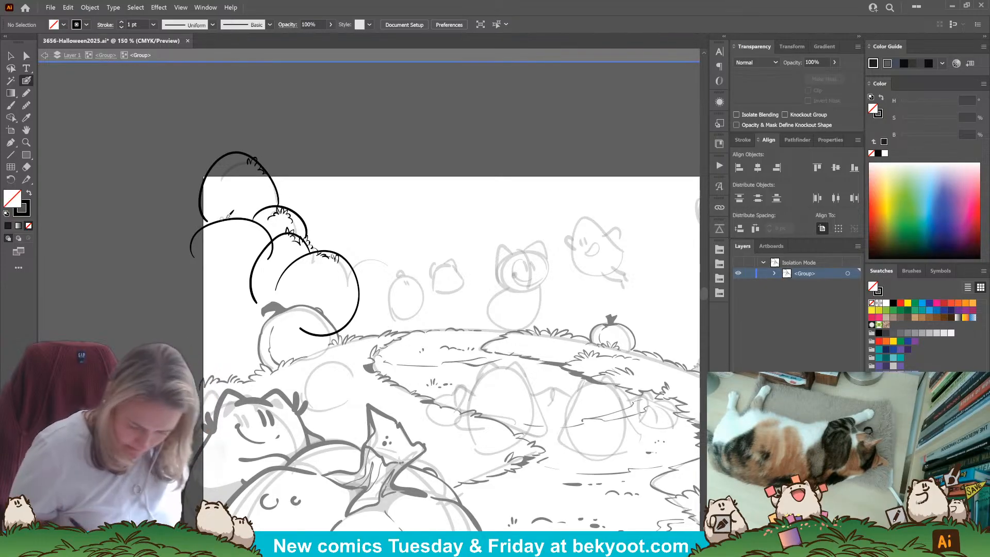
mouse_move(359, 270)
left_mouse_down()
mouse_move(378, 256)
mouse_move(416, 303)
mouse_move(438, 297)
mouse_move(447, 329)
left_mouse_up()
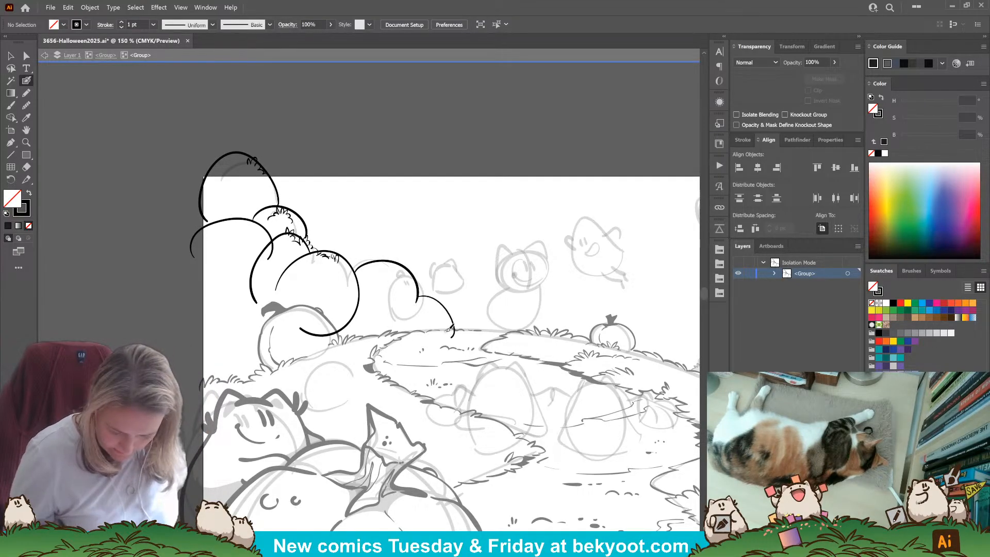
left_click_drag(327, 371, 370, 374)
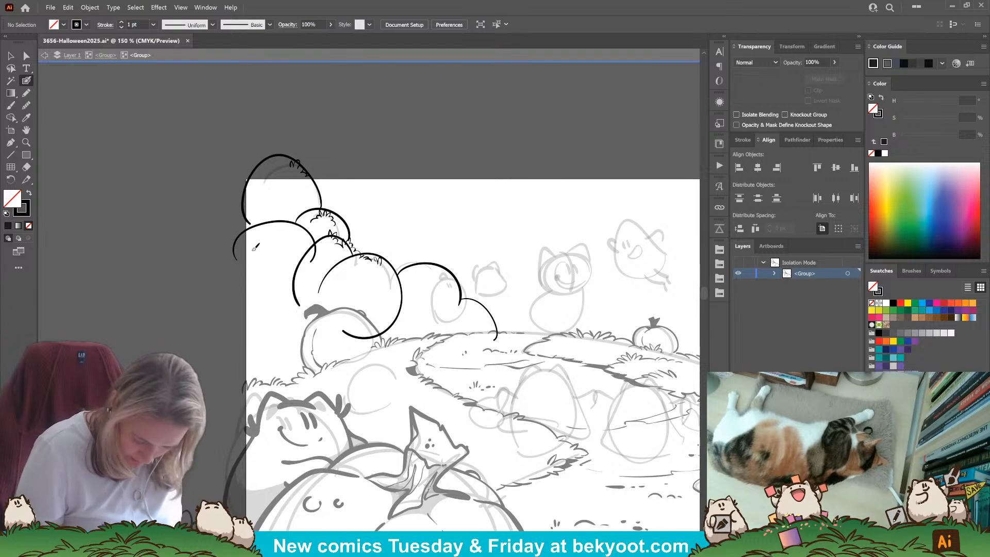
Group all the rounded bush guide curves and set the group's opacity to 50%.
left_click(491, 320, "ctrl")
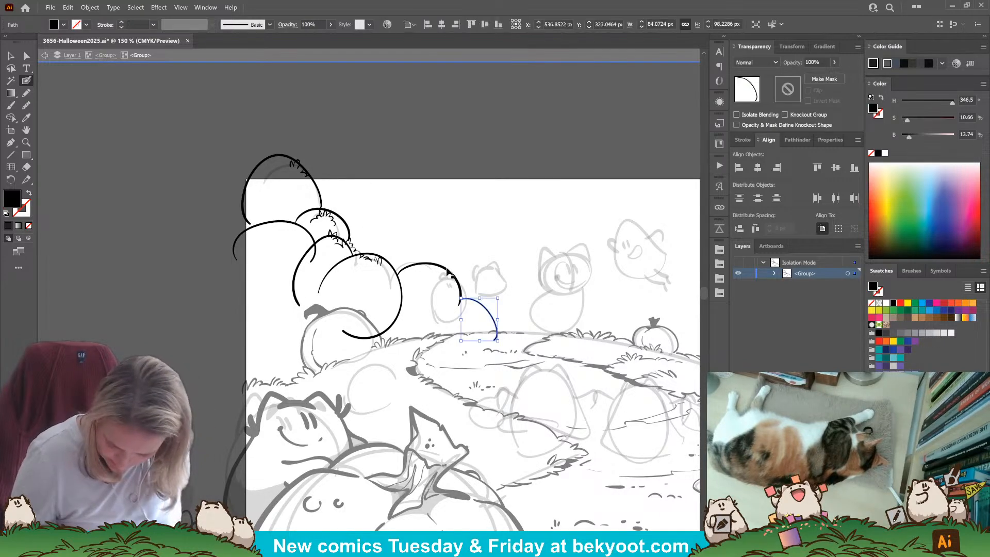
left_click(401, 296, "ctrl+shift")
left_click(330, 236, "ctrl+shift")
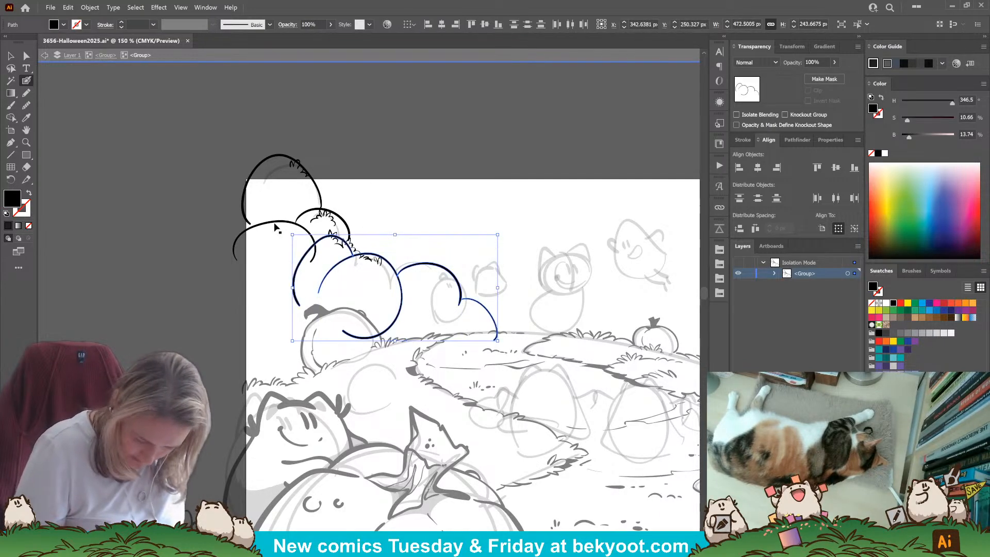
left_click(278, 222, "ctrl+shift")
left_click(308, 213, "ctrl+shift")
left_click(259, 161, "ctrl+shift")
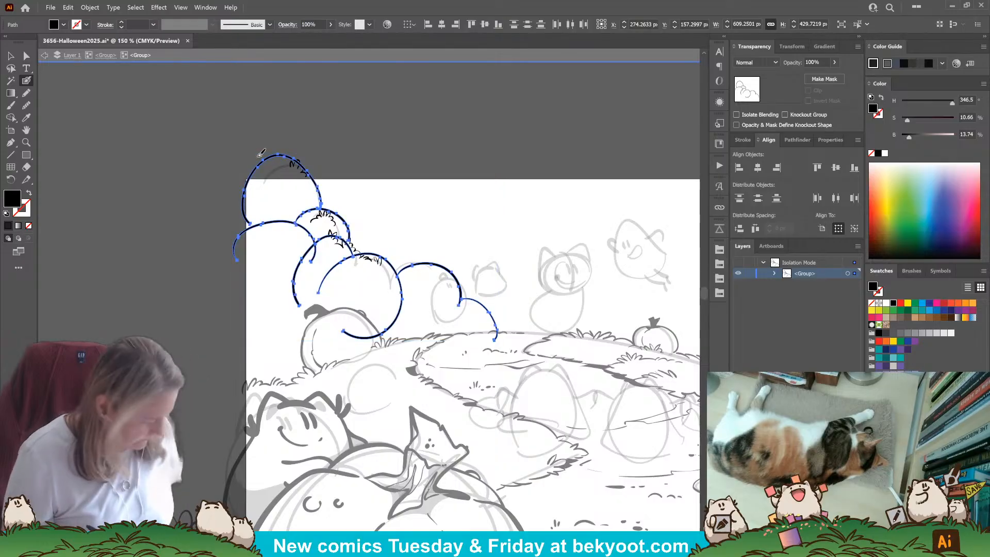
key("ctrl+g")
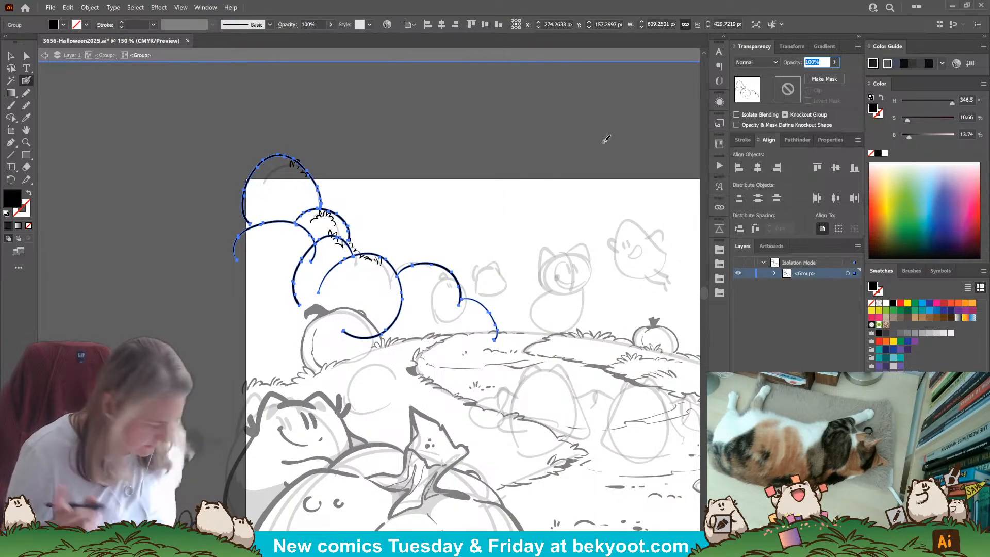
type("50")
key("Return")
left_click(426, 208, "ctrl")
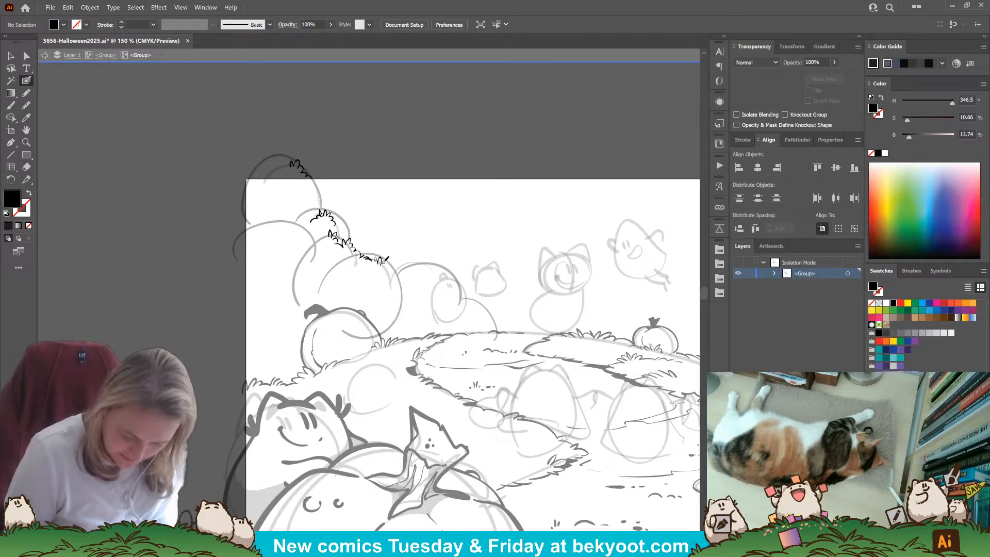
Ink the leafy edge down the large round bush and over the top of the next mound, adjusting the leaf strokes where they meet.
mouse_move(384, 256)
left_mouse_down()
mouse_move(402, 275)
mouse_move(381, 264)
mouse_move(385, 274)
mouse_move(449, 264)
mouse_move(432, 266)
mouse_move(431, 257)
mouse_move(403, 264)
left_mouse_up()
key("shift+x")
key("ctrl+z")
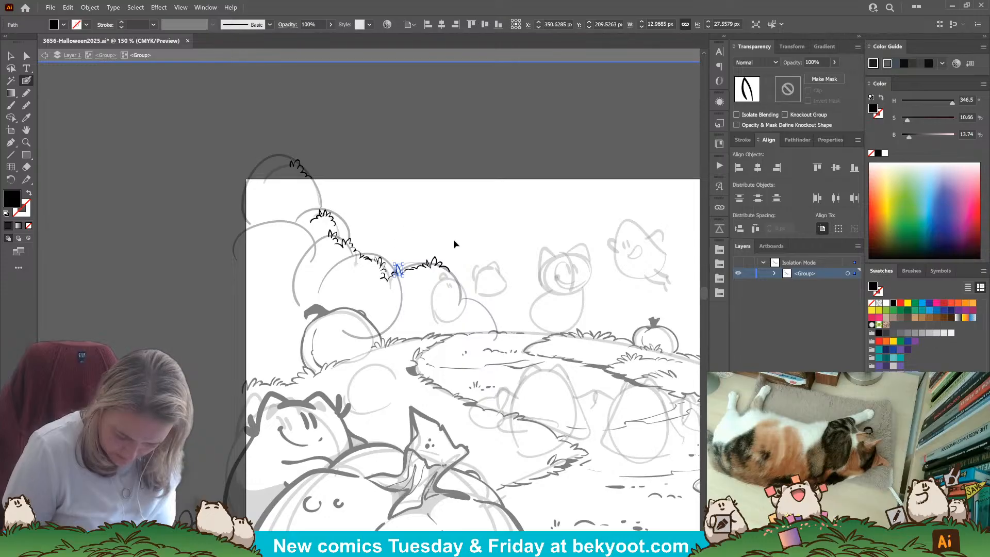
left_click(433, 264, "ctrl+shift")
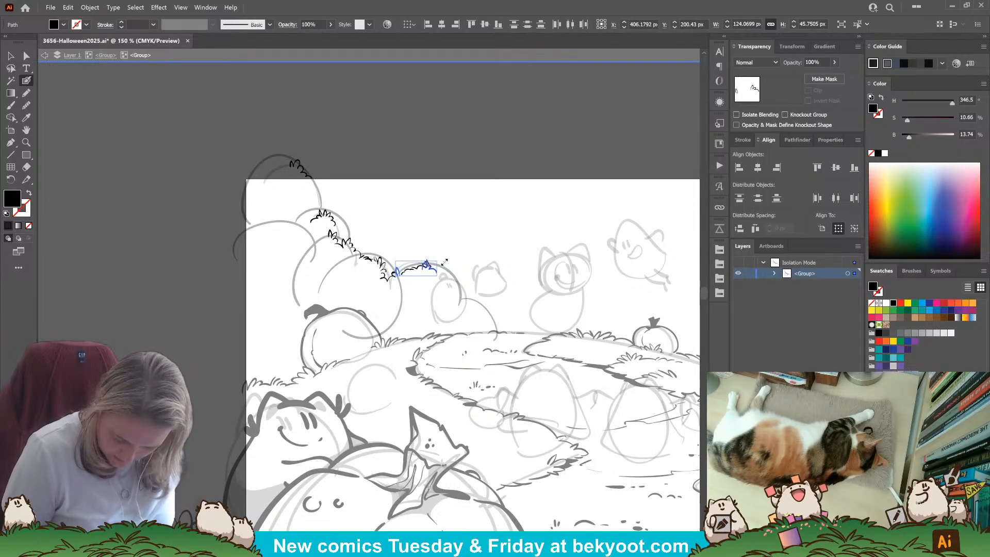
left_click_drag(444, 262, 396, 271)
left_click(453, 251, "ctrl")
left_click(404, 265, "ctrl")
left_click(408, 252, "ctrl")
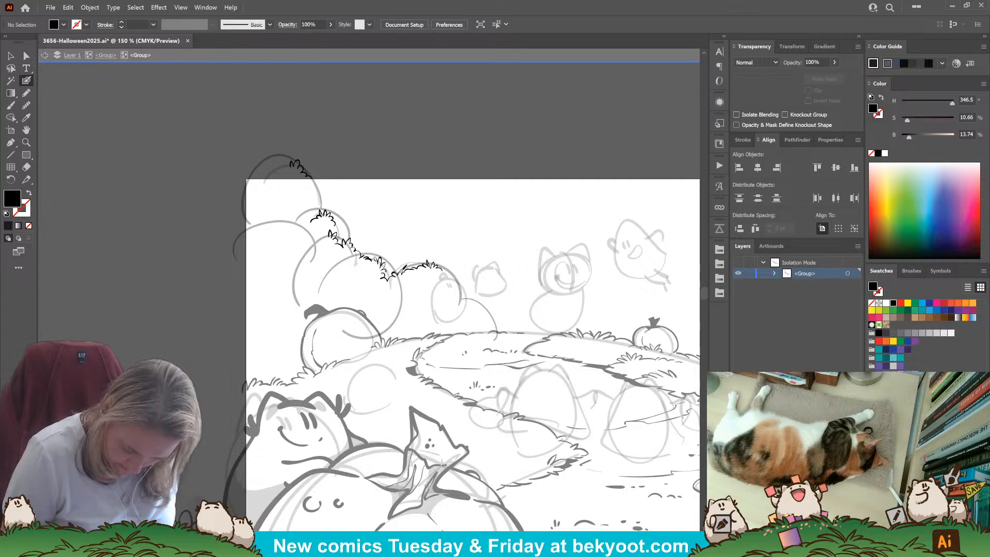
Ink a leafy edge down the tallest bush's right side, joining its crown tufts to the small mound below.
key("shift+x")
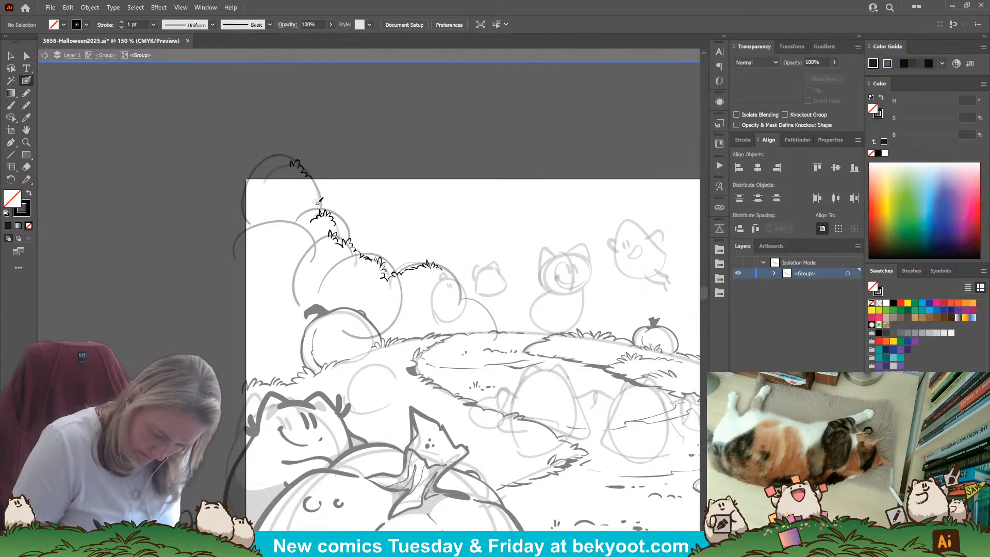
mouse_move(320, 207)
left_mouse_down()
mouse_move(322, 185)
mouse_move(321, 201)
left_mouse_up()
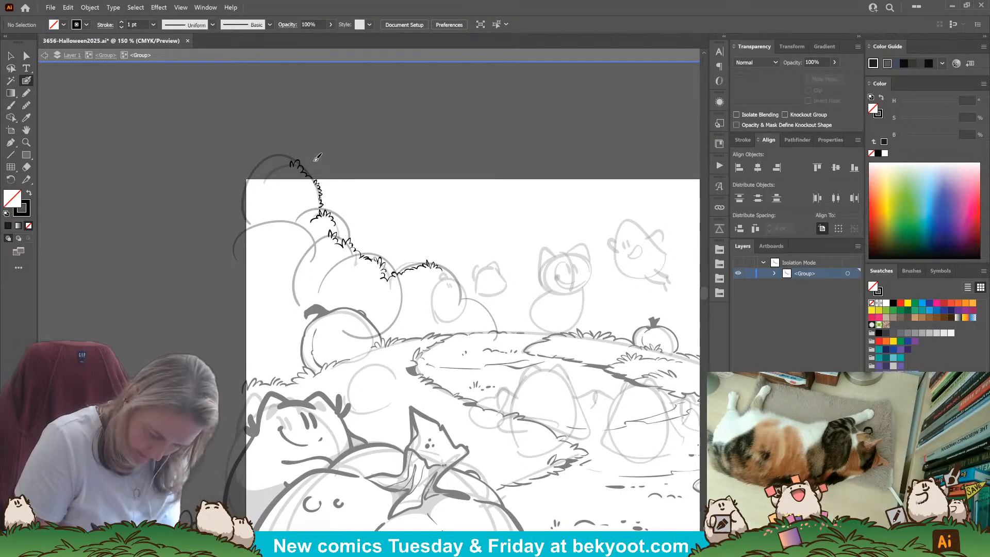
Ink the leafy crown of the tallest bush past the artboard's left edge and add leaf tufts on the mounds below it.
mouse_move(272, 156)
left_mouse_down()
mouse_move(259, 158)
mouse_move(290, 158)
mouse_move(253, 163)
mouse_move(223, 198)
mouse_move(246, 161)
left_mouse_up()
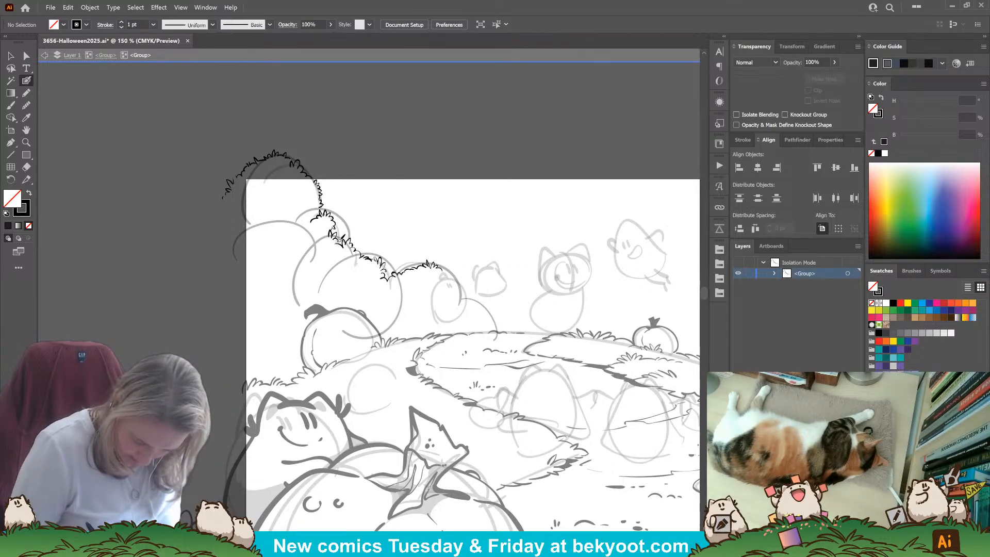
left_click_drag(334, 240, 344, 248)
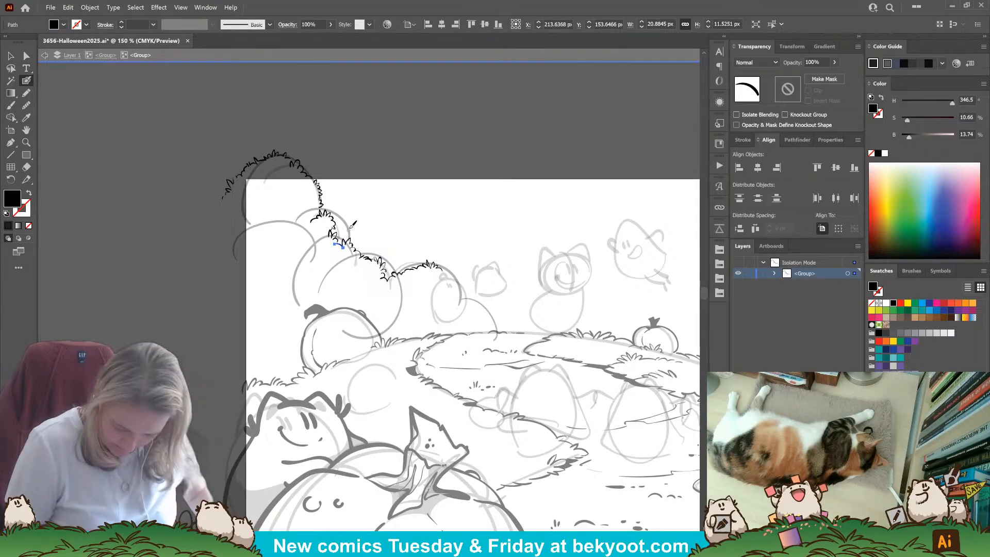
key("ctrl+z")
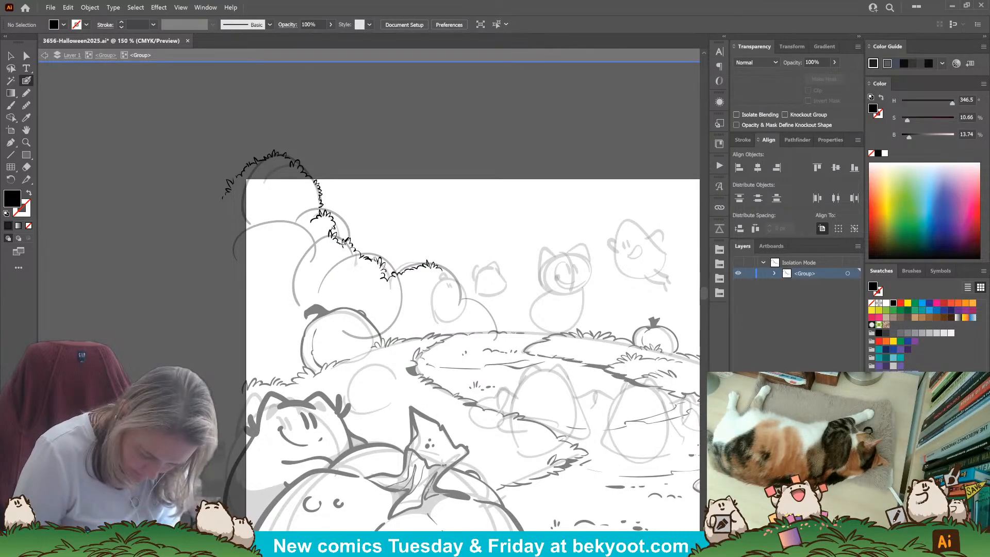
key("shift+x")
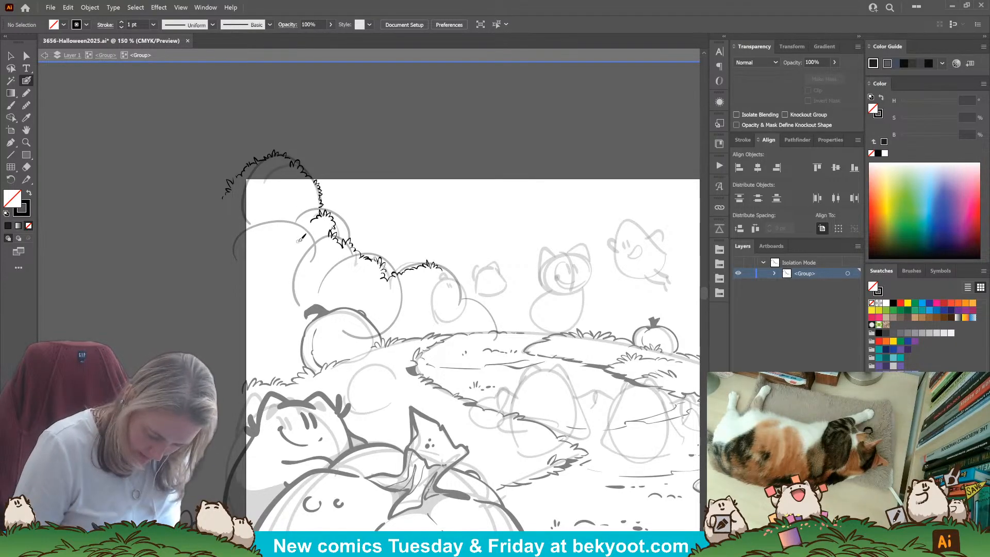
left_click_drag(304, 240, 318, 240)
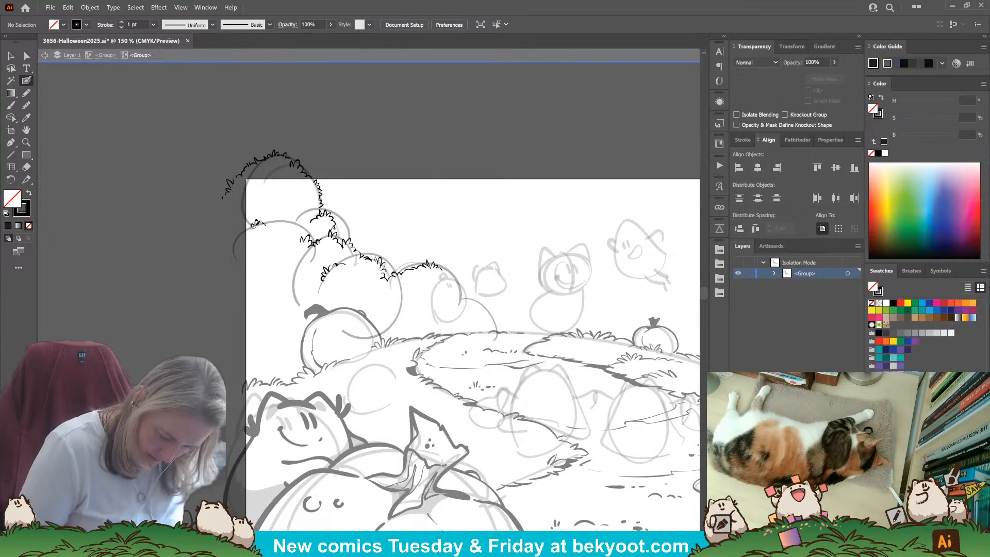
mouse_move(260, 225)
left_mouse_down()
mouse_move(250, 228)
mouse_move(274, 223)
left_mouse_up()
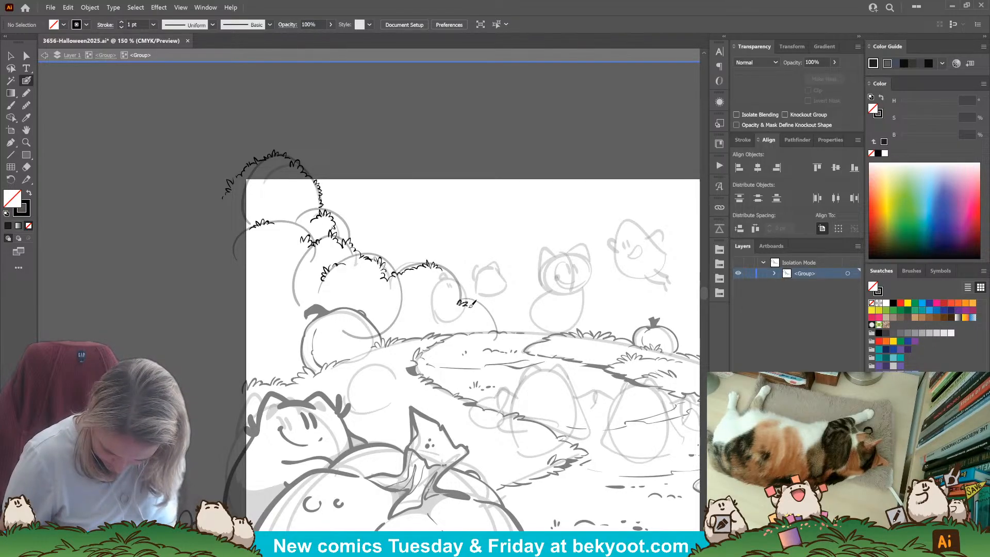
Ink the leafy edge down the lowest mound to the crest of the path and add inner leaves on the mound above.
left_click_drag(470, 306, 470, 313)
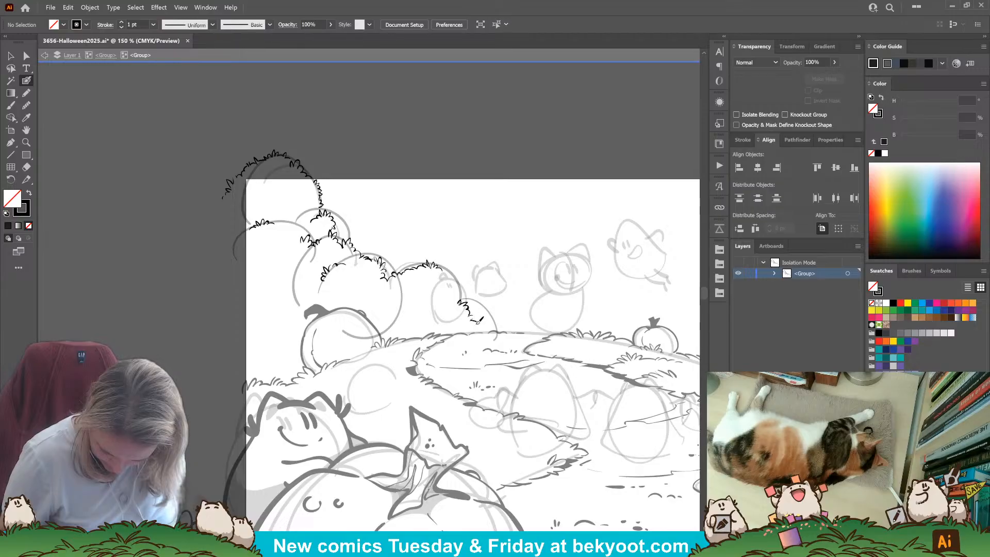
left_click_drag(477, 315, 481, 322)
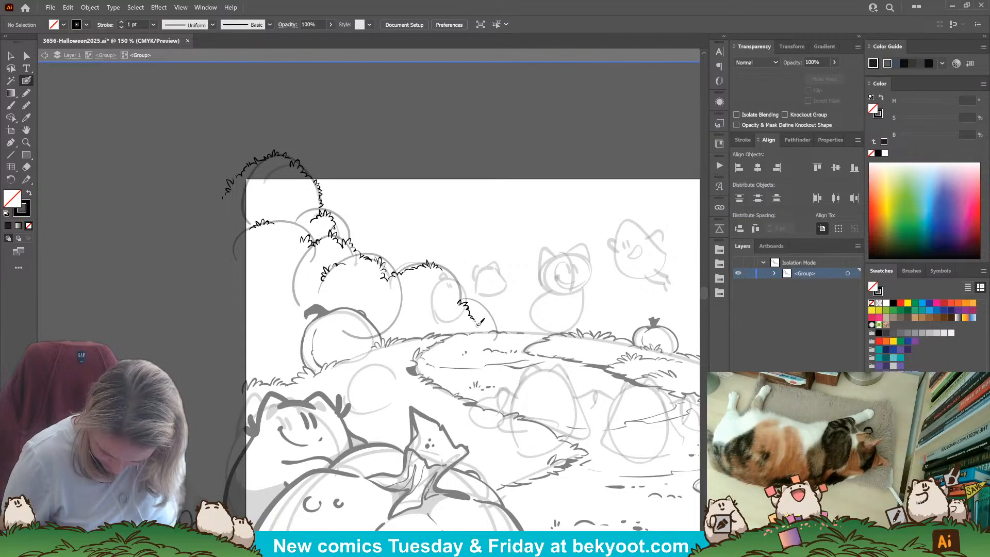
key("ctrl+z")
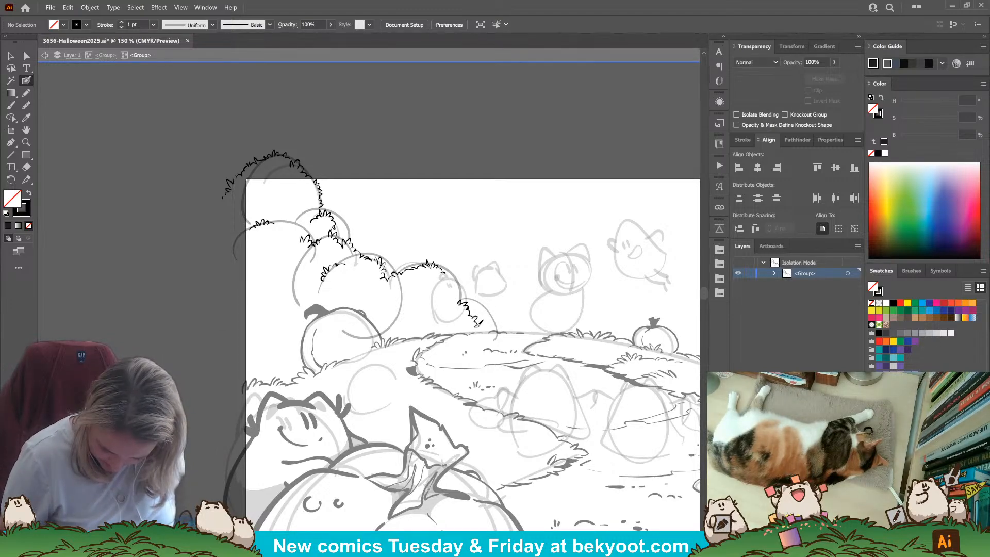
key("ctrl+z")
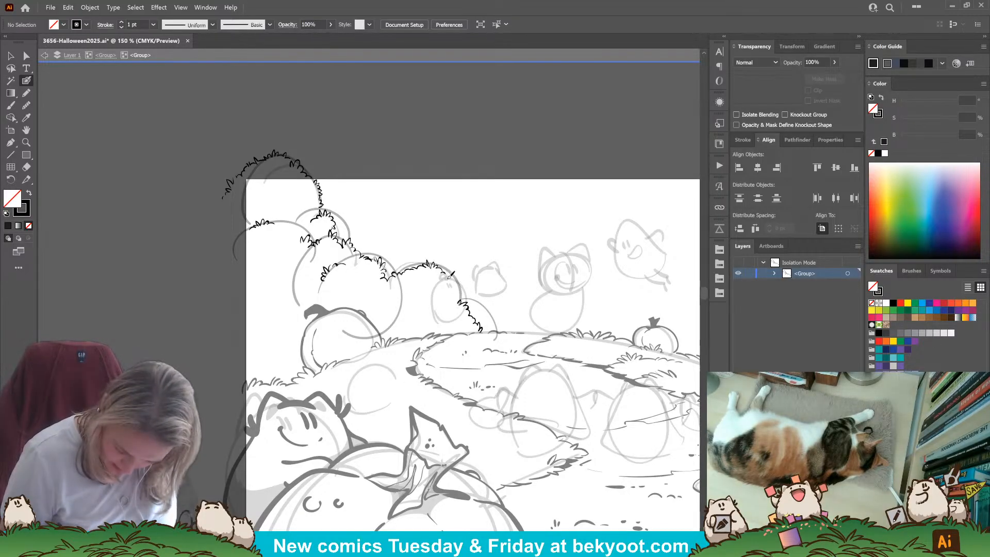
left_click_drag(445, 272, 447, 290)
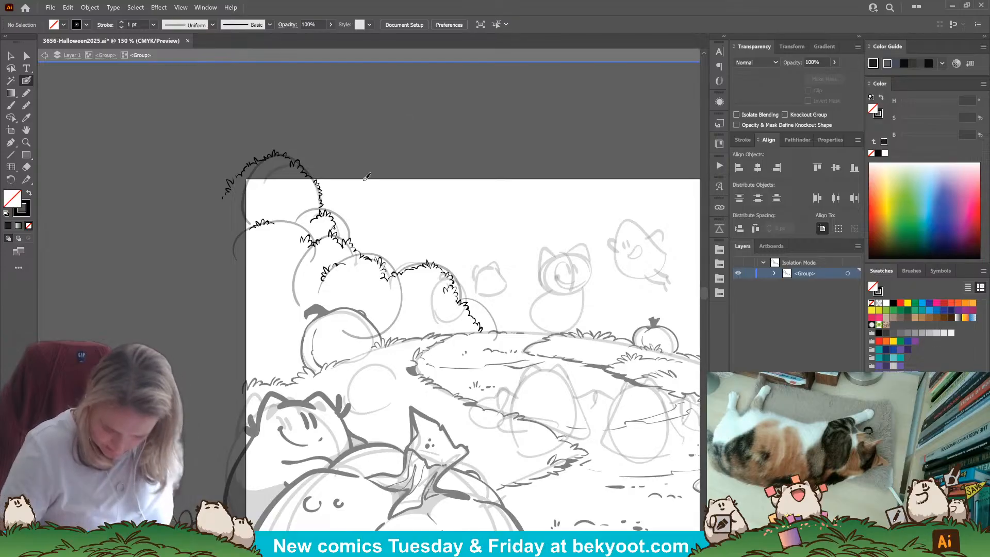
left_click_drag(420, 285, 405, 277)
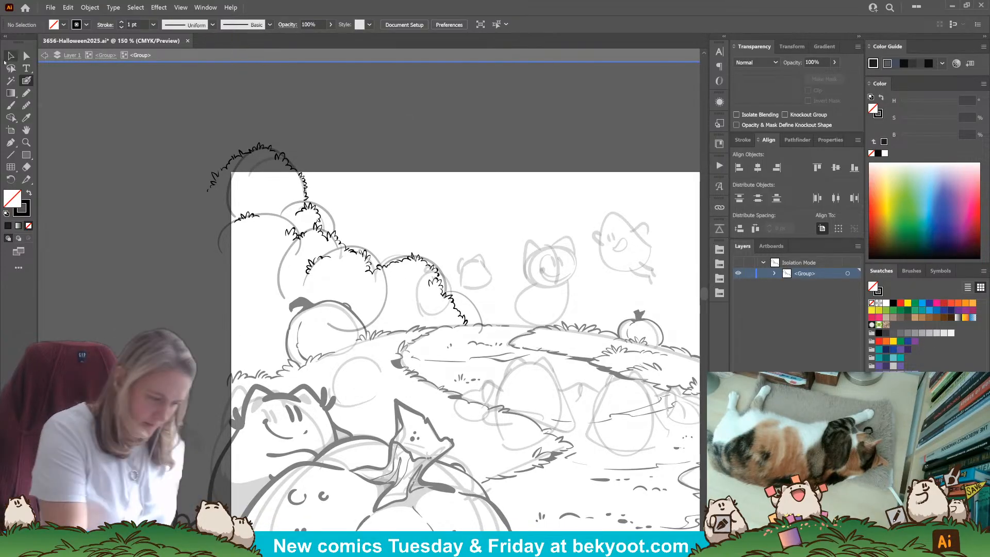
left_click(11, 55)
left_click(258, 287)
key("Delete")
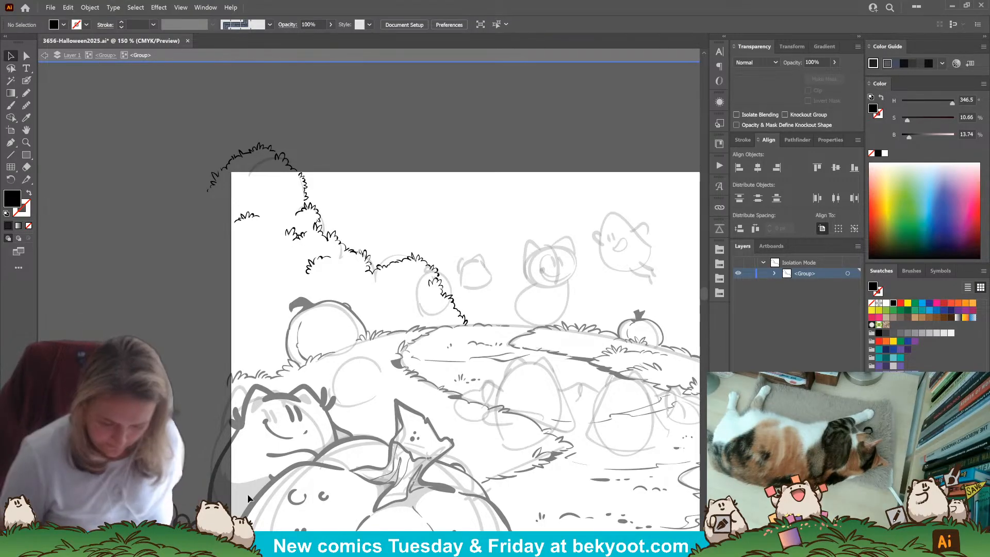
scroll(578, 349, "right", 5)
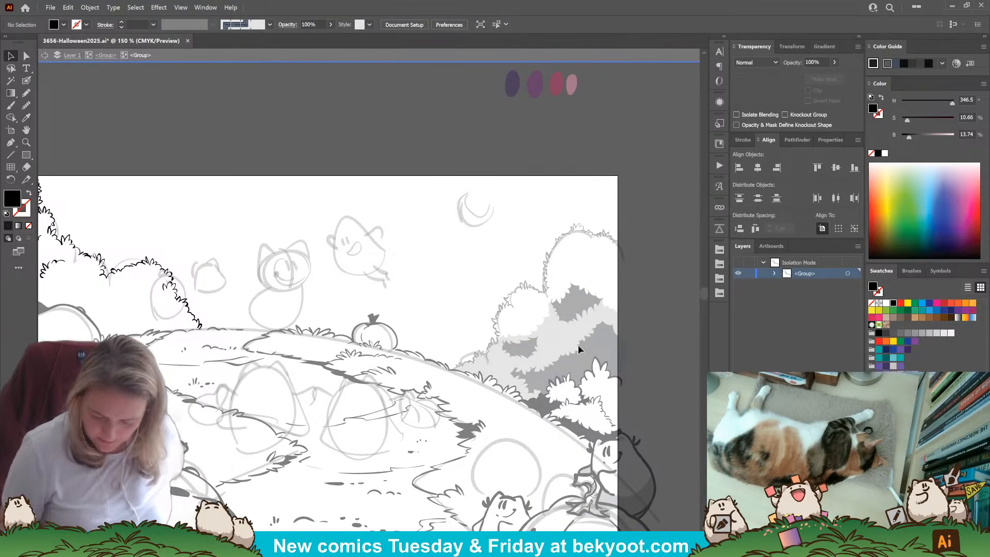
scroll(579, 349, "left", 5)
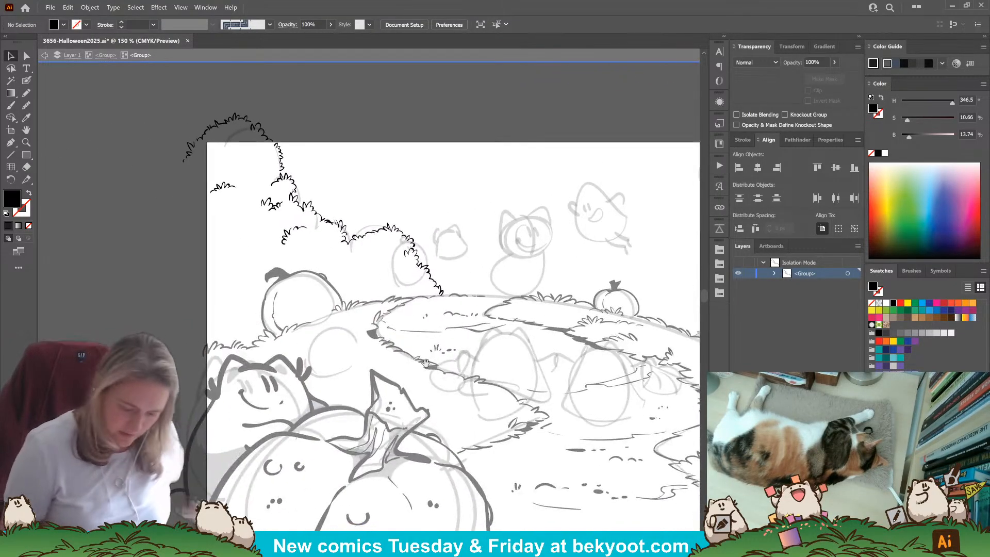
left_click(26, 93)
scroll(246, 326, "up", 1)
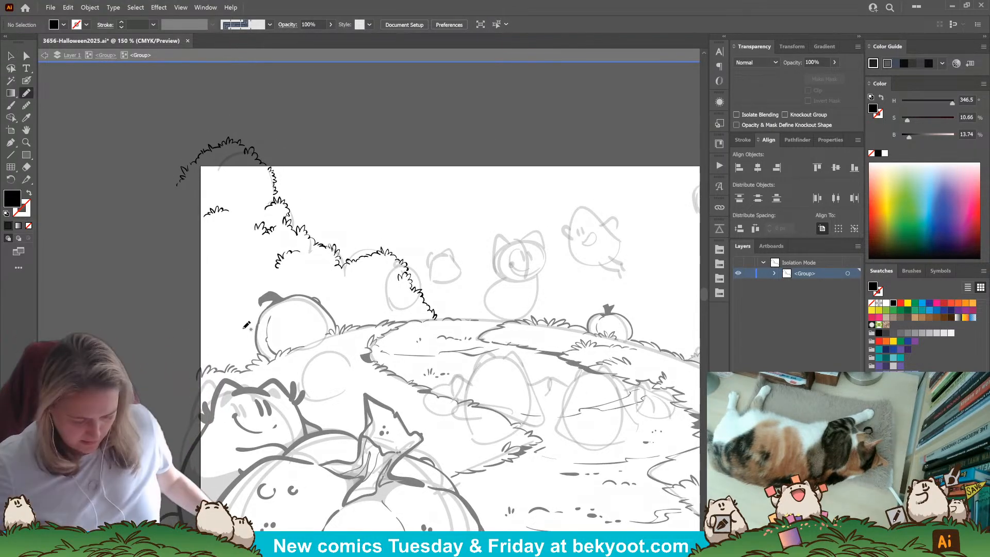
key("ctrl+z")
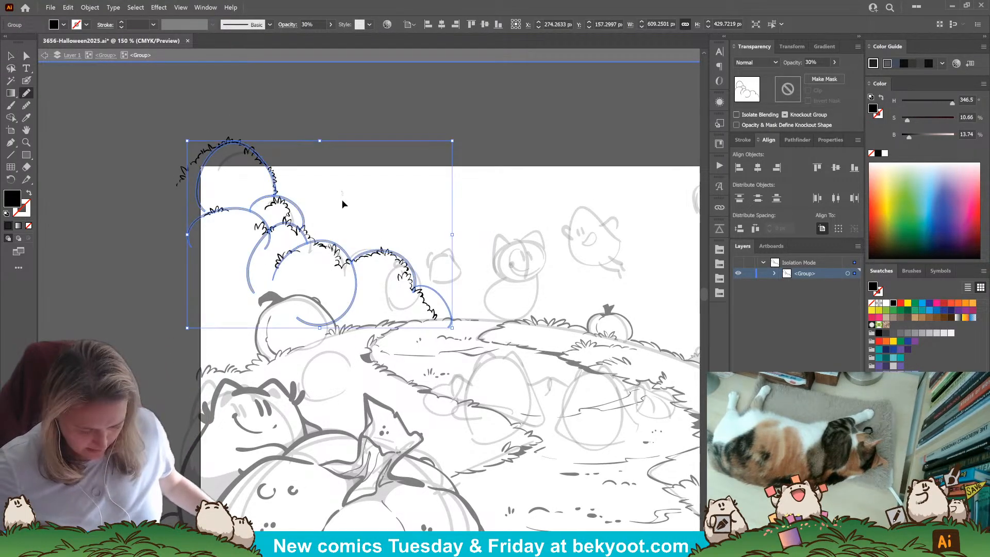
left_click(342, 203, "ctrl")
Draw a large rounded guide curve for another bush between the artboard's left edge and the stemmed pumpkin beside the path.
scroll(352, 245, "up", 1)
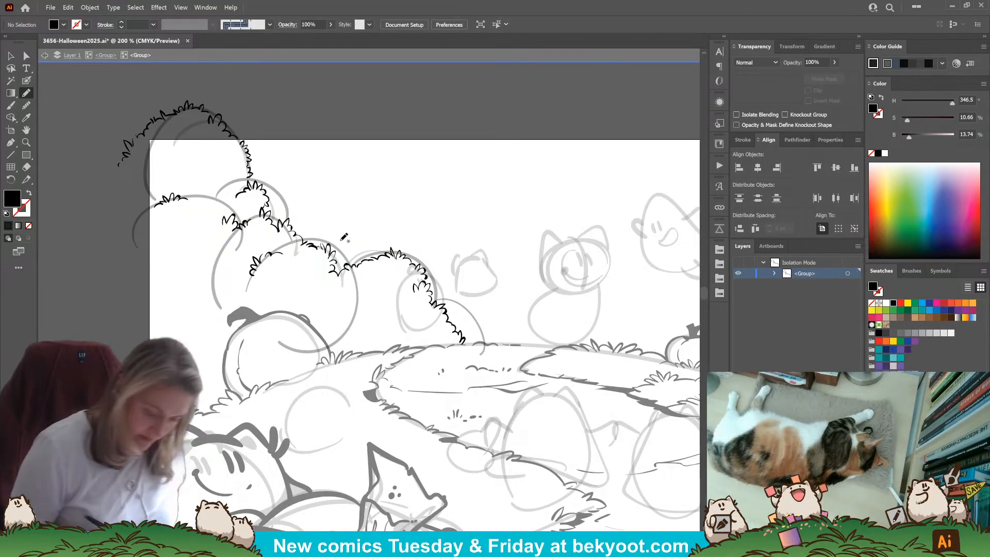
left_click_drag(237, 412, 281, 396)
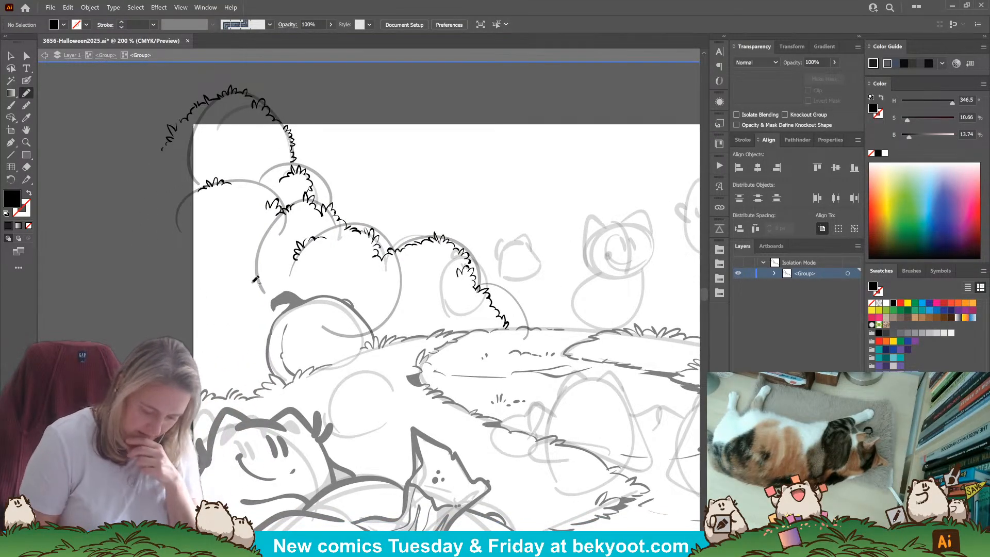
left_click(27, 80)
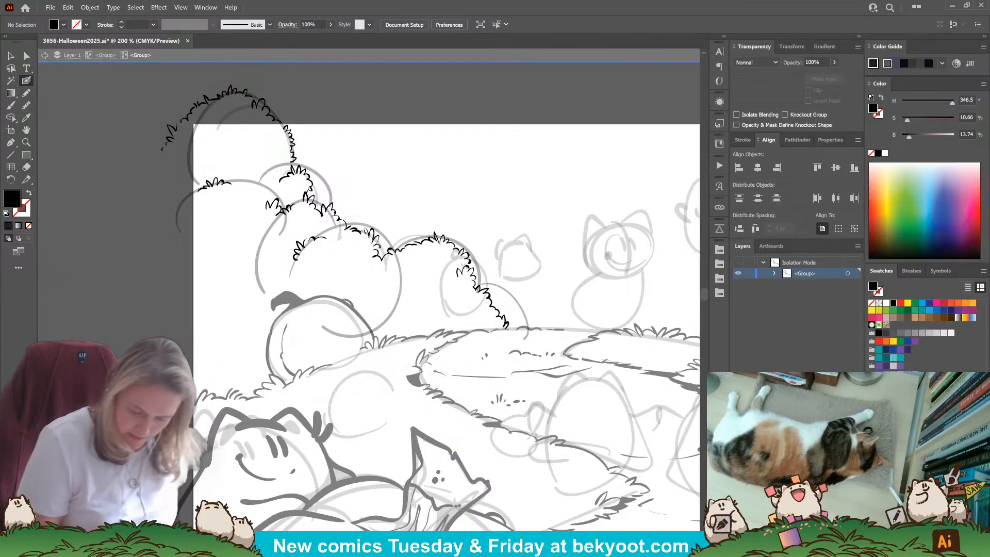
mouse_move(180, 308)
left_mouse_down()
mouse_move(274, 322)
mouse_move(263, 391)
mouse_move(181, 306)
left_mouse_up()
key("shift+x")
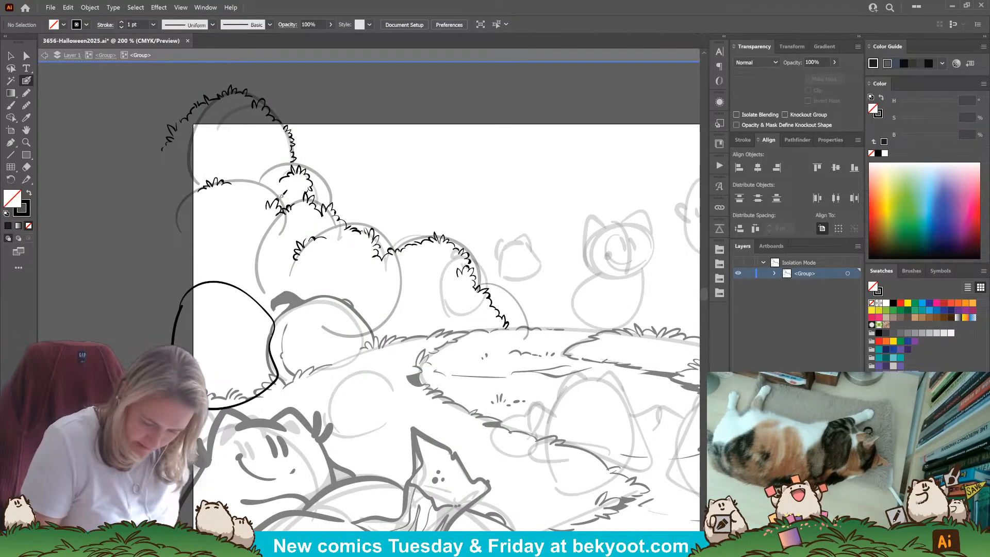
Sketch a small guide circle in the gap between the upper bushes and a low bush outline just behind the pumpkin.
left_click_drag(281, 206, 283, 193)
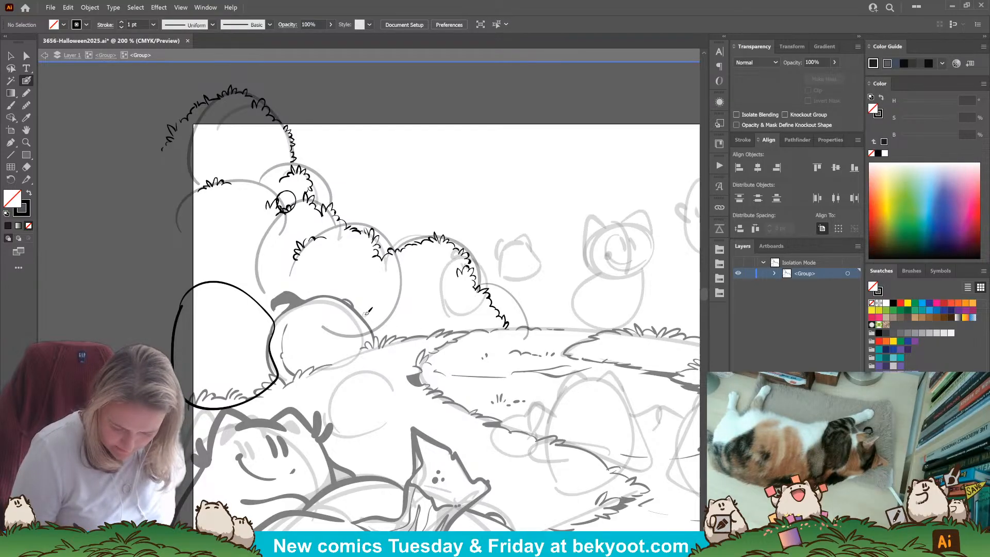
mouse_move(428, 313)
left_mouse_down()
mouse_move(414, 336)
mouse_move(372, 340)
mouse_move(365, 311)
mouse_move(398, 291)
left_mouse_up()
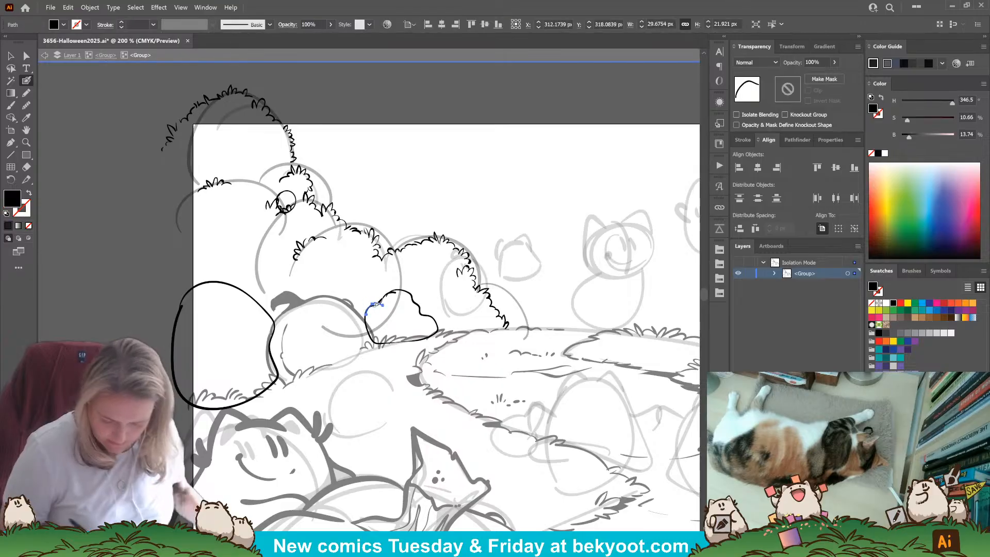
key("shift+x")
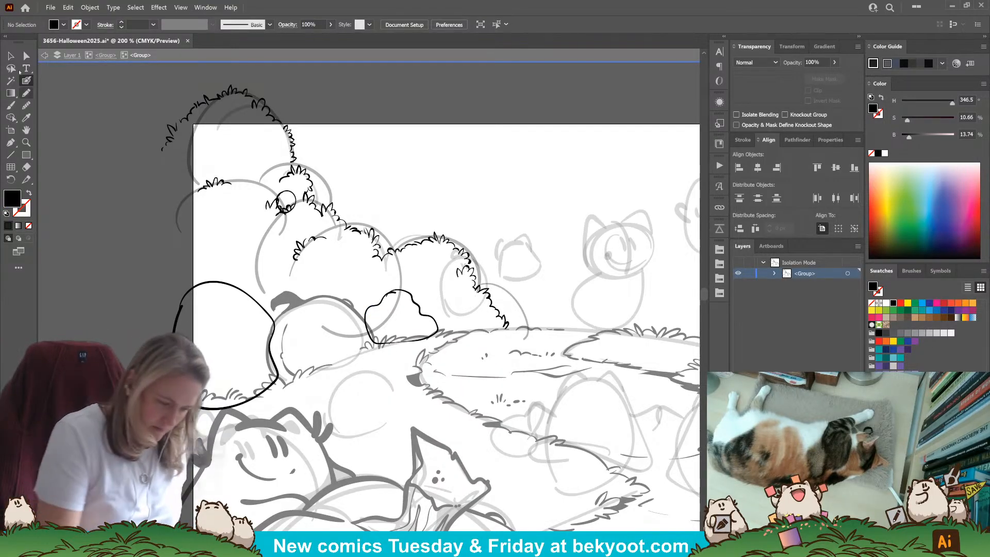
Group the large oval, the low bush outline and the small circle, and lower the group's opacity to 36%.
left_click(27, 92)
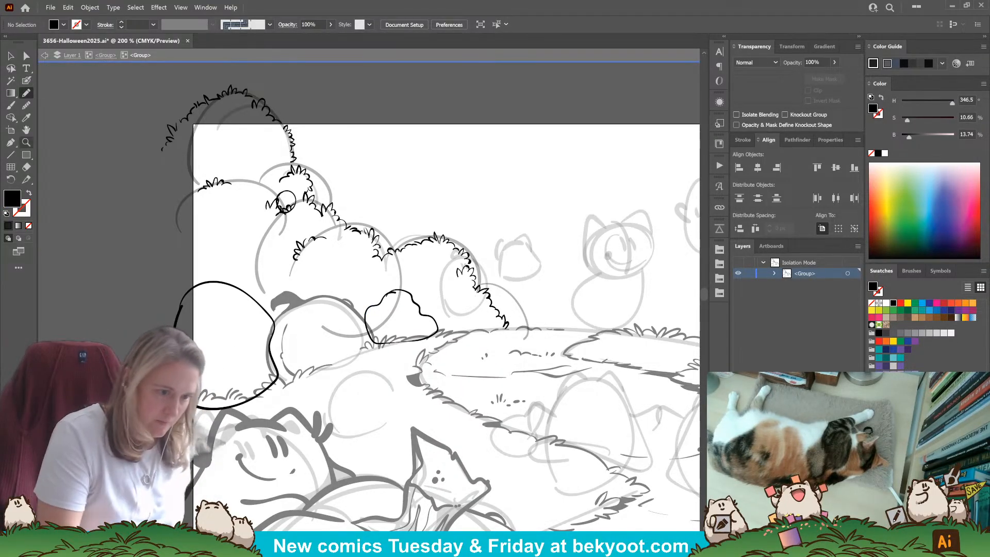
left_click(11, 56)
left_click(217, 291)
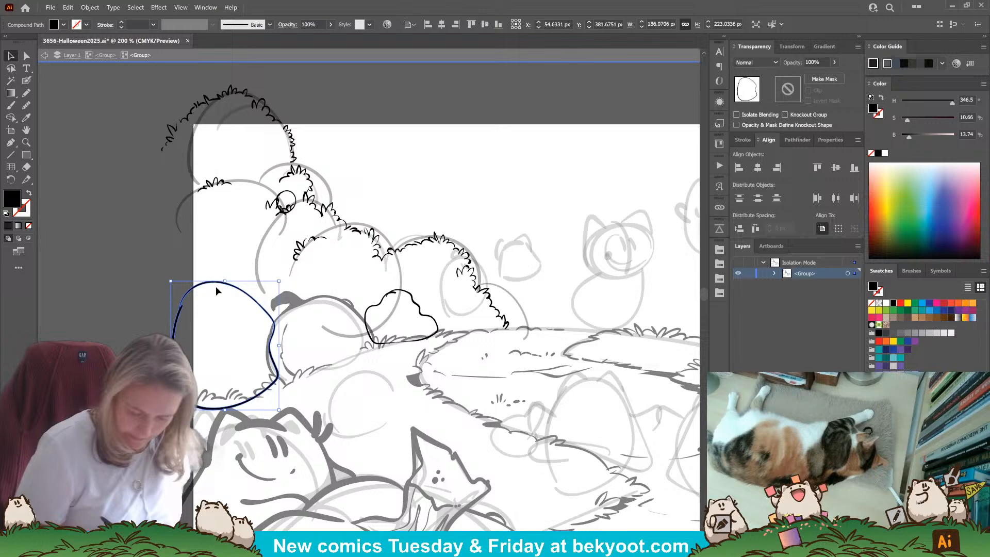
left_click(394, 305, "shift")
left_click(290, 197, "shift")
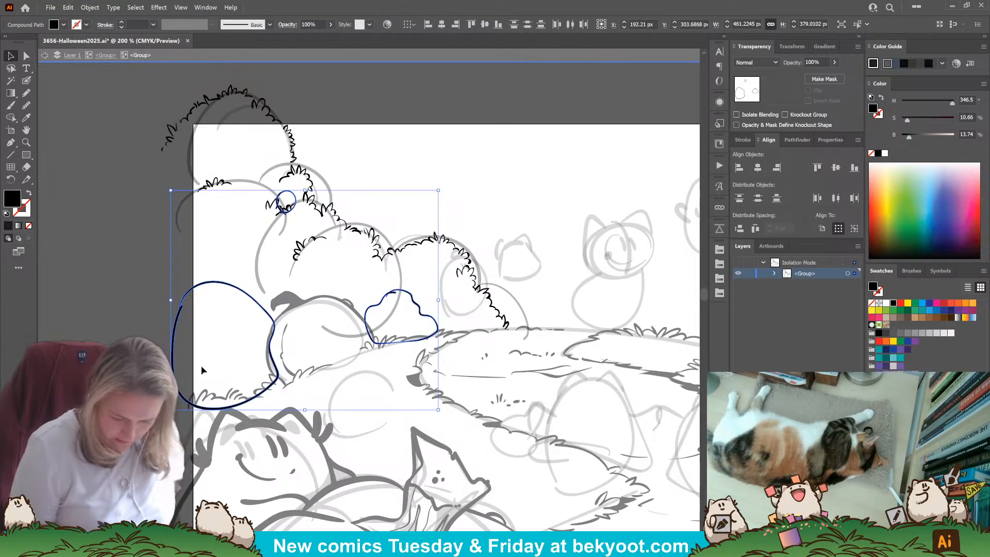
key("ctrl+g")
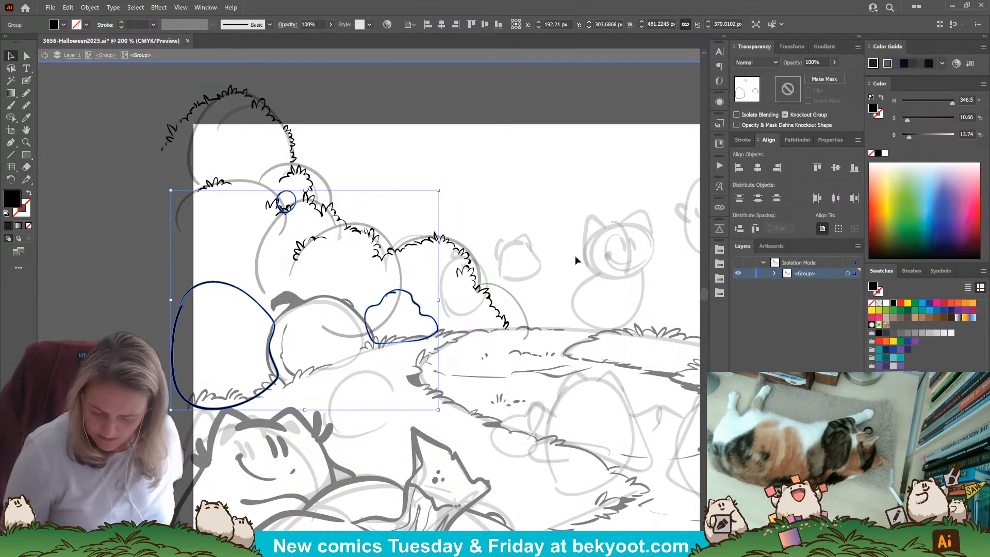
left_click(834, 62)
left_click_drag(833, 76, 806, 77)
left_click(577, 110)
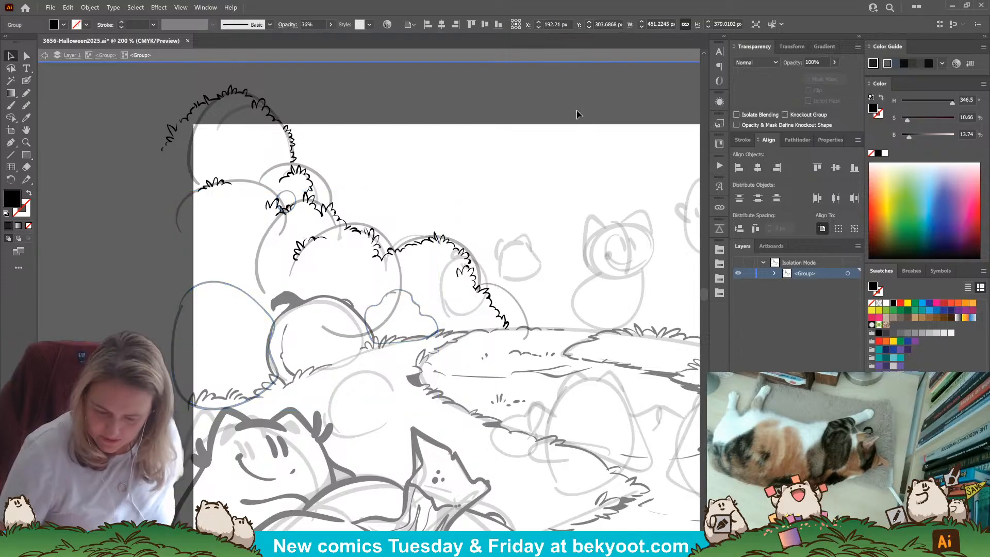
Draw solid black leafy shapes with the Pencil tool over the small guide circle and along the top of the low bush guide.
left_click_drag(636, 336, 332, 353)
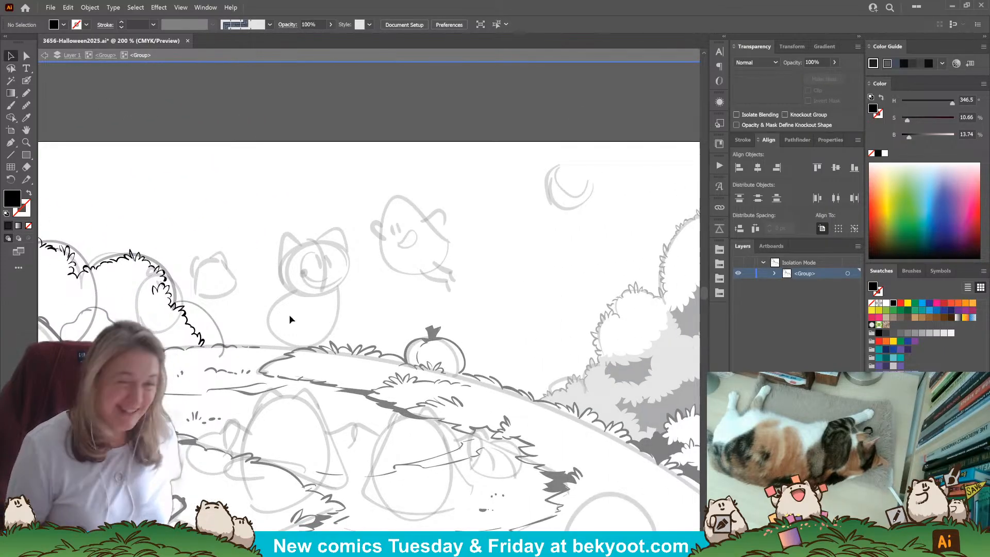
left_click_drag(212, 377, 427, 320)
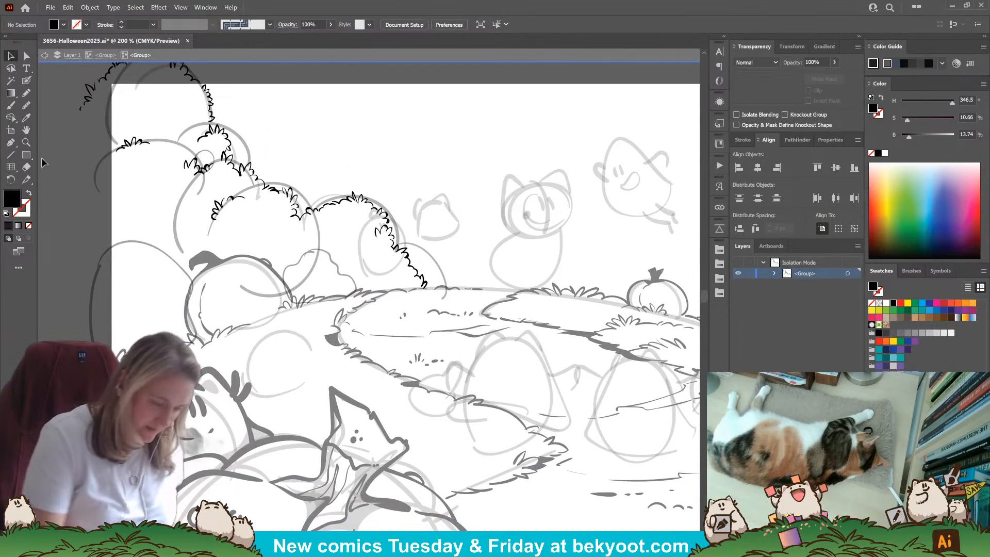
key("n")
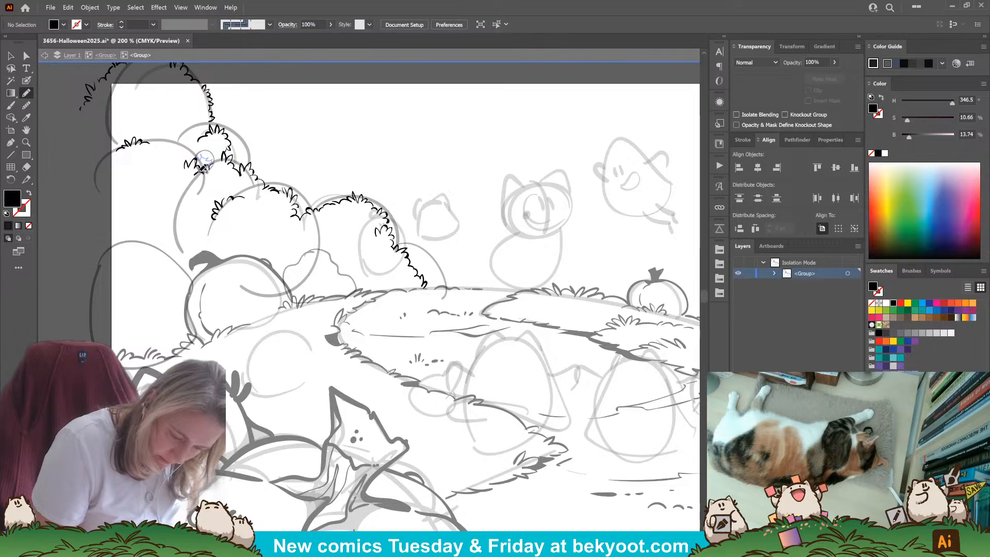
left_click_drag(202, 164, 203, 164)
left_click_drag(307, 248, 343, 241)
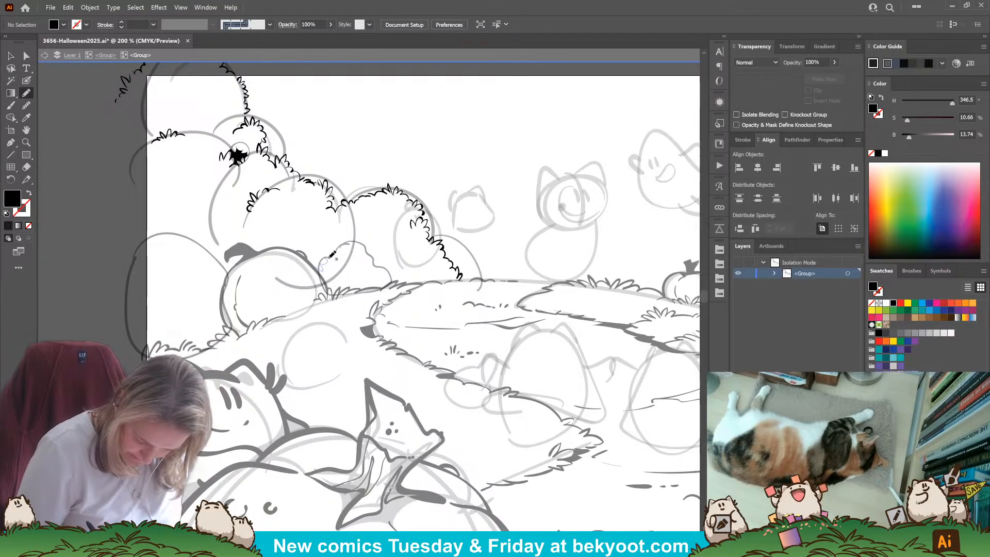
left_click_drag(339, 243, 365, 243)
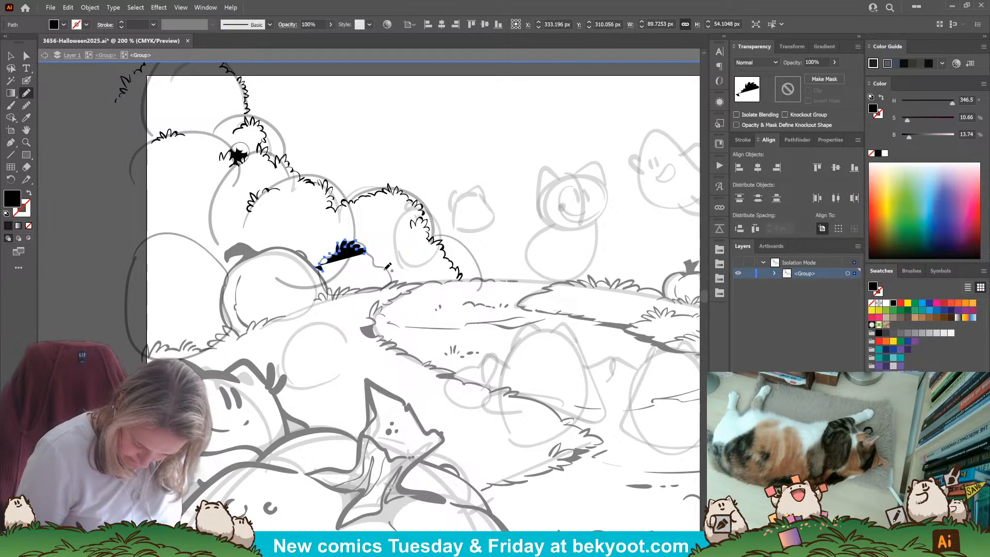
left_click_drag(386, 282, 394, 265)
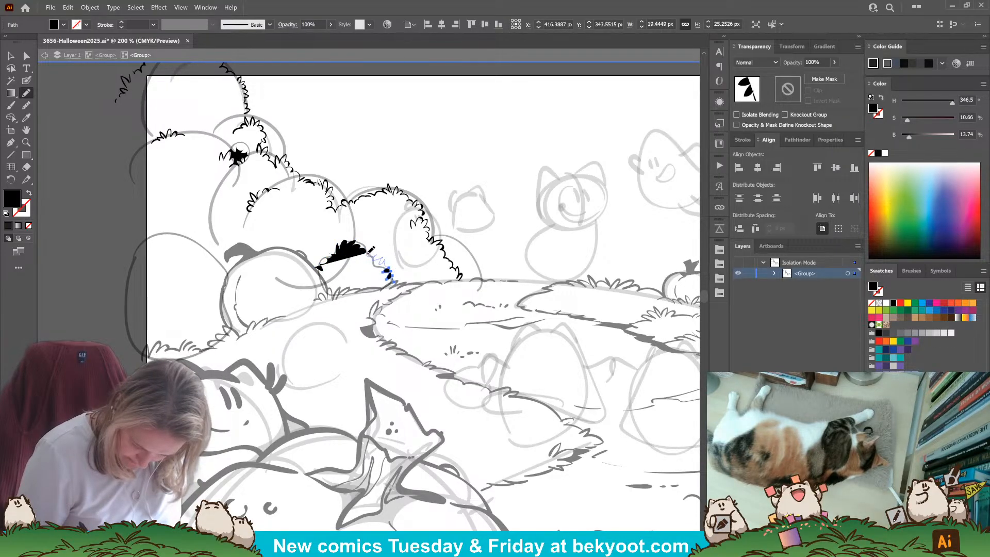
mouse_move(391, 278)
left_mouse_down()
mouse_move(365, 254)
mouse_move(317, 267)
left_mouse_up()
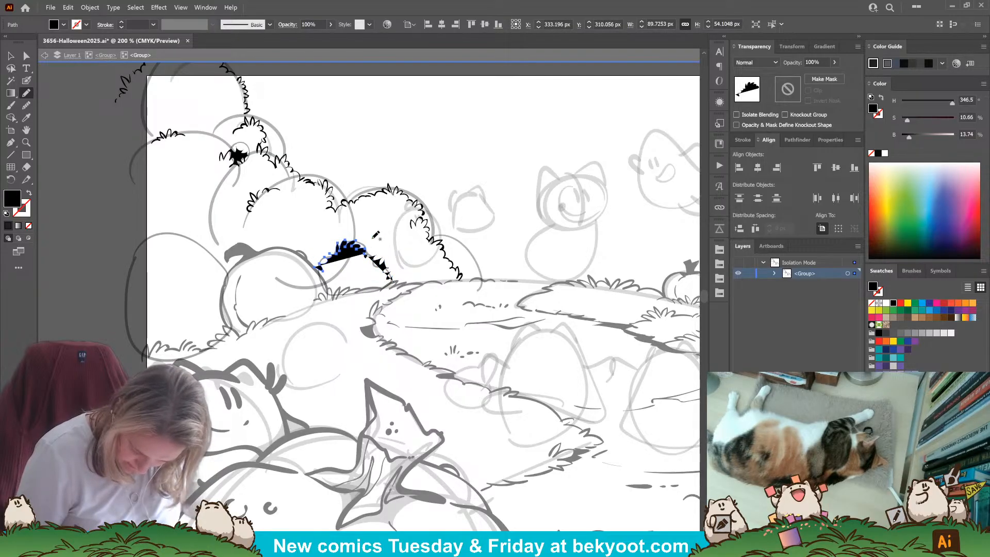
key("v")
left_click(390, 258)
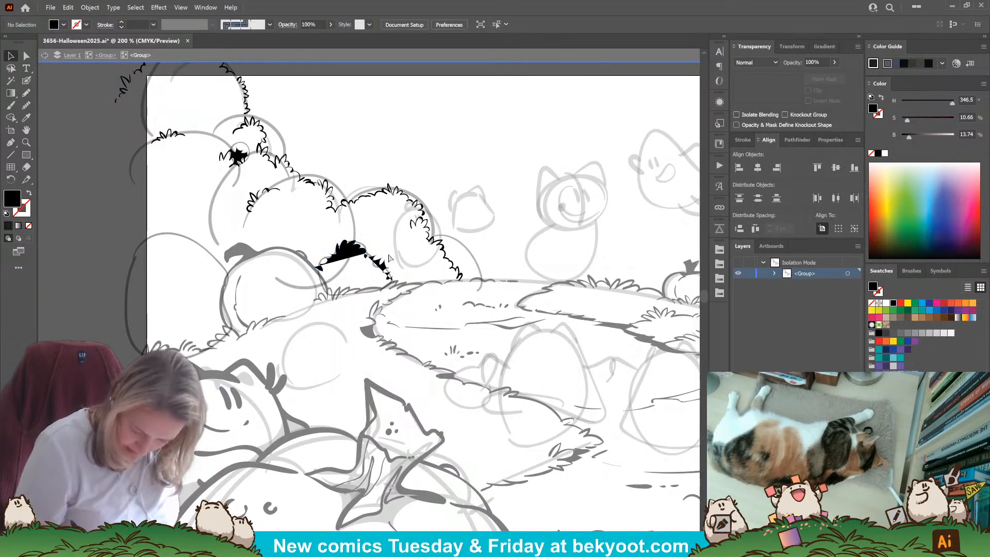
left_click(385, 266)
key("Delete")
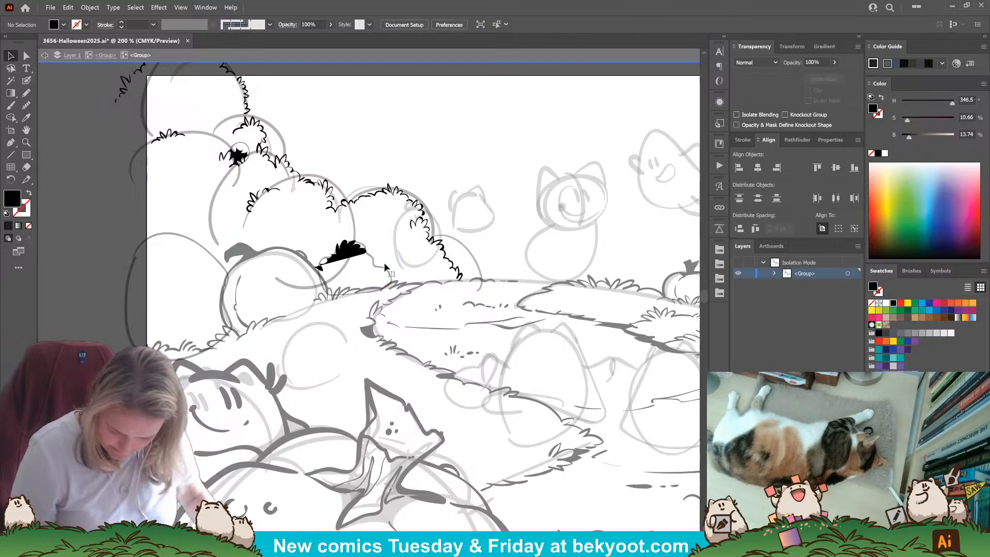
Extend the black leafy path down the low bush's far slope and back along the grass to close the silhouette.
left_click(352, 251)
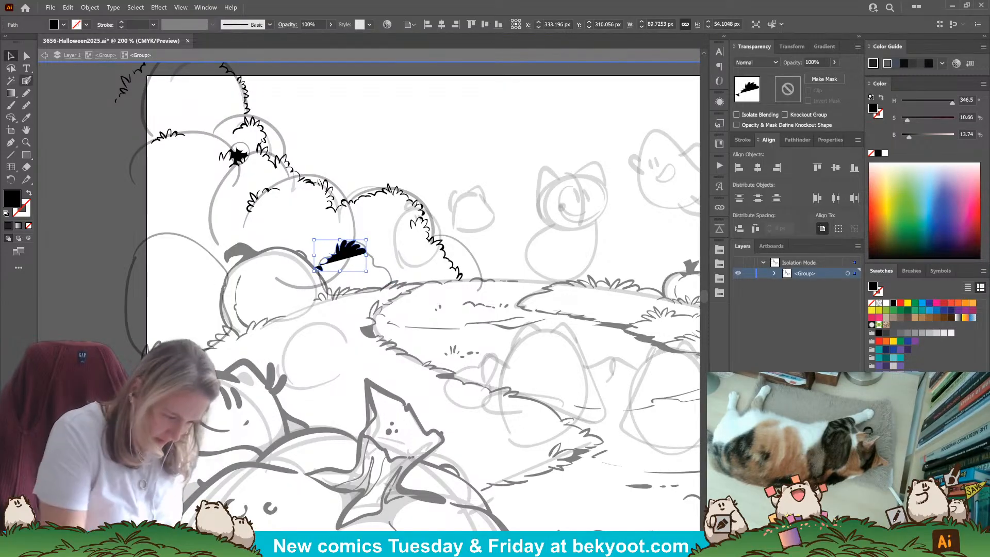
key("shift+b")
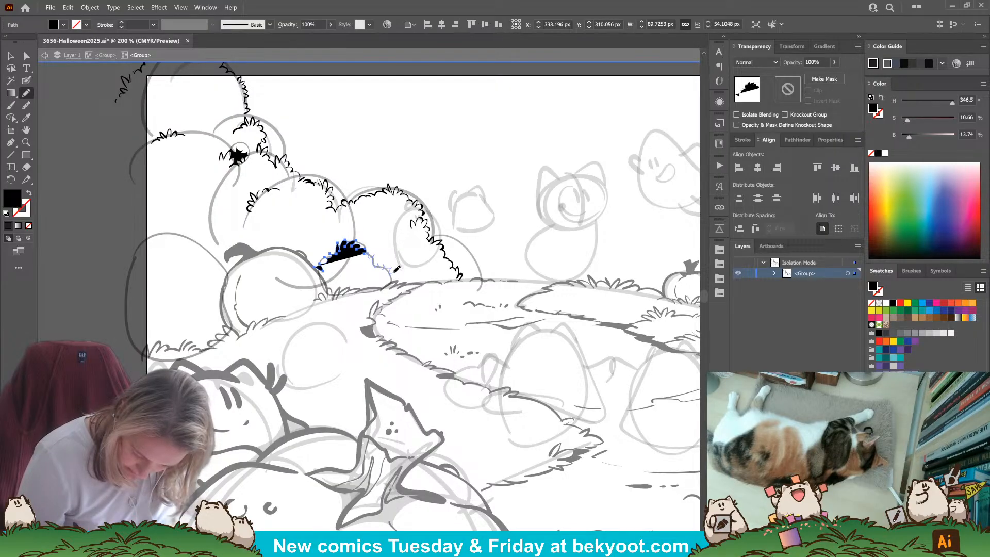
left_click_drag(396, 268, 391, 282)
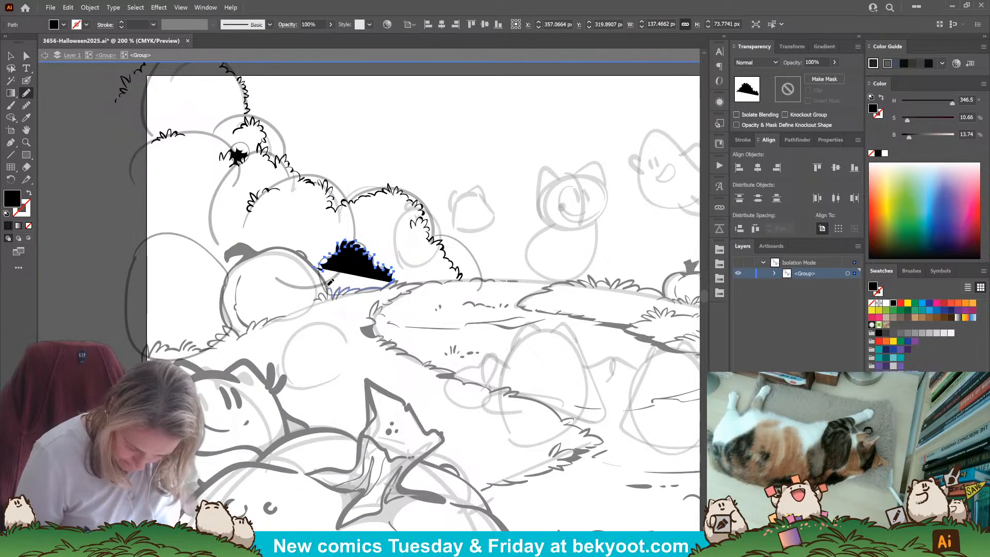
left_click_drag(318, 274, 316, 267)
key("ctrl+shift+a")
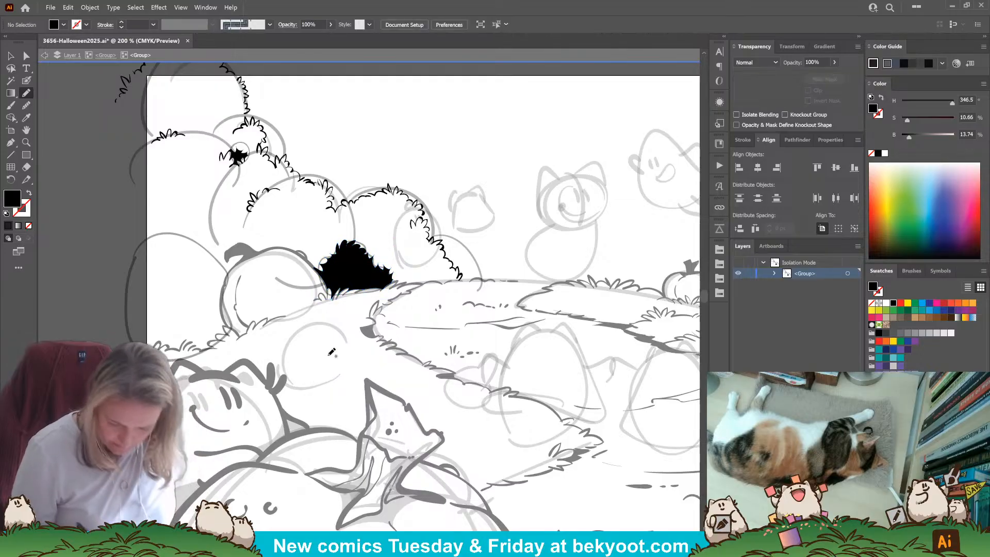
Trace the large oval guide with the Pencil as a closed black bush with a leafy top edge and grassy base.
left_click_drag(278, 356, 363, 374)
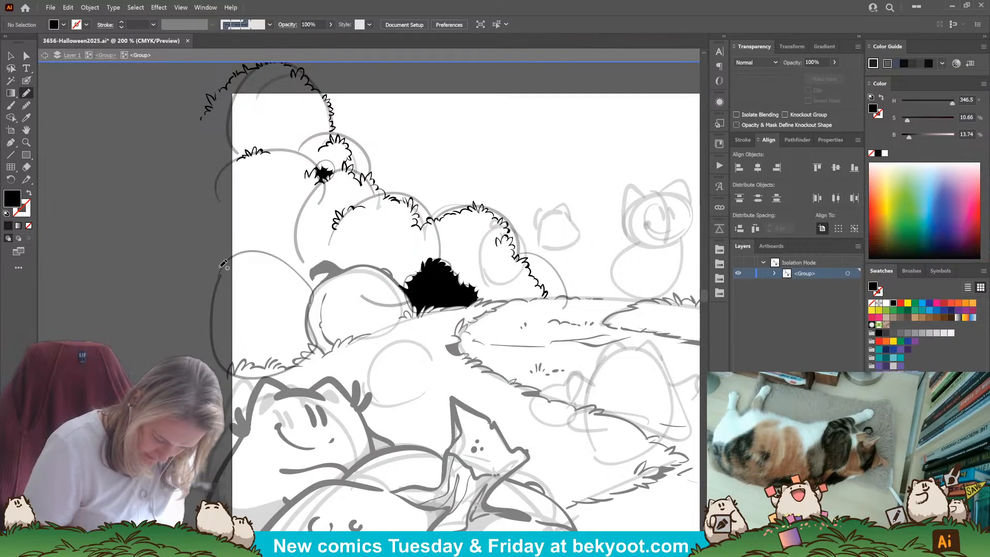
mouse_move(221, 266)
left_mouse_down()
mouse_move(293, 266)
mouse_move(309, 283)
mouse_move(313, 347)
mouse_move(289, 366)
mouse_move(268, 364)
left_mouse_up()
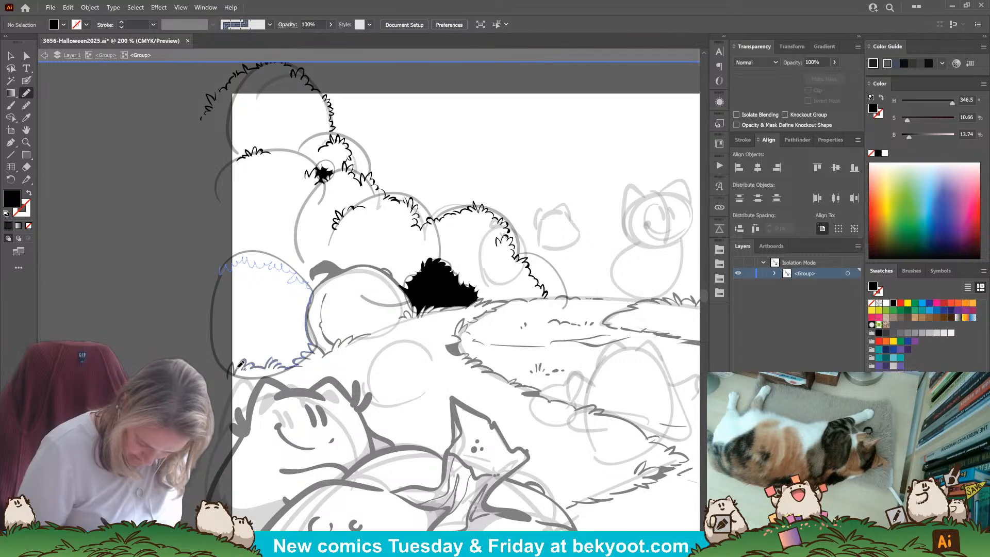
mouse_move(221, 370)
left_mouse_down()
mouse_move(203, 324)
mouse_move(224, 261)
left_mouse_up()
Delete the faded guide group and the grey round sketch outlines behind the inked bushes.
mouse_move(372, 361)
left_mouse_down()
mouse_move(313, 367)
mouse_move(279, 393)
left_mouse_up()
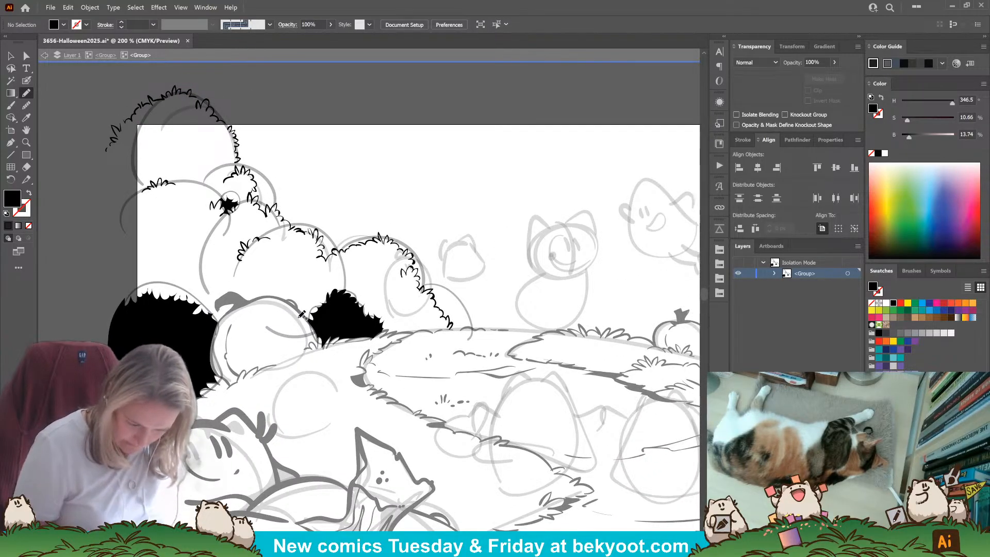
left_click(11, 55)
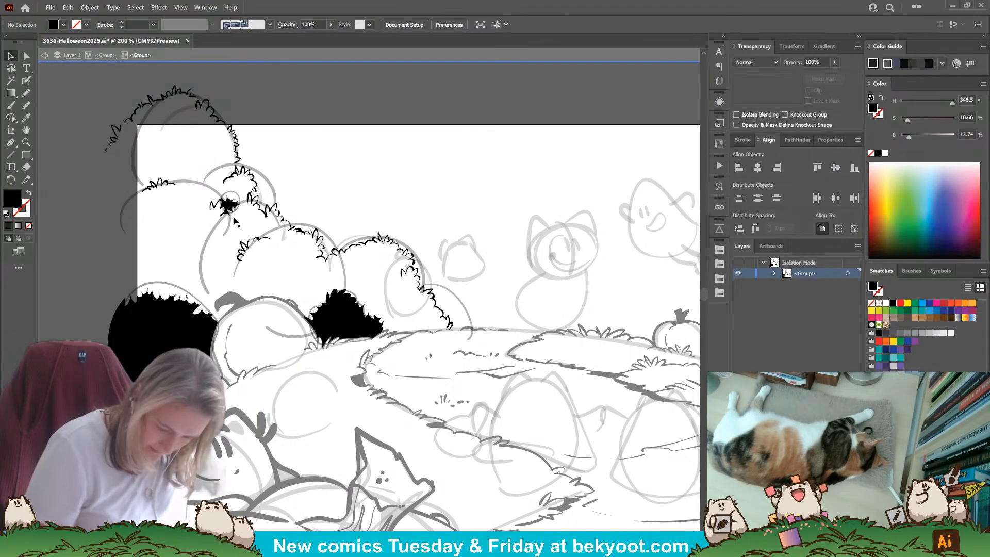
left_click(236, 195)
key("Delete")
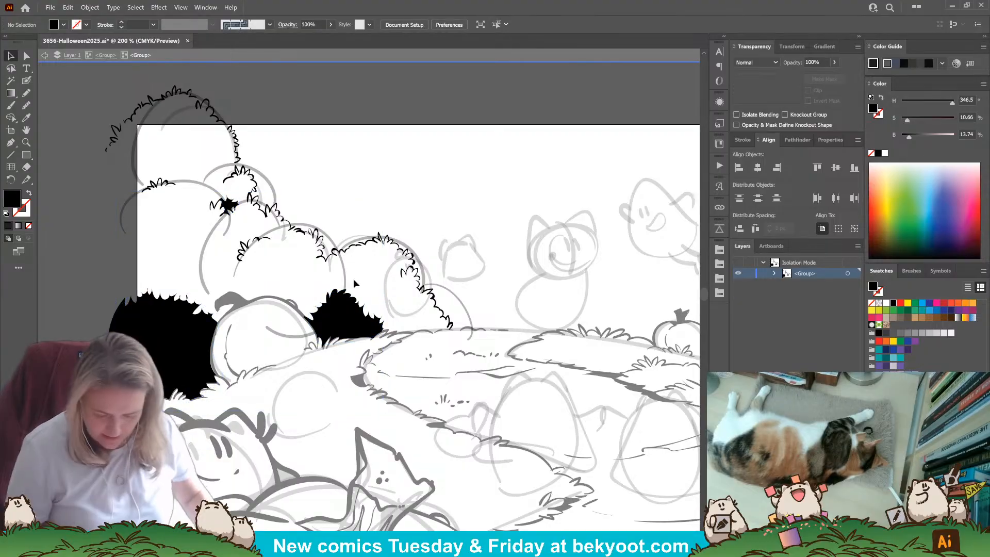
left_click_drag(342, 274, 344, 273)
key("Delete")
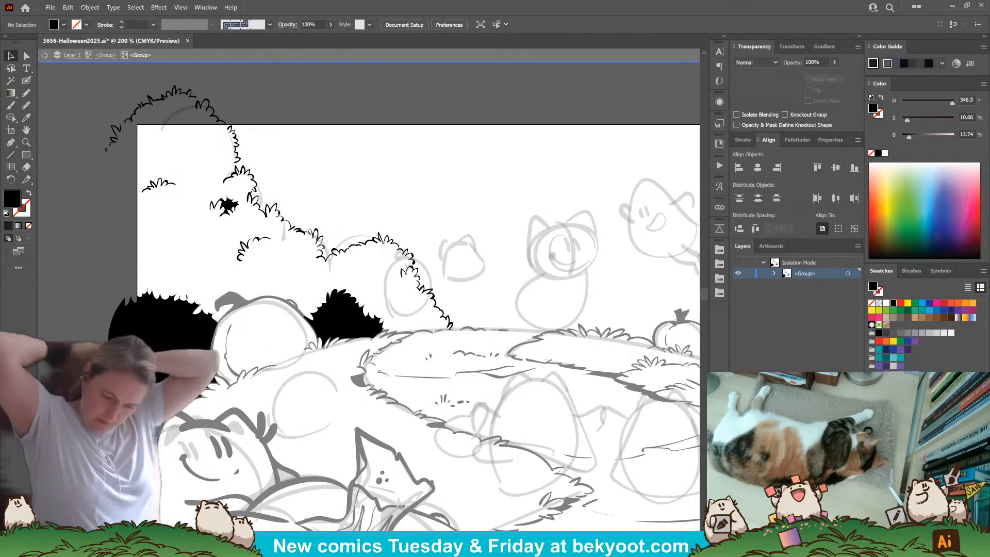
left_click(27, 93)
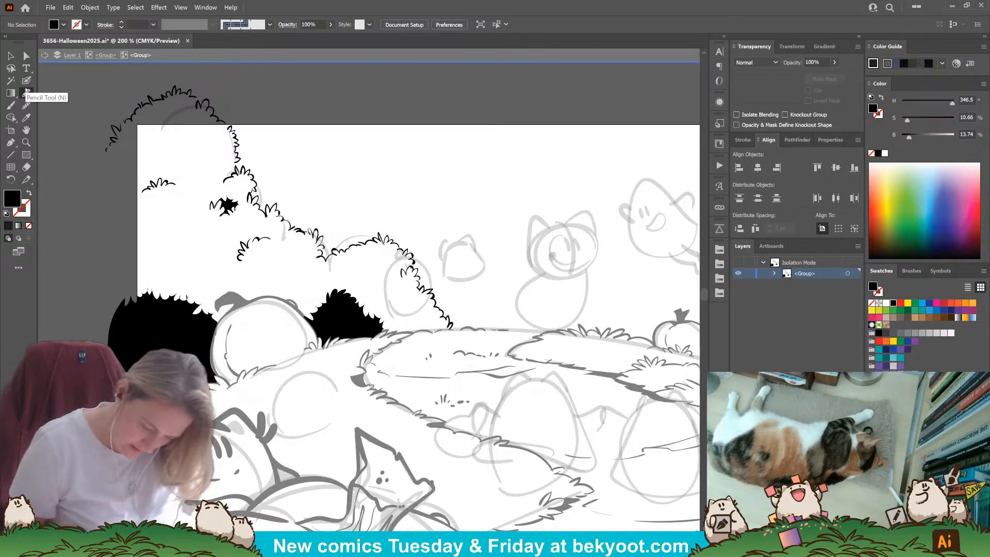
key("a")
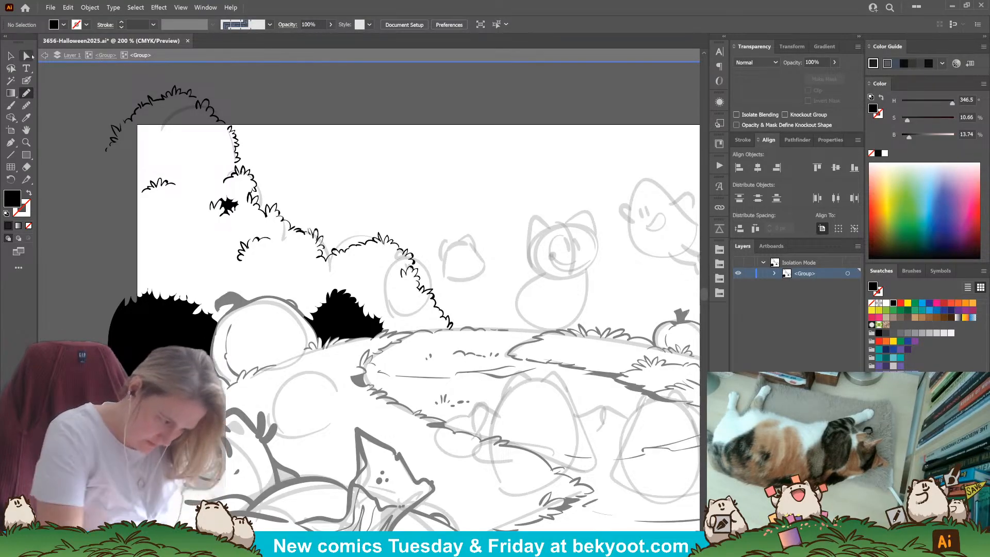
left_click(167, 292)
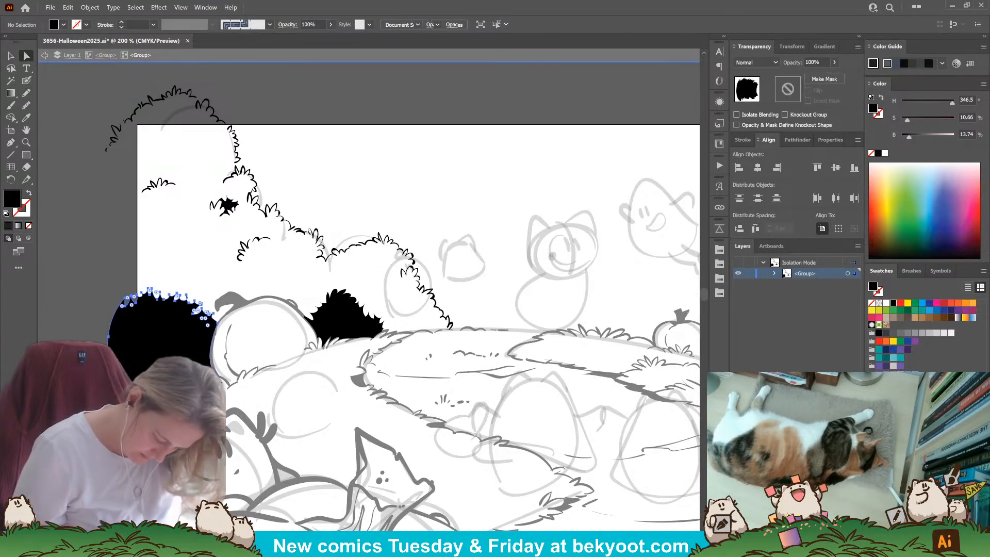
left_click(218, 323)
key("n")
key("ctrl+shift+a")
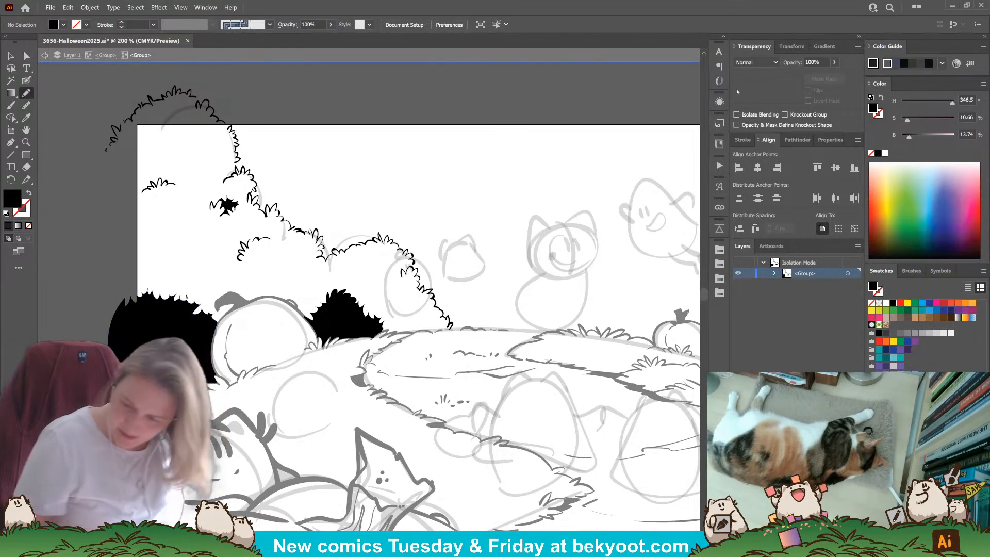
With nothing selected, set the opacity to 30% for the next Pencil shapes.
left_click(815, 63)
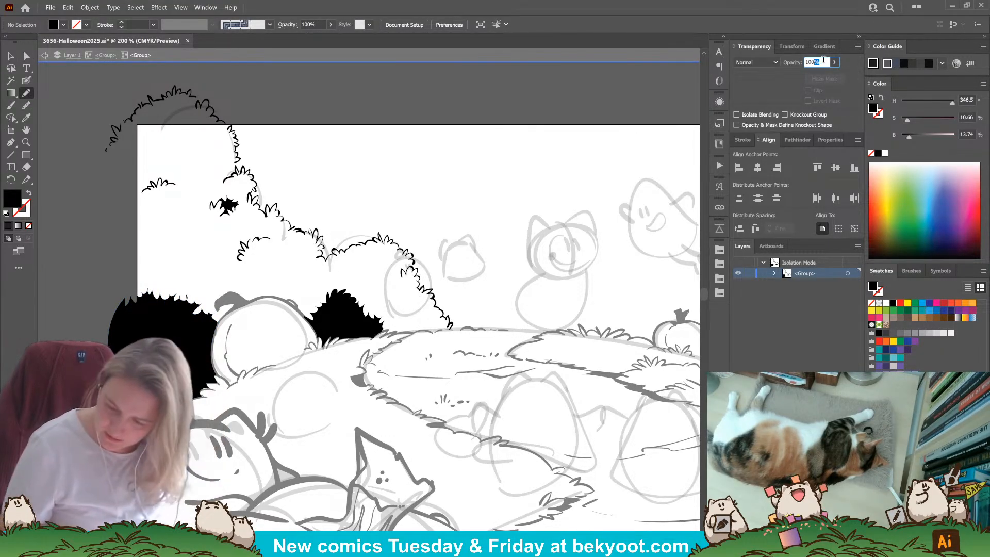
type("30")
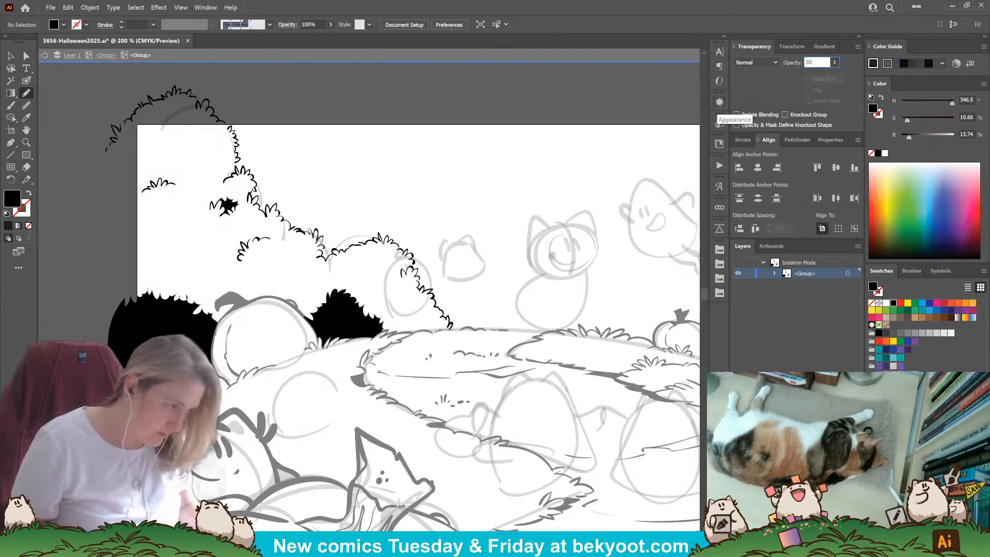
key("Return")
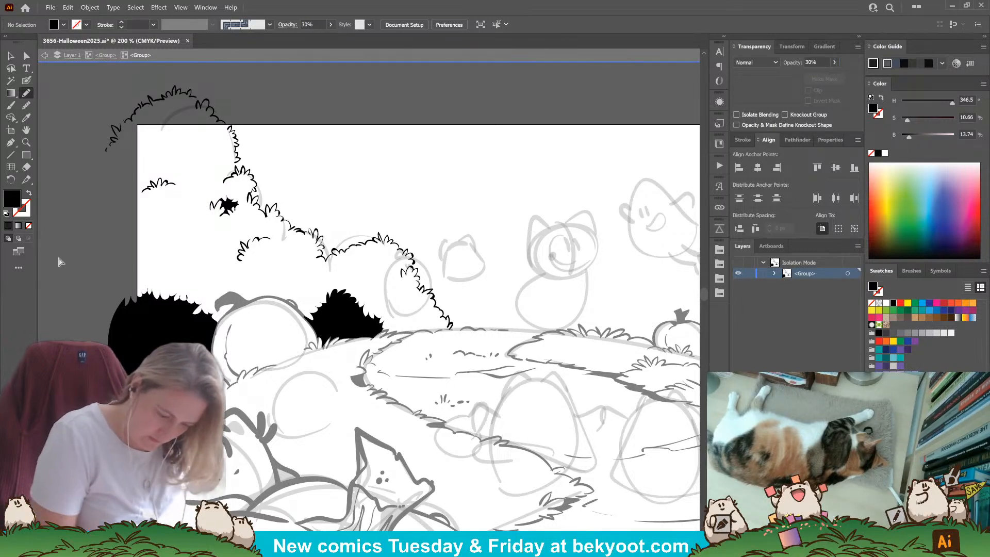
scroll(128, 206, "up", 1)
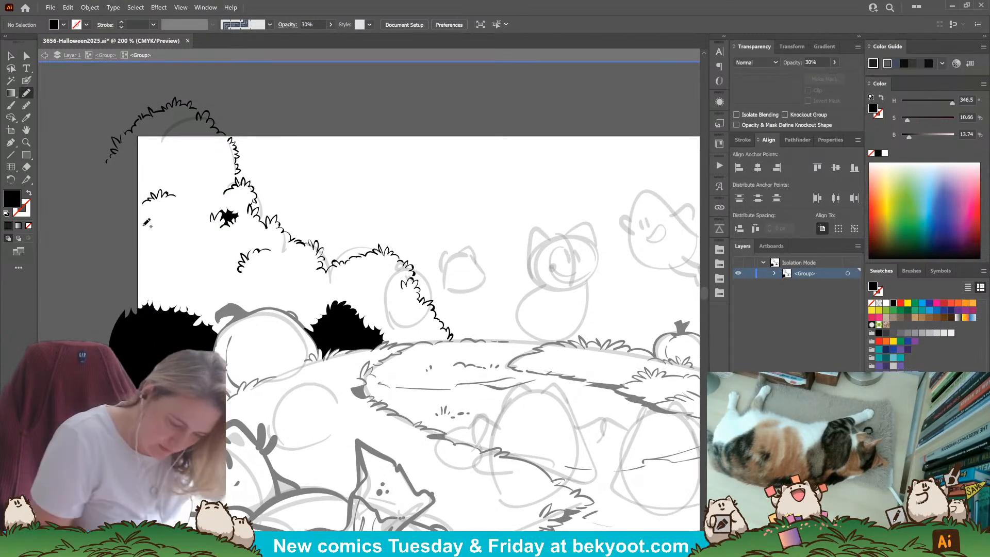
Draw a closed shadow with a leafy upper edge across the large left bushes, and adjust its edge points along the round pumpkin's top.
mouse_move(144, 224)
left_mouse_down()
mouse_move(238, 214)
mouse_move(240, 236)
mouse_move(273, 251)
mouse_move(283, 281)
mouse_move(339, 290)
mouse_move(348, 314)
mouse_move(346, 341)
mouse_move(327, 349)
mouse_move(276, 308)
mouse_move(230, 319)
left_mouse_up()
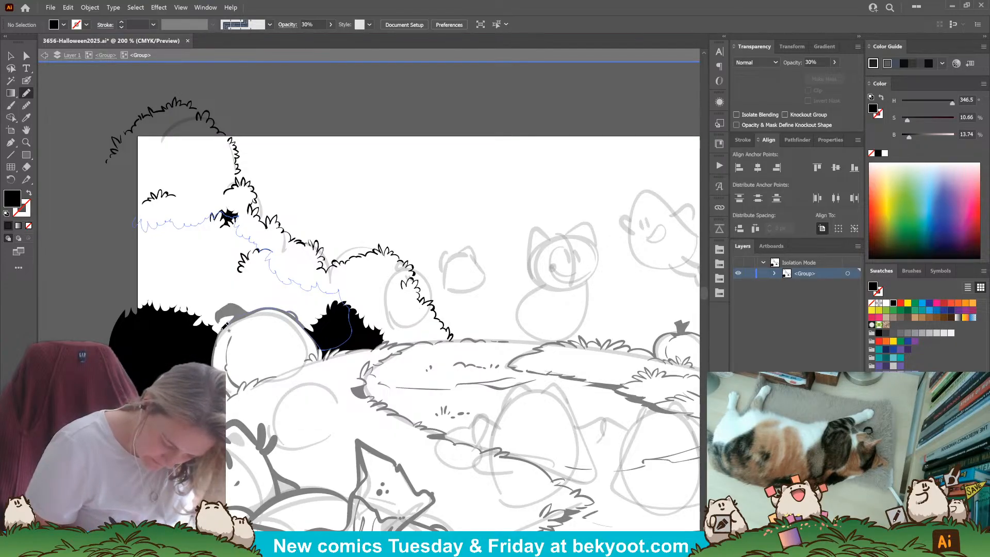
mouse_move(145, 337)
left_mouse_down()
mouse_move(113, 334)
mouse_move(117, 227)
mouse_move(138, 215)
left_mouse_up()
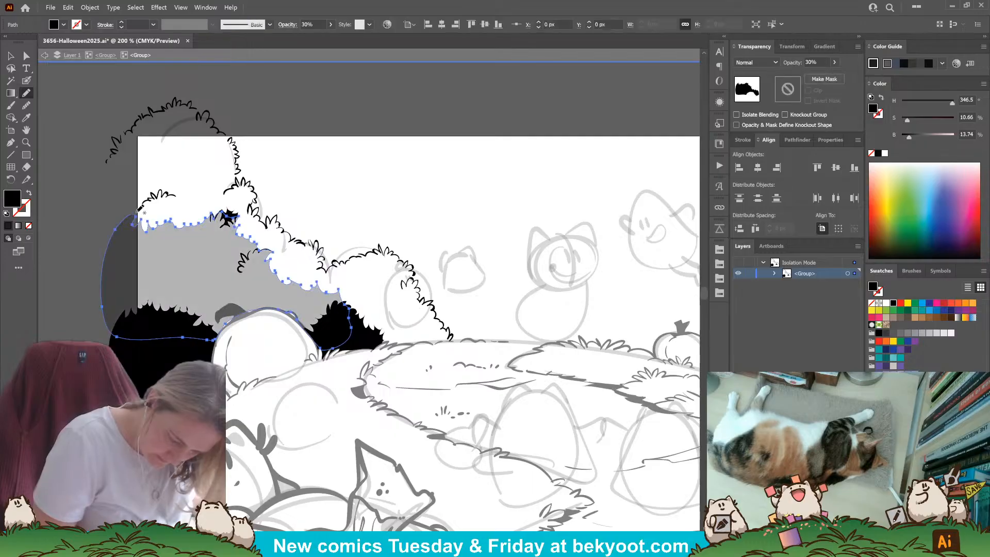
left_click(30, 56)
left_click(261, 302)
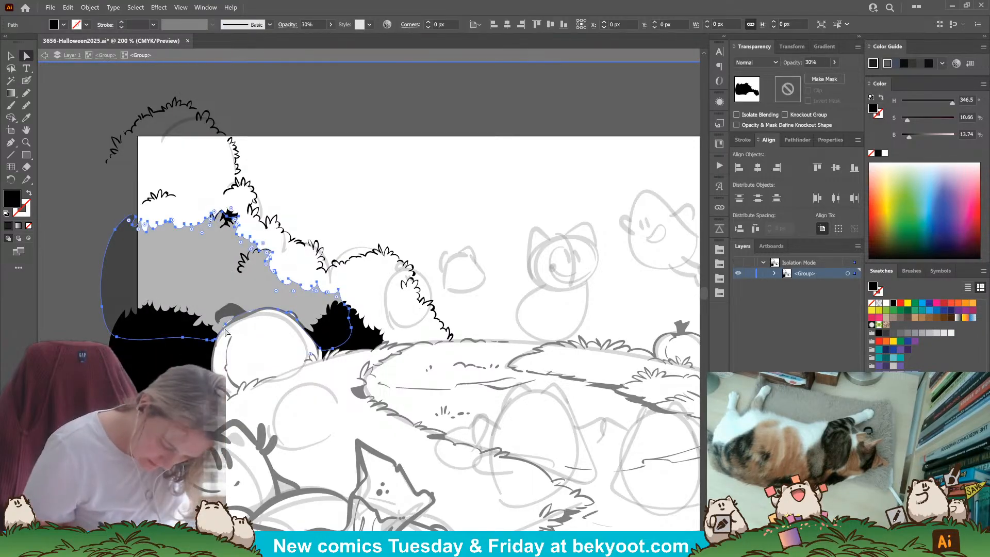
left_click(226, 328)
left_click(277, 306)
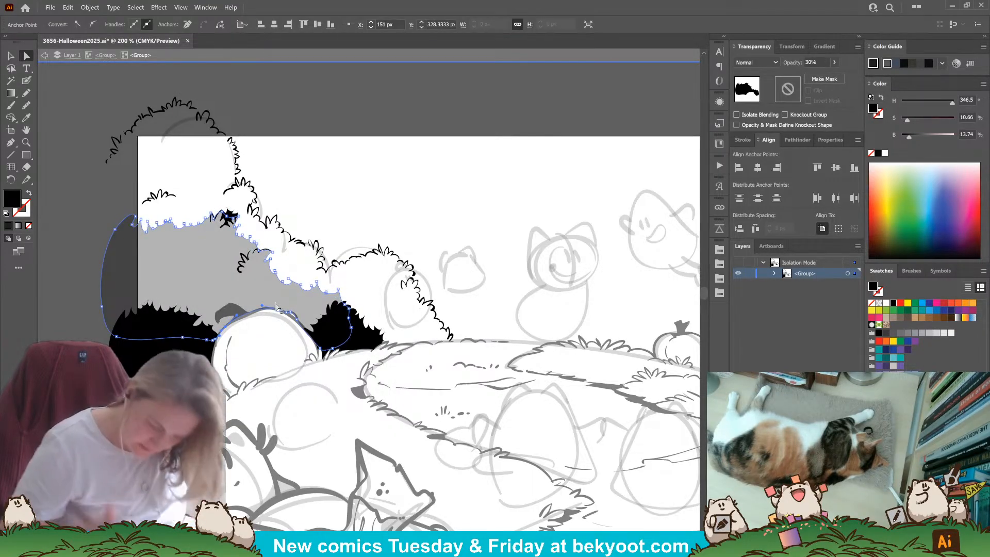
left_click(466, 317, "ctrl")
left_click(314, 303)
left_click(479, 320, "ctrl")
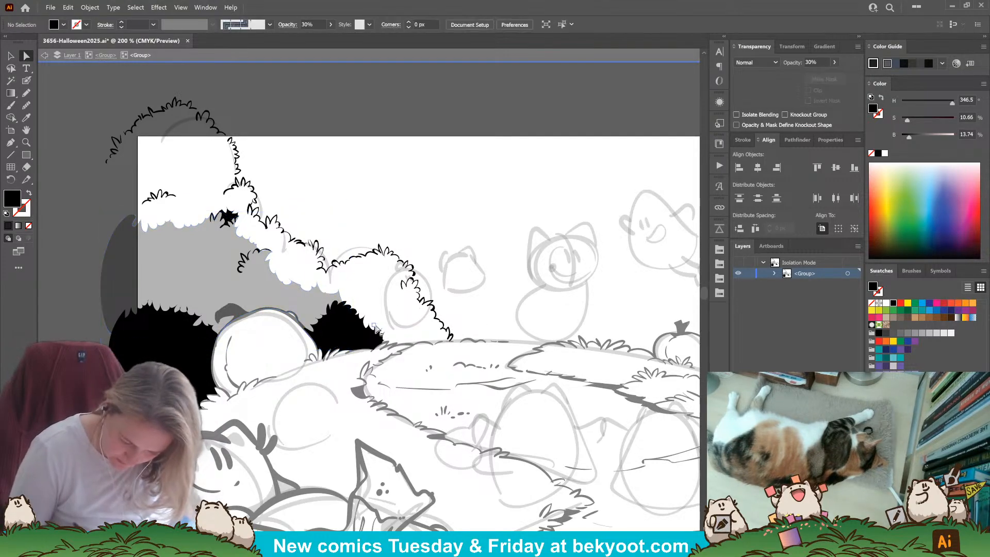
Draw a small closed Pencil shadow on the far slope of the low bush, down to the grass line.
left_click(27, 93)
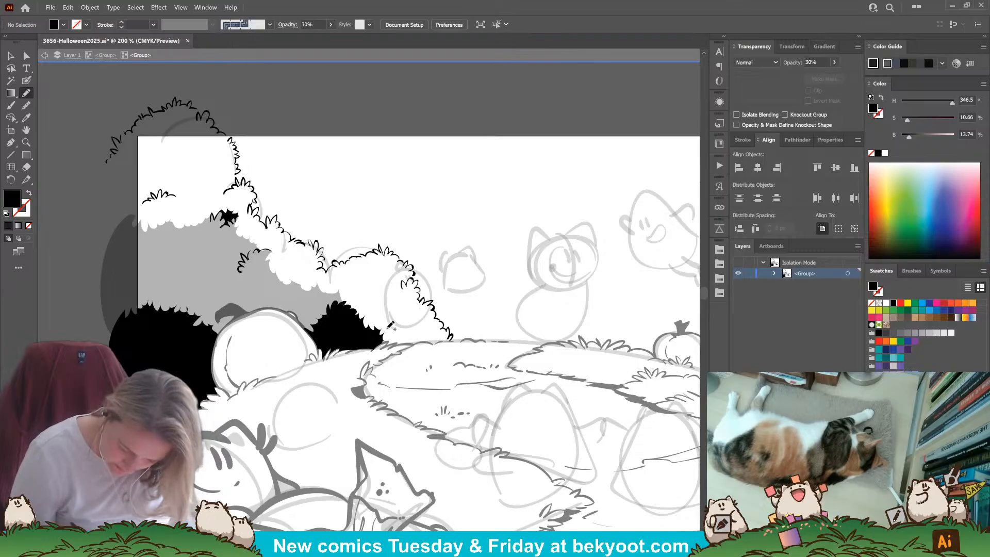
mouse_move(387, 333)
left_mouse_down()
mouse_move(423, 301)
mouse_move(452, 339)
mouse_move(374, 341)
mouse_move(382, 329)
left_mouse_up()
left_click(477, 318, "ctrl")
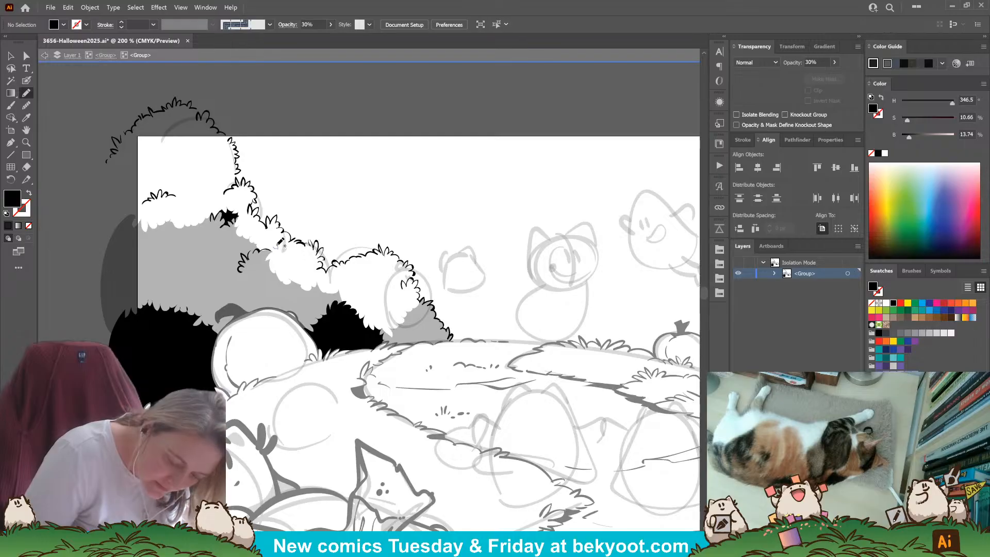
Draw a small leafy shadow between the middle bushes and unite it with the large bush shadow.
mouse_move(277, 246)
left_mouse_down()
mouse_move(291, 238)
mouse_move(277, 247)
left_mouse_up()
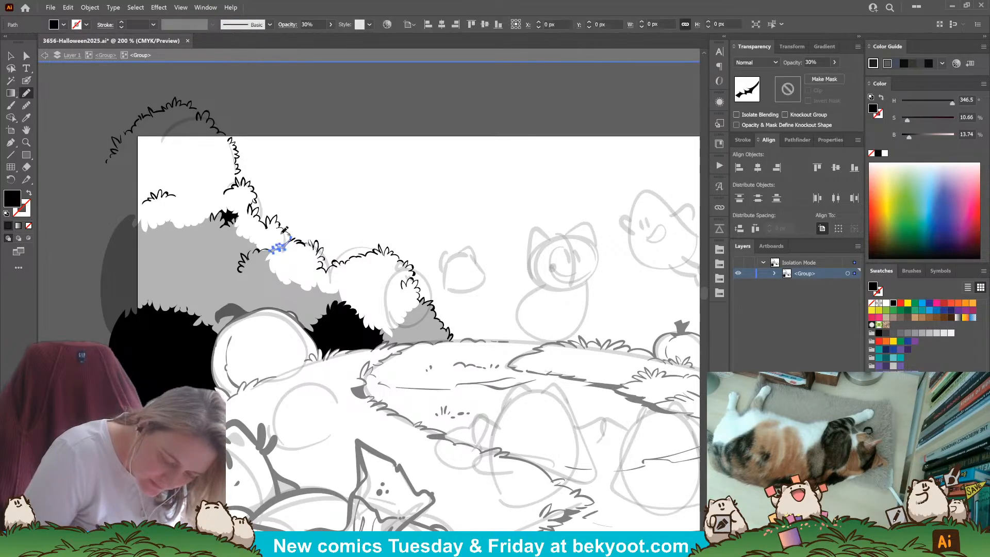
left_click(318, 225, "ctrl")
left_click(258, 278, "ctrl")
left_click(280, 248, "ctrl+shift")
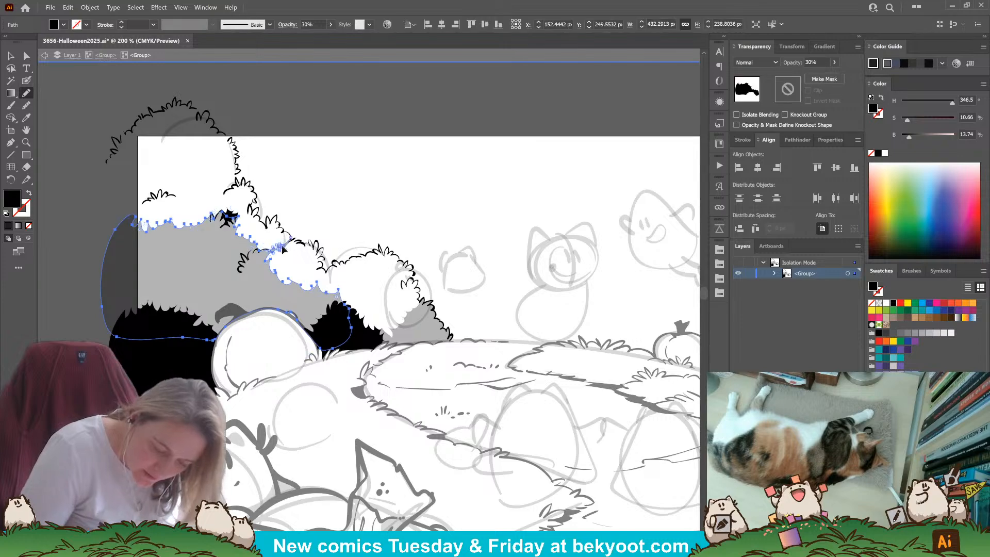
left_click(794, 140)
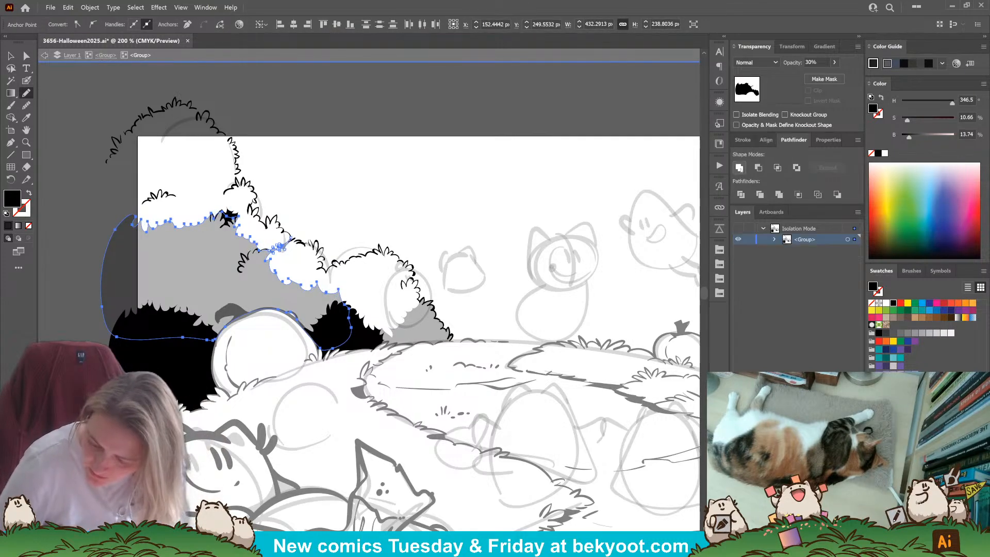
left_click(739, 167)
key("ctrl+shift+a")
Leave the left bushes' group and go up one isolation level to the parent group.
left_click_drag(346, 401, 377, 426)
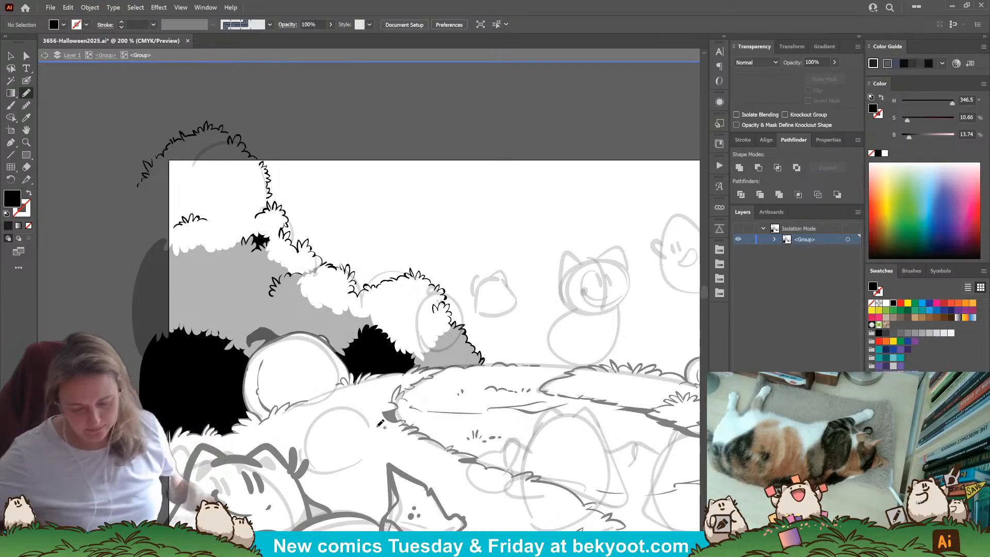
scroll(359, 328, "down", 2)
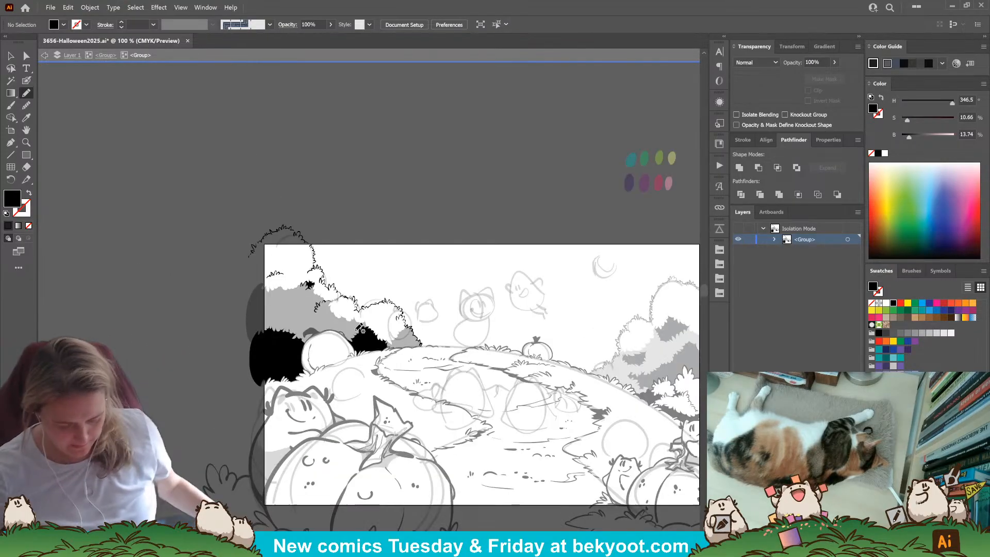
left_click(11, 56)
left_click_drag(501, 411, 448, 404)
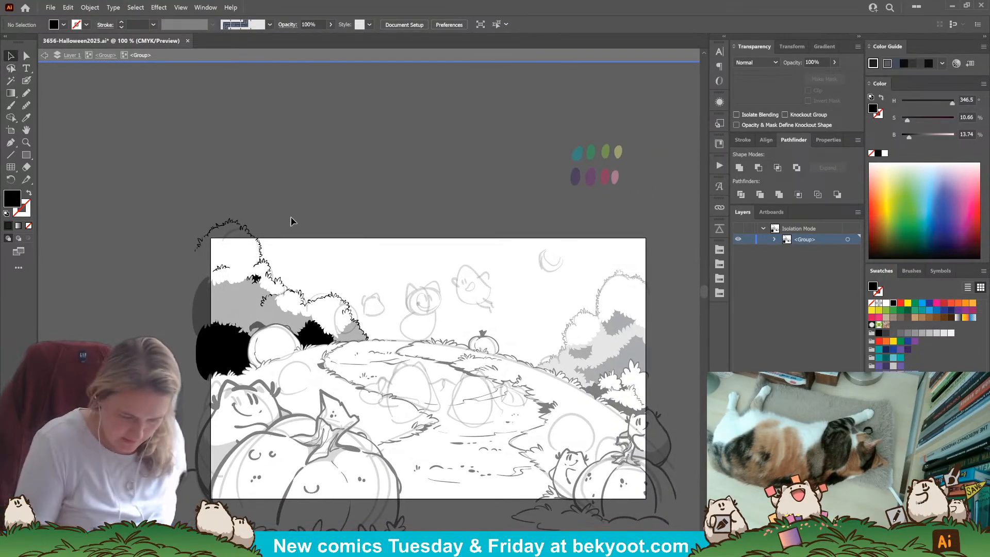
left_click(105, 55)
Fill the left bush group with the dark grey swatch used on the right bushes and send it to the back.
left_click(354, 333)
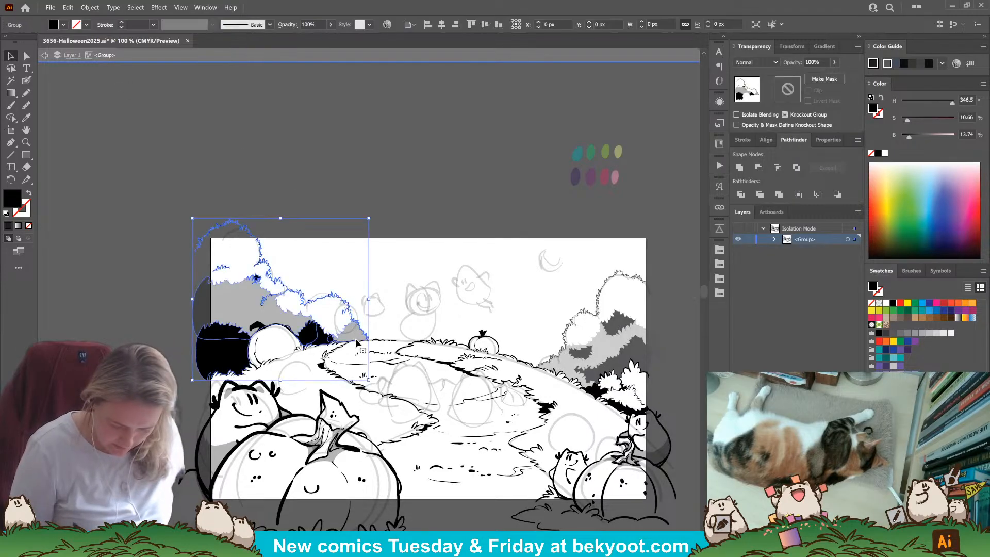
left_click(630, 356)
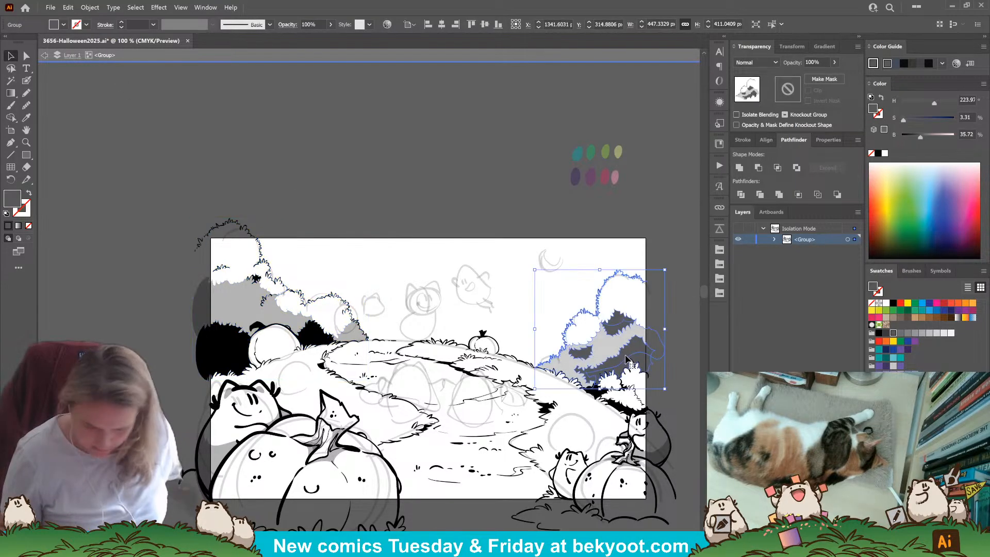
left_click(720, 249)
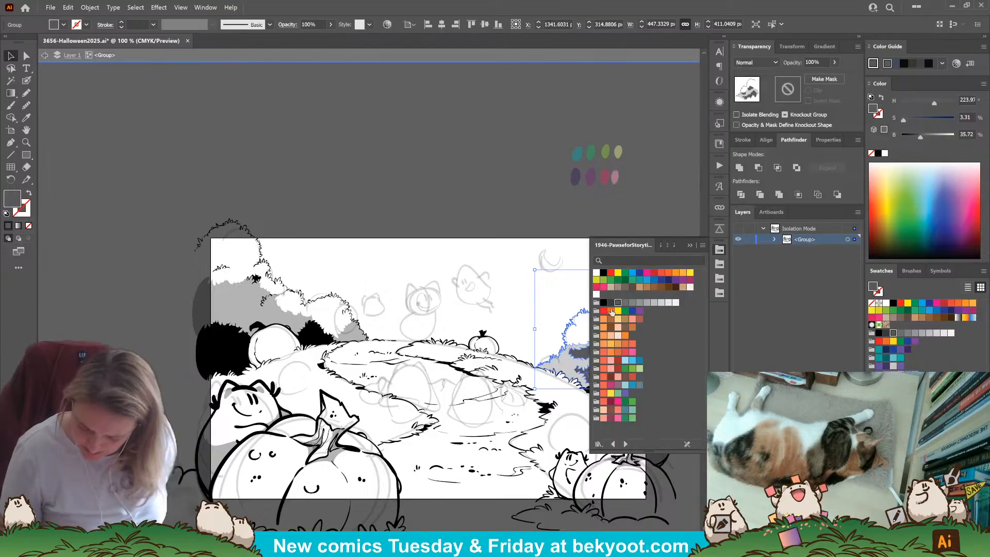
left_click(444, 210)
left_click(354, 332)
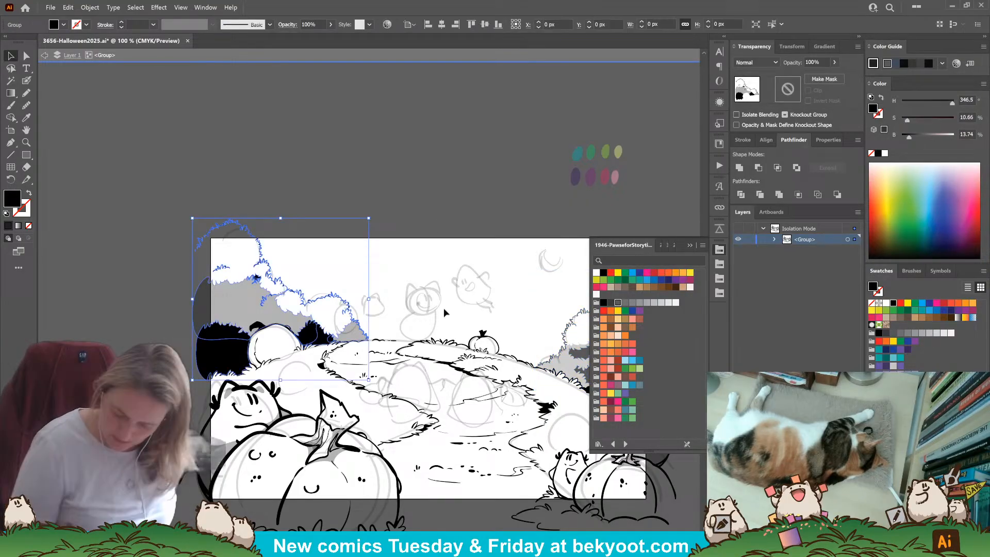
left_click(618, 304)
key("ctrl+shift+[")
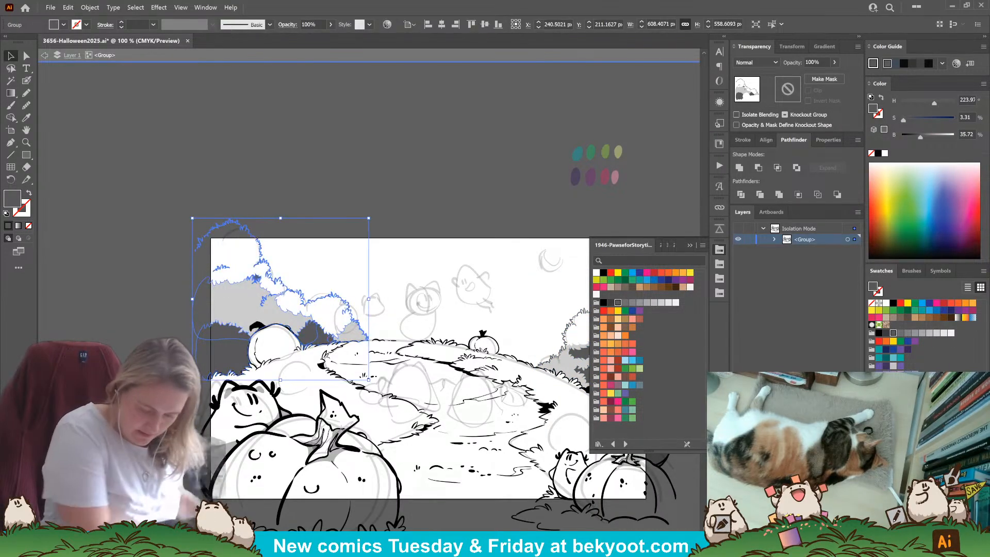
left_click(384, 205)
left_click_drag(432, 390, 299, 349)
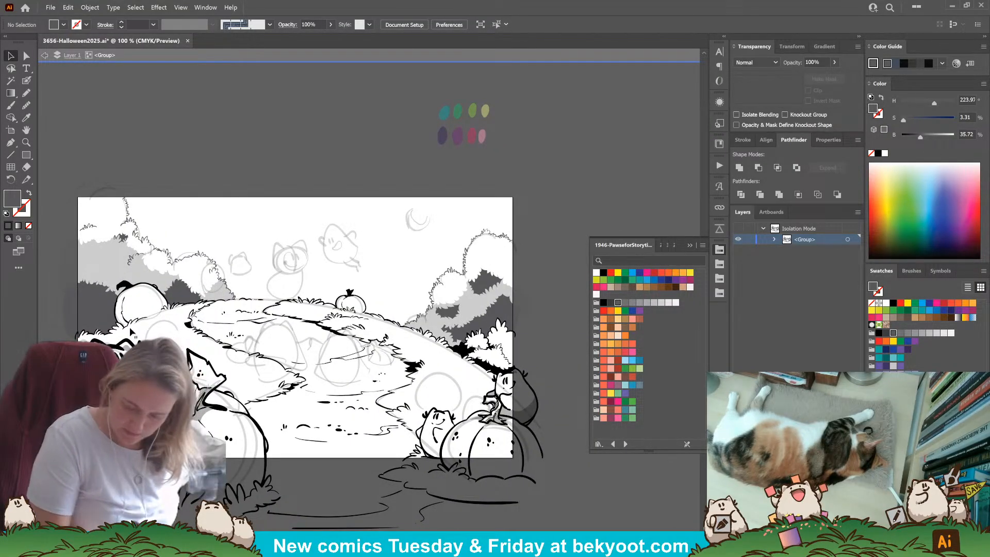
left_click(691, 246)
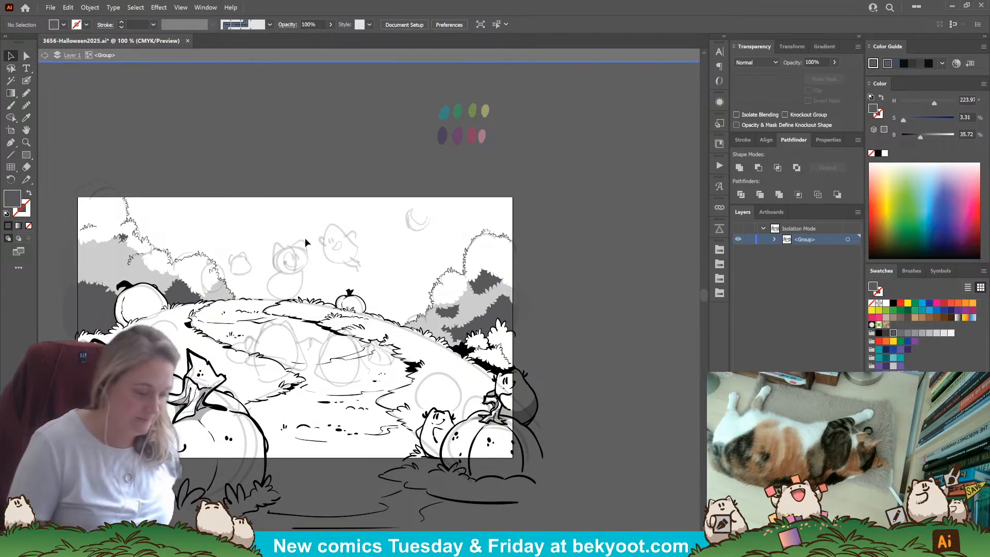
Draw a circle about 132 px wide over the moon sketch, using the black fill picked up from the hill's line art.
key("b")
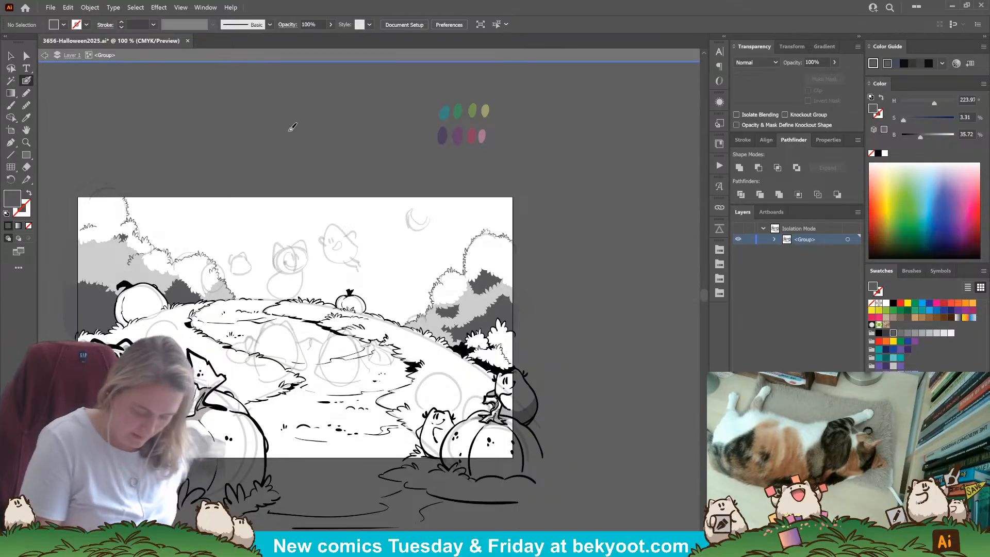
left_click_drag(286, 379, 311, 387)
left_click(482, 282, "ctrl")
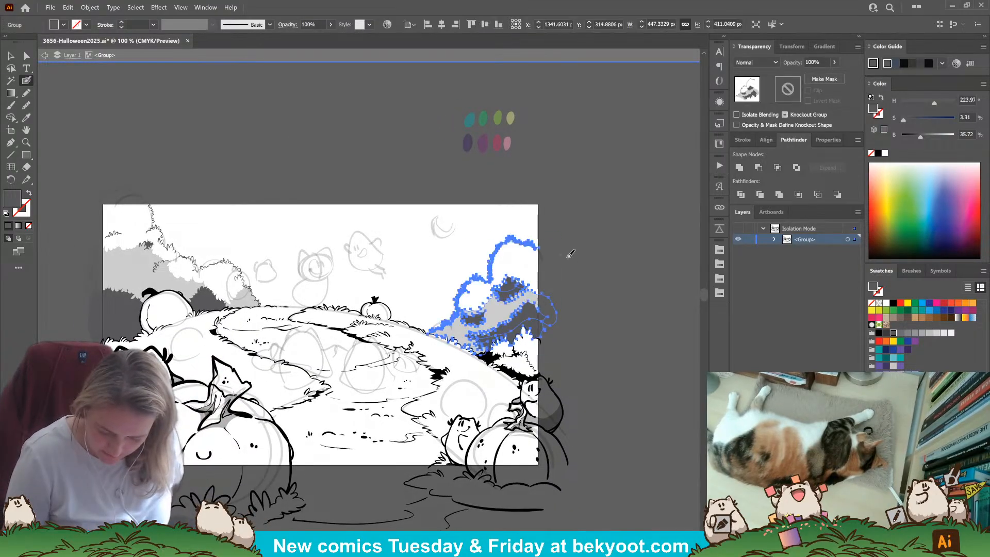
left_click(567, 257, "ctrl")
left_click(404, 318, "ctrl")
left_click(586, 263, "ctrl")
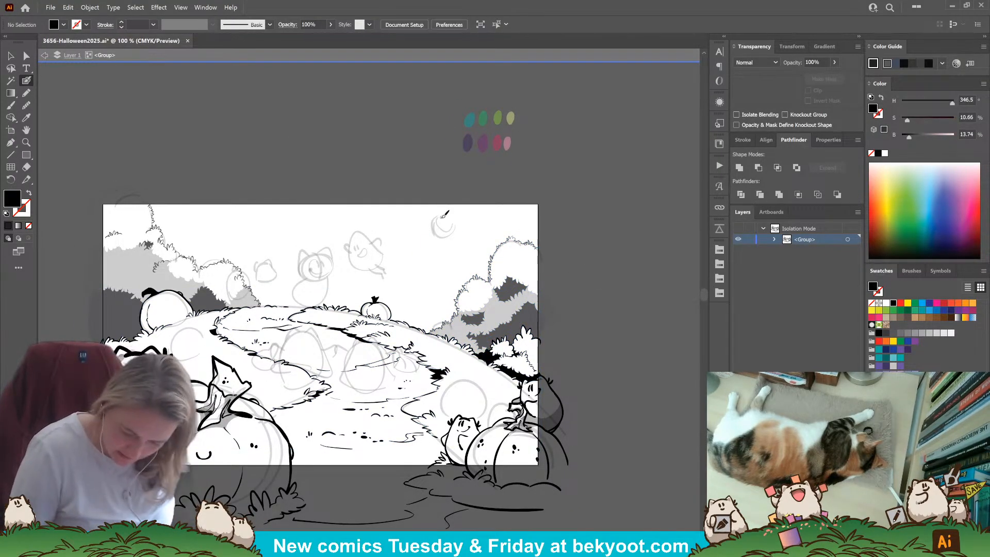
left_click(27, 155)
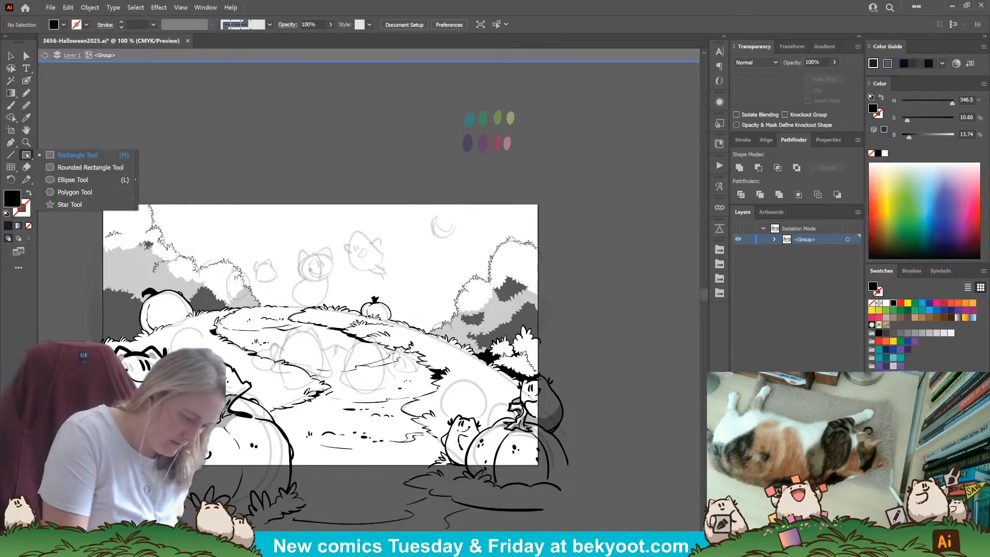
left_click(54, 179)
left_click_drag(415, 212, 453, 250)
scroll(469, 231, "up", 3)
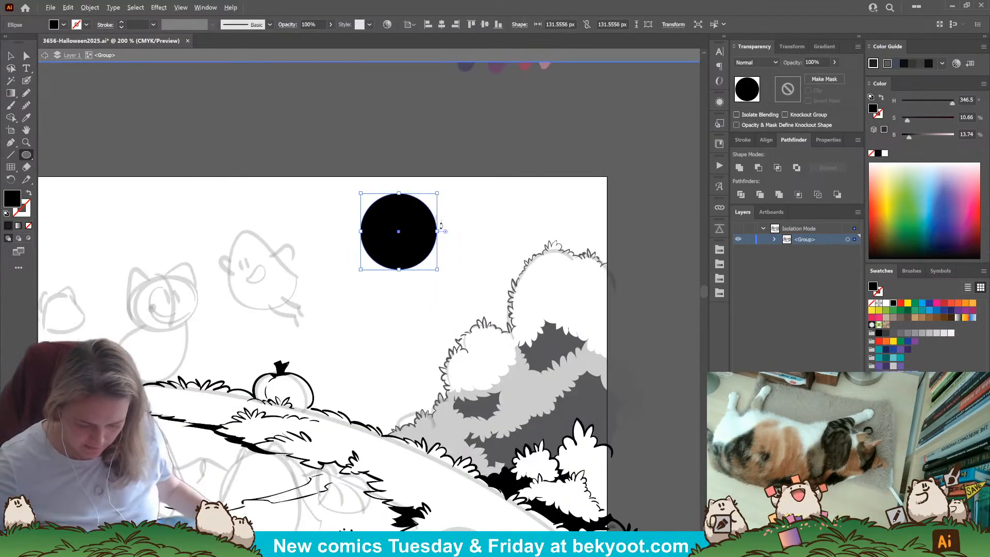
Duplicate the black circle, scale the copy down slightly and place it over the original.
left_click(12, 55)
left_click_drag(379, 227, 405, 207)
left_click_drag(465, 158, 451, 169)
left_click_drag(415, 206, 393, 222)
left_click(378, 287, "shift")
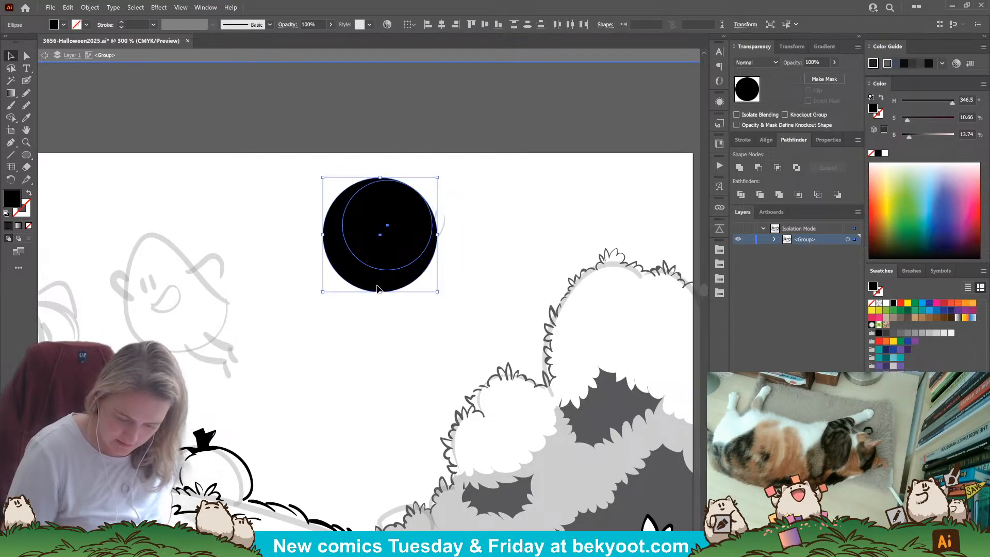
Enlarge the front circle and offset it up and to the right of the original to define the crescent's inner curve.
left_click(448, 235)
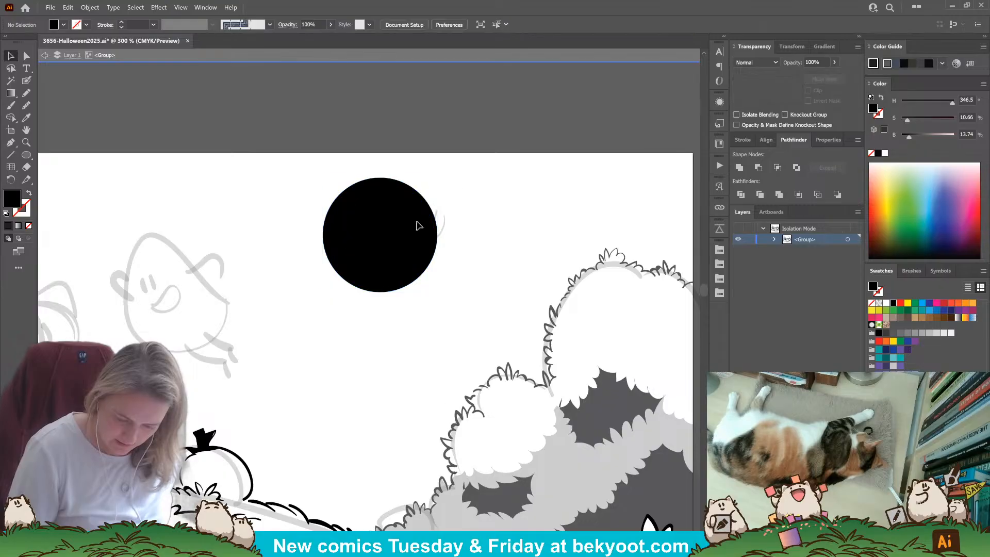
left_click(418, 224)
mouse_move(440, 273)
left_mouse_down()
mouse_move(455, 280)
mouse_move(450, 273)
left_mouse_up()
key("ctrl+h")
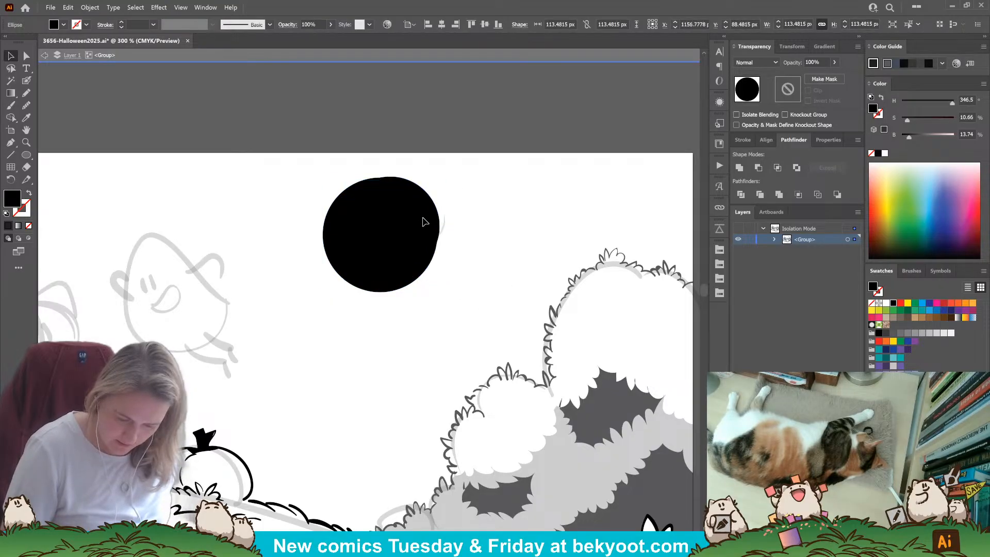
left_click_drag(420, 219, 421, 217)
left_click_drag(438, 277, 447, 281)
left_click_drag(339, 177, 333, 165)
key("ctrl+h")
left_click_drag(417, 217, 420, 215)
Subtract the front circle from the original with Minus Front to cut a black crescent moon.
left_click(379, 289, "shift")
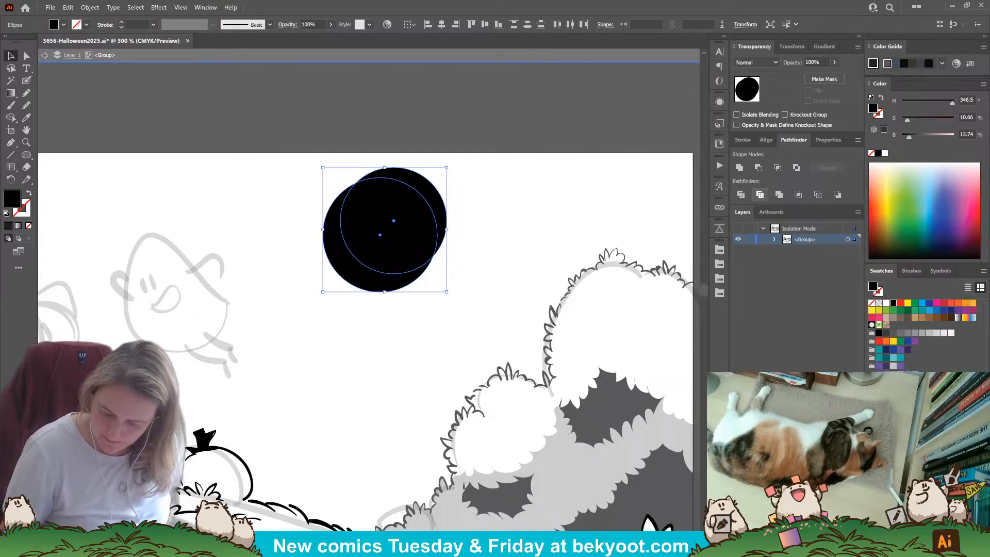
left_click(757, 168)
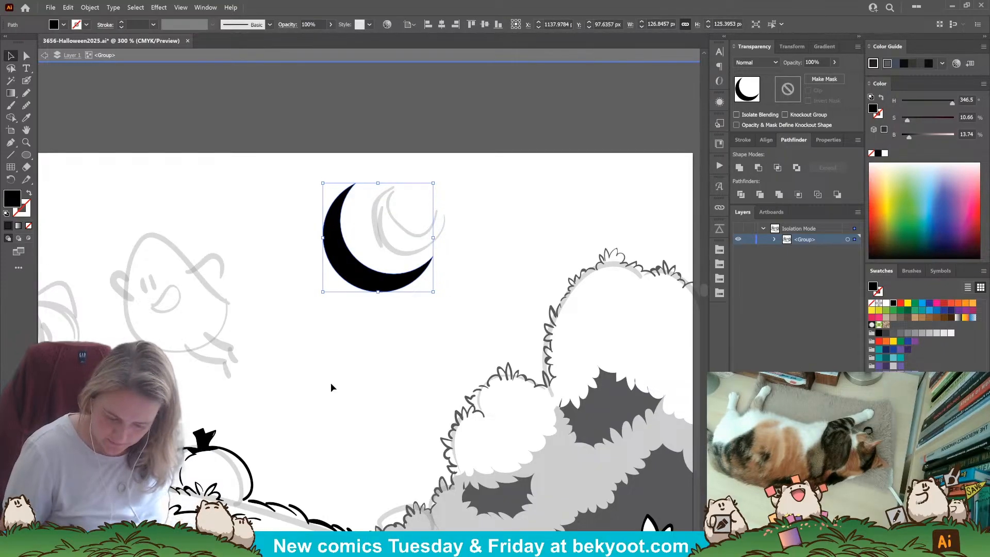
left_click(330, 382)
Scale the crescent down to about 83 px wide and fit it over the moon sketch.
left_click(374, 286)
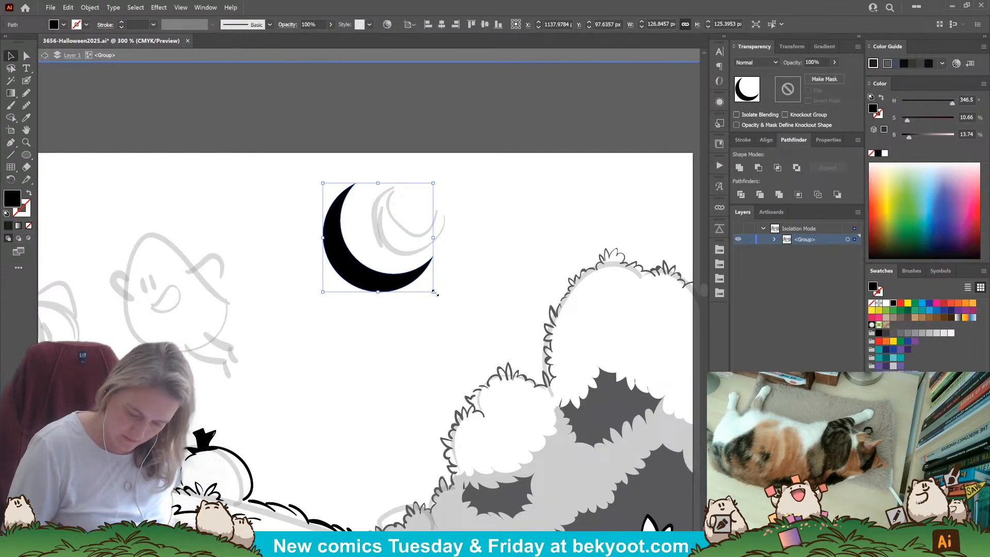
left_click_drag(434, 292, 440, 254)
left_click(446, 265)
Set the crescent moon's opacity to 30% as a guide for Blob Brush inking.
left_click(25, 80)
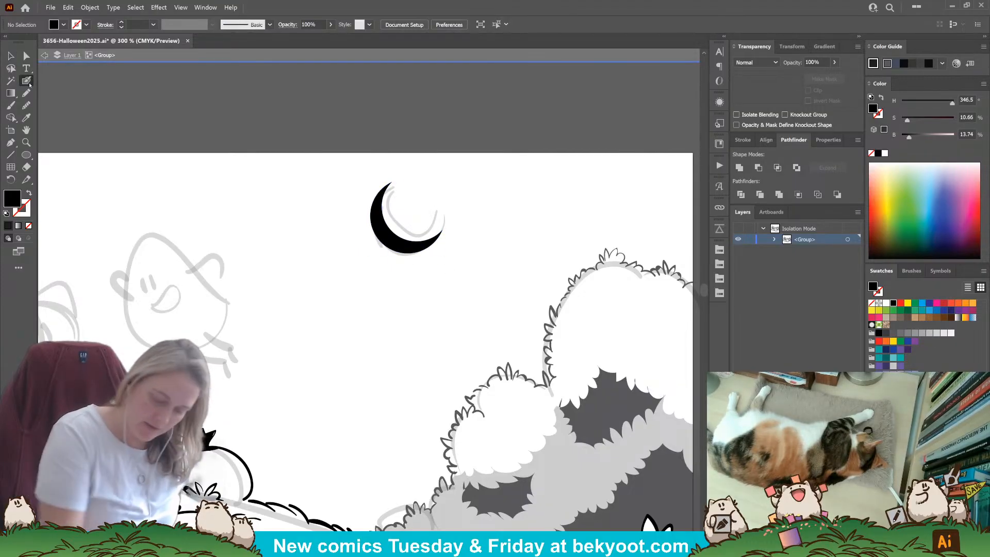
left_click(380, 209, "ctrl")
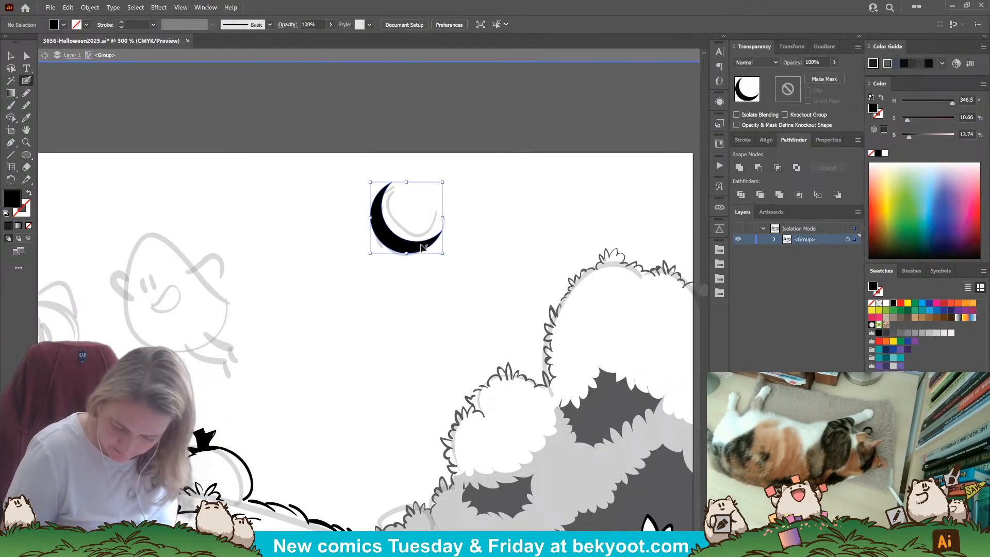
left_click(812, 62)
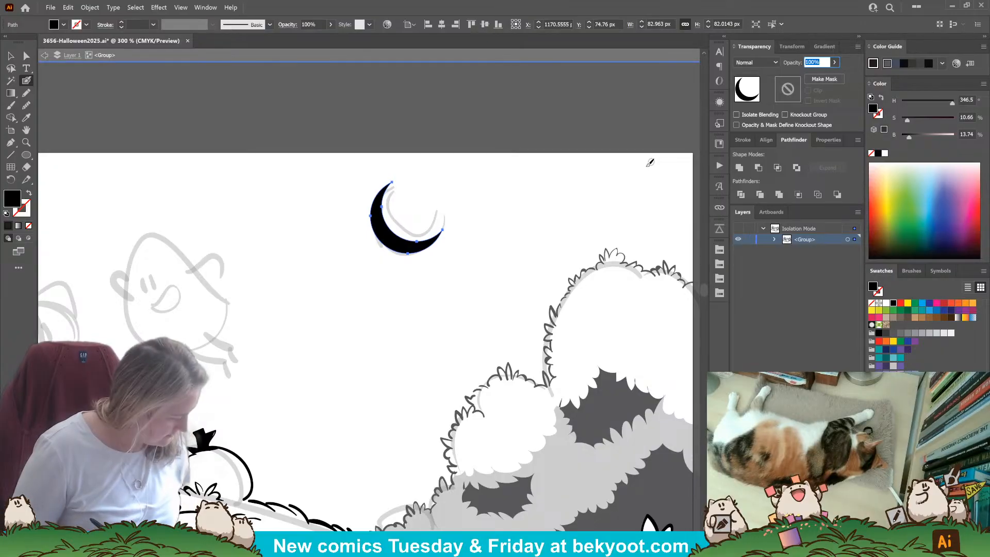
type("30")
key("Return")
left_click(391, 324, "ctrl")
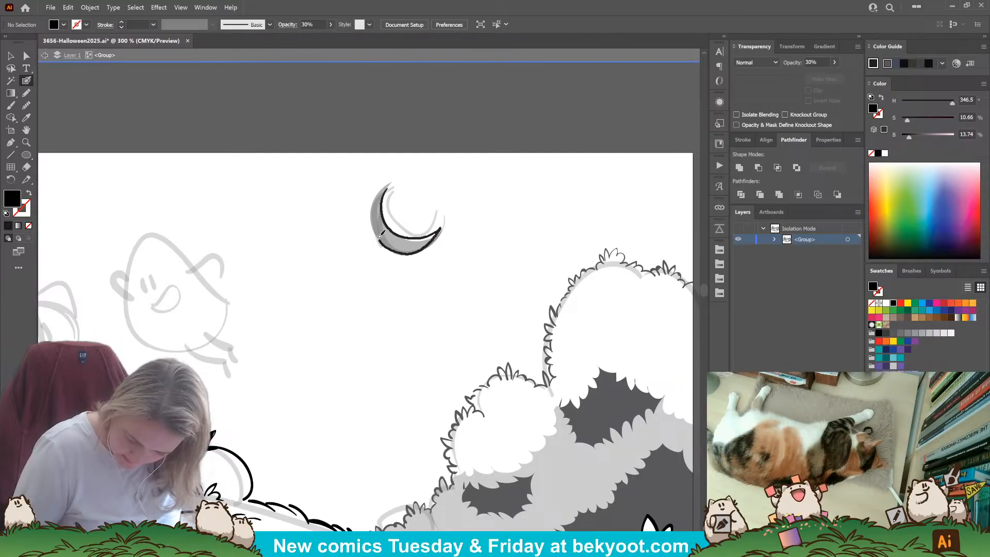
Finish inking the crescent moon's outline and set the outline's opacity to 100%.
left_click_drag(392, 182, 396, 177)
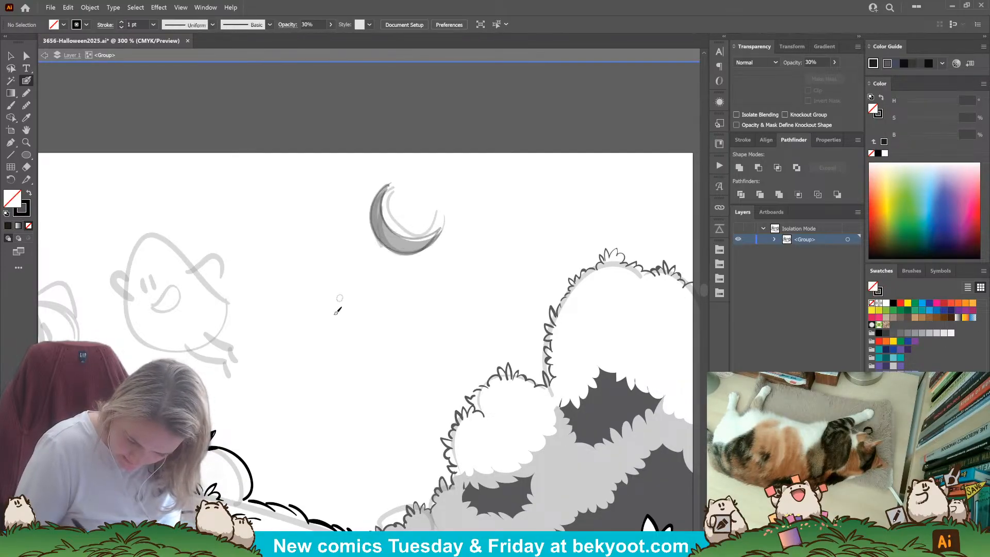
left_click(432, 230, "ctrl")
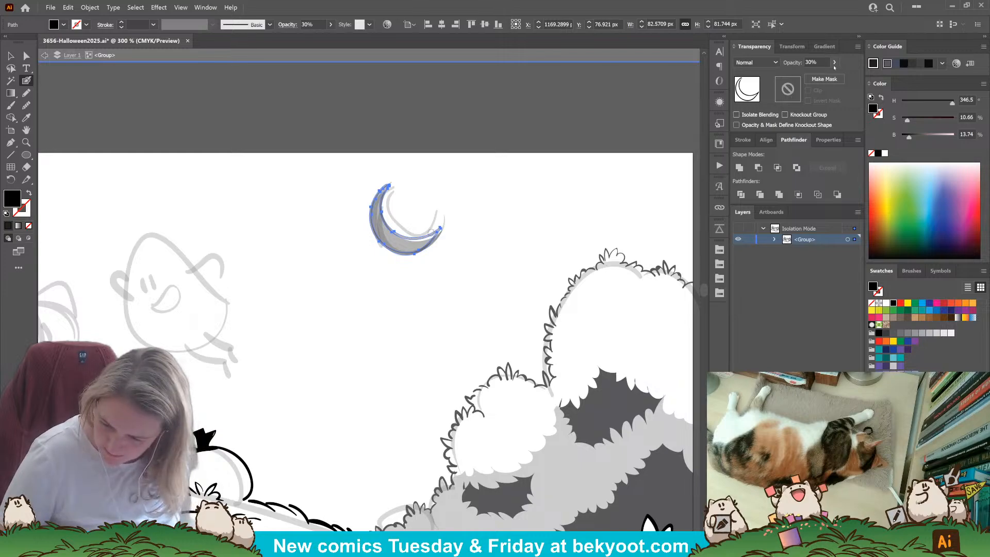
left_click(834, 62)
left_click_drag(806, 76, 833, 75)
left_click(510, 217, "ctrl")
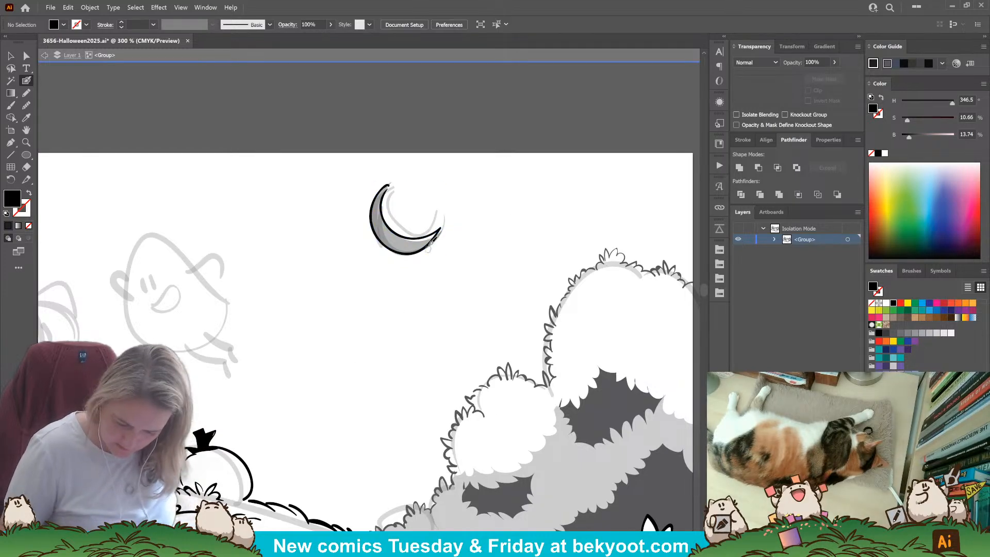
Try deleting the gray guide crescent beneath the inked moon outline.
left_click(407, 249, "ctrl")
key("Delete")
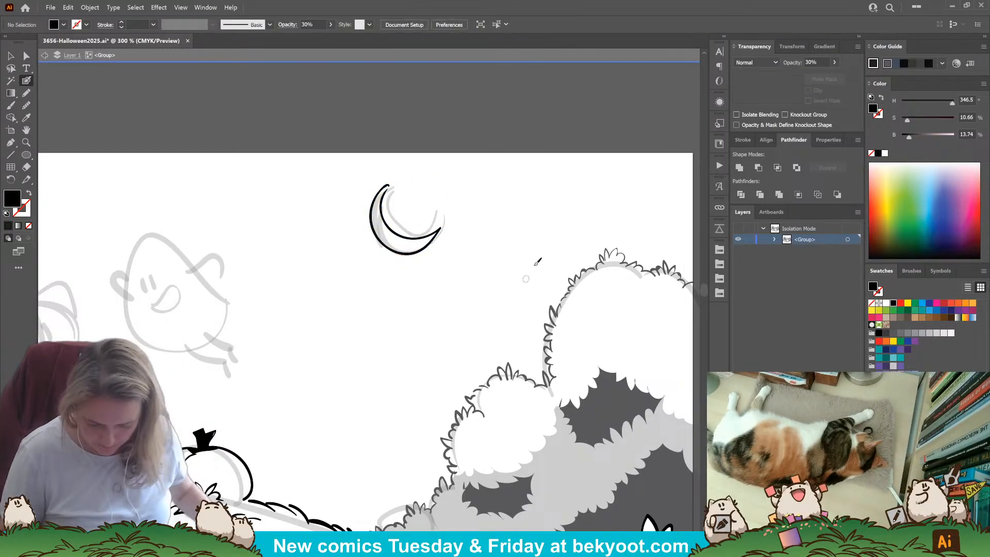
left_click(428, 227, "ctrl")
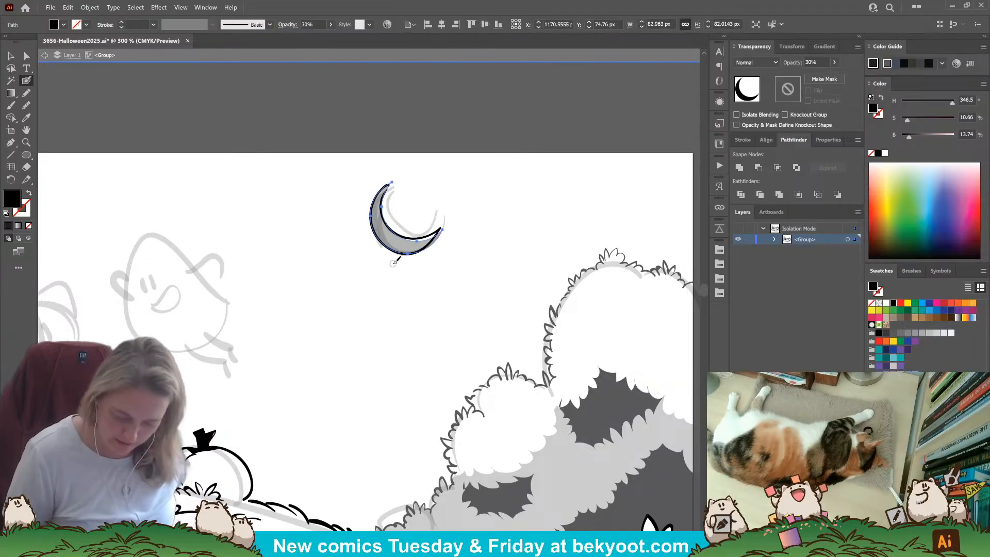
Undo the moon's inking, opacity change, resizing and Minus Front cut, back to the two overlapping black circles.
key("ctrl+z")
key("ctrl+z")
key("ctrl+z")
key("ctrl+z")
key("ctrl+z")
key("ctrl+z")
key("ctrl+z")
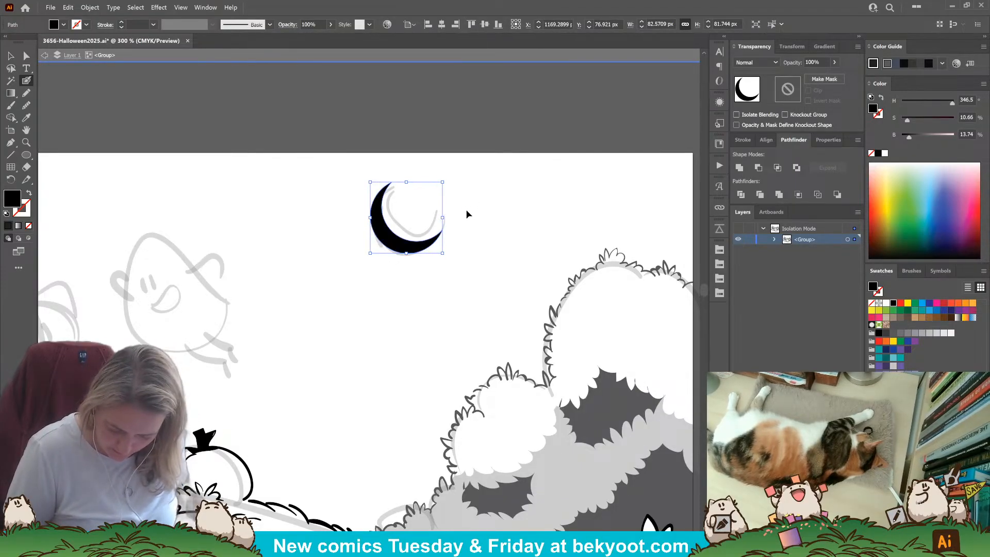
key("ctrl+z")
Delete the front circle of the overlapping pair, leaving only the original black circle.
key("v")
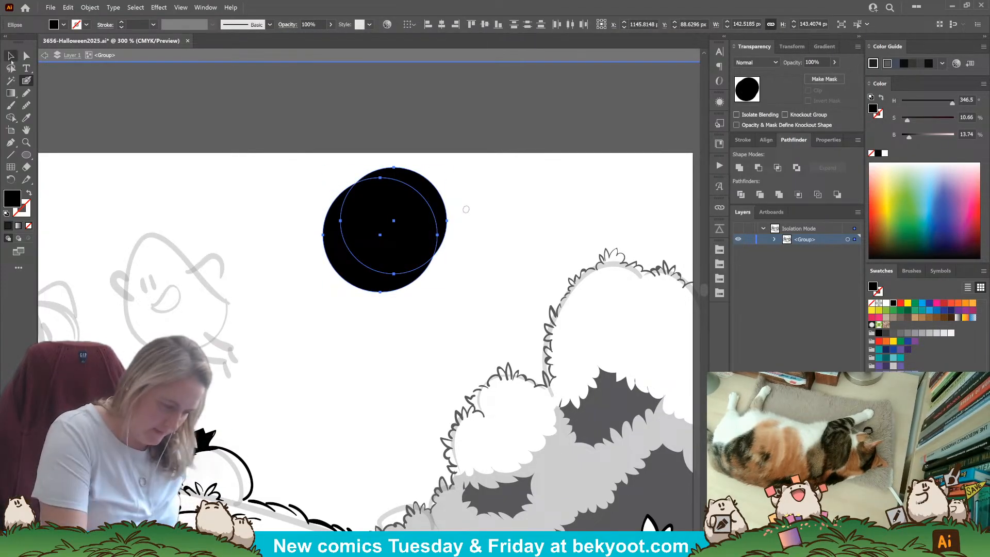
left_click(407, 227)
left_click_drag(449, 166, 464, 149)
key("Delete")
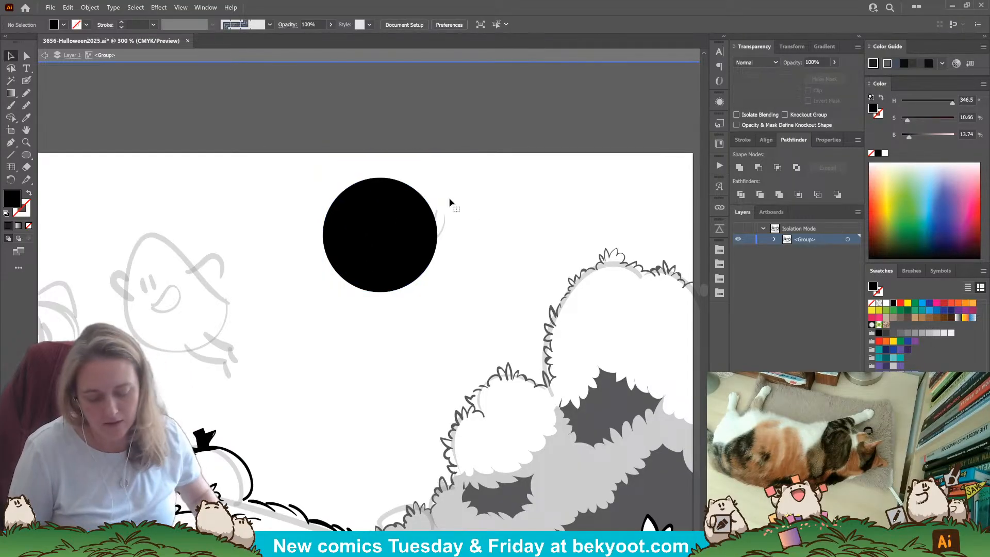
Duplicate the circle up and to the right, and subtract the copy with Minus Front to cut a crescent.
left_click_drag(381, 259, 407, 245)
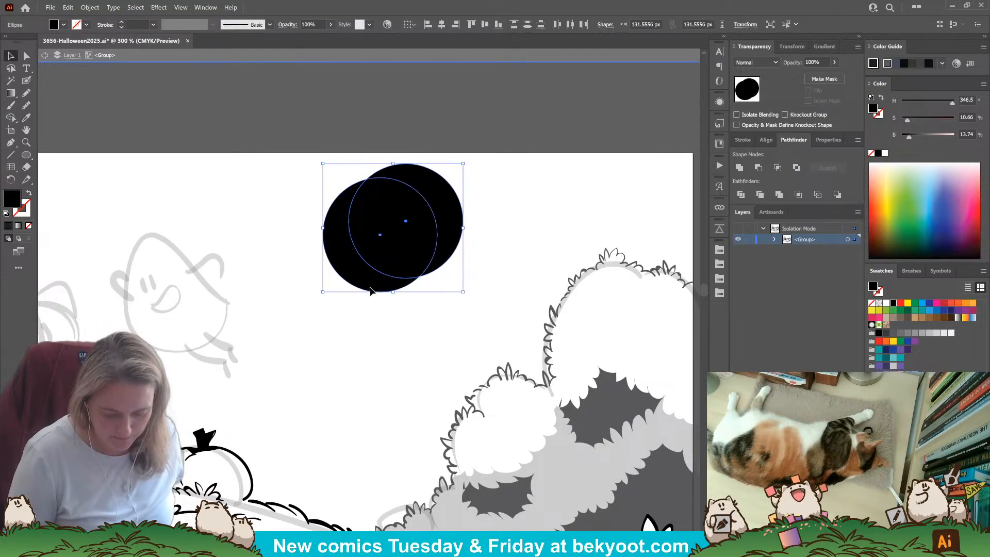
left_click(759, 167)
left_click(359, 345)
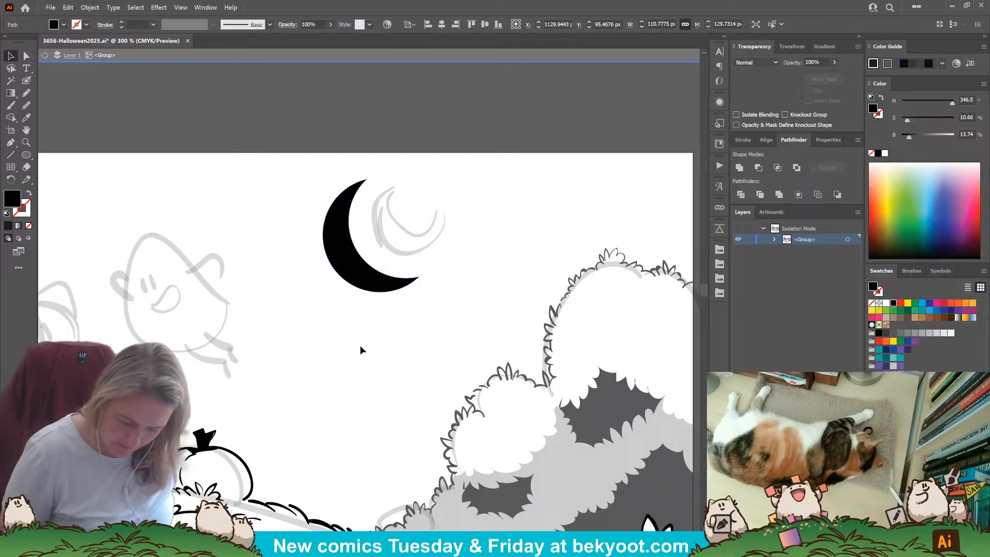
Scale the black crescent down to about 42 px wide and place it inside the moon sketch.
left_click(397, 270)
left_click_drag(421, 294, 394, 263)
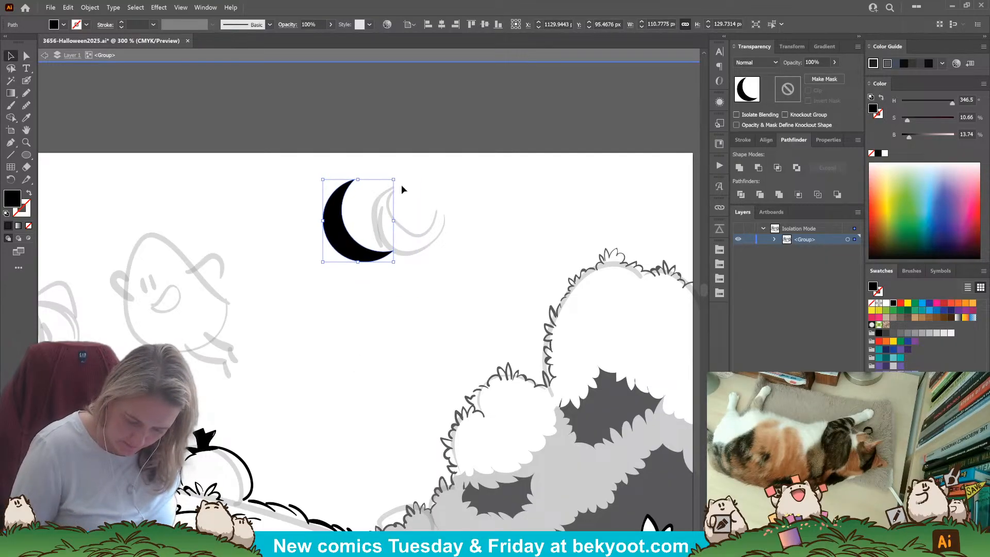
left_click_drag(401, 185, 394, 171)
left_click_drag(350, 239, 403, 239)
mouse_move(452, 260)
left_mouse_down()
mouse_move(412, 221)
mouse_move(404, 234)
left_mouse_up()
left_click(456, 207)
left_click(457, 210)
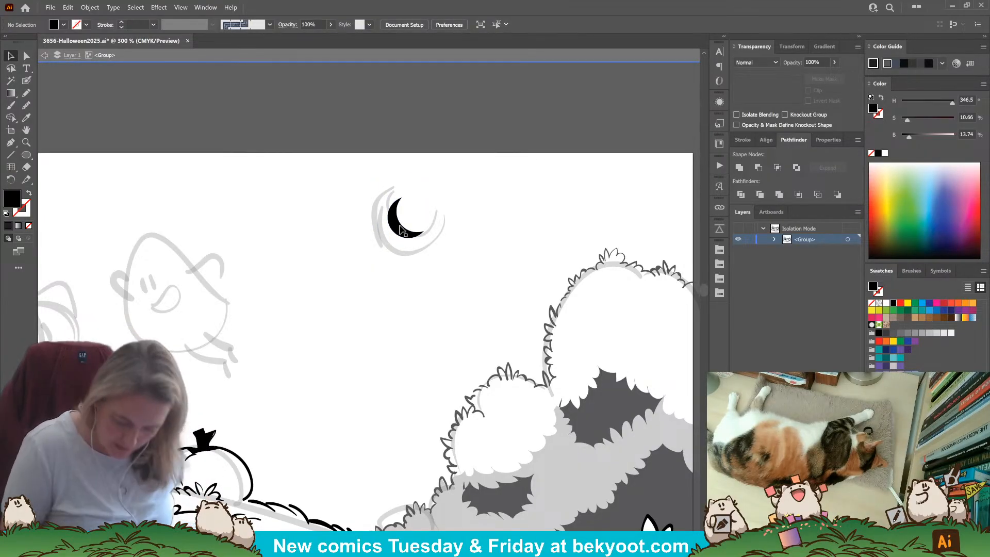
Try to round the crescent's pointed tips with the live corner controls.
scroll(407, 216, "up", 4)
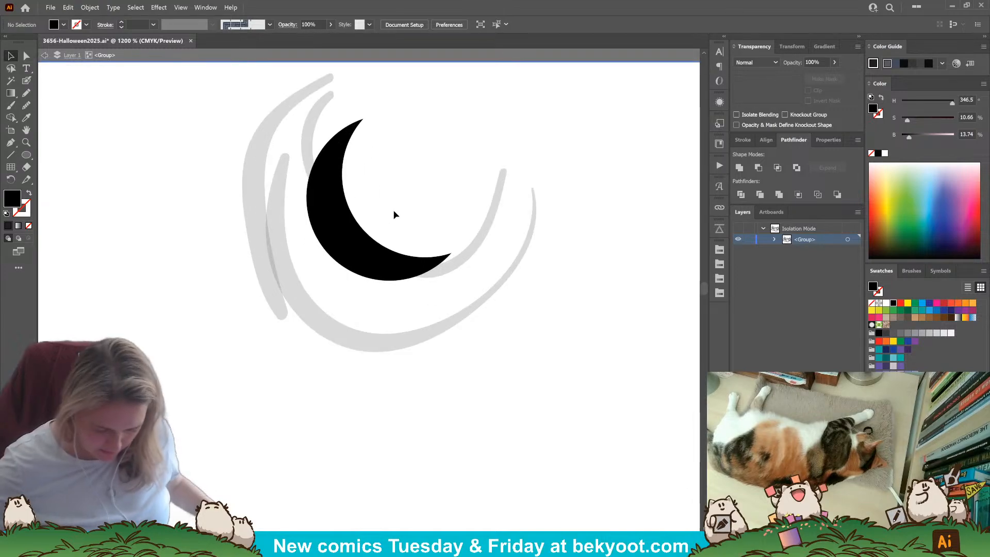
left_click(337, 211)
left_click(26, 55)
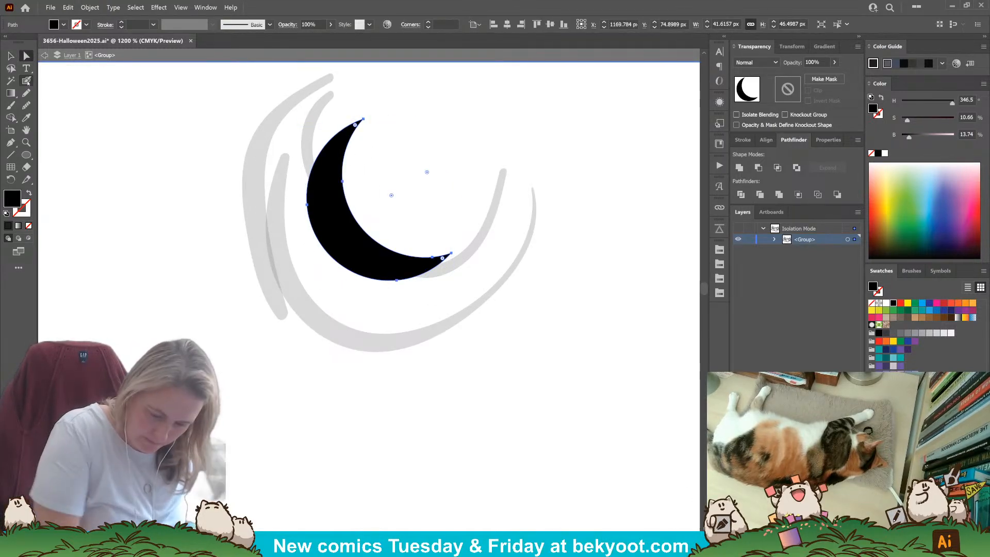
left_click_drag(355, 125, 348, 125)
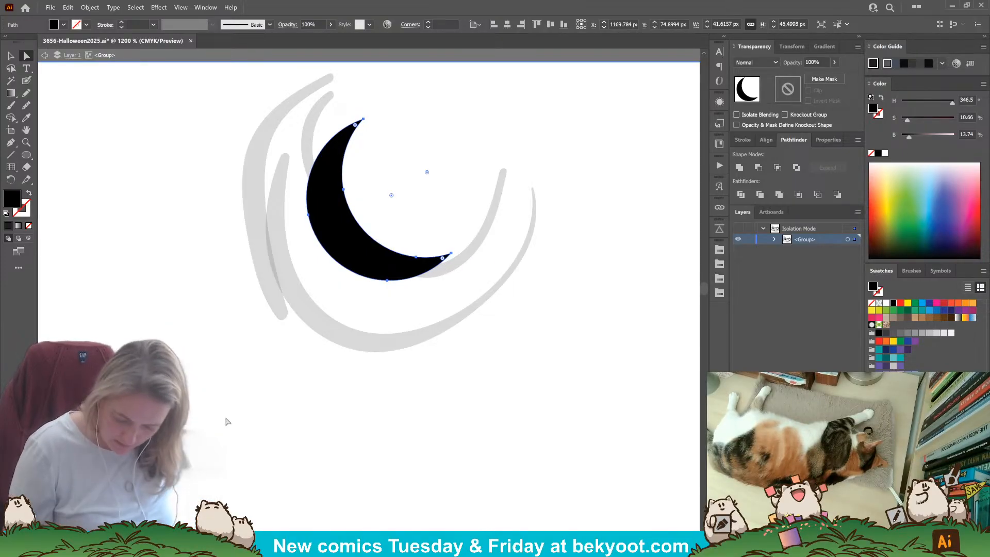
Trim the sharp ends off both tips of the crescent with the Eraser.
key("shift+e")
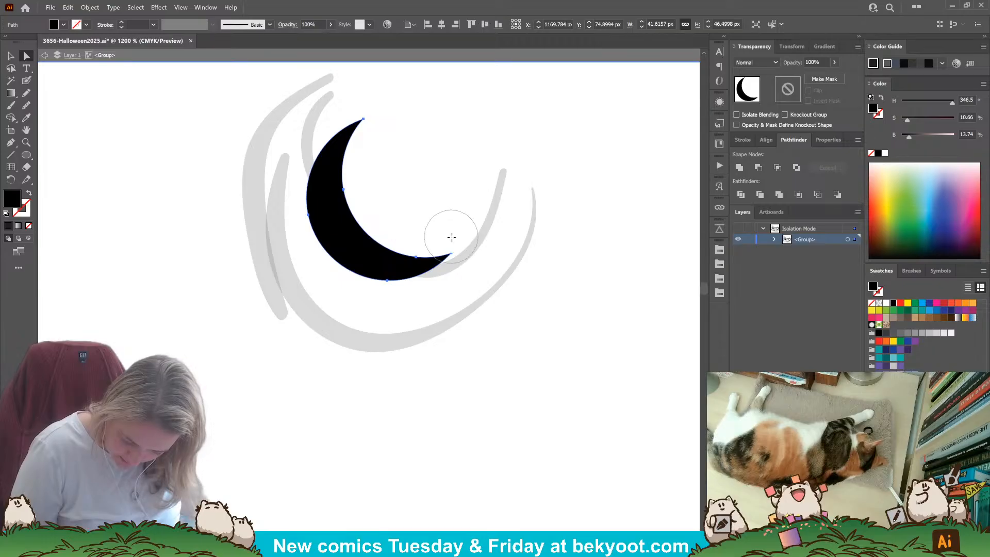
left_click_drag(451, 237, 454, 270)
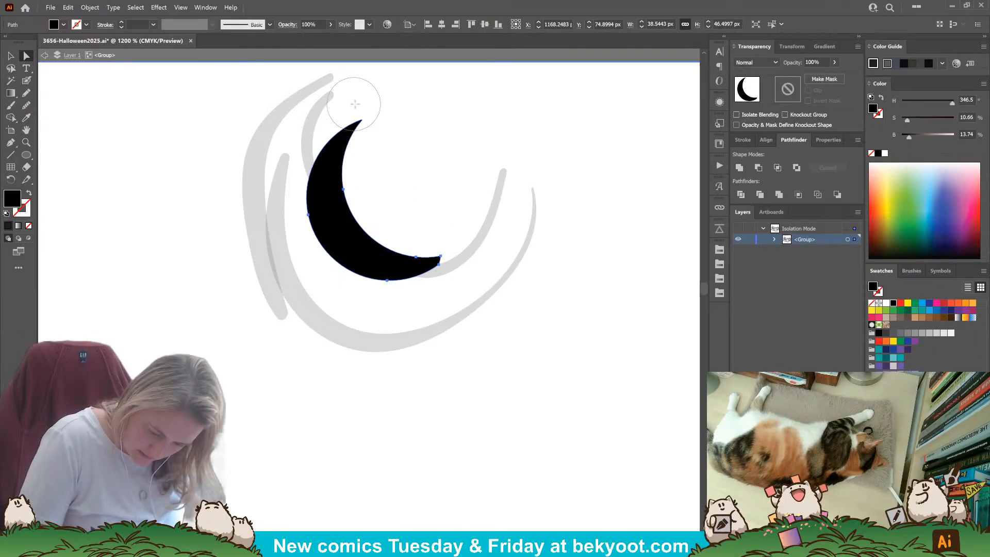
mouse_move(366, 135)
left_mouse_down()
mouse_move(367, 119)
mouse_move(354, 113)
left_mouse_up()
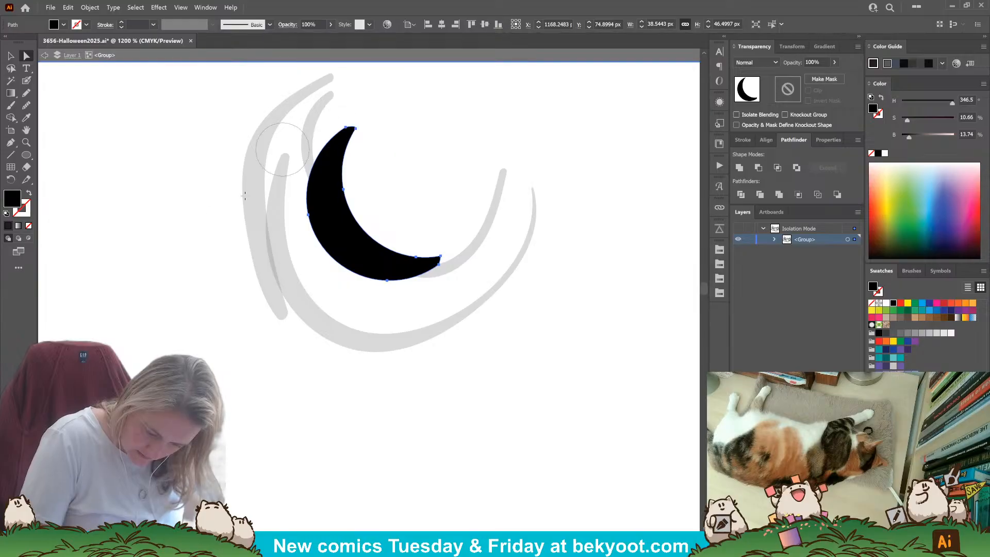
Round the trimmed corners at the crescent's upper and lower tips.
left_click(26, 56)
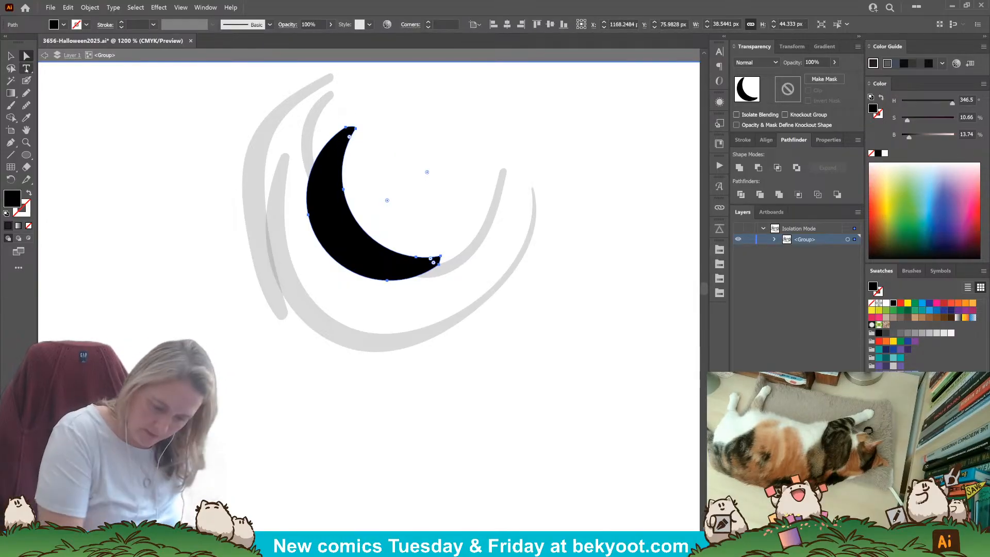
left_click(350, 129)
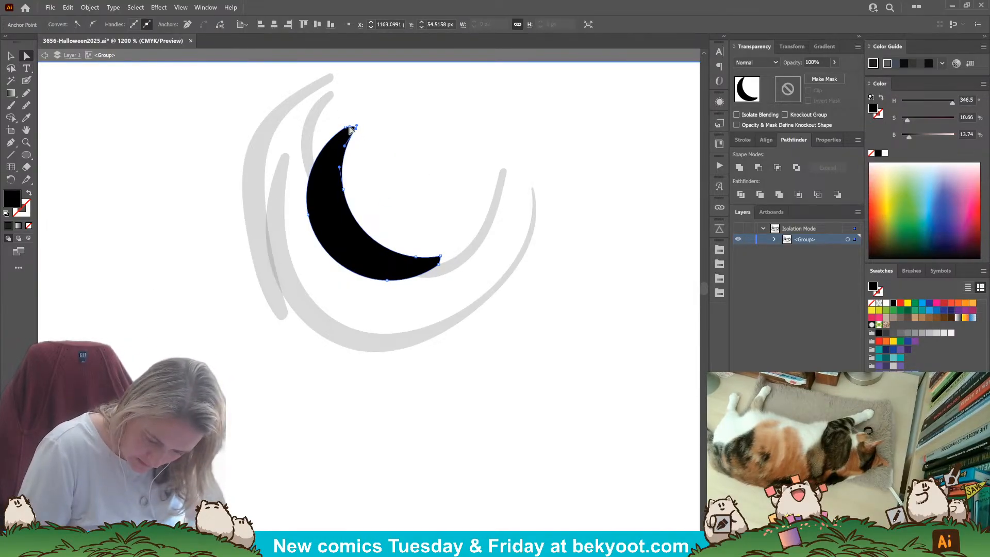
left_click_drag(350, 129, 354, 123)
left_click(439, 257)
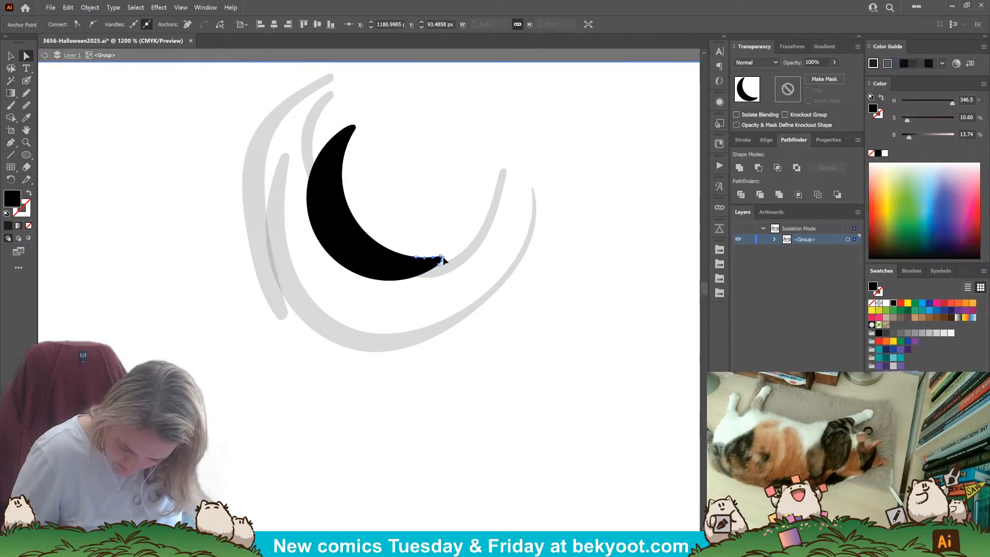
left_click(453, 245)
left_click(440, 257)
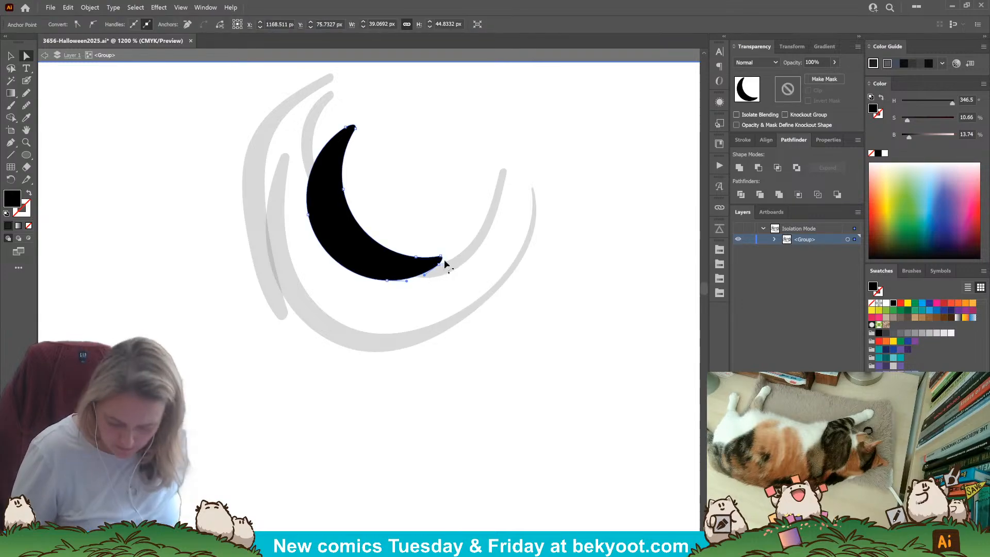
Try to smooth the outer edge near the crescent's lower tip and adjust its anchor point.
left_click(26, 105)
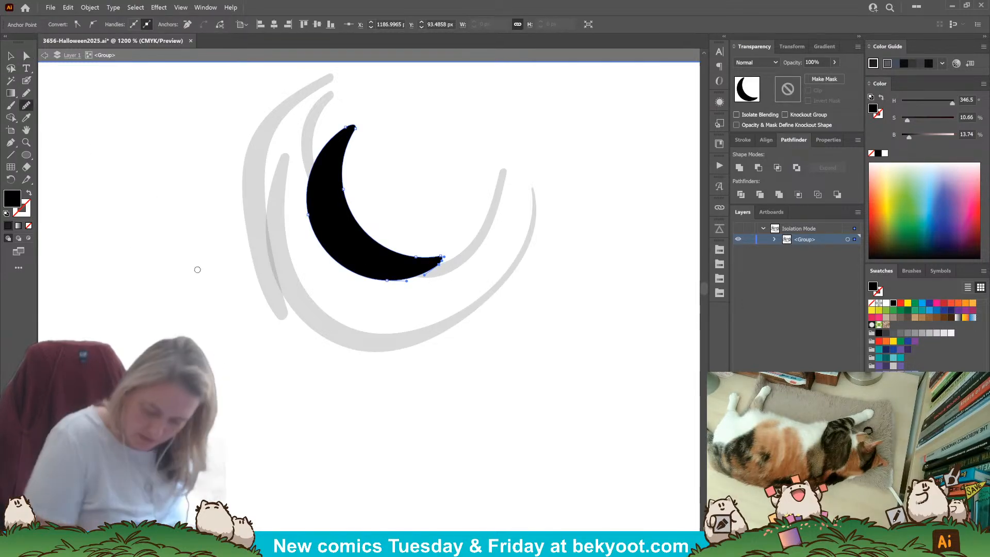
mouse_move(440, 260)
left_mouse_down()
mouse_move(394, 288)
mouse_move(437, 264)
left_mouse_up()
left_click(422, 275, "ctrl")
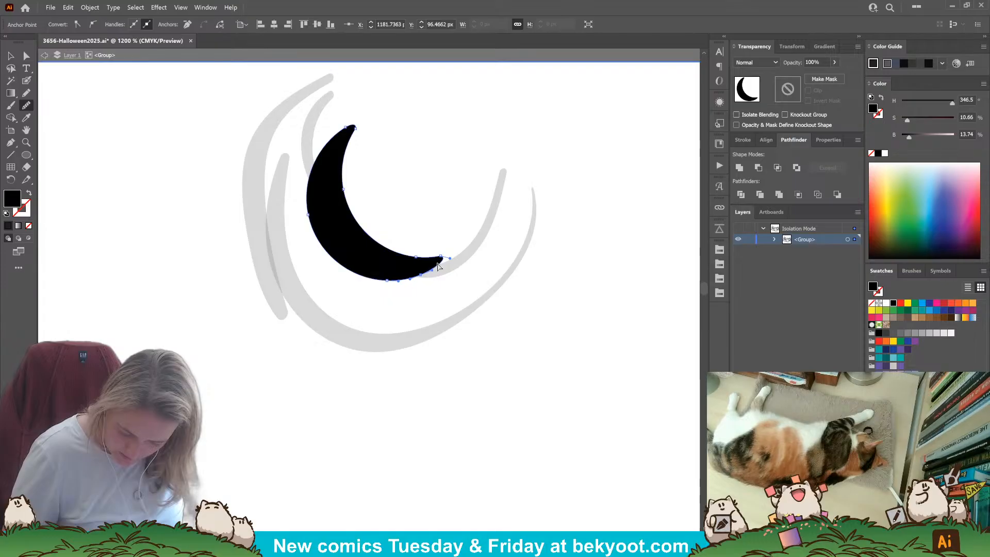
left_click(459, 267, "ctrl")
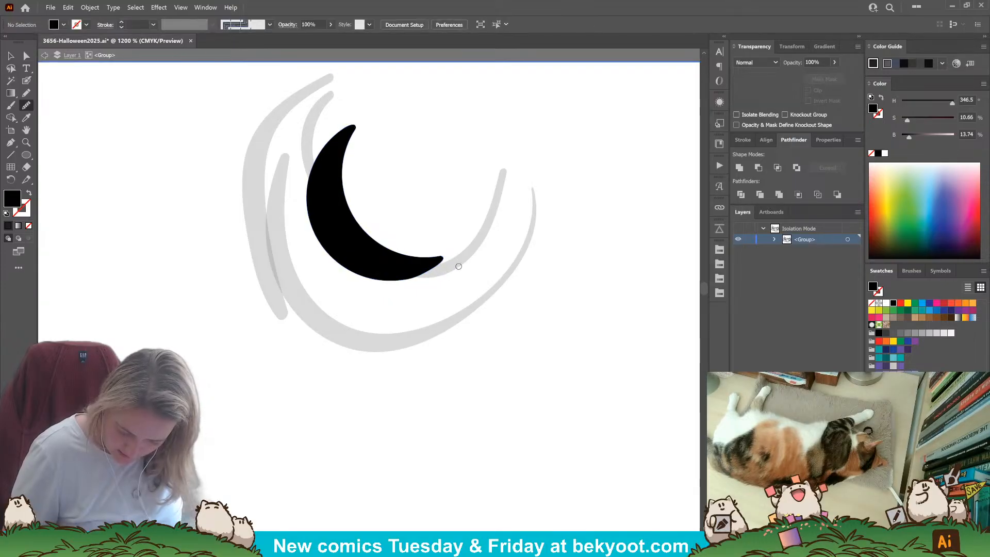
Undo the edits to the crescent's lower tip and deselect the shape.
key("ctrl+z")
key("ctrl+z")
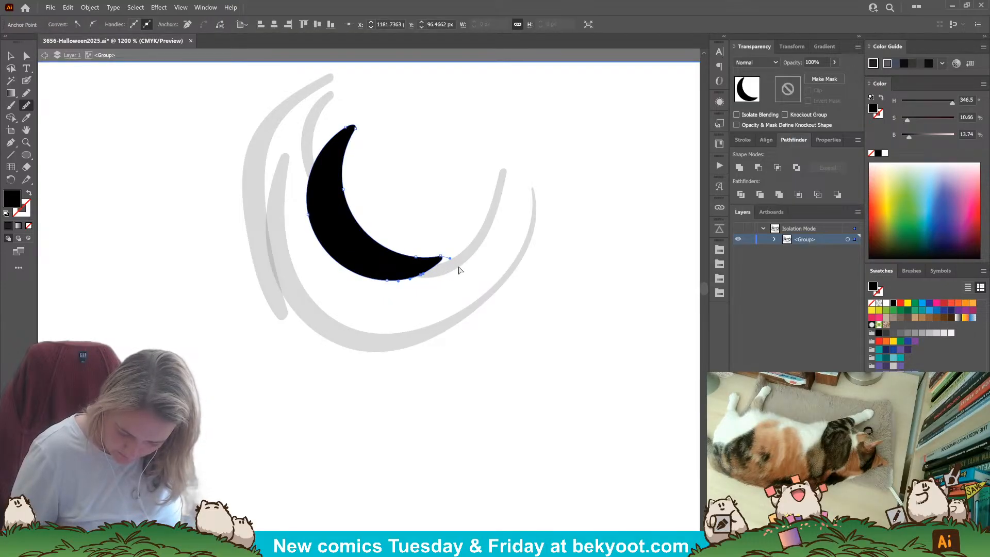
key("ctrl+z")
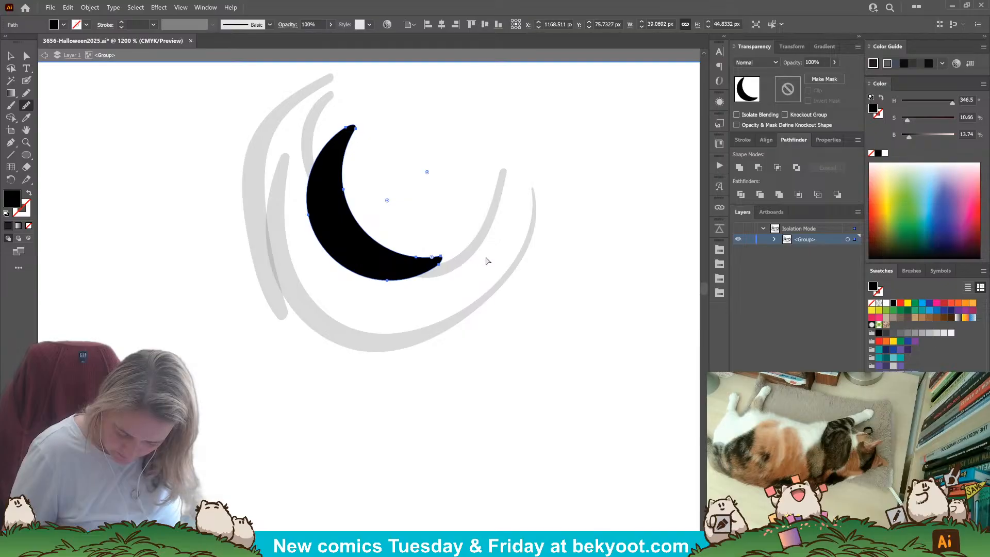
key("ctrl+shift+a")
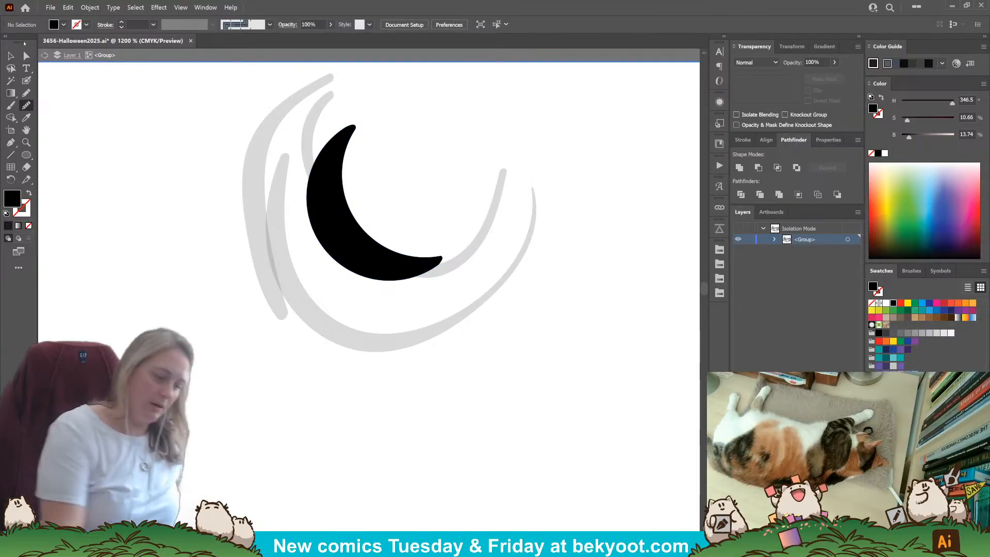
Select the finished crescent and exit the group's isolation mode.
left_click(10, 55)
left_click(354, 242)
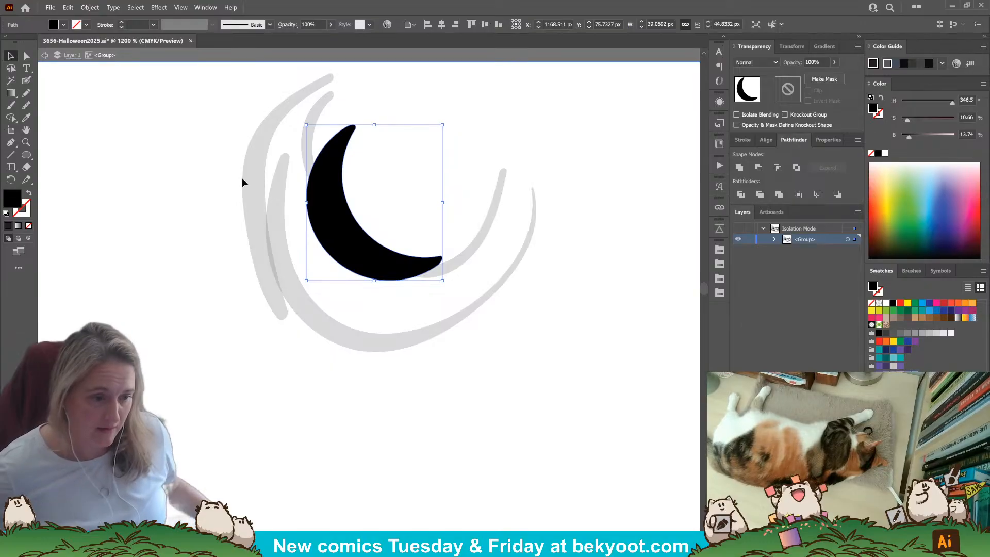
scroll(311, 211, "down", 3)
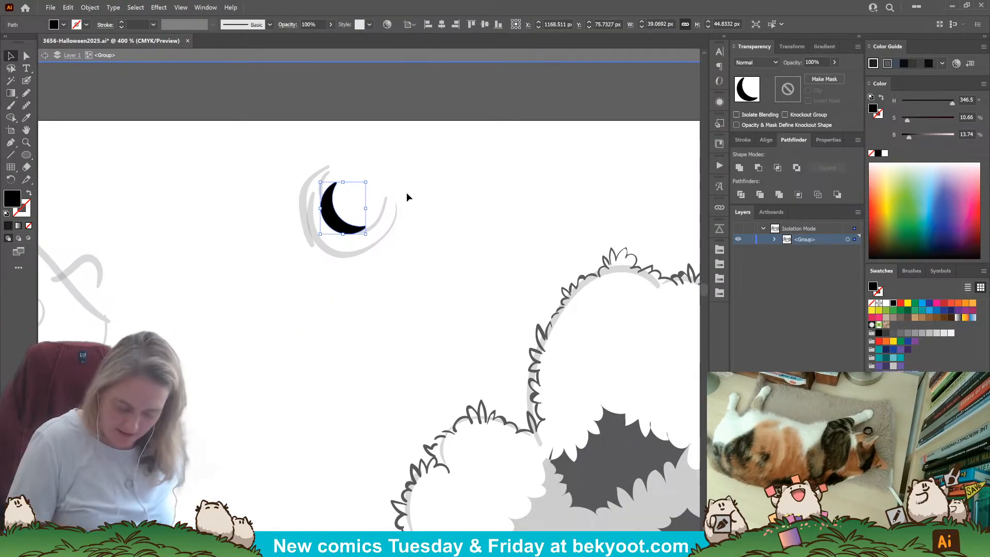
double_click(410, 207)
Look over the whole illustration, from the crescent moon and sketched ghosts to the hills, path and foreground pumpkins.
left_click_drag(349, 338, 428, 255)
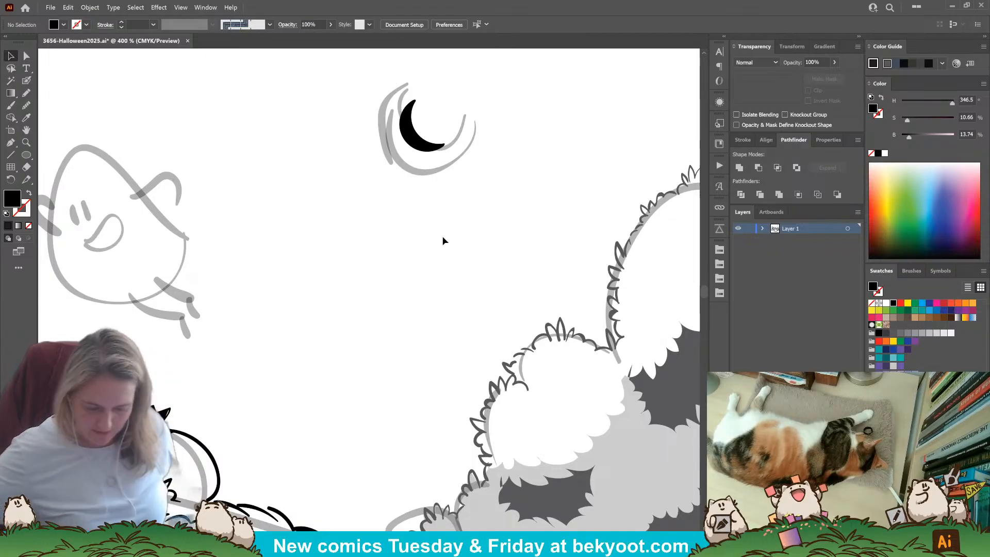
scroll(420, 136, "down", 3)
left_click_drag(218, 478, 358, 411)
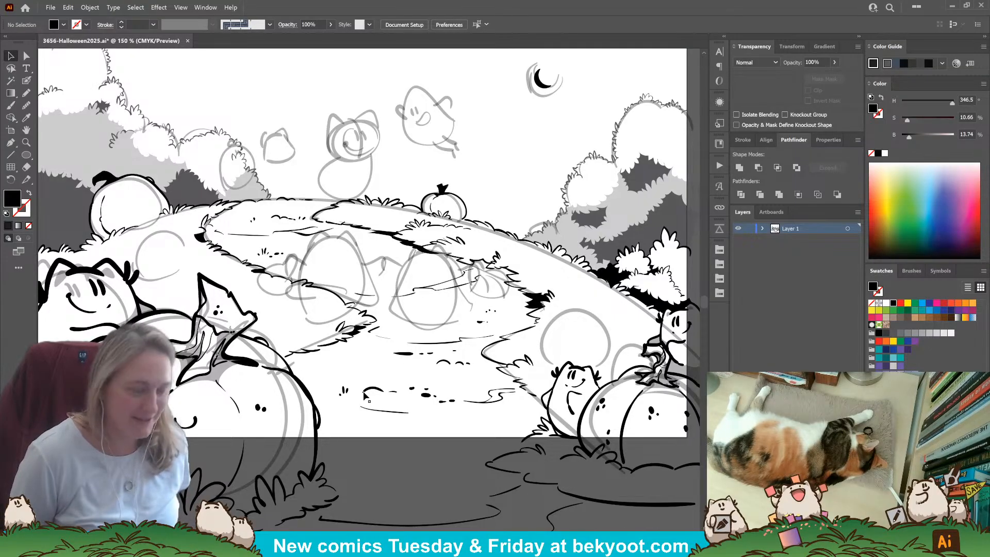
left_click_drag(296, 229, 281, 259)
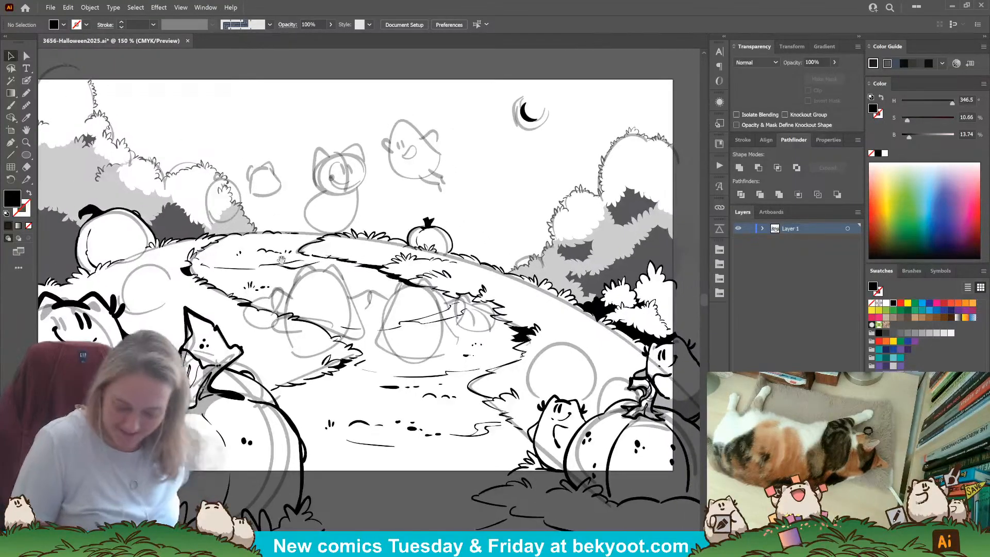
left_click(26, 79)
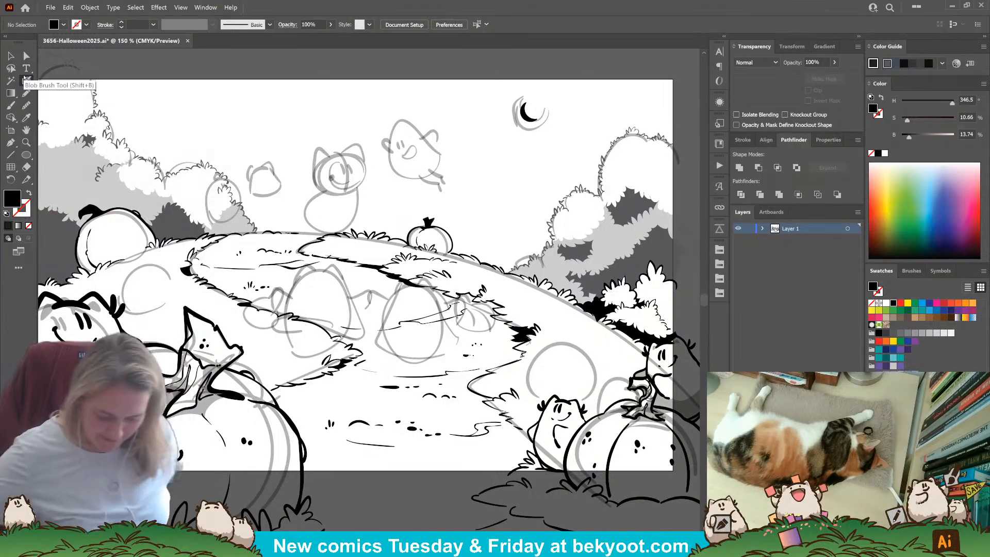
scroll(355, 343, "up", 1)
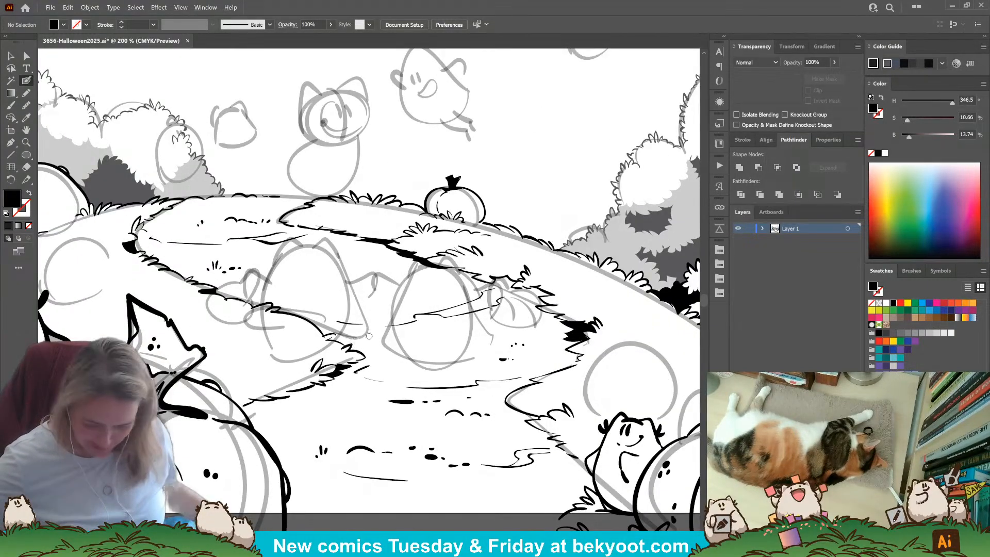
scroll(404, 338, "down", 1)
left_click_drag(382, 325, 288, 285)
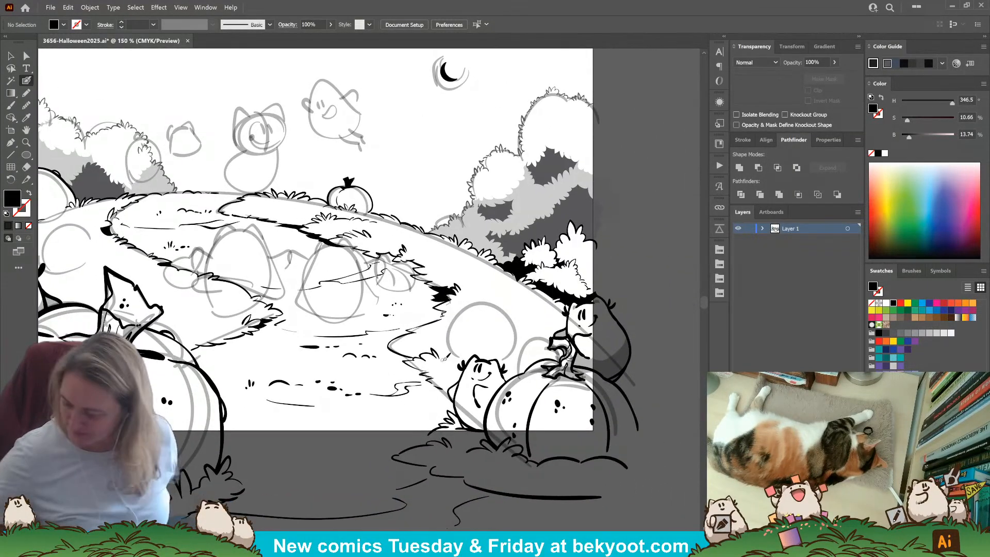
scroll(591, 331, "up", 1)
Isolate the nested group holding the black grass and path linework, leaving none of its shapes selected.
key("v")
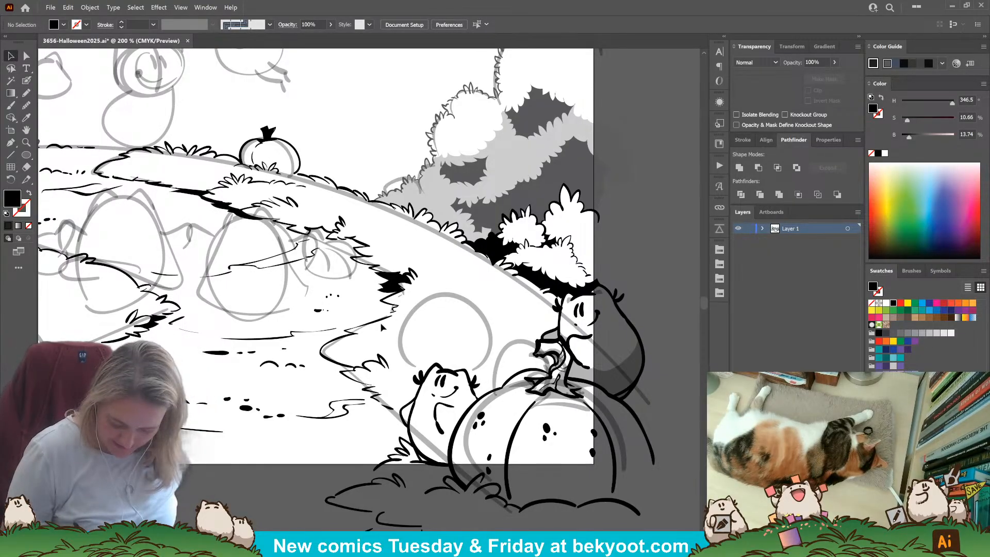
left_click(389, 298)
double_click(401, 284)
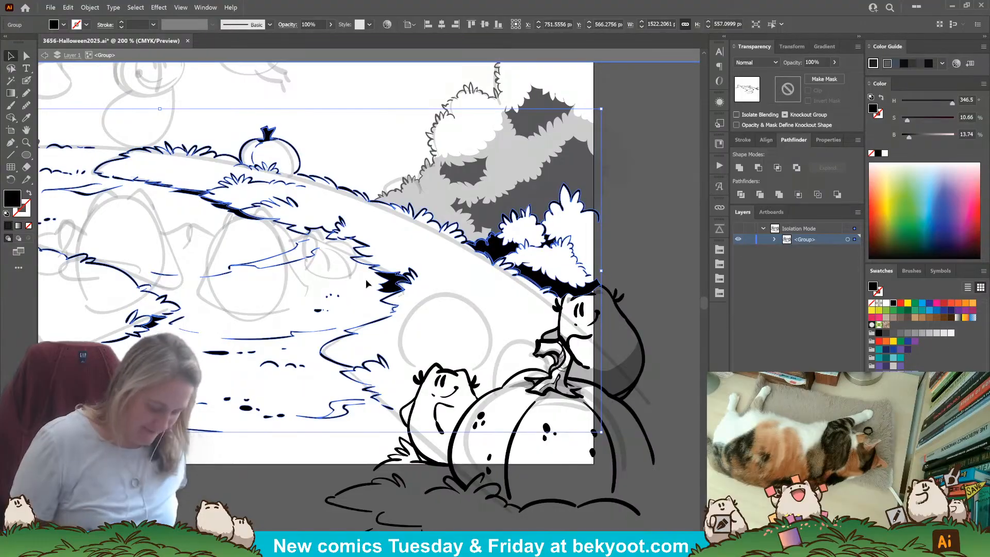
double_click(394, 290)
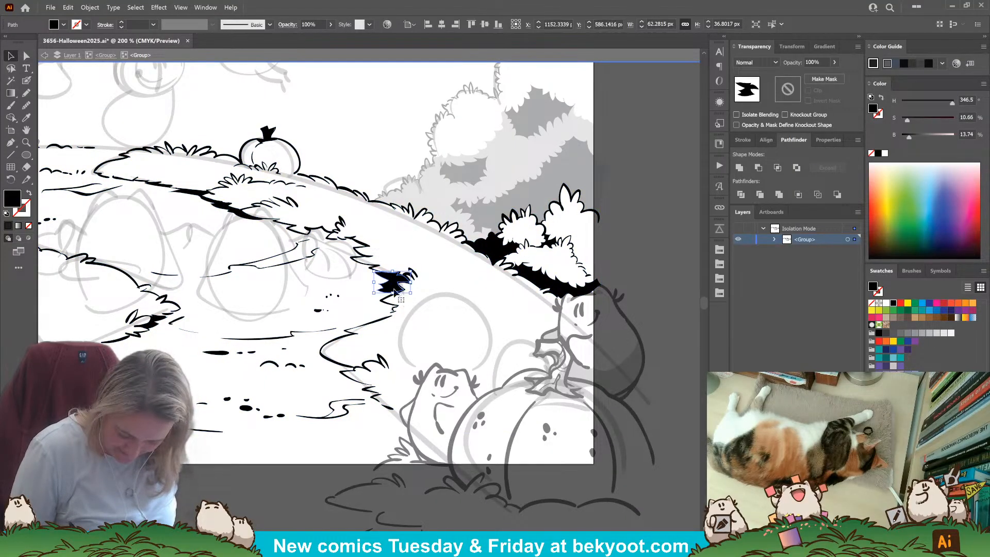
key("a")
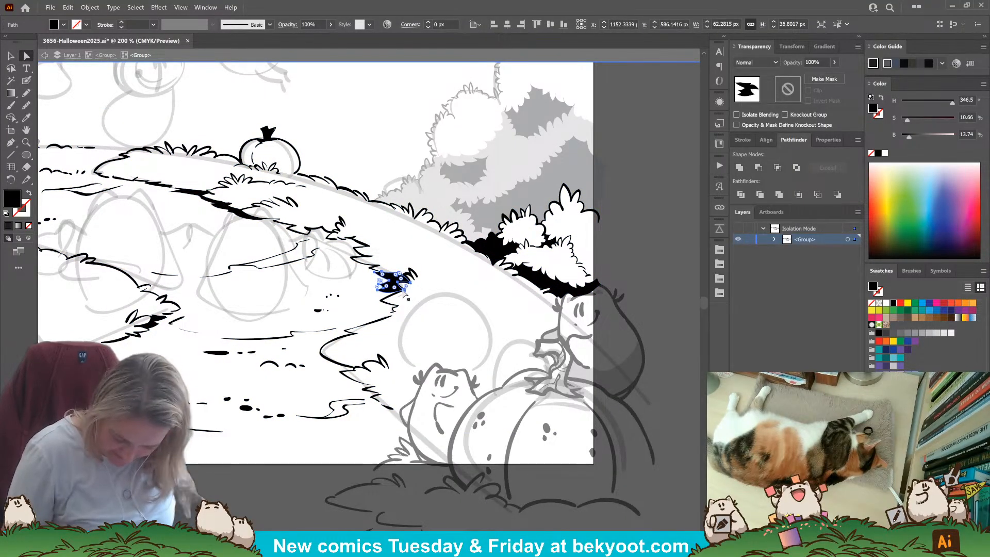
left_click(422, 299)
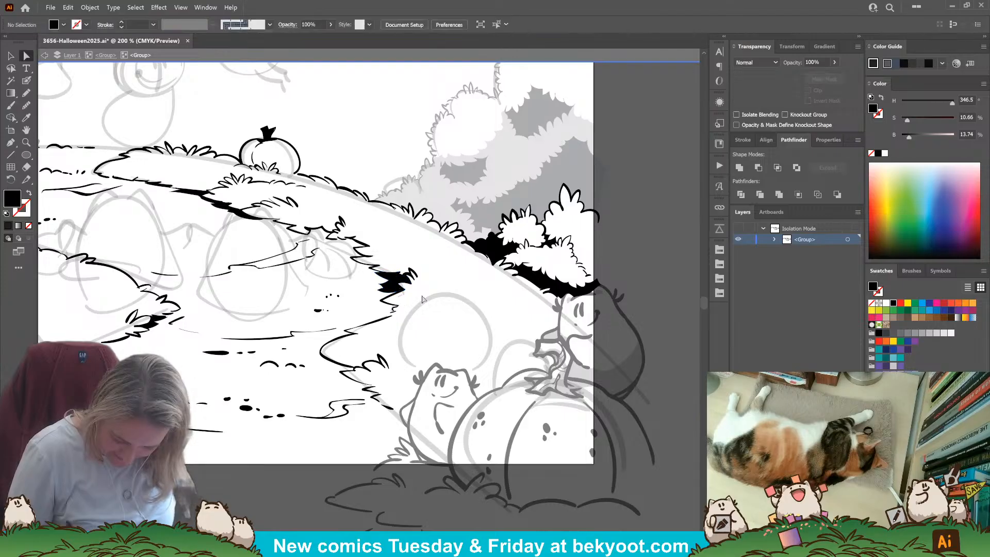
Ink the curved top outline of the sketched round pumpkin behind the small right-hand character with a black Blob Brush stroke.
left_click(26, 81)
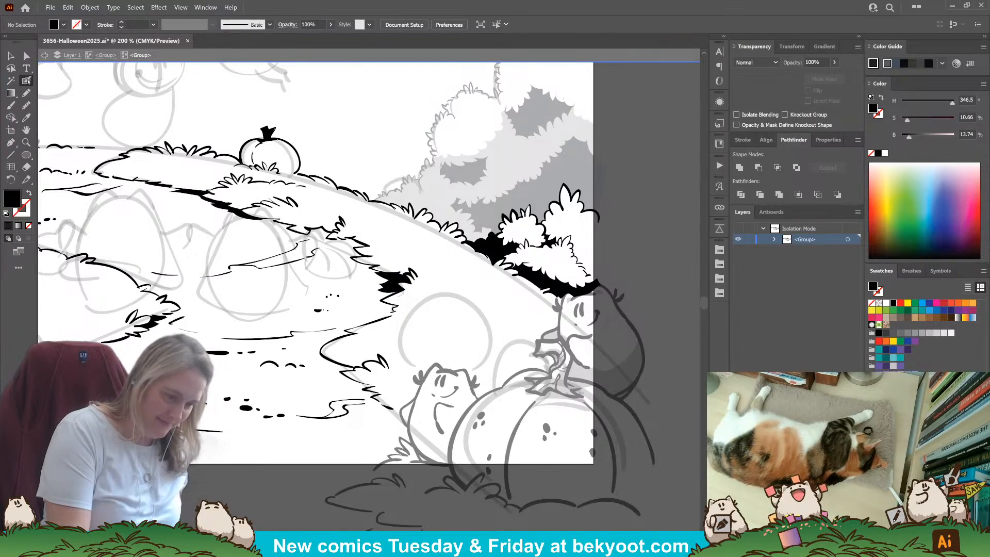
left_click_drag(361, 306, 332, 319)
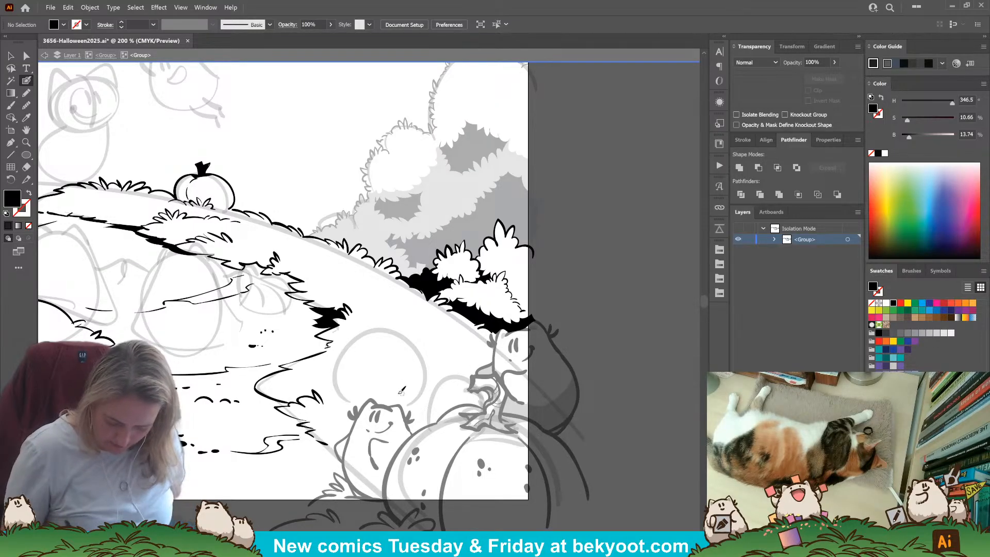
mouse_move(356, 361)
left_mouse_down()
mouse_move(402, 328)
mouse_move(393, 365)
mouse_move(350, 346)
mouse_move(404, 364)
left_mouse_up()
key("ctrl+z")
key("shift+x")
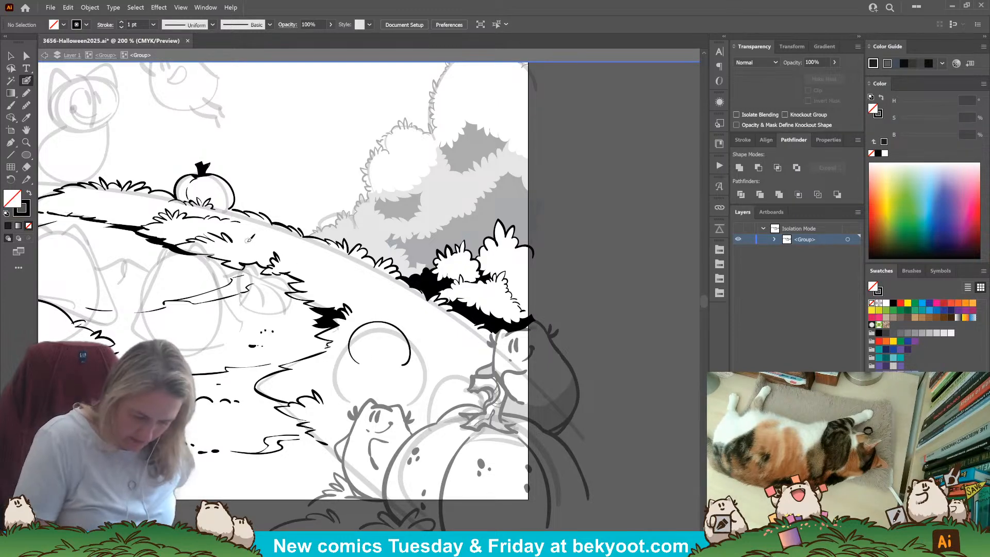
Ink a small curved pumpkin top on the grassy bank beside the path and a larger one on the left hill.
key("ctrl+z")
left_click_drag(247, 243, 262, 243)
key("space")
left_click_drag(246, 446, 556, 413)
left_click_drag(368, 457, 585, 447)
mouse_move(293, 247)
left_mouse_down()
mouse_move(303, 208)
mouse_move(323, 236)
left_mouse_up()
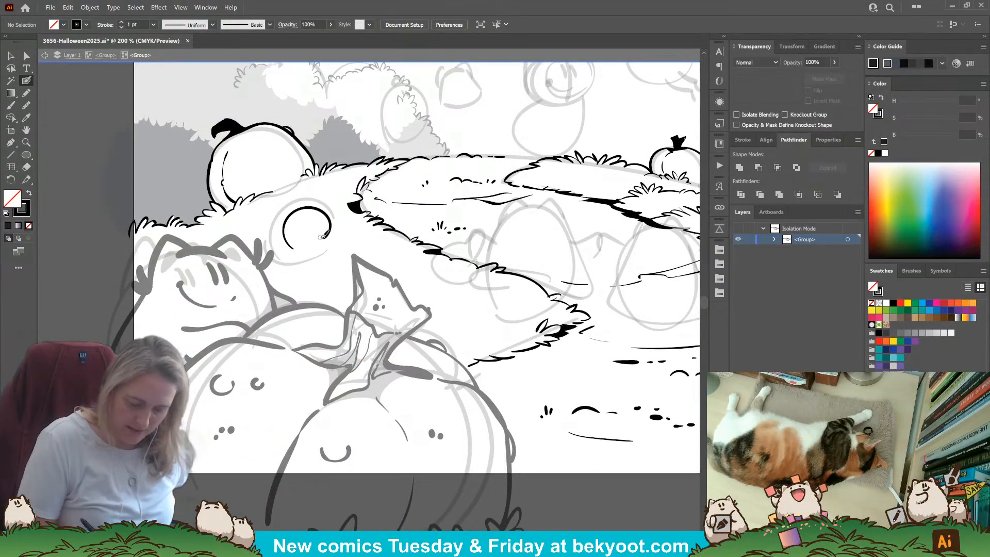
Ink a curled stem on top of the round pumpkin behind the small right-hand character.
key("space")
left_click_drag(485, 395, 289, 417)
left_click_drag(537, 411, 338, 403)
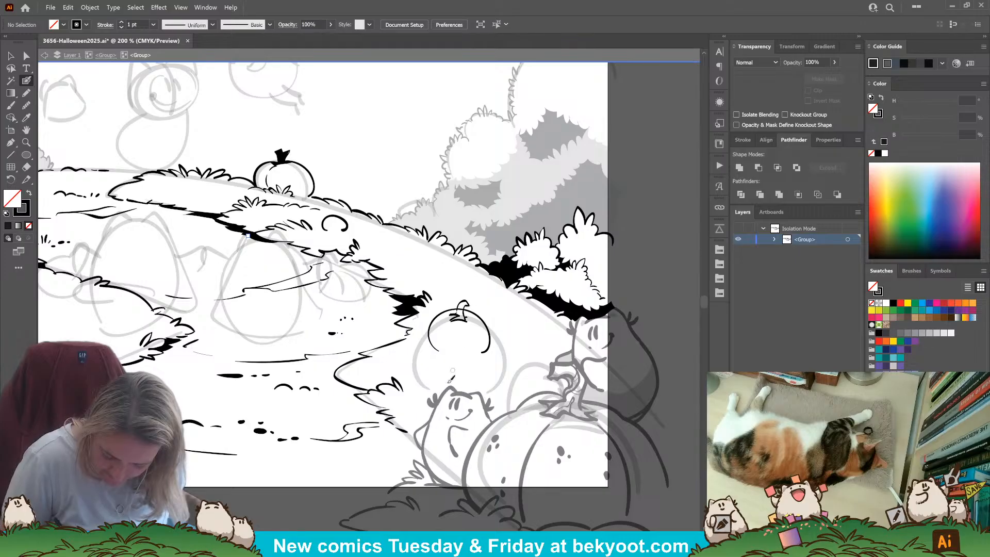
mouse_move(279, 418)
left_mouse_down()
mouse_move(391, 396)
mouse_move(483, 425)
left_mouse_up()
left_click_drag(292, 378, 415, 403)
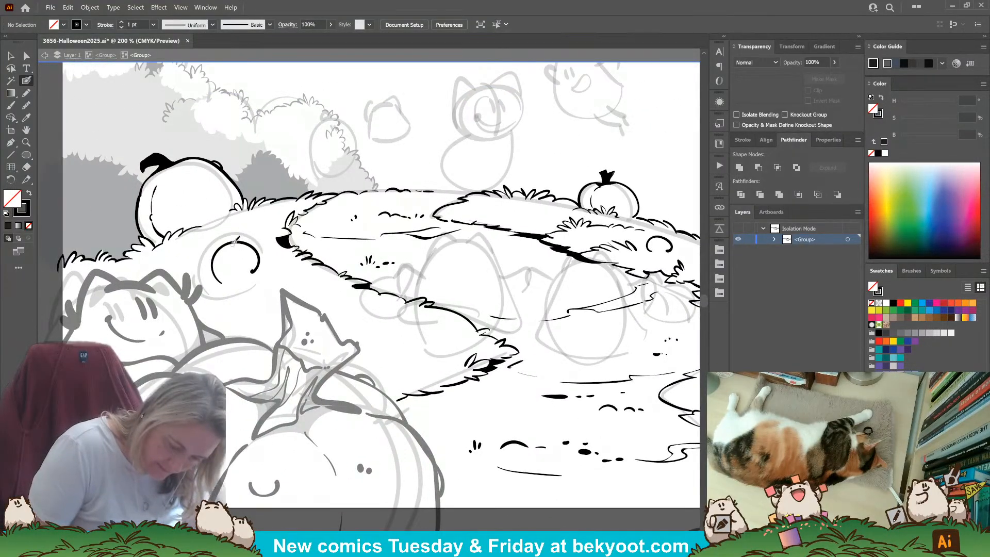
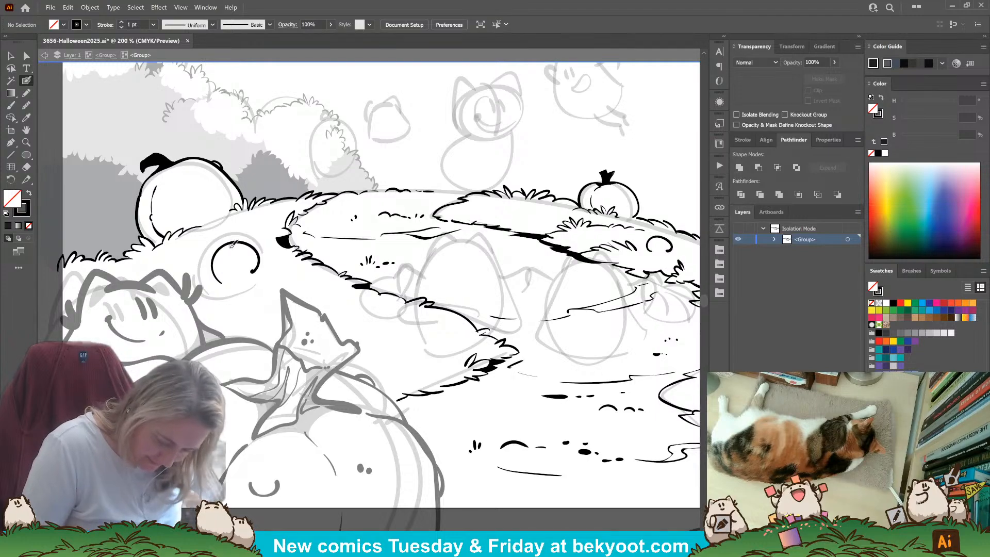
Flip the right-hand round pumpkin's curled stem horizontally and move it slightly up and left on the pumpkin's top.
left_click_drag(361, 294, 186, 302)
left_click_drag(406, 410, 270, 390)
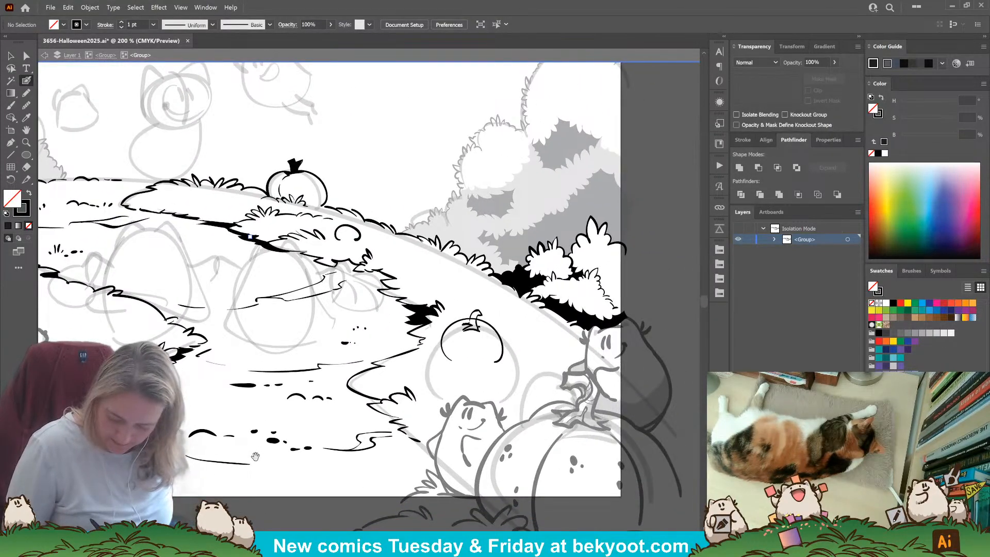
left_click(478, 312, "ctrl")
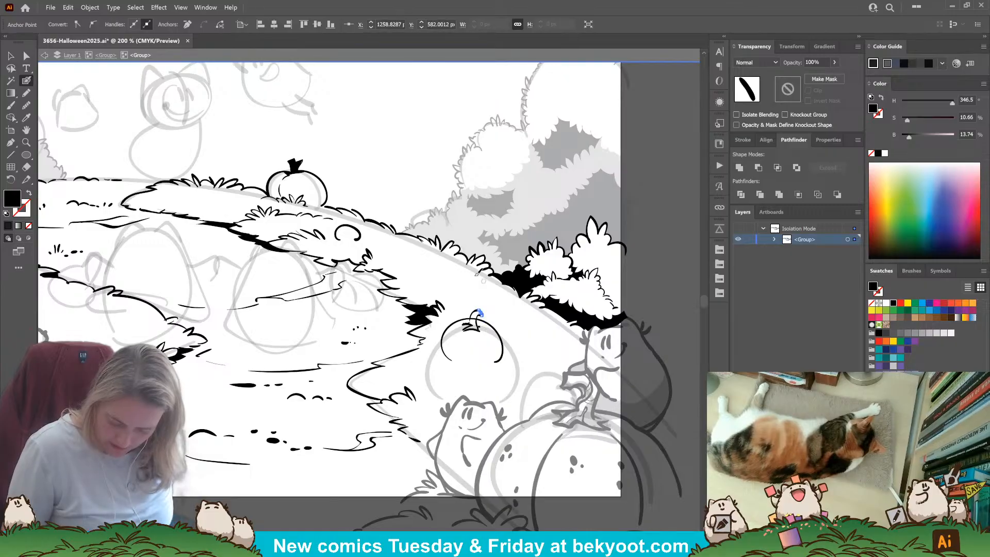
left_click(11, 56)
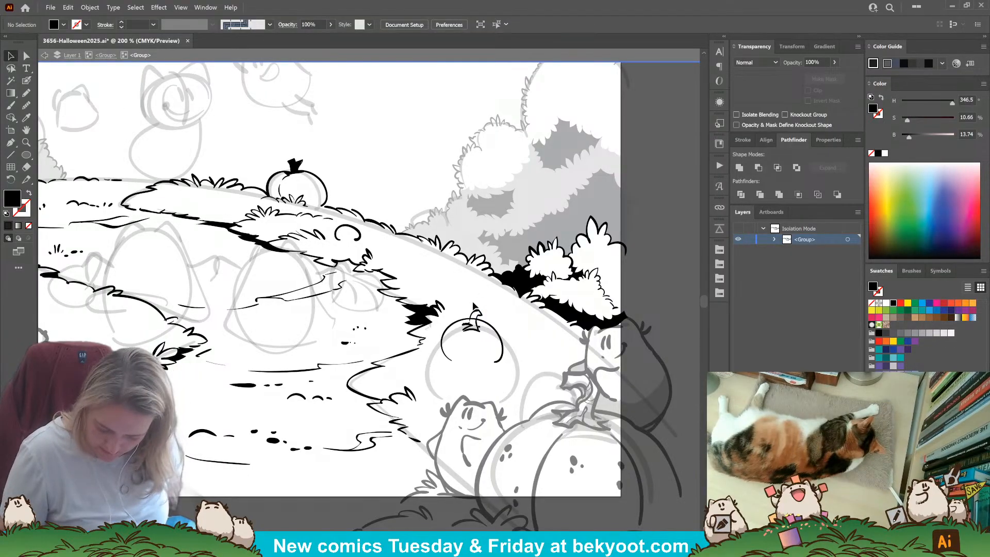
left_click(827, 140)
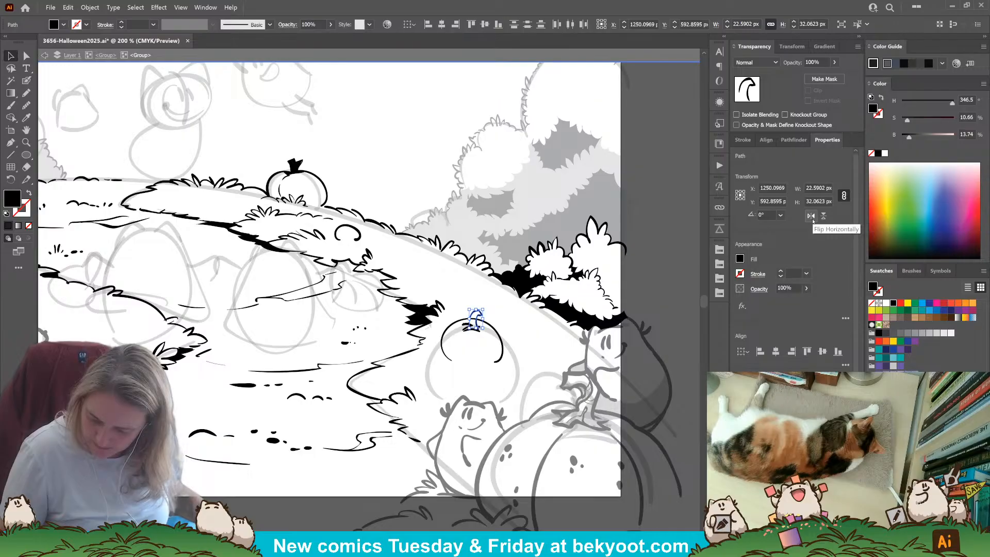
left_click(811, 217)
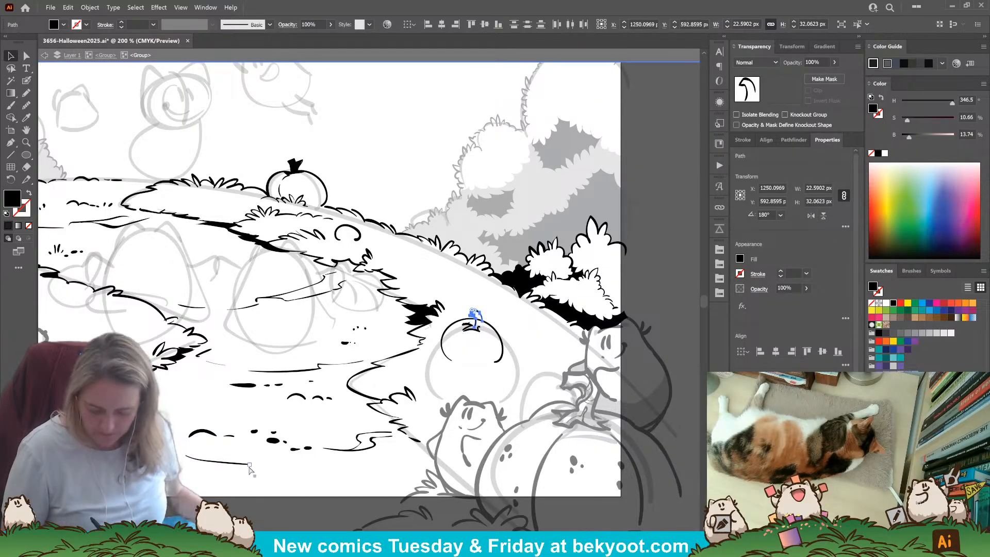
left_click_drag(476, 319, 468, 311)
left_click(281, 522)
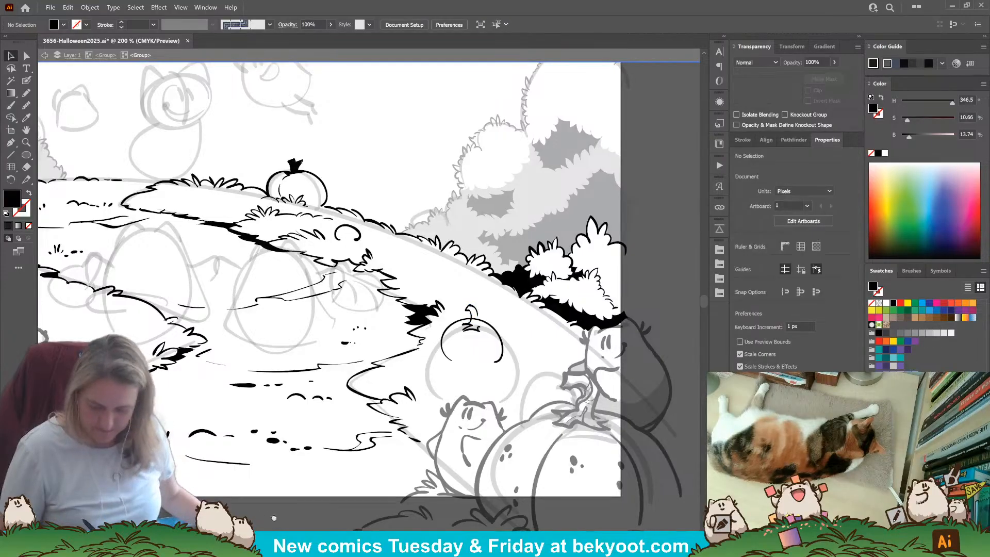
Examine the new pumpkin outlines against the hills, path, bushes and rough sketch across the scene.
left_click_drag(279, 521, 457, 503)
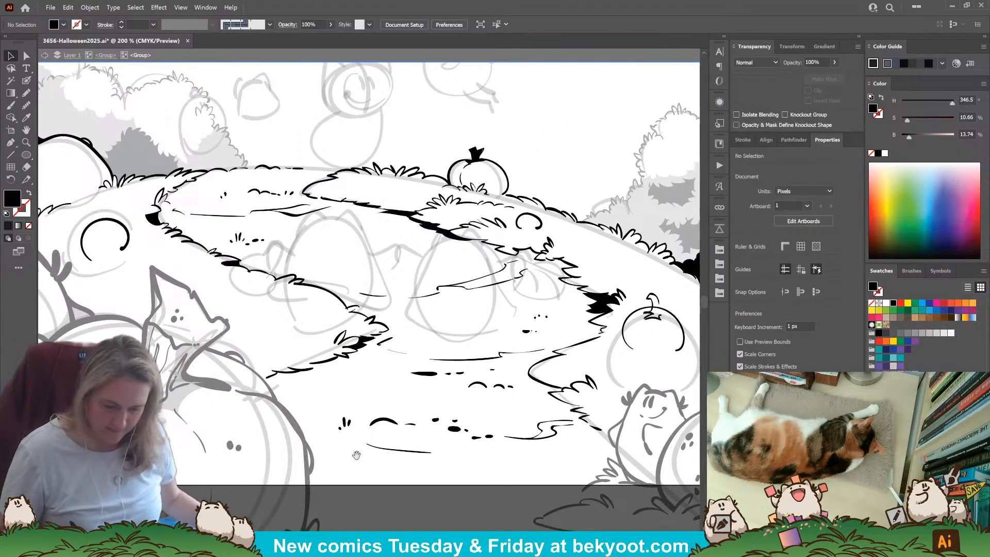
left_click_drag(356, 455, 438, 470)
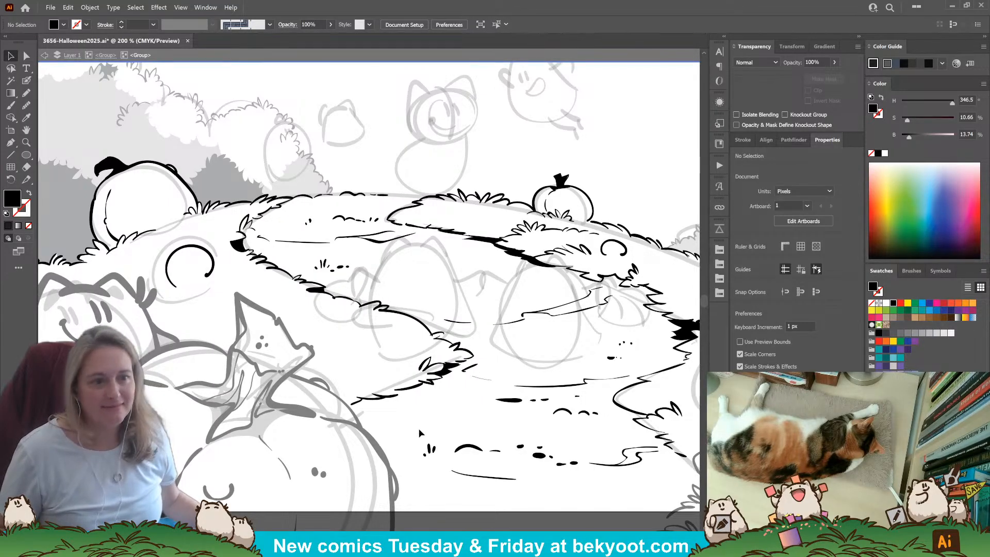
mouse_move(482, 445)
left_mouse_down()
mouse_move(333, 439)
mouse_move(480, 442)
left_mouse_up()
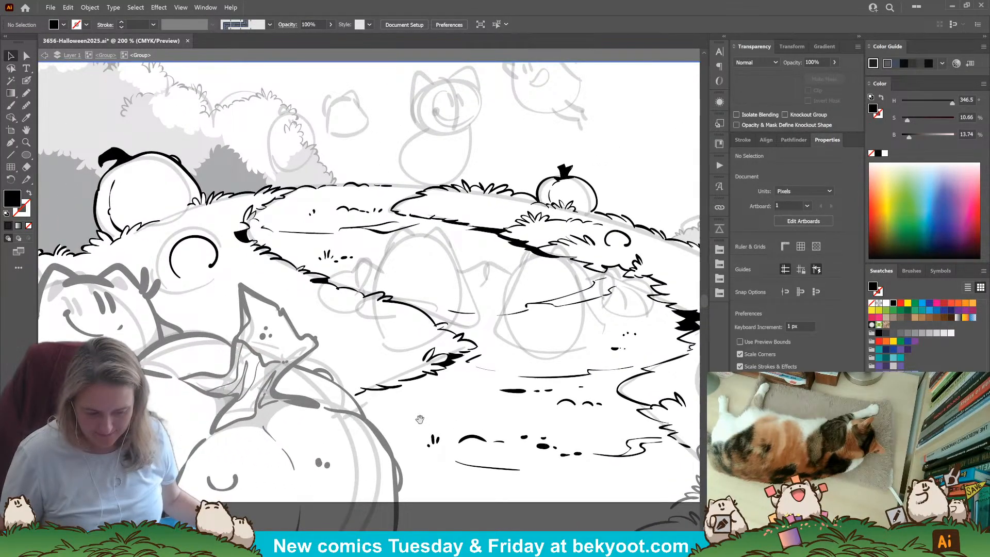
left_click_drag(419, 419, 234, 394)
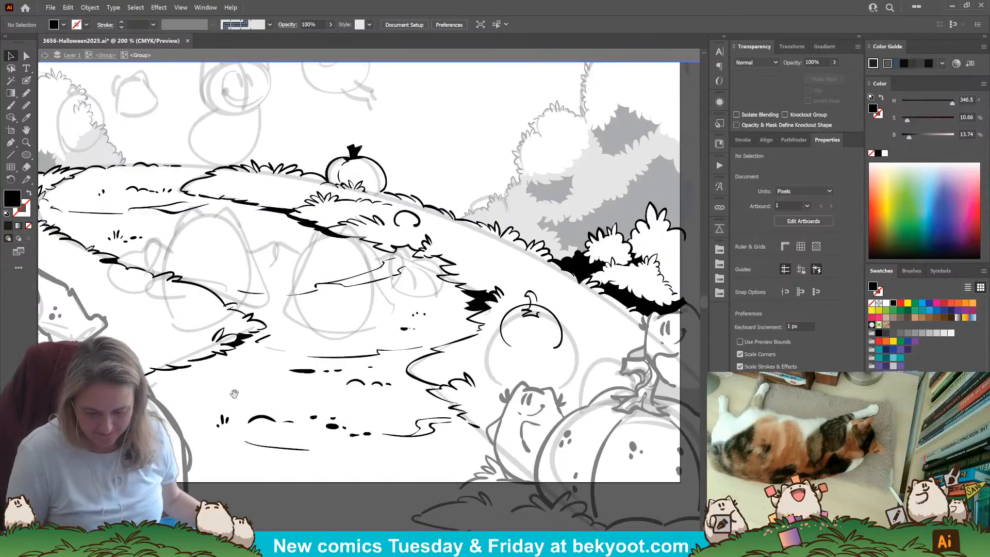
left_click_drag(340, 395, 253, 406)
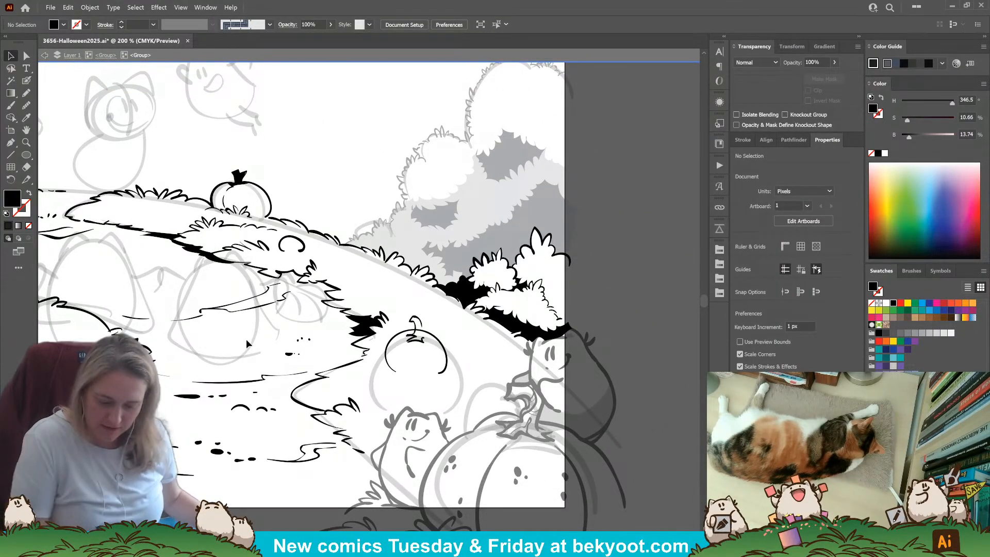
left_click_drag(165, 402, 277, 448)
left_click(655, 308)
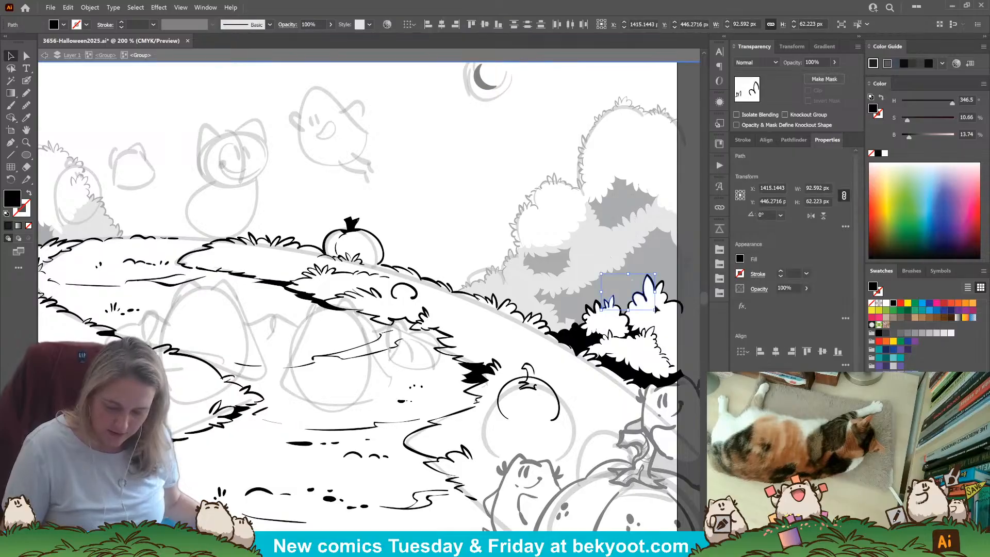
left_click(370, 121)
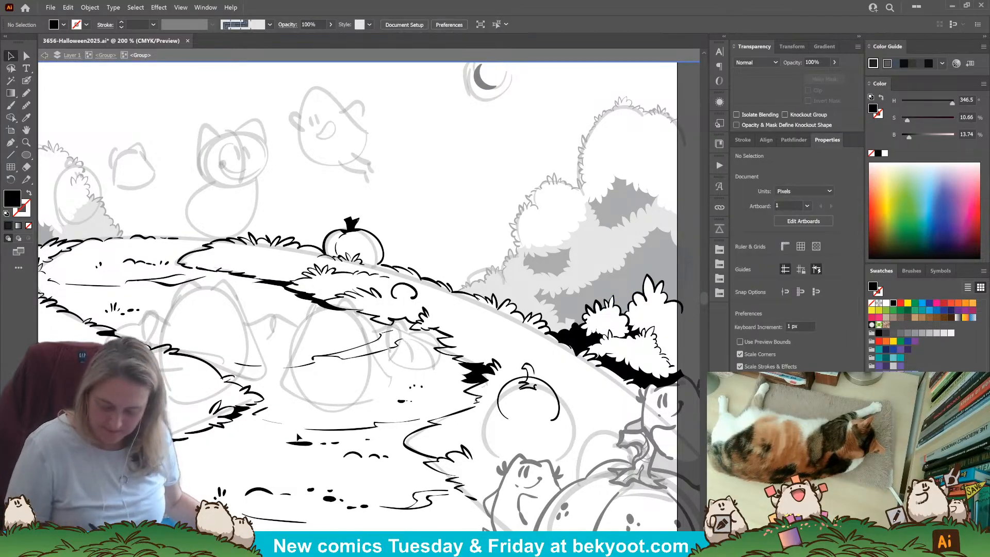
left_click_drag(339, 370, 412, 423)
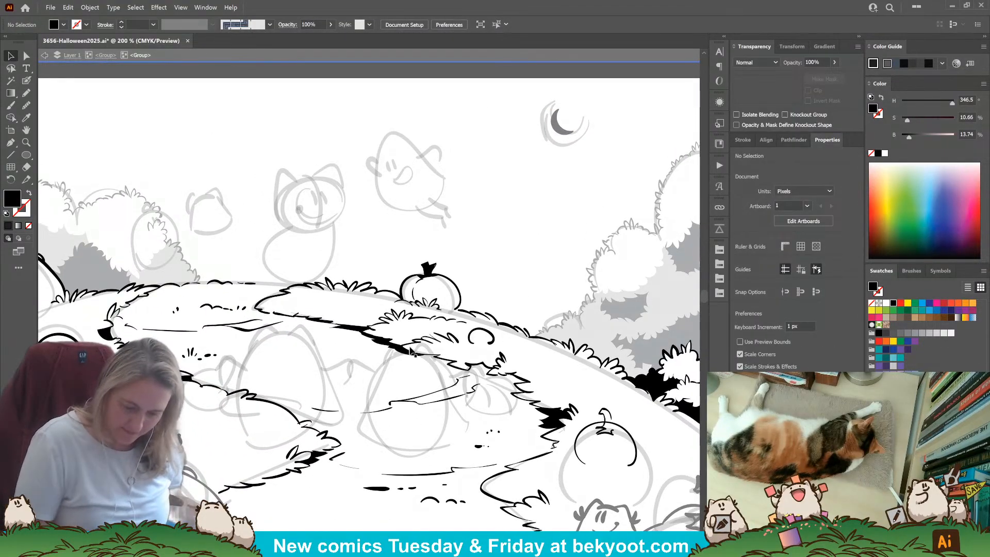
Ink a small stem with a jagged leafy base on top of the round pumpkin on the left hill.
left_click(27, 82)
left_click_drag(459, 437, 419, 435)
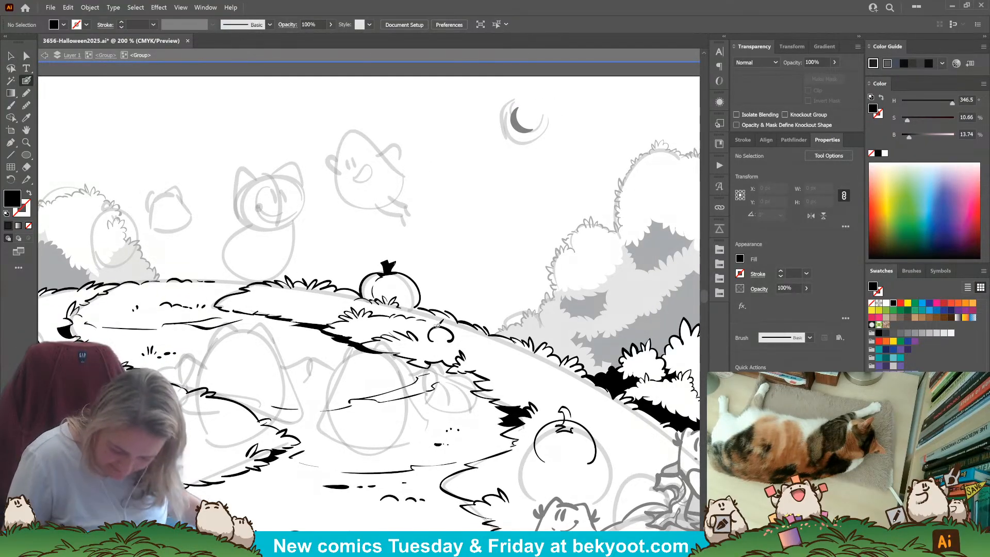
key("shift+x")
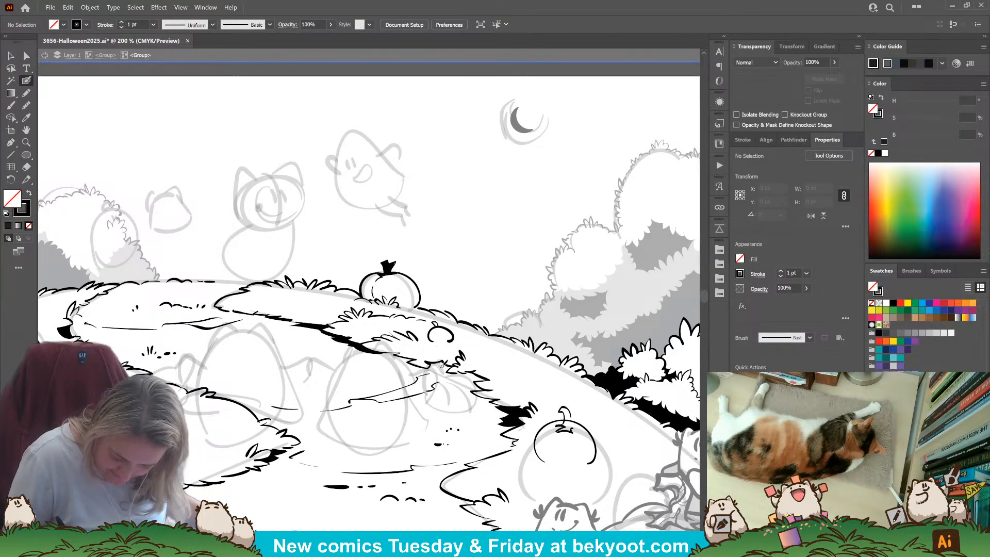
left_click_drag(283, 445, 450, 443)
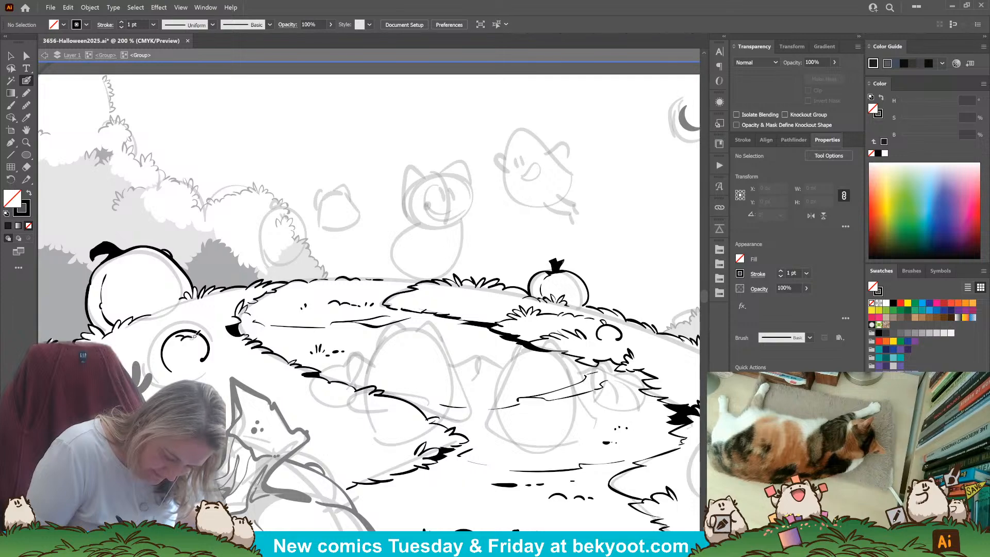
mouse_move(189, 335)
left_mouse_down()
mouse_move(199, 325)
mouse_move(187, 325)
left_mouse_up()
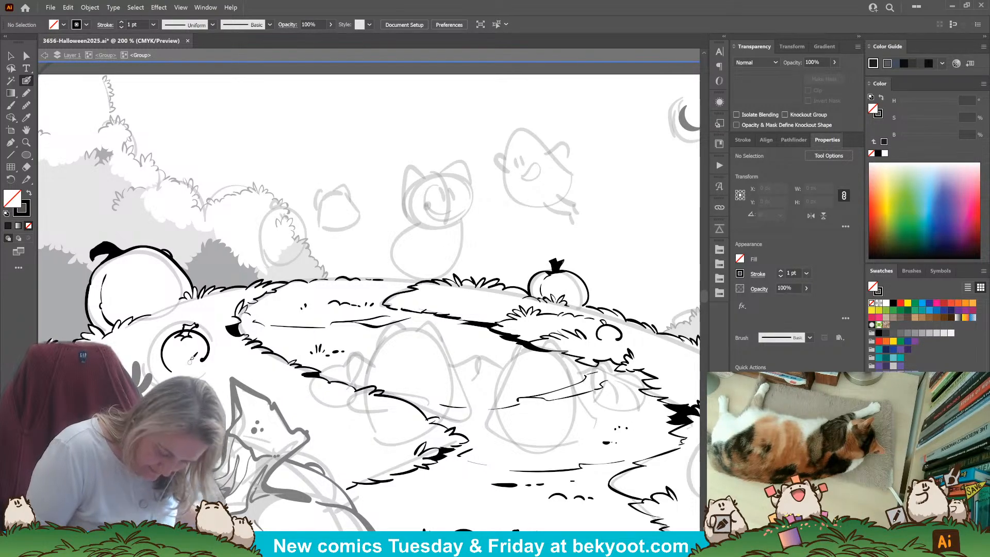
left_click_drag(368, 450, 307, 449)
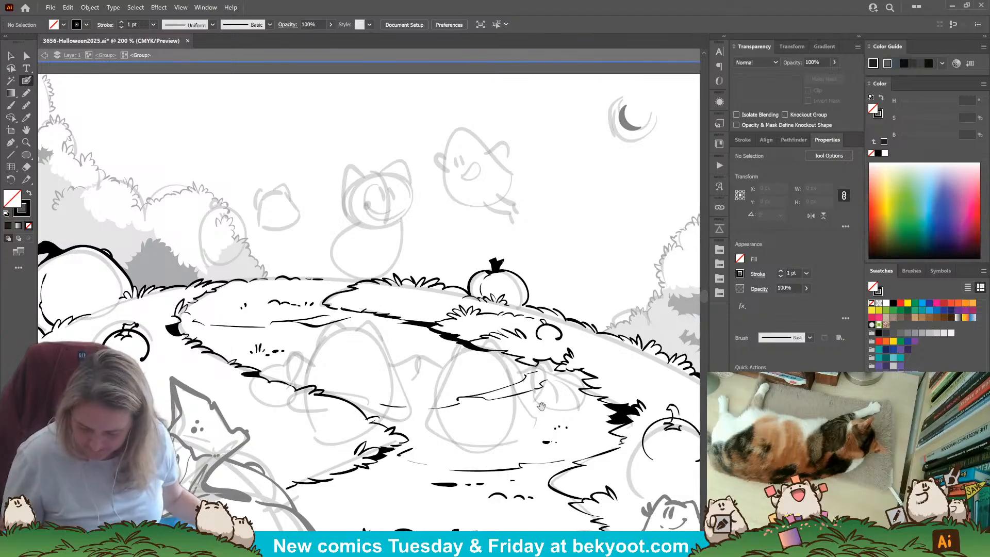
Fade the curved outline of the round pumpkin behind the small right-hand character to 30% opacity.
left_click_drag(506, 404, 438, 365)
left_click_drag(437, 426, 331, 429)
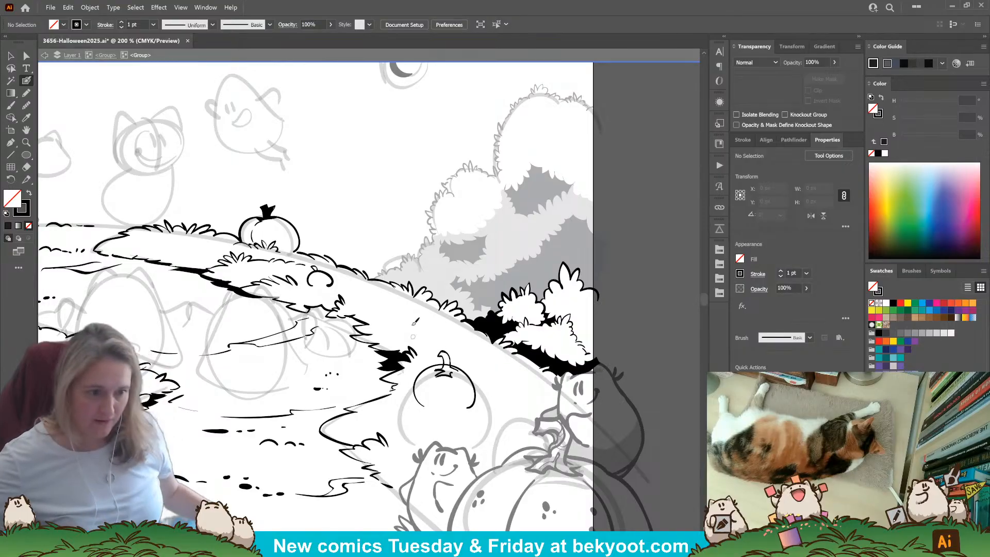
scroll(408, 319, "up", 3)
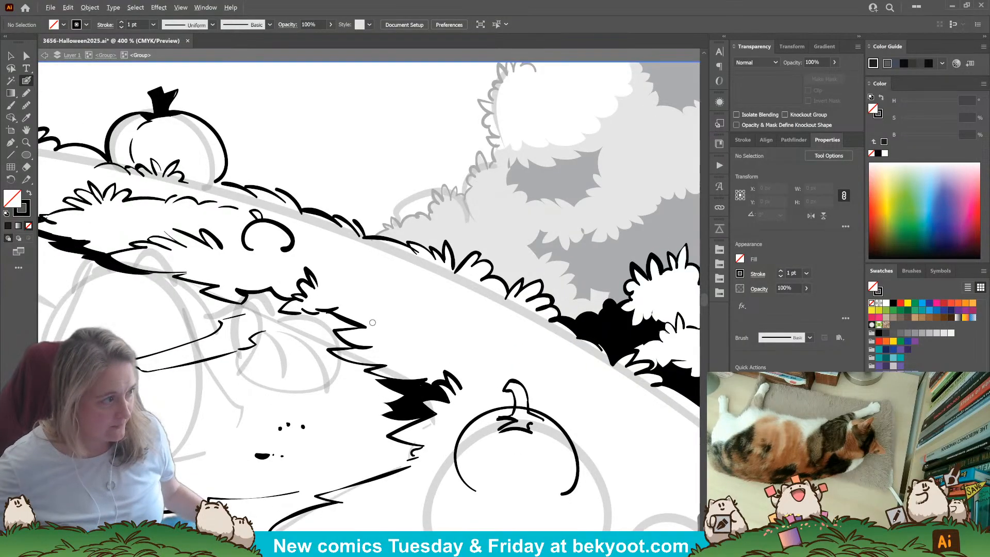
left_click_drag(407, 323, 403, 303)
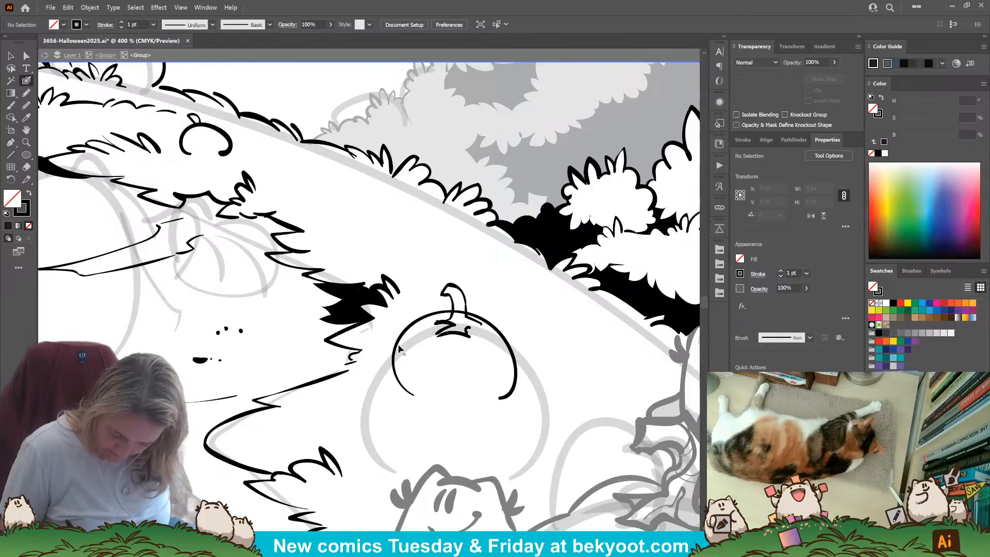
left_click(452, 312, "ctrl")
left_click(812, 62)
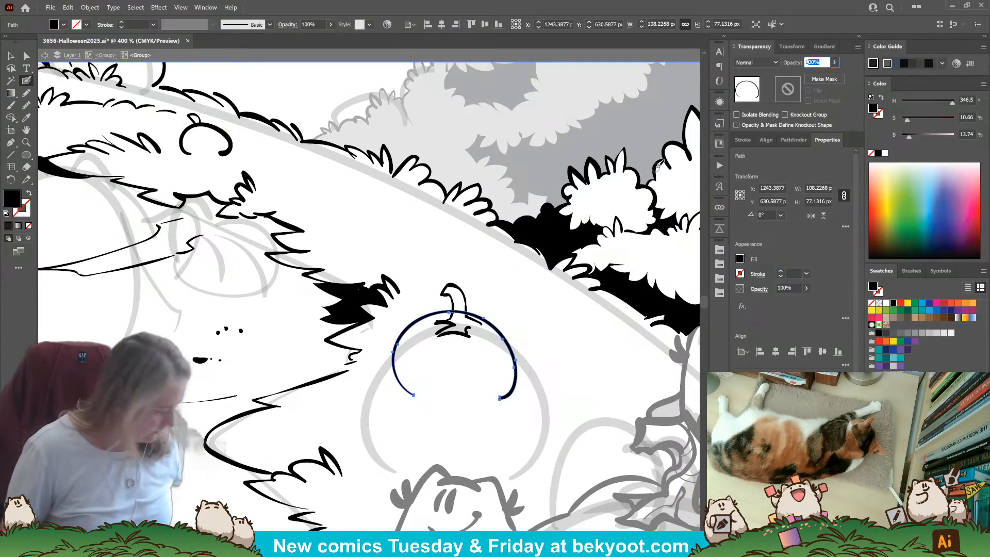
type("30")
key("Return")
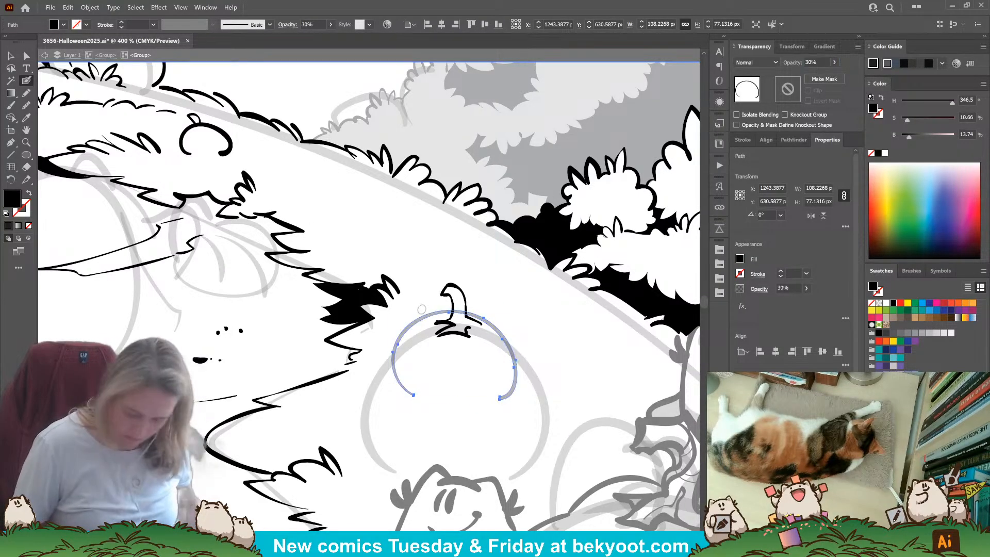
left_click(474, 301, "ctrl")
left_click(466, 304, "ctrl")
left_click(489, 304, "ctrl")
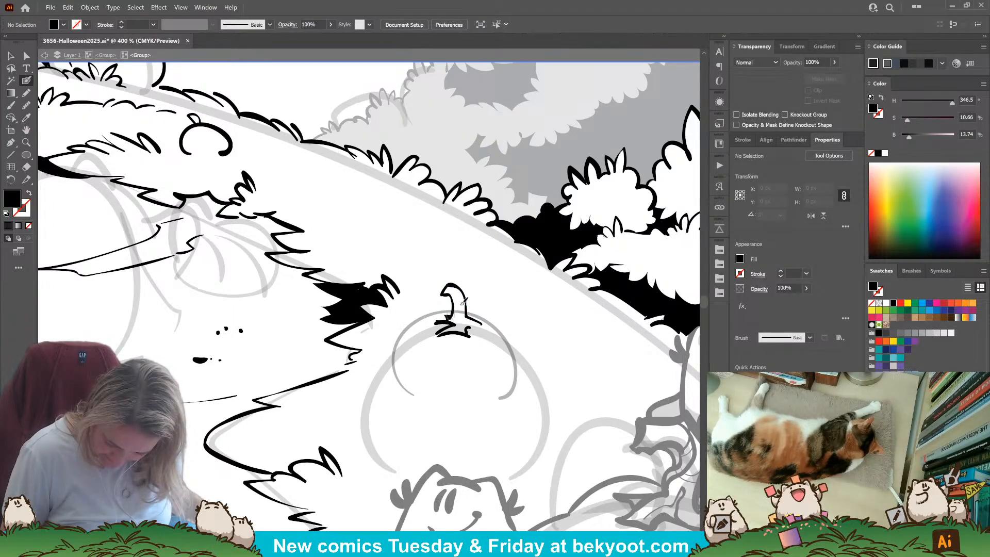
Ink new bulging left and right sides for that pumpkin over its faded outline, redrawing the right side until it fits.
key("shift+x")
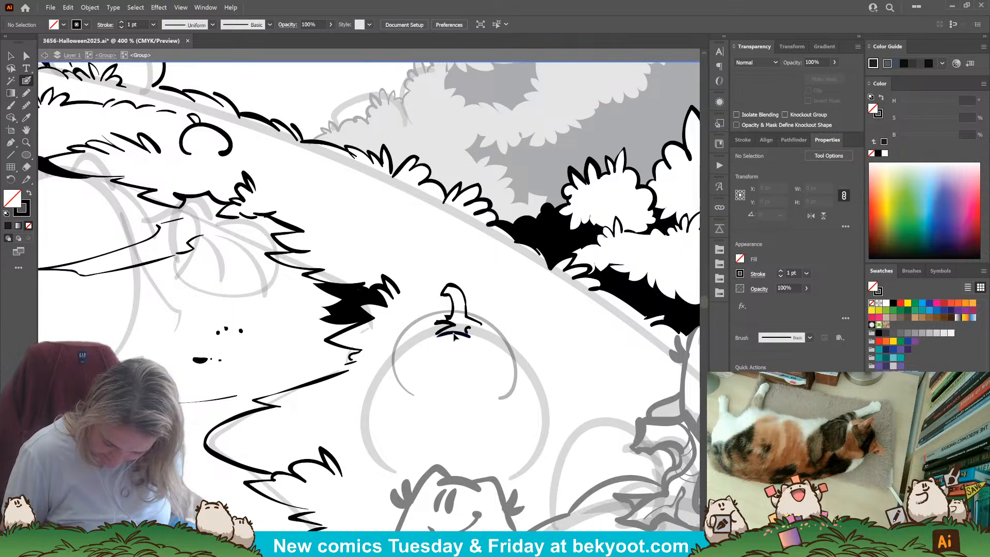
key("shift+x")
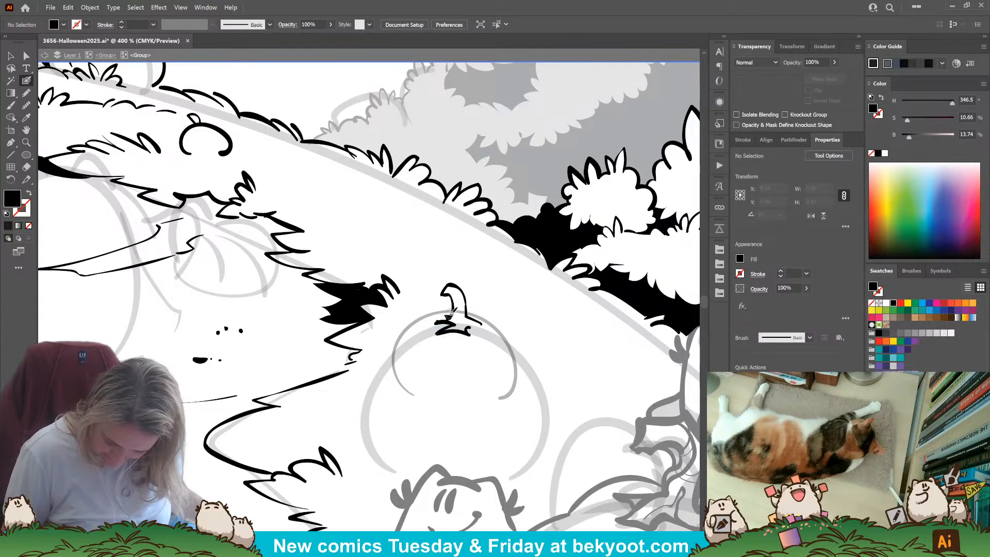
key("shift+x")
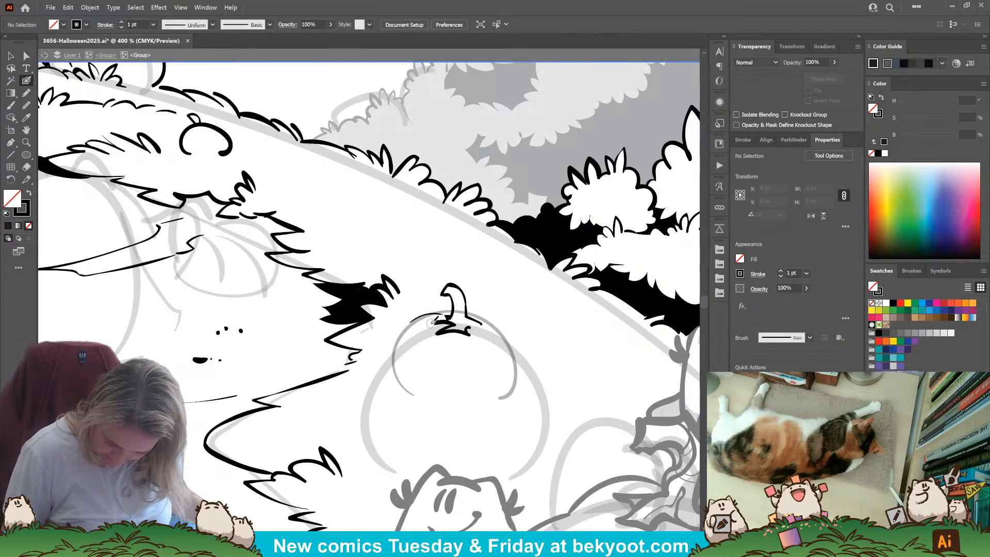
mouse_move(414, 320)
left_mouse_down()
mouse_move(395, 334)
mouse_move(388, 358)
mouse_move(409, 384)
left_mouse_up()
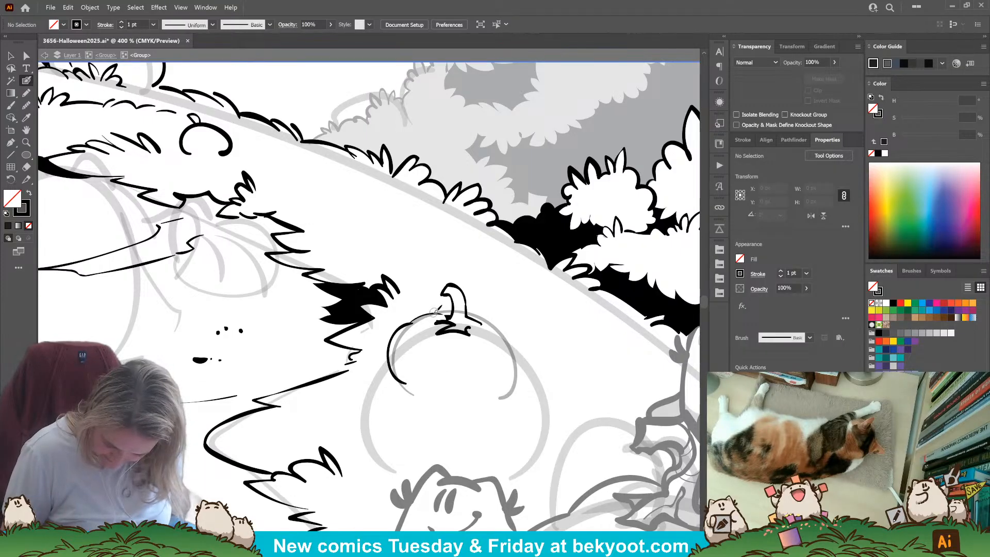
mouse_move(453, 308)
left_mouse_down()
mouse_move(522, 344)
mouse_move(523, 381)
mouse_move(510, 395)
left_mouse_up()
key("ctrl+z")
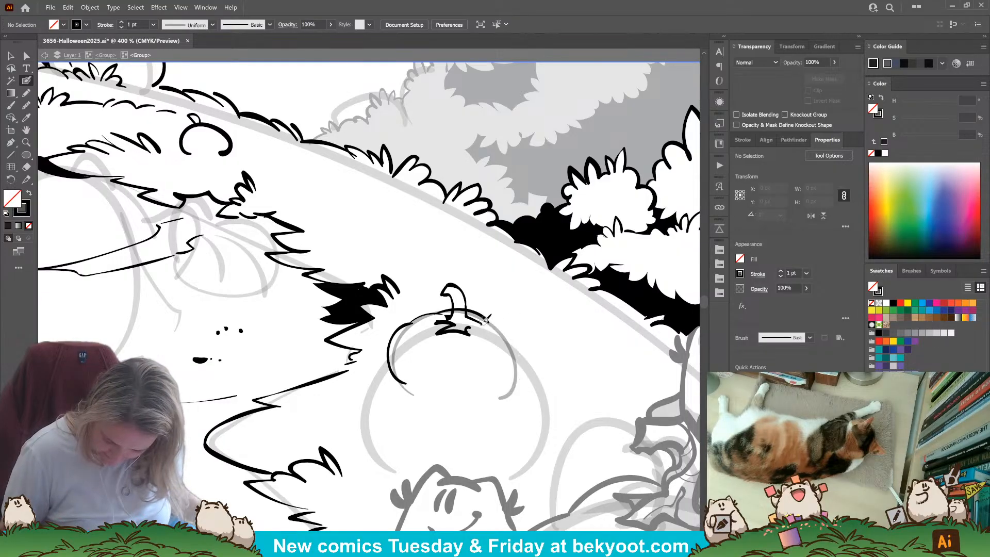
mouse_move(499, 326)
left_mouse_down()
mouse_move(520, 345)
mouse_move(524, 383)
mouse_move(513, 392)
left_mouse_up()
key("ctrl+z")
mouse_move(483, 324)
left_mouse_down()
mouse_move(508, 329)
mouse_move(519, 349)
mouse_move(492, 396)
left_mouse_up()
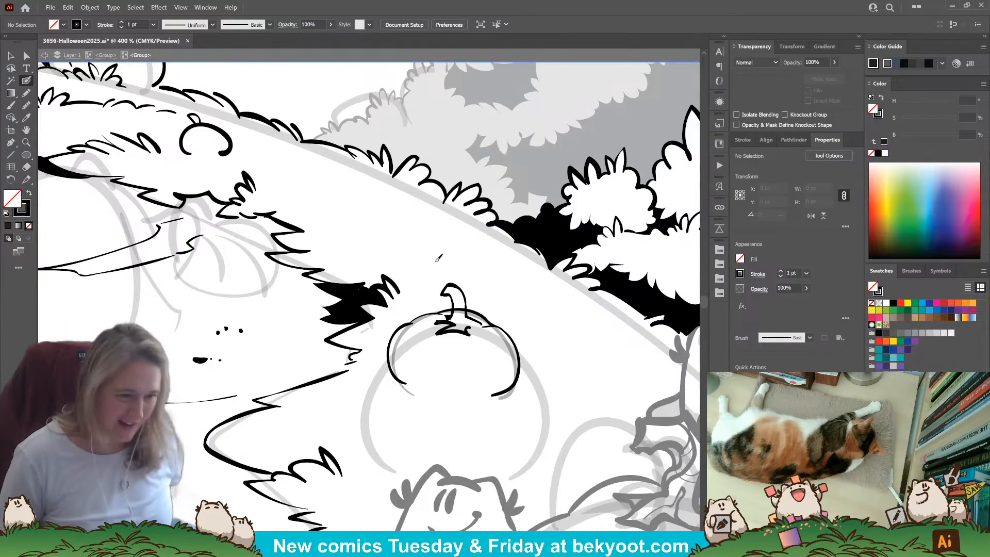
Clean up the pumpkin's top outline where it meets the base of the curled stem.
mouse_move(434, 313)
left_mouse_down()
mouse_move(464, 310)
mouse_move(489, 323)
mouse_move(460, 314)
left_mouse_up()
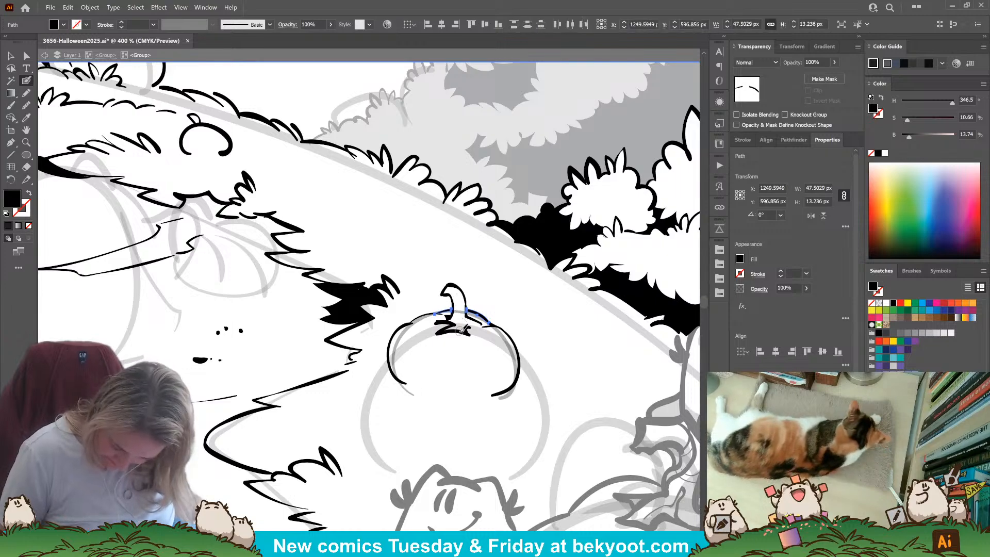
left_click(505, 294, "ctrl")
left_click(444, 312, "ctrl")
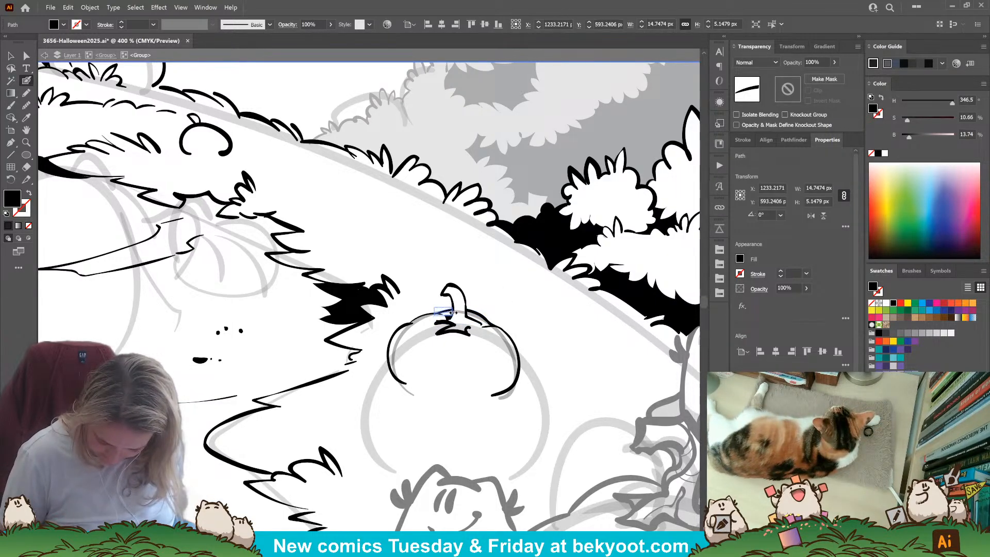
left_click(491, 297, "ctrl")
Ink a curved crease inside the pumpkin's left side and grass tufts along its base and both lower corners.
left_click_drag(473, 408, 473, 397)
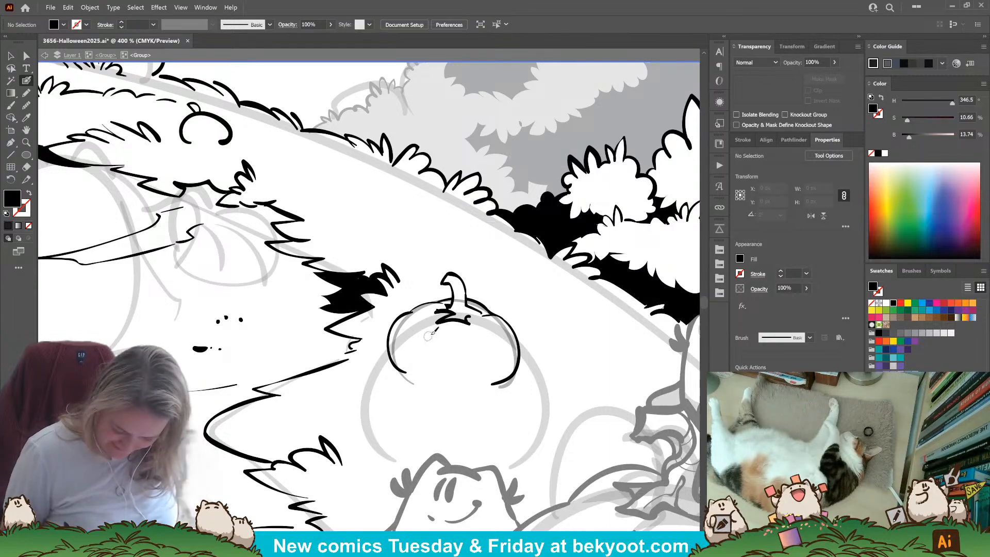
left_click_drag(418, 343, 423, 377)
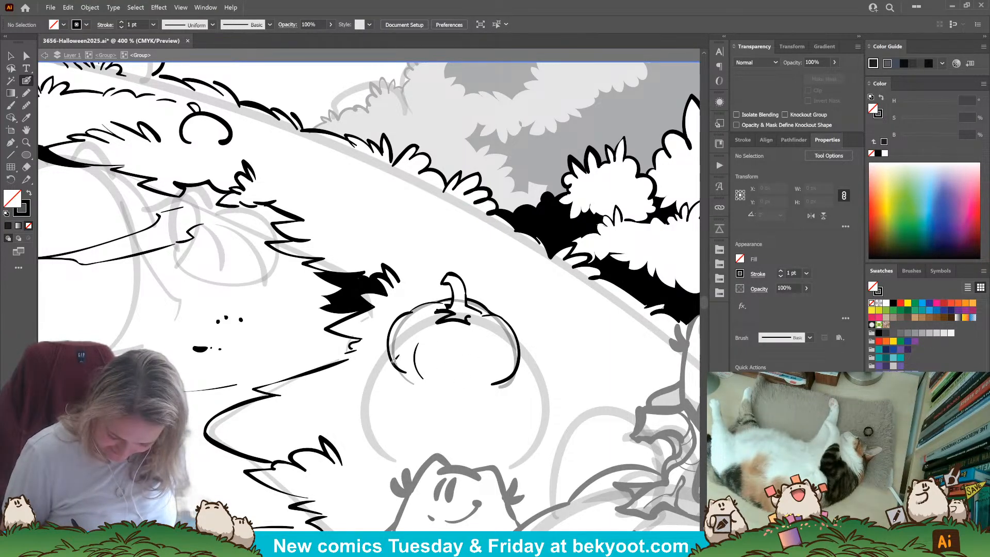
mouse_move(381, 353)
left_mouse_down()
mouse_move(356, 381)
mouse_move(410, 375)
mouse_move(369, 363)
mouse_move(389, 361)
mouse_move(377, 356)
mouse_move(360, 364)
left_mouse_up()
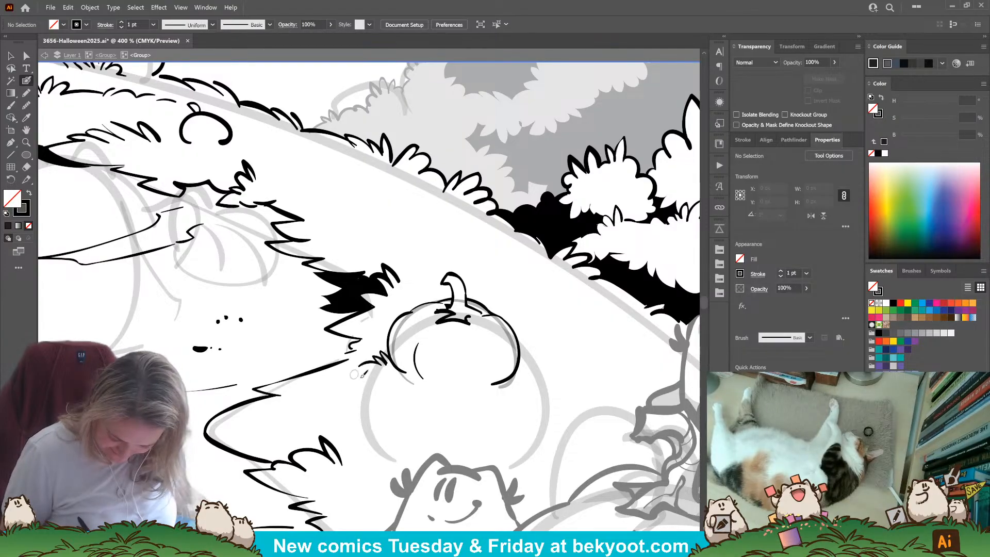
left_click_drag(418, 378, 513, 389)
key("ctrl+z")
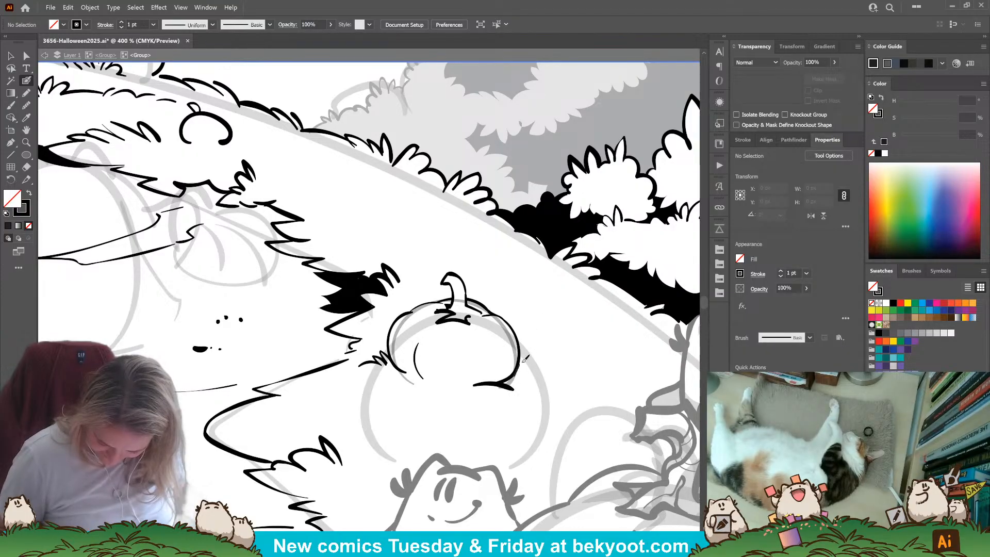
left_click_drag(522, 370, 551, 377)
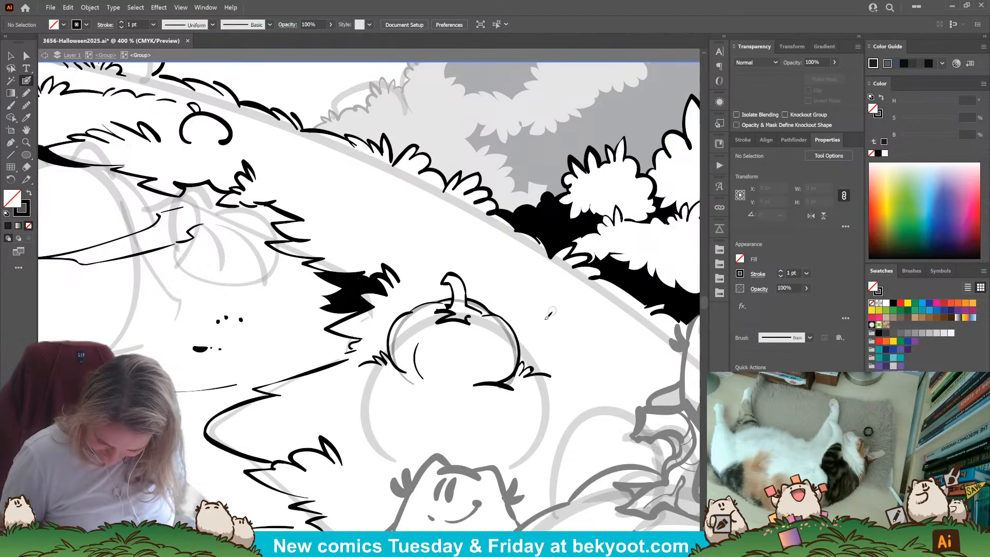
mouse_move(473, 385)
left_mouse_down()
mouse_move(413, 379)
mouse_move(430, 384)
mouse_move(433, 370)
mouse_move(402, 374)
mouse_move(435, 380)
left_mouse_up()
key("ctrl+z")
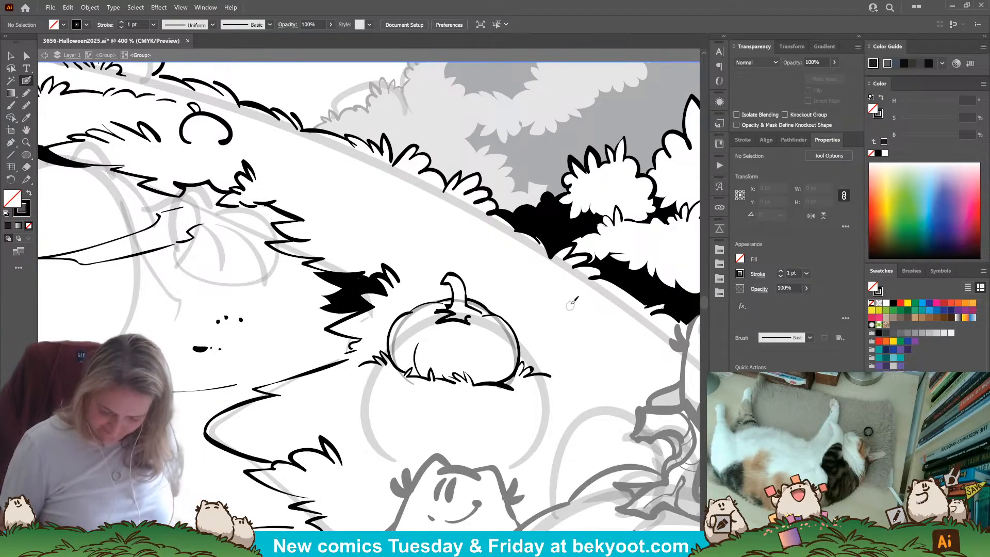
Shorten the pumpkin's left outline where it meets the grass and delete the curved crease inside it.
left_click_drag(412, 311, 405, 372)
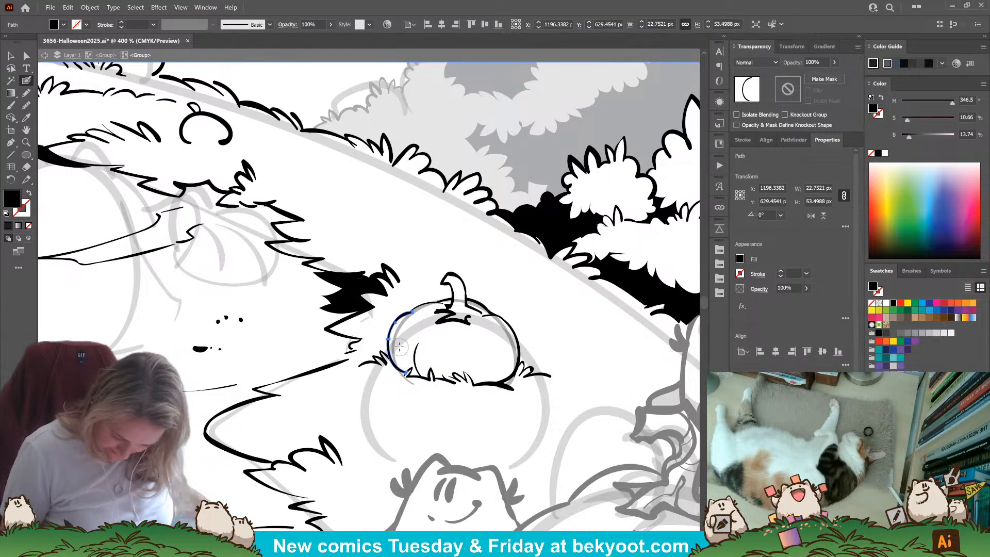
left_click_drag(402, 363, 395, 368)
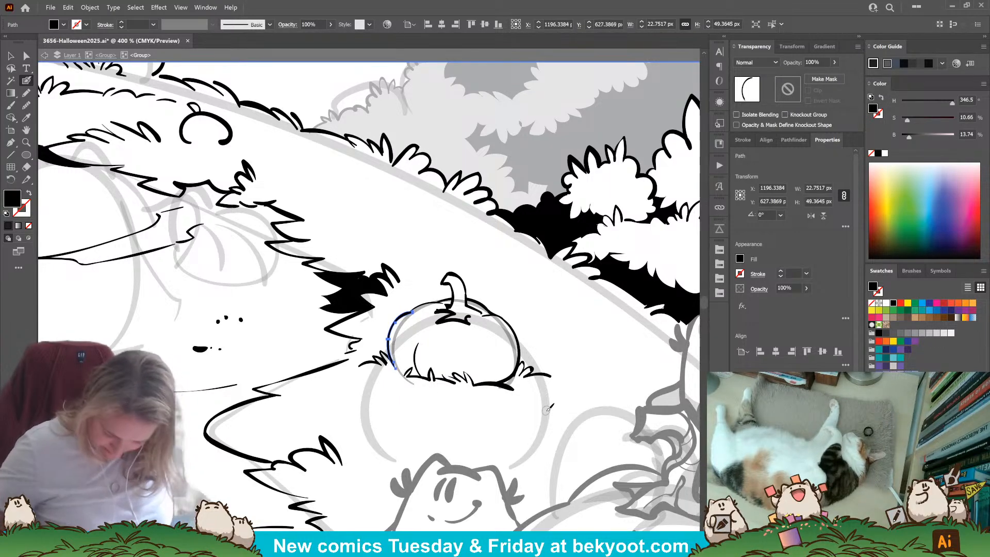
mouse_move(482, 314)
left_mouse_down()
mouse_move(514, 379)
mouse_move(506, 369)
mouse_move(500, 382)
mouse_move(507, 348)
left_mouse_up()
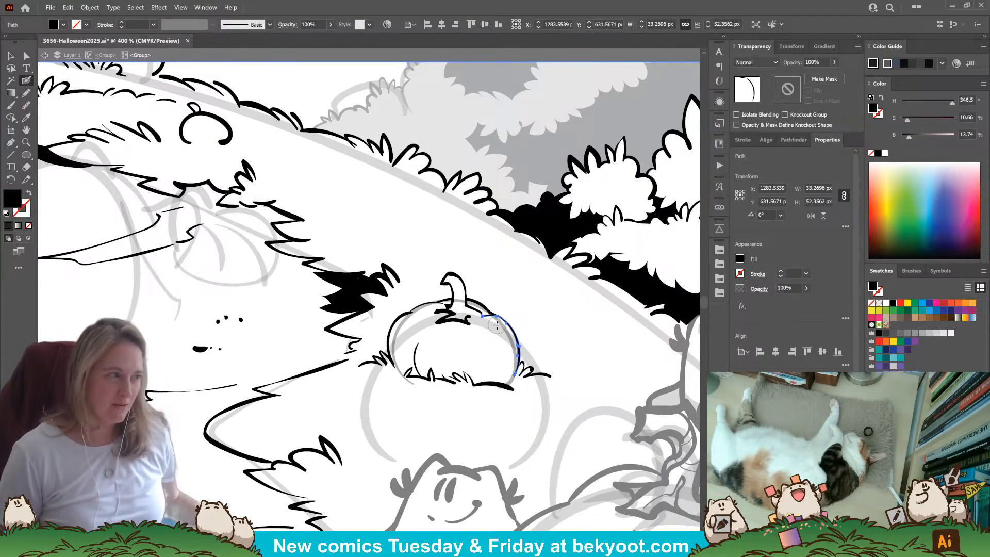
left_click_drag(424, 379, 418, 342)
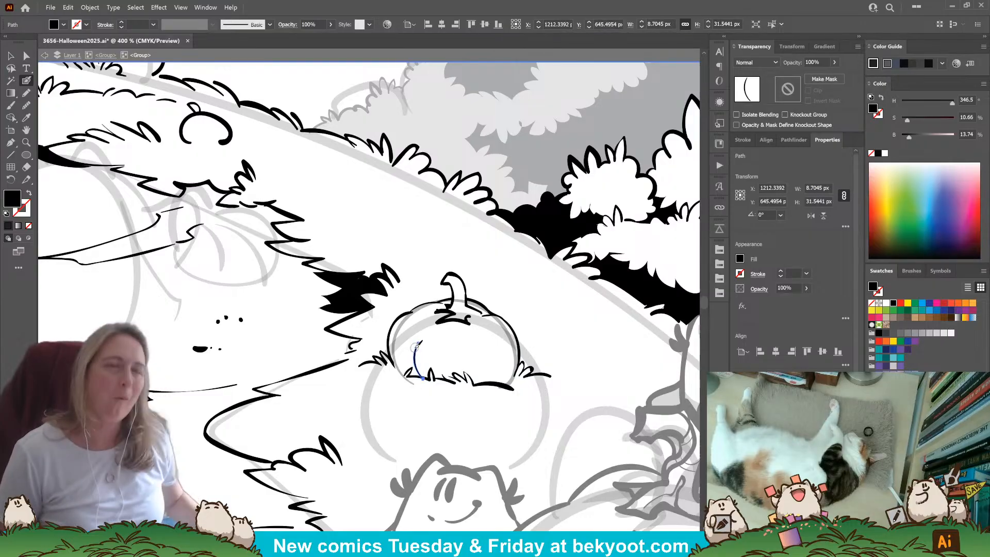
key("Delete")
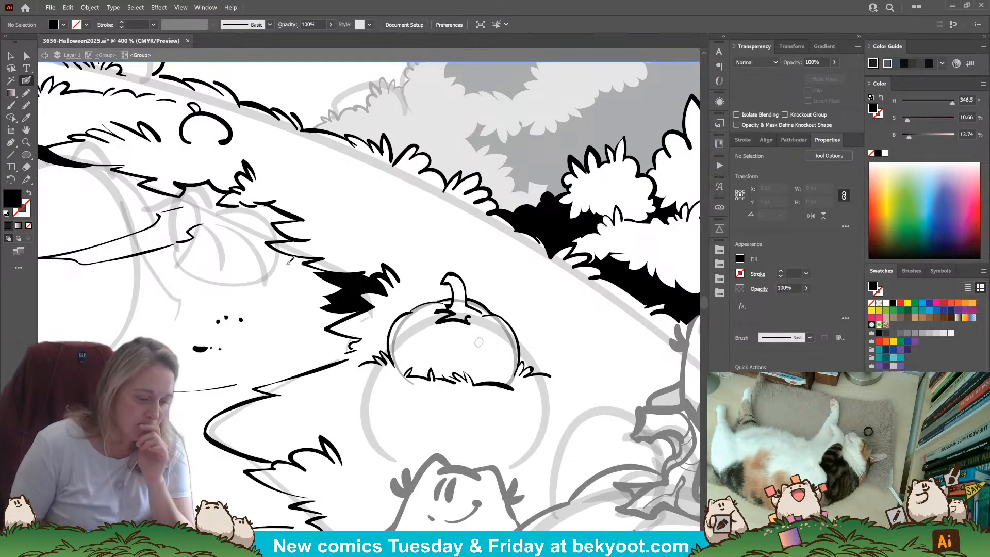
Draw solid black shadow shapes with the Pencil tool inside the pumpkin's lower right and lower left edges above the grass.
key("n")
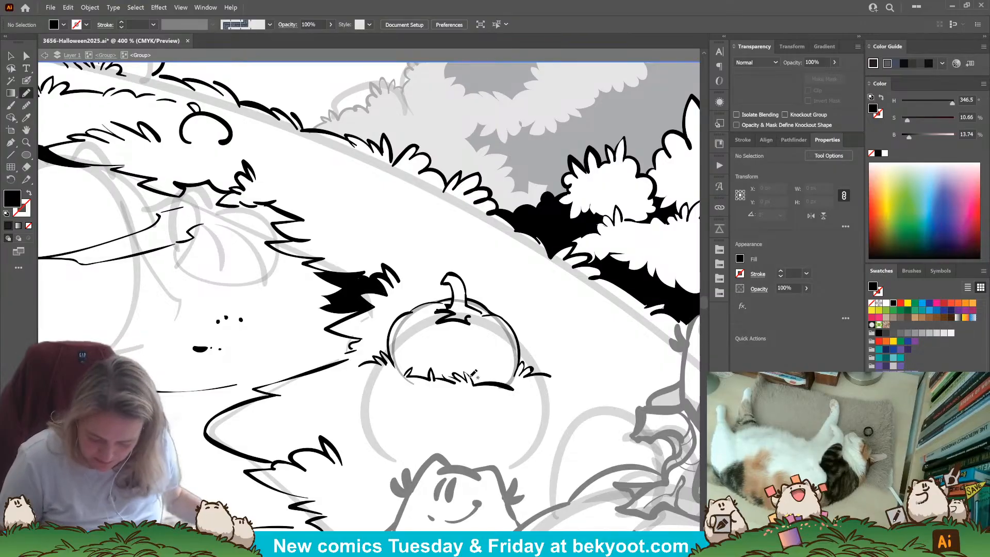
left_click_drag(469, 374, 481, 382)
mouse_move(481, 382)
left_mouse_down()
mouse_move(520, 346)
mouse_move(523, 384)
mouse_move(472, 383)
left_mouse_up()
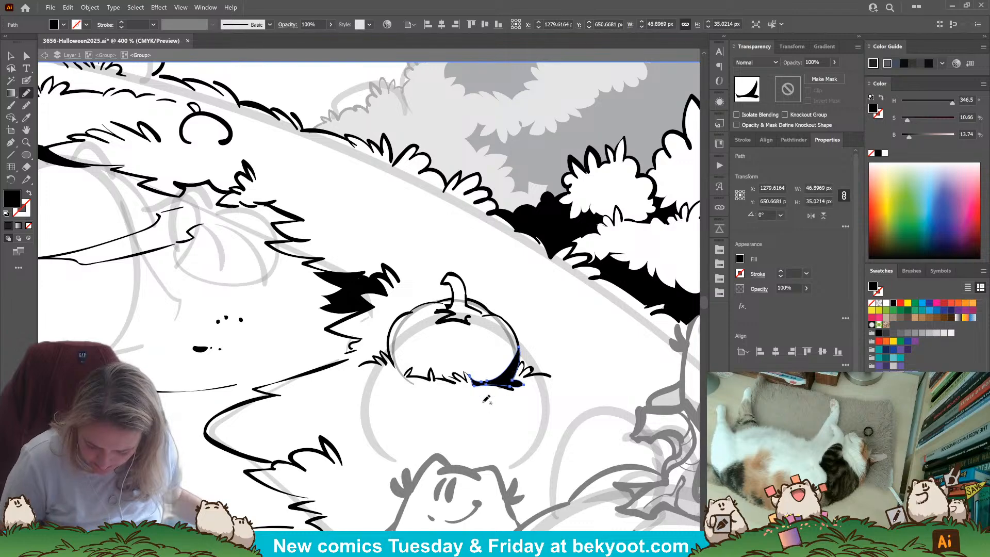
left_click(473, 415, "ctrl")
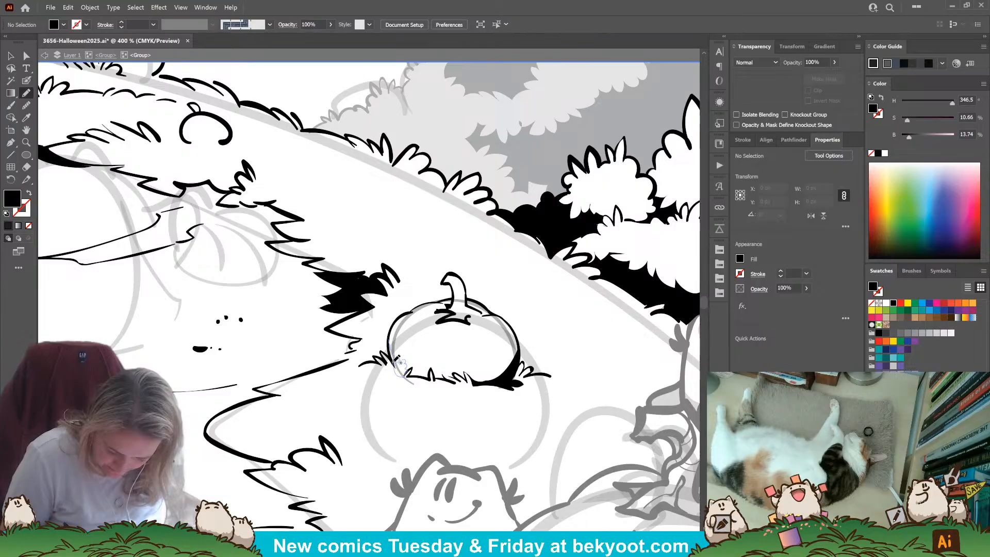
left_click_drag(391, 336, 390, 331)
key("ctrl+shift+a")
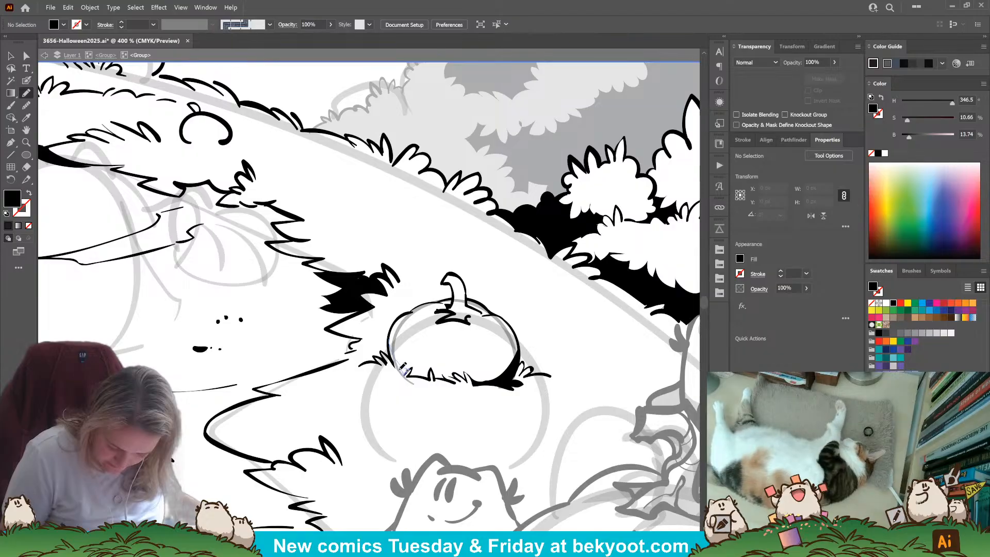
left_click_drag(396, 367, 407, 374)
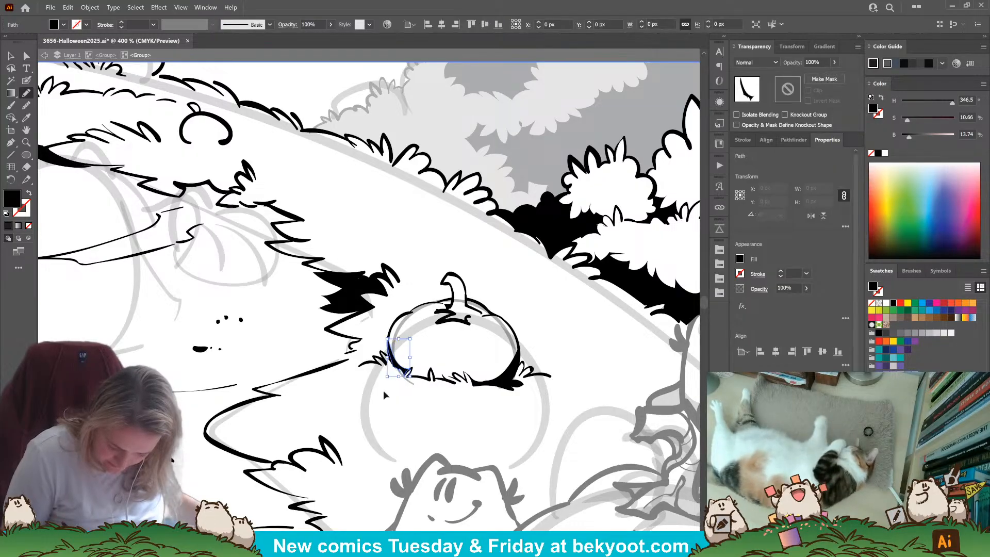
Ink a thin ridge line down the right side of the pumpkin's curled stem with the Blob Brush.
key("ctrl+shift+a")
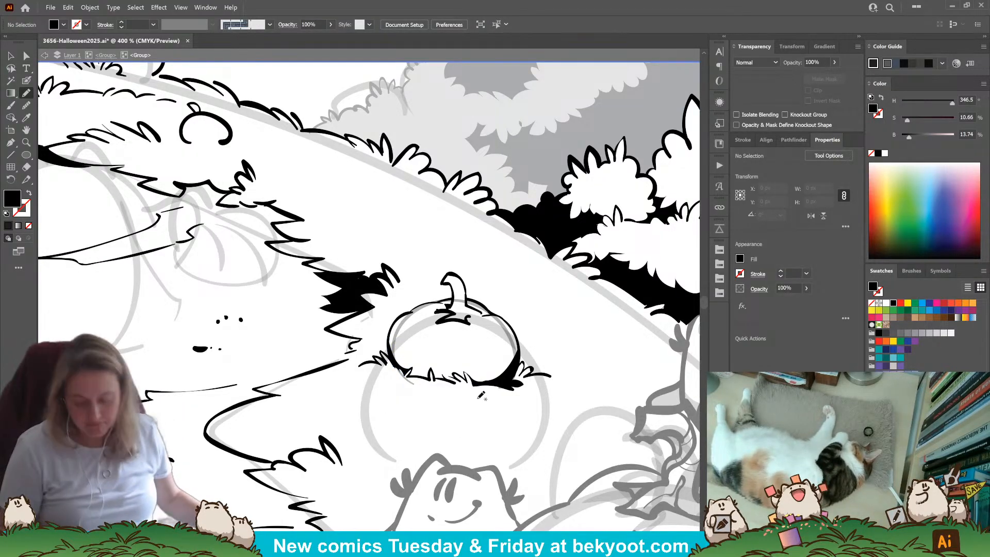
key("b")
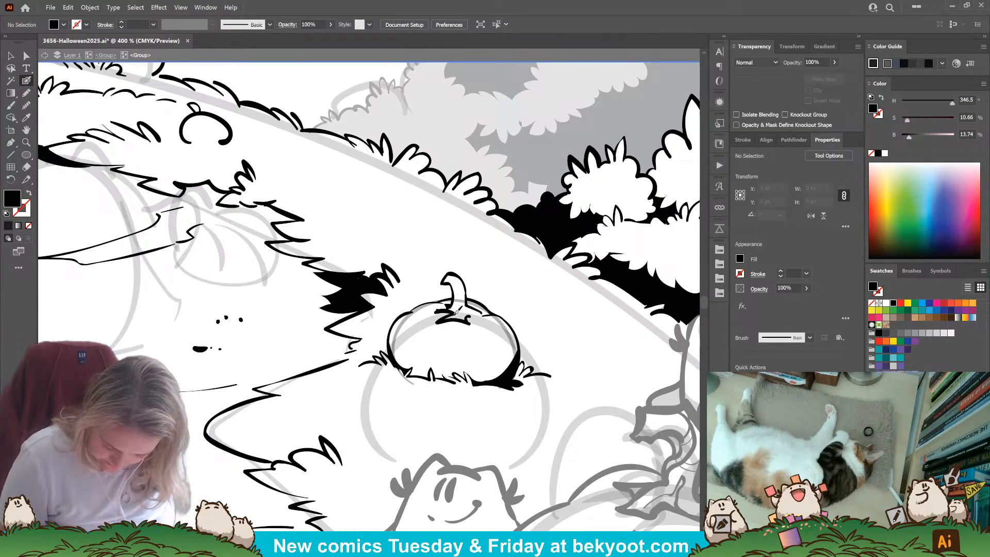
key("shift+x")
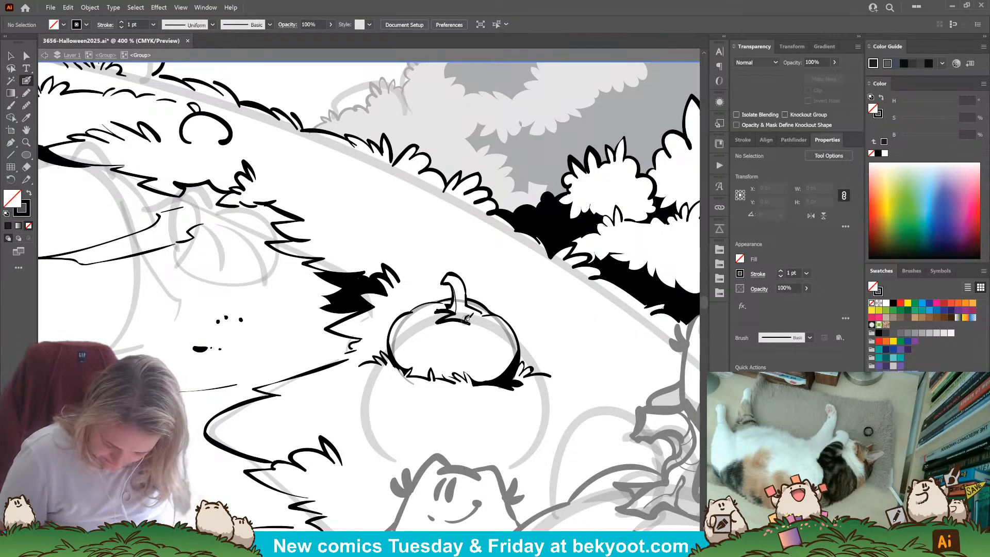
left_click_drag(463, 296, 461, 283)
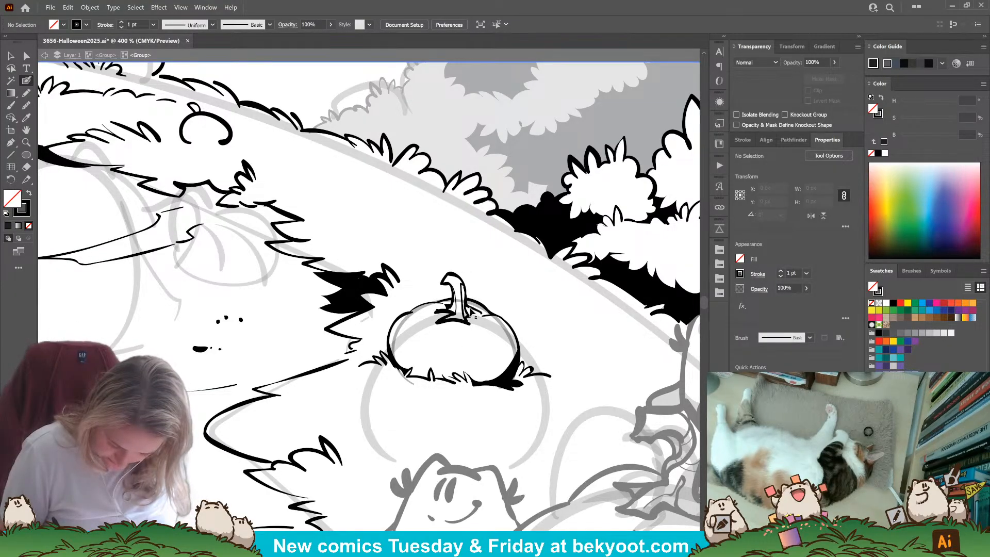
left_click(467, 302, "ctrl")
left_click(483, 286, "ctrl")
left_click(467, 302, "ctrl")
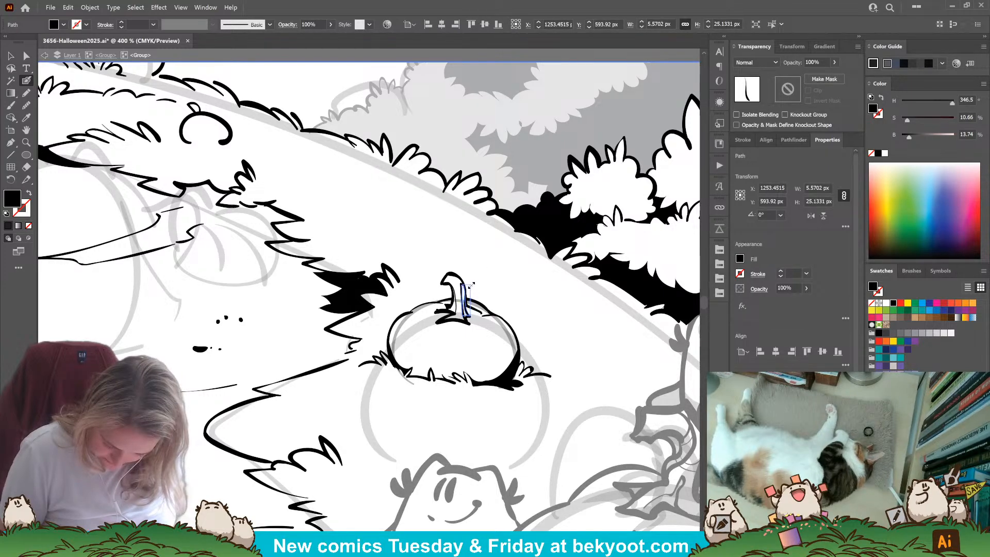
key("ctrl+shift+a")
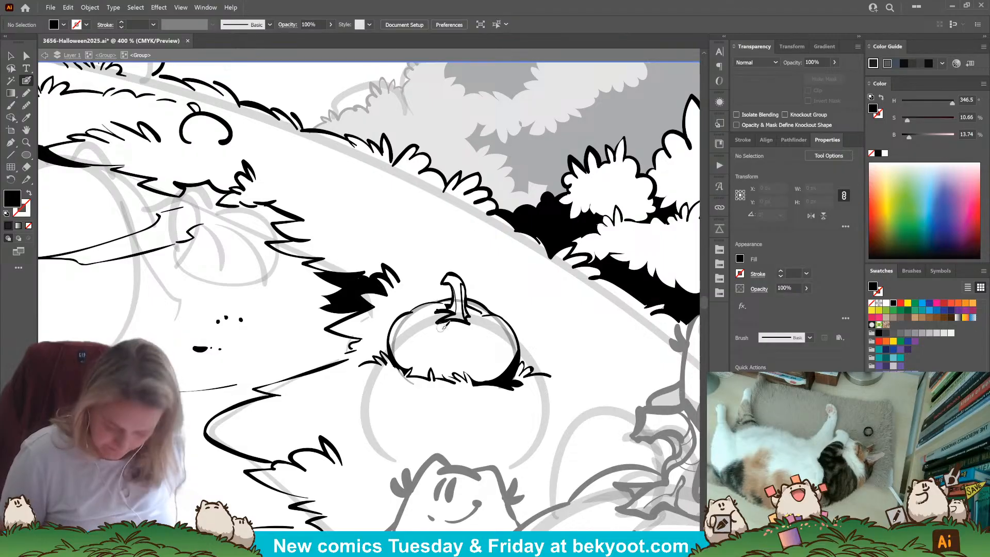
Dot small black speckles on both upper sides of the pumpkin and small marks along its top outline.
key("shift+x")
left_click(406, 327)
left_click(410, 331)
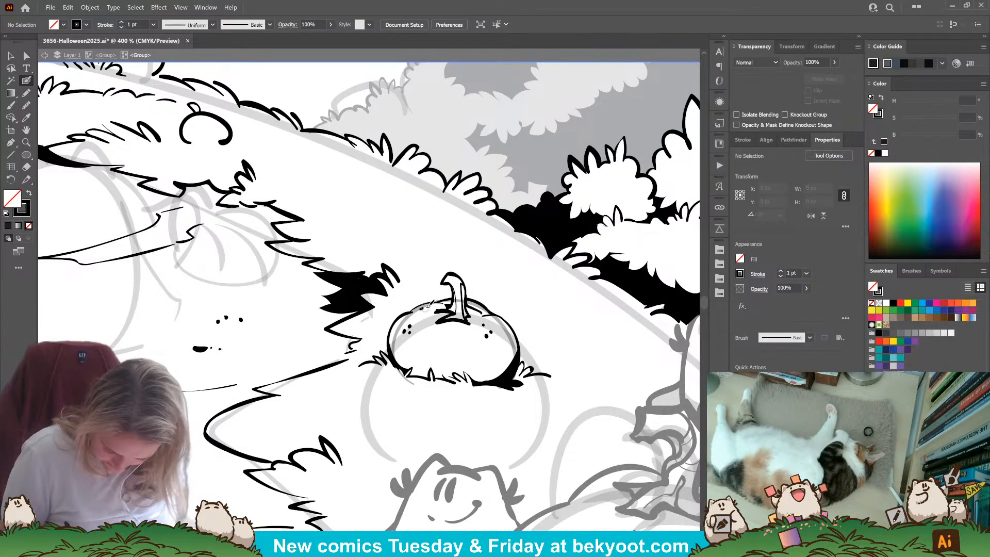
left_click(419, 307)
left_click(426, 305)
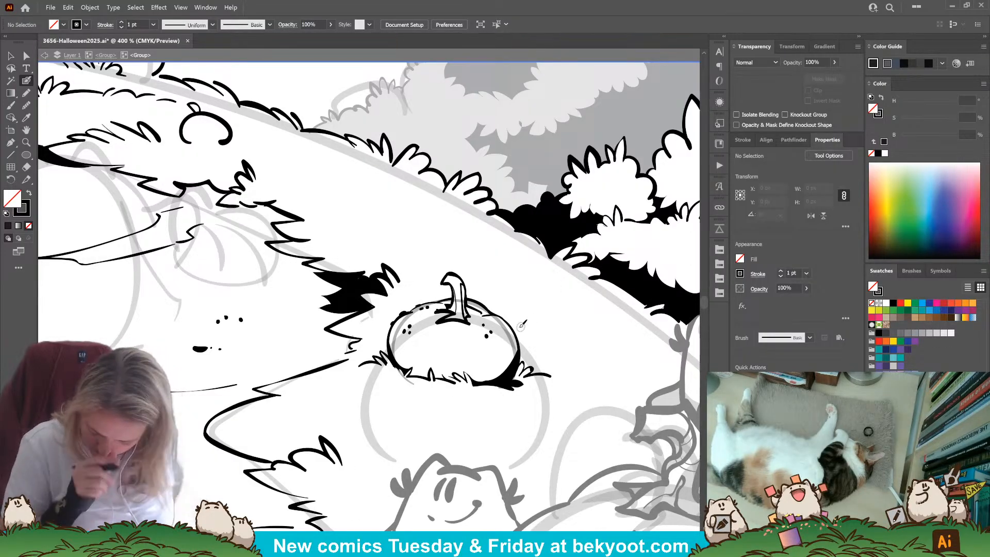
Ink grass blades beside the pumpkin's left edge and delete its faded guide outline.
left_click_drag(408, 361, 467, 338)
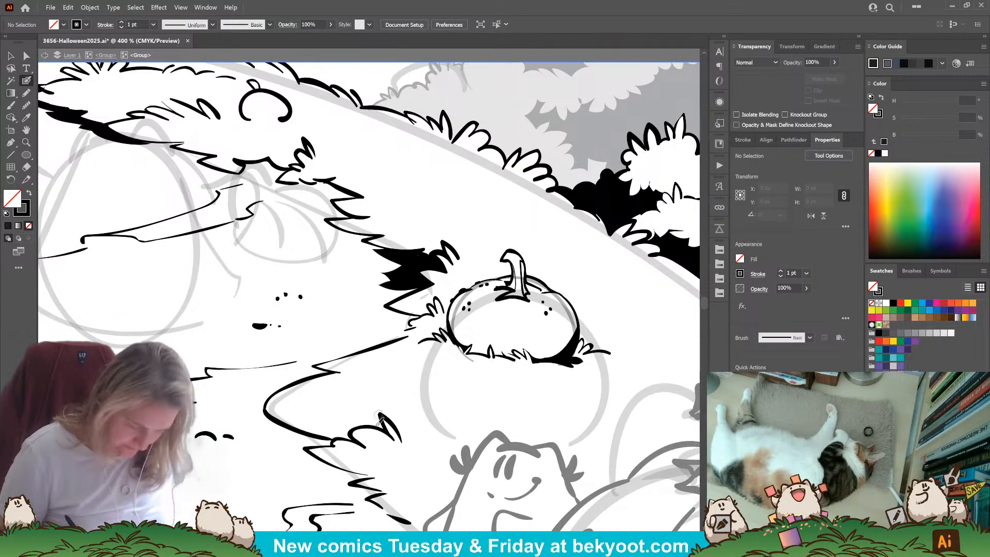
left_click_drag(374, 360, 278, 386)
left_click_drag(405, 380, 463, 384)
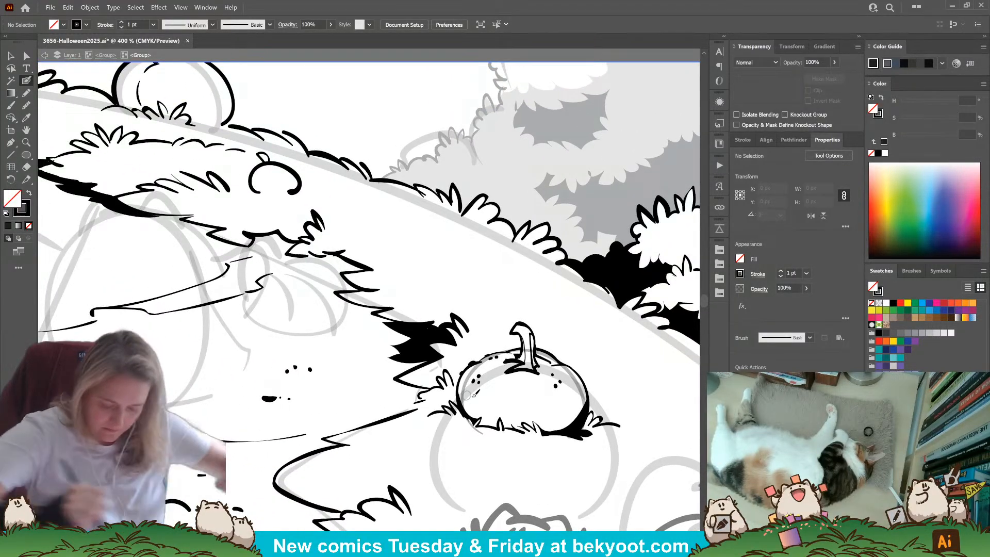
left_click(467, 385, "ctrl")
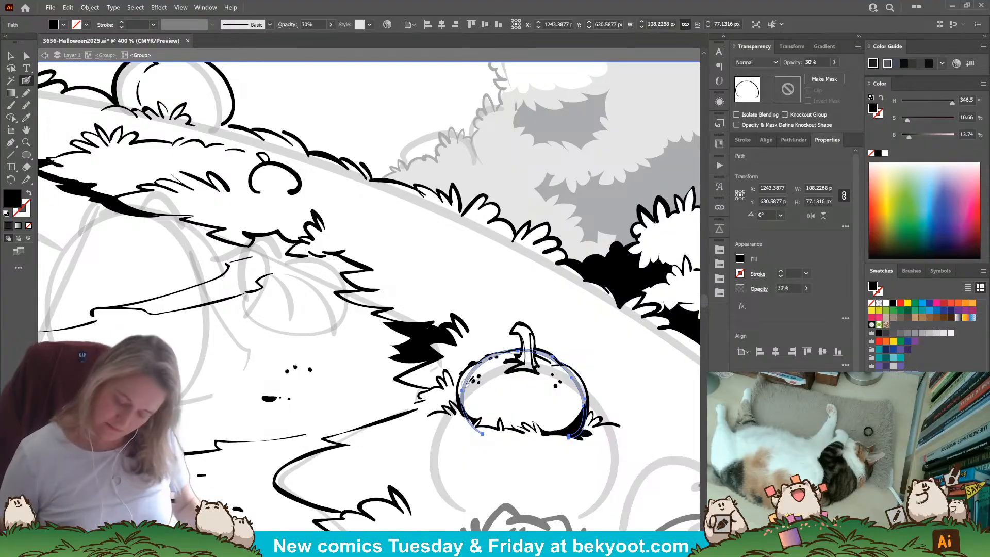
key("ctrl+shift+a")
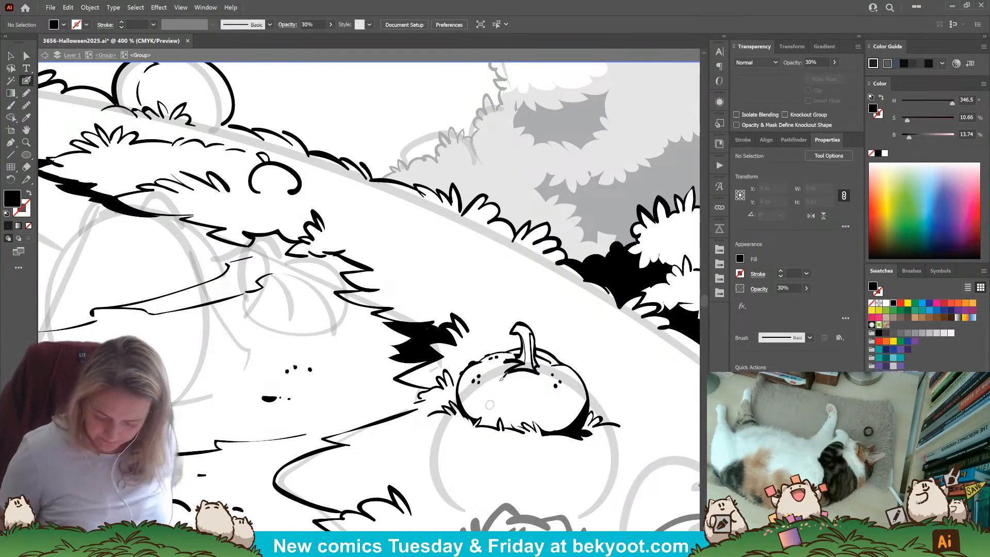
scroll(376, 284, "down", 3)
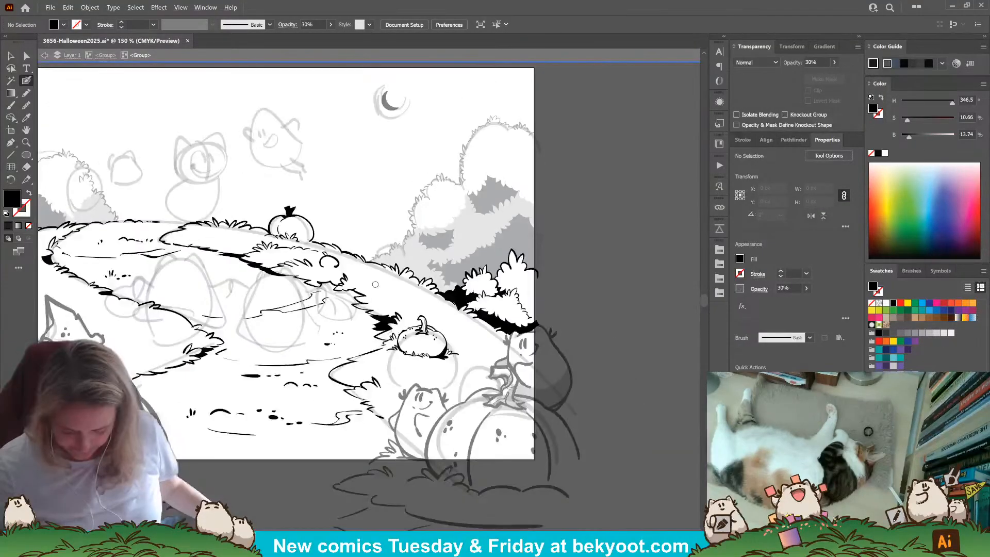
left_click_drag(261, 458, 434, 434)
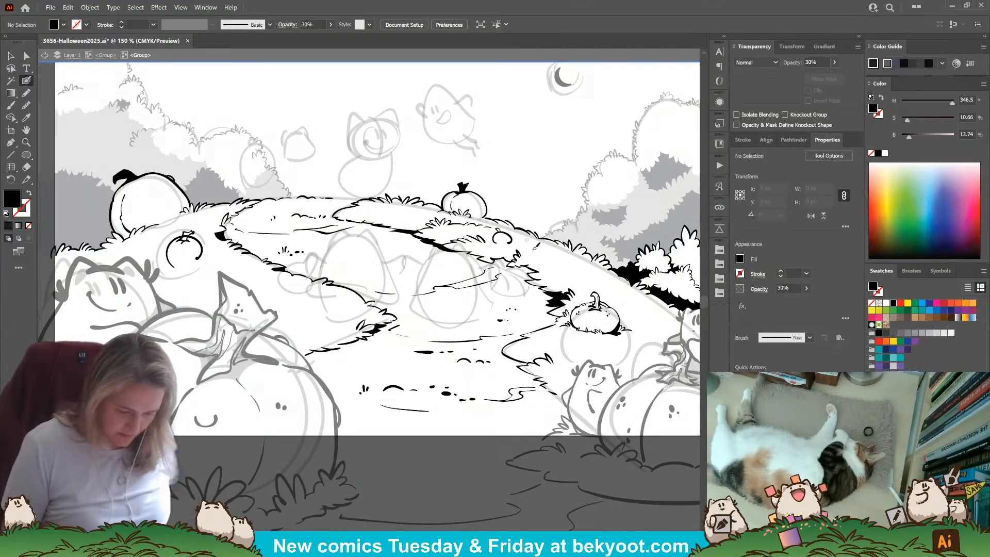
left_click_drag(504, 241, 369, 371)
scroll(423, 242, "up", 4)
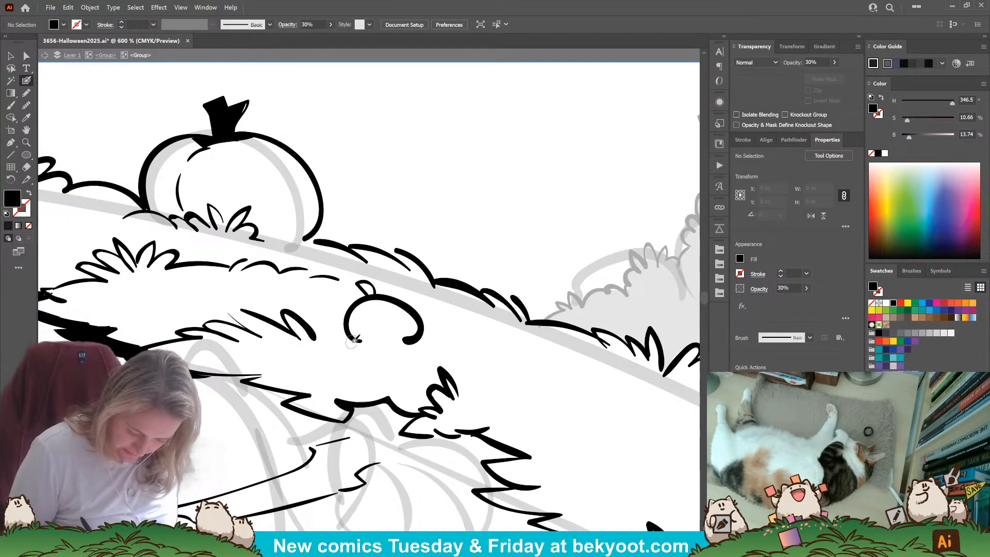
mouse_move(354, 341)
left_mouse_down()
mouse_move(333, 327)
mouse_move(340, 335)
left_mouse_up()
key("shift+x")
key("ctrl+z")
Fade the small hillside pumpkin's open outline to 40% opacity as a drawing guide.
left_click(414, 323, "ctrl")
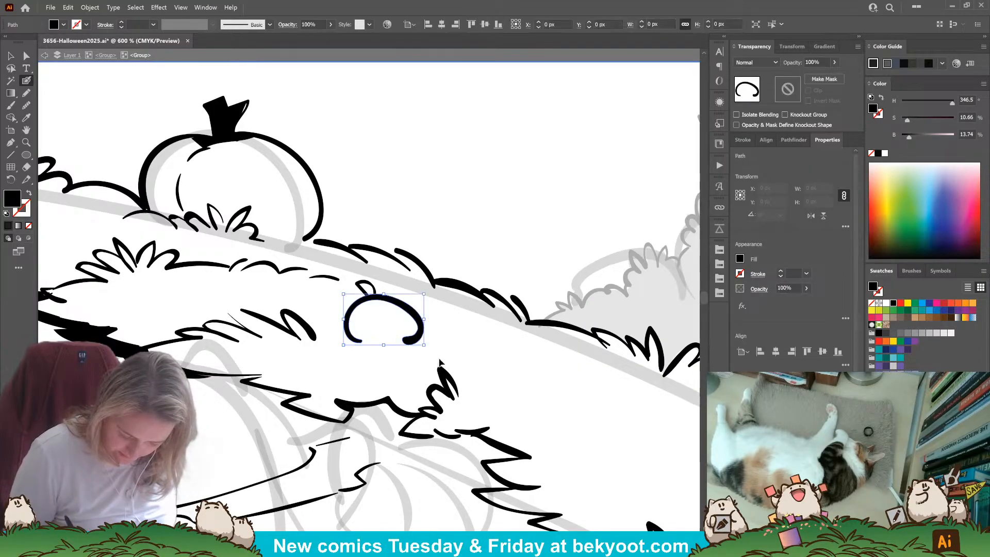
left_click(337, 338, "ctrl")
left_click(360, 310, "ctrl")
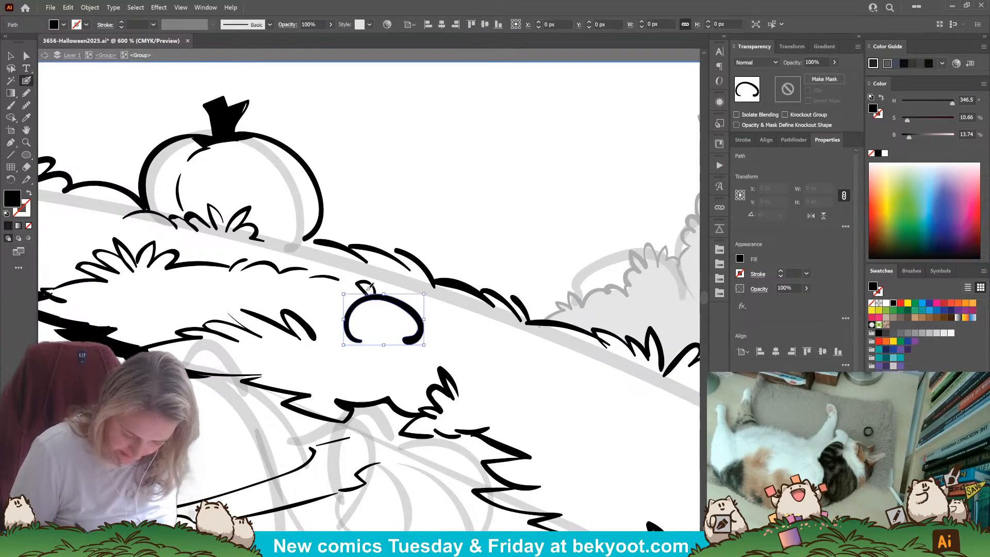
left_click(834, 62)
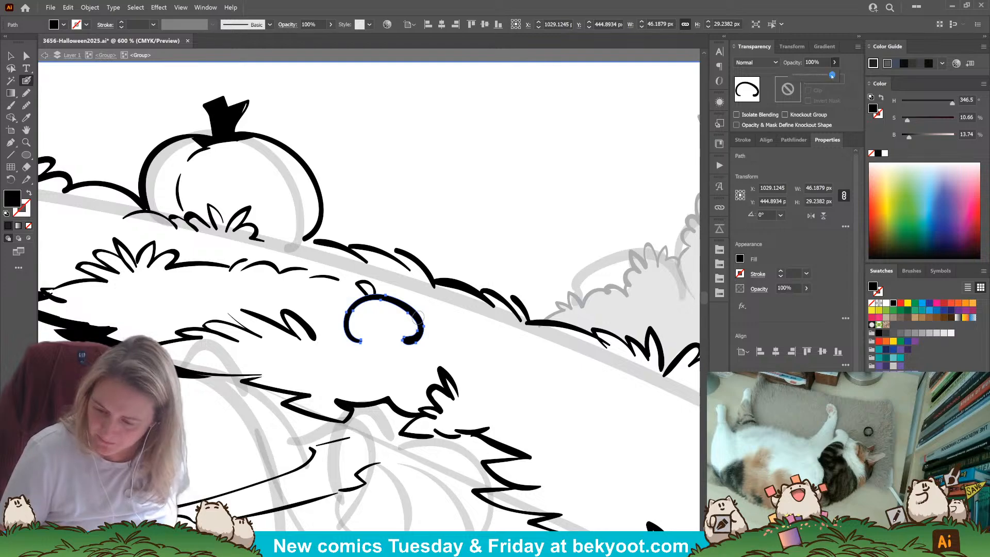
left_click_drag(830, 74, 809, 75)
left_click(564, 180, "ctrl")
left_click(312, 335, "ctrl")
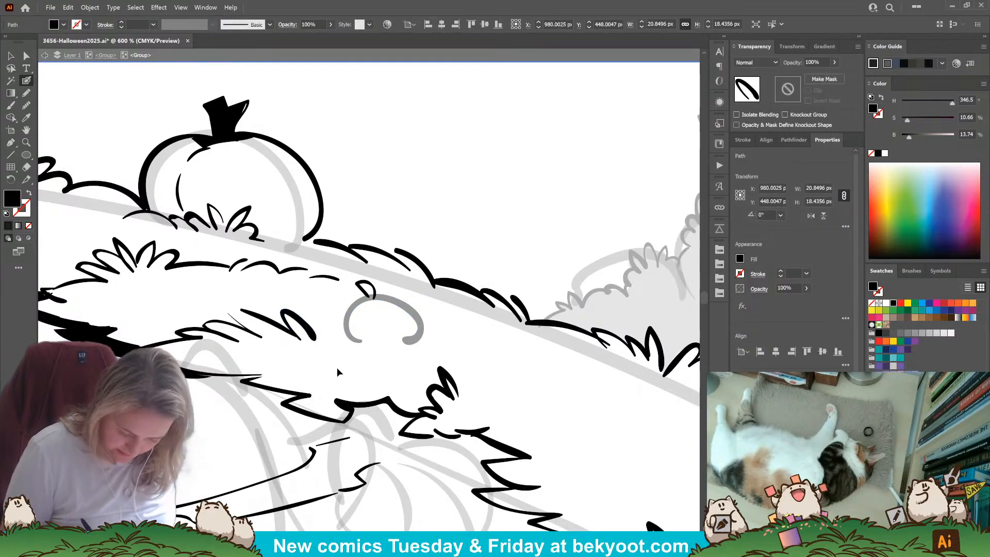
left_click(338, 372, "ctrl")
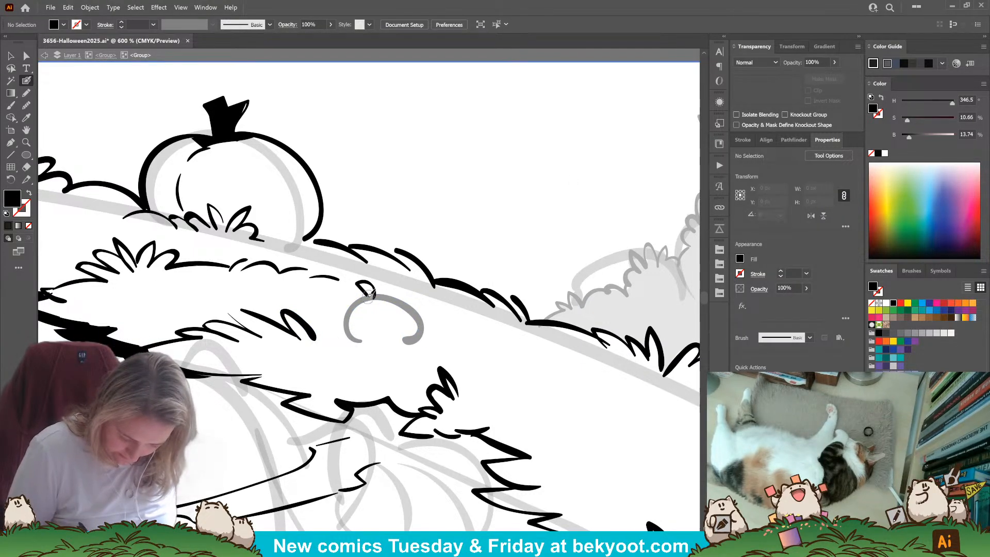
Ink a thinner outline down both sides of the small pumpkin over its faded guide, starting at the stem.
mouse_move(360, 297)
left_mouse_down()
mouse_move(336, 323)
mouse_move(351, 342)
left_mouse_up()
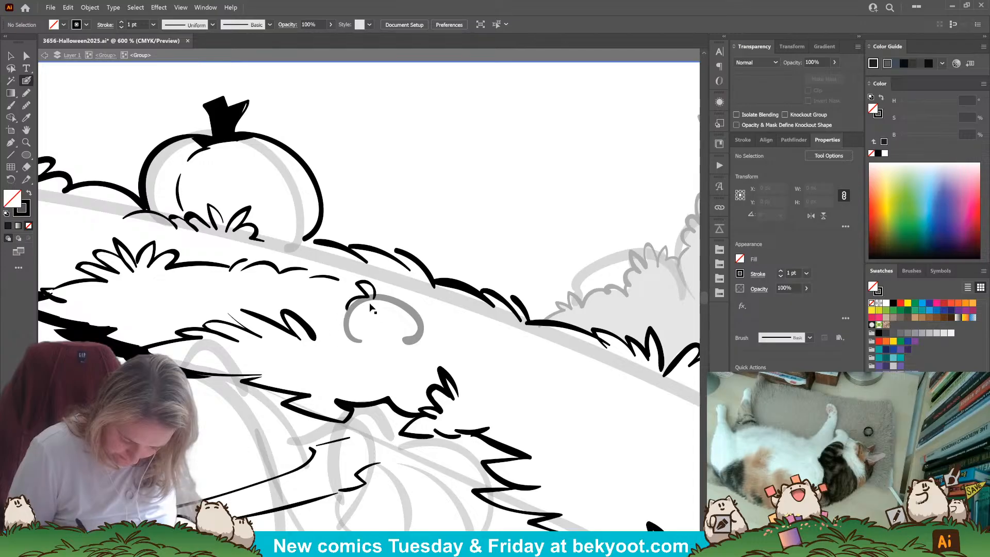
key("ctrl+z")
key("shift+x")
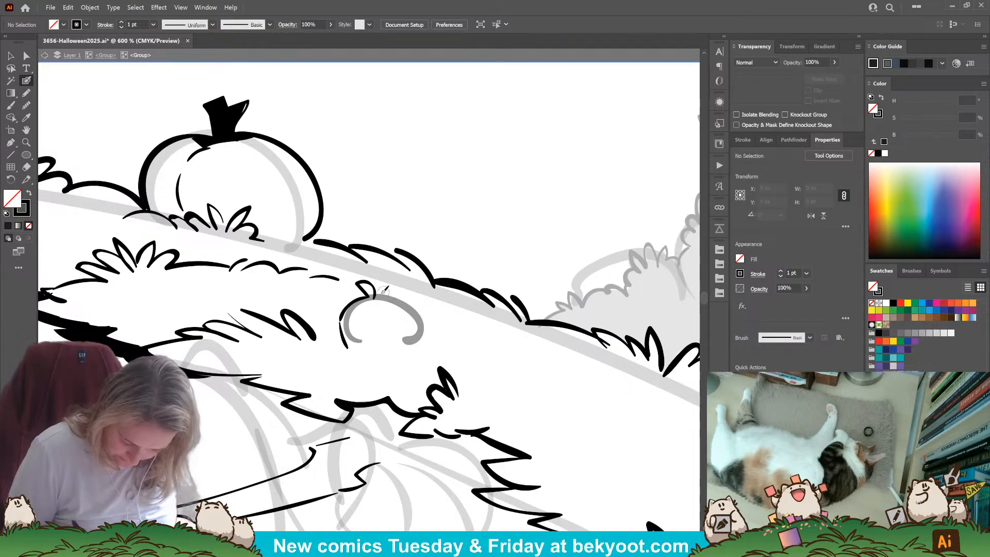
left_click_drag(352, 339, 356, 344)
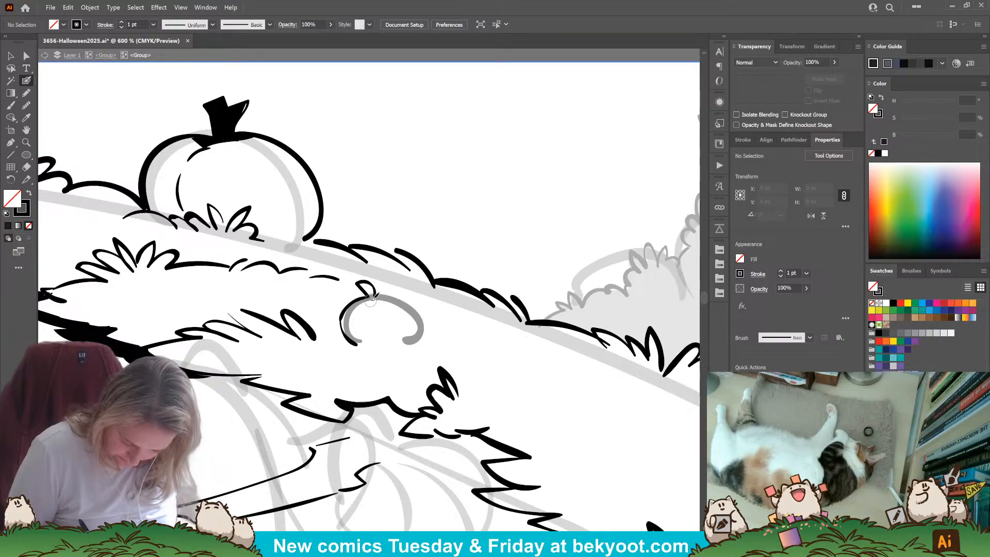
mouse_move(370, 299)
left_mouse_down()
mouse_move(412, 303)
mouse_move(412, 339)
left_mouse_up()
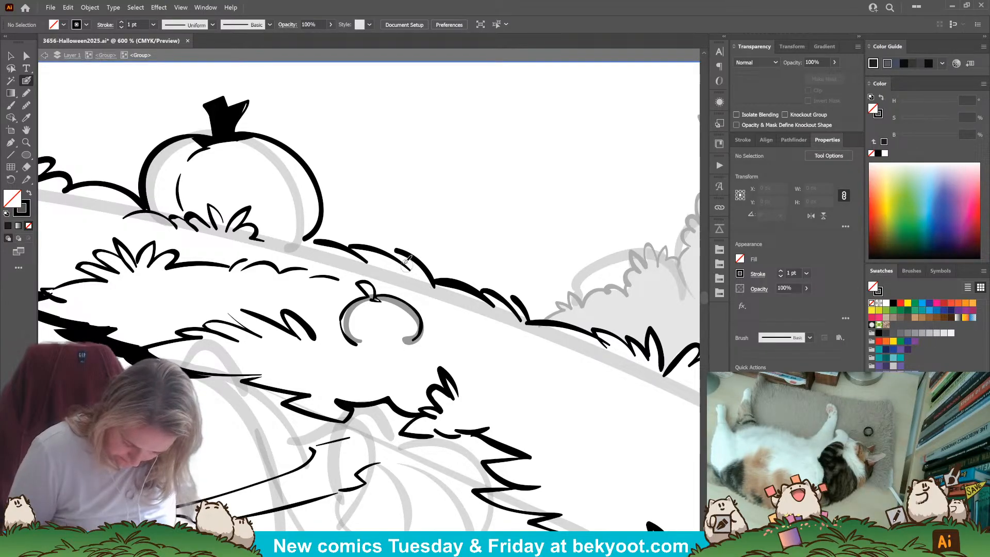
Ink grass tufts along the small pumpkin's base and on either side of it, and delete the faded guide outline.
left_click_drag(344, 338, 315, 337)
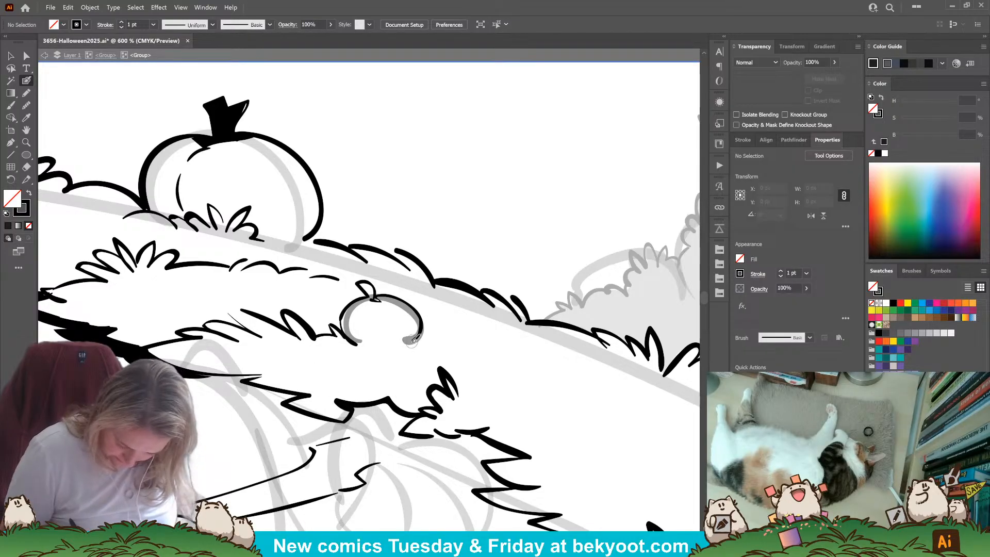
mouse_move(413, 341)
left_mouse_down()
mouse_move(396, 324)
mouse_move(357, 343)
mouse_move(464, 338)
left_mouse_up()
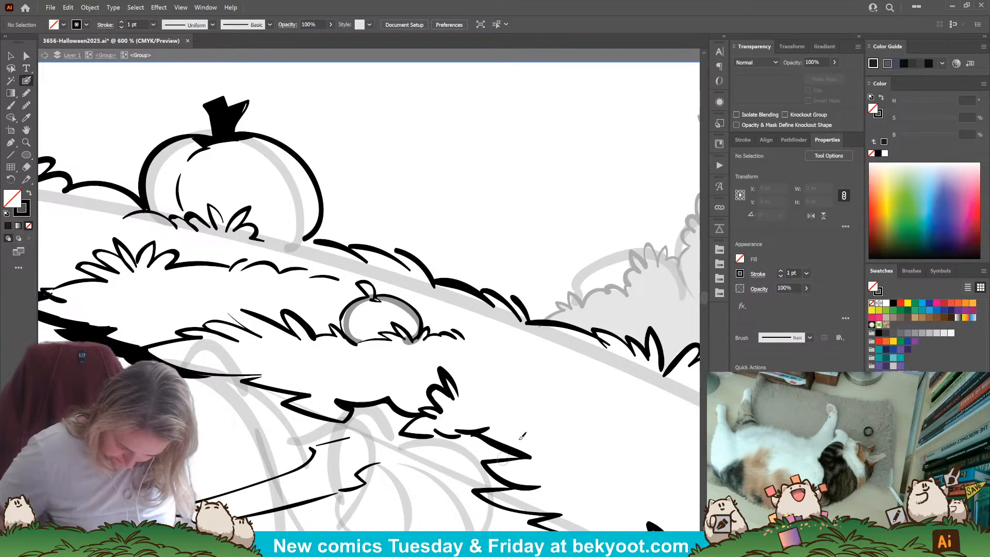
left_click(356, 320, "ctrl")
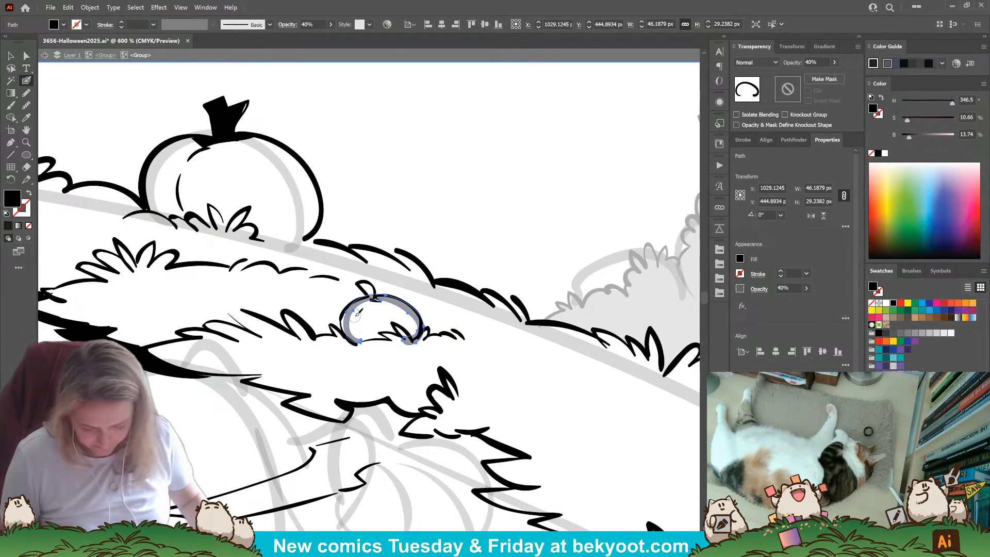
key("Delete")
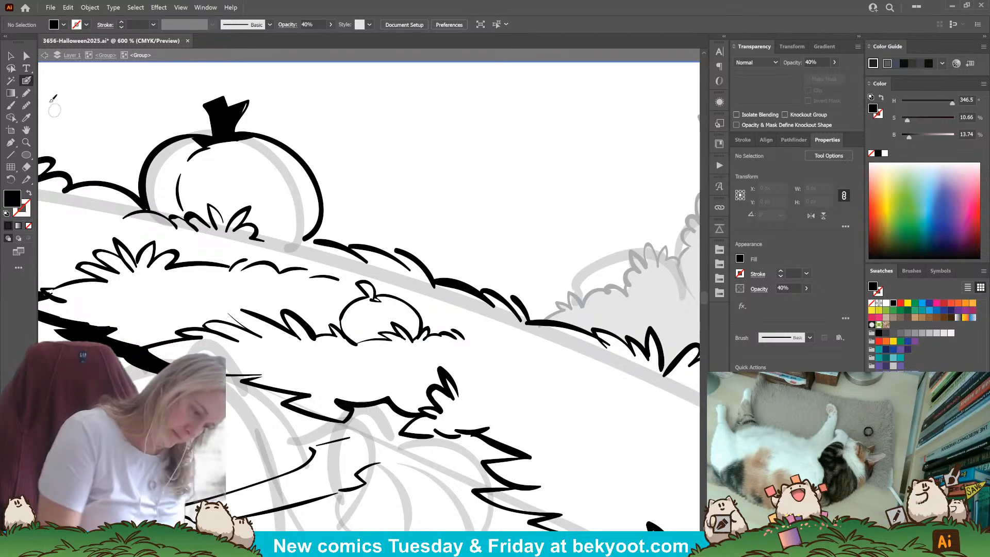
Draw solid black shadow shapes with the Pencil tool along the small pumpkin's lower edges and on its stem.
left_click(26, 93)
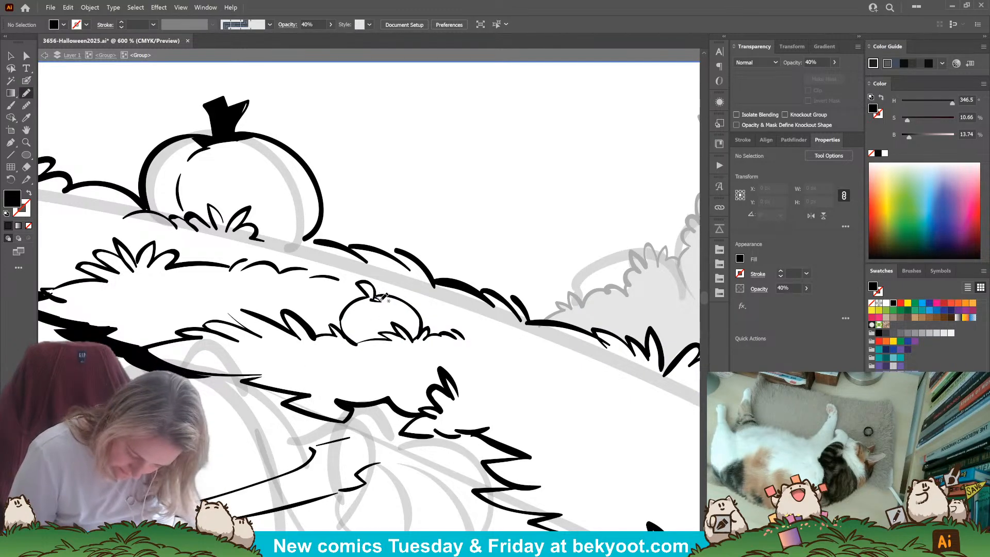
left_click_drag(375, 300, 380, 297)
key("ctrl+z")
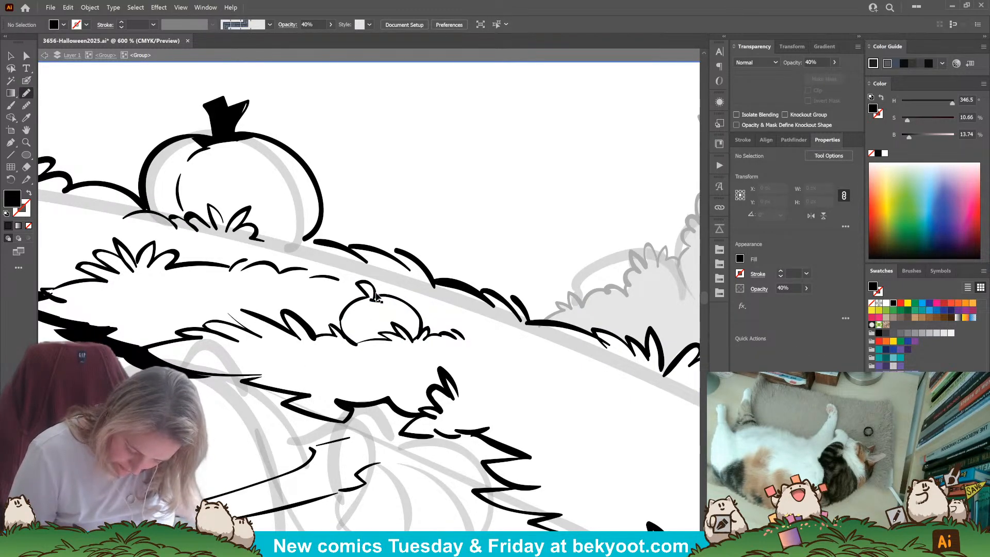
left_click(375, 298, "ctrl")
left_click(396, 287, "ctrl")
left_click(396, 289, "ctrl")
mouse_move(375, 301)
left_mouse_down()
mouse_move(347, 322)
mouse_move(389, 338)
mouse_move(353, 344)
mouse_move(342, 309)
left_mouse_up()
left_click(352, 325, "ctrl")
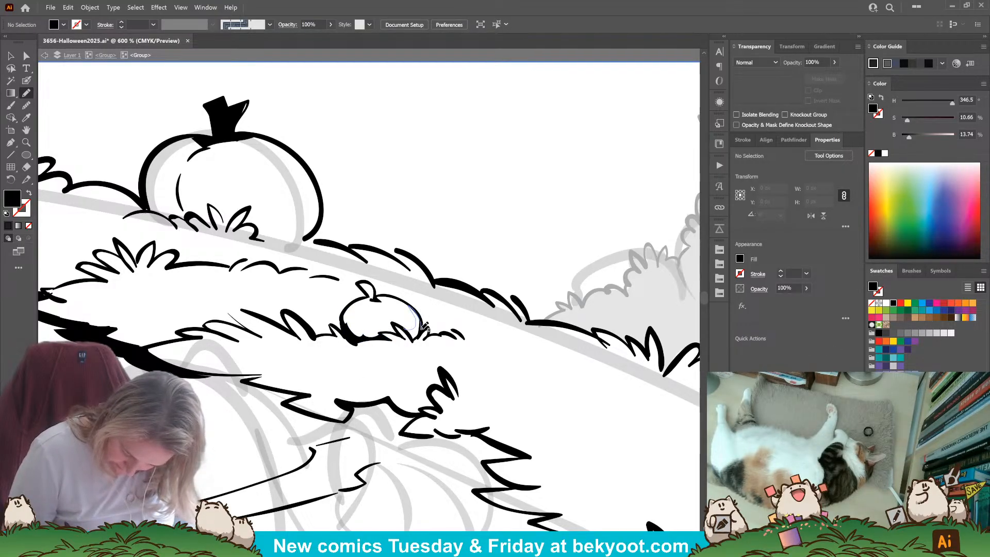
left_click_drag(414, 339, 416, 341)
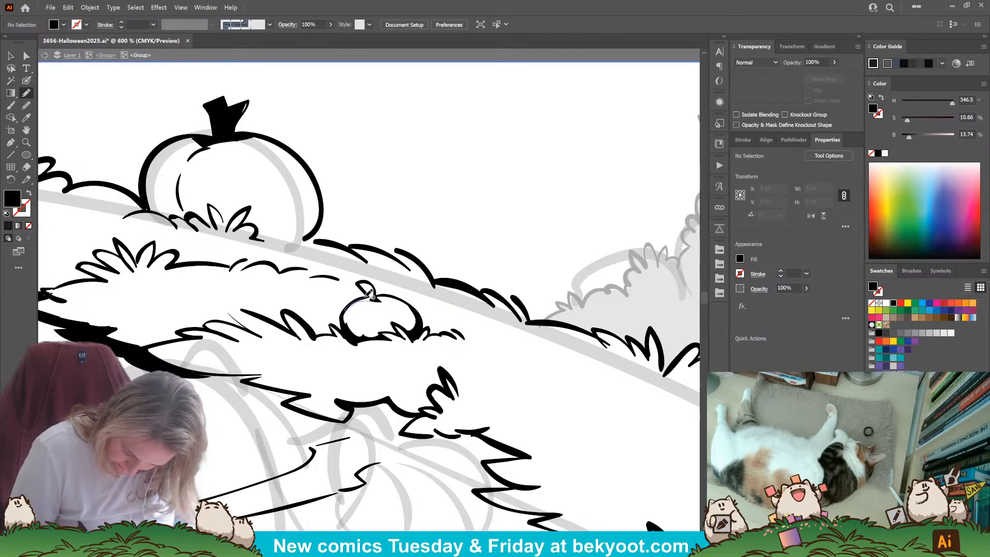
left_click_drag(374, 298, 361, 285)
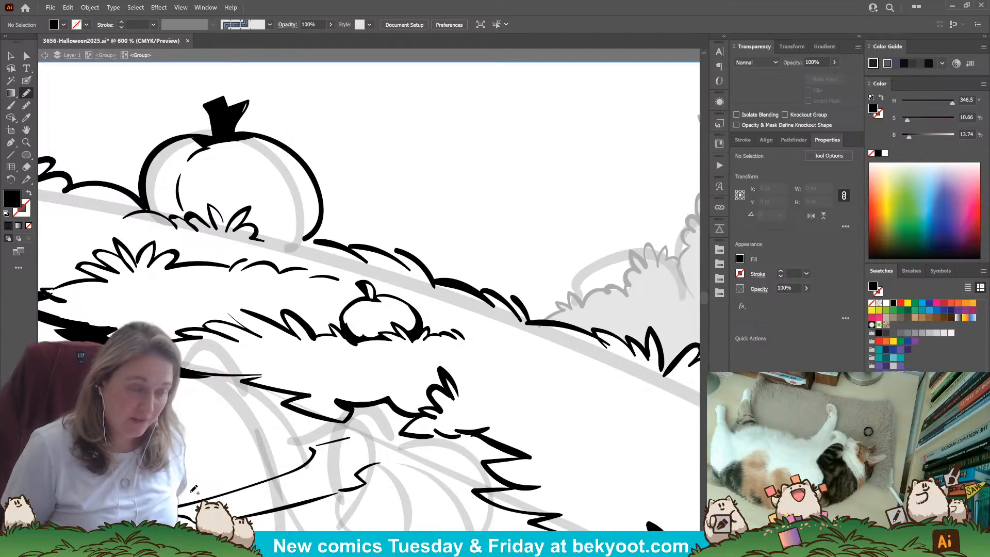
Refine the hilltop pumpkin's solid black stem by adjusting the anchor points at its forked tip and along its base.
key("a")
left_click(249, 106)
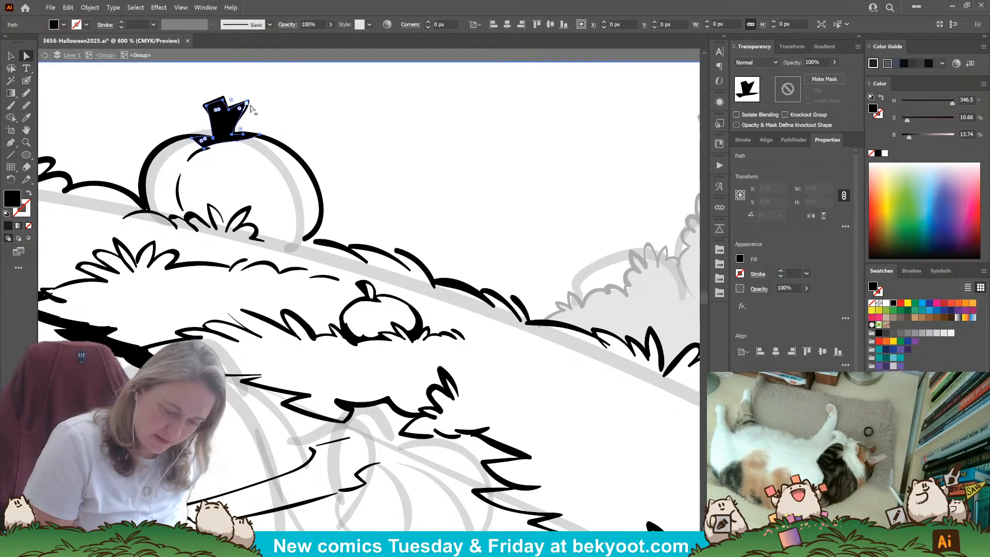
left_click(239, 109)
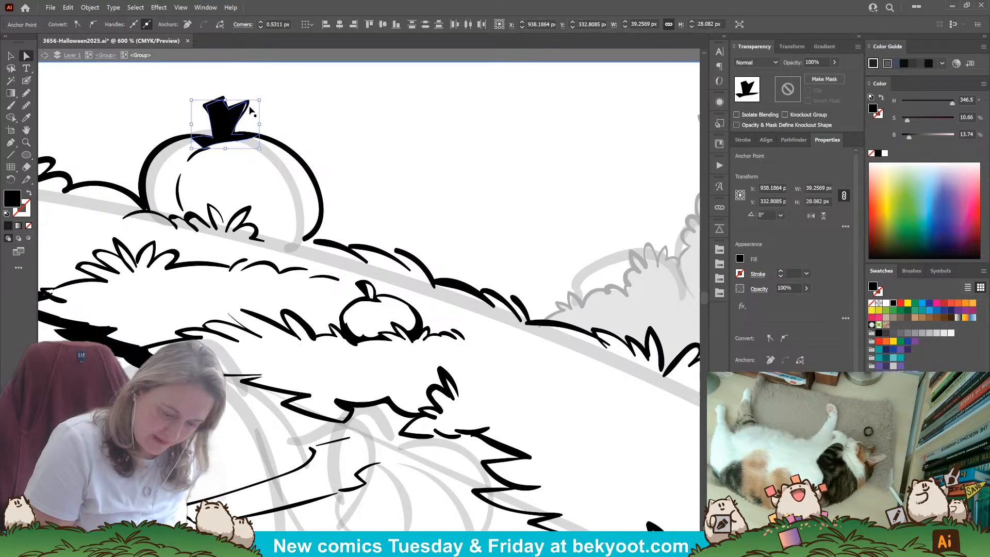
left_click_drag(243, 114, 249, 111)
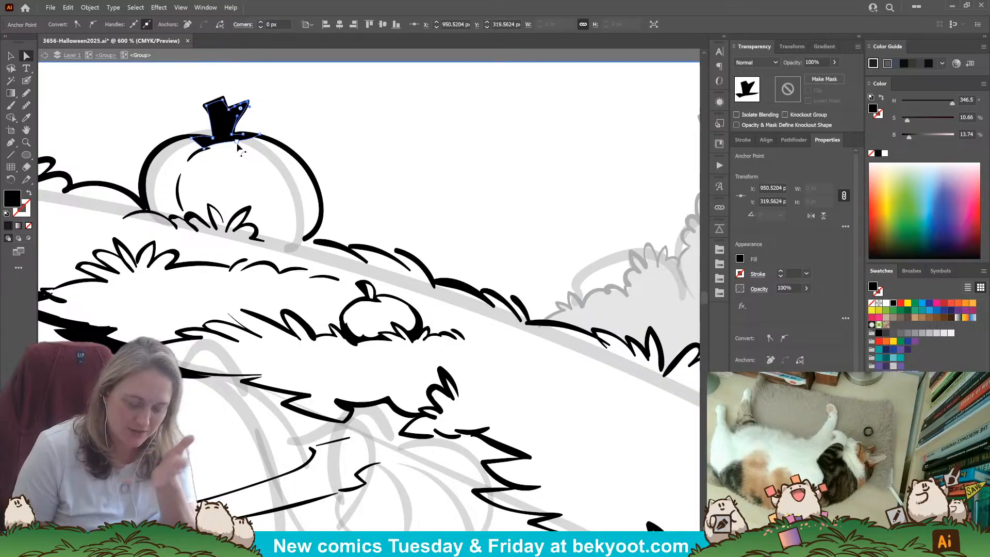
left_click(217, 129)
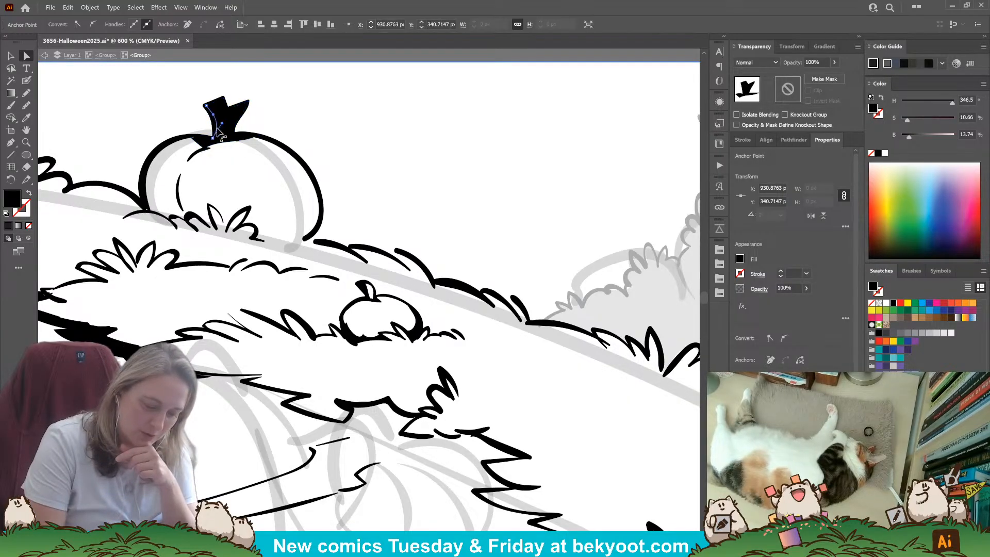
left_click(250, 105)
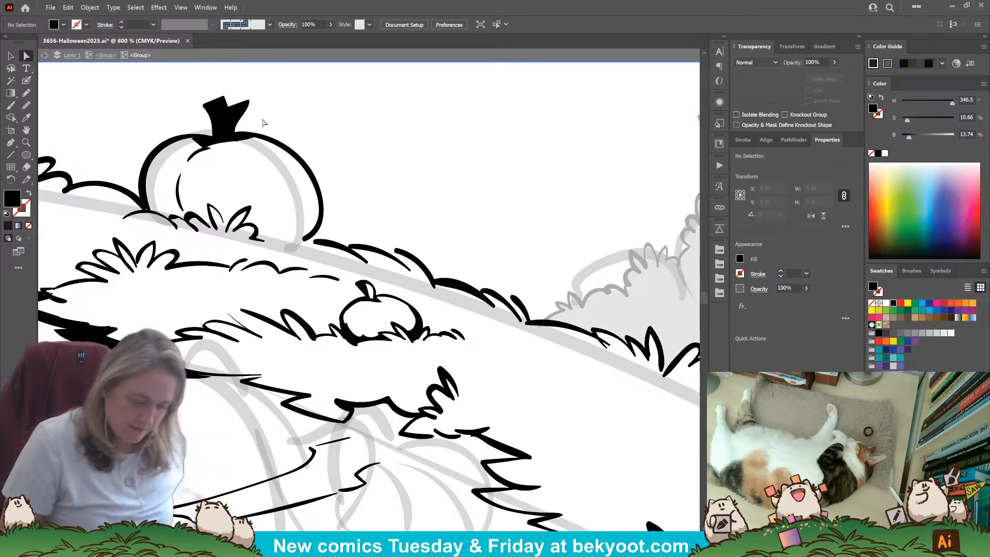
left_click(202, 142)
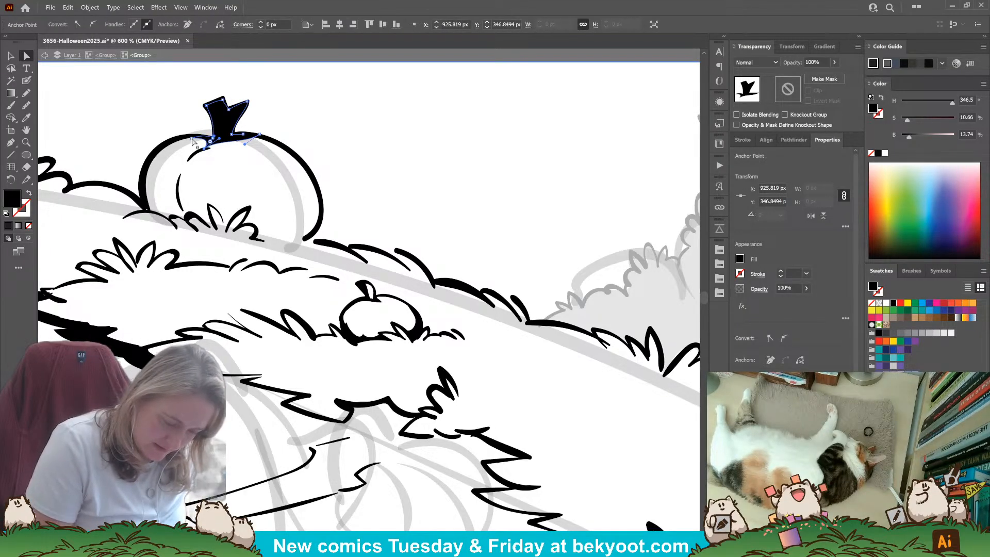
left_click(305, 115)
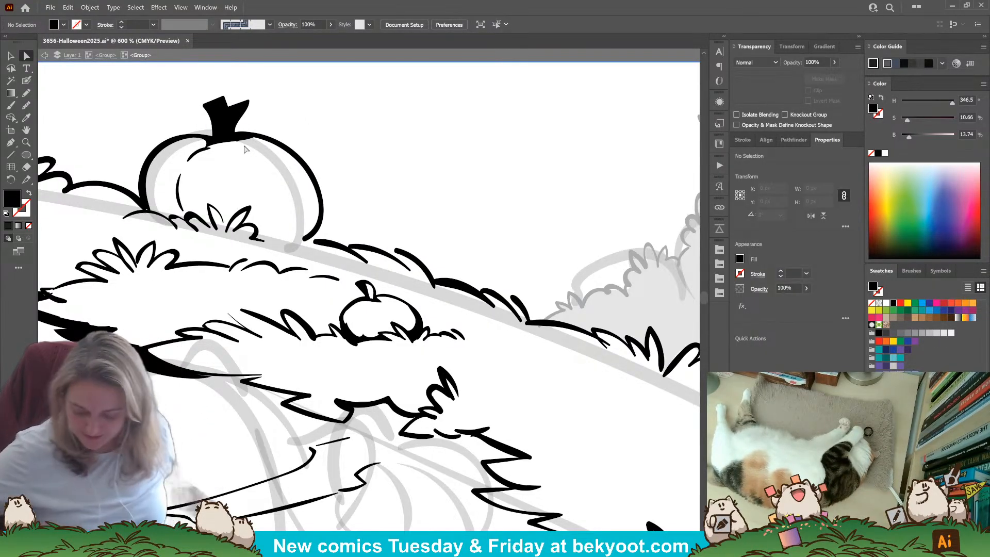
Select an anchor point on the hill outline stroke downhill of the large pumpkin and delete it.
left_click(566, 332)
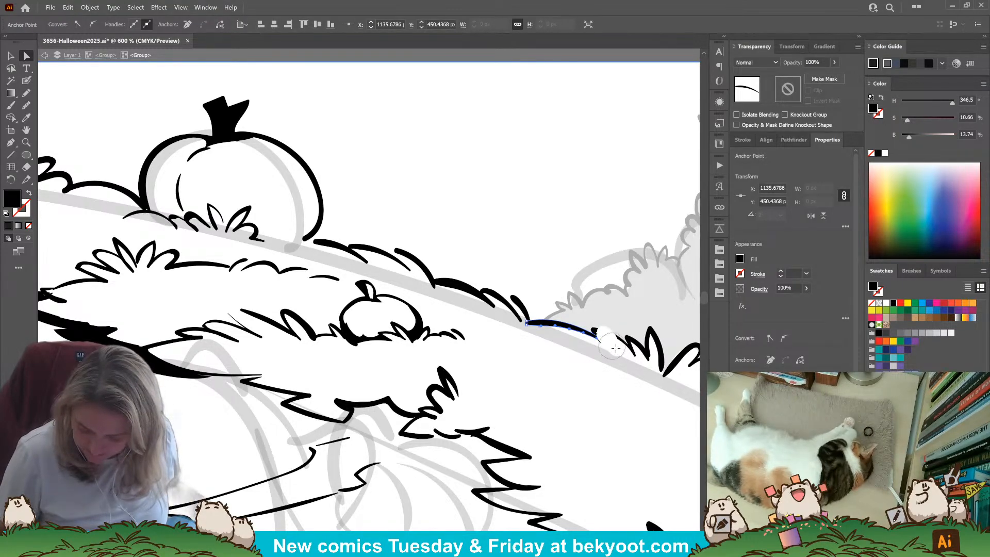
key("Delete")
left_click(503, 415)
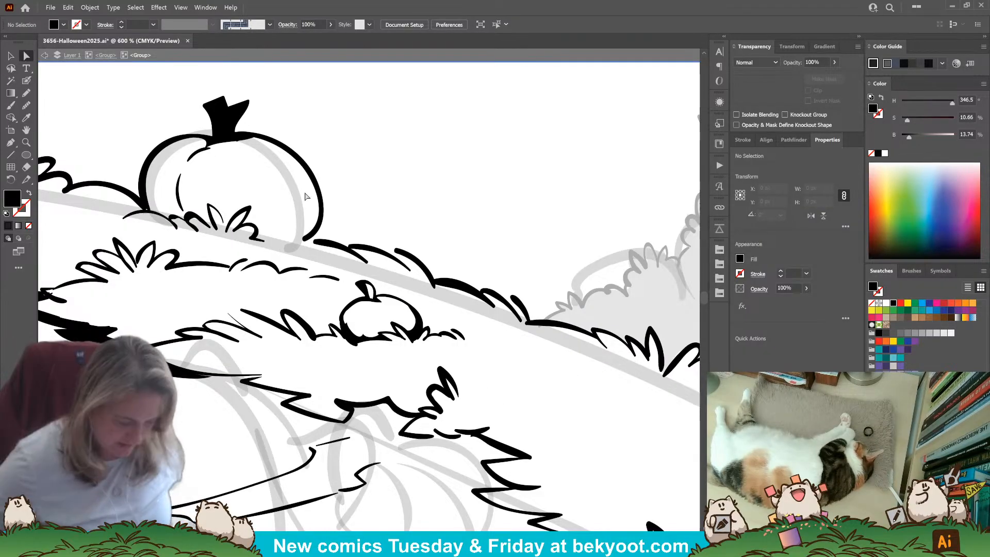
Draw solid black shadow shapes with the Pencil tool along both lower sides of the hilltop pumpkin and between its grass blades.
key("n")
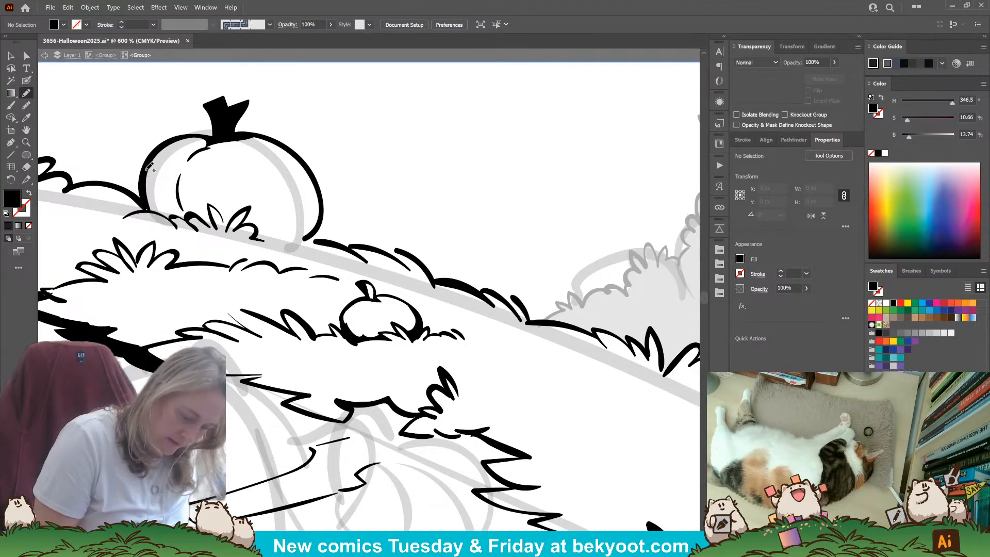
mouse_move(181, 201)
left_mouse_down()
mouse_move(191, 215)
mouse_move(145, 210)
left_mouse_up()
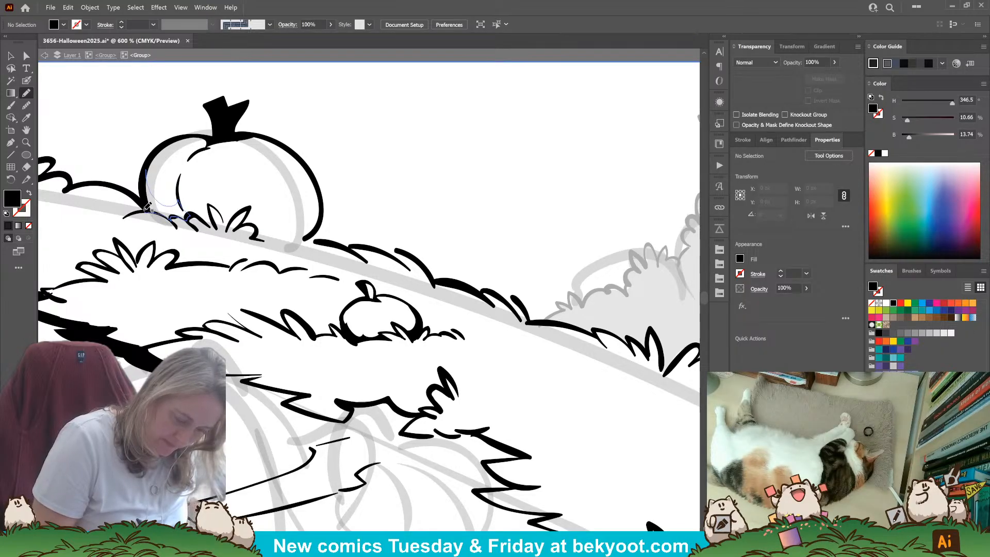
left_click_drag(151, 164, 153, 150)
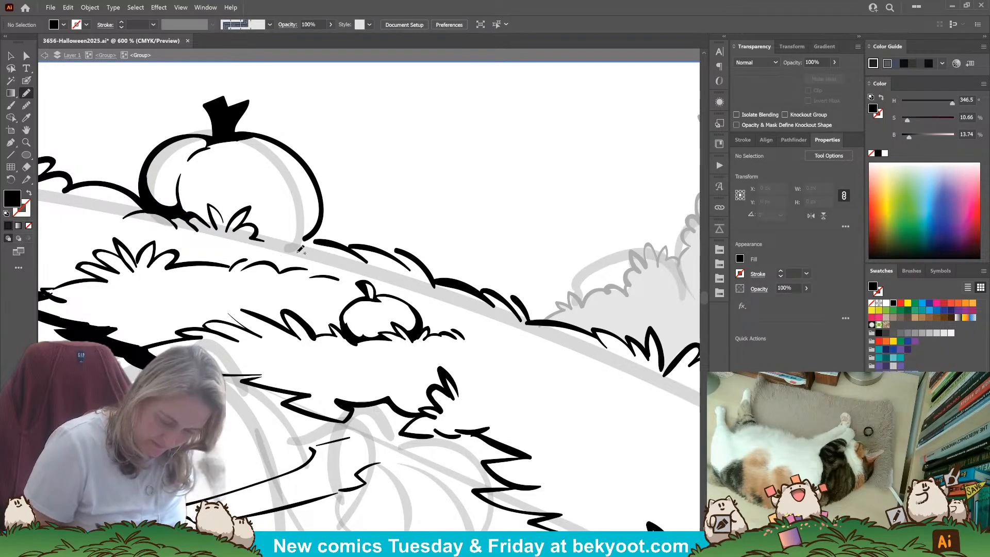
mouse_move(251, 218)
left_mouse_down()
mouse_move(304, 225)
mouse_move(320, 194)
left_mouse_up()
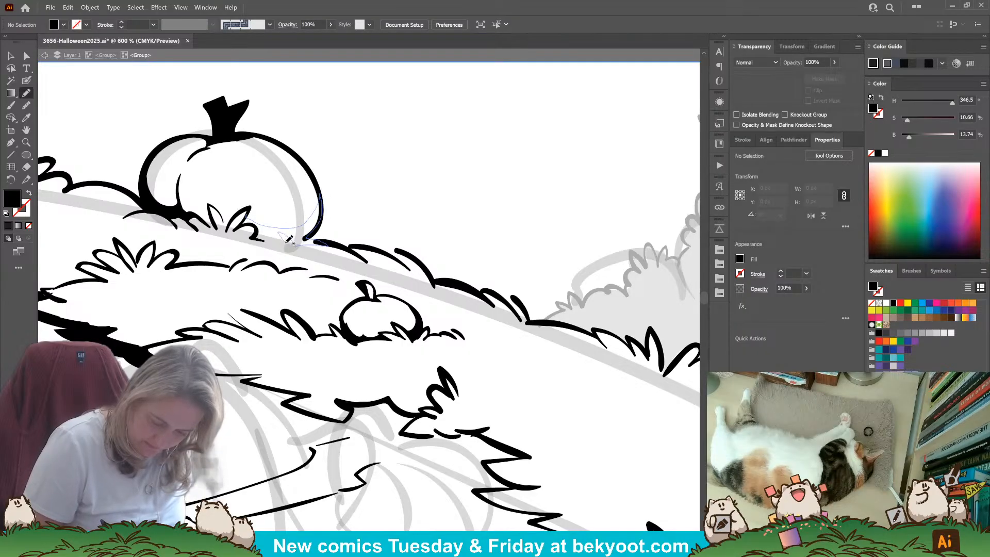
left_click_drag(249, 214, 250, 215)
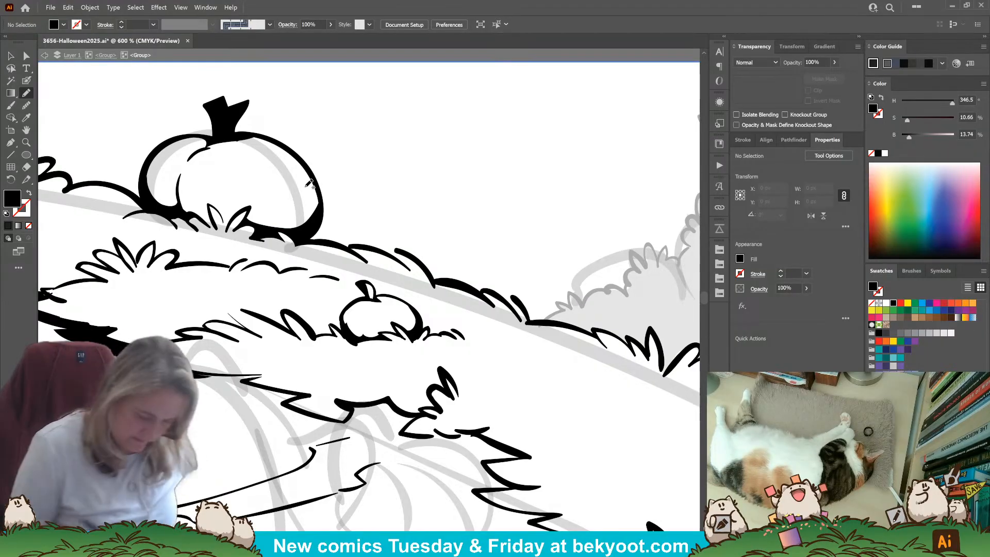
left_click_drag(223, 215, 227, 223)
key("ctrl+z")
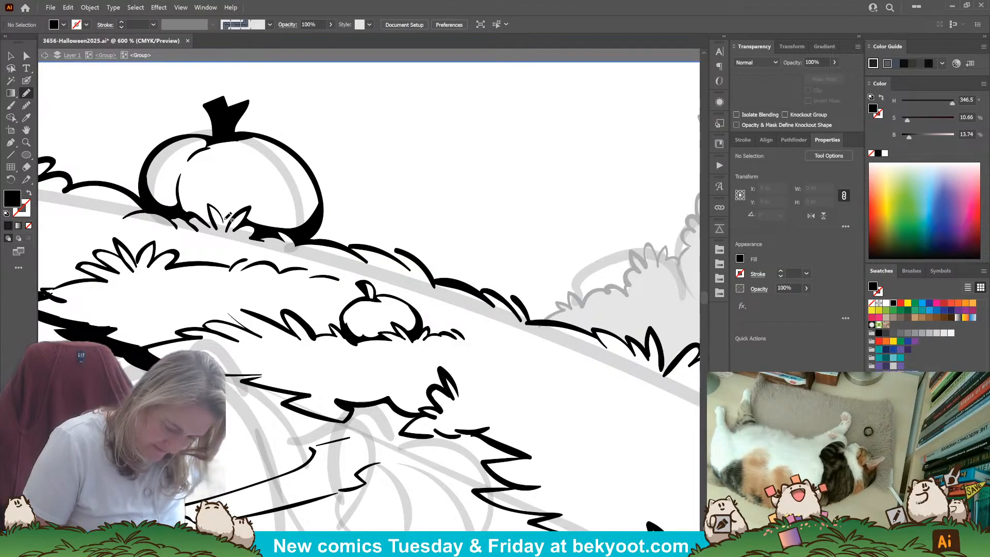
mouse_move(227, 216)
left_mouse_down()
mouse_move(206, 215)
mouse_move(225, 230)
left_mouse_up()
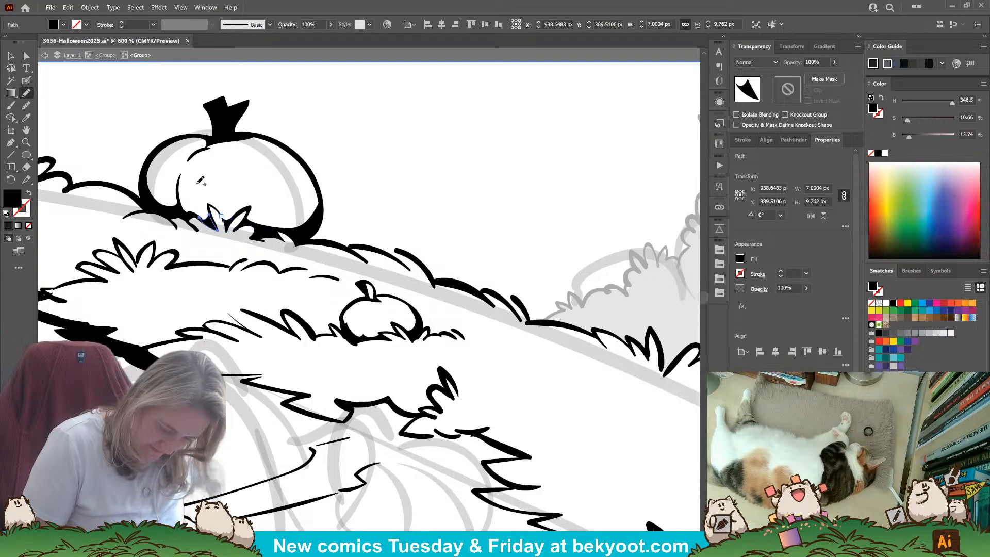
left_click(371, 163, "ctrl")
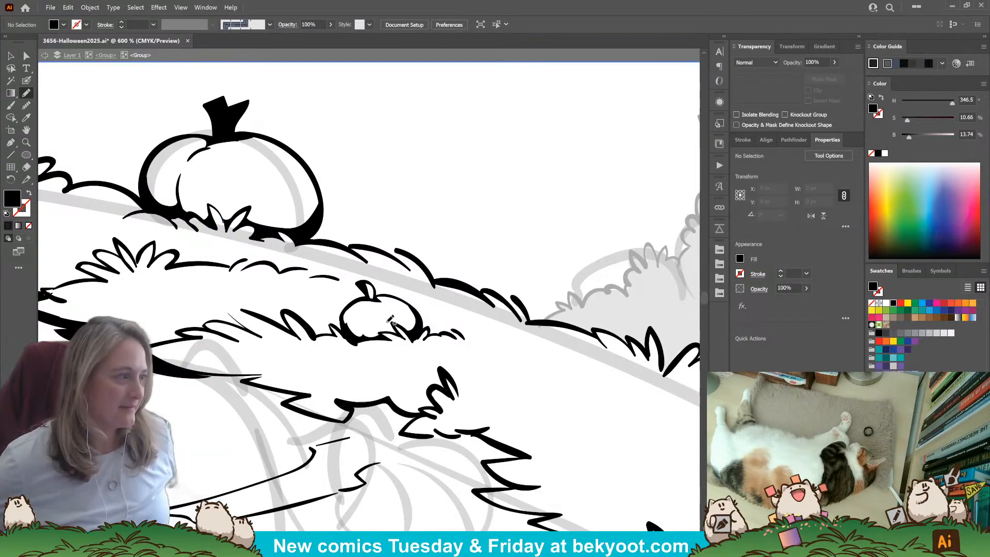
Delete the curved inner crease line on the hilltop pumpkin.
scroll(402, 284, "down", 3)
key("ctrl+minus")
key("ctrl+minus")
key("ctrl+minus")
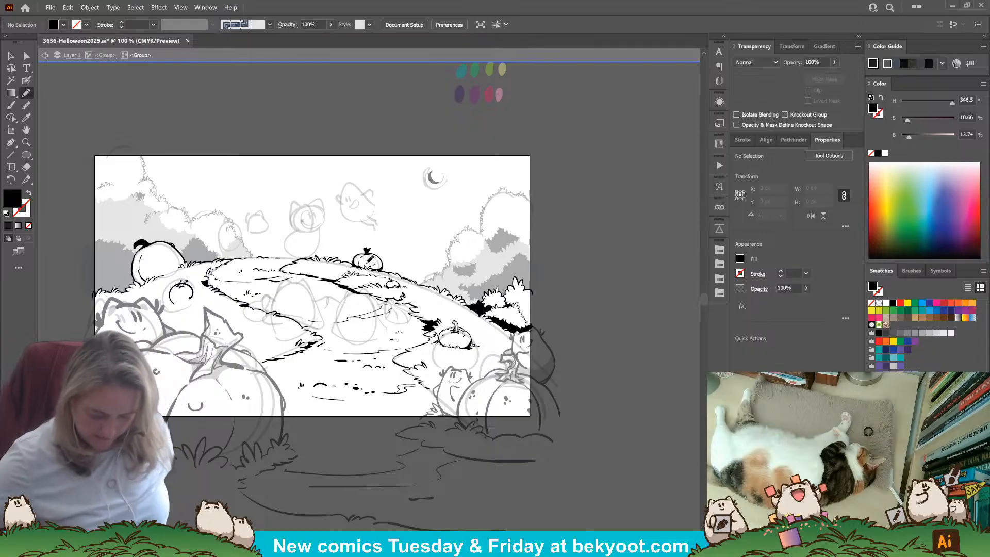
key("ctrl+plus")
key("ctrl+plus")
key("ctrl+plus")
key("ctrl+plus")
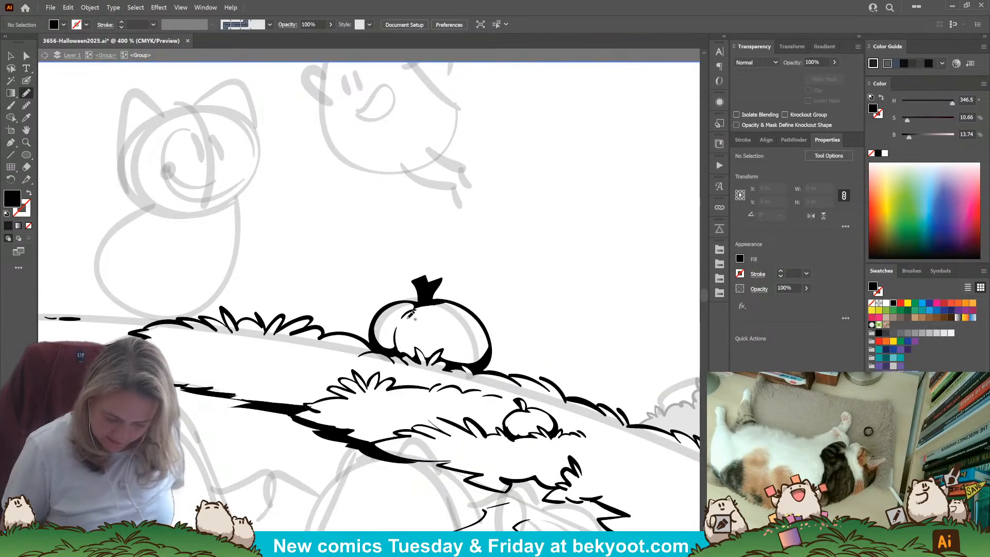
left_click(11, 56)
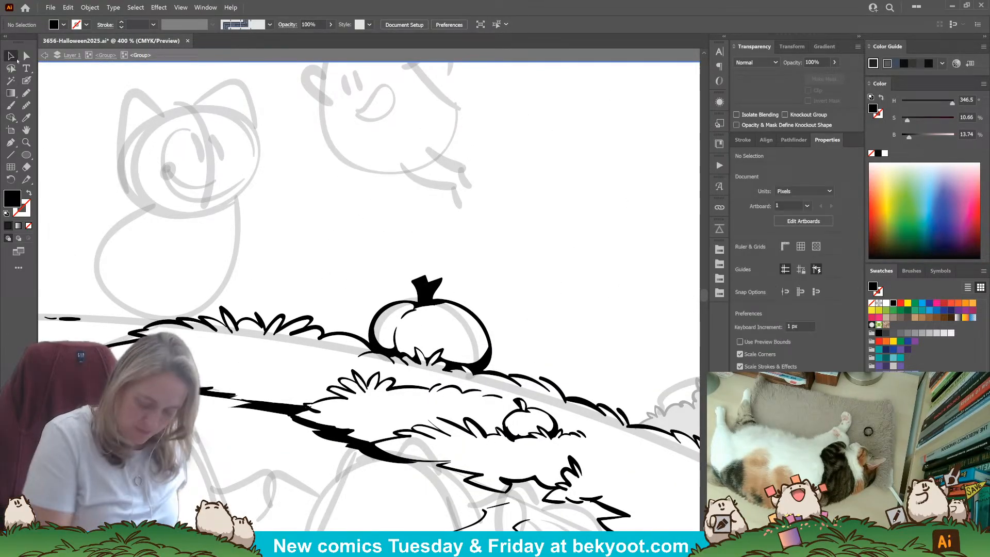
left_click(408, 314)
key("Delete")
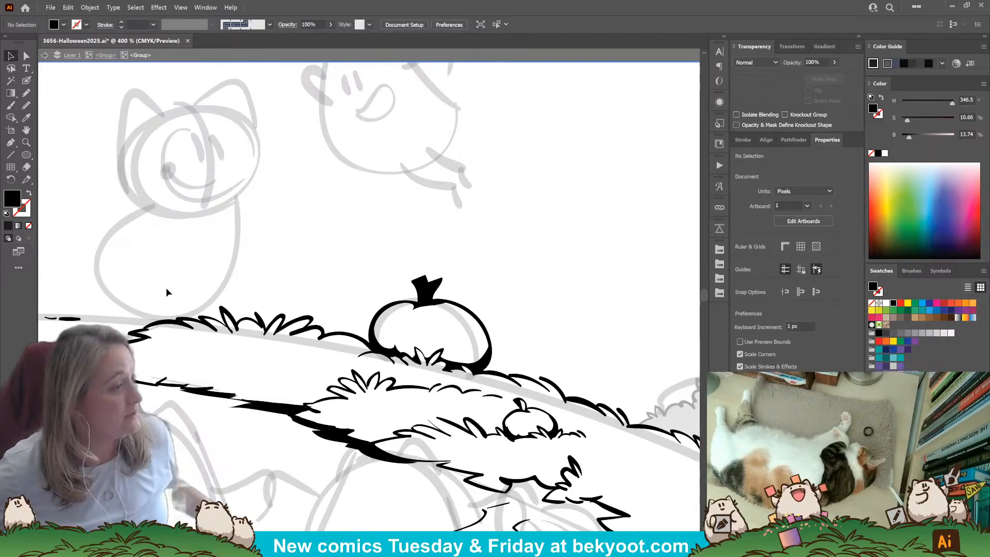
Fade the open round outline of the pumpkin below the large hillside pumpkin to 30% opacity and delete the blob on its stem tip.
scroll(335, 319, "down", 3)
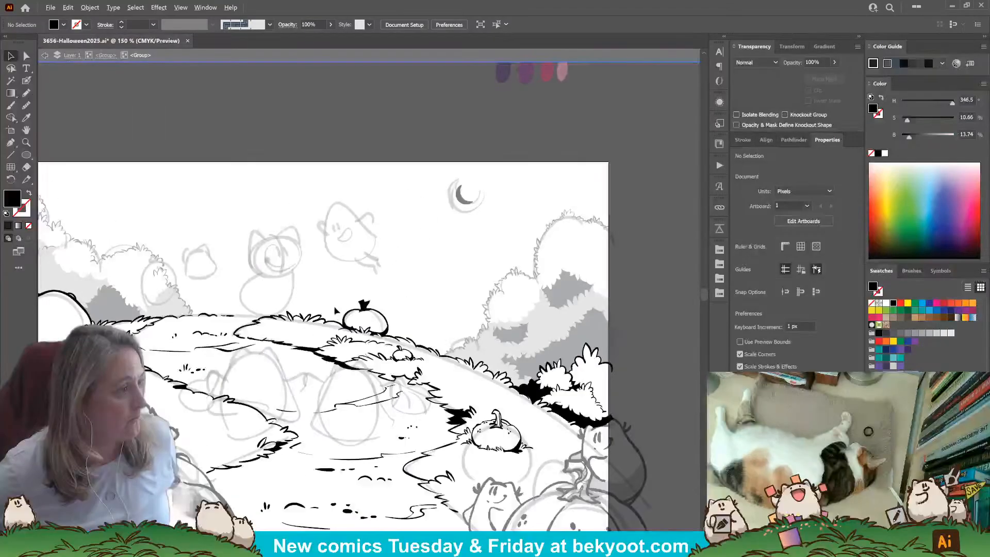
left_click_drag(280, 335, 385, 296)
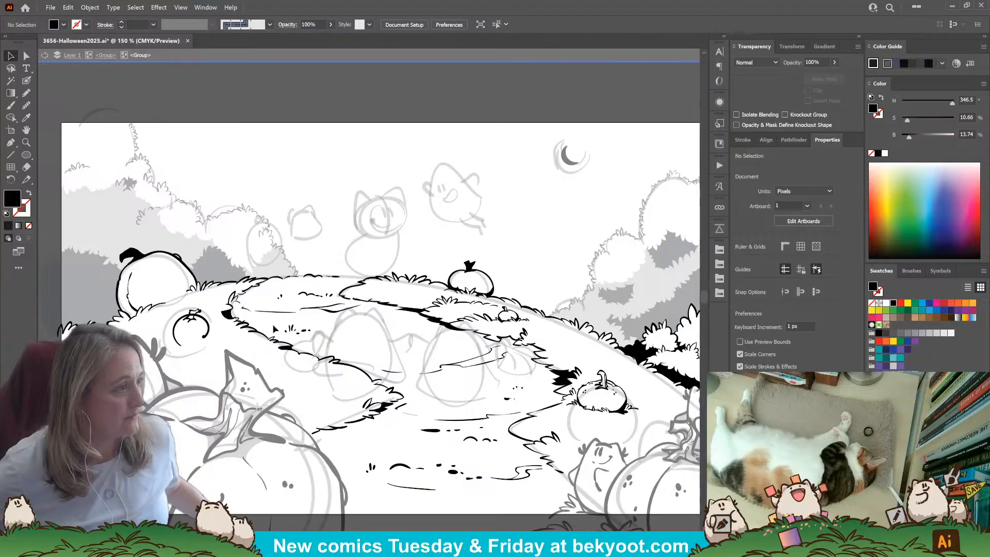
scroll(237, 257, "up", 1)
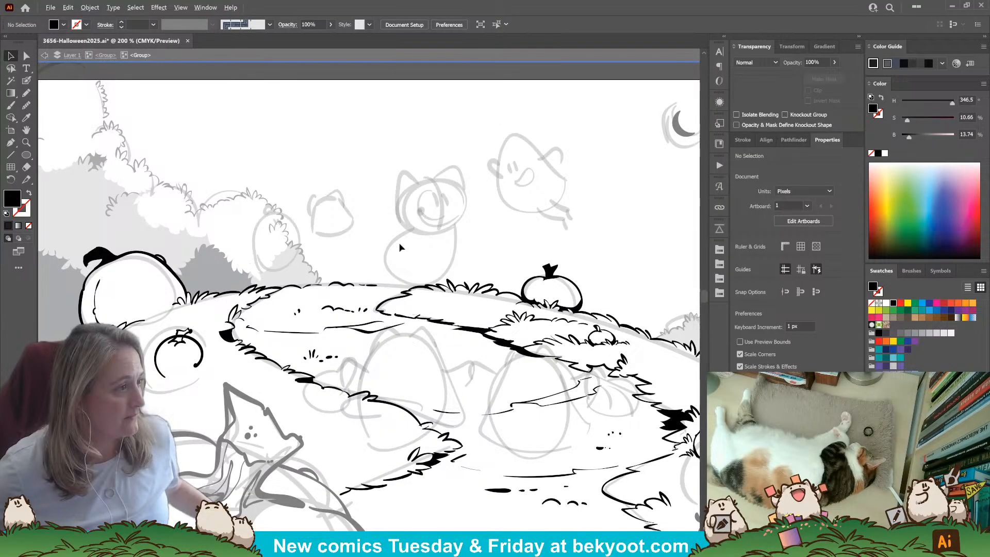
scroll(197, 366, "up", 2)
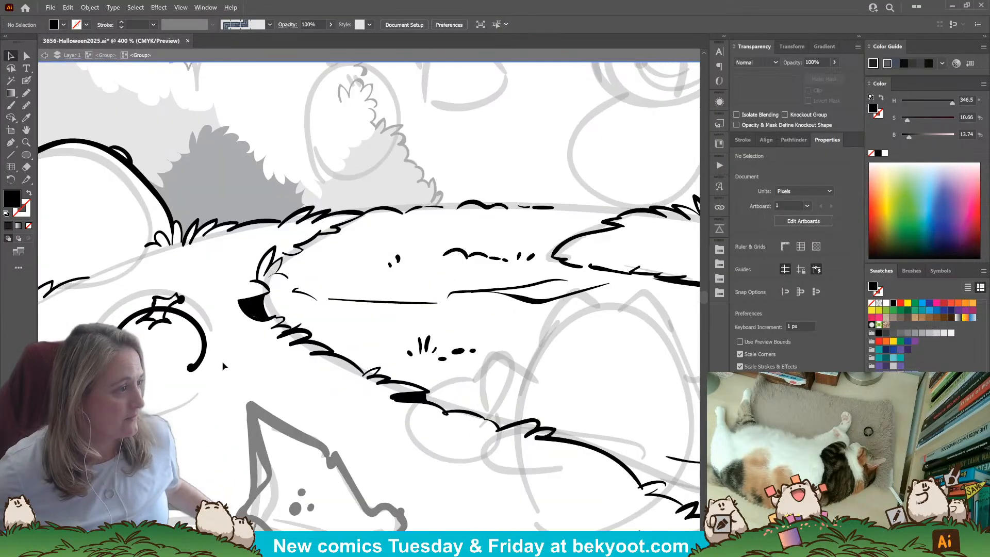
left_click_drag(176, 325, 391, 269)
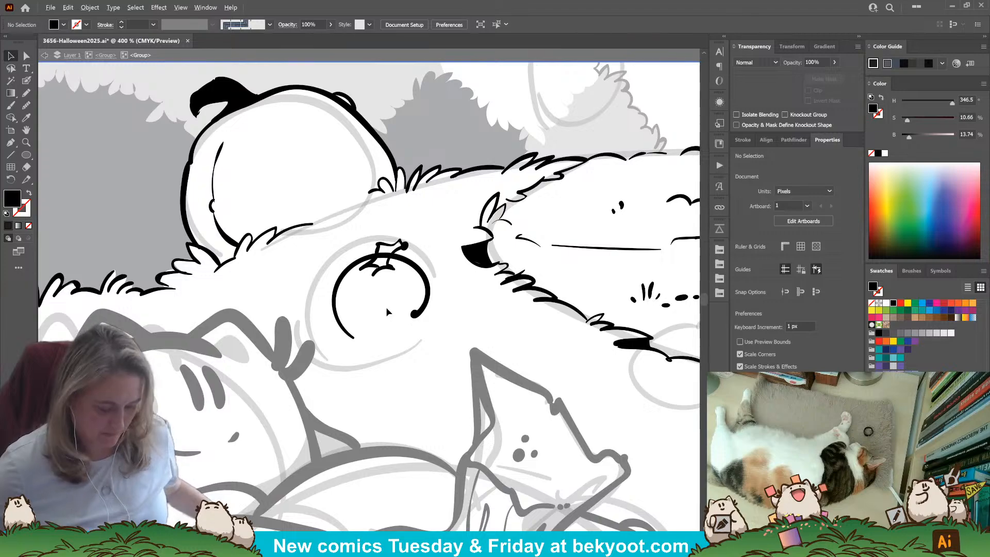
scroll(386, 307, "up", 1)
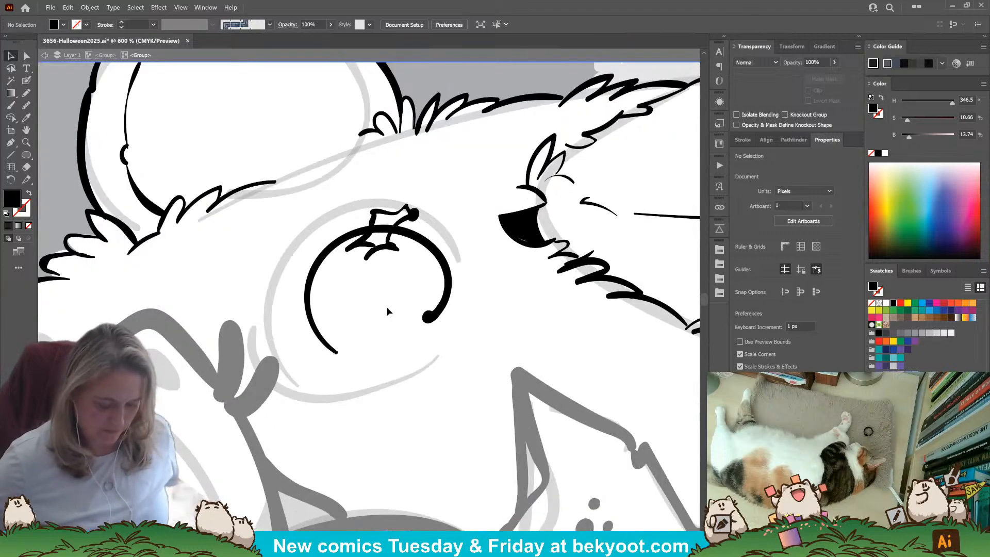
left_click(447, 274)
left_click(817, 62)
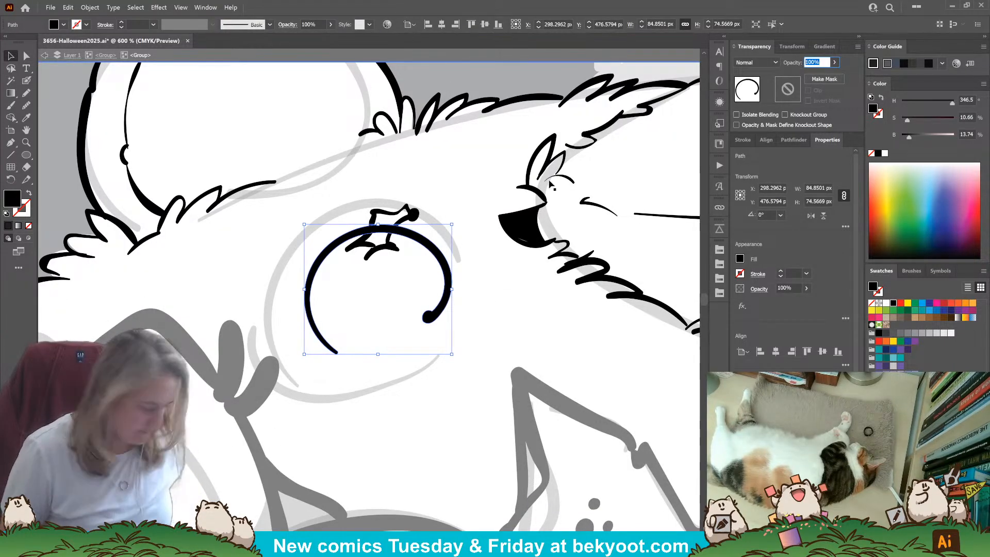
type("30")
key("Return")
left_click(410, 304)
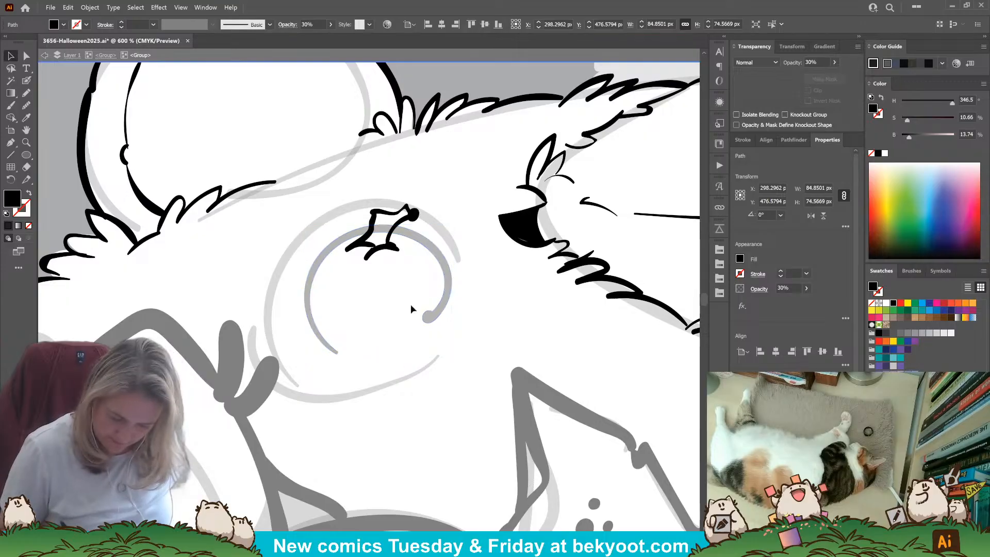
left_click(413, 214)
key("Delete")
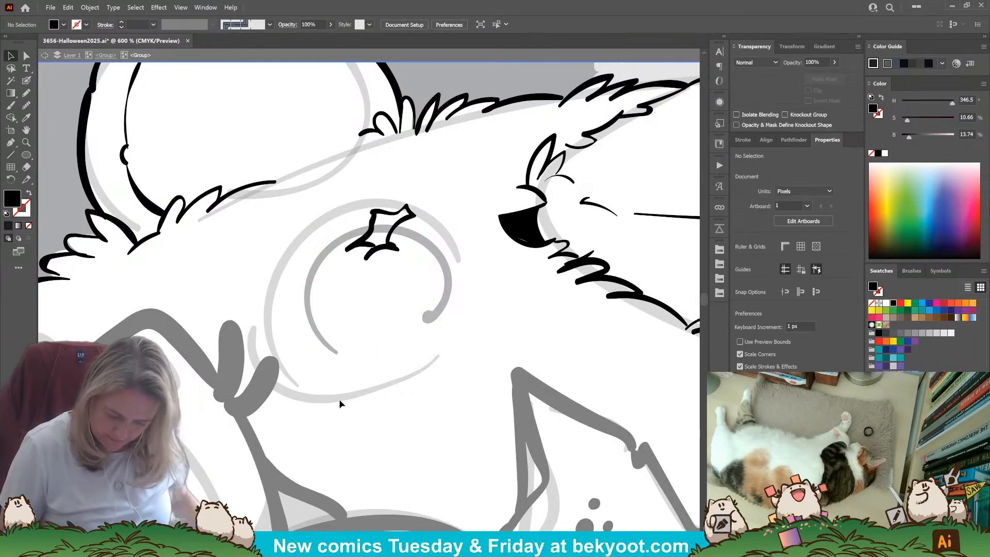
Ink fine detail lines inside the faded-outline pumpkin's stem with the Blob Brush.
double_click(27, 81)
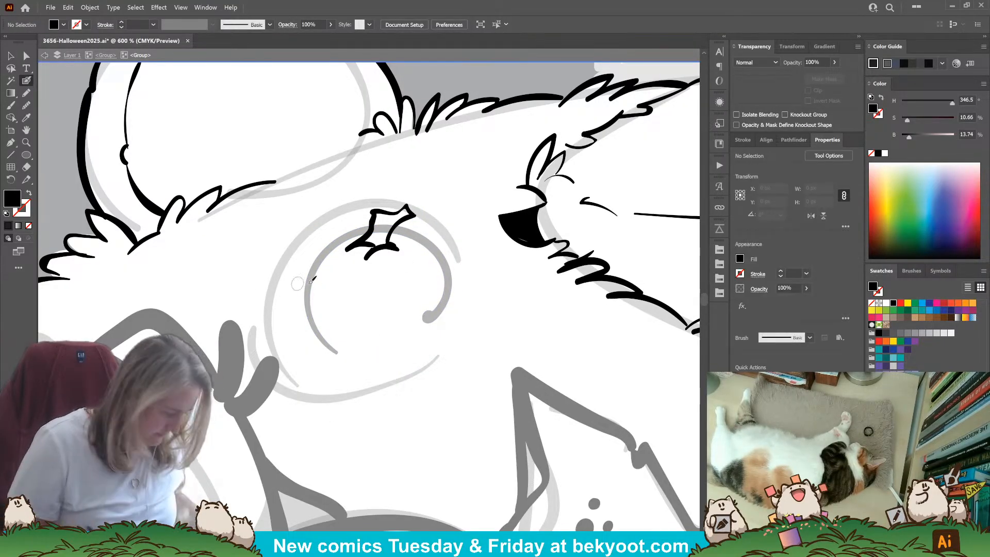
key("Return")
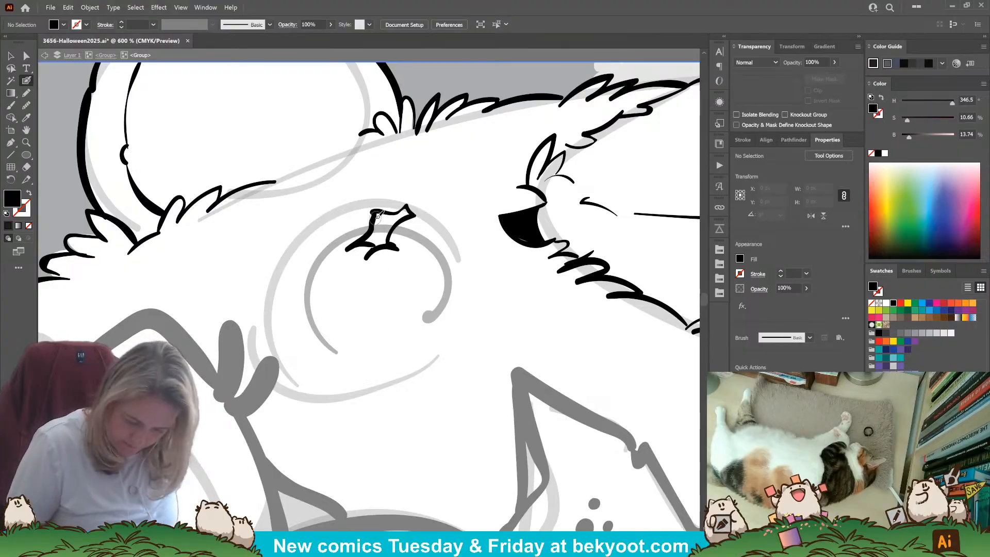
left_click_drag(400, 219, 414, 211)
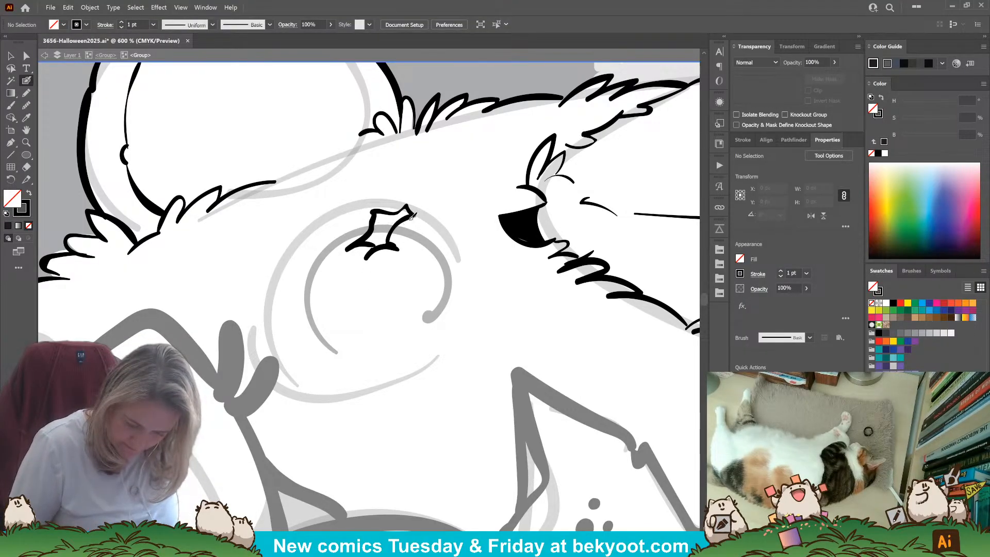
key("ctrl+z")
key("shift+x")
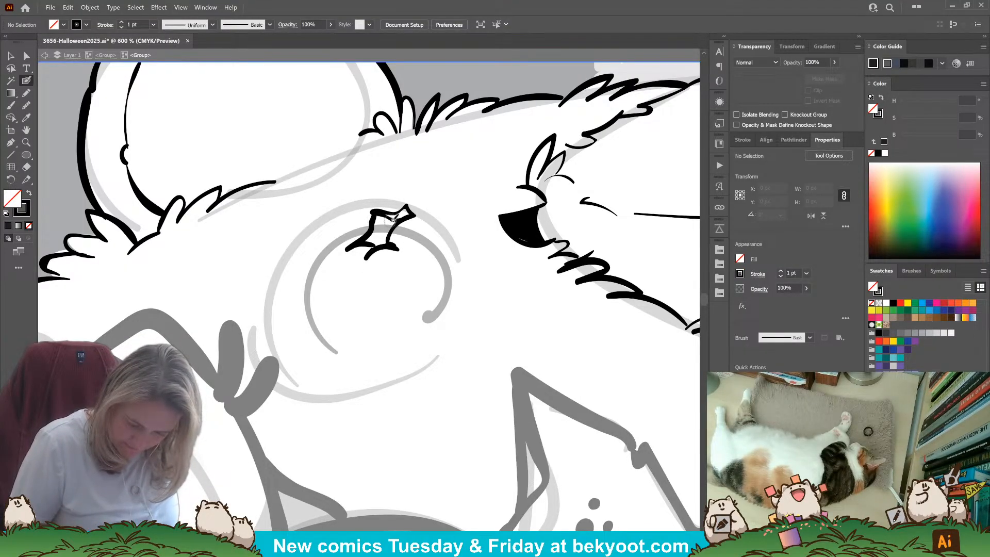
mouse_move(393, 219)
left_mouse_down()
mouse_move(414, 212)
mouse_move(383, 234)
mouse_move(381, 219)
mouse_move(372, 249)
left_mouse_up()
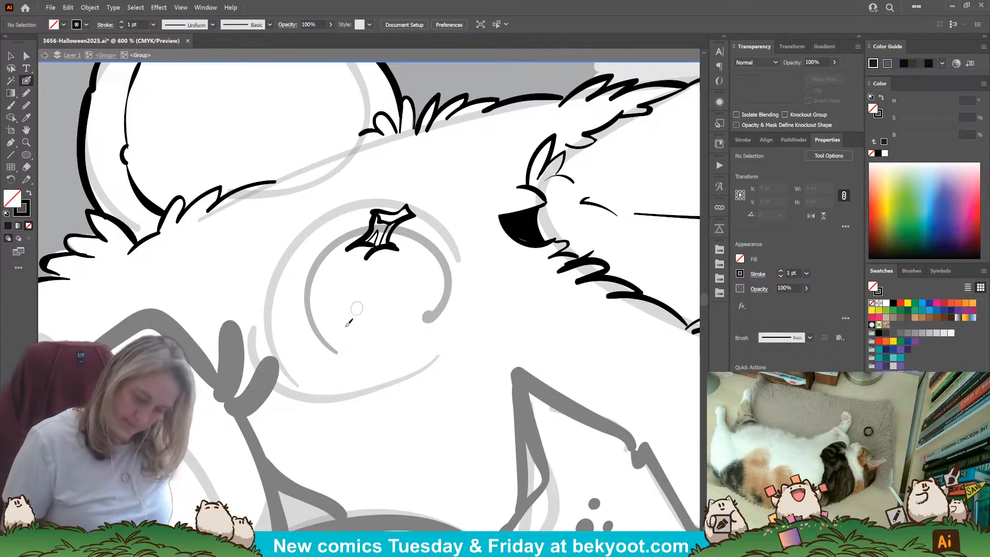
Ink the right edge and base of the stem on the faded-outline pumpkin and both outer sides of its body with the Blob Brush.
left_click_drag(413, 217, 393, 245)
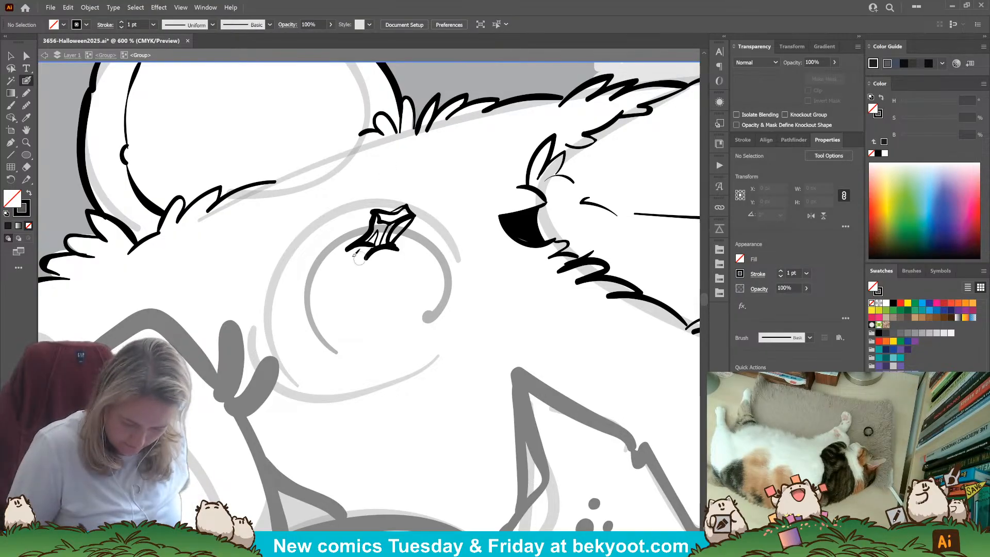
mouse_move(372, 226)
left_mouse_down()
mouse_move(300, 269)
mouse_move(289, 302)
mouse_move(295, 330)
mouse_move(319, 353)
left_mouse_up()
mouse_move(405, 230)
left_mouse_down()
mouse_move(443, 249)
mouse_move(470, 285)
mouse_move(439, 344)
left_mouse_up()
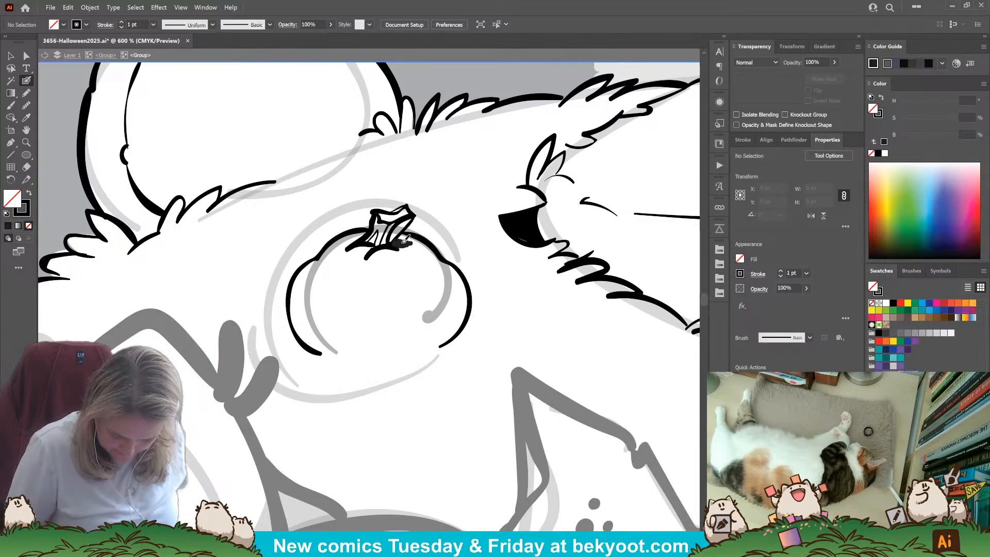
mouse_move(404, 240)
left_mouse_down()
mouse_move(354, 246)
mouse_move(367, 242)
left_mouse_up()
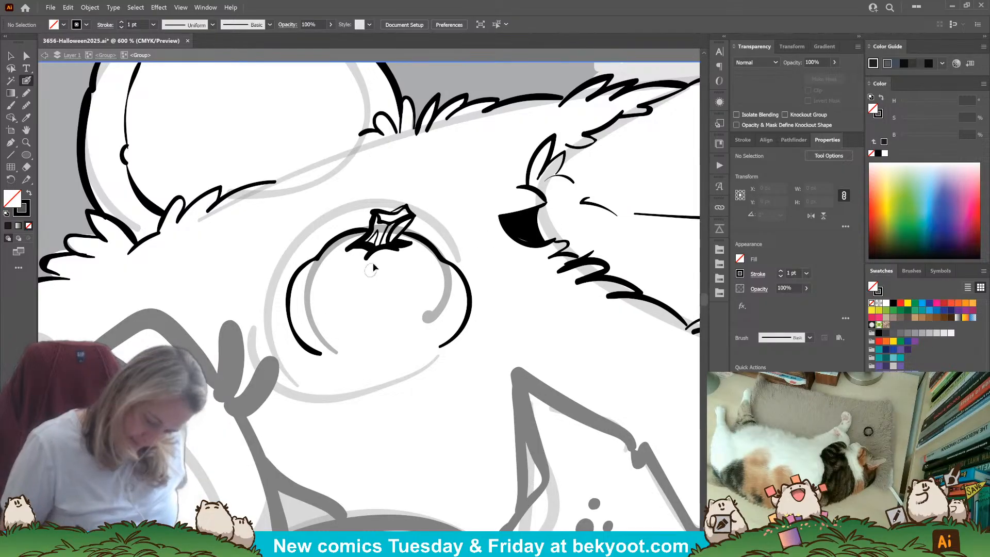
Replace the curved line under the small pumpkin's stem with a solid black shape tapering to a point.
left_click(373, 254, "ctrl")
key("ctrl+z")
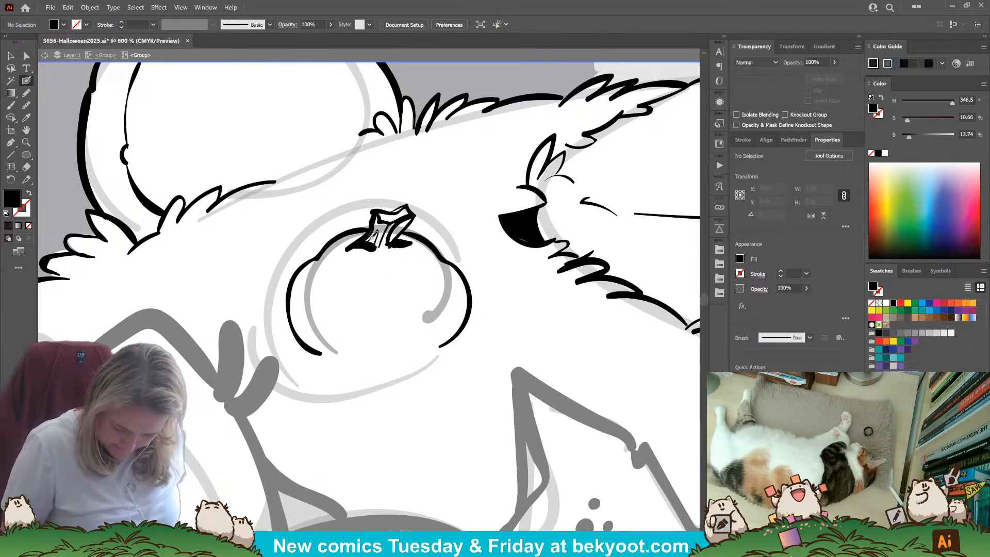
mouse_move(389, 263)
left_mouse_down()
mouse_move(398, 245)
mouse_move(381, 249)
left_mouse_up()
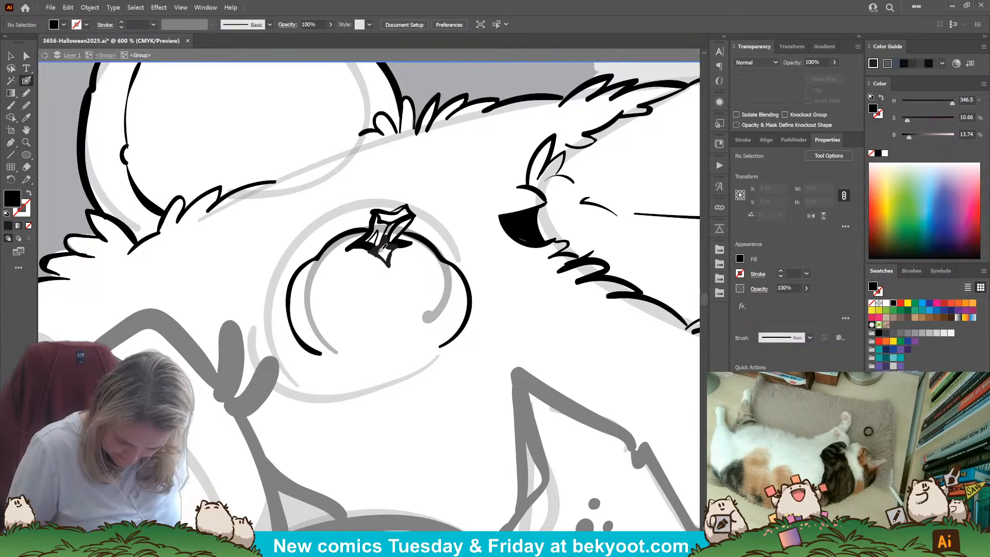
key("shift+x")
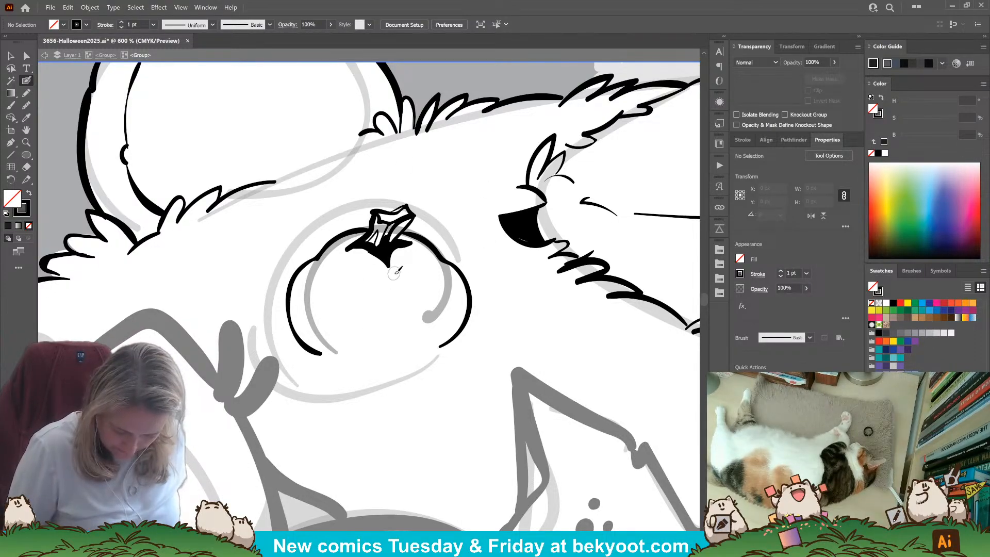
Ink tapered crease lines inside the small pumpkin's body and grass blades along its lower left edge.
left_click_drag(416, 297, 411, 343)
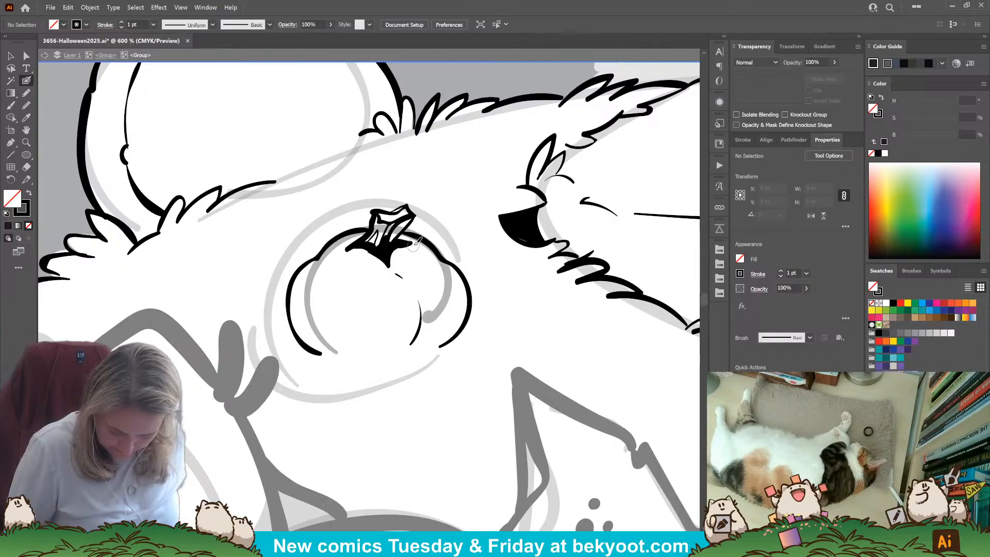
left_click_drag(463, 289, 465, 322)
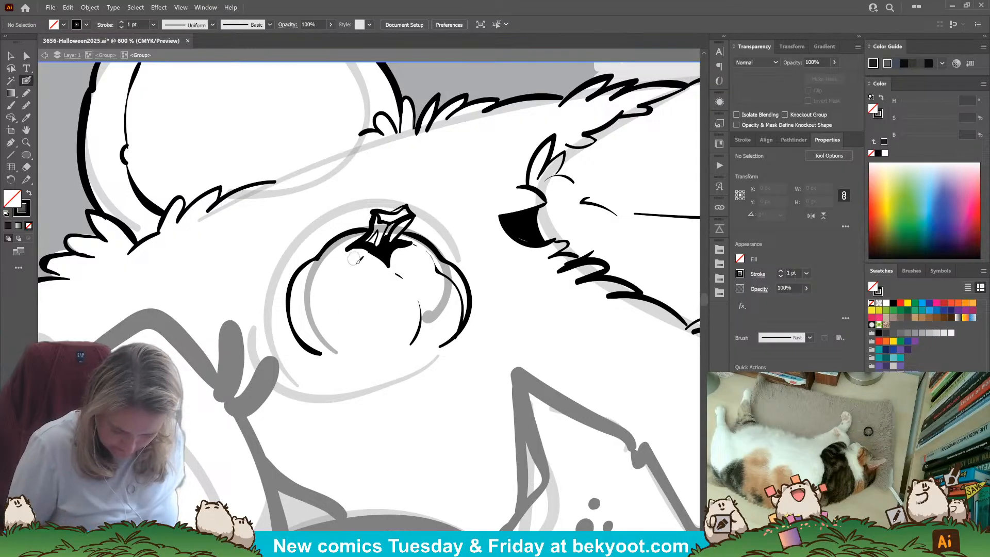
mouse_move(363, 253)
left_mouse_down()
mouse_move(340, 272)
mouse_move(329, 297)
left_mouse_up()
mouse_move(311, 323)
left_mouse_down()
mouse_move(314, 349)
mouse_move(286, 335)
mouse_move(292, 349)
left_mouse_up()
mouse_move(298, 350)
left_mouse_down()
mouse_move(323, 359)
mouse_move(340, 332)
mouse_move(333, 348)
mouse_move(384, 355)
left_mouse_up()
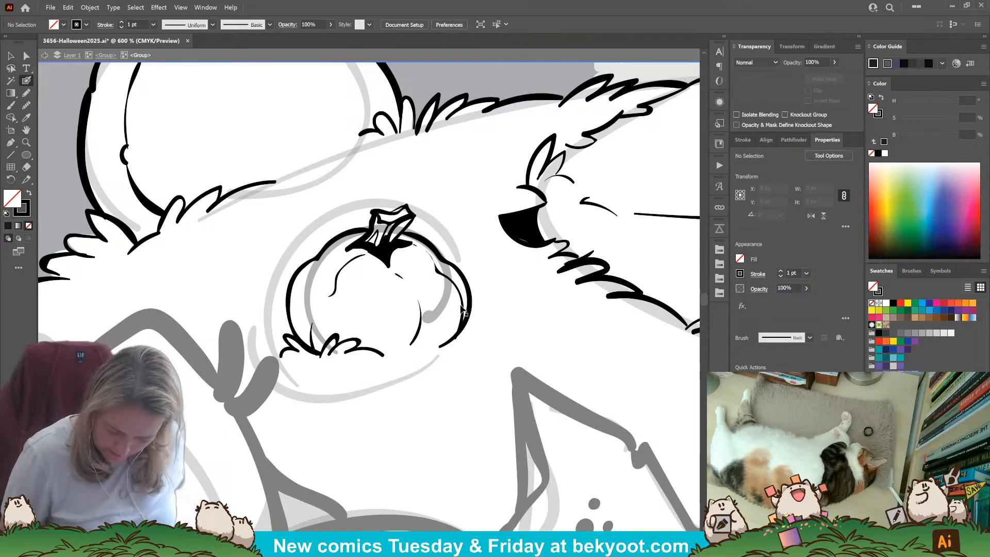
Ink grass tufts beside the small pumpkin's lower right side and along the remaining part of its base.
left_click(460, 325, "ctrl")
left_click_drag(446, 339, 446, 336)
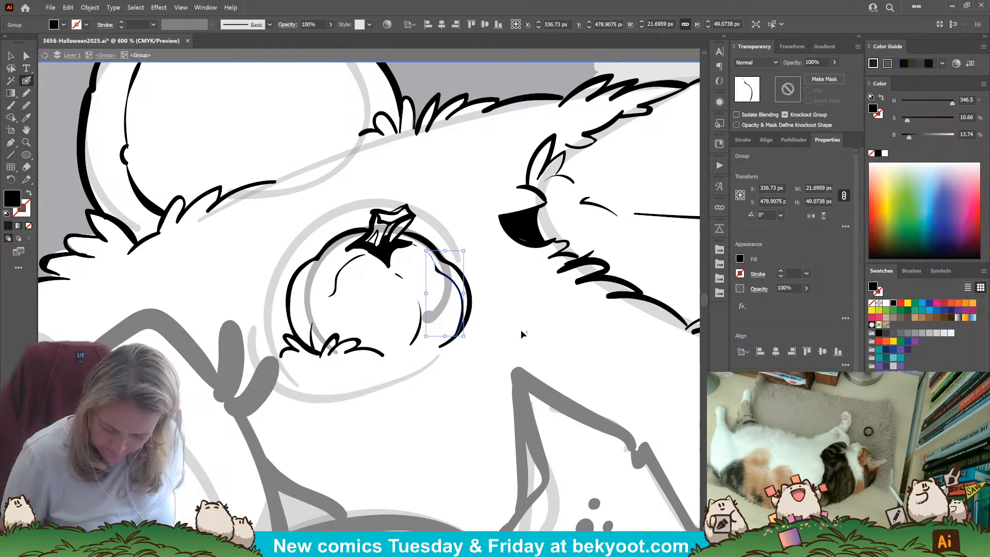
key("ctrl+shift+a")
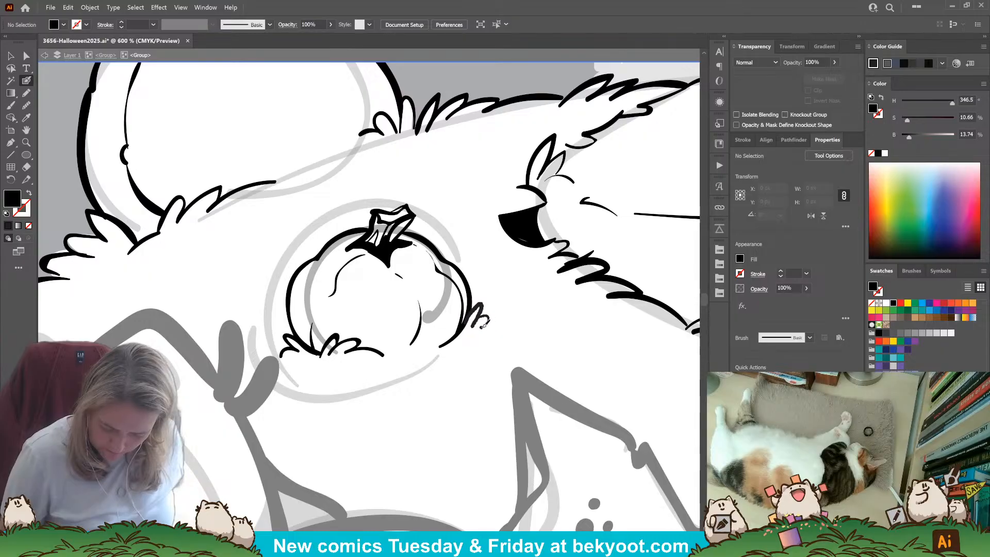
left_click_drag(483, 324, 499, 334)
key("shift+x")
mouse_move(439, 342)
left_mouse_down()
mouse_move(428, 332)
mouse_move(385, 355)
left_mouse_up()
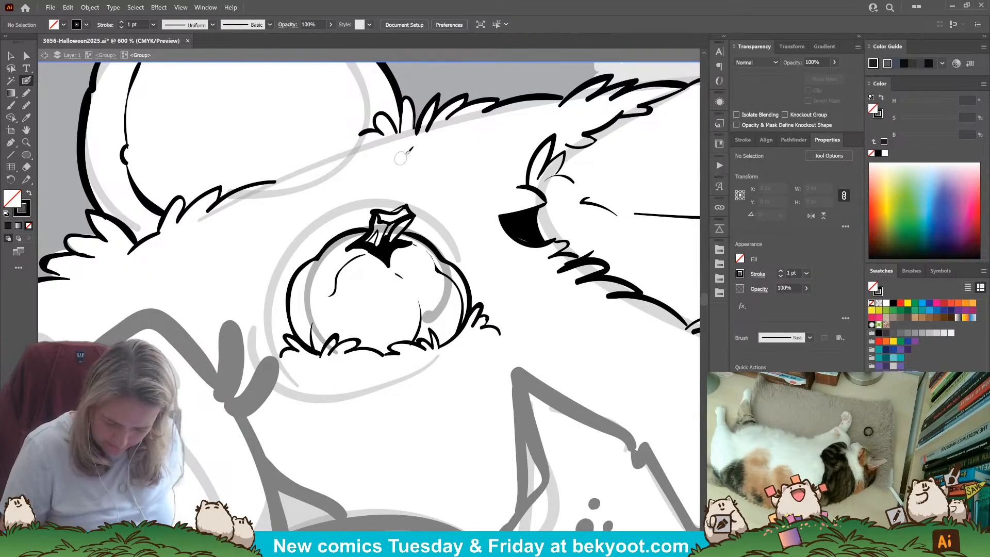
Delete the 30% opacity guide outline inside the small inked pumpkin.
left_click(311, 298, "ctrl")
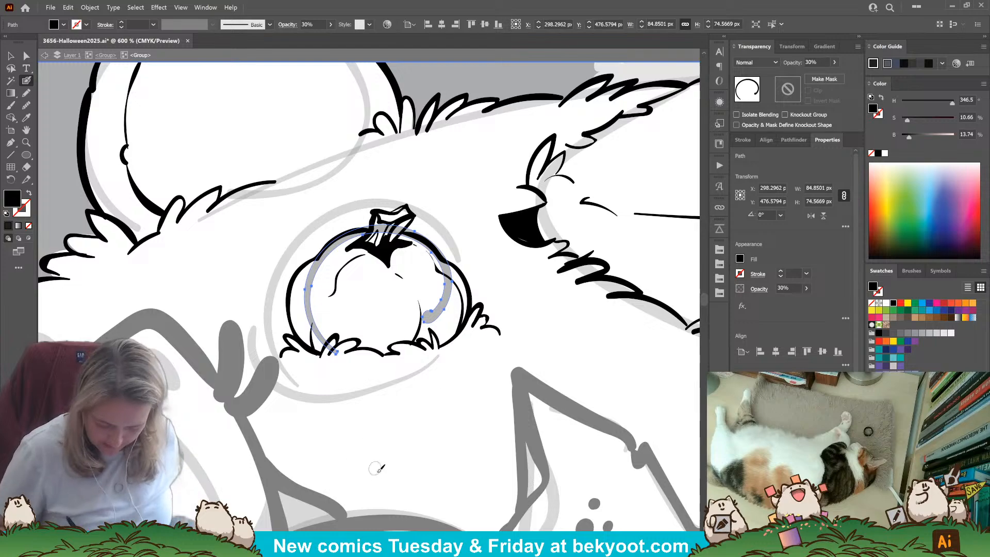
mouse_move(354, 471)
left_mouse_down()
mouse_move(391, 376)
mouse_move(527, 360)
mouse_move(484, 458)
mouse_move(354, 467)
left_mouse_up()
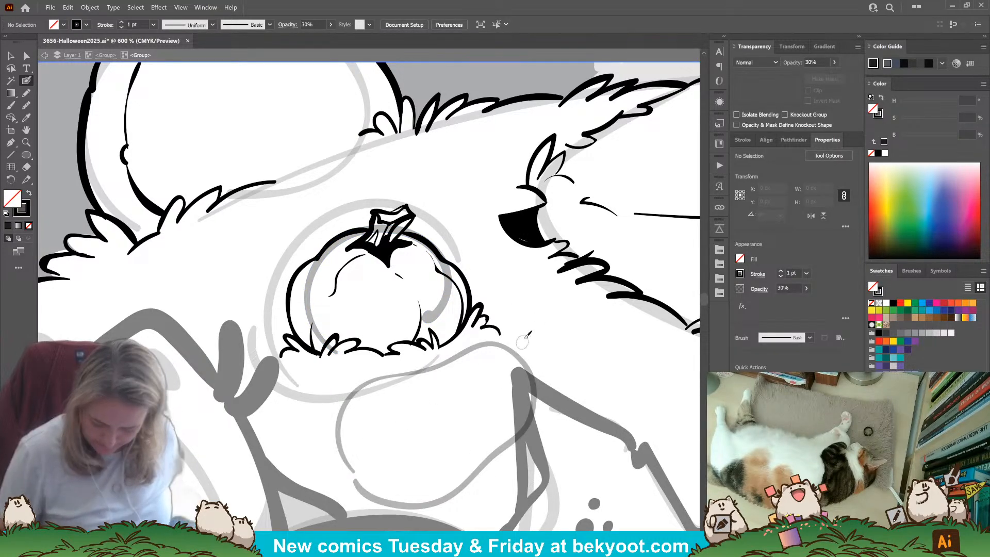
key("ctrl+z")
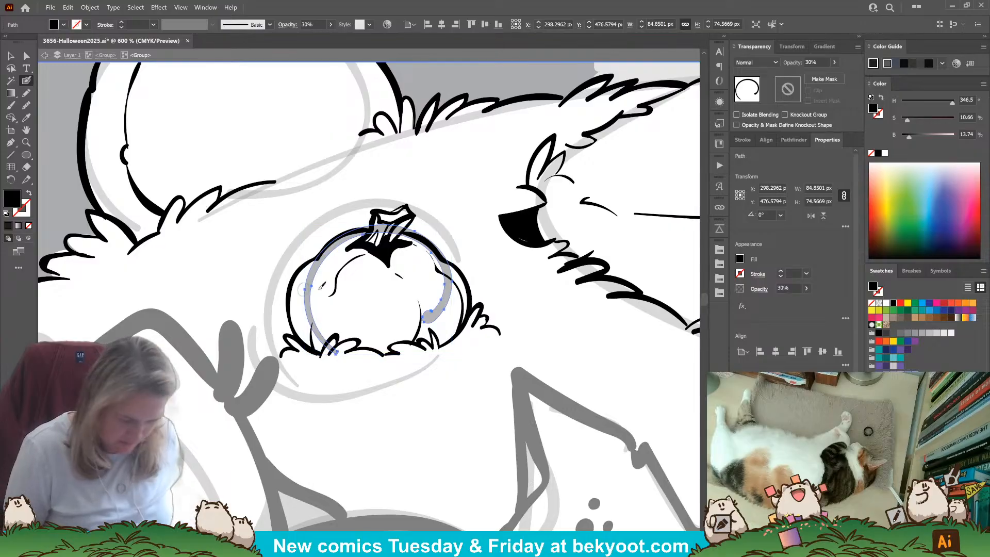
key("ctrl+z")
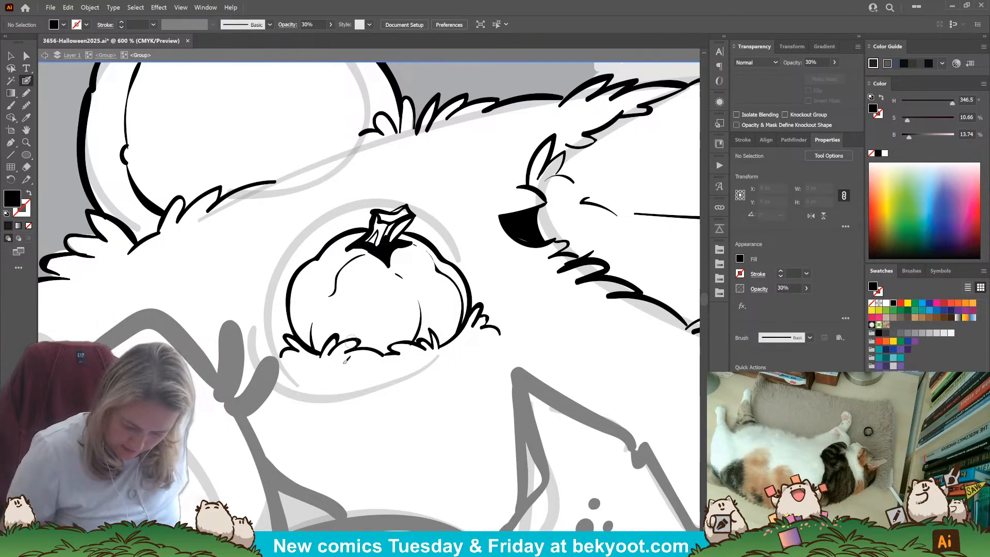
left_click_drag(418, 301, 413, 344)
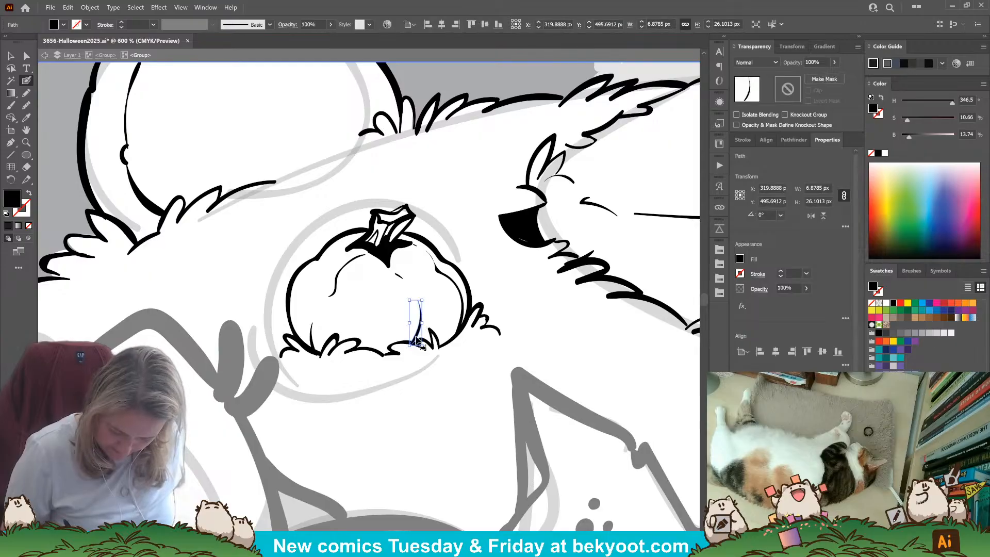
key("ctrl+z")
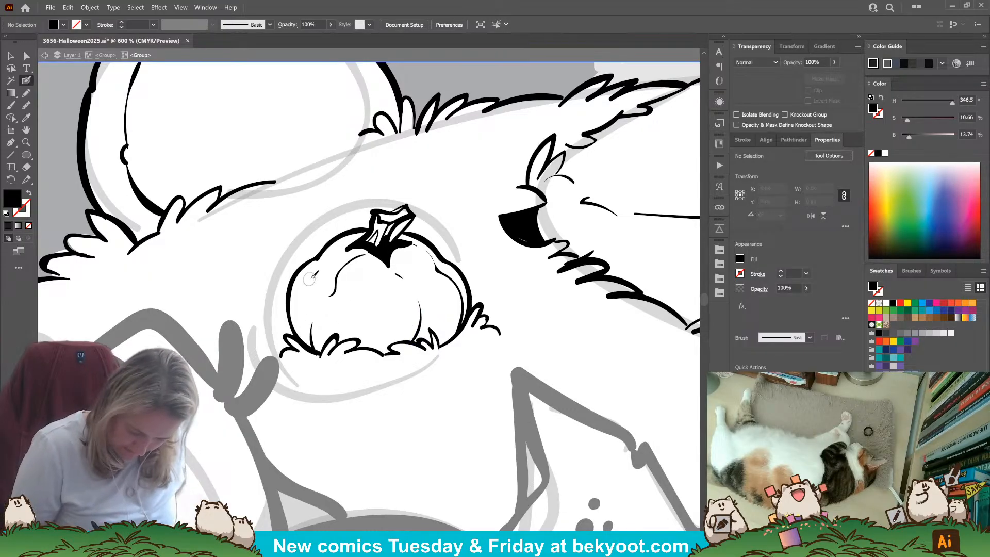
Draw a solid black shadow with the Pencil tool over the small pumpkin's right side and along its grassy base.
left_click(26, 93)
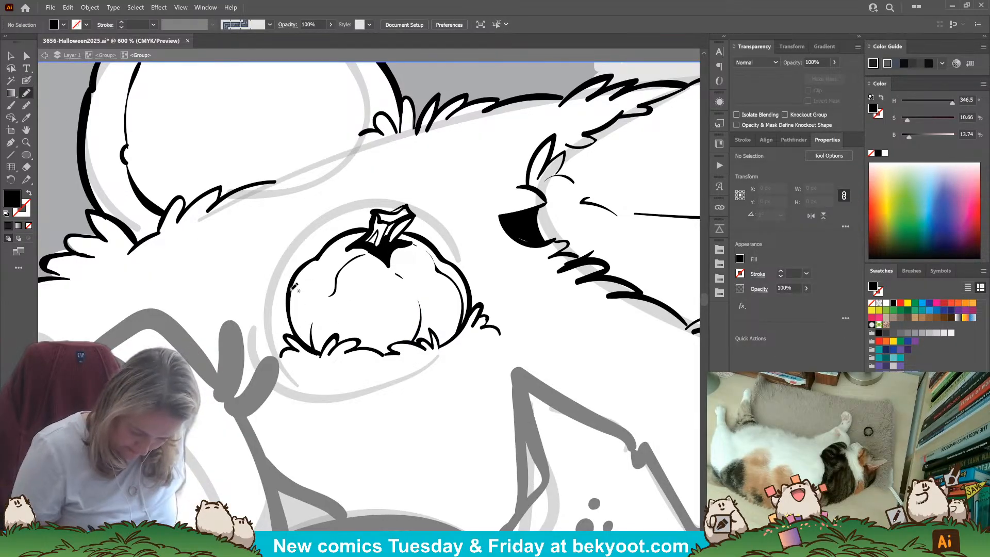
mouse_move(313, 325)
left_mouse_down()
mouse_move(378, 332)
mouse_move(409, 310)
mouse_move(409, 289)
mouse_move(424, 292)
mouse_move(457, 263)
left_mouse_up()
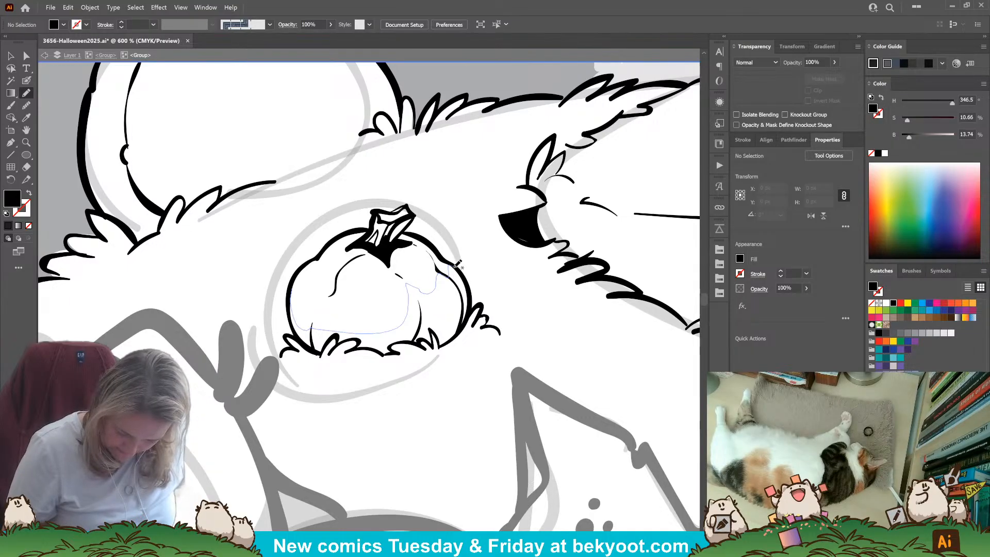
left_click_drag(472, 309, 444, 345)
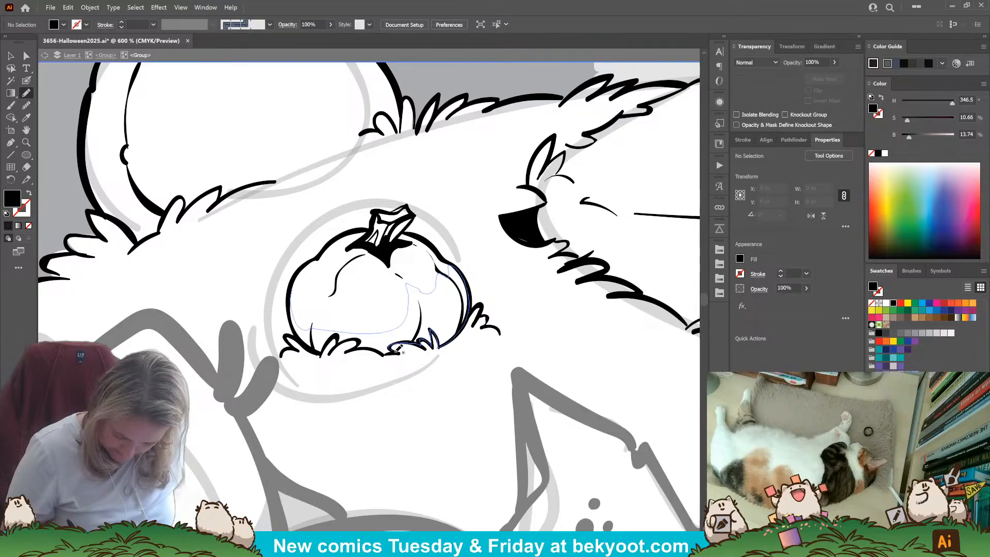
left_click_drag(360, 342, 334, 336)
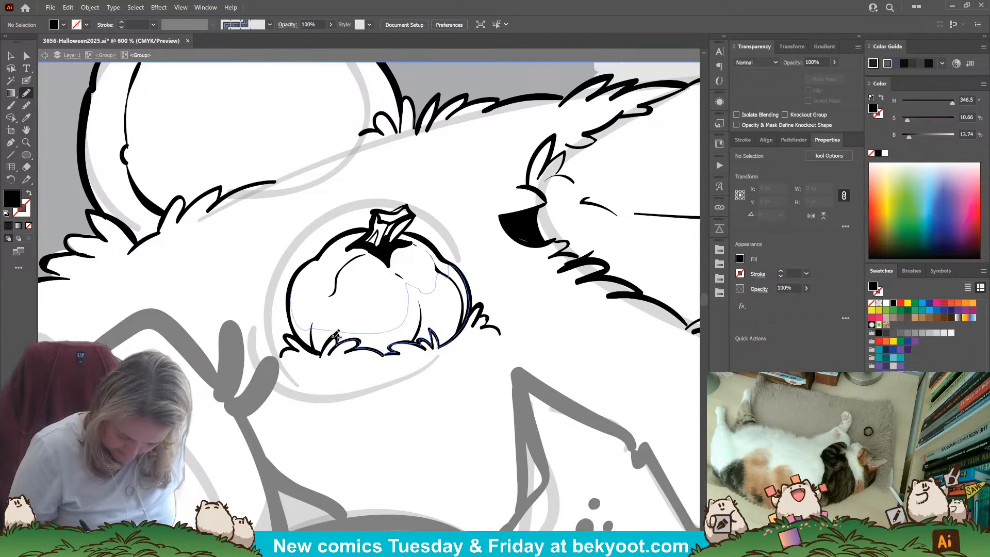
left_click_drag(290, 308, 291, 293)
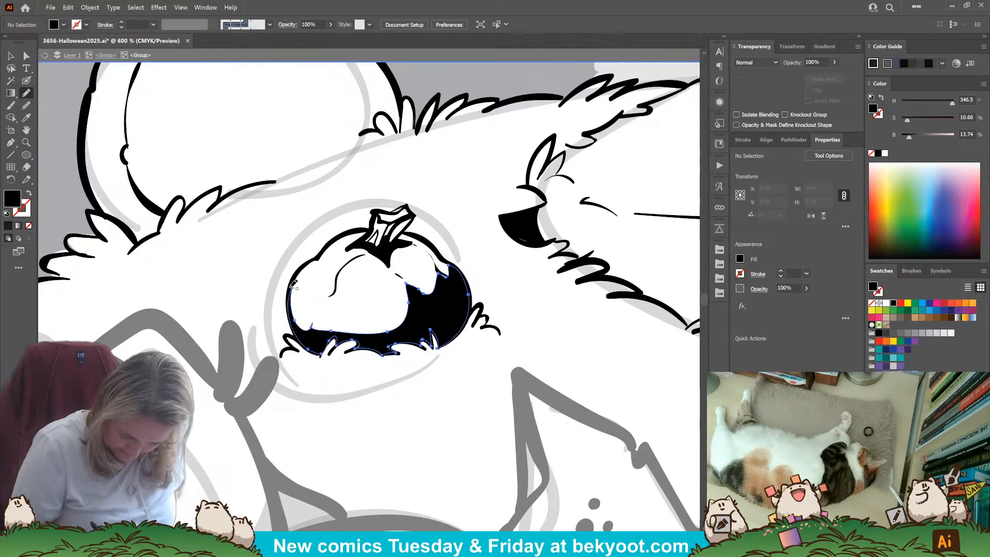
left_click(340, 424, "ctrl")
Adjust the shadow shape's edge where it meets the small pumpkin's upper right crease with the Direct Selection tool.
left_click_drag(439, 381, 379, 398)
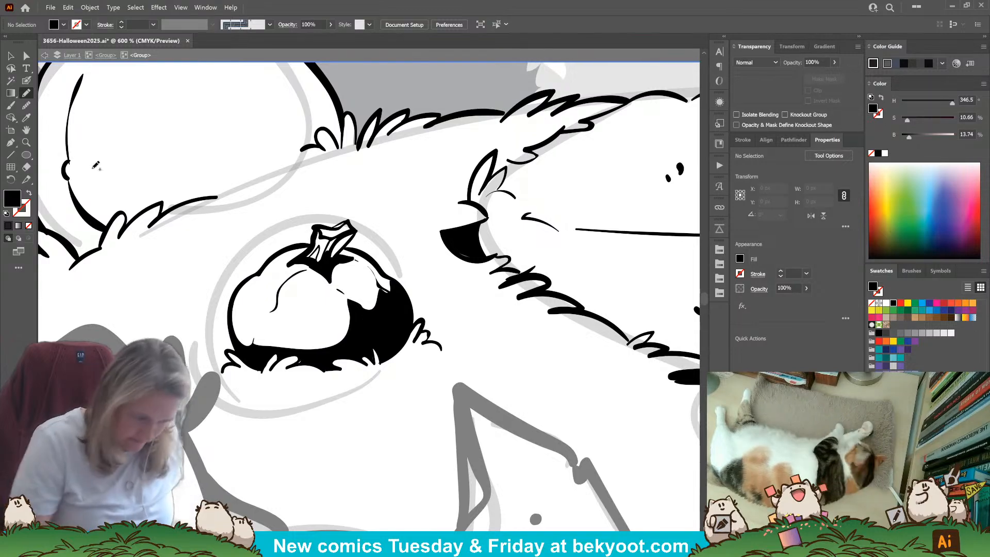
key("a")
left_click(387, 304)
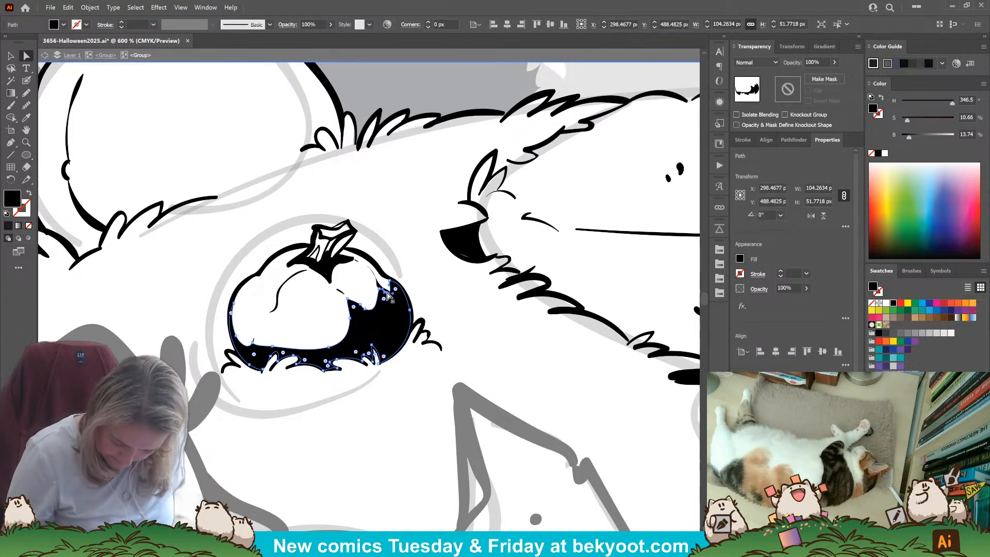
left_click(383, 292)
left_click_drag(381, 288, 378, 293)
left_click(398, 259)
Add black Blob Brush speckles on the small pumpkin's left edge, its right-hand highlight and the shadow's inner edge.
key("b")
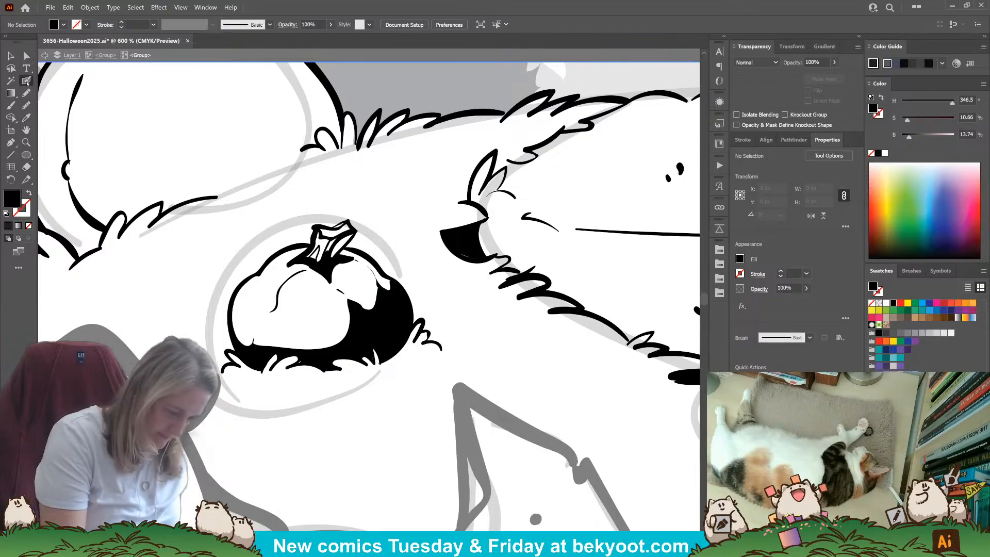
left_click_drag(235, 314, 240, 329)
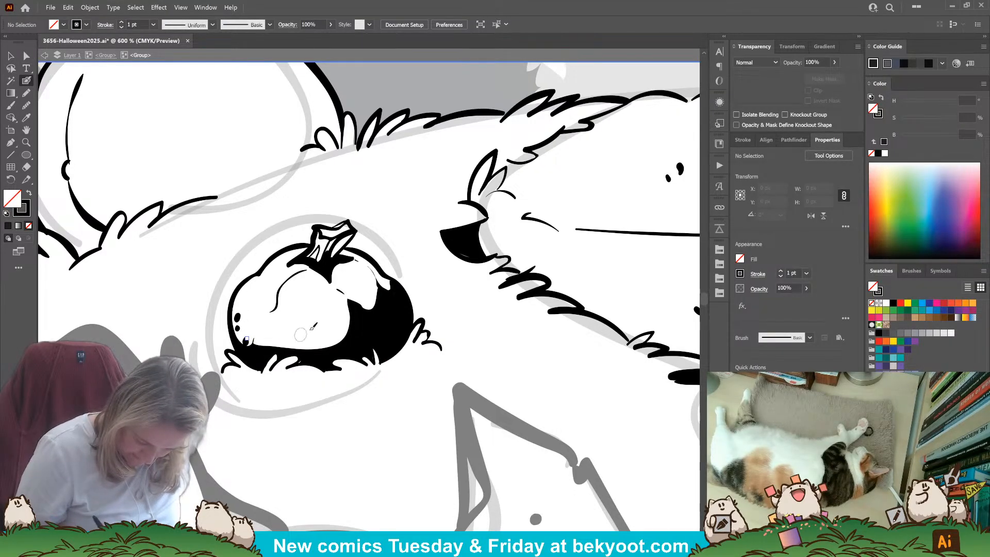
mouse_move(355, 282)
left_mouse_down()
mouse_move(373, 306)
mouse_move(388, 286)
left_mouse_up()
left_click(364, 291)
left_click_drag(328, 347, 331, 342)
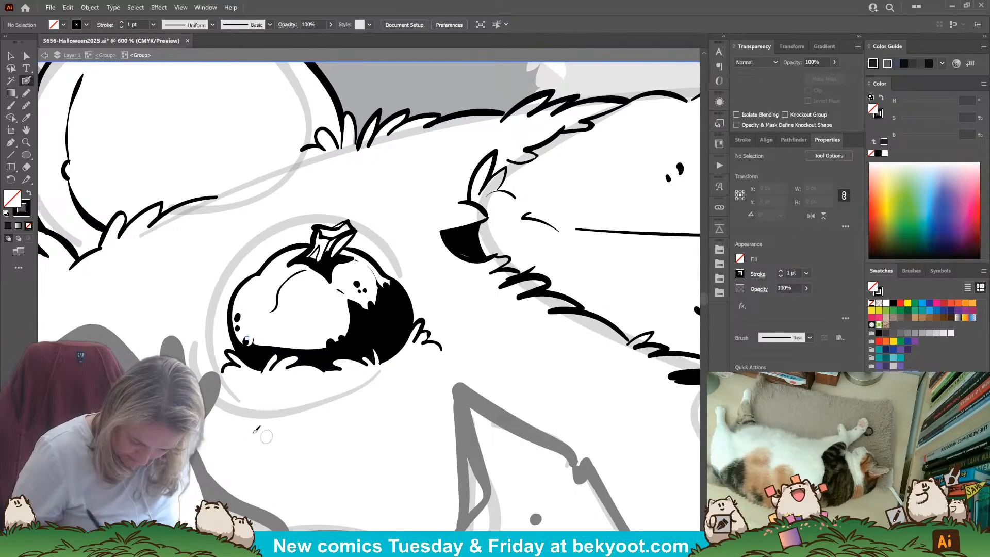
Add black speckles on the small pumpkin's front lobe, around its upper crease and along the bottom shadow edge.
left_click_drag(278, 330, 284, 346)
left_click(271, 339)
left_click(292, 290)
left_click(296, 284)
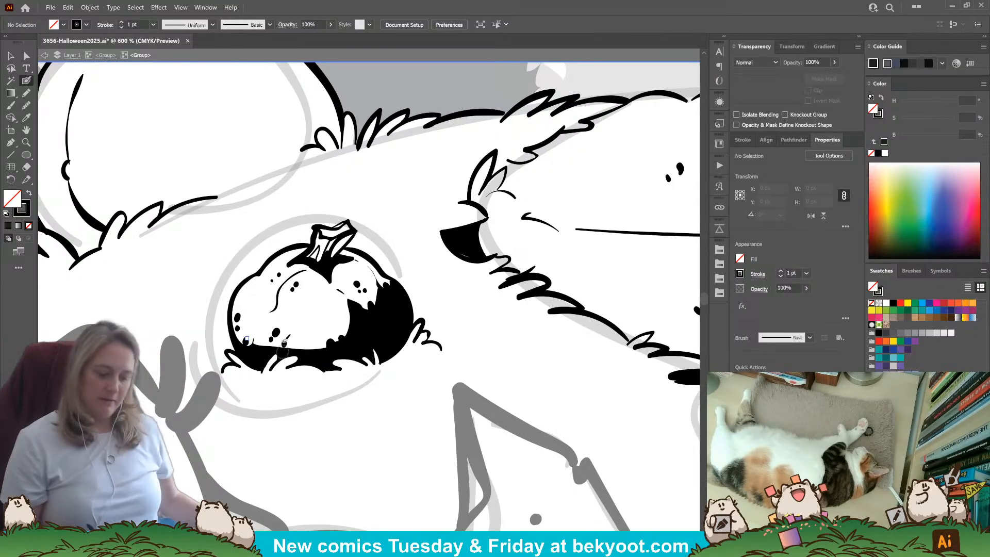
left_click(298, 344)
left_click(311, 344)
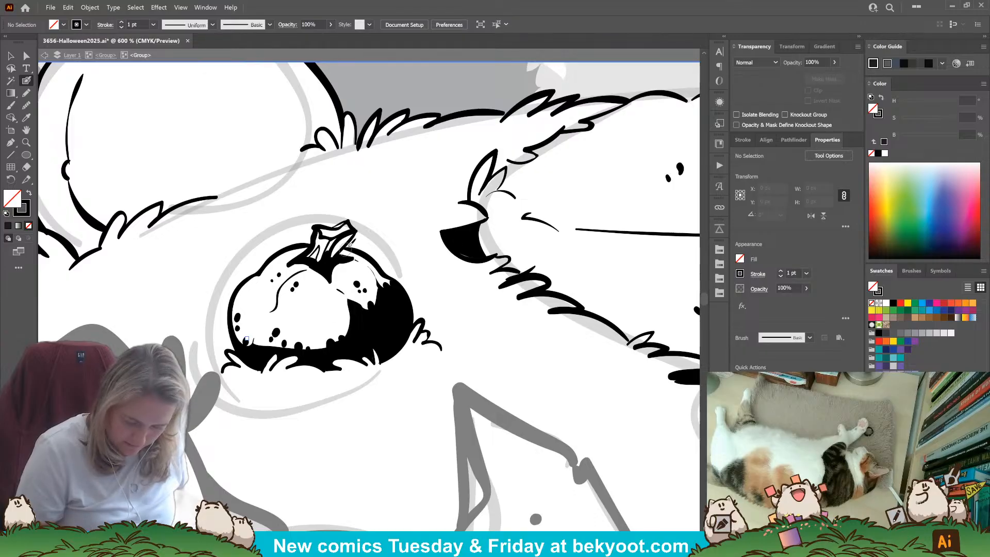
Draw a solid black shadow shape on the right side of the small pumpkin's stem with the Pencil tool.
left_click_drag(341, 384, 332, 412)
key("n")
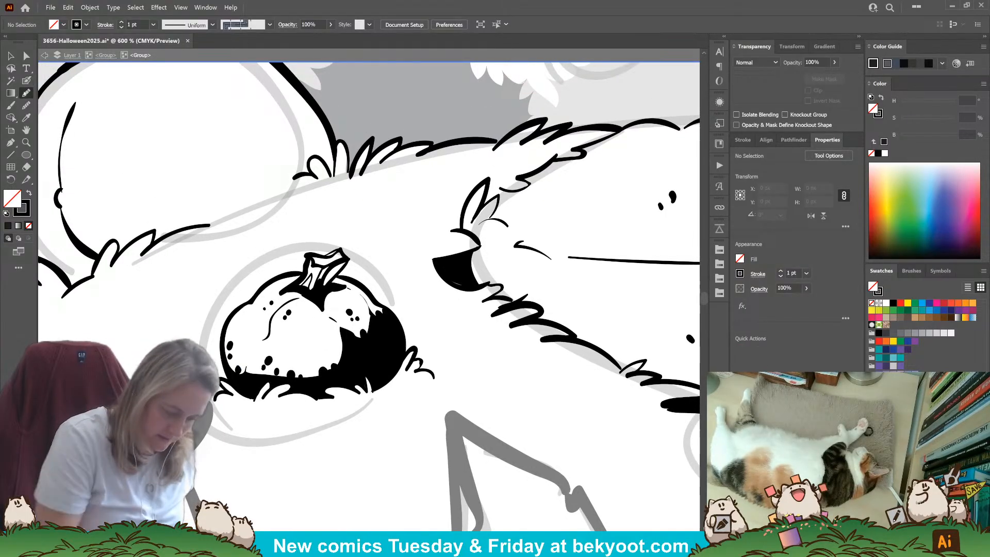
key("shift+x")
mouse_move(330, 270)
left_mouse_down()
mouse_move(351, 256)
mouse_move(323, 282)
left_mouse_up()
left_click(390, 240, "ctrl")
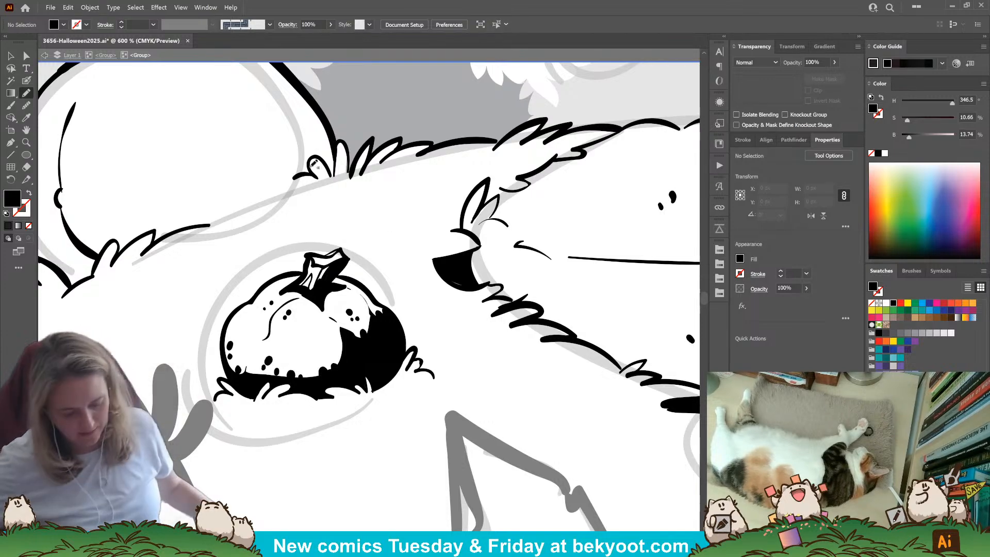
scroll(381, 264, "down", 5)
left_click_drag(426, 301, 401, 323)
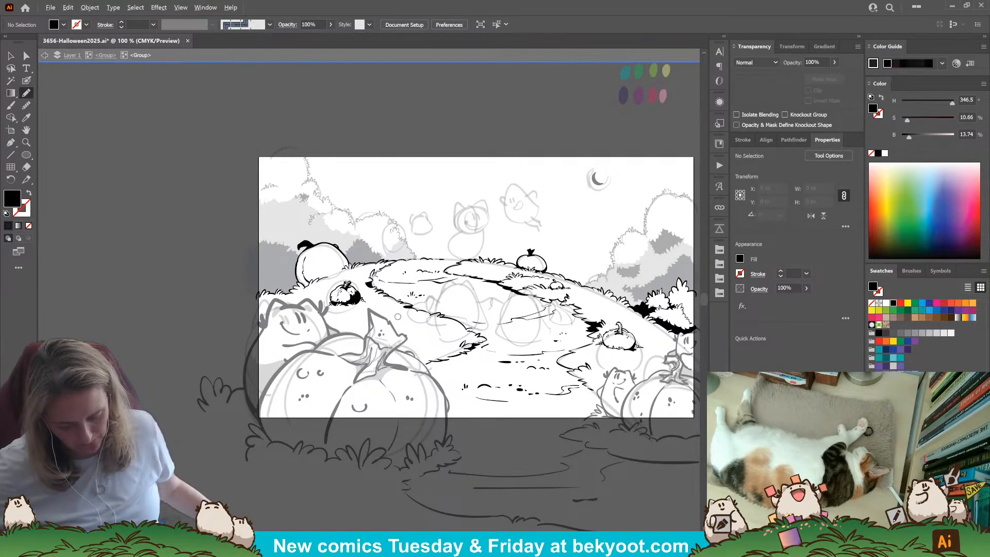
scroll(327, 267, "up", 3)
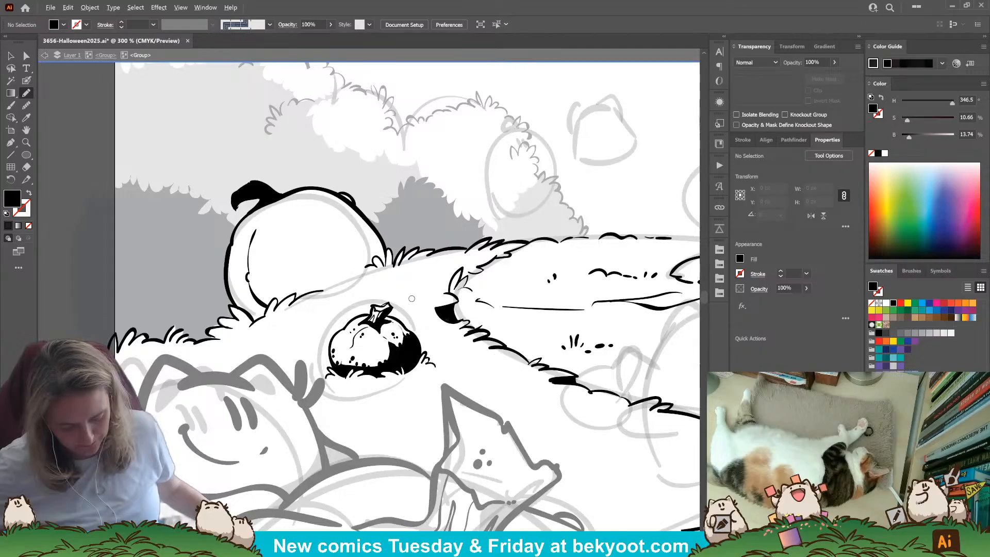
scroll(393, 301, "down", 2)
left_click_drag(540, 314, 419, 301)
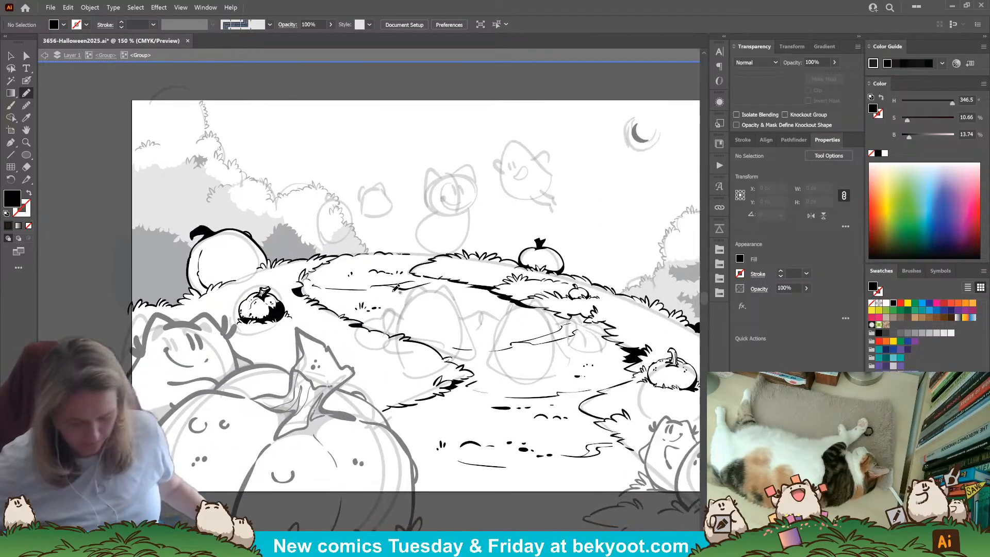
Leave isolation mode and save the Halloween 2025 illustration file.
key("v")
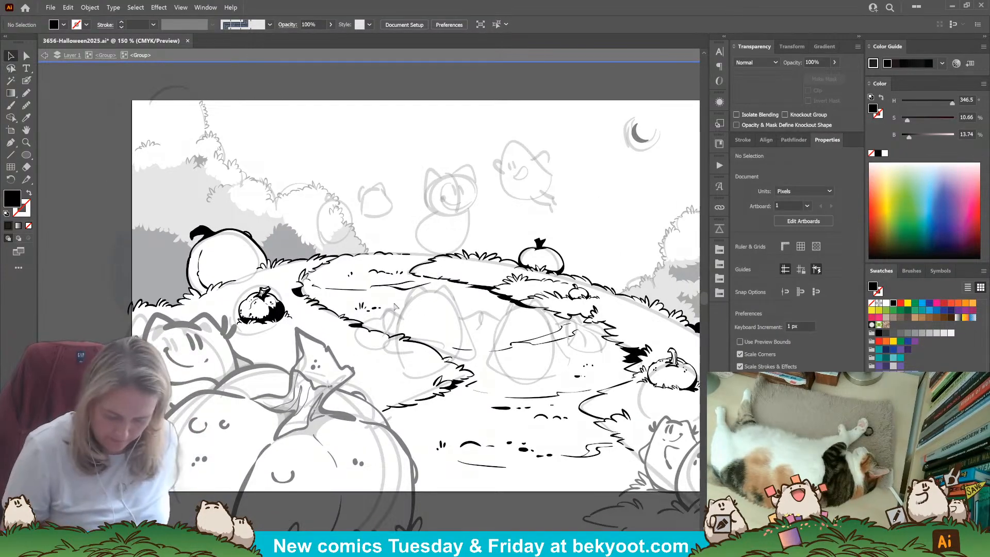
key("Escape")
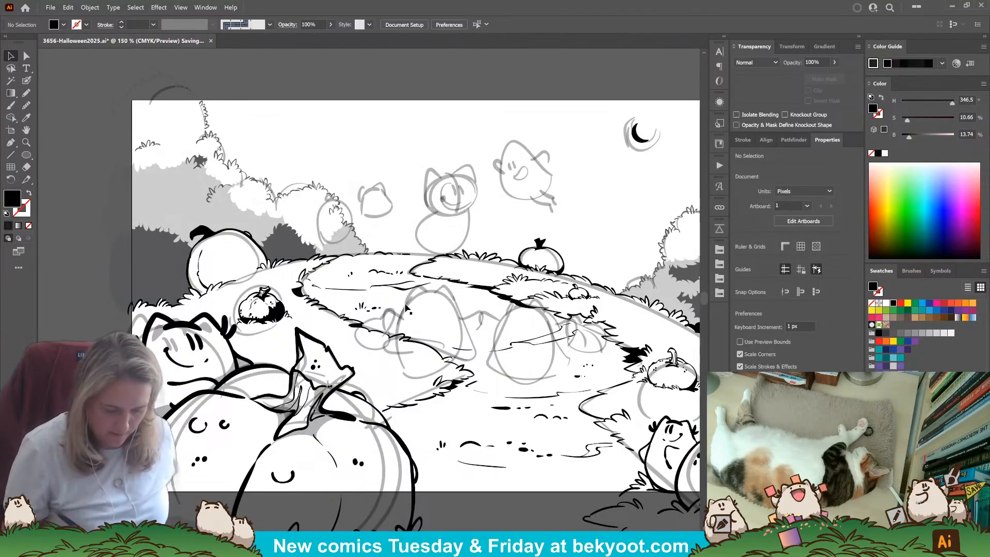
key("ctrl+s")
Enter the nested group holding the hillside and path line art in isolation mode.
left_click(438, 281)
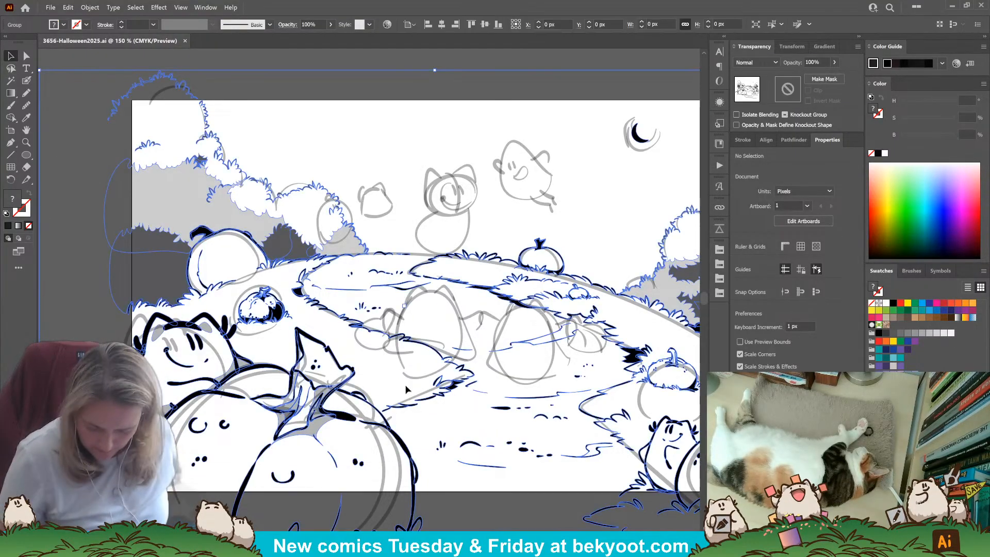
double_click(416, 345)
left_click(422, 352)
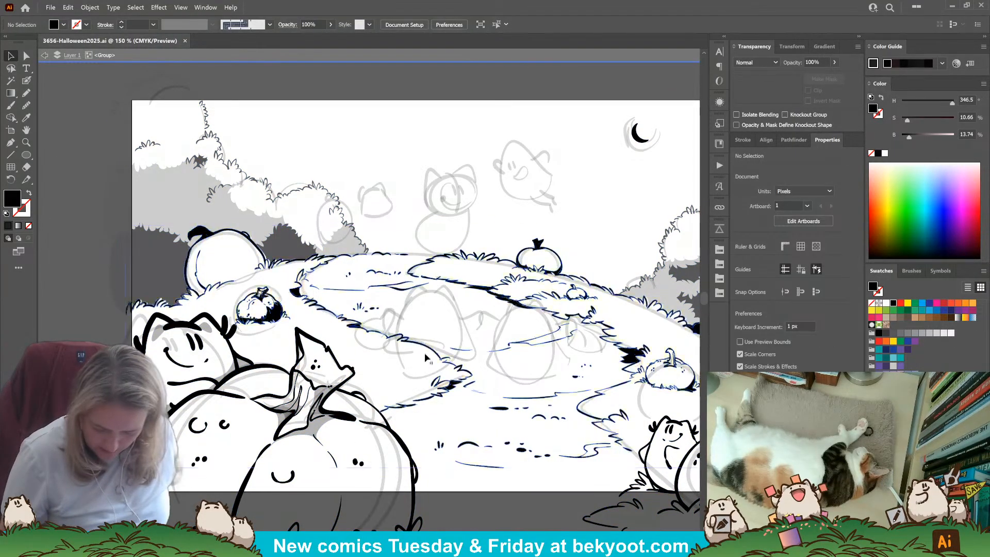
double_click(435, 355)
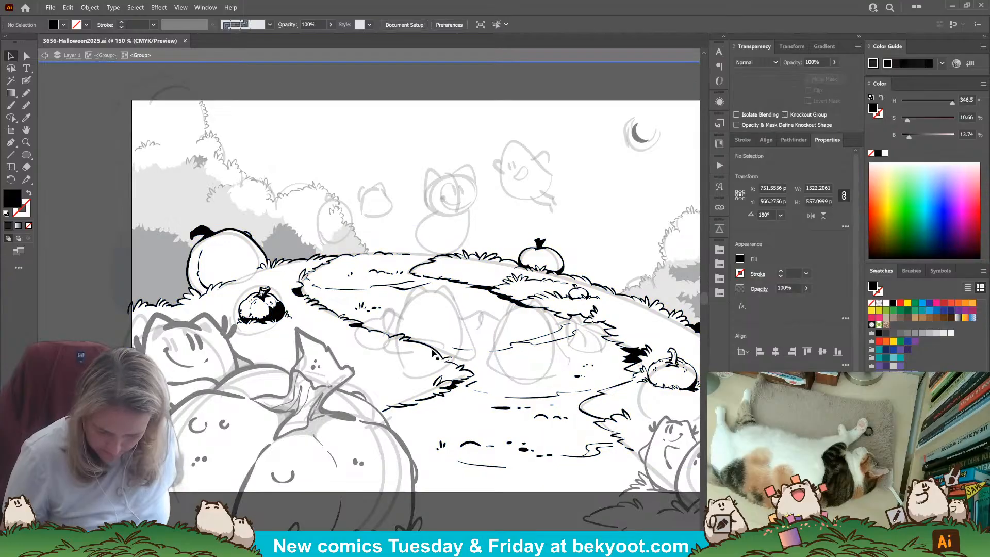
Draw a large mushroom with domed cap, gills and curved stem on the ridge beside the dark-stemmed pumpkin, using the Blob Brush.
left_click_drag(419, 431, 344, 420)
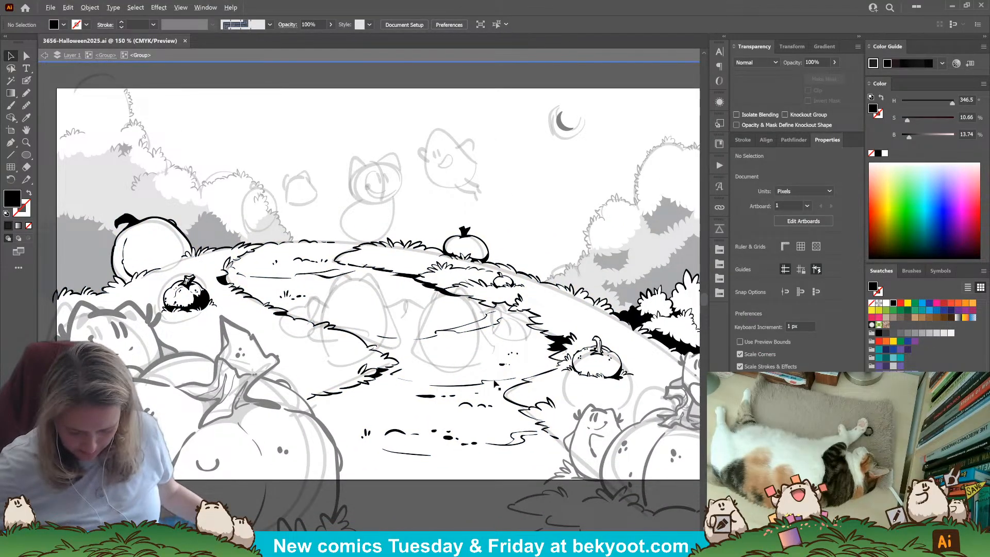
scroll(342, 150, "up", 3)
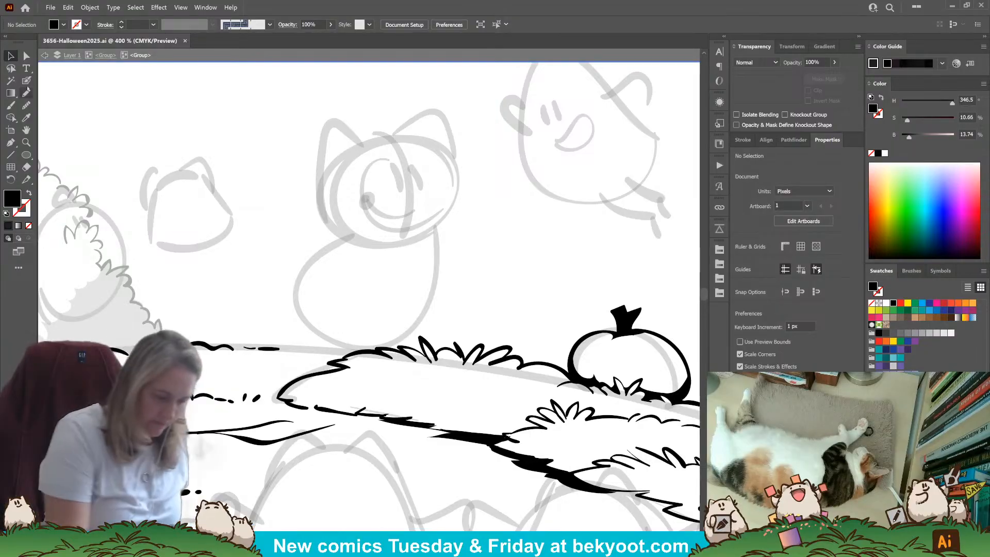
left_click(27, 81)
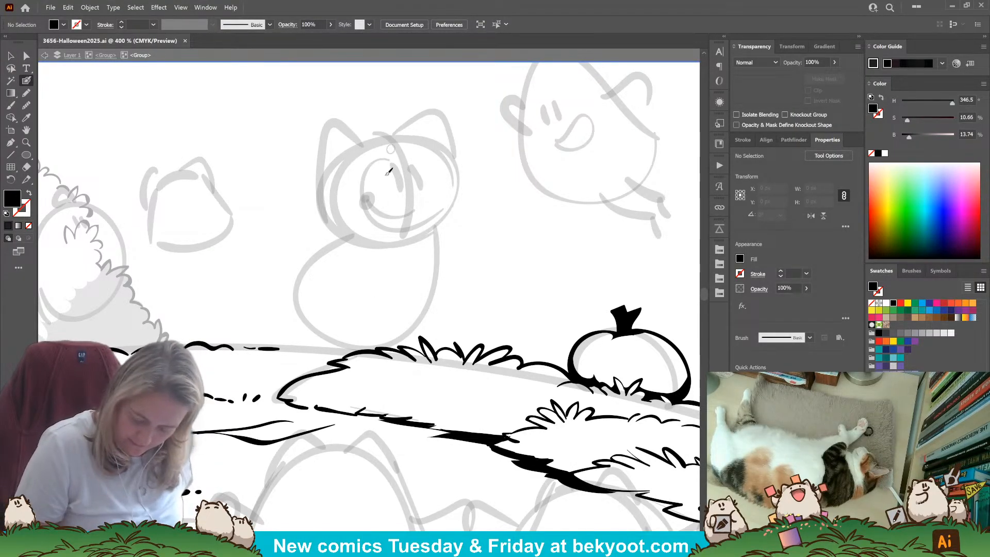
mouse_move(391, 395)
left_mouse_down()
mouse_move(237, 365)
mouse_move(100, 360)
left_mouse_up()
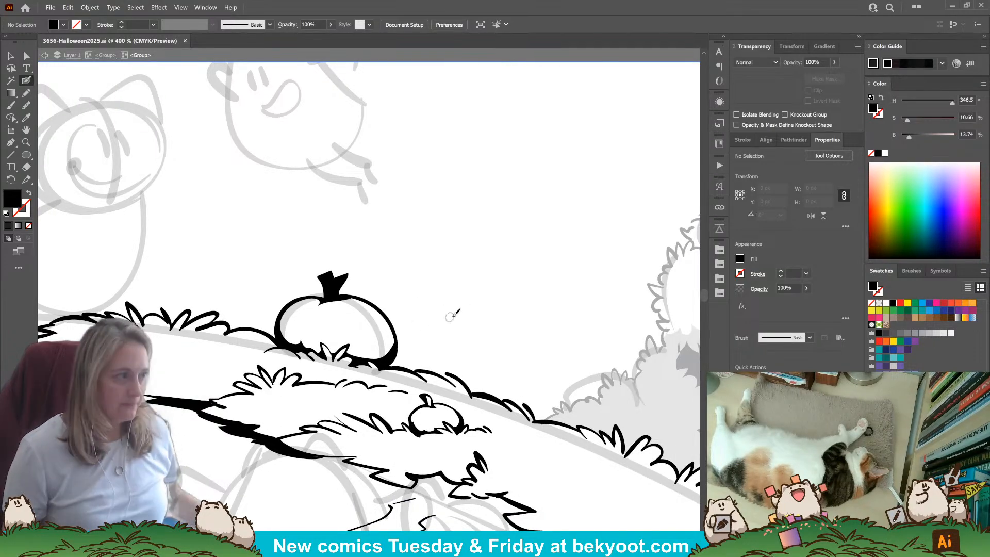
mouse_move(435, 337)
left_mouse_down()
mouse_move(508, 319)
mouse_move(438, 337)
left_mouse_up()
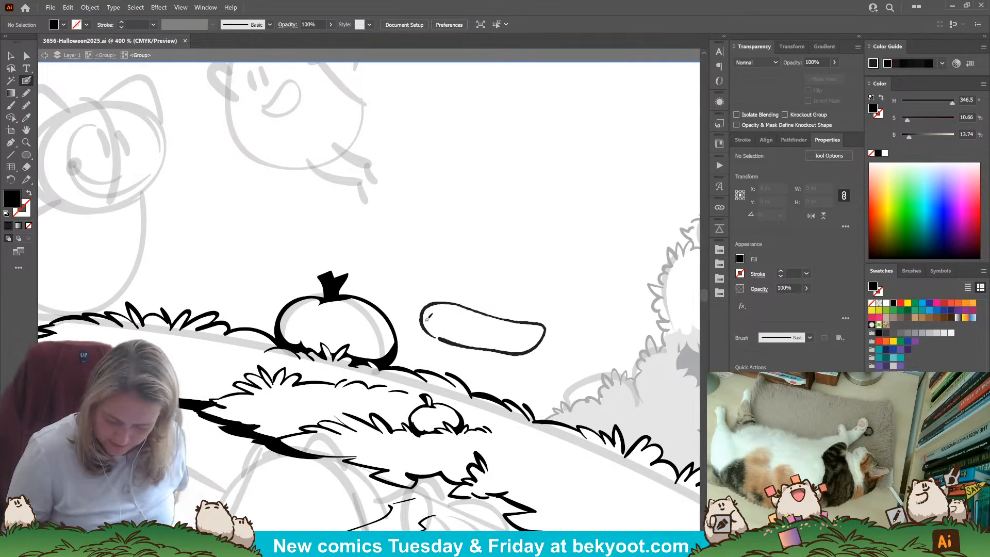
mouse_move(424, 301)
left_mouse_down()
mouse_move(540, 281)
mouse_move(553, 330)
left_mouse_up()
mouse_move(461, 324)
left_mouse_down()
mouse_move(511, 335)
mouse_move(487, 393)
mouse_move(444, 370)
left_mouse_up()
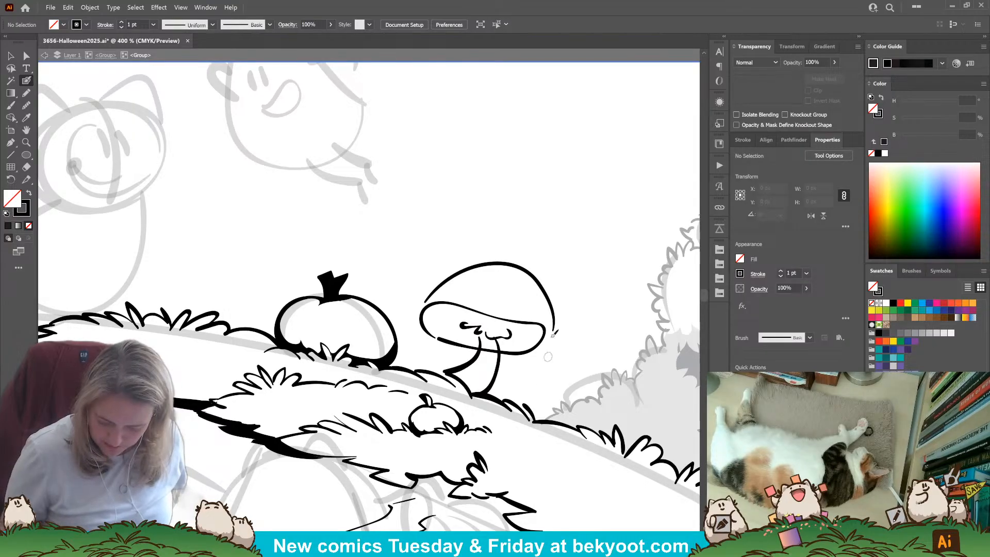
Draw a smaller tilted mushroom with a short stem farther down the ridge, between the large mushroom and the bushes.
mouse_move(546, 364)
left_mouse_down()
mouse_move(592, 427)
mouse_move(544, 371)
mouse_move(592, 405)
mouse_move(553, 422)
left_mouse_up()
left_click_drag(588, 403, 574, 430)
left_click_drag(462, 398, 382, 346)
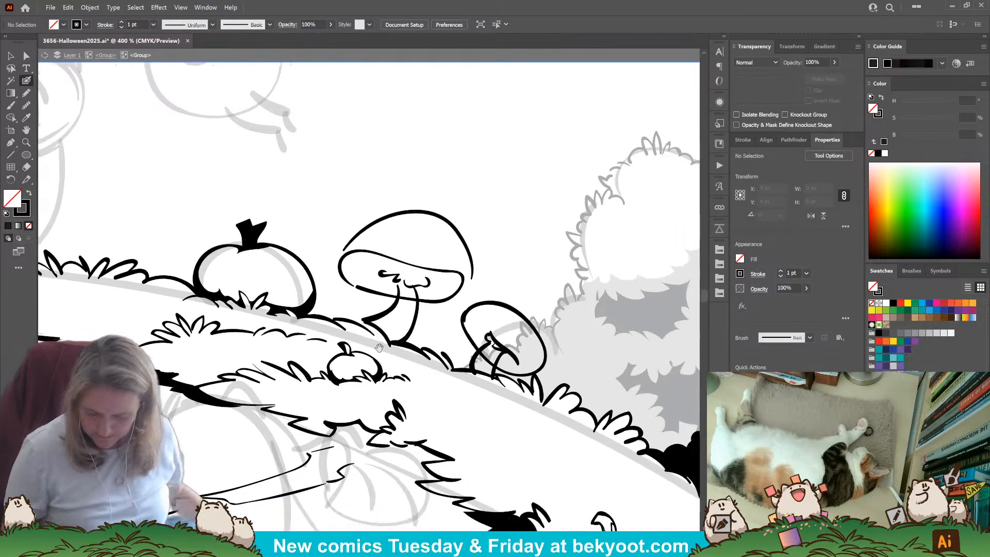
scroll(380, 346, "down", 5)
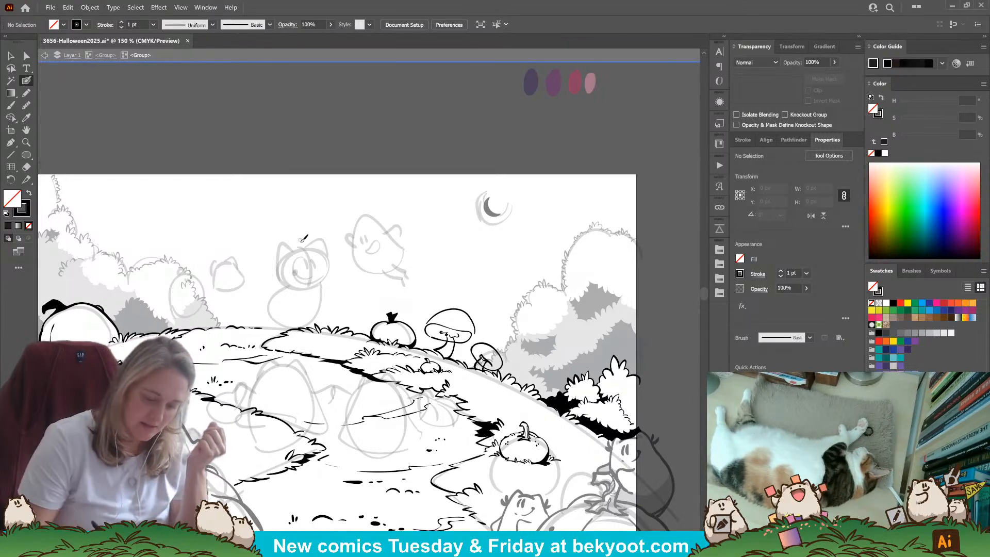
Try sketching a cluster of pointed leaves with center veins and small curled shapes at its base in the sky.
mouse_move(302, 241)
left_mouse_down()
mouse_move(327, 168)
mouse_move(346, 218)
left_mouse_up()
key("ctrl+z")
mouse_move(346, 198)
left_mouse_down()
mouse_move(350, 187)
mouse_move(387, 205)
mouse_move(412, 188)
mouse_move(404, 227)
left_mouse_up()
mouse_move(335, 238)
left_mouse_down()
mouse_move(342, 206)
mouse_move(390, 207)
mouse_move(366, 234)
left_mouse_up()
mouse_move(397, 226)
left_mouse_down()
mouse_move(365, 243)
mouse_move(336, 240)
left_mouse_up()
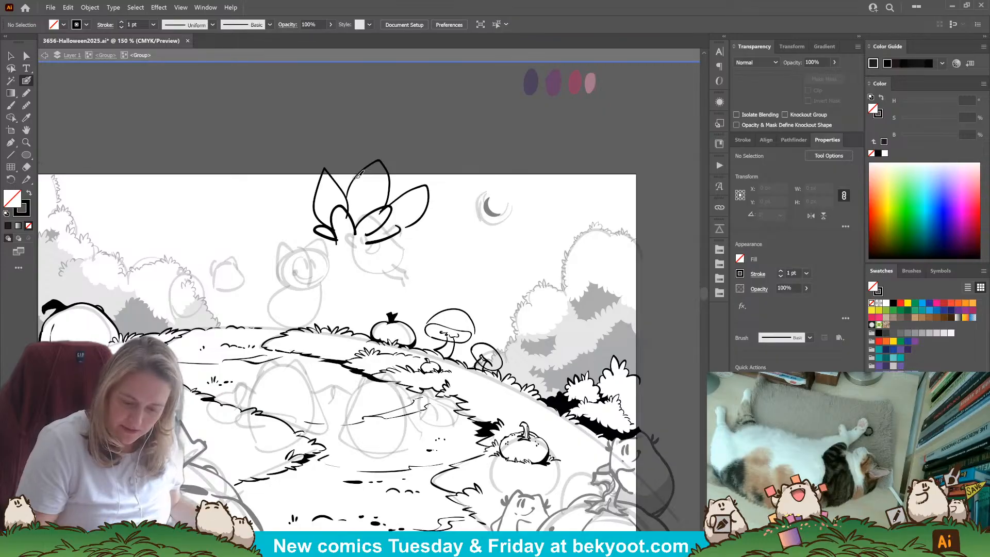
left_click_drag(367, 184, 391, 157)
left_click_drag(407, 203, 443, 182)
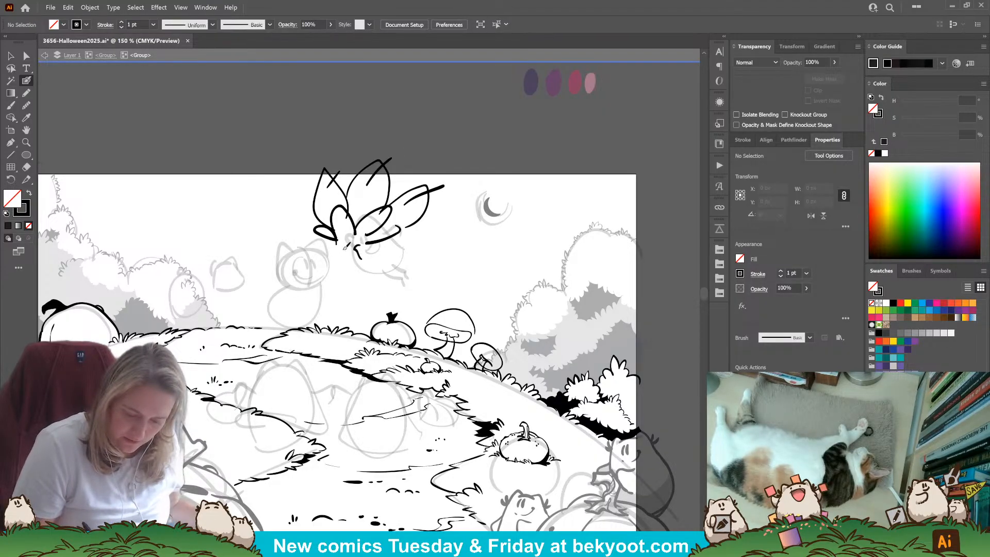
left_click_drag(344, 248, 354, 273)
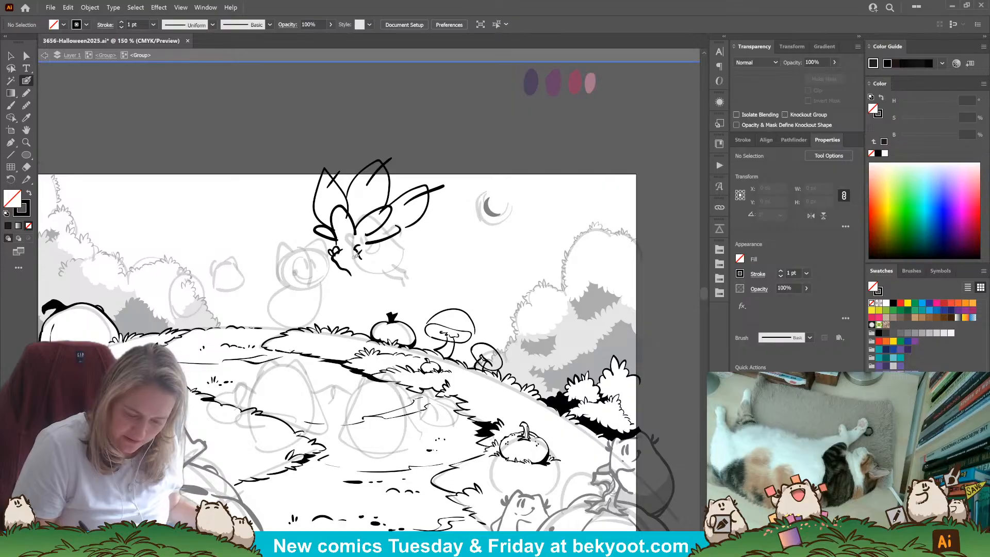
mouse_move(356, 247)
left_mouse_down()
mouse_move(390, 262)
mouse_move(384, 267)
left_mouse_up()
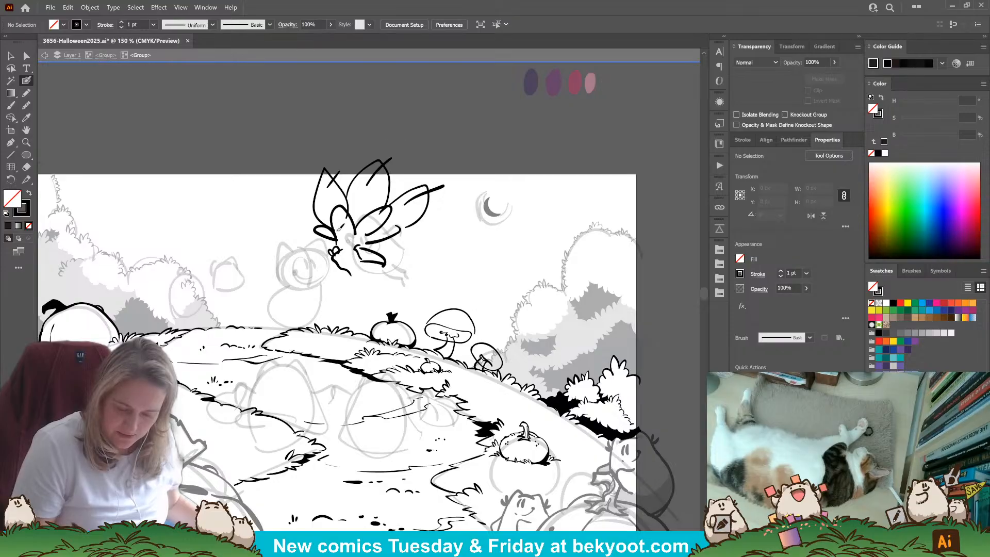
mouse_move(360, 254)
left_mouse_down()
mouse_move(344, 268)
mouse_move(357, 252)
left_mouse_up()
Undo all strokes of the pointed leaf cluster in the sky.
key("ctrl+z")
key("ctrl+z")
key("ctrl+z")
key("ctrl+z")
key("ctrl+z")
key("ctrl+z")
key("ctrl+z")
key("ctrl+z")
key("ctrl+z")
key("ctrl+z")
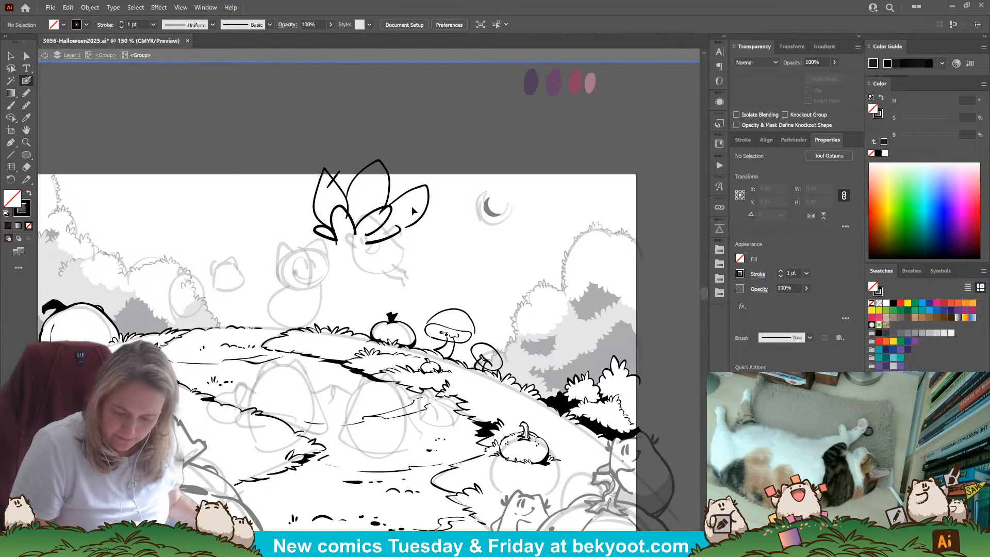
key("ctrl+z")
key("ctrl+z")
key("ctrl+z")
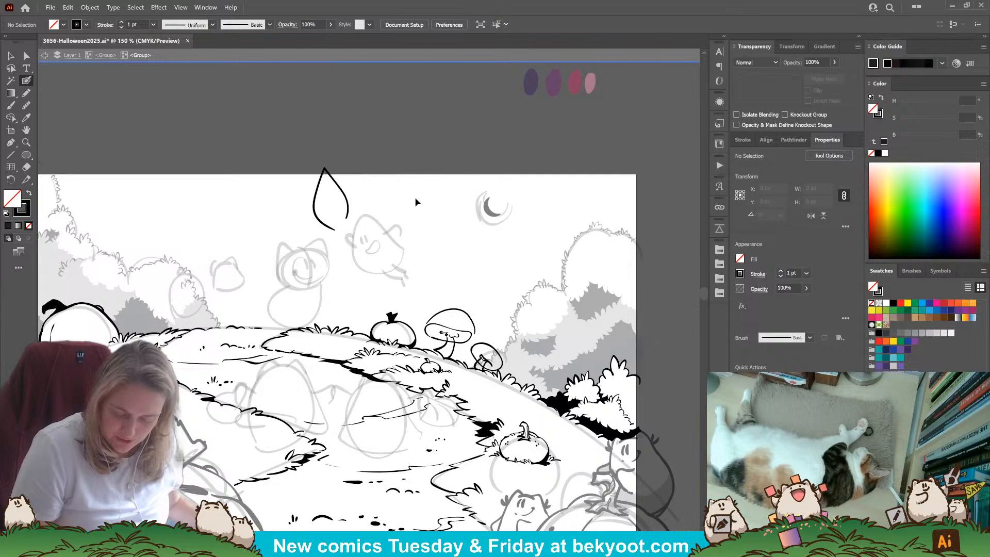
key("ctrl+z")
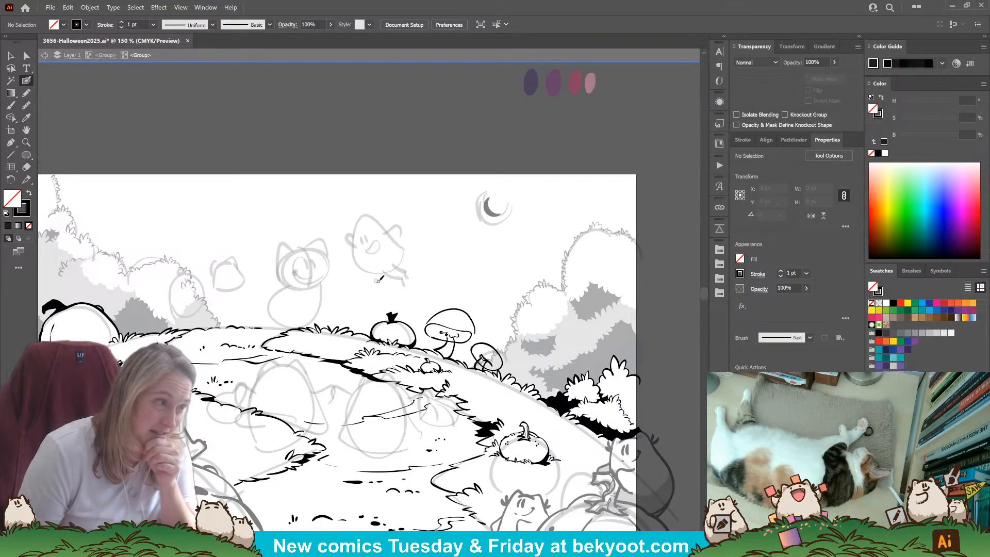
Try sketching a small leaf tuft with two larger rounded leaves above it and lines crossing them in the sky.
left_click_drag(375, 274, 381, 275)
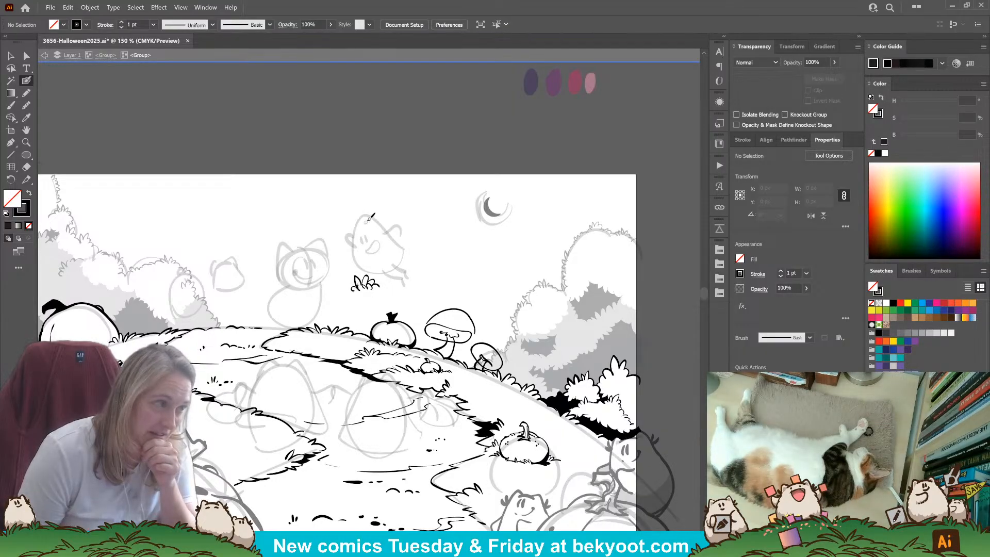
mouse_move(340, 274)
left_mouse_down()
mouse_move(324, 239)
mouse_move(352, 253)
mouse_move(352, 264)
mouse_move(362, 222)
mouse_move(372, 258)
left_mouse_up()
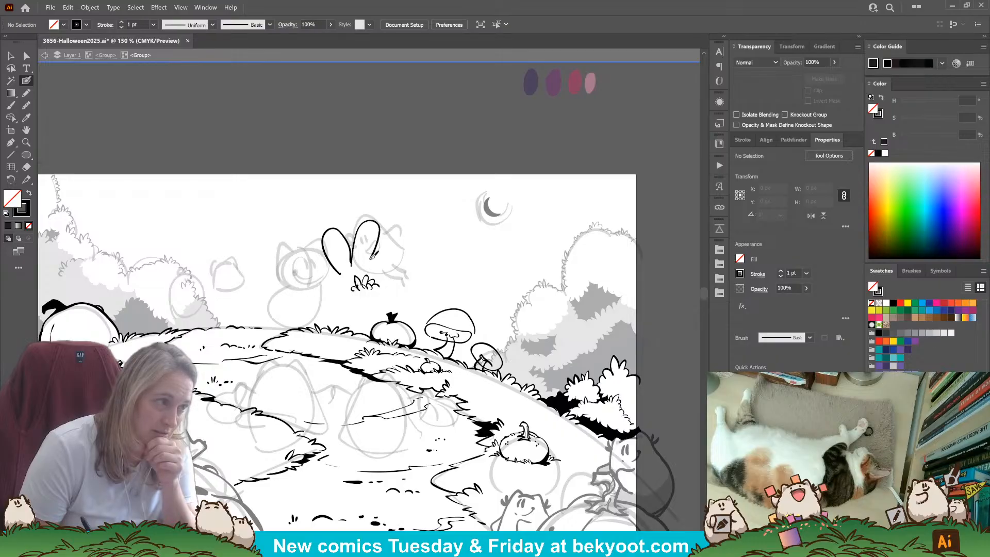
left_click_drag(335, 207, 352, 263)
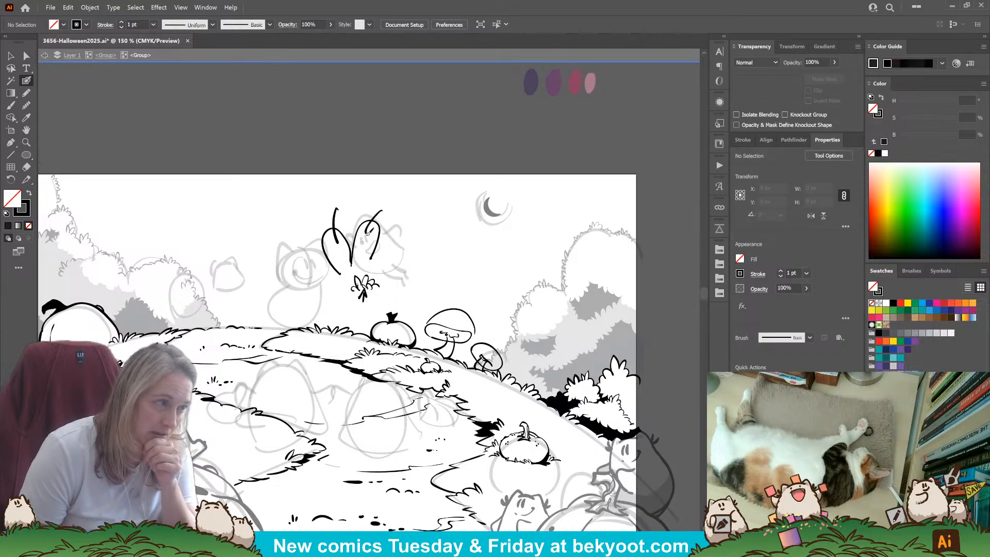
left_click_drag(316, 253, 364, 215)
right_click(375, 233)
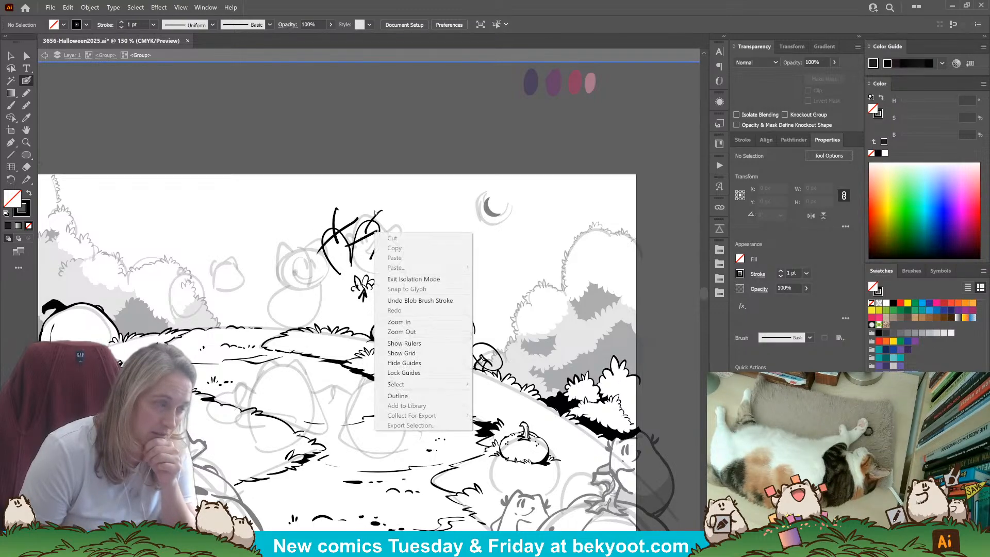
left_click(411, 206)
Delete the rounded leaf sketches, the small tuft and the stray dot from the sky.
left_click_drag(389, 263, 352, 237)
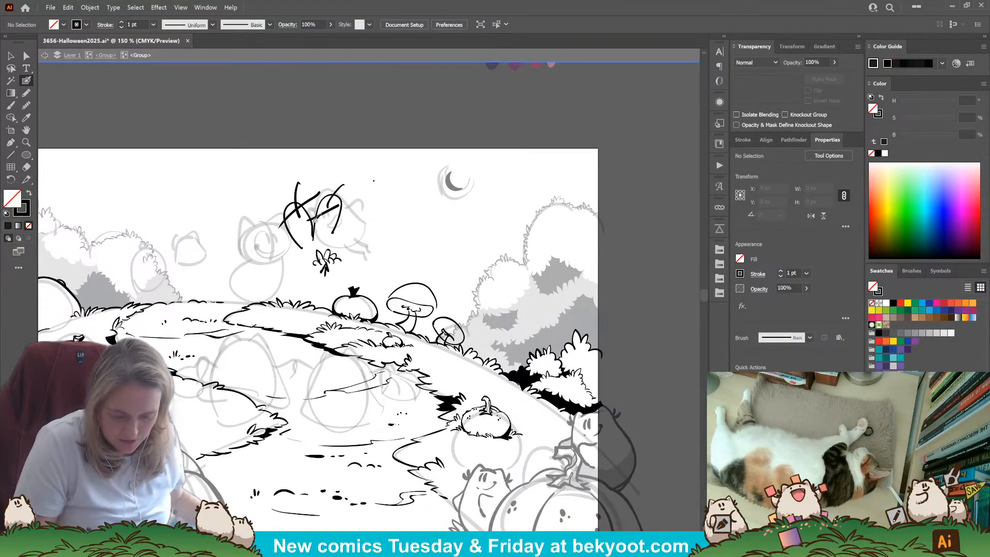
left_click_drag(314, 186, 368, 236)
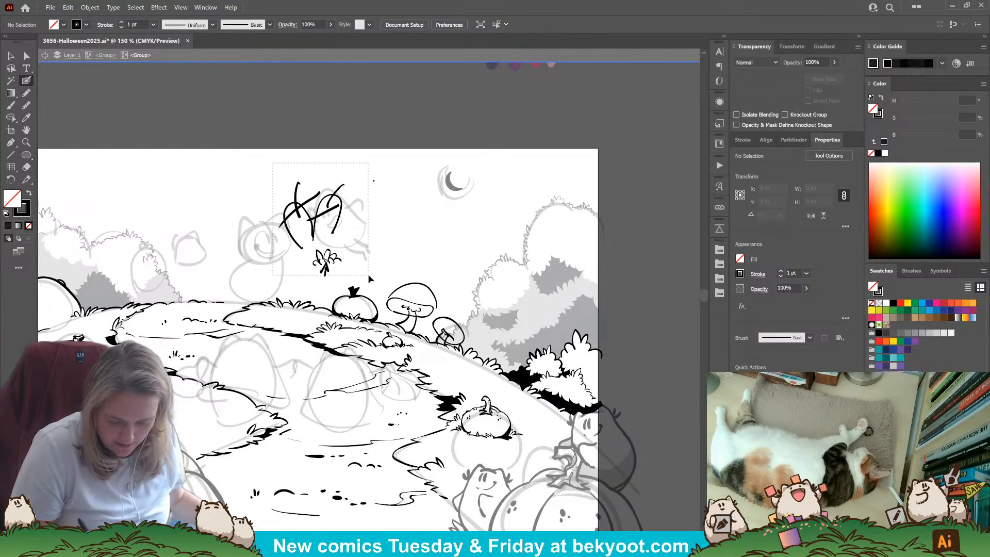
left_click_drag(368, 278, 368, 277)
key("Delete")
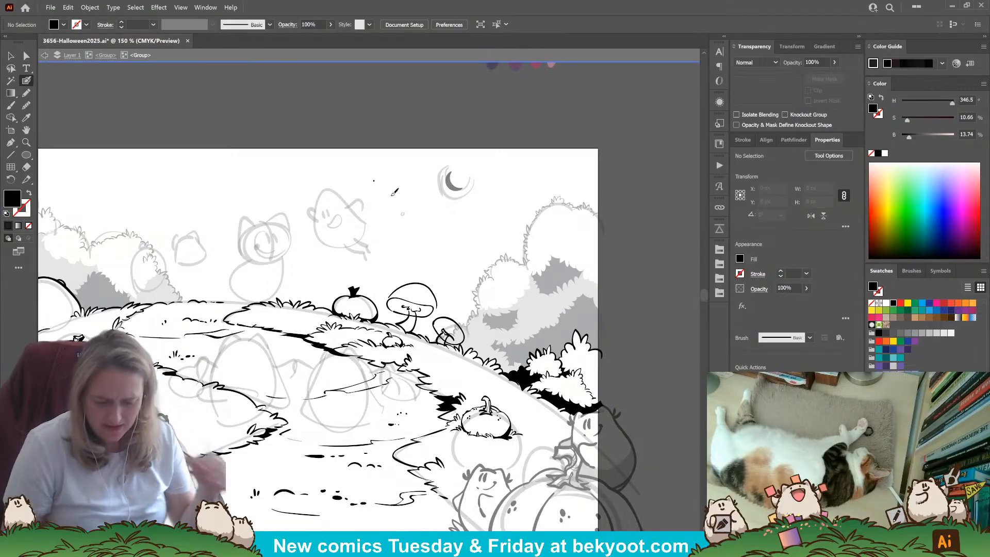
left_click_drag(389, 193, 392, 202)
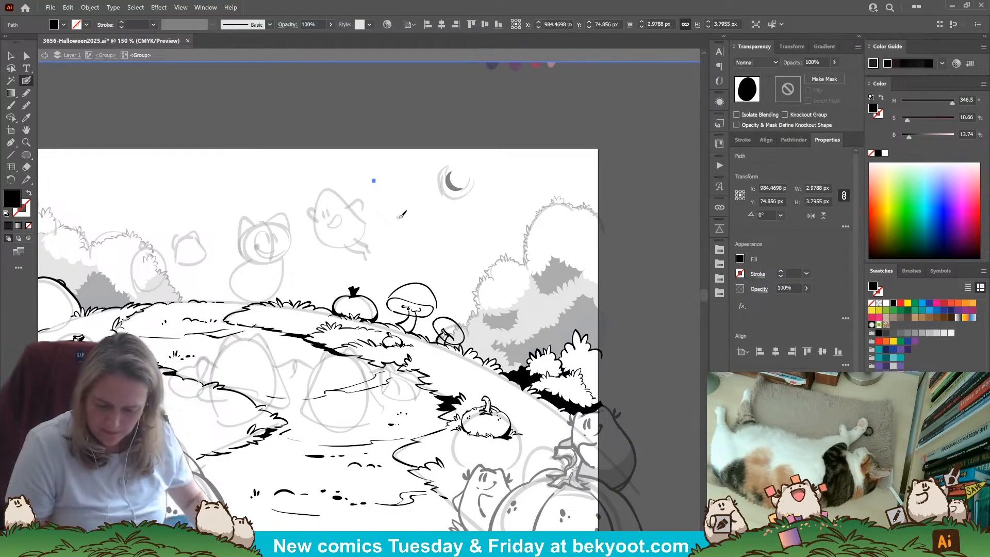
key("Delete")
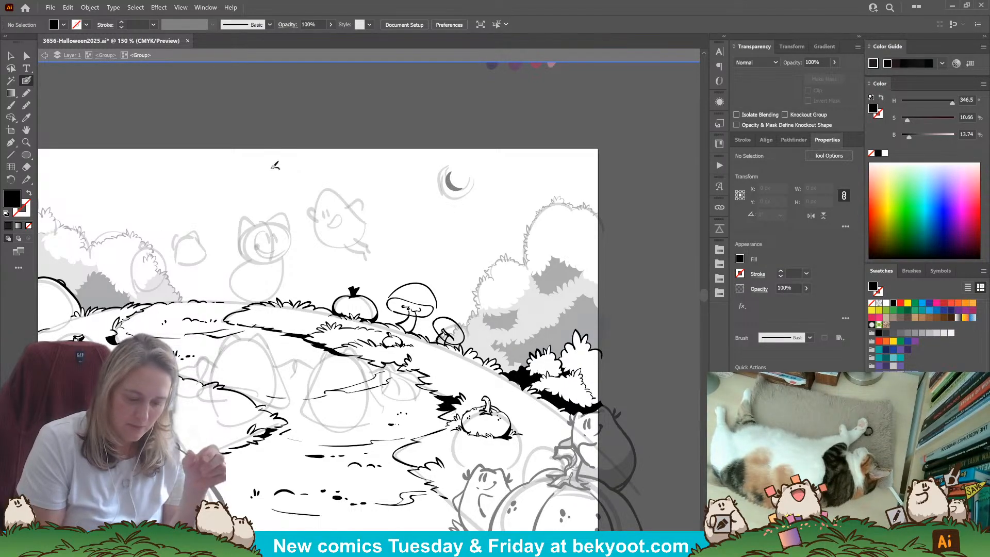
Sketch a rough rounded form in the sky with a line across its top, curved sides and a wavy inner line.
left_click_drag(275, 165, 343, 166)
left_click_drag(248, 181, 238, 228)
left_click_drag(343, 180, 353, 227)
left_click_drag(258, 187, 342, 181)
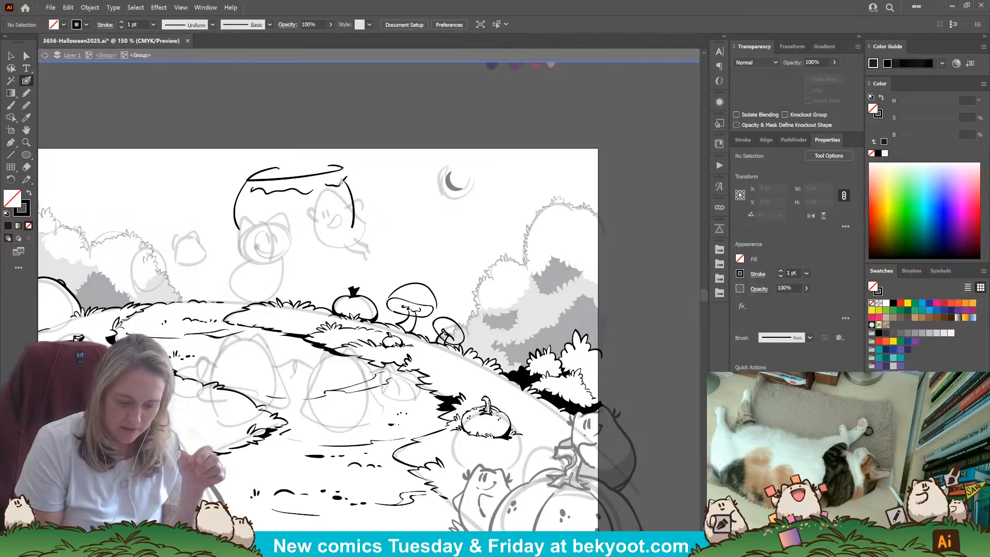
mouse_move(270, 180)
left_mouse_down()
mouse_move(261, 204)
mouse_move(252, 190)
left_mouse_up()
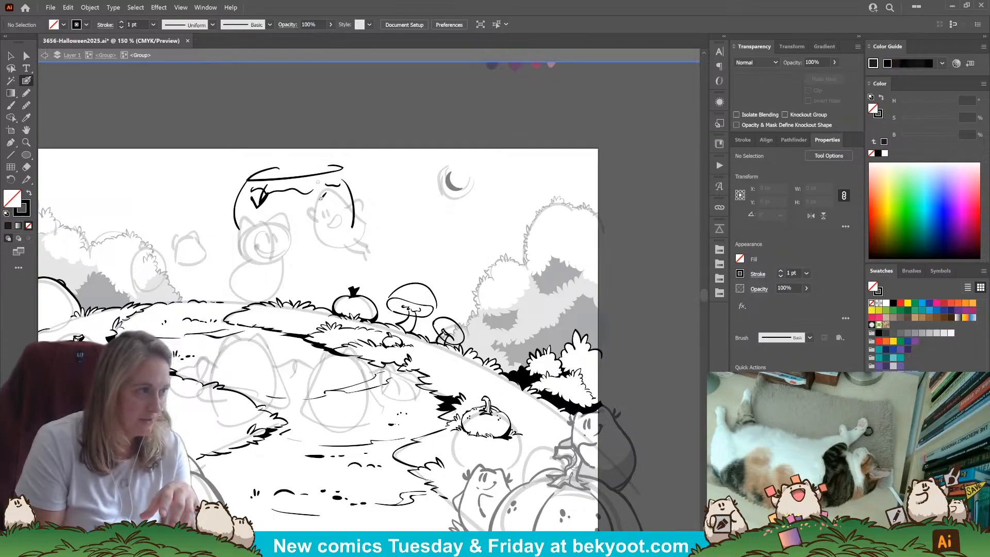
Sketch a second rough rounded form over the moon, with curved sides, lines across its top and small scribbled shapes.
left_click_drag(394, 165, 411, 226)
left_click_drag(496, 177, 506, 221)
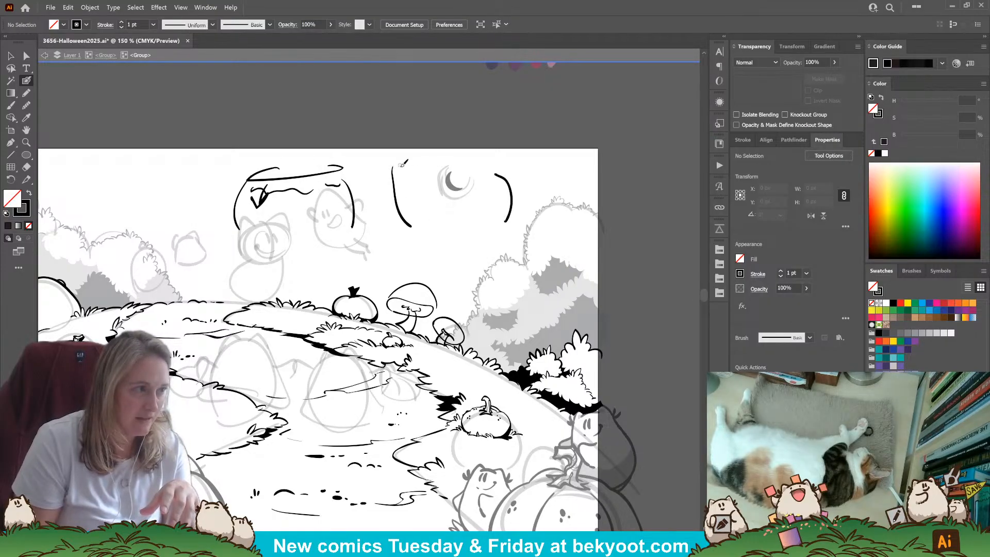
left_click_drag(400, 165, 410, 158)
mouse_move(438, 192)
left_mouse_down()
mouse_move(459, 199)
mouse_move(443, 190)
left_mouse_up()
left_click_drag(400, 186, 484, 179)
mouse_move(424, 142)
left_mouse_down()
mouse_move(422, 165)
mouse_move(450, 169)
mouse_move(490, 149)
left_mouse_up()
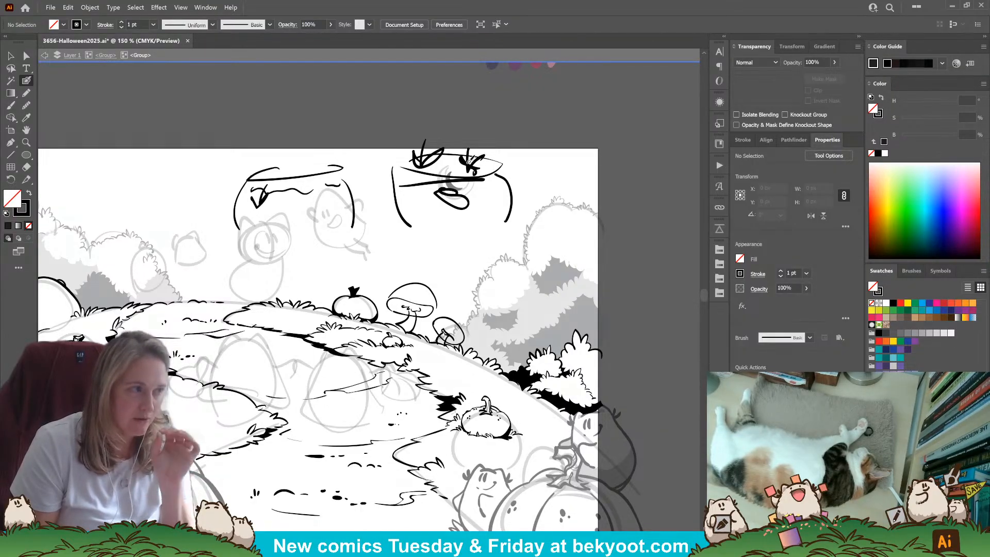
Add a rounded dome outline over each of the two rough forms in the sky.
mouse_move(406, 204)
left_mouse_down()
mouse_move(407, 146)
mouse_move(492, 198)
left_mouse_up()
mouse_move(361, 195)
left_mouse_down()
mouse_move(281, 174)
mouse_move(266, 216)
left_mouse_up()
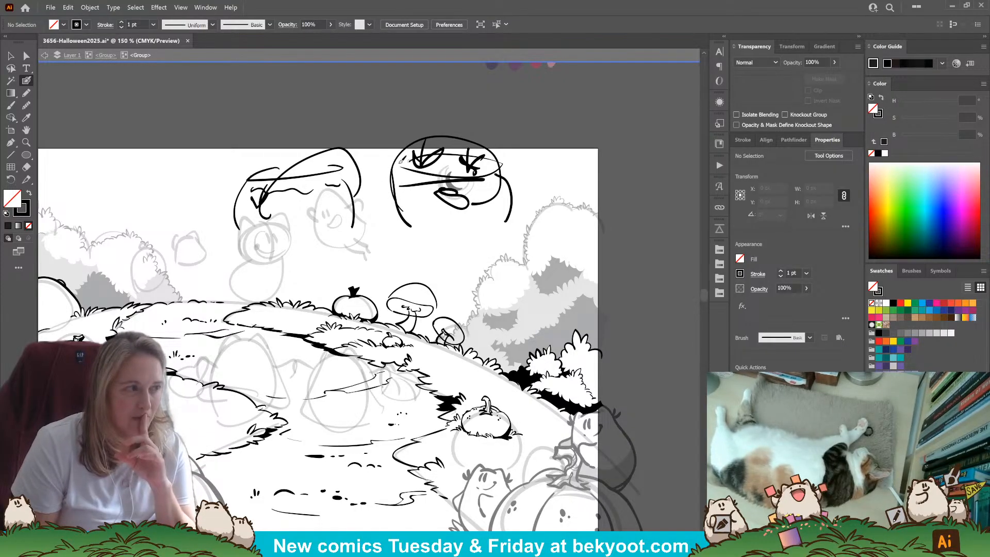
key("v")
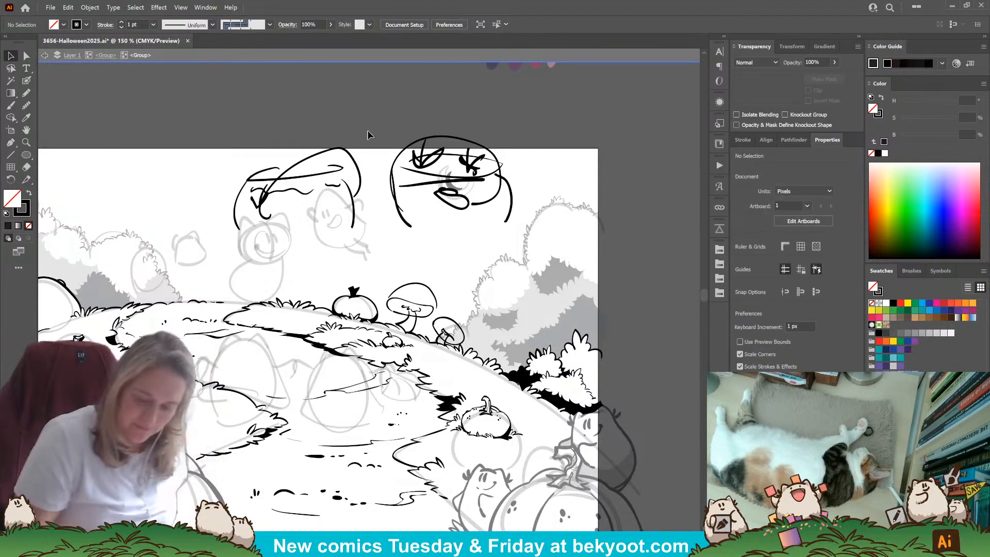
Delete both rough rounded forms from the sky, including the small leftover marks over the sketched characters.
left_click_drag(369, 133, 519, 191)
key("Delete")
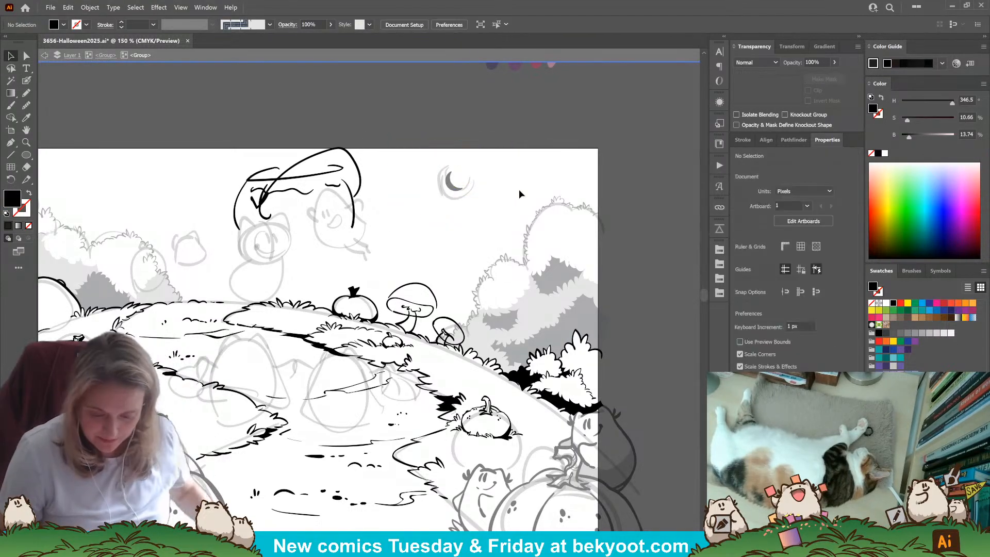
left_click_drag(227, 146, 369, 207)
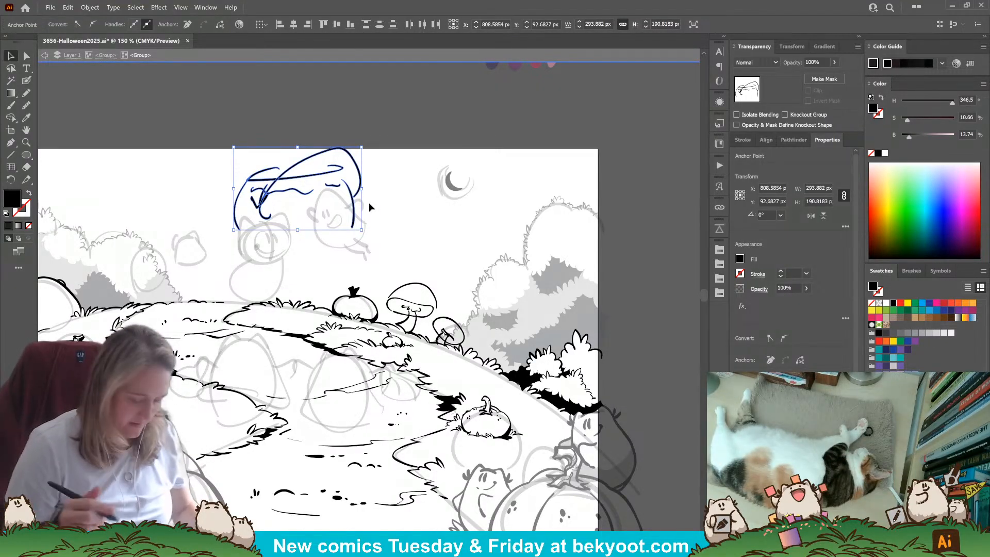
key("Delete")
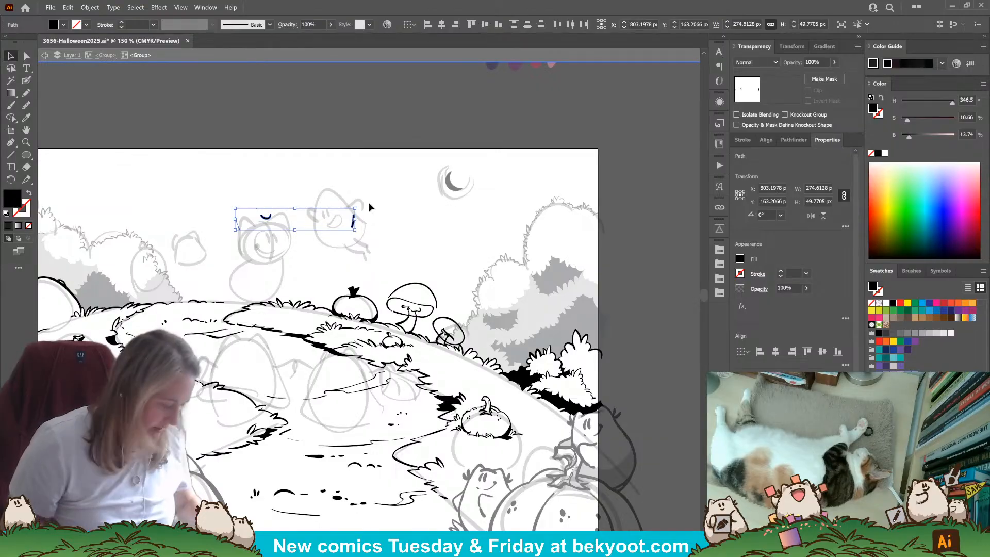
key("Delete")
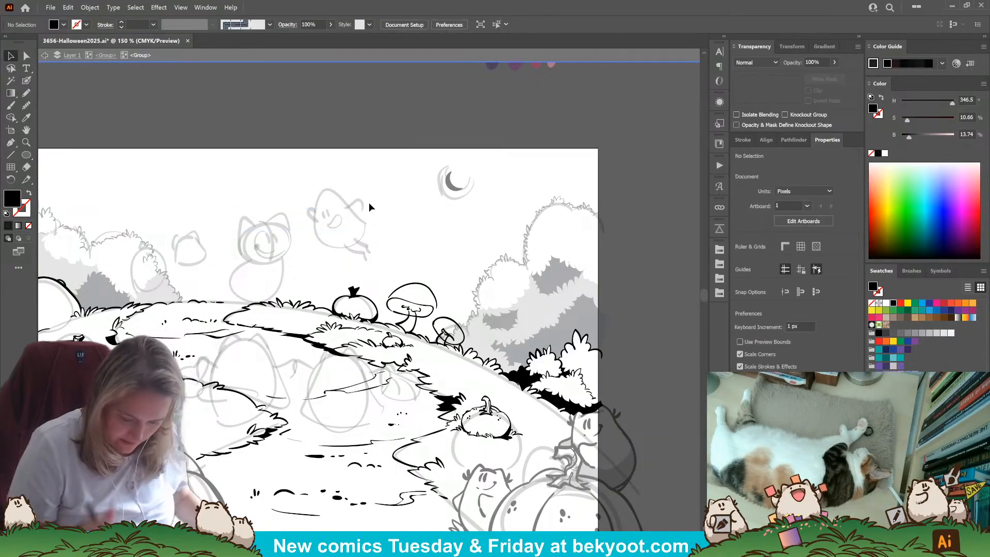
Ink a closed dome-shaped head outline with the Blob Brush over the sketched head of the eared character above the hill.
left_click(28, 84)
left_click_drag(348, 266, 431, 245)
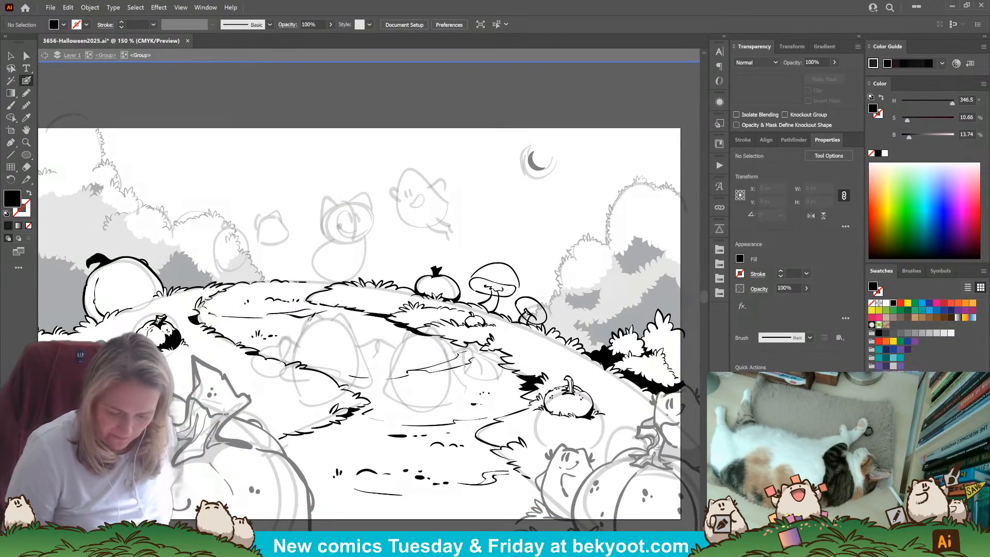
scroll(341, 230, "up", 2)
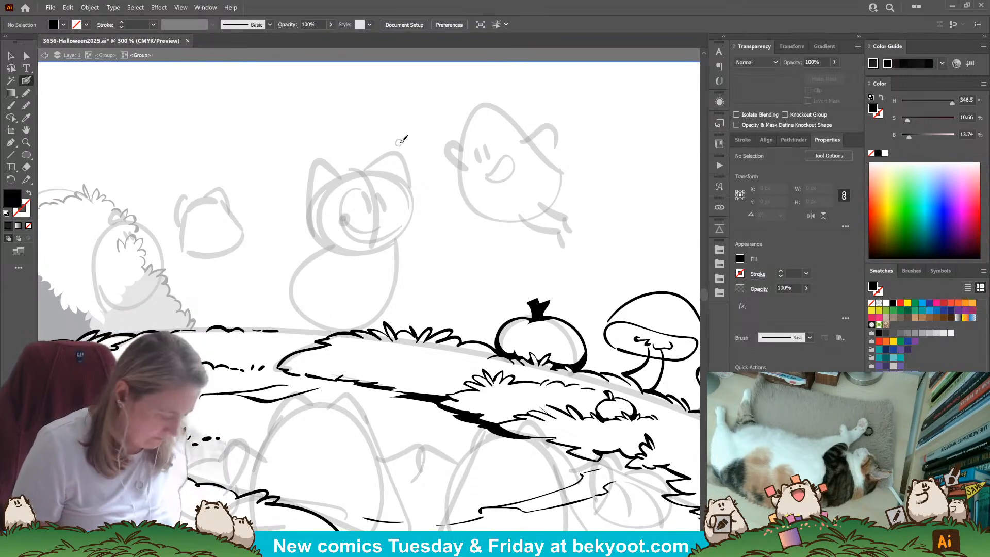
mouse_move(386, 174)
left_mouse_down()
mouse_move(353, 170)
mouse_move(331, 186)
mouse_move(315, 225)
mouse_move(326, 242)
mouse_move(370, 247)
left_mouse_up()
key("ctrl+z")
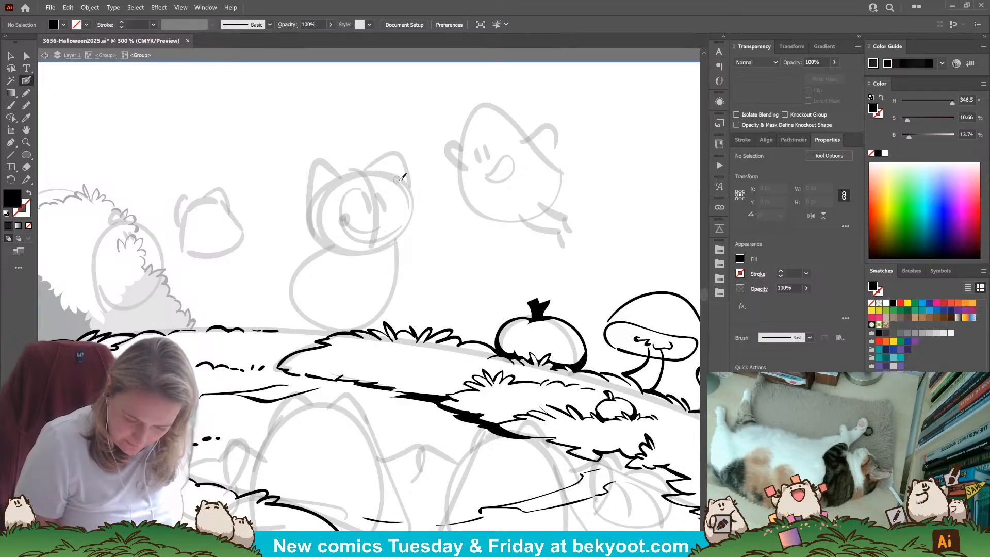
mouse_move(397, 181)
left_mouse_down()
mouse_move(382, 165)
mouse_move(346, 174)
mouse_move(323, 208)
mouse_move(335, 246)
mouse_move(377, 249)
mouse_move(418, 224)
mouse_move(401, 179)
mouse_move(378, 164)
left_mouse_up()
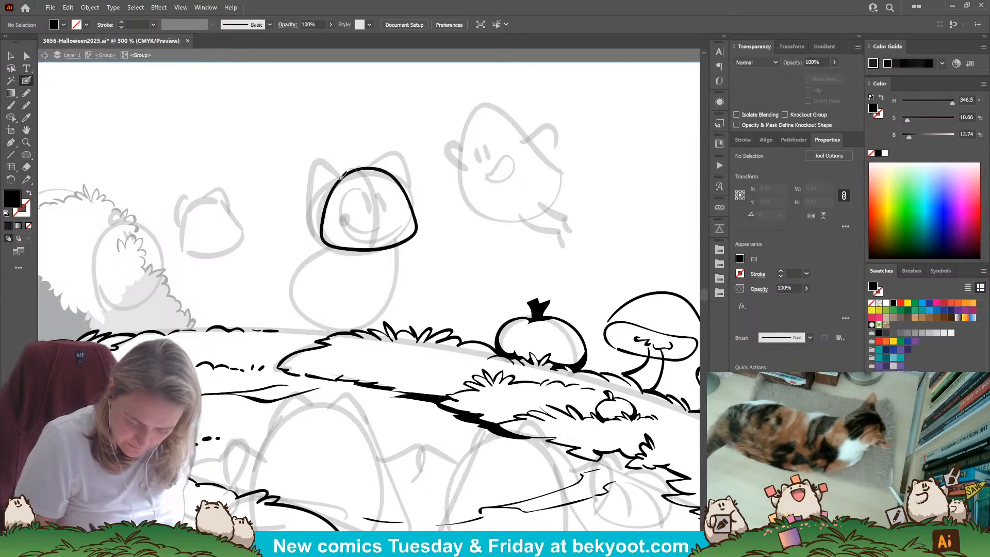
Reshape the lower edge of the dome-shaped head outline so it sits slightly higher and flatter.
key("shift+x")
left_click(417, 227, "ctrl")
left_click_drag(369, 250, 375, 244)
left_click(446, 229, "ctrl")
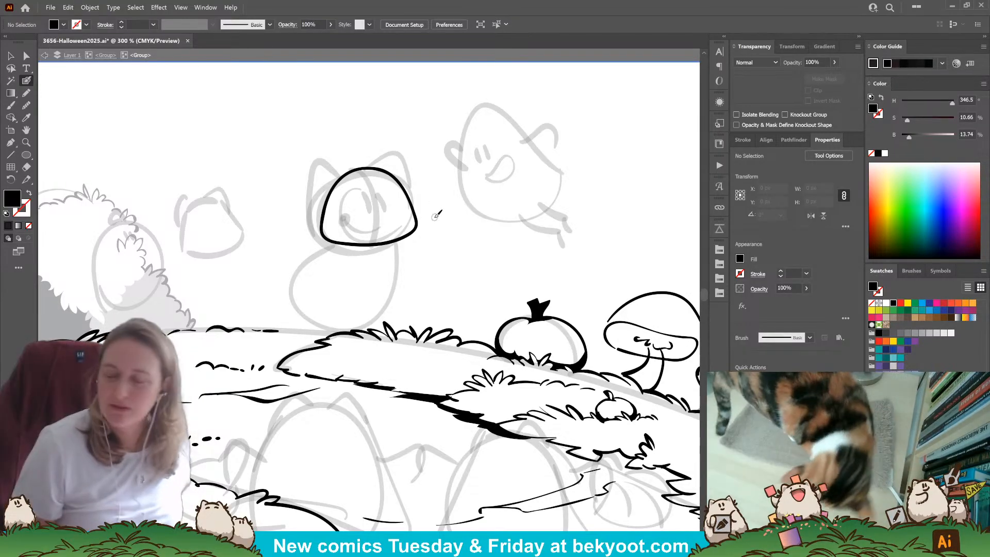
Draw a curved vertical centre line through the head outline and check the Blob Brush options, leaving them as set.
mouse_move(361, 163)
left_mouse_down()
mouse_move(384, 212)
mouse_move(371, 261)
left_mouse_up()
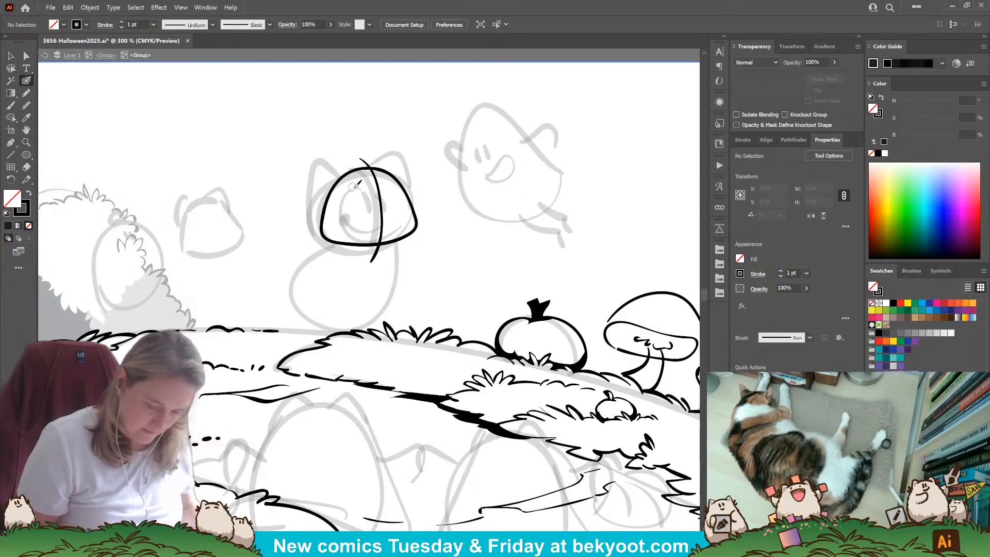
key("Return")
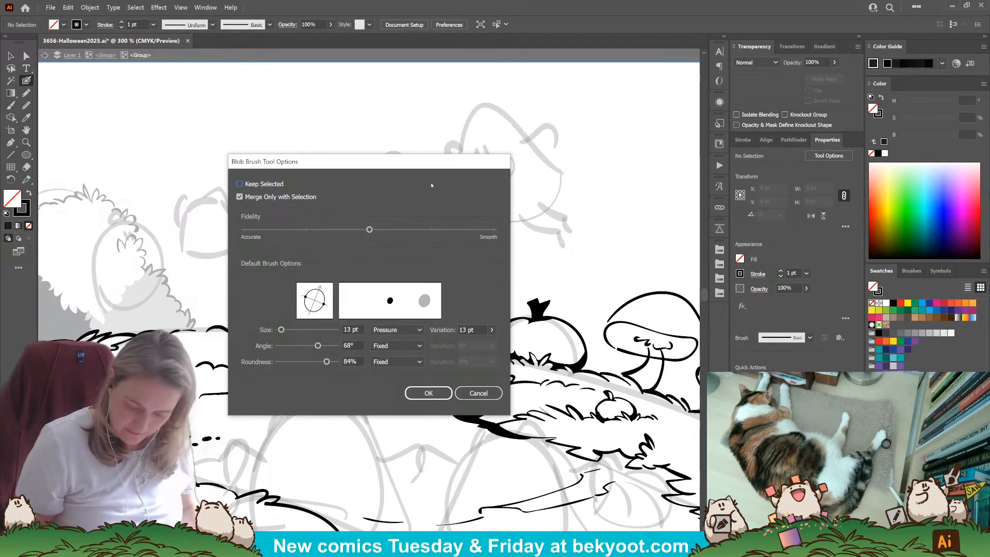
key("Return")
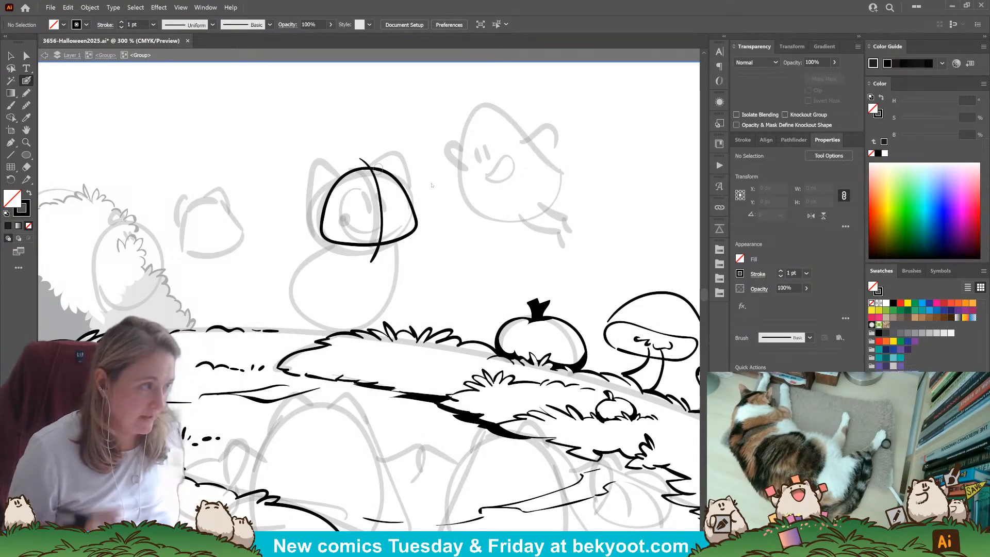
Group the head outline with its centre line and scale the group down over the sketched head.
key("ctrl+a")
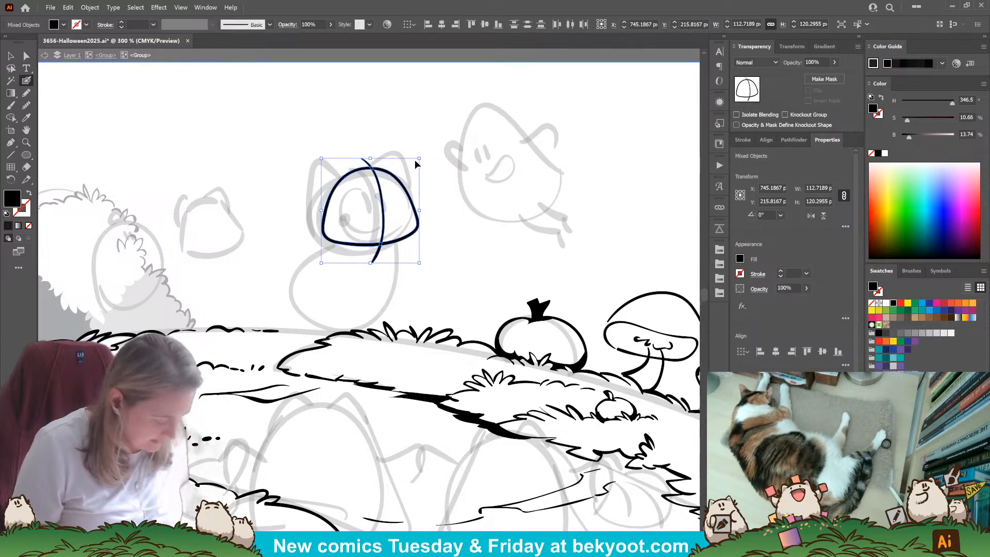
key("ctrl+g")
left_click_drag(421, 158, 393, 196)
left_click(426, 204, "ctrl")
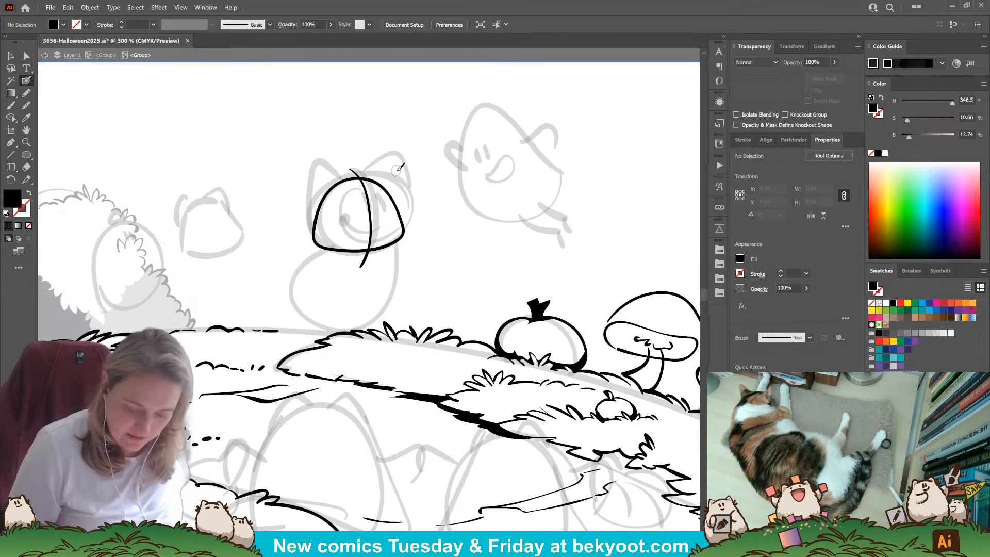
Enlarge the head group slightly to about 107 × 114 px and isolate it for editing.
left_click(390, 195, "ctrl")
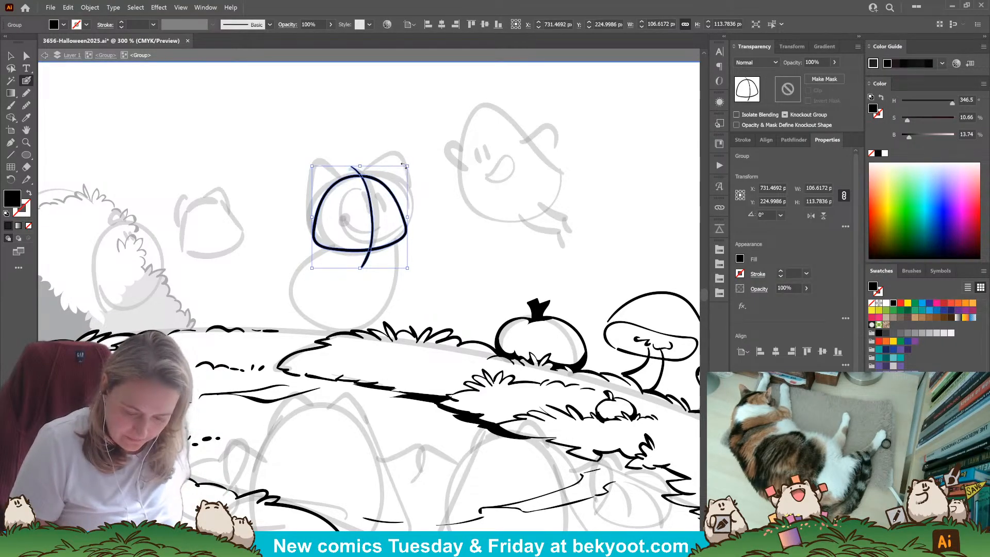
key("ctrl")
double_click(387, 252)
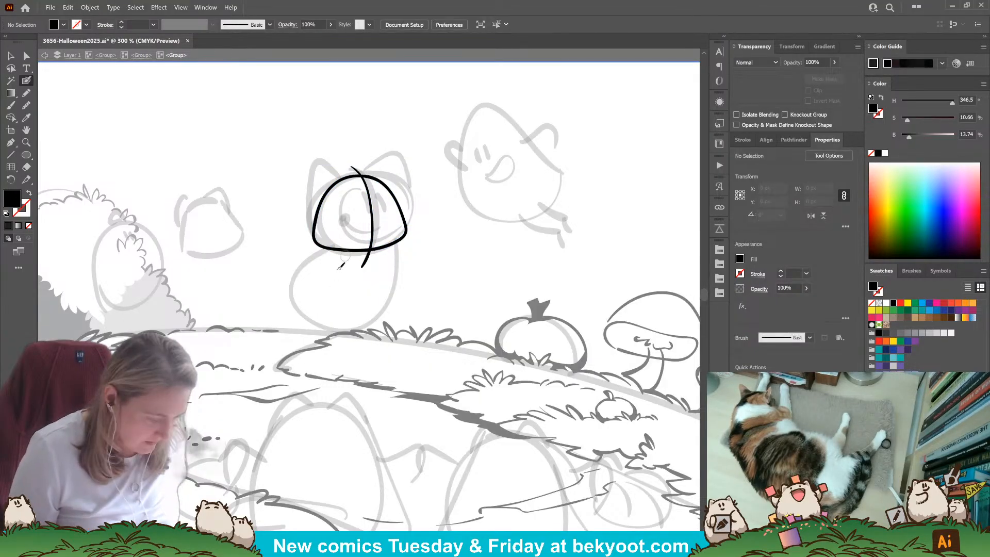
Ink the character's rounded body outline beneath the head, following the grey sketch and redoing the first stroke.
mouse_move(388, 254)
left_mouse_down()
mouse_move(373, 298)
mouse_move(323, 323)
mouse_move(297, 281)
mouse_move(342, 249)
mouse_move(388, 253)
mouse_move(372, 308)
mouse_move(322, 311)
mouse_move(316, 256)
mouse_move(336, 248)
left_mouse_up()
key("ctrl+z")
left_click_drag(373, 304, 373, 304)
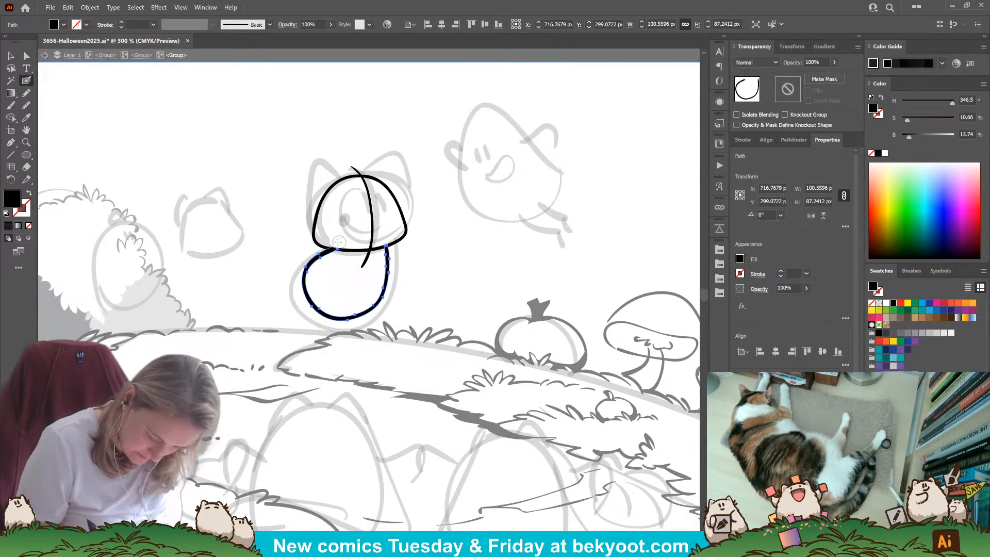
key("ctrl+shift+a")
scroll(361, 222, "up", 1)
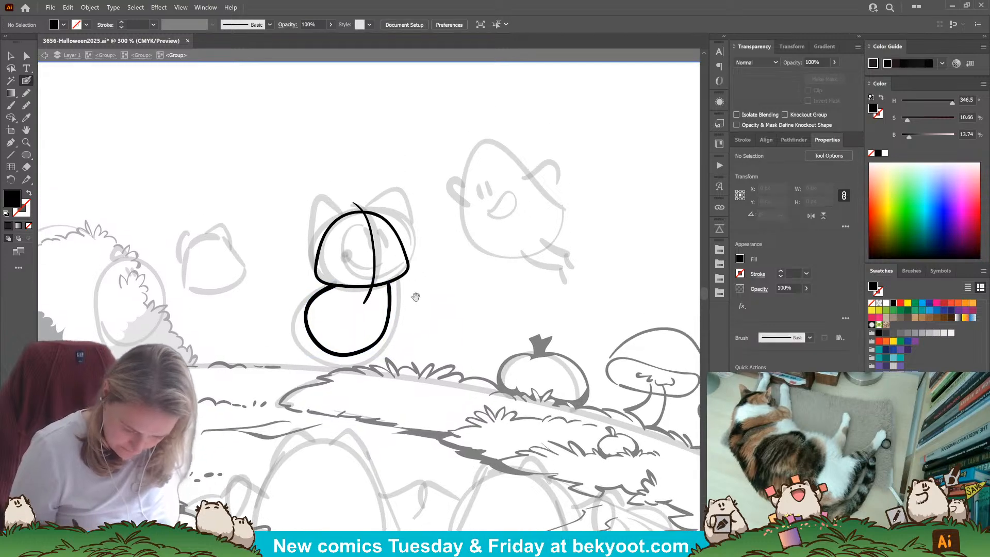
Ink two pointed ears on the character's head and nudge the left ear into place.
mouse_move(364, 209)
left_mouse_down()
mouse_move(389, 192)
mouse_move(403, 197)
mouse_move(408, 264)
left_mouse_up()
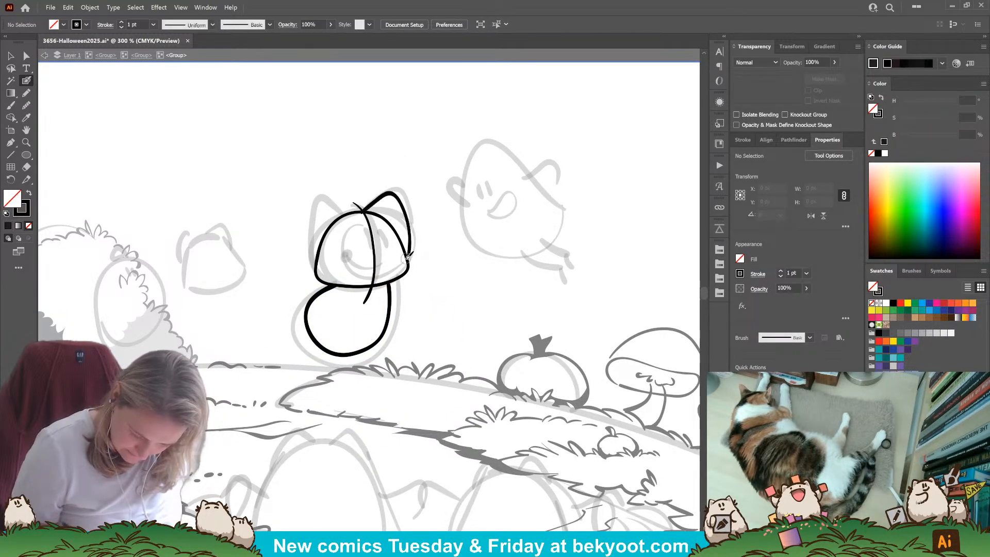
mouse_move(354, 210)
left_mouse_down()
mouse_move(324, 199)
mouse_move(317, 209)
mouse_move(321, 273)
left_mouse_up()
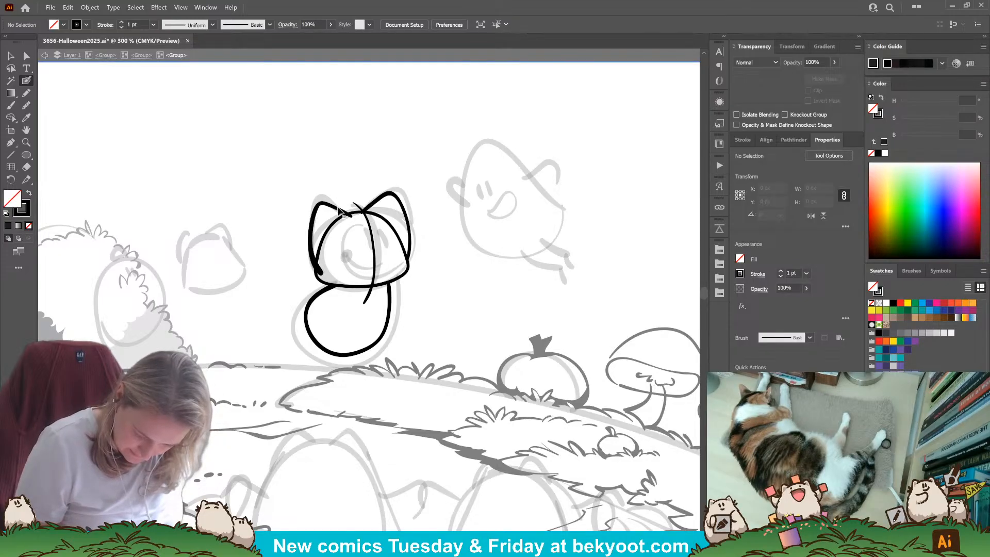
left_click_drag(343, 213, 341, 209)
left_click(300, 242, "ctrl")
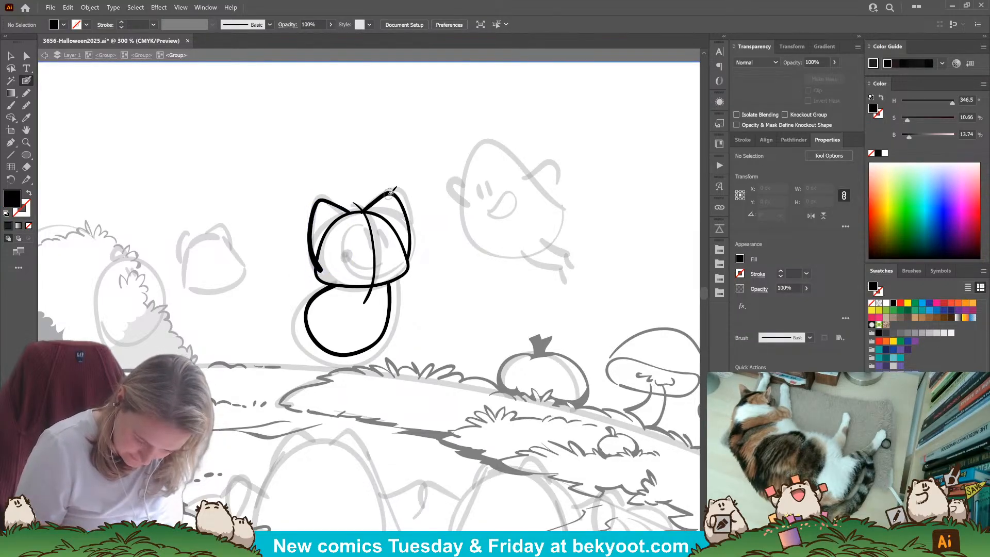
Add an inner fold line to the ear outlines and rotate the left ear slightly to fit the head.
key("shift+x")
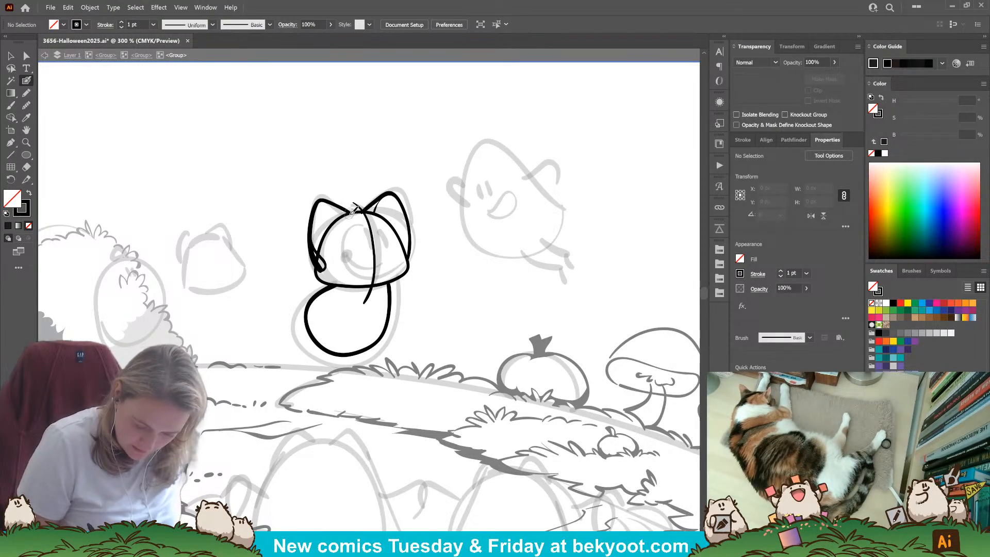
left_click(313, 253)
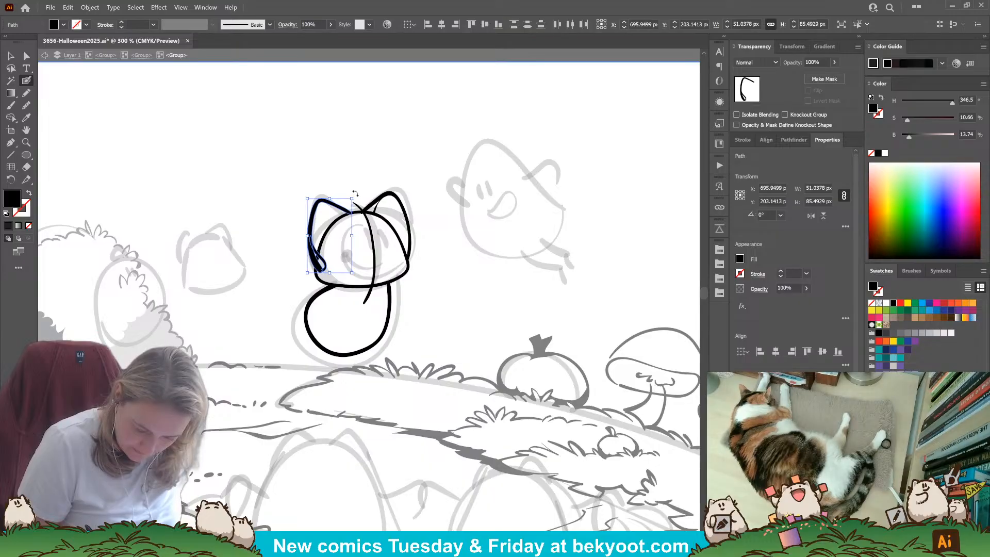
left_click_drag(354, 193, 356, 196)
left_click(335, 180, "ctrl")
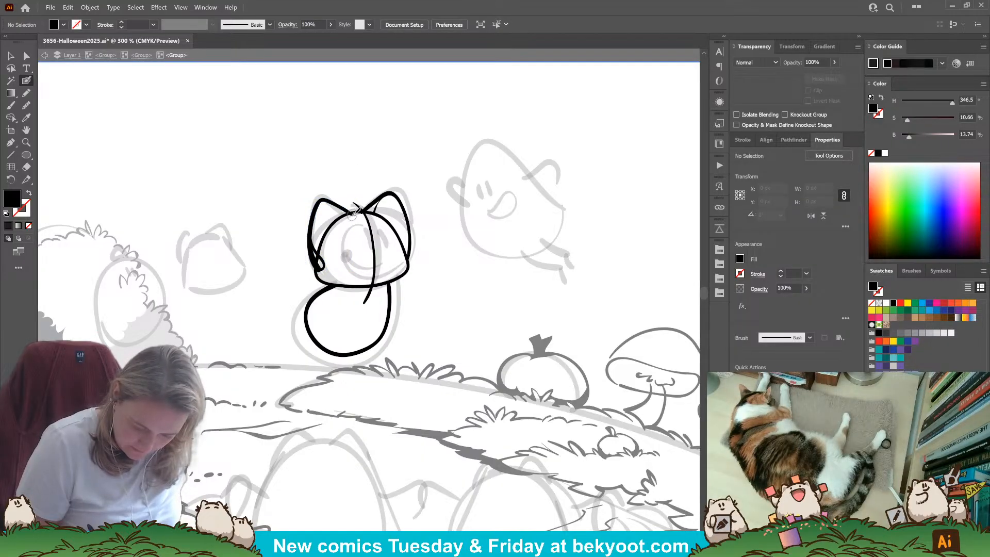
Ink an inner contour along the left side of the head and rounded black fur tufts on both cheeks.
left_click_drag(330, 233, 320, 262)
key("shift+x")
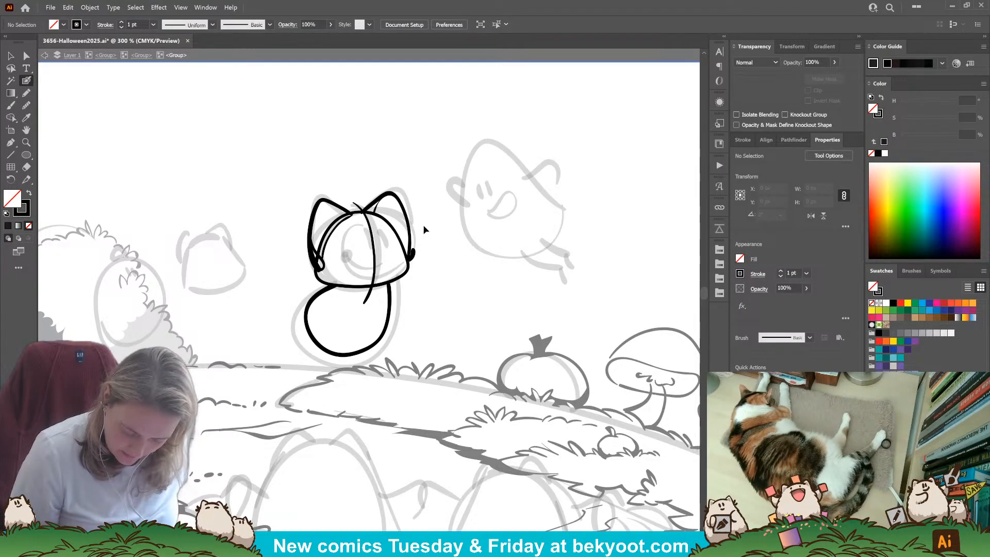
left_click_drag(415, 254, 418, 269)
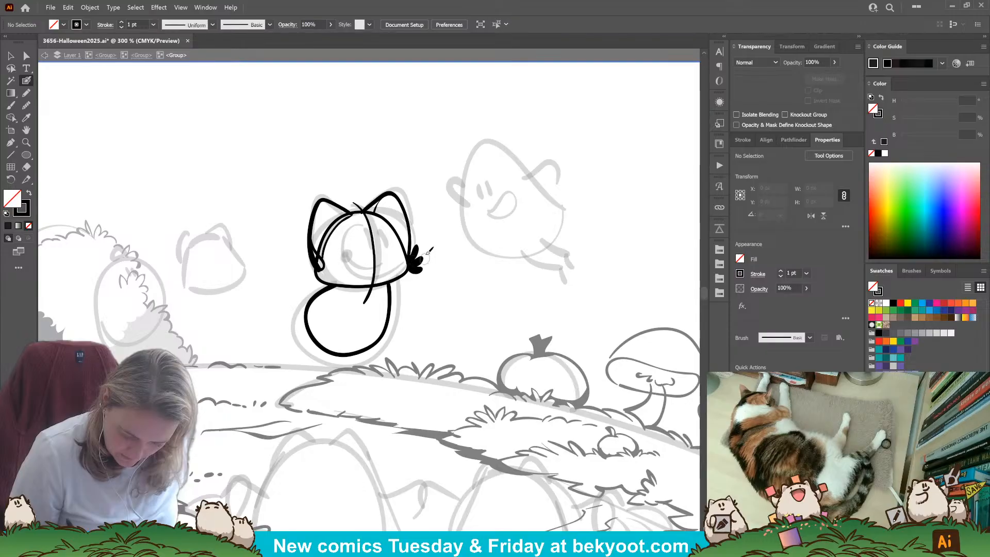
mouse_move(311, 248)
left_mouse_down()
mouse_move(322, 265)
mouse_move(309, 259)
mouse_move(307, 282)
left_mouse_up()
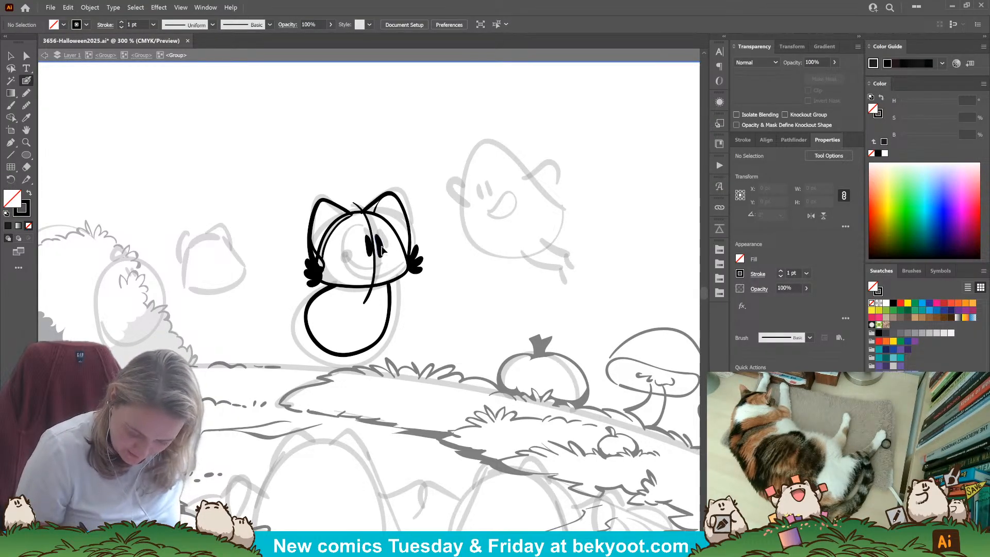
Ink two solid oval eyes on the face and a thick curved black stroke above them, redoing the stroke once.
left_click_drag(382, 251, 381, 259)
left_click(421, 230, "ctrl")
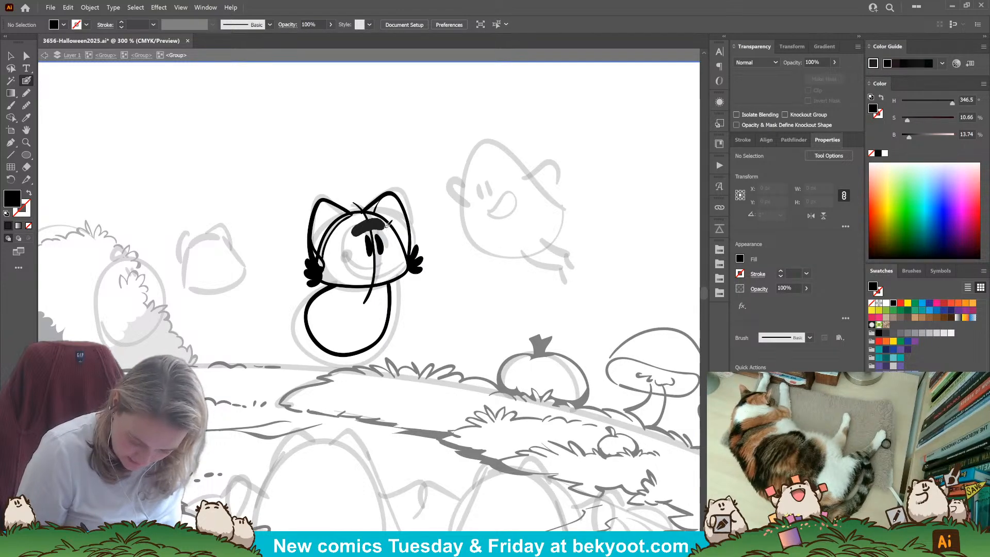
left_click_drag(386, 226, 388, 226)
key("ctrl+z")
key("shift+x")
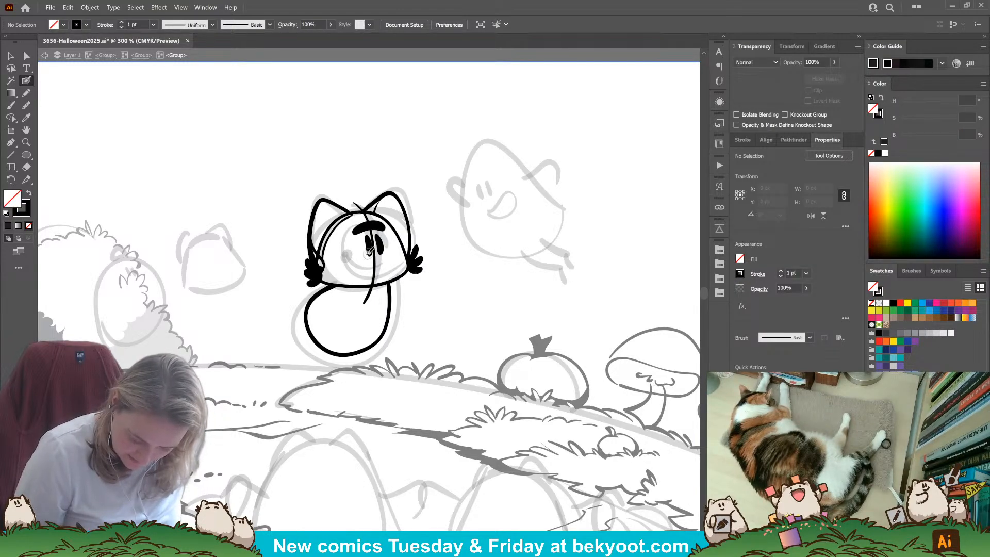
Add a second thick black stroke above the first one on the forehead and move it into place.
mouse_move(359, 218)
left_mouse_down()
mouse_move(387, 225)
mouse_move(372, 218)
left_mouse_up()
key("ctrl+z")
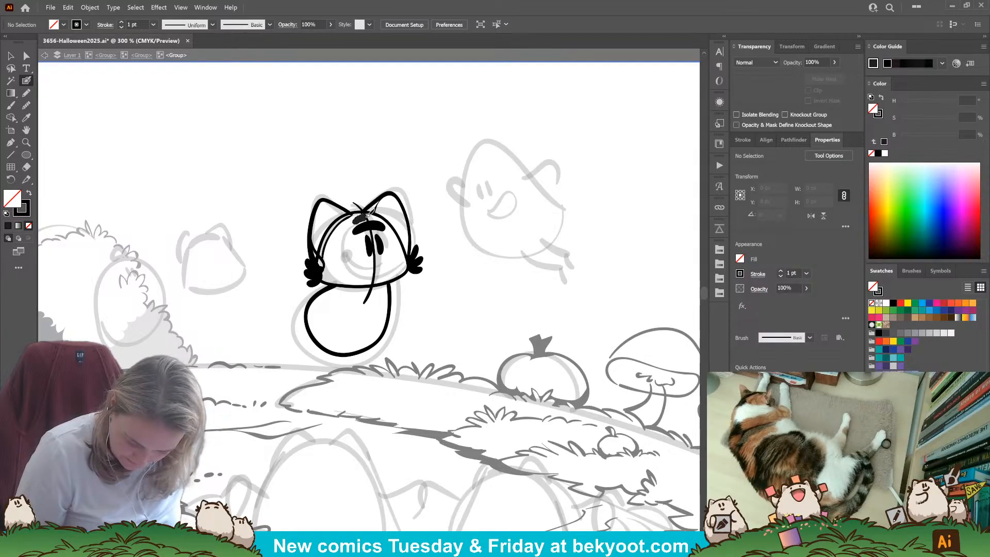
left_click(372, 217, "ctrl")
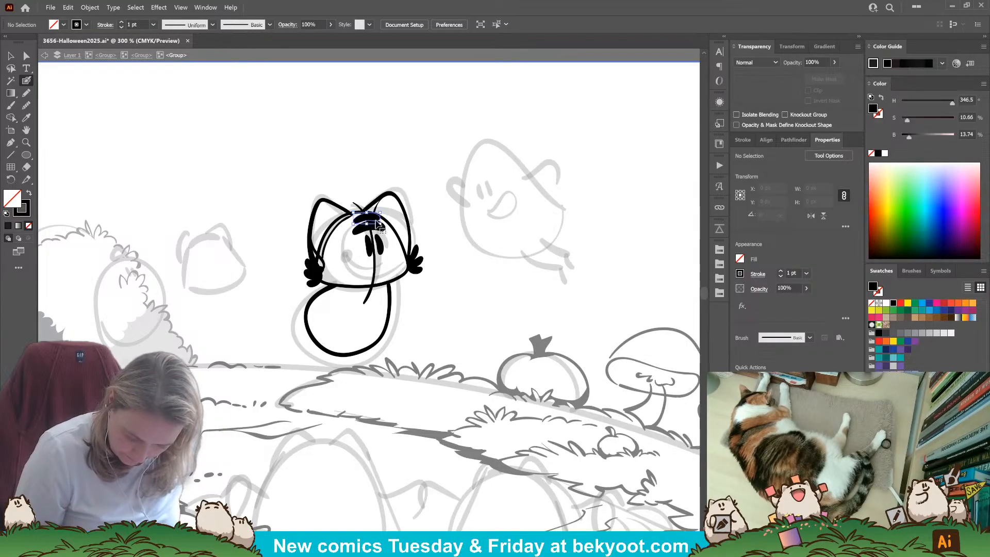
left_click(427, 233, "ctrl")
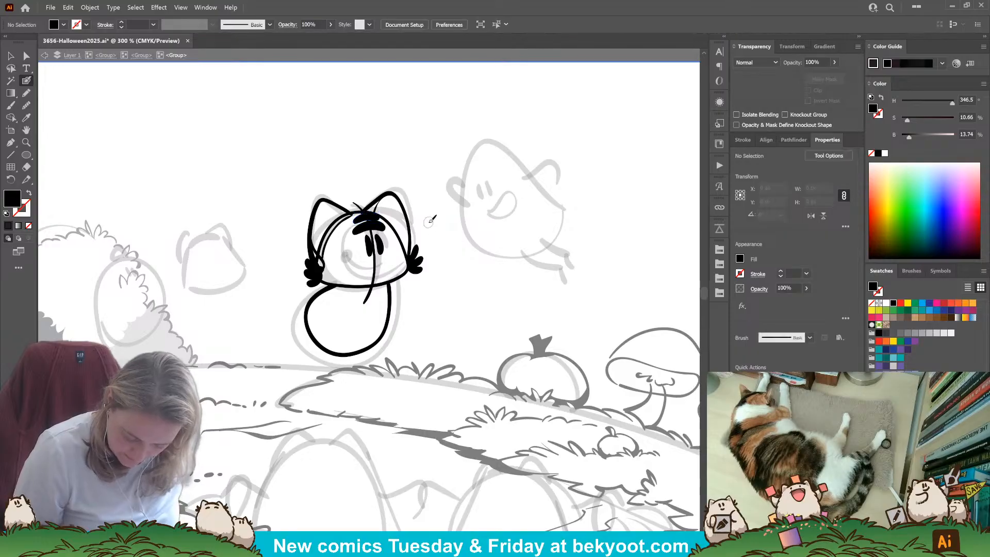
Nudge both eyes slightly to the right and ink the curved smile below them.
left_click(382, 246, "ctrl")
left_click_drag(368, 247, 371, 246)
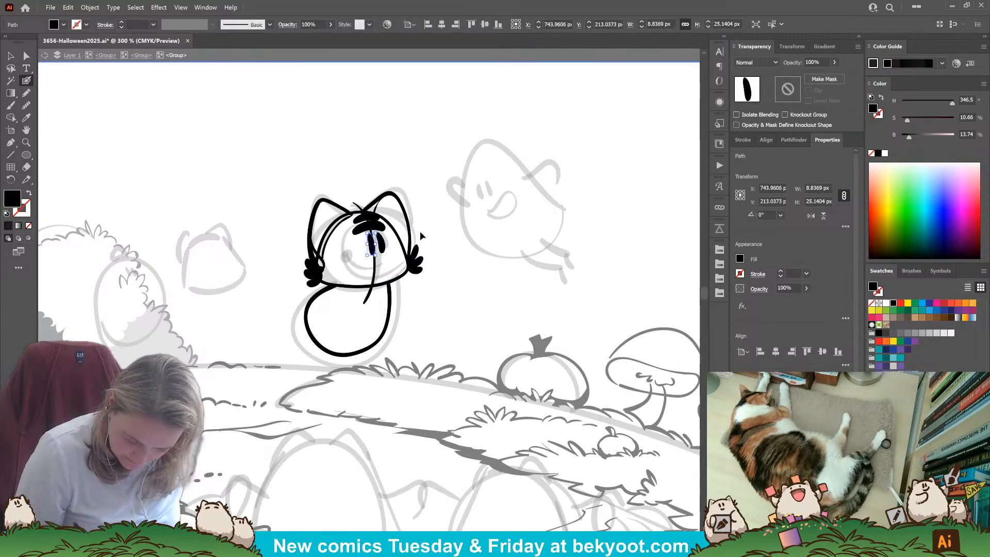
left_click(419, 231, "ctrl")
key("shift+x")
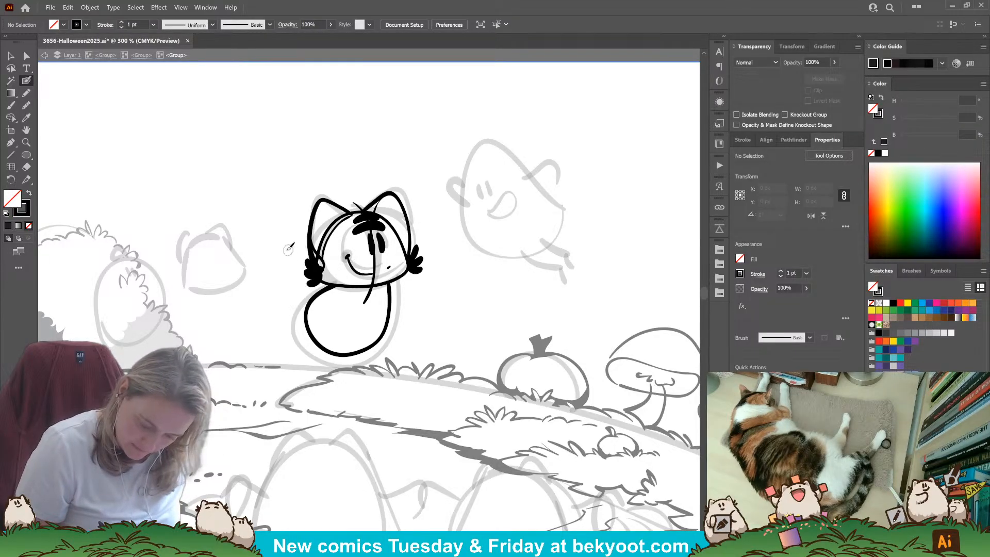
mouse_move(283, 258)
left_mouse_down()
mouse_move(416, 204)
mouse_move(438, 218)
mouse_move(286, 257)
left_mouse_up()
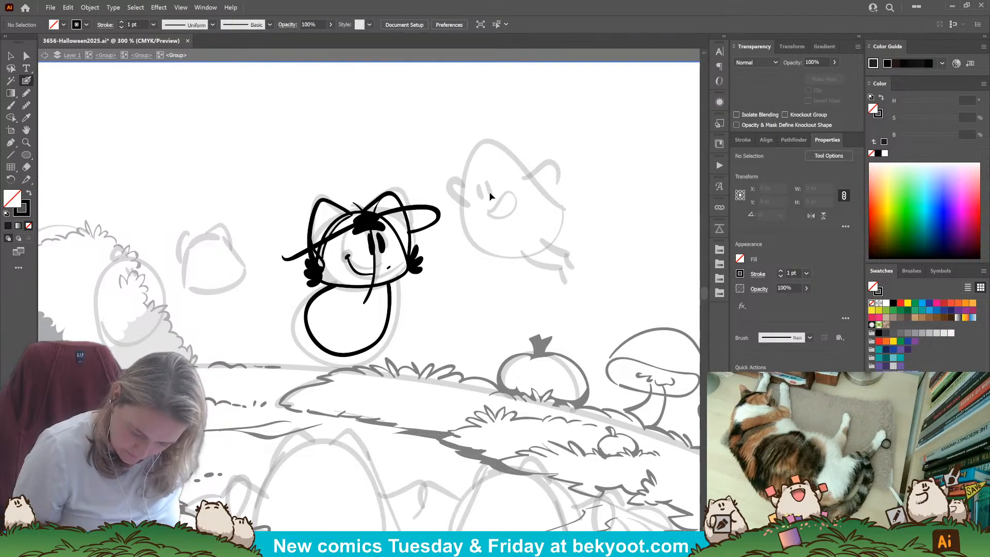
key("ctrl+z")
mouse_move(282, 275)
left_mouse_down()
mouse_move(354, 210)
mouse_move(427, 205)
left_mouse_up()
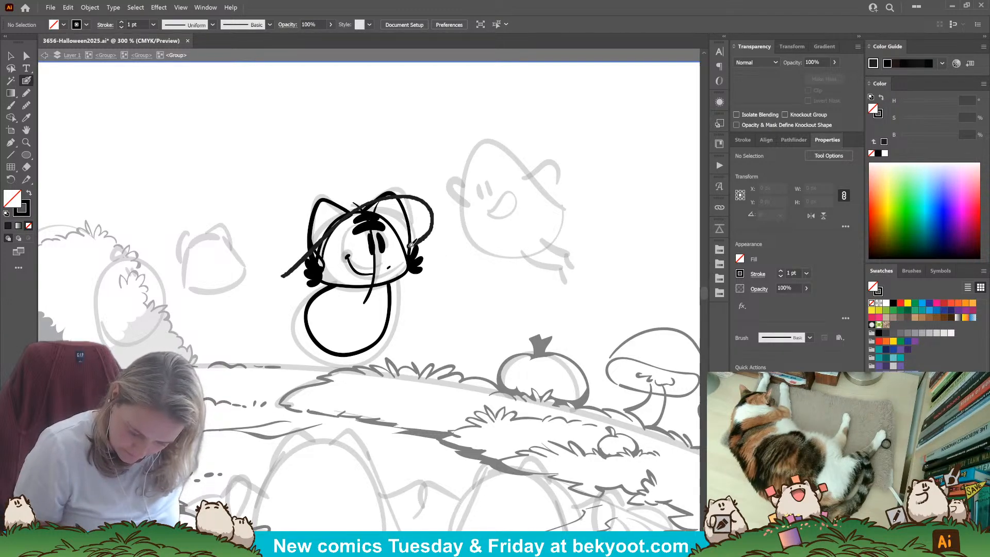
left_click_drag(411, 244, 408, 242)
key("ctrl+z")
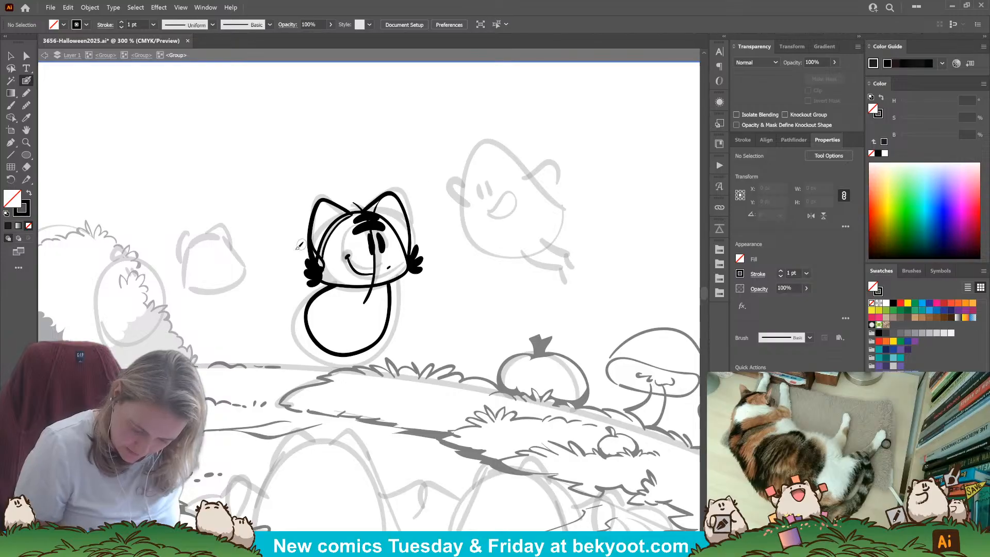
Ink a slanted hat brim across the forehead with rounded ends on both sides and a pointed crown above the left ear.
mouse_move(333, 235)
left_mouse_down()
mouse_move(396, 210)
mouse_move(427, 213)
mouse_move(410, 219)
left_mouse_up()
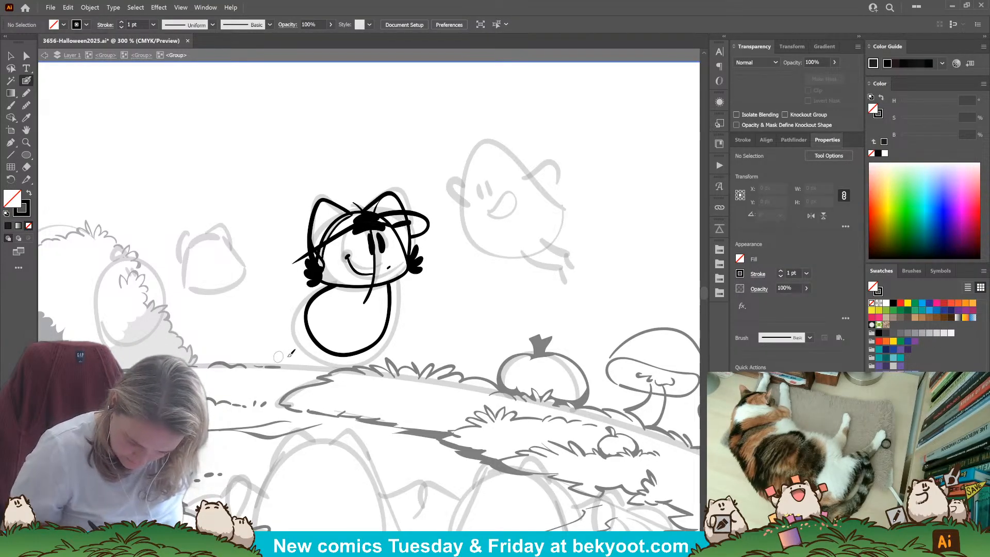
mouse_move(387, 211)
left_mouse_down()
mouse_move(337, 180)
mouse_move(319, 232)
left_mouse_up()
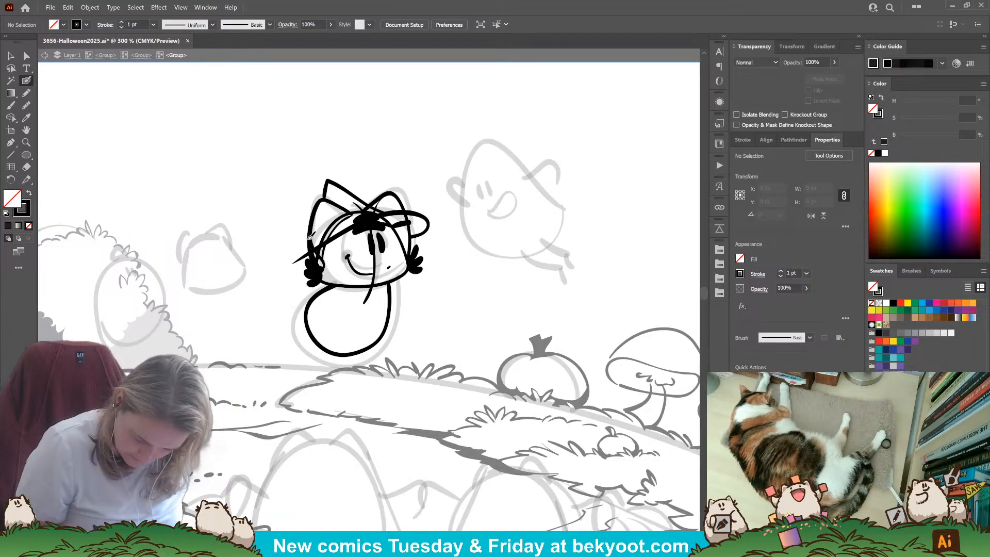
left_click_drag(317, 260, 320, 258)
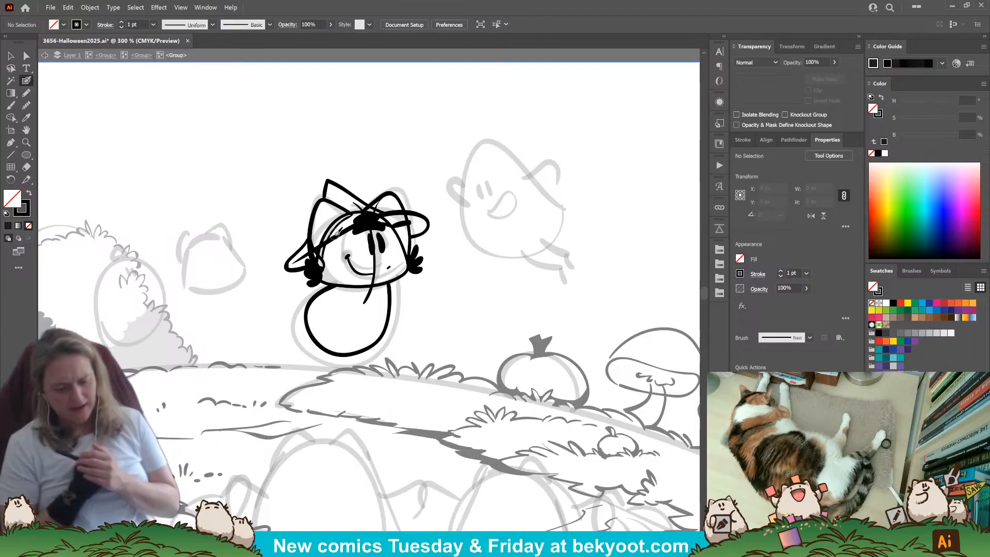
Reshape the inner corner of the hat brim's left loop by adjusting its anchor points into a smooth curve.
left_click(297, 267, "ctrl")
key("a")
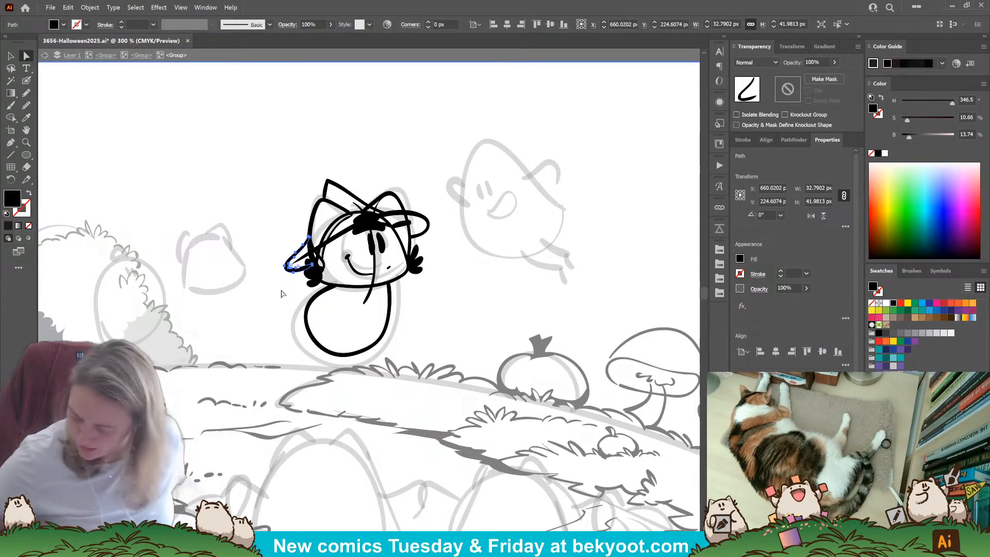
scroll(287, 261, "up", 6)
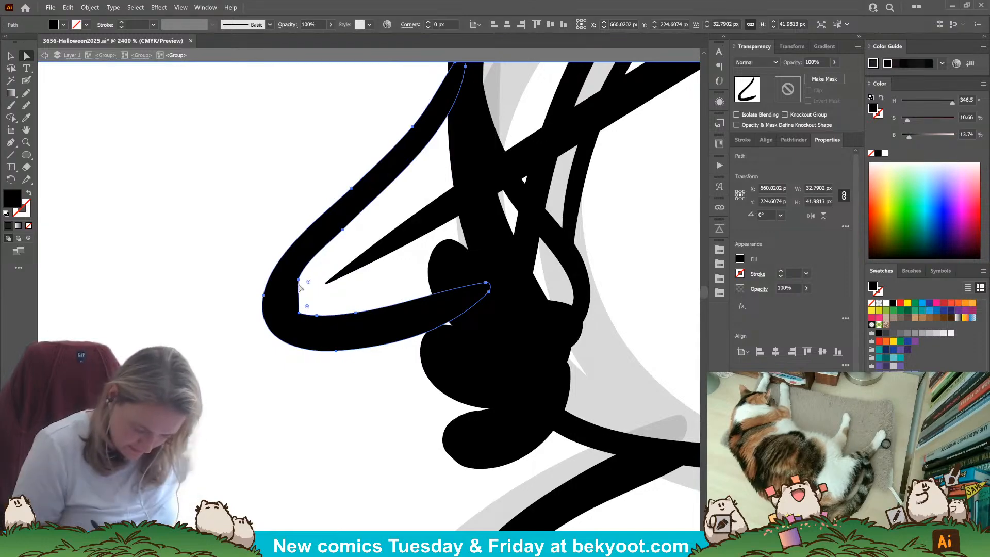
left_click(298, 280)
left_click_drag(299, 309, 271, 299)
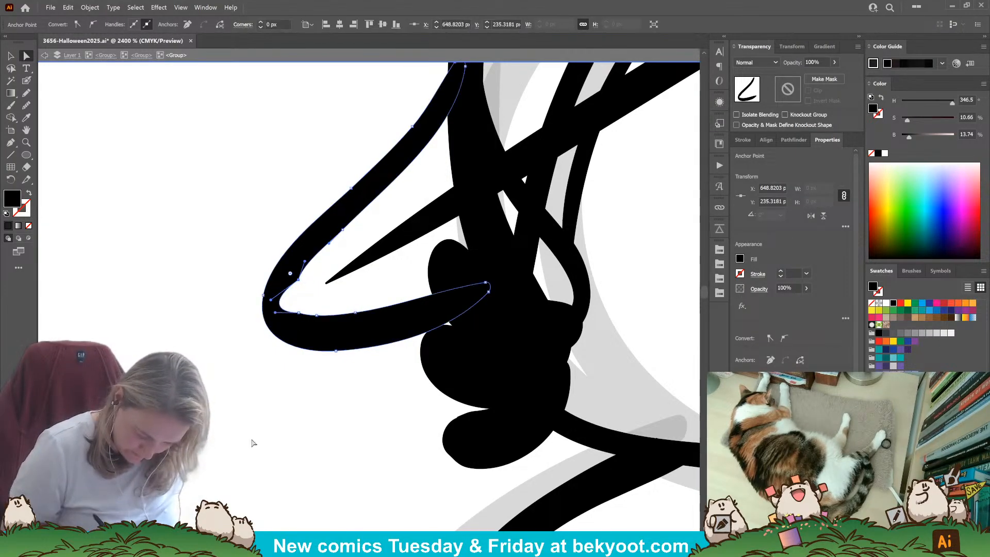
key("ctrl+z")
key("ctrl+z")
key("ctrl+z")
key("ctrl+z")
key("ctrl+shift+z")
key("ctrl+shift+z")
key("ctrl+shift+z")
key("ctrl+shift+z")
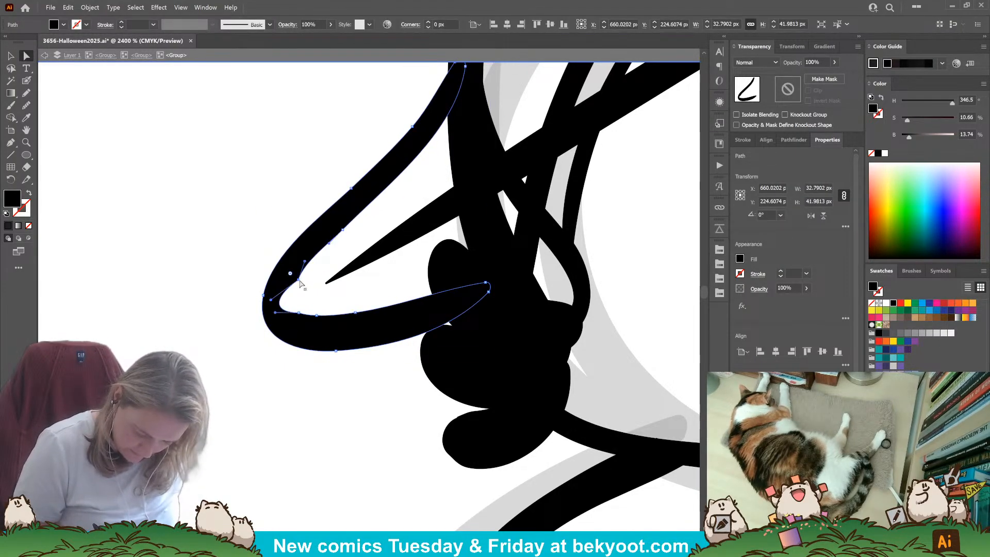
left_click_drag(271, 299, 288, 310)
Adjust the anchor points and handles of the long brim line to reshape its tapered left tip and lower edge.
left_click(325, 283)
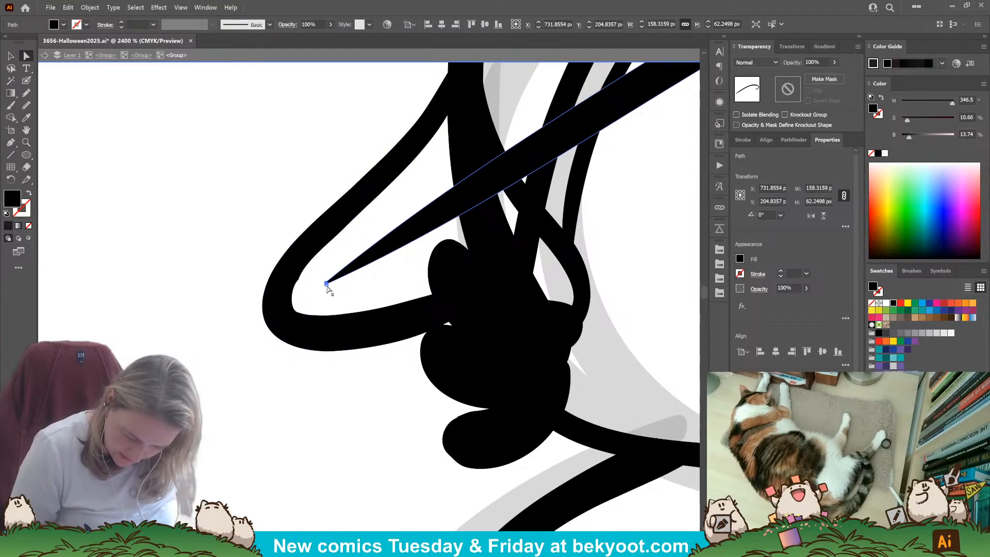
mouse_move(327, 286)
left_mouse_down()
mouse_move(313, 289)
mouse_move(326, 279)
mouse_move(321, 294)
left_mouse_up()
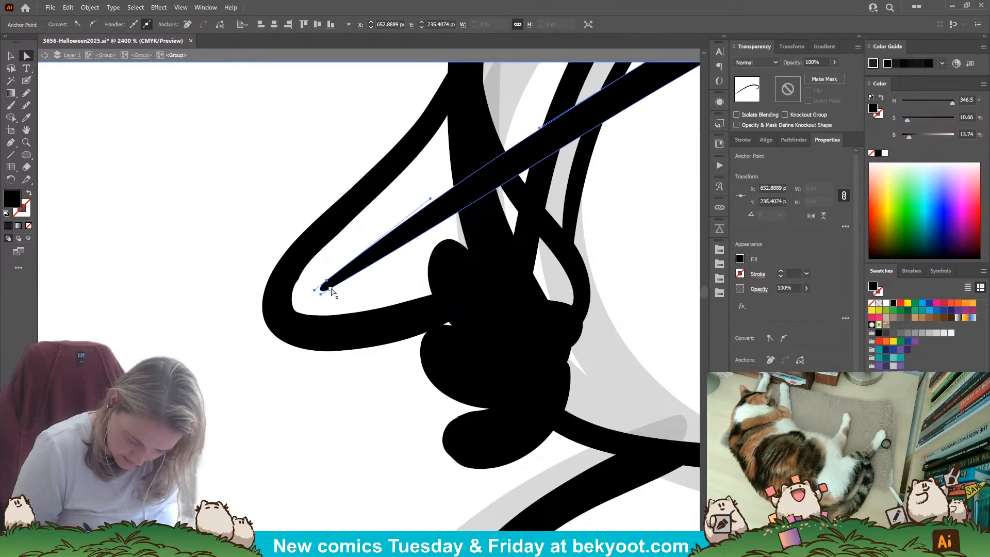
mouse_move(554, 164)
left_mouse_down()
mouse_move(446, 257)
mouse_move(543, 153)
mouse_move(535, 160)
left_mouse_up()
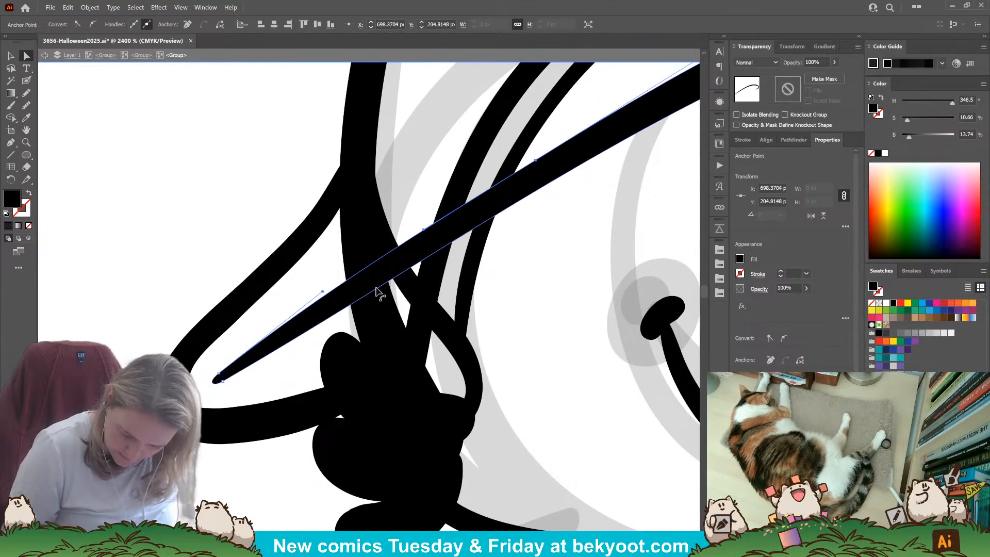
mouse_move(223, 381)
left_mouse_down()
mouse_move(273, 355)
mouse_move(213, 396)
left_mouse_up()
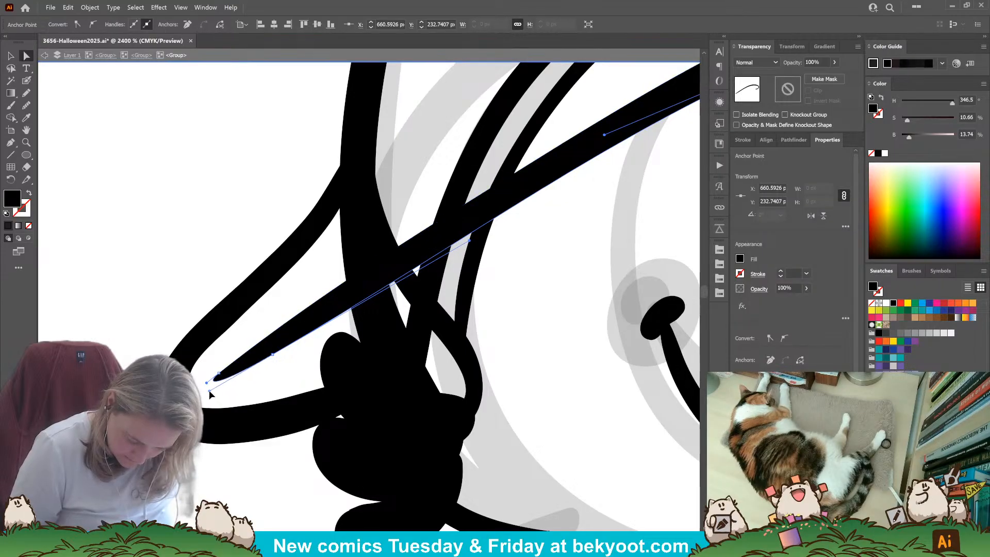
left_click(276, 375)
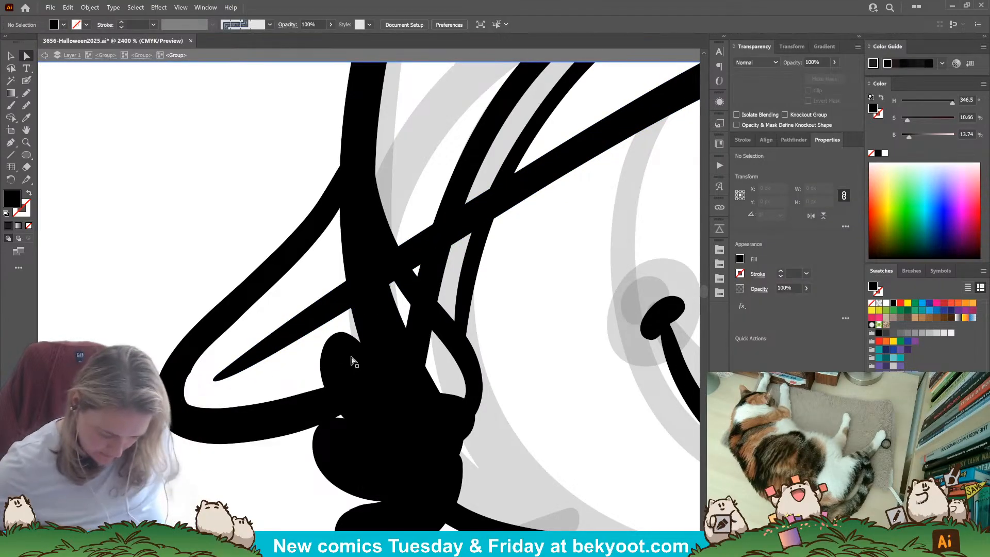
Try to fill the inside of the hat brim's left tip with a solid black shape.
key("ctrl+minus")
key("ctrl+minus")
key("ctrl+minus")
key("ctrl+minus")
key("ctrl+minus")
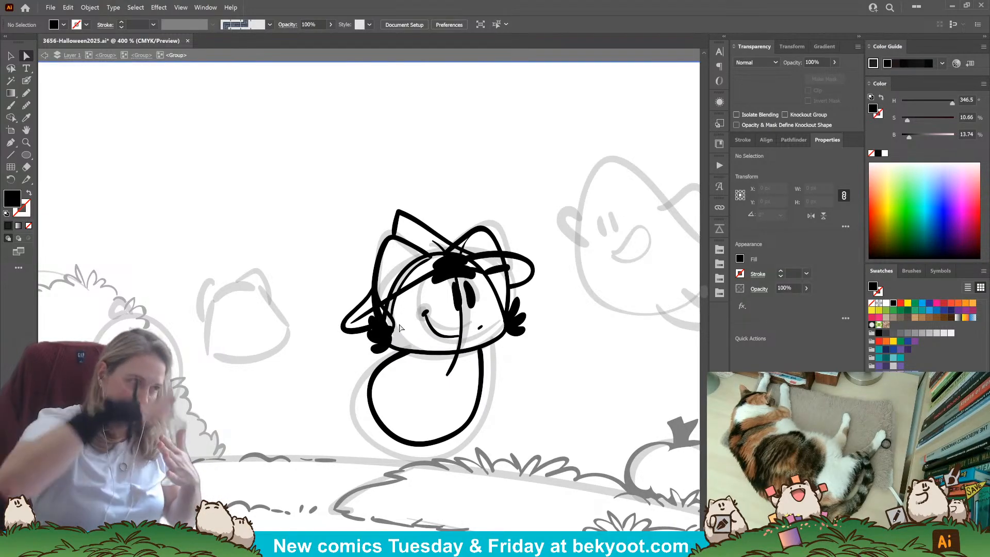
left_click(26, 95)
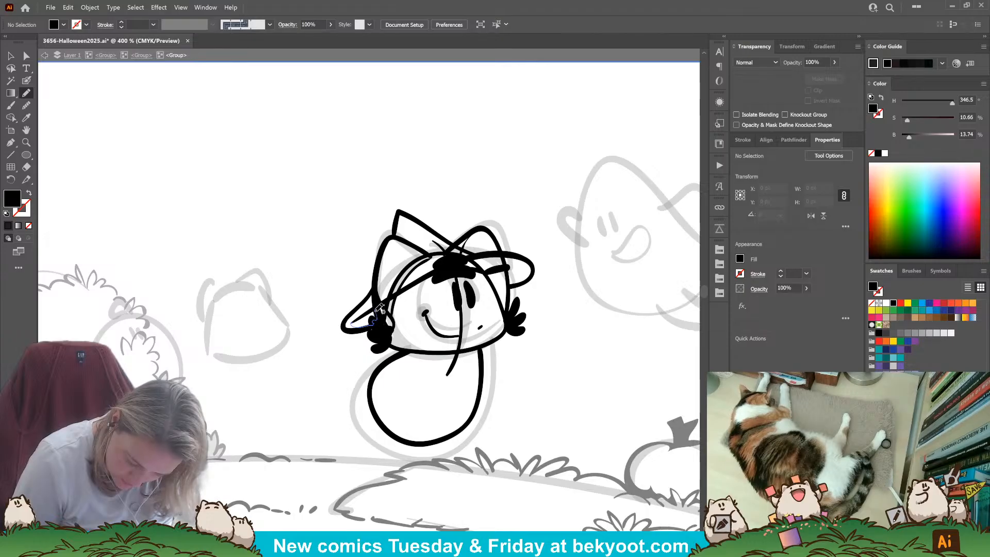
left_click_drag(353, 321, 351, 323)
left_click(331, 376, "ctrl")
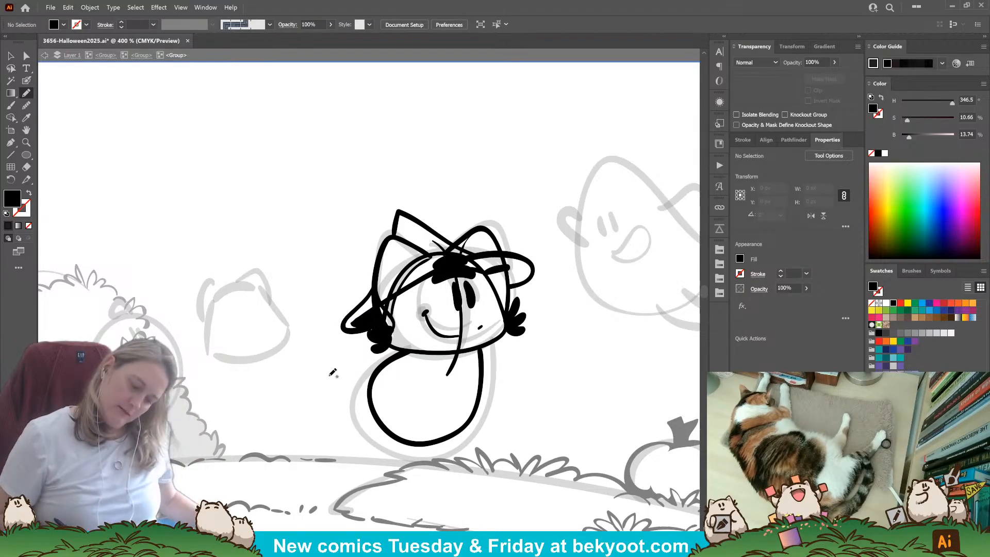
key("ctrl+z")
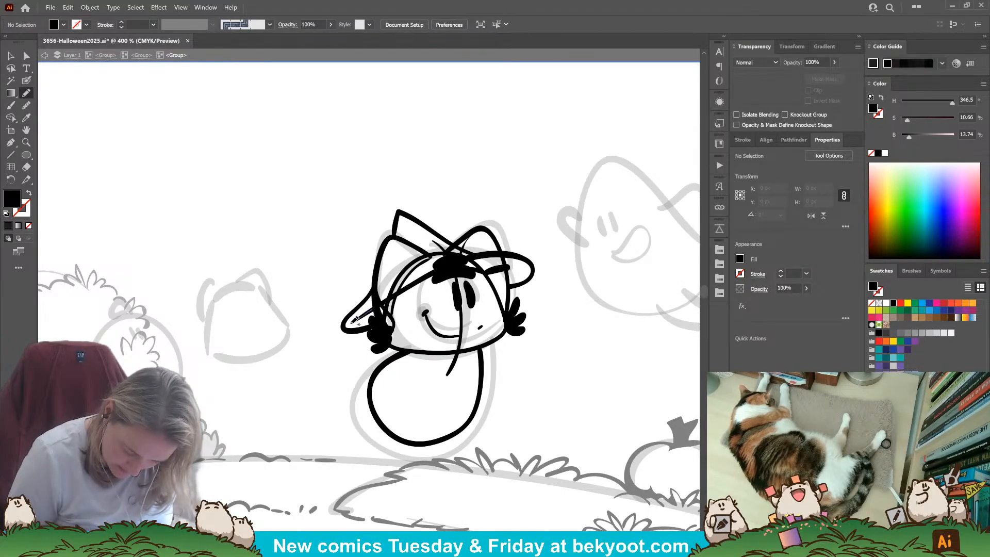
Draw a filled shadow shape inside the hat brim's left tip and set its opacity to 60%.
left_click_drag(355, 326, 378, 310)
left_click(814, 62)
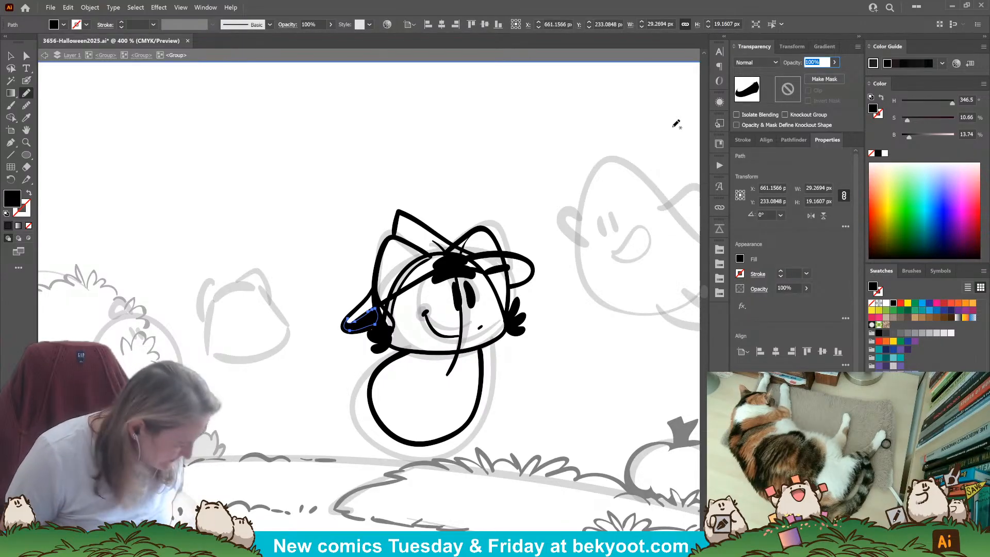
type("60")
key("Return")
key("ctrl+shift+a")
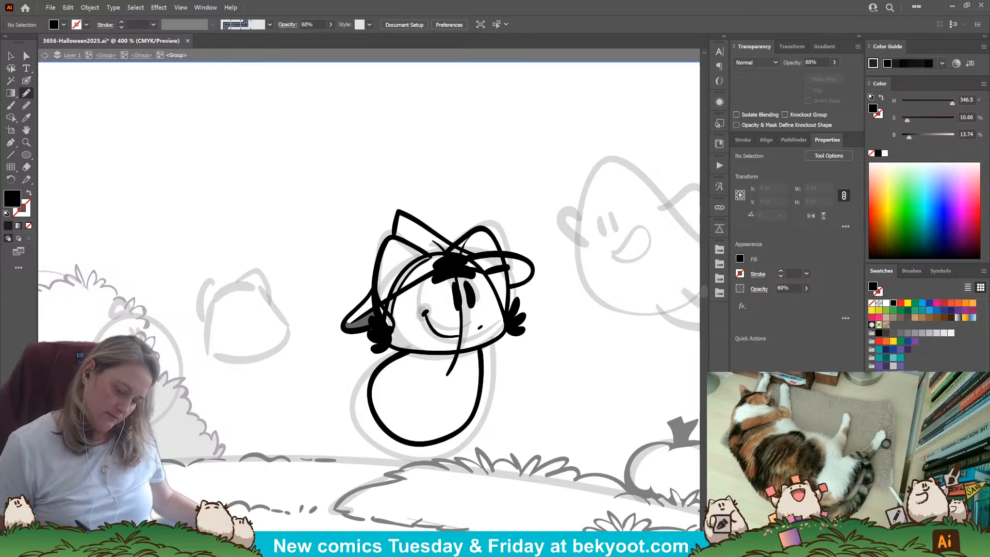
Ink a line from the left side of the hat brim up over the head and set its opacity to 100%.
key("b")
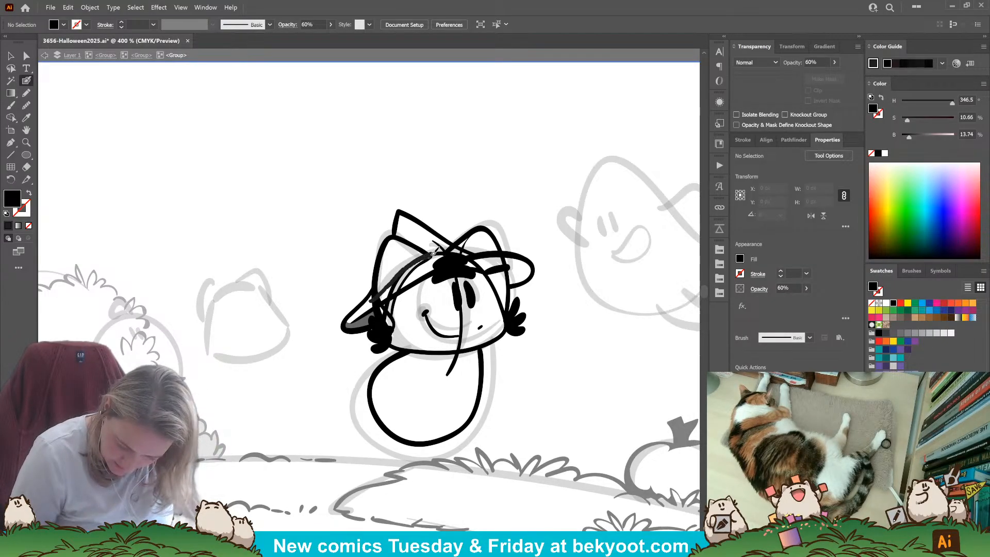
key("shift+x")
left_click(384, 286, "ctrl")
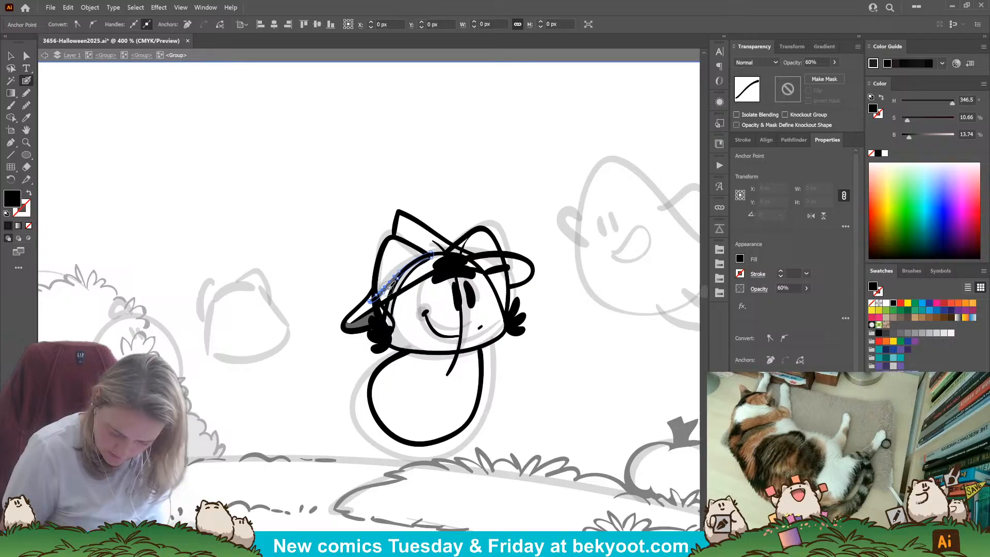
left_click(834, 61)
left_click_drag(817, 75, 871, 74)
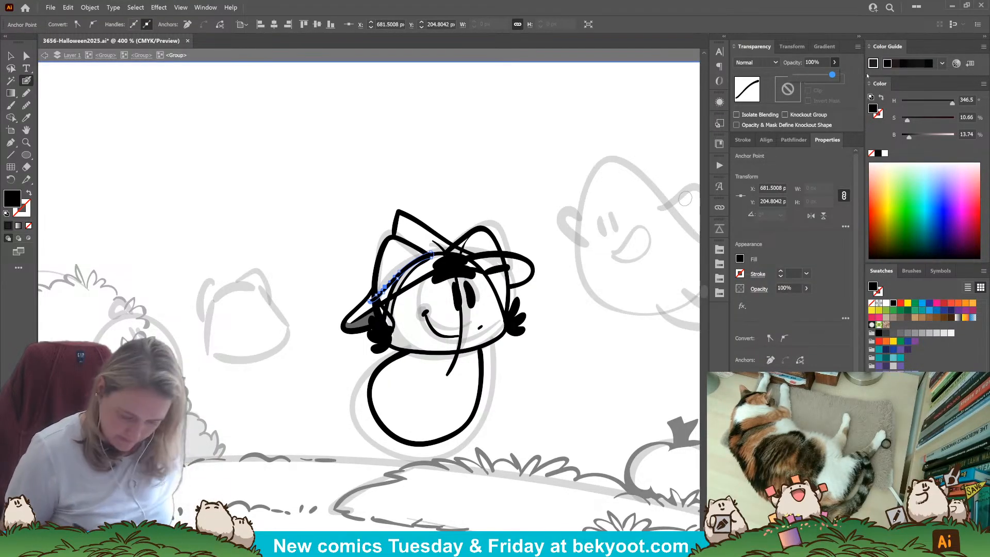
left_click(319, 394, "ctrl")
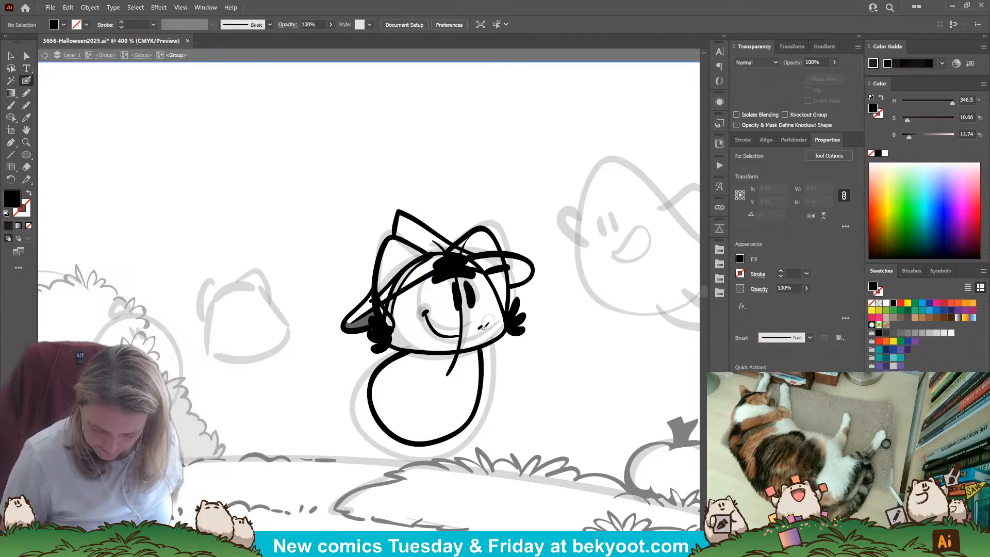
Delete the stray black dot to the right of the body.
left_click_drag(350, 196, 468, 432)
key("ctrl+shift+a")
key("v")
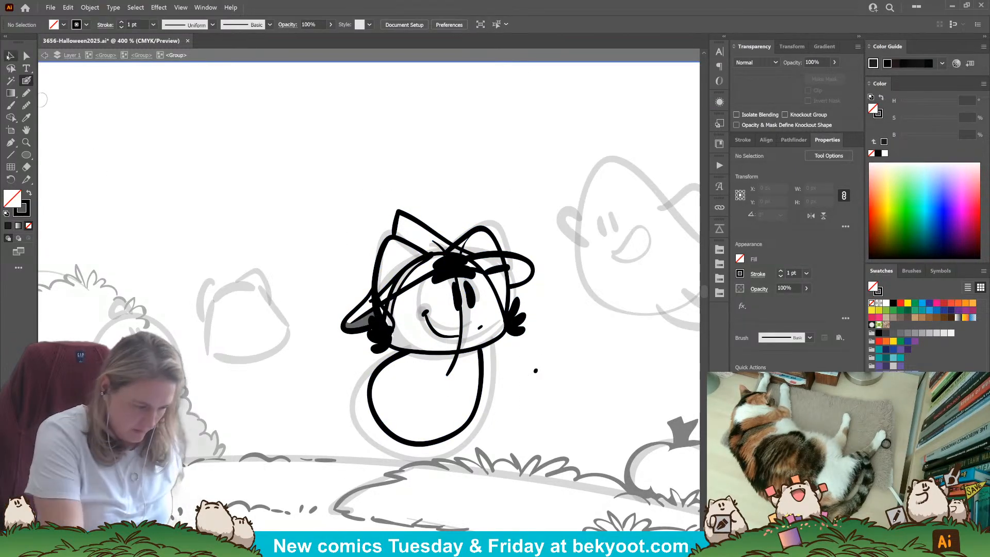
left_click_drag(547, 364, 508, 406)
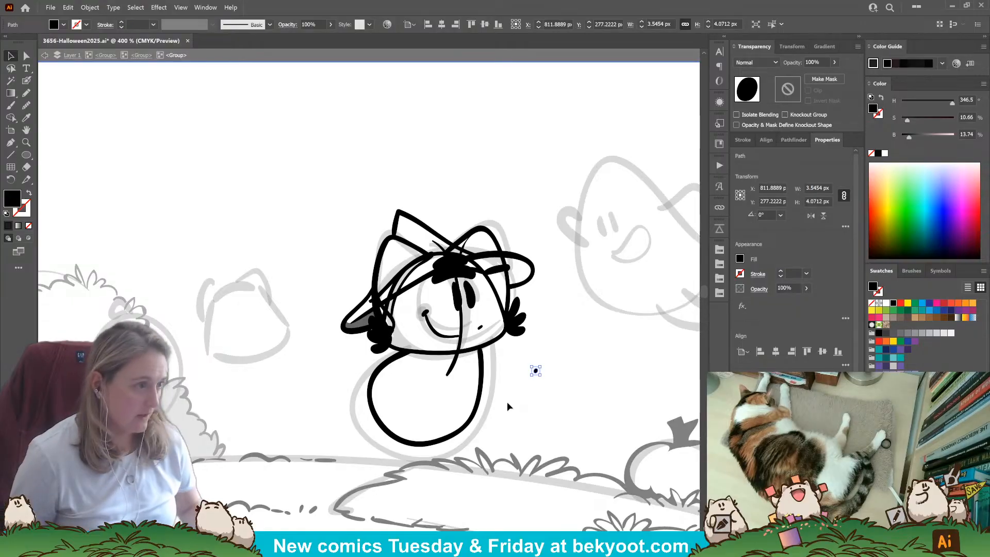
key("Delete")
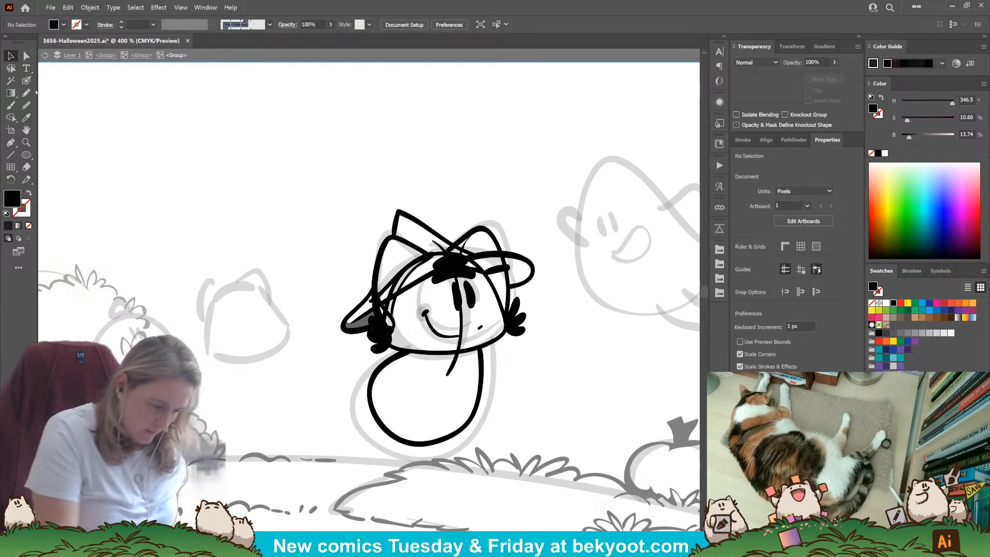
Ink a curved guide line from the chin down through the body to its base.
key("b")
left_click_drag(455, 355, 452, 401)
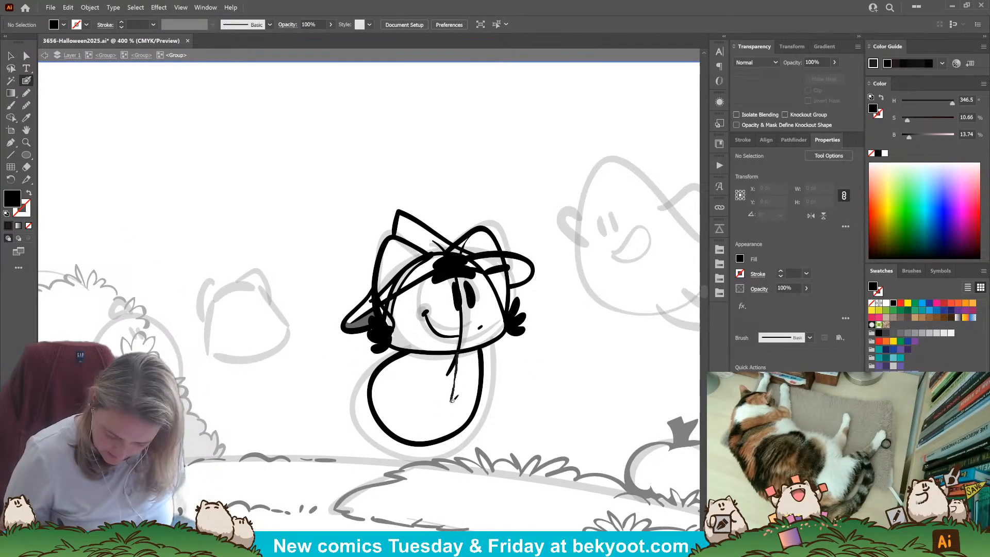
left_click_drag(424, 441, 422, 443)
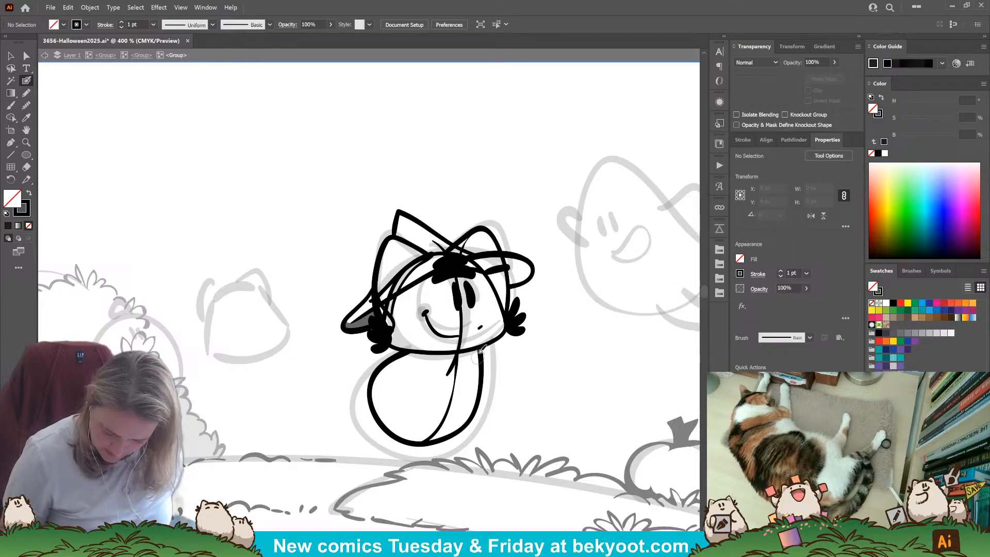
Set the opacity of the round body outline to 30%.
left_click(475, 415, "ctrl")
left_click_drag(822, 61, 796, 69)
type("30")
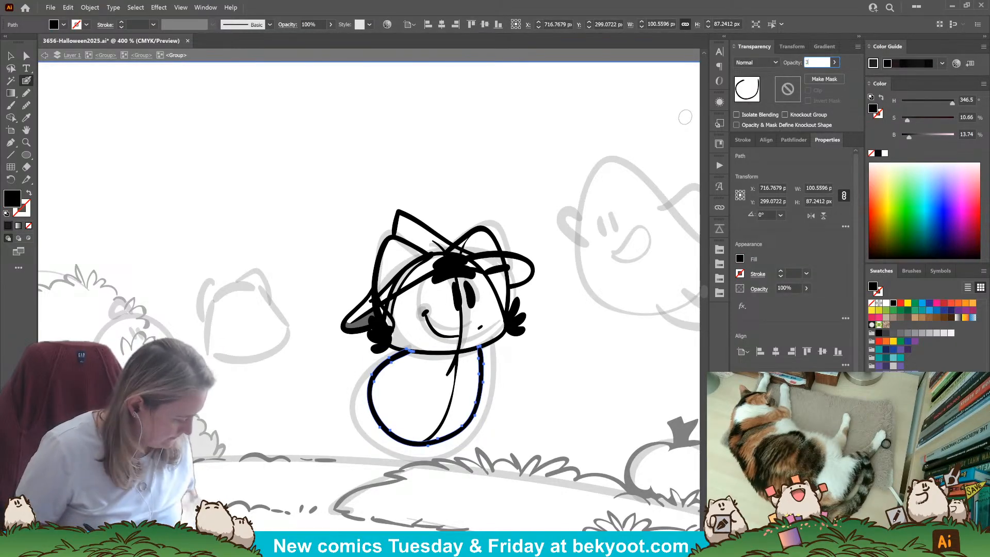
key("Return")
key("ctrl+shift+a")
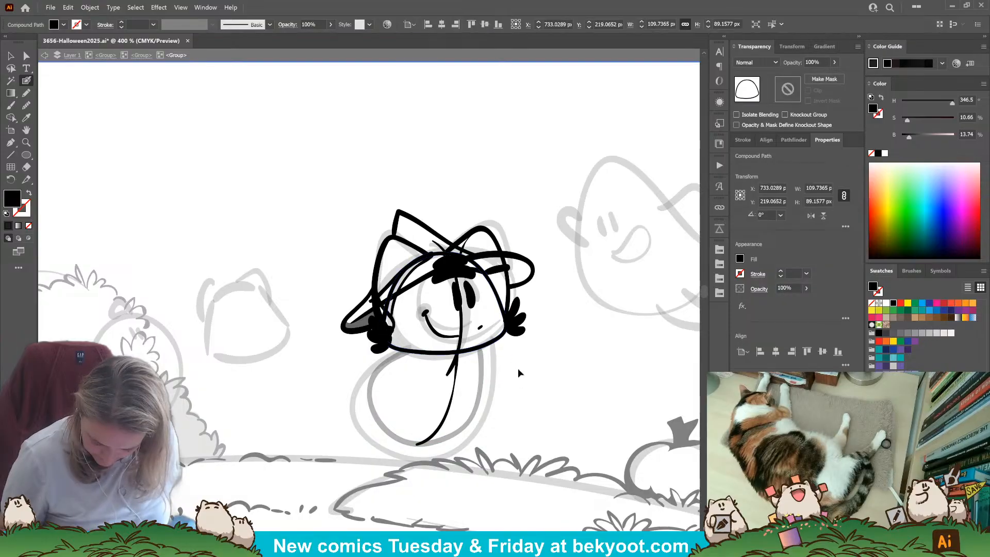
Ink a fuller body outline around the faded one and remove the faded outline.
mouse_move(479, 345)
left_mouse_down()
mouse_move(475, 414)
mouse_move(455, 439)
mouse_move(427, 448)
mouse_move(384, 438)
mouse_move(393, 363)
left_mouse_up()
key("shift+x")
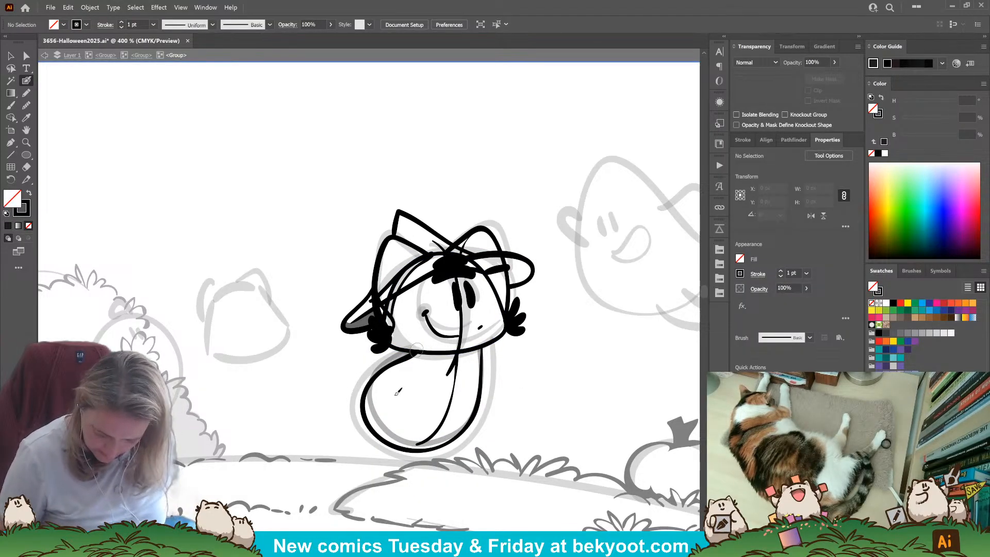
left_click(386, 418, "ctrl")
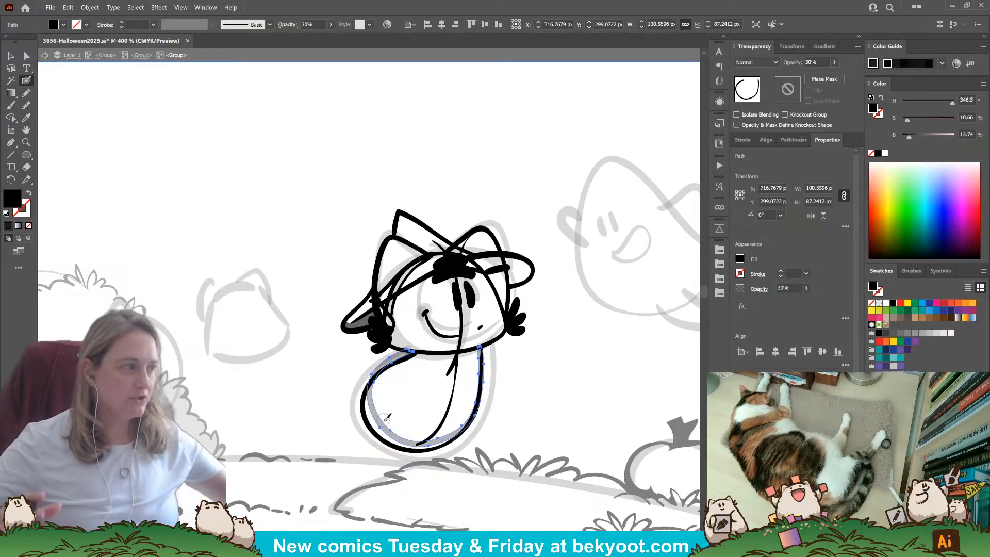
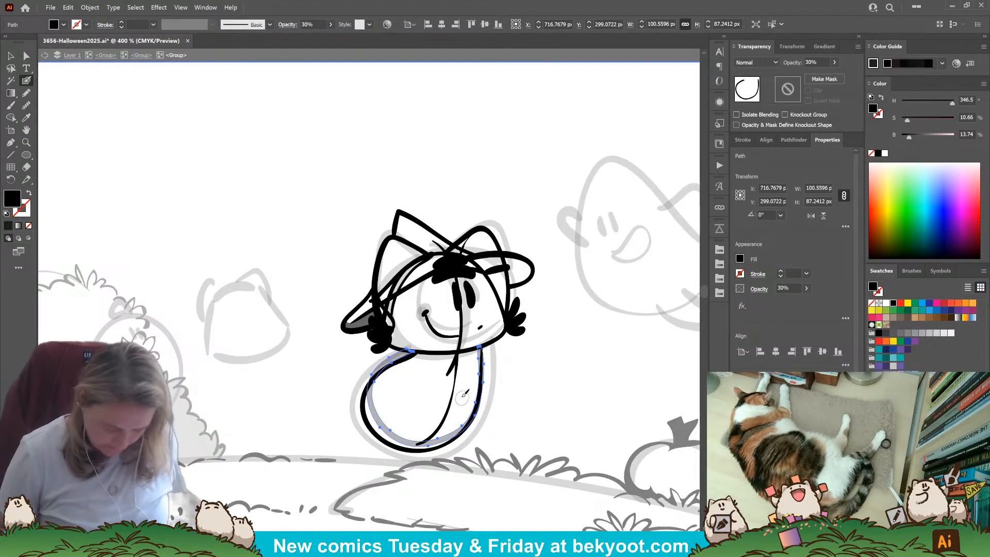
key("ctrl+shift+a")
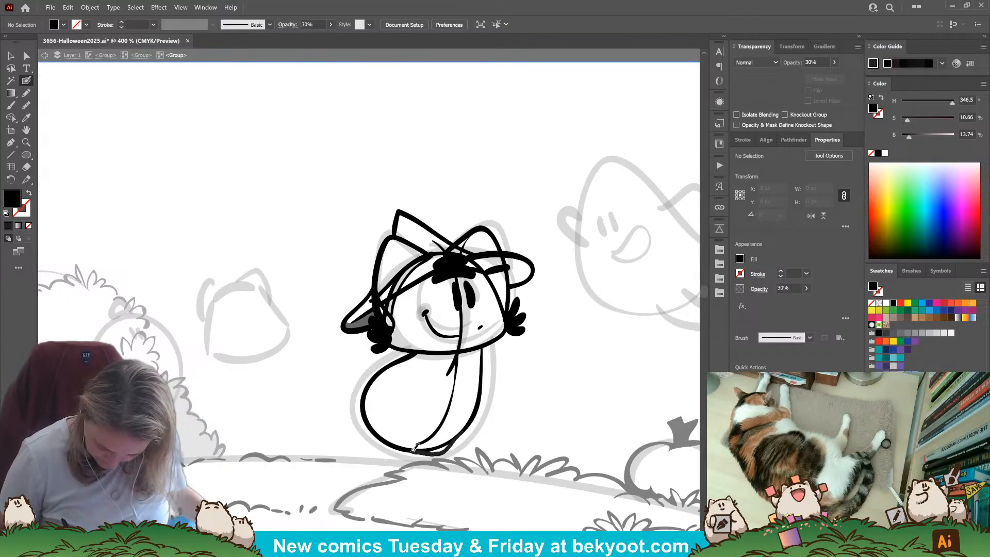
Ink a stroke that squares off the lower right of the body's base and set its opacity to 100%.
key("shift+x")
left_click_drag(410, 451, 456, 436)
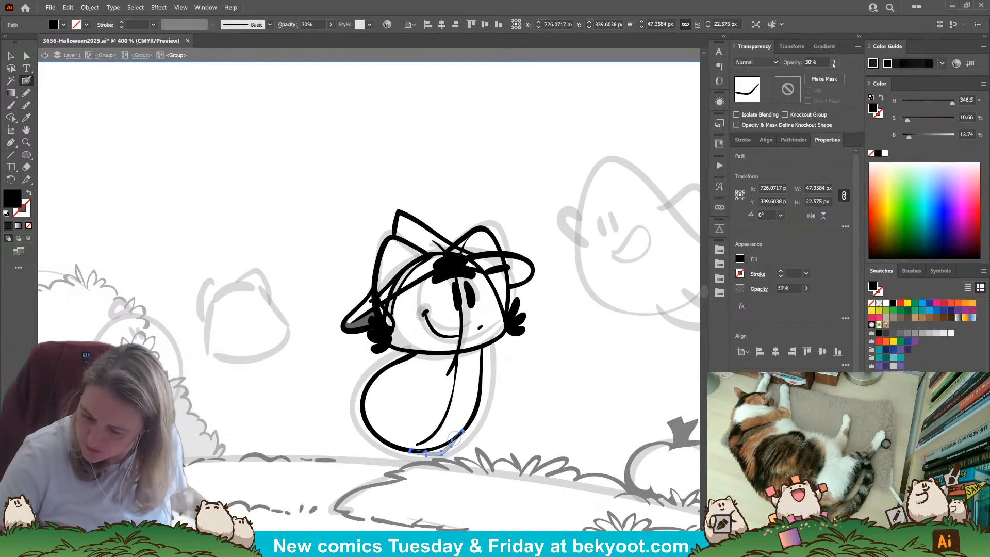
left_click(833, 63)
left_click_drag(807, 75, 836, 73)
left_click(589, 365, "ctrl")
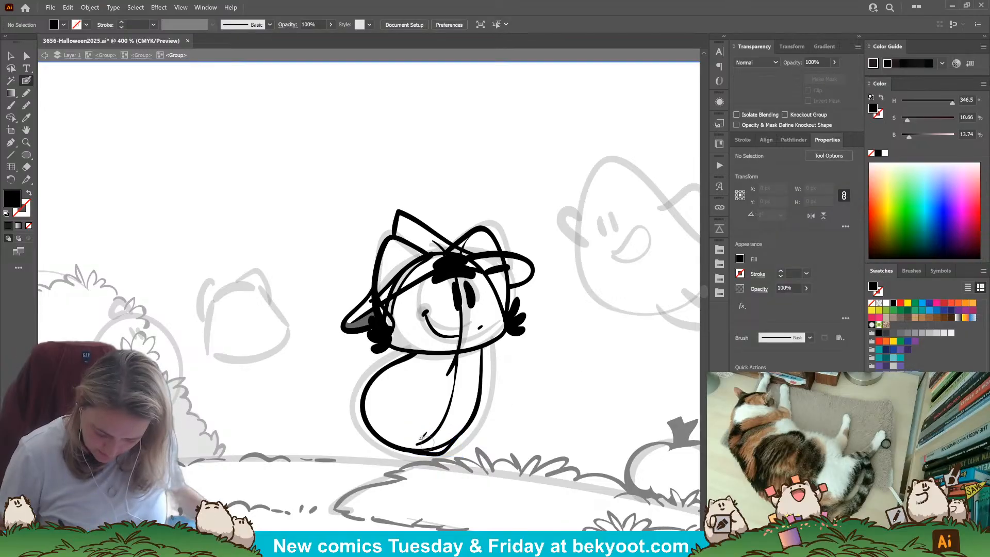
Ink a stroke along the lower left of the body outline to reshape its base.
mouse_move(366, 391)
left_mouse_down()
mouse_move(376, 440)
mouse_move(439, 444)
left_mouse_up()
key("shift+x")
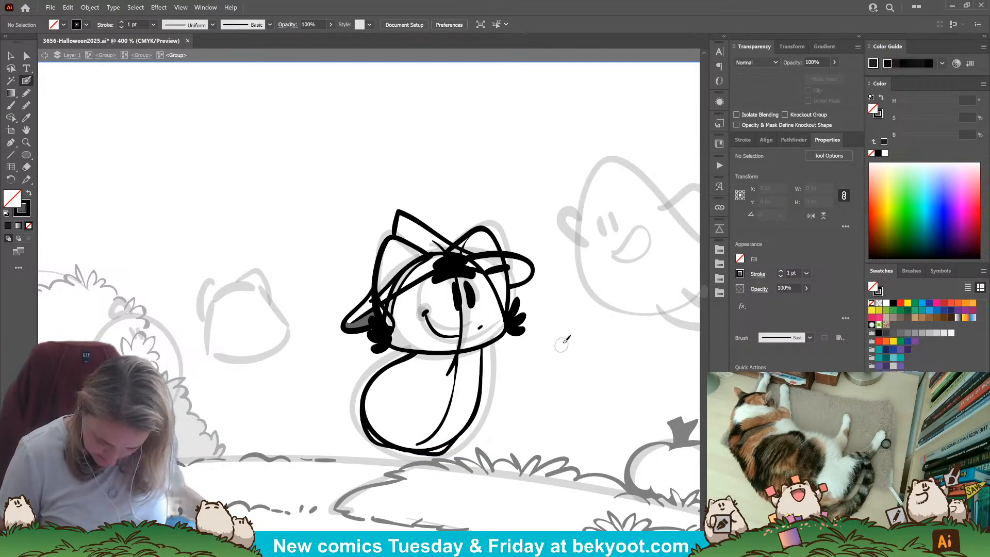
key("shift+x")
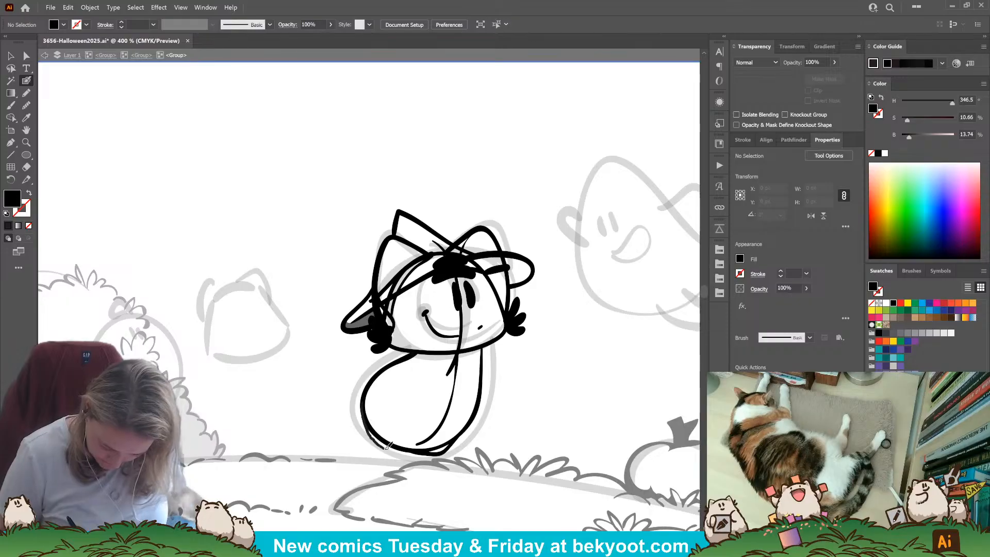
key("shift+x")
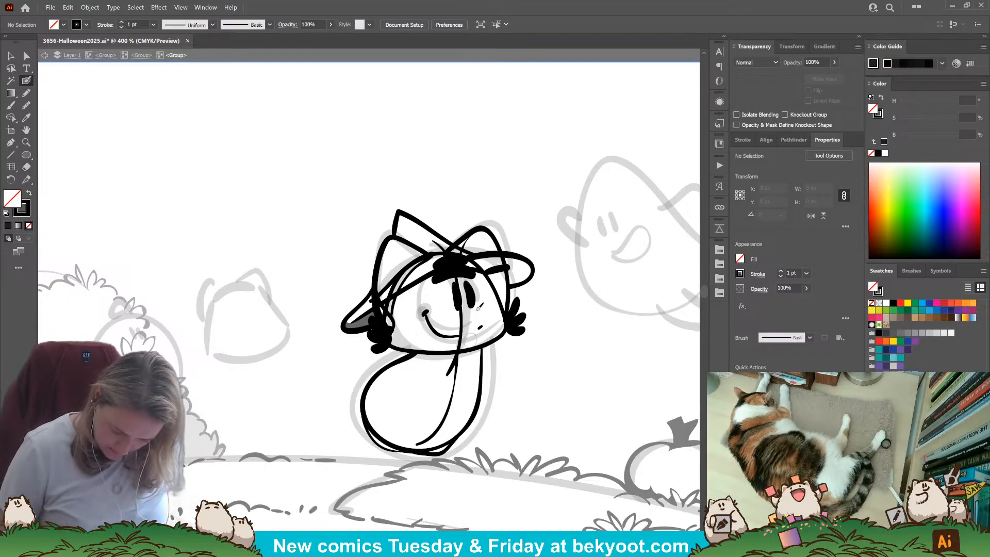
mouse_move(420, 364)
left_mouse_down()
mouse_move(491, 359)
mouse_move(495, 380)
mouse_move(462, 402)
left_mouse_up()
mouse_move(449, 401)
left_mouse_down()
mouse_move(424, 390)
mouse_move(448, 378)
mouse_move(425, 379)
mouse_move(498, 356)
left_mouse_up()
key("ctrl+z")
key("ctrl+z")
key("ctrl+z")
key("ctrl+z")
Ink the collar curve below the chin and a bent arm crossing the body with its hand raised beside the right cheek.
left_click_drag(420, 365, 467, 363)
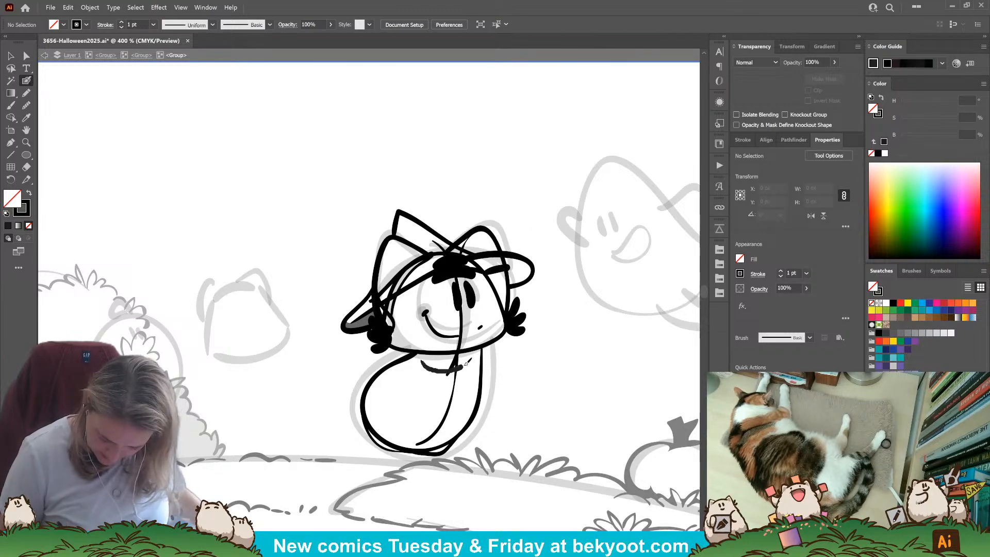
left_click_drag(477, 405, 408, 396)
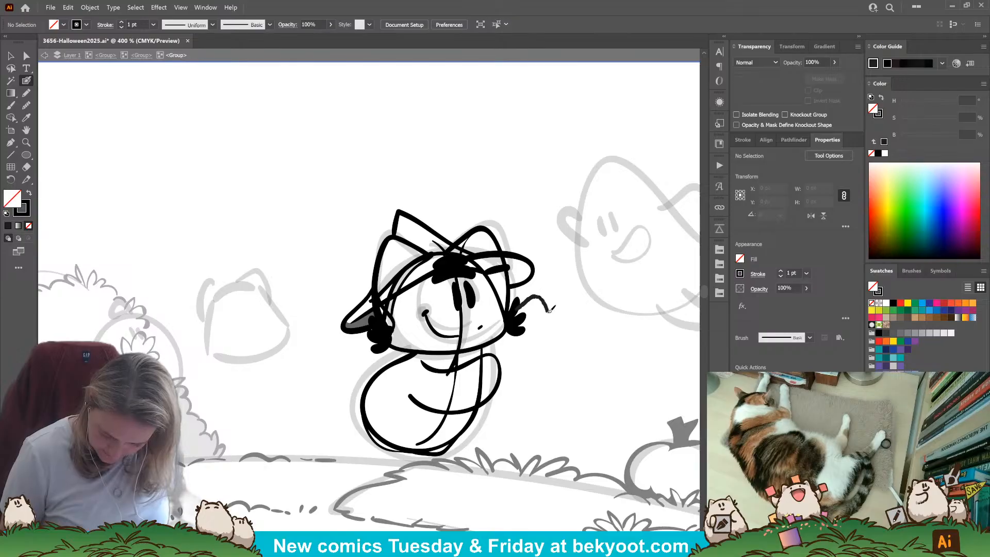
key("ctrl+z")
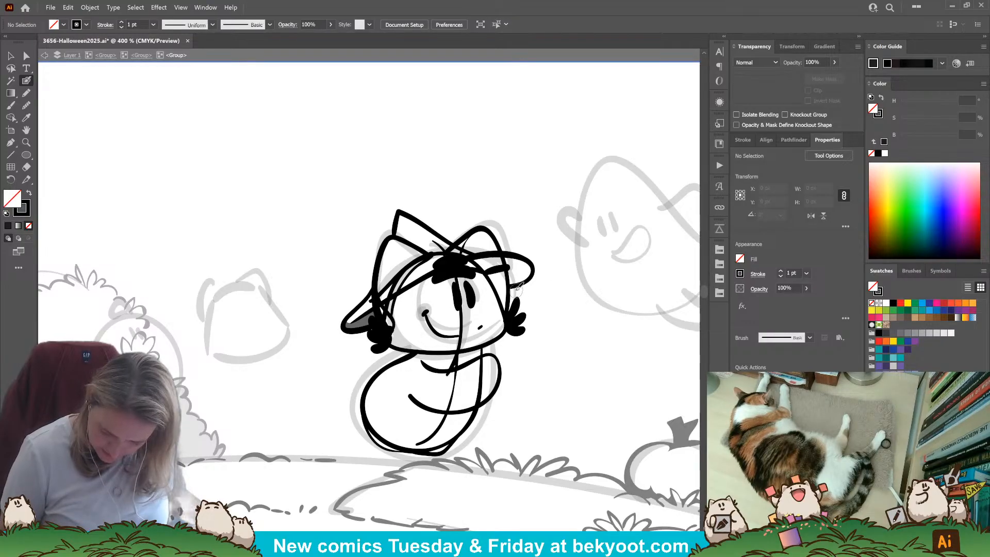
mouse_move(511, 294)
left_mouse_down()
mouse_move(533, 292)
mouse_move(538, 313)
mouse_move(497, 367)
left_mouse_up()
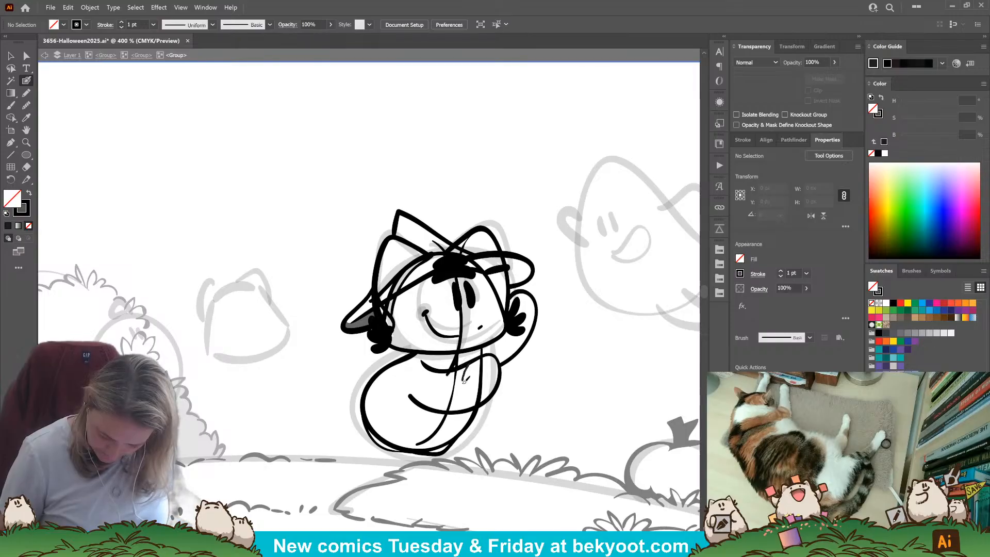
Ink a knot at the collar and a cape sweeping out to the left with a pointed tip and a fold.
left_click_drag(515, 328, 532, 331)
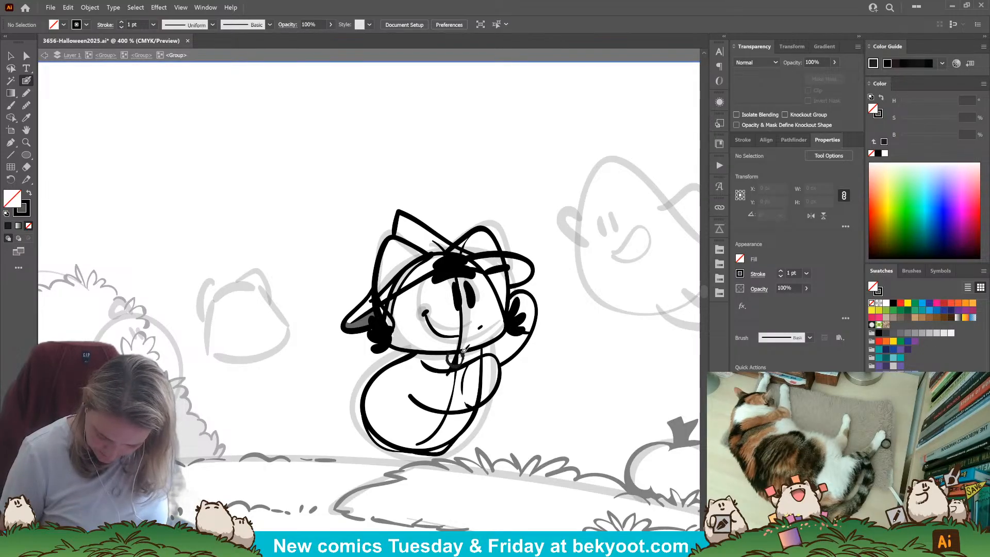
mouse_move(434, 370)
left_mouse_down()
mouse_move(380, 366)
mouse_move(322, 401)
left_mouse_up()
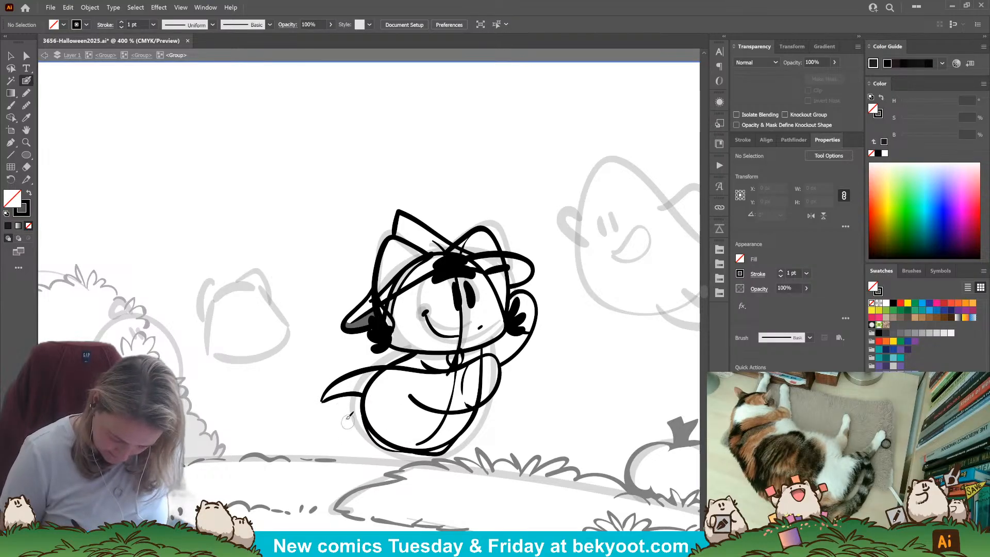
left_click_drag(359, 391, 365, 392)
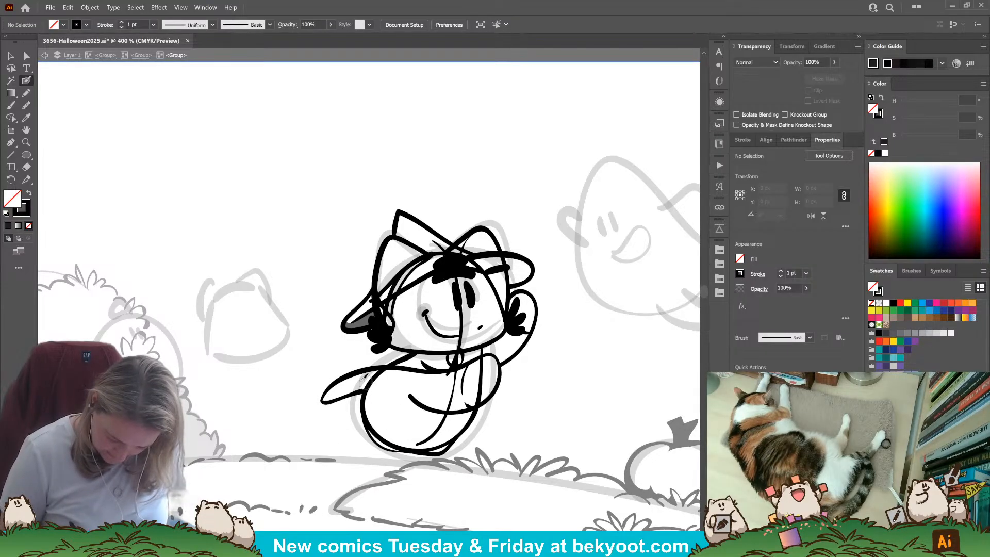
left_click_drag(387, 351, 356, 369)
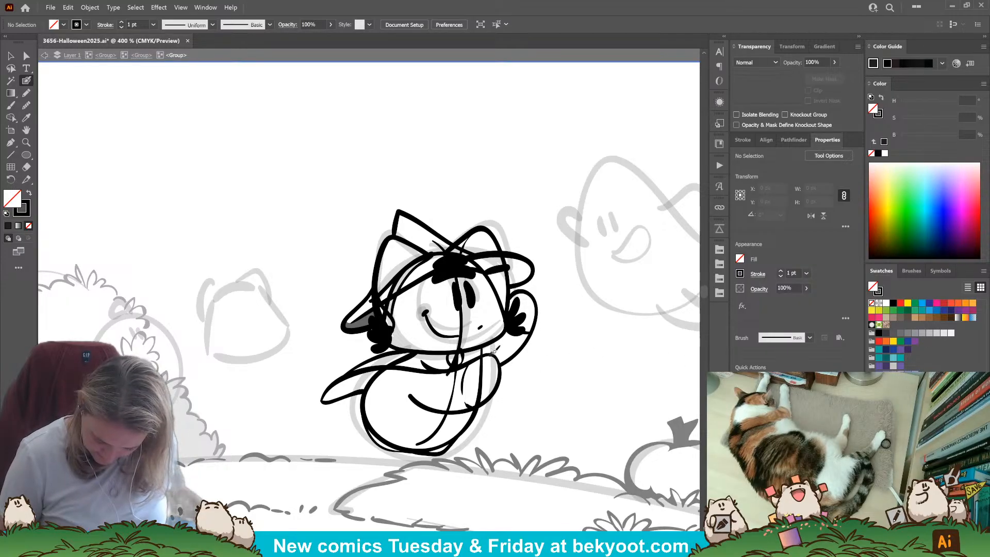
left_click_drag(499, 338, 483, 360)
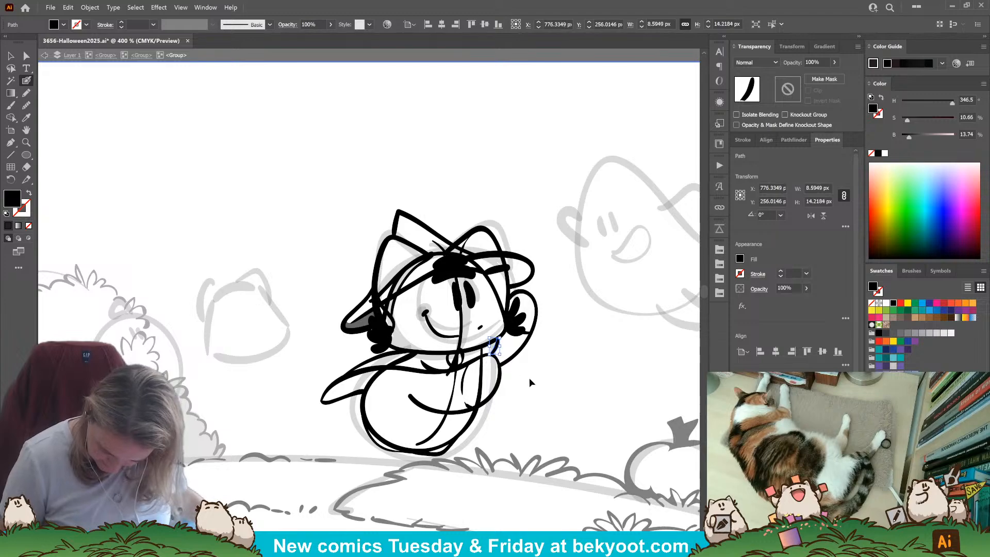
Erase the body outline where it runs across the raised hand and sleeve on the character's chest.
left_click(530, 382, "ctrl")
left_click(482, 363, "ctrl")
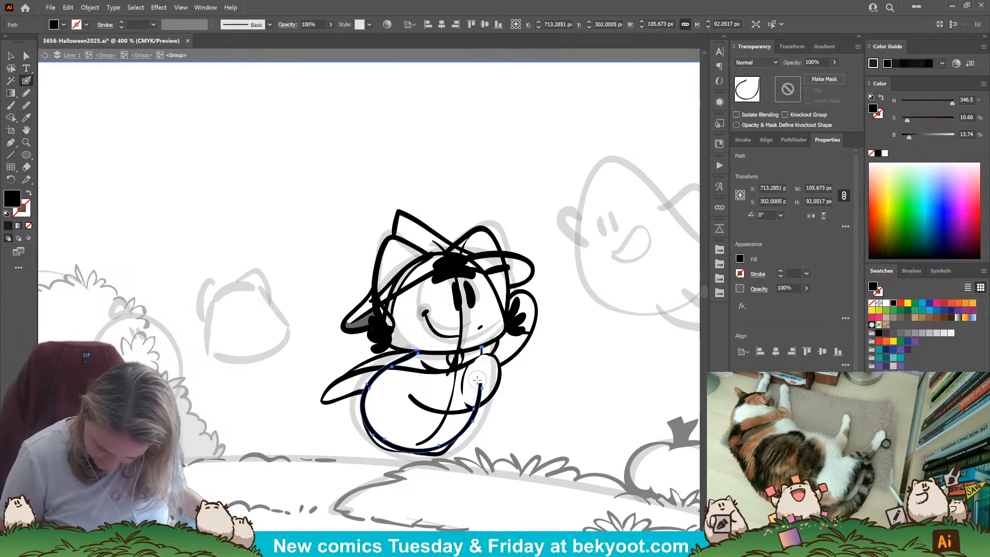
left_click(520, 390, "ctrl")
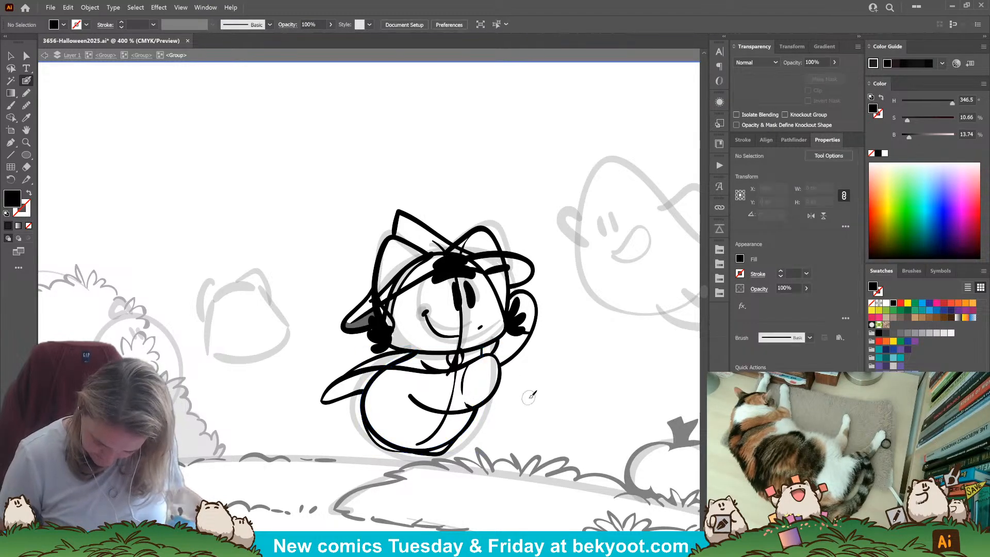
Delete the two vertical guide strokes running through the face and down the body.
left_click(453, 394, "ctrl")
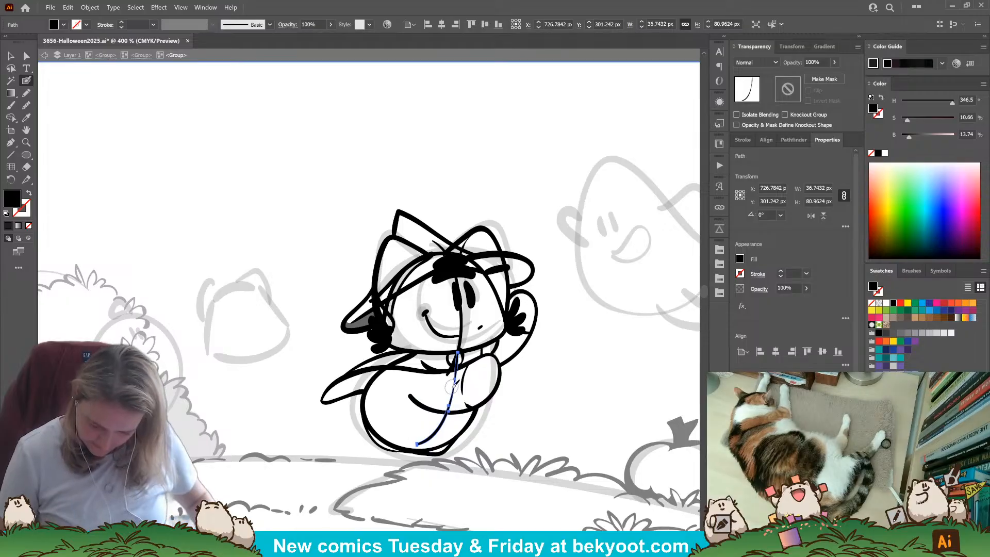
key("Delete")
left_click(460, 328, "ctrl")
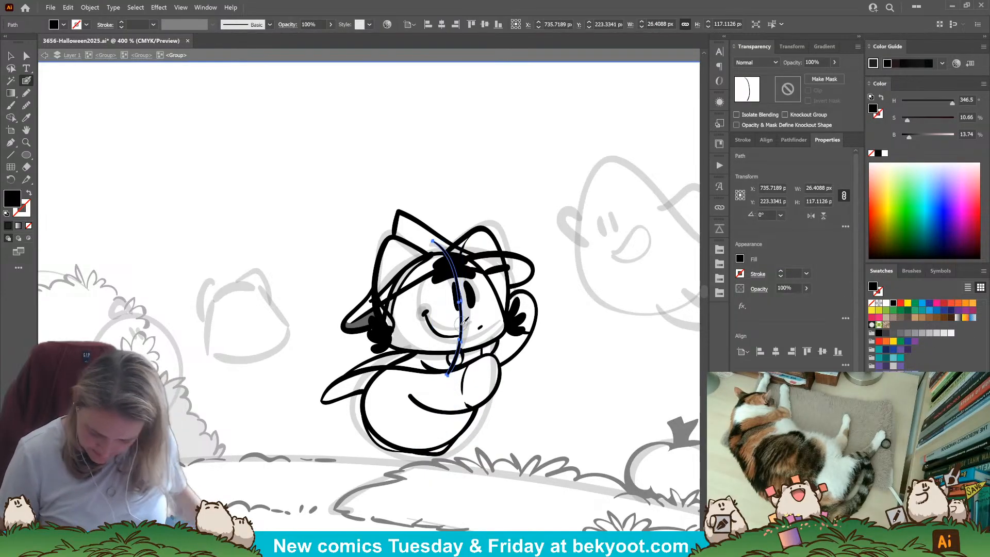
key("Delete")
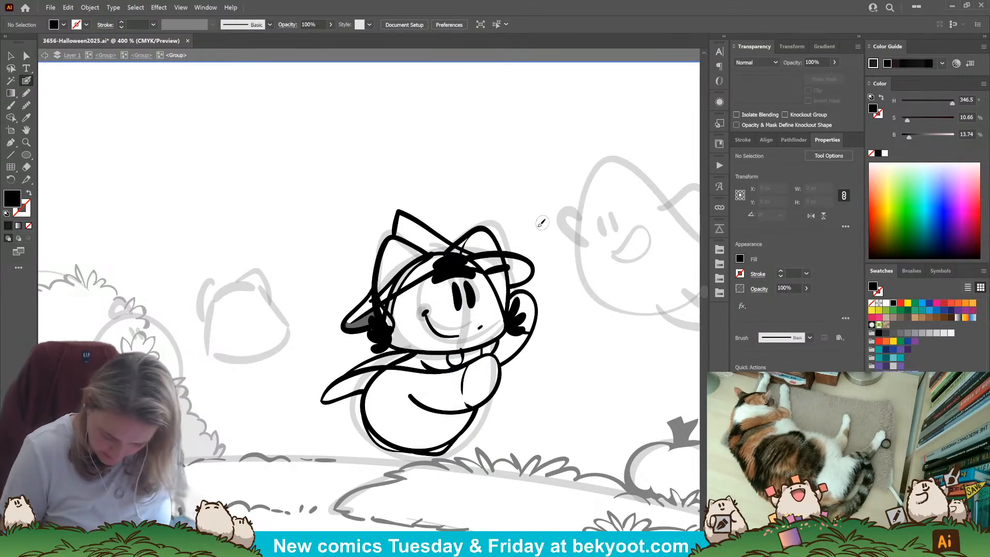
Erase the right ear's outline where it overlaps the hat's point and crosses the brim.
scroll(487, 266, "up", 2)
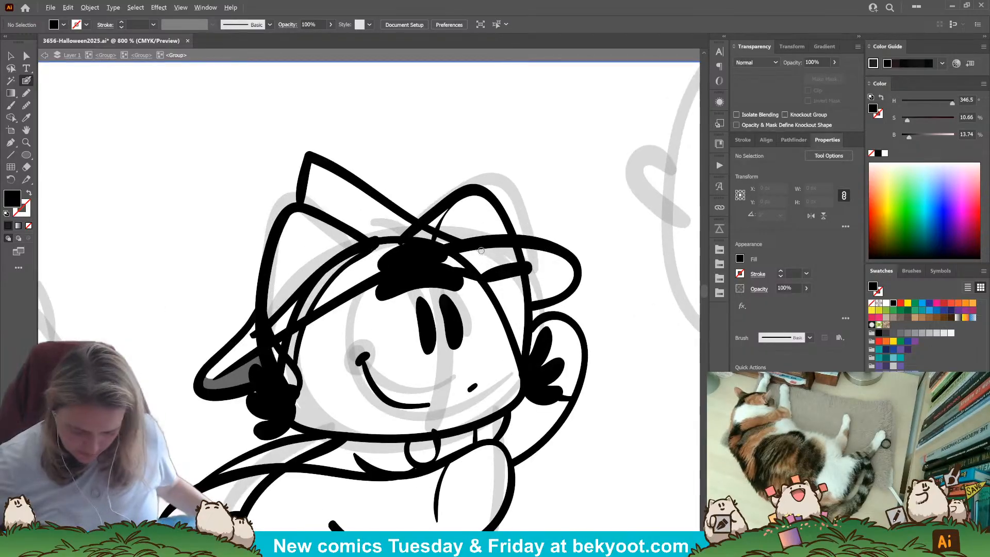
left_click_drag(431, 182, 460, 211)
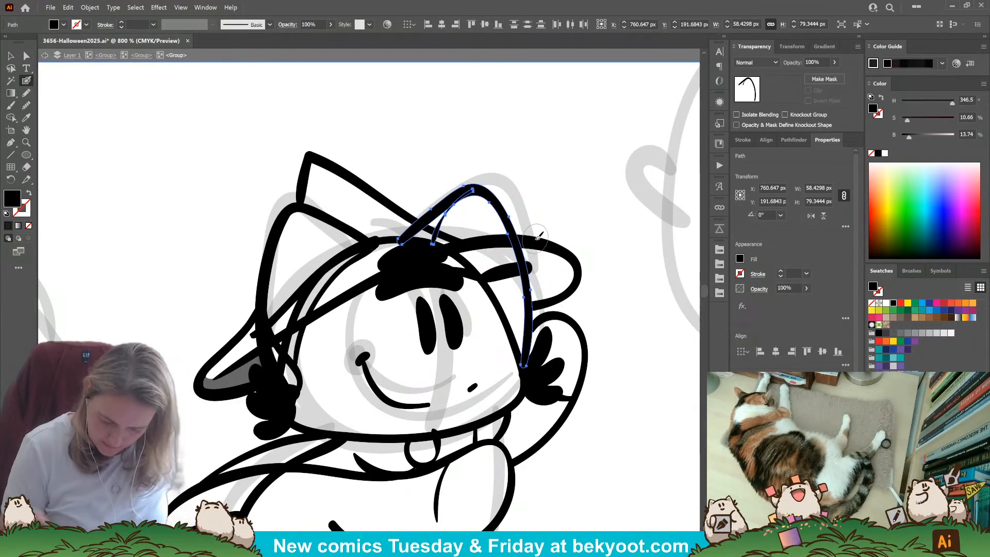
mouse_move(391, 242)
left_mouse_down()
mouse_move(420, 252)
mouse_move(413, 230)
mouse_move(430, 242)
mouse_move(412, 228)
mouse_move(436, 242)
mouse_move(402, 248)
mouse_move(411, 232)
mouse_move(440, 247)
left_mouse_up()
key("ctrl+z")
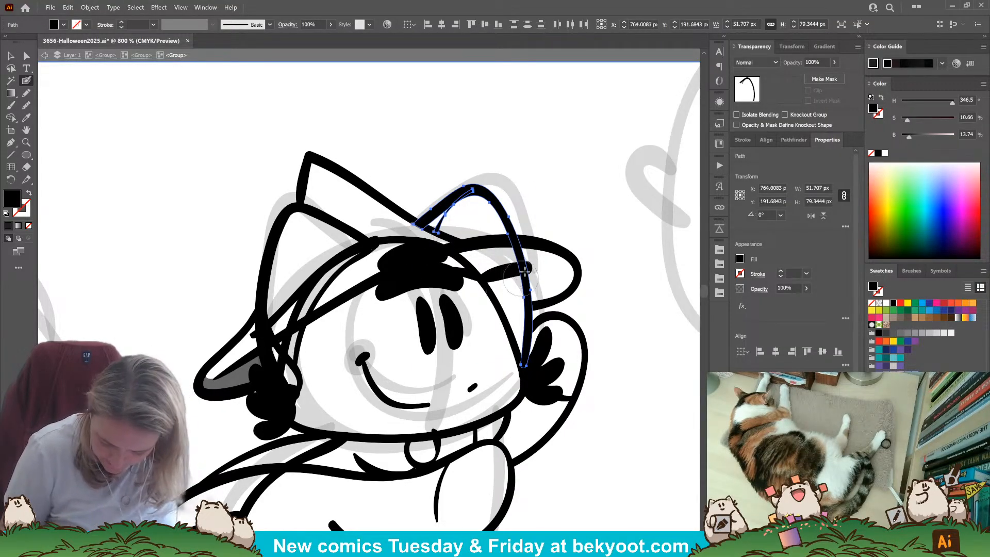
mouse_move(517, 263)
left_mouse_down()
mouse_move(506, 249)
mouse_move(521, 247)
left_mouse_up()
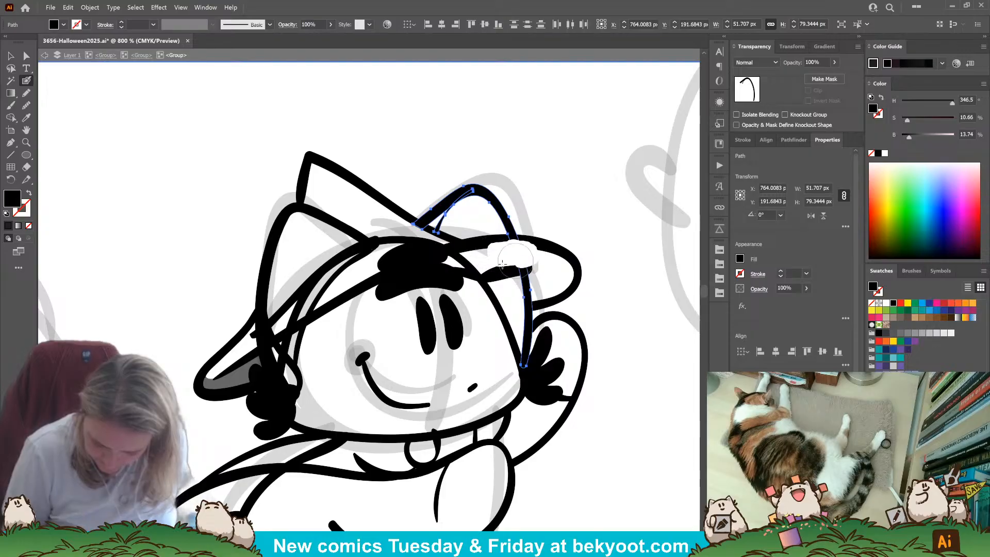
key("ctrl")
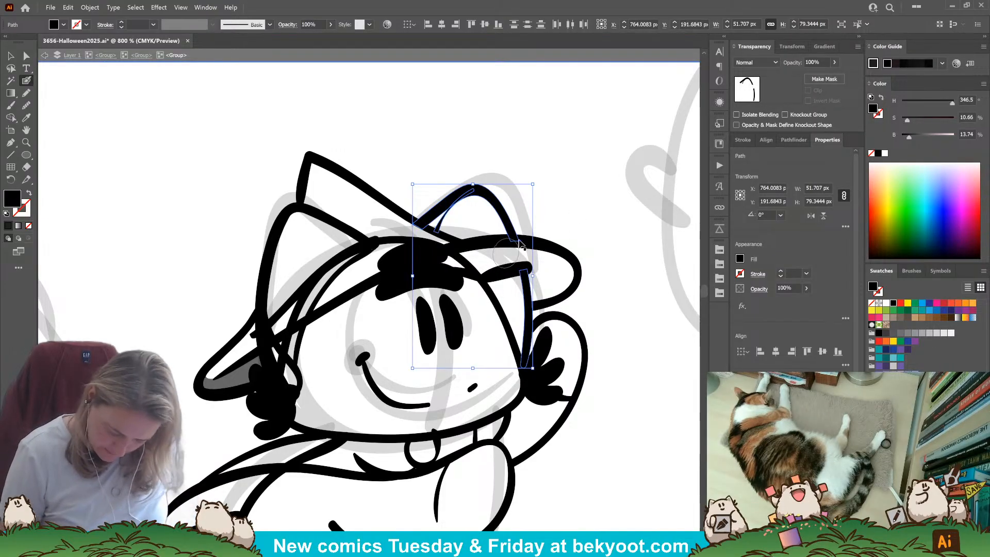
left_click(195, 324, "ctrl")
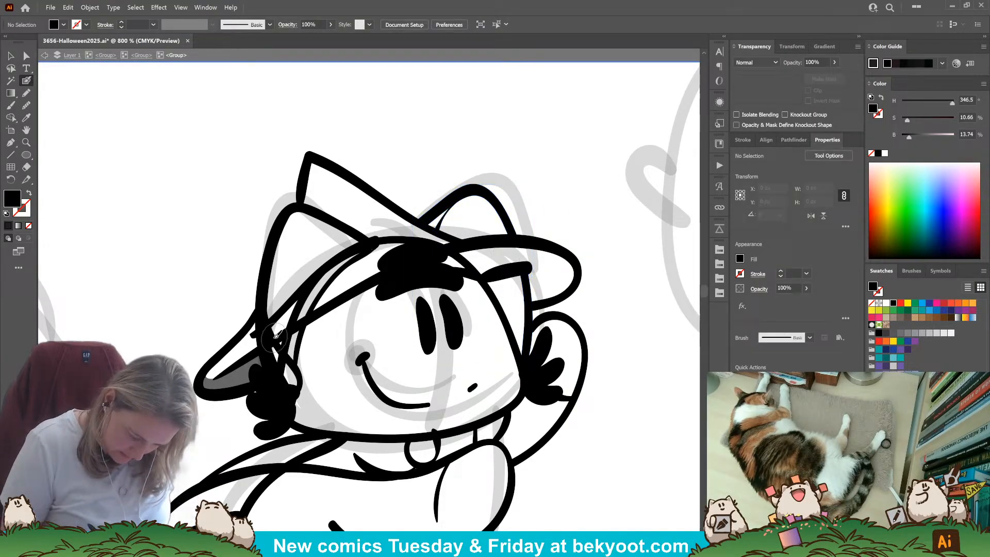
Select the head outline and erase its upper arc hidden behind the hat, down to the brim.
left_click(297, 372, "ctrl")
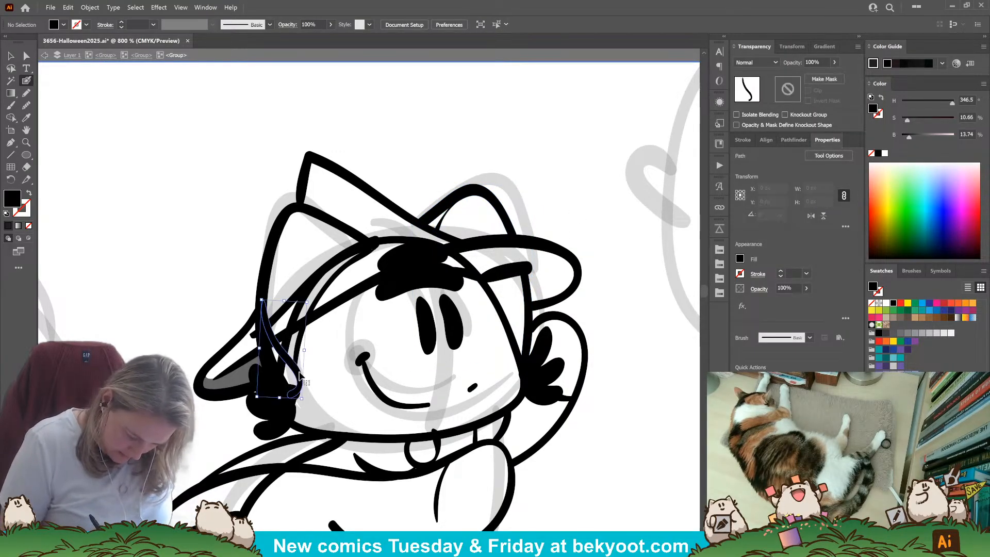
left_click(389, 443, "ctrl")
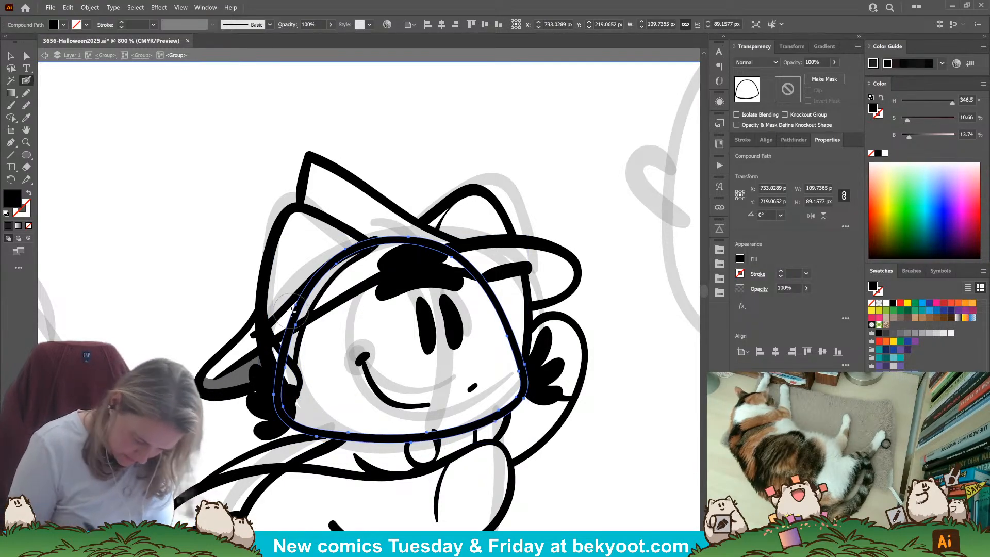
mouse_move(283, 318)
left_mouse_down()
mouse_move(279, 326)
mouse_move(327, 265)
mouse_move(390, 235)
mouse_move(423, 230)
mouse_move(396, 239)
mouse_move(487, 258)
left_mouse_up()
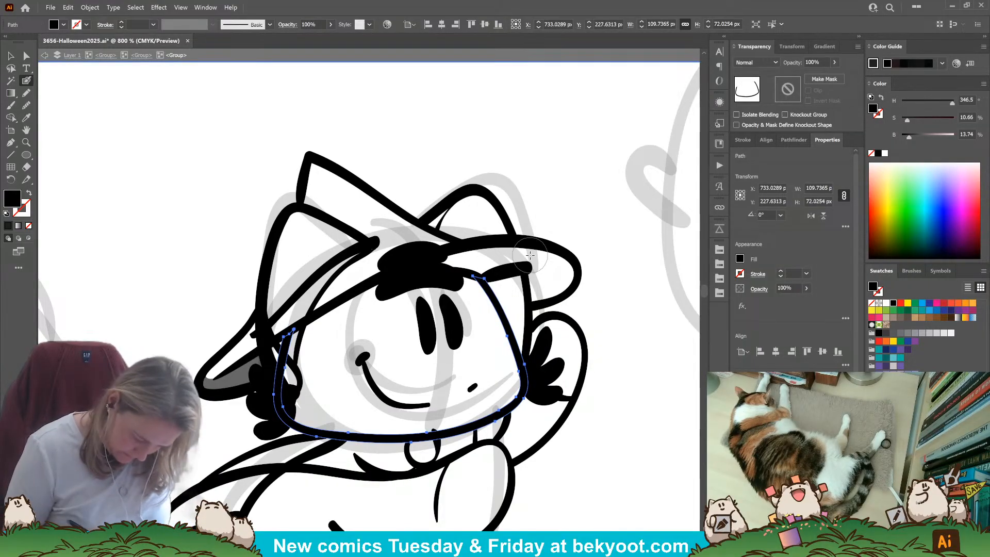
mouse_move(279, 364)
left_mouse_down()
mouse_move(274, 384)
mouse_move(287, 381)
mouse_move(273, 354)
mouse_move(278, 371)
left_mouse_up()
Remove the leftover outline fragment beside the left cheek and erase the inner face curve above the hat brim.
left_click(316, 350, "ctrl")
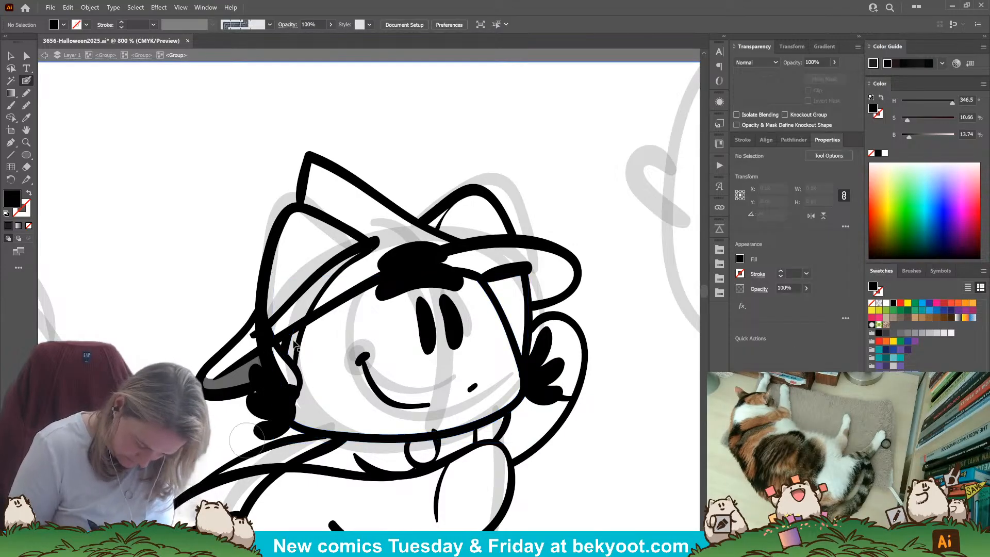
left_click(294, 363, "ctrl")
left_click(289, 338, "ctrl")
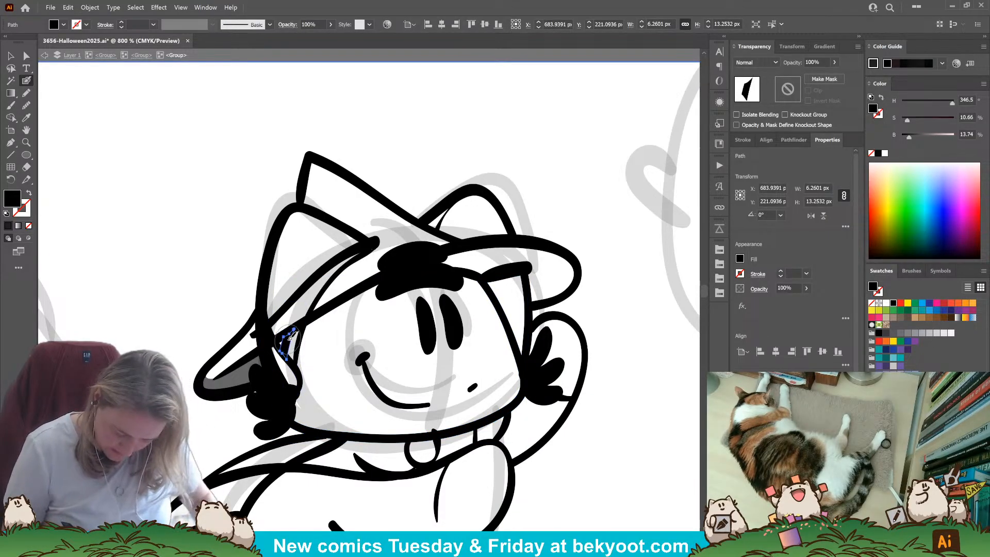
left_click(295, 369, "ctrl")
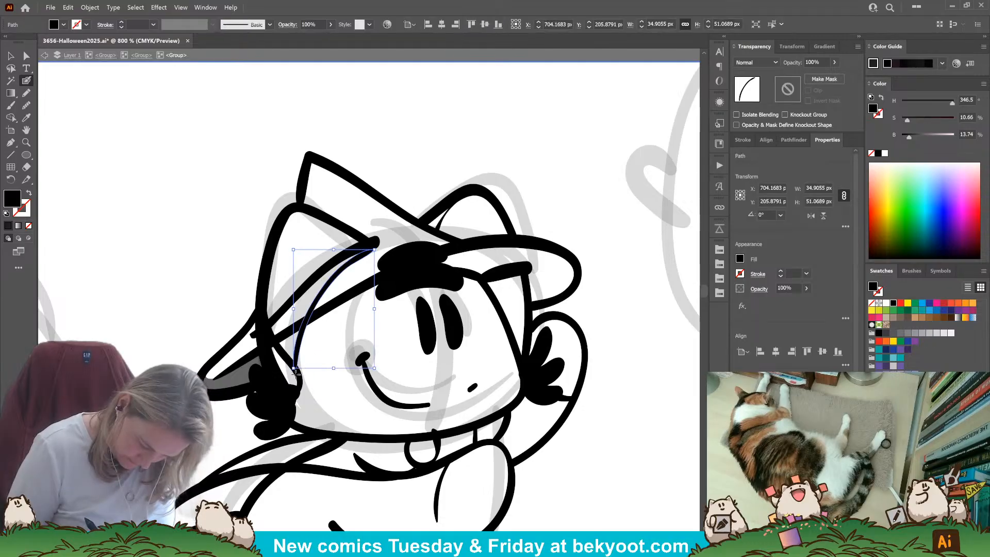
mouse_move(312, 316)
left_mouse_down()
mouse_move(317, 301)
mouse_move(304, 314)
mouse_move(376, 241)
left_mouse_up()
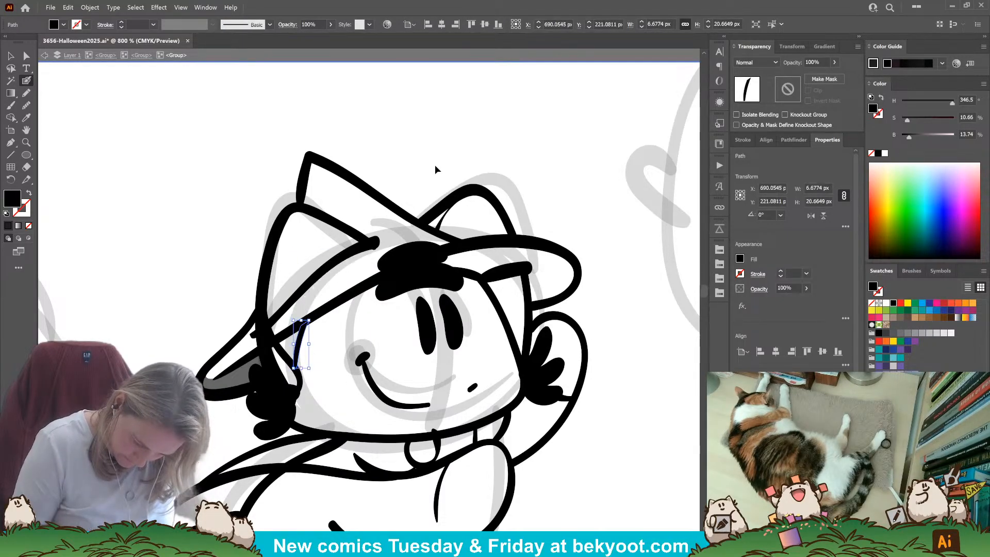
left_click(435, 169, "ctrl")
Erase the left ear's outline where it crosses the hat brim and tidy its inner end.
left_click(266, 291, "ctrl")
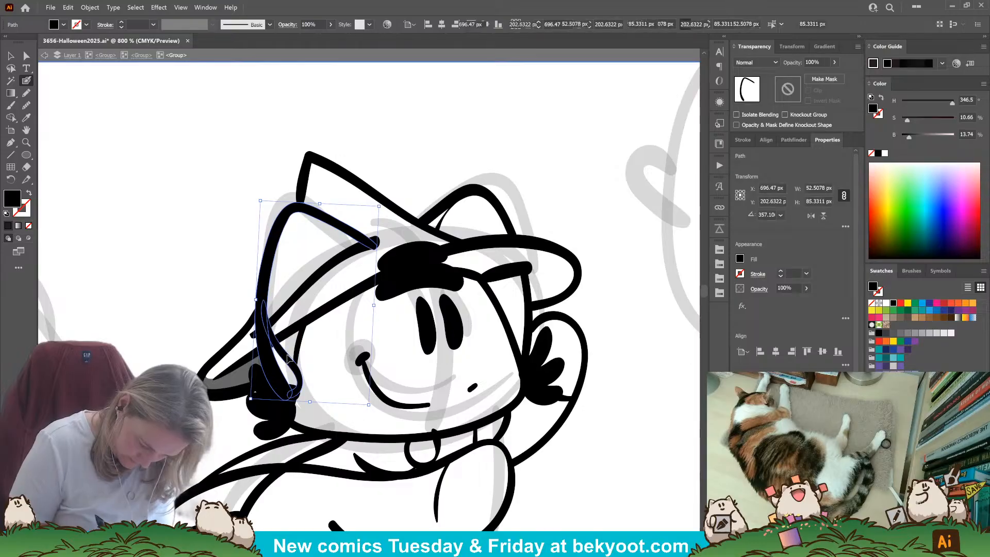
left_click_drag(263, 334, 298, 313)
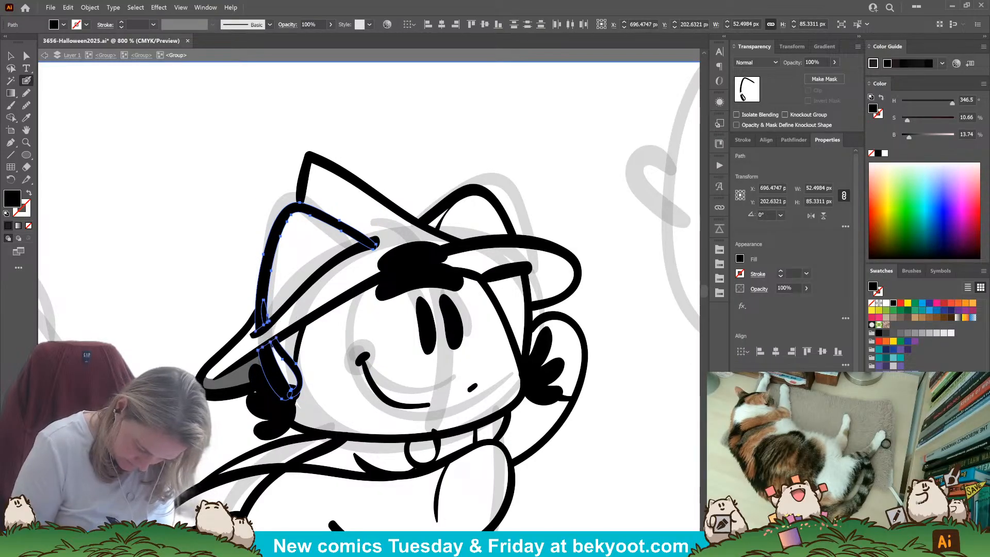
left_click(619, 404, "ctrl")
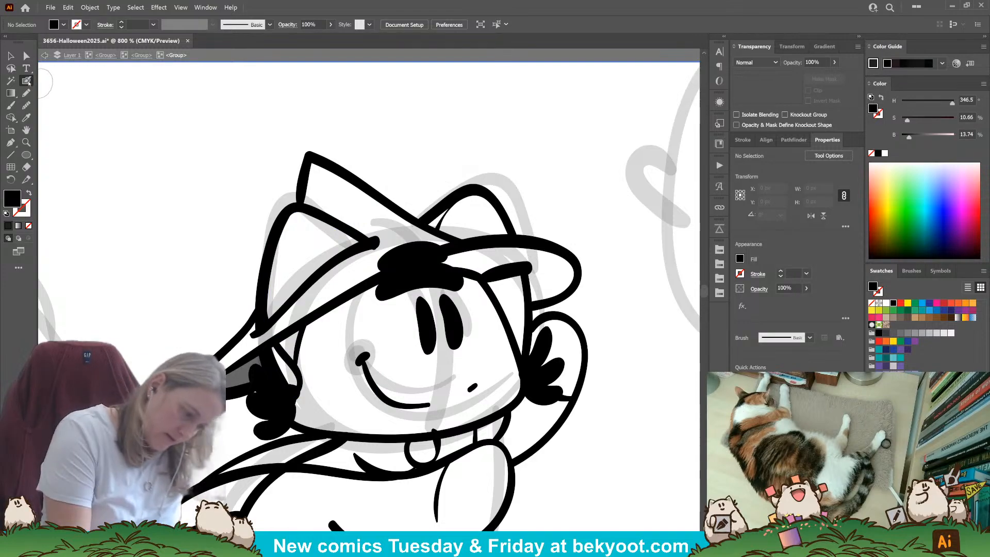
left_click(363, 236, "ctrl")
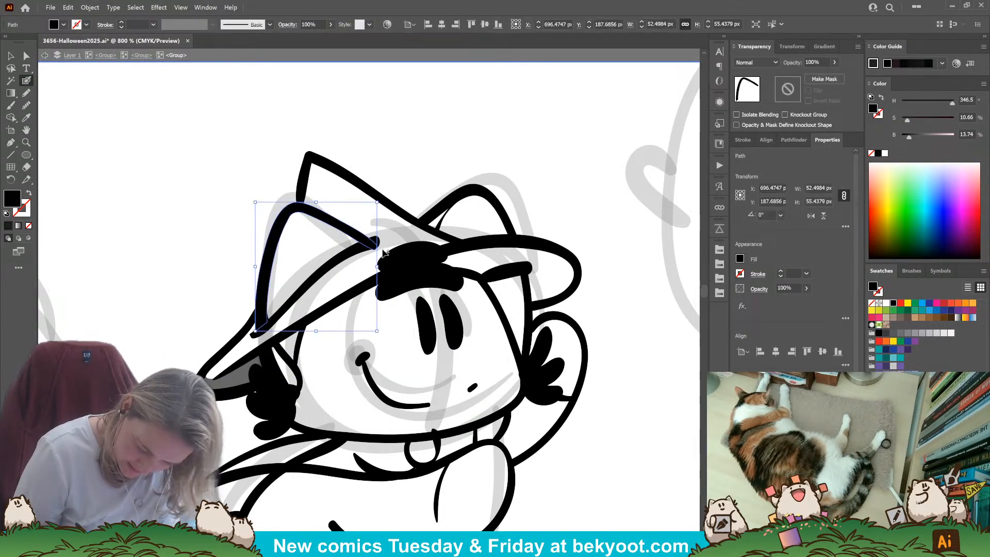
left_click_drag(378, 203, 376, 200)
left_click(420, 172, "ctrl")
Ink a curved crown line between the ears and a short curve below it on the hat.
mouse_move(384, 237)
left_mouse_down()
mouse_move(414, 228)
mouse_move(444, 238)
mouse_move(421, 219)
left_mouse_up()
key("shift+x")
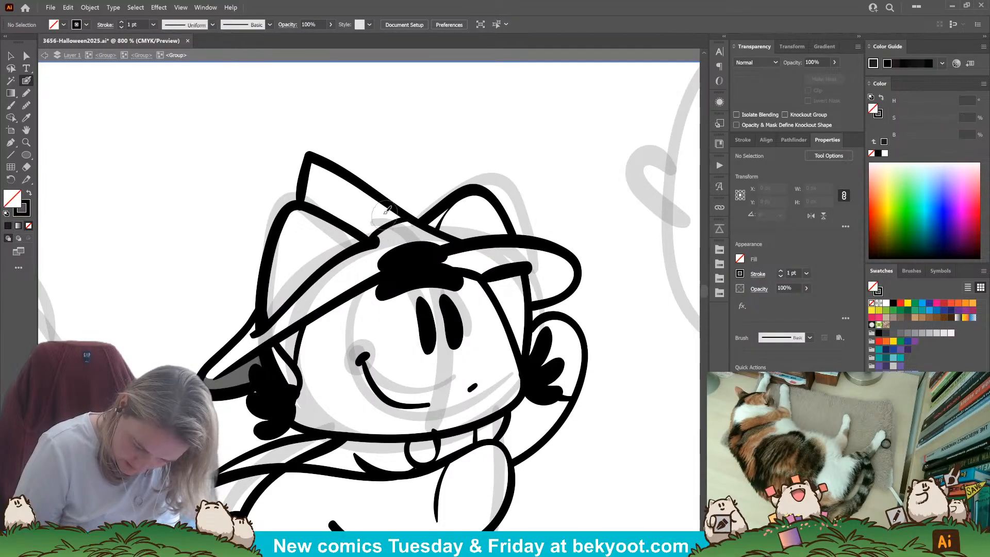
left_click_drag(347, 223, 405, 203)
key("ctrl+z")
key("ctrl+z")
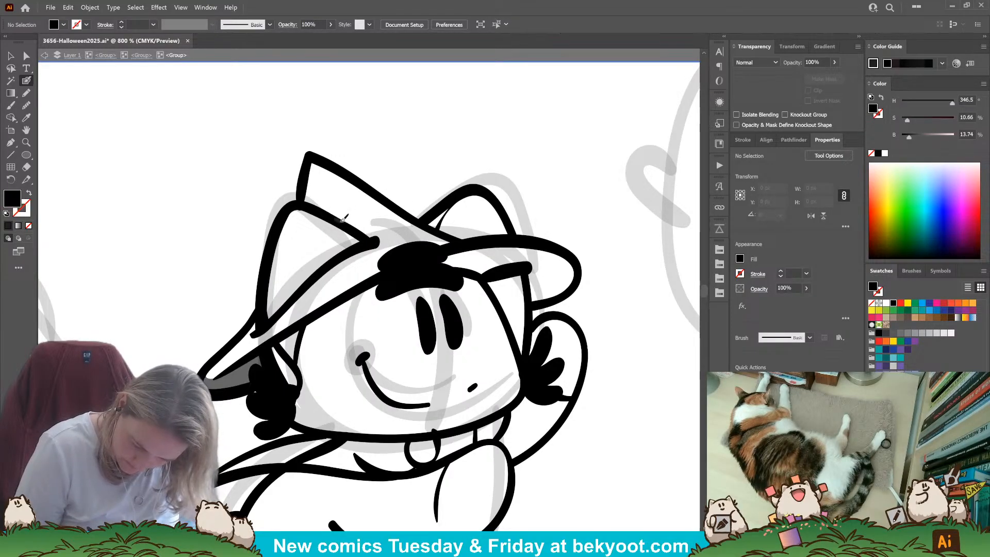
mouse_move(347, 221)
left_mouse_down()
mouse_move(385, 204)
mouse_move(411, 228)
mouse_move(436, 232)
left_mouse_up()
key("ctrl+z")
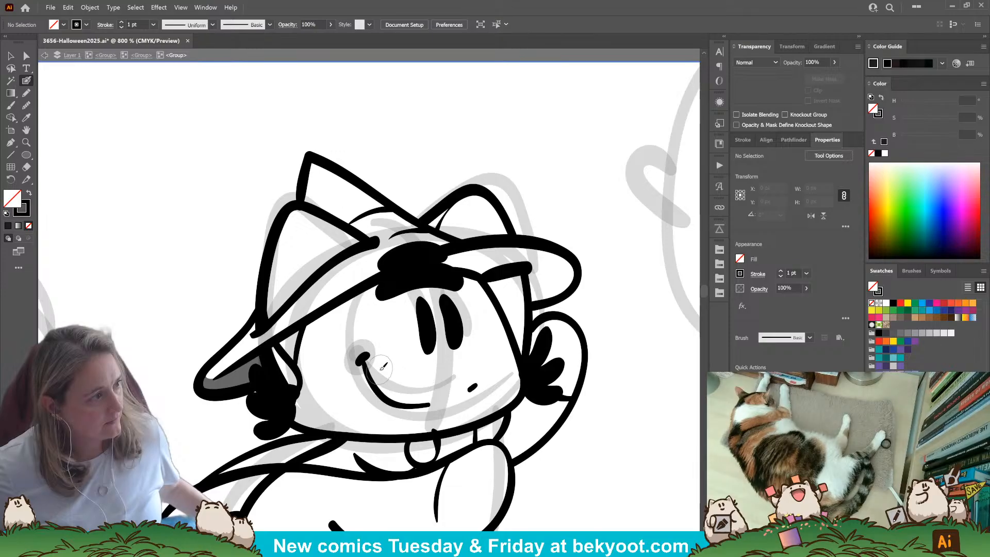
Clear the upper black fringe shape where it covers the hat and brim line above the forehead.
left_click(398, 252, "ctrl")
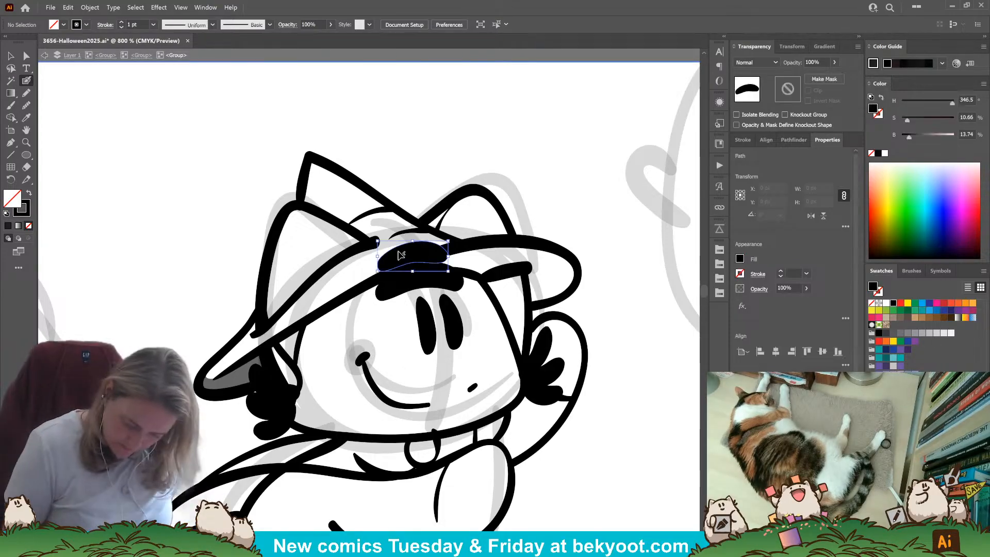
mouse_move(364, 266)
left_mouse_down()
mouse_move(447, 238)
mouse_move(361, 271)
left_mouse_up()
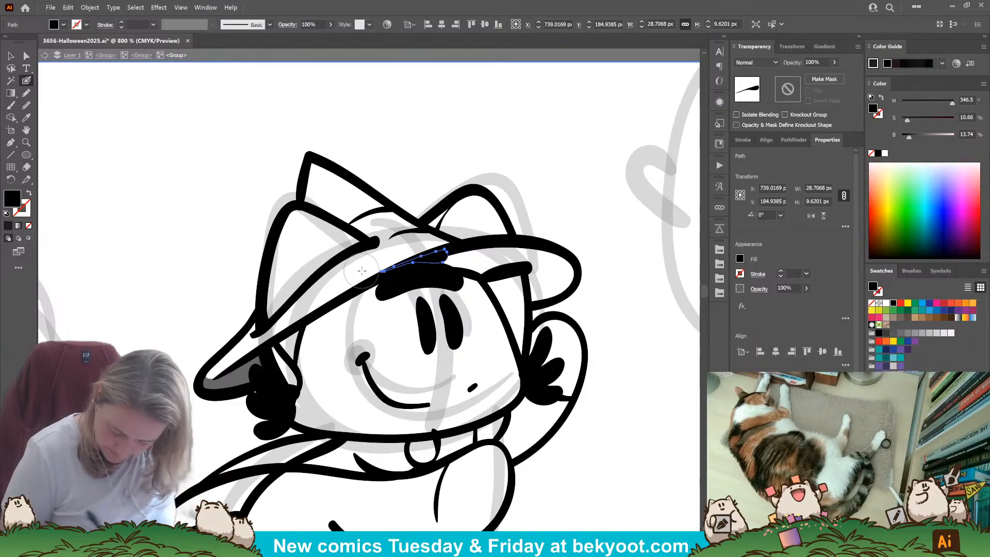
key("ctrl")
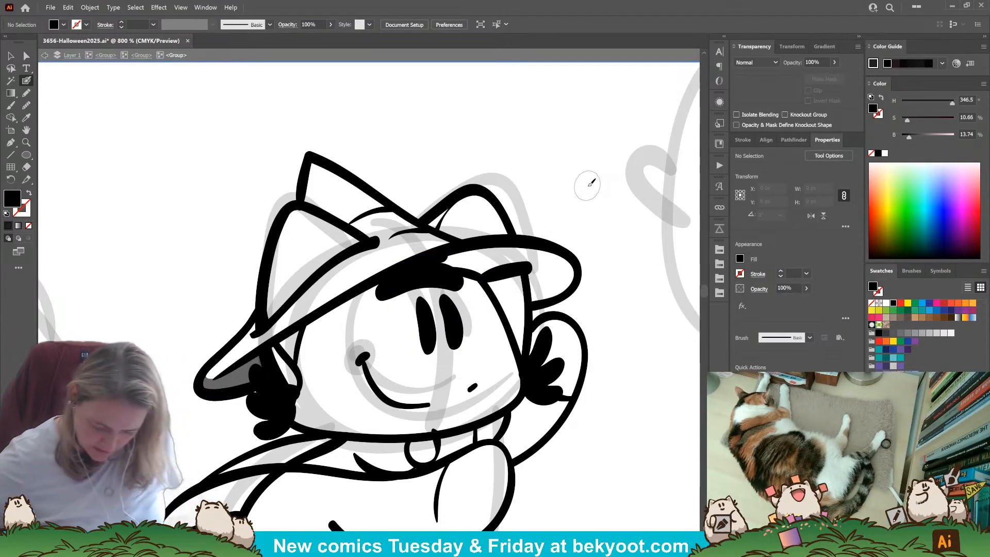
left_click(444, 264, "ctrl")
left_click(462, 261, "ctrl")
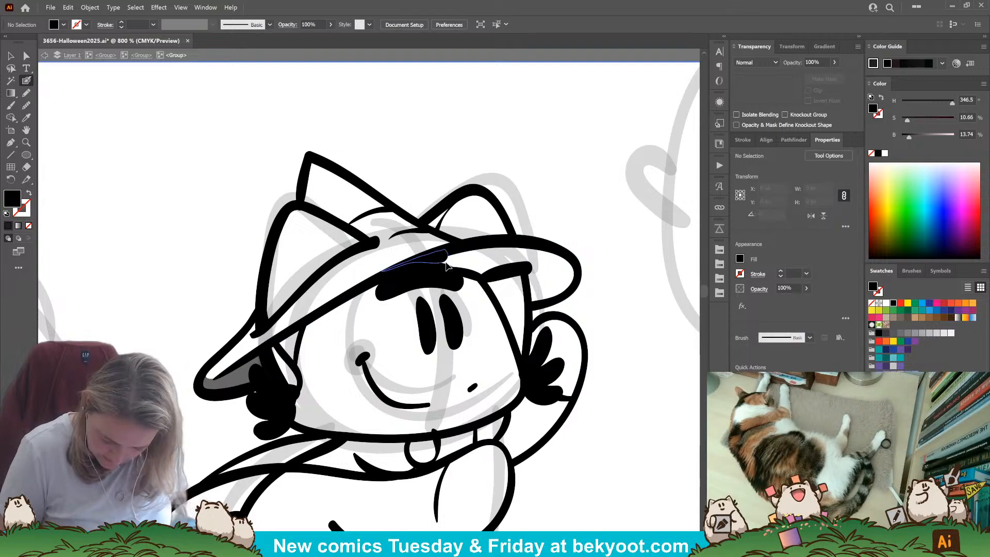
left_click_drag(447, 265, 448, 263)
key("ctrl+z")
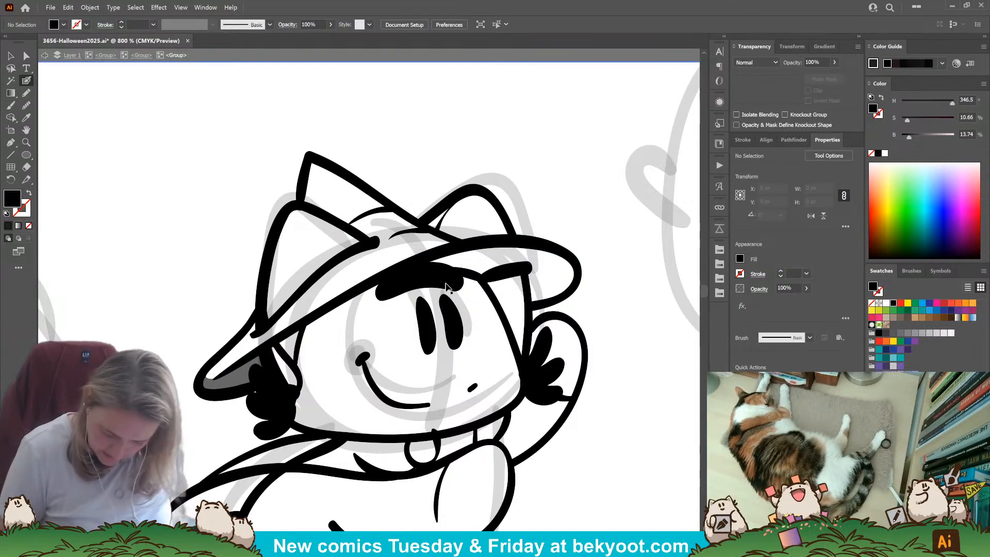
Select the lower black fringe shape and erase its top edge so it sits under the hat brim.
left_click(444, 282, "ctrl")
left_click(472, 266, "ctrl")
left_click(469, 288)
key("ctrl+z")
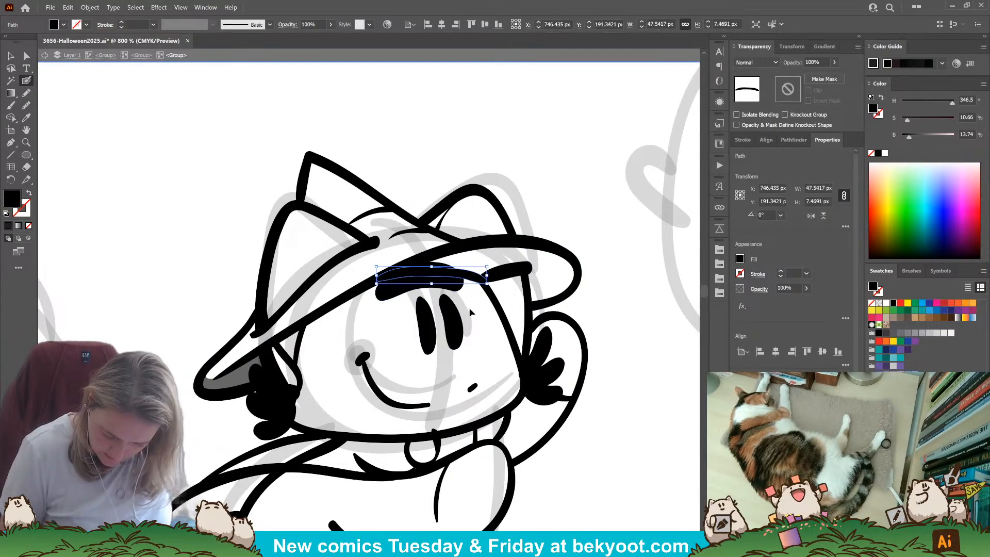
left_click(569, 296, "ctrl")
left_click(452, 282, "ctrl")
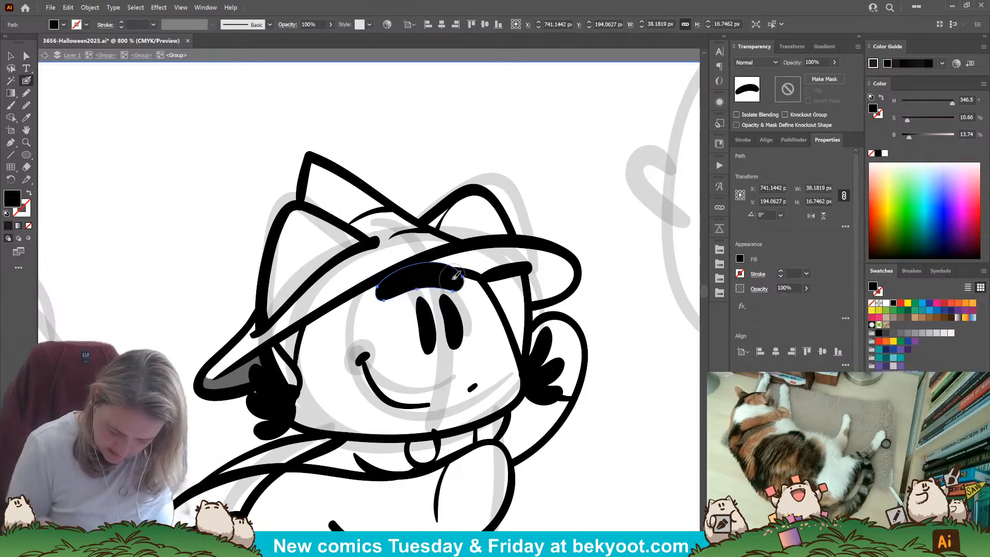
mouse_move(460, 256)
left_mouse_down()
mouse_move(414, 260)
mouse_move(465, 263)
mouse_move(400, 261)
left_mouse_up()
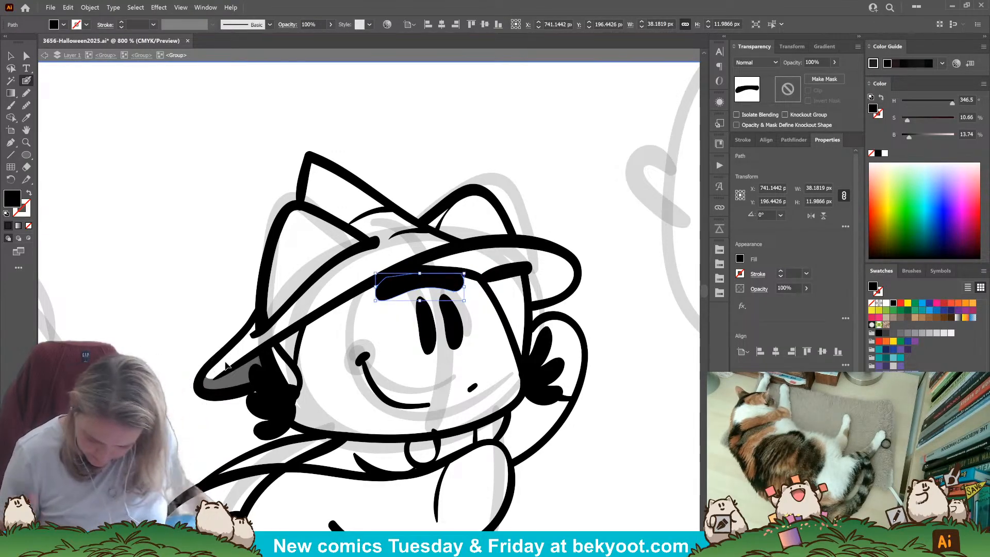
left_click(608, 312, "ctrl")
scroll(516, 322, "down", 4)
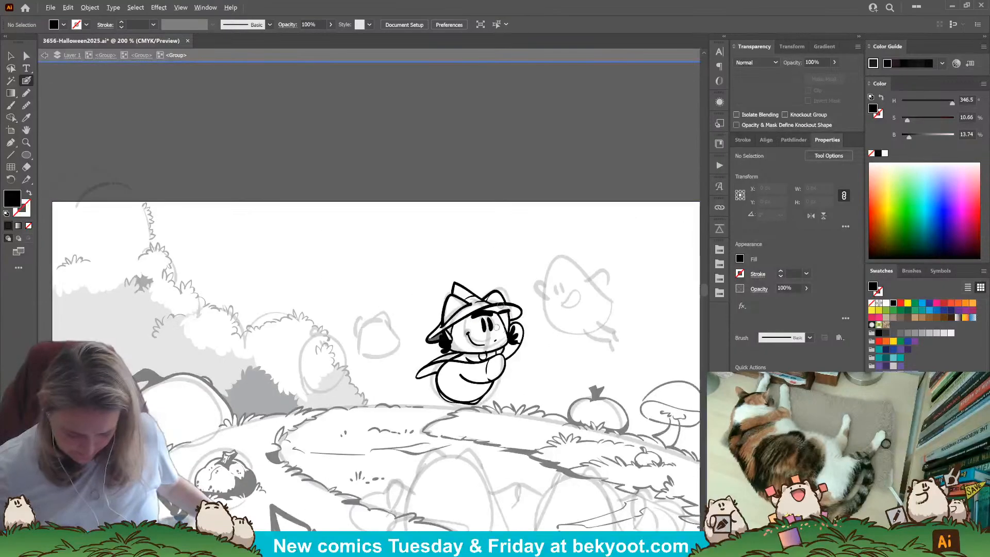
left_click_drag(500, 451, 486, 423)
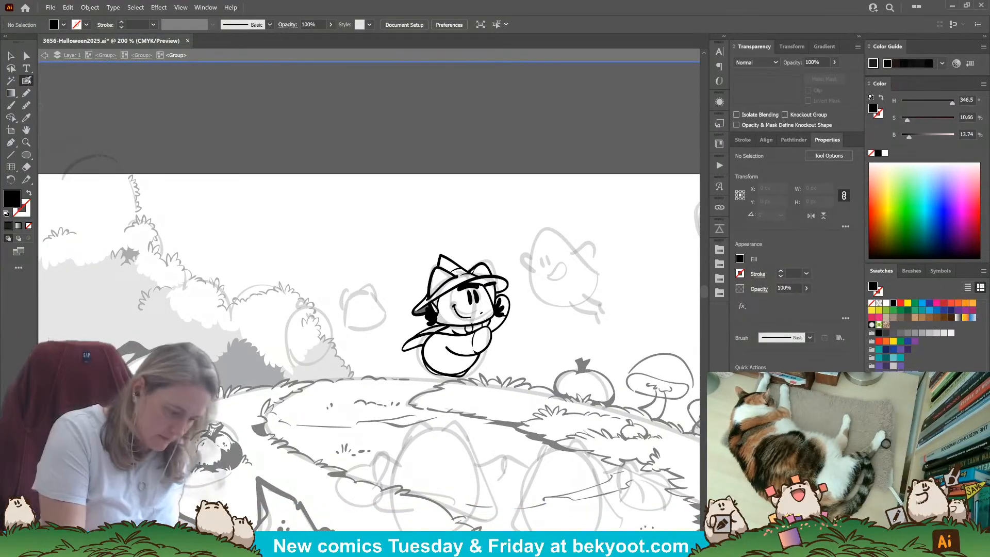
Erase the body outline's upper end where it crosses the cape and trim the round clasp's top where it overlaps the chin.
scroll(437, 335, "up", 3)
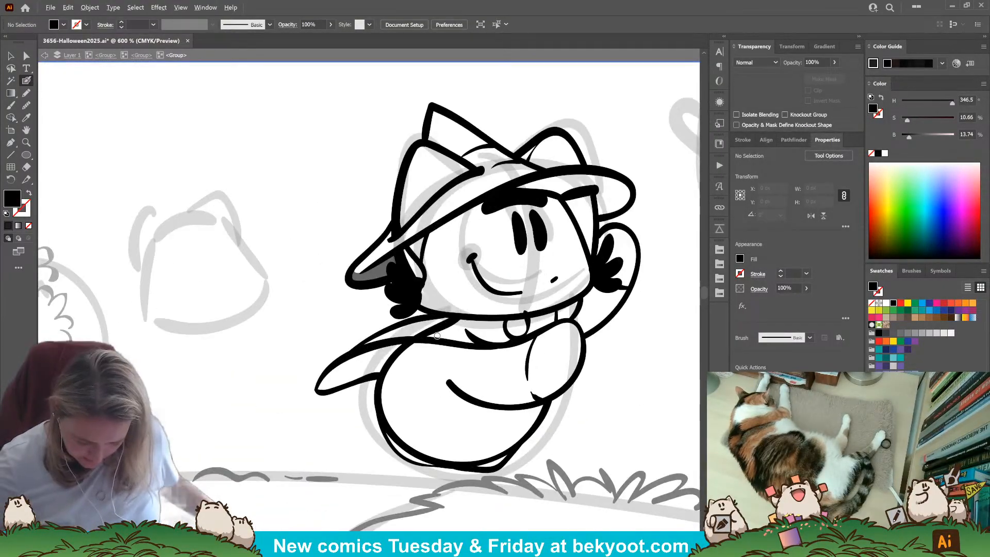
left_click(393, 352, "ctrl")
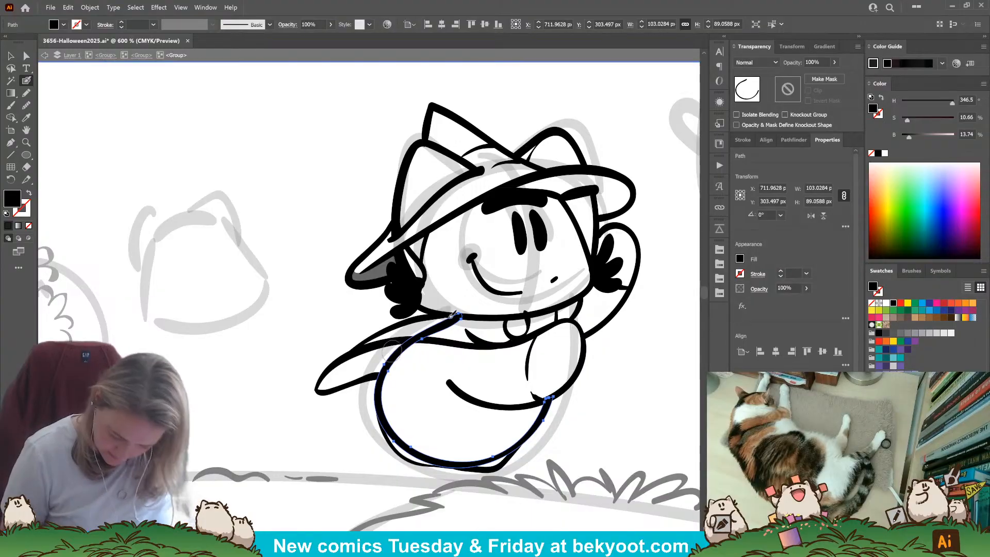
mouse_move(455, 314)
left_mouse_down()
mouse_move(474, 316)
mouse_move(415, 333)
mouse_move(446, 335)
left_mouse_up()
left_click(519, 309, "ctrl")
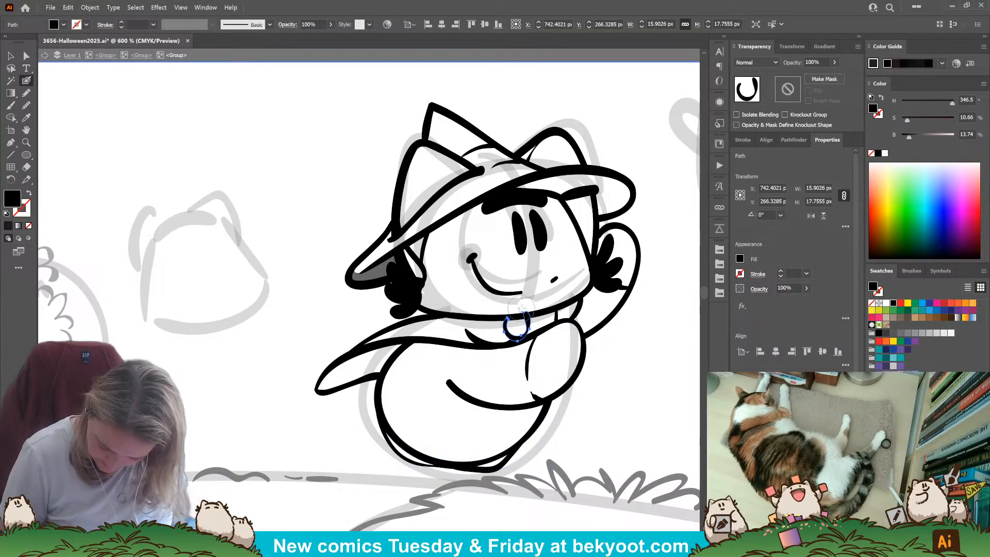
left_click_drag(526, 305, 534, 295)
left_click(618, 392, "ctrl")
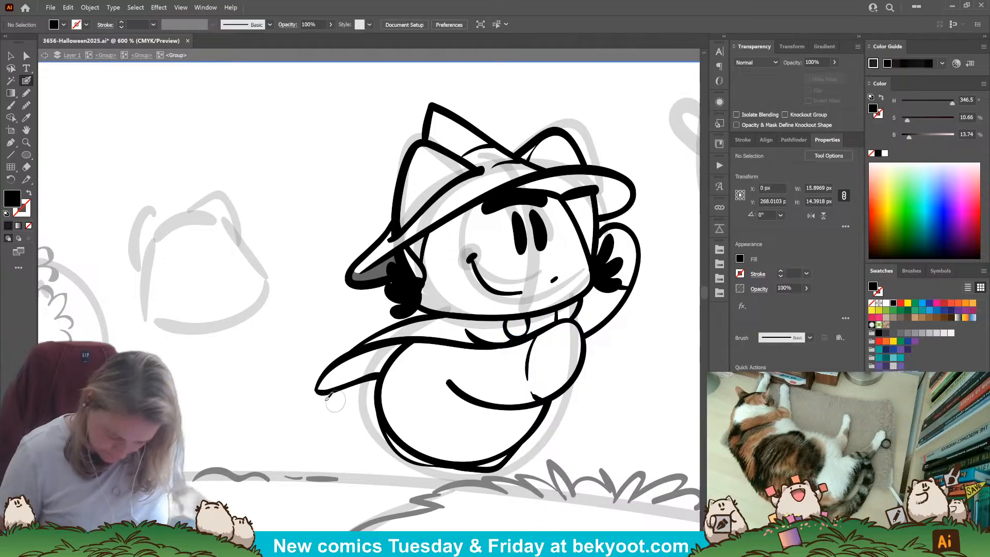
Paint a thick curved tail stroke below the cape and erase its inner end where it overlaps the body.
left_click(26, 81)
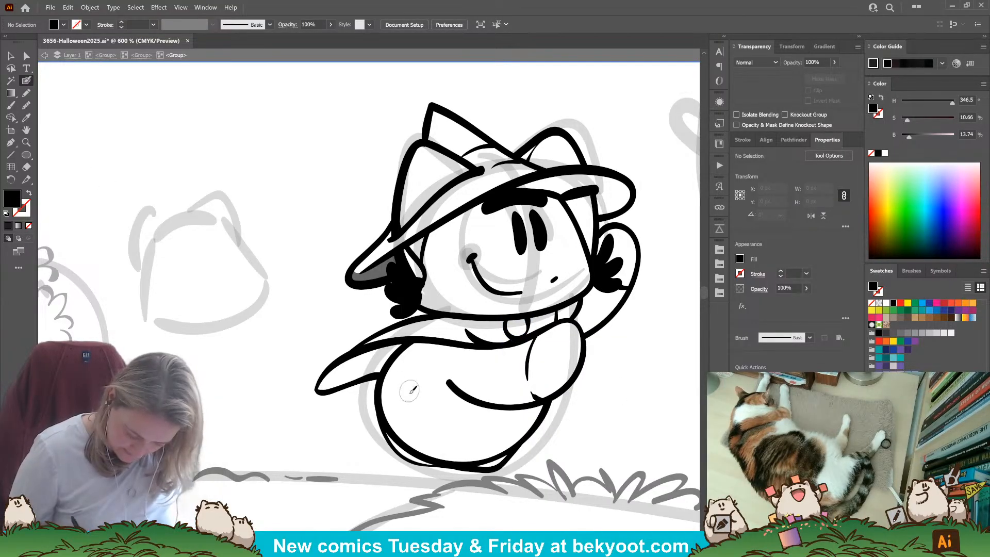
mouse_move(401, 384)
left_mouse_down()
mouse_move(374, 387)
mouse_move(308, 420)
left_mouse_up()
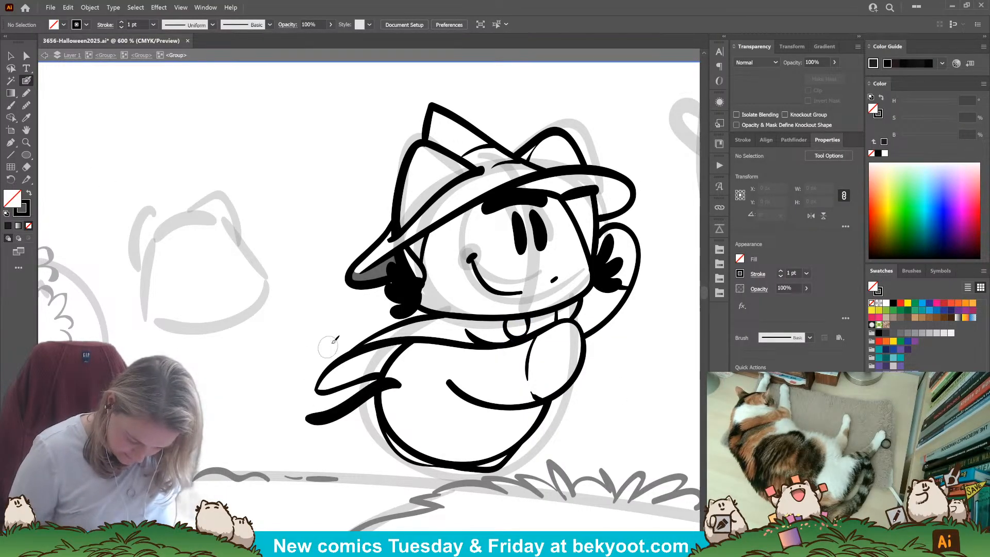
left_click(398, 381, "ctrl")
left_click_drag(398, 381, 384, 406)
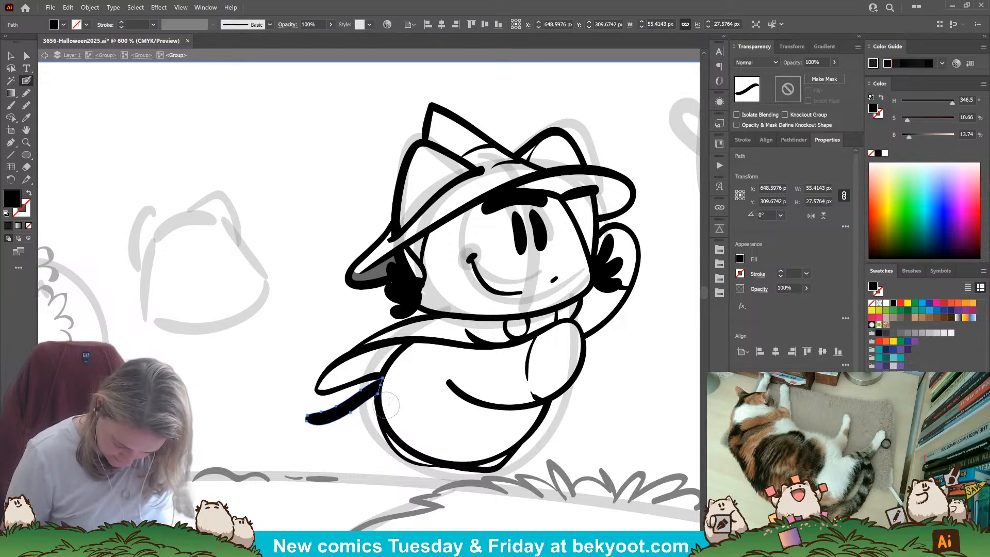
left_click(353, 456, "ctrl")
Draw a small solid black heart in the empty area beside the cape and smooth its outline.
mouse_move(292, 328)
left_mouse_down()
mouse_move(302, 307)
mouse_move(300, 340)
mouse_move(272, 324)
mouse_move(300, 321)
mouse_move(298, 331)
mouse_move(280, 322)
mouse_move(294, 325)
mouse_move(313, 300)
left_mouse_up()
left_click(296, 324, "ctrl")
left_click(30, 107)
left_click_drag(298, 351, 305, 337)
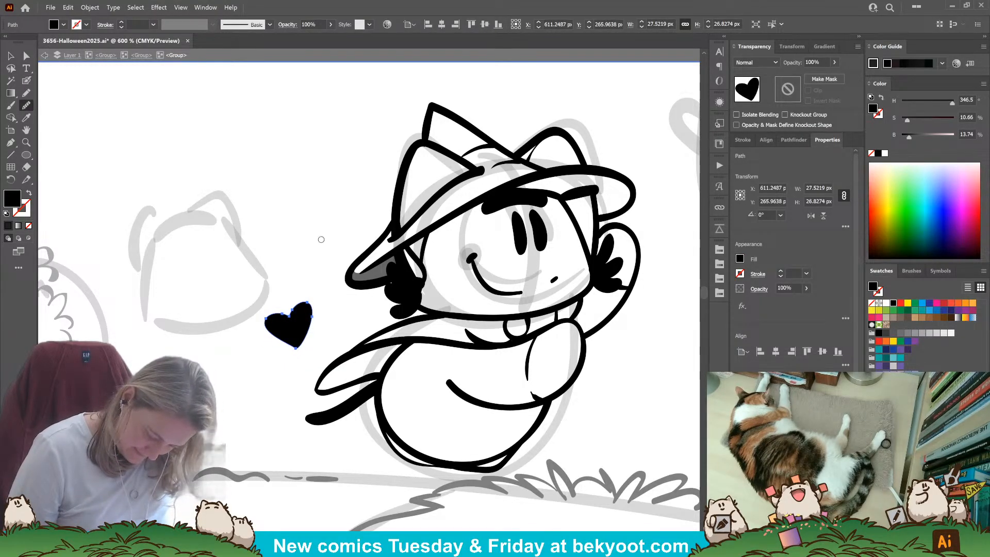
Rotate the black heart and move it onto the tail's outer end as its tip.
key("v")
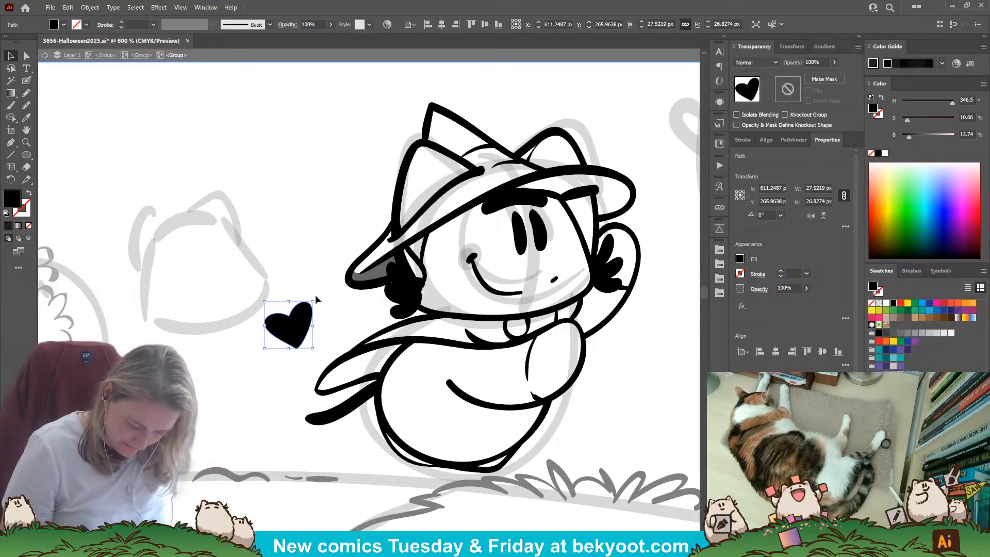
left_click_drag(315, 299, 261, 361)
left_click_drag(279, 330, 294, 416)
left_click_drag(323, 378, 297, 361)
left_click_drag(300, 431, 306, 424)
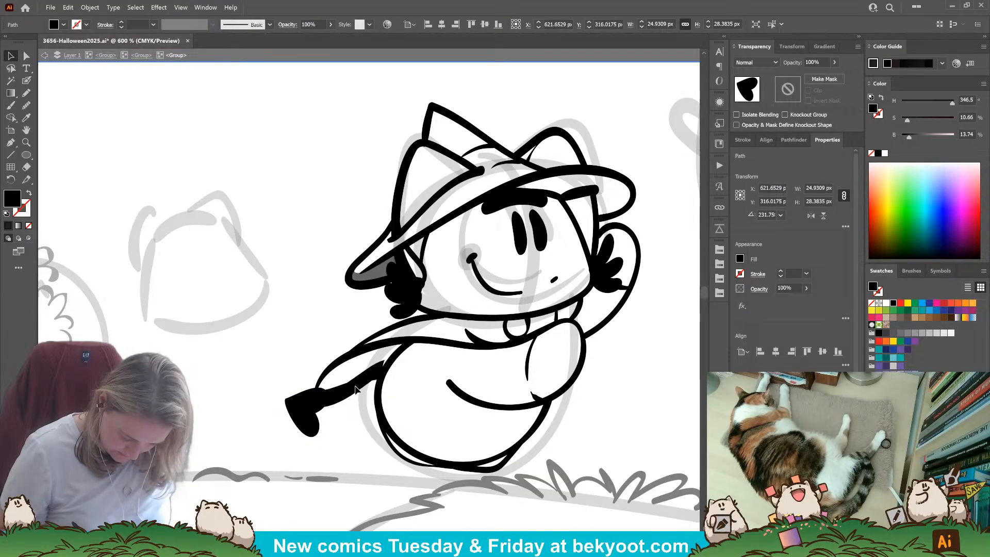
Rotate the tail stroke slightly away from the cape and nudge the heart tip to meet it.
left_click(353, 401)
left_click_drag(392, 370, 391, 368)
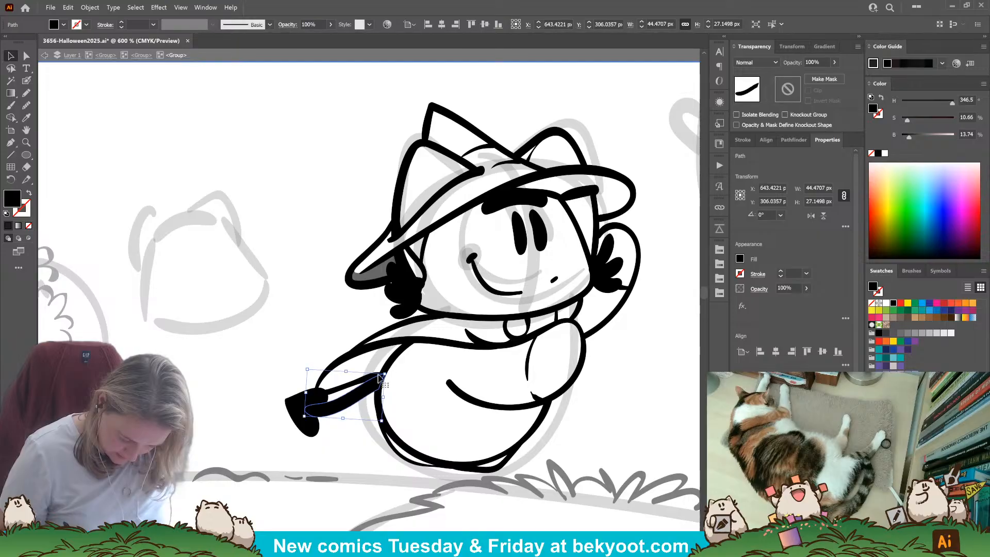
left_click_drag(298, 416, 300, 417)
left_click(353, 427)
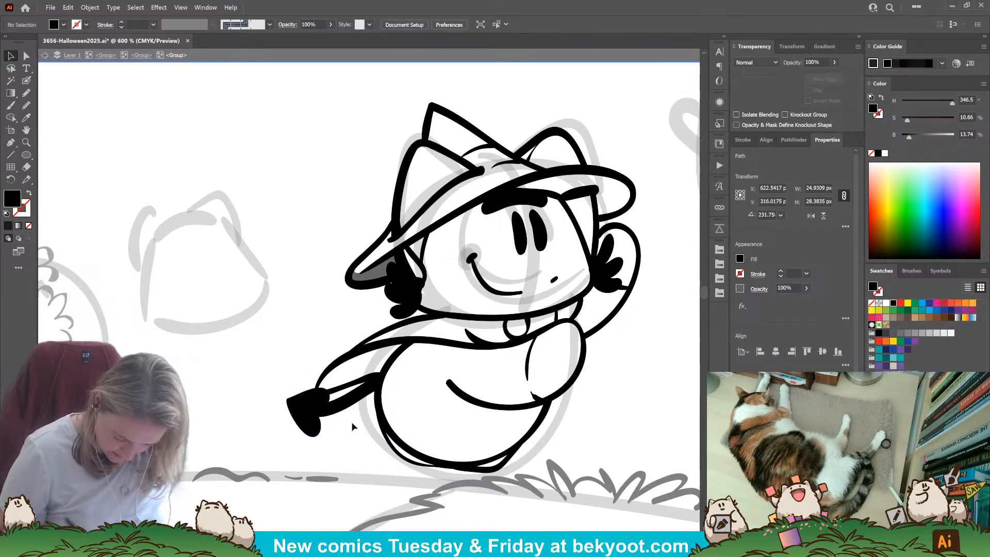
Rotate and reposition the heart tip so its point faces outward from the tail like a devil's arrowhead.
scroll(383, 356, "down", 5)
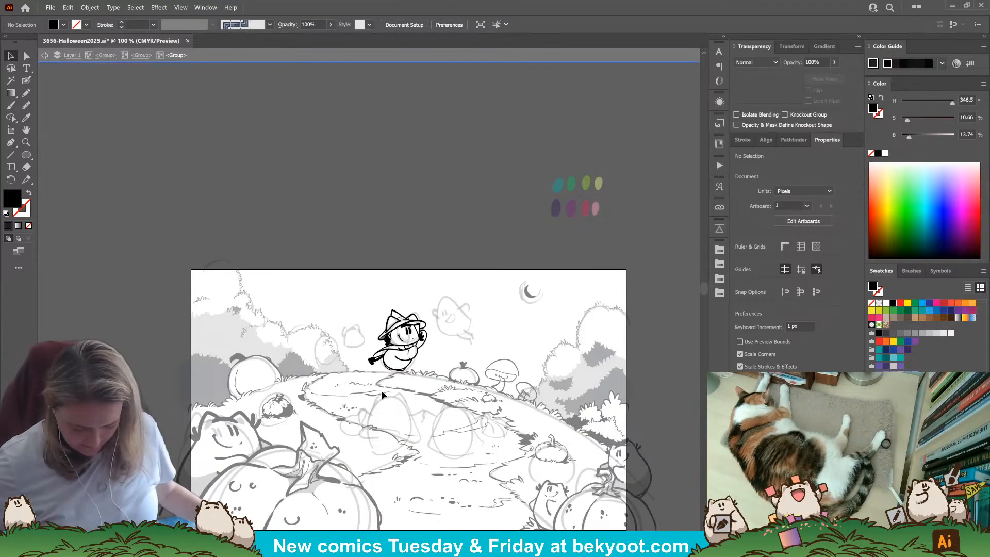
scroll(385, 378, "up", 4)
left_click(282, 367)
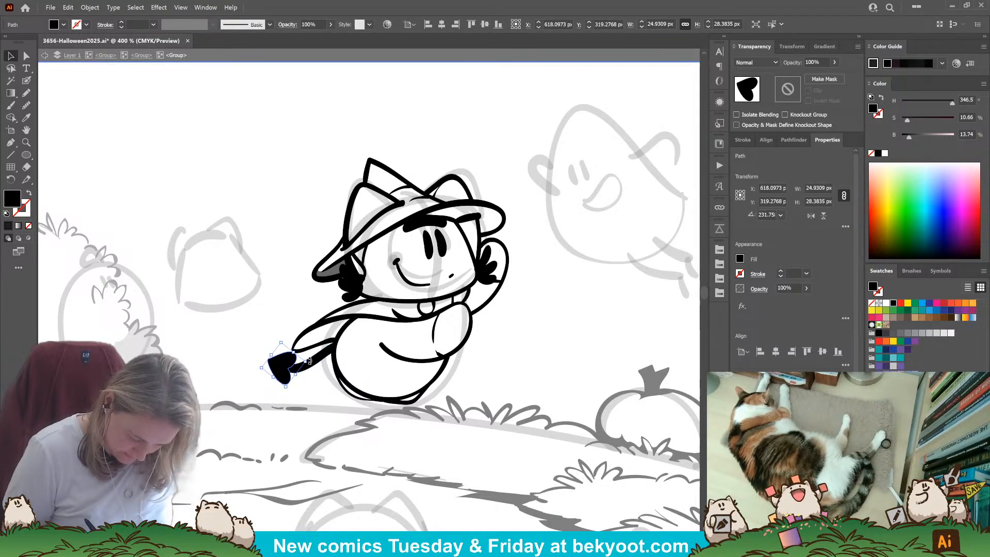
left_click_drag(306, 351, 294, 365)
left_click(323, 370)
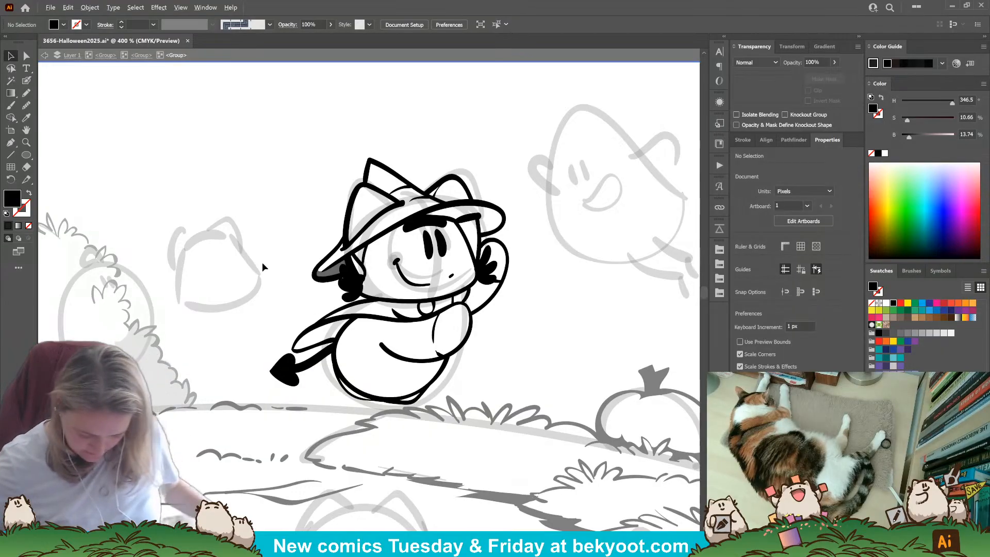
Select all lines of the inked character, shift it slightly down towards the hill and rotate it slightly.
key("ctrl+minus")
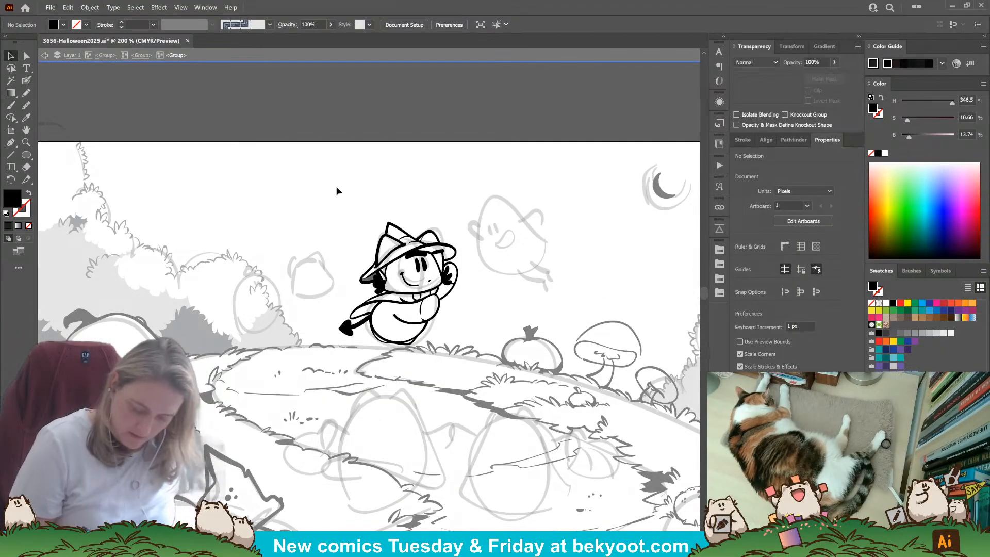
left_click_drag(317, 175, 417, 339)
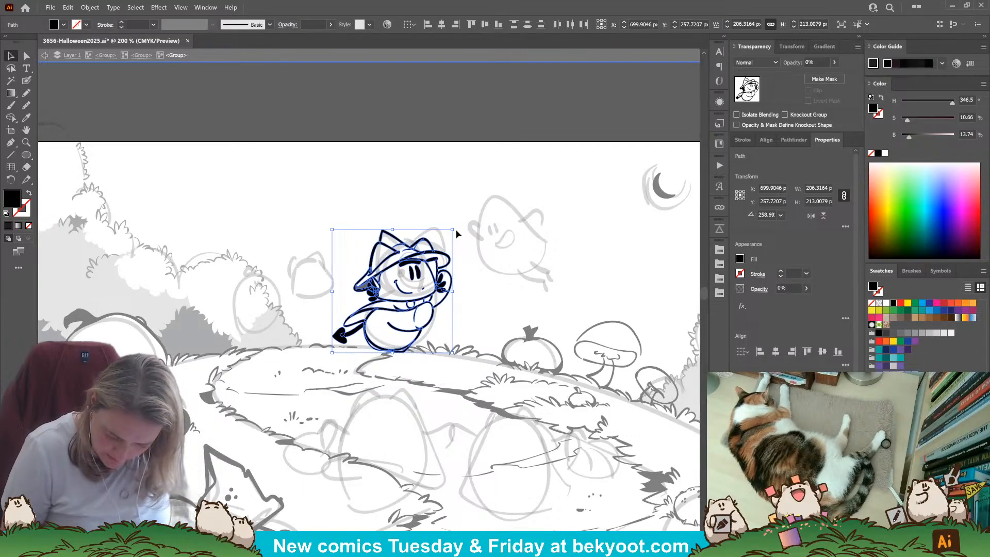
left_click_drag(455, 234, 450, 251)
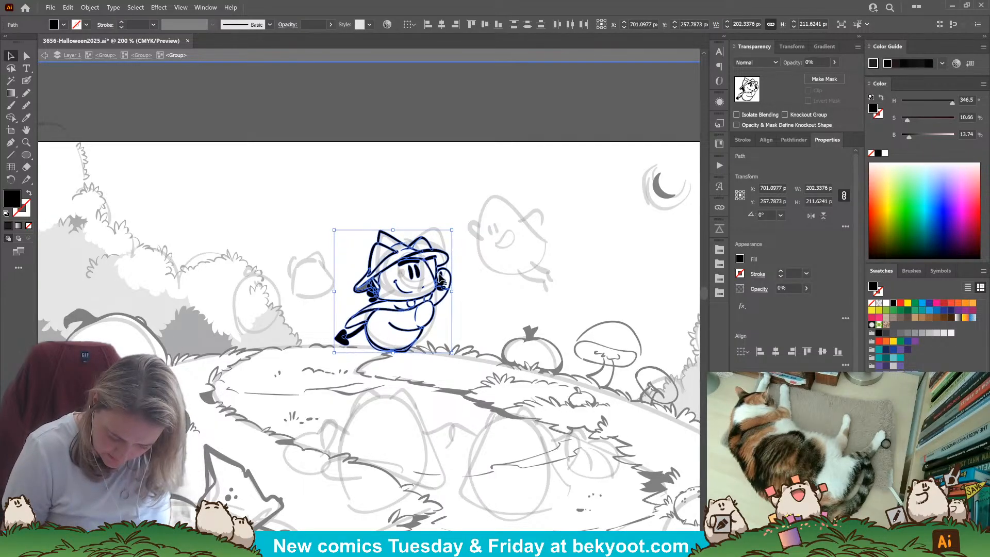
left_click_drag(427, 329, 397, 307)
left_click(466, 281)
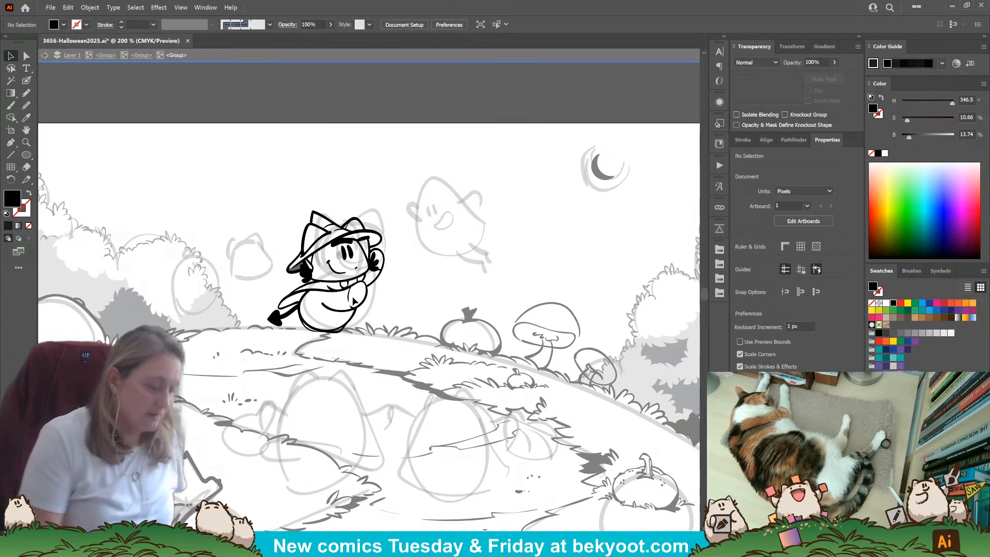
In the parent group, outline the floating ghost's egg-shaped body over the sketch and lower the outline's opacity to 48%.
left_click(27, 80)
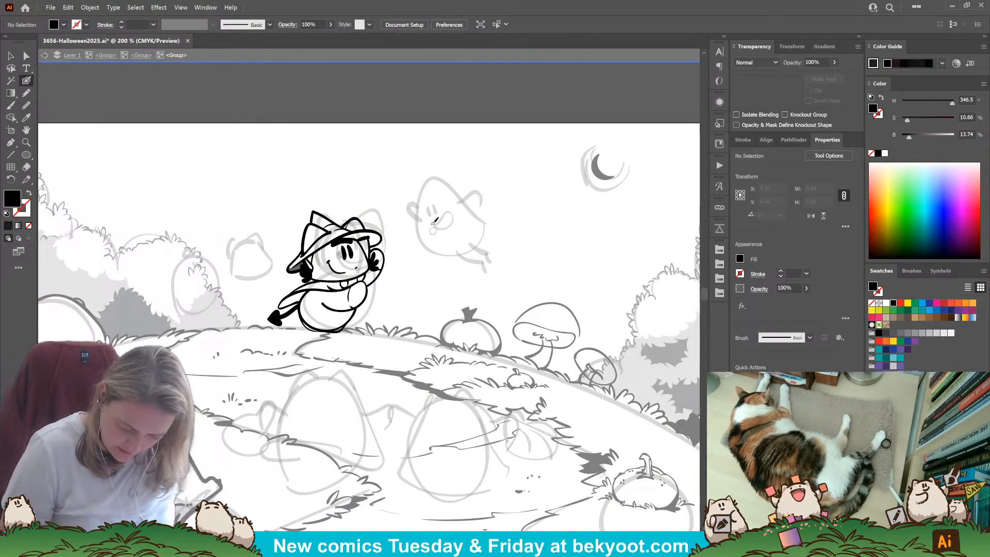
left_click(140, 54)
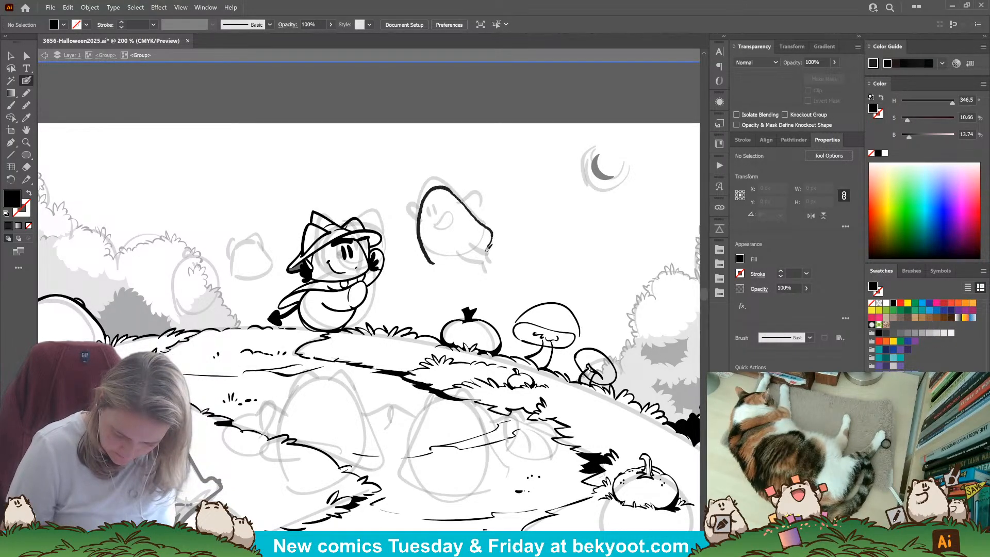
left_click_drag(435, 263, 436, 265)
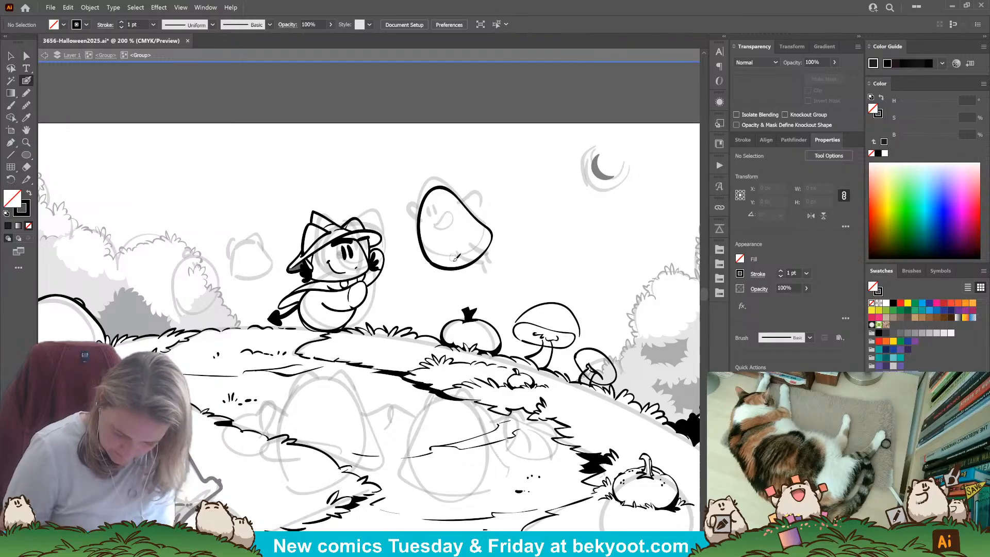
left_click(833, 63)
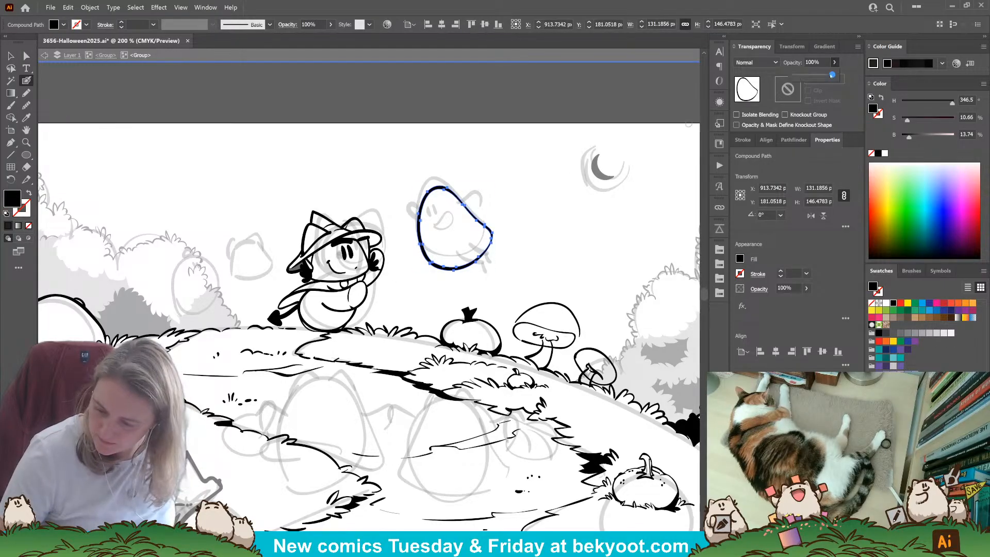
left_click_drag(815, 75, 810, 76)
key("ctrl+shift+a")
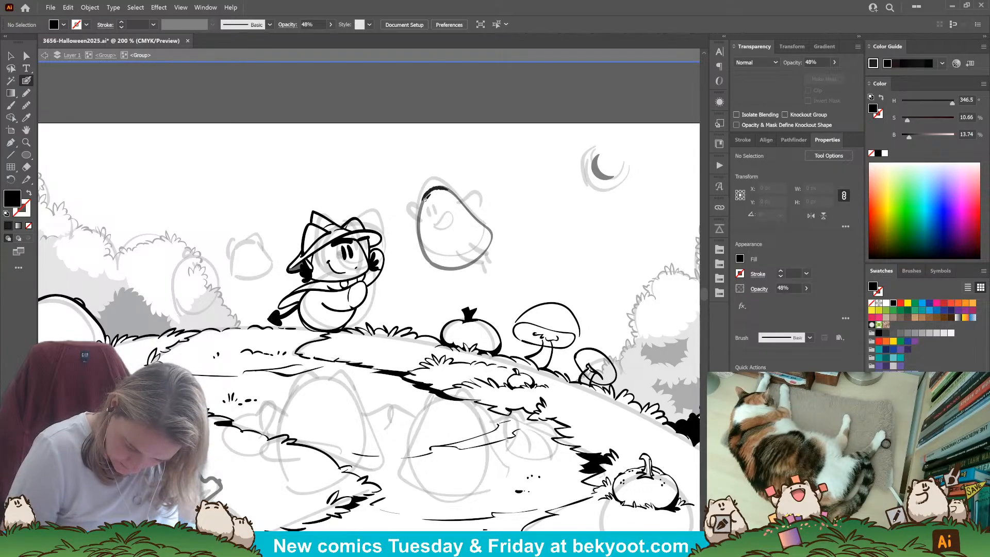
Ink the ghost's curved front side over the faded outline and set that stroke's opacity to 100%.
left_click_drag(432, 262, 433, 263)
key("shift+x")
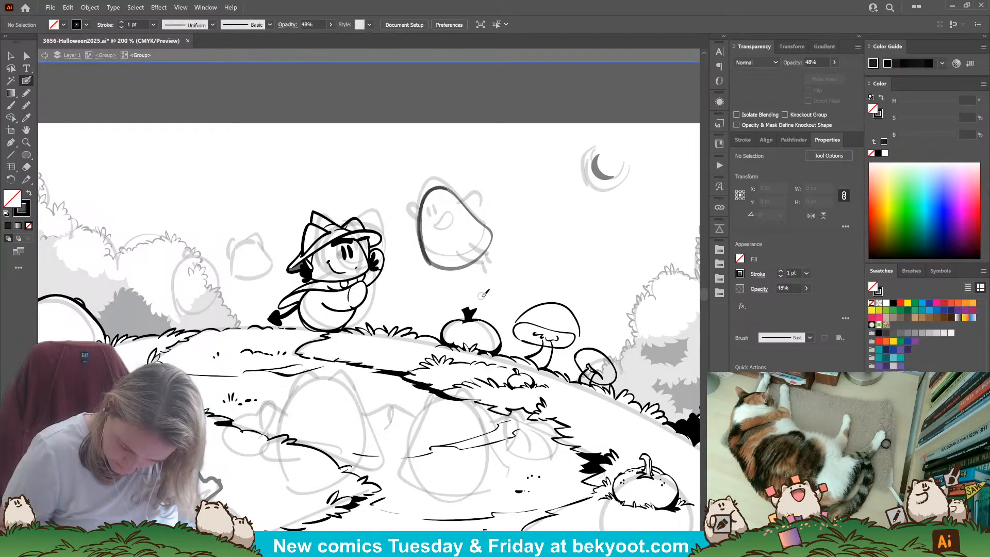
left_click(421, 240, "ctrl")
left_click(834, 62)
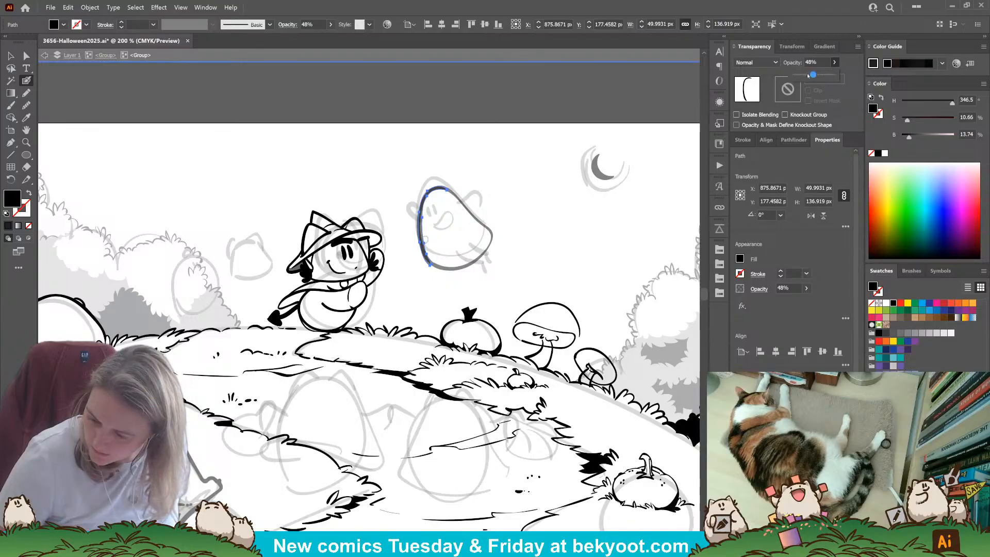
left_click_drag(812, 75, 831, 75)
left_click(657, 114, "ctrl")
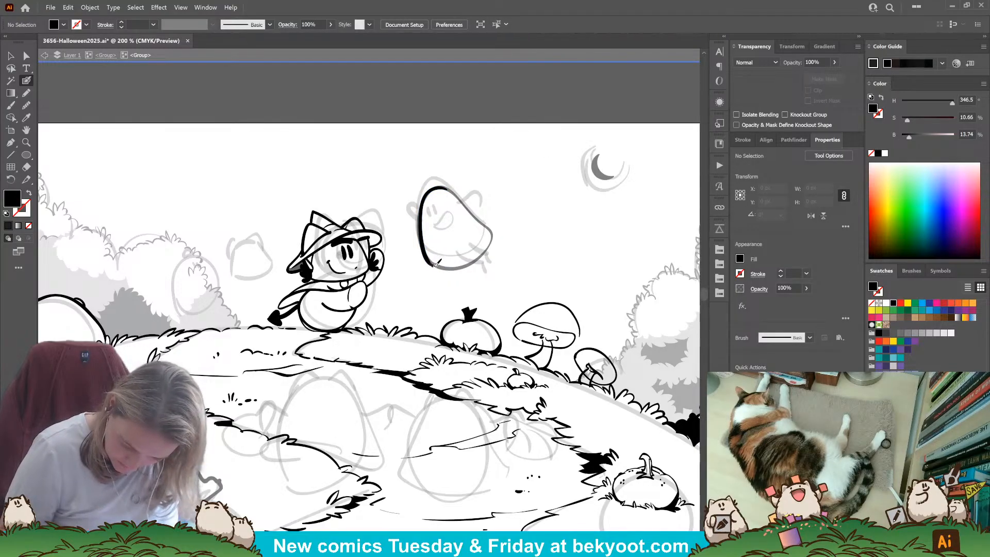
Ink the ghost's wavy bottom hem from the front side's lower end up to the rear corner and tidy it.
left_click_drag(434, 264, 466, 264)
key("shift+x")
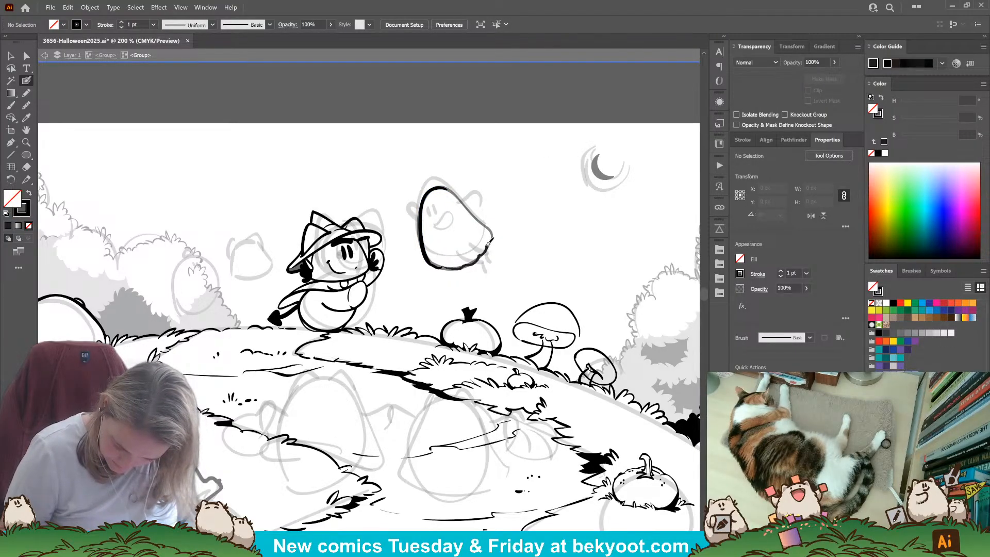
left_click_drag(493, 231, 494, 229)
left_click_drag(457, 271, 436, 267)
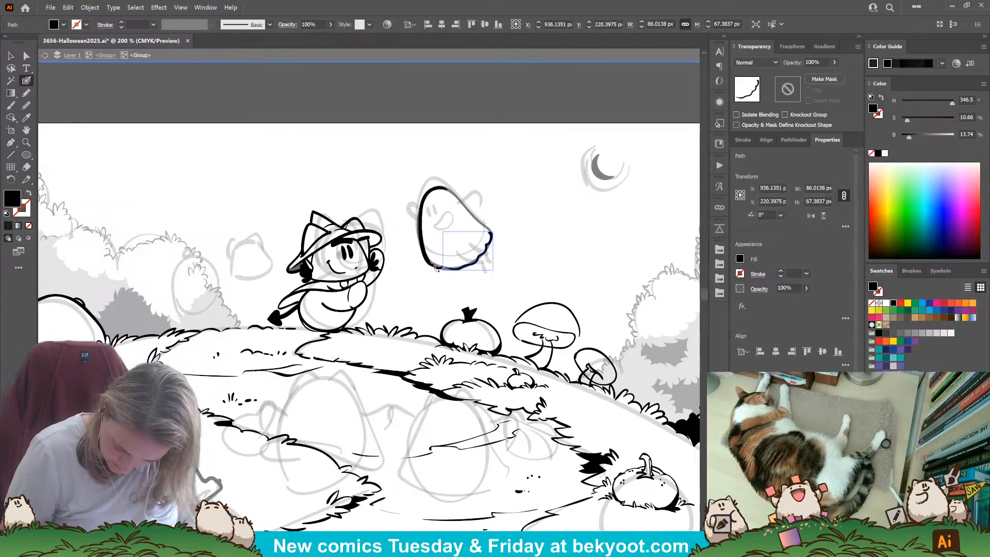
Group the ghost's black side and hem strokes and enter the group for isolated editing.
left_click_drag(422, 220, 436, 267)
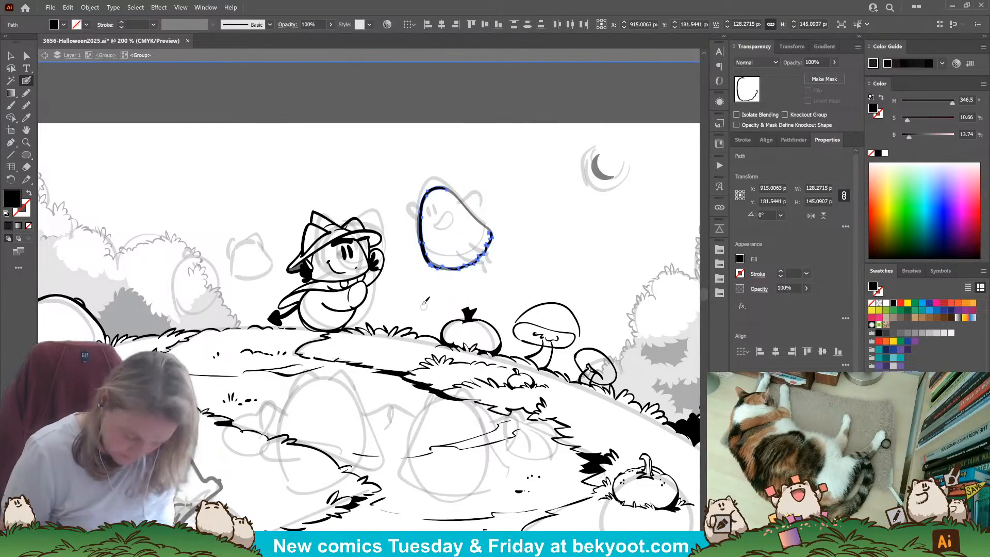
key("ctrl+g")
double_click(475, 265)
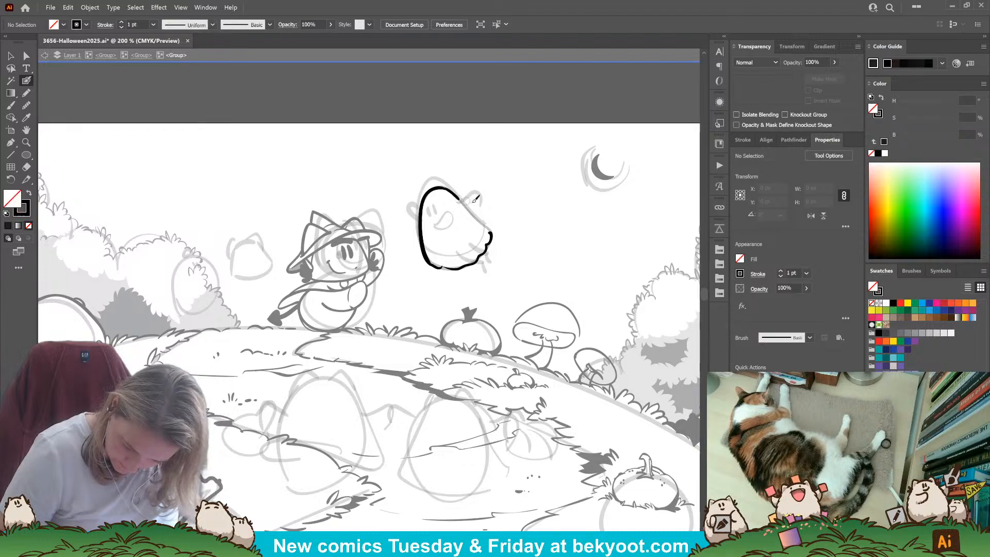
Ink the ghost's arms on both sides of its body and two thick legs trailing from the hem.
key("shift+x")
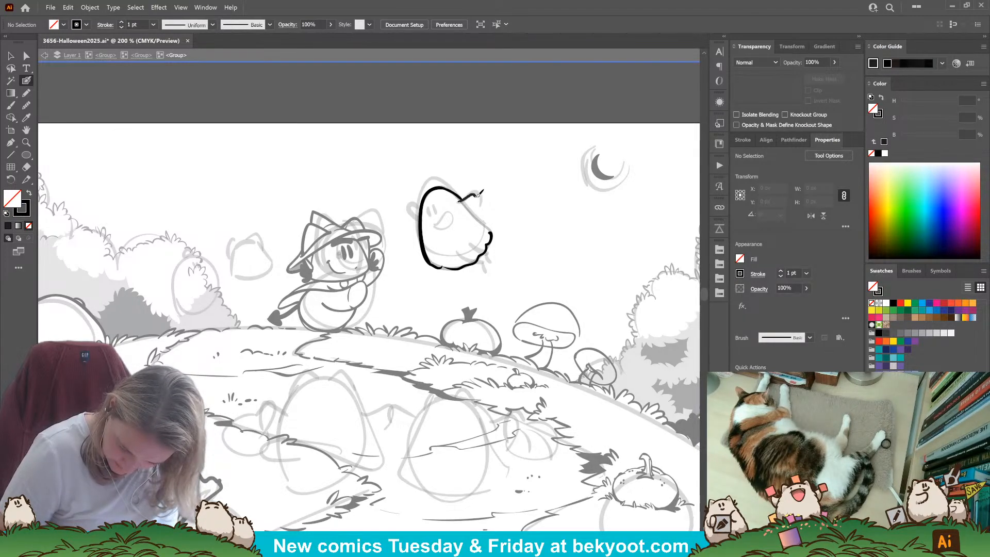
left_click_drag(484, 211, 488, 230)
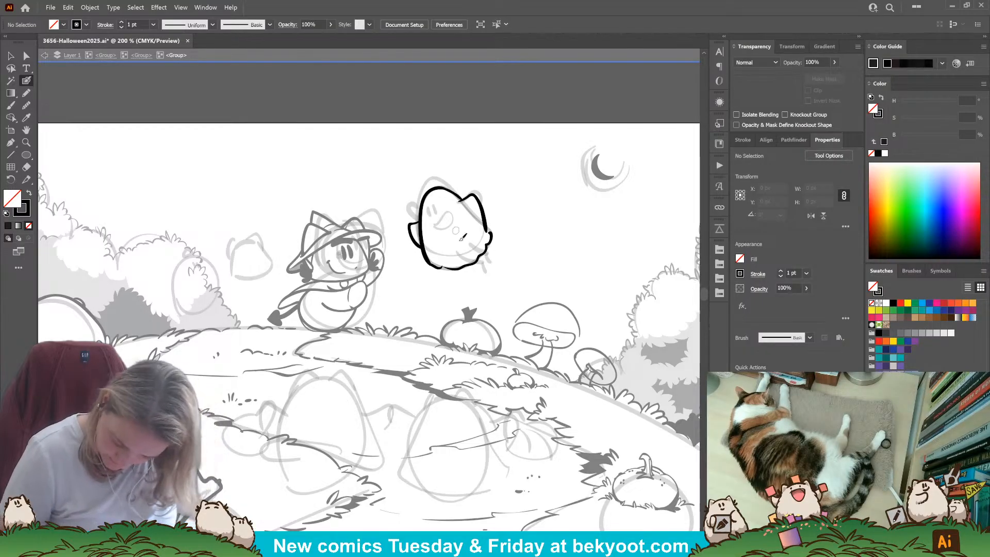
mouse_move(461, 263)
left_mouse_down()
mouse_move(491, 272)
mouse_move(479, 255)
left_mouse_up()
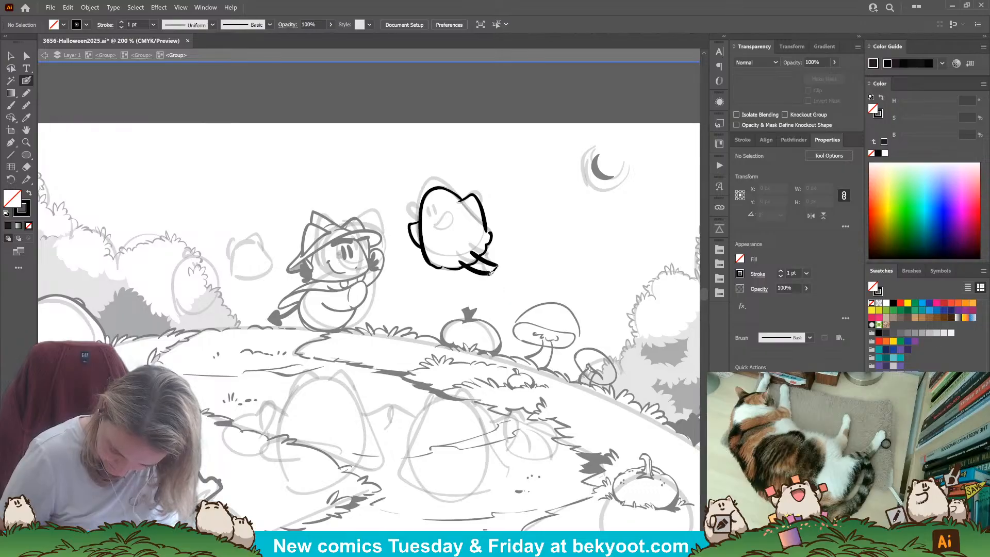
left_click_drag(482, 259, 507, 268)
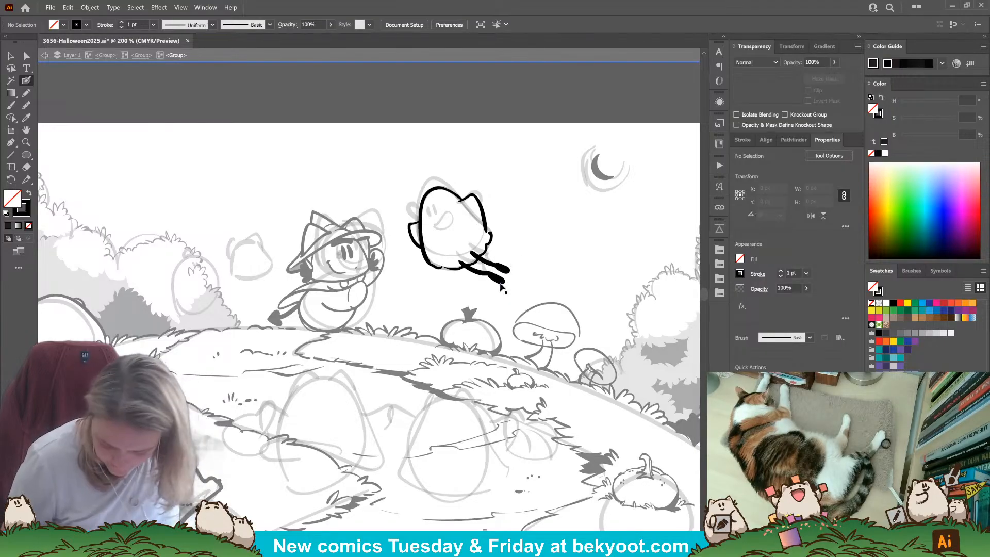
Select both of the ghost's leg strokes and erase their upper ends where they overlap the body.
left_click(501, 281, "ctrl")
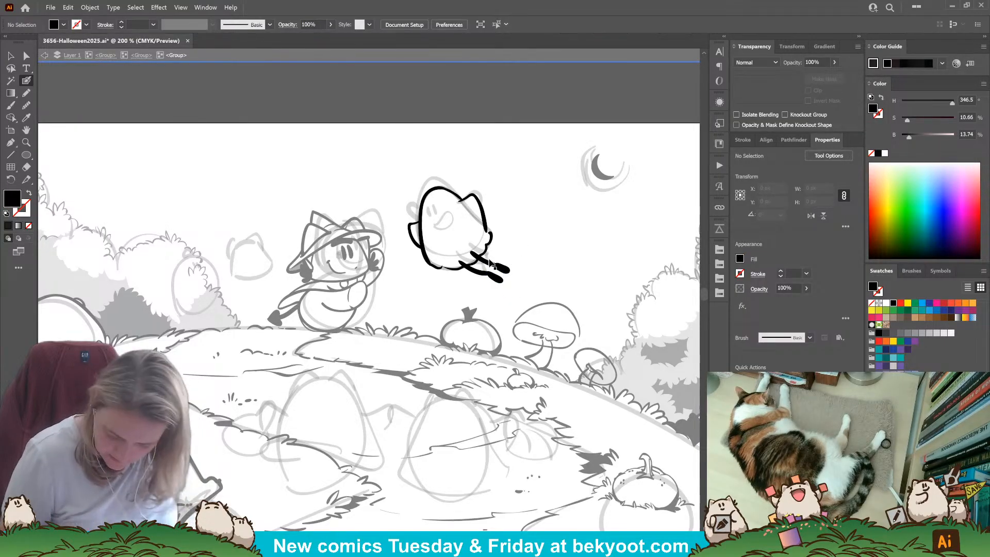
left_click(475, 271, "ctrl")
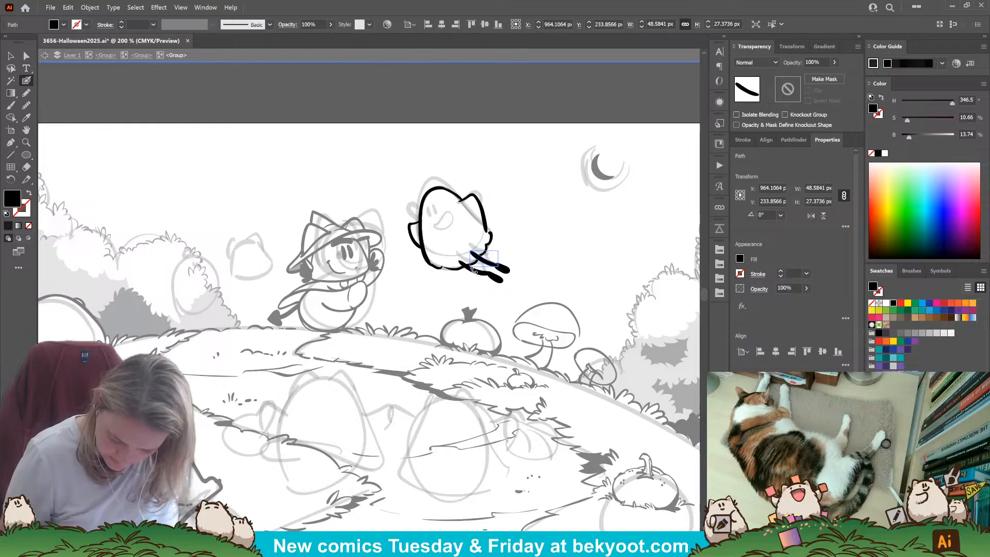
left_click(469, 270, "ctrl+shift")
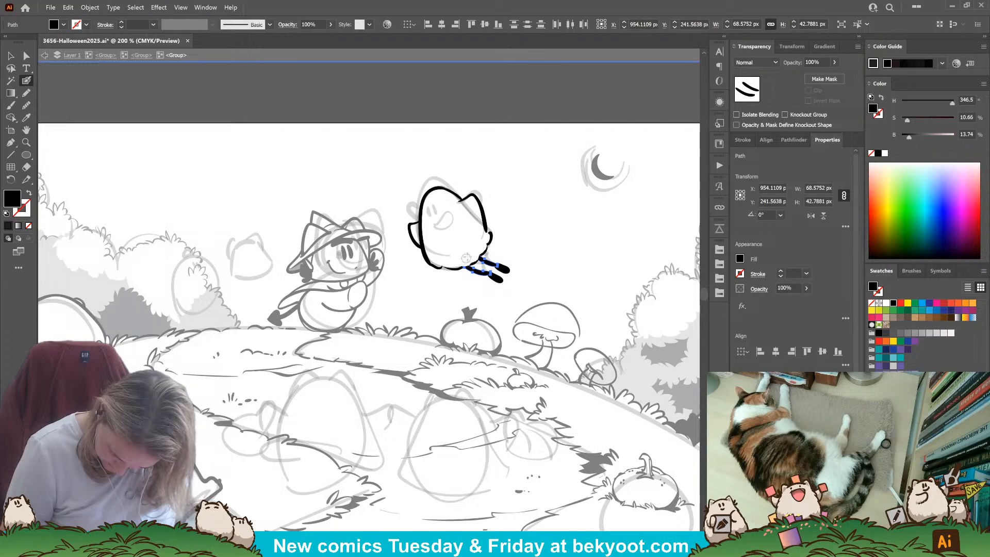
left_click_drag(466, 258, 470, 250)
Ink the ghost's two eyes and its open smiling mouth over the grey face sketch.
left_click(469, 251, "ctrl")
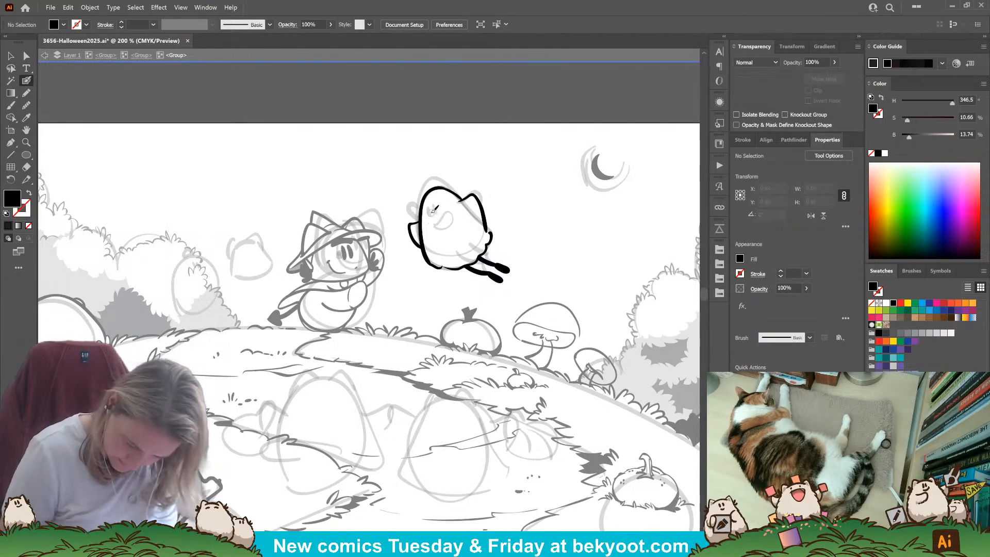
left_click_drag(431, 212, 431, 220)
key("shift+x")
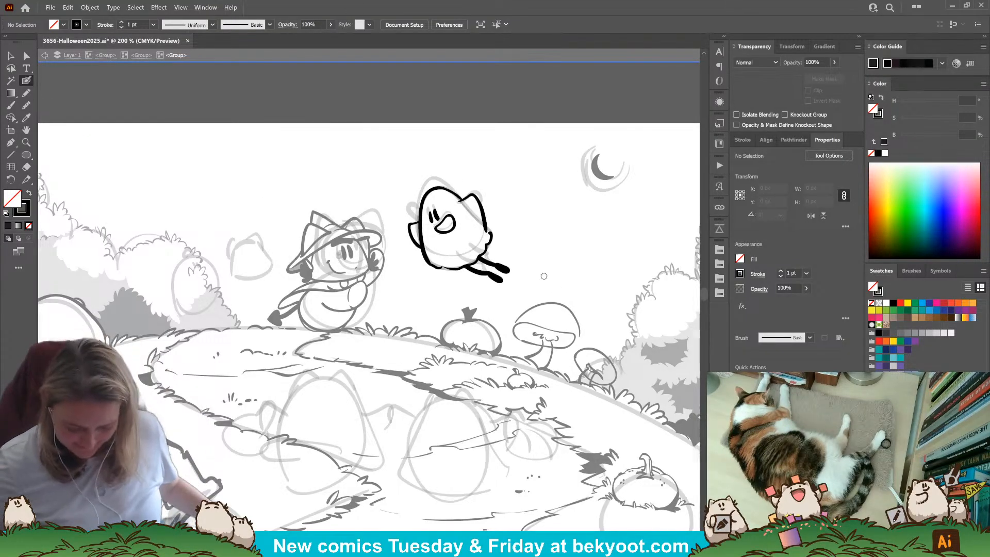
Move the ghost's two legs and feet closer to the body and erase the leg ends that cross the hem.
scroll(544, 276, "up", 3)
key("v")
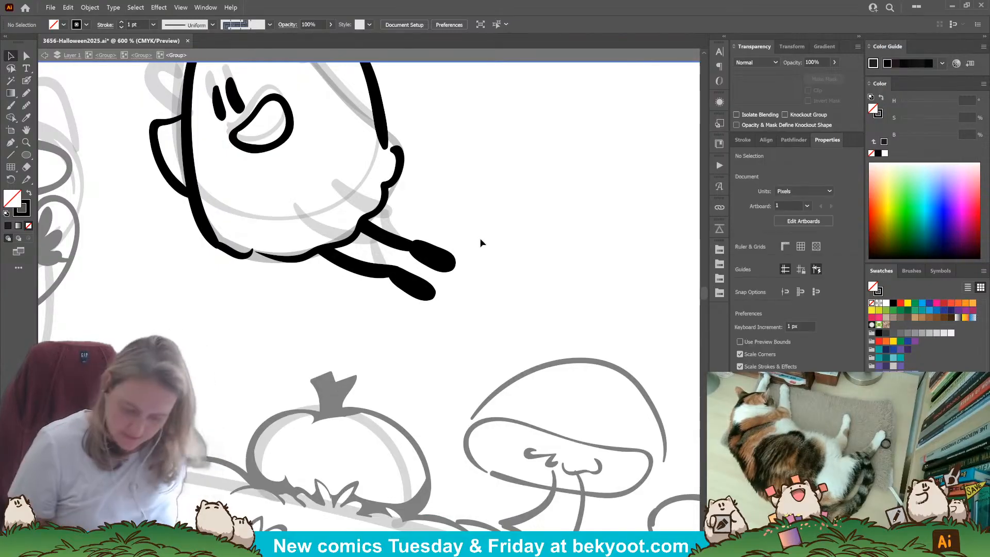
left_click(417, 291)
left_click_drag(417, 291, 398, 280)
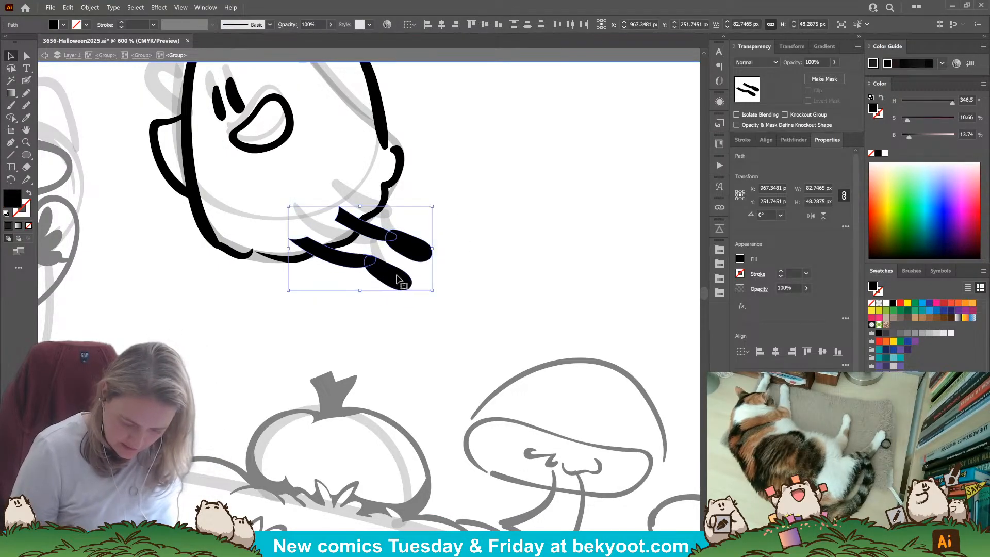
key("shift+b")
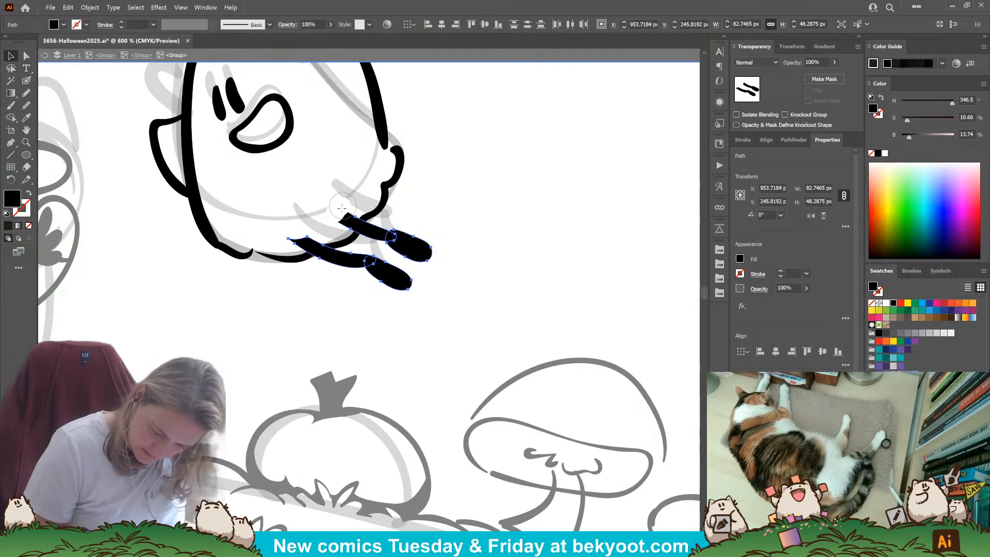
left_click_drag(348, 225, 352, 214)
mouse_move(290, 234)
left_mouse_down()
mouse_move(323, 227)
mouse_move(310, 235)
left_mouse_up()
left_click(311, 328)
left_click_drag(311, 330, 377, 413)
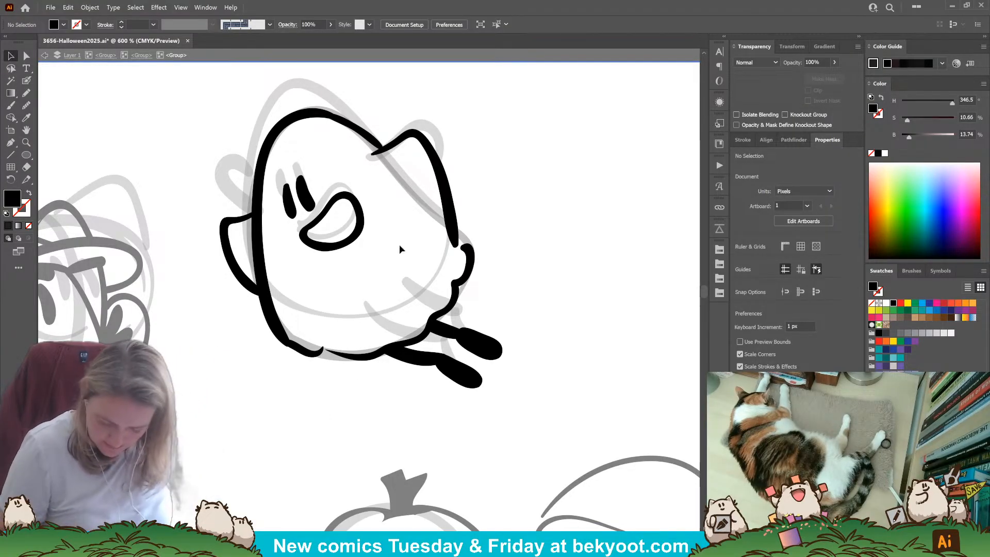
Close the gap between the ghost's back edge and its rear corner with a short ink stroke.
left_click(26, 81)
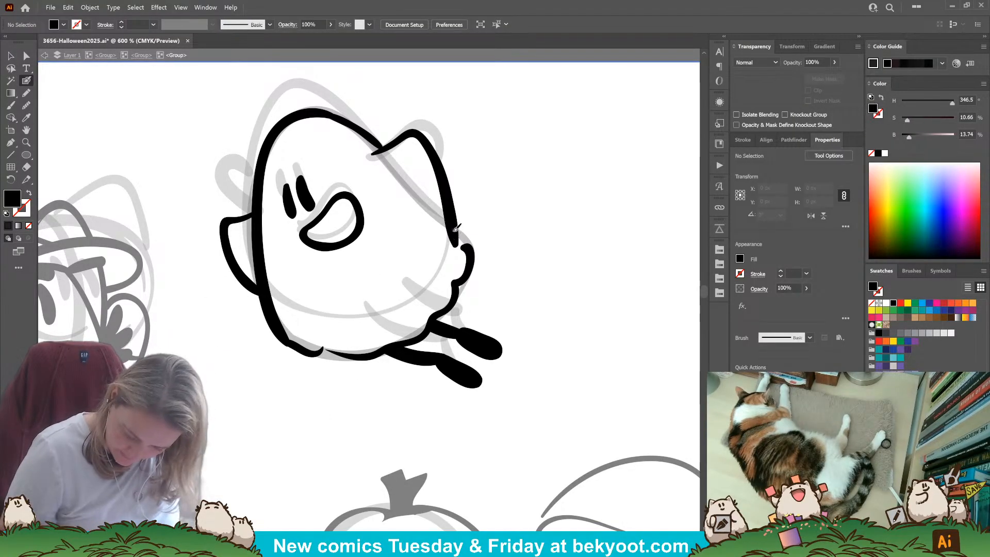
left_click_drag(465, 241, 467, 243)
key("shift+x")
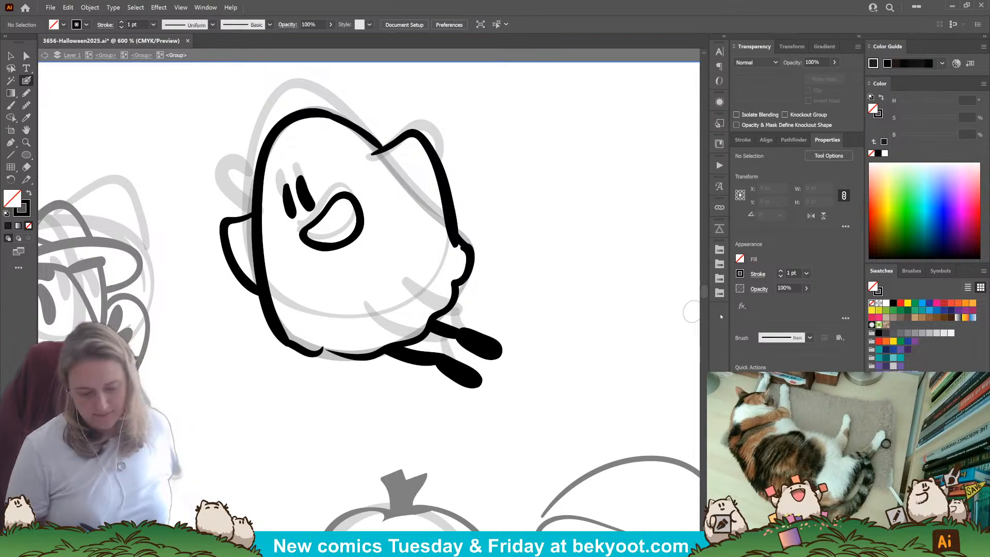
Trace the inside of the ghost's mouth with the Pencil tool and fill the shape with black.
left_click(26, 92)
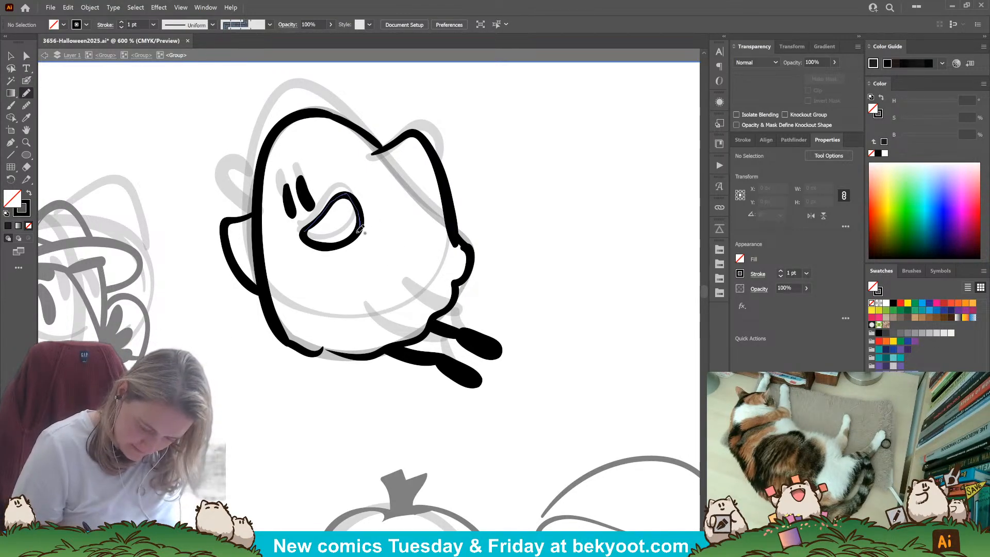
left_click_drag(318, 245, 304, 231)
key("shift+x")
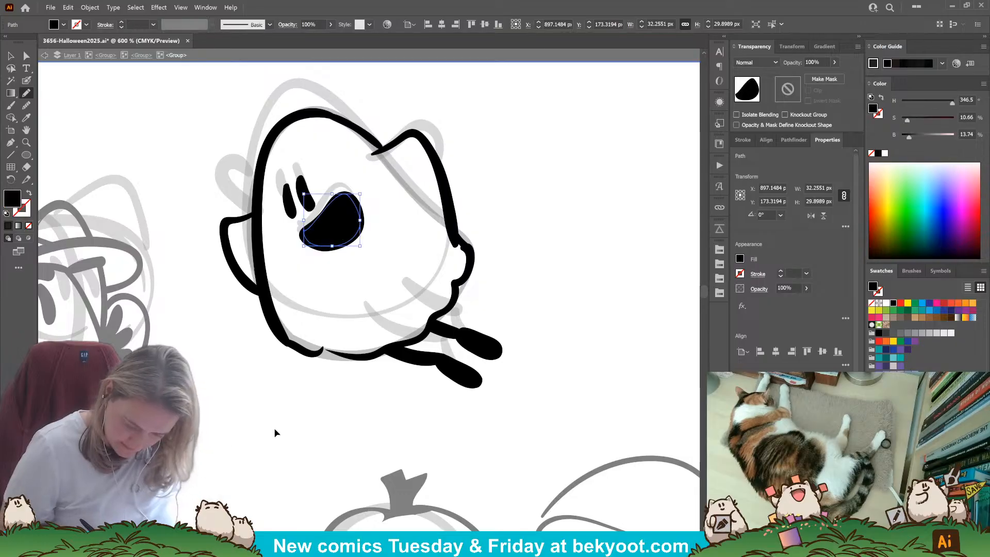
left_click(277, 433, "ctrl")
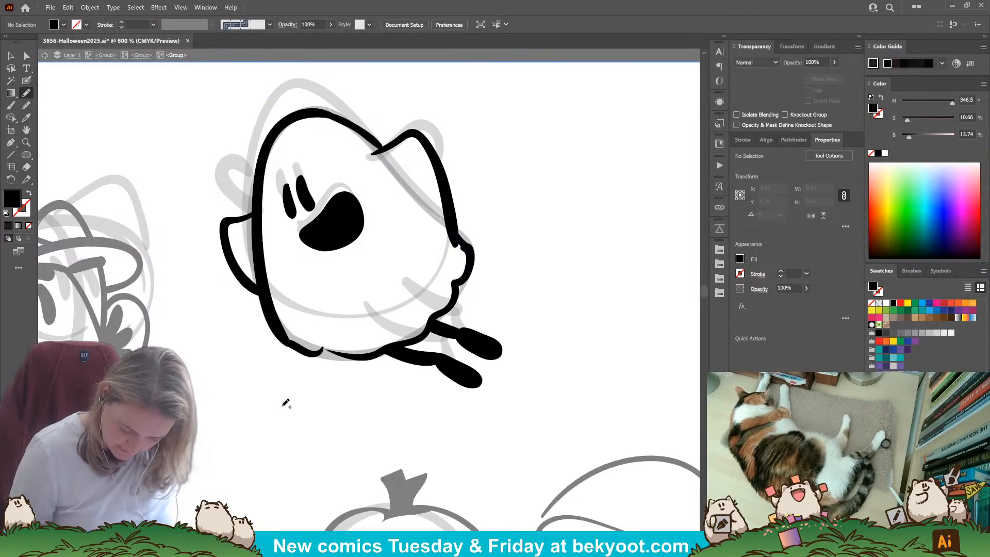
Exit the ghost's group to its parent group and delete the old 48% opacity body outline.
key("ctrl+minus")
key("ctrl+minus")
key("ctrl+minus")
key("ctrl+minus")
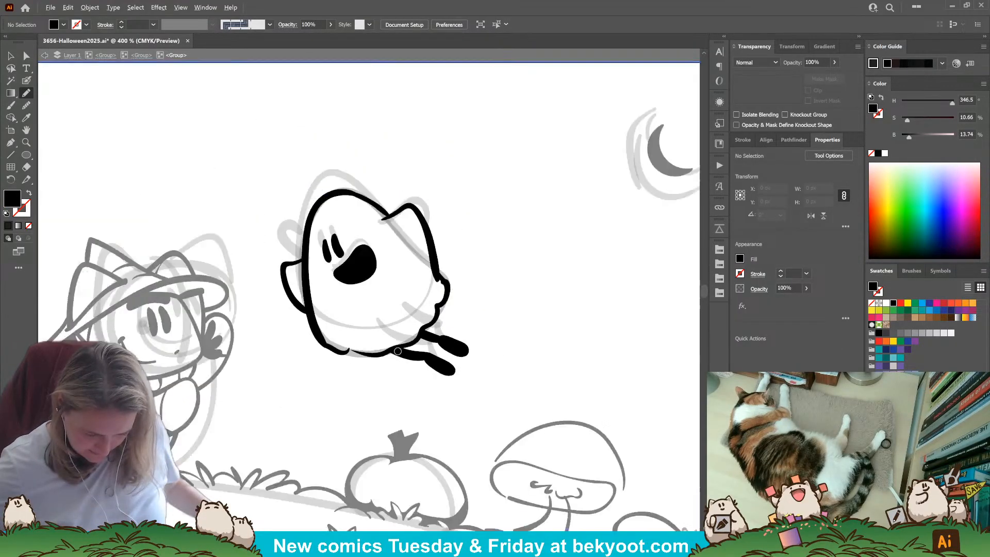
key("v")
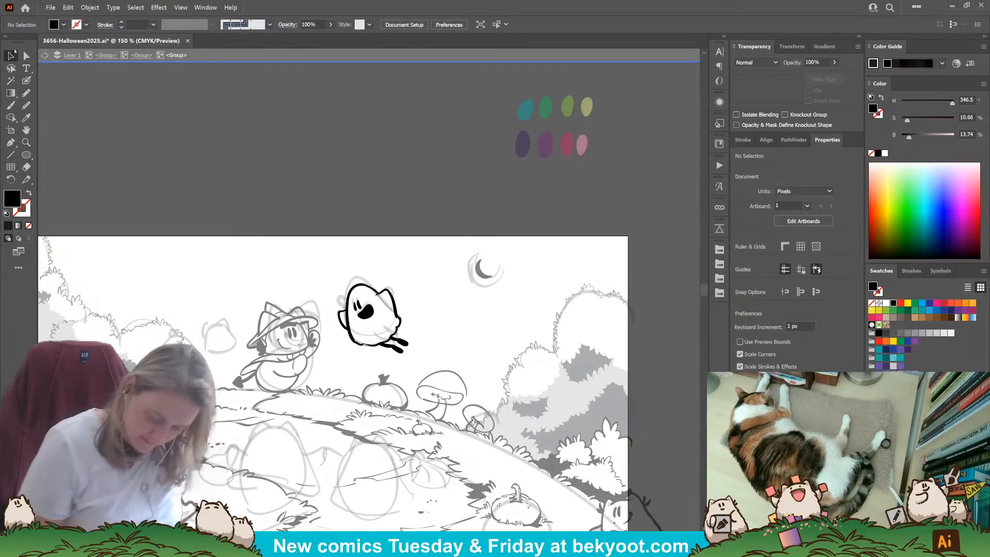
left_click(365, 348)
left_click(143, 55)
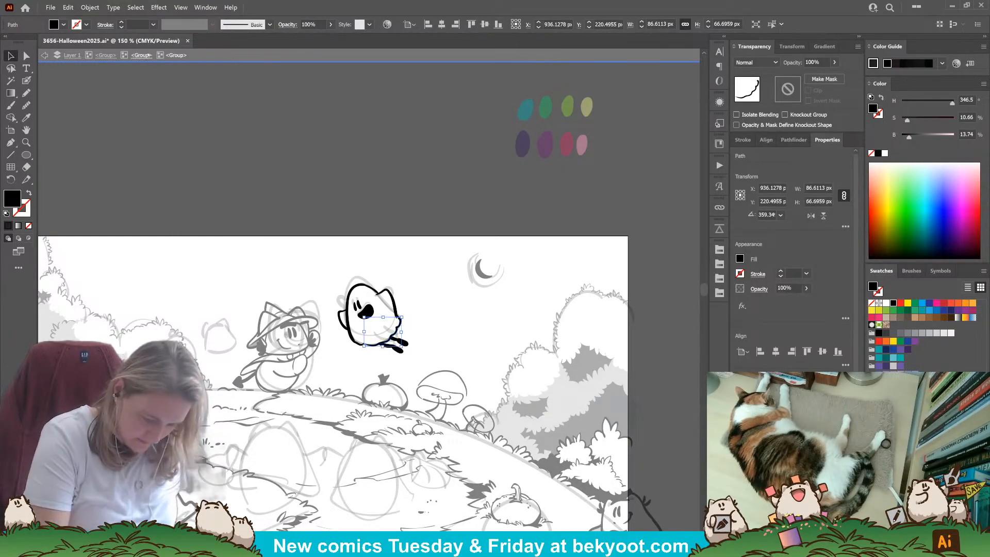
left_click(397, 345)
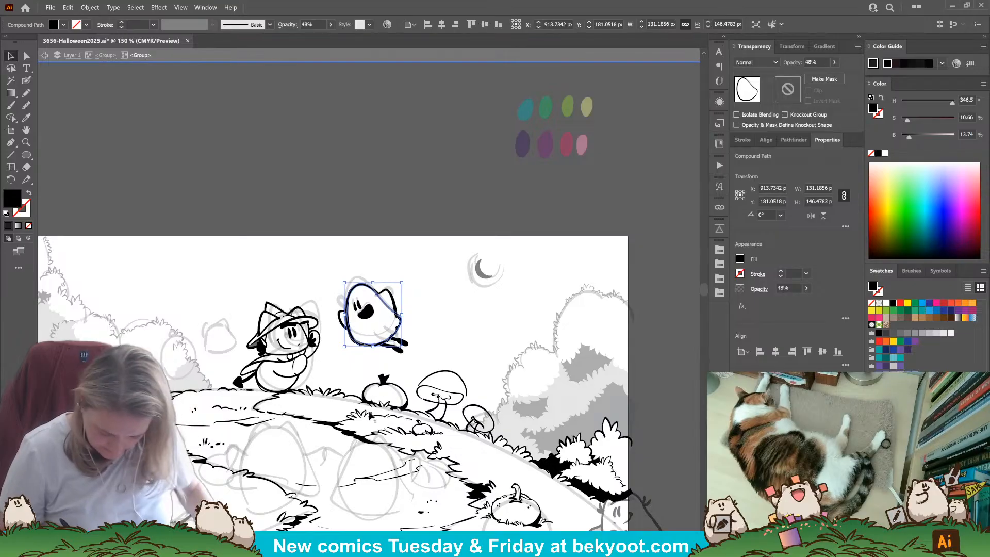
key("Delete")
Scale the ghost group down slightly and move it down beside the cat-eared character's raised hand.
left_click(393, 341)
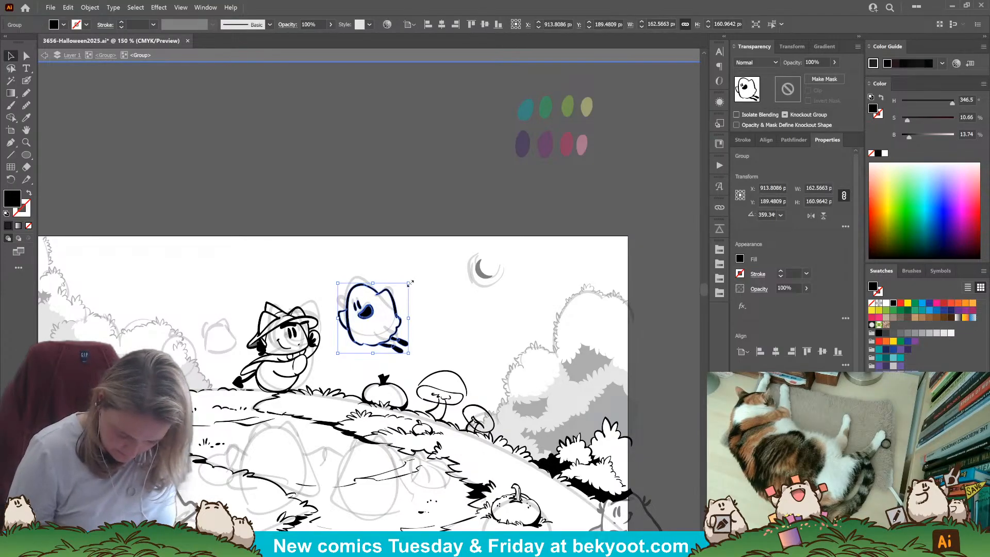
left_click_drag(409, 283, 402, 290)
left_click_drag(393, 329, 376, 339)
left_click(416, 302)
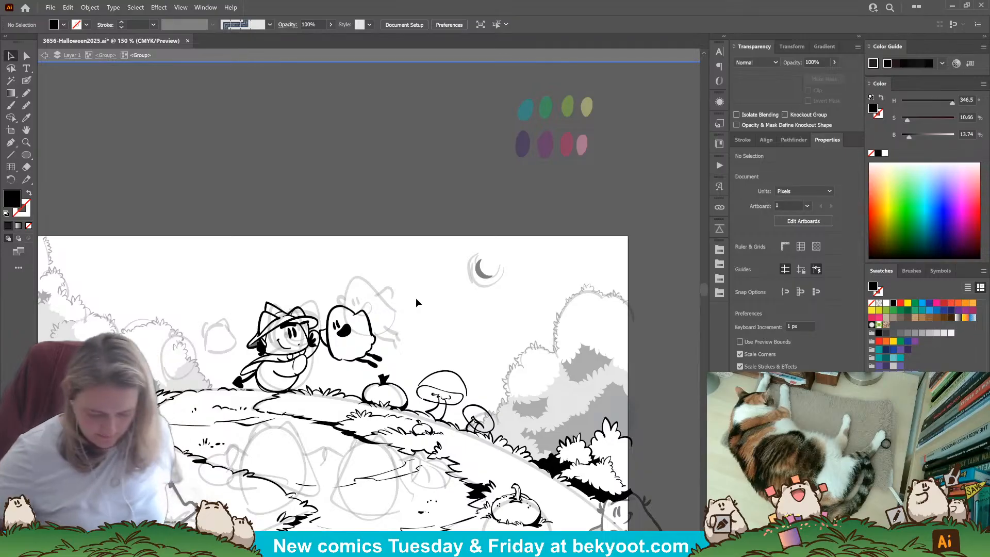
Ink a small mushroom on the grass above the dotted pumpkin beside the path and group its strokes.
scroll(268, 407, "up", 1)
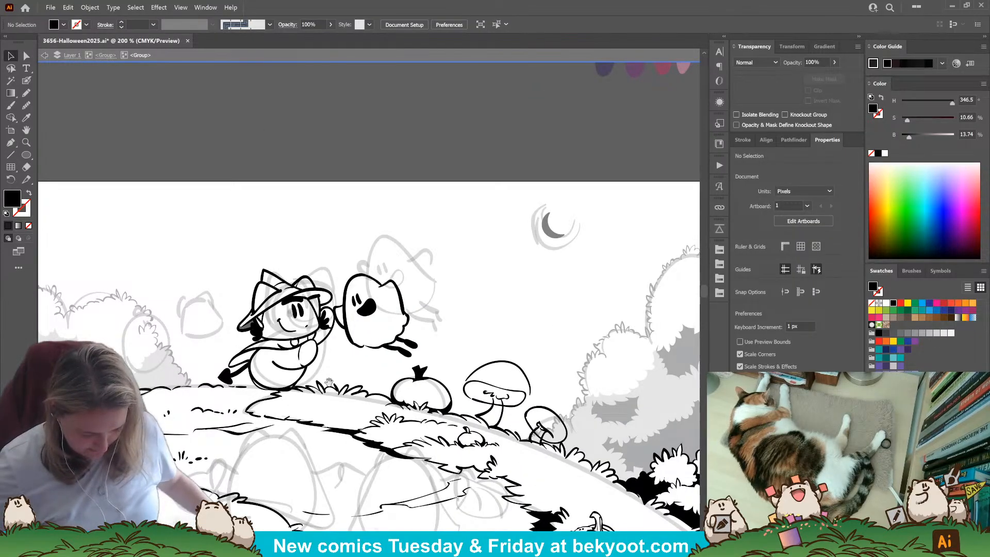
left_click_drag(329, 382, 443, 287)
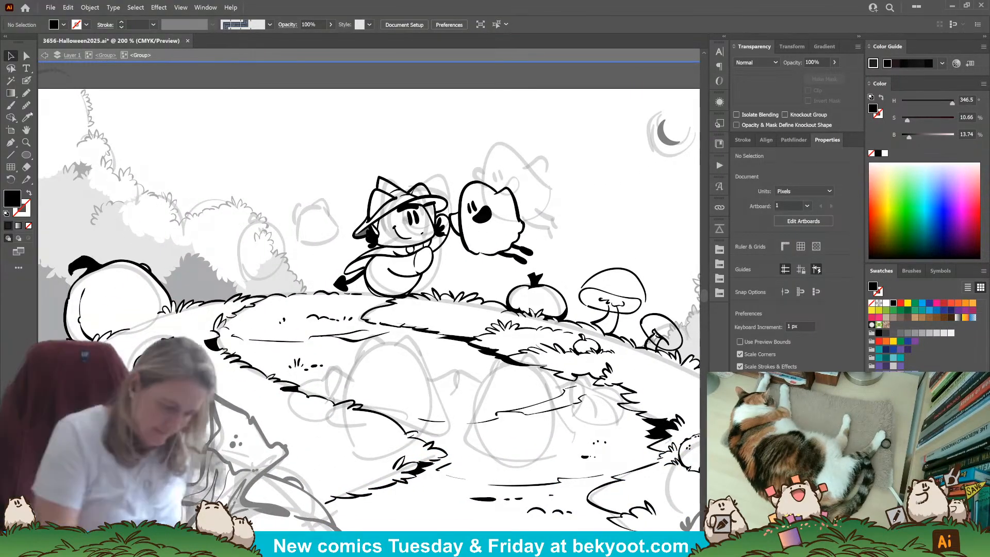
key("shift+b")
left_click_drag(380, 338, 420, 340)
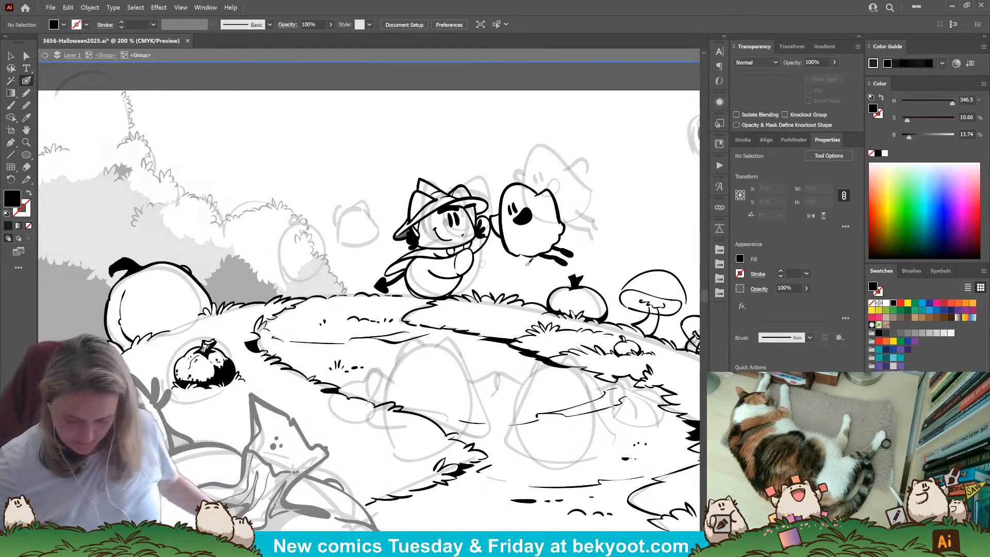
left_click_drag(470, 187, 348, 187)
left_click_drag(429, 406, 364, 397)
mouse_move(504, 386)
left_mouse_down()
mouse_move(523, 366)
mouse_move(538, 387)
mouse_move(524, 399)
left_mouse_up()
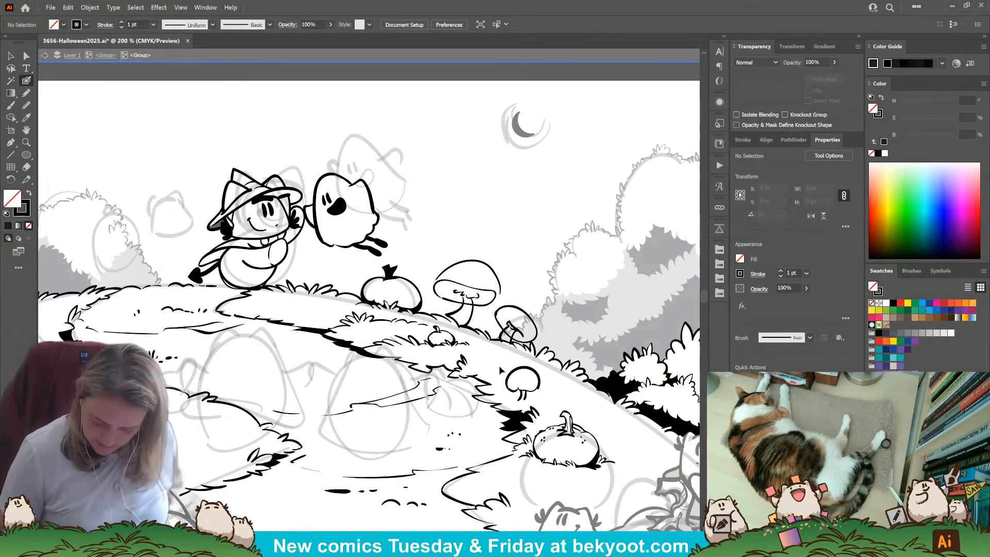
left_click_drag(540, 399, 538, 398)
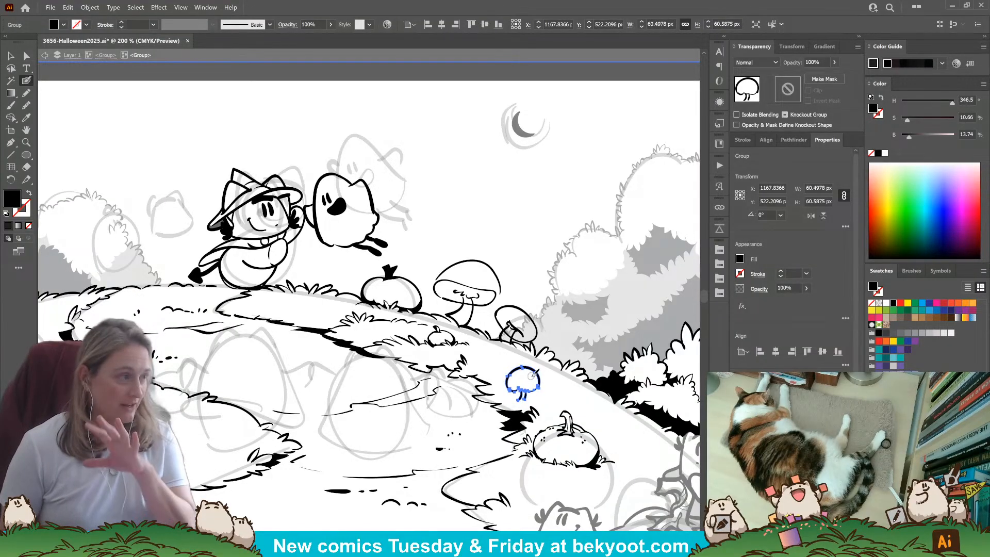
mouse_move(533, 273)
left_mouse_down()
mouse_move(544, 256)
mouse_move(553, 261)
left_mouse_up()
mouse_move(551, 273)
left_mouse_down()
mouse_move(570, 268)
mouse_move(545, 250)
mouse_move(539, 258)
mouse_move(583, 267)
left_mouse_up()
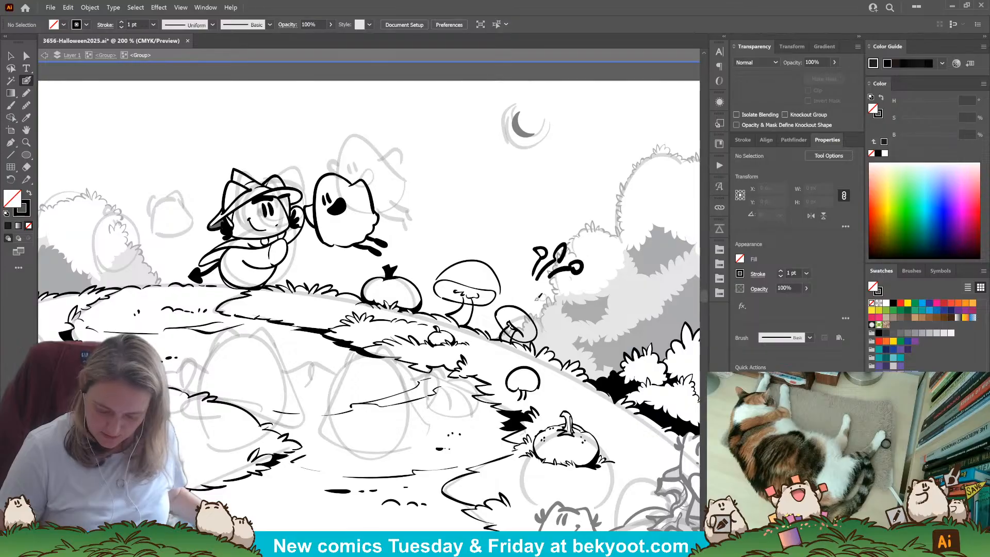
mouse_move(521, 290)
left_mouse_down()
mouse_move(516, 255)
mouse_move(527, 292)
mouse_move(539, 274)
left_mouse_up()
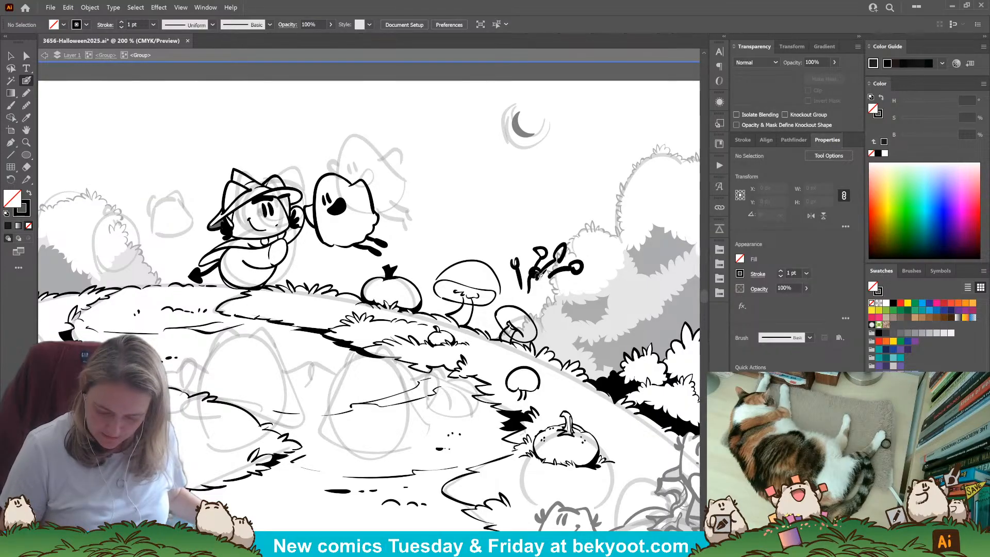
left_click_drag(525, 234, 587, 275)
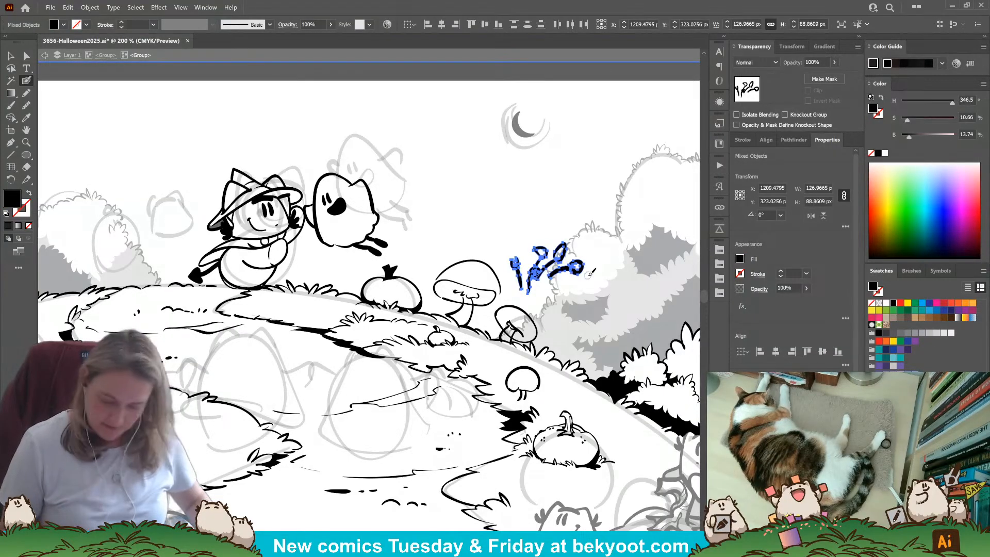
key("Delete")
Group the cap and stem strokes of the small tilted mushroom at the hill's edge.
mouse_move(330, 458)
left_mouse_down()
mouse_move(384, 428)
mouse_move(369, 437)
left_mouse_up()
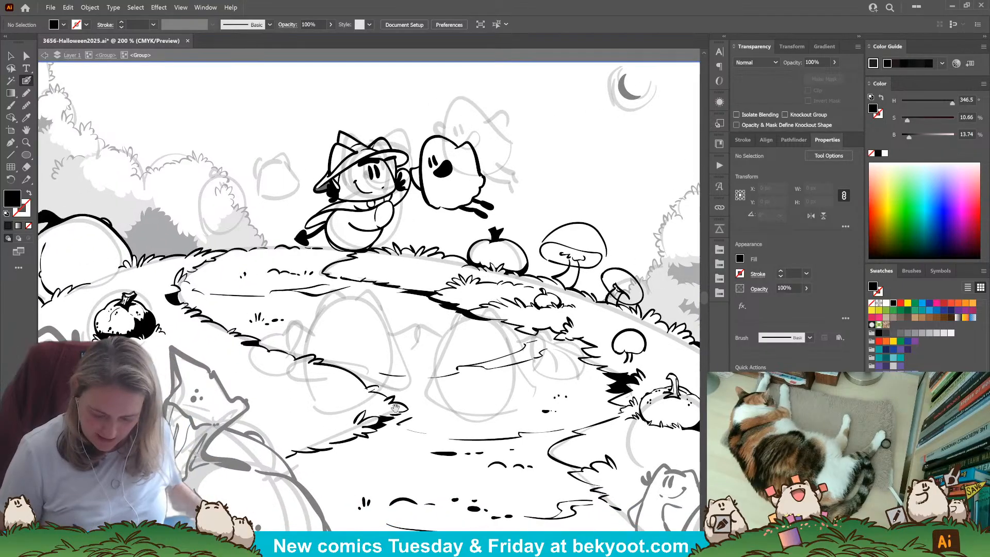
left_click(636, 345, "ctrl")
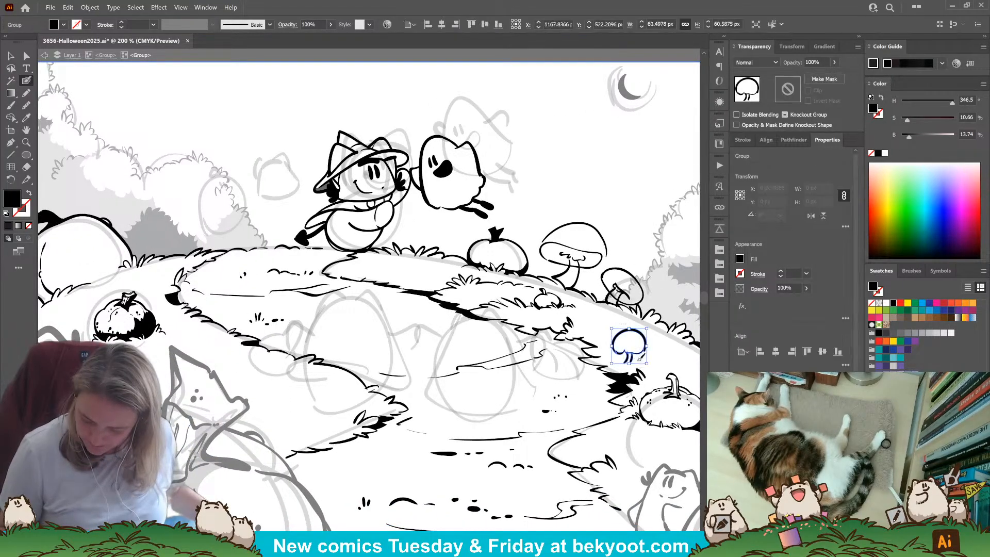
left_click(642, 288, "ctrl")
left_click(613, 260, "ctrl")
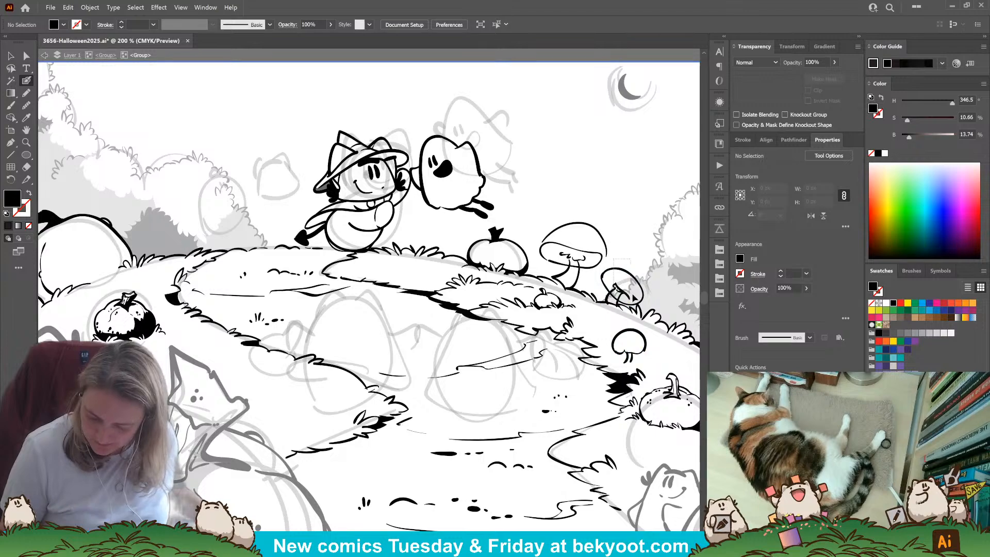
left_click(644, 303, "ctrl")
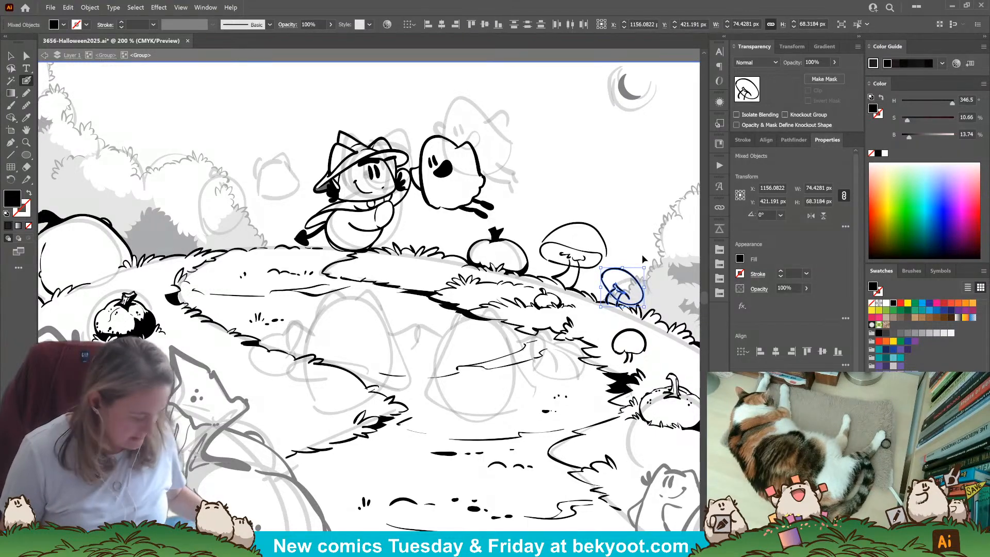
key("ctrl+g")
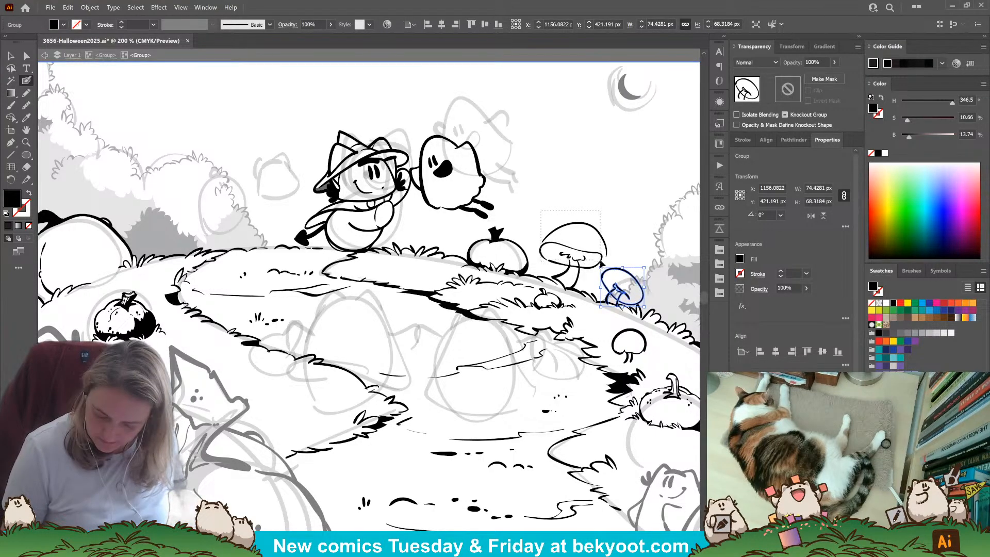
Group the cap, face and stem strokes of the large mushroom on the hilltop.
left_click(601, 262, "ctrl")
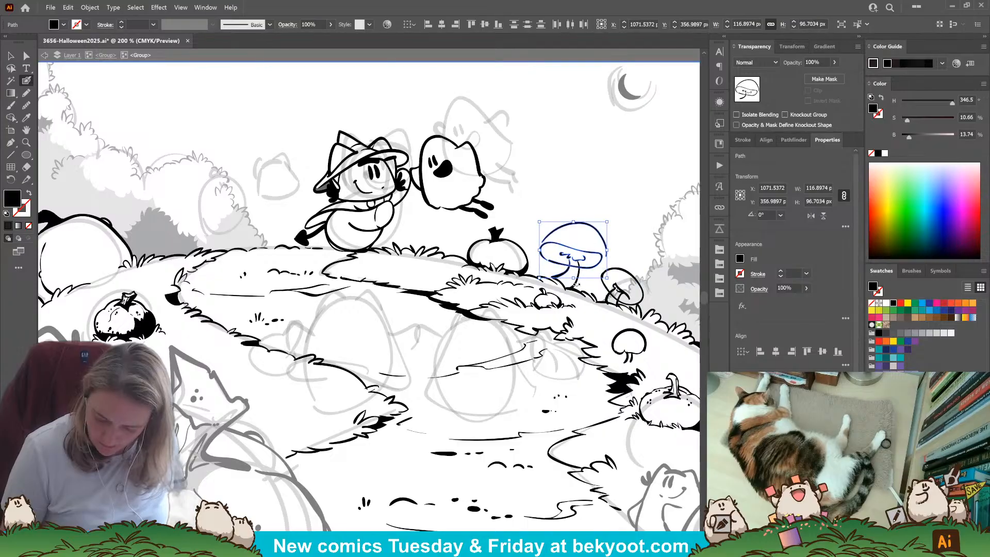
left_click(575, 282, "ctrl+shift")
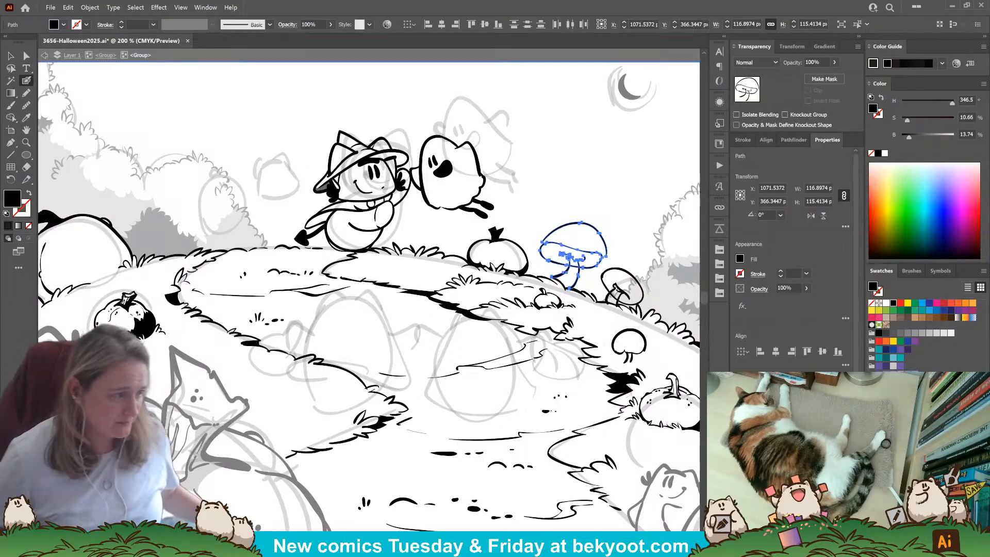
key("ctrl+g")
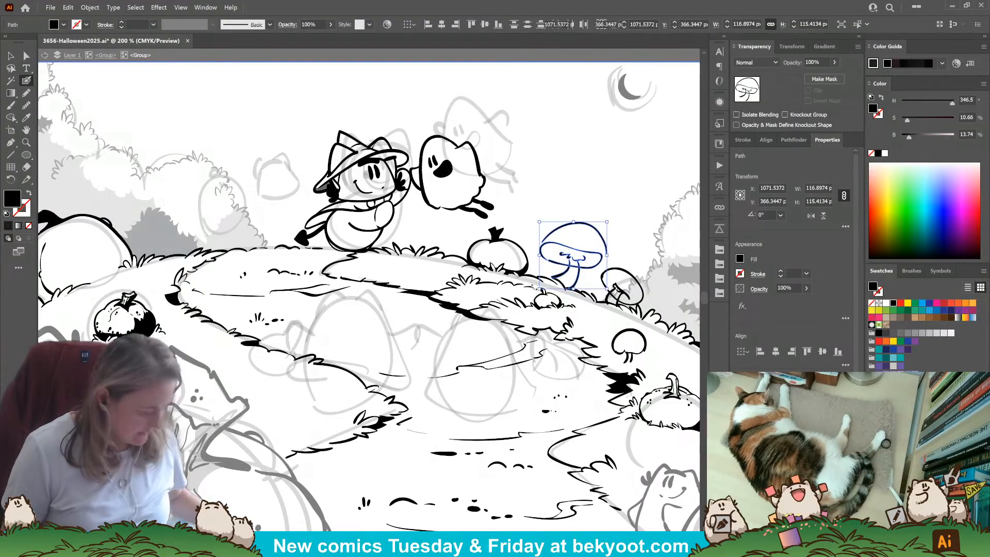
key("v")
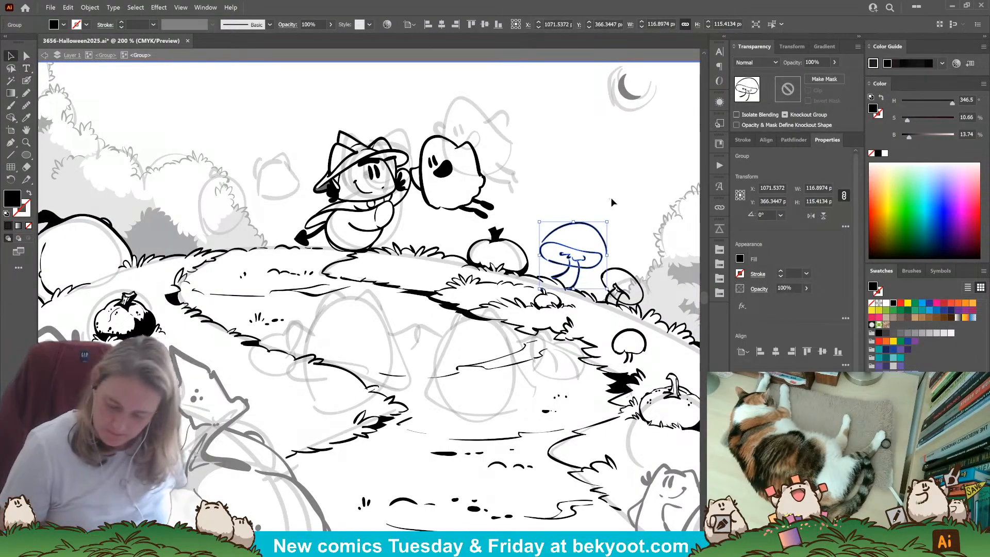
left_click(637, 354)
Ink a small mushroom just above the black-shaded pumpkin and add a blade to the grass tuft on the path.
mouse_move(370, 473)
left_mouse_down()
mouse_move(404, 434)
mouse_move(514, 449)
left_mouse_up()
left_click(26, 81)
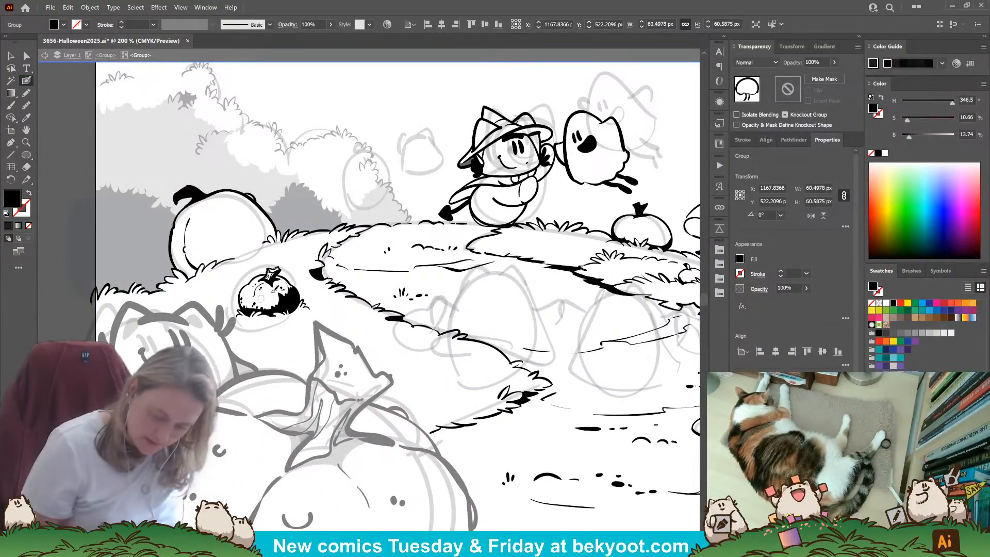
mouse_move(315, 275)
left_mouse_down()
mouse_move(312, 315)
mouse_move(282, 291)
mouse_move(301, 304)
left_mouse_up()
left_click_drag(401, 329, 398, 336)
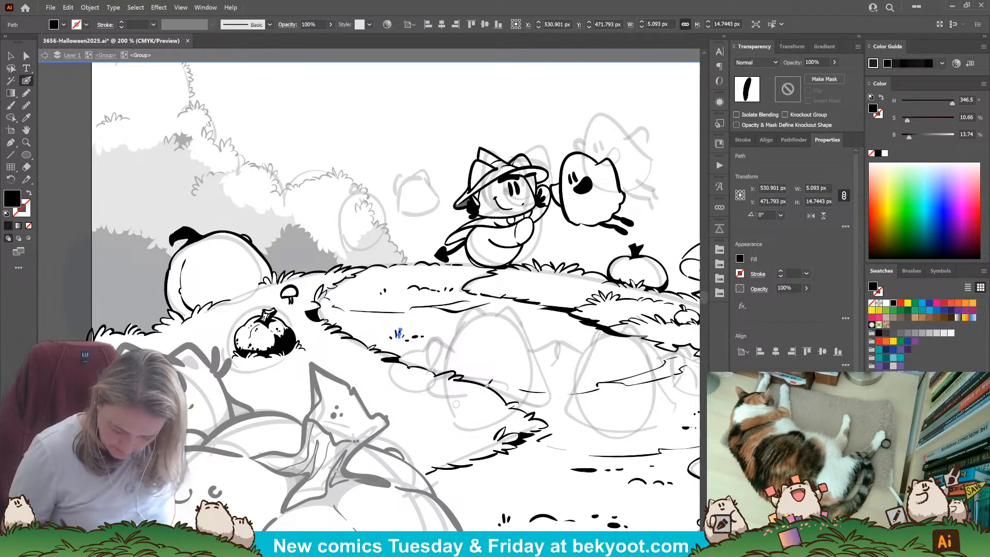
Ink a pair of small mushrooms on the grass below the dotted pumpkin and group their strokes.
left_click_drag(520, 346, 362, 311)
scroll(528, 348, "right", 6)
scroll(528, 348, "down", 3)
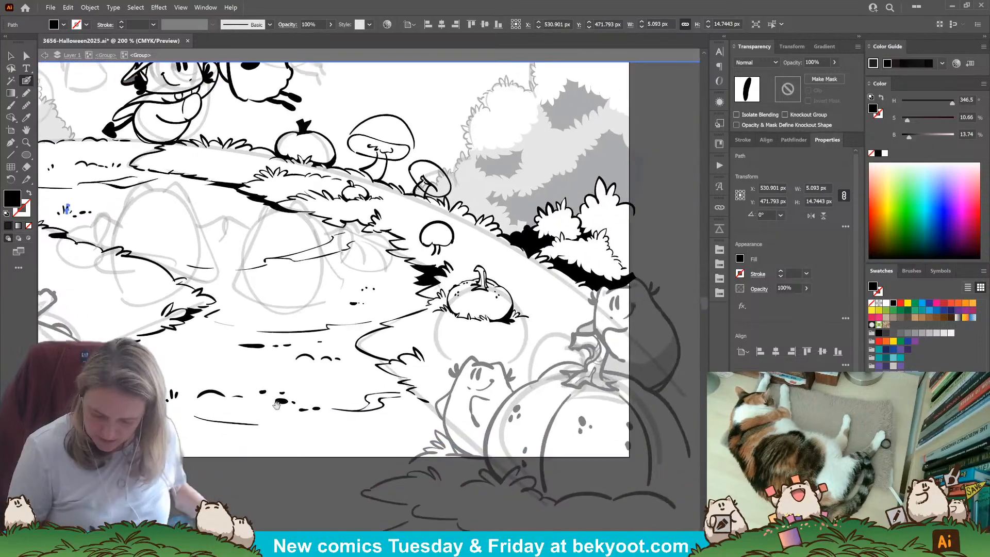
scroll(494, 355, "left", 2)
scroll(494, 356, "up", 1)
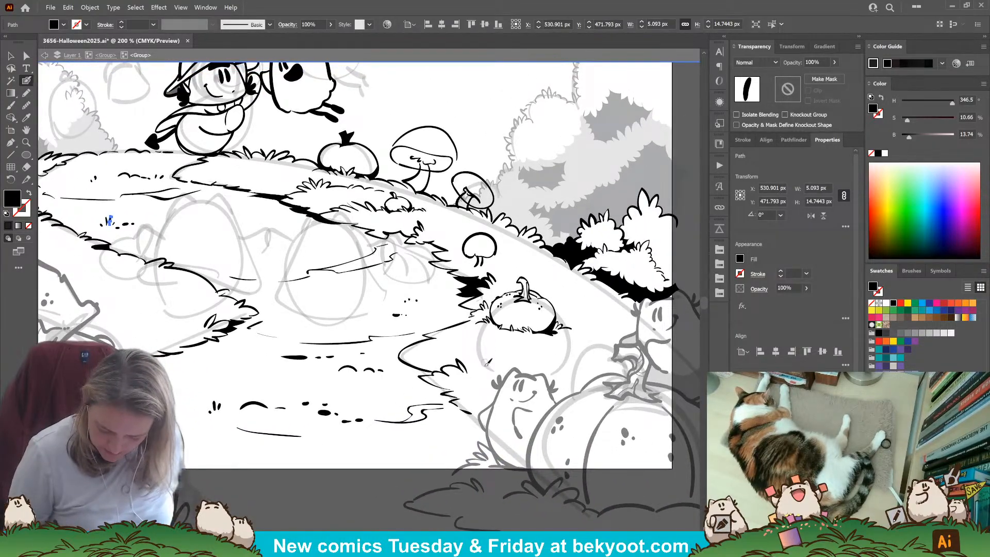
mouse_move(483, 351)
left_mouse_down()
mouse_move(504, 351)
mouse_move(471, 352)
mouse_move(482, 338)
mouse_move(507, 352)
mouse_move(485, 354)
left_mouse_up()
key("ctrl+z")
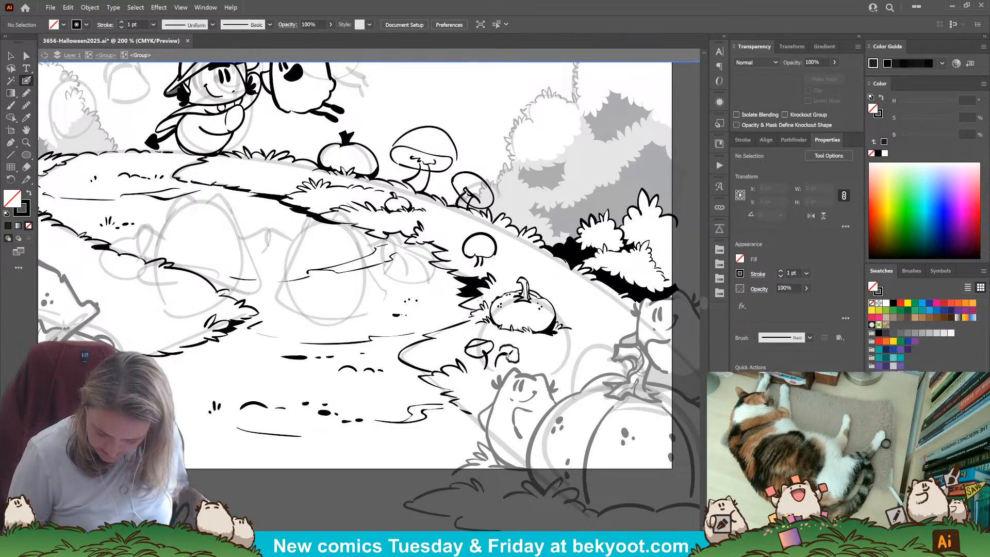
mouse_move(508, 354)
left_mouse_down()
mouse_move(511, 342)
mouse_move(517, 363)
left_mouse_up()
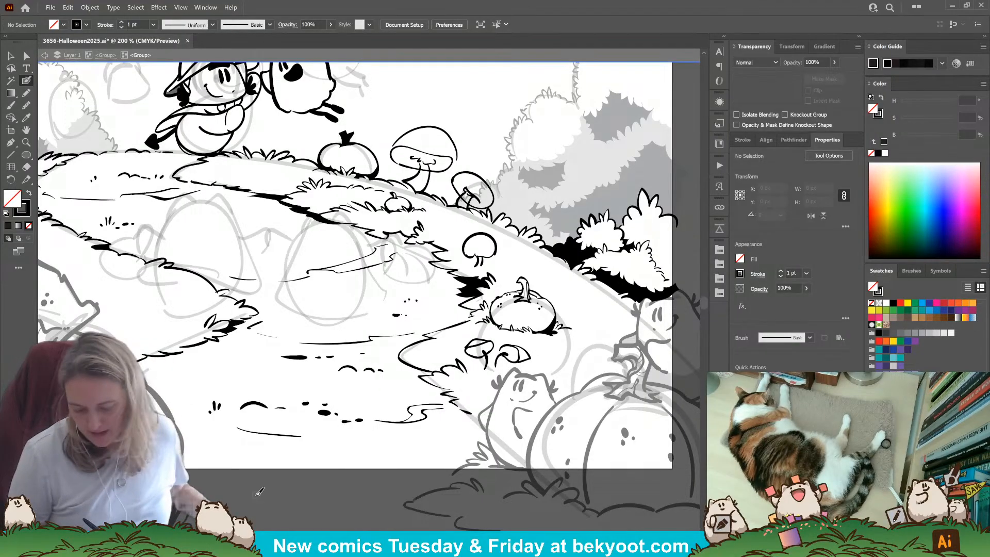
left_click(510, 362, "ctrl")
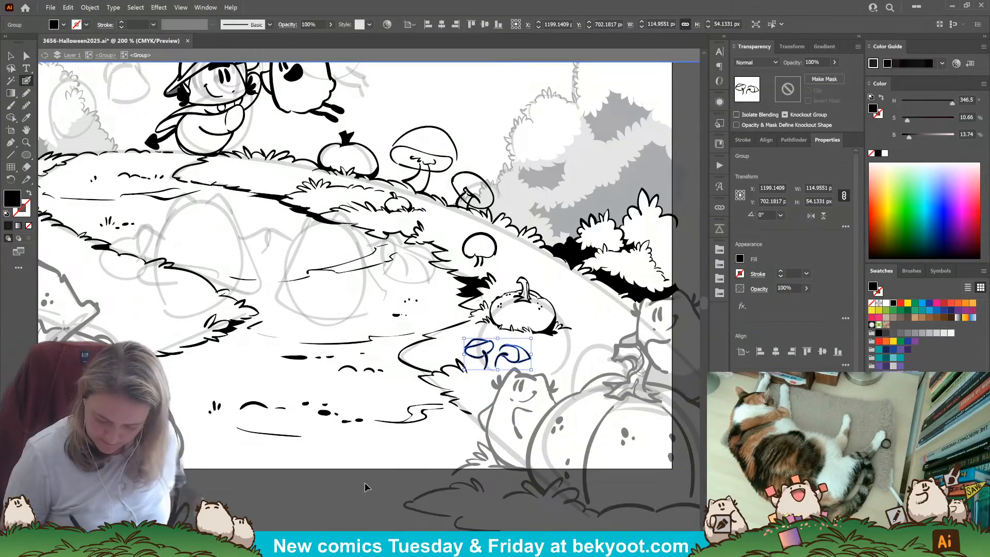
left_click(349, 431, "ctrl")
Ink a small rounded head with a vertical centre line and top tuft over the sketched head behind the hat-wearing character.
left_click_drag(320, 411, 390, 454)
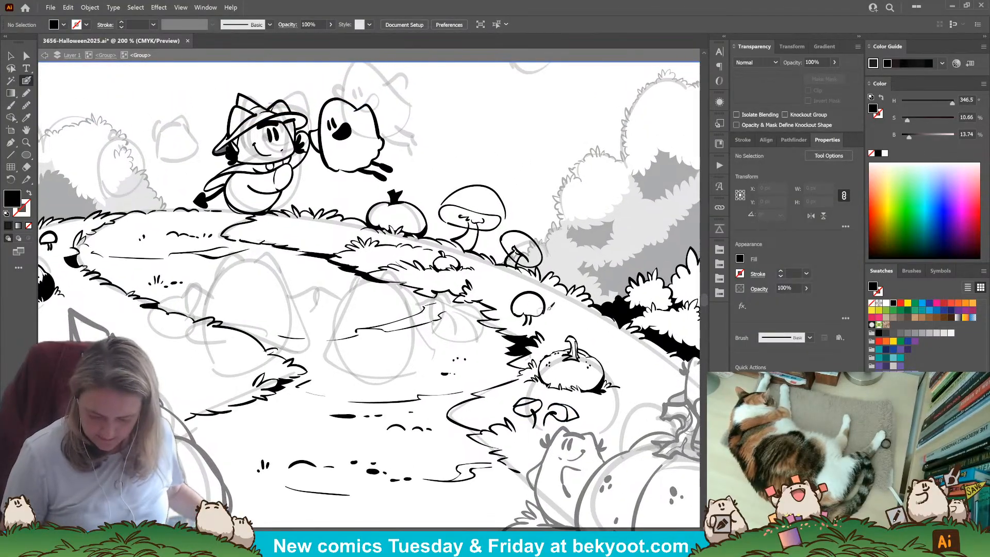
left_click_drag(255, 459, 397, 448)
mouse_move(365, 400)
left_mouse_down()
mouse_move(297, 493)
mouse_move(315, 524)
left_mouse_up()
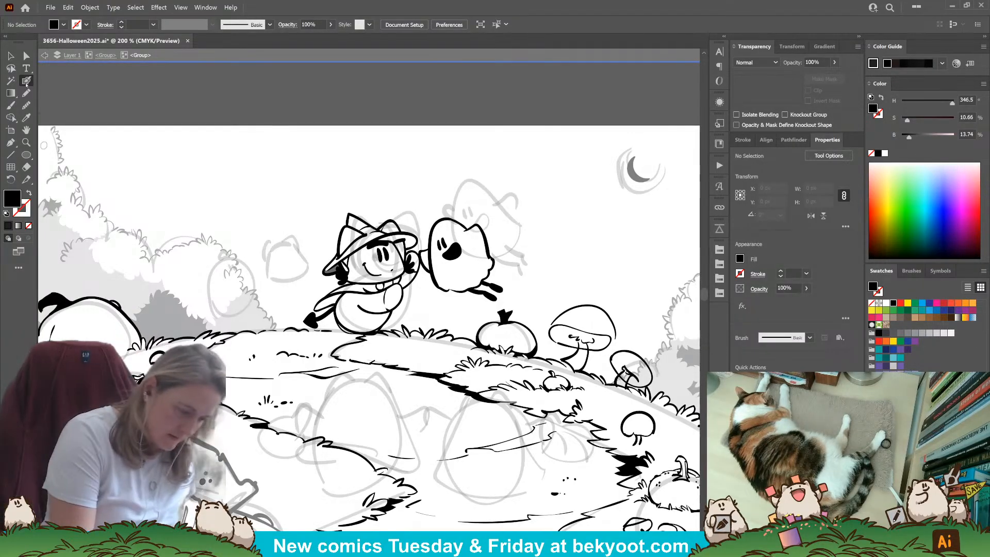
scroll(256, 290, "up", 1)
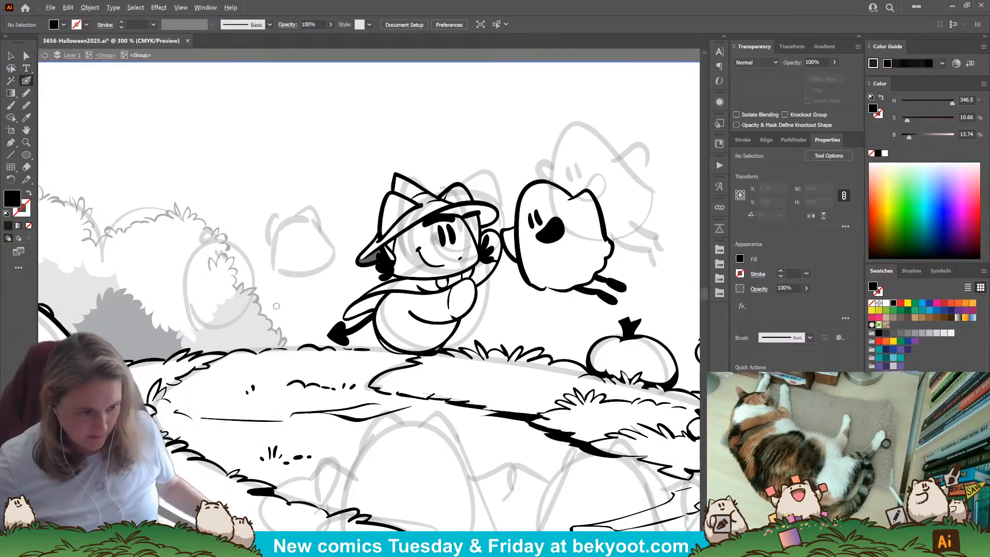
mouse_move(306, 366)
left_mouse_down()
mouse_move(332, 346)
mouse_move(393, 336)
left_mouse_up()
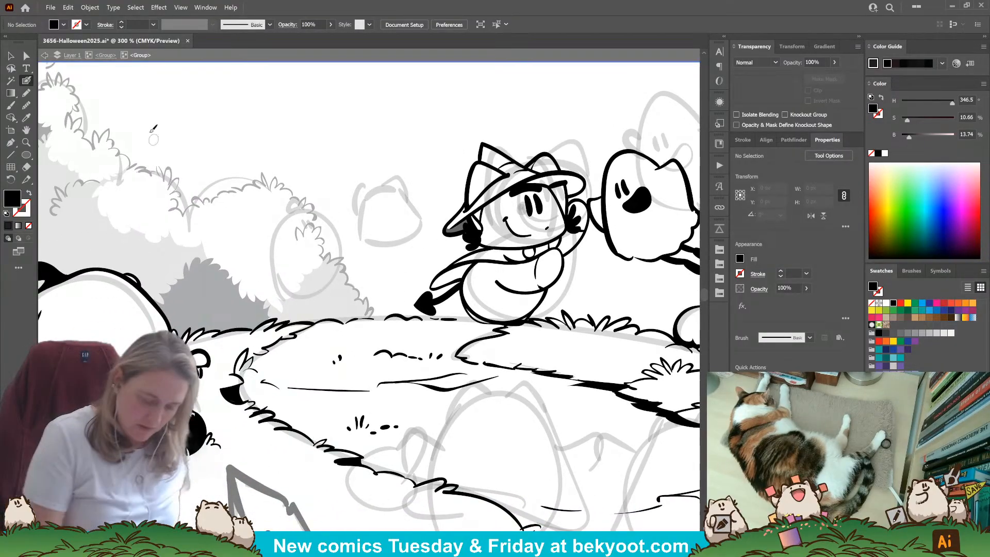
left_click(26, 81)
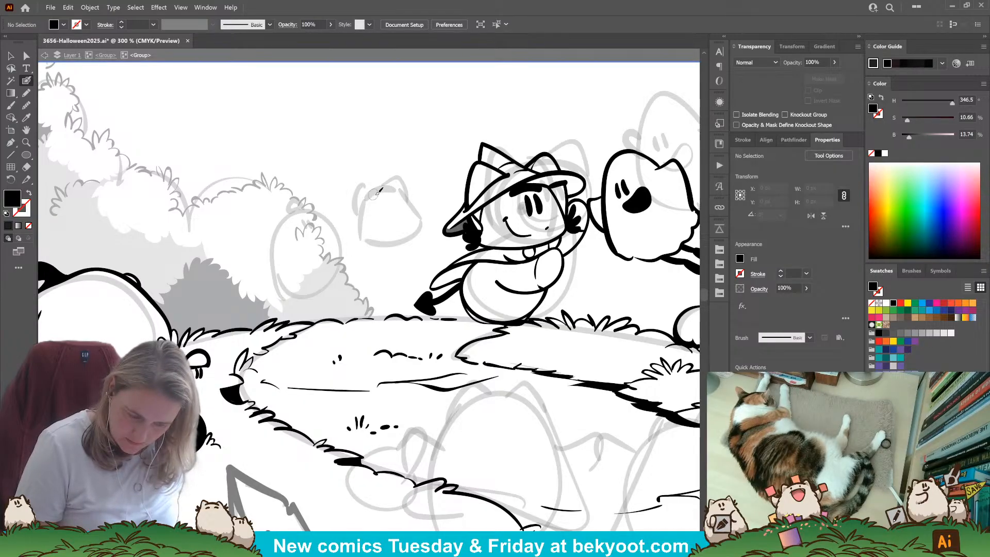
mouse_move(384, 194)
left_mouse_down()
mouse_move(420, 228)
mouse_move(385, 242)
mouse_move(360, 237)
mouse_move(369, 204)
mouse_move(390, 193)
mouse_move(395, 253)
mouse_move(389, 193)
left_mouse_up()
key("shift+x")
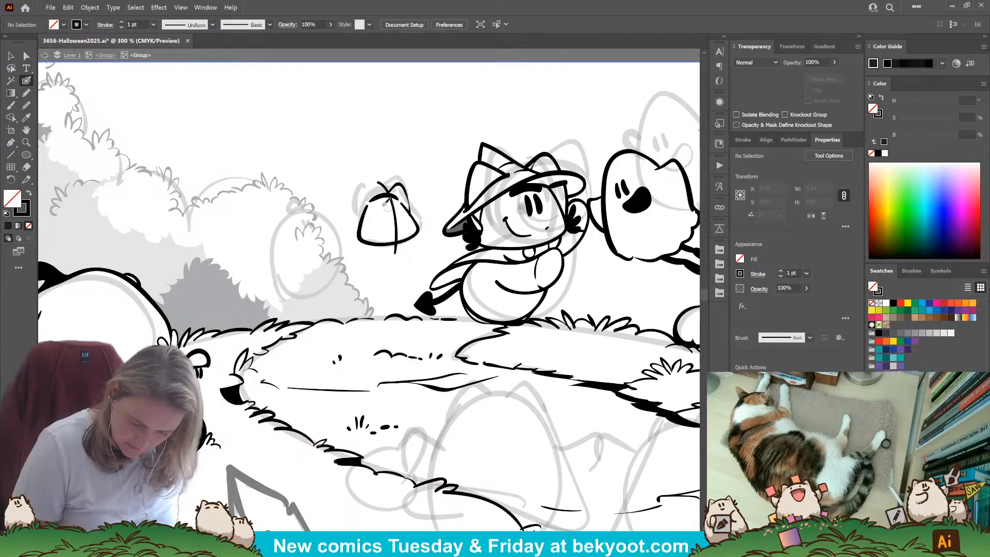
Ink the small head's two pointed ears and one tufted cheek, refining the ear outlines.
mouse_move(364, 187)
left_mouse_down()
mouse_move(362, 222)
mouse_move(355, 208)
mouse_move(351, 222)
left_mouse_up()
mouse_move(410, 212)
left_mouse_down()
mouse_move(414, 205)
mouse_move(405, 217)
left_mouse_up()
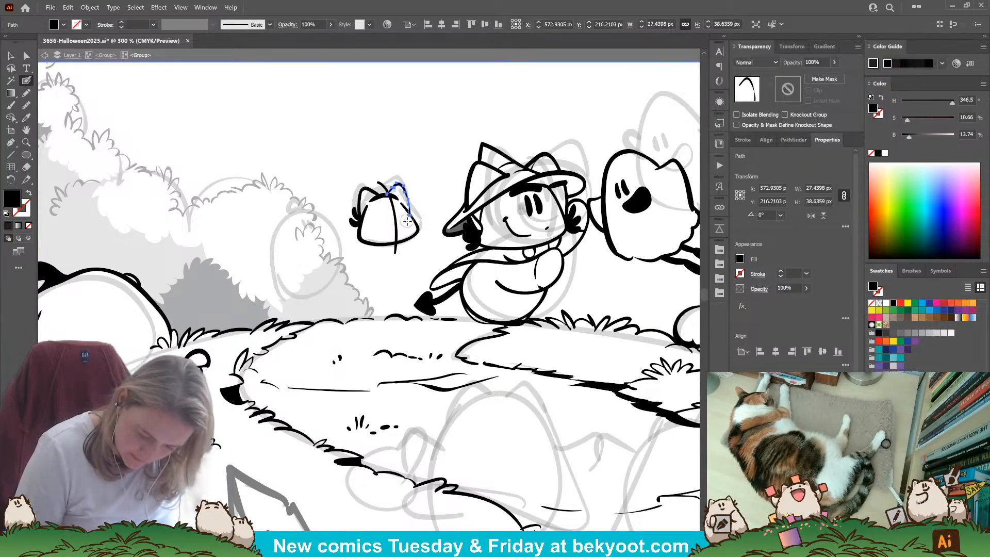
key("ctrl+shift+a")
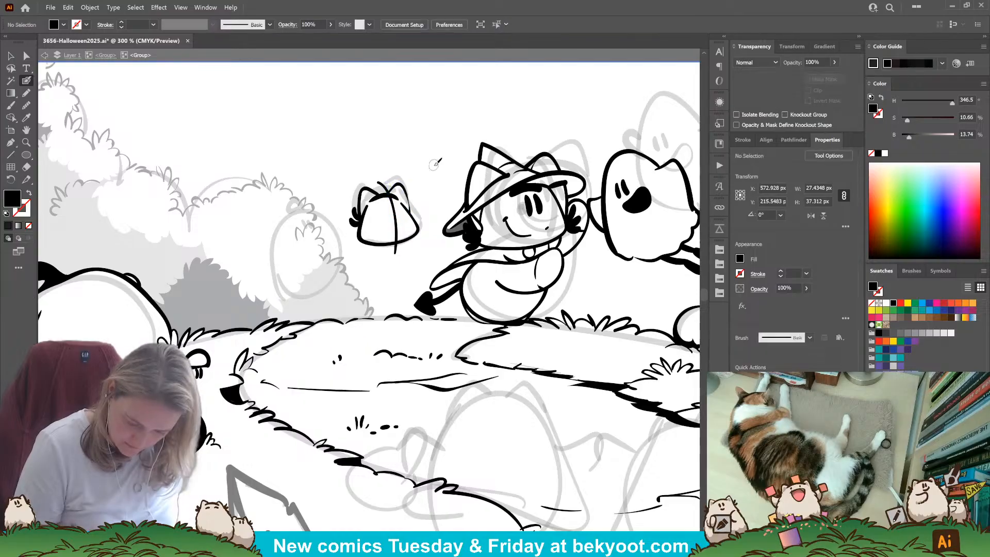
left_click(403, 188, "ctrl")
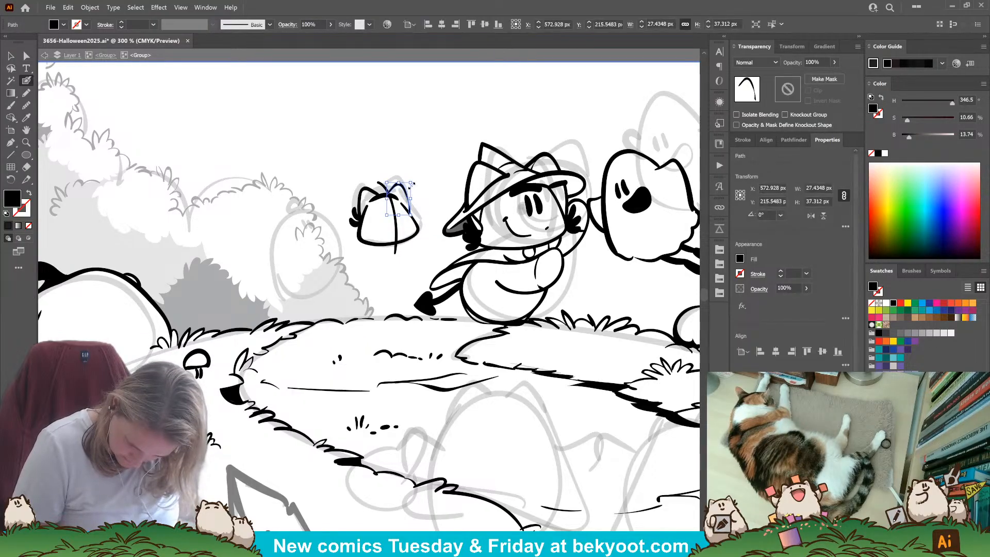
left_click(421, 177, "ctrl")
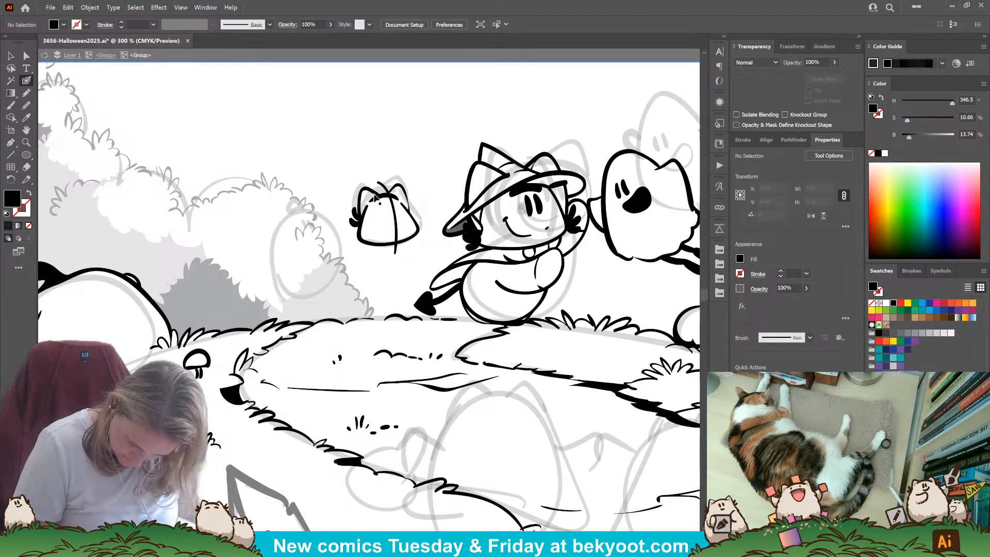
left_click(373, 193, "ctrl")
left_click_drag(382, 204, 387, 204)
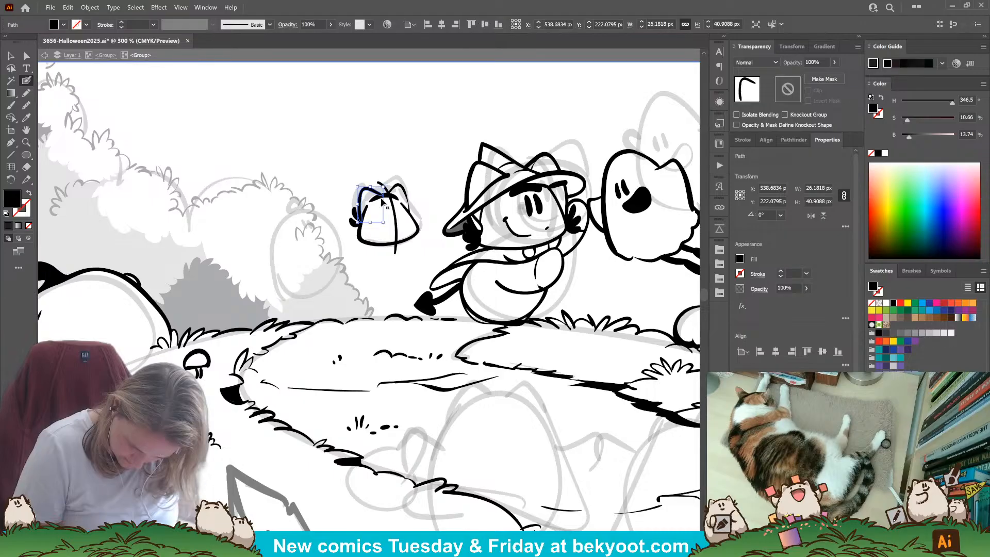
left_click(403, 173, "ctrl")
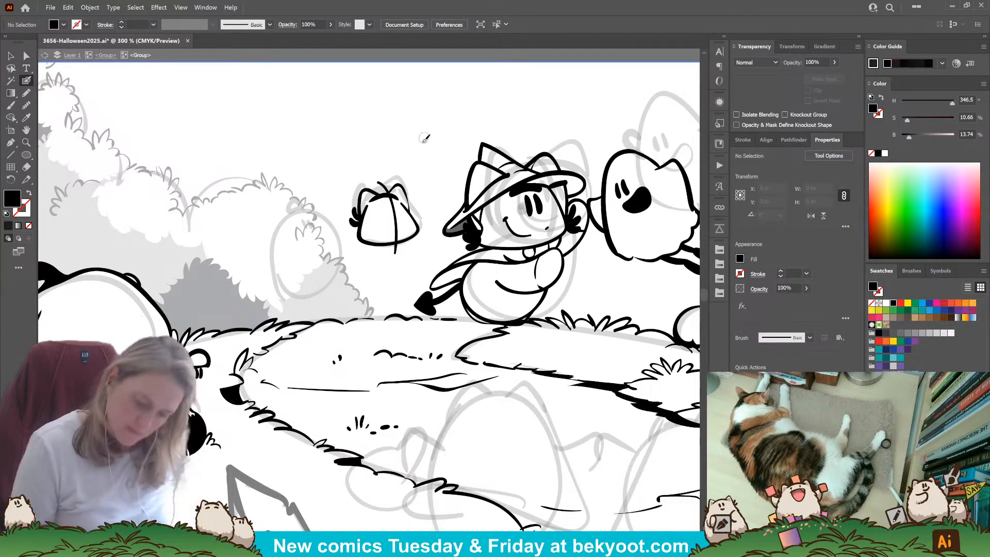
Ink the small cat's eyes and smiling mouth, and add fur tufts on the cheek facing the hat-wearing character.
key("shift+x")
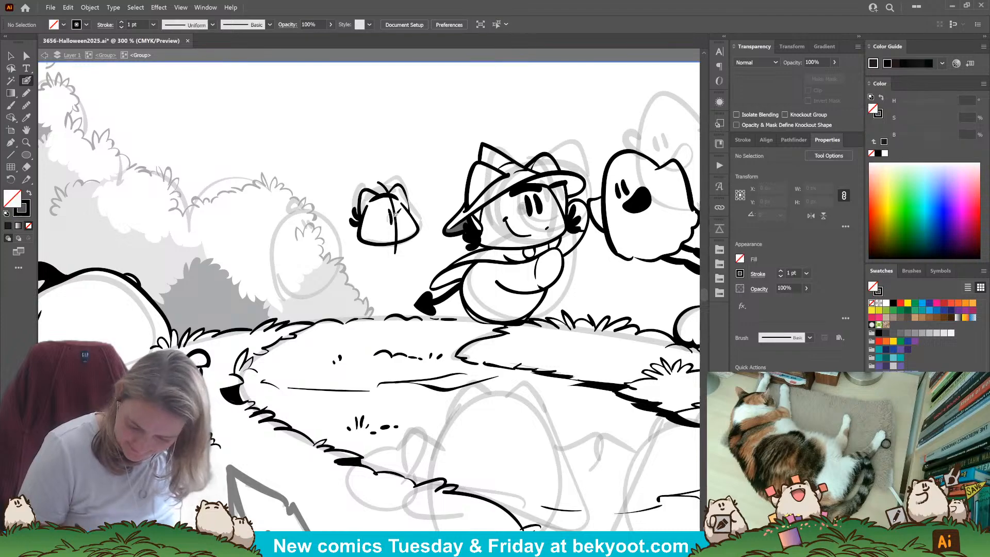
left_click_drag(389, 208, 392, 225)
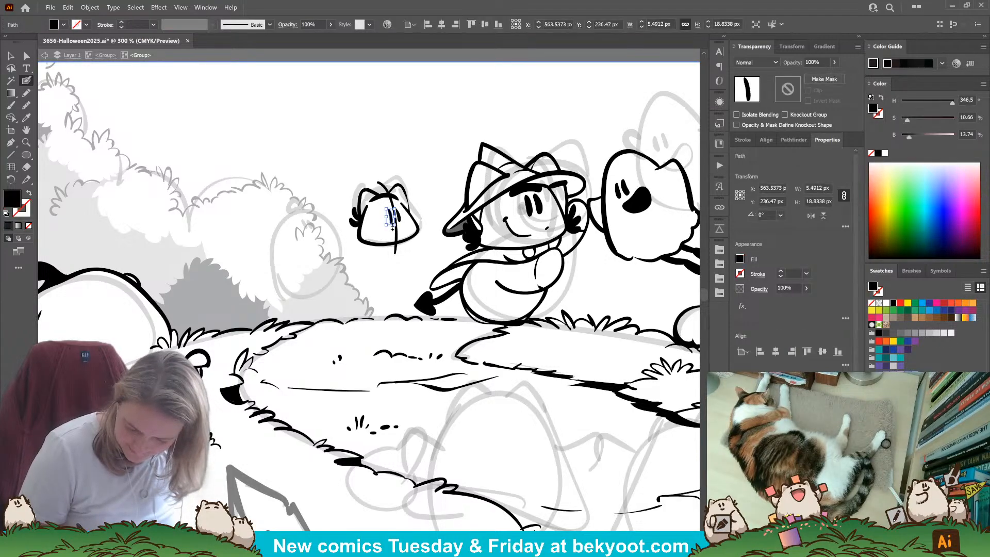
key("ctrl+z")
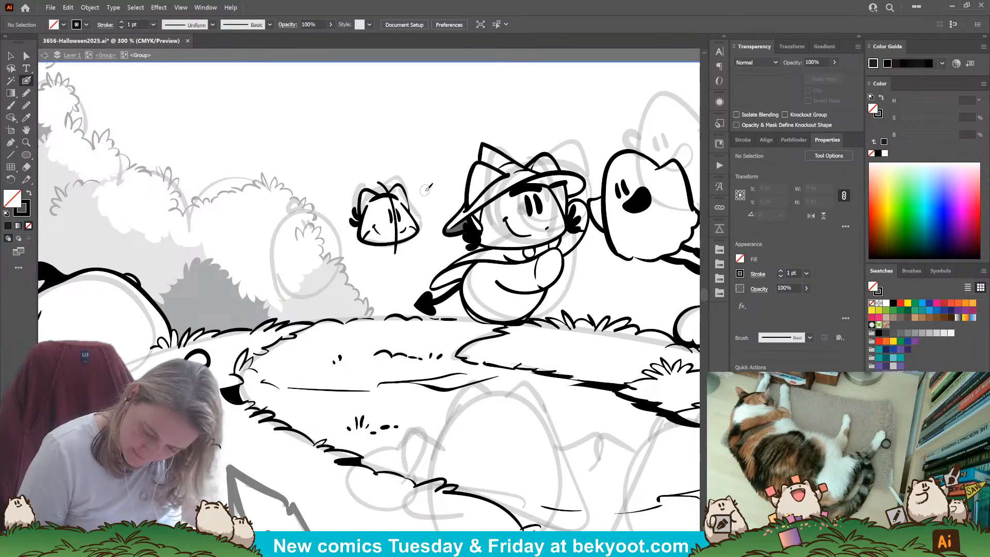
left_click_drag(413, 197, 414, 200)
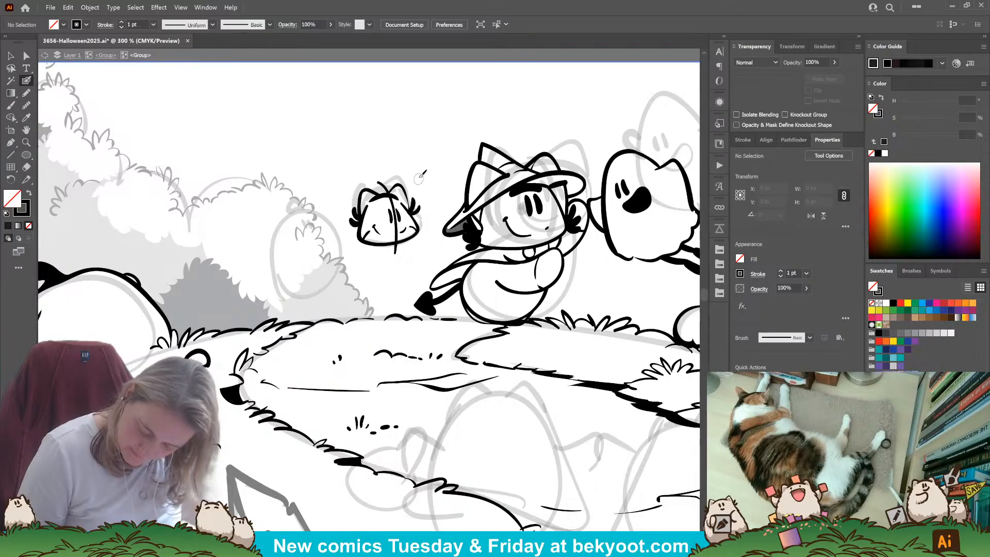
Ink the small cat's rounded body below its head and refine the outline where it meets the chin.
mouse_move(410, 239)
left_mouse_down()
mouse_move(402, 280)
mouse_move(368, 293)
mouse_move(349, 270)
mouse_move(359, 252)
mouse_move(392, 240)
mouse_move(379, 293)
left_mouse_up()
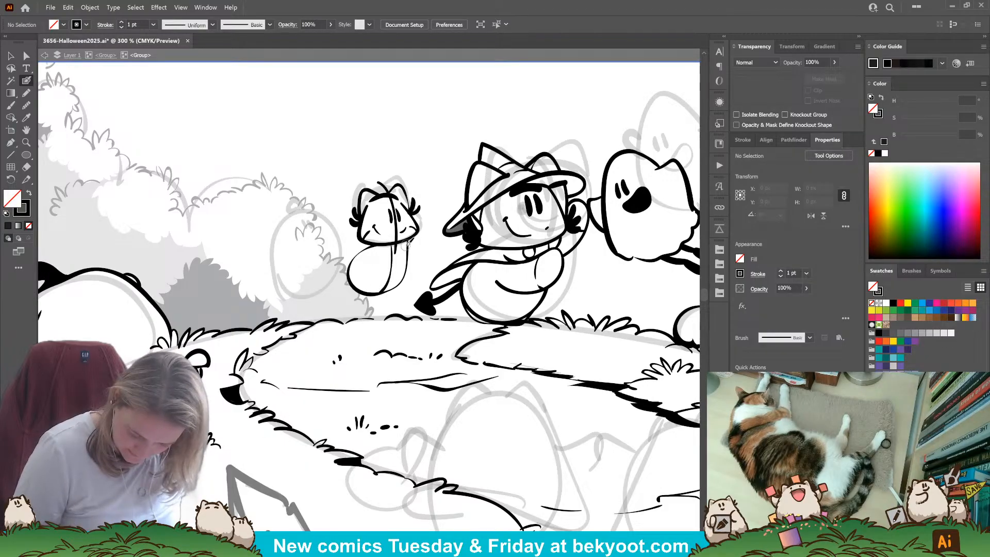
left_click(409, 263, "ctrl")
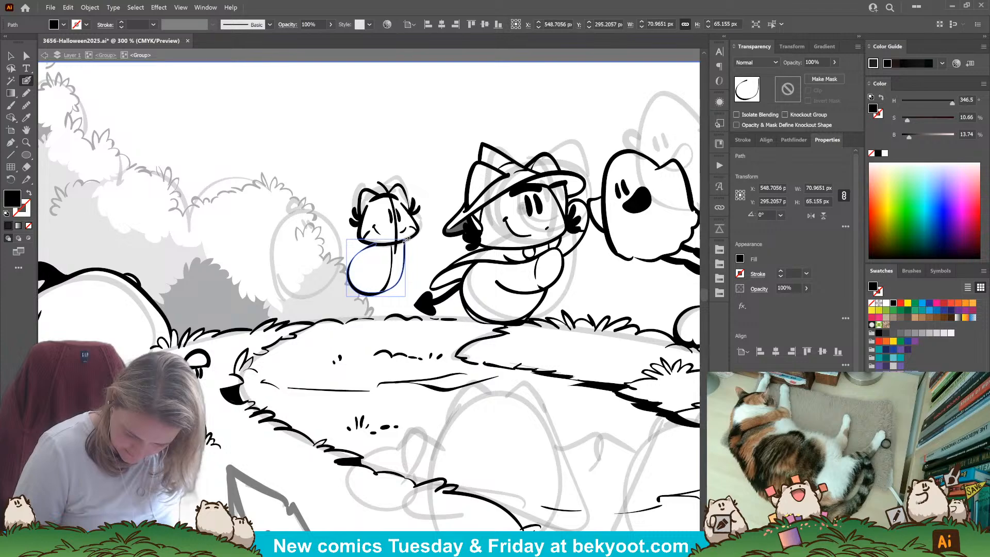
left_click_drag(410, 239, 409, 237)
left_click(421, 271, "ctrl")
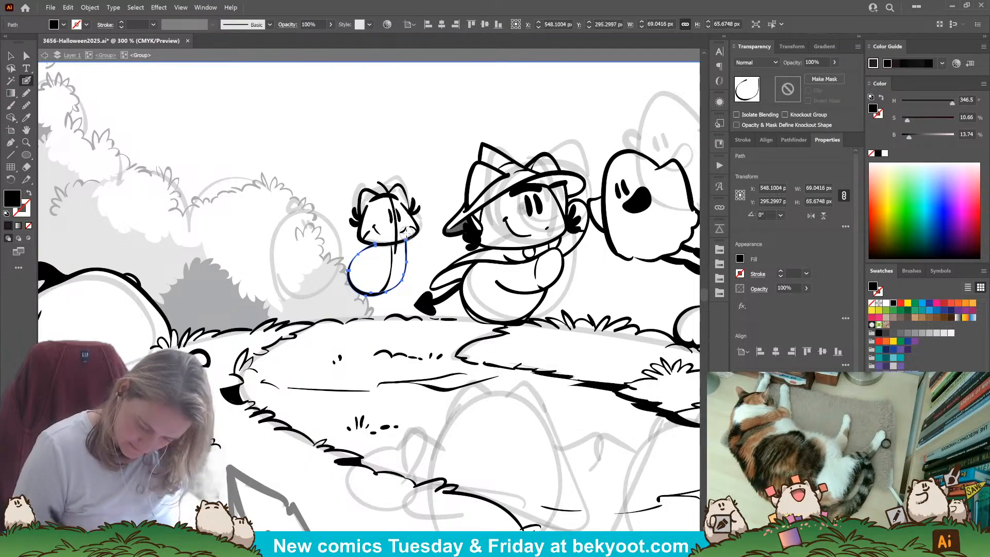
left_click(426, 174, "ctrl")
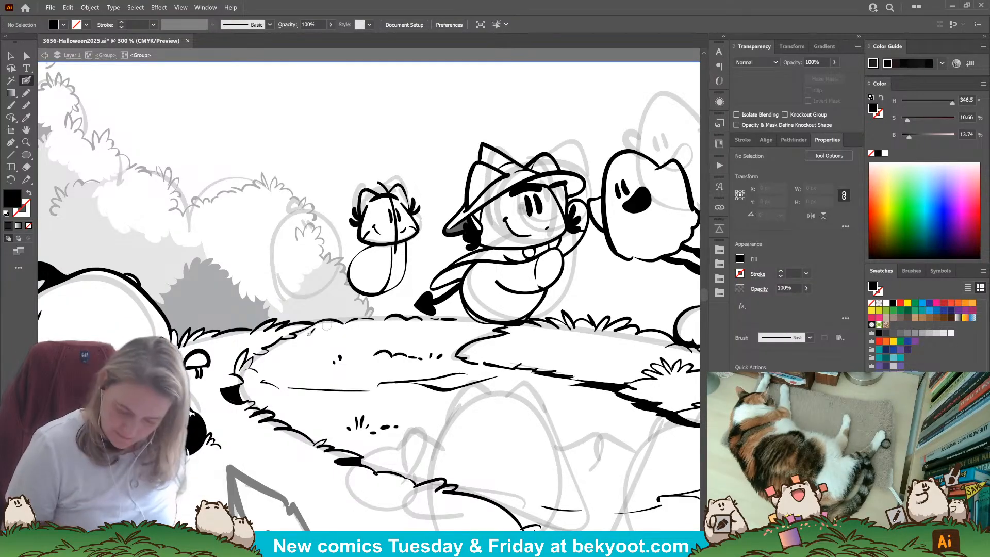
Group the small cat's head and body strokes and ink a raised tail inside the group.
key("v")
left_click_drag(337, 166, 420, 253)
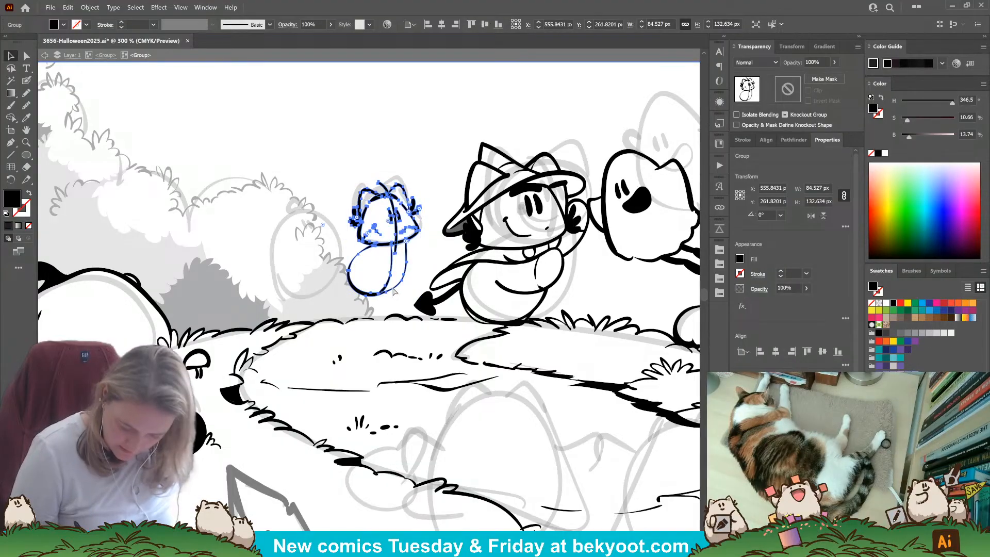
double_click(406, 271)
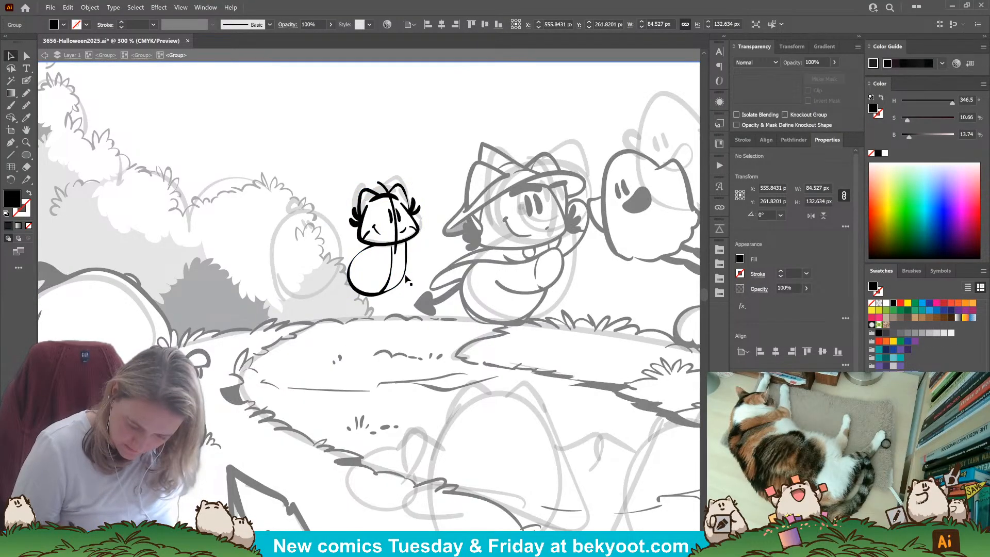
key("shift+b")
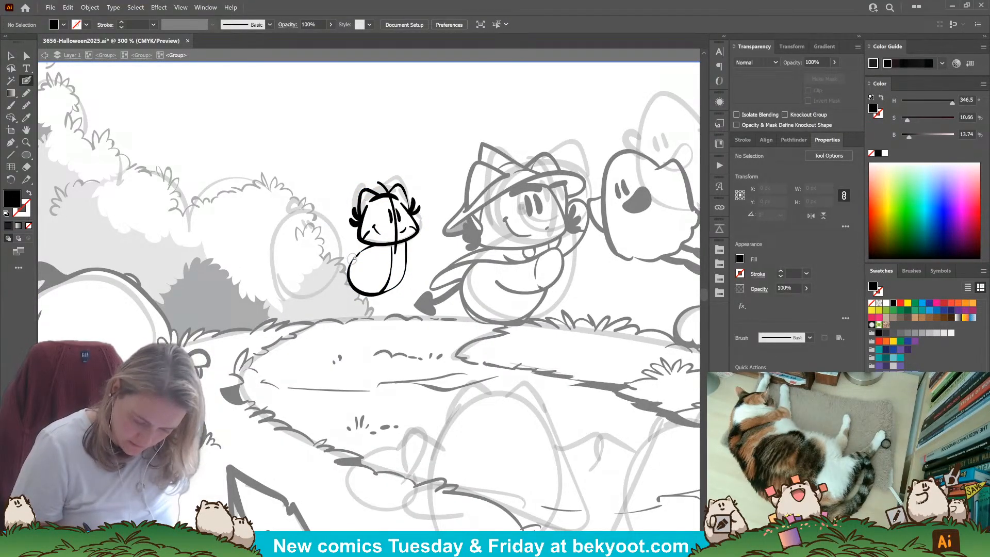
mouse_move(353, 258)
left_mouse_down()
mouse_move(335, 221)
mouse_move(331, 266)
mouse_move(346, 268)
left_mouse_up()
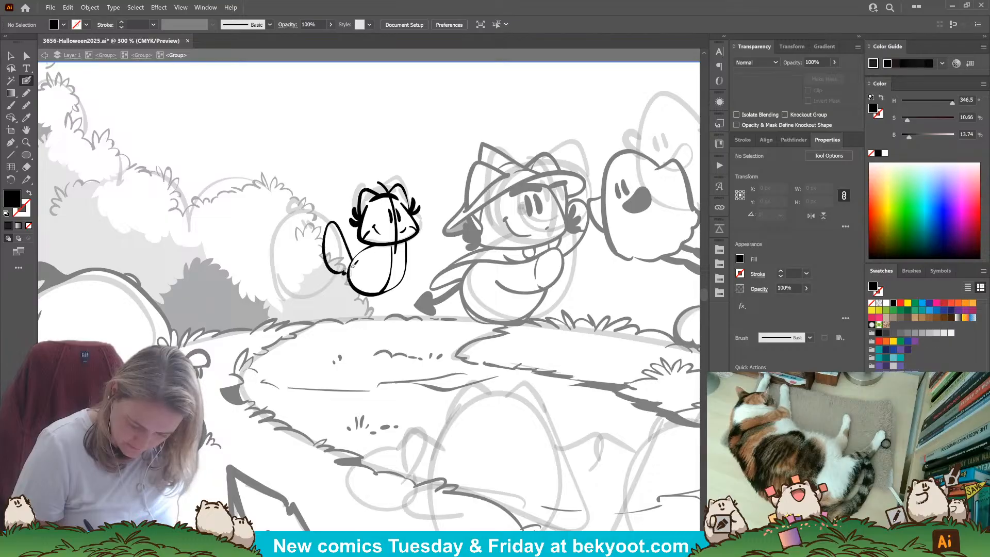
Ink the small cat's legs from its rounded body down to the ground line.
key("shift+x")
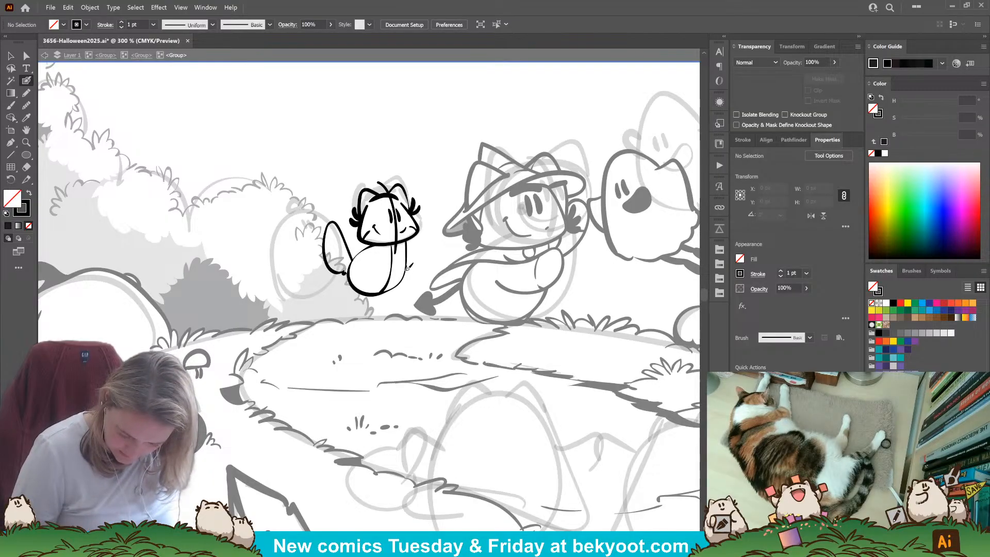
mouse_move(406, 262)
left_mouse_down()
mouse_move(397, 309)
mouse_move(374, 292)
mouse_move(375, 317)
mouse_move(376, 295)
mouse_move(352, 260)
mouse_move(350, 319)
mouse_move(406, 266)
left_mouse_up()
key("ctrl+shift+a")
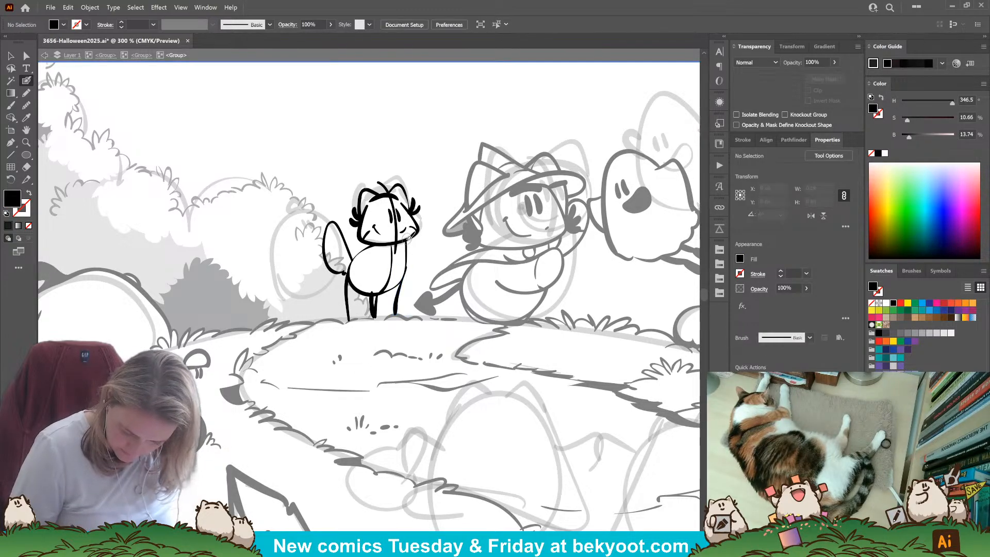
Ink the small cat's two arms, one bent across the chest and one hanging outward toward the hat-wearing character.
key("shift+x")
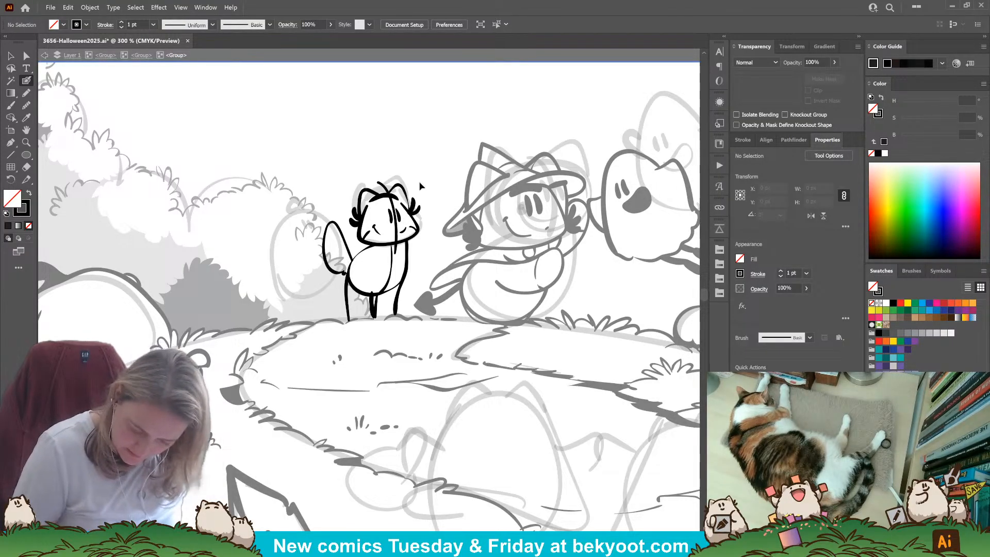
mouse_move(407, 246)
left_mouse_down()
mouse_move(433, 264)
mouse_move(405, 272)
left_mouse_up()
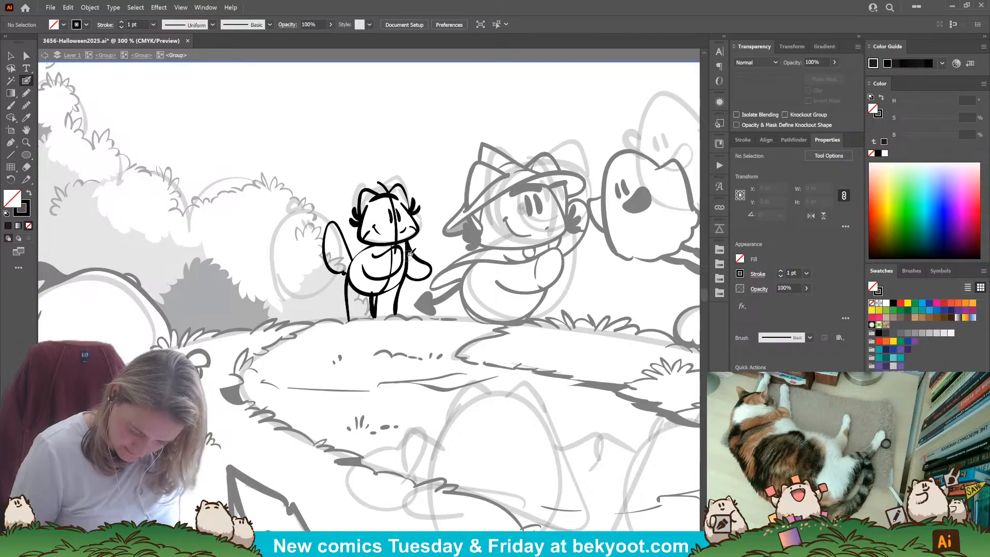
left_click_drag(376, 259, 378, 251)
Trim the small cat's body outline along its lower back, where it crosses the hip and leg.
key("shift+x")
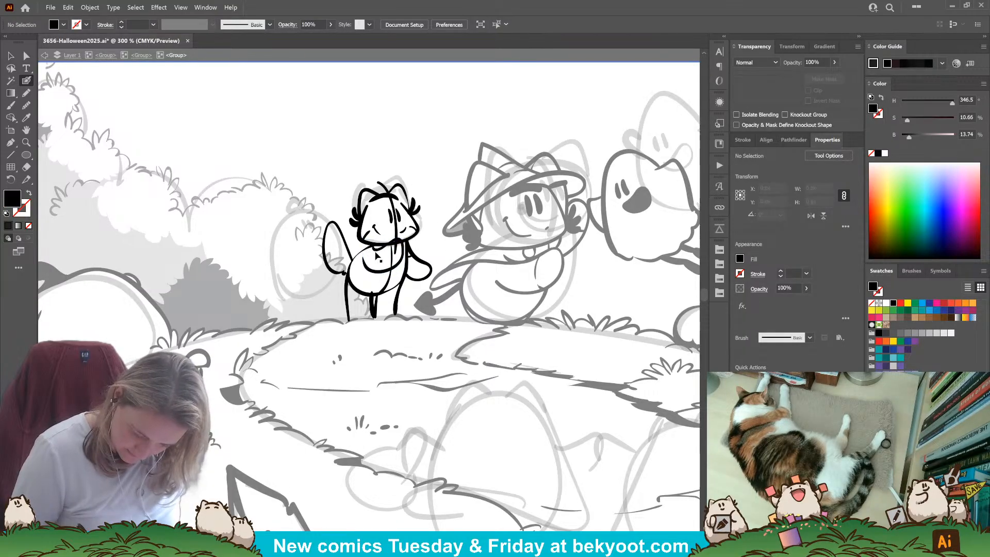
left_click(377, 256, "ctrl")
left_click(385, 261, "ctrl")
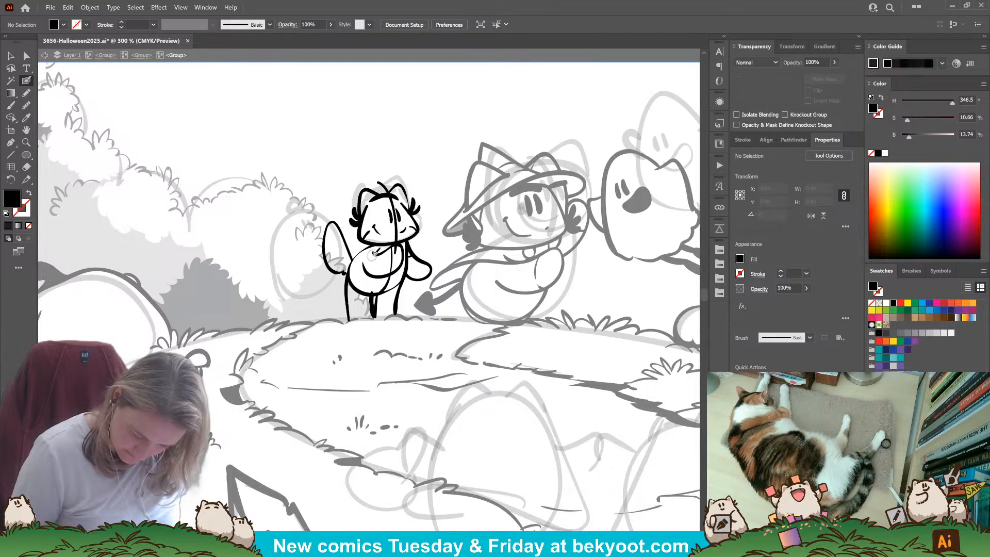
key("shift+x")
left_click(360, 290, "ctrl")
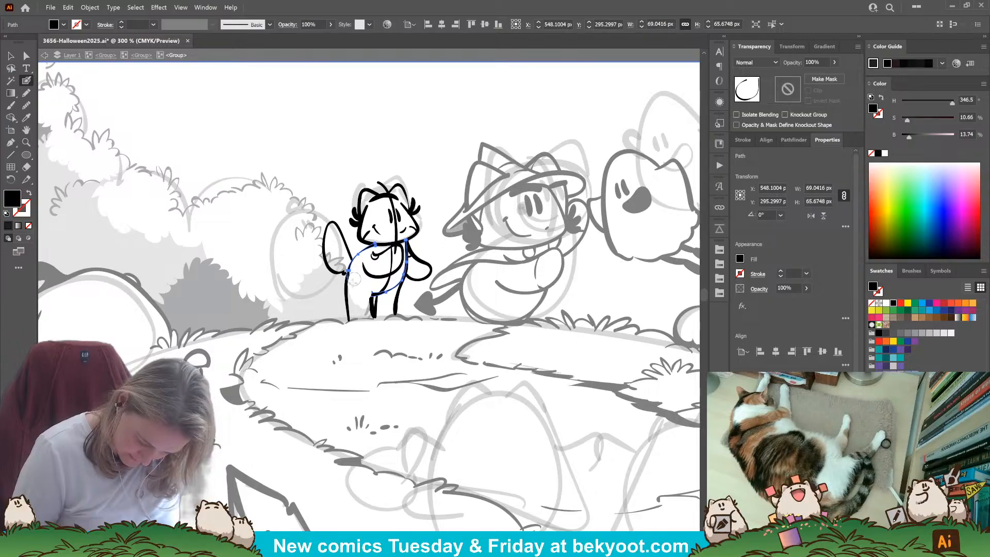
left_click_drag(354, 278, 354, 288)
left_click(428, 237, "ctrl")
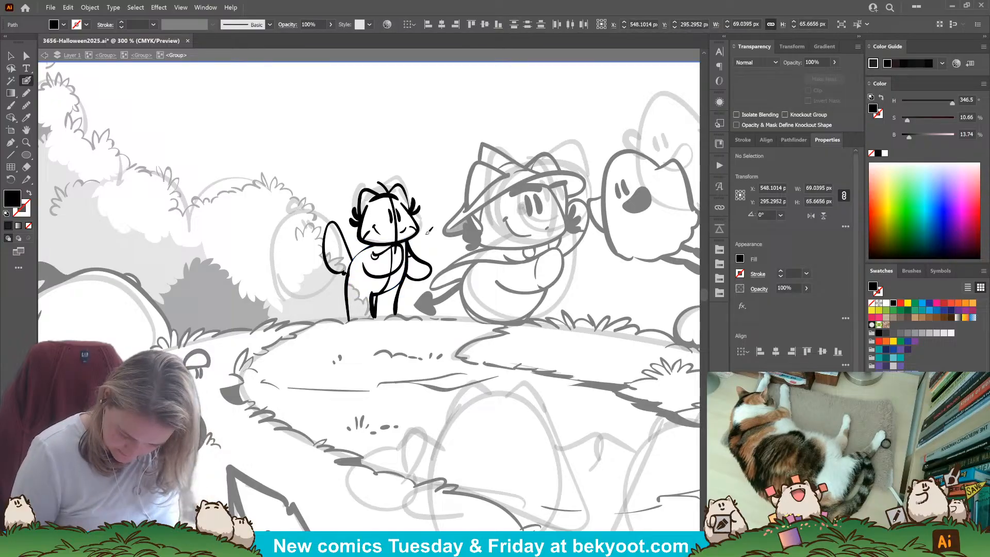
left_click(350, 262, "ctrl")
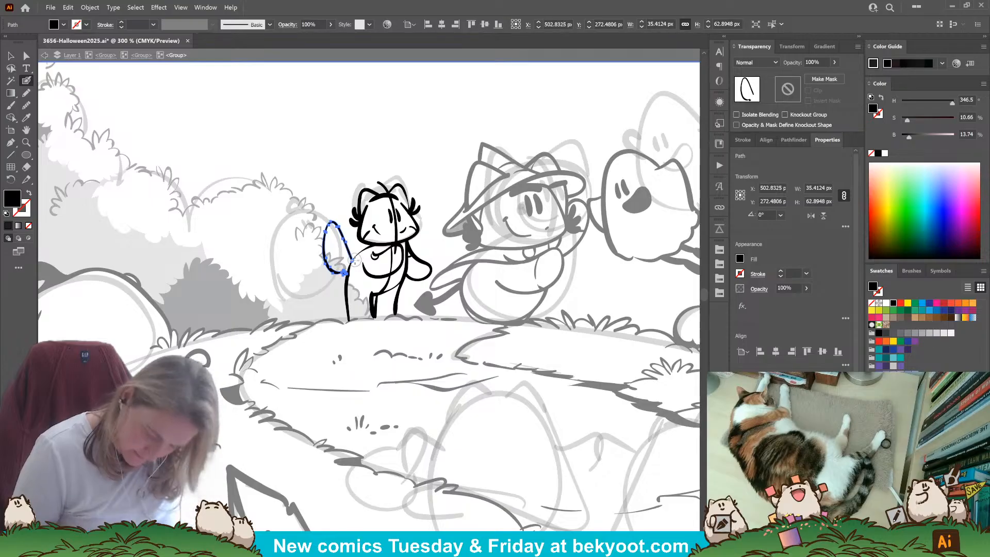
left_click(389, 243, "ctrl")
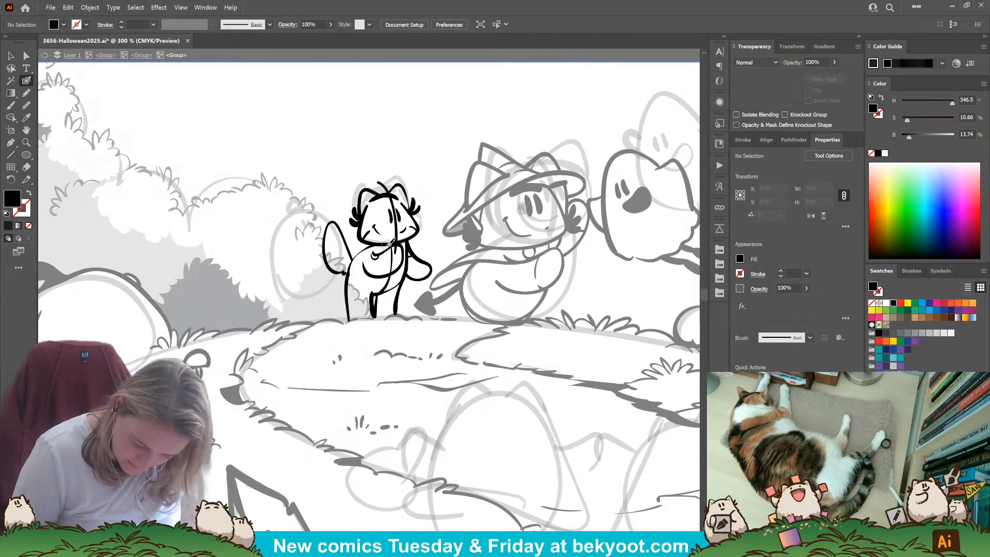
Ink an open coat hanging from the small cat's neck on both sides of its body.
key("shift+x")
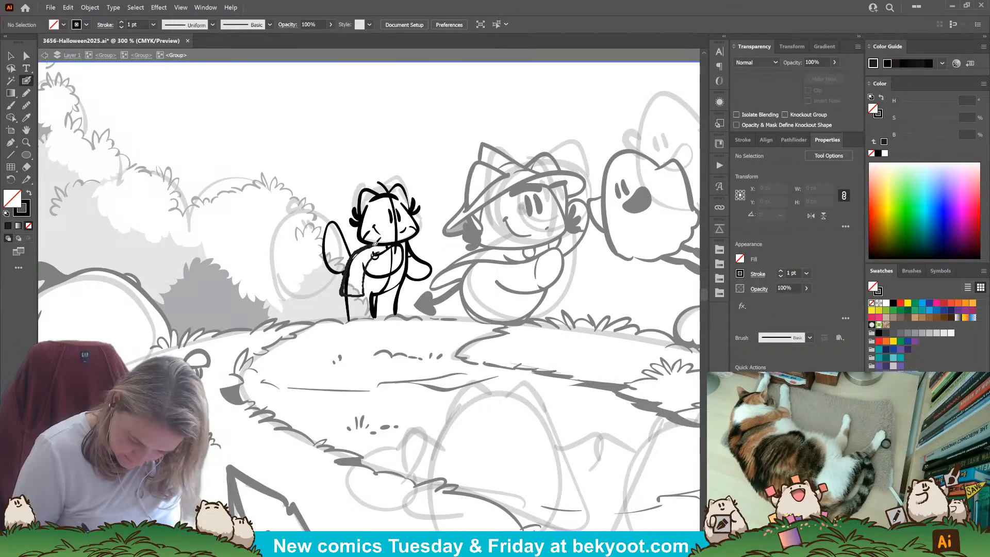
left_click_drag(375, 241, 344, 295)
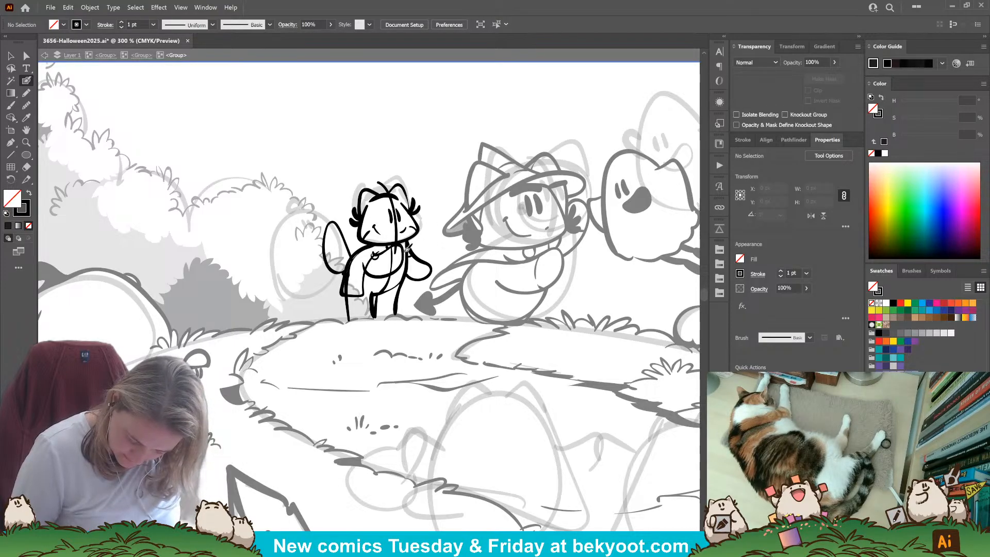
left_click_drag(410, 242, 412, 254)
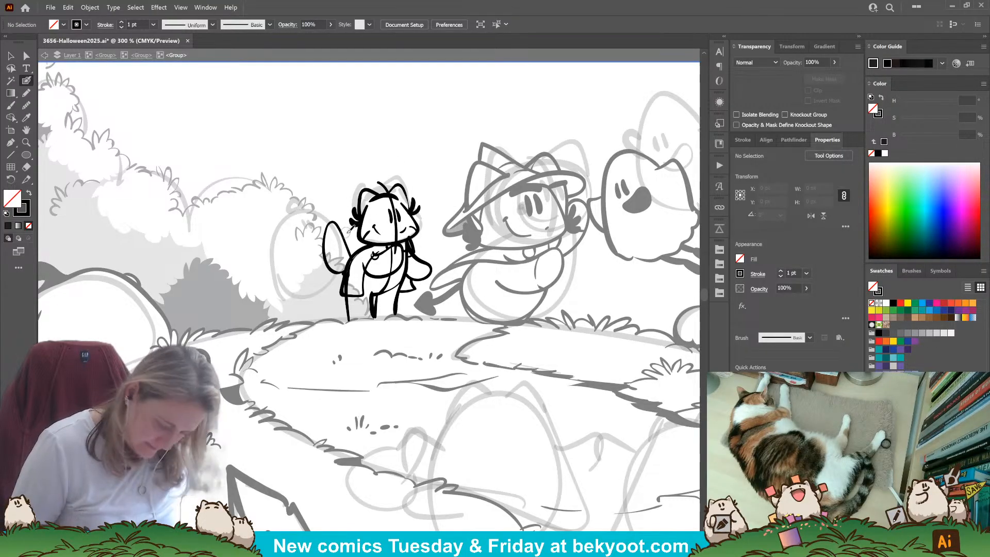
Ink a hat on the small cat's head with a curved band, a wide upswept brim and a pointed crown.
mouse_move(362, 211)
left_mouse_down()
mouse_move(418, 205)
mouse_move(379, 206)
mouse_move(419, 208)
left_mouse_up()
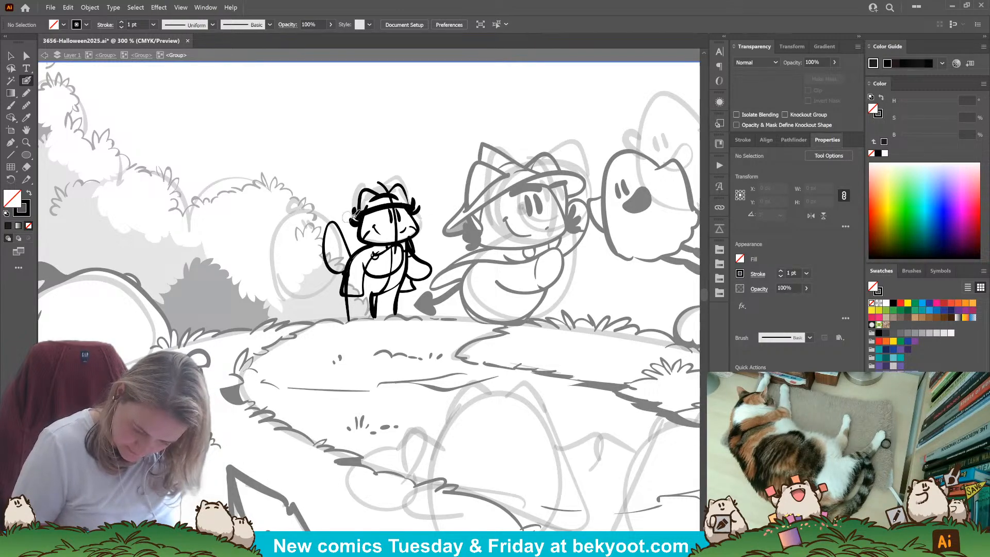
mouse_move(335, 221)
left_mouse_down()
mouse_move(430, 177)
mouse_move(415, 209)
left_mouse_up()
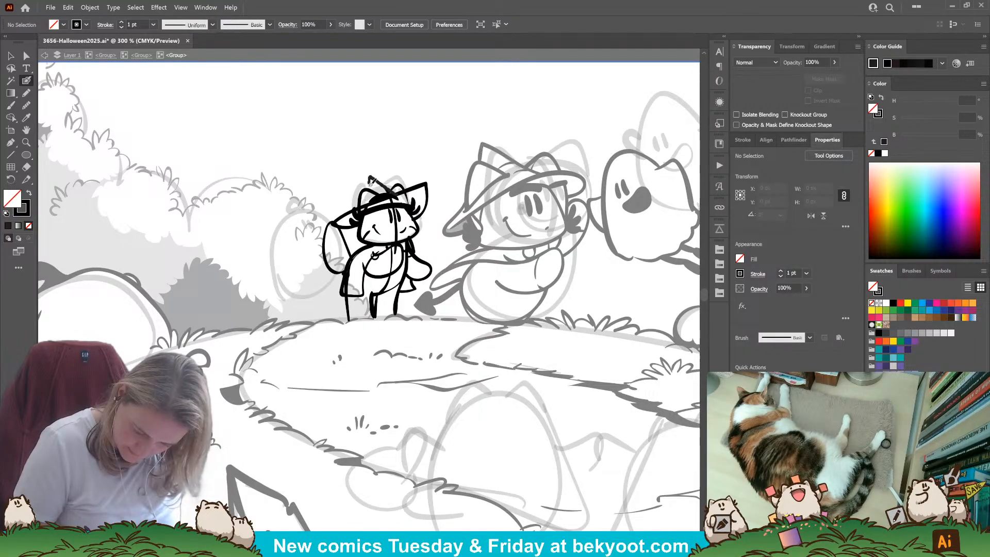
mouse_move(370, 179)
left_mouse_down()
mouse_move(423, 193)
mouse_move(415, 206)
mouse_move(427, 207)
left_mouse_up()
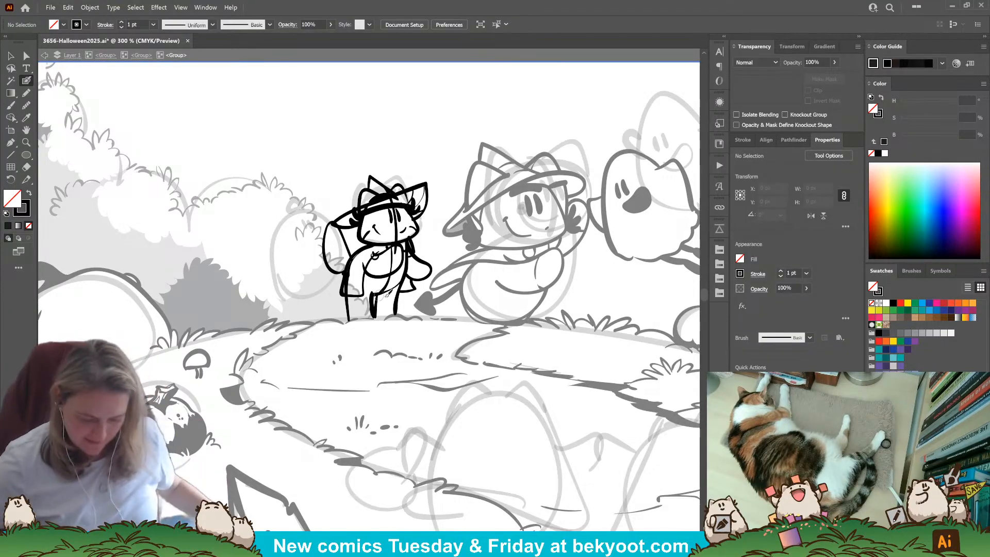
scroll(309, 245, "up", 1)
left_click_drag(451, 200, 440, 253)
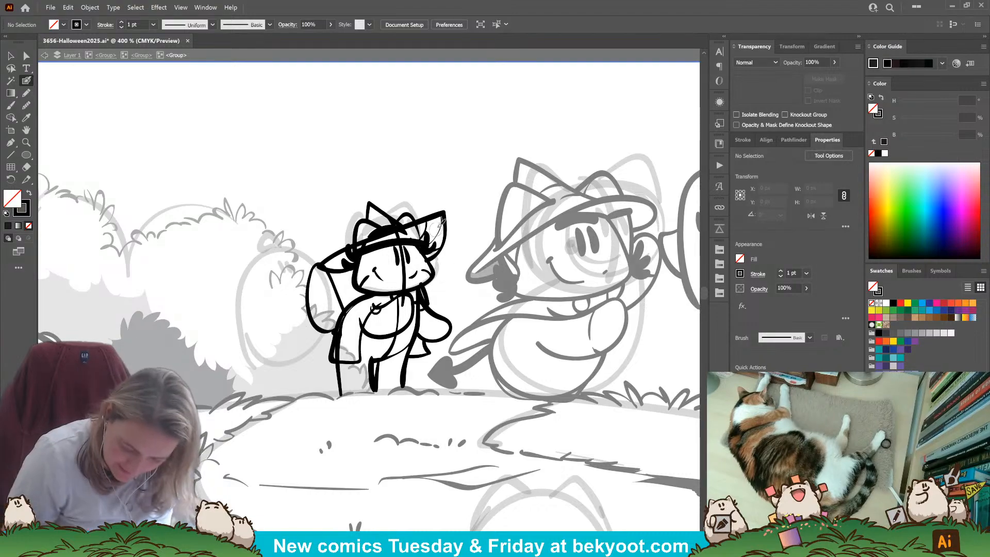
Erase the outline of the small cat's ear nearest the hat-wearing character where the hat covers it.
left_click_drag(392, 228, 421, 254)
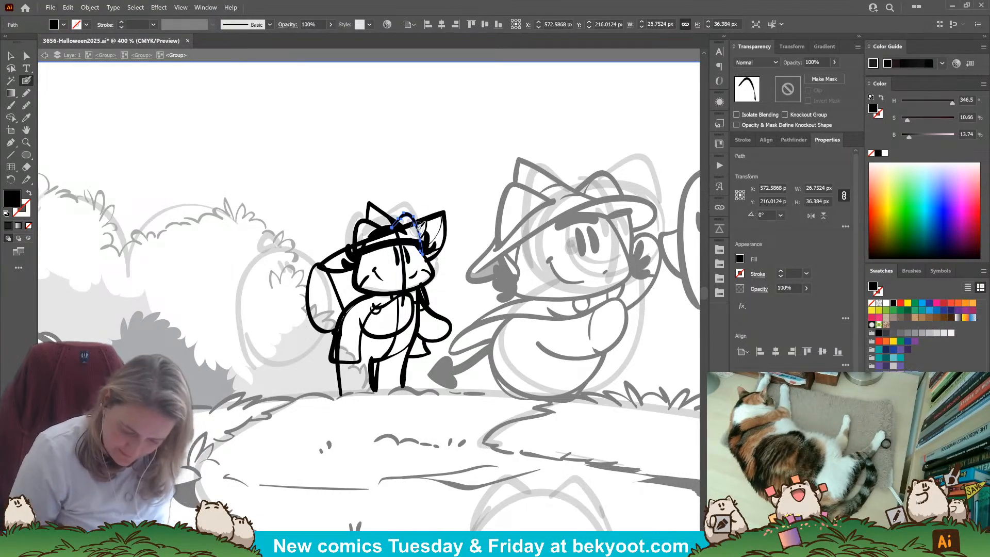
mouse_move(392, 226)
left_mouse_down()
mouse_move(424, 246)
mouse_move(415, 228)
mouse_move(363, 222)
mouse_move(355, 264)
mouse_move(370, 239)
left_mouse_up()
left_click(449, 187, "ctrl")
left_click(429, 191, "ctrl")
Delete the thick arc inside the small cat's hat and trim the remaining ear outline above the brim.
left_click(413, 241, "ctrl")
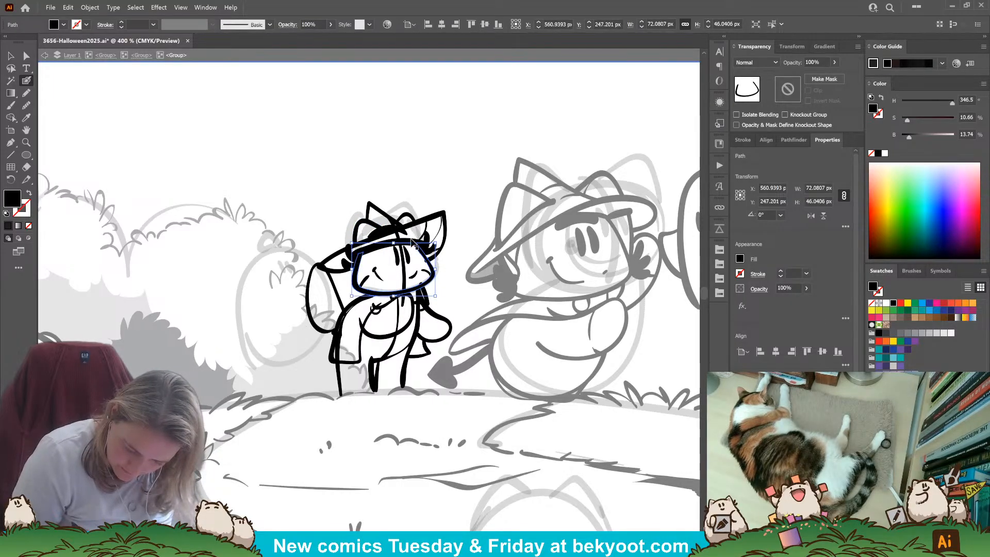
left_click(389, 230, "ctrl")
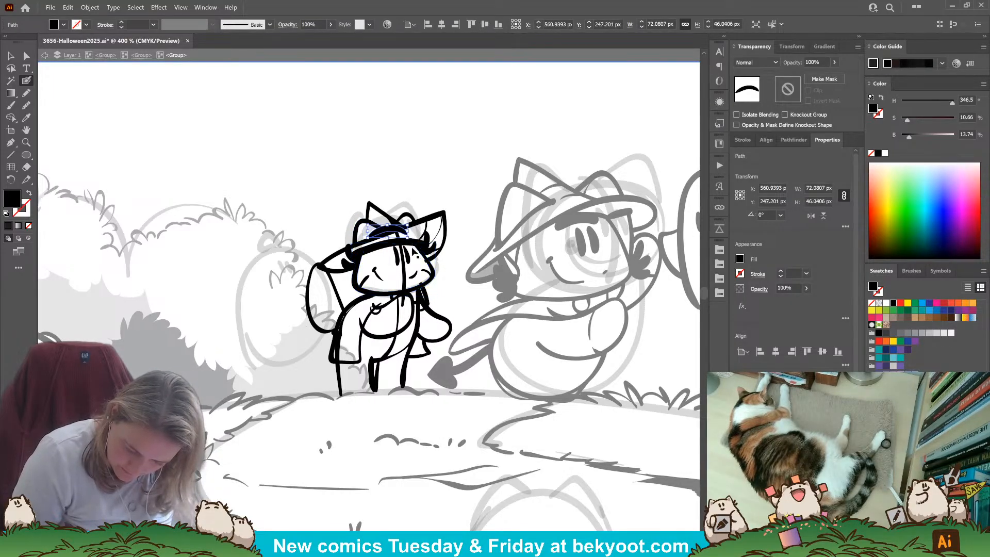
key("Delete")
left_click(387, 228, "ctrl")
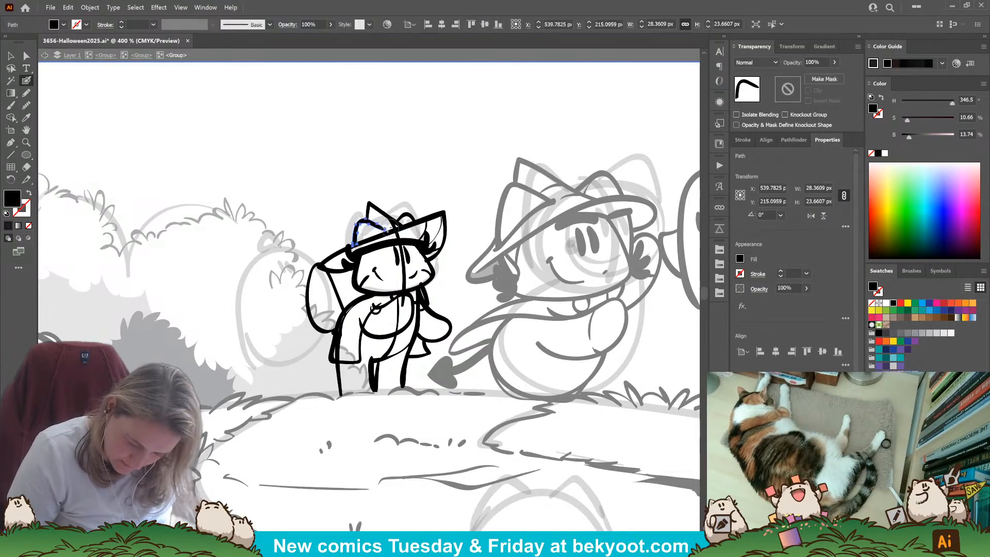
left_click_drag(382, 230, 379, 238)
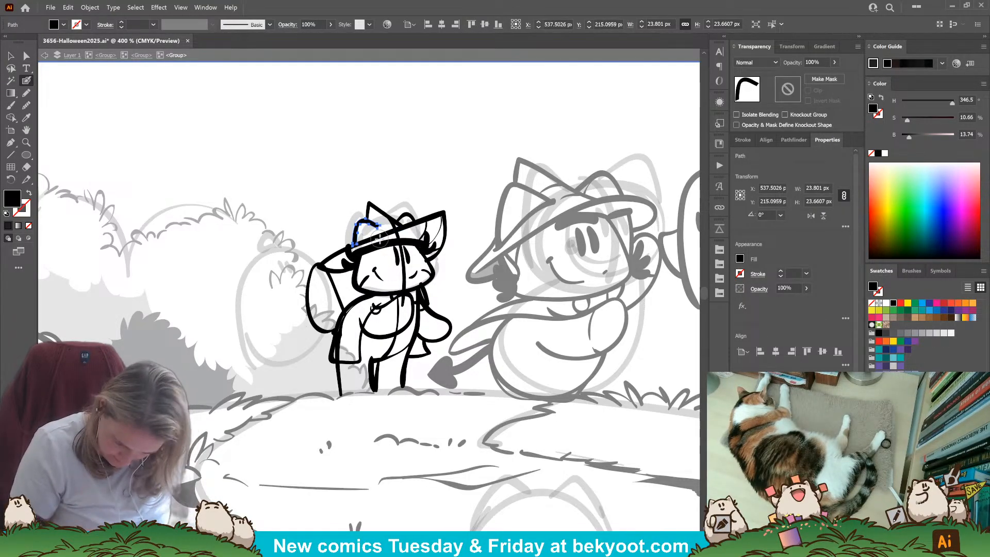
left_click(453, 174, "ctrl")
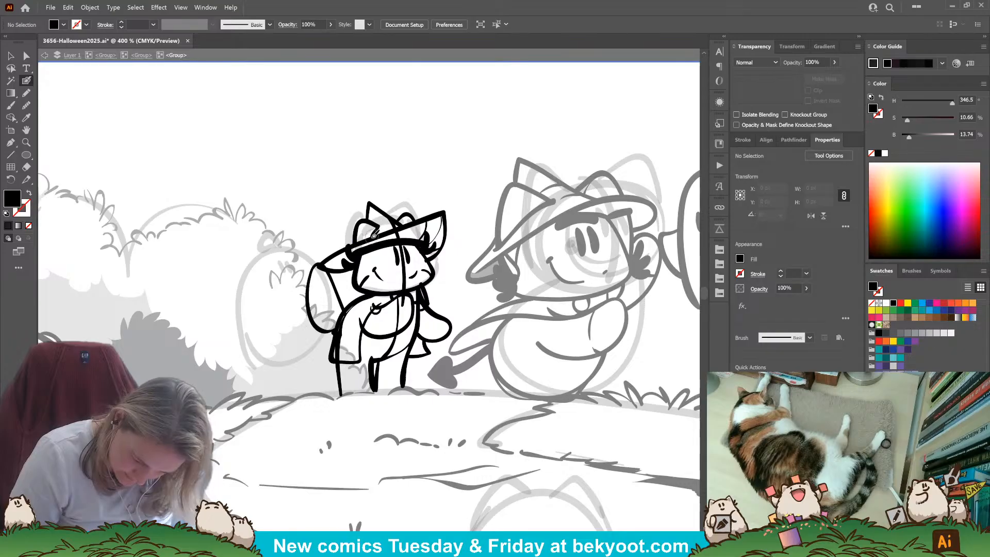
Scale the curved band stroke beneath the small cat's hat brim.
key("shift+x")
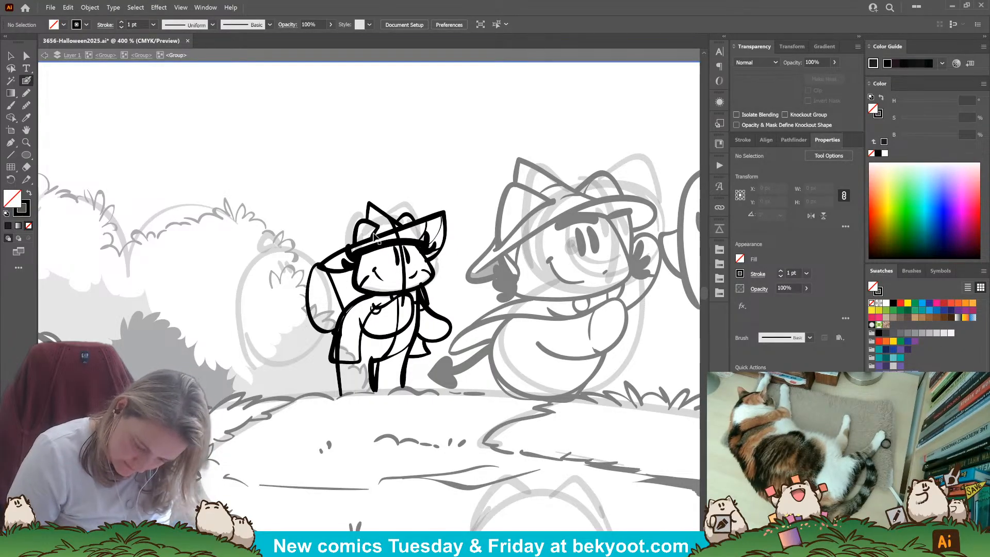
key("shift+x")
key("shift+x")
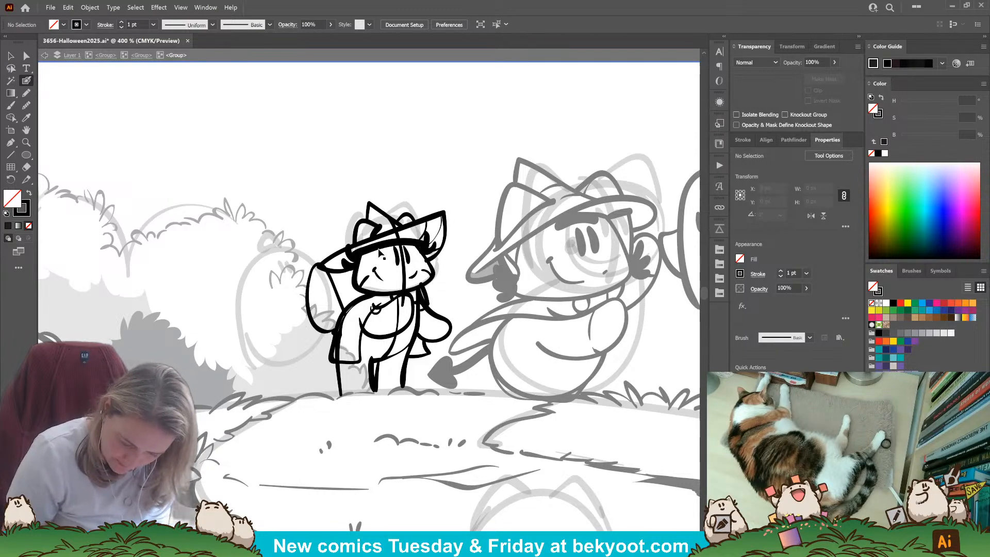
left_click(380, 249, "ctrl")
right_click(431, 237)
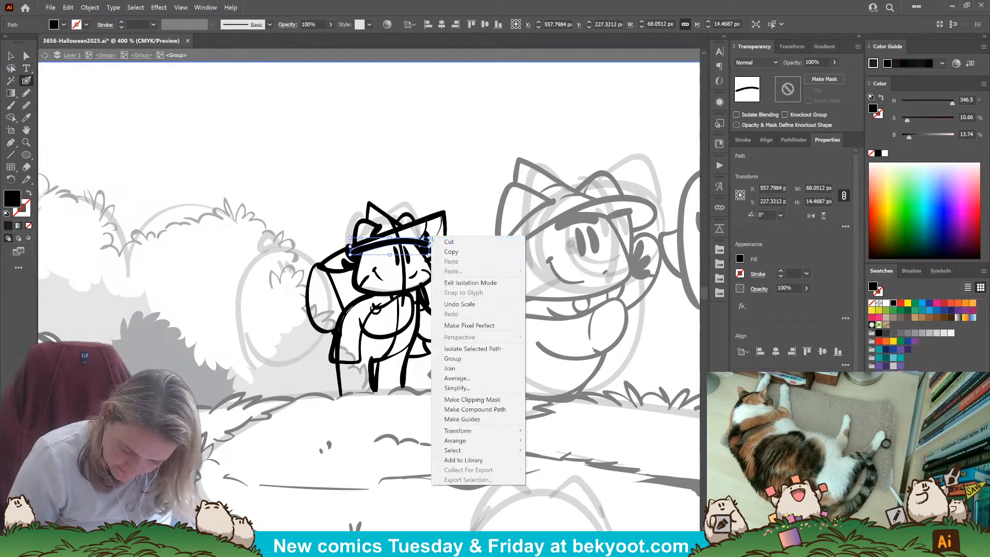
left_click(472, 211, "ctrl")
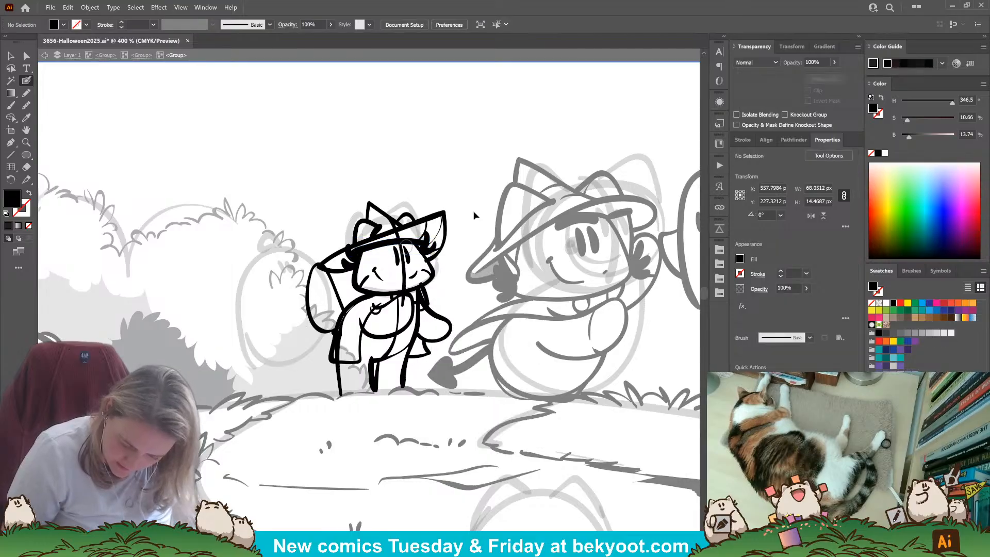
Rotate the curved band stroke under the small cat's hat by about 3.4° and shorten its end near the brim.
left_click(421, 243, "ctrl")
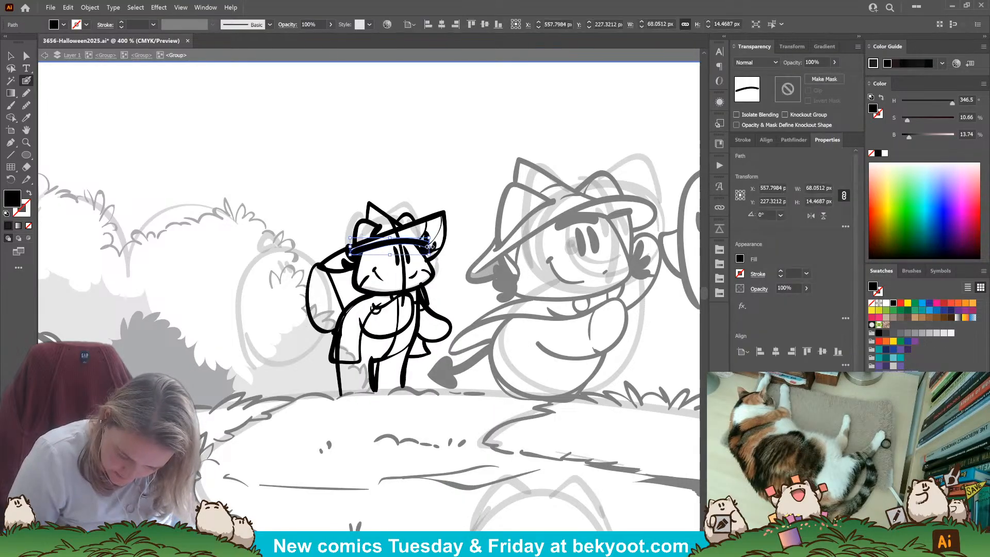
left_click(424, 241, "ctrl")
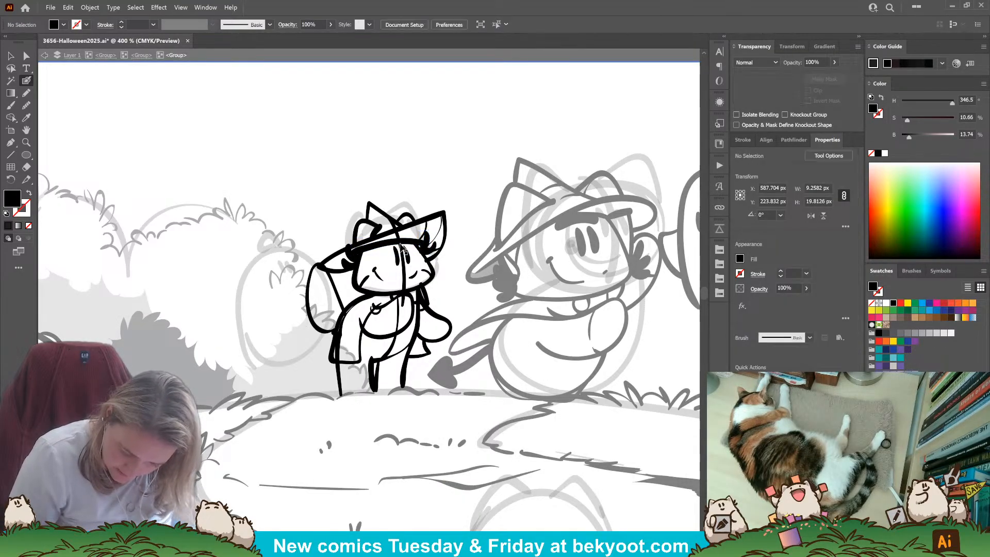
left_click(430, 247, "ctrl")
left_click_drag(430, 245, 430, 235)
key("ctrl+z")
key("ctrl+z")
left_click_drag(352, 248, 359, 249)
left_click_drag(434, 239, 423, 243)
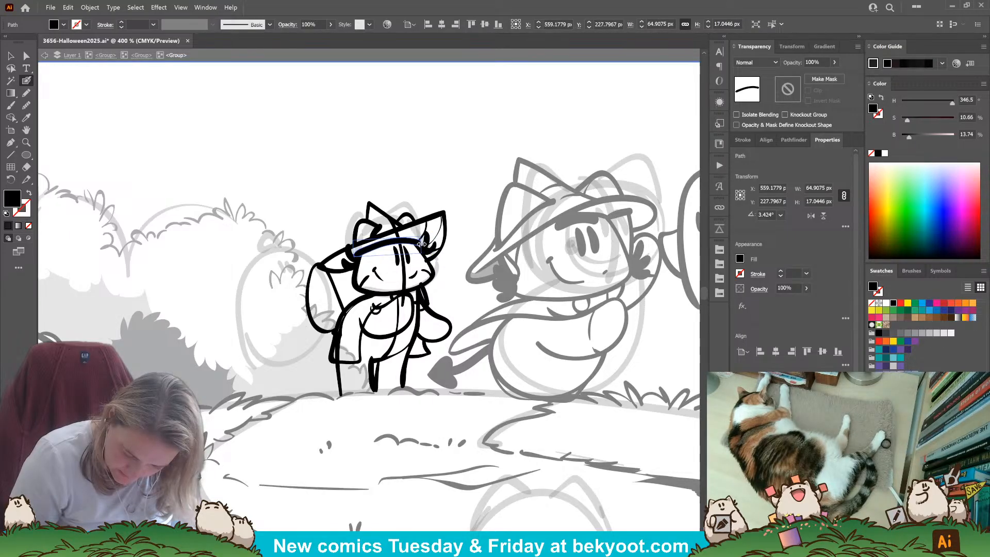
left_click(461, 230, "ctrl")
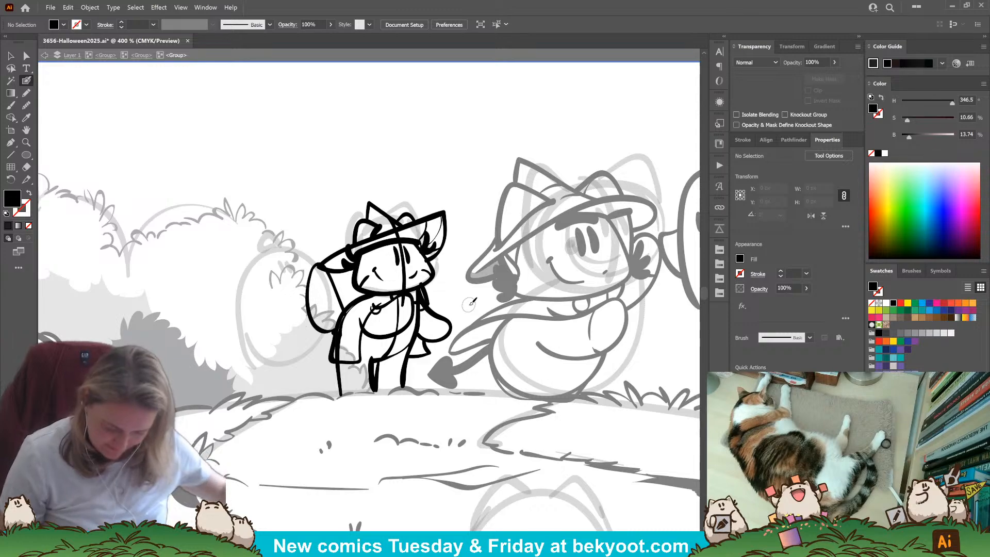
Rotate the small cat's tail outward, away from the hat brim, and ink curved stripes across it.
left_click(334, 278, "ctrl")
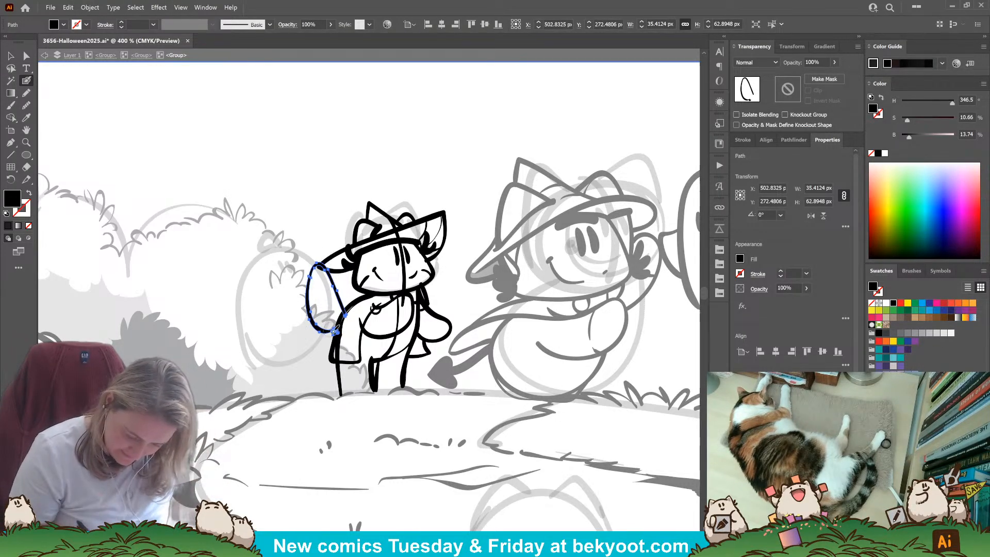
key("ctrl")
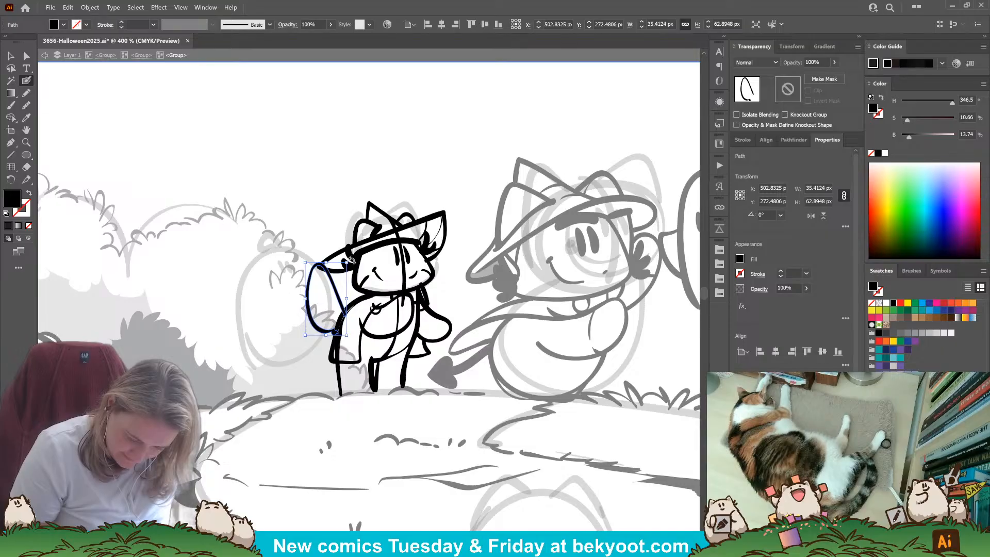
left_click_drag(351, 260, 331, 304)
left_click(296, 369, "ctrl")
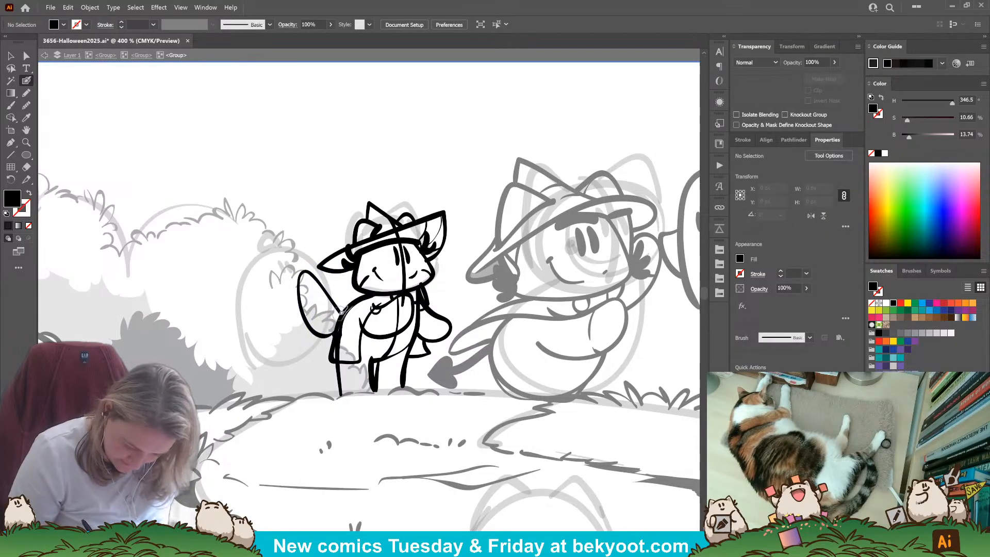
key("shift+x")
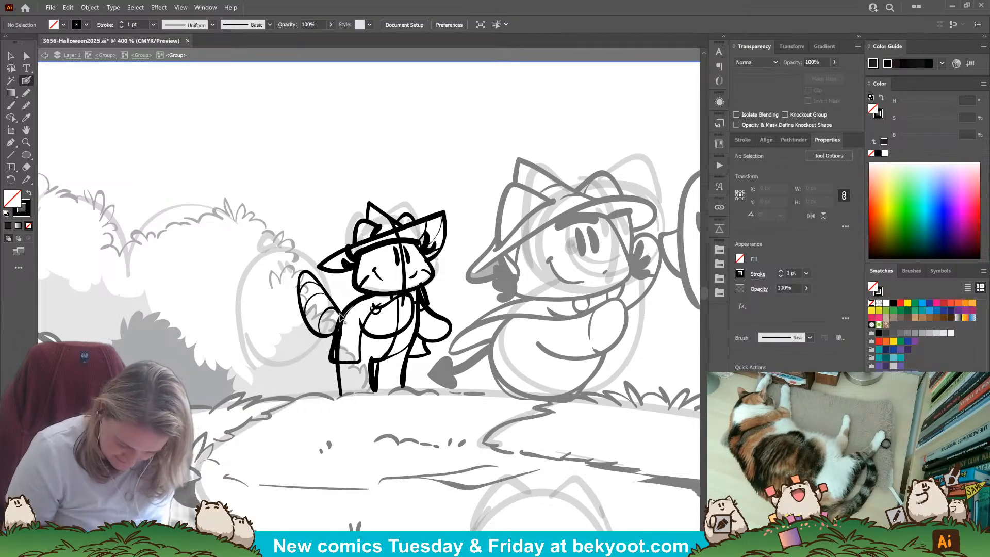
Trim the upper part of the small cat's rear leg line where it overlaps the coat.
left_click_drag(339, 322, 340, 396)
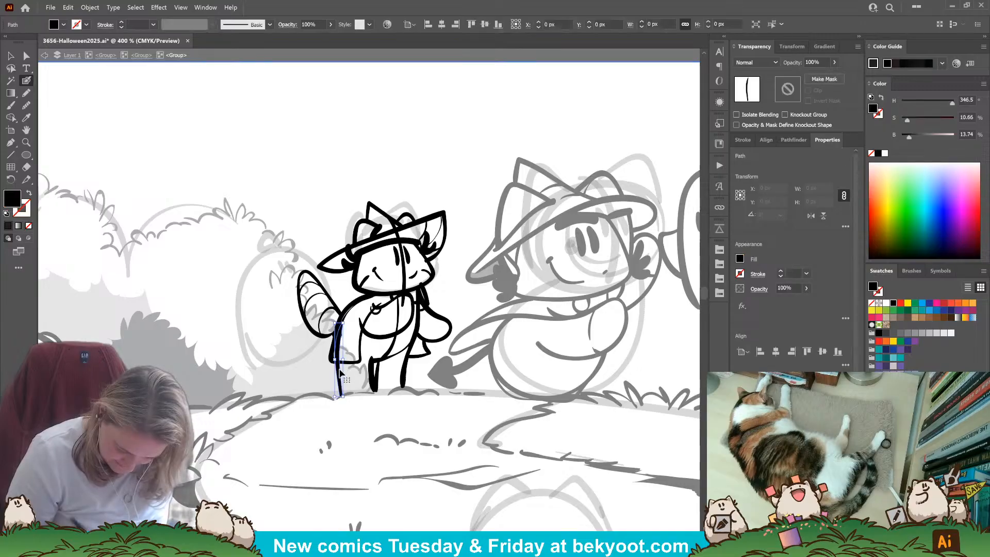
mouse_move(340, 323)
left_mouse_down()
mouse_move(368, 294)
mouse_move(343, 324)
mouse_move(337, 362)
left_mouse_up()
key("ctrl+shift+a")
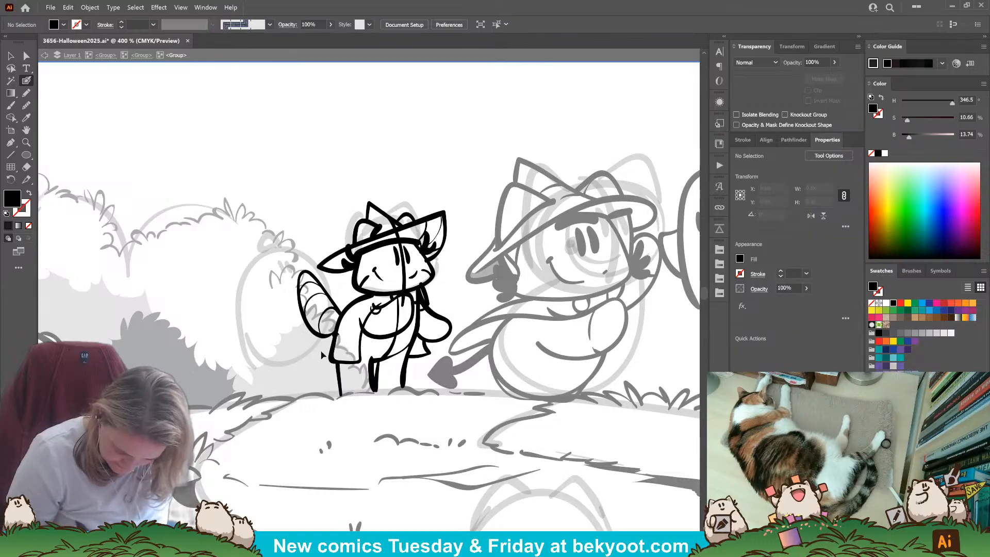
left_click(321, 335, "ctrl")
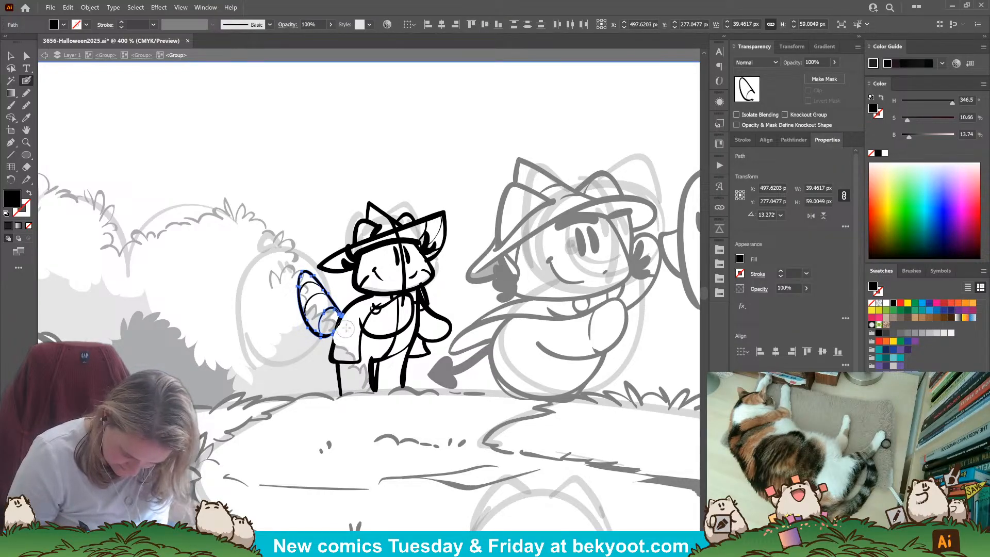
left_click(280, 355, "ctrl")
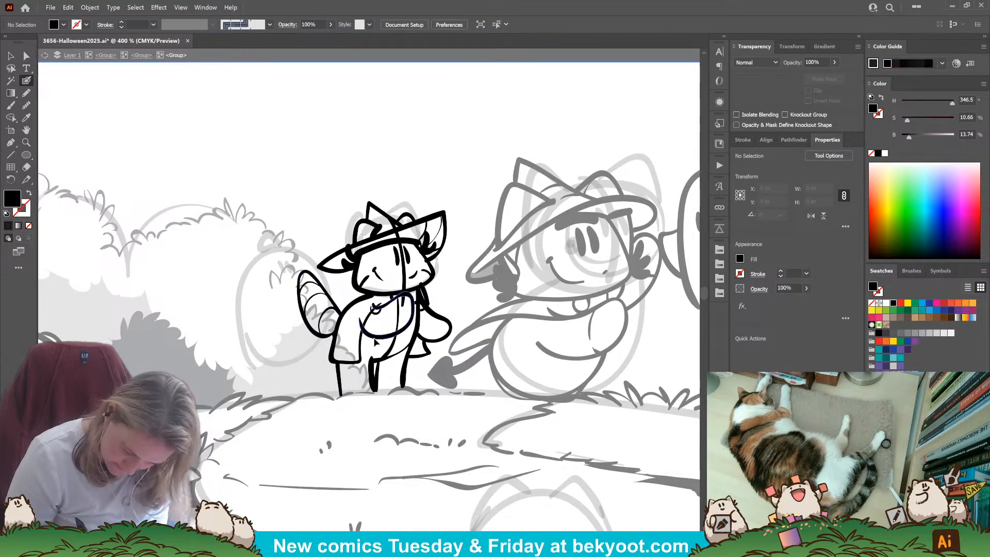
Delete the vertical guide line down the small cat's belly and the small blob at its collar.
left_click(374, 338, "ctrl")
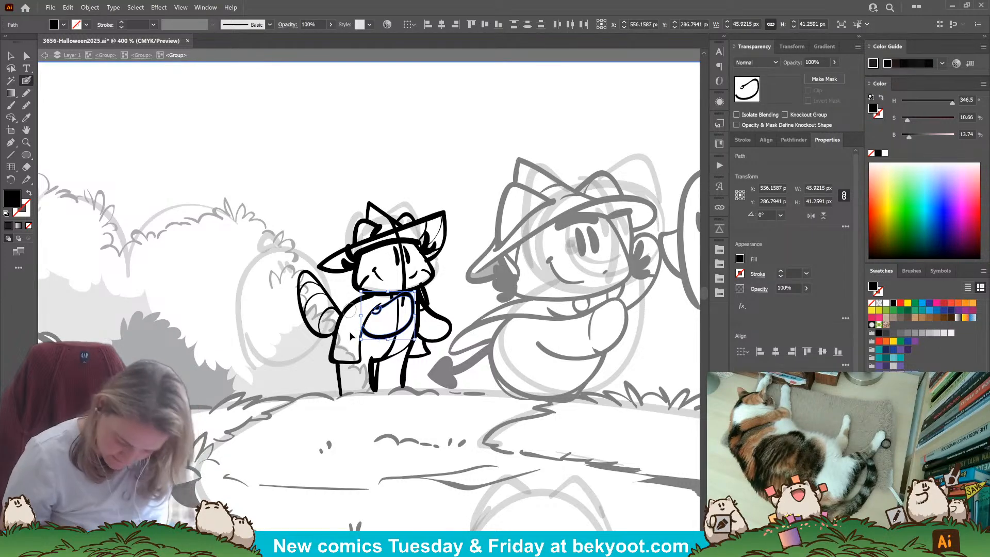
left_click(394, 346, "ctrl")
left_click(395, 346, "ctrl")
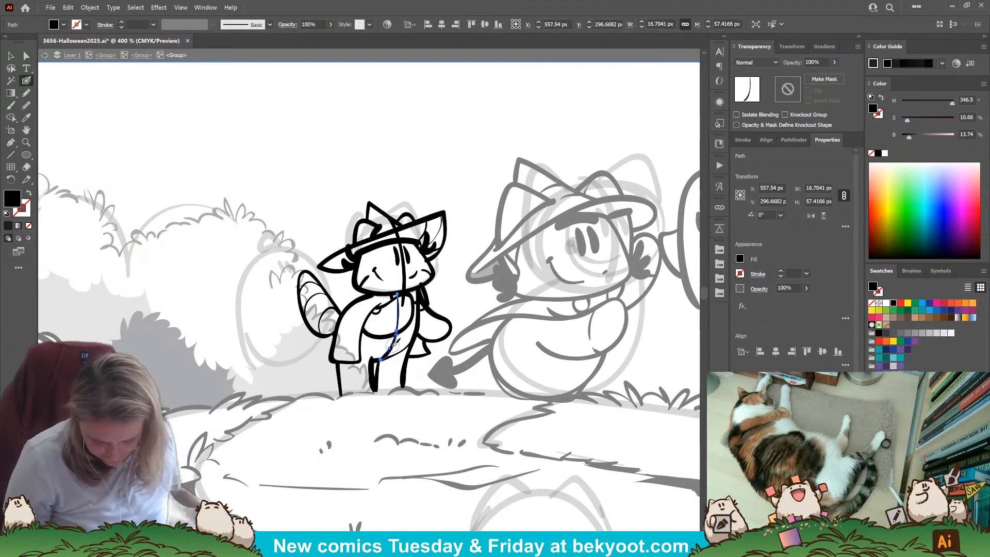
key("Delete")
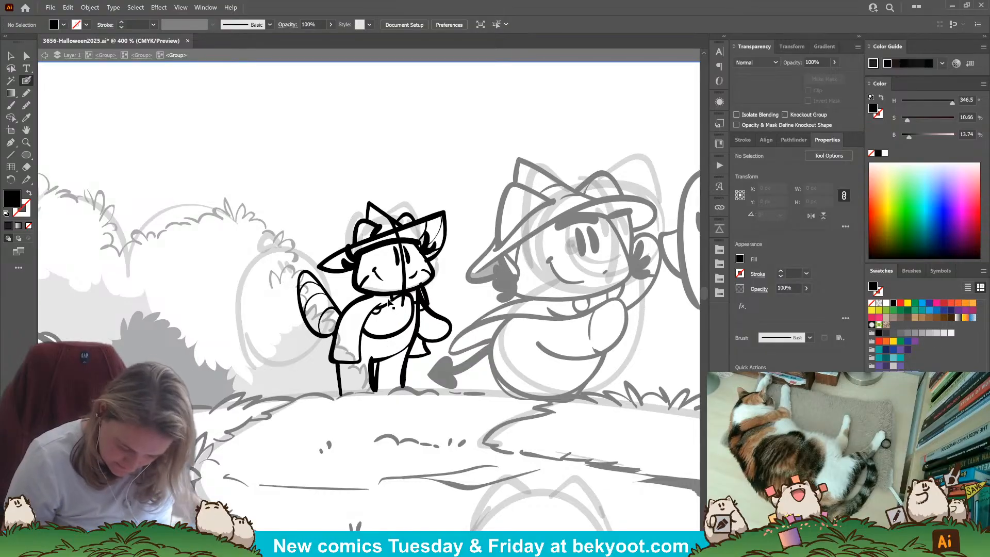
left_click(392, 297, "ctrl")
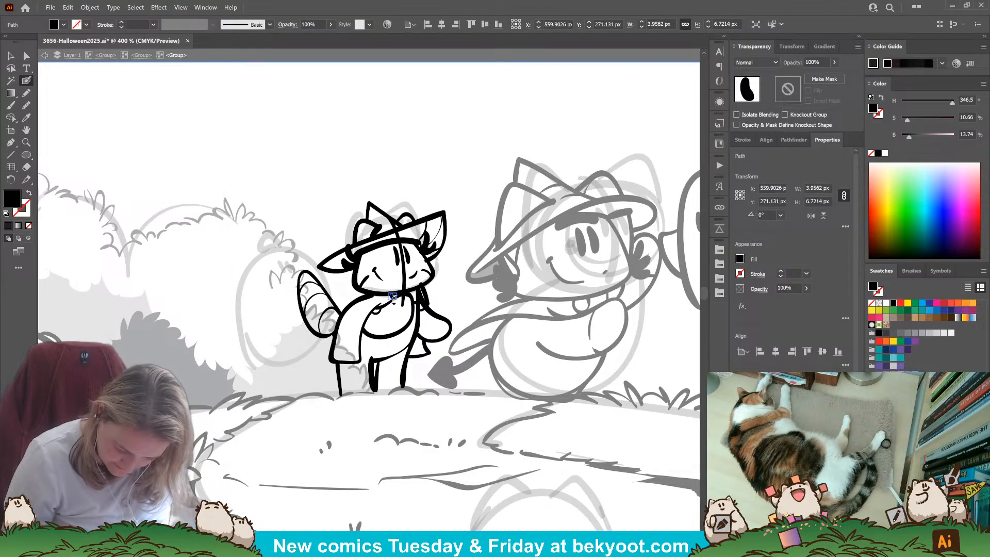
key("Delete")
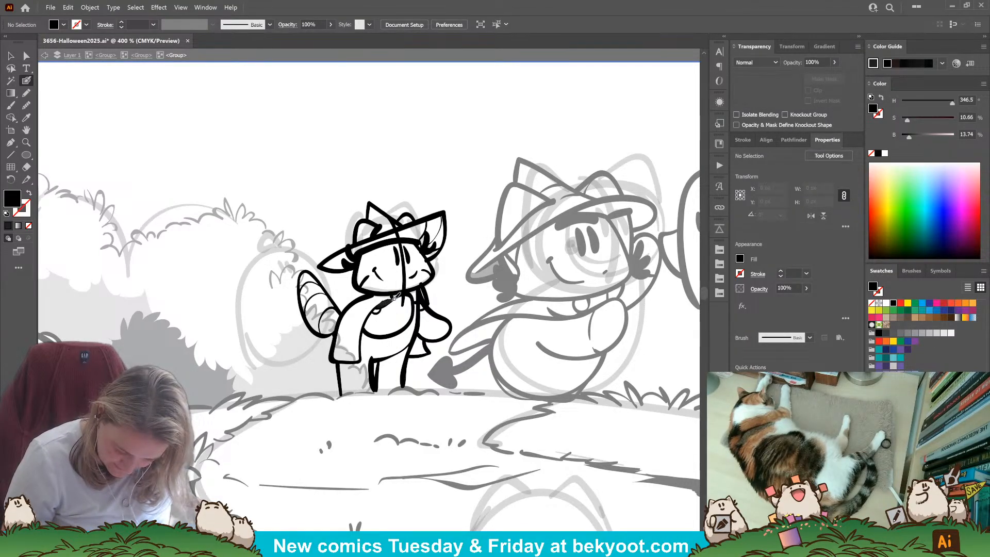
Refine the collar flap beneath the small cat's chin and trim the body line where it overlaps the flap.
key("shift+x")
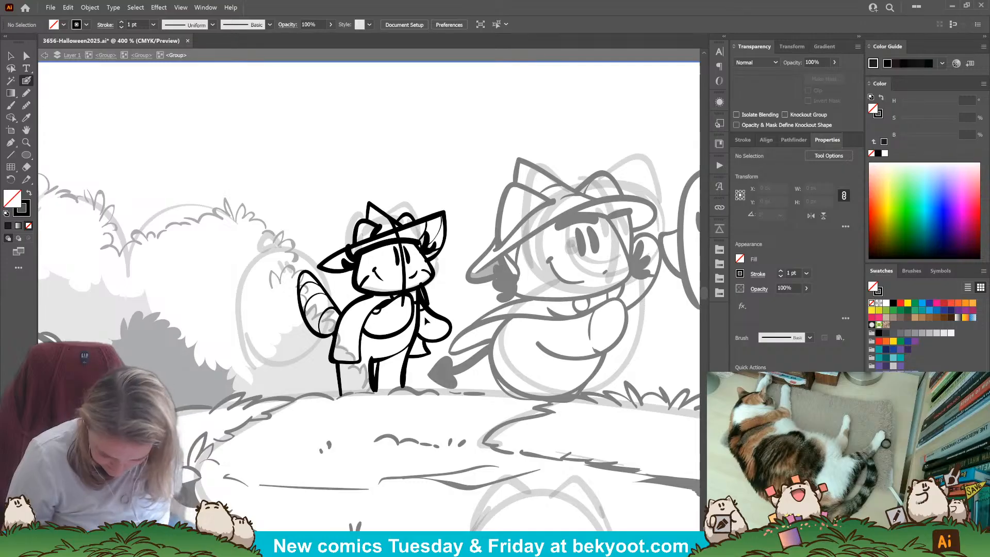
mouse_move(428, 299)
left_mouse_down()
mouse_move(427, 328)
mouse_move(425, 303)
left_mouse_up()
left_click(428, 324, "ctrl")
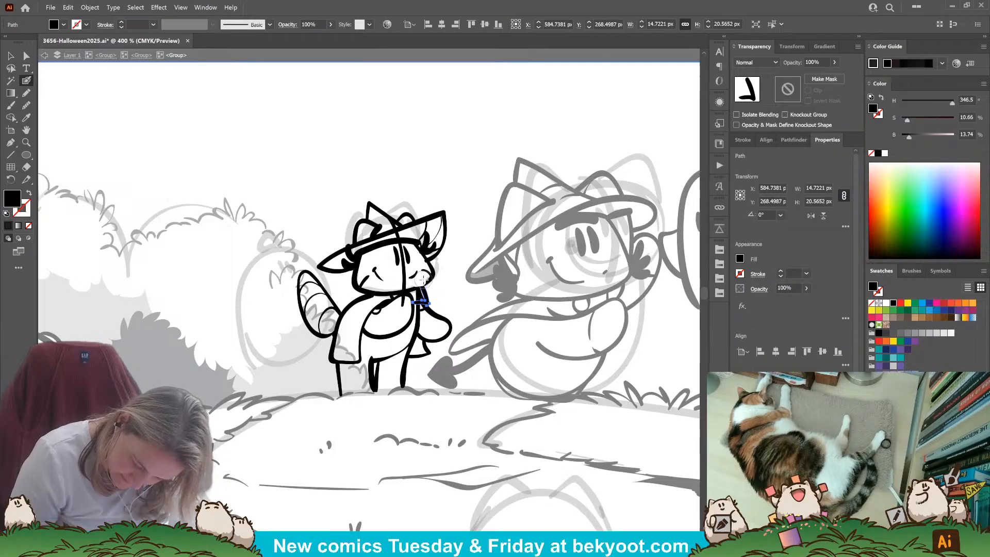
key("ctrl+shift+a")
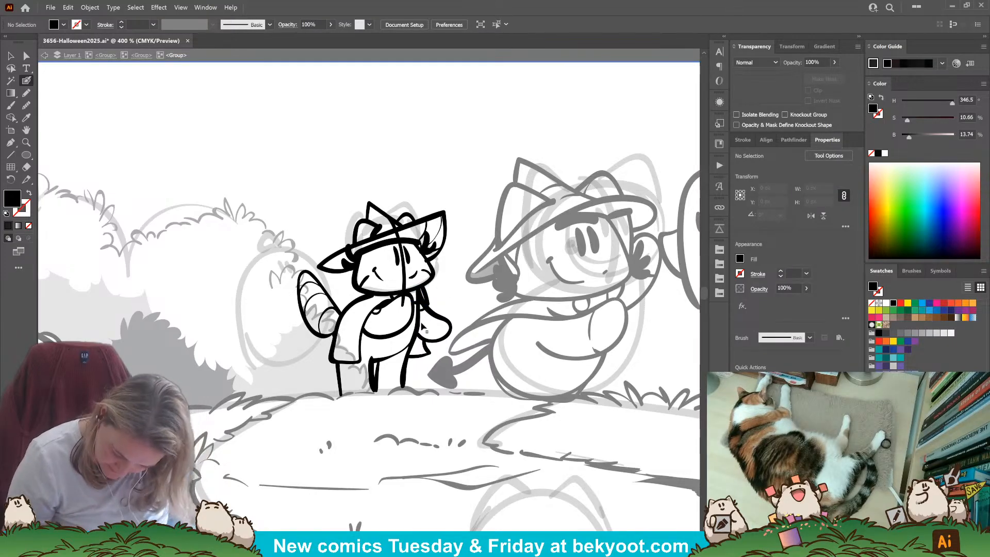
left_click_drag(422, 326, 437, 308)
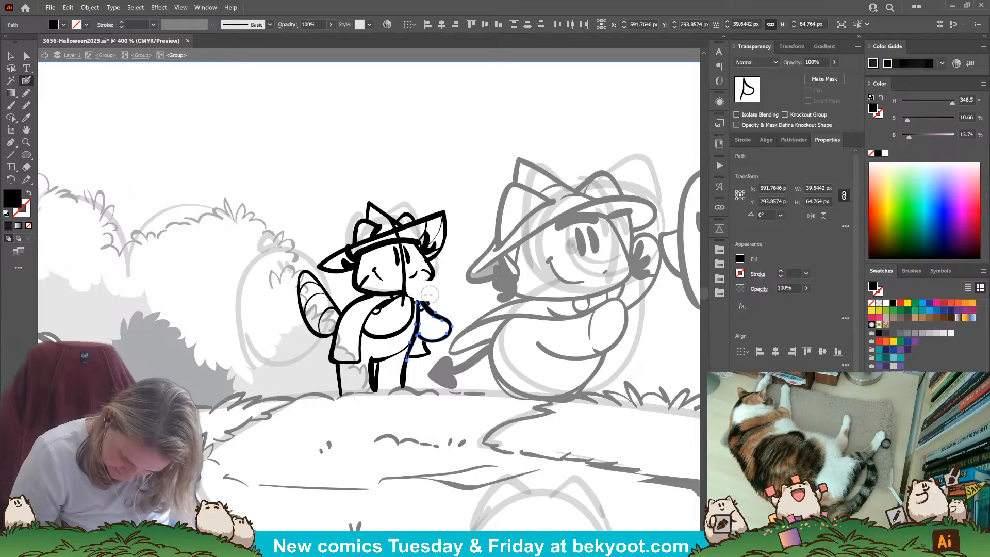
mouse_move(418, 294)
left_mouse_down()
mouse_move(436, 297)
mouse_move(418, 287)
left_mouse_up()
left_click(451, 282, "ctrl")
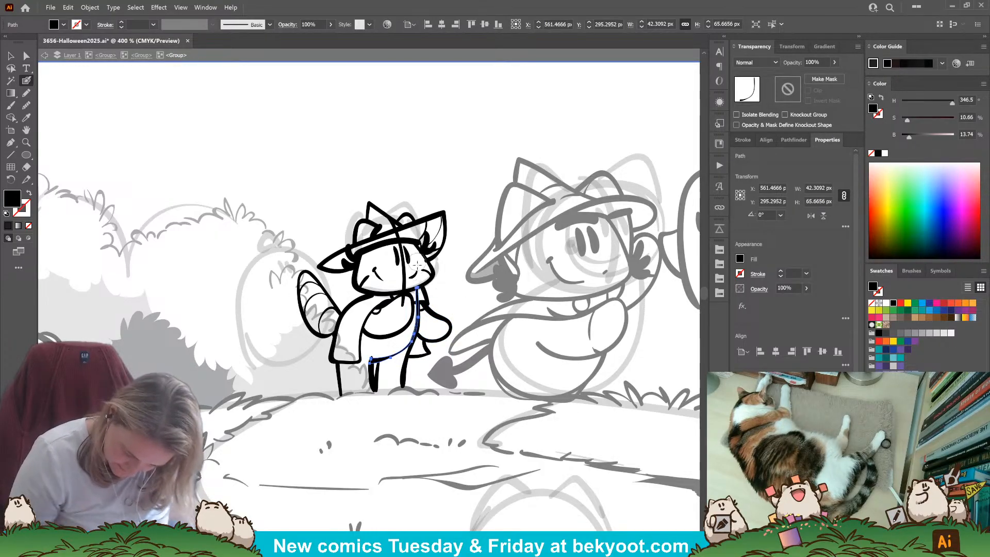
key("ctrl+z")
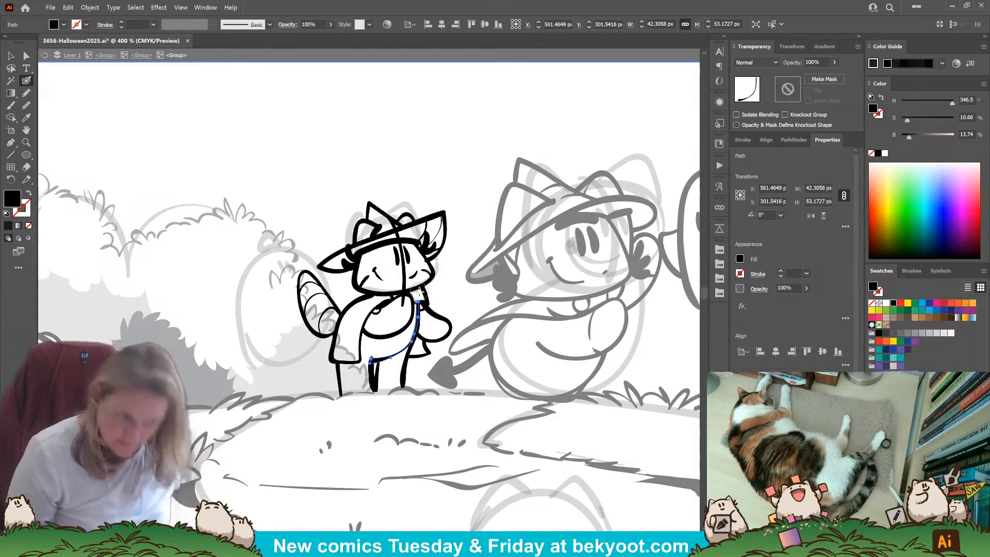
Delete the vertical guide line running through the small cat's face between the hat and the chin.
left_click(403, 270, "ctrl")
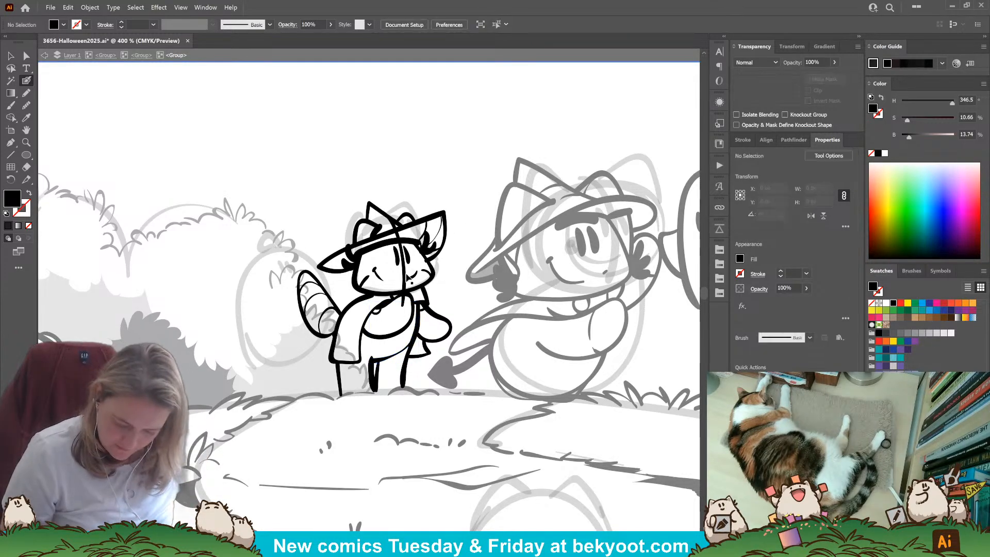
key("Delete")
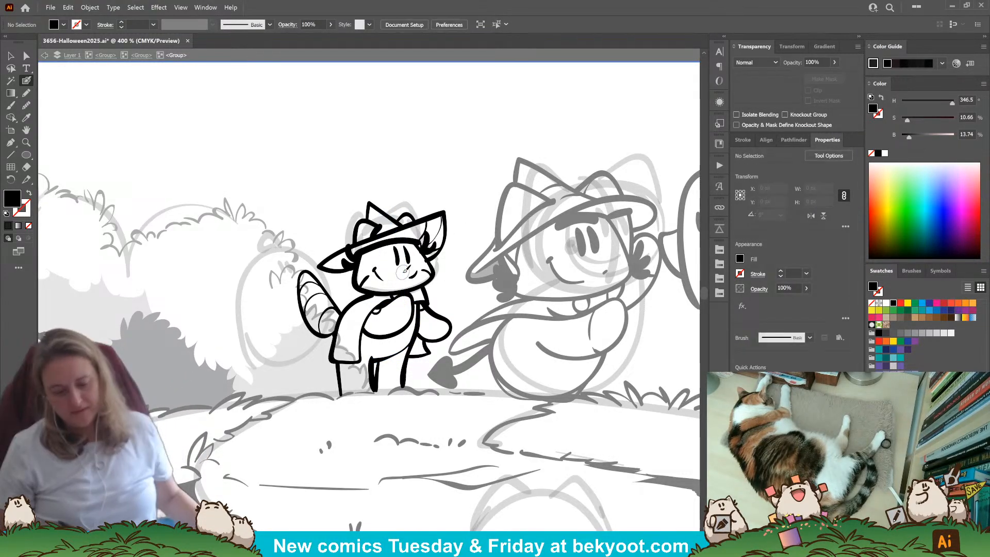
left_click(399, 257, "ctrl")
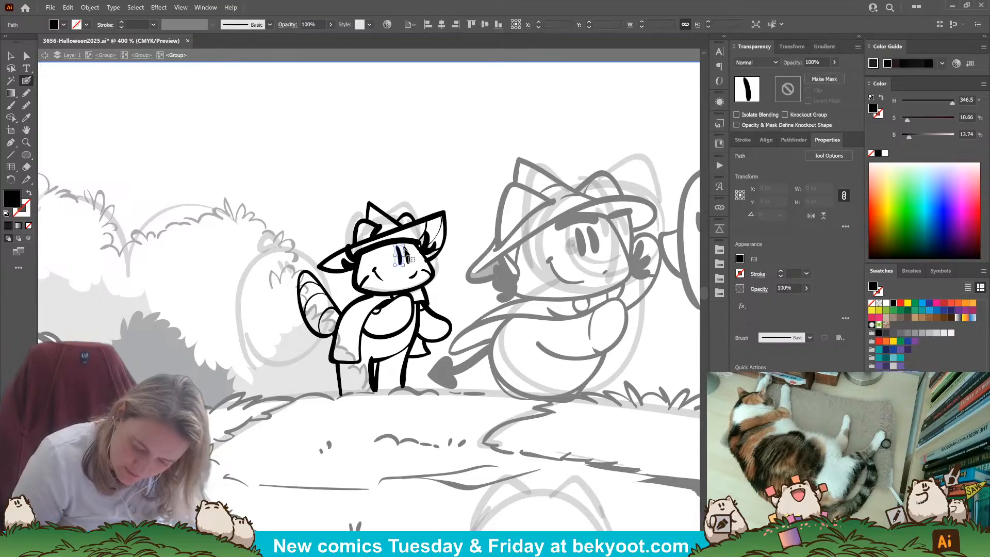
left_click(466, 223, "ctrl")
left_click(437, 252, "ctrl")
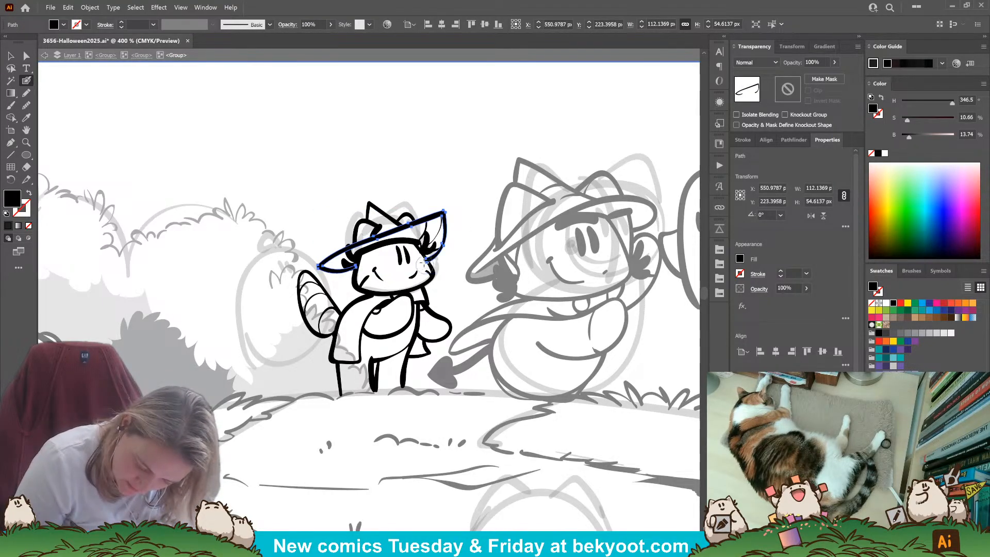
left_click(448, 263, "ctrl")
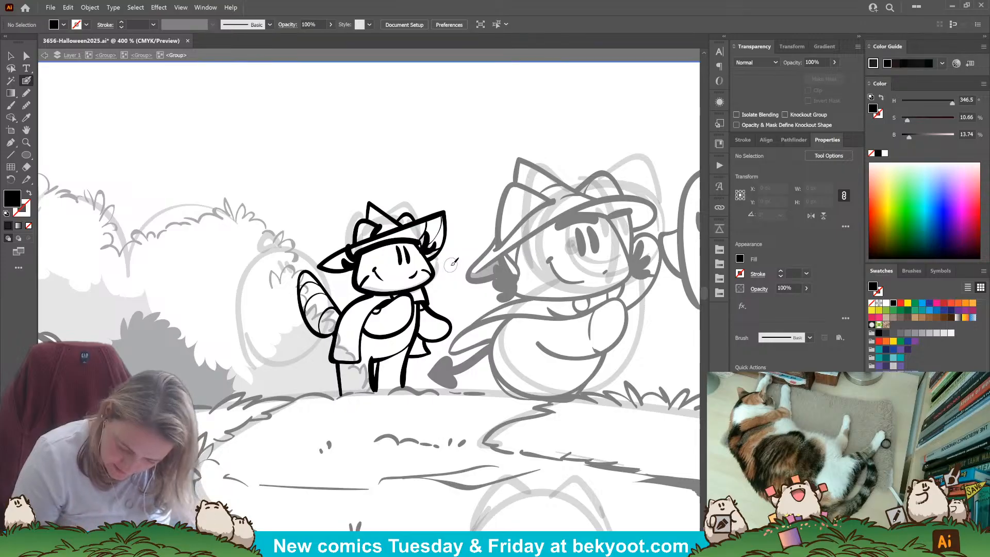
Rework the fur tuft beside the small cat's eyes and remove the thin inner lines under the hat brim's raised tip.
left_click(431, 239, "ctrl")
left_click(430, 249, "ctrl")
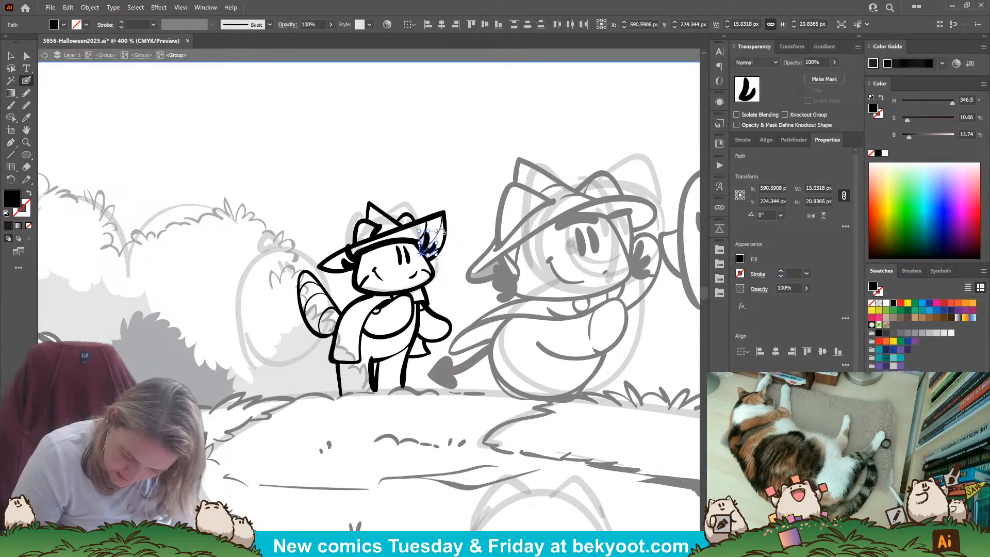
left_click_drag(441, 233, 419, 249)
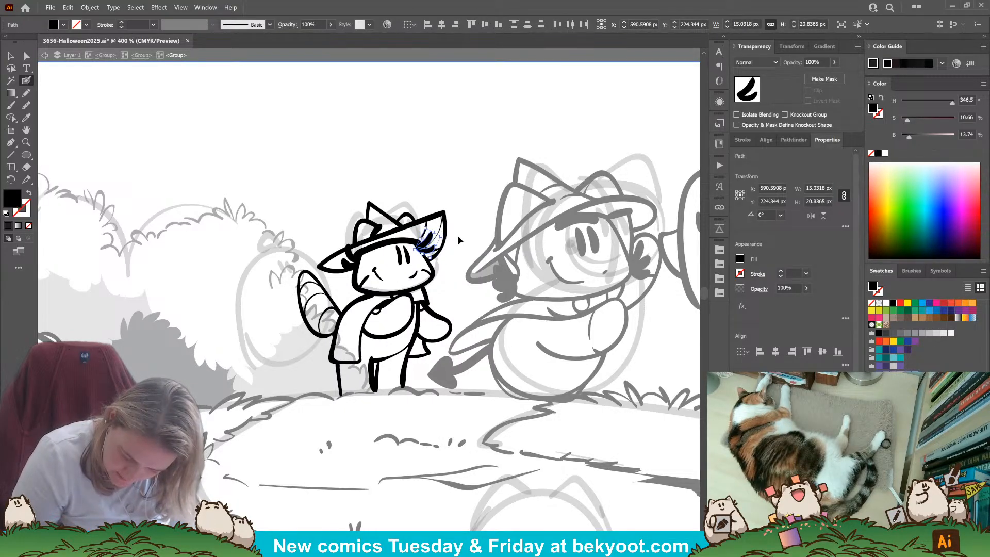
left_click(460, 237, "ctrl")
left_click(440, 227, "ctrl")
left_click(427, 228, "ctrl+shift")
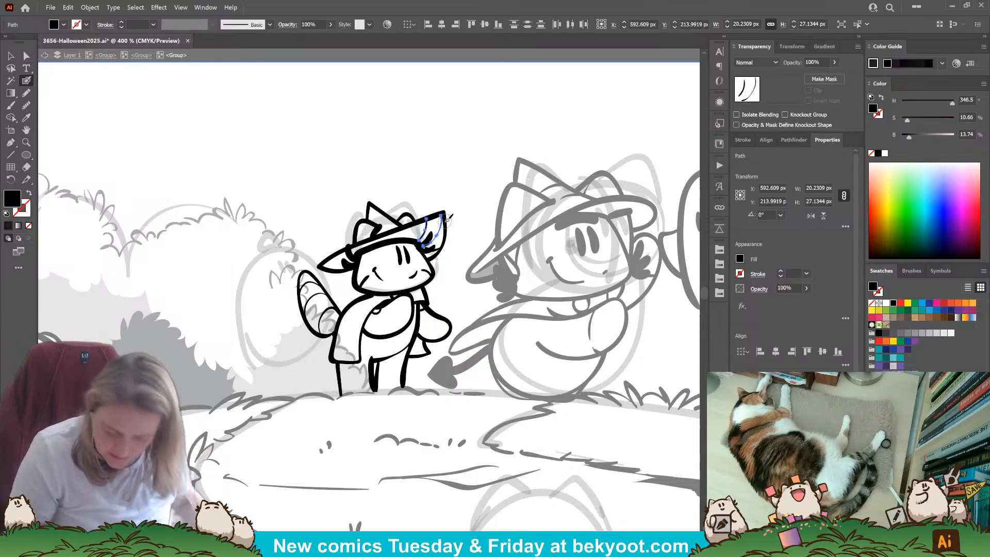
key("ctrl+shift+a")
left_click_drag(442, 246, 424, 249)
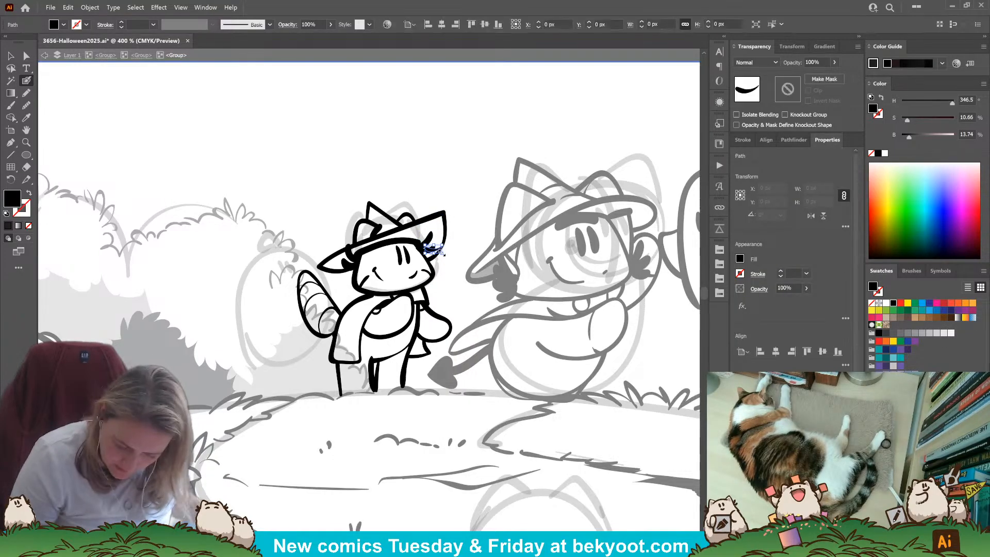
key("ctrl+shift+a")
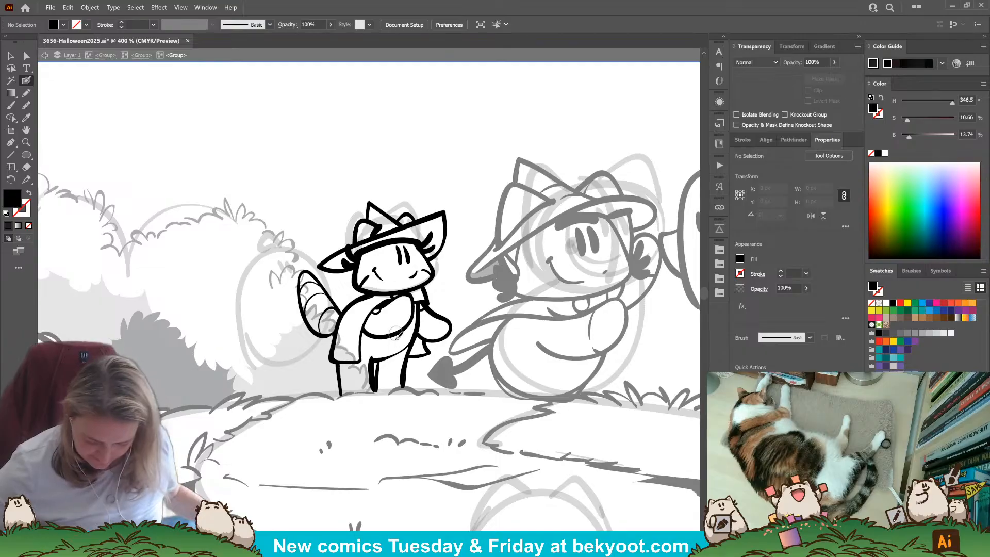
Exit the small cat's group into its parent group.
scroll(403, 365, "down", 1)
scroll(403, 364, "down", 1)
scroll(403, 323, "up", 1)
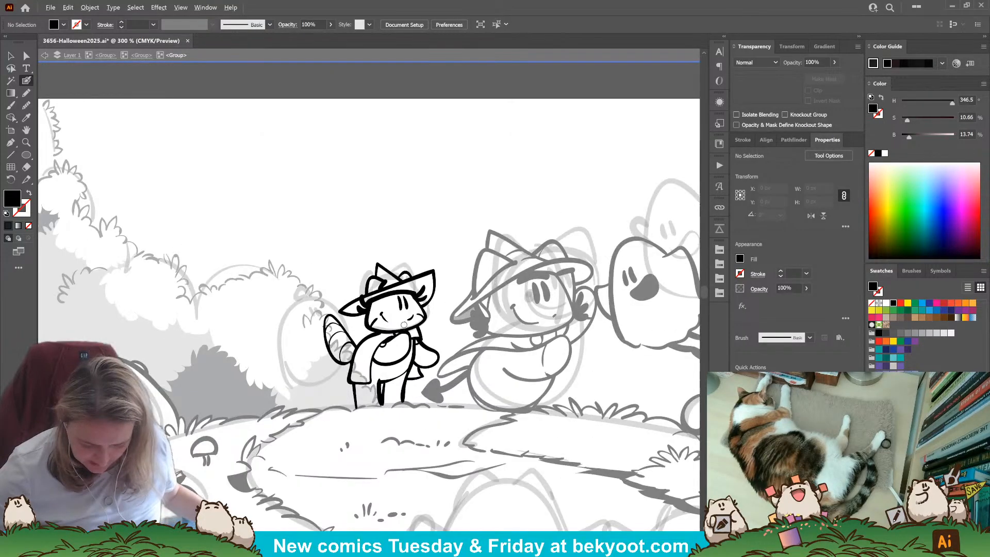
left_click(138, 56)
left_click_drag(408, 424, 476, 406)
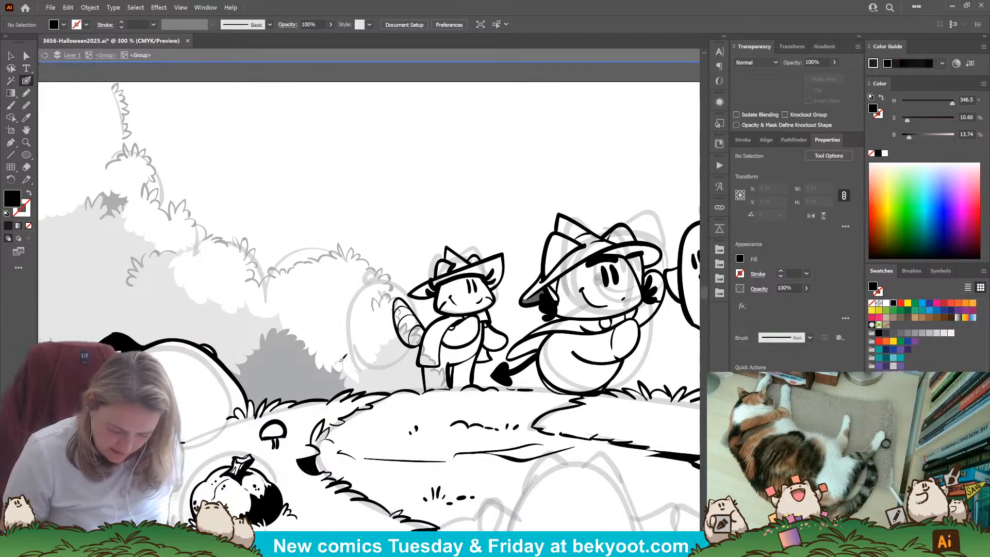
scroll(440, 390, "right", 7)
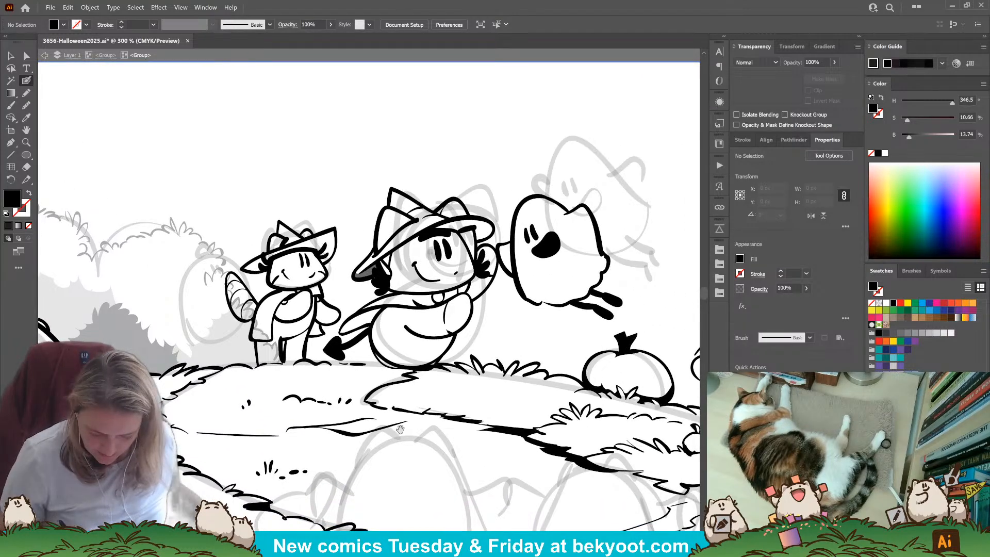
scroll(343, 436, "left", 3)
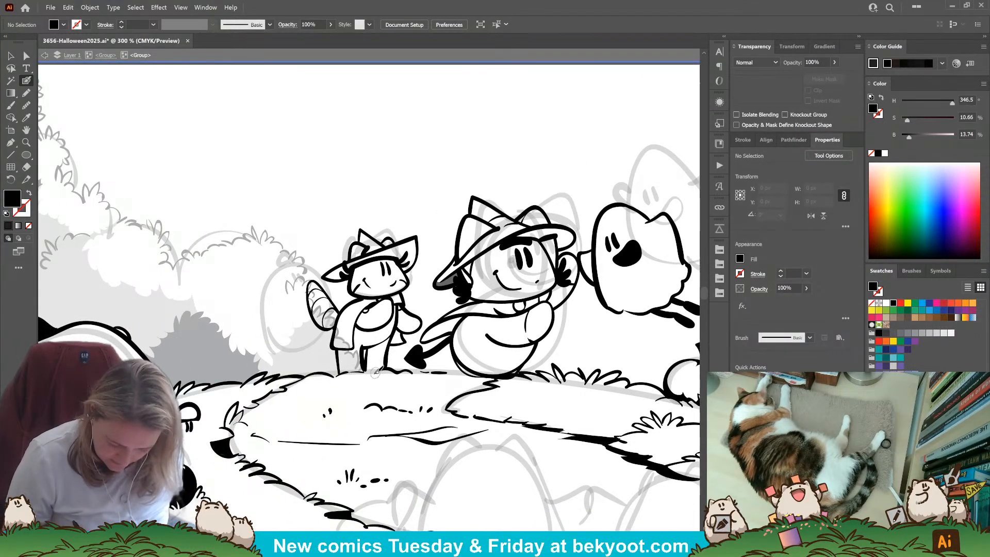
key("shift+x")
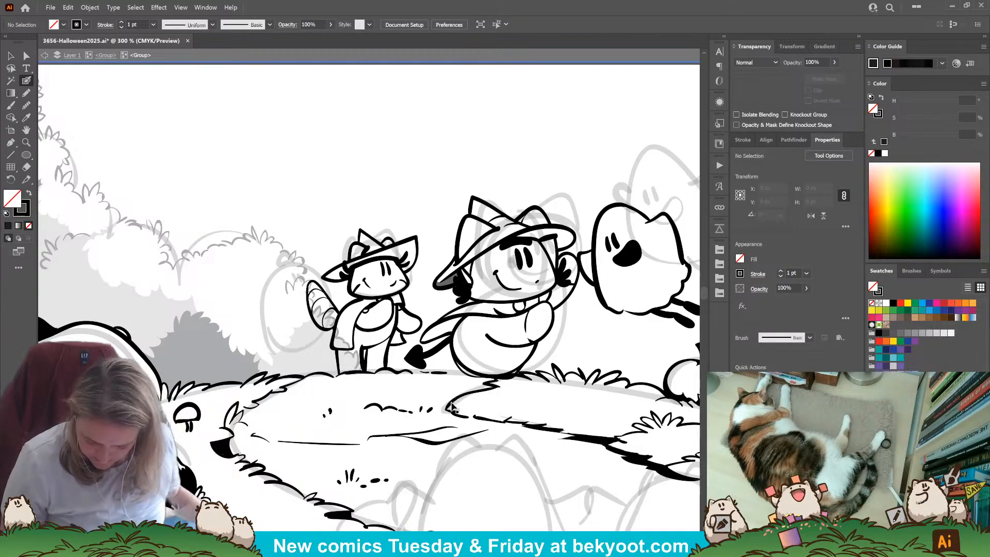
key("shift+x")
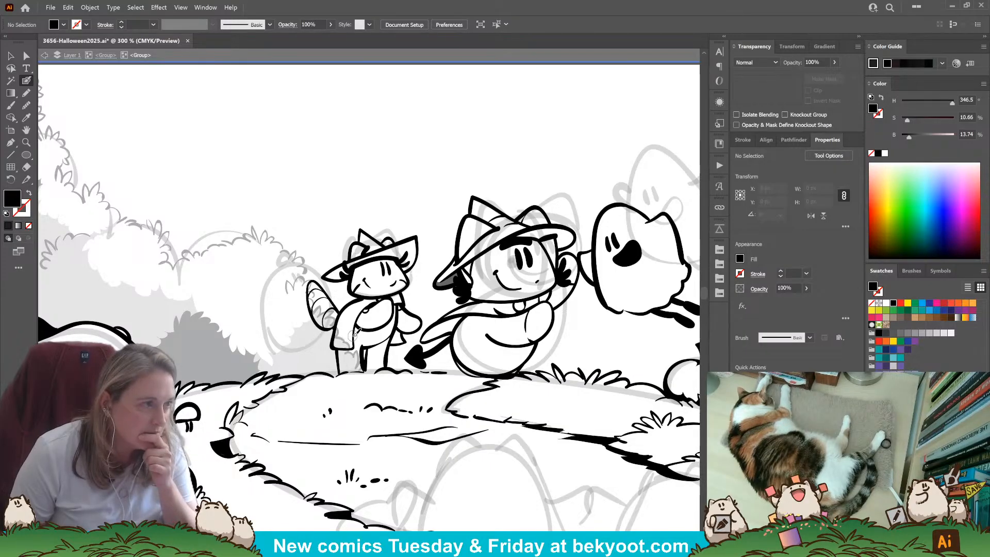
Ink the top arc and left side of the rounded body behind the small cat's tail, redrawing strokes that miss the shape.
left_click_drag(312, 410, 402, 396)
key("shift+x")
key("shift+x")
key("shift+x")
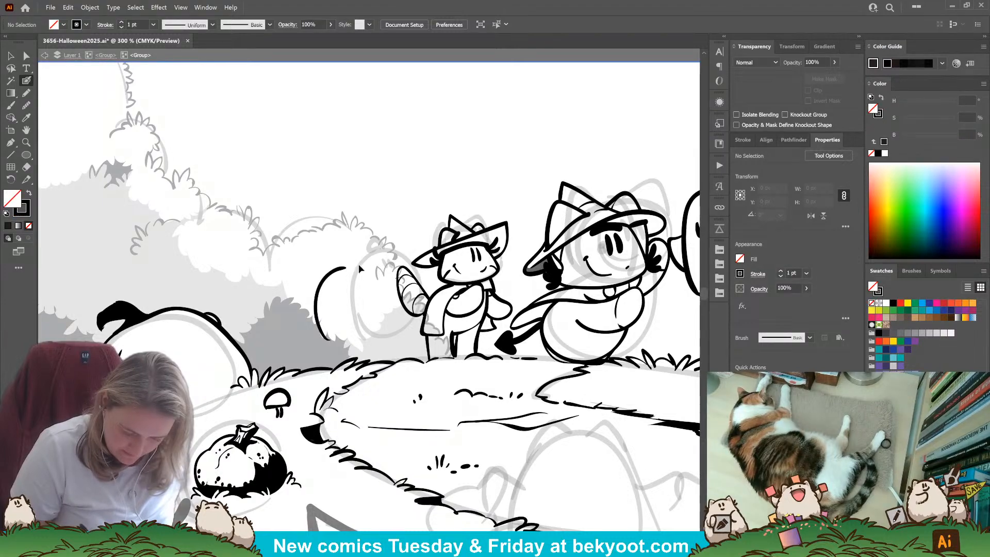
key("shift+x")
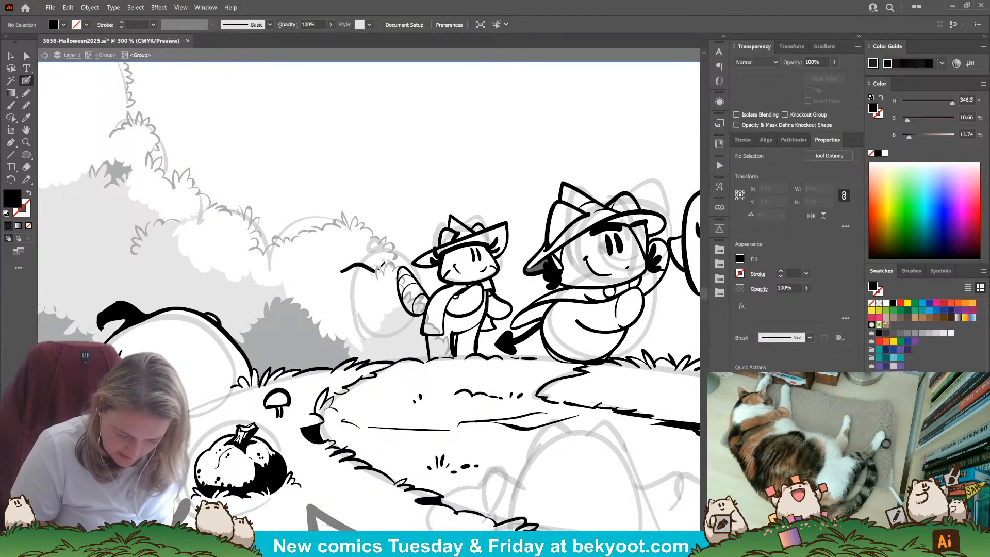
key("shift+x")
key("shift+x")
key("shift+x")
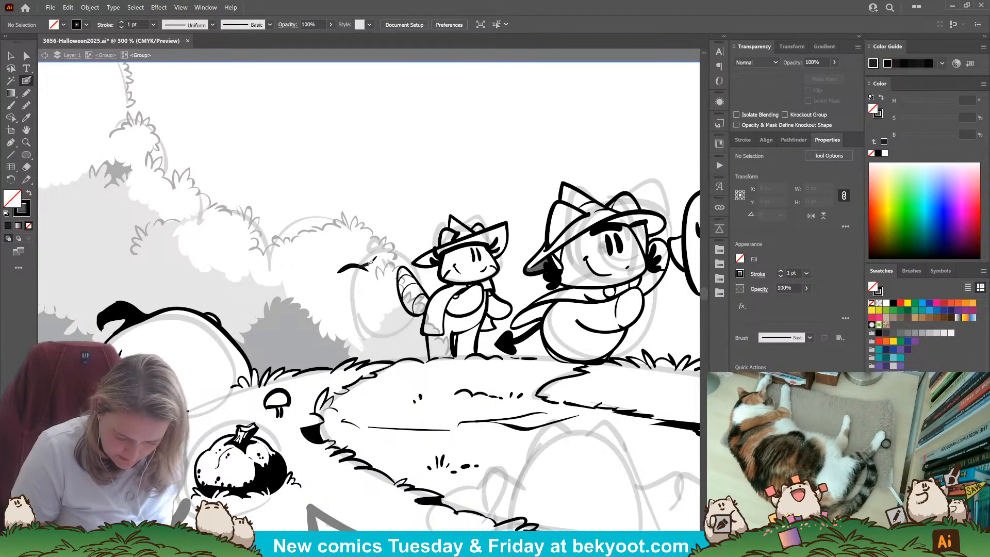
mouse_move(384, 273)
left_mouse_down()
mouse_move(318, 304)
mouse_move(323, 342)
mouse_move(367, 340)
mouse_move(394, 325)
mouse_move(381, 266)
mouse_move(389, 284)
left_mouse_up()
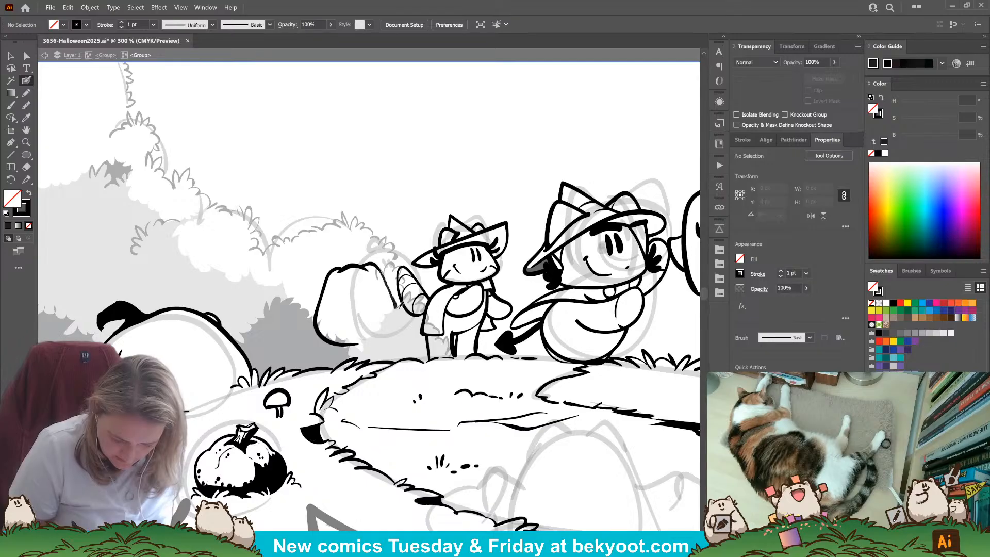
mouse_move(374, 341)
left_mouse_down()
mouse_move(354, 344)
mouse_move(378, 268)
left_mouse_up()
key("ctrl+z")
key("ctrl+z")
key("ctrl+z")
key("ctrl+z")
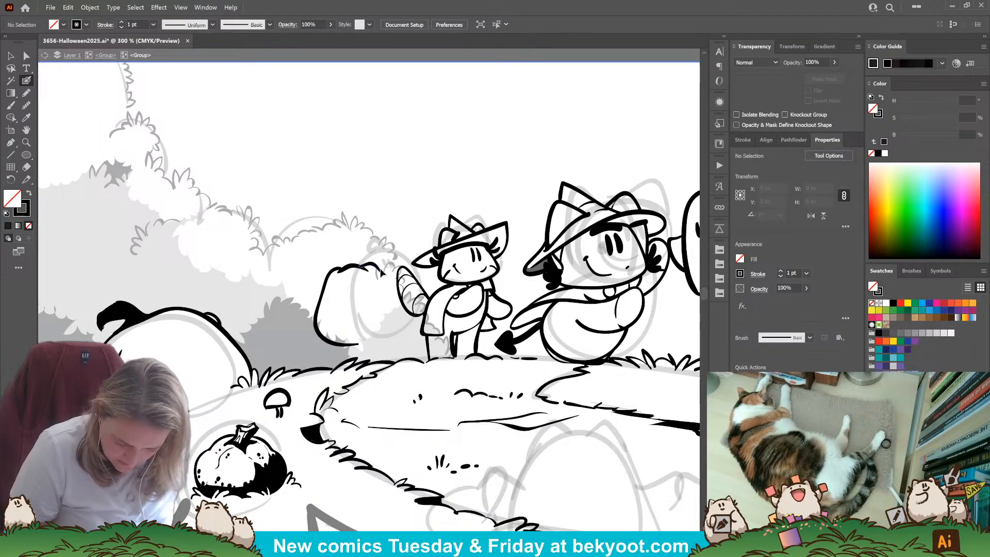
Close the rounded body with right-side and bottom strokes, and adjust its top arc and left side so the lines join.
key("shift+x")
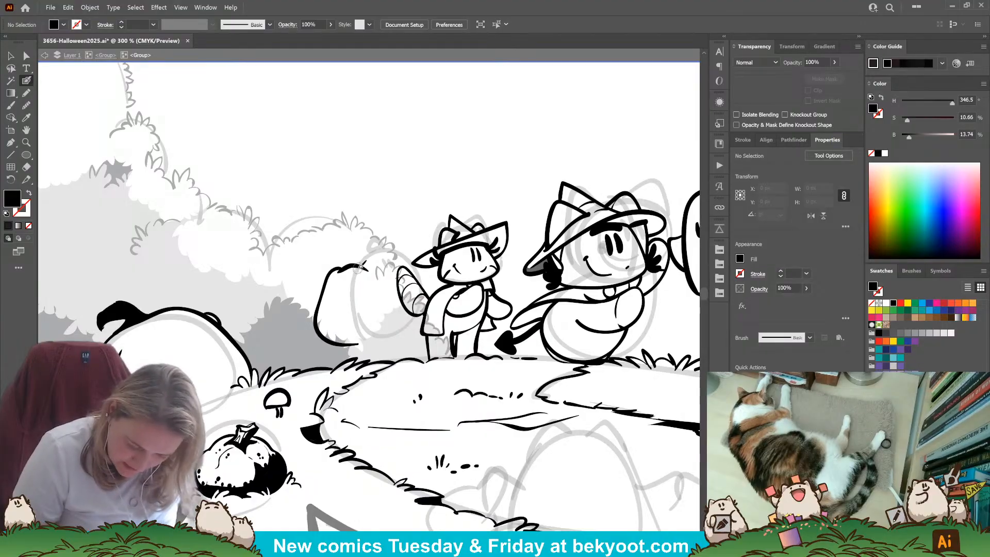
mouse_move(358, 267)
left_mouse_down()
mouse_move(396, 300)
mouse_move(396, 332)
mouse_move(340, 344)
left_mouse_up()
key("shift+x")
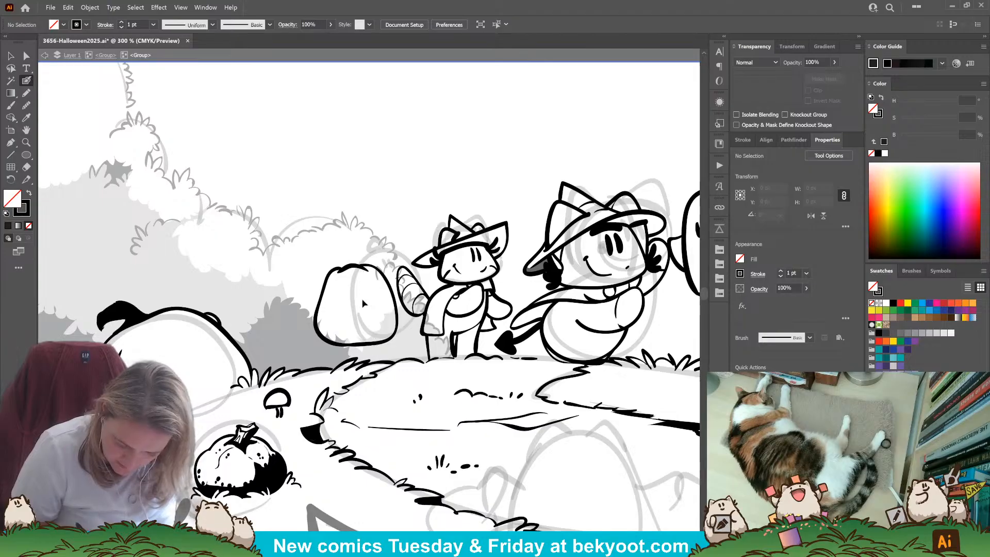
left_click(367, 267, "ctrl")
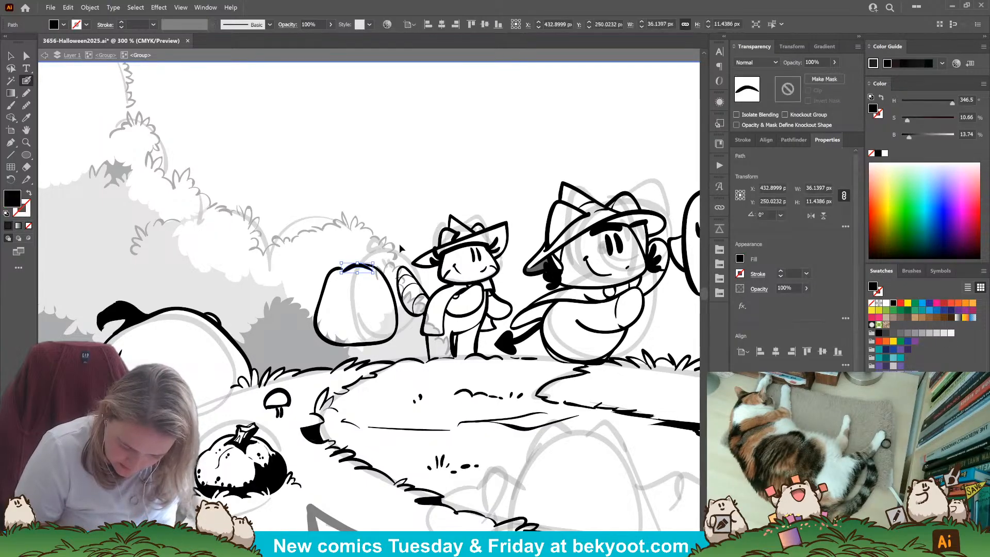
left_click(360, 281, "ctrl")
left_click(344, 269, "ctrl")
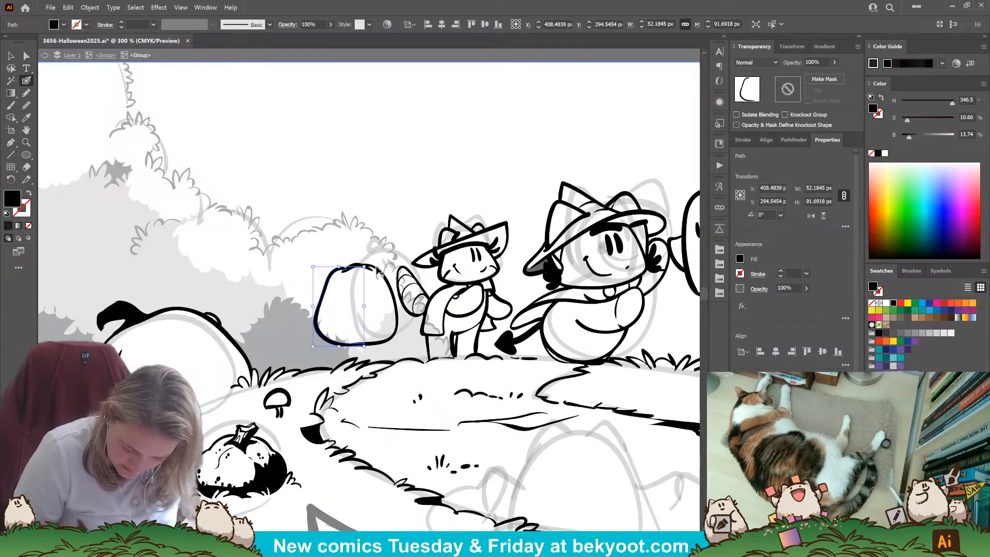
left_click(381, 277, "ctrl")
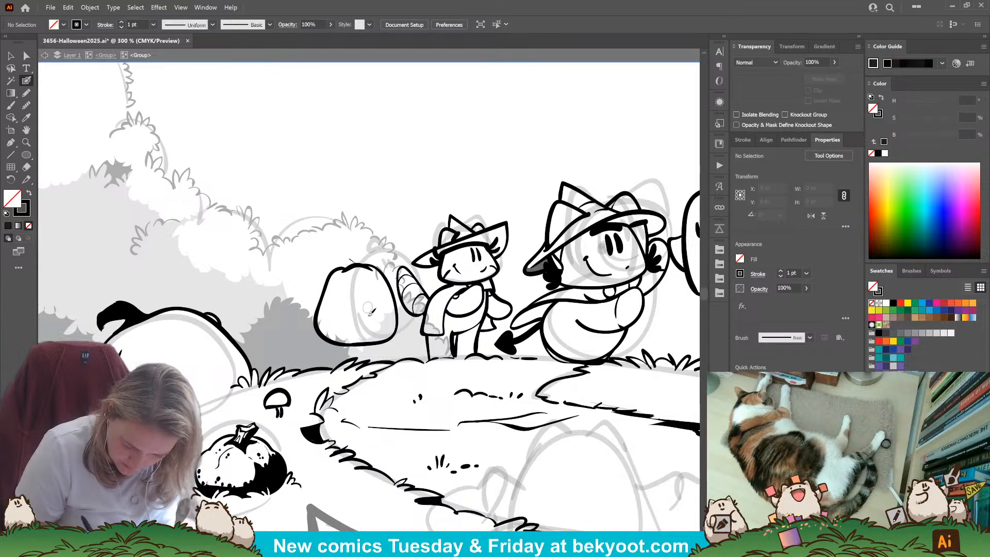
Draw a curved vertical rib inside the rounded body and rotate all its strokes about 8°.
mouse_move(351, 261)
left_mouse_down()
mouse_move(372, 331)
mouse_move(366, 350)
mouse_move(406, 345)
mouse_move(374, 338)
mouse_move(400, 334)
mouse_move(387, 326)
left_mouse_up()
key("ctrl+a")
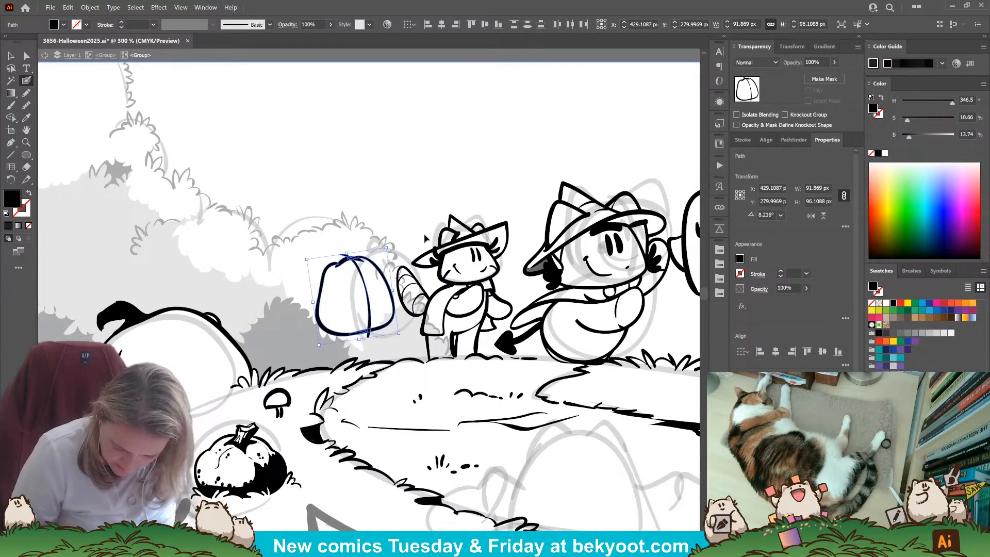
left_click(392, 216, "ctrl")
Group the pumpkin's strokes and enter the group for isolated editing.
left_click_drag(345, 256, 366, 294)
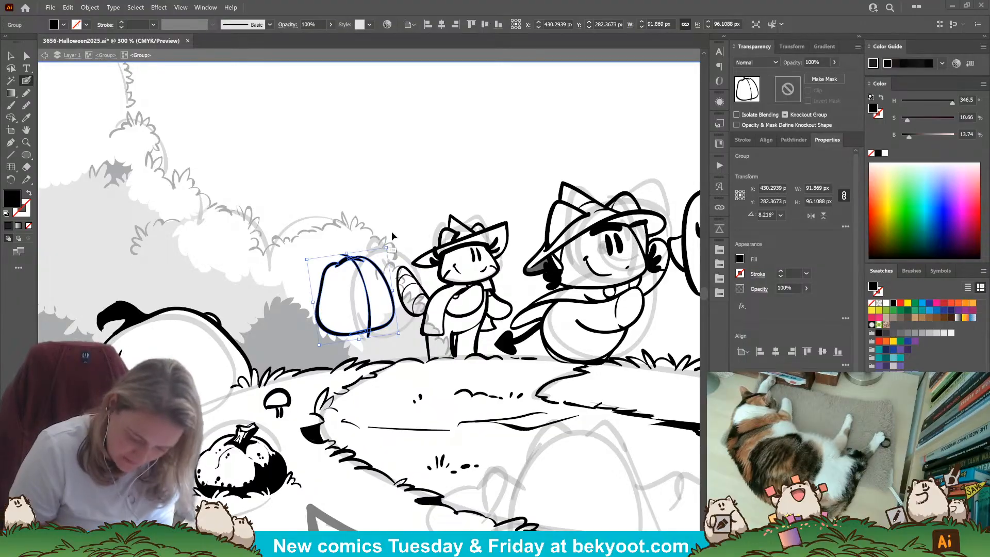
left_click(361, 308, "ctrl")
left_click(384, 332, "ctrl")
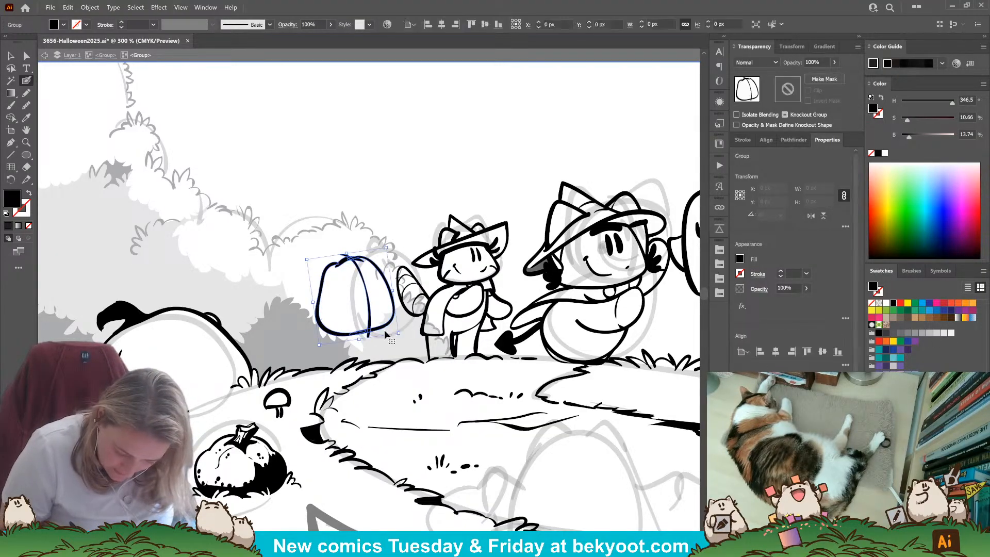
double_click(384, 332)
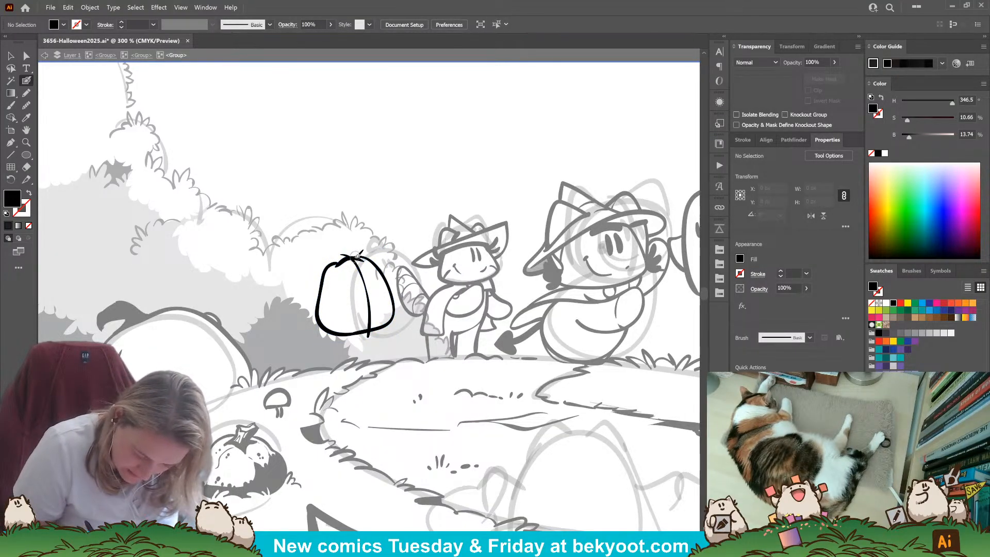
mouse_move(331, 245)
left_mouse_down()
mouse_move(322, 250)
mouse_move(335, 265)
left_mouse_up()
key("shift+x")
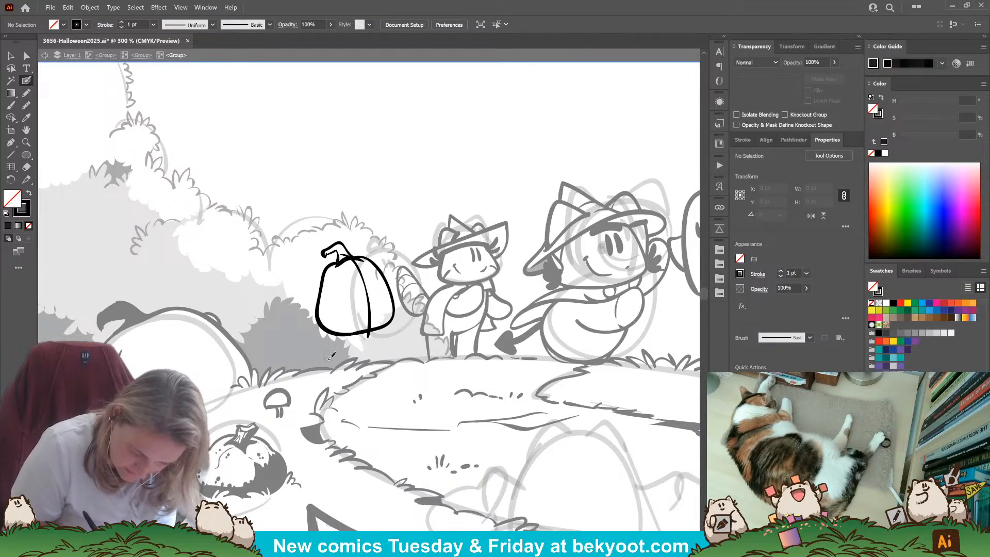
key("ctrl+z")
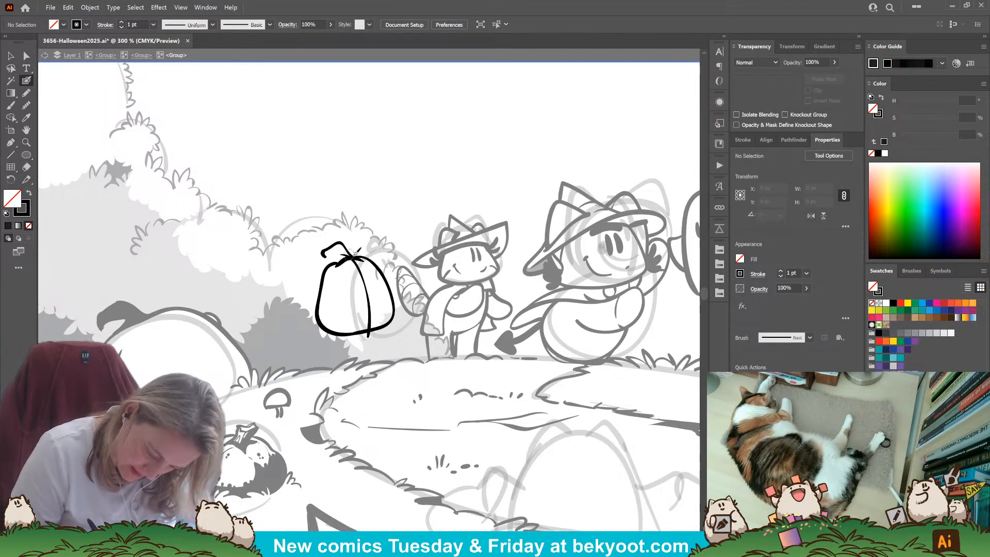
key("ctrl+z")
Ink a short flat-tipped stem with a curled base on the pumpkin and redraw its vertical rib closer to the small cat.
left_click_drag(363, 250, 345, 238)
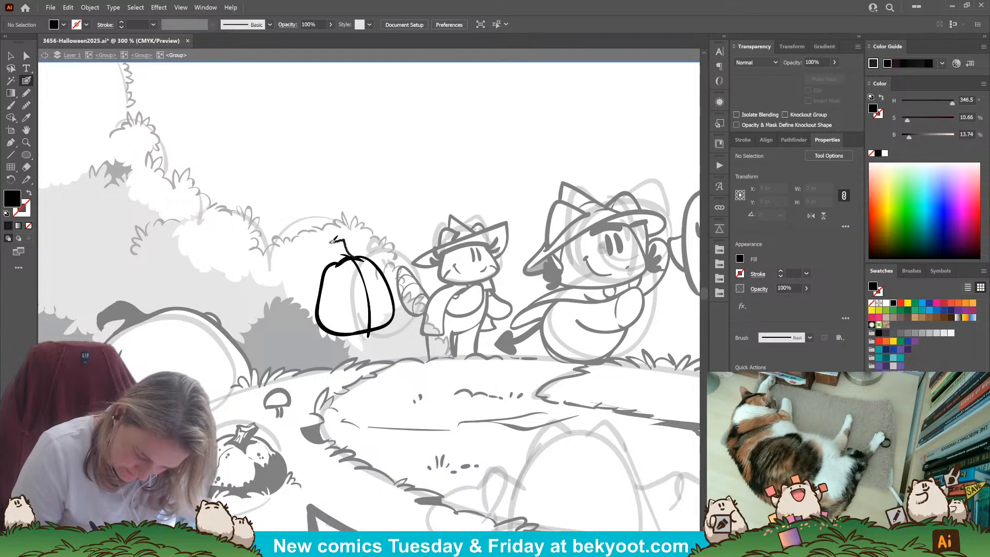
key("shift+x")
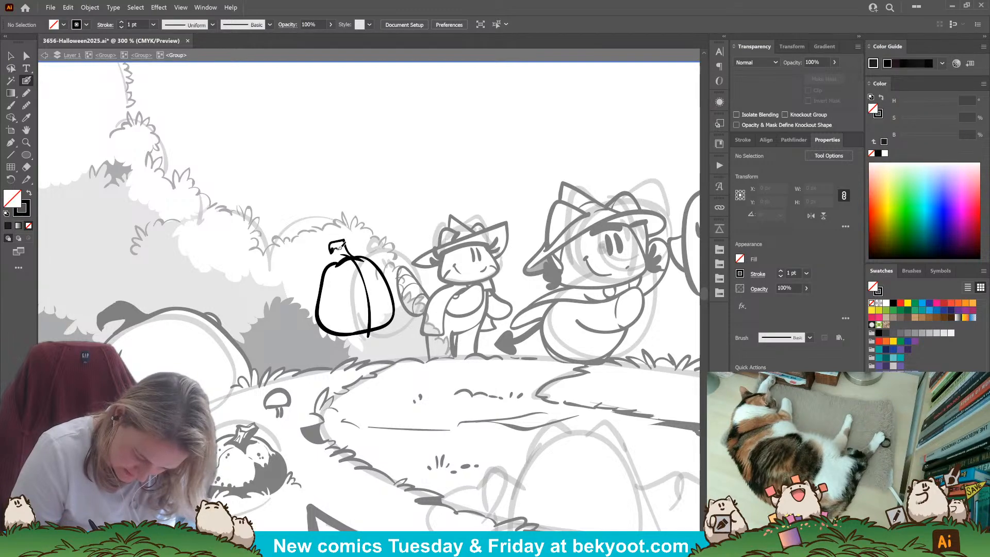
mouse_move(339, 248)
left_mouse_down()
mouse_move(354, 250)
mouse_move(340, 254)
mouse_move(373, 336)
left_mouse_up()
key("ctrl+z")
key("ctrl+z")
key("ctrl+z")
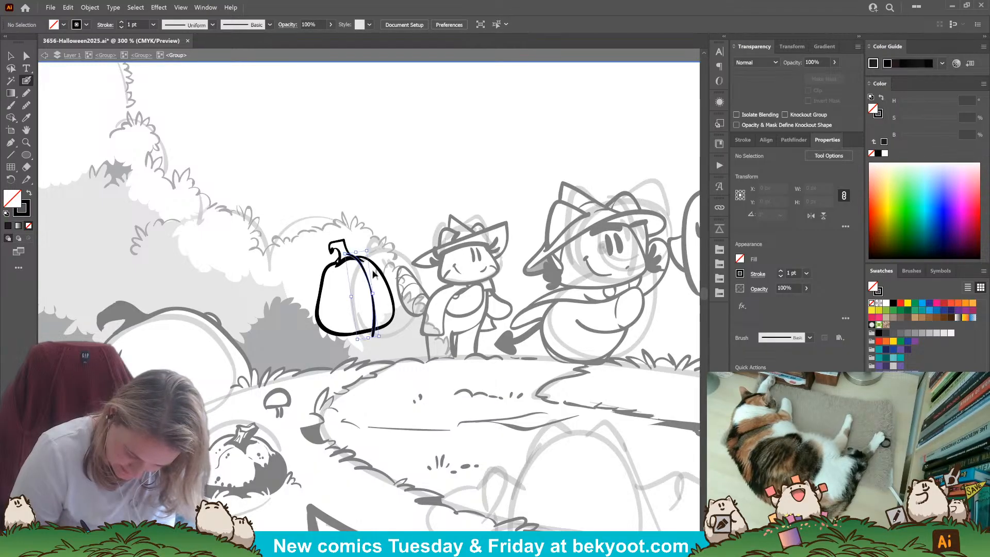
Draw two filled oval eyes and a small smiling mouth beside the pumpkin's rib, adjusting the size and spacing of the eyes.
key("shift+x")
left_click_drag(362, 273, 369, 284)
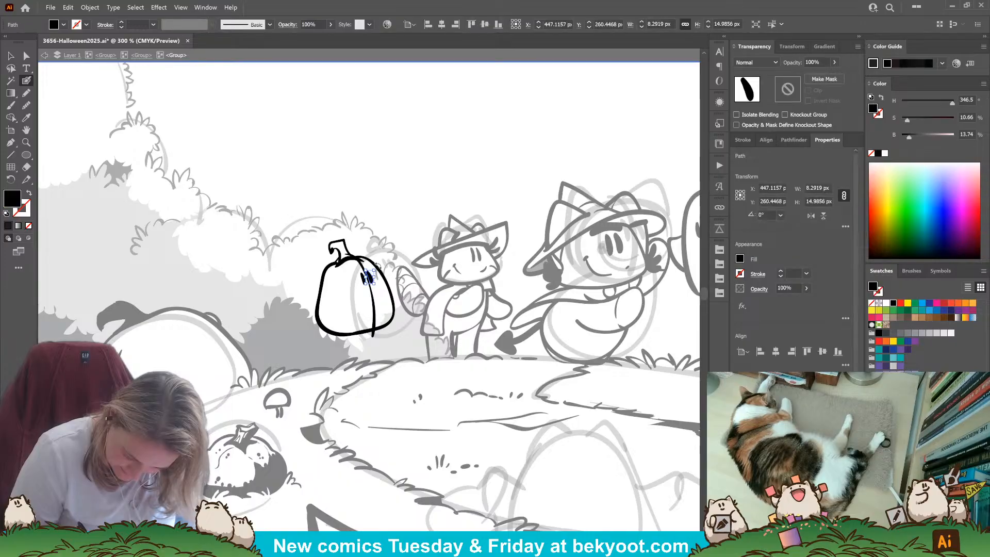
left_click(390, 252, "ctrl")
left_click(363, 278, "ctrl")
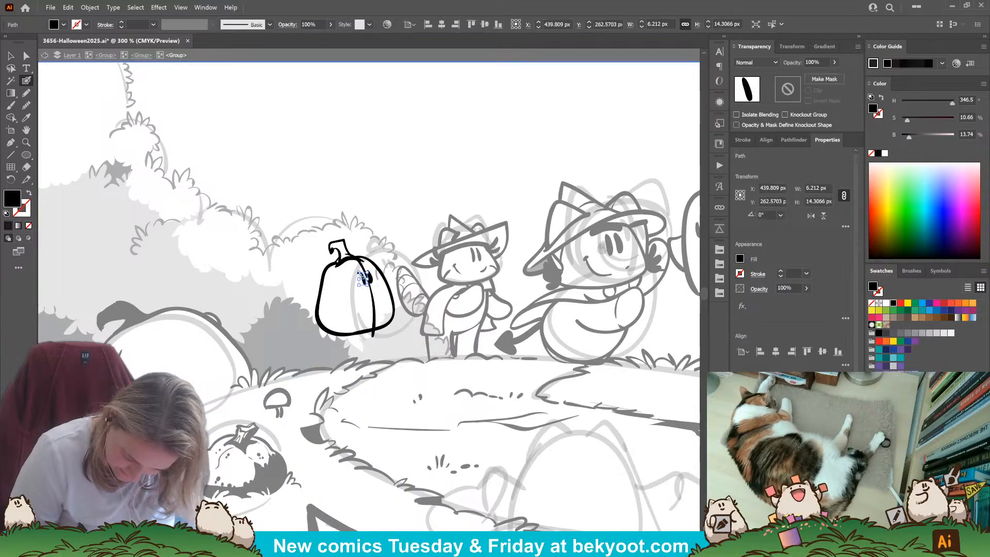
left_click_drag(367, 270, 369, 282)
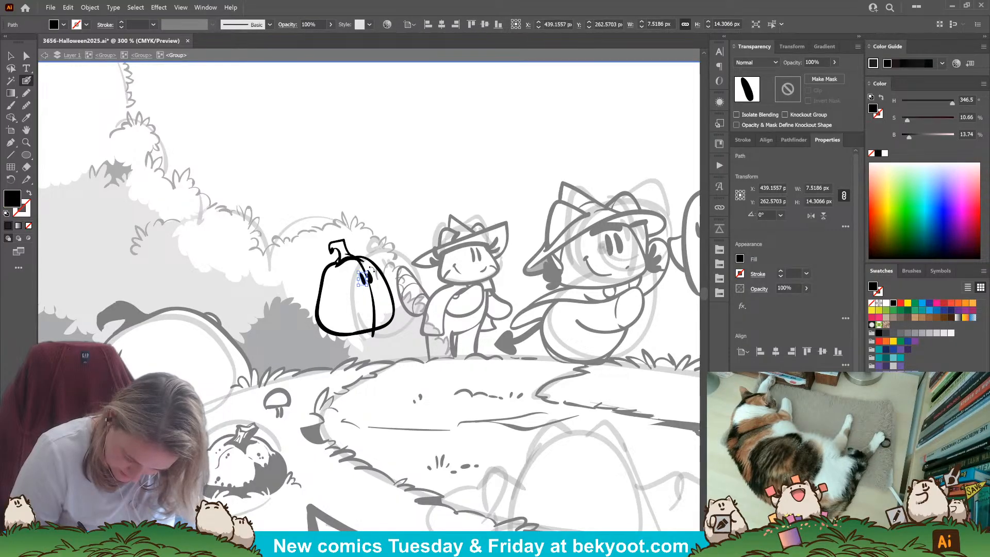
key("ctrl+shift+a")
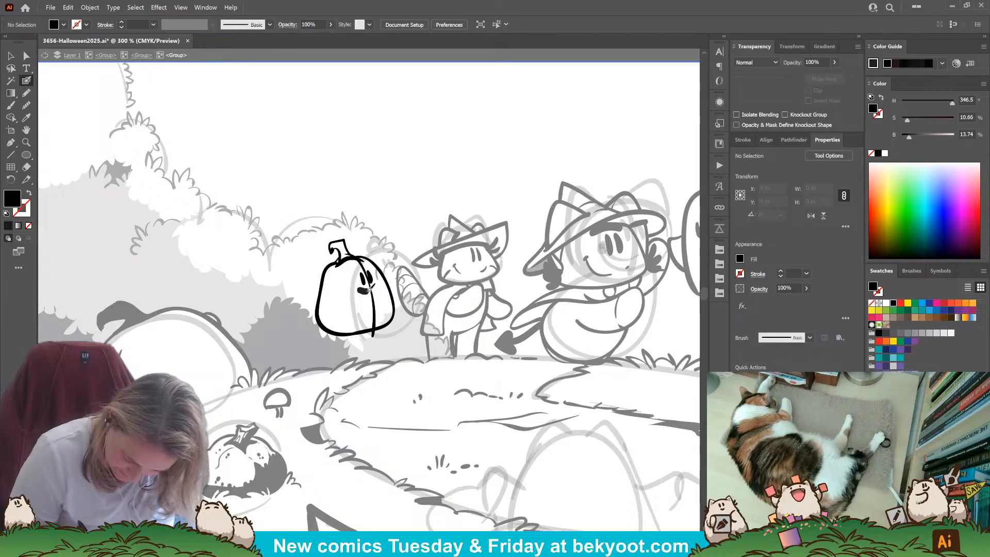
Draw two thick black legs from the pumpkin's underside down to the ground and adjust their placement together.
key("shift+x")
mouse_move(358, 336)
left_mouse_down()
mouse_move(355, 362)
mouse_move(365, 363)
mouse_move(352, 348)
mouse_move(366, 342)
mouse_move(364, 362)
left_mouse_up()
key("ctrl+z")
key("ctrl+z")
left_click(350, 349, "ctrl")
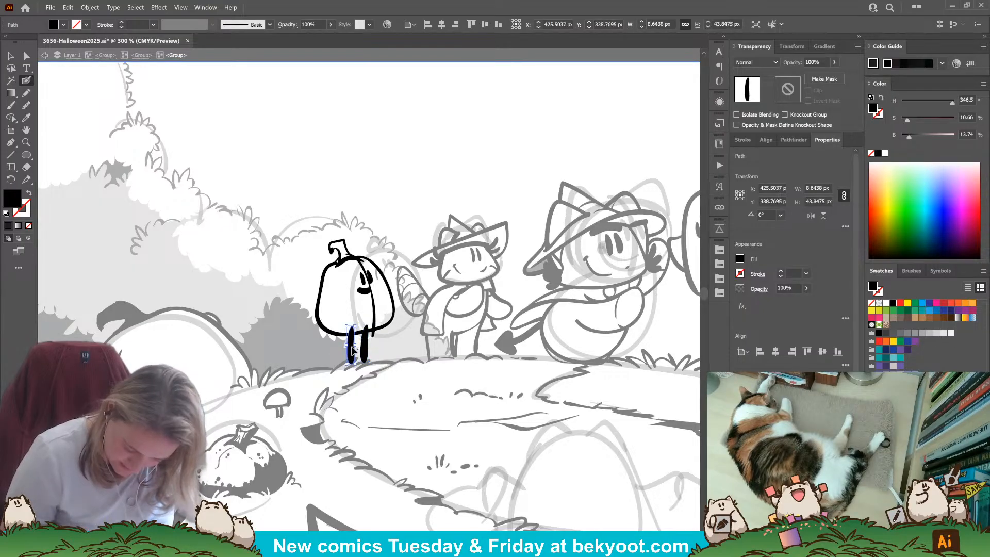
left_click(366, 346, "ctrl+shift")
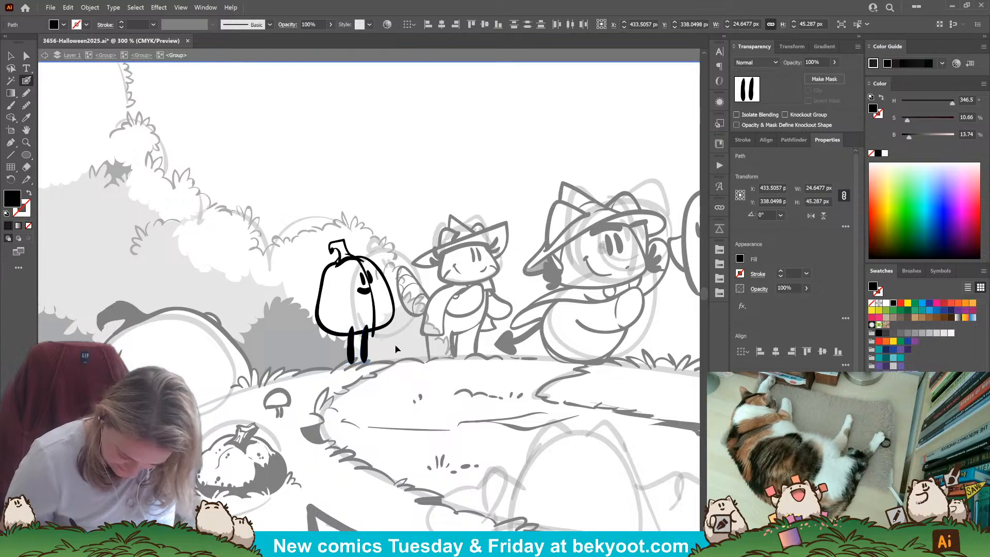
key("ctrl+shift+a")
Add small filled black feet at the ends of the pumpkin's legs.
mouse_move(360, 357)
left_mouse_down()
mouse_move(380, 361)
mouse_move(359, 363)
left_mouse_up()
key("shift+x")
key("ctrl+z")
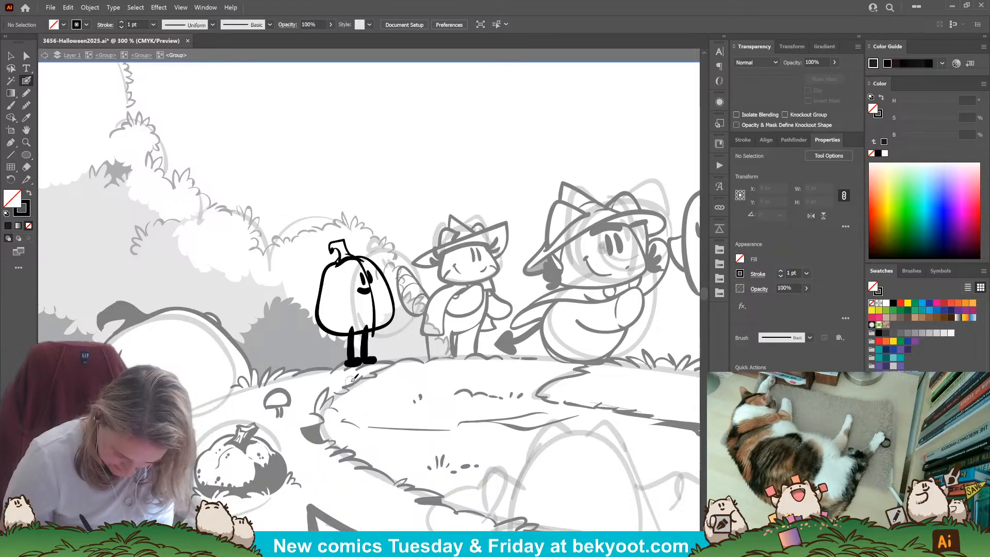
Shift the pumpkin's left leg slightly outward and clean up the tops of both legs where they meet the body outline.
left_click(356, 353, "ctrl")
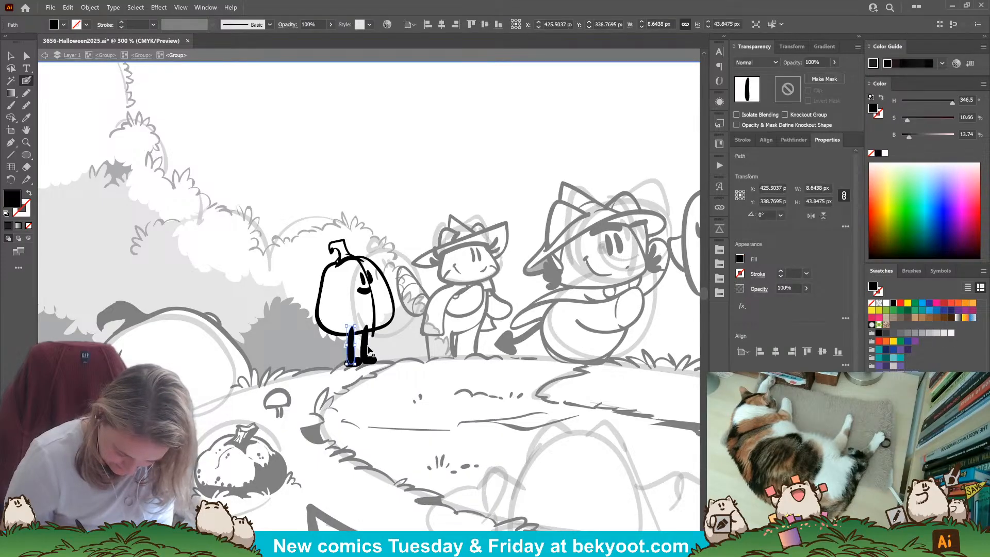
left_click(367, 344, "ctrl")
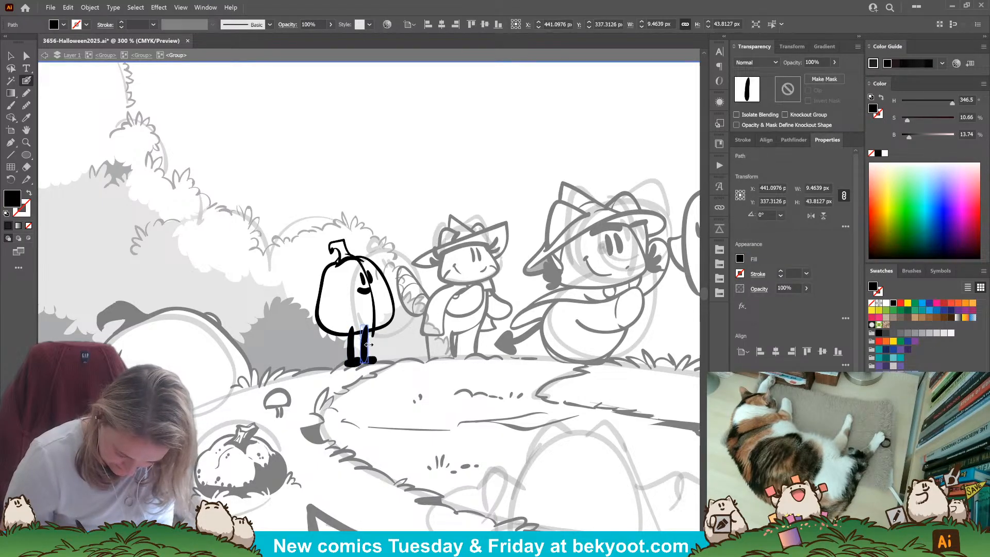
left_click(350, 356, "ctrl")
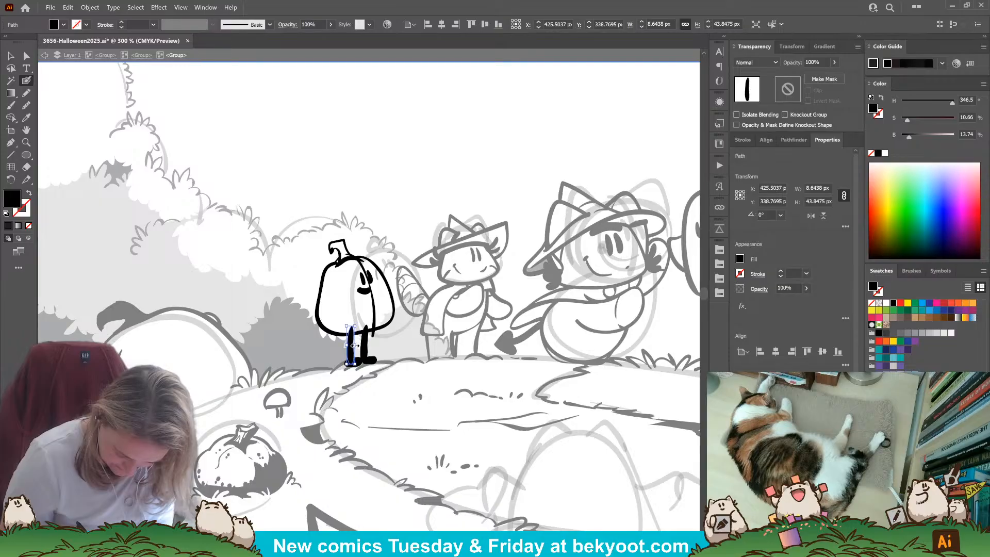
left_click_drag(350, 354, 347, 353)
left_click(381, 335, "ctrl")
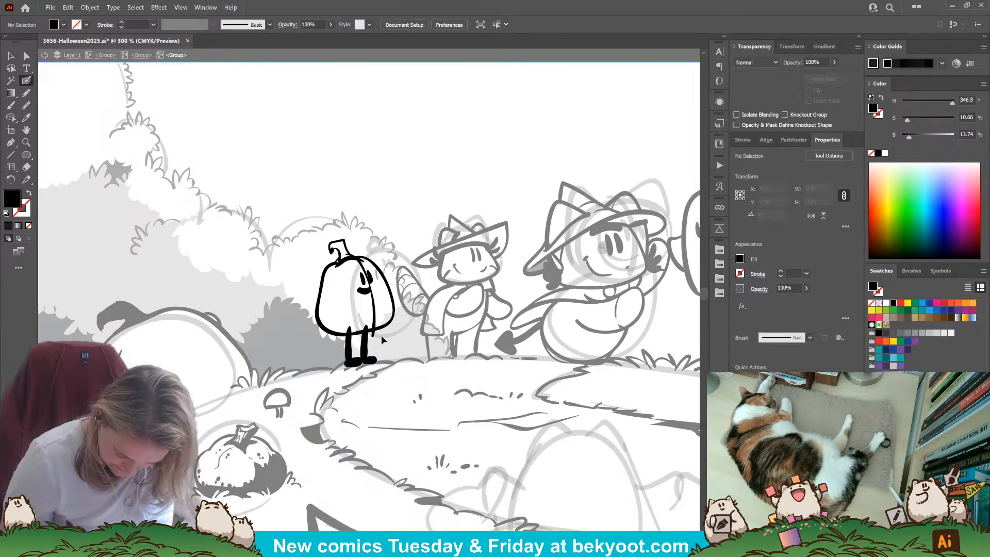
left_click(351, 353, "ctrl")
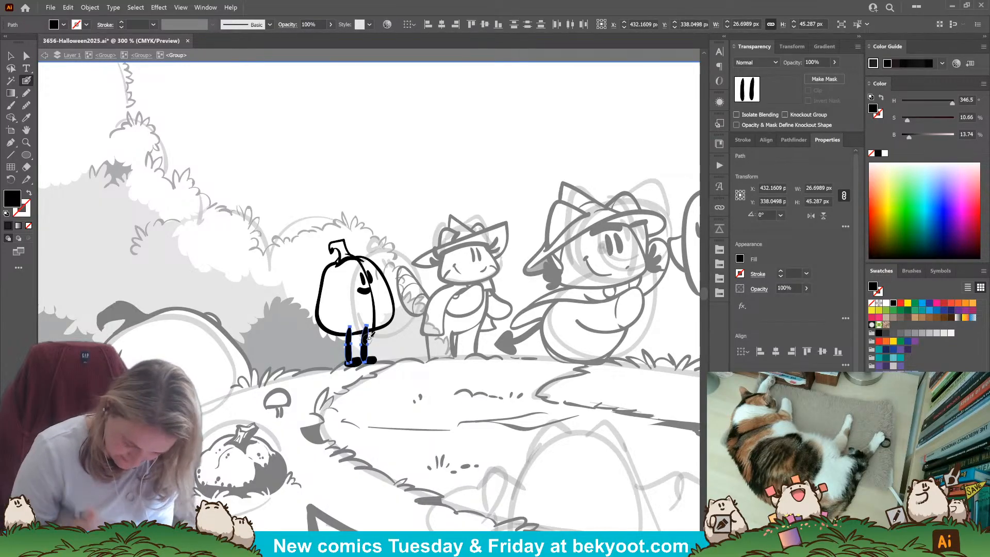
left_click_drag(347, 328, 368, 324)
left_click(403, 358, "ctrl")
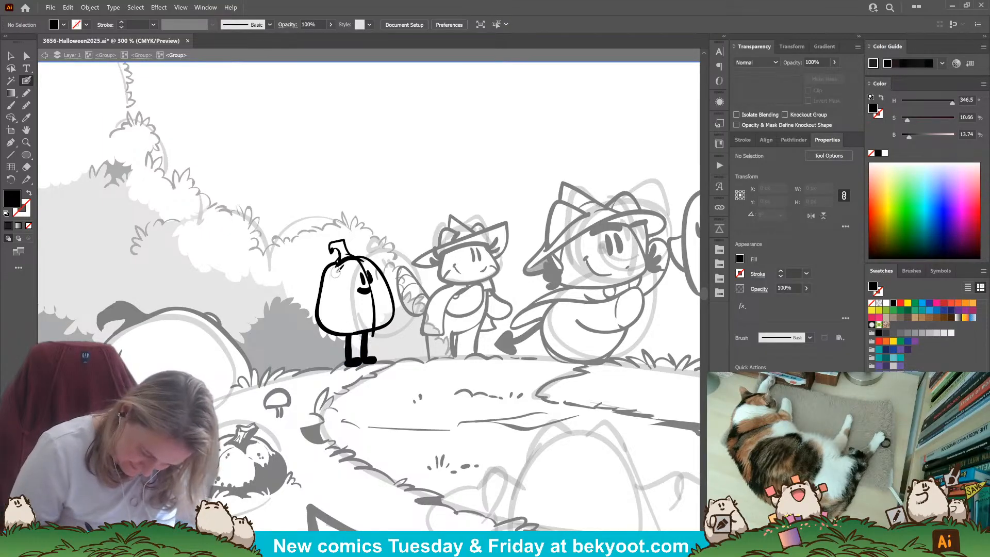
Add a thin left rib, small spots and a bent arm with a hand to the pumpkin, and tilt its mouth slightly.
key("shift+x")
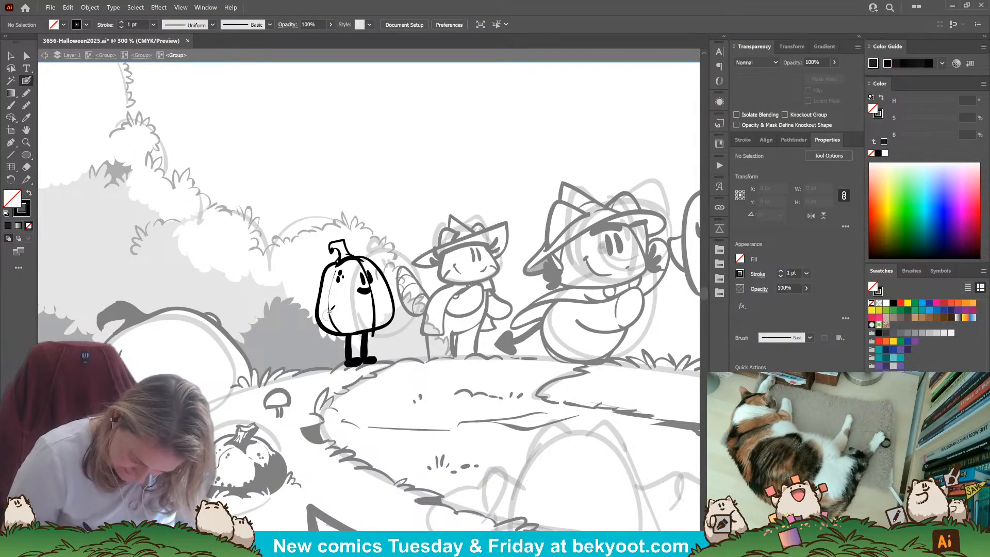
left_click_drag(336, 305, 361, 307)
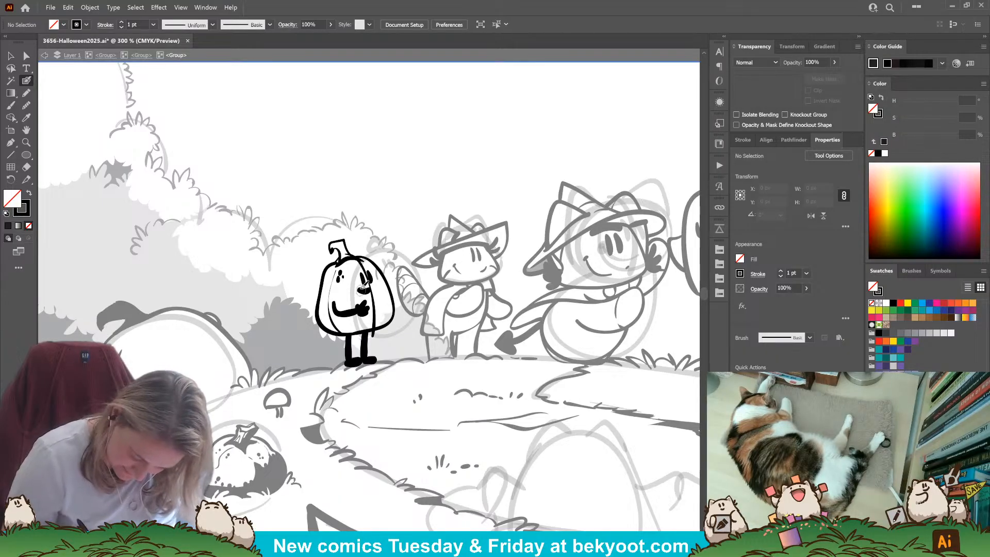
left_click_drag(358, 287, 375, 296)
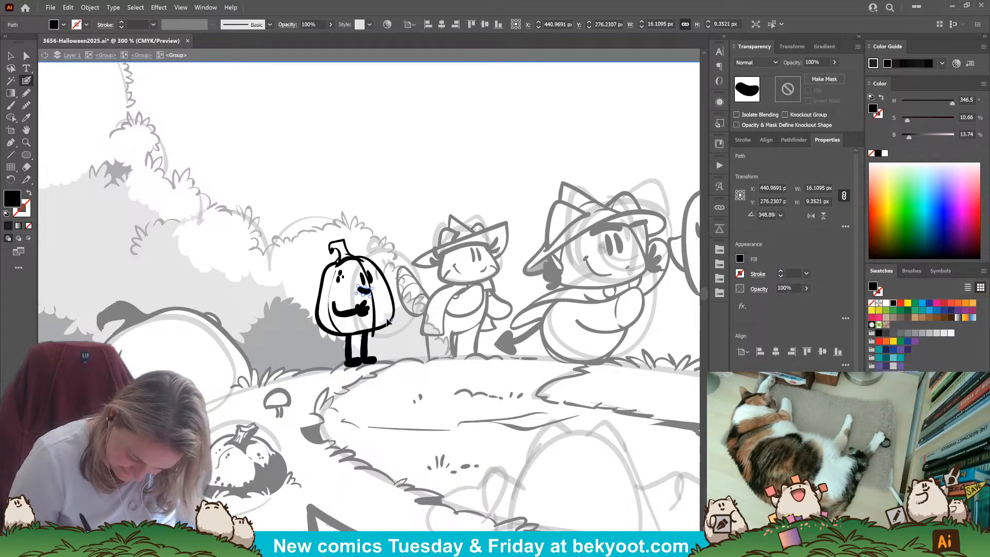
Try a raised, waving arm with motion marks on the pumpkin's side facing the small cat, and undo it.
left_click(386, 326, "ctrl")
left_click(387, 341, "ctrl")
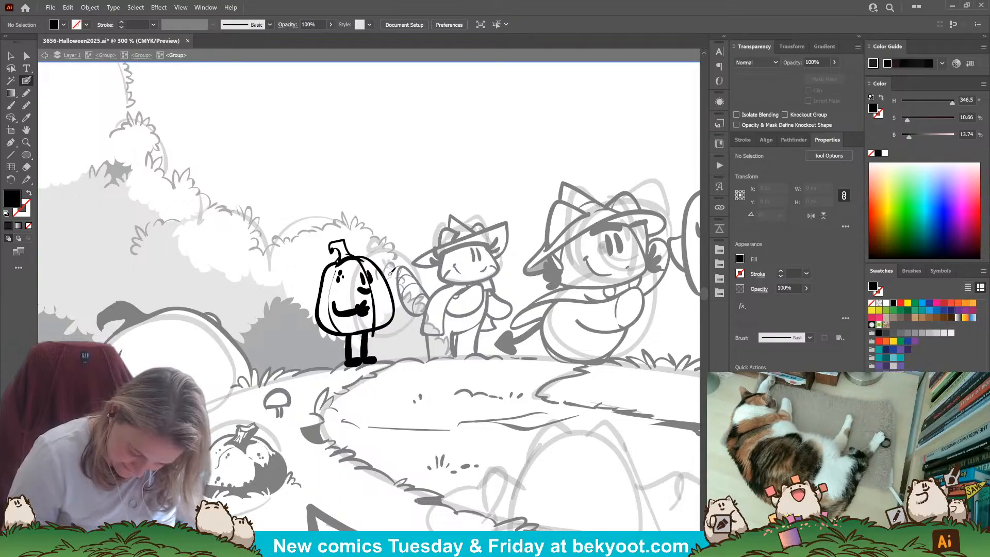
left_click_drag(384, 280, 385, 238)
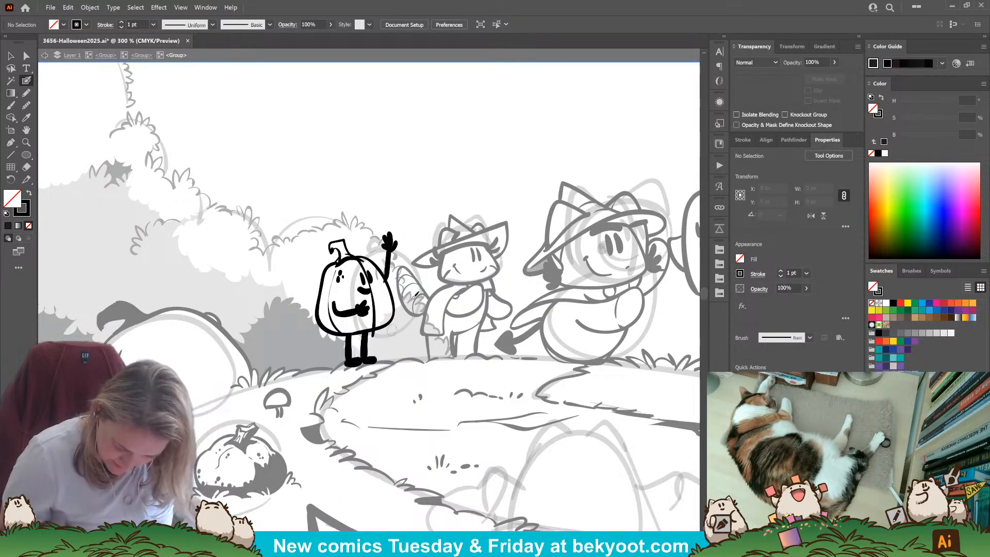
left_click_drag(373, 233, 369, 241)
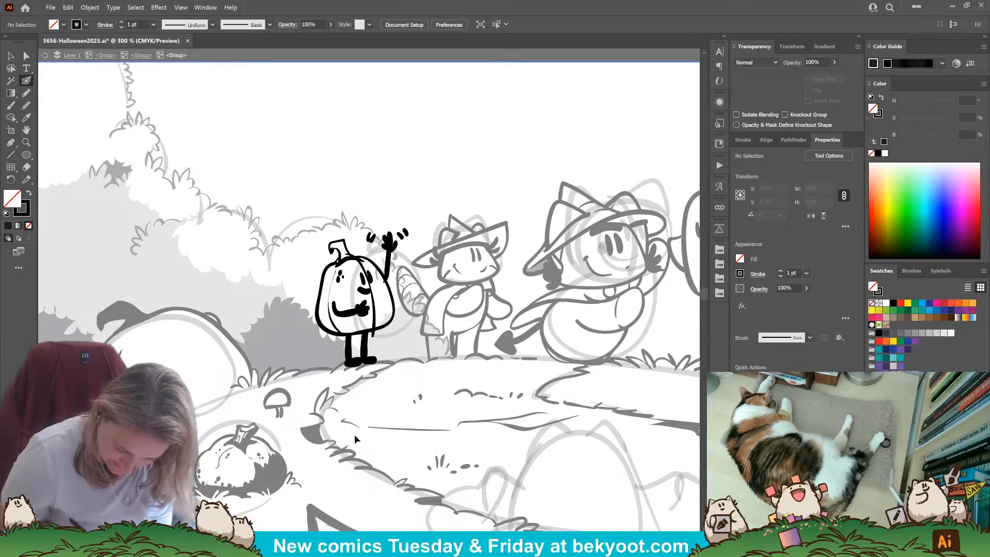
key("ctrl+z")
key("ctrl+z")
key("ctrl+z")
key("ctrl+z")
key("shift+x")
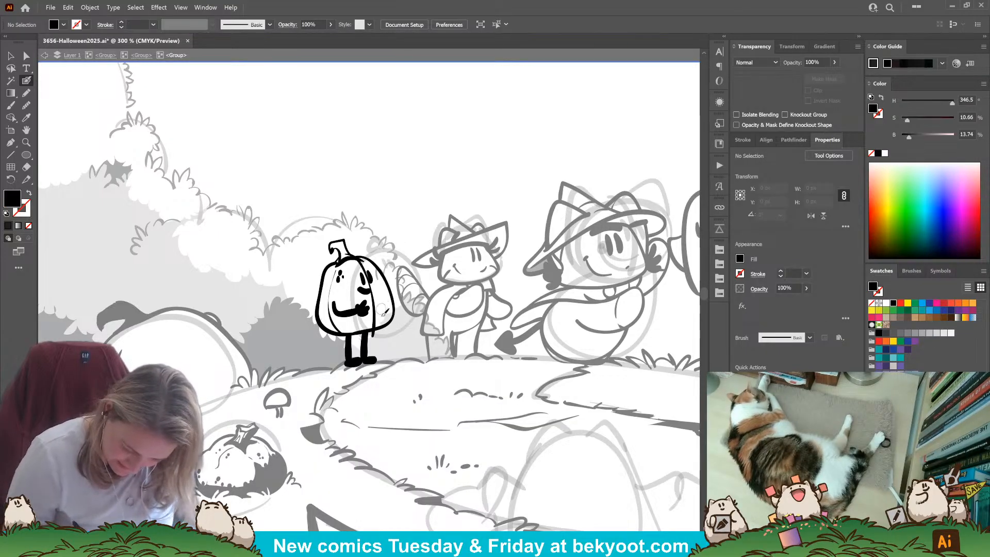
Try small hand shapes near the pumpkin's body edge facing the cat, and undo them.
left_click_drag(392, 301, 379, 311)
key("shift+x")
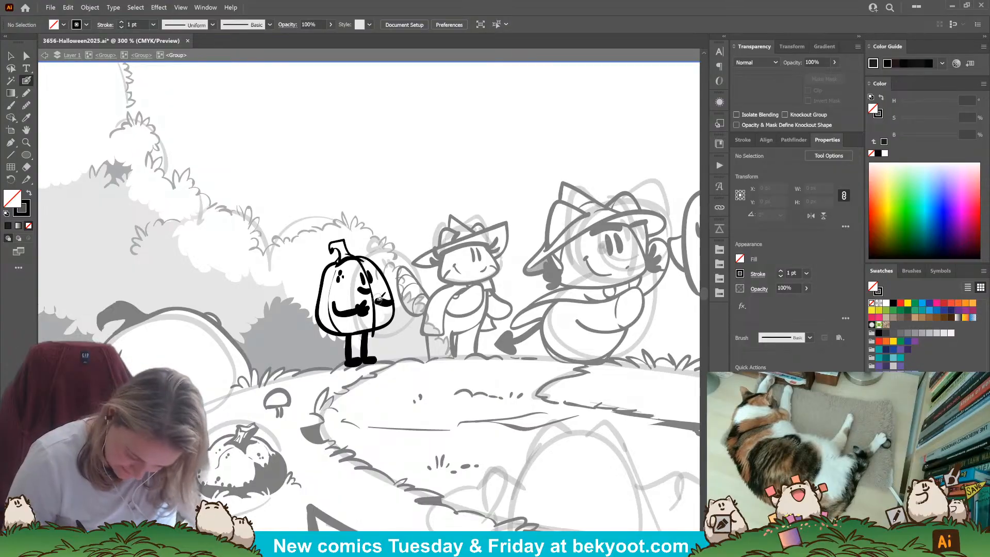
key("ctrl+z")
left_click_drag(393, 303, 381, 299)
key("ctrl+z")
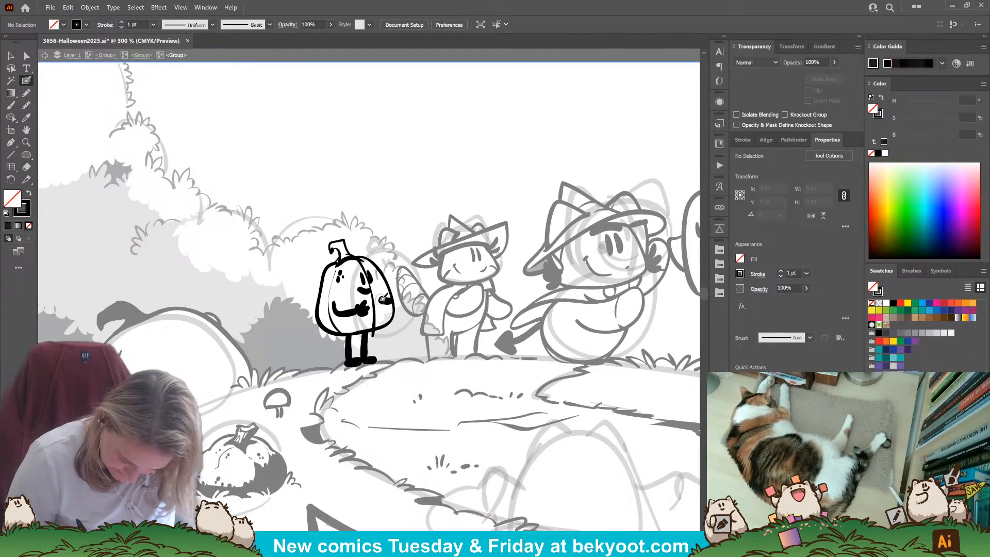
key("ctrl+z")
Draw the pumpkin's second hand just below its mouth and connect it to the body's edge with a thick black arm.
key("shift+x")
key("shift+x")
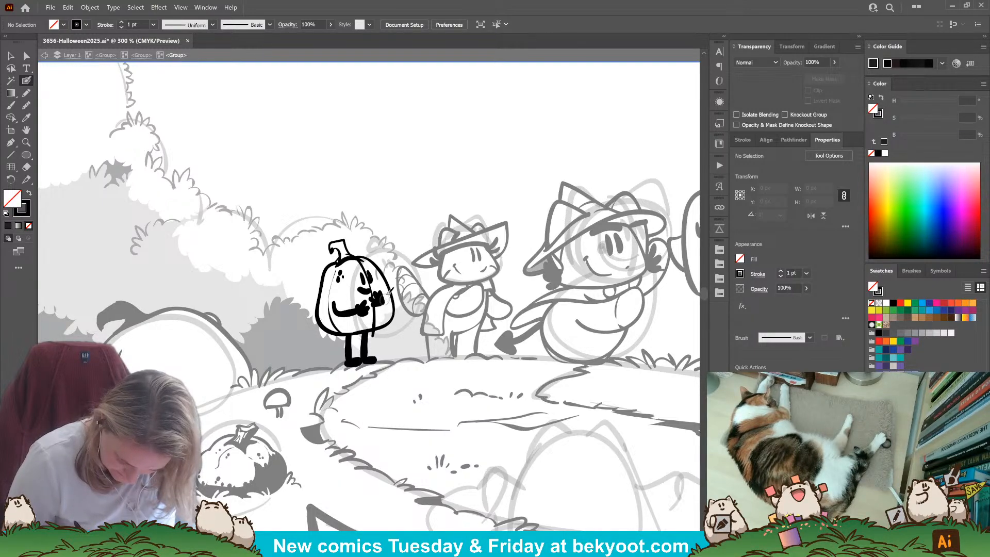
mouse_move(394, 302)
left_mouse_down()
mouse_move(393, 332)
mouse_move(399, 309)
left_mouse_up()
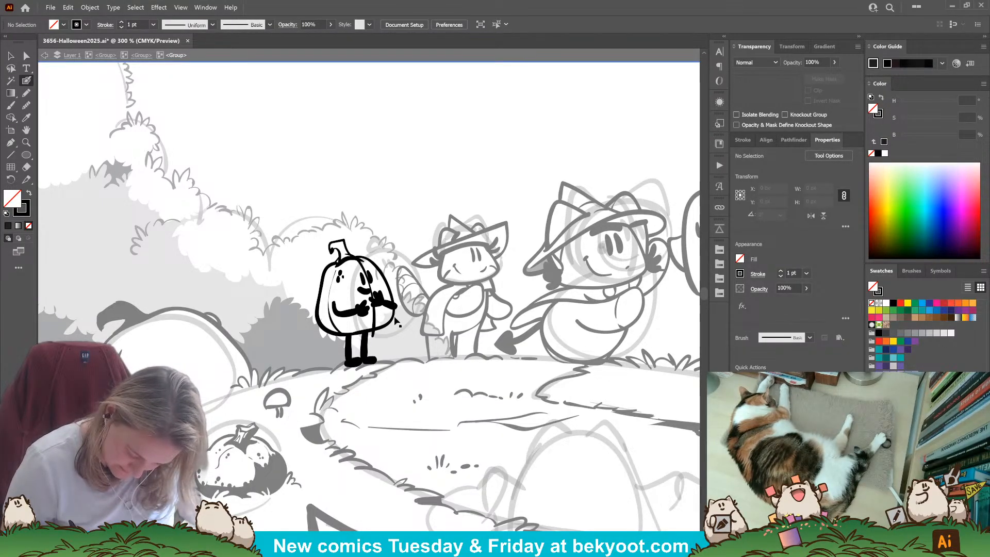
Select the pumpkin's first bent arm together with its hand and shift them up toward the second hand.
left_click_drag(333, 302, 363, 312)
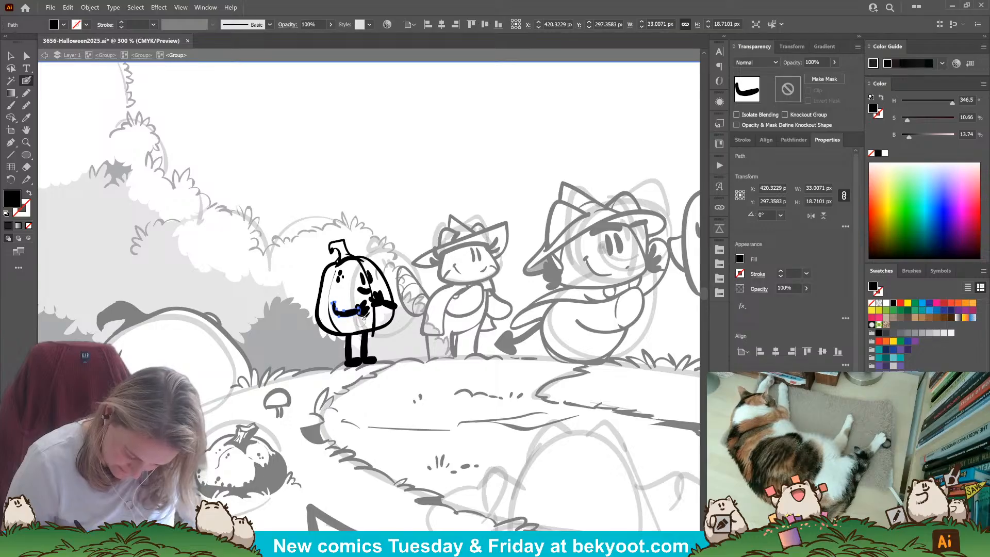
left_click(361, 317, "ctrl")
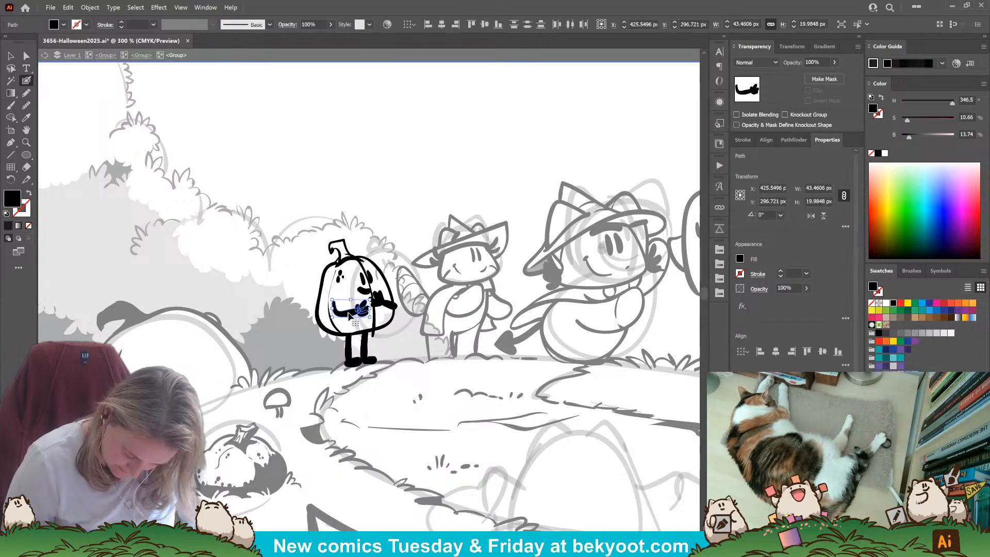
left_click_drag(357, 314, 362, 311)
left_click(380, 322, "ctrl")
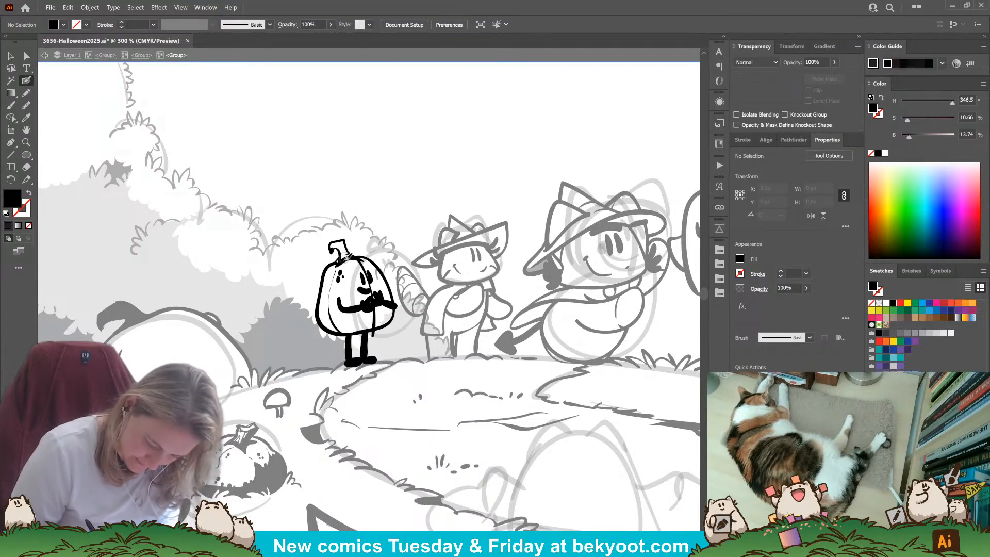
Add detail lines to the pumpkin's stem and clear away the long rib line running through its face.
mouse_move(343, 243)
left_mouse_down()
mouse_move(348, 260)
mouse_move(335, 242)
mouse_move(351, 252)
mouse_move(339, 280)
mouse_move(367, 268)
mouse_move(373, 335)
left_mouse_up()
key("ctrl+z")
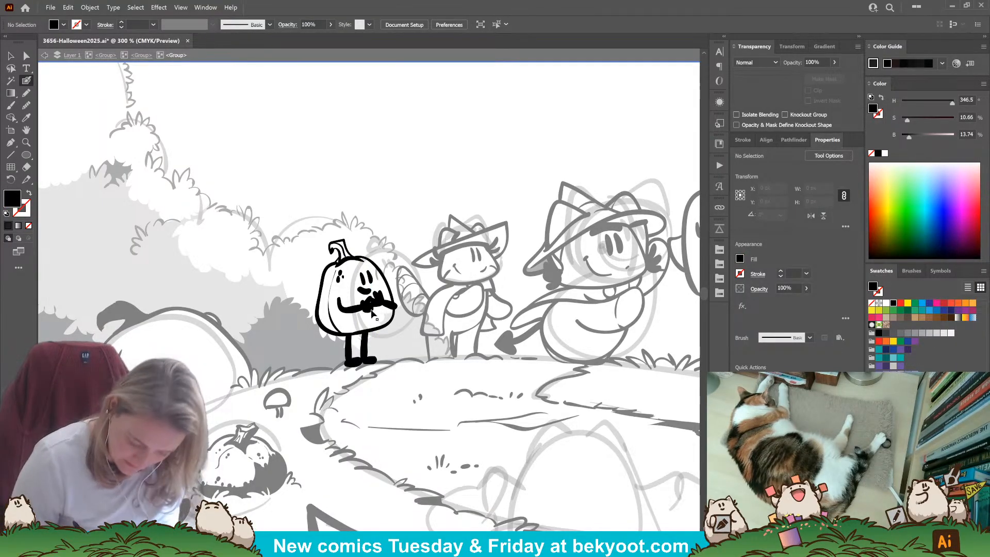
Isolate the group of the pumpkin's first bent arm and select its hand for editing.
left_click(353, 312, "ctrl")
double_click(352, 310, "ctrl")
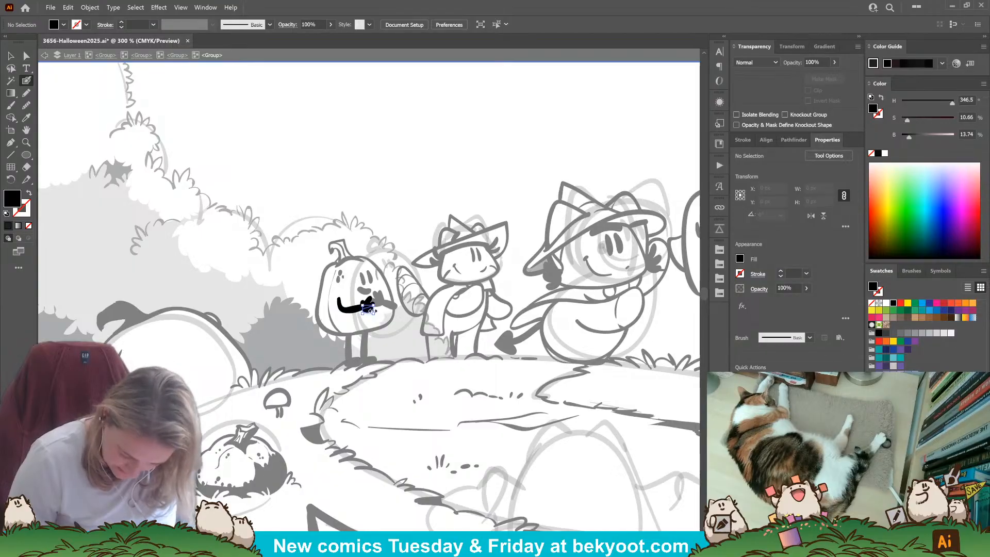
Rework the lower finger of the pumpkin character's near hand and delete the bent arm stroke leading to it.
left_click(369, 309, "ctrl")
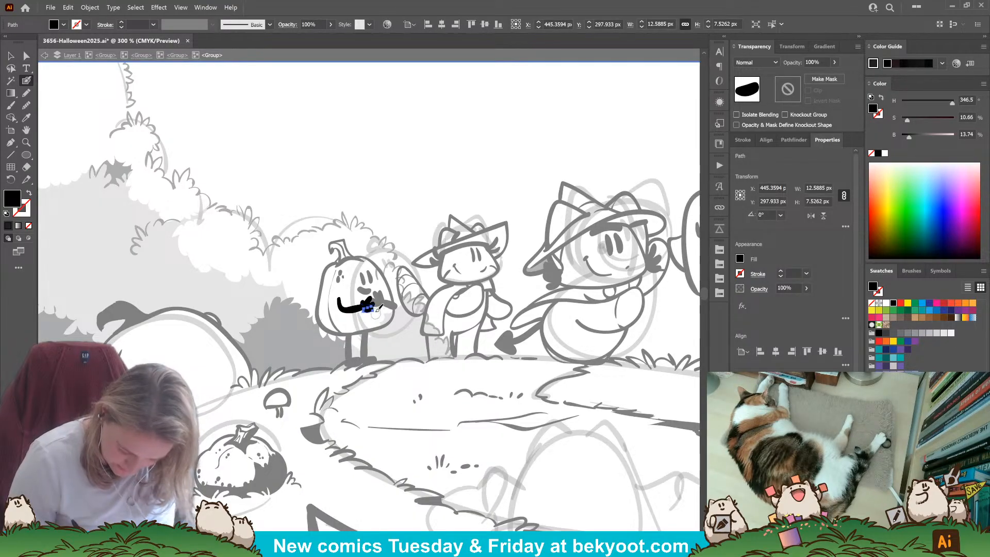
key("Delete")
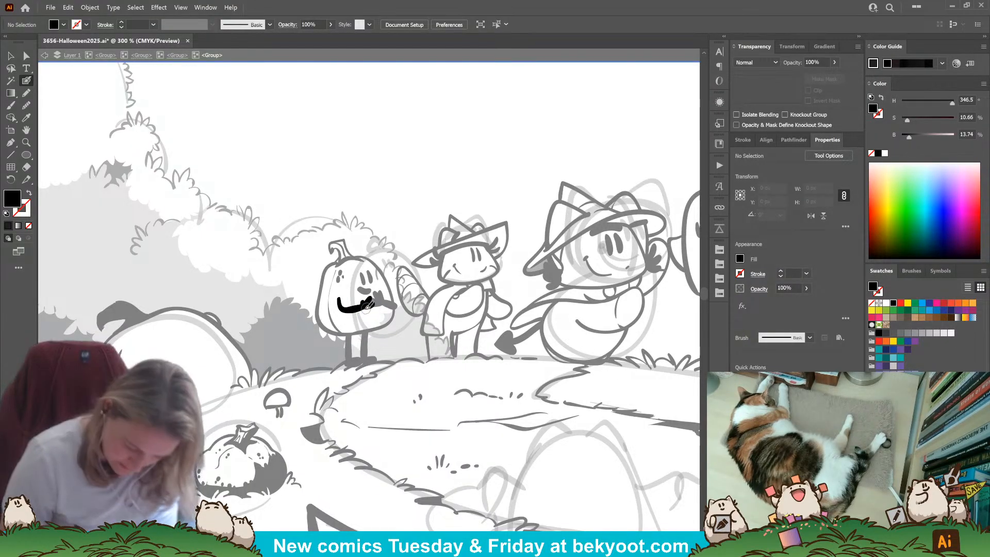
left_click(364, 304, "ctrl")
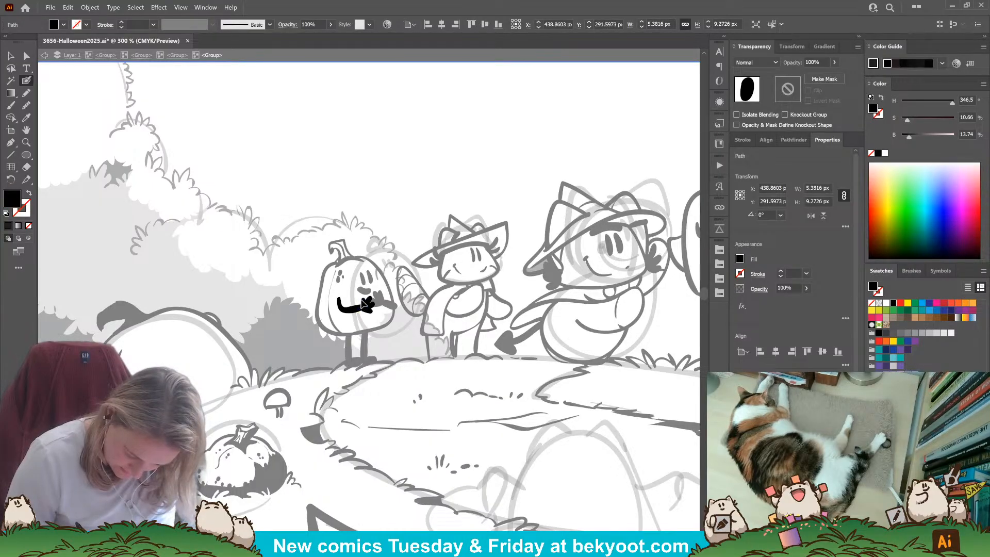
left_click(384, 280, "ctrl")
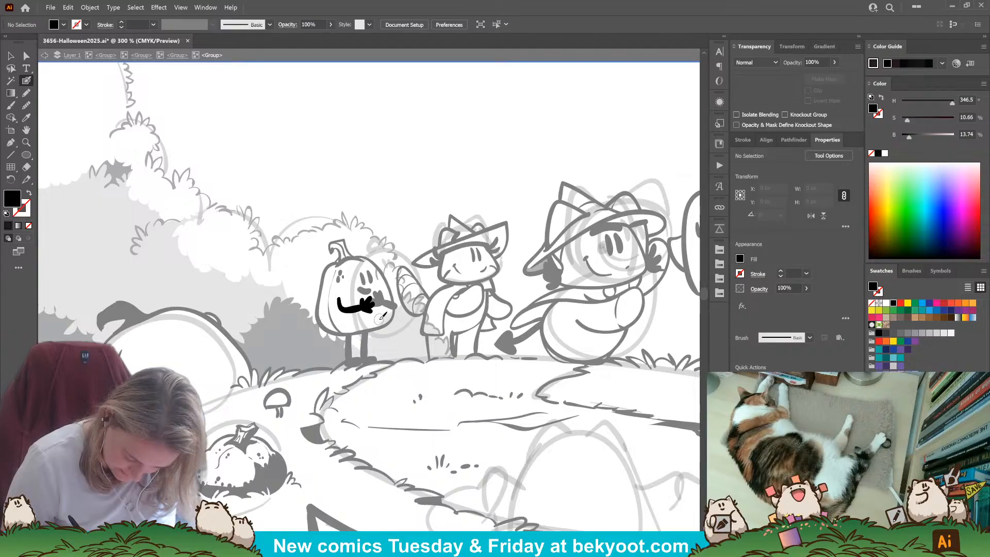
left_click(341, 311, "ctrl")
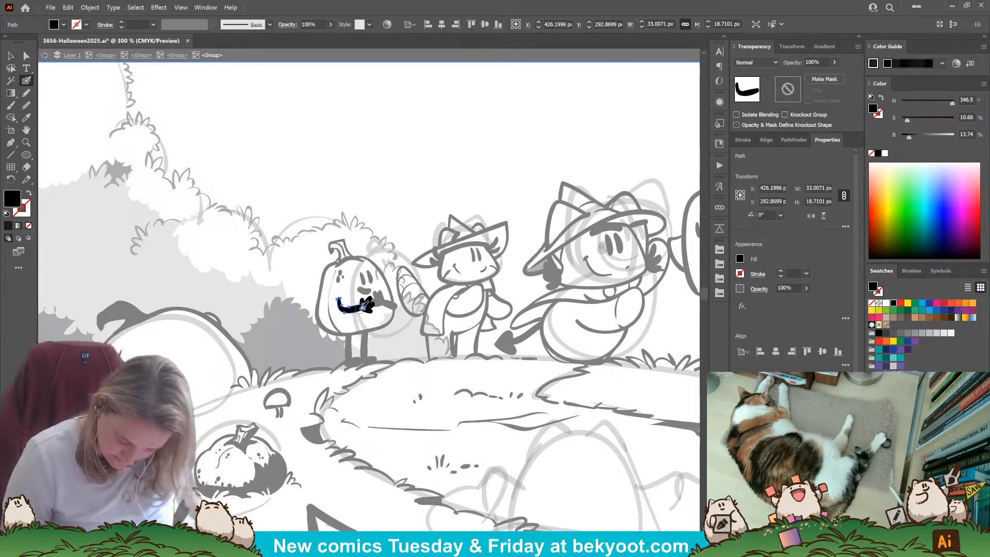
key("Delete")
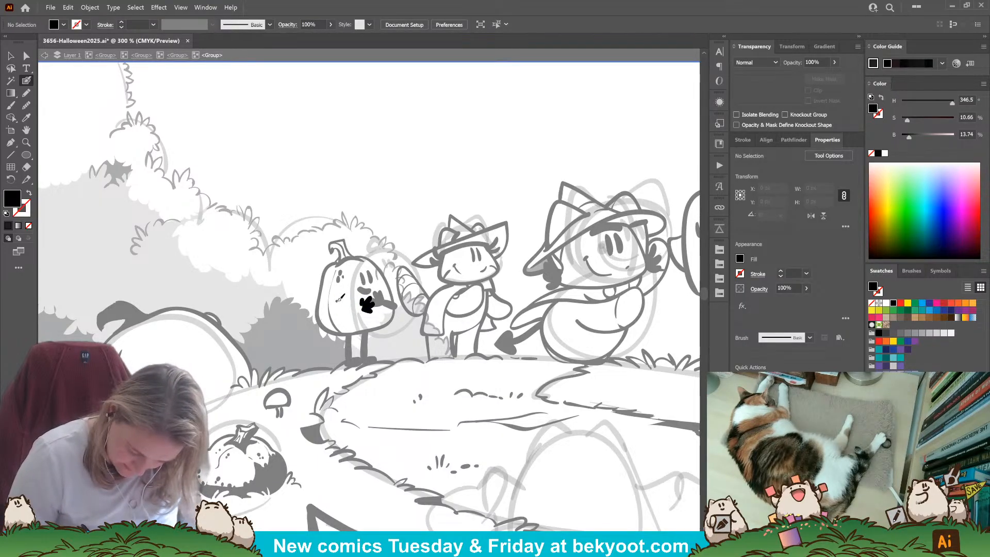
Try out bent arm strokes from the pumpkin character's body to its near hand, undoing each attempt.
left_click_drag(350, 311, 367, 303)
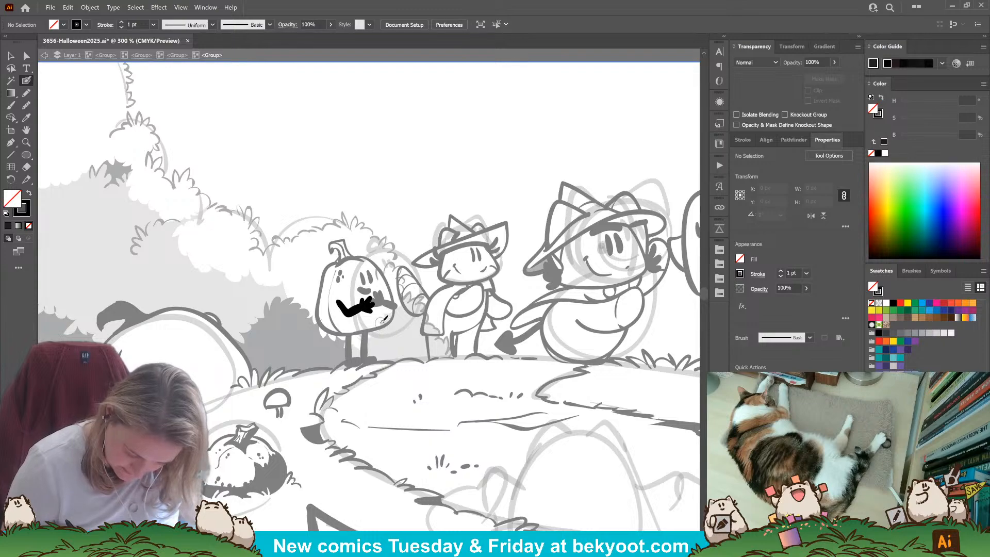
key("ctrl+z")
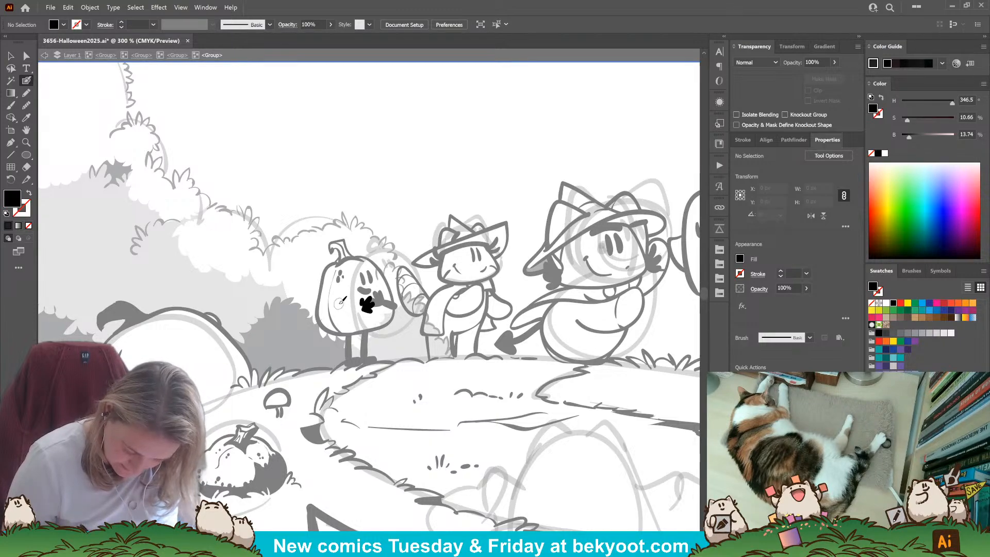
mouse_move(350, 313)
left_mouse_down()
mouse_move(368, 304)
mouse_move(337, 298)
left_mouse_up()
key("ctrl+z")
key("ctrl+z")
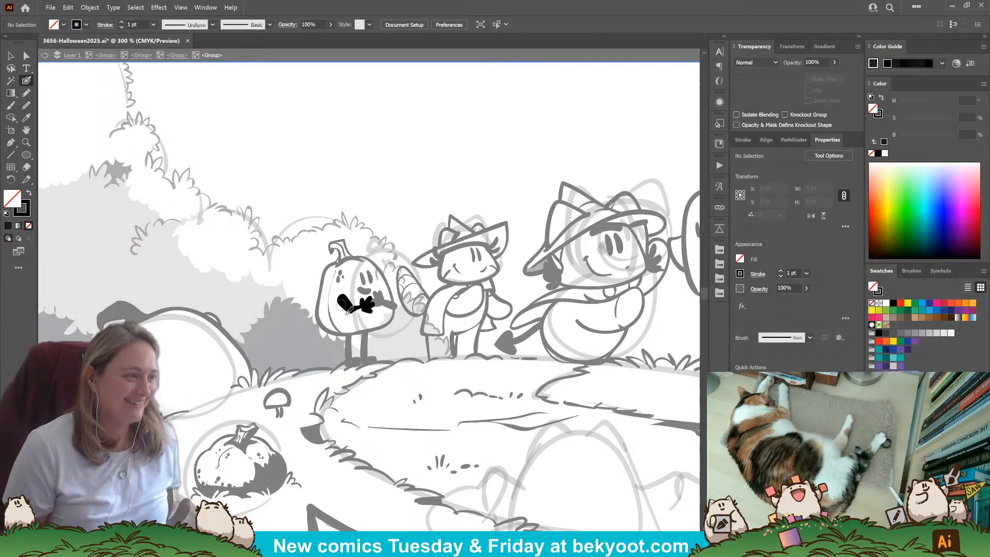
key("ctrl+z")
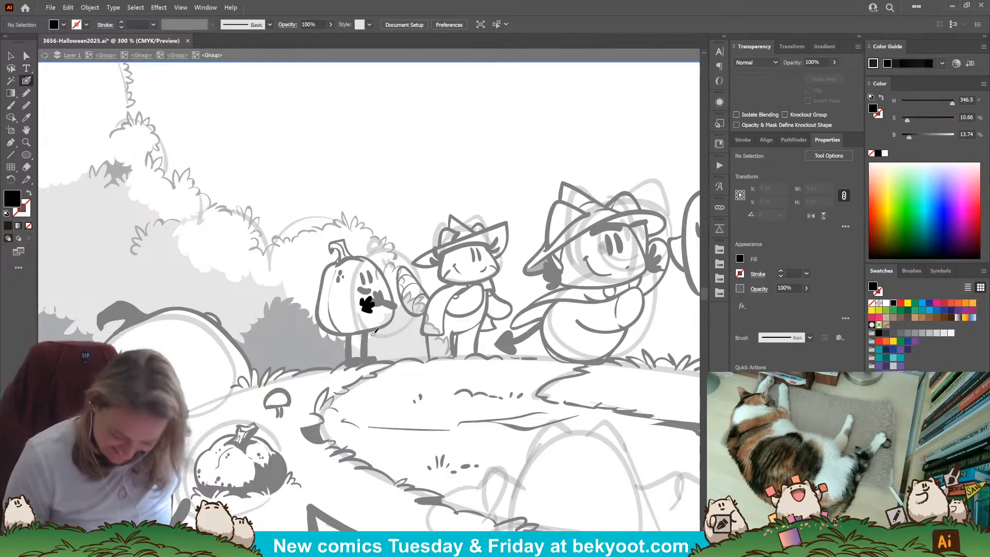
Try further versions of the pumpkin character's near arm, inspect the joined stroke and delete it.
left_click_drag(347, 304, 360, 307)
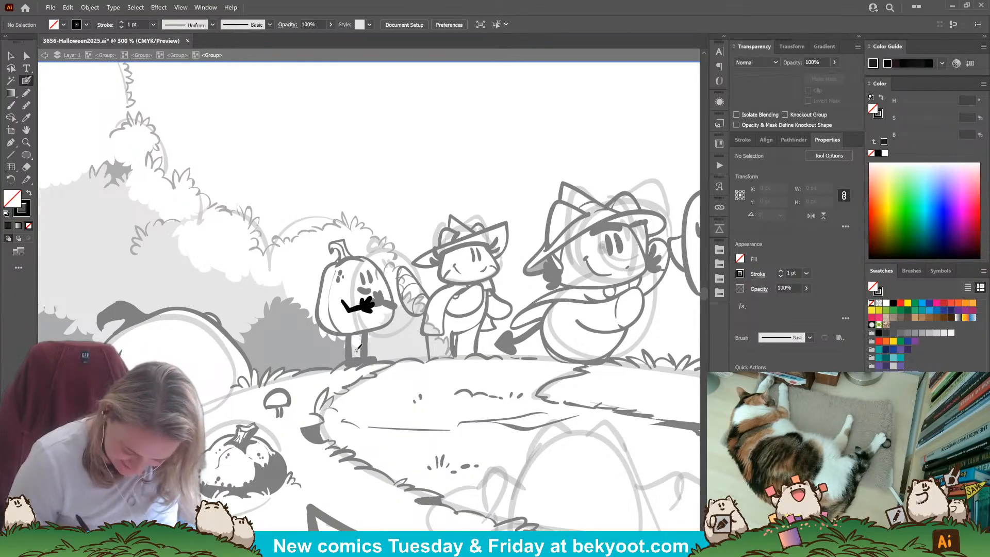
key("ctrl+z")
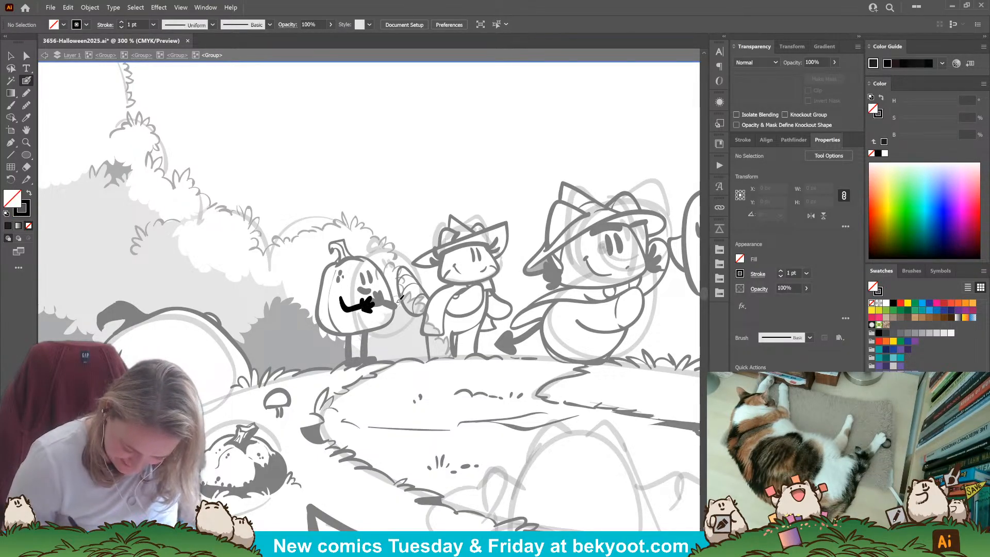
left_click(359, 307, "ctrl")
left_click_drag(367, 292, 370, 295)
left_click(357, 332, "ctrl")
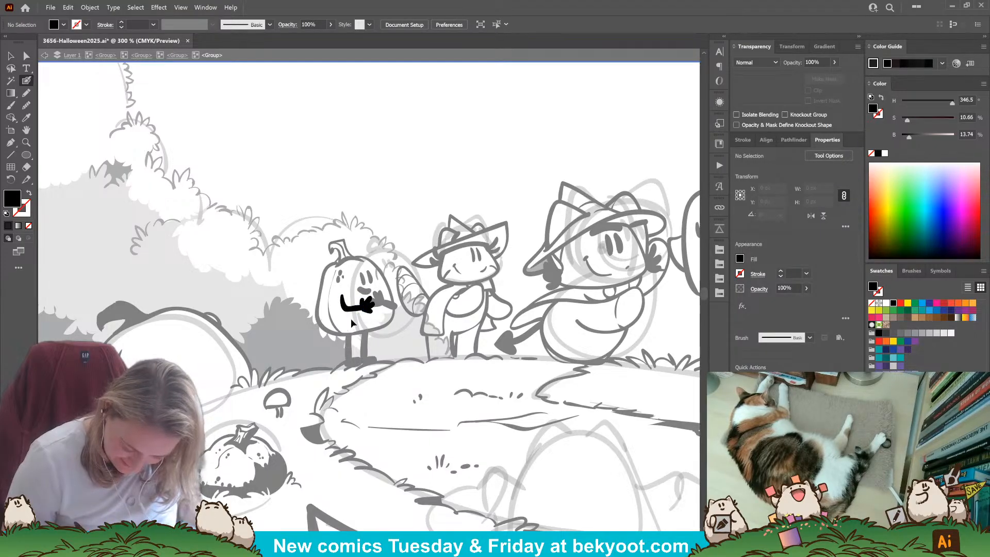
left_click(352, 308, "ctrl")
key("Delete")
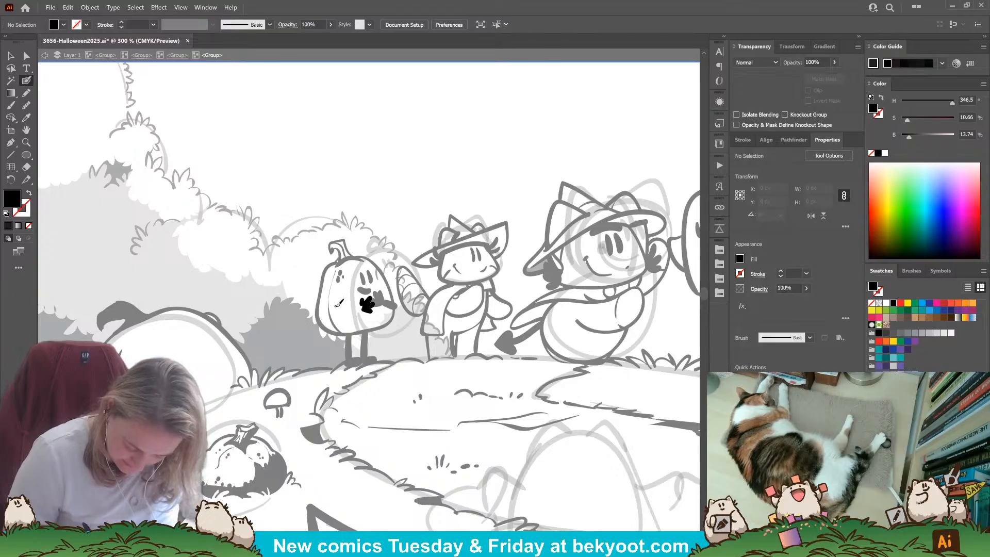
Draw the pumpkin character's near arm as a smooth curved black stroke running into the hand, undoing unsatisfactory tries.
left_click_drag(336, 307, 371, 305)
key("ctrl+z")
key("ctrl+z")
key("ctrl+z")
key("ctrl+z")
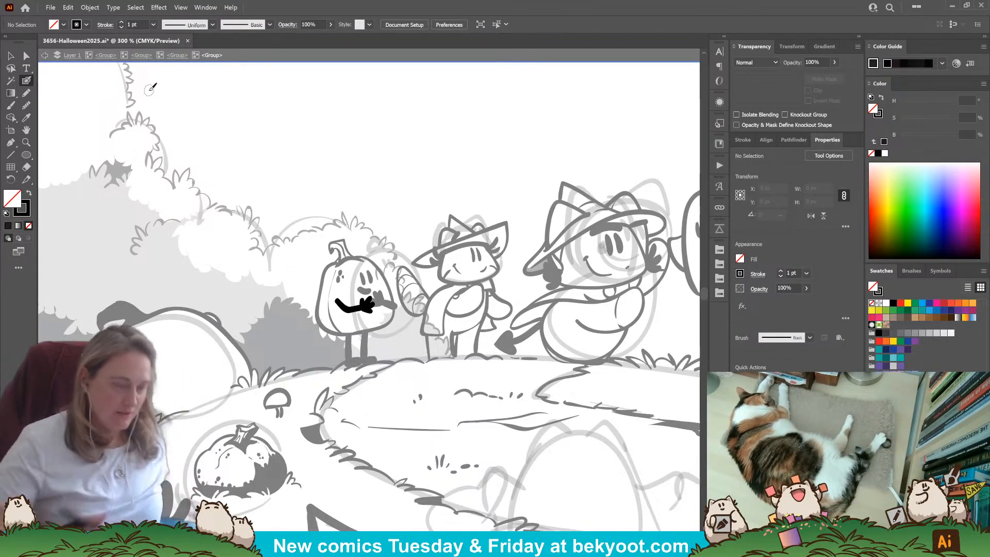
Go up one group level and redraw the forearm stroke of the pumpkin character's far hand.
left_click(176, 55)
key("shift+x")
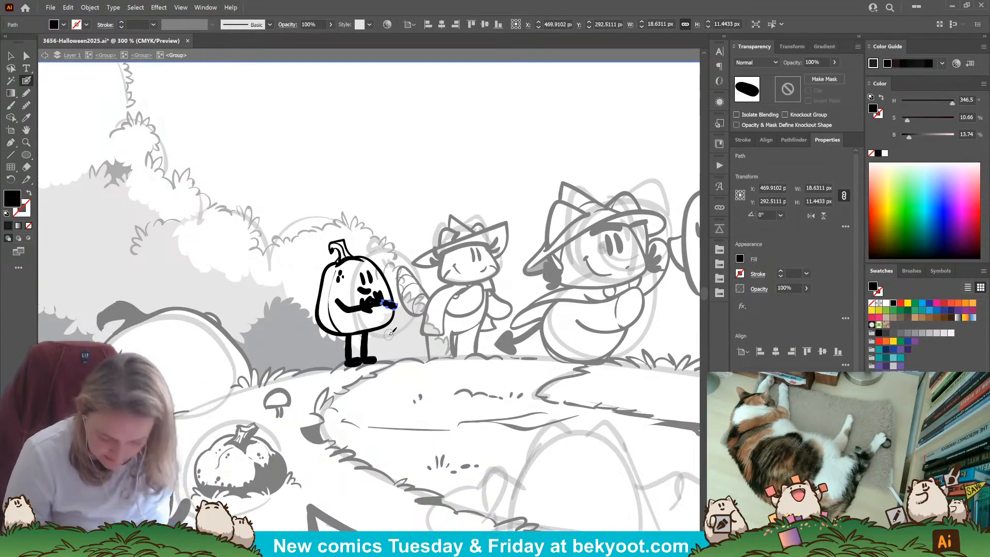
left_click(383, 300, "ctrl")
left_click(382, 315, "ctrl")
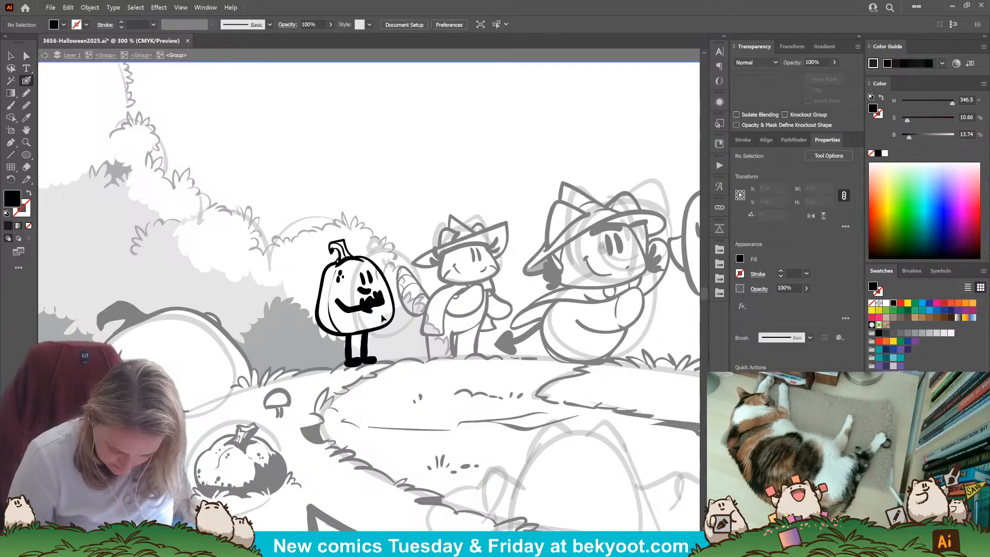
mouse_move(384, 297)
left_mouse_down()
mouse_move(379, 311)
mouse_move(400, 302)
mouse_move(404, 314)
mouse_move(396, 299)
left_mouse_up()
left_click(402, 317, "ctrl")
Refine the pumpkin character's far hand so its fingers stand apart from the near hand.
key("shift+x")
left_click(385, 303, "ctrl")
left_click(403, 314, "ctrl")
key("shift+x")
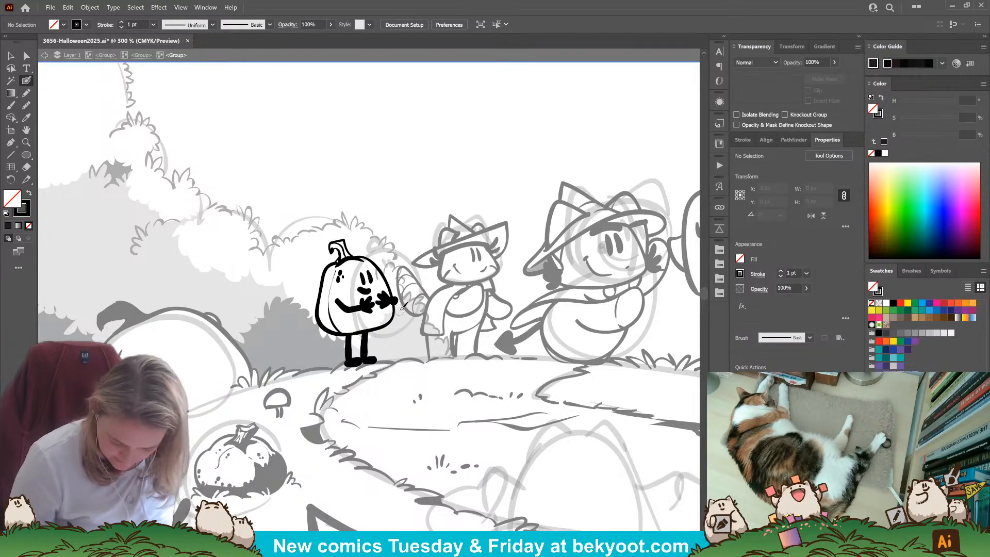
key("shift+x")
key("shift+x")
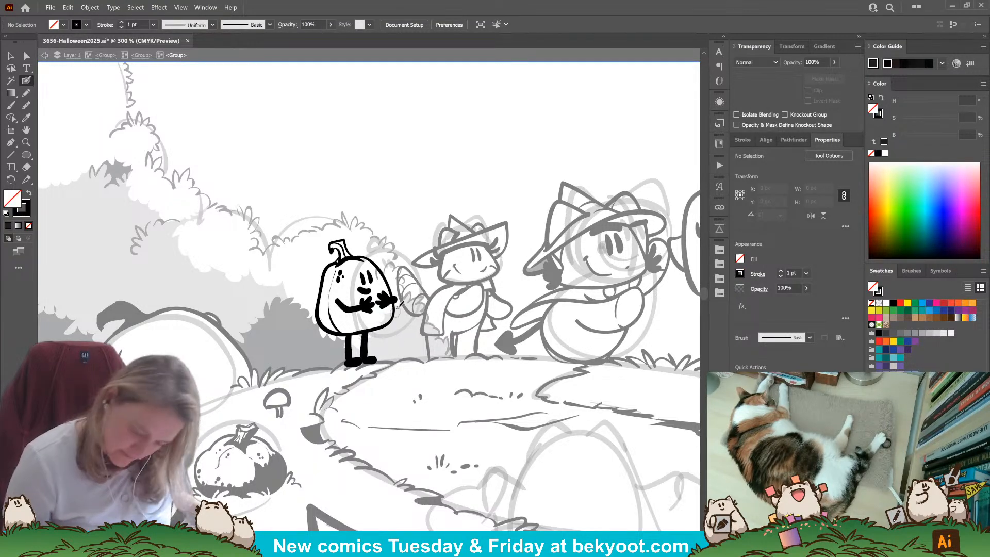
Touch up the outer end of the pumpkin character's far arm where it meets the body outline.
mouse_move(402, 290)
left_mouse_down()
mouse_move(387, 308)
mouse_move(401, 291)
mouse_move(396, 305)
left_mouse_up()
left_click(392, 316, "ctrl+shift")
left_click(400, 324, "ctrl")
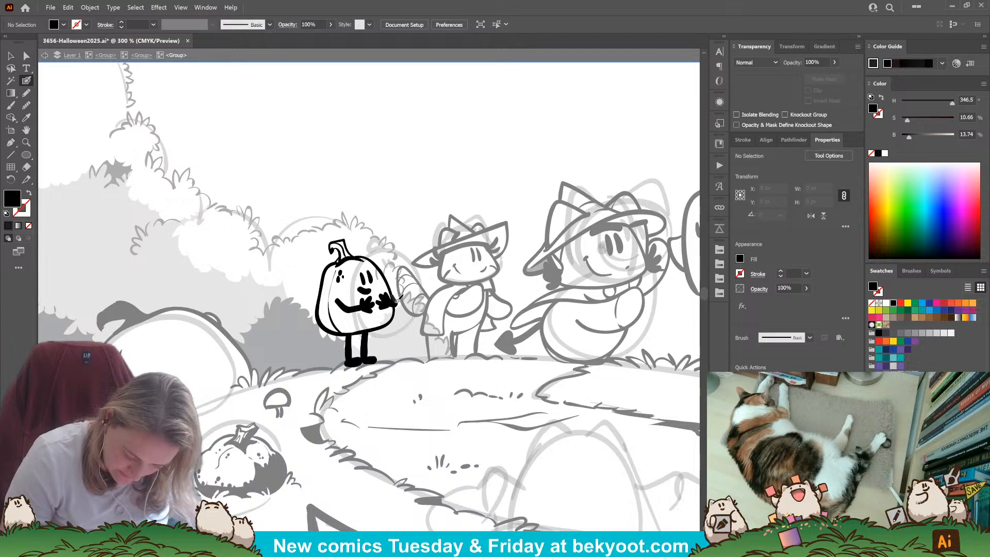
key("shift+x")
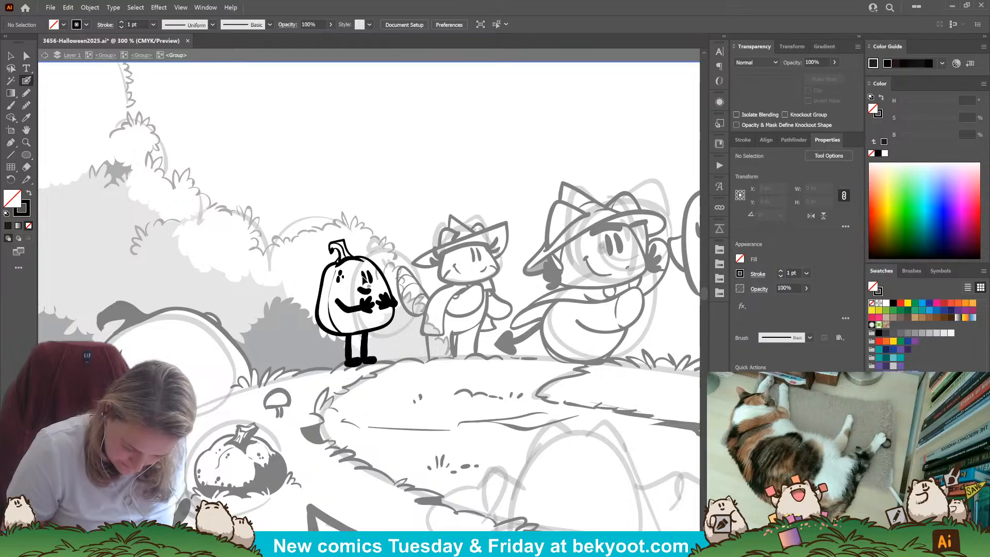
key("shift+x")
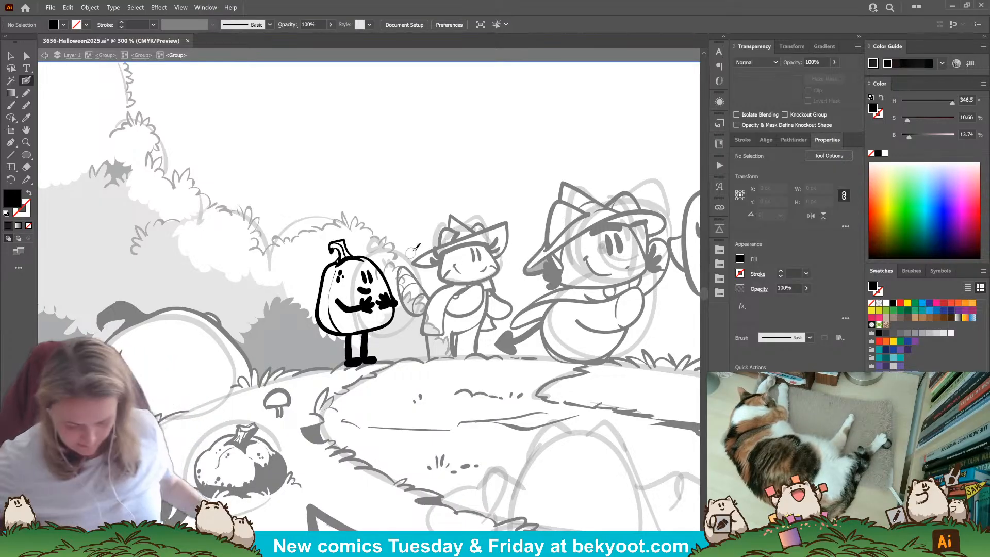
Leave the isolated groups to return to the whole illustration and save the file.
scroll(359, 206, "down", 2)
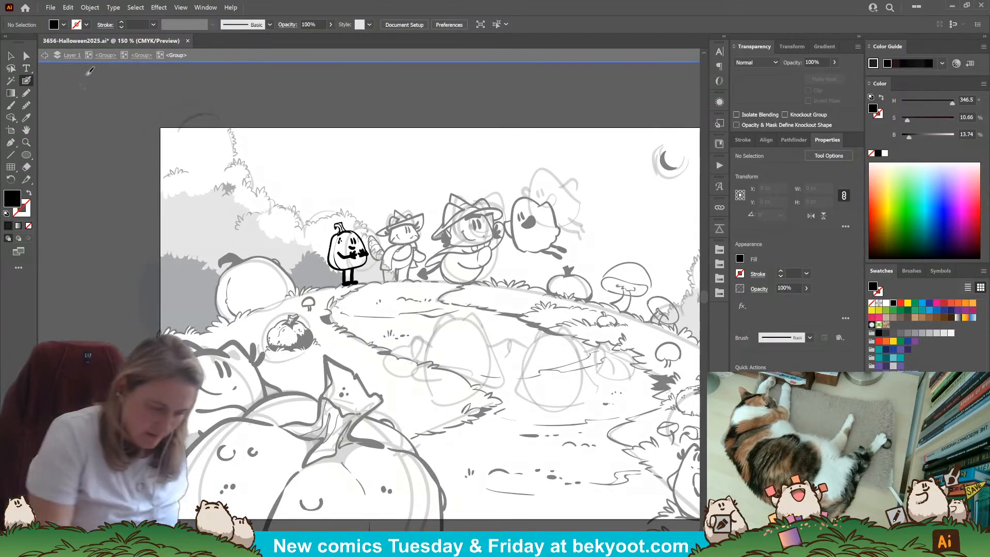
left_click(141, 55)
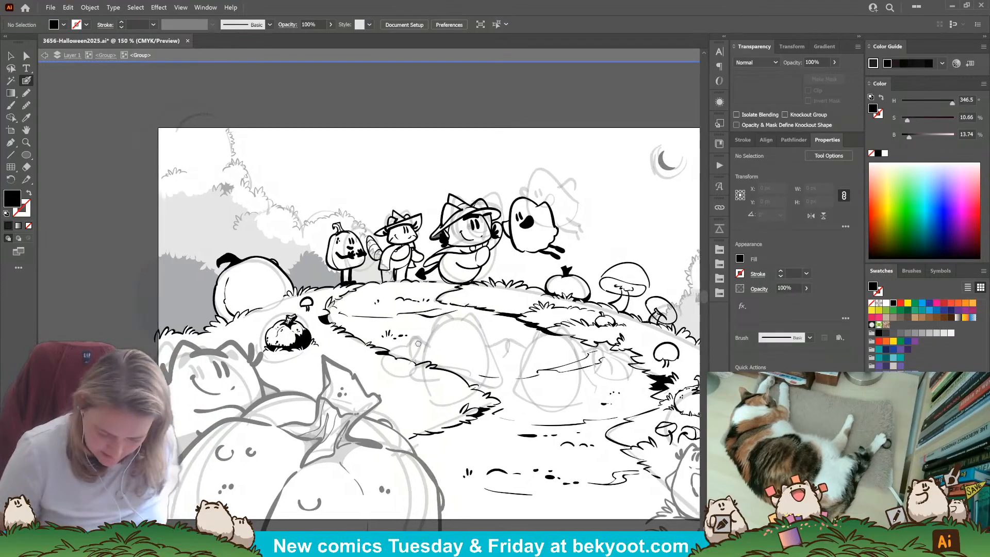
scroll(367, 361, "right", 3)
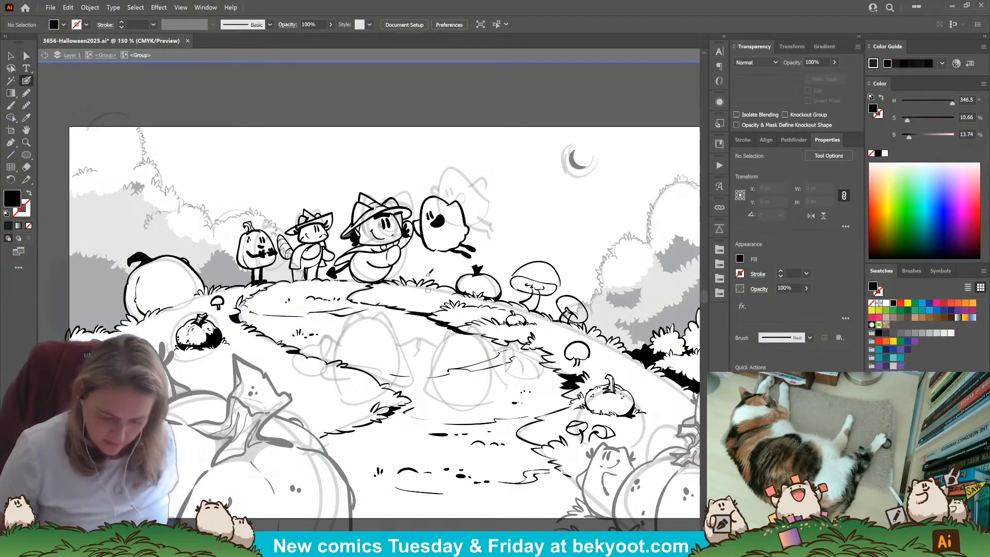
scroll(447, 448, "down", 3)
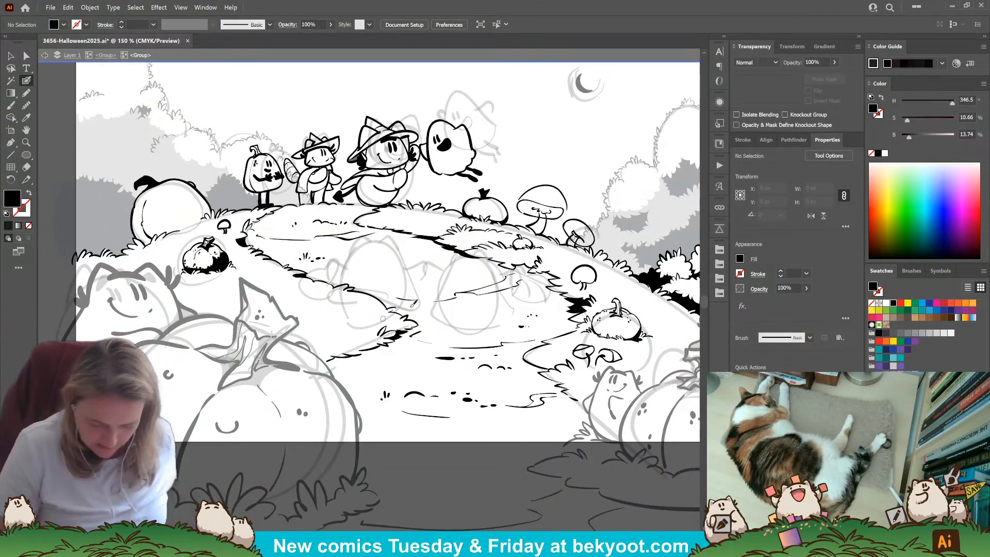
key("Escape")
key("ctrl+s")
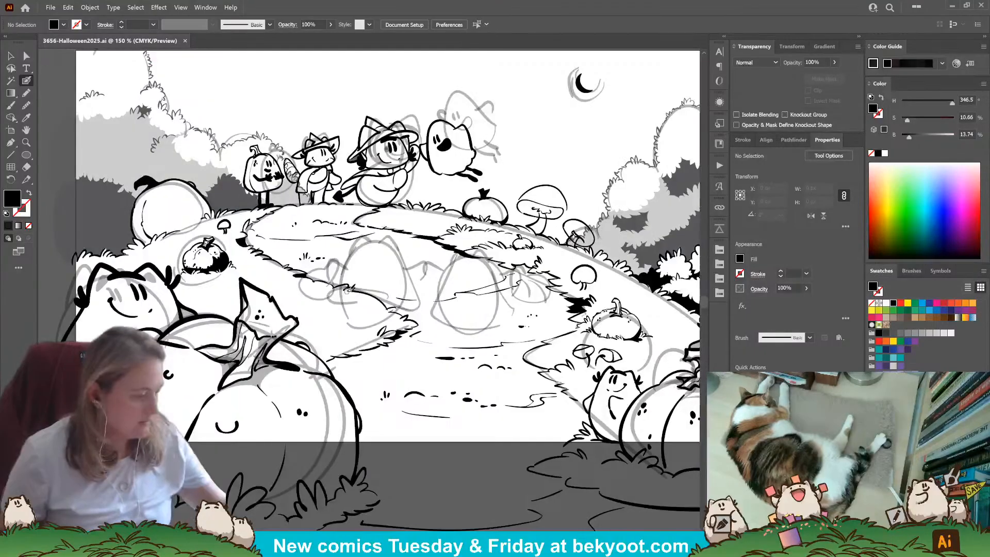
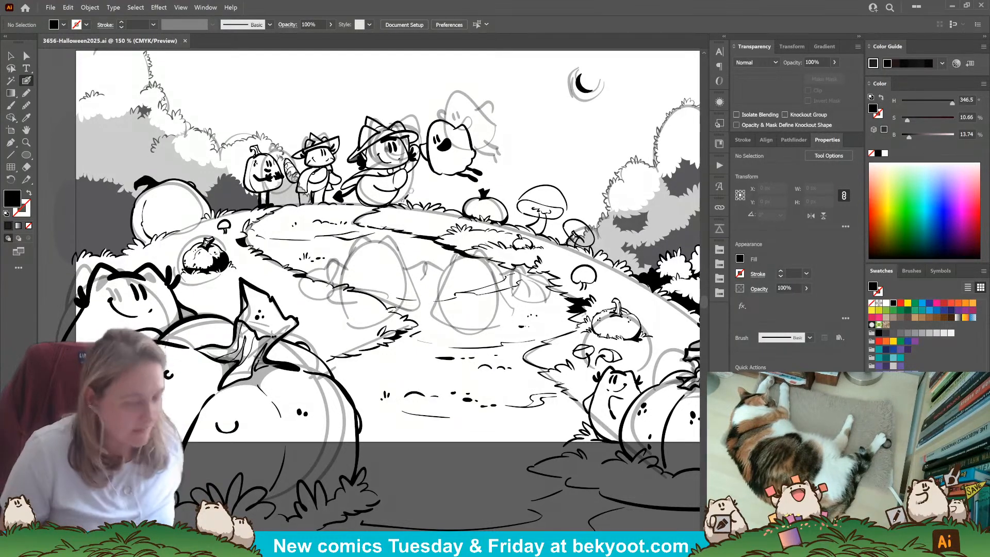
Isolate the nested linework group that holds the path, the hill and the characters on it.
left_click_drag(471, 427, 391, 429)
scroll(318, 235, "up", 1)
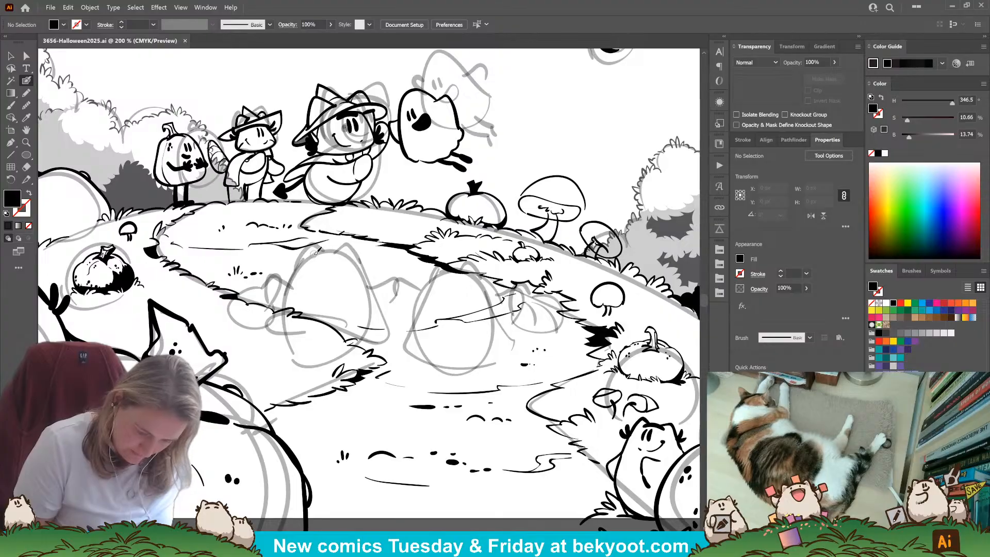
key("v")
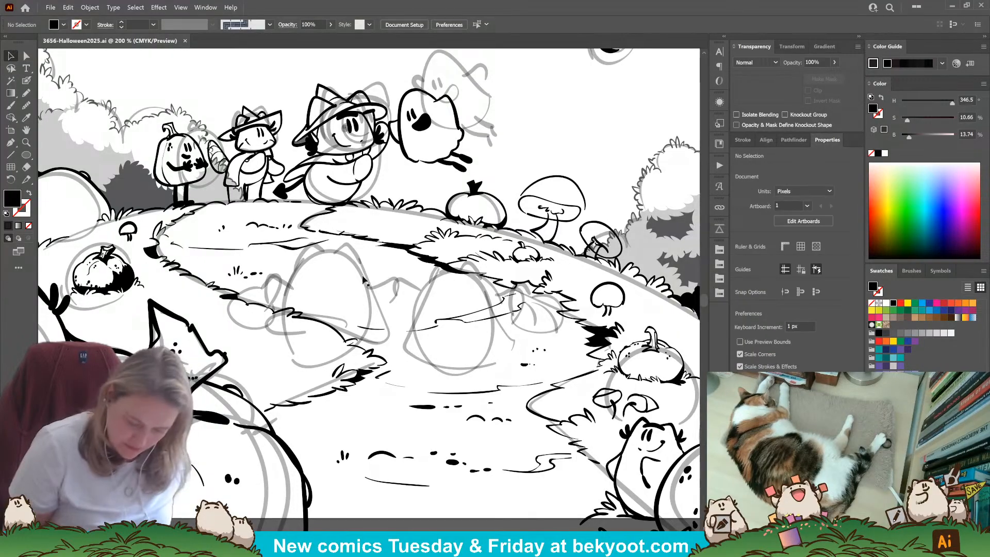
left_click(369, 280)
double_click(387, 369)
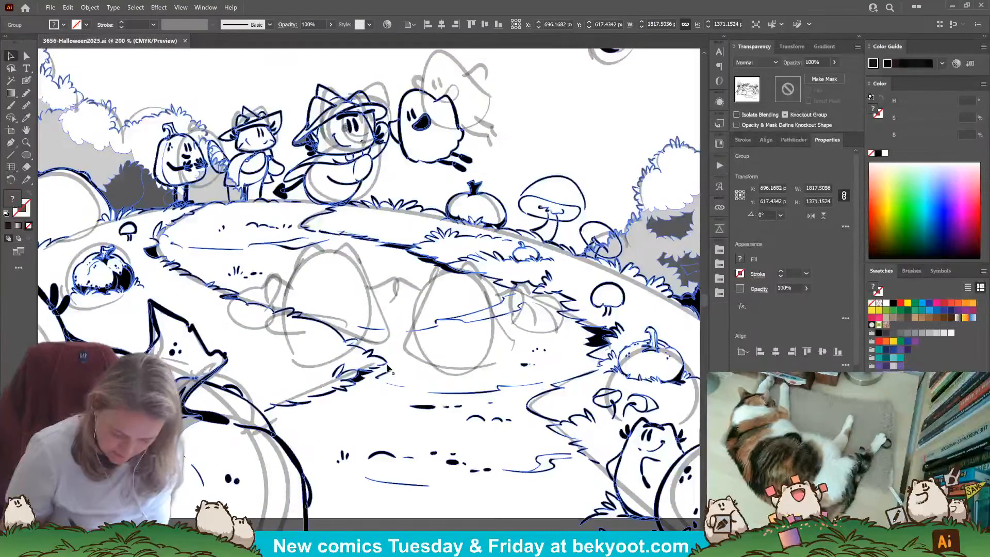
left_click(380, 371)
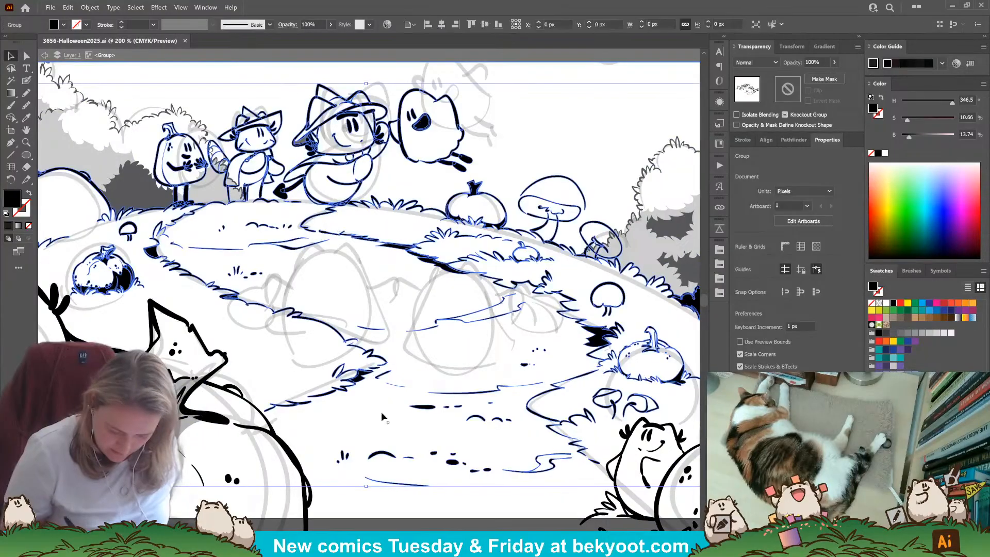
double_click(384, 367)
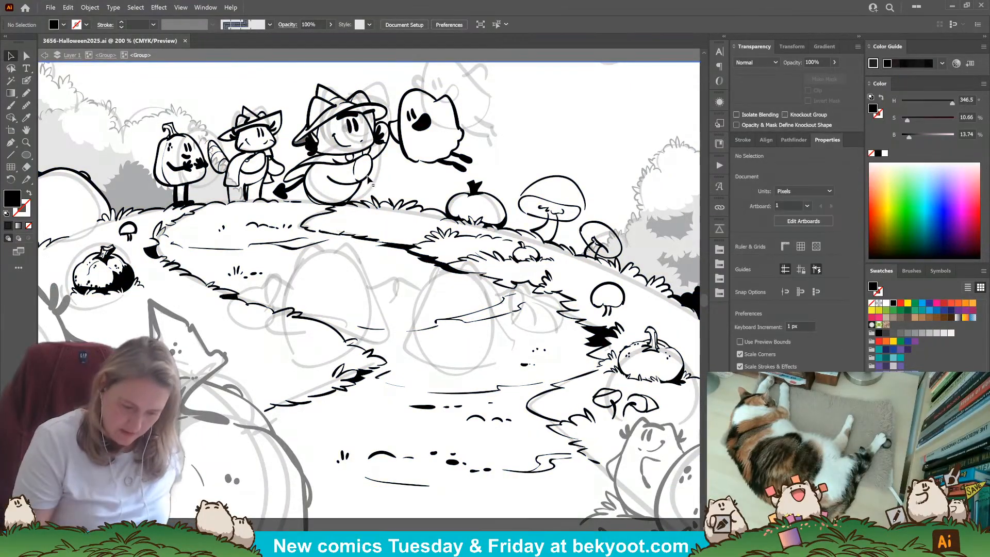
Check the grouping of the characters on the hill by selecting them one after another, ending with the pumpkin character.
left_click(370, 180)
left_click(420, 156)
left_click(419, 154)
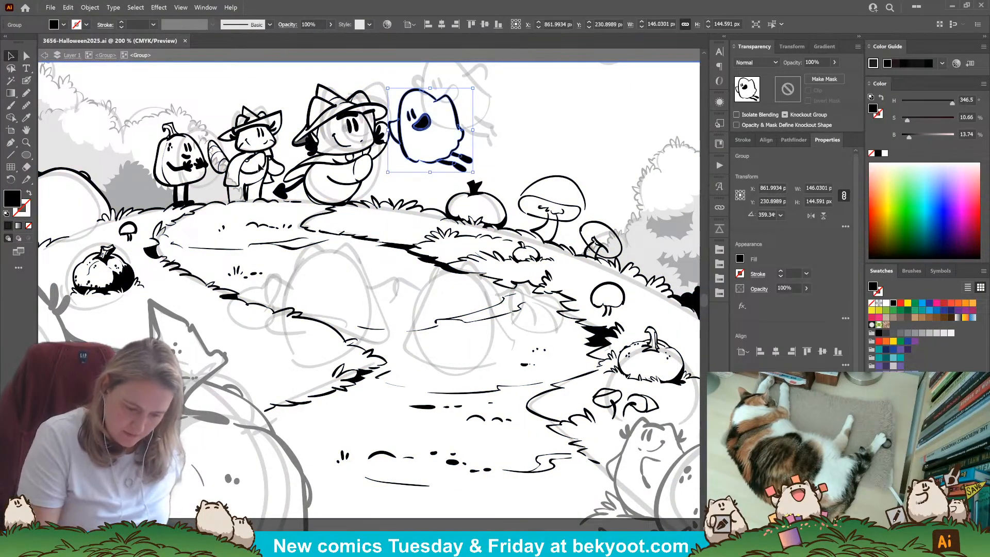
left_click(260, 160)
left_click(180, 155)
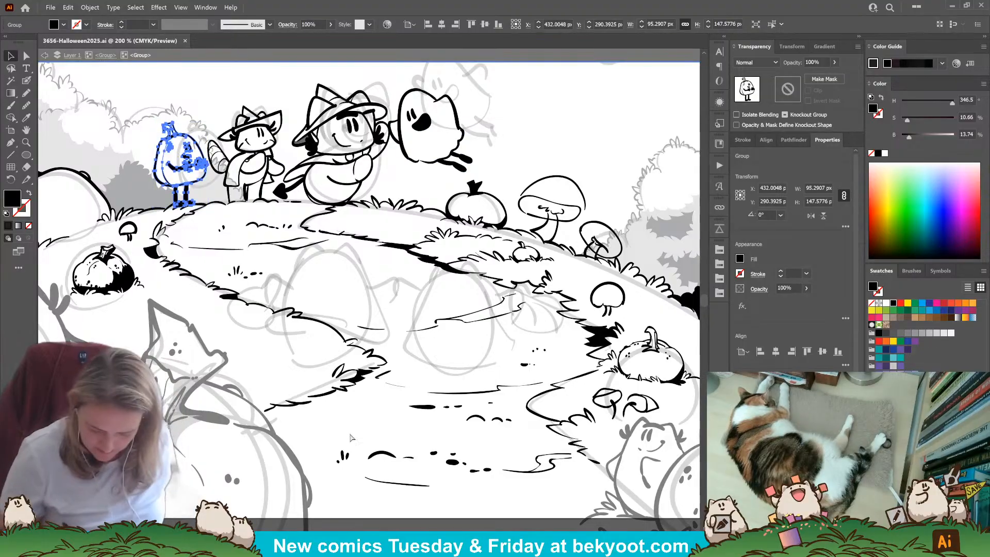
Ink the two pointed ears and the top of the head of the sketched ghost-shaped character standing on the path.
left_click(349, 406)
key("b")
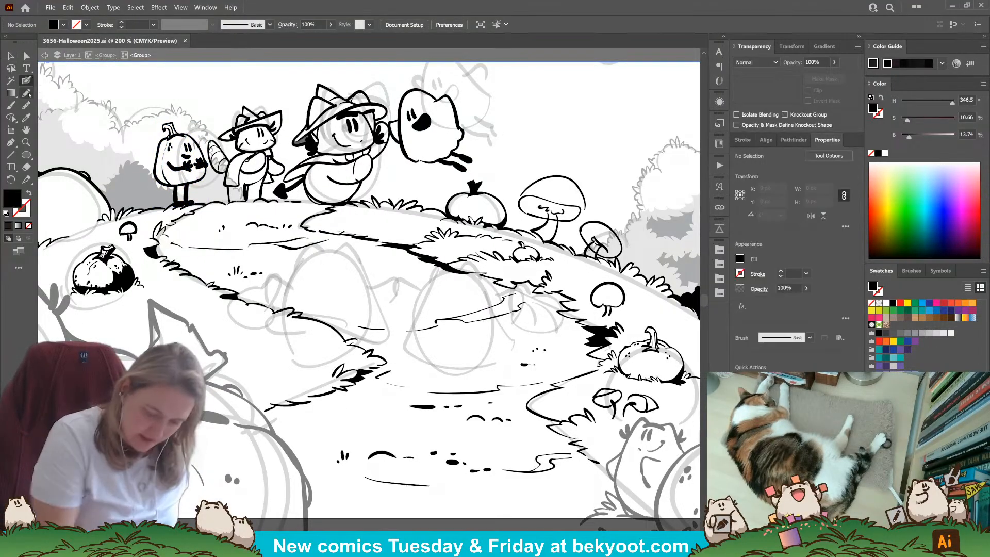
left_click_drag(314, 255, 343, 255)
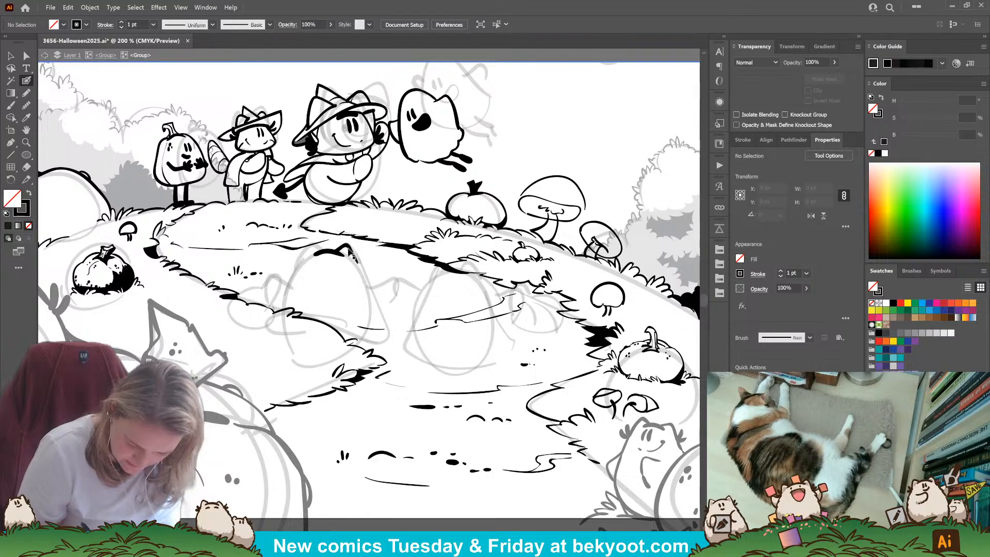
mouse_move(336, 251)
left_mouse_down()
mouse_move(355, 248)
mouse_move(361, 259)
left_mouse_up()
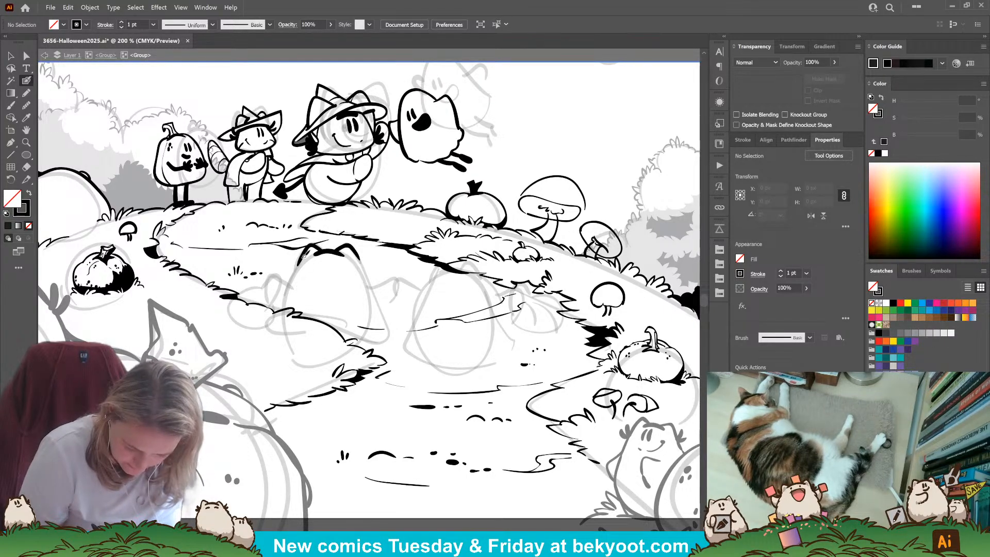
mouse_move(299, 263)
left_mouse_down()
mouse_move(323, 253)
mouse_move(359, 260)
mouse_move(307, 246)
mouse_move(297, 263)
left_mouse_up()
key("ctrl+z")
Group the new ear and head-top strokes of the character on the path.
left_click(340, 251, "ctrl")
left_click(370, 252, "ctrl")
left_click(302, 261, "ctrl")
left_click(355, 257, "ctrl+shift")
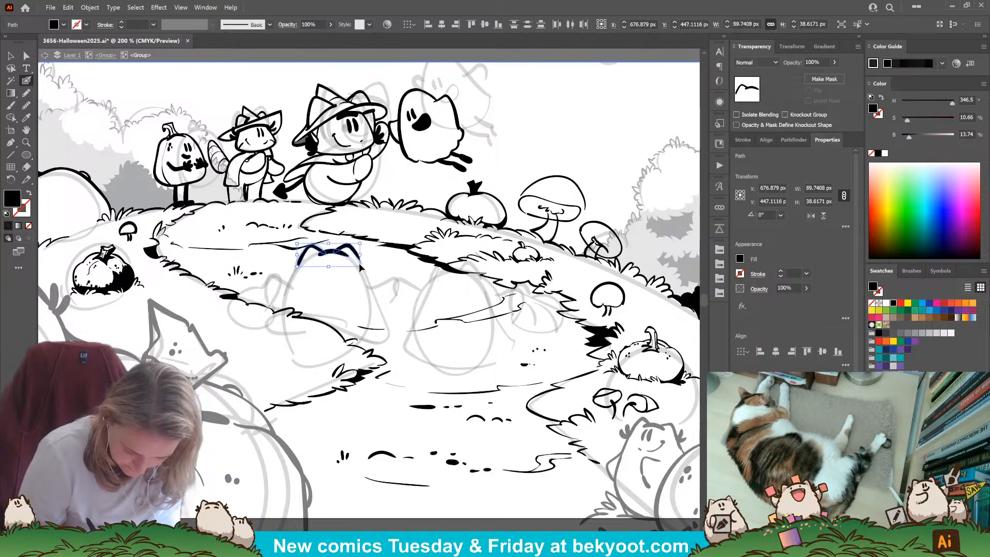
key("ctrl+g")
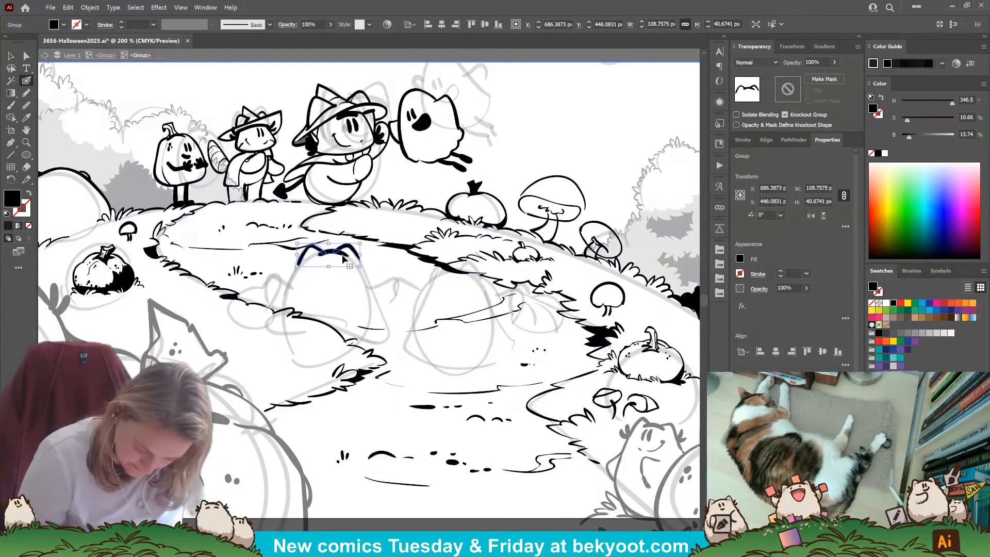
Isolate the new character's group and ink its cheek tufts and rounded, egg-shaped body outline.
double_click(346, 258, "ctrl")
left_click(346, 257, "ctrl")
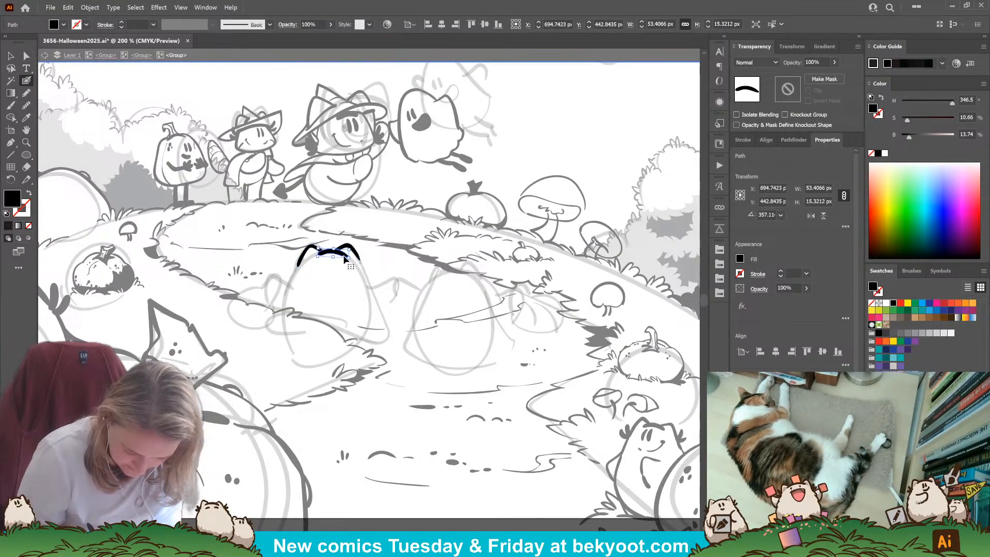
mouse_move(341, 257)
left_mouse_down()
mouse_move(294, 252)
mouse_move(287, 266)
mouse_move(363, 259)
mouse_move(367, 269)
mouse_move(371, 256)
left_mouse_up()
left_click(380, 256, "ctrl")
key("ctrl+z")
key("ctrl+z")
key("ctrl+z")
left_click_drag(364, 262, 376, 299)
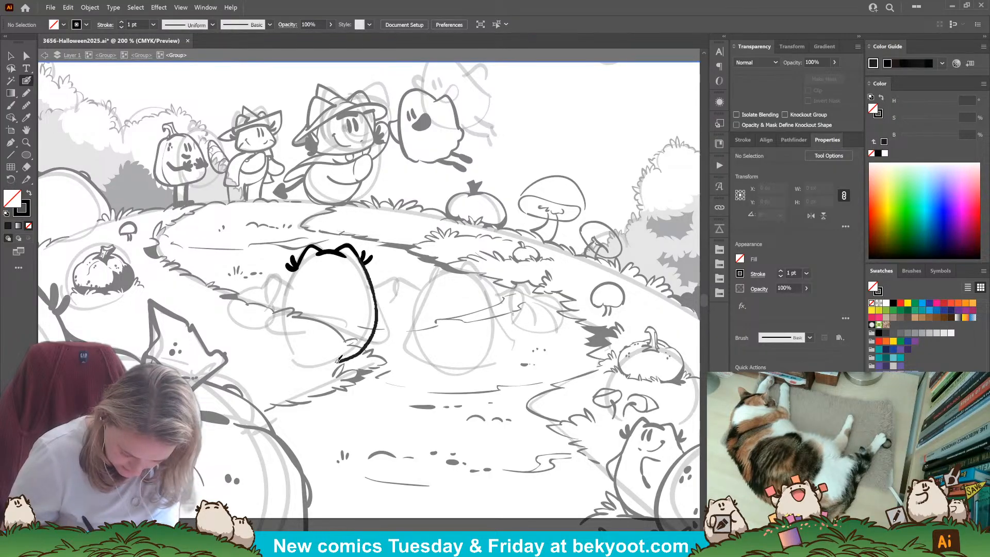
mouse_move(337, 360)
left_mouse_down()
mouse_move(291, 354)
mouse_move(278, 340)
mouse_move(276, 312)
mouse_move(308, 255)
left_mouse_up()
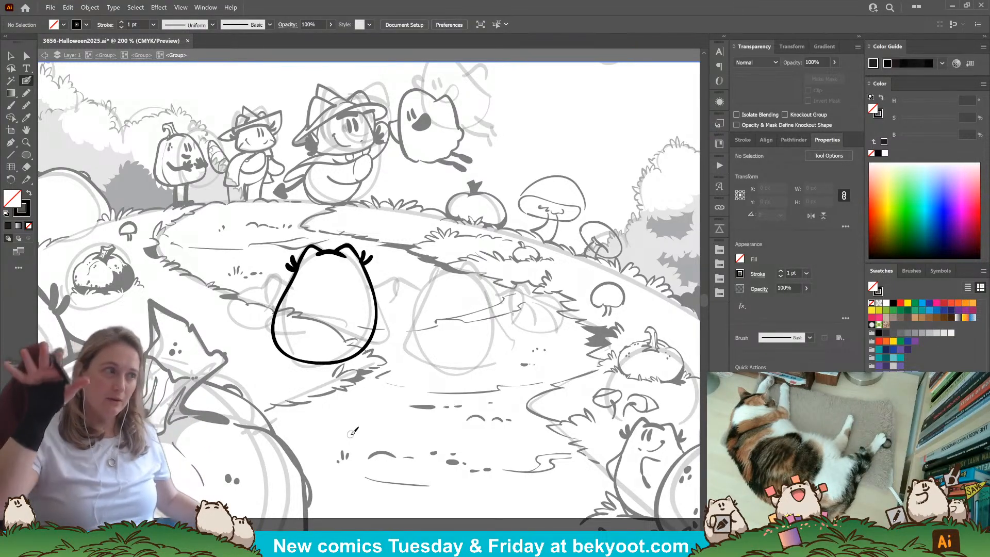
Fade the character's egg-shaped body outline to 40% opacity as a guide and deselect it.
left_click(367, 350, "ctrl")
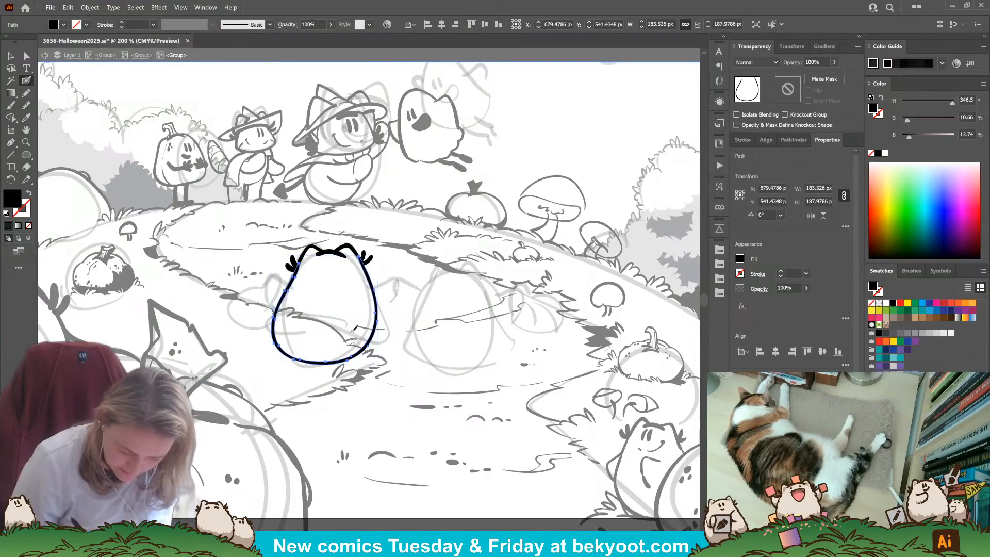
left_click(834, 62)
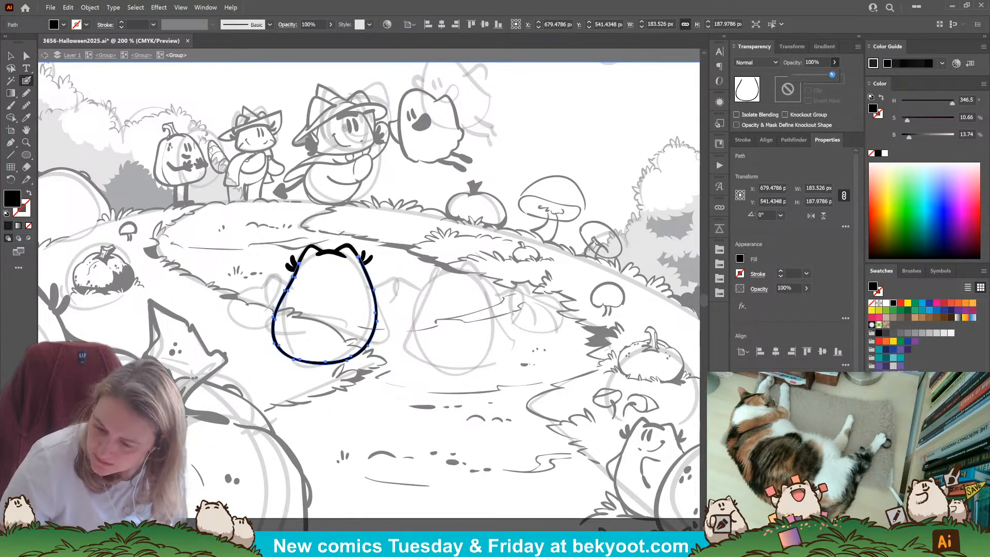
left_click_drag(814, 75, 809, 75)
left_click(356, 260, "ctrl")
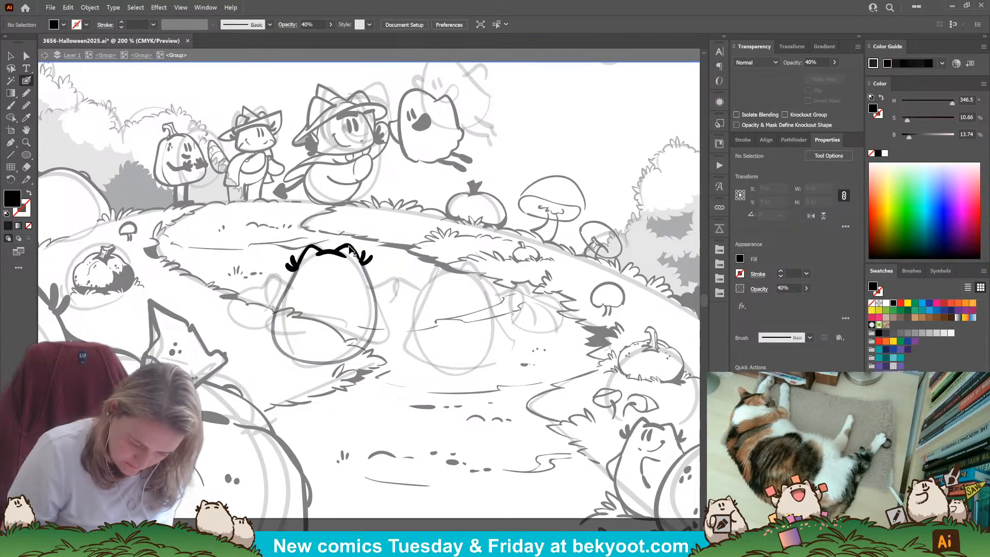
left_click(334, 252, "ctrl")
left_click(424, 340, "ctrl")
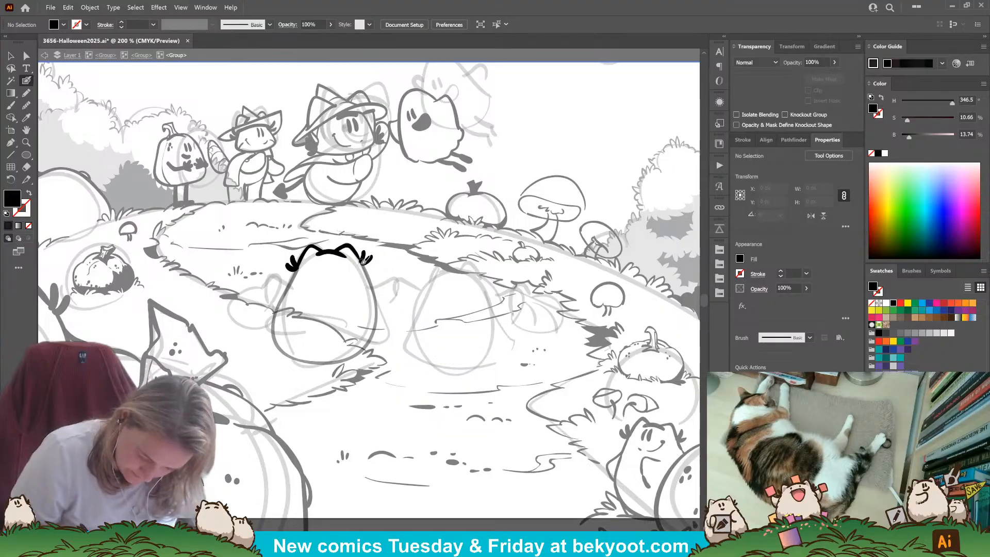
Redraw the body outline in solid black over the faded guide, giving it a wider, flatter base.
key("shift+x")
mouse_move(377, 304)
left_mouse_down()
mouse_move(375, 340)
mouse_move(336, 363)
left_mouse_up()
left_click_drag(300, 260, 282, 290)
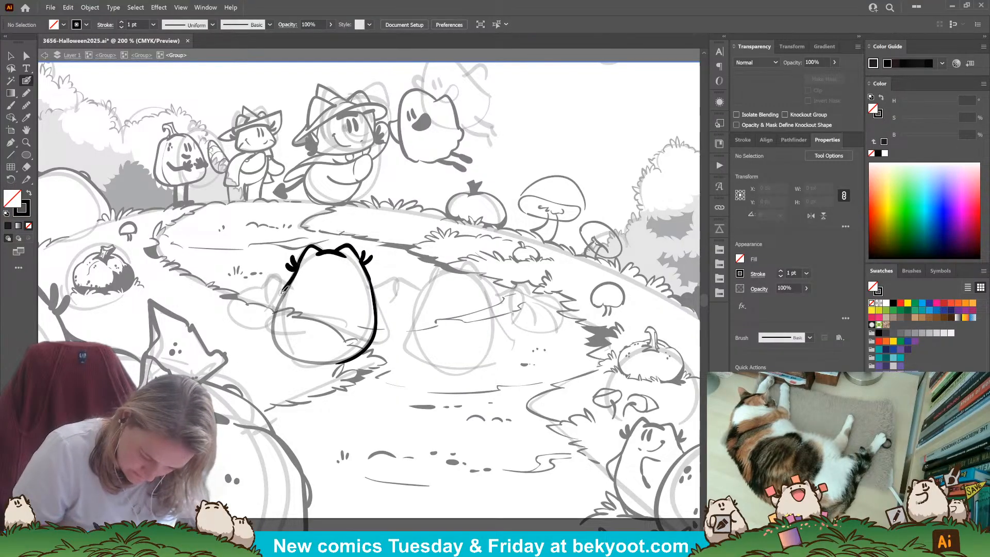
key("ctrl+z")
left_click_drag(307, 252, 273, 330)
left_click_drag(318, 363, 369, 347)
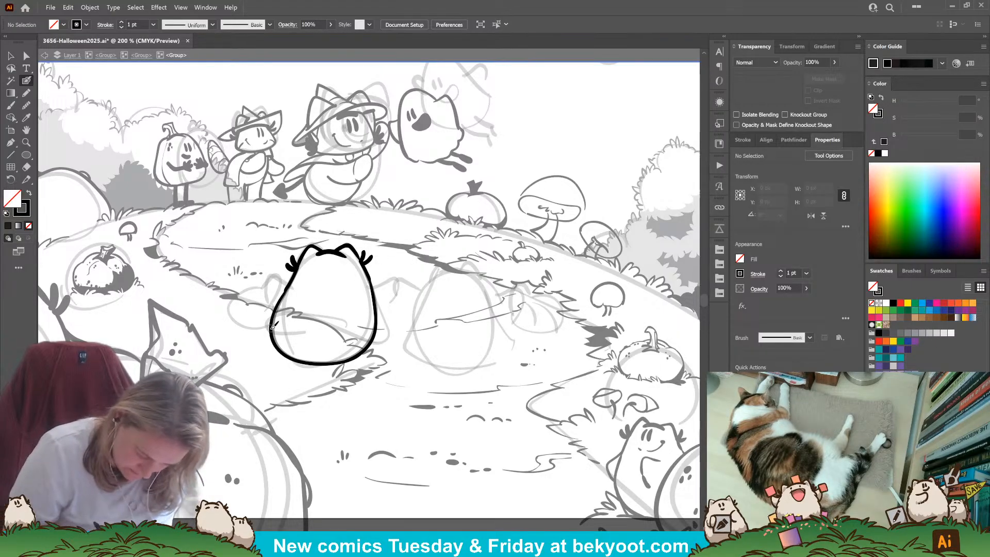
mouse_move(274, 348)
left_mouse_down()
mouse_move(298, 362)
mouse_move(371, 346)
left_mouse_up()
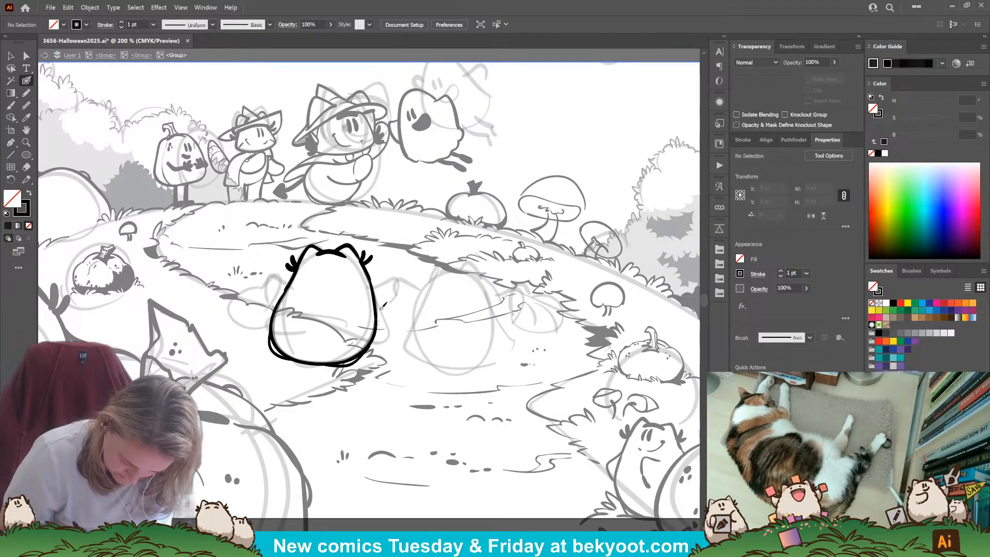
Ink two short vertical eyes and the outline of a wide open mouth on the character's face.
mouse_move(315, 254)
left_mouse_down()
mouse_move(362, 256)
mouse_move(318, 285)
left_mouse_up()
left_click(336, 262, "ctrl")
key("shift+x")
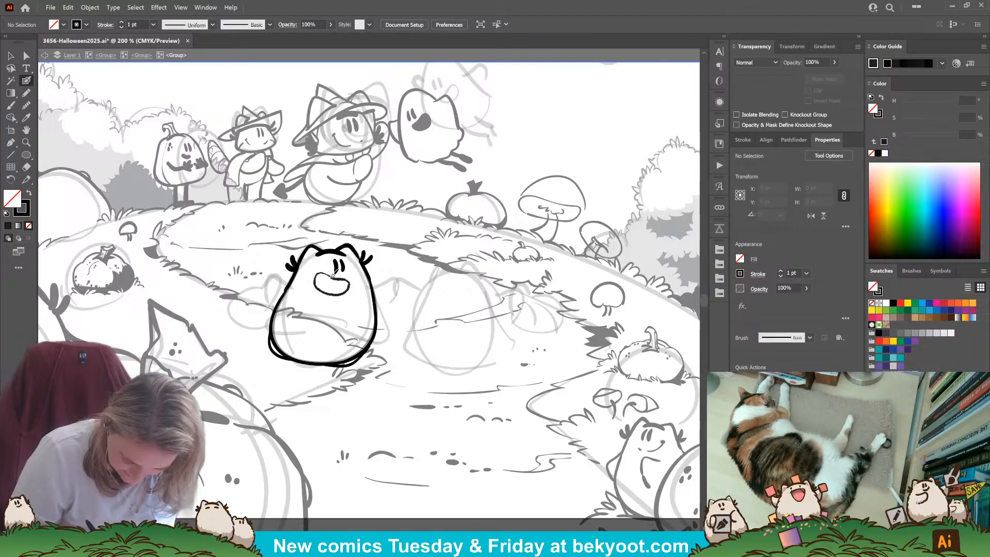
left_click_drag(317, 279, 321, 288)
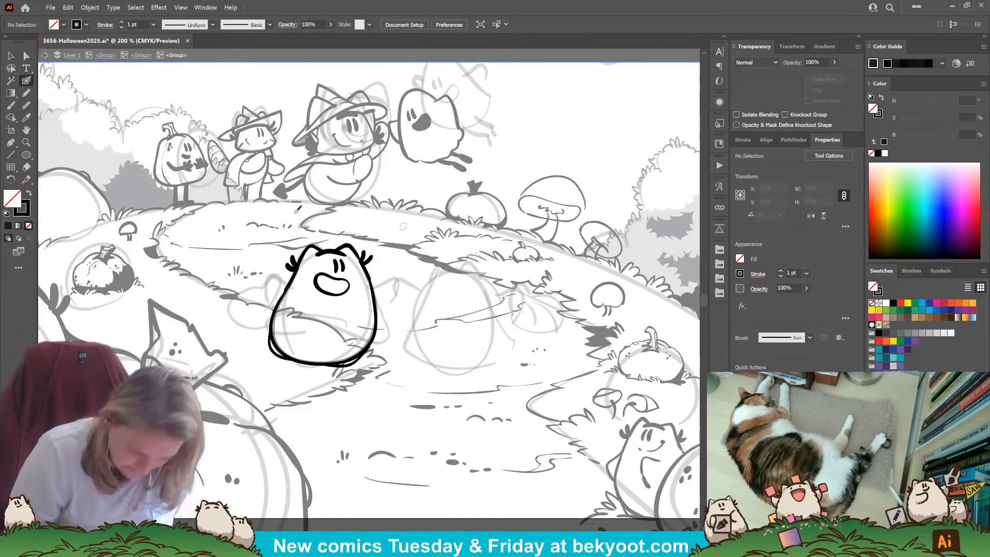
Fill the open mouth with a solid black shape using the Pencil tool.
left_click(26, 92)
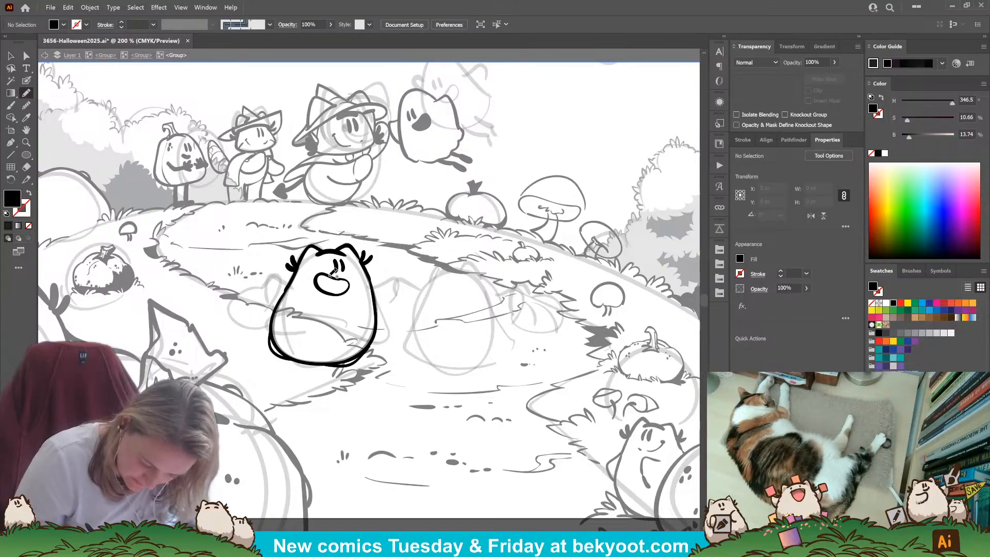
mouse_move(329, 292)
left_mouse_down()
mouse_move(353, 284)
mouse_move(326, 275)
left_mouse_up()
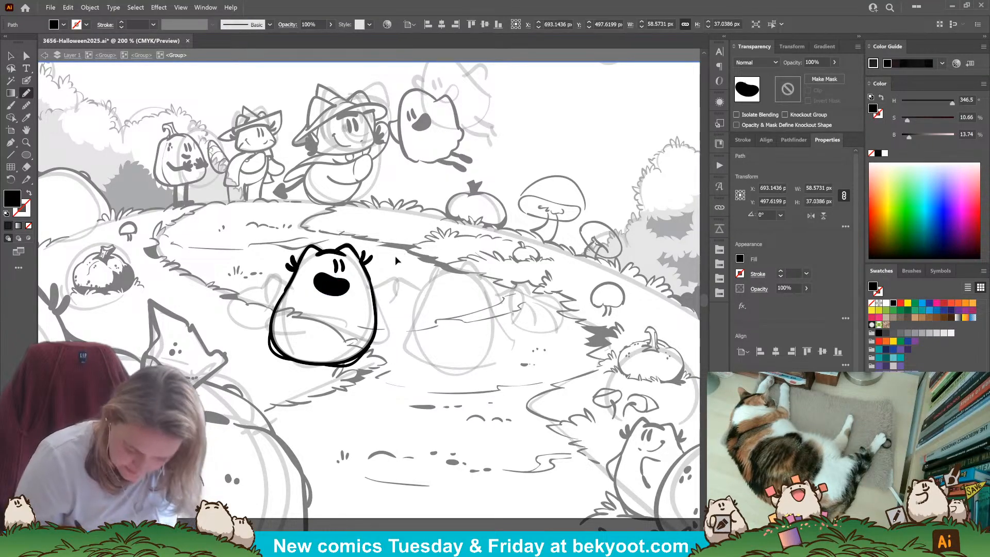
key("ctrl+shift+a")
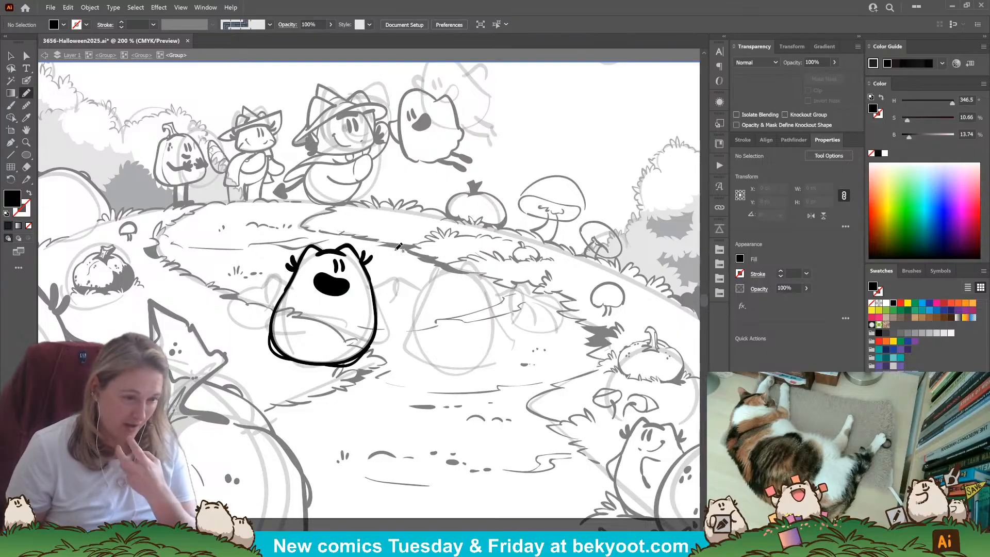
Ink the costume's curved hem across the lower body and its flaring edges on both sides.
key("shift+b")
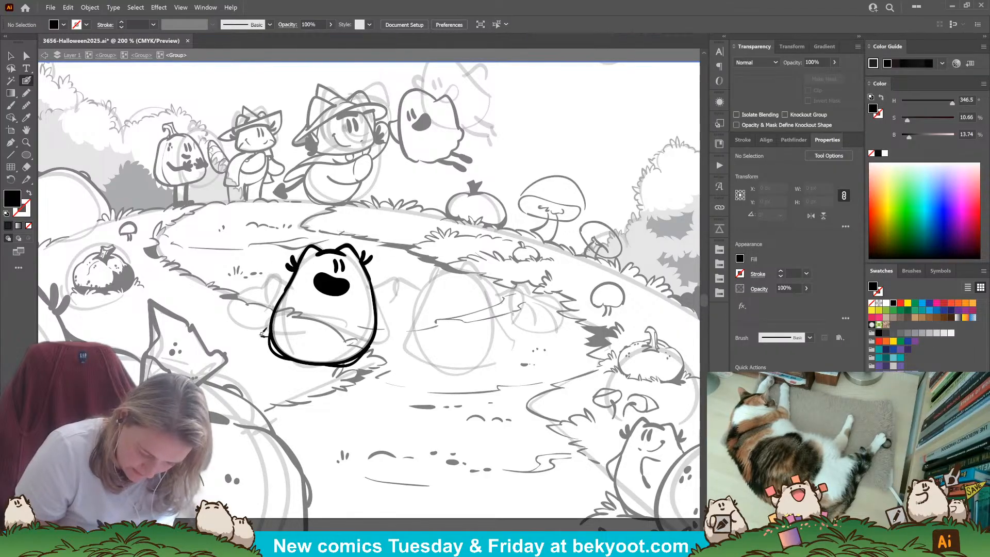
mouse_move(262, 332)
left_mouse_down()
mouse_move(361, 348)
mouse_move(391, 327)
mouse_move(376, 284)
mouse_move(391, 330)
left_mouse_up()
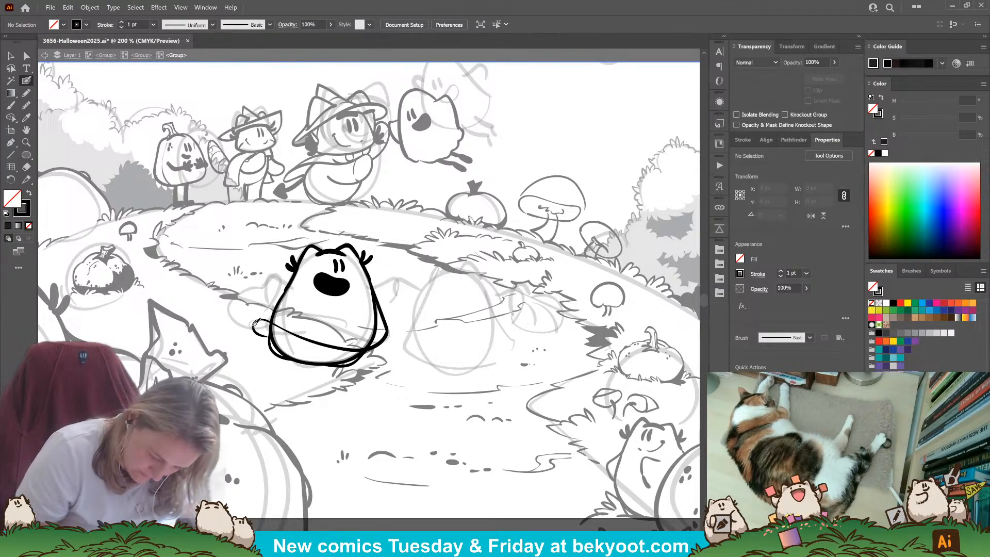
left_click_drag(262, 311, 287, 283)
key("ctrl+z")
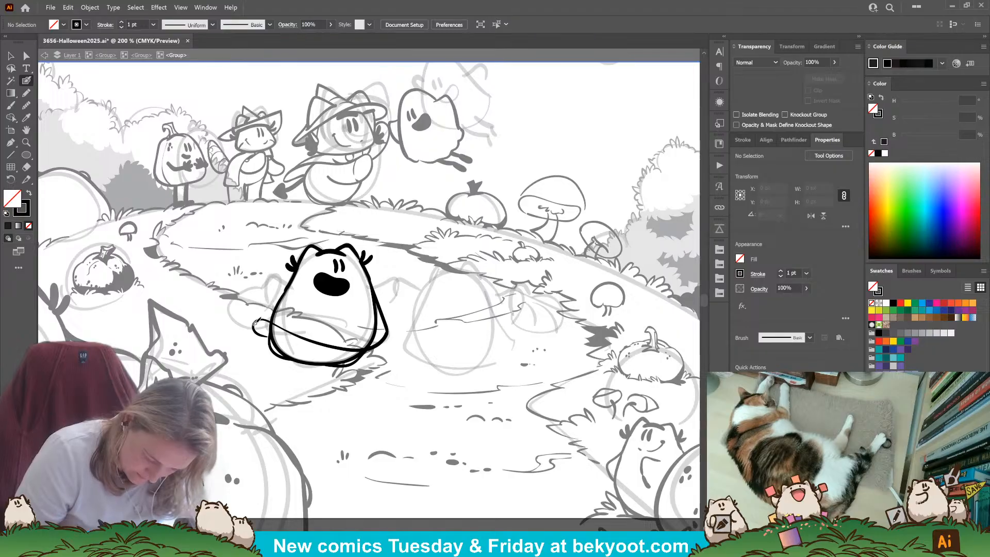
left_click_drag(255, 322, 298, 275)
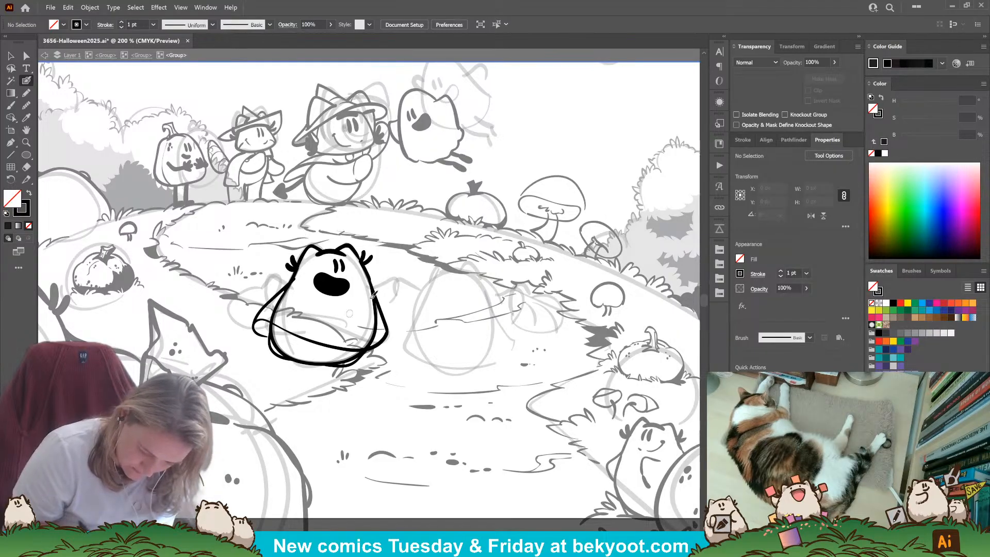
Ink the small raised arms sticking out on both sides of the character's costume.
mouse_move(372, 279)
left_mouse_down()
mouse_move(395, 275)
mouse_move(376, 276)
mouse_move(388, 274)
mouse_move(385, 316)
left_mouse_up()
key("ctrl+z")
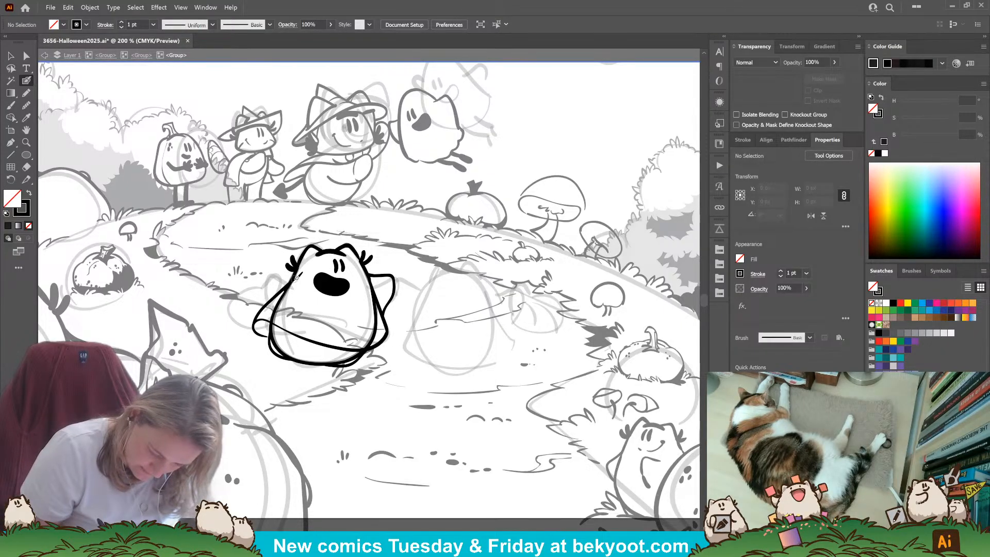
left_click_drag(267, 277, 267, 311)
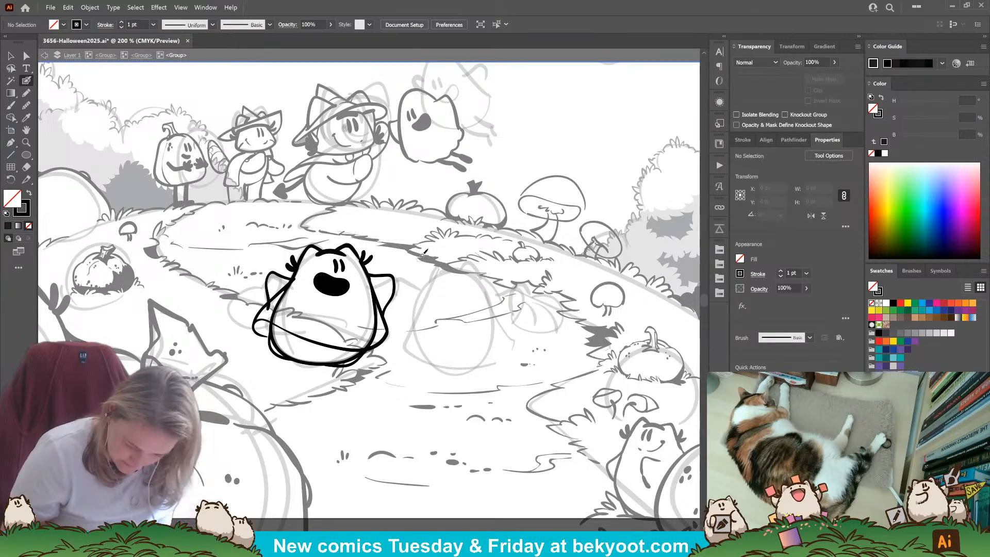
Erase the body outline running inside the costume on the right and clean up the overlapping strokes at the base.
left_click(372, 341, "ctrl")
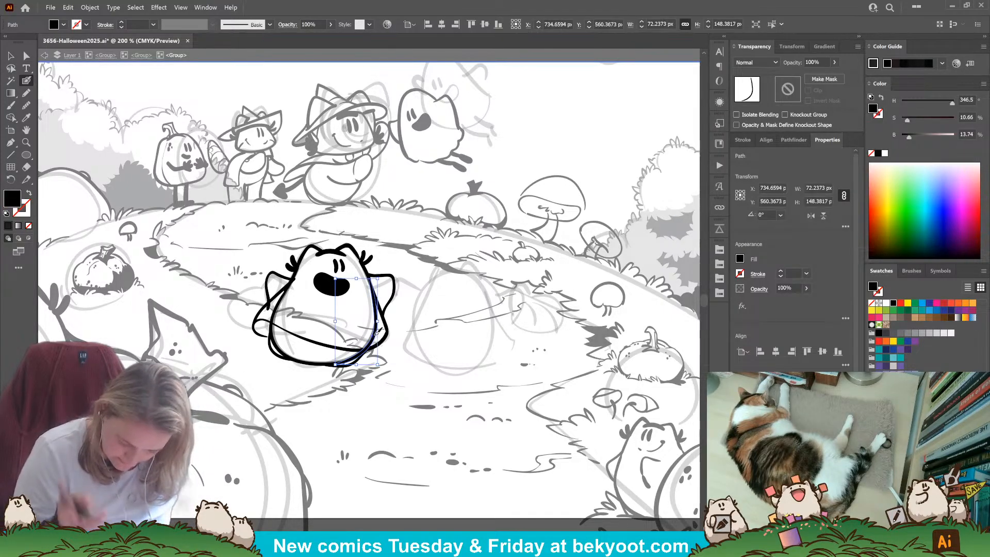
mouse_move(370, 343)
left_mouse_down()
mouse_move(363, 346)
mouse_move(375, 315)
mouse_move(369, 268)
left_mouse_up()
left_click(365, 242, "ctrl")
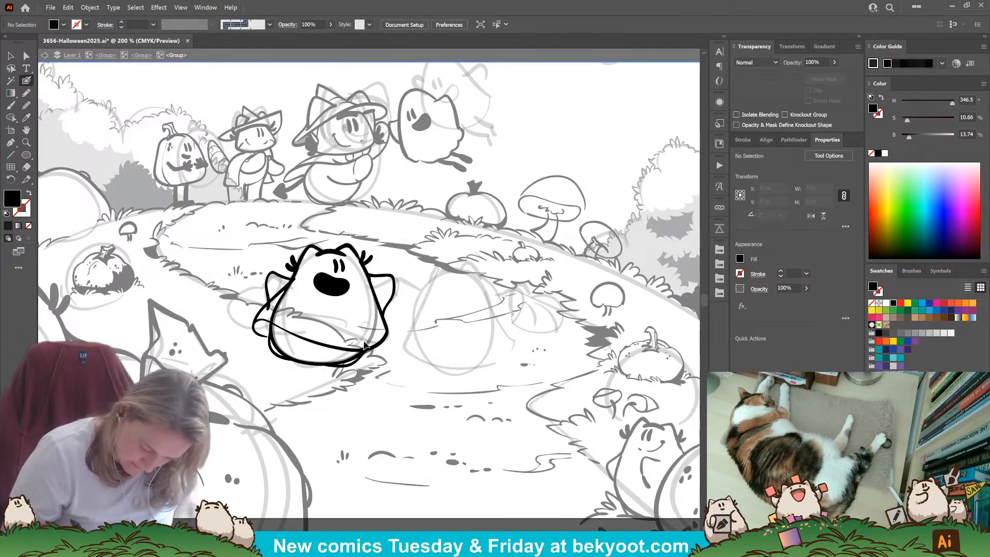
left_click(358, 364, "ctrl")
left_click(263, 357, "ctrl")
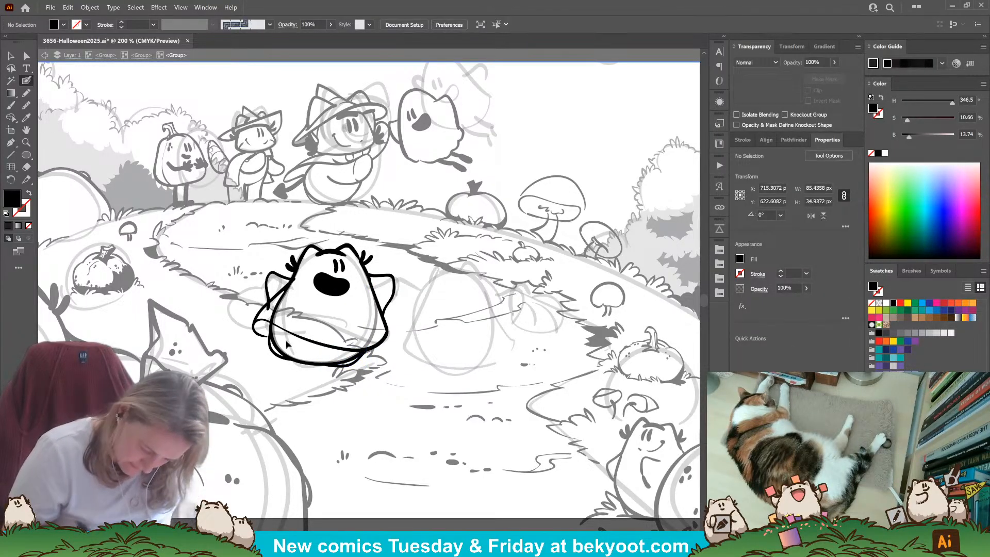
left_click_drag(277, 349, 278, 349)
left_click(283, 398, "ctrl")
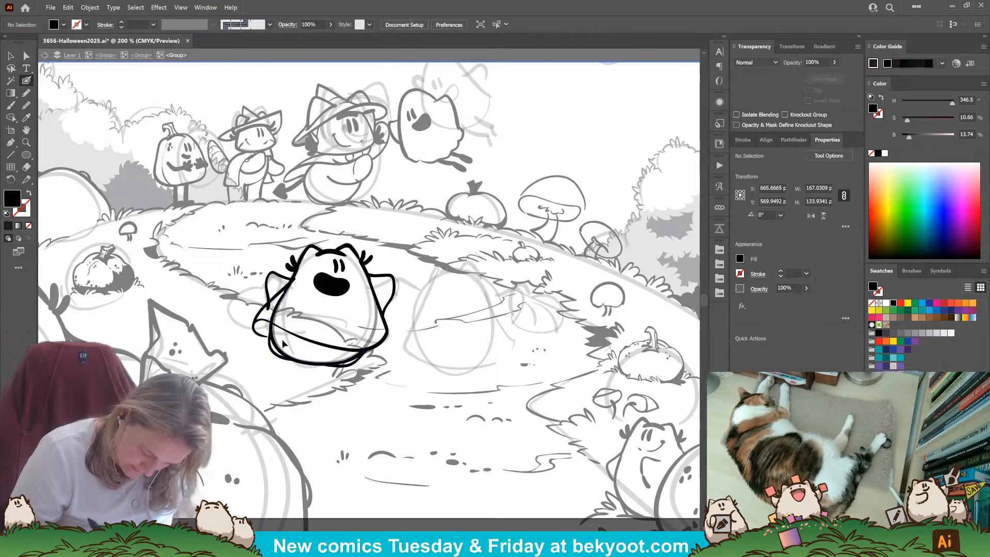
Delete the faded guide outline and erase the left body outline above the costume's hem.
left_click(291, 358, "ctrl")
key("Delete")
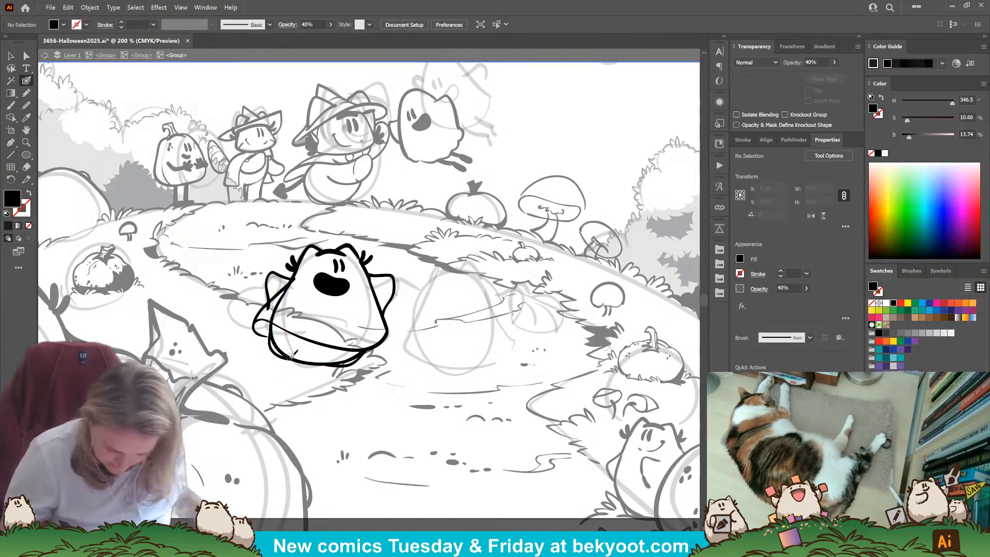
left_click(278, 309, "ctrl")
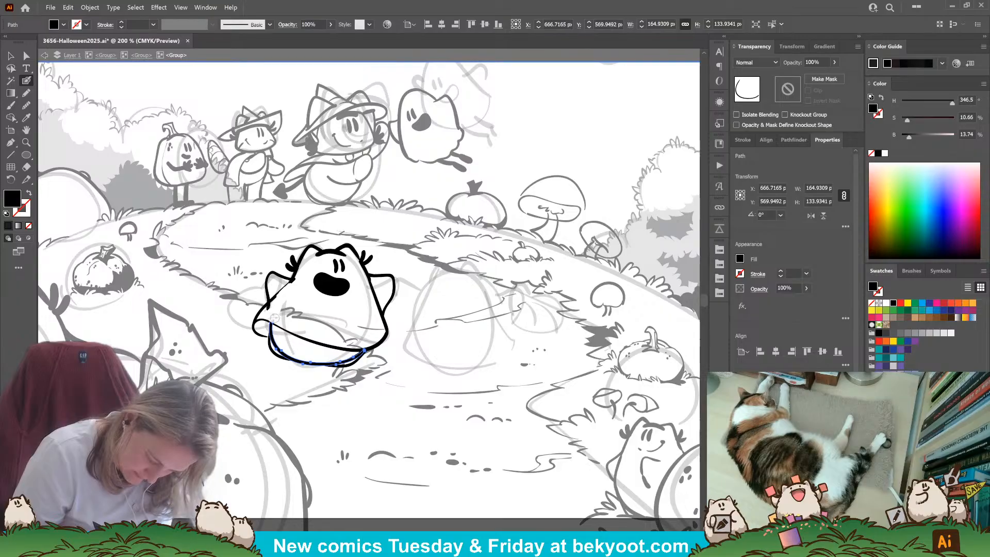
left_click_drag(273, 316, 271, 320)
left_click(292, 300, "ctrl")
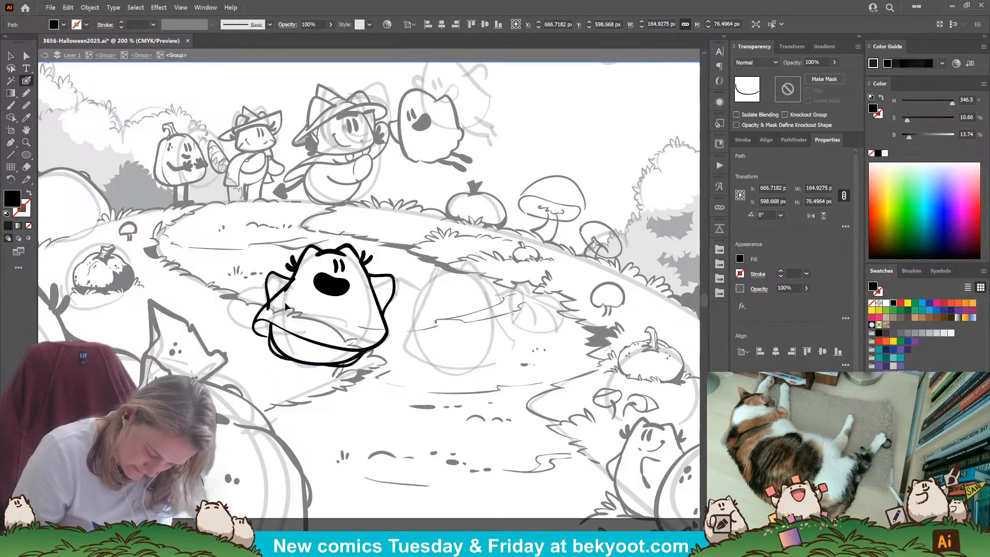
Erase the costume and body lines that cut across the base of the left arm.
left_click(284, 291, "ctrl")
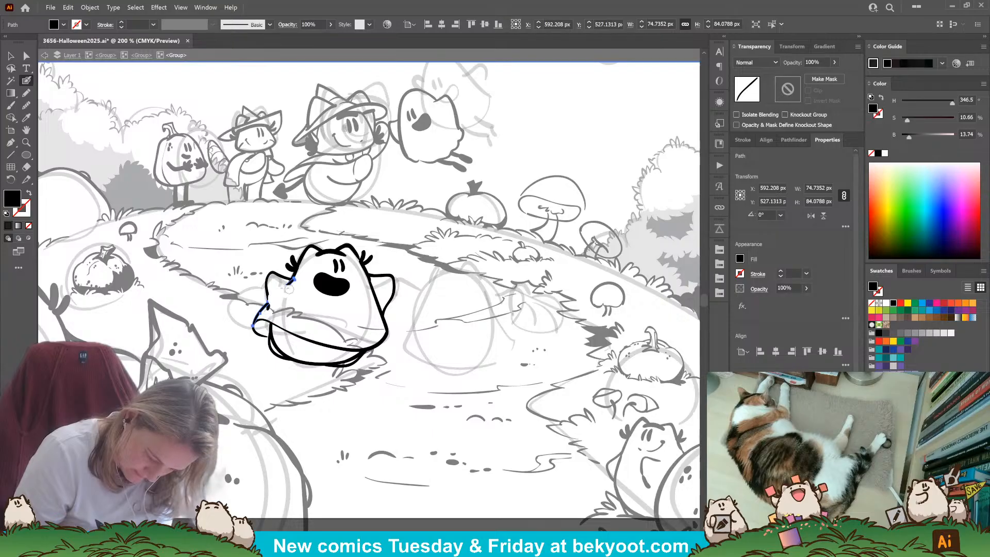
left_click_drag(299, 260, 284, 293)
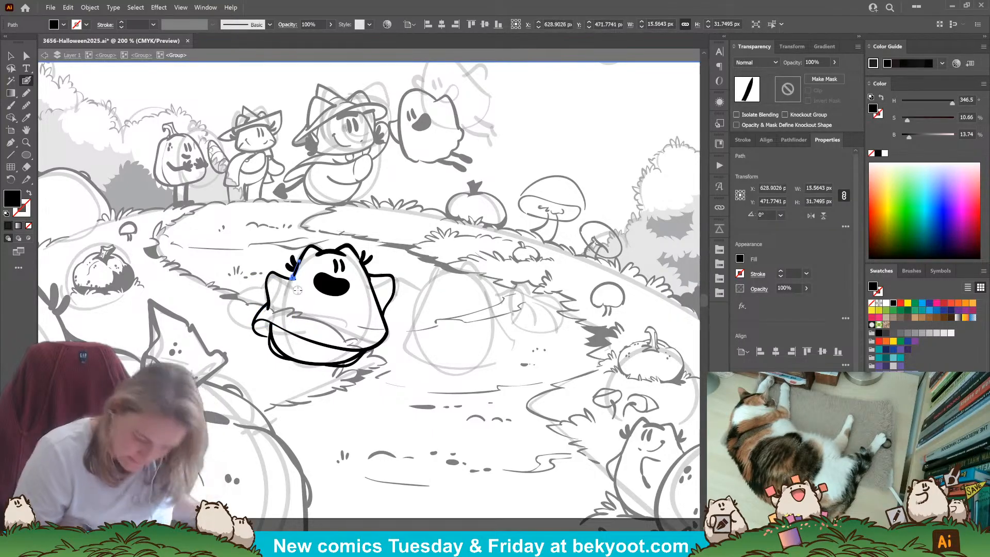
Ink the left edge of the head between the ear, the small tuft and the base of the raised arm.
key("ctrl+shift+a")
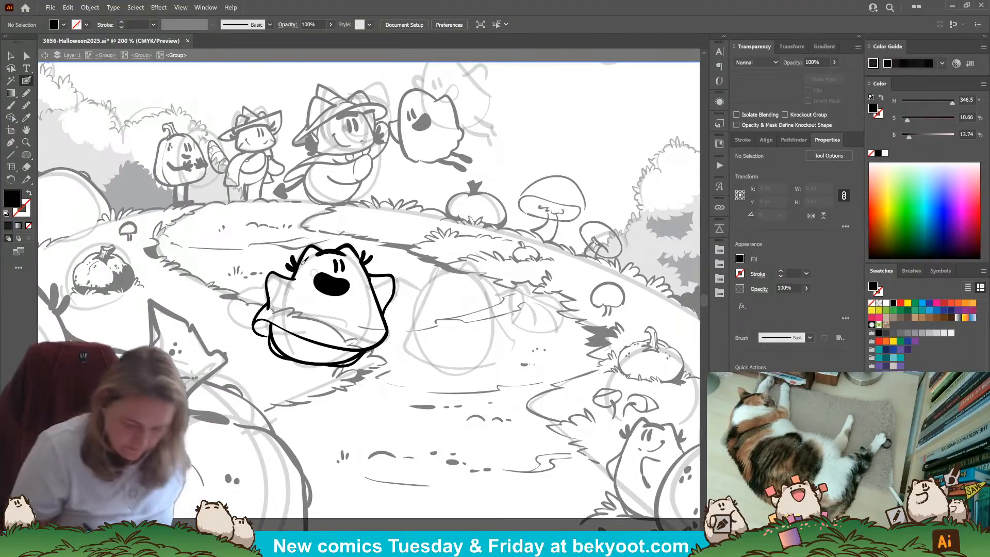
left_click_drag(296, 275, 292, 276)
key("shift+x")
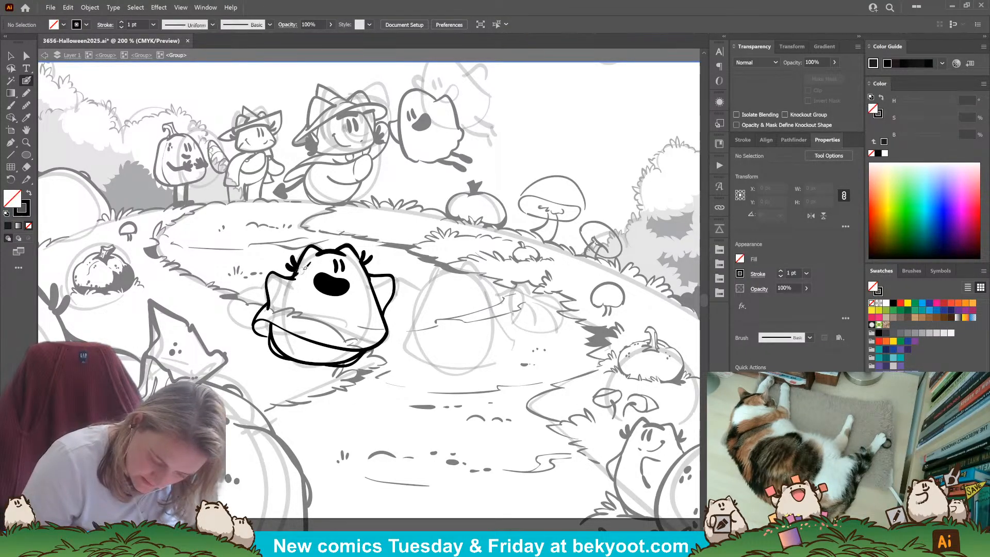
key("shift+x")
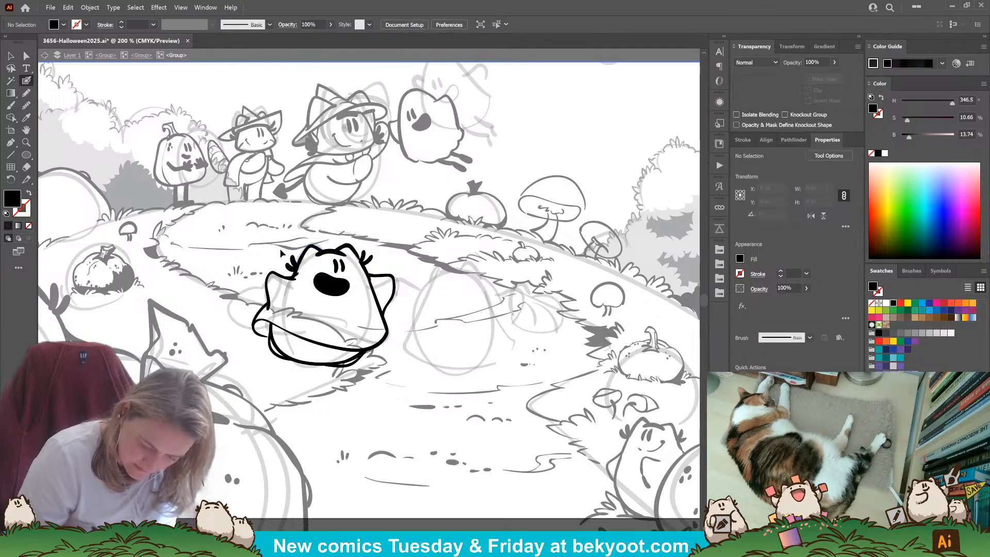
left_click_drag(308, 271, 291, 282)
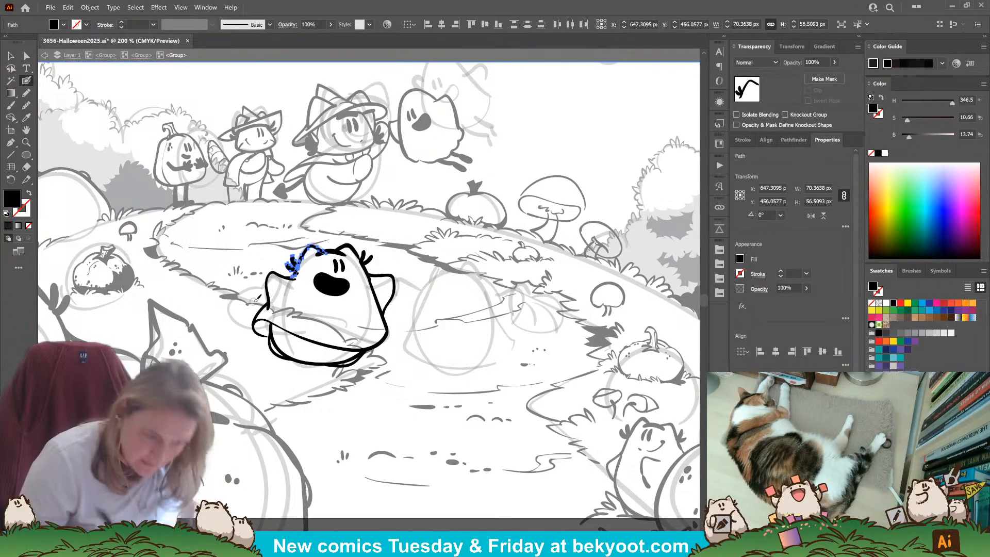
key("ctrl+shift+a")
left_click_drag(315, 425, 376, 433)
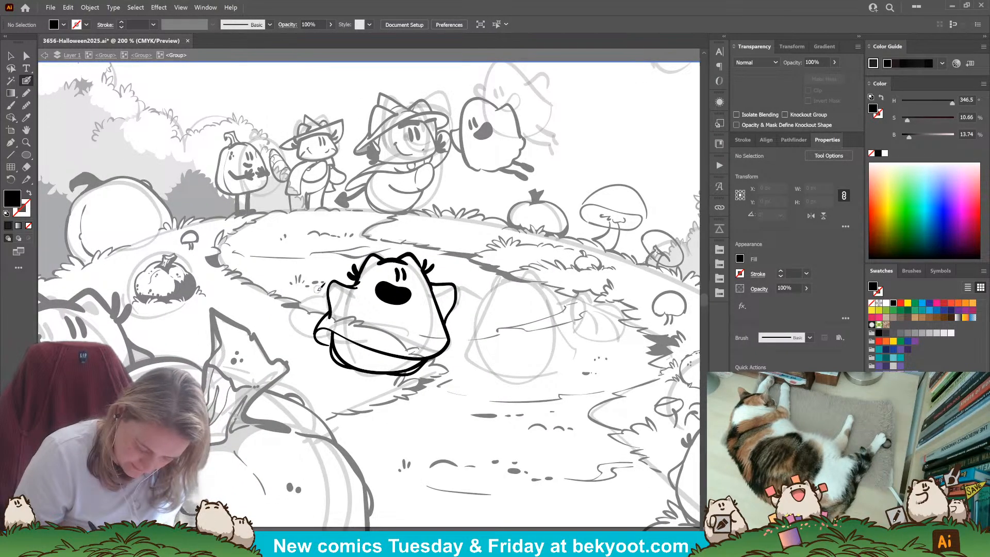
Ink the curled inner opening and the round outline of the pail beside the character's raised left arm.
key("shift+x")
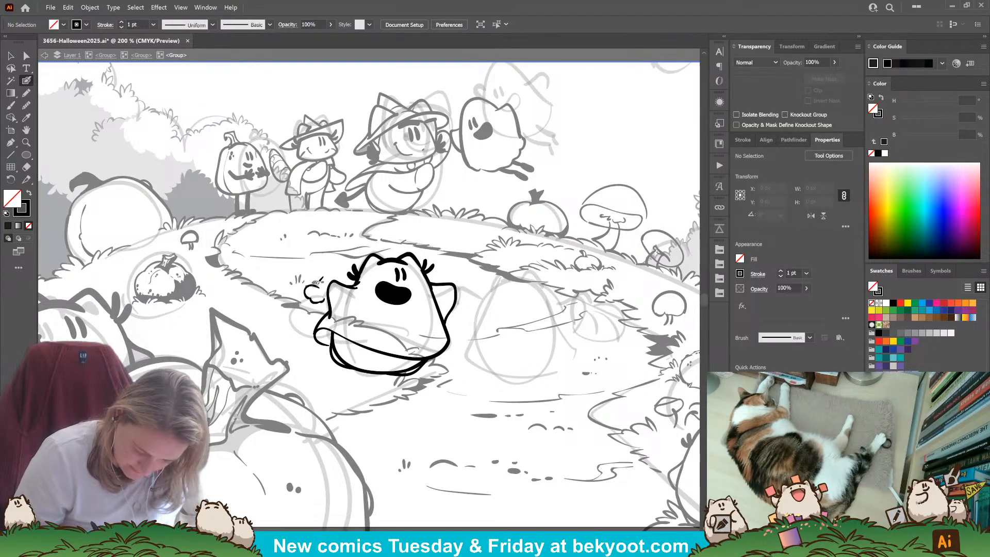
left_click_drag(296, 298, 307, 310)
key("ctrl+z")
mouse_move(310, 274)
left_mouse_down()
mouse_move(312, 312)
mouse_move(321, 311)
left_mouse_up()
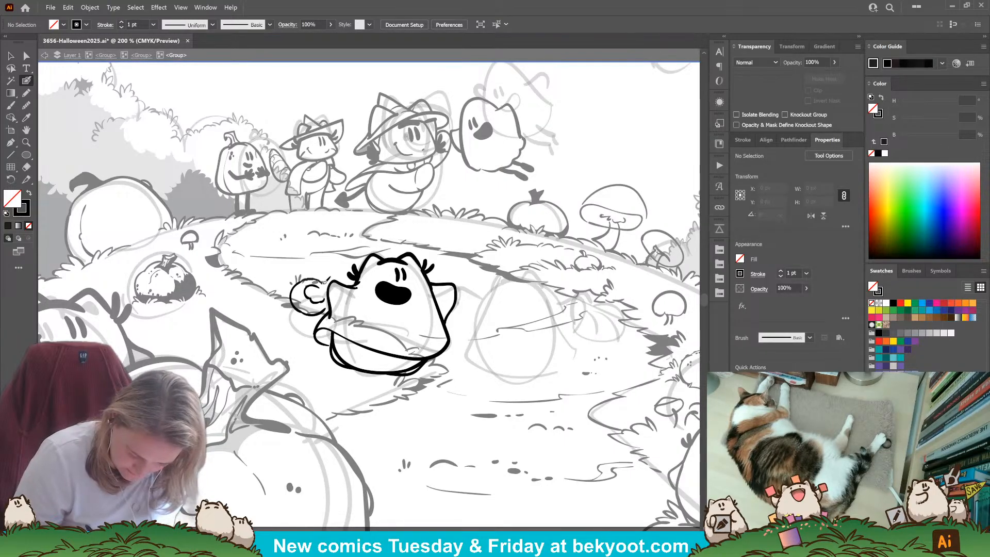
Ink the strokes that connect the round pail to the character's raised left arm.
left_click_drag(353, 281, 360, 285)
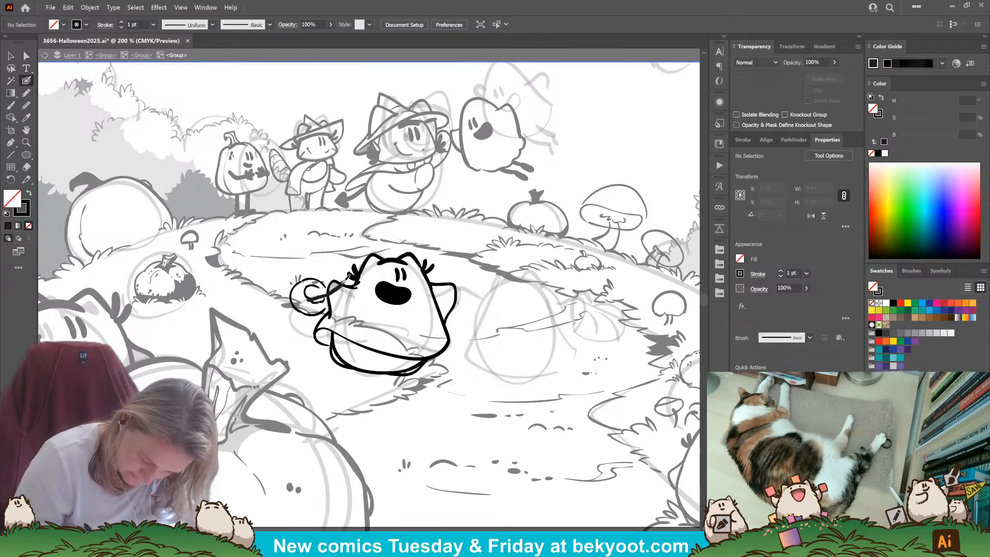
left_click_drag(341, 281, 340, 283)
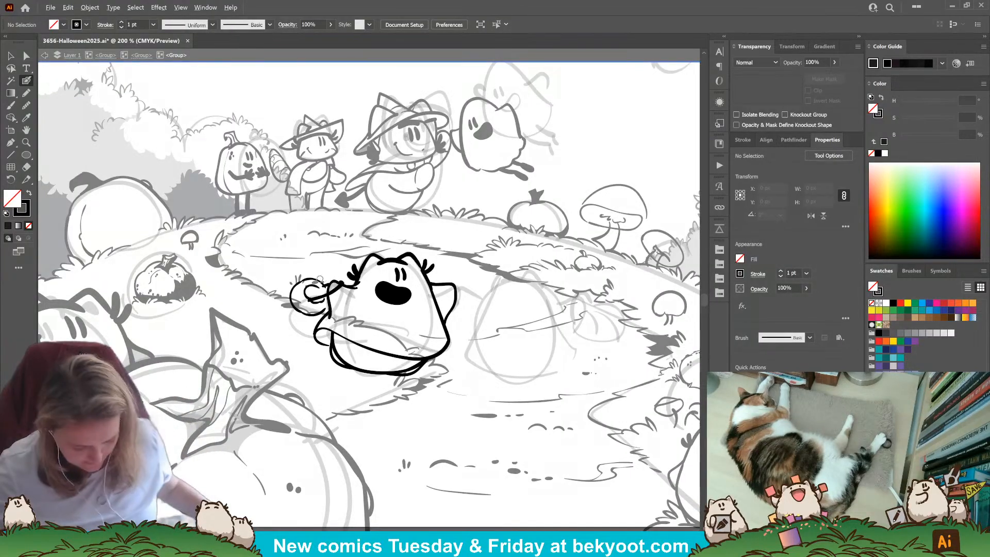
scroll(319, 288, "up", 3)
left_click_drag(354, 283, 331, 292)
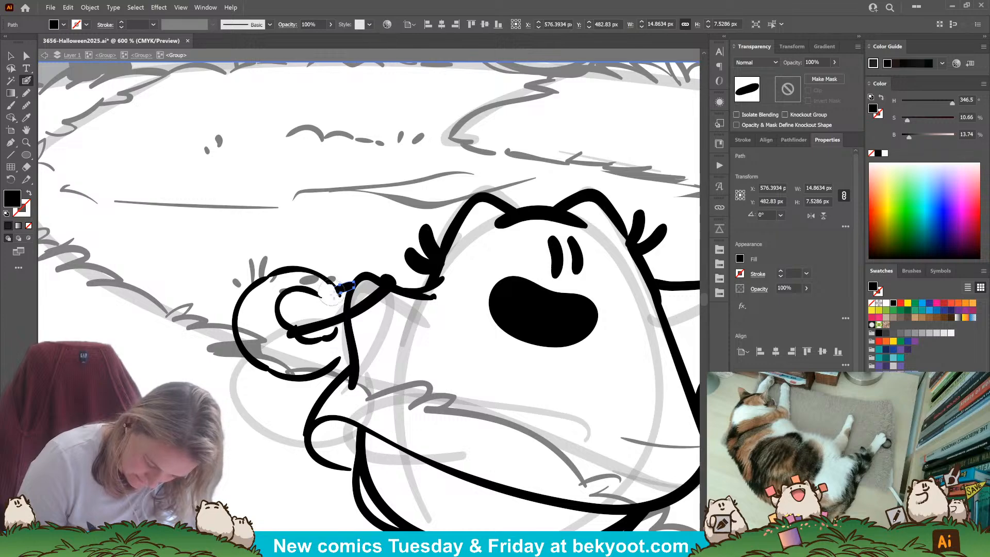
left_click_drag(327, 288, 335, 301)
left_click(371, 243, "ctrl")
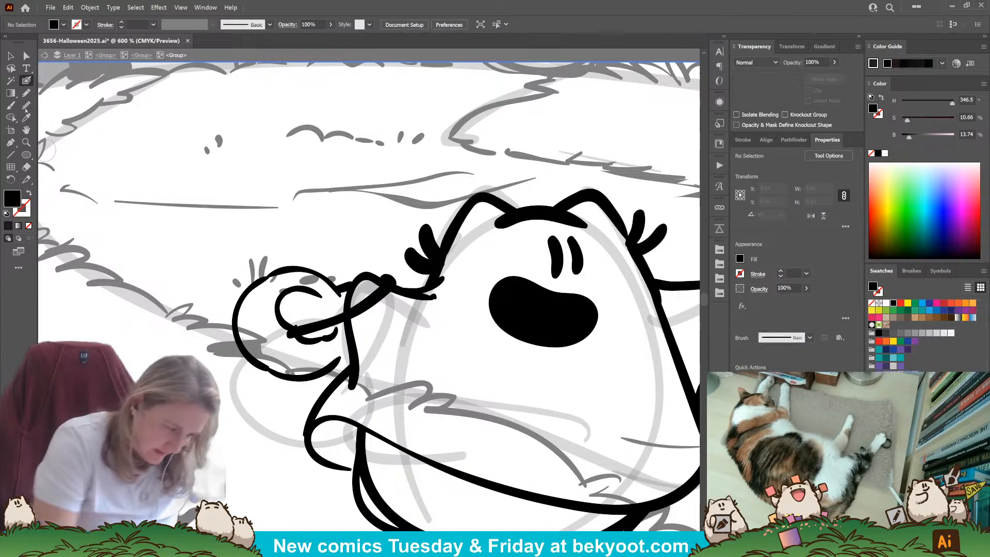
Fill the pail's lower part with solid black Pencil shapes and close the gaps around its inner opening.
left_click(27, 92)
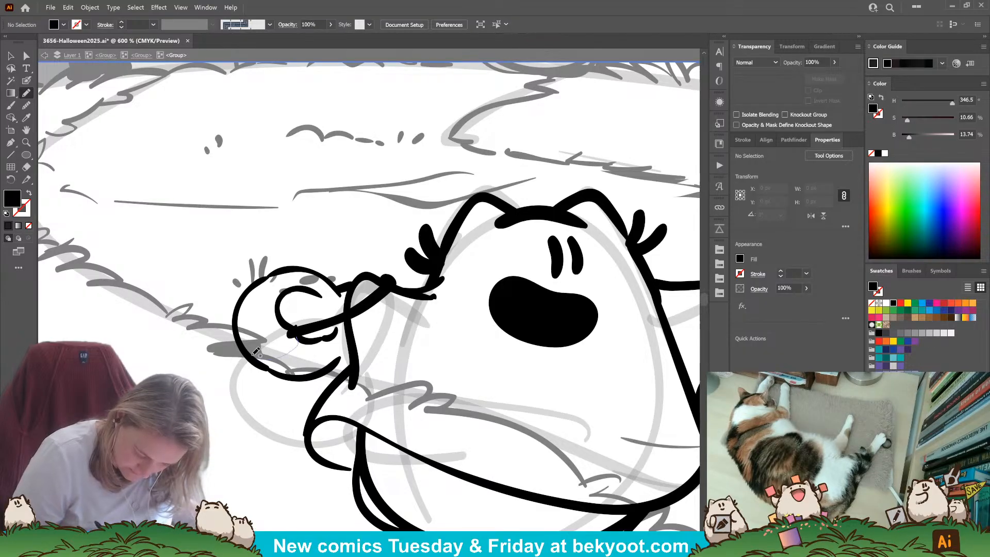
mouse_move(252, 354)
left_mouse_down()
mouse_move(285, 374)
mouse_move(322, 372)
mouse_move(348, 357)
mouse_move(345, 319)
mouse_move(321, 341)
mouse_move(299, 337)
mouse_move(345, 323)
mouse_move(353, 349)
mouse_move(294, 378)
mouse_move(255, 360)
mouse_move(290, 334)
left_mouse_up()
key("ctrl+z")
left_click(199, 436, "ctrl")
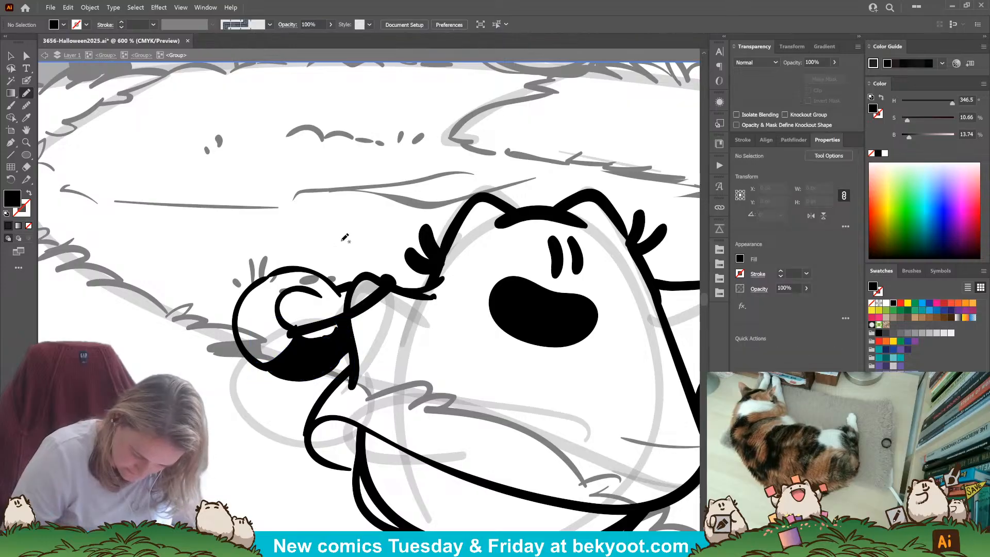
mouse_move(325, 294)
left_mouse_down()
mouse_move(335, 319)
mouse_move(343, 316)
mouse_move(321, 294)
left_mouse_up()
key("ctrl+shift+a")
mouse_move(336, 331)
left_mouse_down()
mouse_move(340, 314)
mouse_move(348, 320)
mouse_move(325, 335)
mouse_move(335, 341)
mouse_move(338, 317)
left_mouse_up()
key("ctrl+shift+a")
left_click(224, 473, "ctrl")
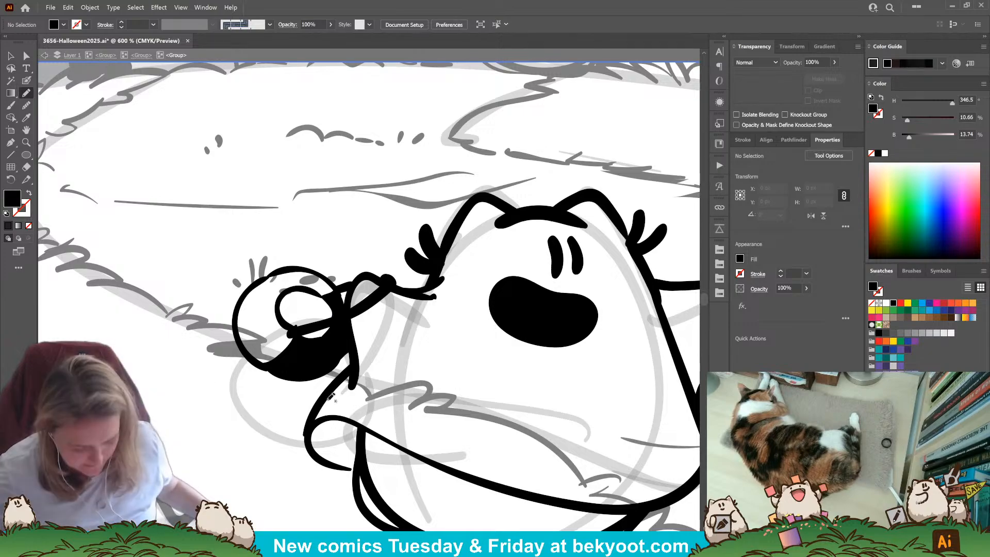
Draw thin curved detail lines across the pail's surface and inside its opening with the Blob Brush.
scroll(374, 318, "down", 1)
scroll(374, 317, "down", 3)
scroll(399, 350, "up", 3)
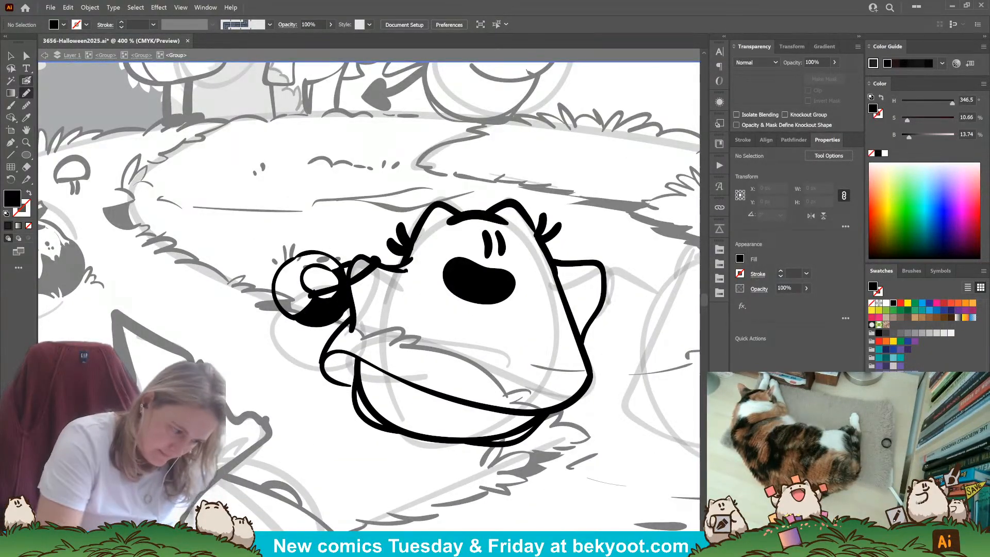
left_click(28, 82)
mouse_move(305, 286)
left_mouse_down()
mouse_move(323, 276)
mouse_move(333, 283)
left_mouse_up()
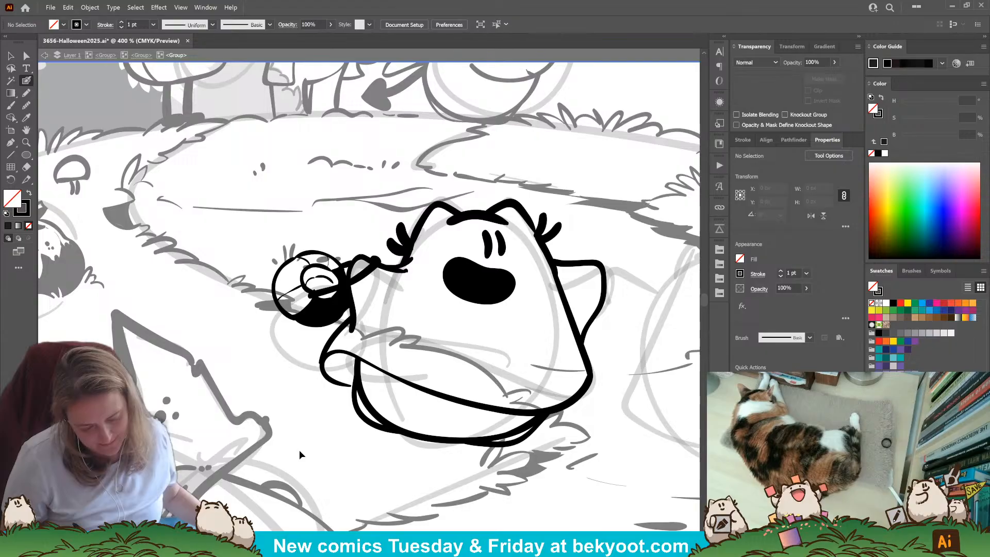
key("shift+x")
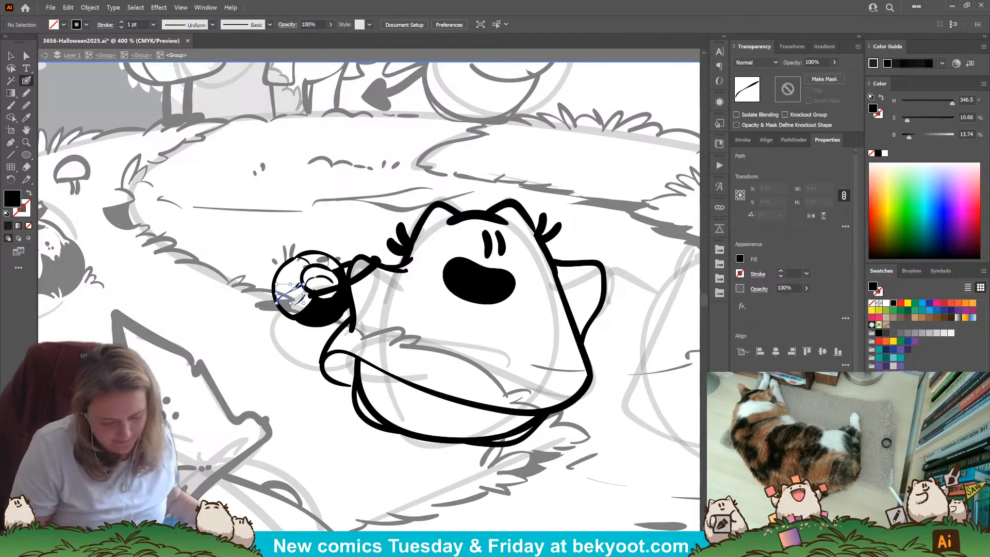
left_click_drag(276, 291, 301, 275)
key("shift+x")
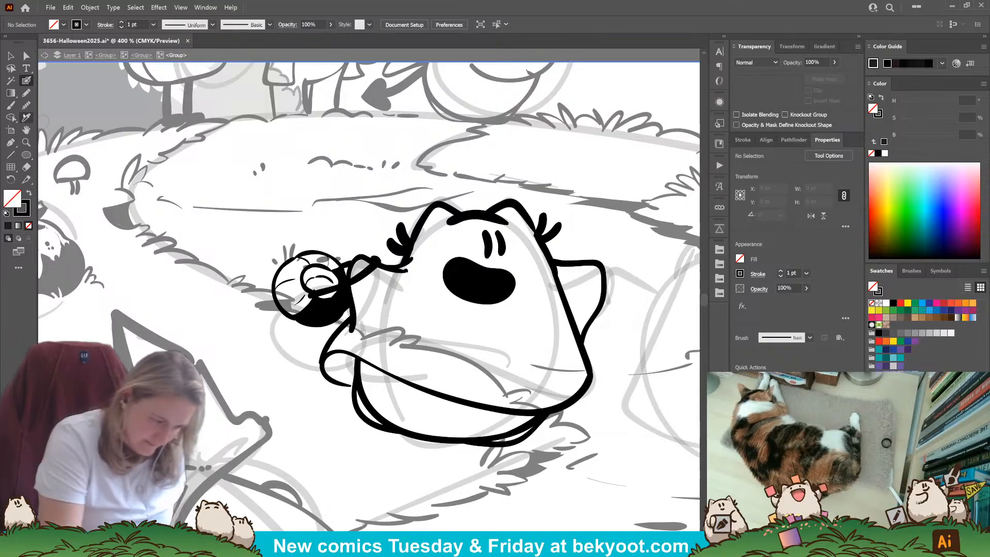
Cover the pail's inner opening with a black-filled Pencil shape at 60% opacity.
left_click(819, 62)
type("30")
key("Return")
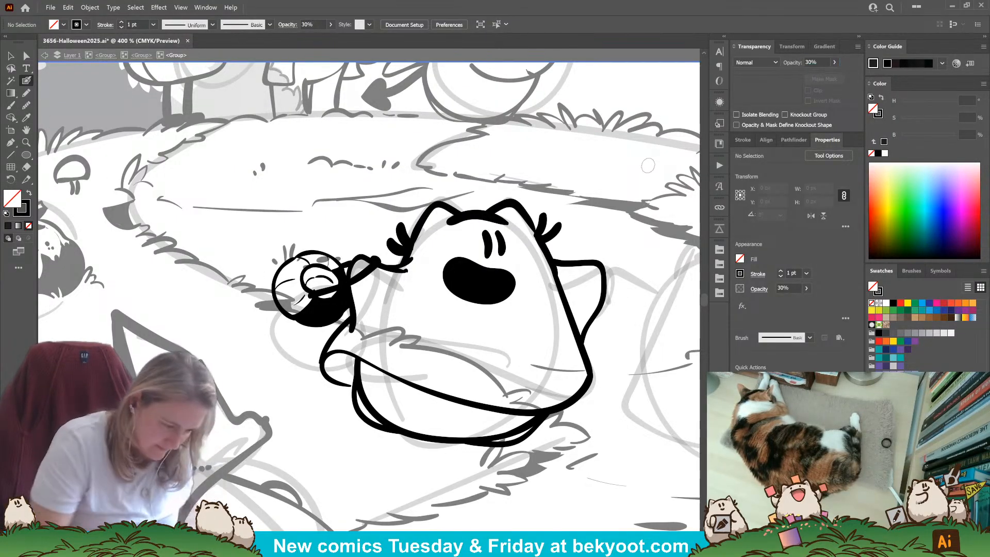
left_click(27, 93)
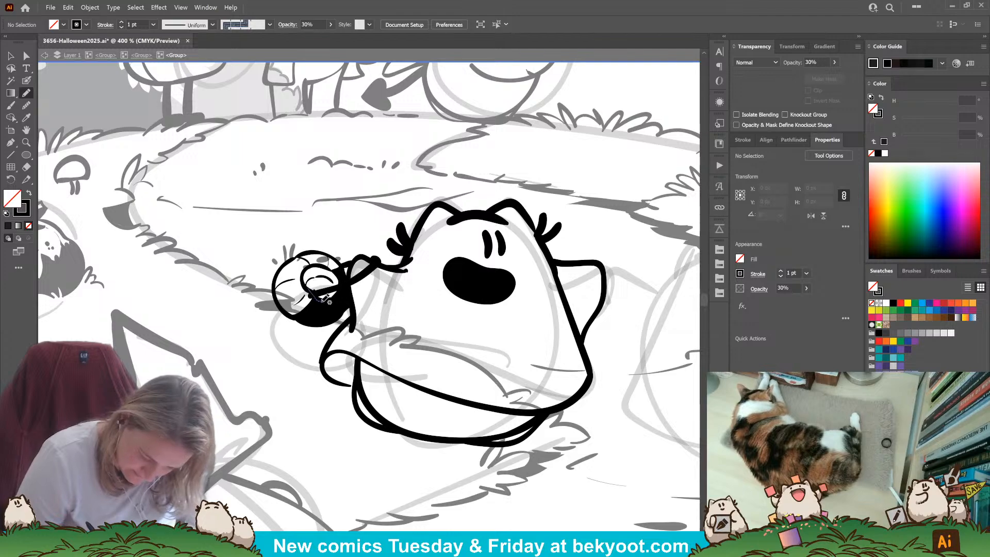
mouse_move(328, 299)
left_mouse_down()
mouse_move(343, 272)
mouse_move(320, 260)
mouse_move(304, 269)
mouse_move(305, 280)
left_mouse_up()
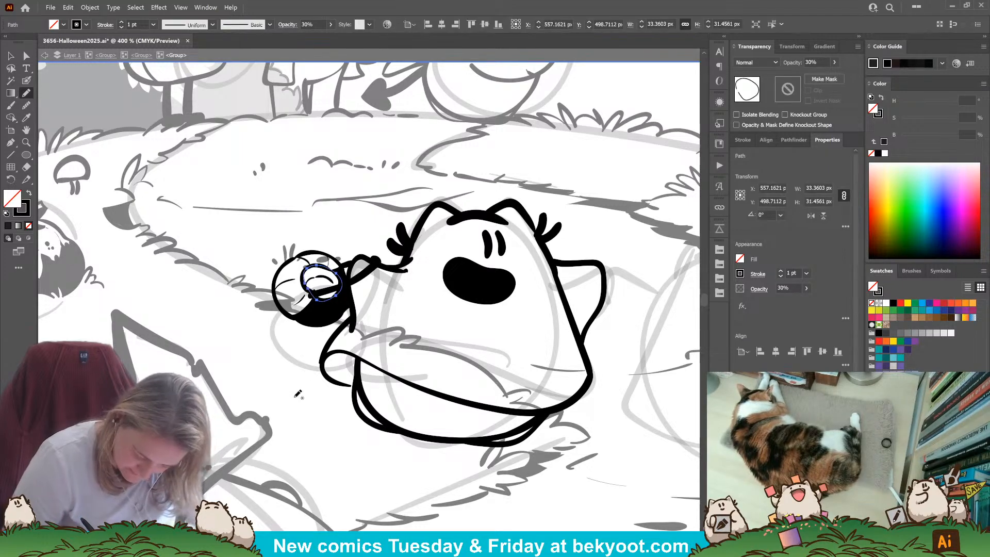
key("shift+x")
left_click(811, 61)
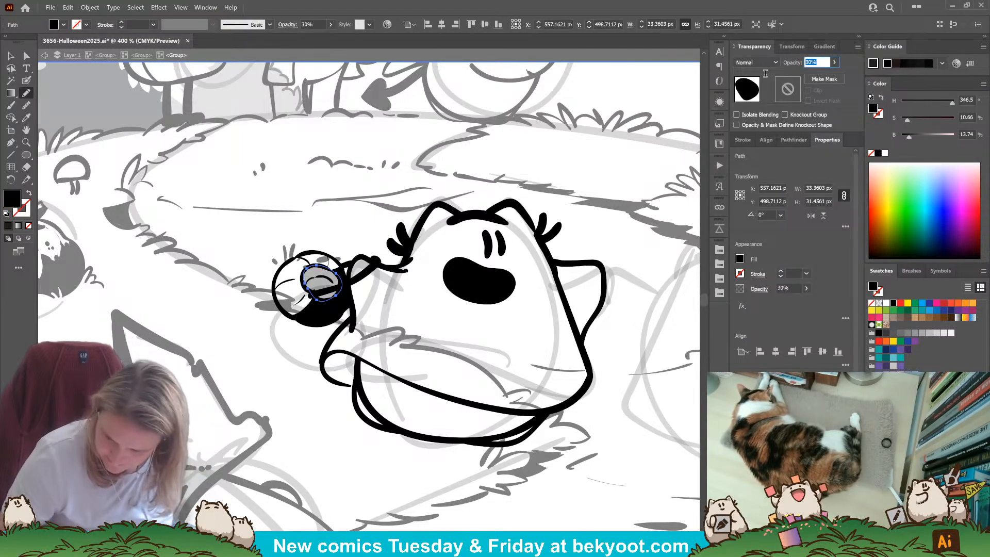
type("60")
key("Return")
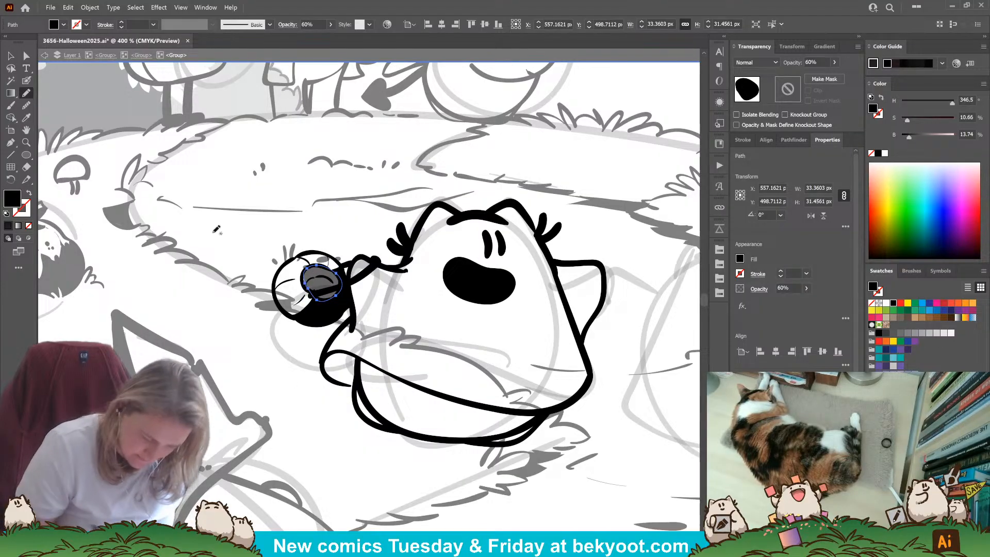
Adjust the anchor point on the left edge of the pail's shaded opening.
key("a")
left_click(304, 286)
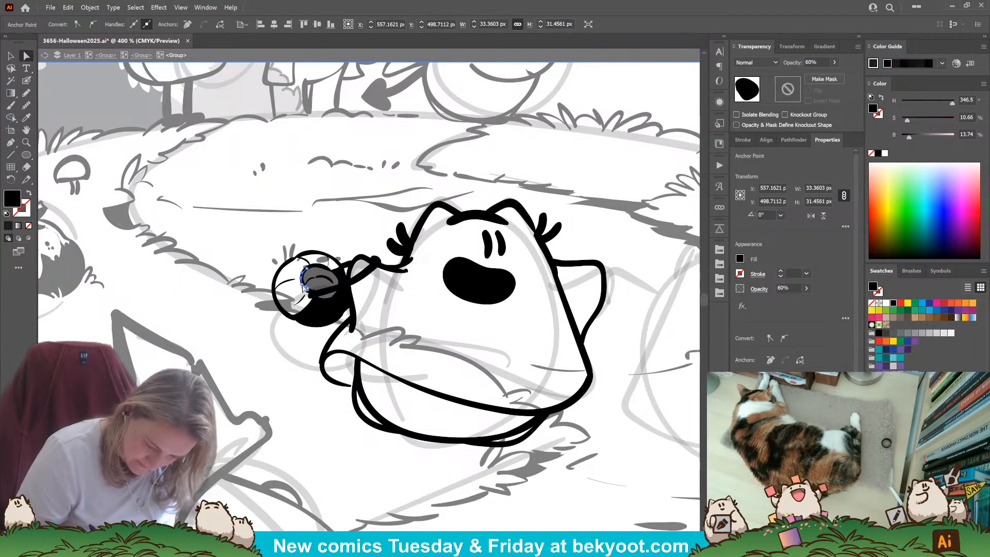
left_click(304, 285)
left_click(26, 94)
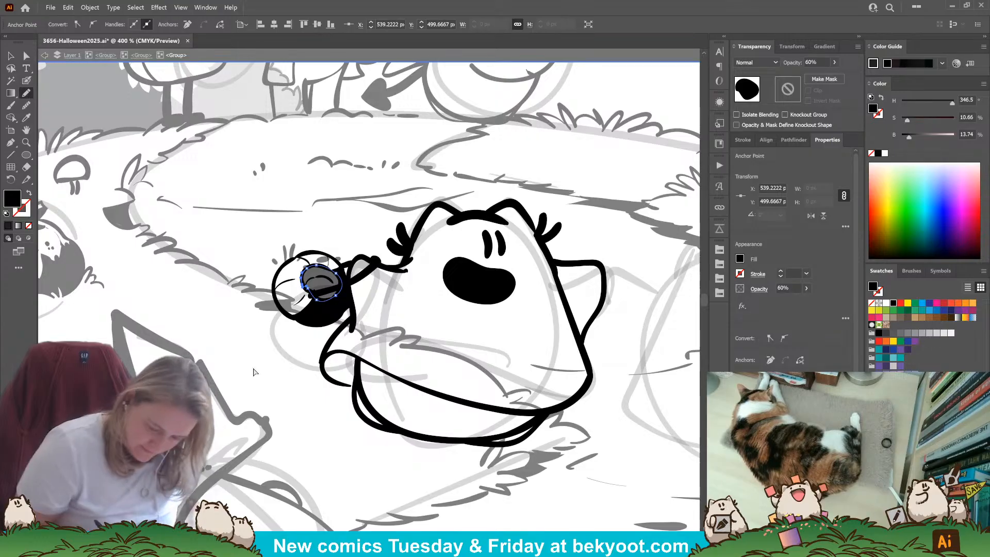
key("ctrl+shift+a")
Shade the side of the pail and the inside of both ears with black shapes at 30% opacity.
left_click(820, 59)
type("3")
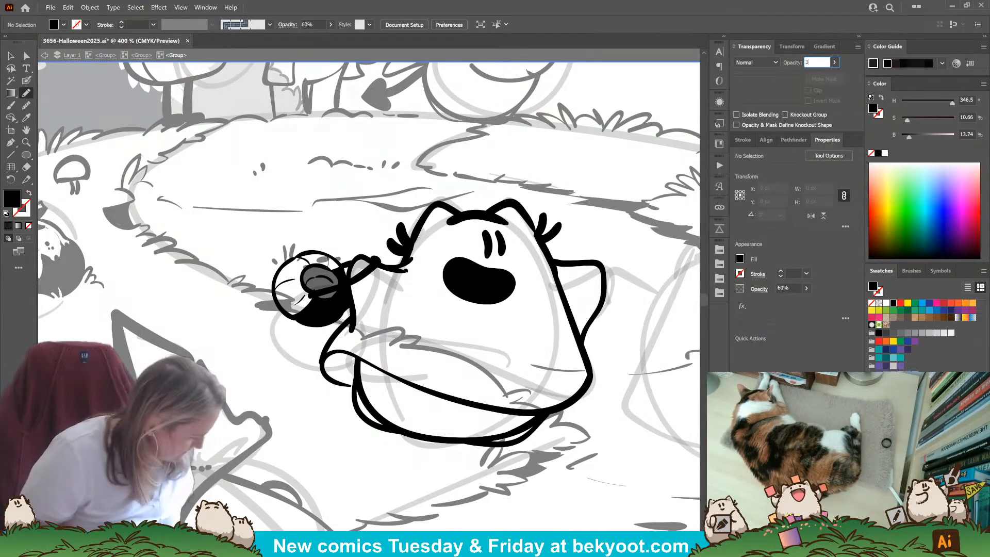
key("Return")
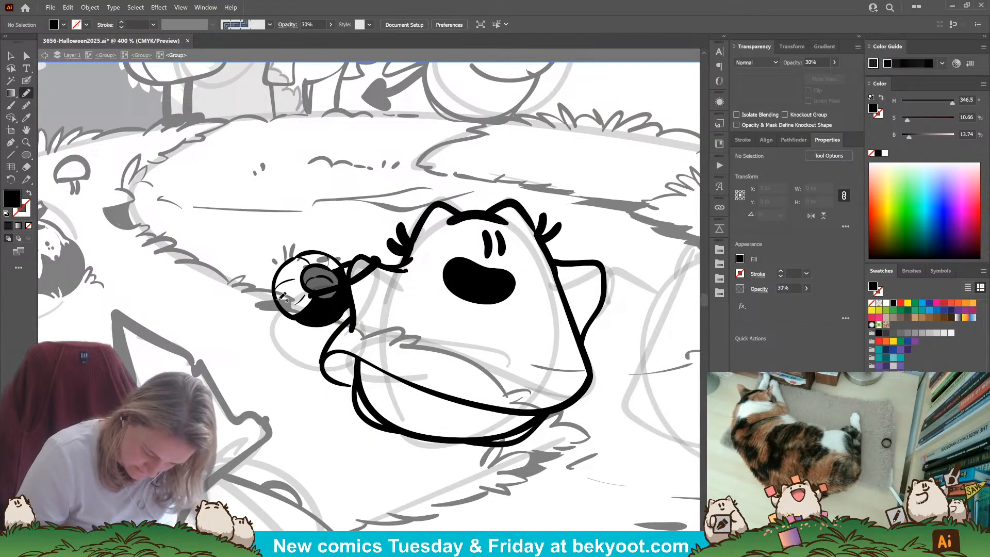
mouse_move(304, 281)
left_mouse_down()
mouse_move(319, 297)
mouse_move(304, 316)
mouse_move(276, 297)
left_mouse_up()
mouse_move(440, 214)
left_mouse_down()
mouse_move(433, 231)
mouse_move(450, 221)
left_mouse_up()
left_click_drag(518, 217, 498, 218)
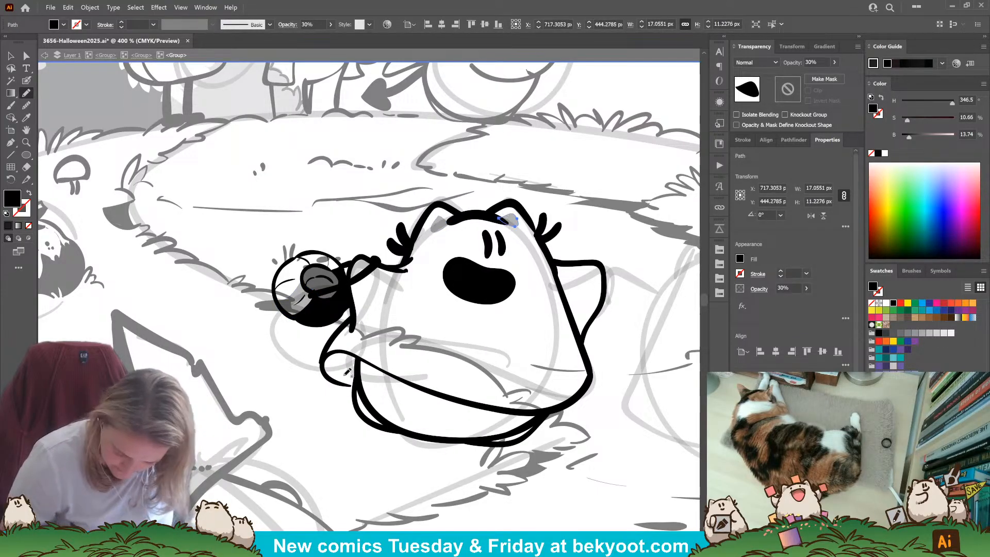
Shade the costume's hem fold and underside in 30% black and add a ground shadow beneath the character.
mouse_move(354, 383)
left_mouse_down()
mouse_move(323, 362)
mouse_move(358, 354)
mouse_move(466, 399)
mouse_move(544, 415)
mouse_move(510, 442)
mouse_move(461, 438)
mouse_move(395, 426)
mouse_move(359, 405)
mouse_move(352, 384)
left_mouse_up()
mouse_move(424, 439)
left_mouse_down()
mouse_move(363, 450)
mouse_move(484, 456)
mouse_move(516, 441)
mouse_move(420, 438)
left_mouse_up()
key("ctrl+shift+a")
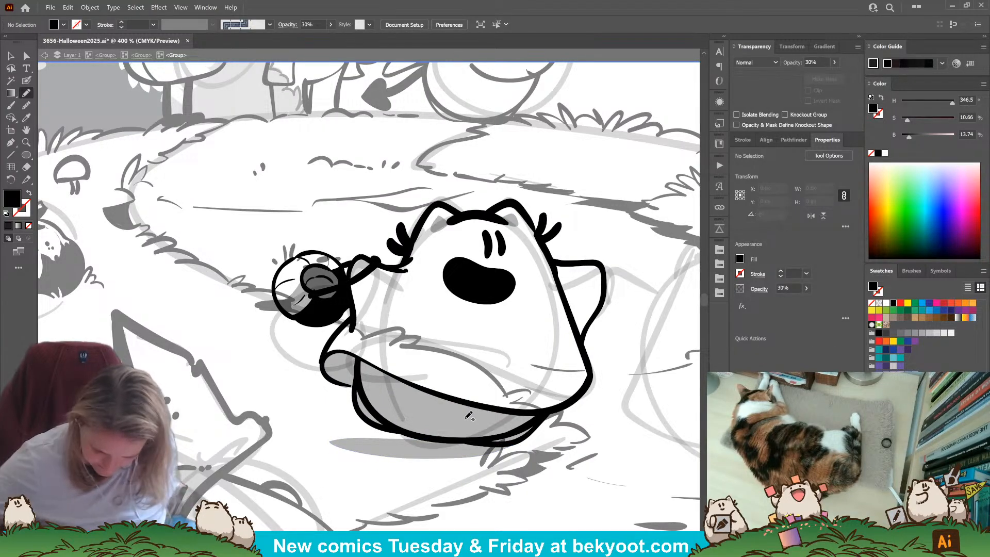
scroll(416, 399, "down", 1)
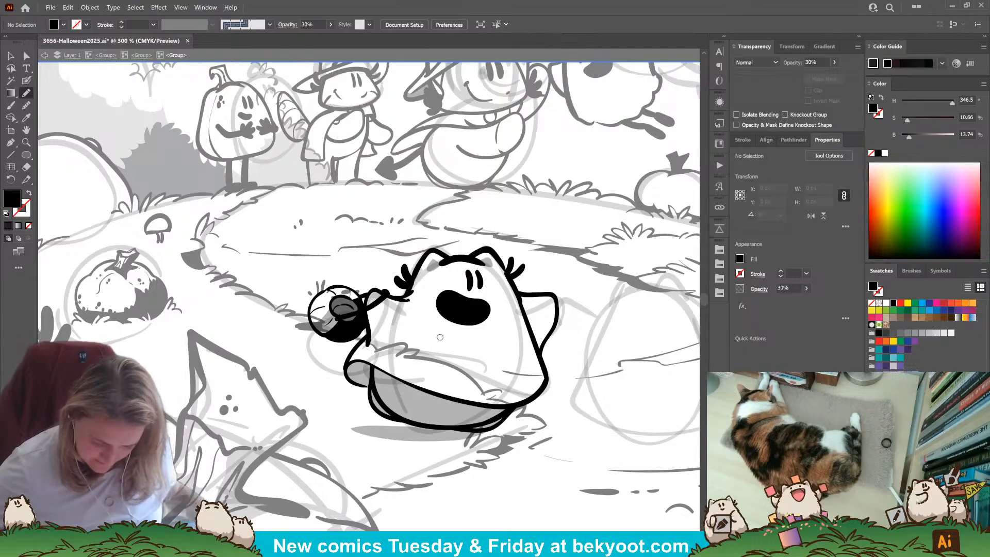
scroll(440, 337, "down", 1)
scroll(477, 335, "down", 1)
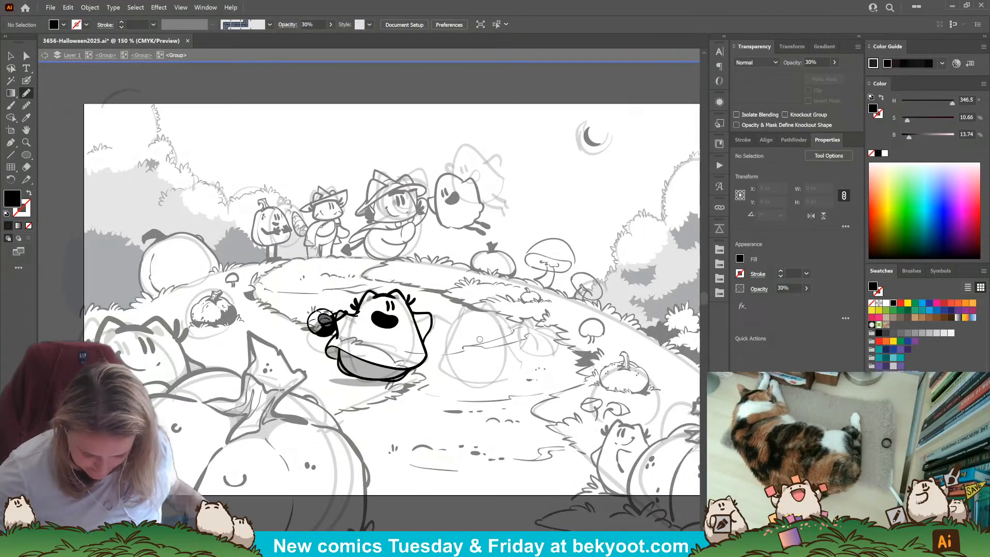
scroll(458, 312, "up", 2)
key("b")
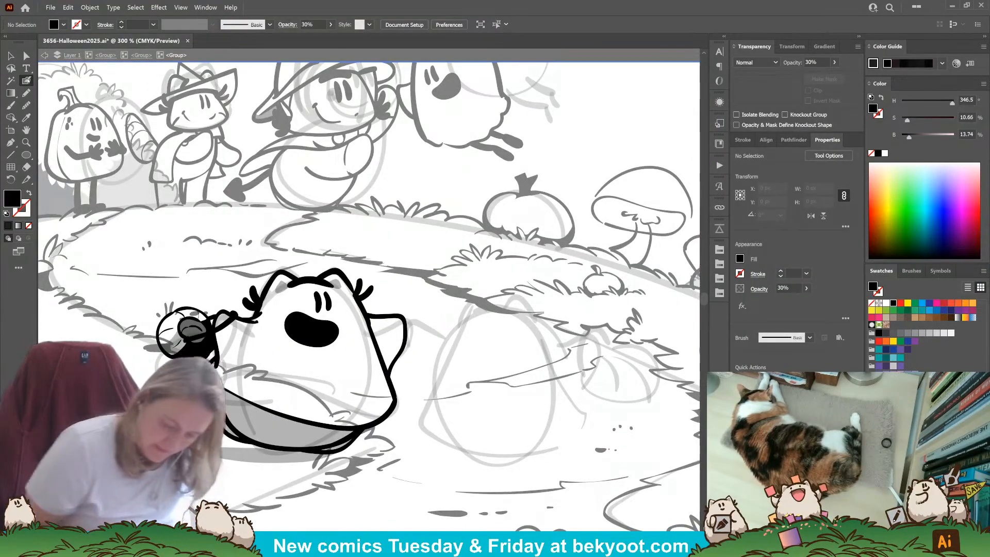
left_click_drag(421, 392, 361, 400)
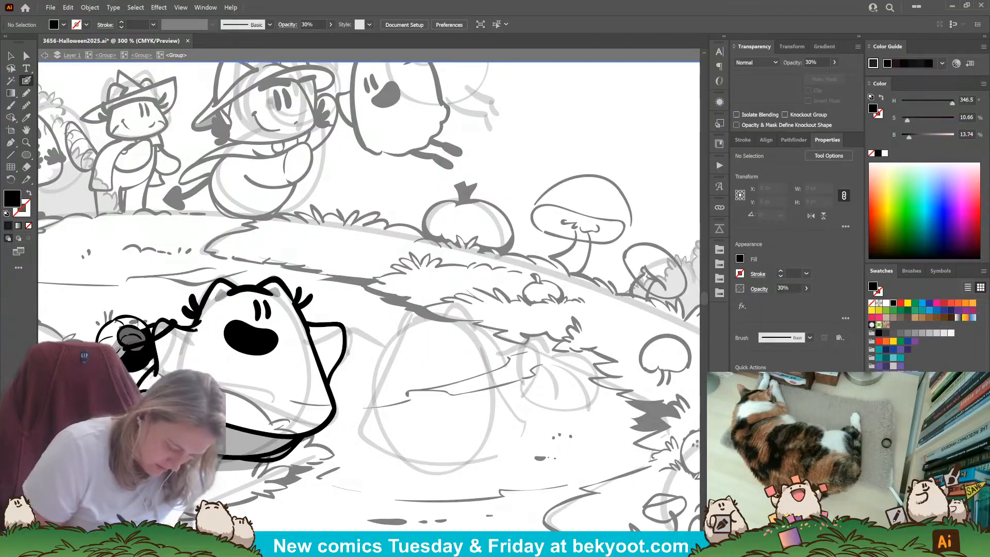
Undo the last anchor-point changes on the short stroke of the costume's left edge below the pail.
key("ctrl+z")
key("v")
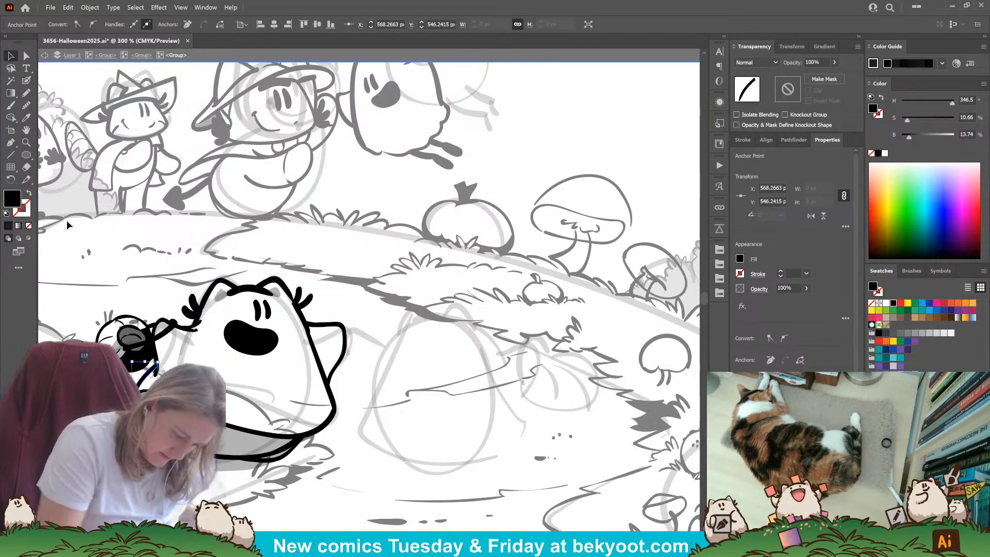
key("ctrl+z")
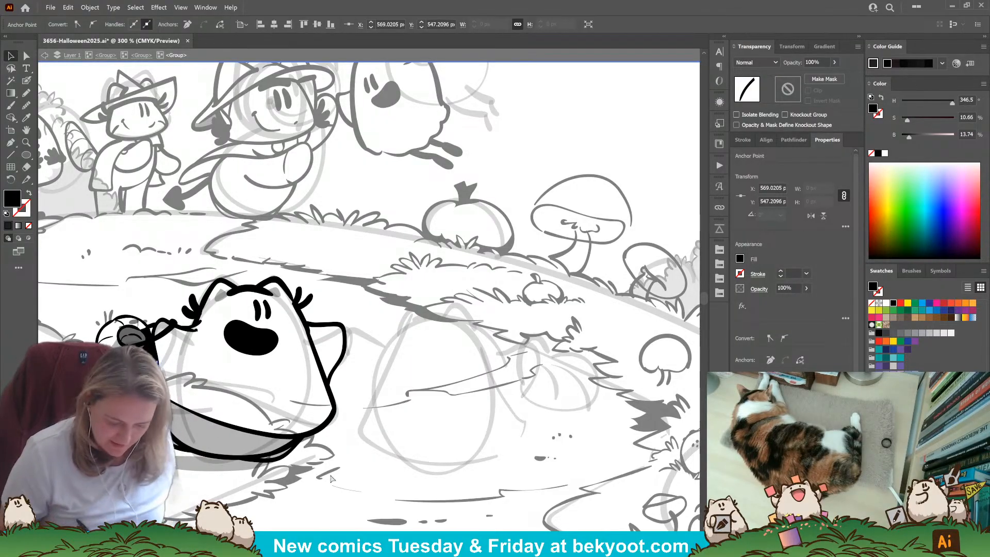
Leave the pail-carrying character's isolated group and examine the whole illustration and the colour samples above the artboard.
left_click(352, 479)
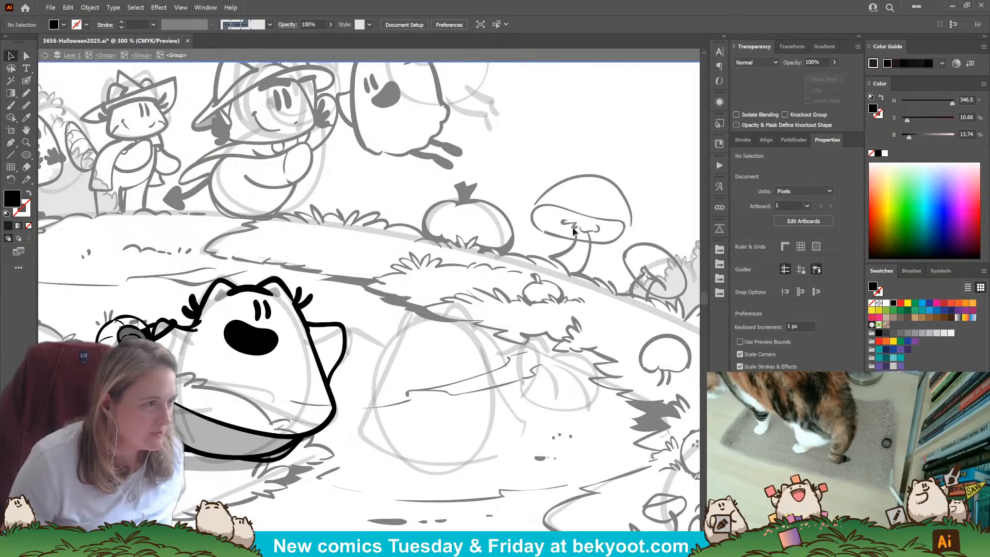
scroll(395, 367, "down", 2)
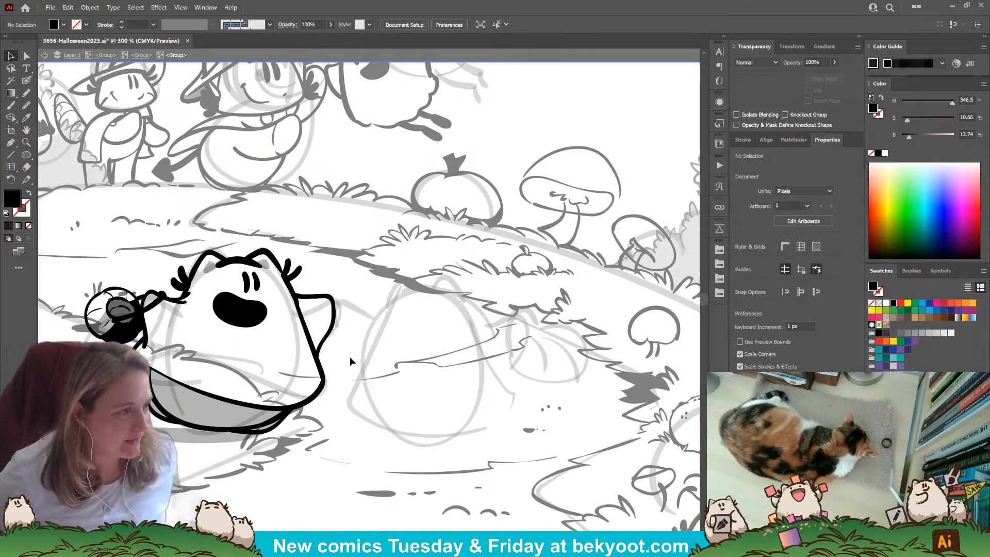
scroll(354, 299, "down", 3)
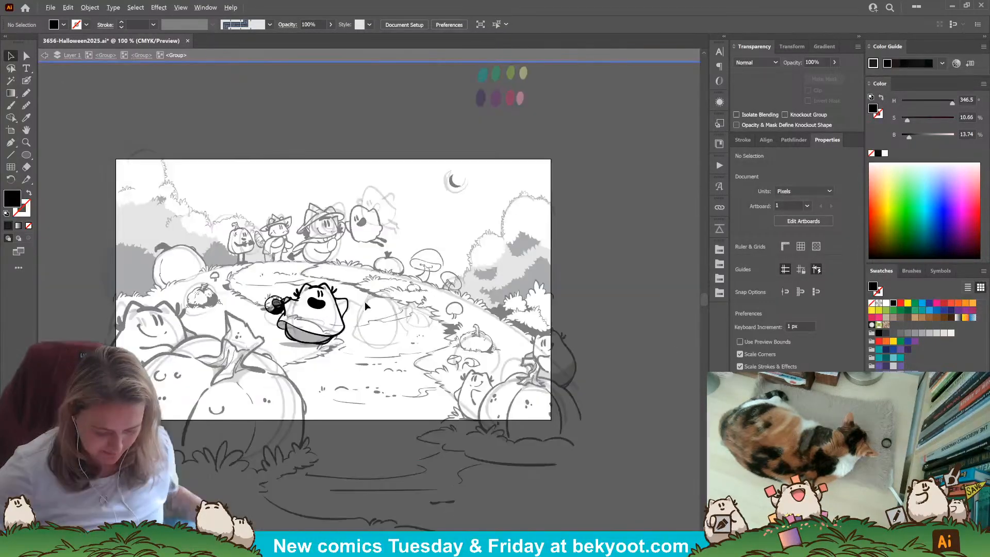
scroll(369, 299, "up", 1)
left_click_drag(351, 351, 418, 348)
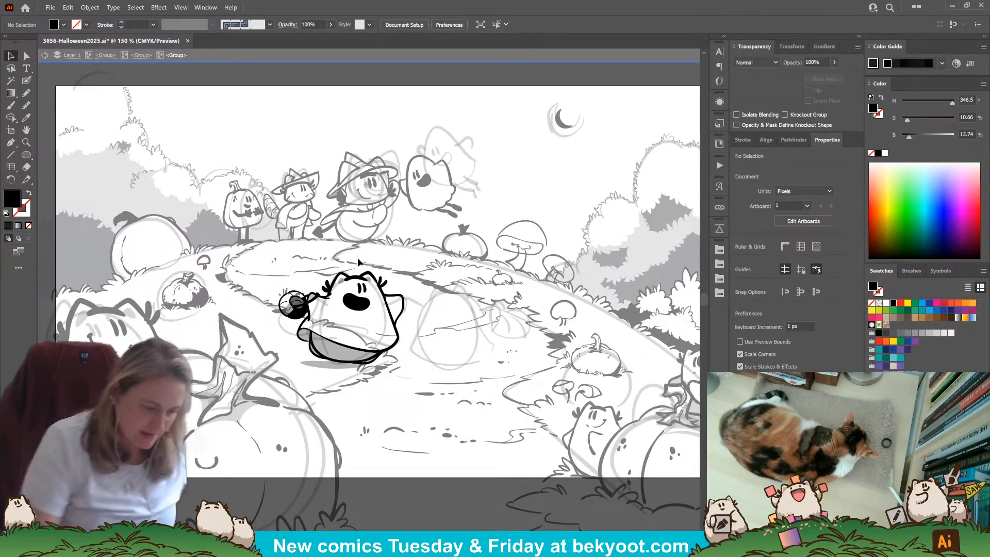
left_click(105, 55)
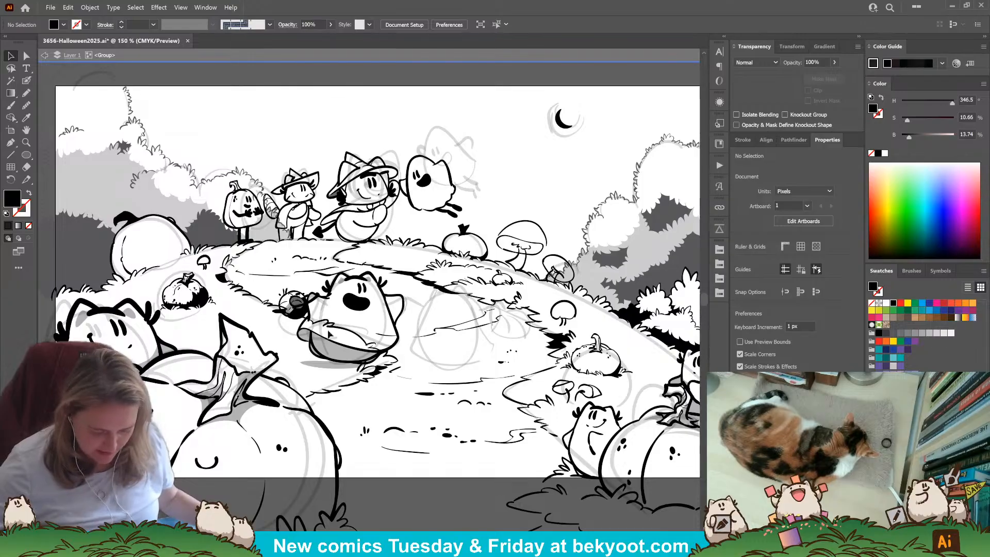
left_click_drag(557, 337, 459, 320)
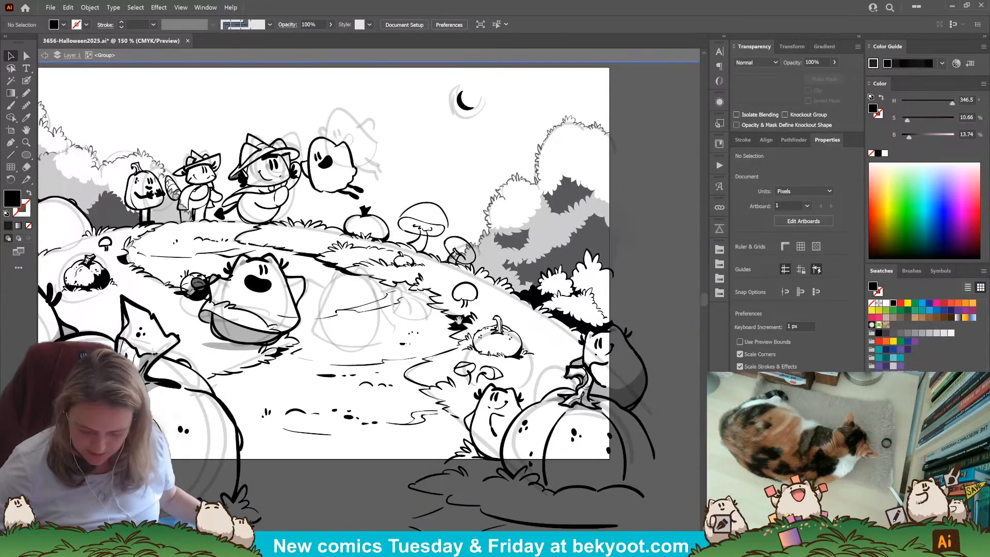
left_click_drag(309, 414, 358, 493)
left_click_drag(353, 237, 308, 330)
double_click(511, 183)
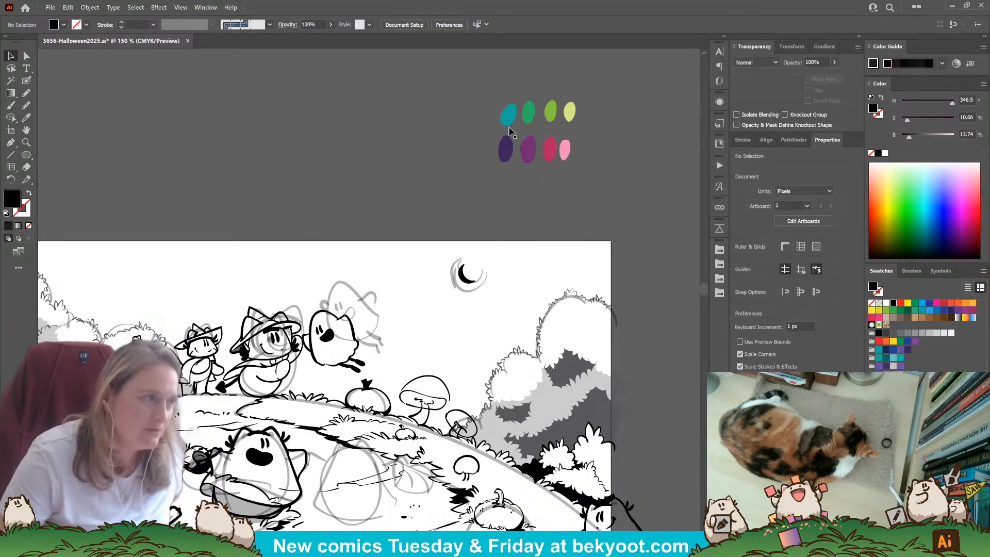
scroll(336, 323, "down", 5)
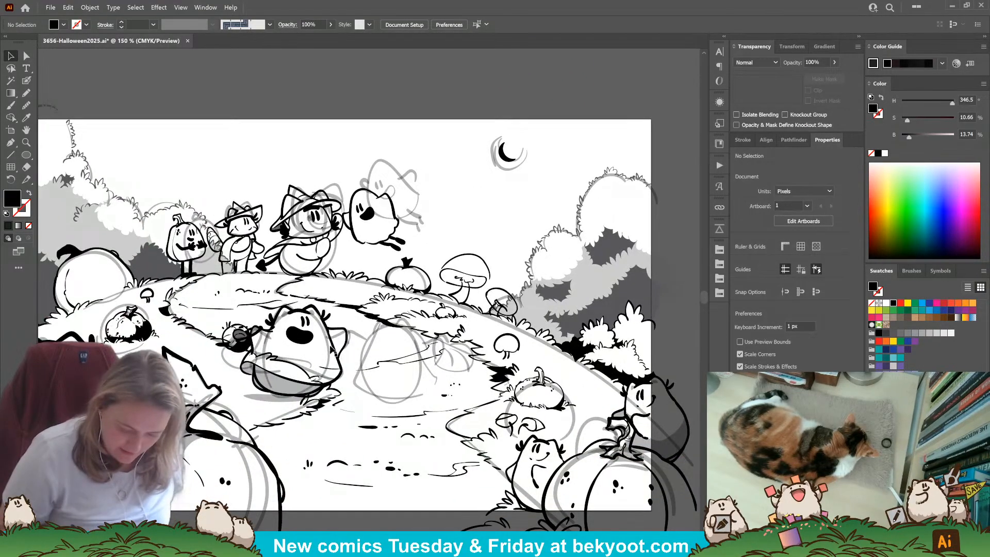
Isolate the open-mouthed character's nested group again to continue inking beside it.
left_click(334, 355)
double_click(338, 379)
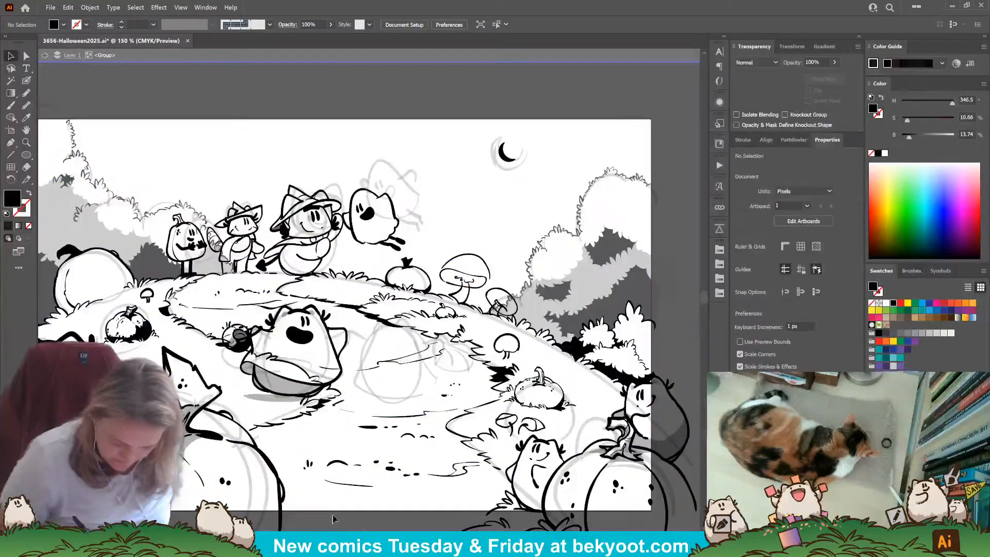
left_click(334, 386)
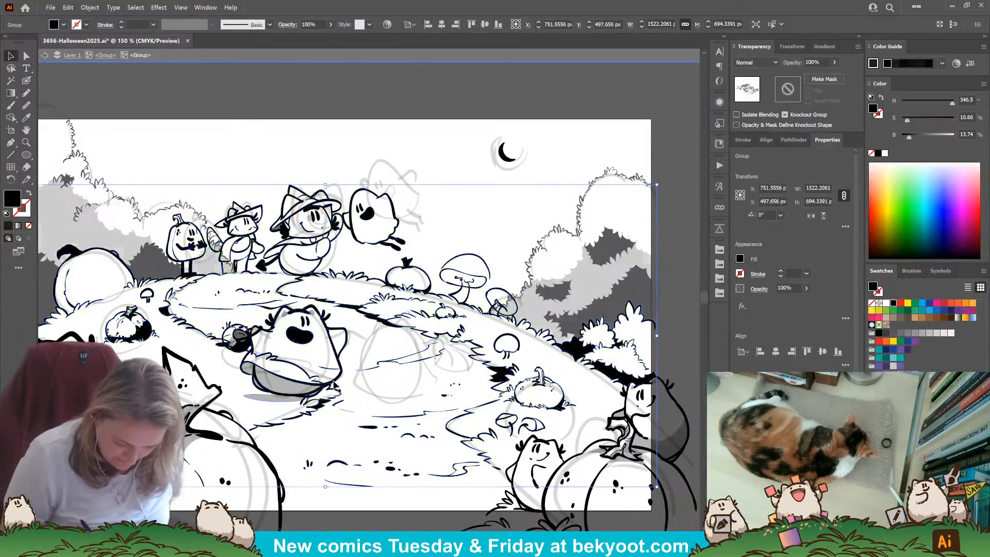
double_click(336, 387)
left_click(265, 393)
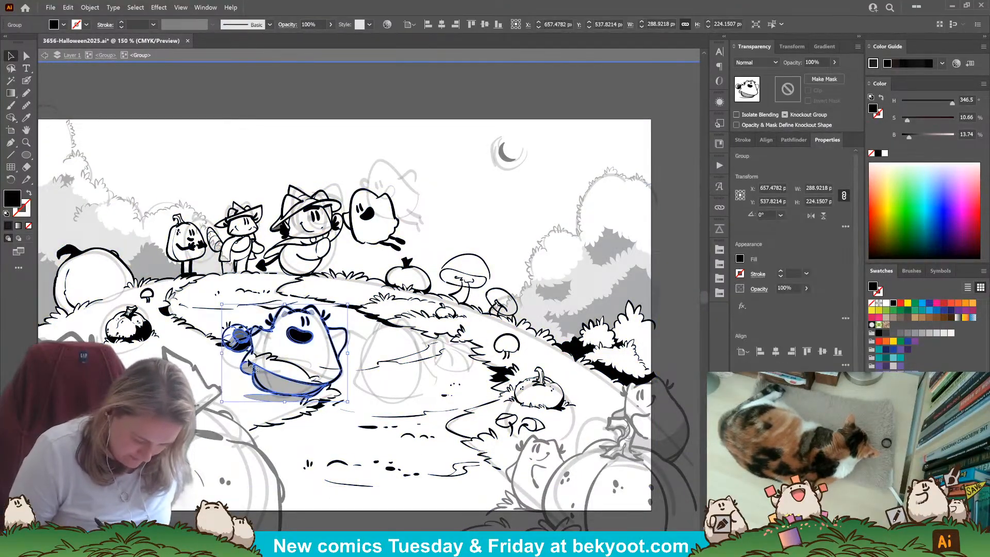
double_click(346, 374)
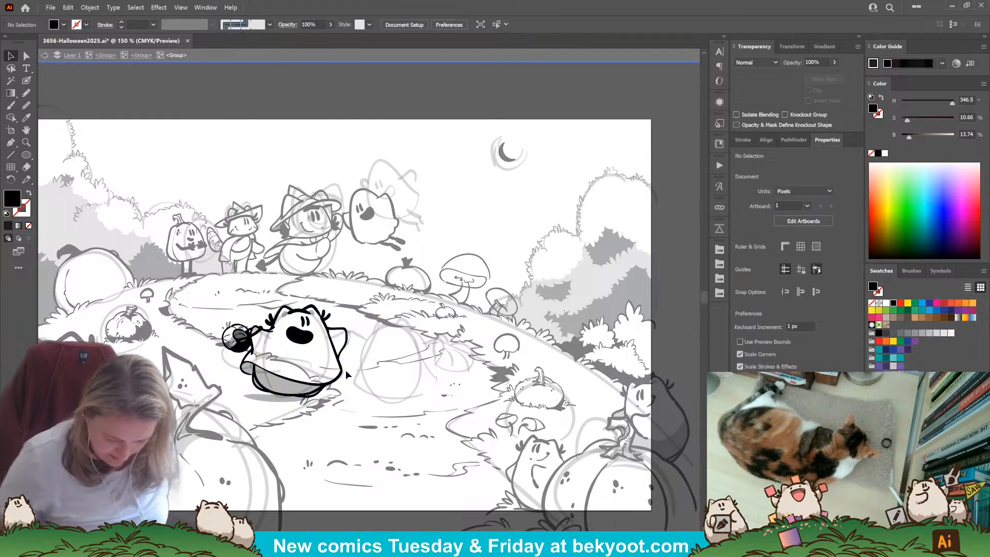
scroll(400, 303, "up", 2)
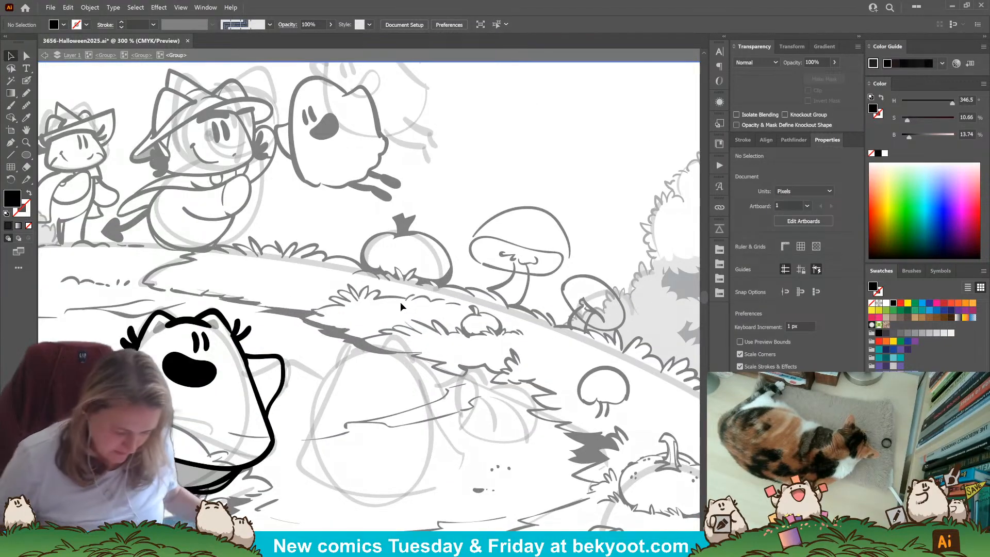
Ink a second character's head top, ears, eyes and smile in black with the Blob Brush, beside the open-mouthed character.
key("shift+b")
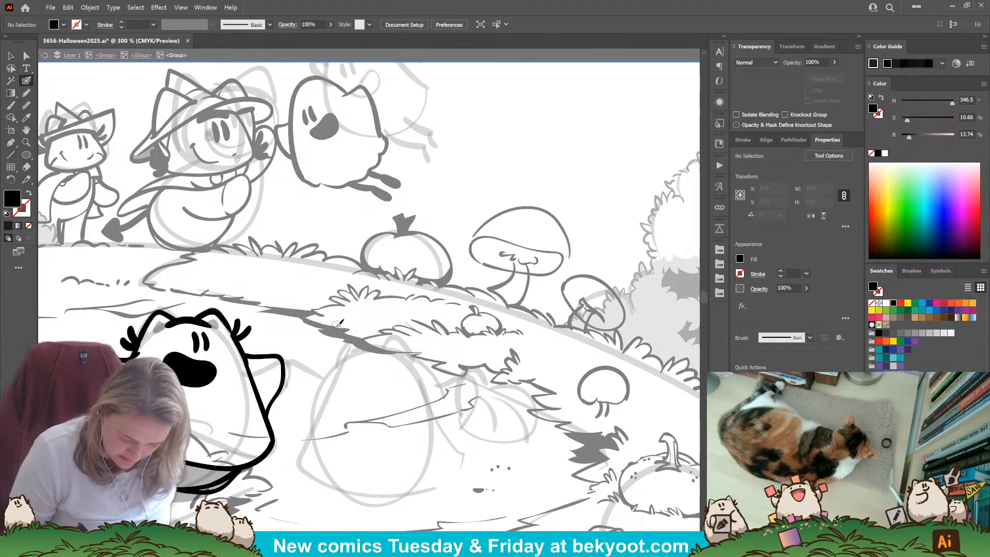
key("shift+x")
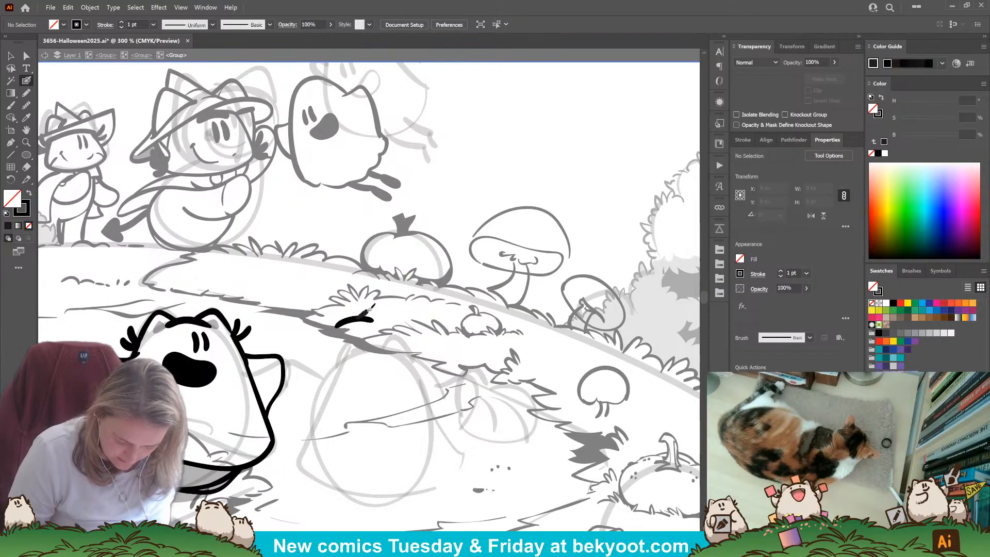
left_click_drag(364, 319, 397, 322)
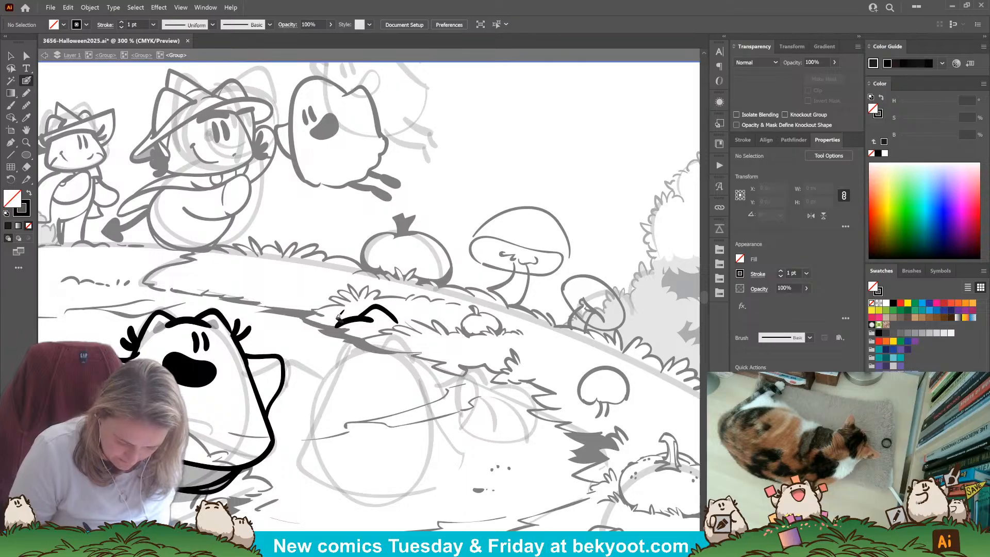
mouse_move(327, 315)
left_mouse_down()
mouse_move(316, 347)
mouse_move(346, 335)
mouse_move(357, 352)
left_mouse_up()
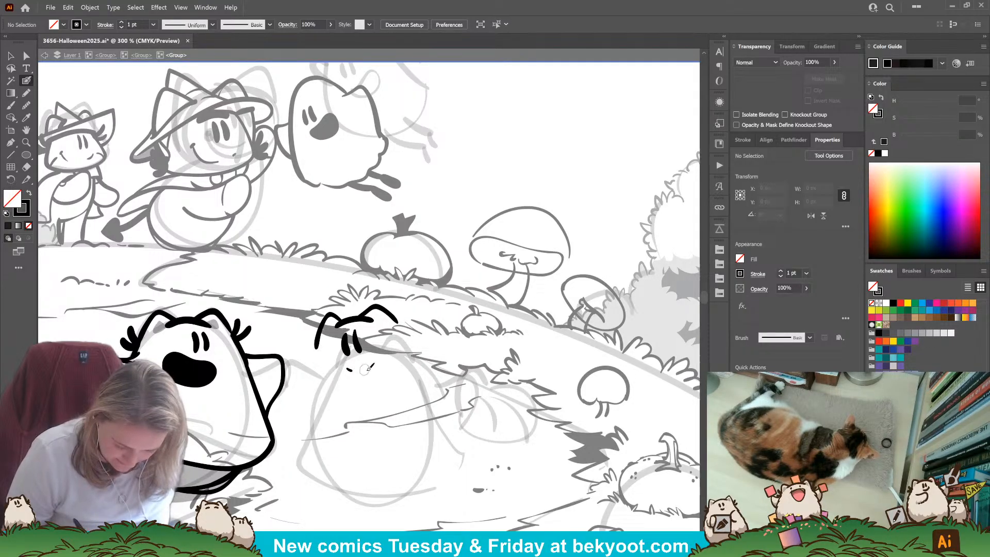
left_click_drag(367, 370, 385, 342)
Ink the hair tufts beside both ears of the smiling character, redoing the unsatisfactory strokes.
mouse_move(308, 349)
left_mouse_down()
mouse_move(314, 310)
mouse_move(347, 339)
mouse_move(305, 353)
left_mouse_up()
key("ctrl+z")
key("ctrl+z")
mouse_move(399, 323)
left_mouse_down()
mouse_move(395, 312)
mouse_move(411, 318)
mouse_move(410, 309)
left_mouse_up()
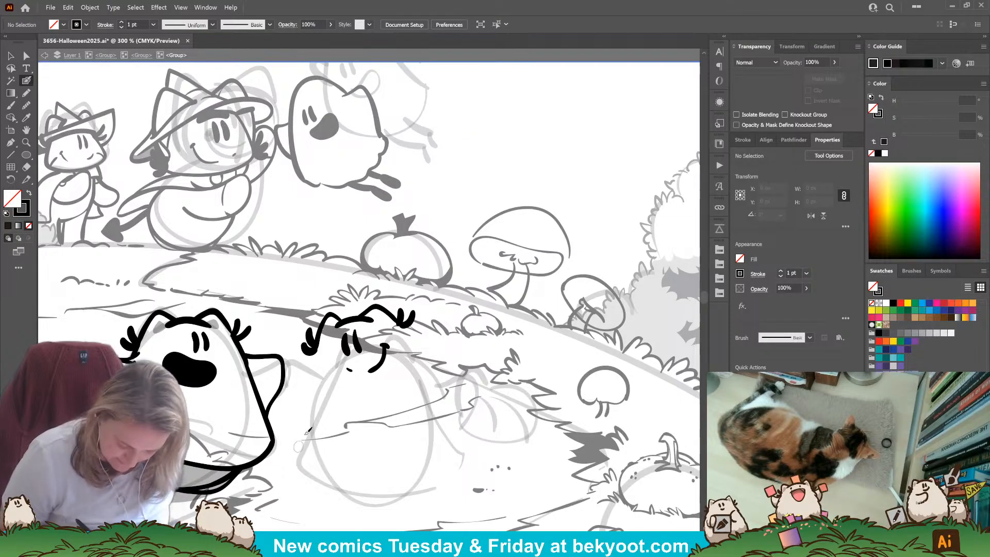
Ink the smiling character's rounded body outline and add a second contour along its underside and lower right edge.
mouse_move(321, 340)
left_mouse_down()
mouse_move(307, 438)
mouse_move(345, 480)
mouse_move(410, 477)
mouse_move(466, 433)
mouse_move(448, 378)
mouse_move(407, 325)
left_mouse_up()
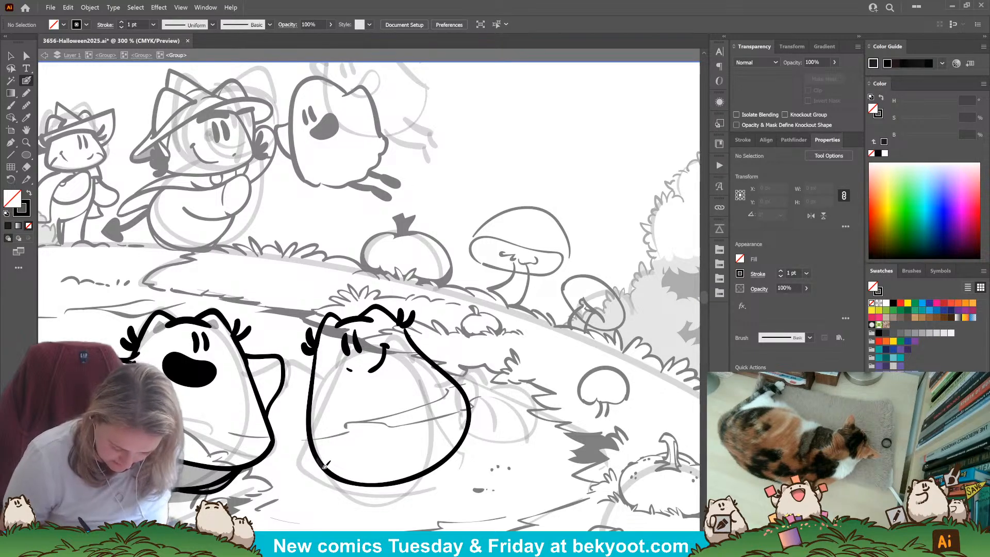
mouse_move(333, 480)
left_mouse_down()
mouse_move(388, 482)
mouse_move(457, 445)
left_mouse_up()
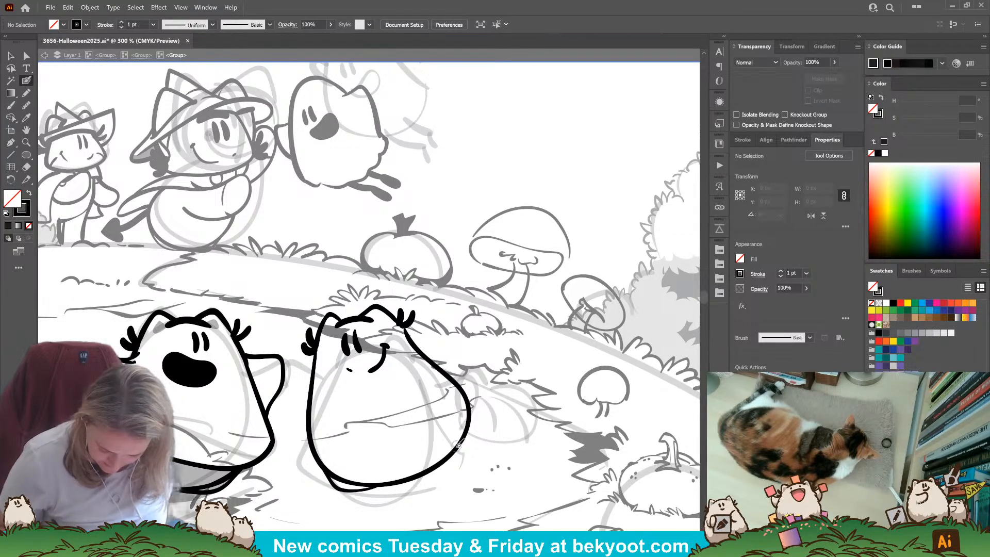
key("ctrl+z")
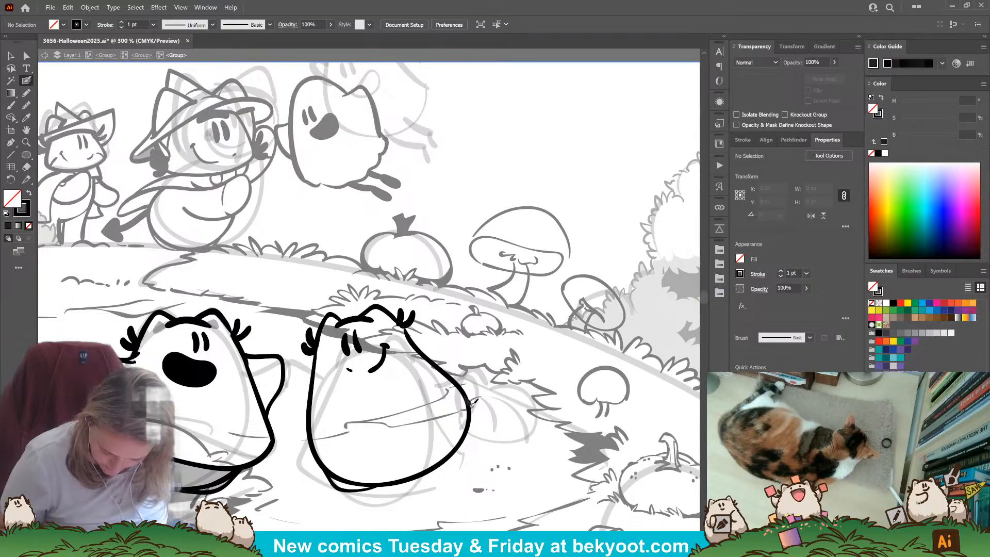
left_click_drag(479, 423, 453, 454)
left_click_drag(464, 397, 451, 459)
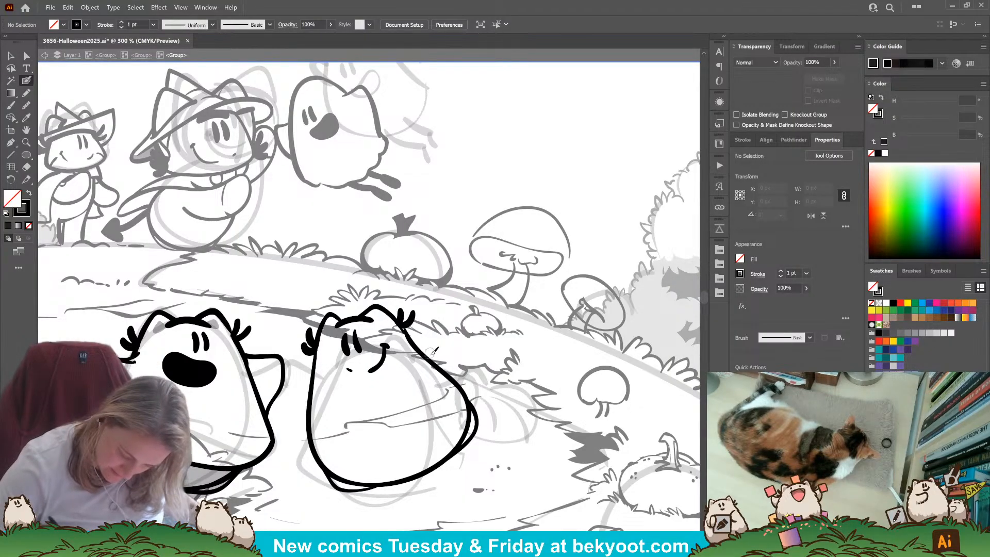
Thicken the smiling character's eye and ink its arm reaching to the open-mouthed character's raised arm.
left_click_drag(354, 330, 357, 353)
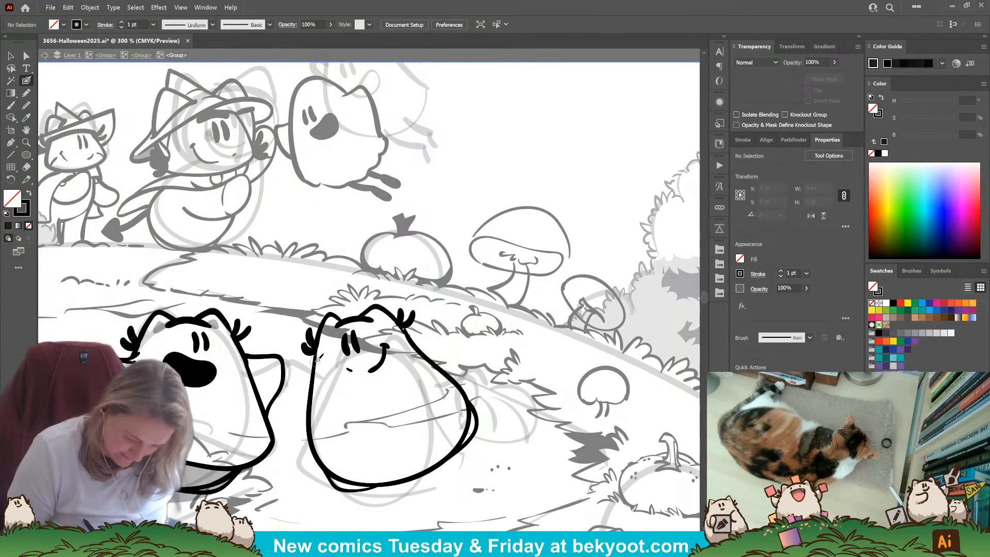
mouse_move(315, 357)
left_mouse_down()
mouse_move(284, 357)
mouse_move(279, 397)
left_mouse_up()
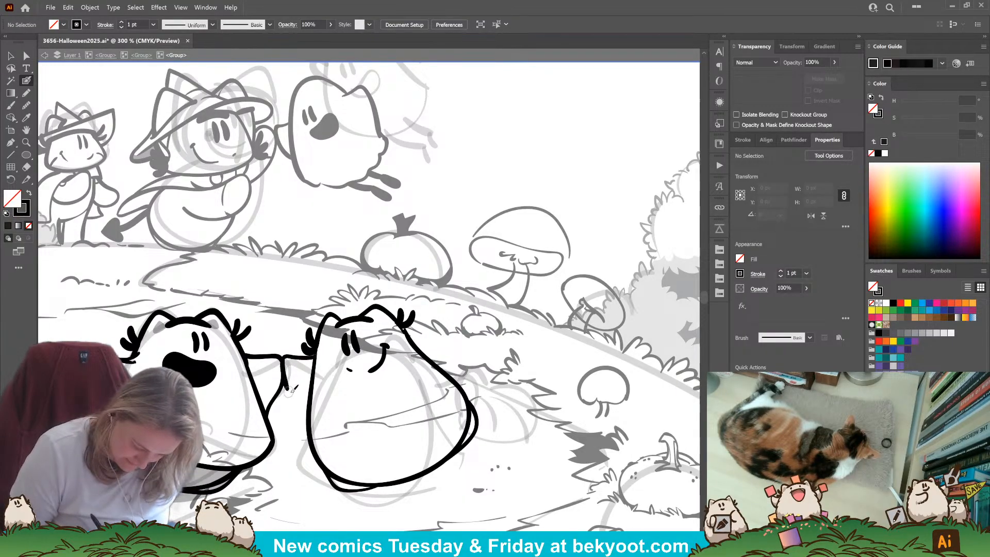
mouse_move(317, 355)
left_mouse_down()
mouse_move(284, 362)
mouse_move(293, 398)
left_mouse_up()
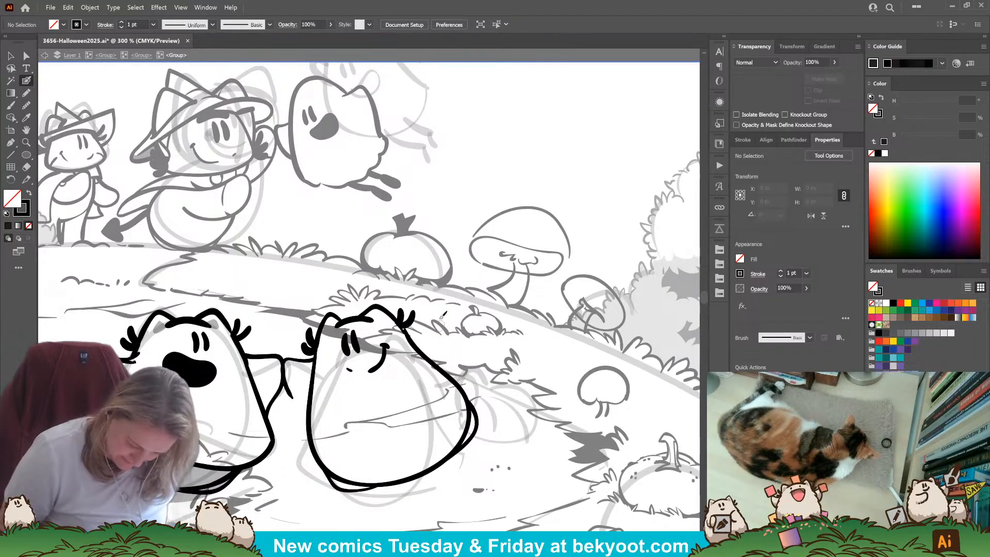
Touch up the smiling character's body outline just below its right ear tuft.
left_click(407, 331, "ctrl")
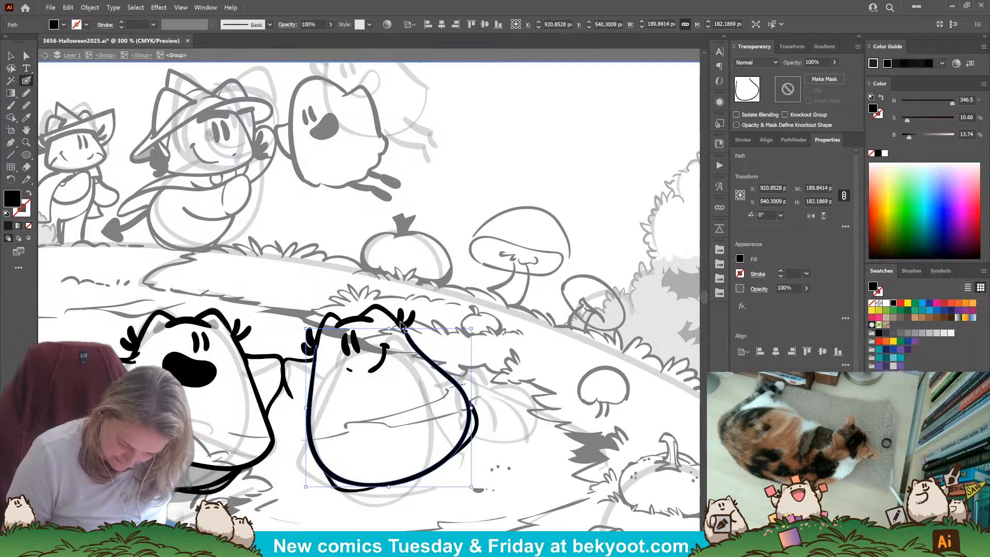
left_click(422, 334, "ctrl")
left_click_drag(396, 323, 412, 347)
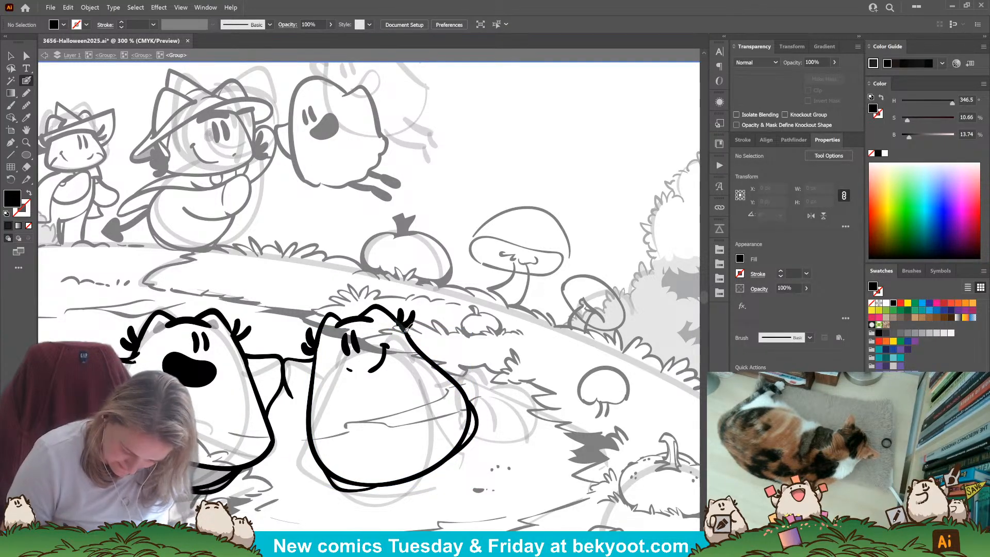
Ink a cloak contour around the smiling character's body, sweeping up from its underside to a pointed corner beside its hip, redoing unsatisfactory strokes.
key("shift+x")
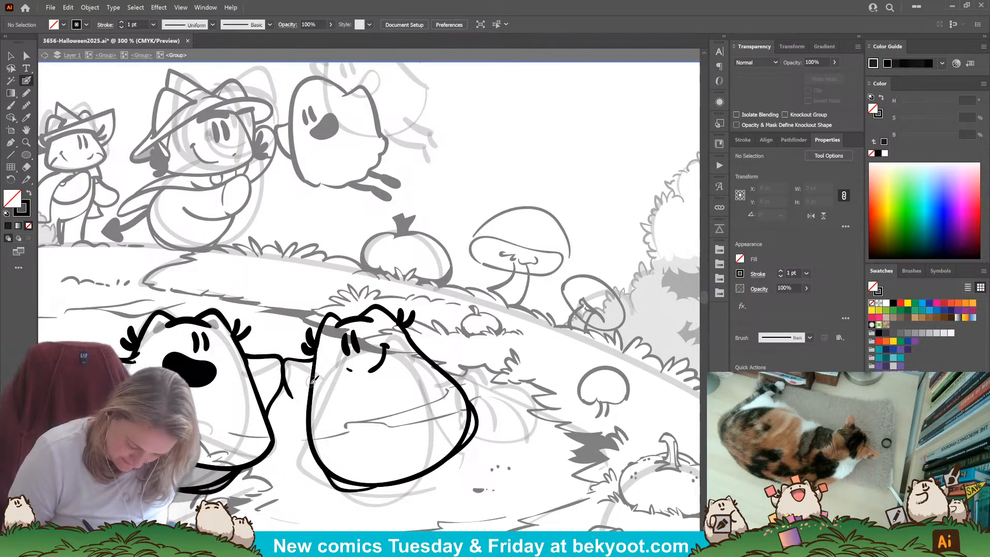
mouse_move(311, 384)
left_mouse_down()
mouse_move(305, 455)
mouse_move(369, 468)
mouse_move(446, 441)
mouse_move(477, 385)
mouse_move(470, 361)
mouse_move(439, 361)
left_mouse_up()
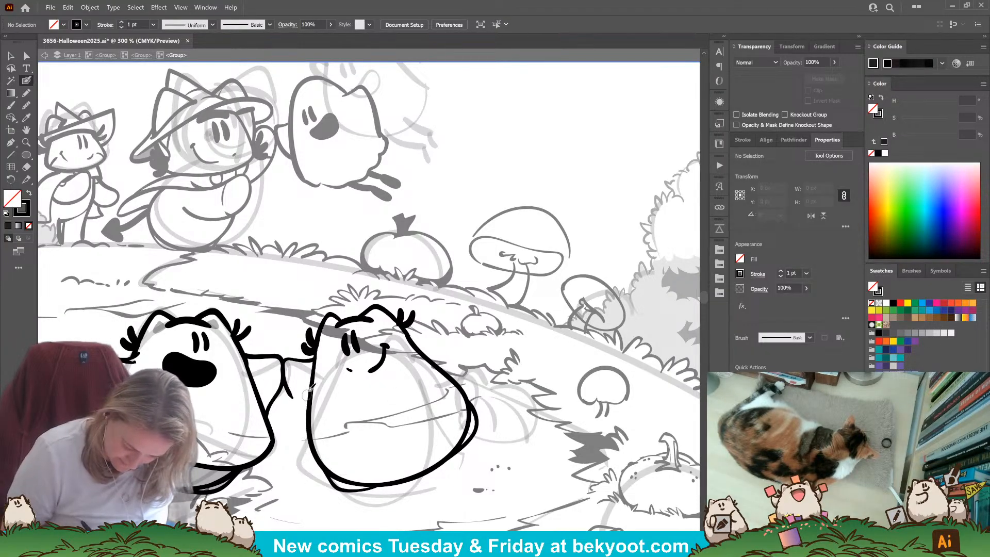
mouse_move(309, 384)
left_mouse_down()
mouse_move(305, 456)
mouse_move(353, 472)
mouse_move(453, 433)
mouse_move(484, 364)
mouse_move(401, 322)
mouse_move(422, 347)
left_mouse_up()
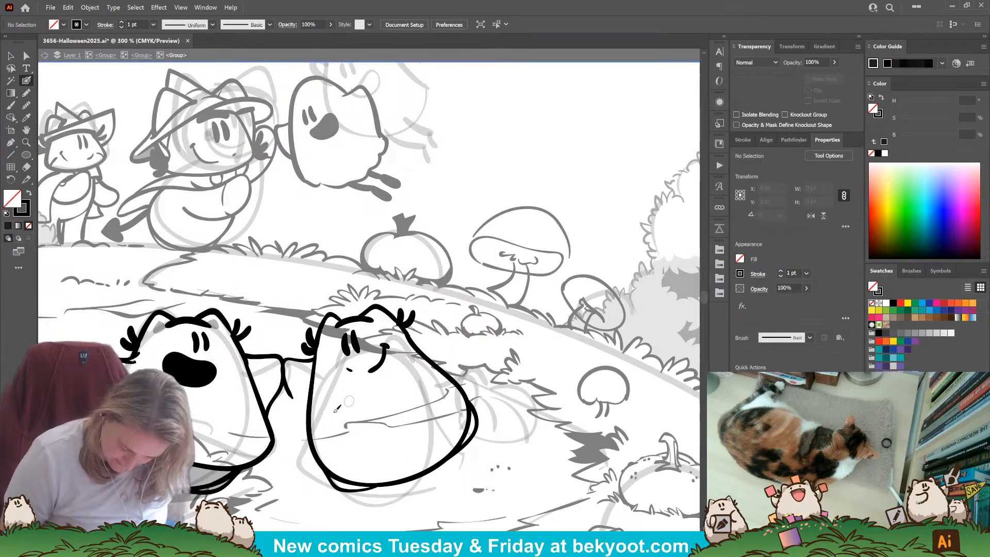
mouse_move(311, 385)
left_mouse_down()
mouse_move(307, 469)
mouse_move(350, 484)
mouse_move(432, 457)
mouse_move(466, 430)
mouse_move(481, 398)
left_mouse_up()
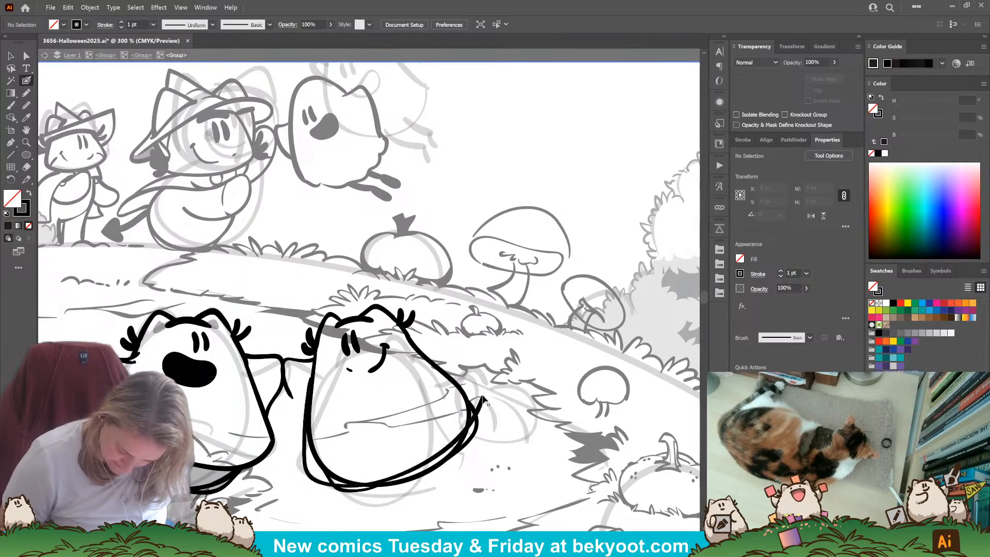
mouse_move(308, 464)
left_mouse_down()
mouse_move(350, 481)
mouse_move(480, 392)
mouse_move(478, 400)
mouse_move(481, 389)
mouse_move(436, 364)
left_mouse_up()
left_click_drag(305, 463, 312, 388)
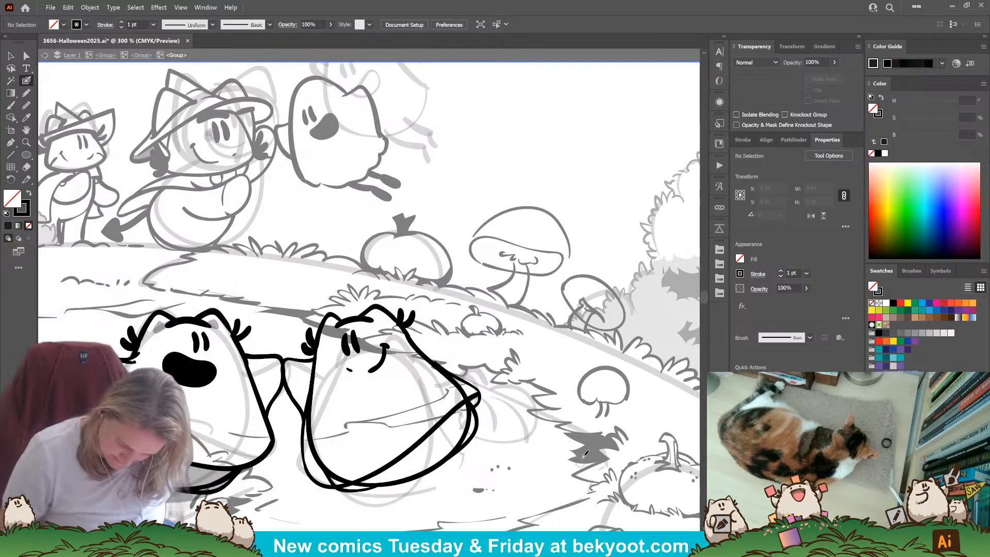
left_click(314, 444, "ctrl")
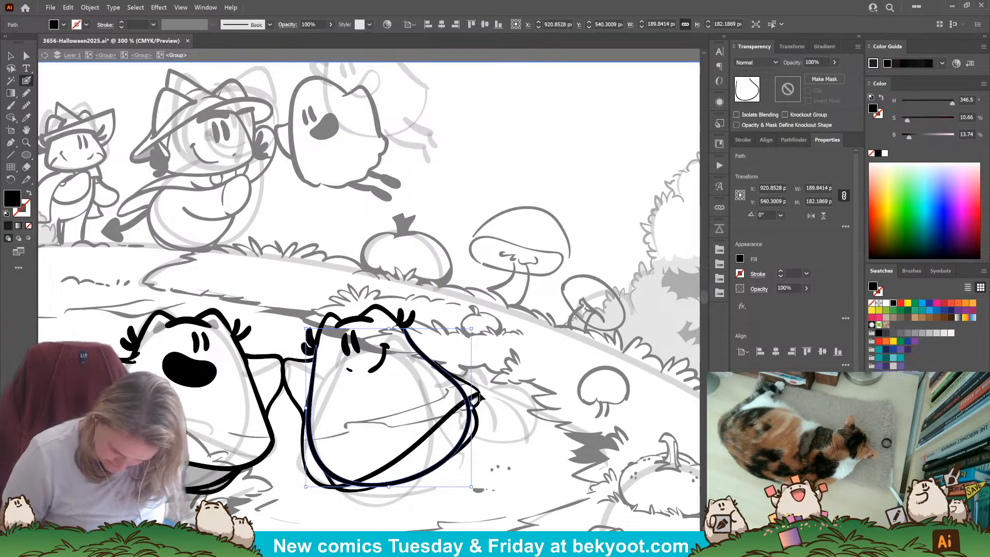
left_click(508, 387, "ctrl")
left_click(453, 376, "ctrl")
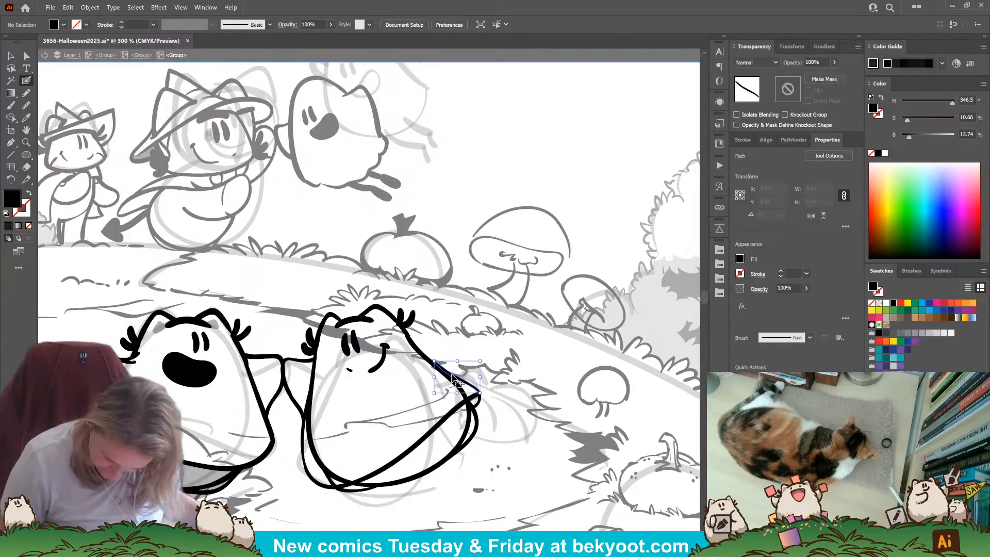
left_click(450, 335, "ctrl")
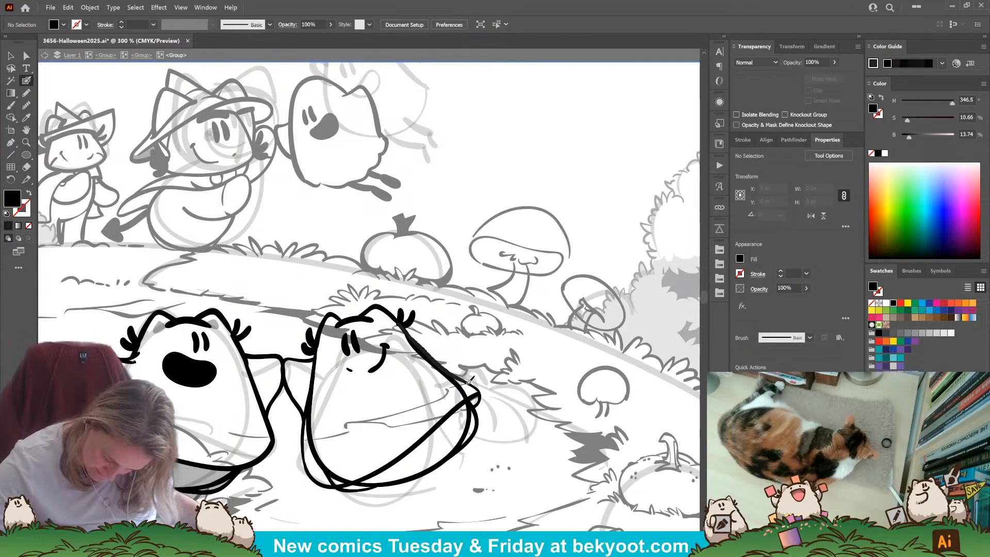
Ink the smiling character's second arm curving from beneath the mouth across its belly.
key("shift+x")
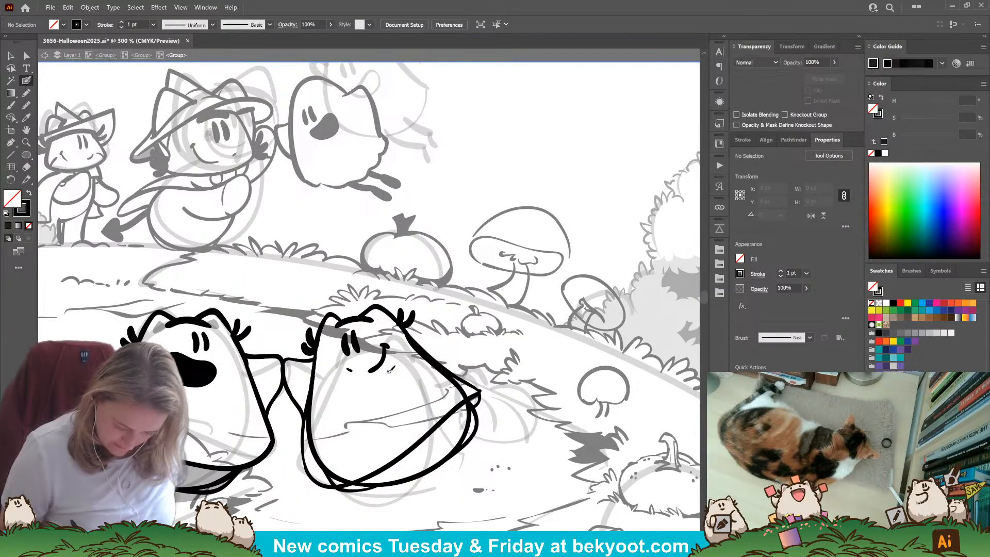
left_click_drag(372, 418, 394, 427)
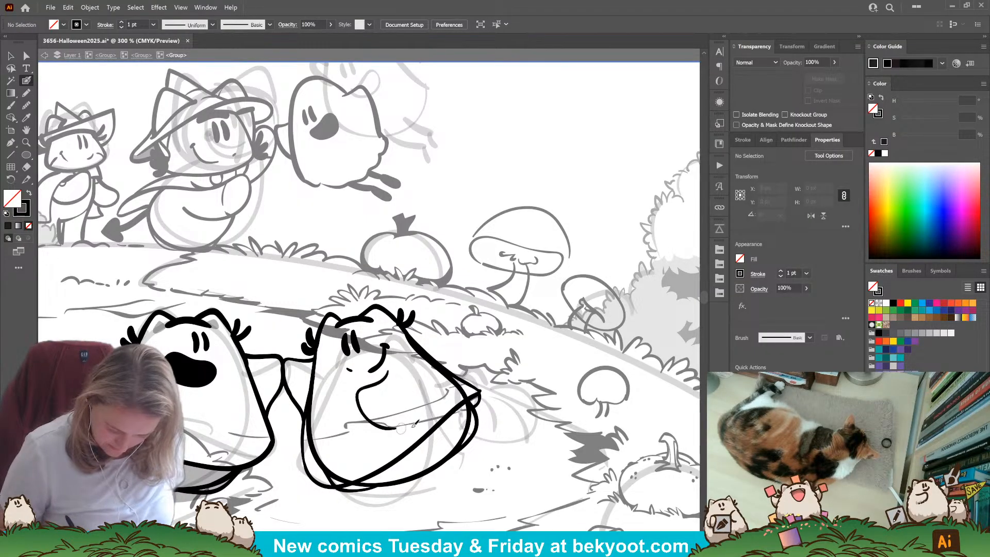
left_click_drag(382, 374, 374, 384)
key("ctrl+z")
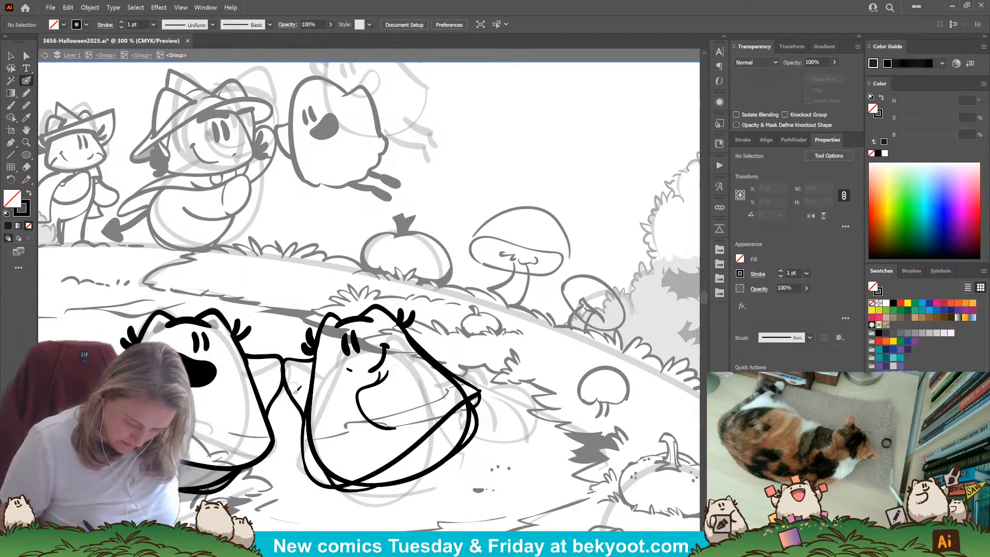
Erase the old body outline overlapping the smiling character's cloak and re-ink the left edge from the ear tuft down to the cloak.
key("shift+x")
left_click(330, 475, "ctrl")
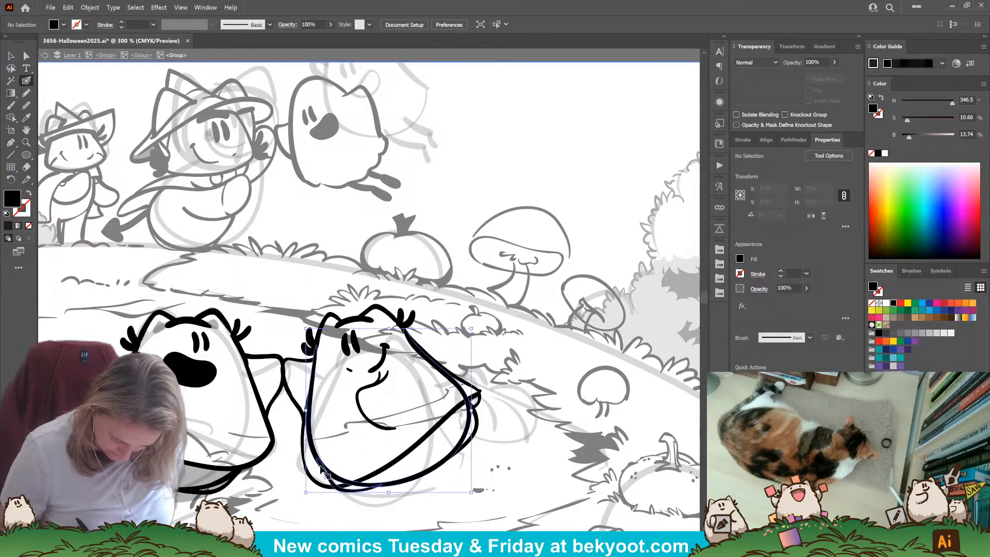
mouse_move(309, 393)
left_mouse_down()
mouse_move(315, 335)
mouse_move(307, 399)
mouse_move(322, 471)
mouse_move(313, 450)
mouse_move(344, 475)
left_mouse_up()
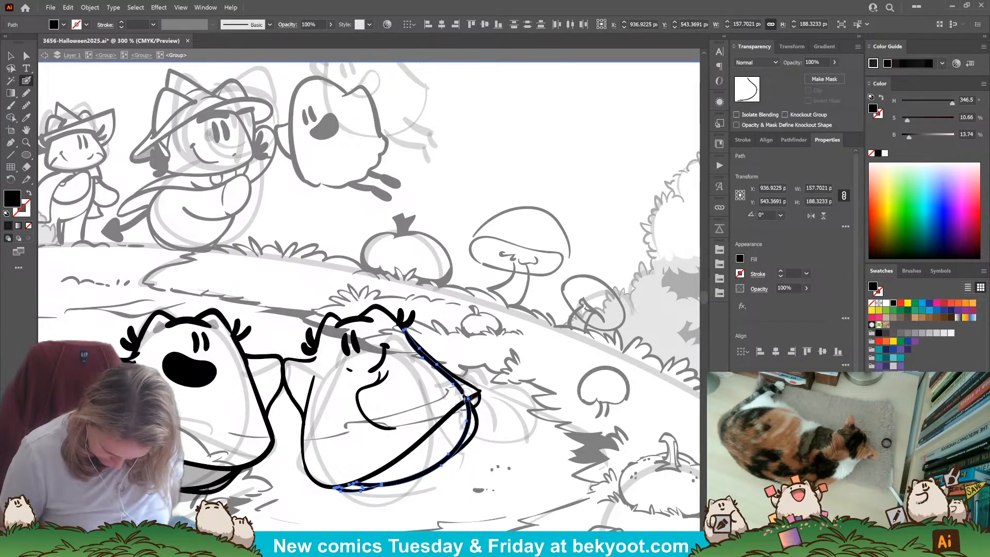
mouse_move(464, 394)
left_mouse_down()
mouse_move(400, 329)
mouse_move(417, 338)
left_mouse_up()
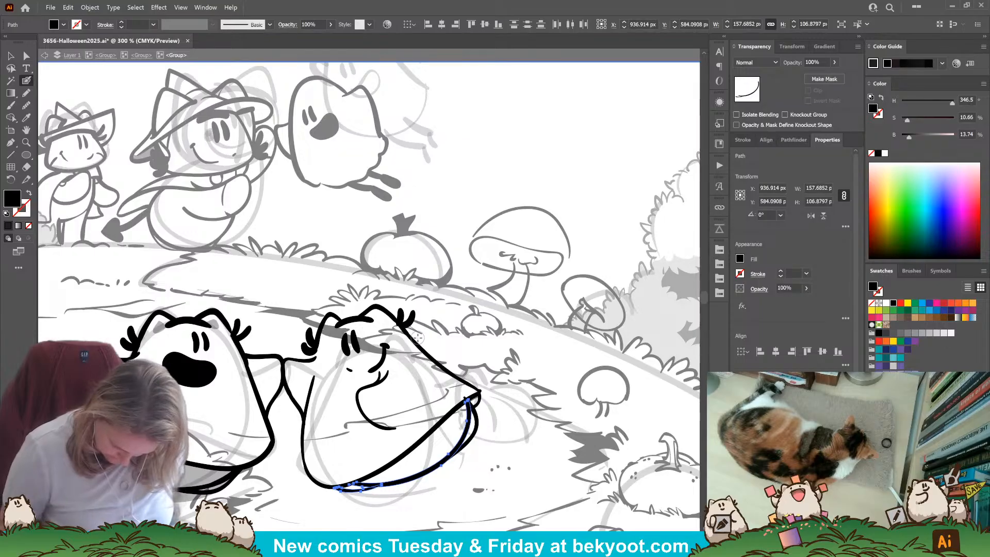
key("ctrl+shift+a")
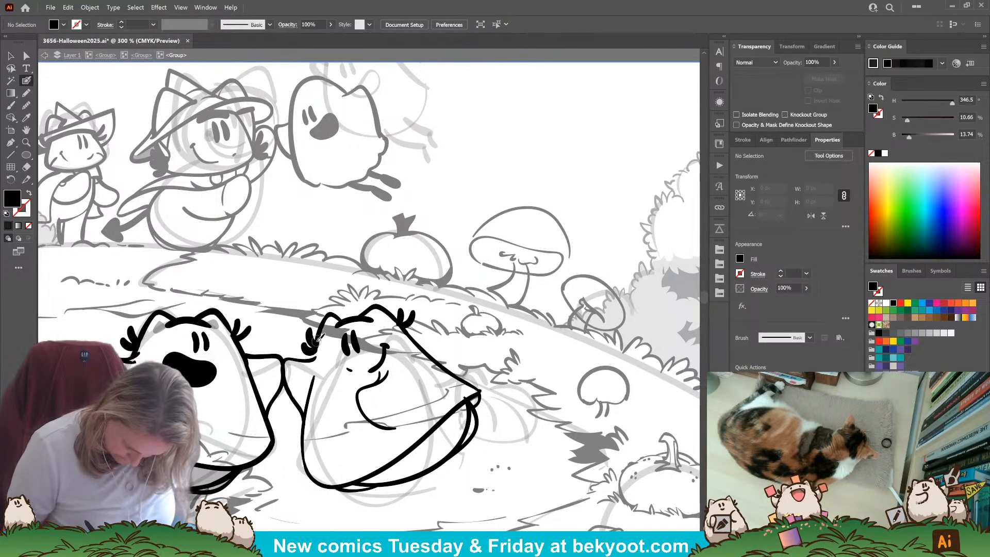
left_click_drag(318, 352, 302, 452)
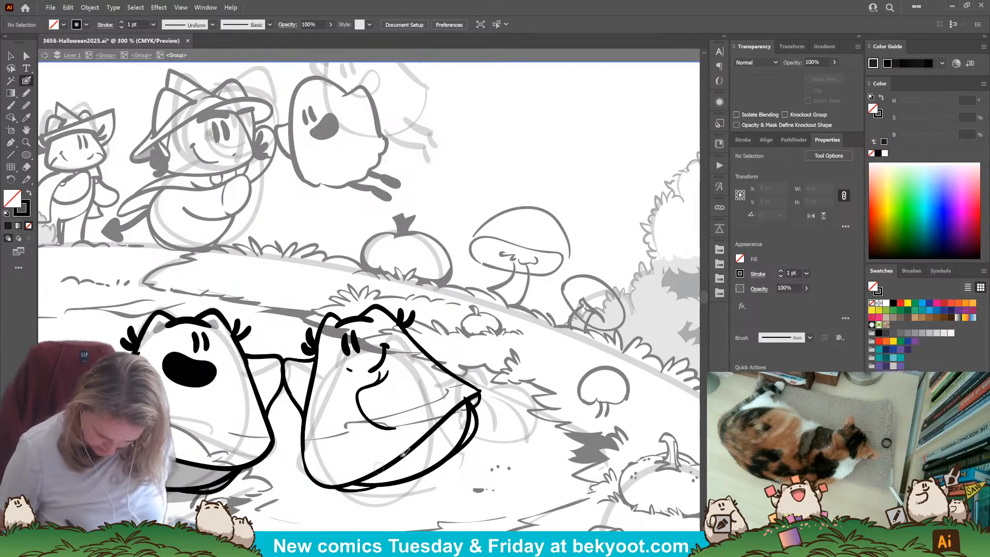
Trim the upper tip of the smiling character's underside contour where it meets the cloak's pointed corner.
key("Escape")
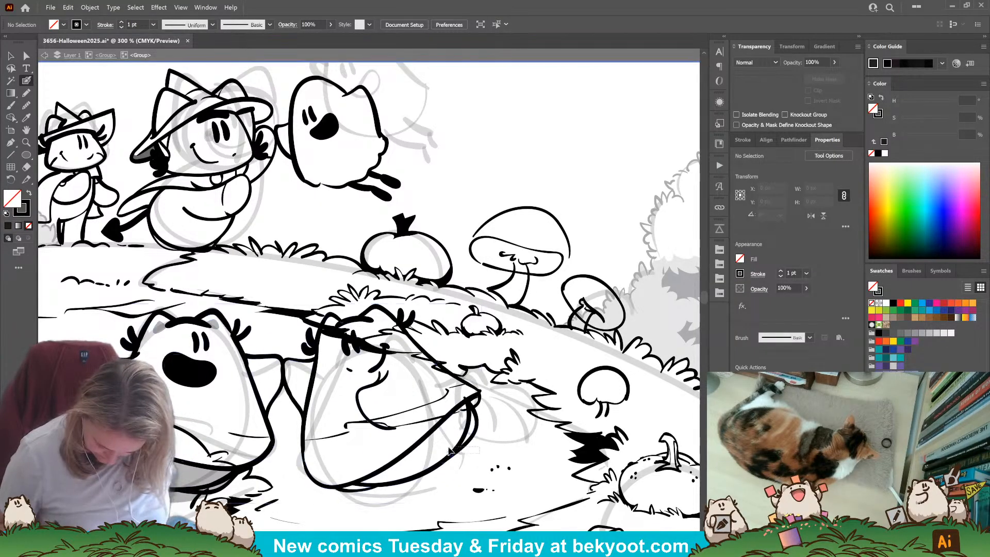
left_click(450, 439, "ctrl")
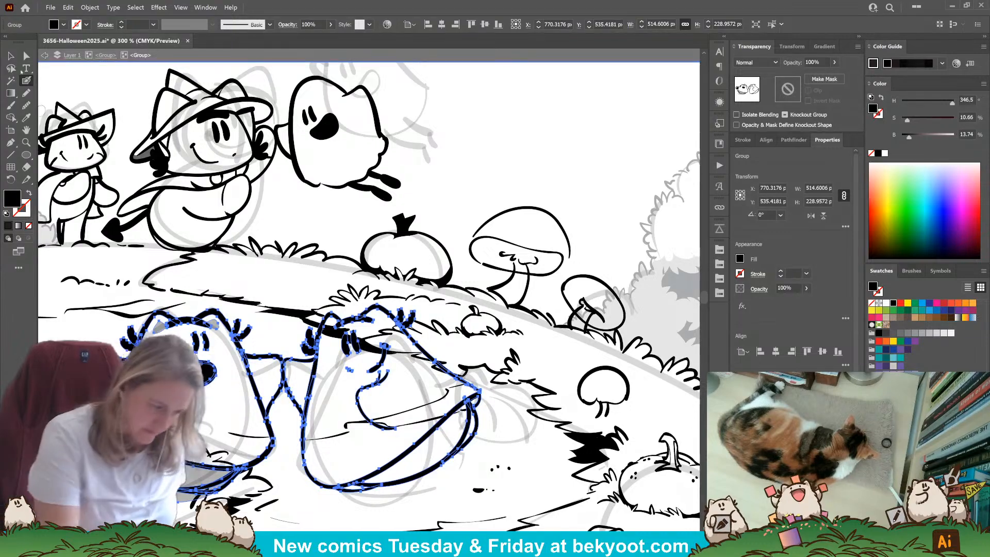
key("v")
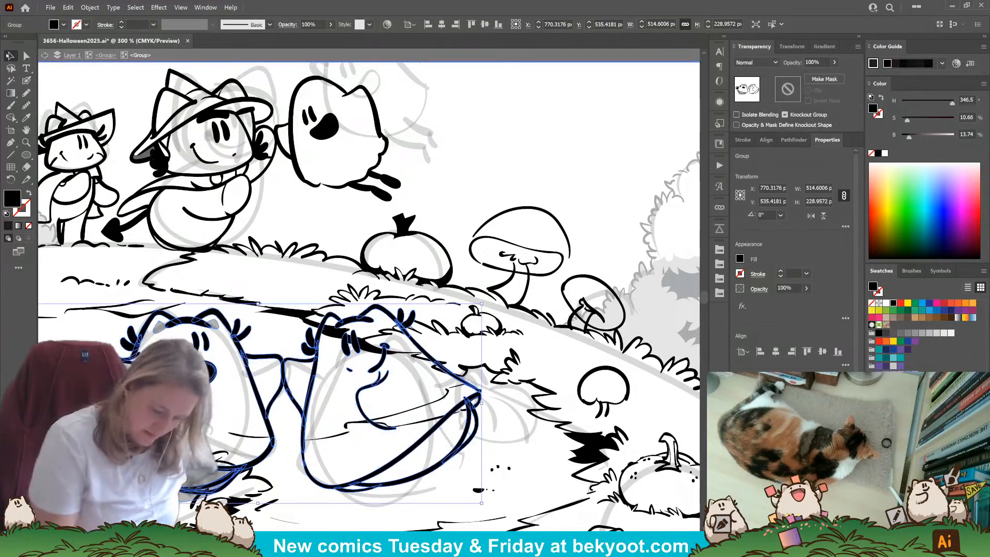
double_click(318, 485)
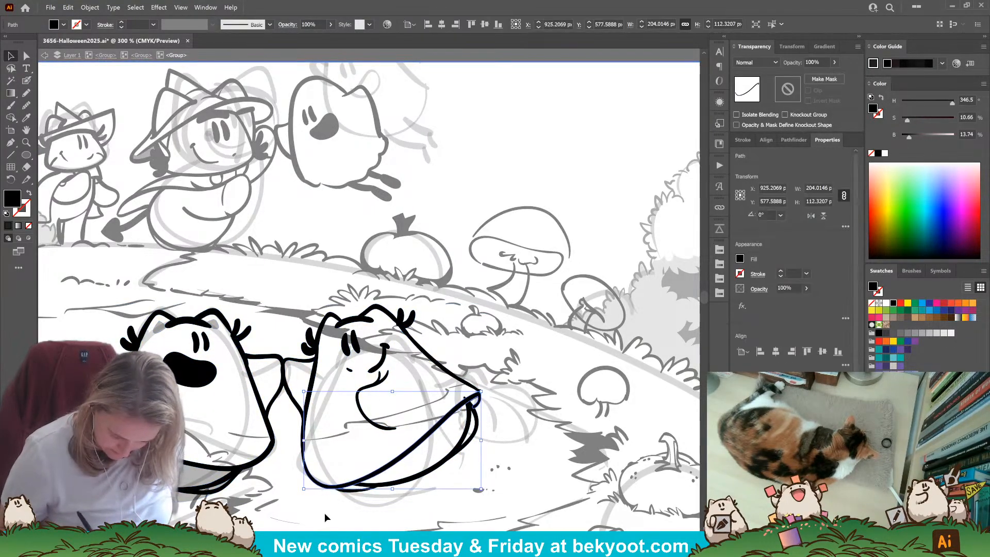
left_click(466, 434)
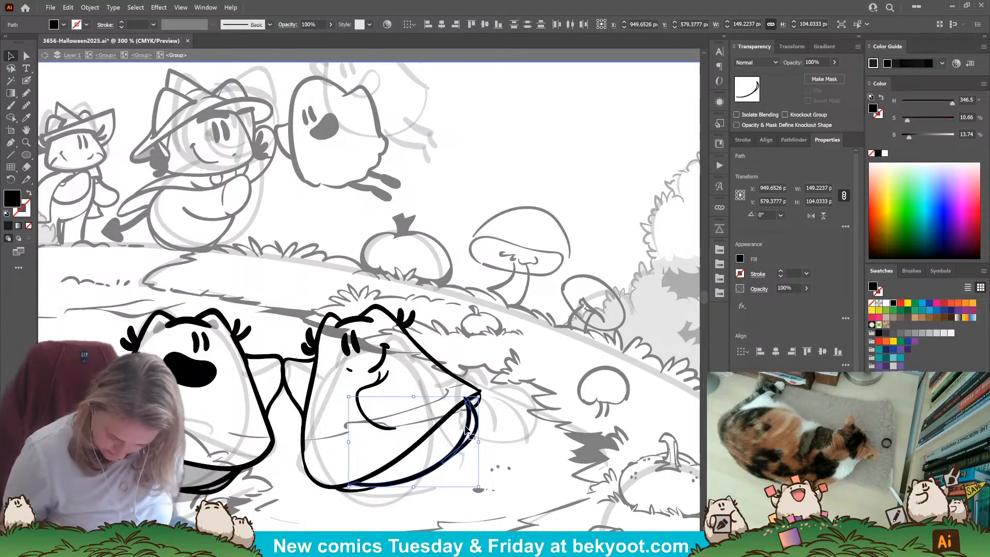
key("shift+e")
mouse_move(463, 394)
left_mouse_down()
mouse_move(471, 384)
mouse_move(461, 398)
left_mouse_up()
key("v")
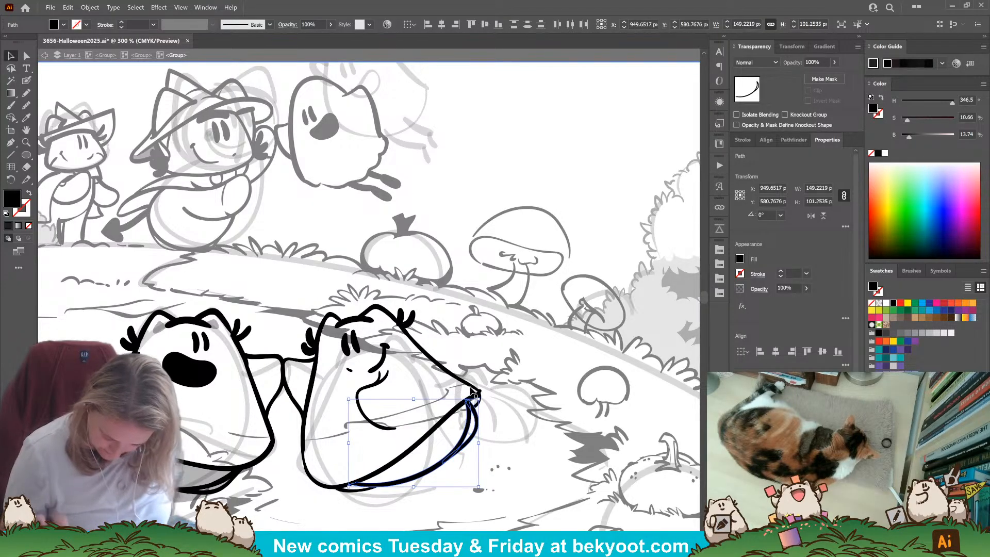
key("a")
left_click(397, 517)
Clean up the outlines where the smiling character's arm meets the open-mouthed character's arm.
left_click_drag(347, 438, 388, 431)
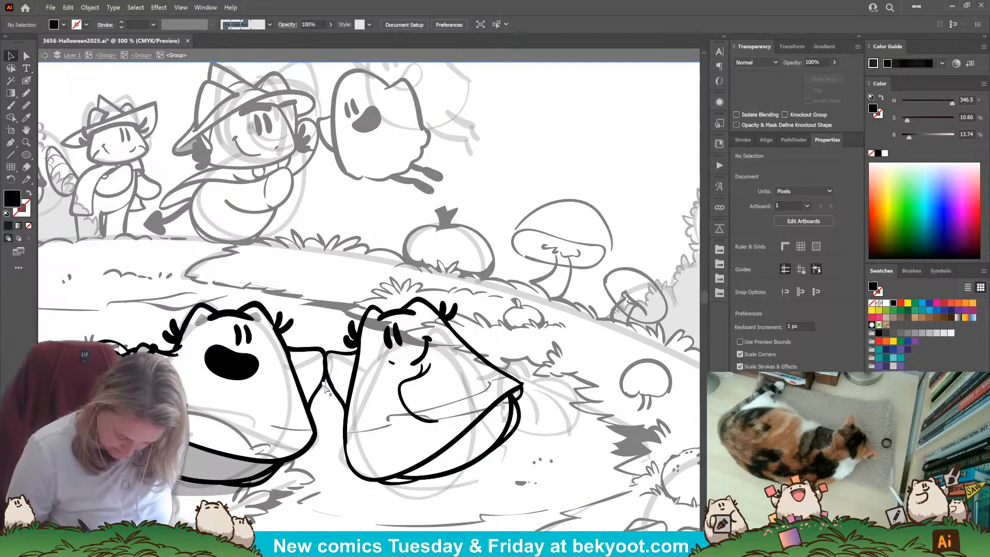
left_click(320, 385)
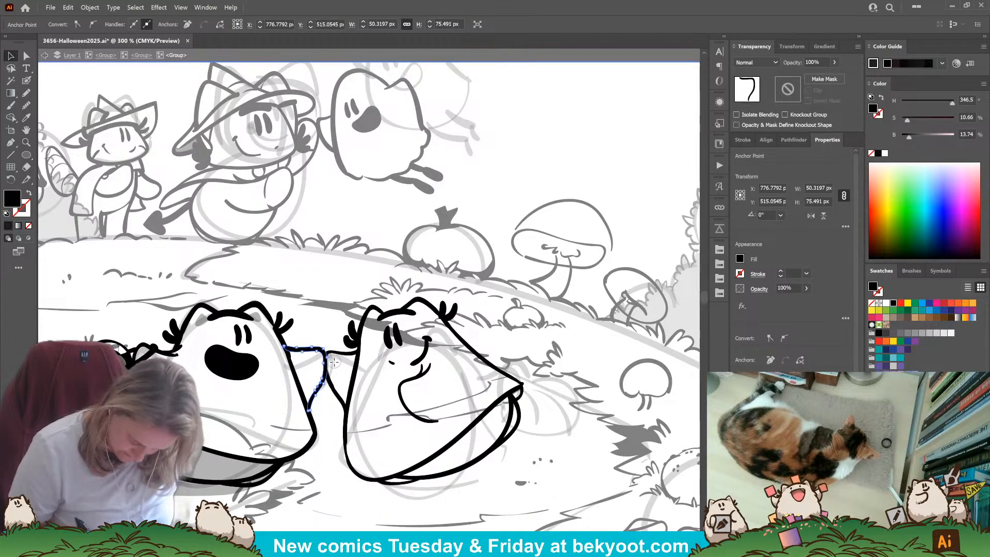
left_click_drag(331, 359, 332, 372)
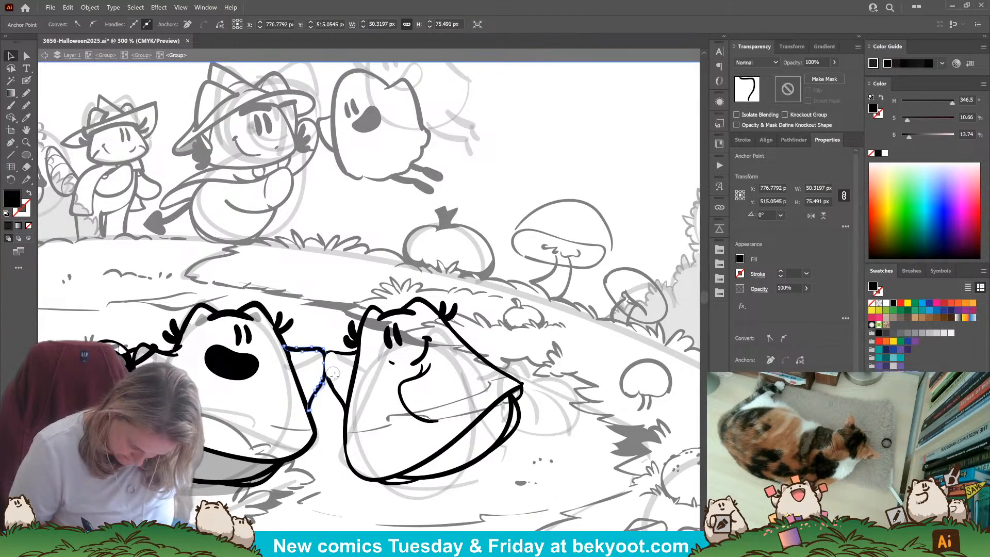
left_click(331, 389)
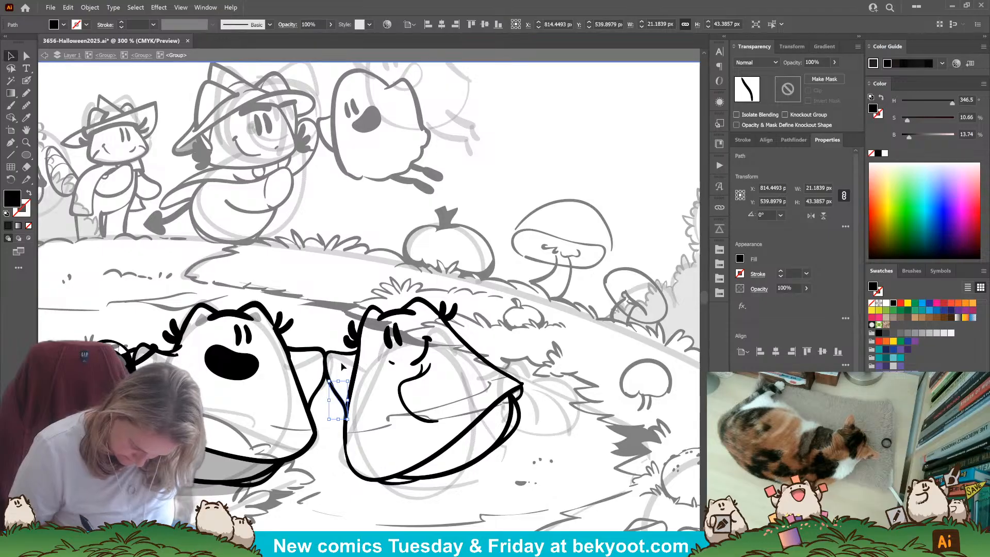
left_click(327, 371)
left_click_drag(318, 357, 320, 373)
left_click(339, 485)
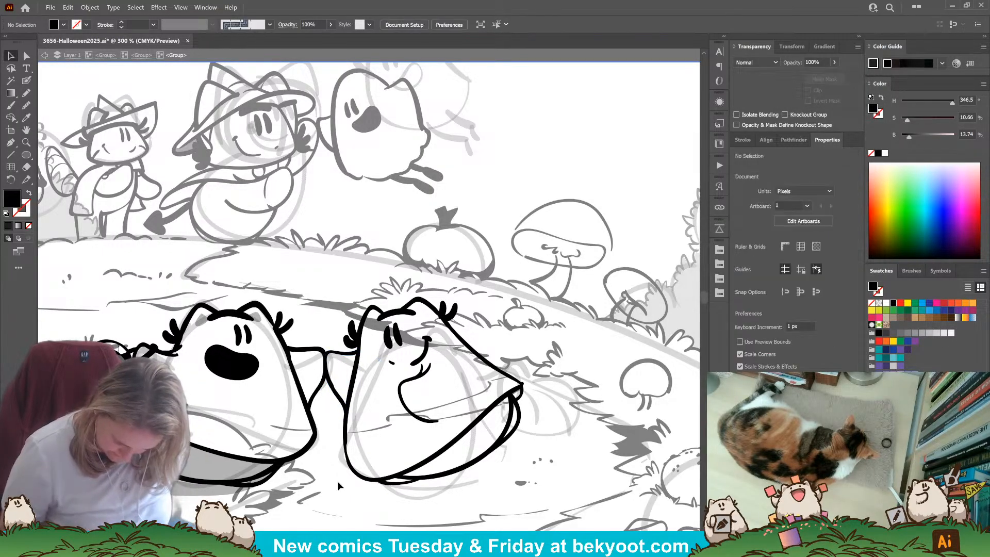
Delete the stray outline piece beneath the smiling character and touch up the joint in its underside line.
scroll(403, 450, "down", 2)
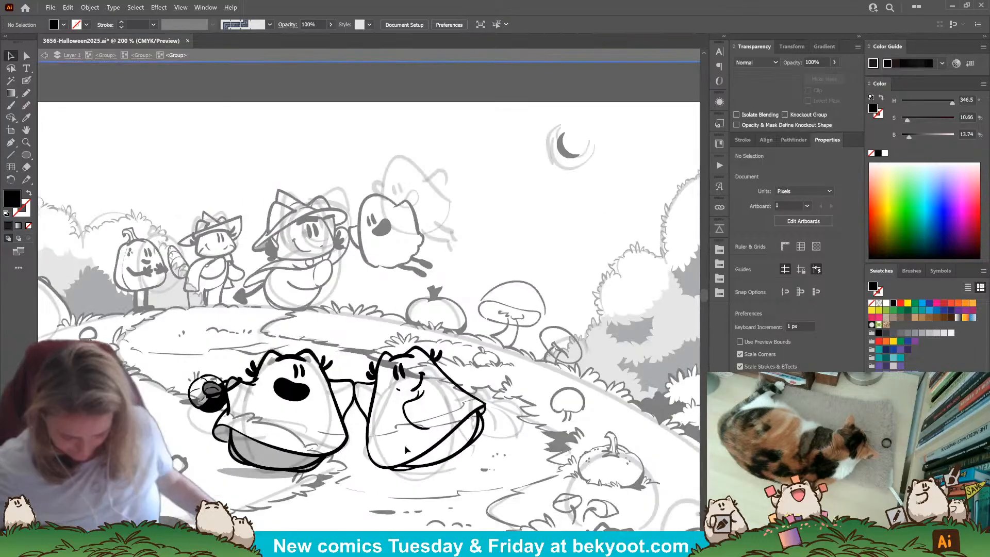
scroll(412, 469, "up", 2)
scroll(405, 457, "up", 1)
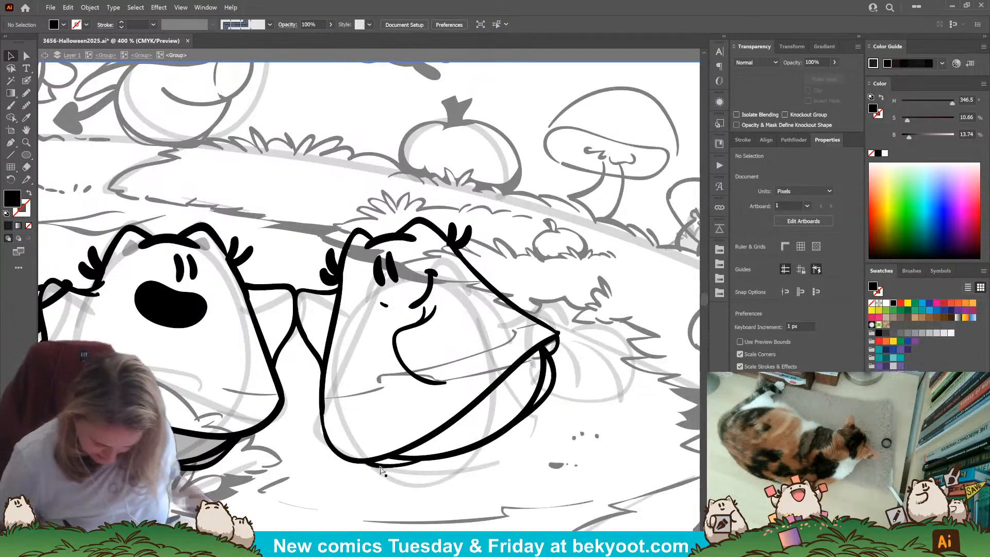
left_click(381, 464)
key("Delete")
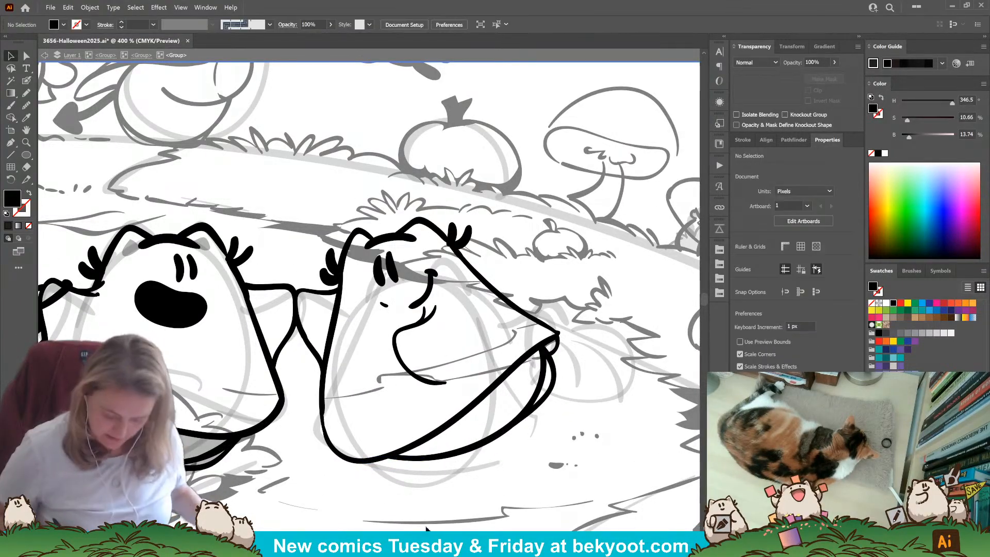
key("shift+b")
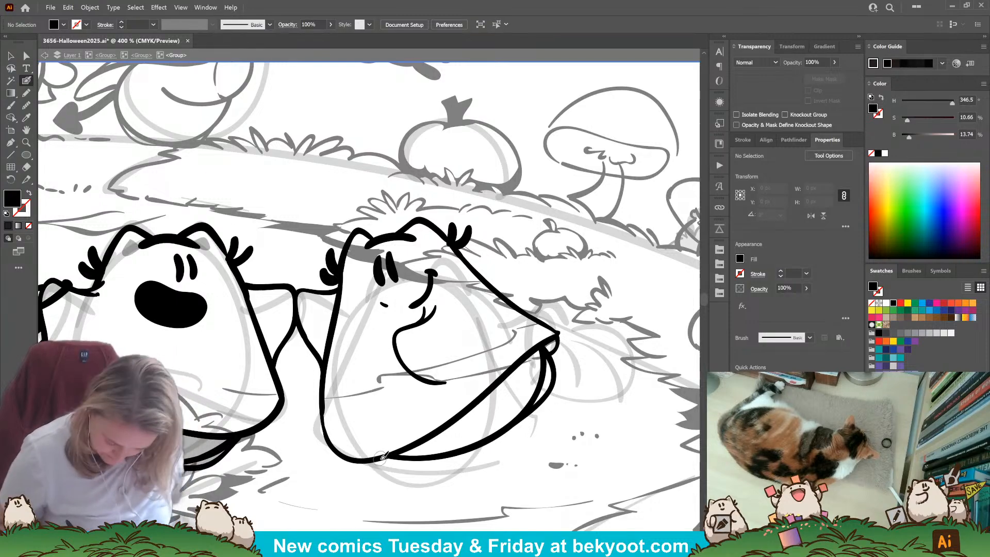
mouse_move(406, 457)
left_mouse_down()
mouse_move(428, 456)
mouse_move(382, 455)
mouse_move(425, 456)
left_mouse_up()
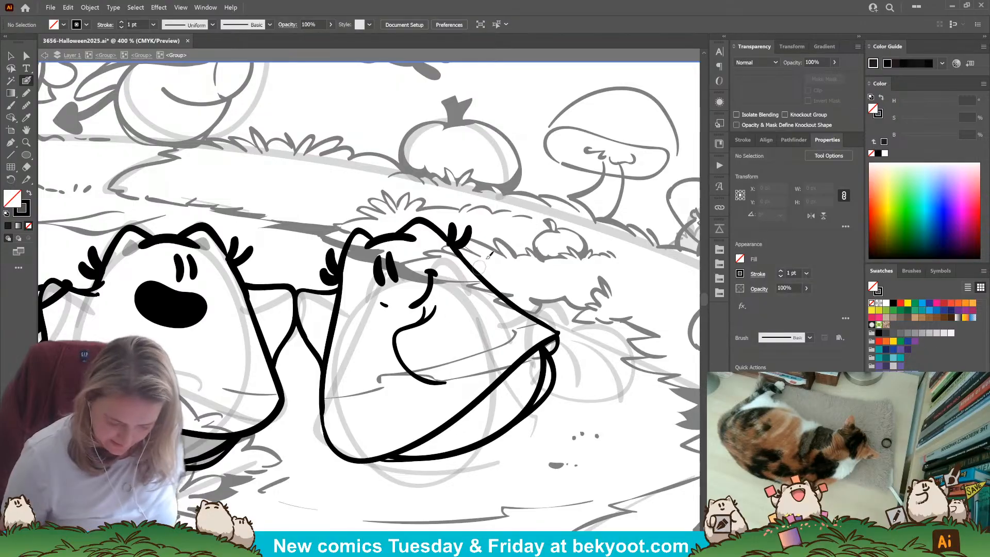
key("alt")
scroll(516, 379, "down", 3)
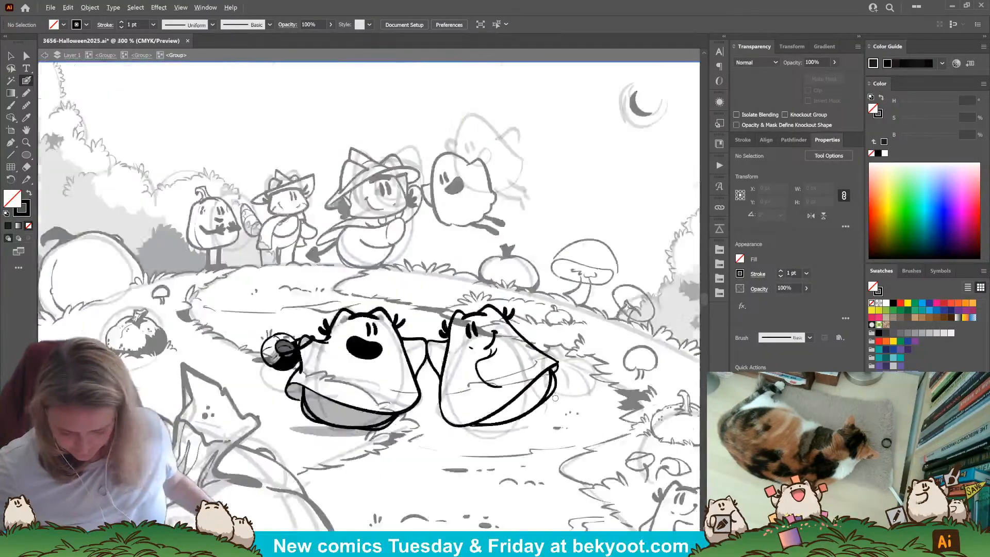
left_click_drag(424, 438, 368, 422)
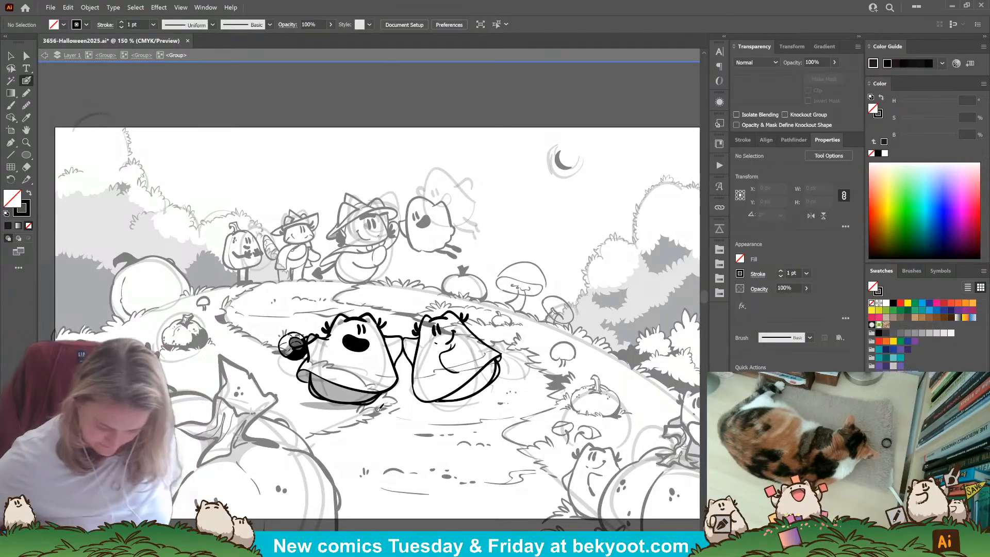
scroll(386, 407, "up", 1)
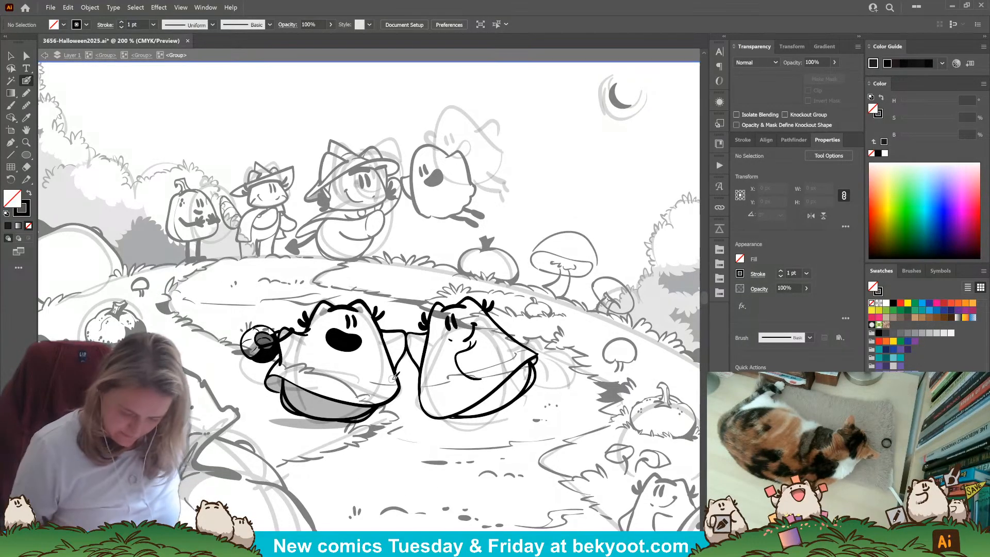
Draw a flat ground shadow at 30% opacity beneath the smiling character, matching the open-mouthed character's shadow.
left_click(26, 93)
left_click(320, 426, "ctrl")
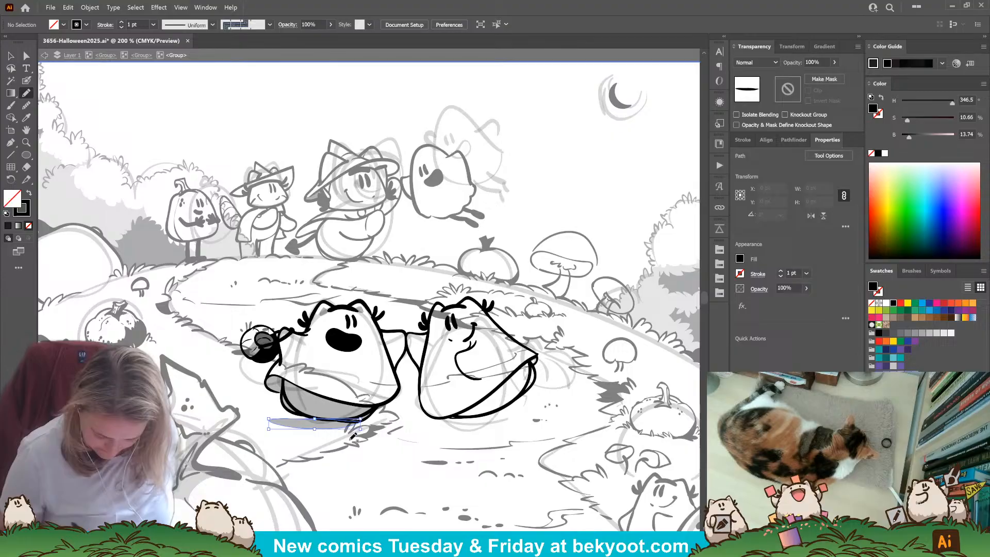
left_click(444, 440, "ctrl")
mouse_move(444, 422)
left_mouse_down()
mouse_move(482, 423)
mouse_move(482, 414)
mouse_move(439, 424)
mouse_move(473, 426)
left_mouse_up()
key("ctrl+z")
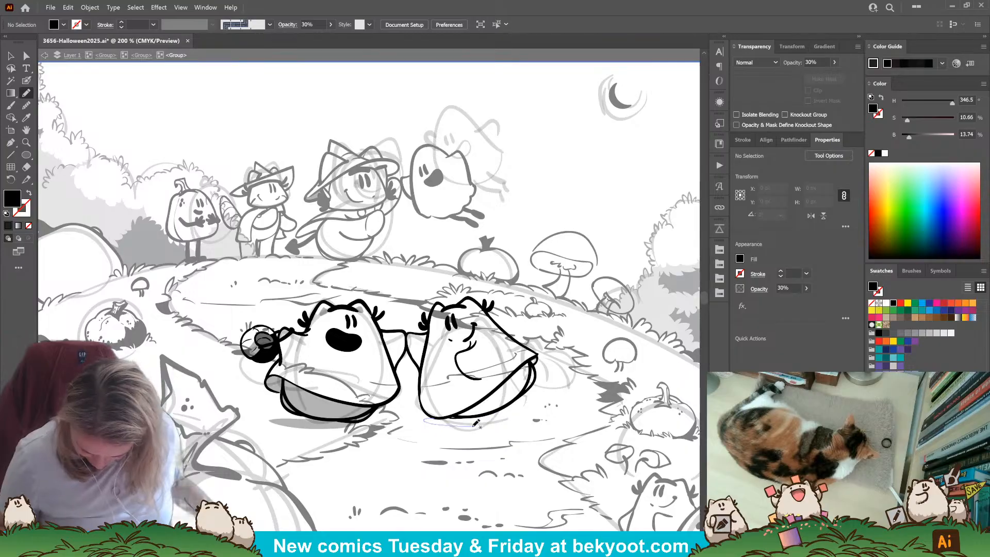
mouse_move(532, 411)
left_mouse_down()
mouse_move(436, 417)
mouse_move(520, 371)
left_mouse_up()
key("ctrl+shift+a")
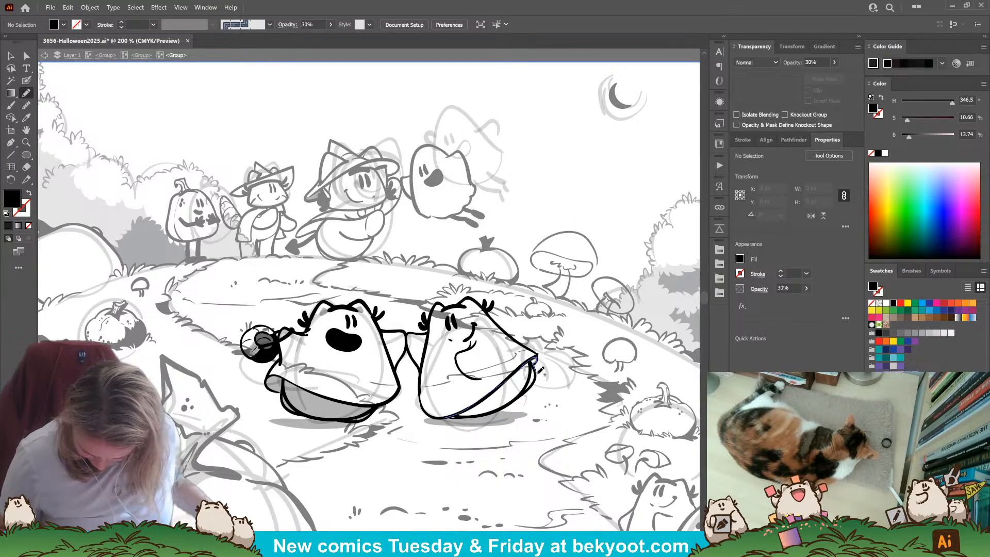
Fill the smiling character's underside below the cloak with 30% opacity black shading and check its anchor points along the lower edge.
mouse_move(531, 388)
left_mouse_down()
mouse_move(489, 413)
mouse_move(444, 416)
left_mouse_up()
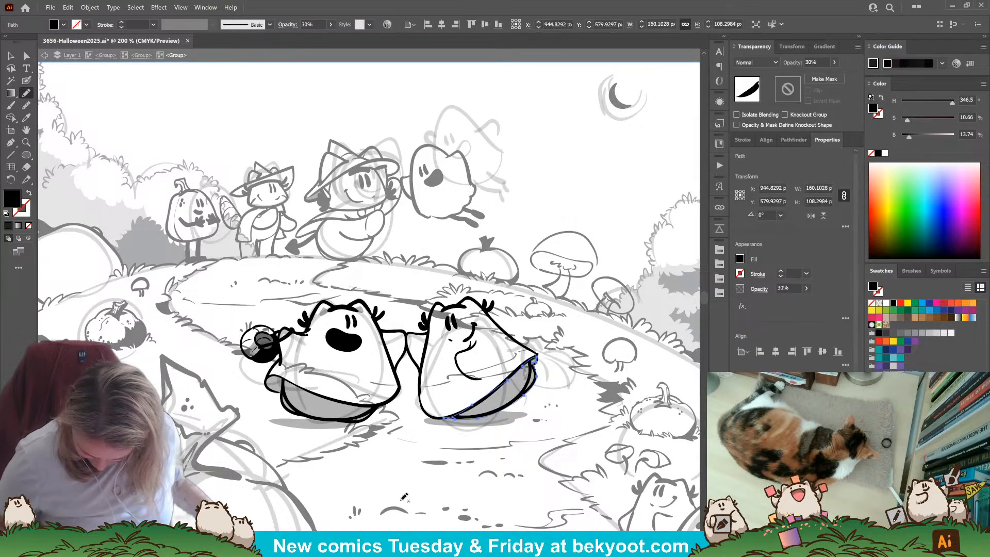
key("ctrl+shift+a")
key("a")
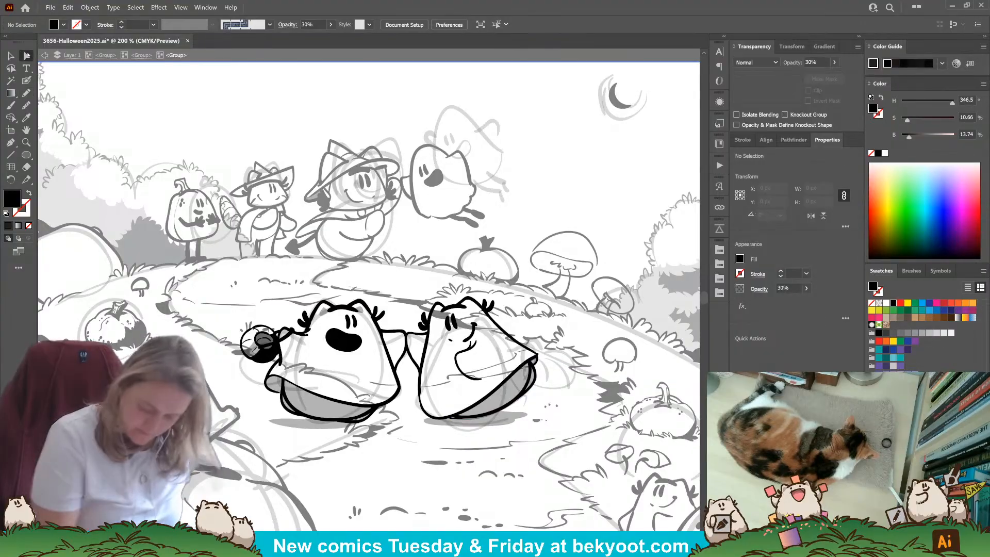
left_click(514, 394)
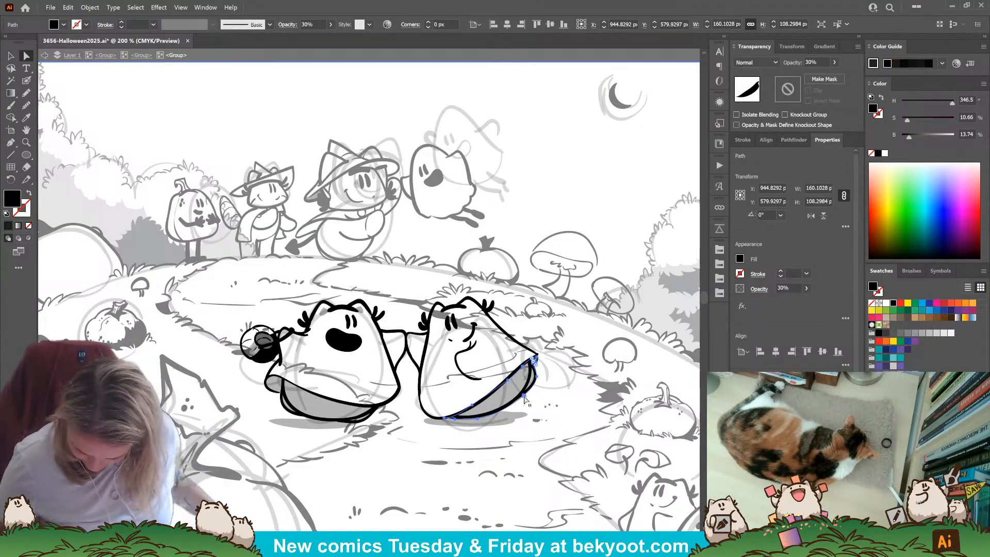
left_click(522, 396)
left_click(450, 416)
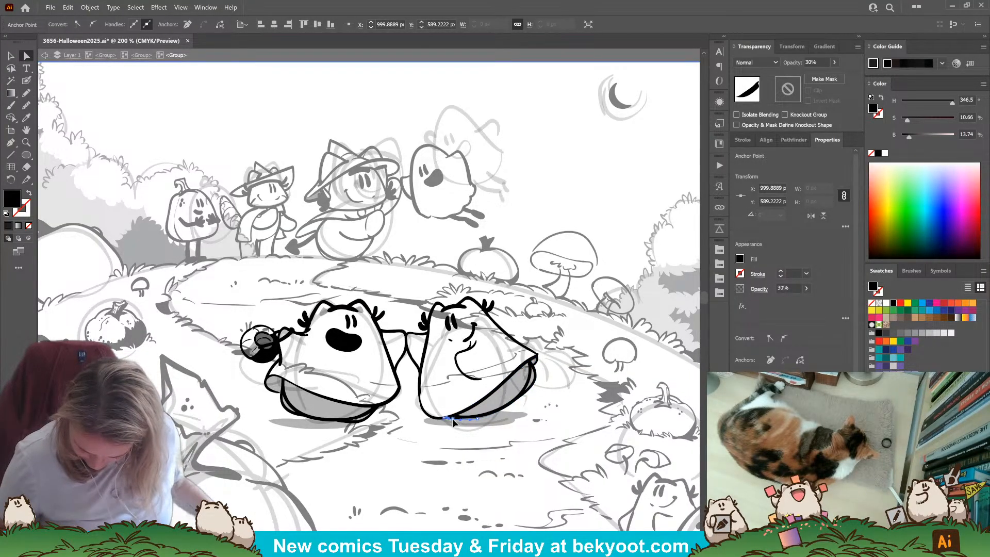
left_click(462, 416)
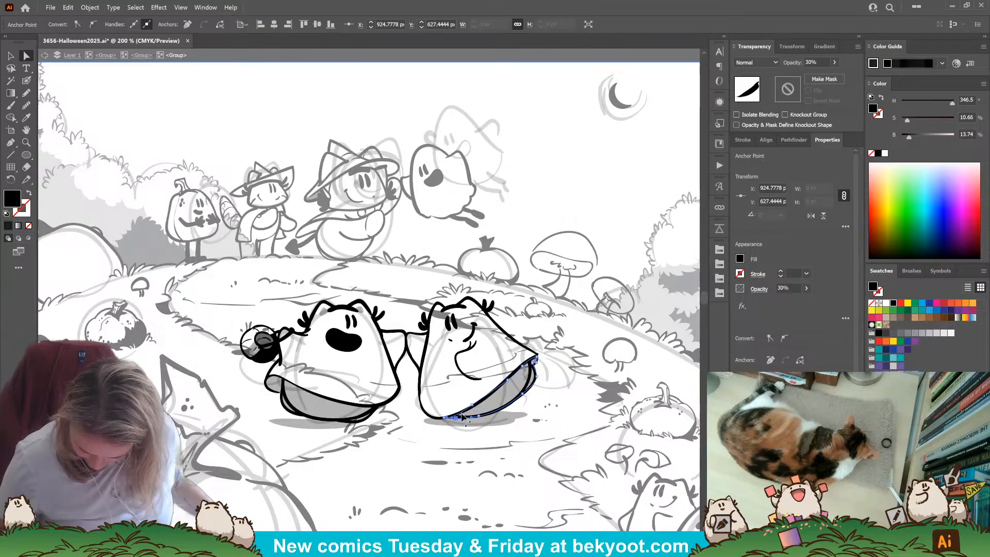
left_click(544, 385)
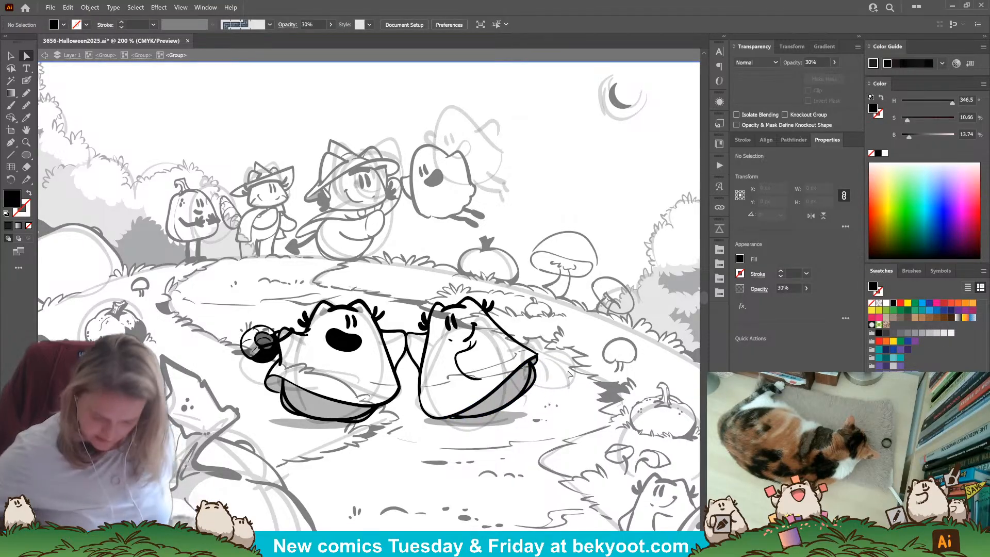
Exit the isolated group of the two inked characters to its parent group.
key("ctrl+minus")
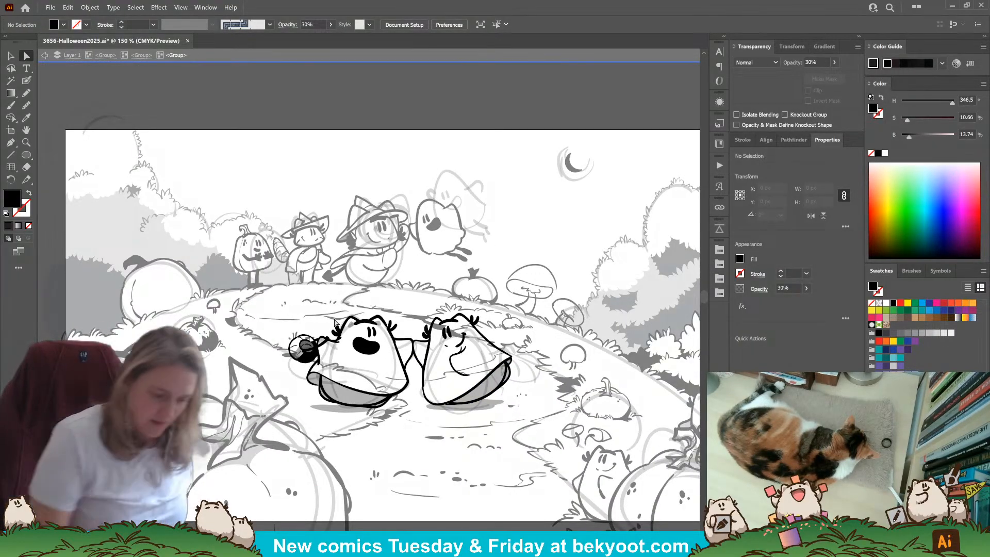
left_click(12, 55)
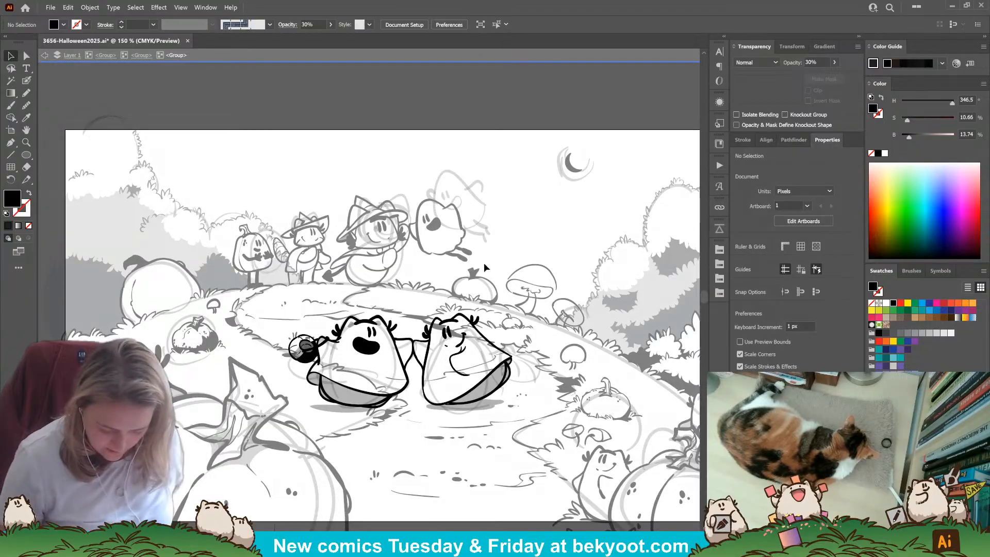
left_click(140, 54)
left_click_drag(410, 466, 390, 466)
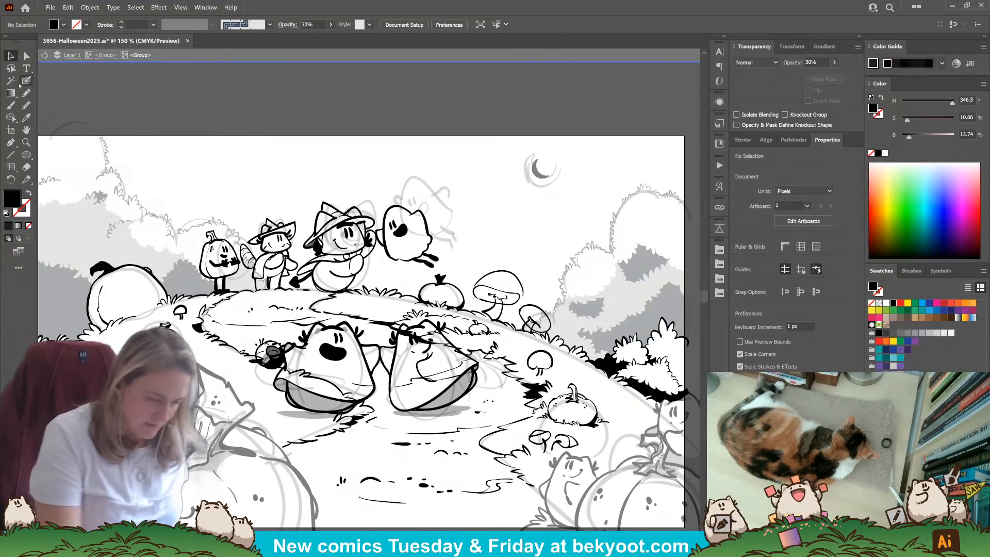
left_click(427, 405)
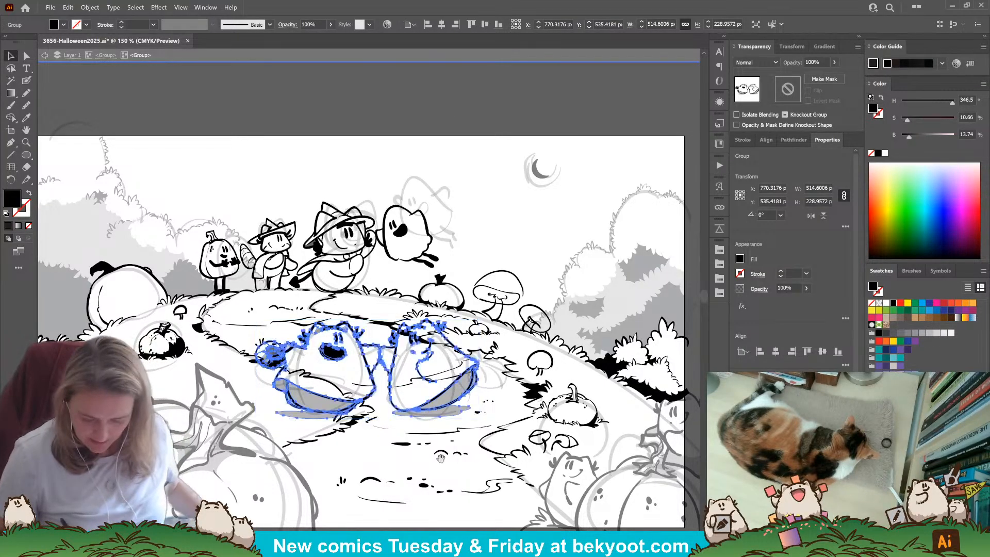
Set the opacity of the group with the two hilltop mushroom sketches to 30%.
left_click_drag(542, 326, 454, 297)
left_click(456, 304)
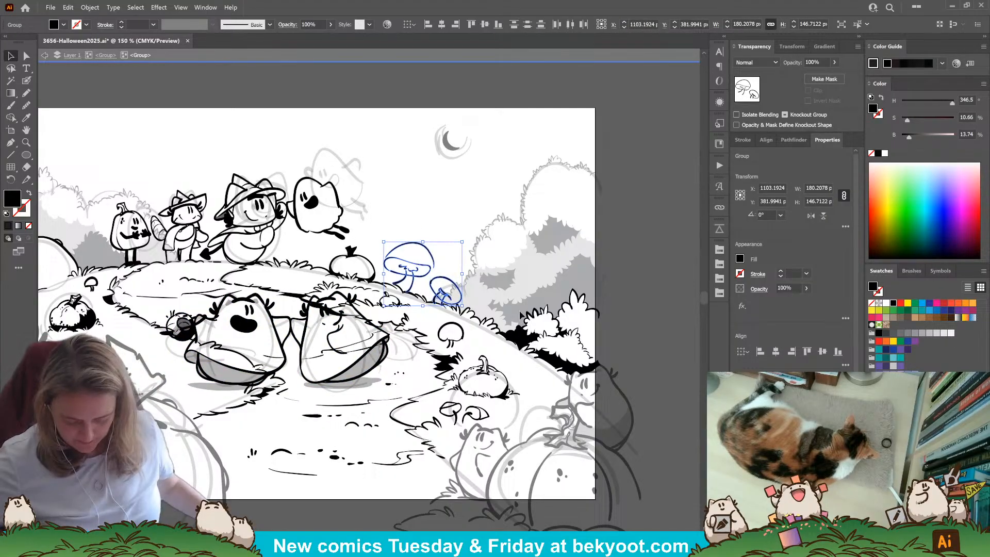
scroll(461, 299, "up", 2)
left_click(820, 62)
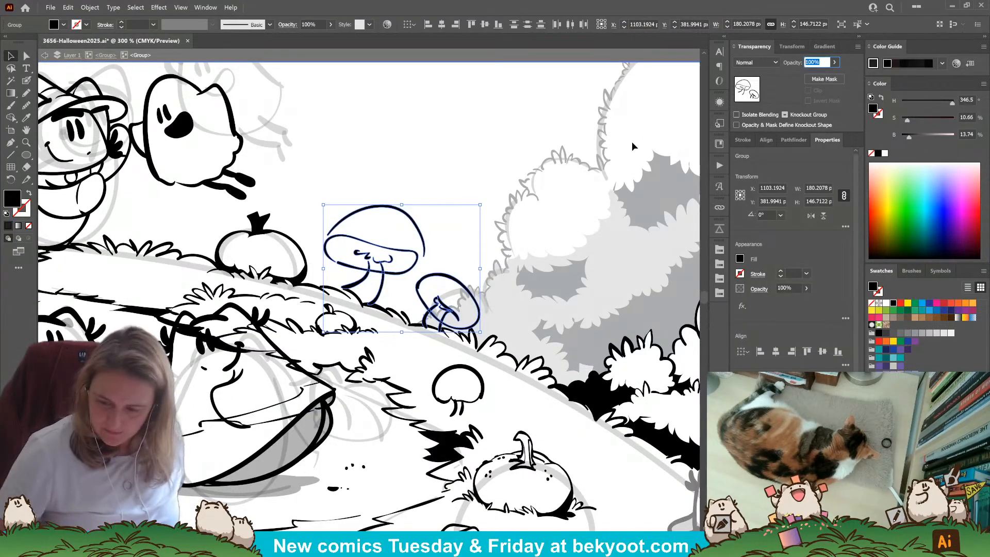
type("30")
key("Return")
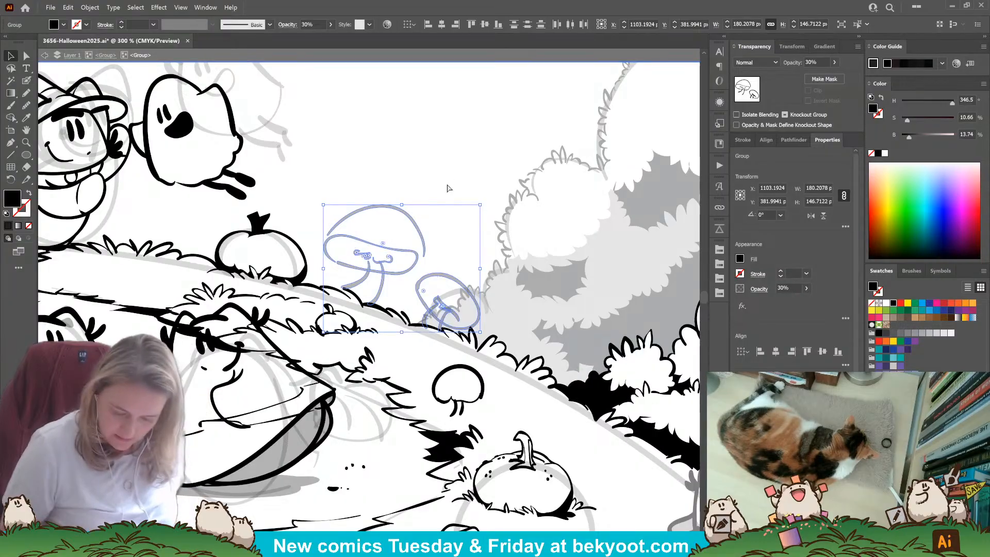
left_click(443, 184)
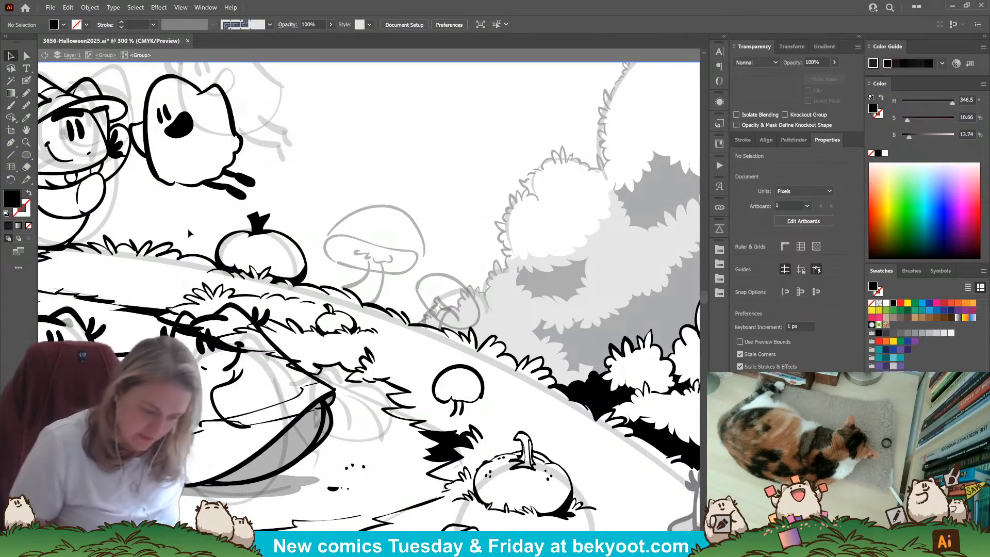
Ink the larger mushroom's cap outline and the dark detail under its rim over the faded sketch with the Blob Brush.
left_click(26, 80)
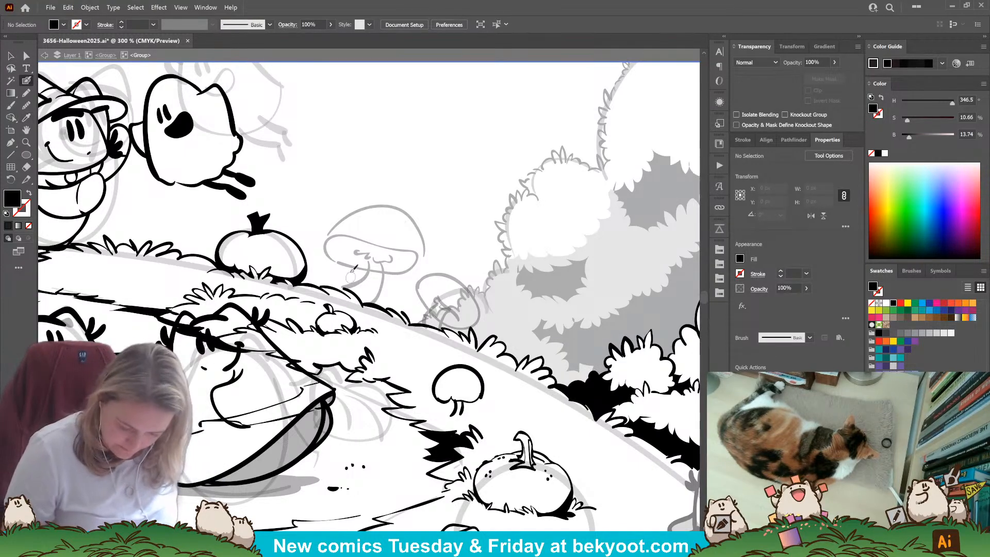
left_click_drag(320, 276, 265, 271)
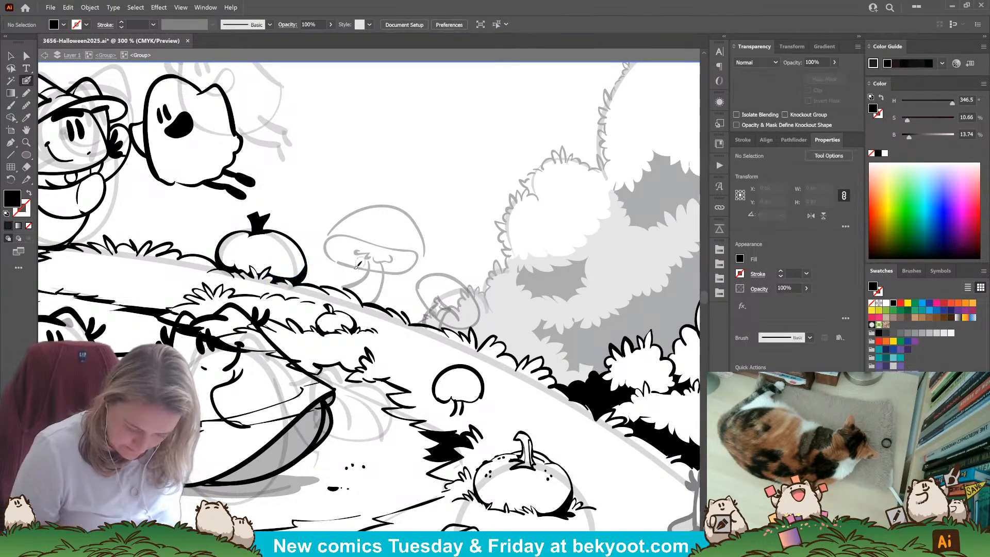
mouse_move(368, 269)
left_mouse_down()
mouse_move(326, 249)
mouse_move(329, 236)
mouse_move(370, 234)
mouse_move(326, 234)
mouse_move(354, 206)
mouse_move(385, 195)
mouse_move(411, 206)
mouse_move(426, 260)
left_mouse_up()
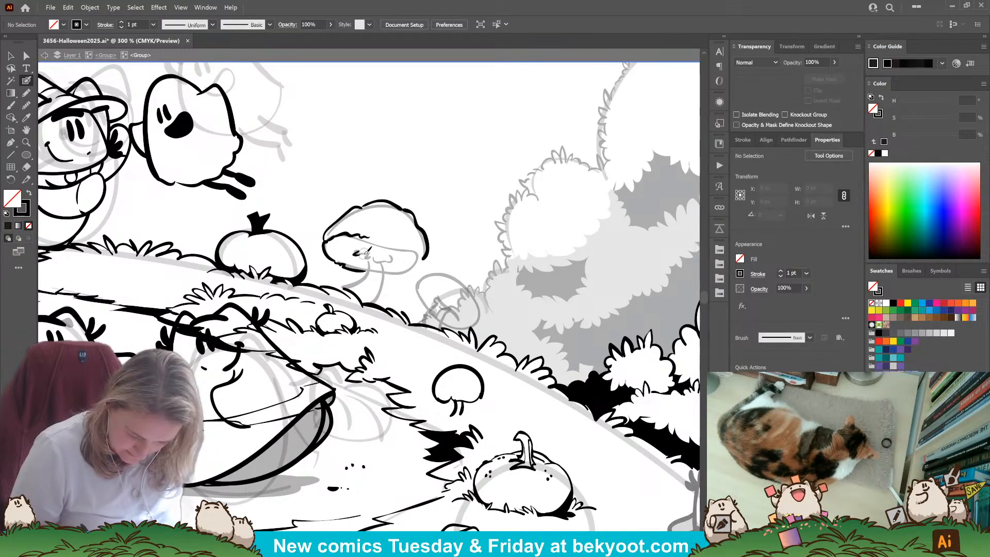
mouse_move(356, 253)
left_mouse_down()
mouse_move(391, 254)
mouse_move(354, 248)
mouse_move(403, 257)
mouse_move(355, 244)
mouse_move(387, 251)
mouse_move(371, 258)
mouse_move(377, 235)
mouse_move(427, 259)
left_mouse_up()
key("ctrl+z")
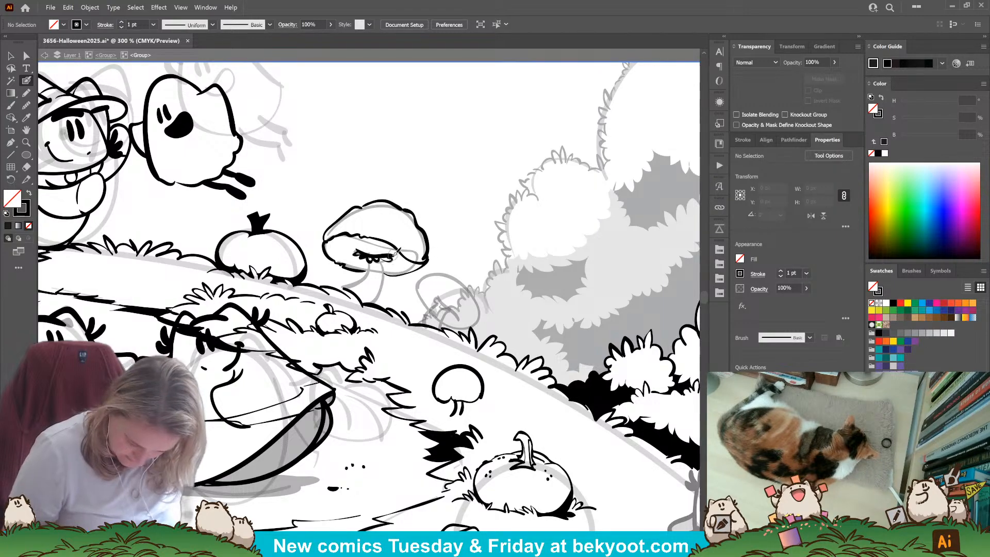
Ink the larger mushroom's curved stem from beneath the cap down to the grass.
mouse_move(401, 265)
left_mouse_down()
mouse_move(426, 259)
mouse_move(391, 255)
mouse_move(388, 269)
mouse_move(385, 258)
mouse_move(380, 308)
left_mouse_up()
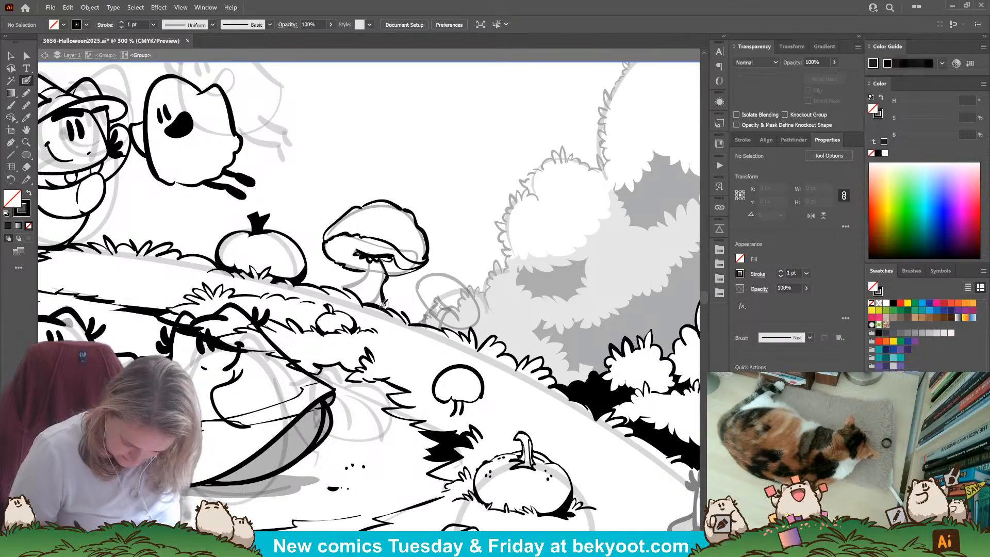
key("ctrl+z")
mouse_move(369, 261)
left_mouse_down()
mouse_move(345, 288)
mouse_move(370, 260)
mouse_move(386, 269)
mouse_move(381, 307)
left_mouse_up()
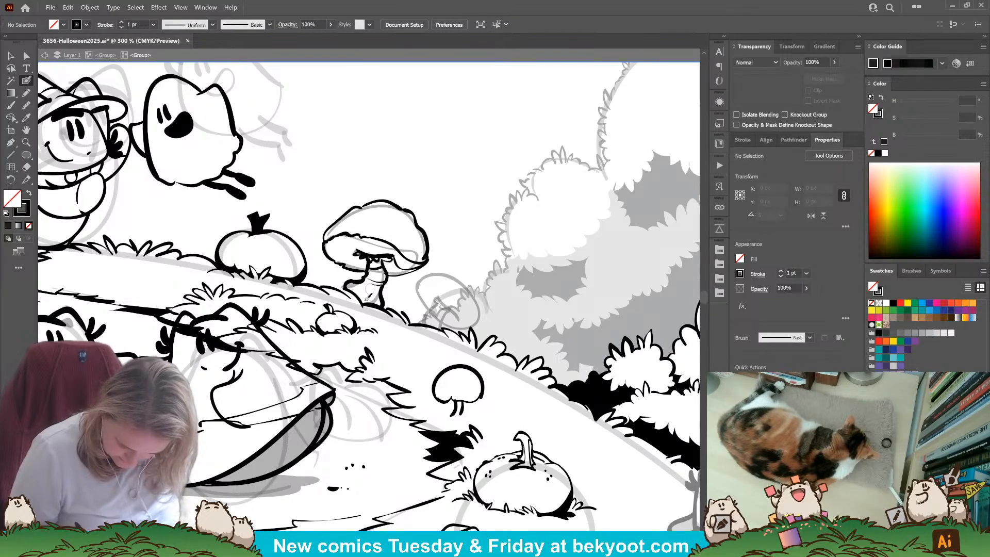
key("shift+x")
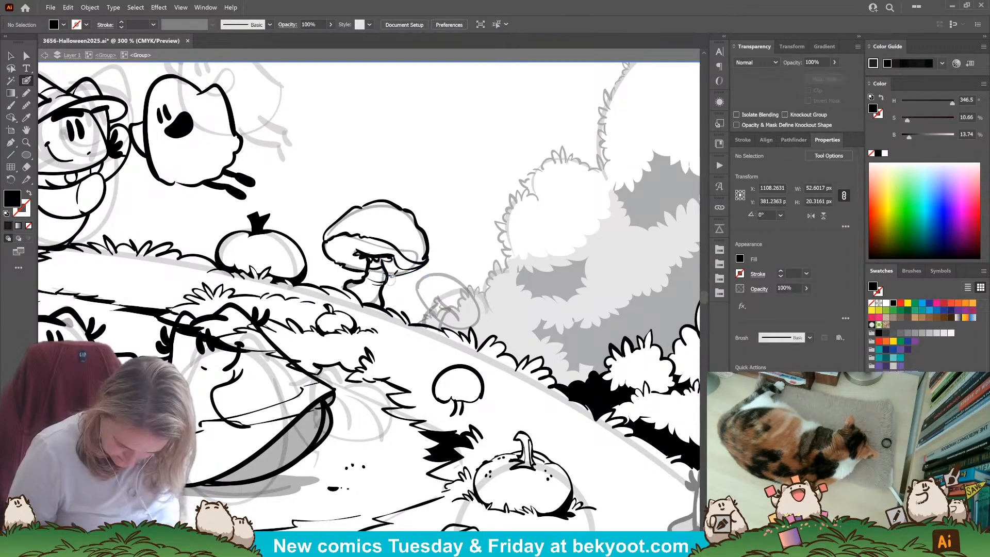
key("shift+x")
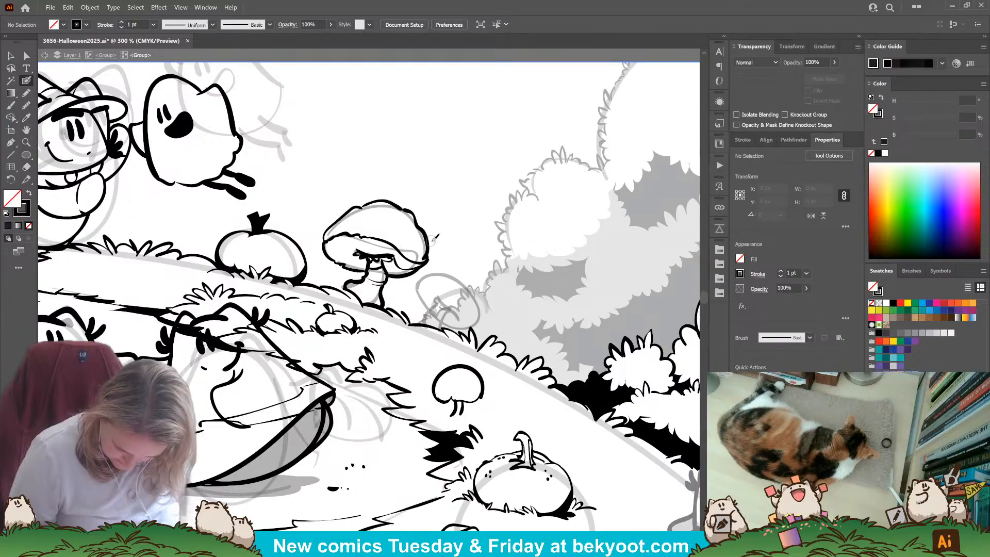
Move the larger mushroom's rough sketch up clear of the inked version and re-ink the cap's lower edge beside the stem.
left_click(379, 277, "ctrl")
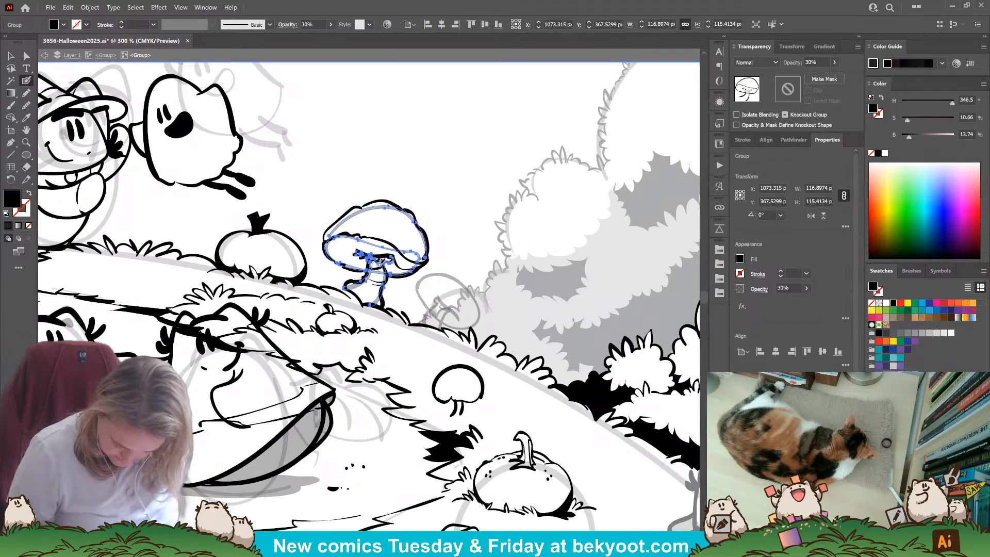
left_click_drag(367, 248, 394, 99)
left_click_drag(386, 274, 429, 259)
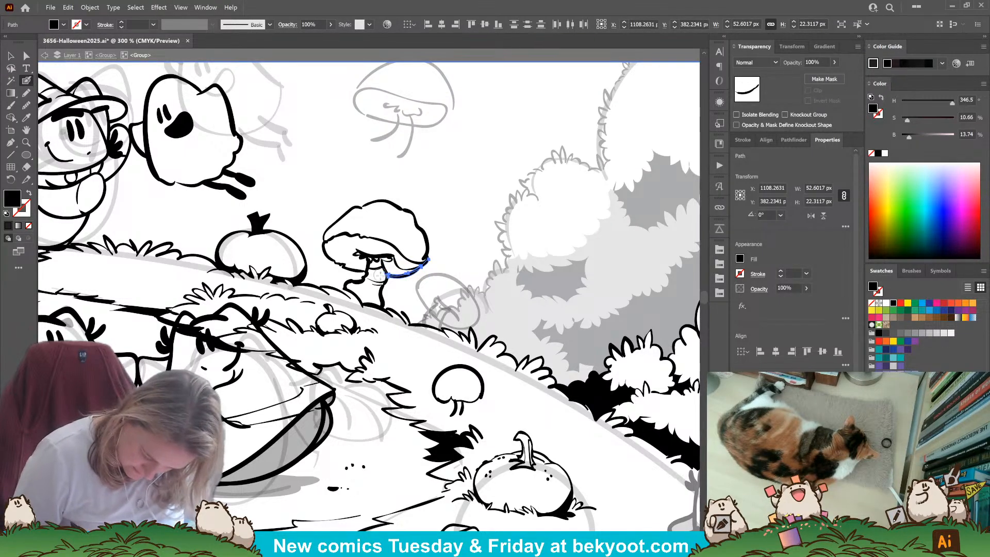
left_click(450, 222, "ctrl")
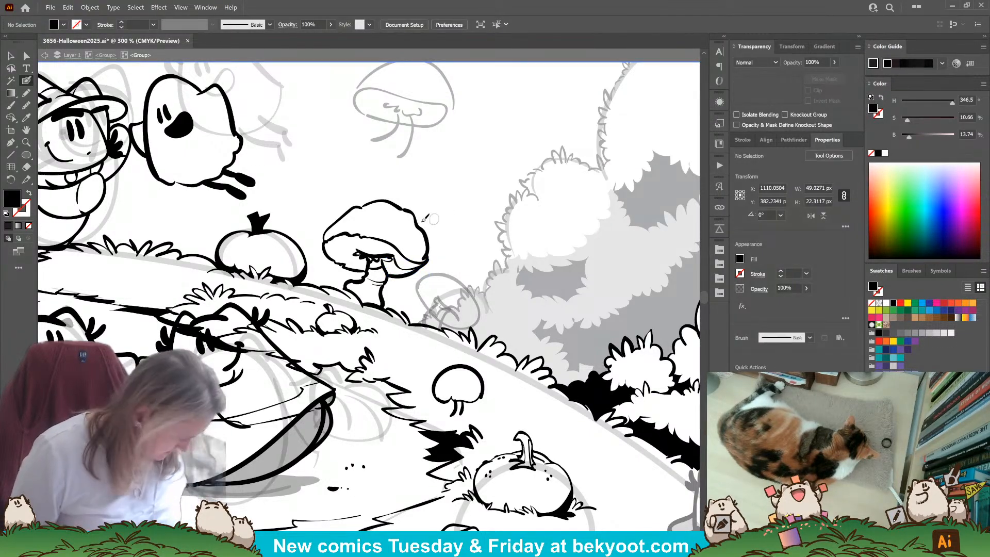
Confirm the Blob Brush options and ink thin gill lines on the underside of the larger mushroom's cap.
key("Return")
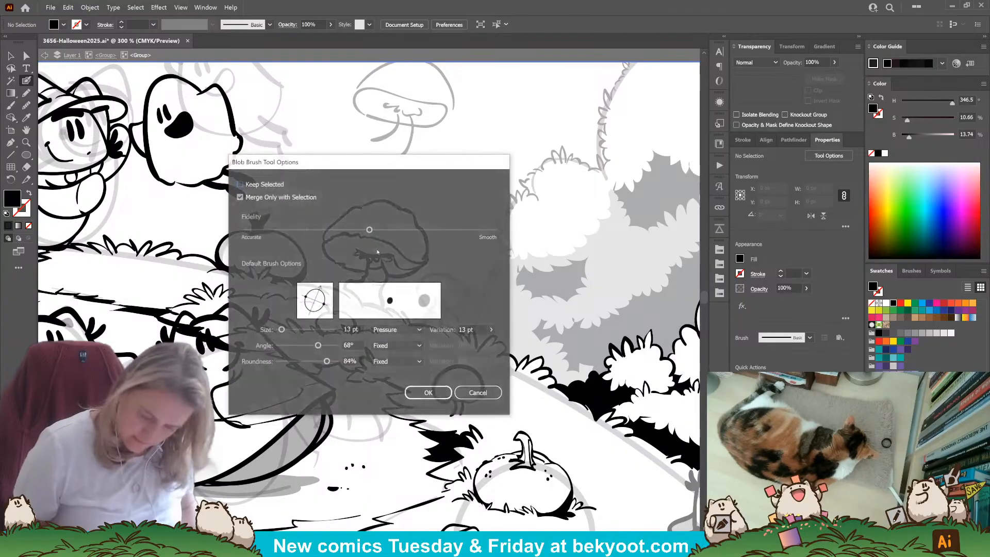
key("Return")
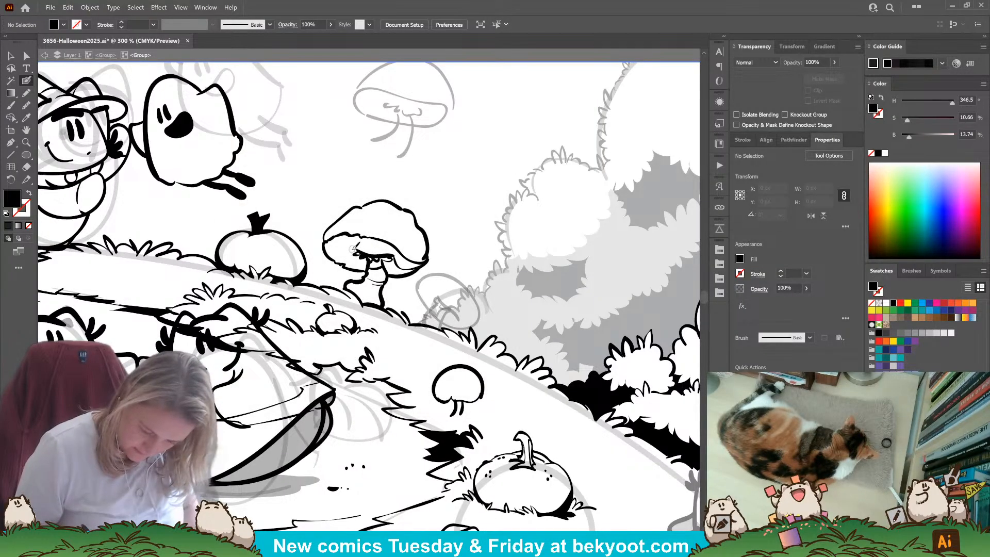
key("shift+x")
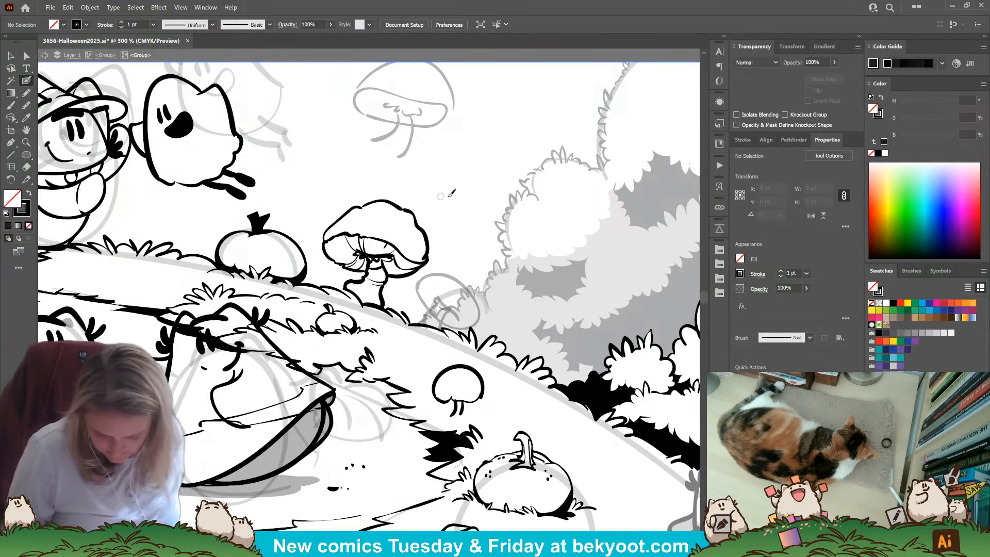
Ink a short first stroke on the smaller mushroom and merge the larger mushroom's cap and stem linework into one path.
left_click_drag(413, 363, 381, 352)
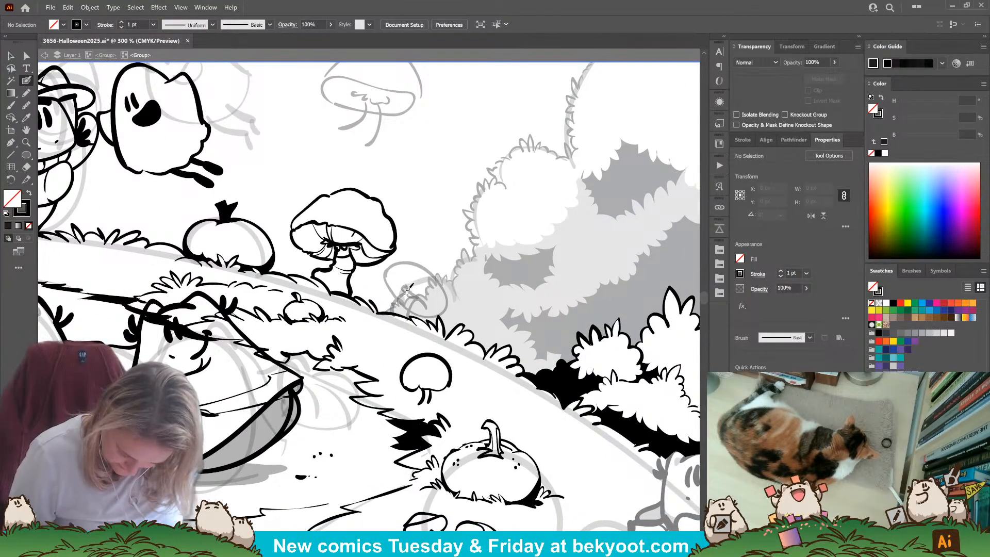
left_click_drag(420, 294, 423, 300)
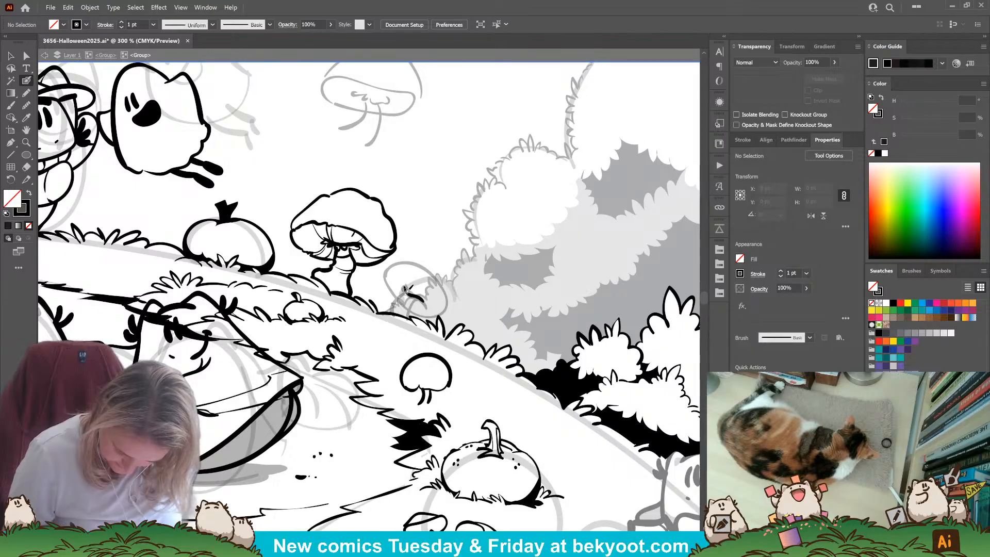
mouse_move(292, 179)
left_mouse_down()
mouse_move(340, 209)
mouse_move(381, 273)
mouse_move(396, 260)
left_mouse_up()
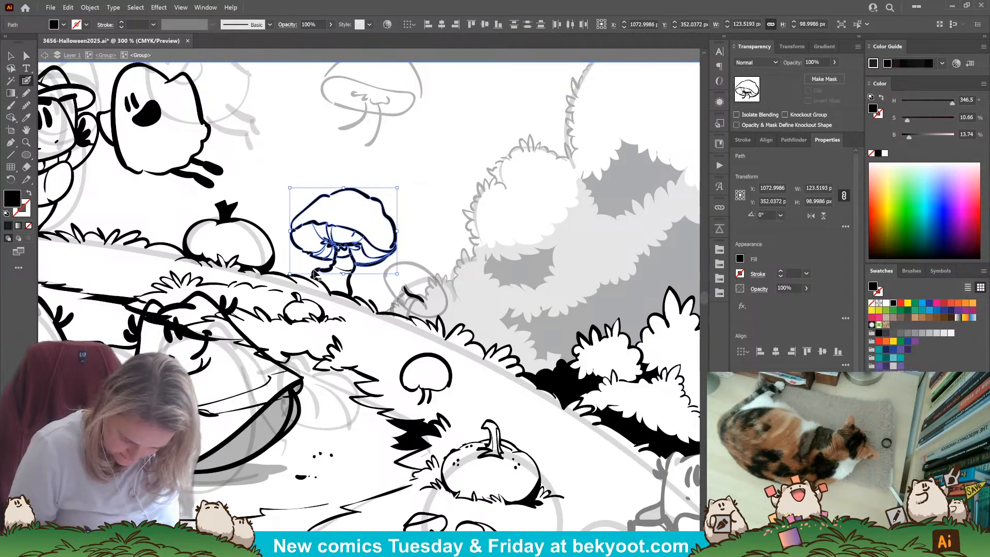
left_click_drag(349, 287, 349, 295)
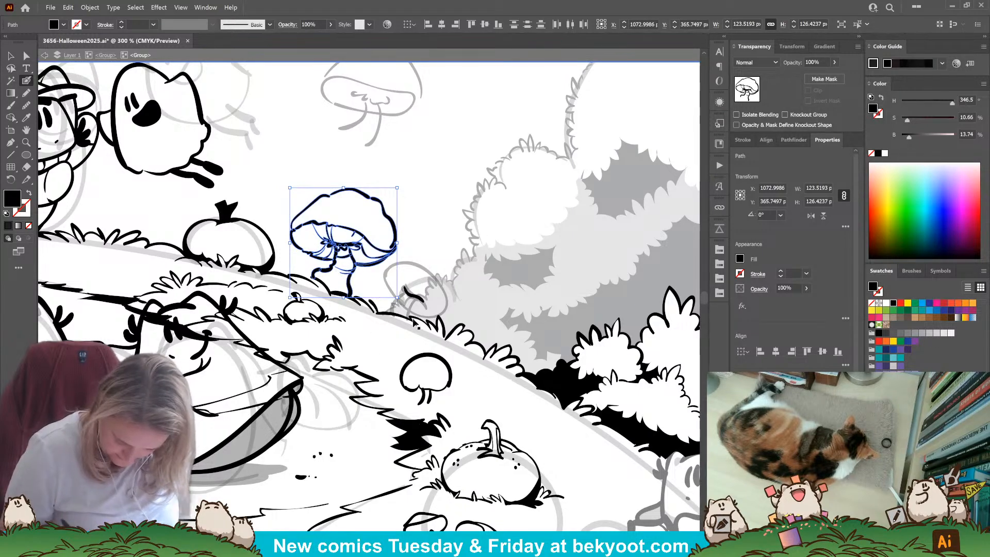
Group the larger mushroom's linework with the smaller mushroom's first stroke and isolate that group for editing.
left_click(414, 297, "ctrl+shift")
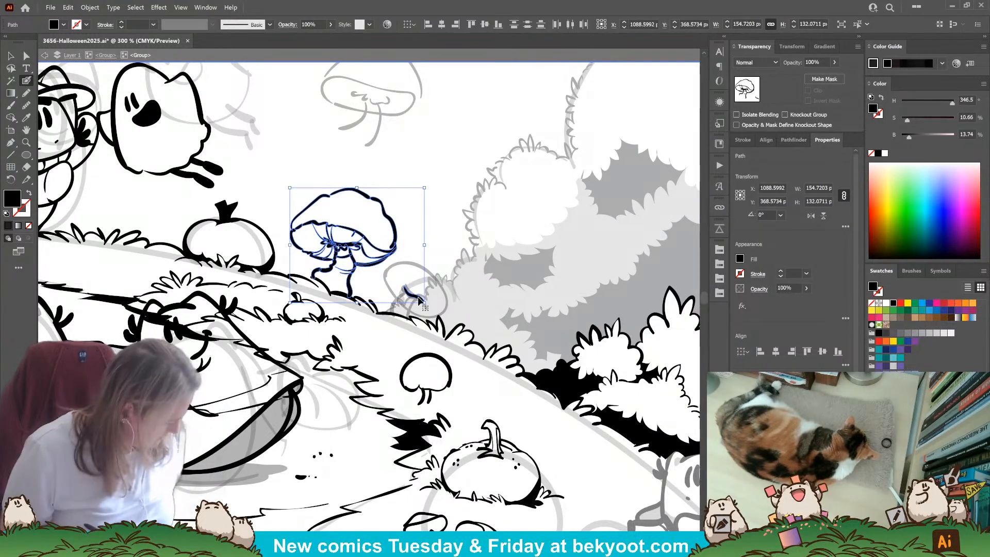
key("ctrl+g")
double_click(407, 287)
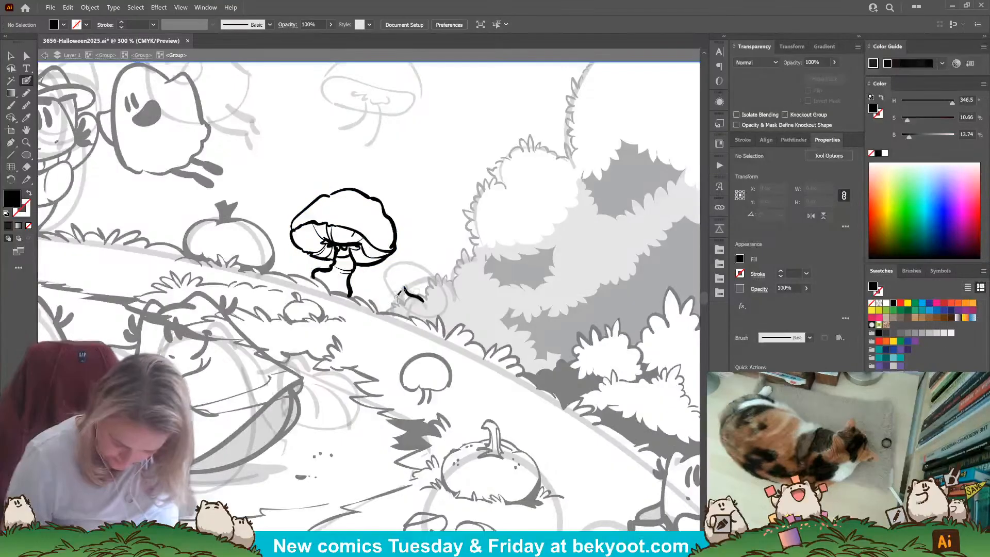
Ink the smaller mushroom's short stem, rounded cap and underside lines over its rough sketch.
key("shift+x")
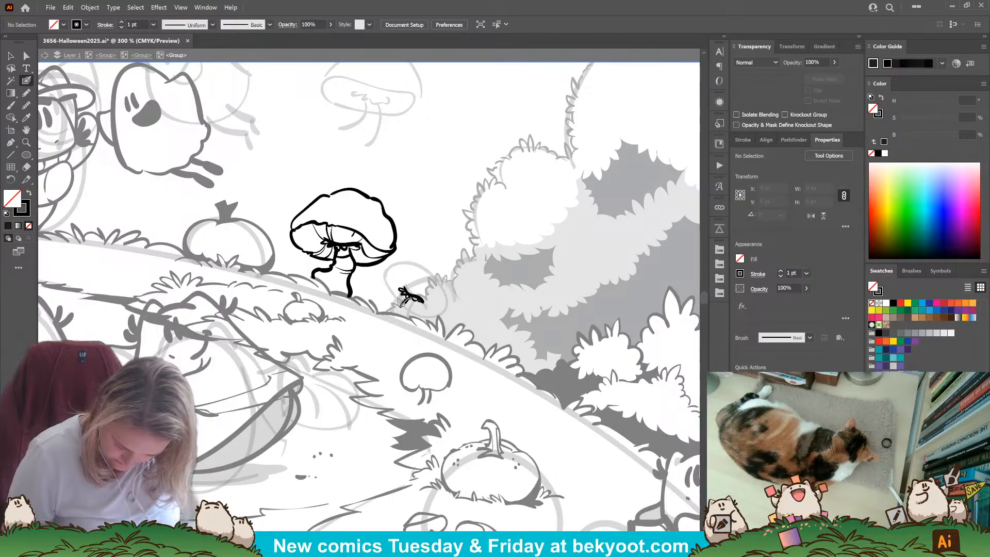
key("ctrl+z")
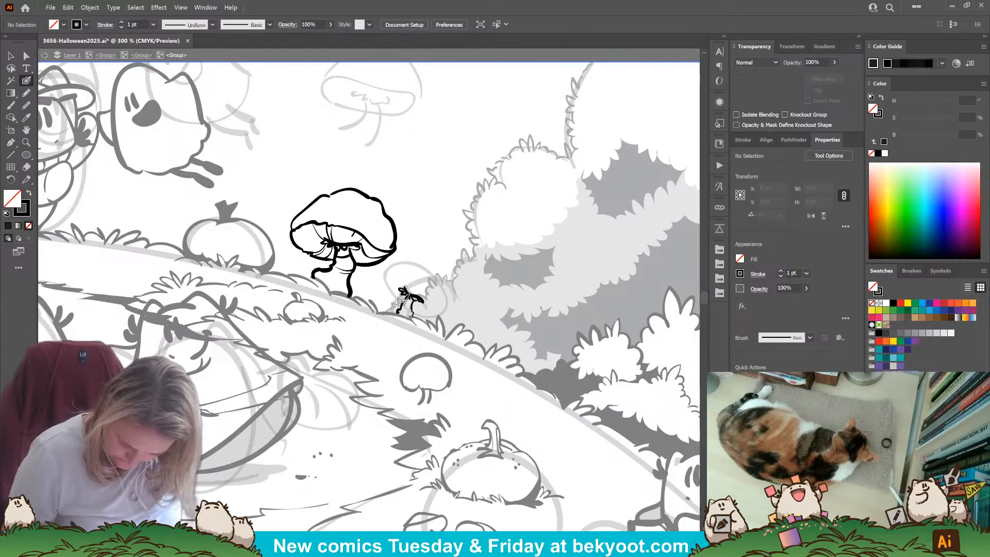
mouse_move(398, 301)
left_mouse_down()
mouse_move(394, 264)
mouse_move(416, 260)
mouse_move(433, 270)
mouse_move(433, 314)
left_mouse_up()
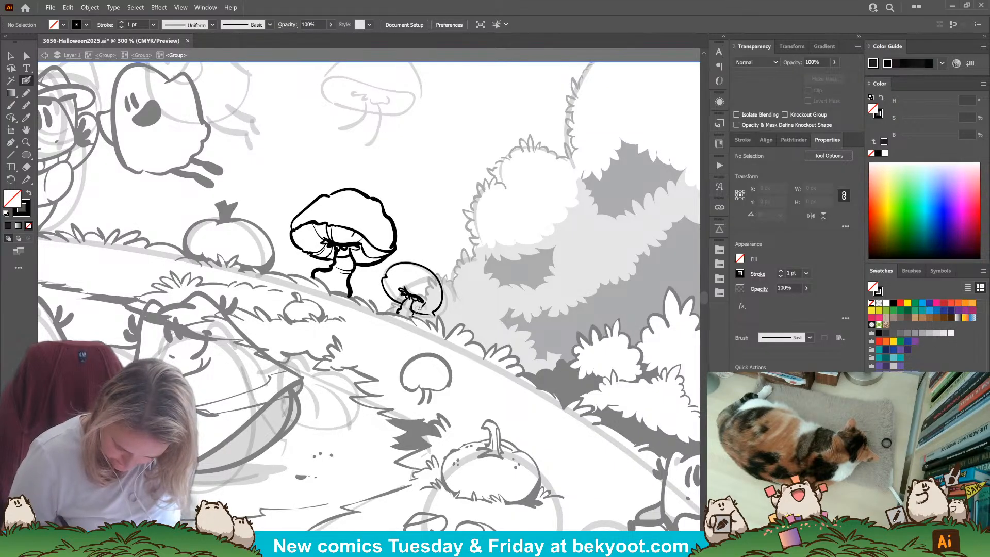
key("ctrl+z")
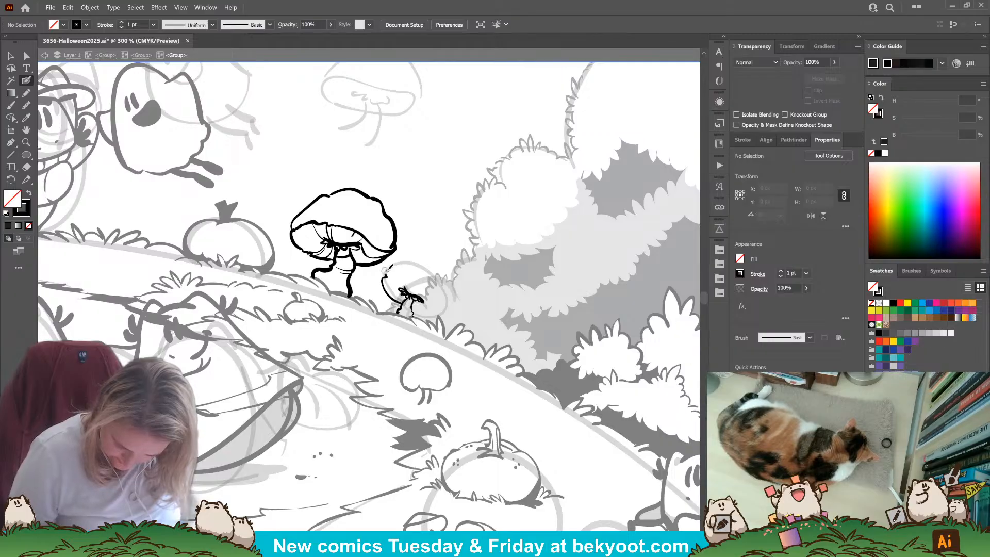
mouse_move(385, 275)
left_mouse_down()
mouse_move(419, 266)
mouse_move(434, 274)
mouse_move(441, 303)
mouse_move(422, 312)
left_mouse_up()
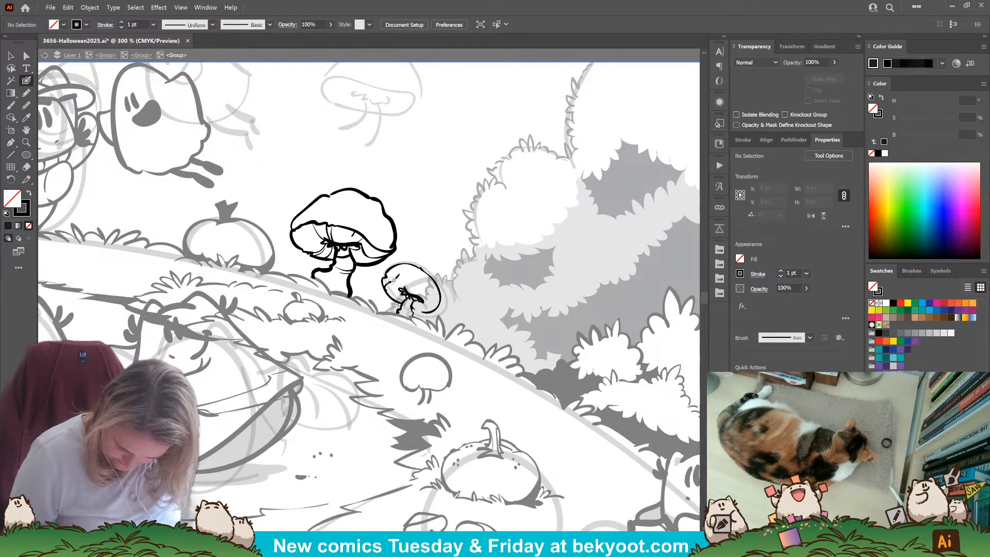
mouse_move(399, 273)
left_mouse_down()
mouse_move(419, 277)
mouse_move(436, 312)
left_mouse_up()
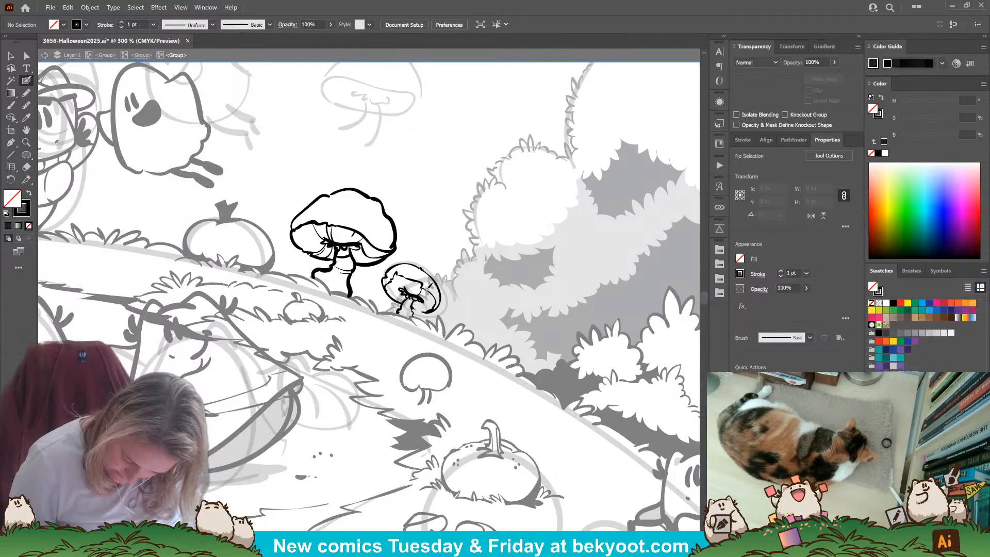
left_click_drag(406, 277, 405, 286)
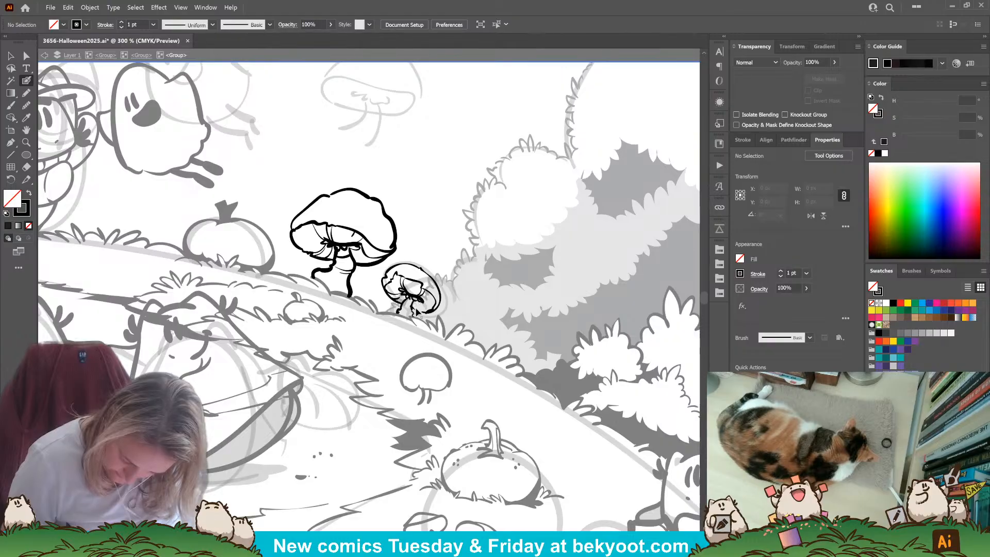
Add solid black shadow shapes beneath the caps of both hill mushrooms, beside their stems, with the Pencil tool.
key("shift+x")
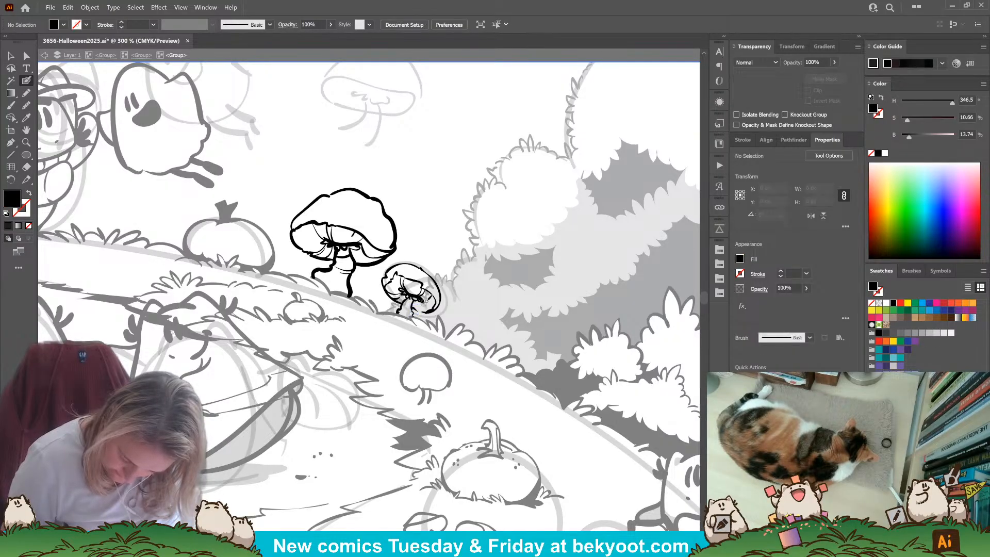
key("shift+x")
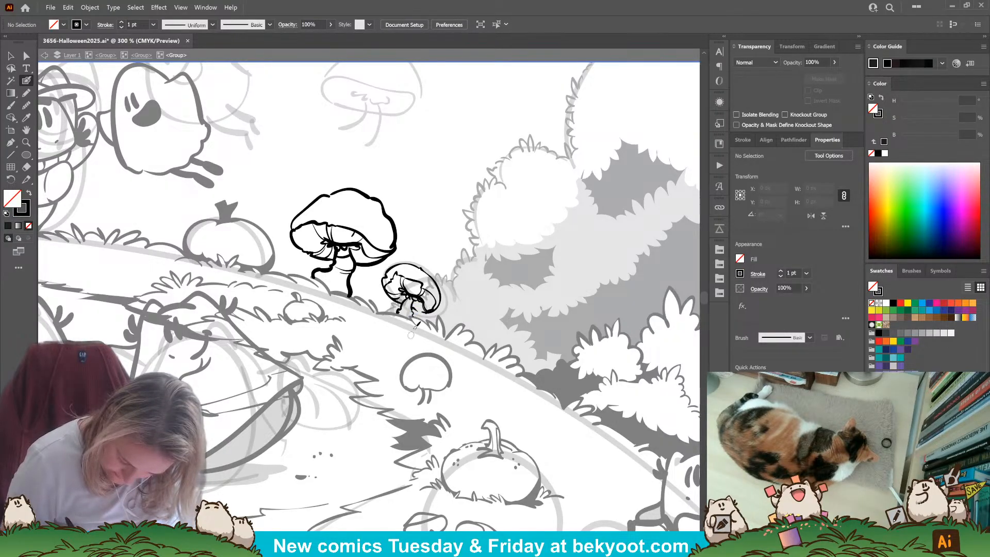
left_click(26, 93)
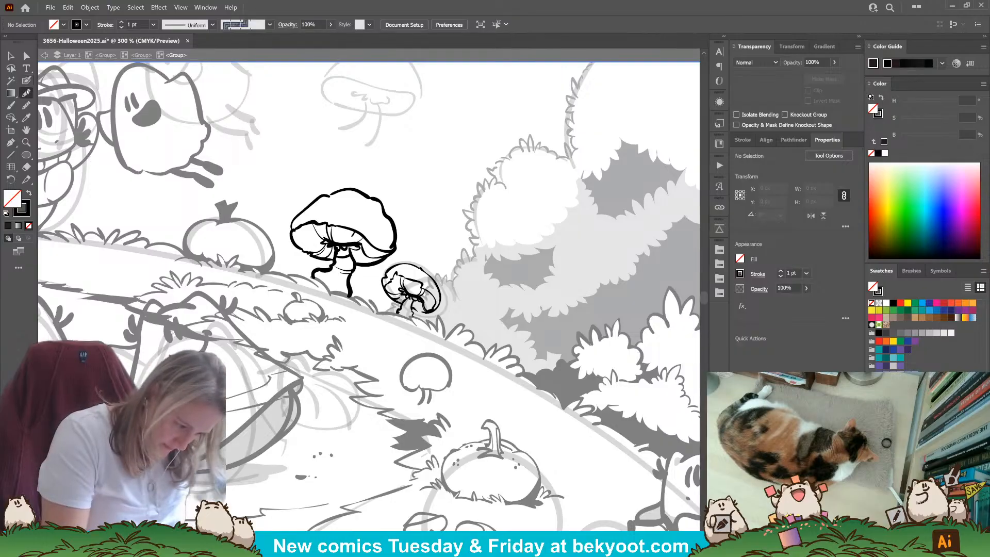
key("shift+x")
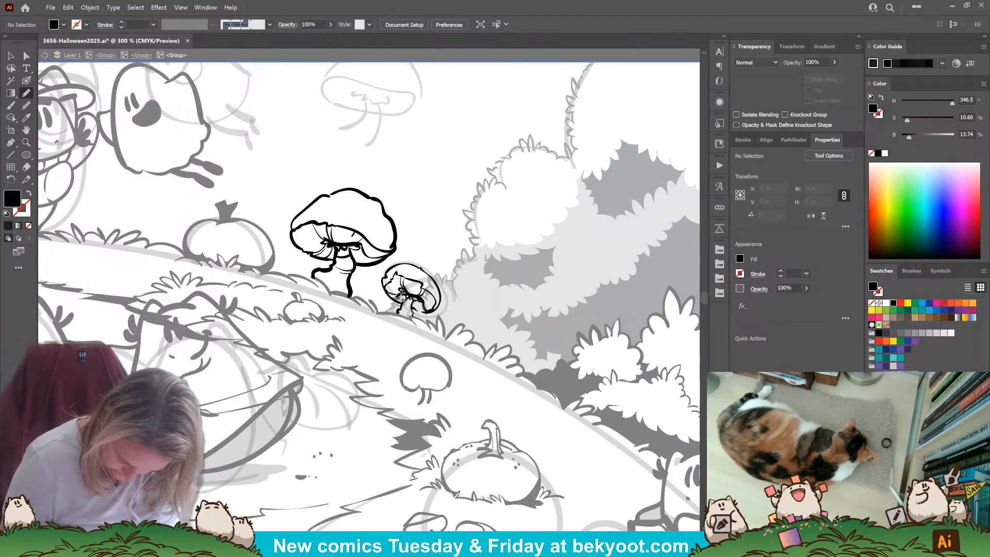
left_click_drag(398, 298, 407, 297)
key("ctrl+shift+a")
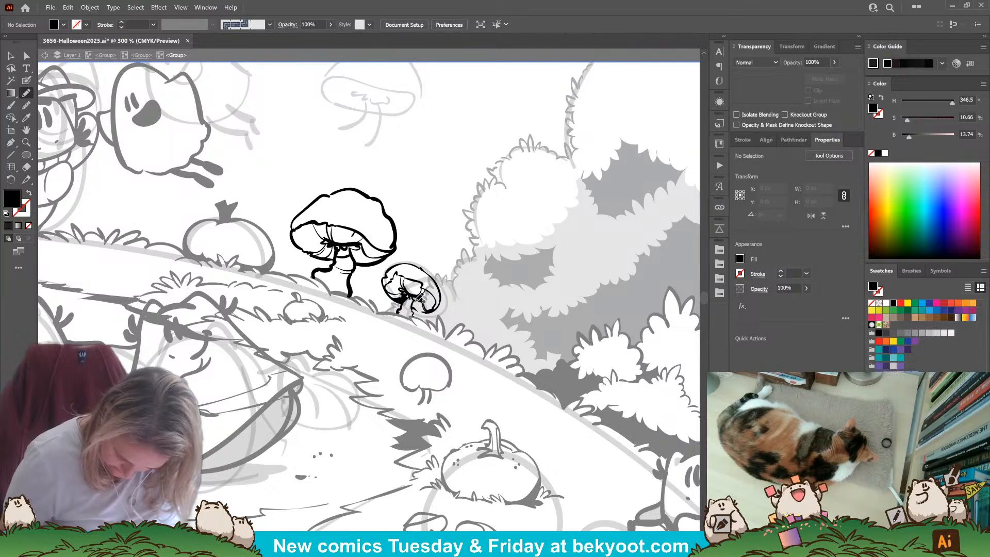
mouse_move(424, 303)
left_mouse_down()
mouse_move(427, 313)
mouse_move(419, 304)
left_mouse_up()
key("ctrl+shift+a")
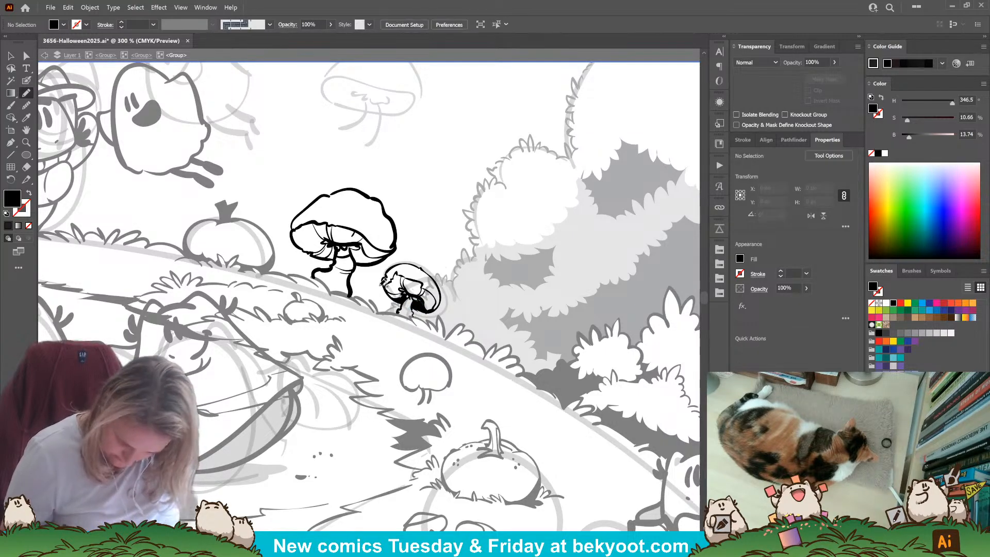
mouse_move(354, 246)
left_mouse_down()
mouse_move(385, 257)
mouse_move(356, 266)
mouse_move(357, 249)
mouse_move(333, 230)
mouse_move(337, 243)
mouse_move(319, 253)
mouse_move(338, 260)
mouse_move(333, 240)
left_mouse_up()
key("ctrl+shift+a")
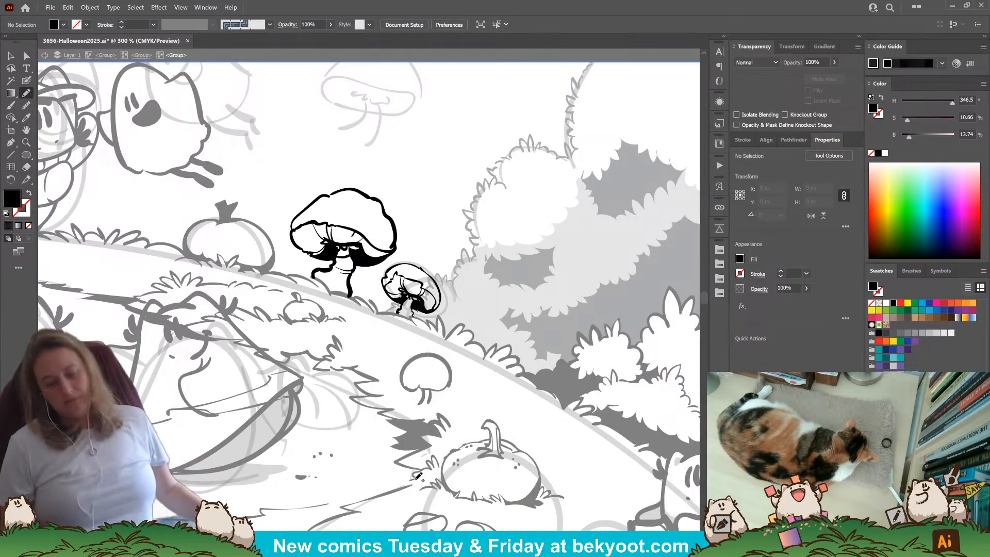
Exit the mushroom group and move the smaller mushroom's rough sketch up beside the larger one's sketch, clear of the inked version.
left_click(141, 55)
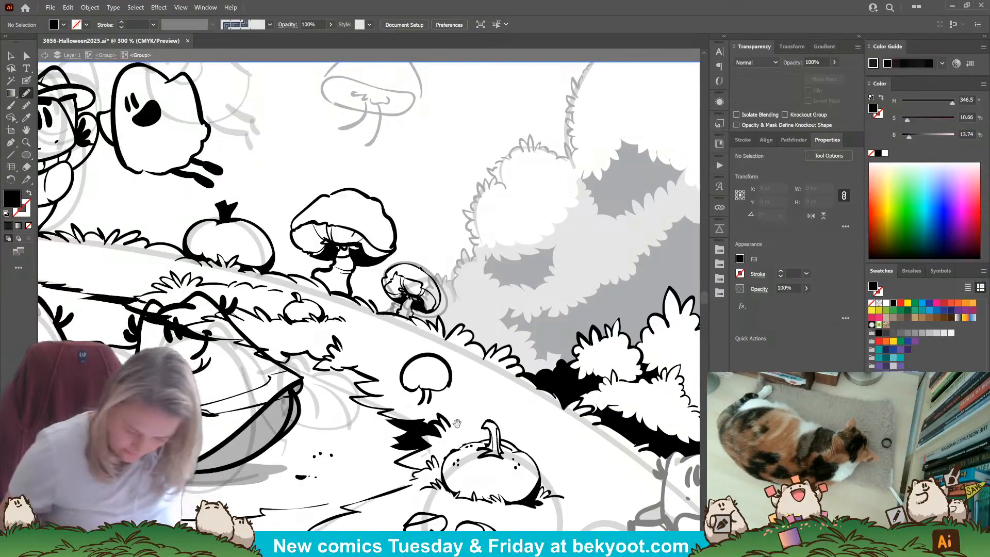
scroll(77, 154, "down", 2)
scroll(77, 154, "right", 1)
key("v")
scroll(415, 307, "up", 3)
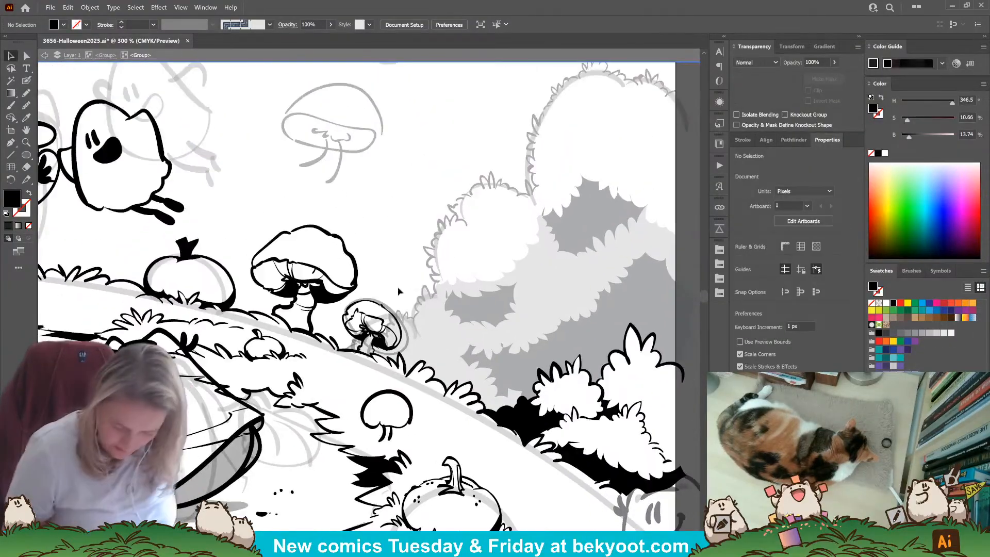
left_click_drag(415, 307, 428, 131)
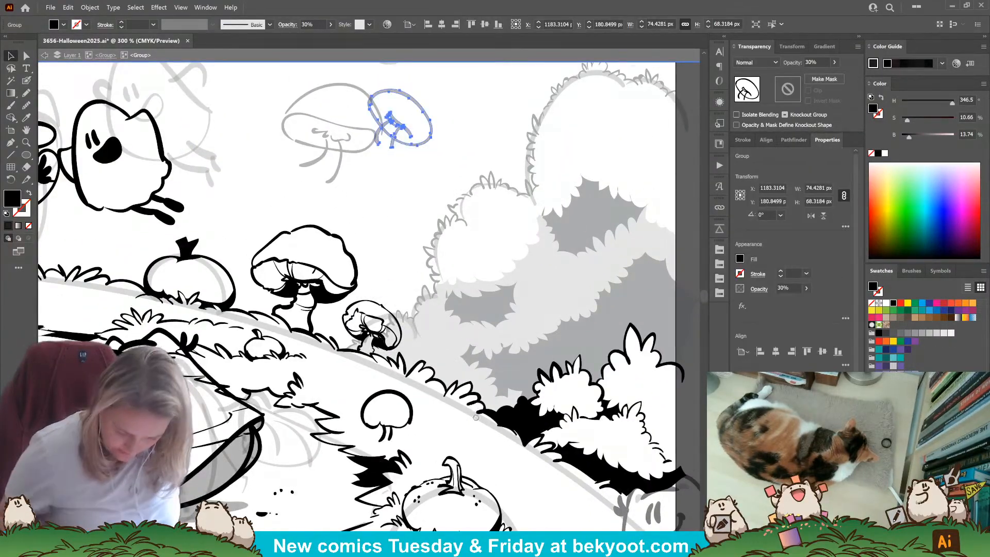
Isolate the round mushroom above the dotted pumpkin and ink its scalloped cap markings, dark stem and grass at its base.
scroll(390, 194, "down", 5)
scroll(389, 193, "right", 1)
left_click(390, 193)
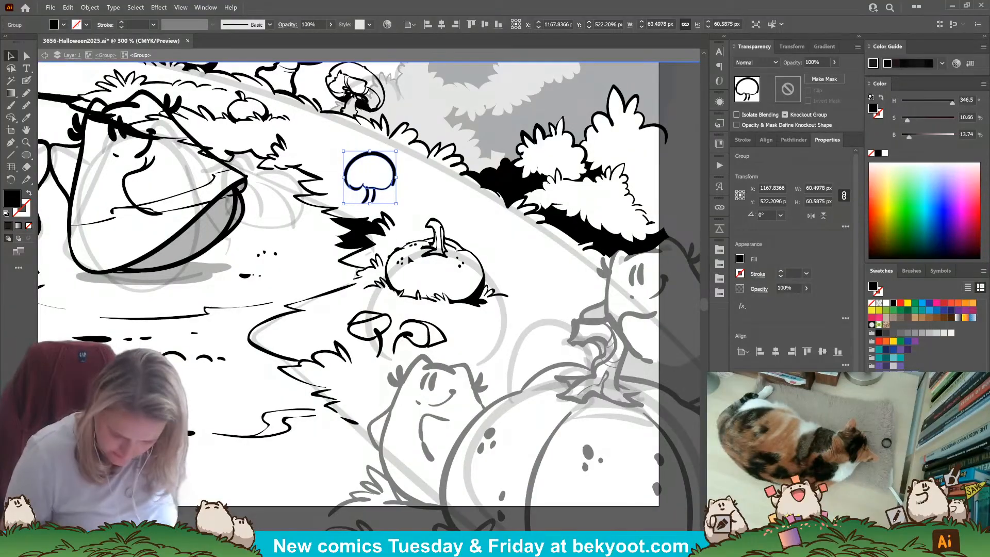
double_click(390, 188)
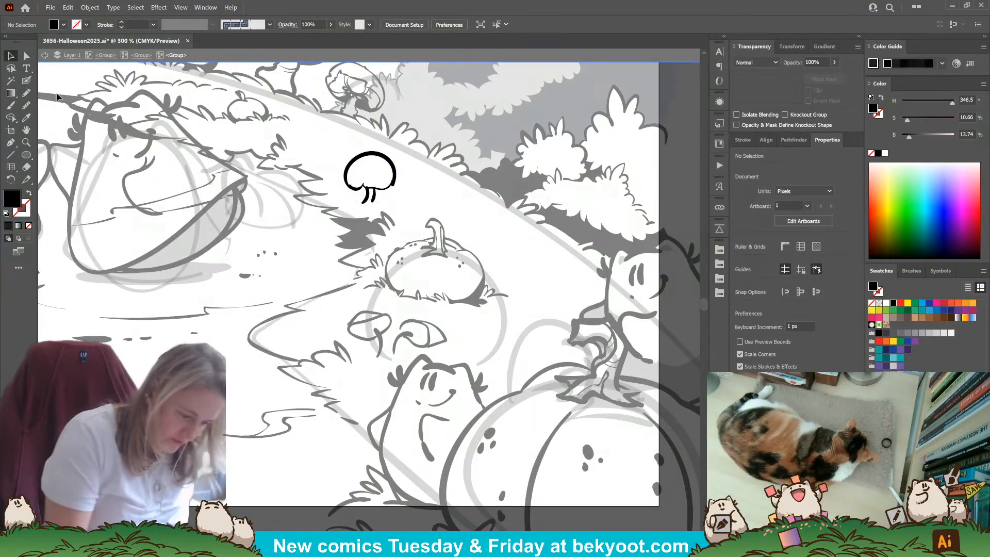
left_click(26, 79)
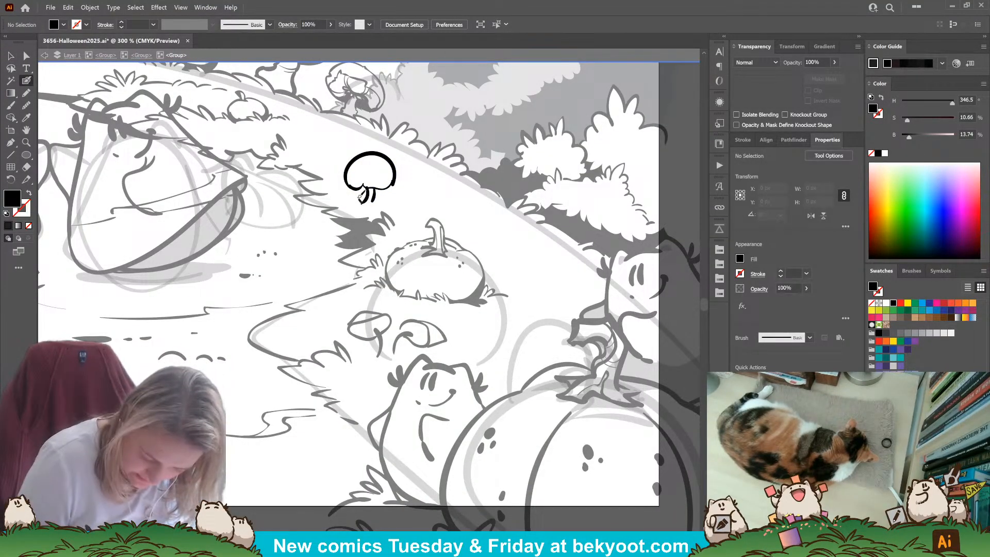
key("shift+x")
left_click_drag(373, 201, 388, 197)
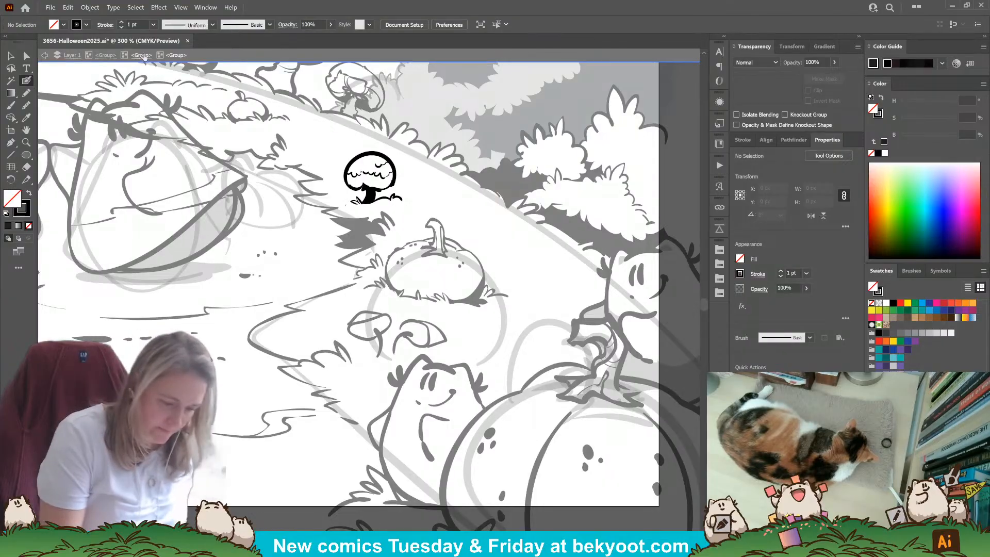
Isolate the pair of mushrooms below the dotted pumpkin and set the opacity of their two stem strokes to 30%.
left_click(141, 55)
scroll(360, 309, "down", 2)
left_click(365, 325)
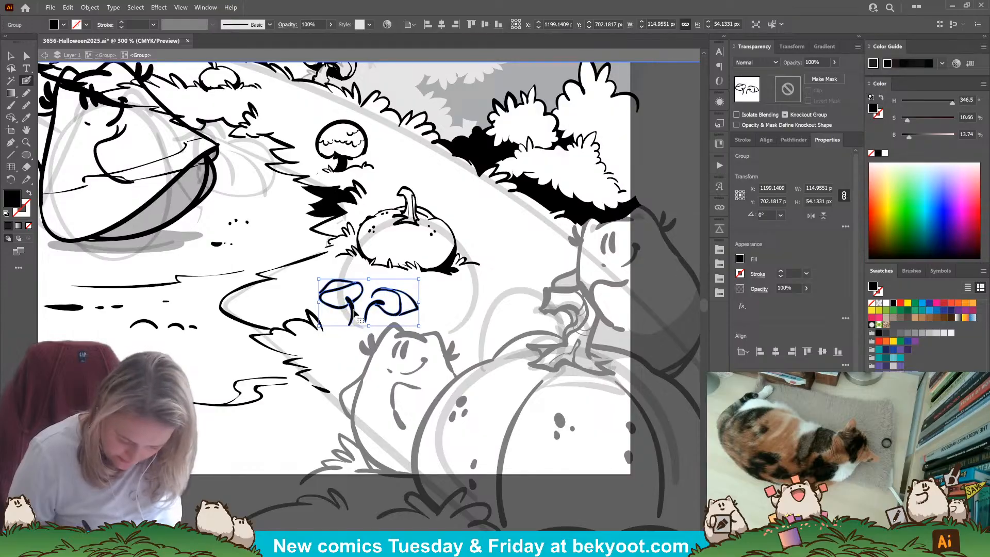
double_click(355, 316)
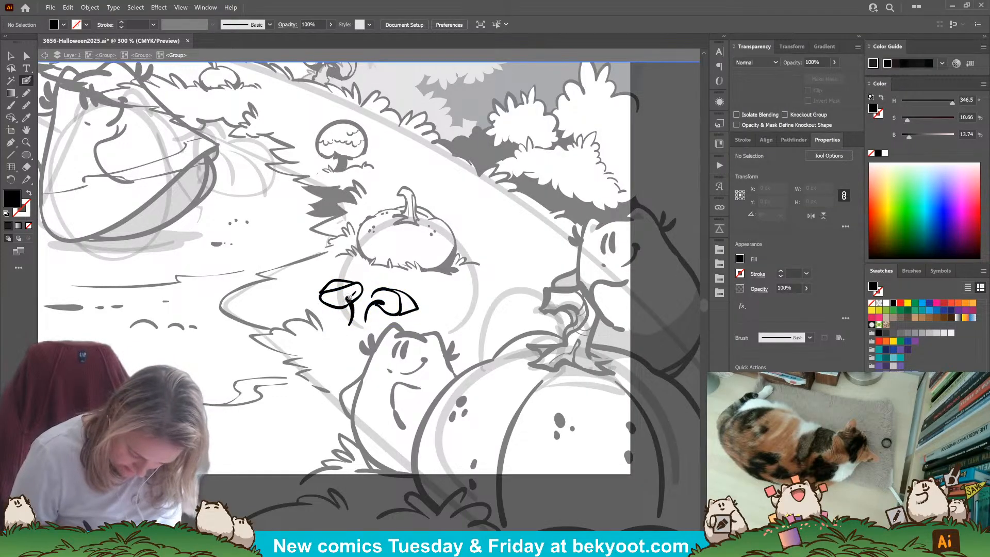
left_click(351, 312, "ctrl")
left_click(375, 304, "ctrl+shift")
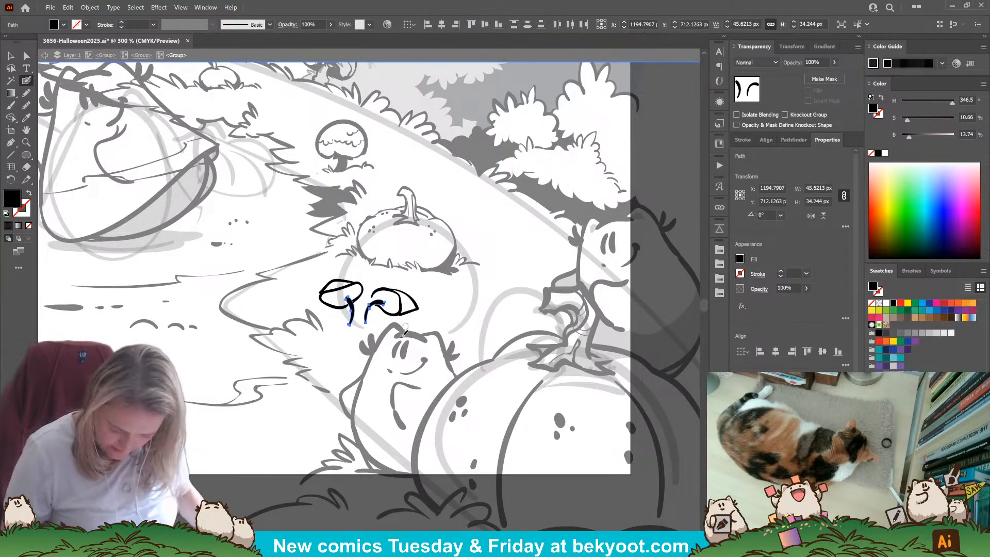
left_click(825, 62)
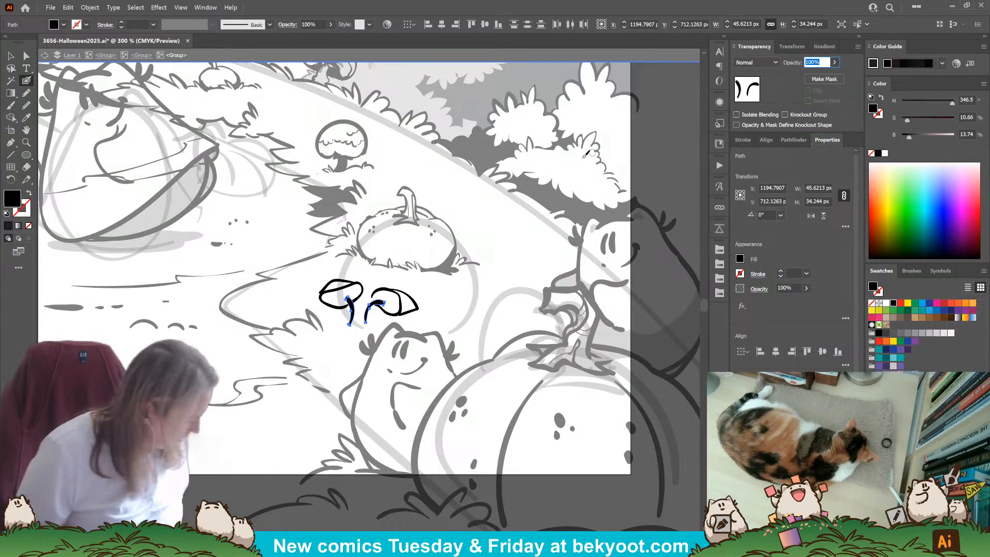
type("30")
key("Return")
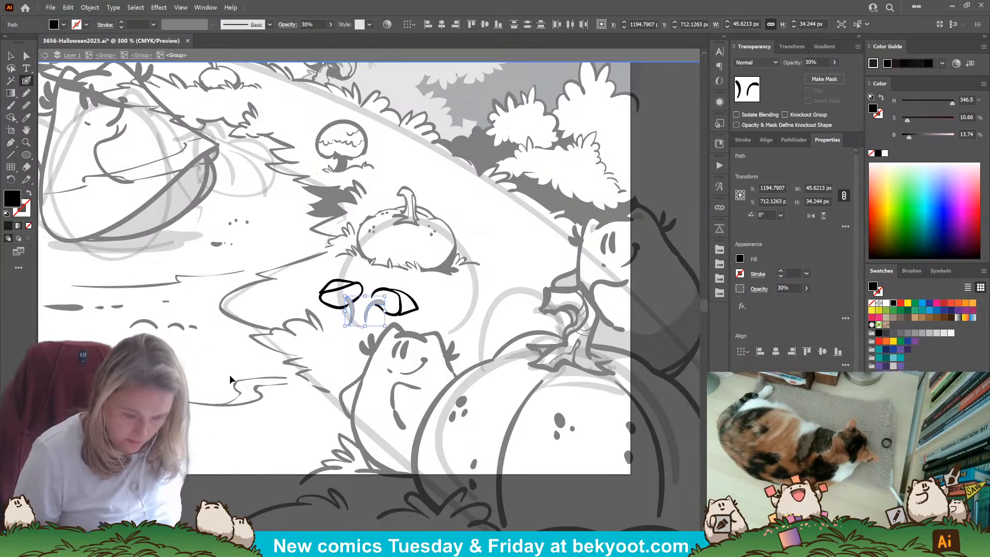
key("ctrl+shift+a")
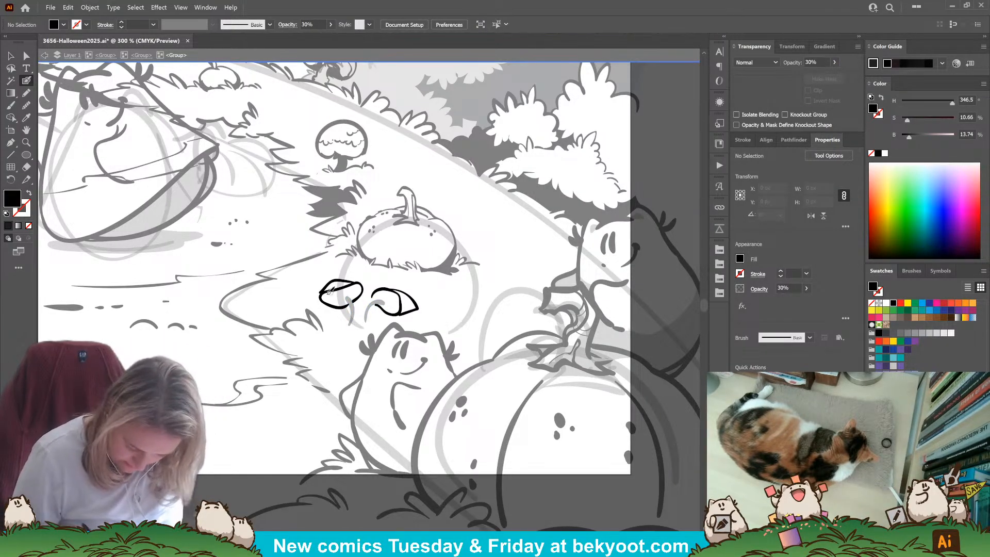
Ink new curved stems and small underside lines on the pair of mushrooms over their faded stem guides.
key("shift+x")
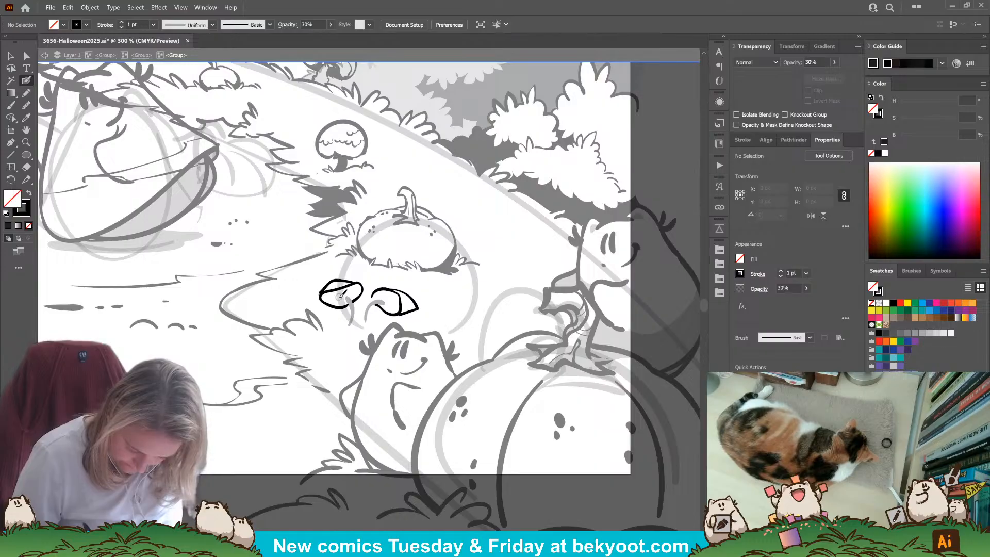
left_click(335, 305, "ctrl")
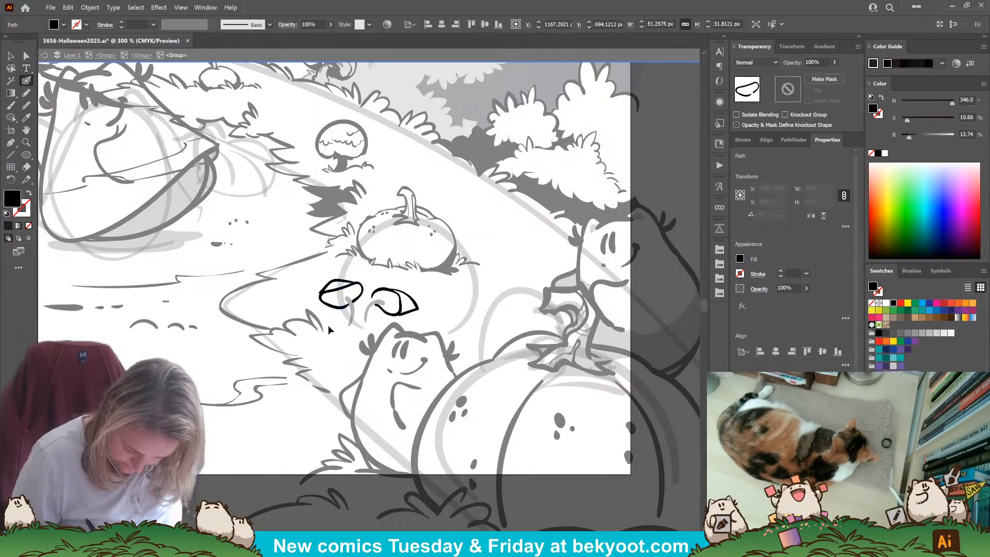
key("ctrl+shift+a")
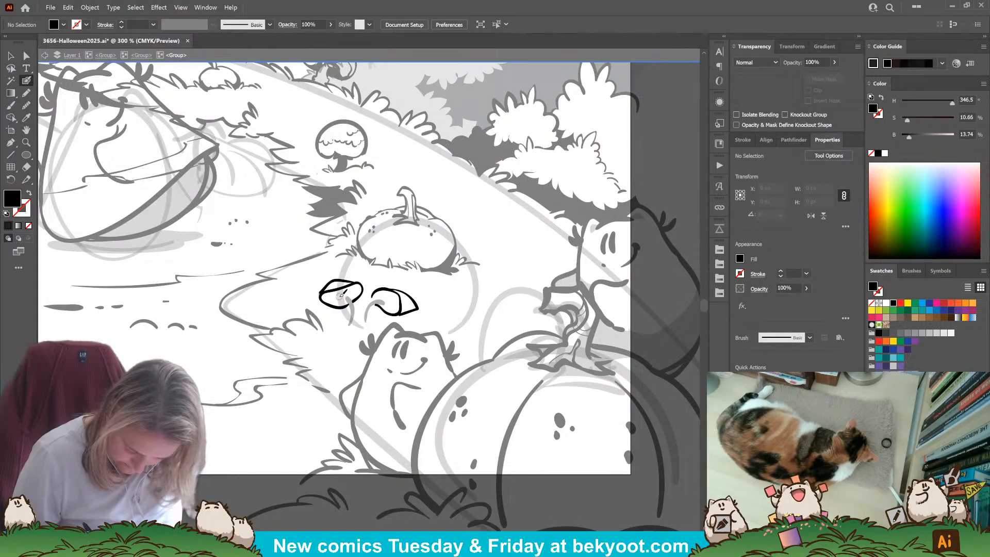
key("shift+x")
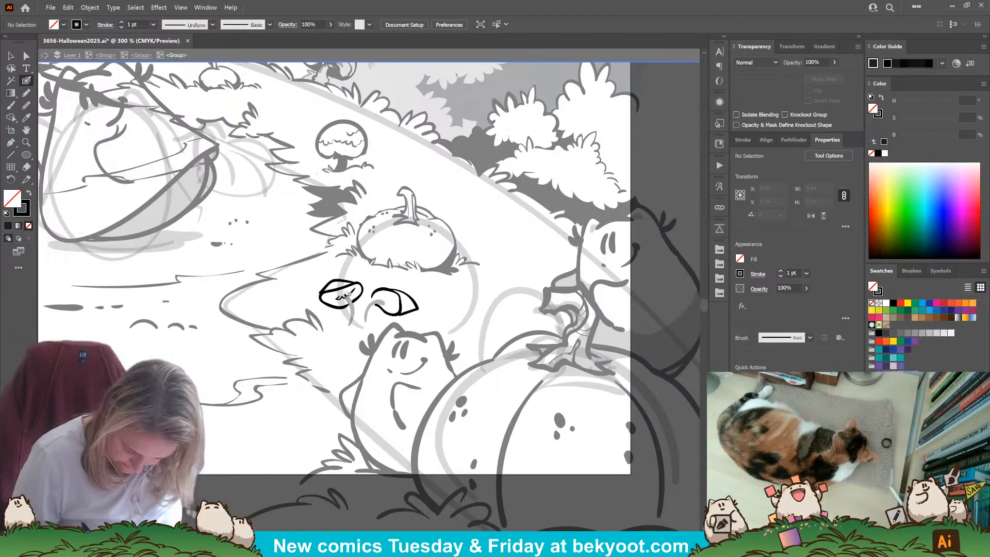
mouse_move(355, 302)
left_mouse_down()
mouse_move(345, 327)
mouse_move(345, 299)
mouse_move(337, 331)
mouse_move(382, 302)
mouse_move(357, 330)
mouse_move(367, 304)
mouse_move(386, 308)
left_mouse_up()
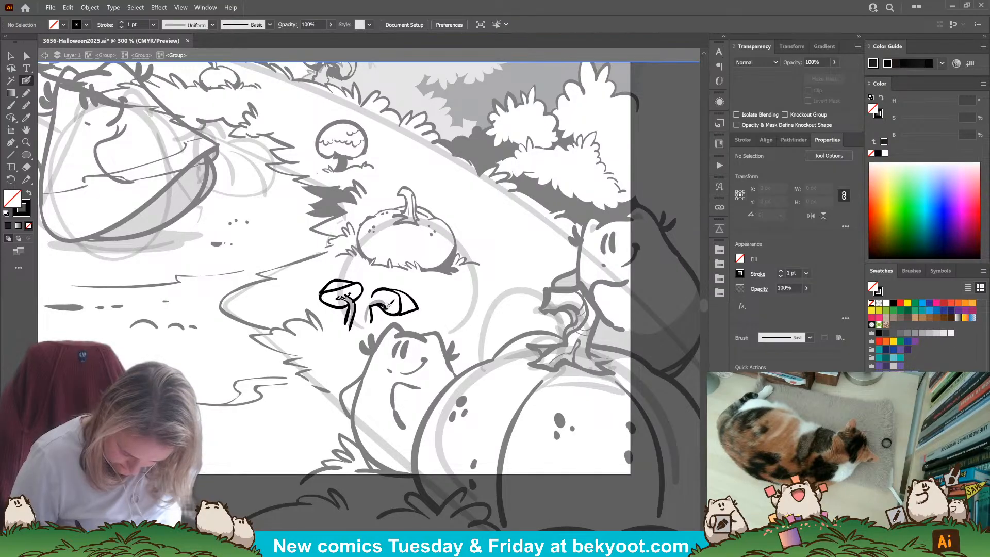
mouse_move(386, 304)
left_mouse_down()
mouse_move(366, 309)
mouse_move(364, 323)
left_mouse_up()
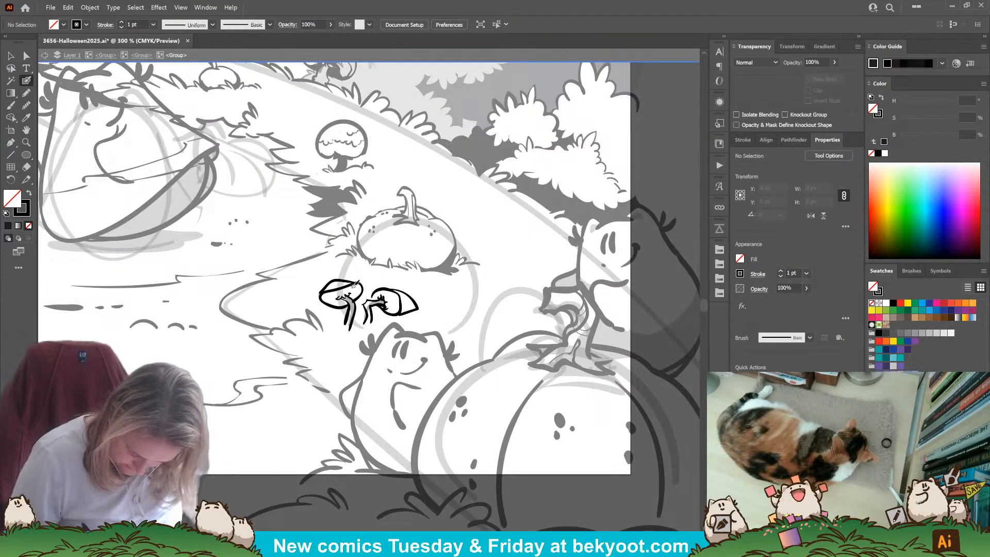
Add underside lines beneath the caps of the mushroom pair and shade both undersides with solid black freehand shapes.
left_click_drag(351, 285, 352, 297)
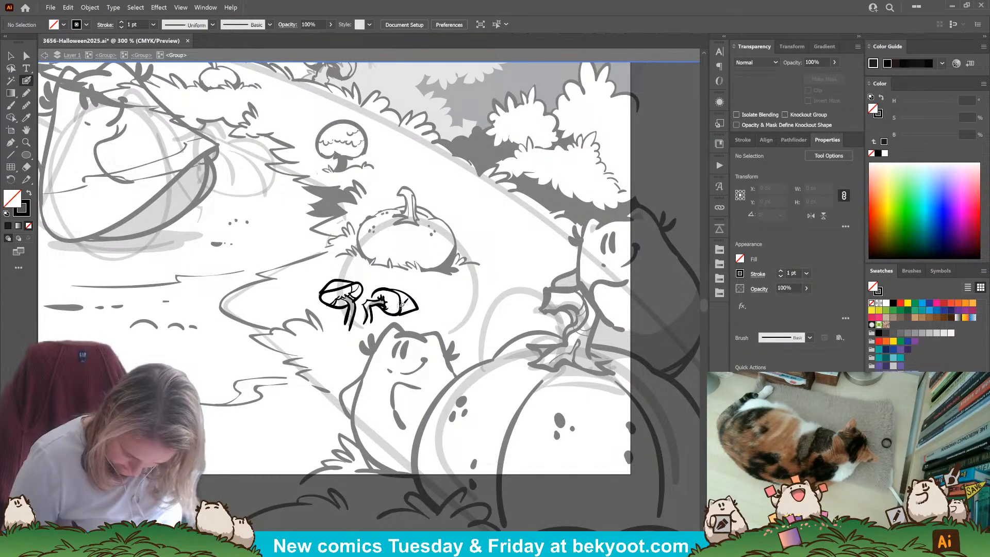
left_click_drag(387, 308, 396, 304)
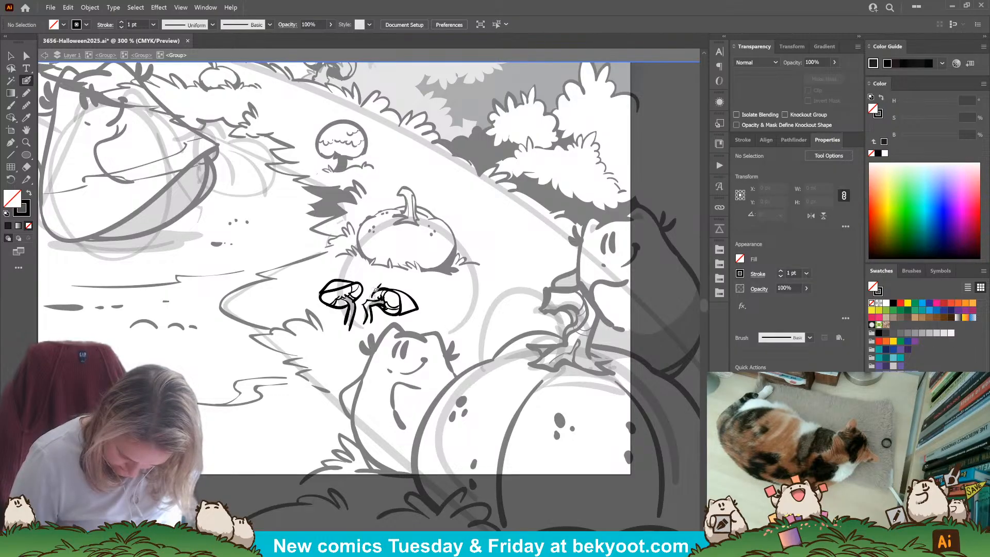
left_click(28, 94)
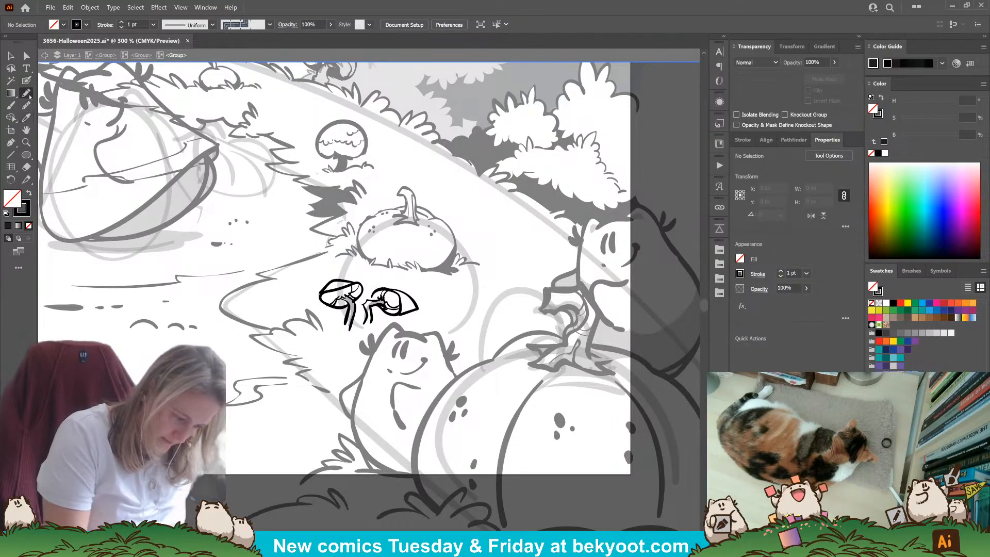
key("shift+x")
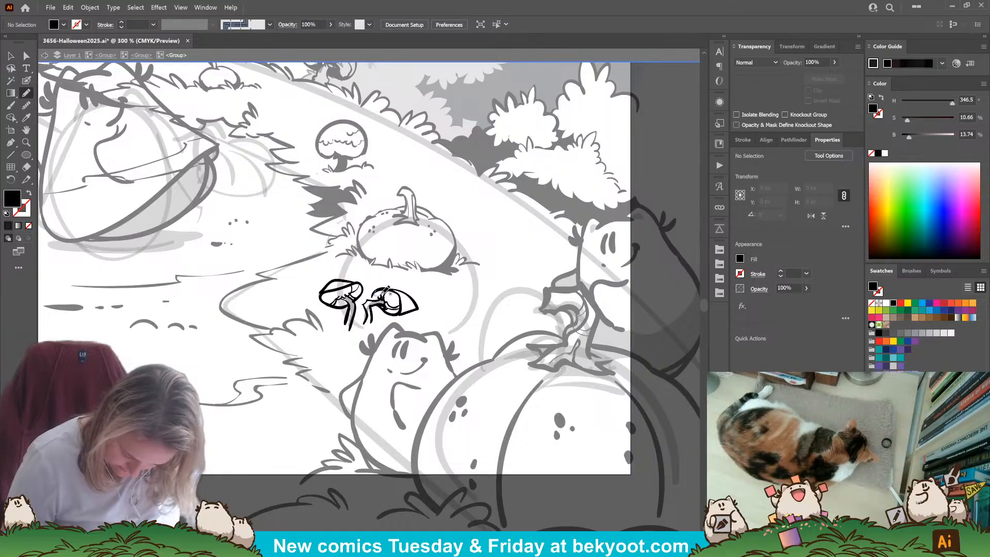
left_click_drag(369, 322, 403, 307)
left_click(405, 328, "ctrl")
left_click(442, 286, "ctrl")
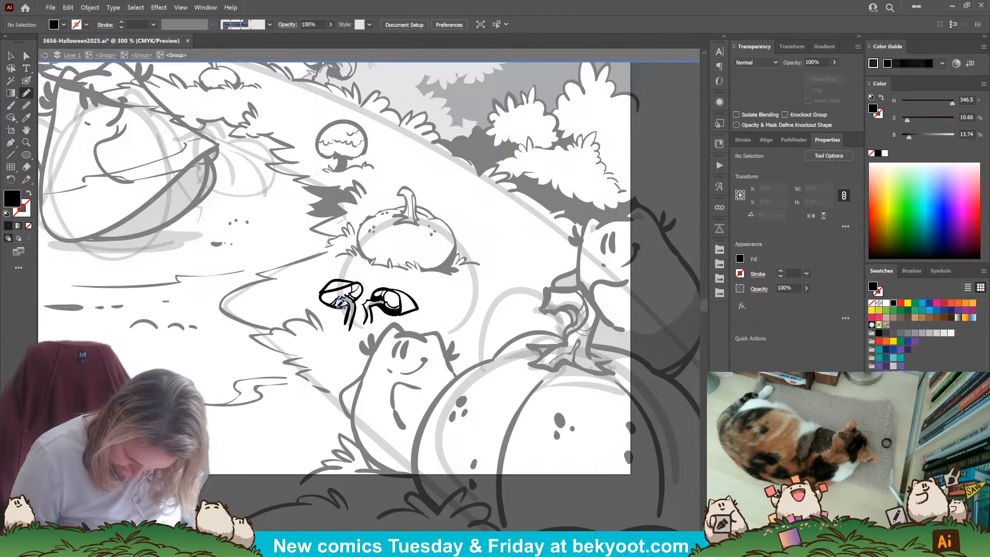
left_click_drag(350, 295, 334, 305)
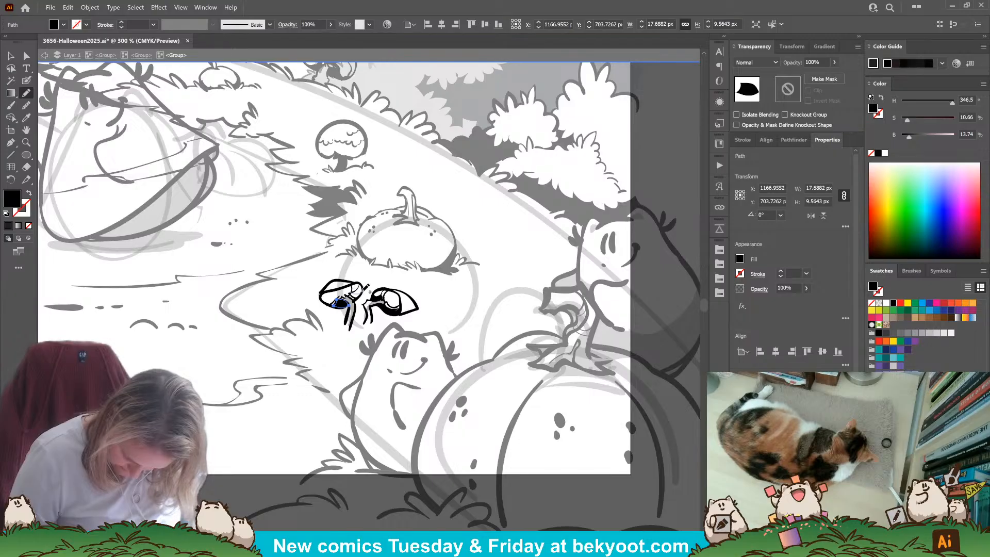
mouse_move(360, 290)
left_mouse_down()
mouse_move(347, 299)
mouse_move(361, 288)
left_mouse_up()
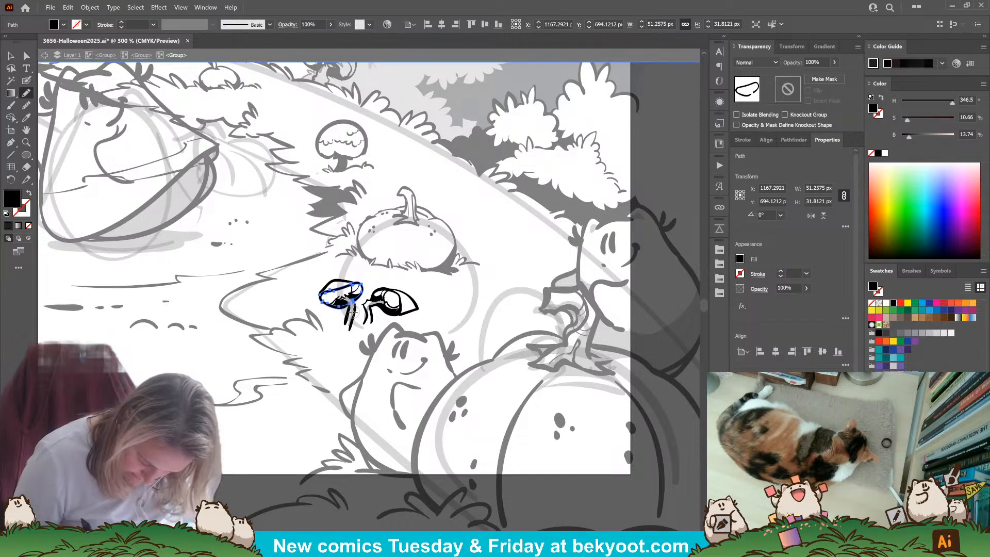
key("ctrl+shift+a")
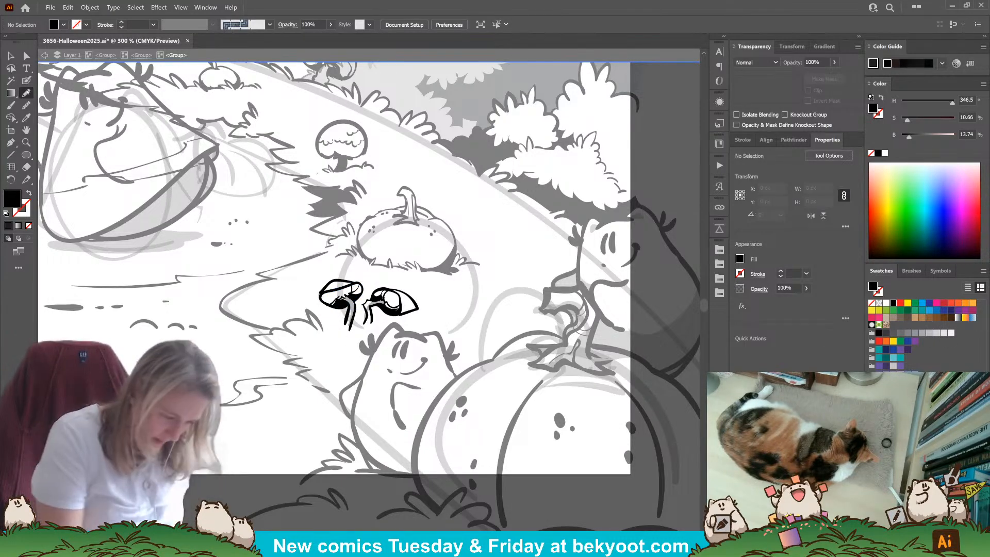
Ink dark stem shading and grass tufts at the base of the mushroom pair with the Blob Brush, and exit its group.
left_click(26, 80)
left_click_drag(347, 324, 327, 328)
key("shift+x")
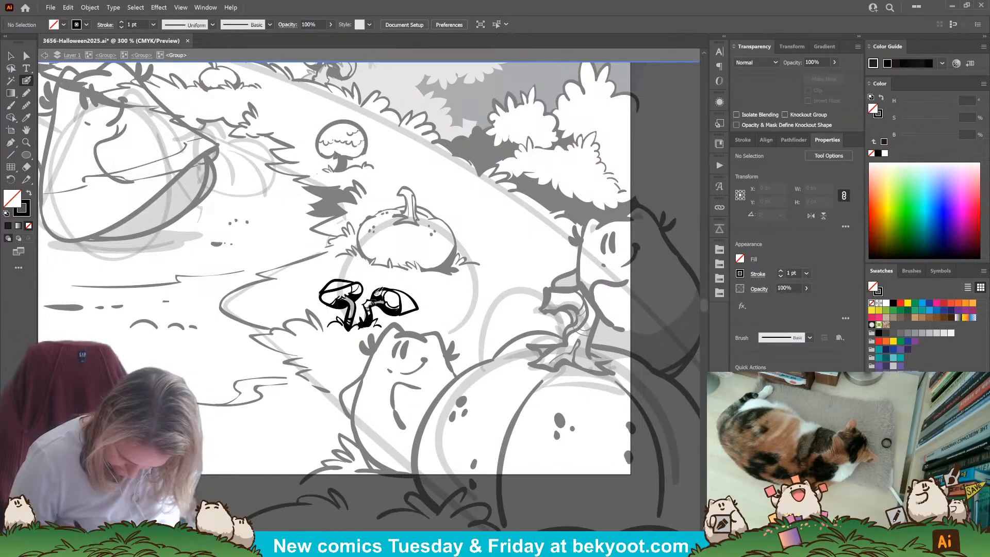
left_click_drag(370, 304, 364, 320)
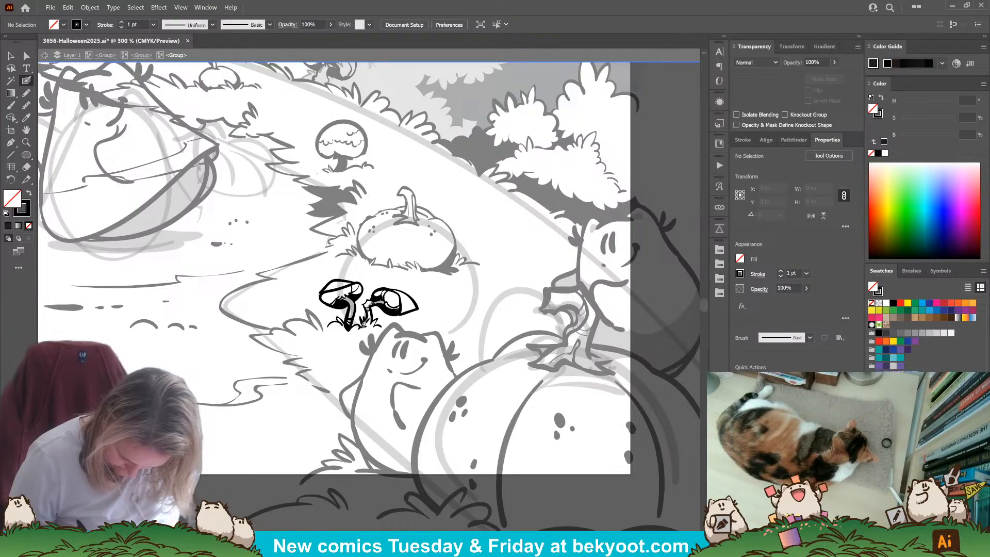
mouse_move(365, 324)
left_mouse_down()
mouse_move(379, 324)
mouse_move(348, 299)
left_mouse_up()
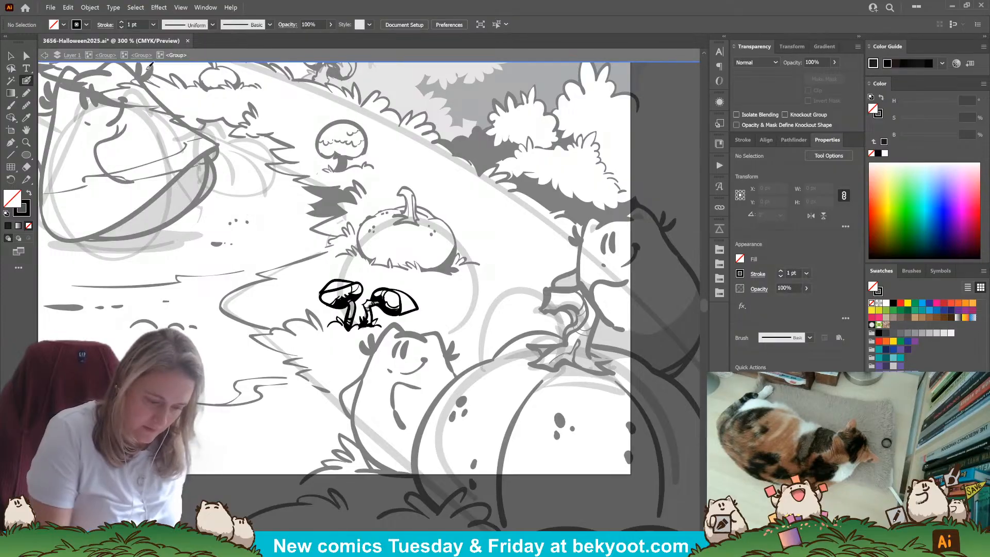
left_click(138, 55)
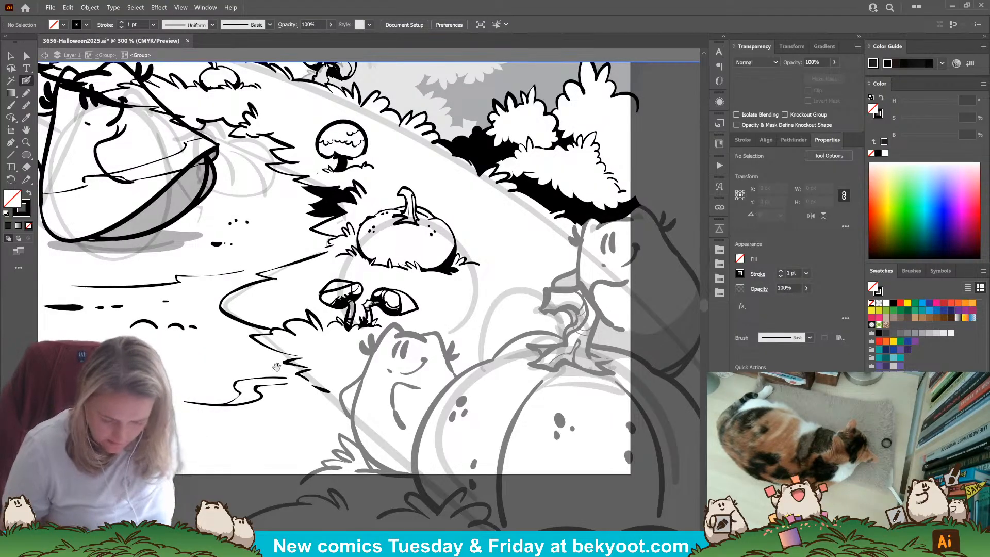
Set the opacity of the small simple mushroom above the black-shaded pumpkin to 30%.
left_click_drag(276, 367, 366, 387)
scroll(363, 250, "down", 2)
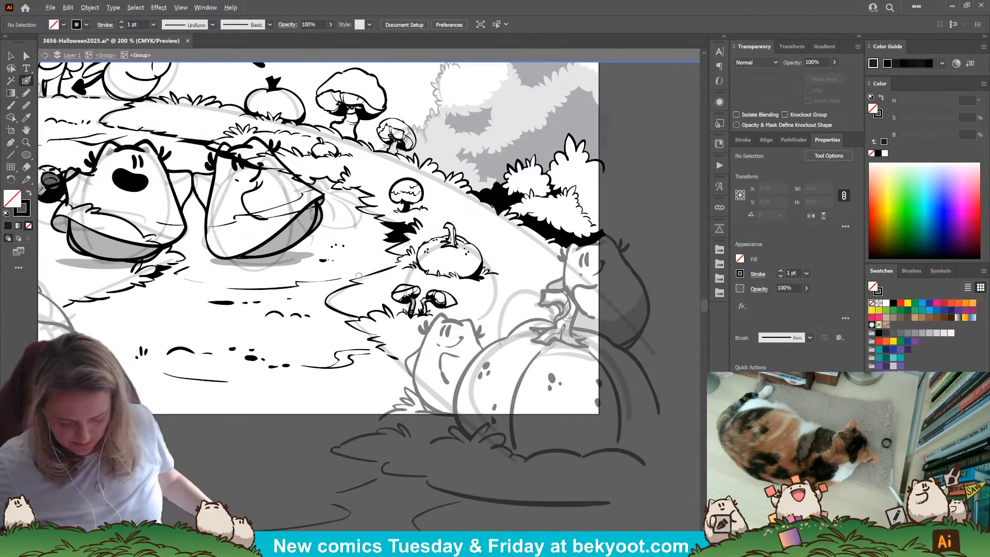
left_click_drag(246, 398, 267, 397)
left_click_drag(155, 401, 327, 412)
left_click_drag(304, 370, 331, 381)
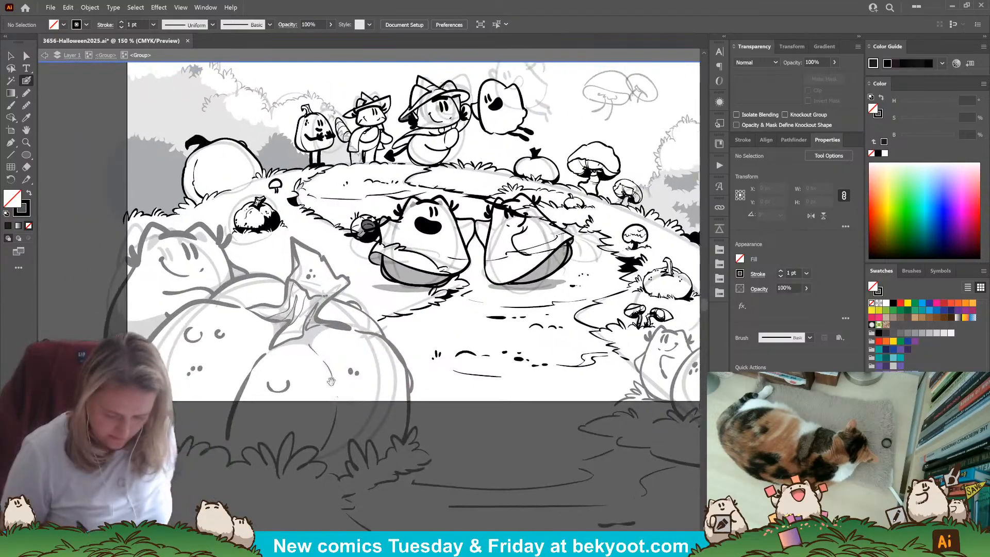
left_click_drag(273, 291, 278, 321)
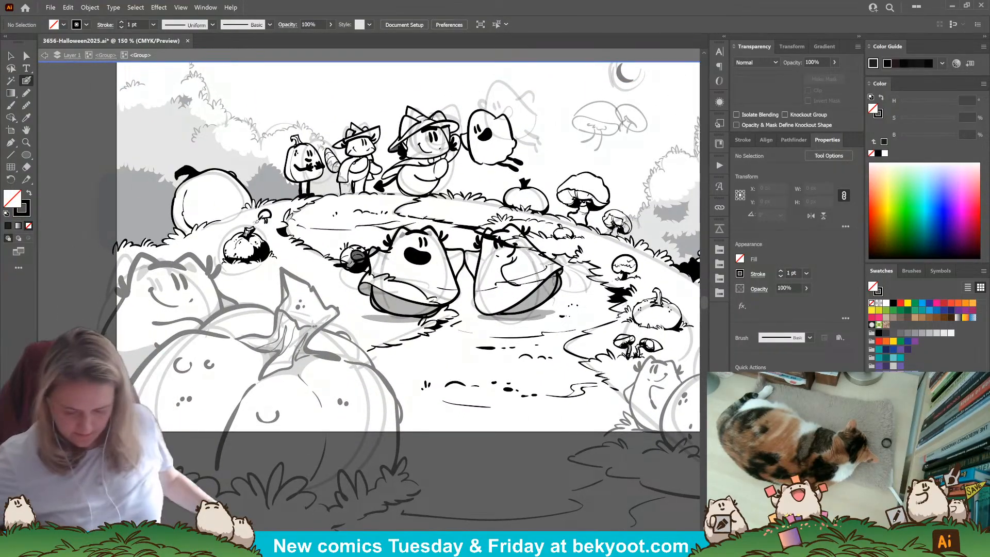
scroll(265, 200, "up", 4, "alt")
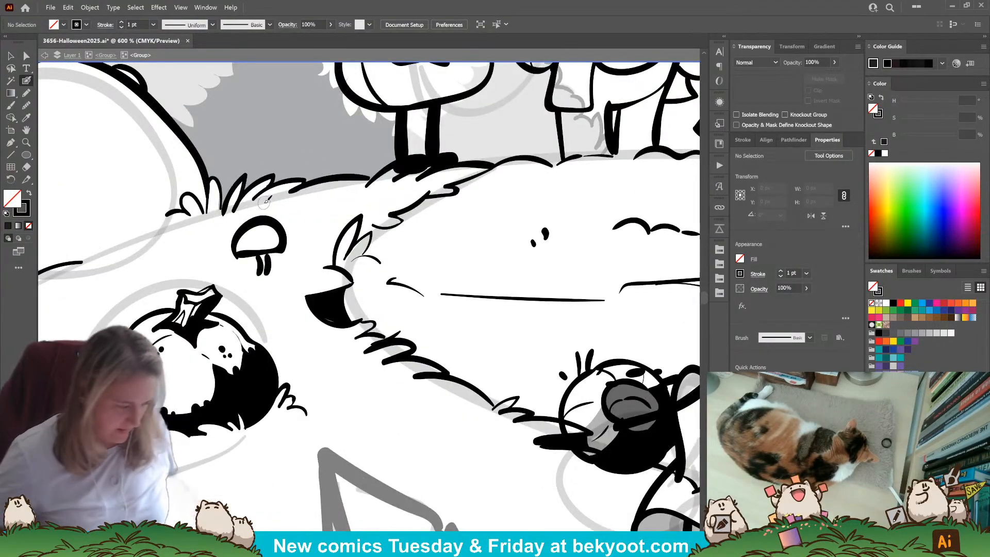
left_click(255, 254, "ctrl")
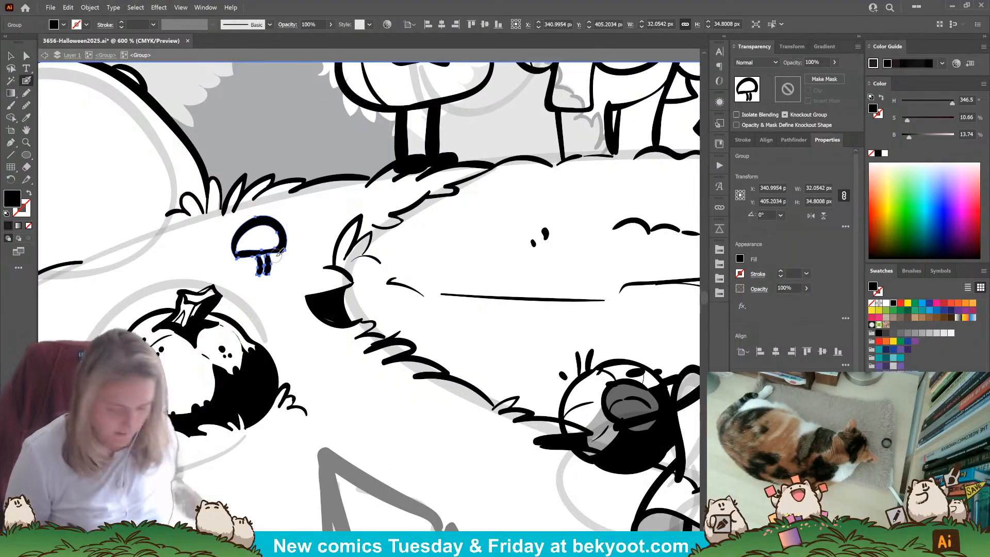
left_click(817, 62)
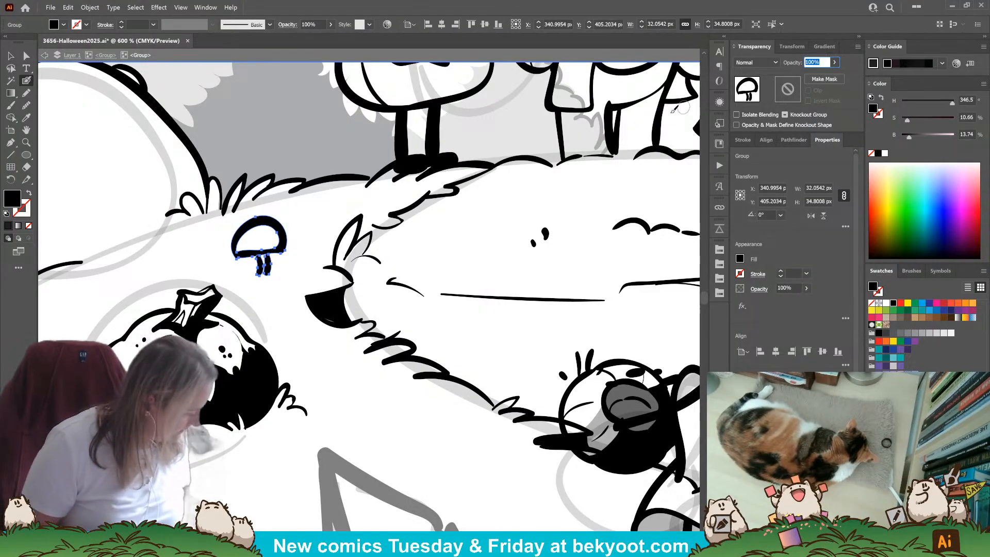
type("30")
key("Return")
left_click(275, 327, "ctrl")
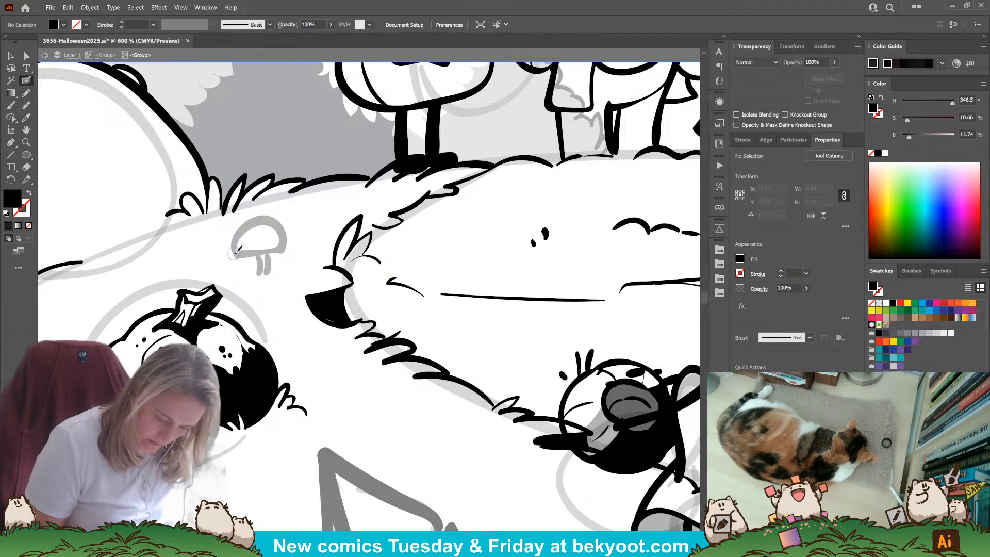
Ink a domed cap with a wavy lower edge over the faded mushroom guide, group the new linework and isolate it.
mouse_move(234, 256)
left_mouse_down()
mouse_move(226, 244)
mouse_move(260, 212)
mouse_move(289, 222)
mouse_move(292, 246)
mouse_move(271, 240)
mouse_move(292, 242)
left_mouse_up()
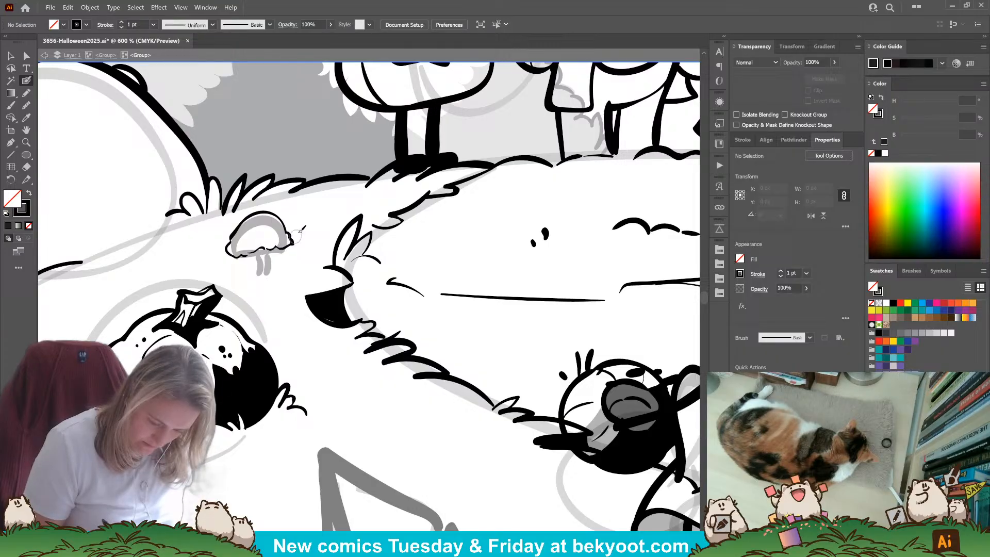
left_click(242, 252, "ctrl")
left_click(242, 253, "ctrl")
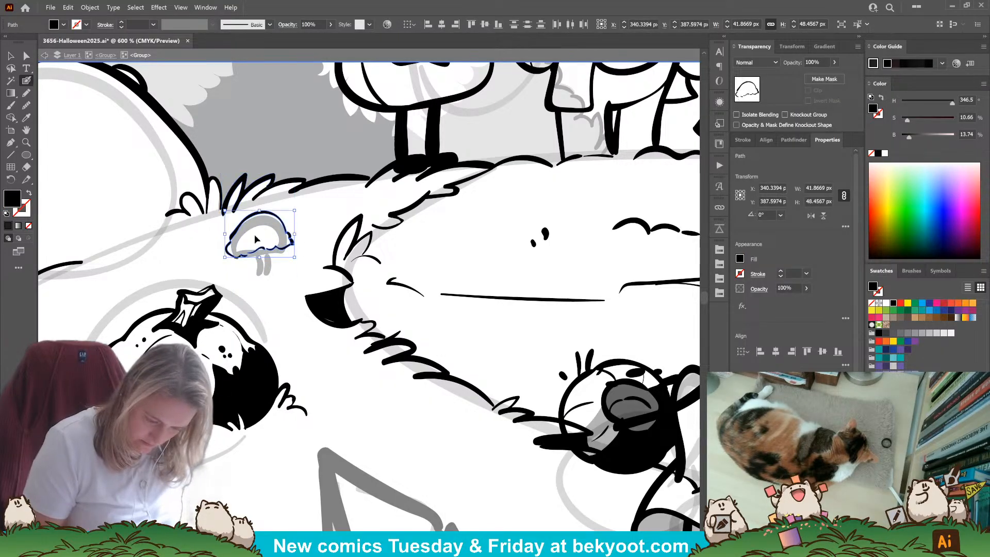
left_click(269, 253, "ctrl")
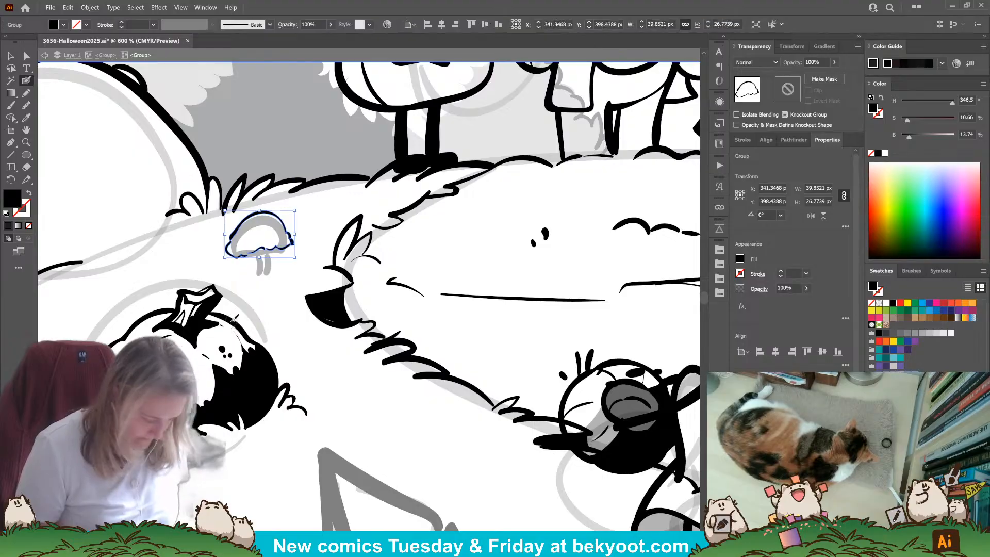
double_click(268, 254, "ctrl")
Undo the first stem strokes and ink a ragged underside edge beneath the small mushroom's cap.
key("shift+x")
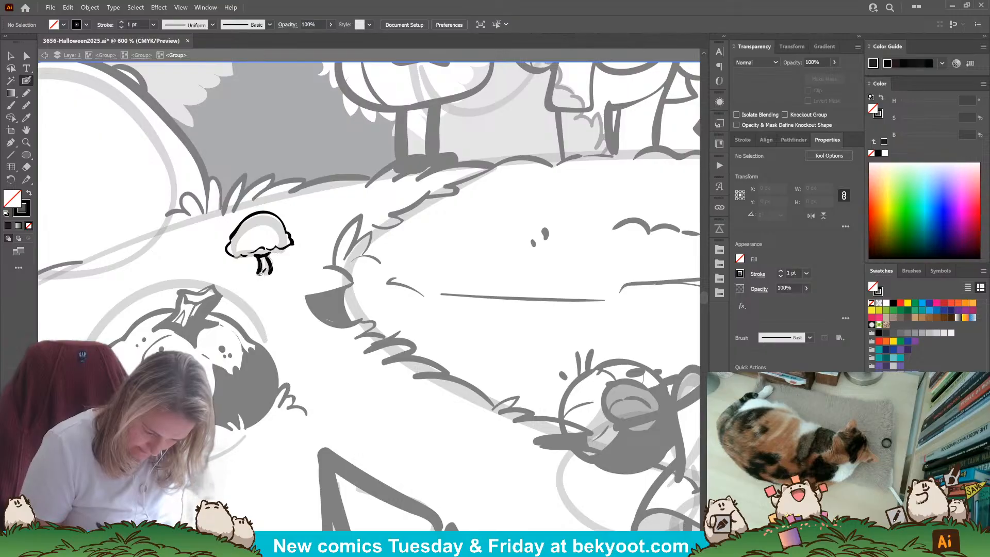
key("ctrl+z")
key("ctrl+z")
key("shift+x")
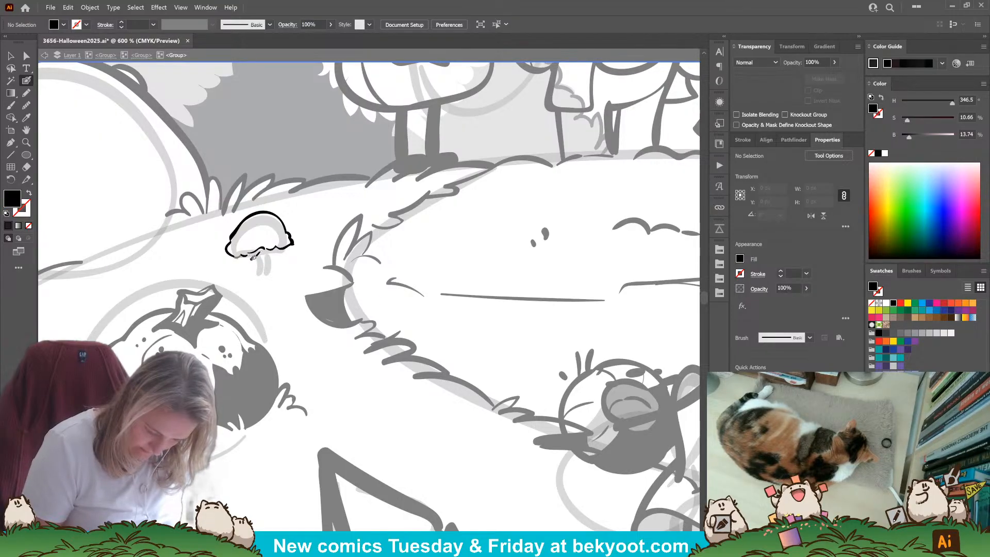
key("shift+x")
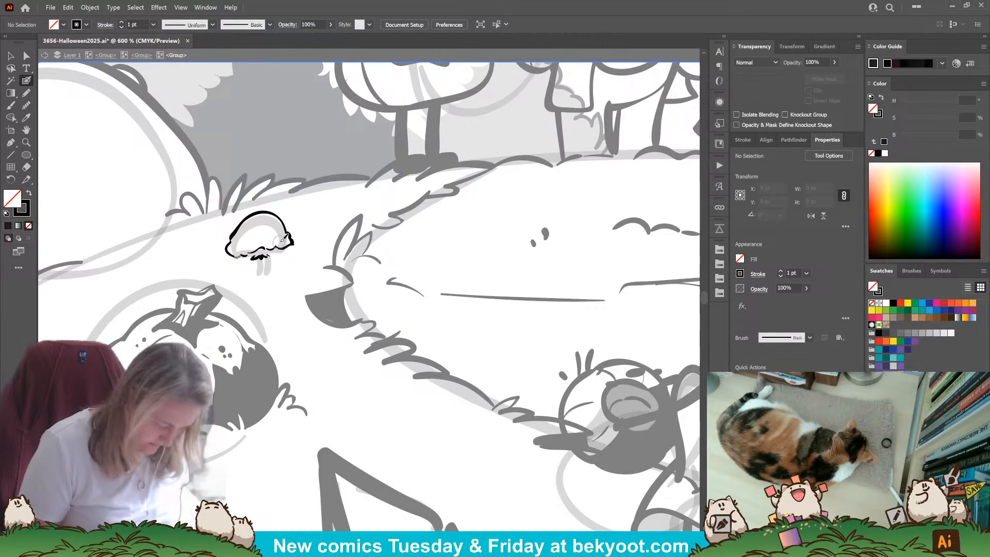
key("Return")
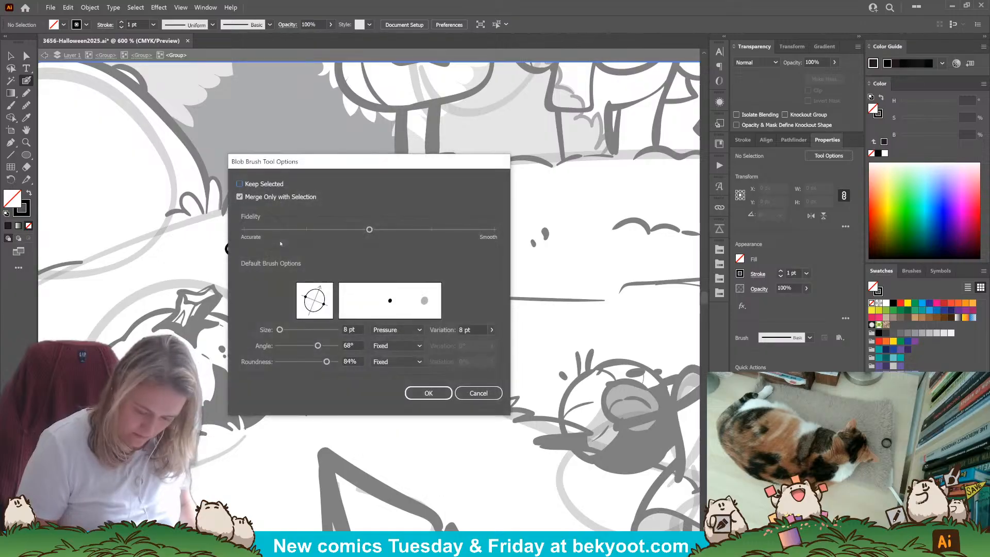
key("Escape")
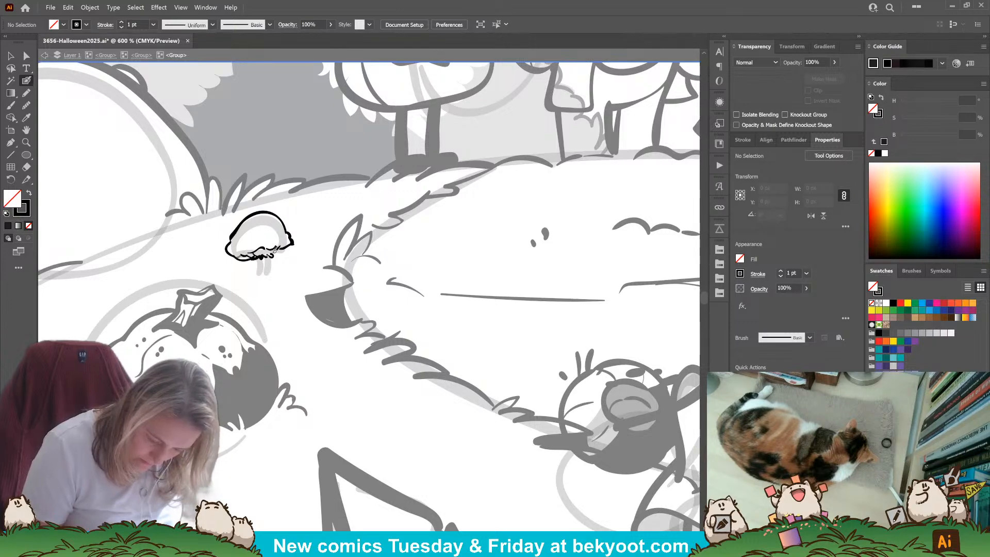
Ink the small mushroom's stem with dark shading, grass tufts at its base and short lines along the cap's lower edge.
left_click_drag(272, 254, 256, 270)
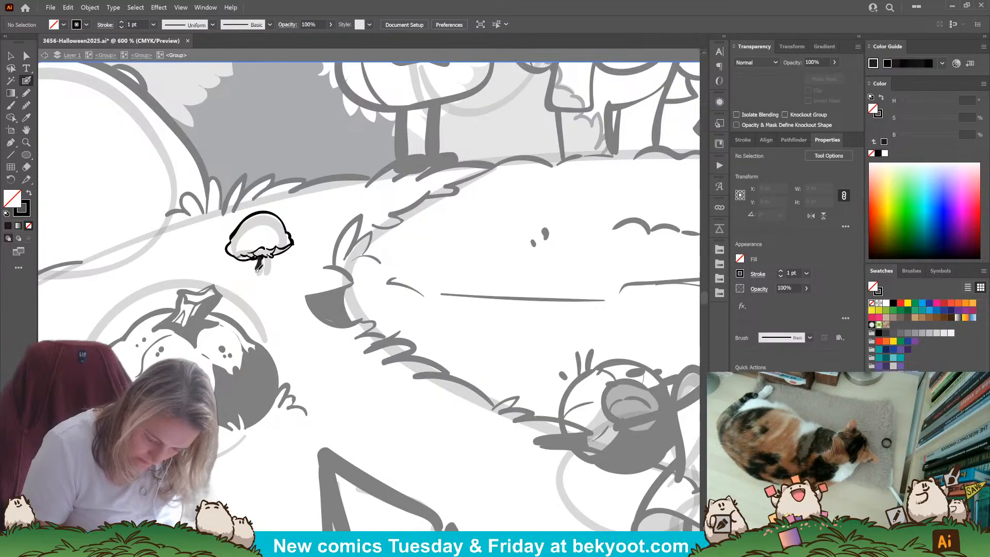
left_click_drag(262, 268, 261, 257)
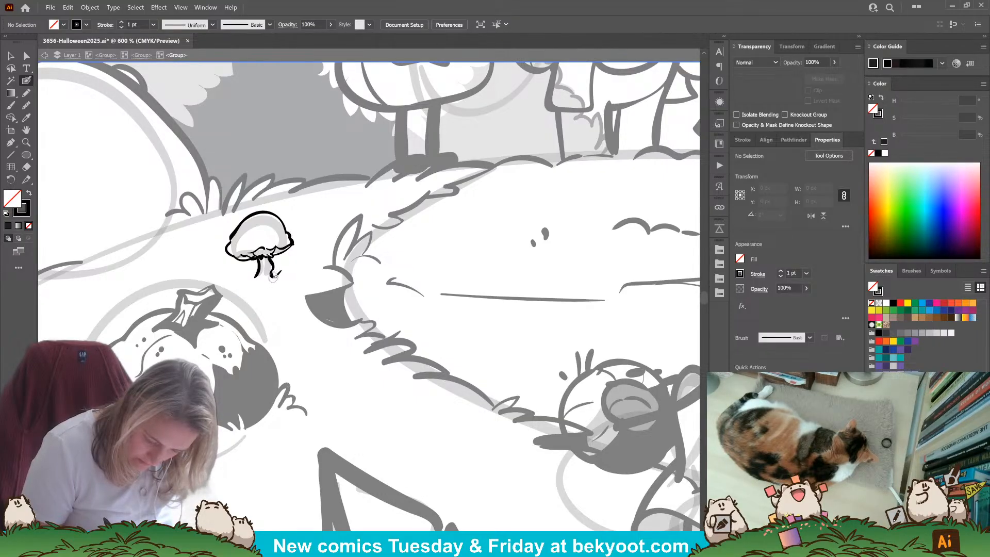
left_click_drag(286, 276, 251, 276)
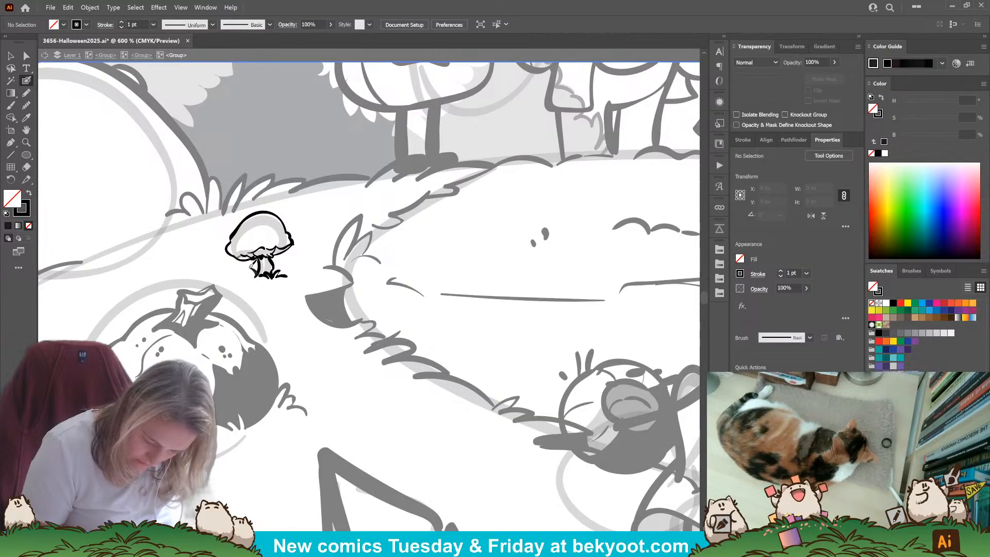
left_click_drag(251, 272, 239, 277)
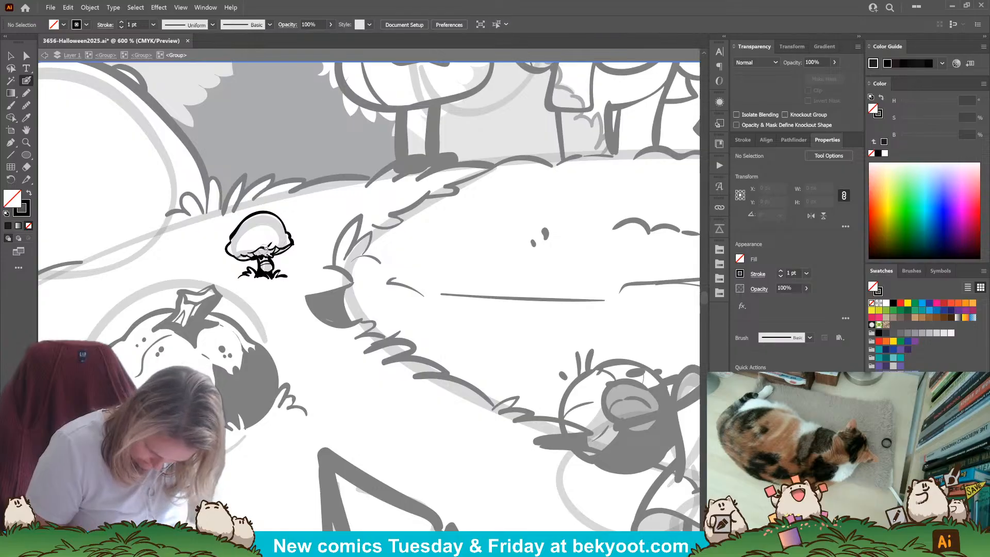
left_click_drag(276, 238, 271, 244)
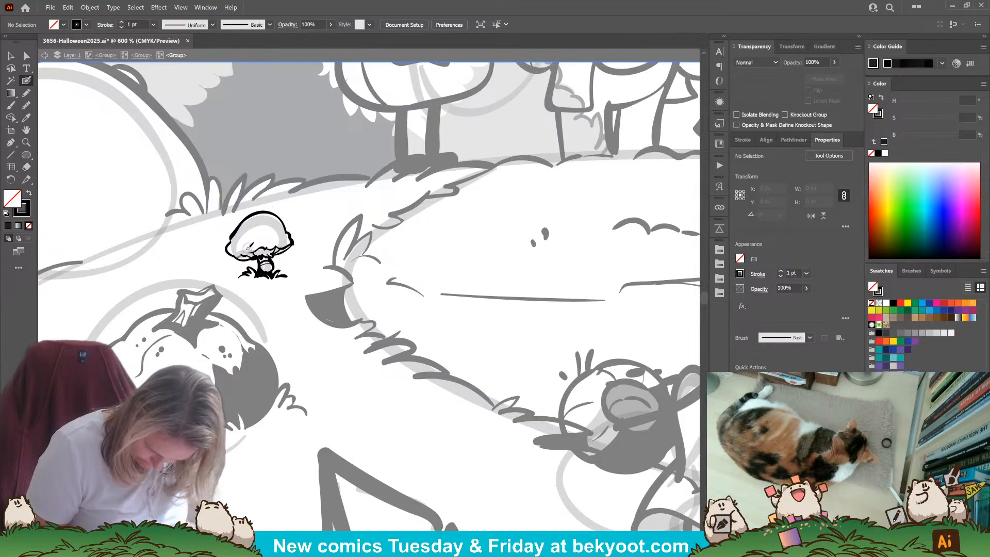
left_click_drag(250, 254, 244, 254)
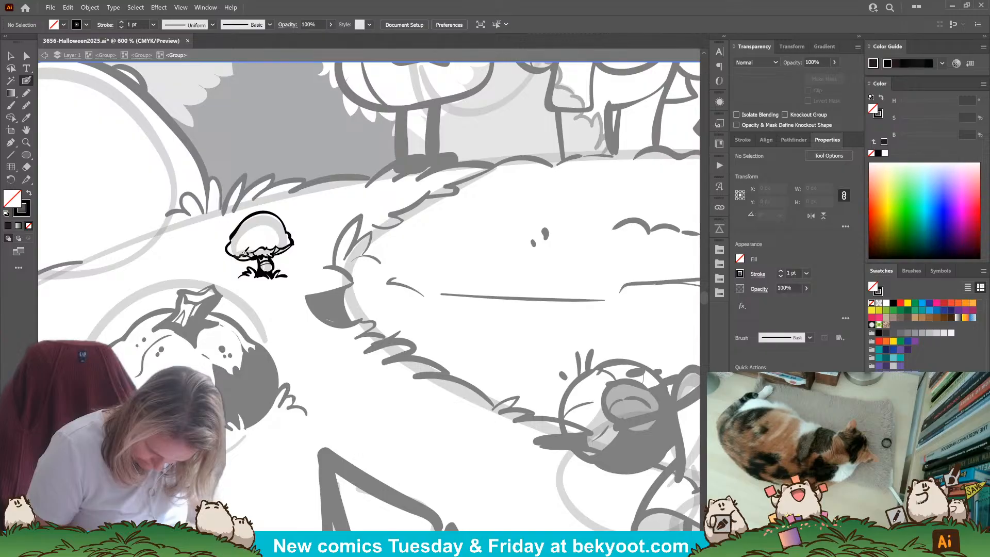
left_click_drag(262, 237, 256, 242)
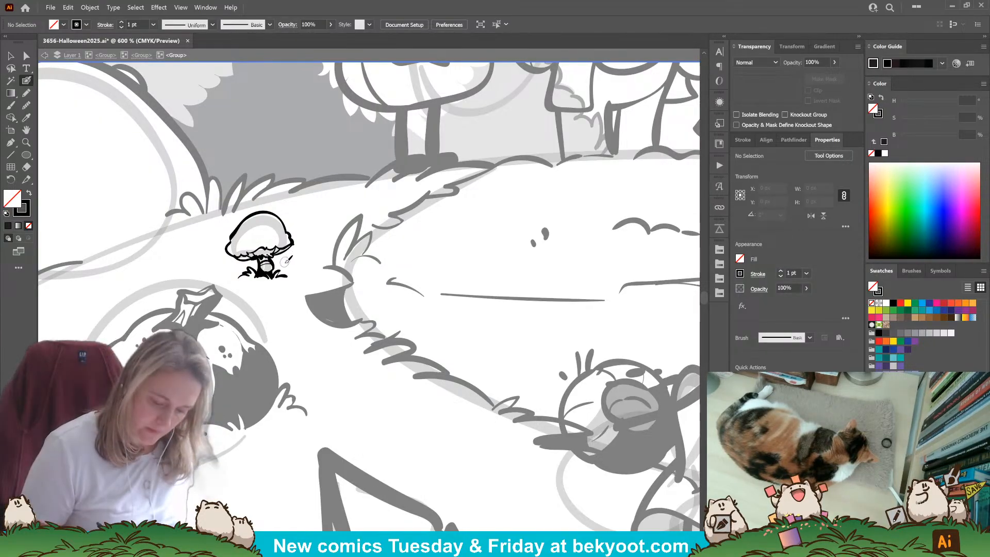
Ink a second, smaller mushroom tucked behind the first one's cap, with a tiny cap and grass at its base.
mouse_move(285, 262)
left_mouse_down()
mouse_move(304, 261)
mouse_move(290, 273)
mouse_move(309, 269)
left_mouse_up()
key("ctrl+z")
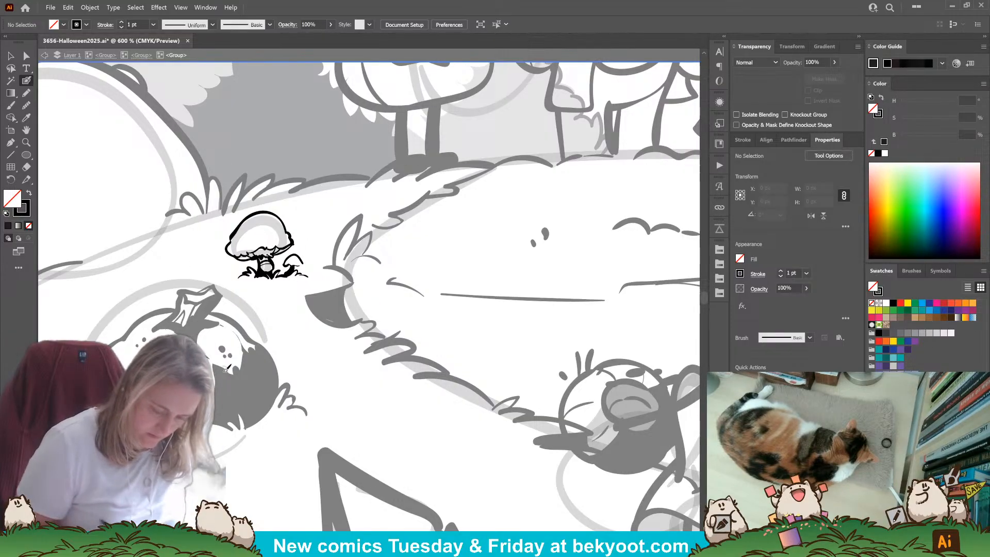
key("ctrl+minus")
key("ctrl+minus")
key("ctrl+minus")
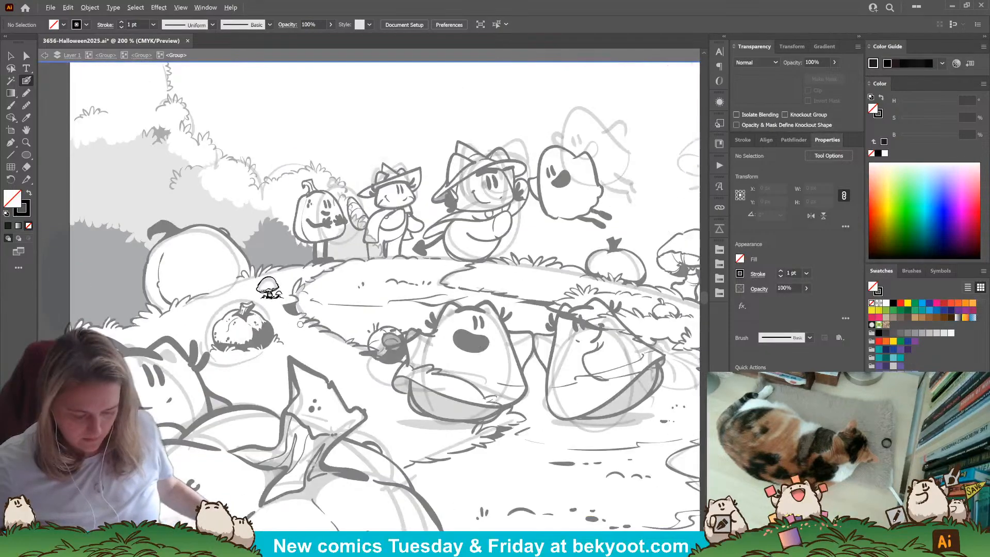
mouse_move(472, 344)
left_mouse_down()
mouse_move(379, 306)
mouse_move(469, 365)
left_mouse_up()
scroll(268, 296, "up", 2)
scroll(268, 297, "up", 1)
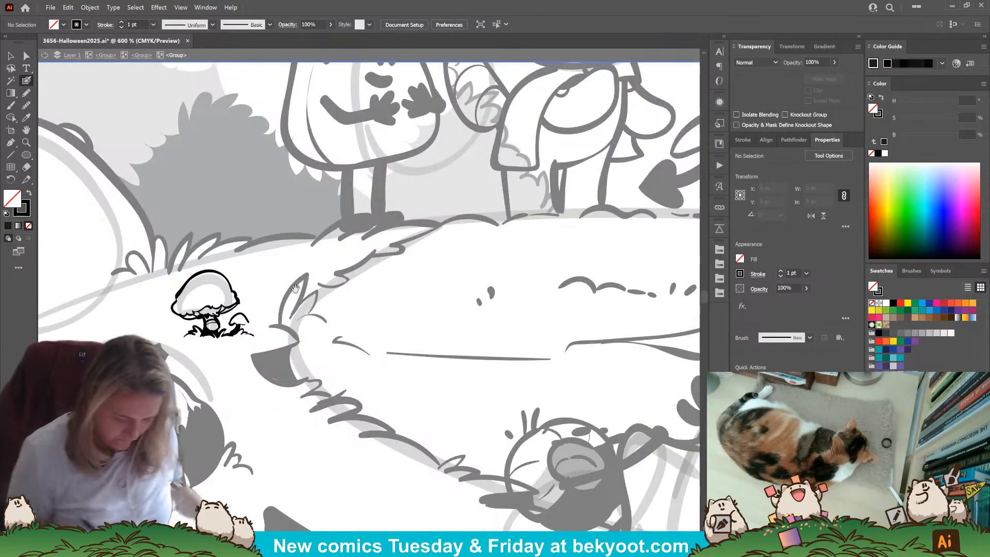
mouse_move(239, 276)
left_mouse_down()
mouse_move(313, 272)
mouse_move(330, 278)
mouse_move(335, 305)
left_mouse_up()
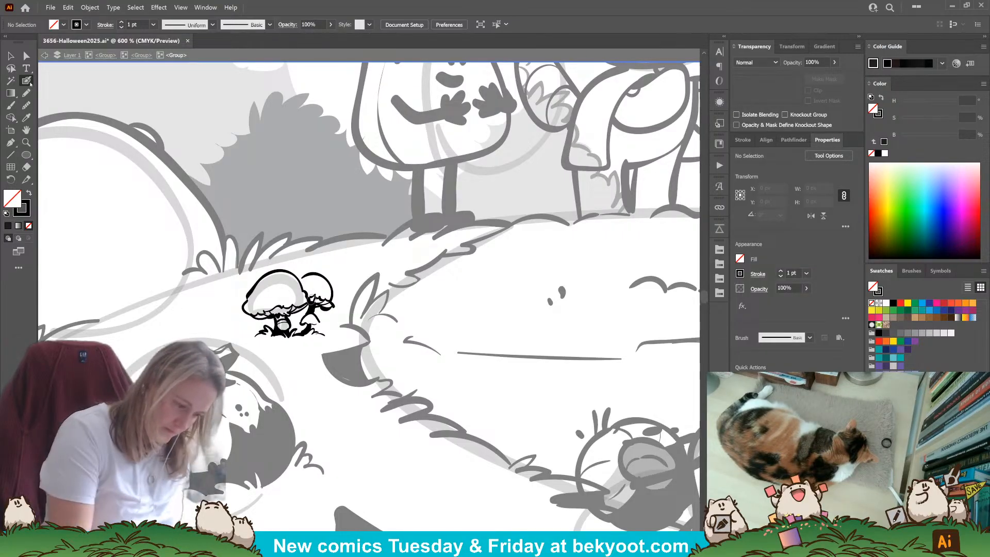
Fill the area around the smaller mushroom's stem with a closed Pencil shape coloured solid black.
key("n")
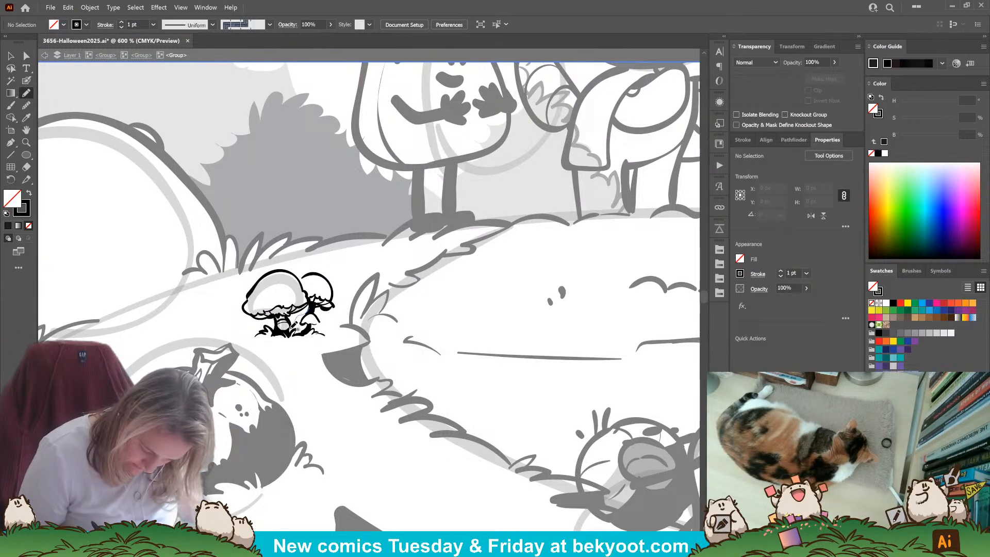
left_click_drag(291, 328, 312, 306)
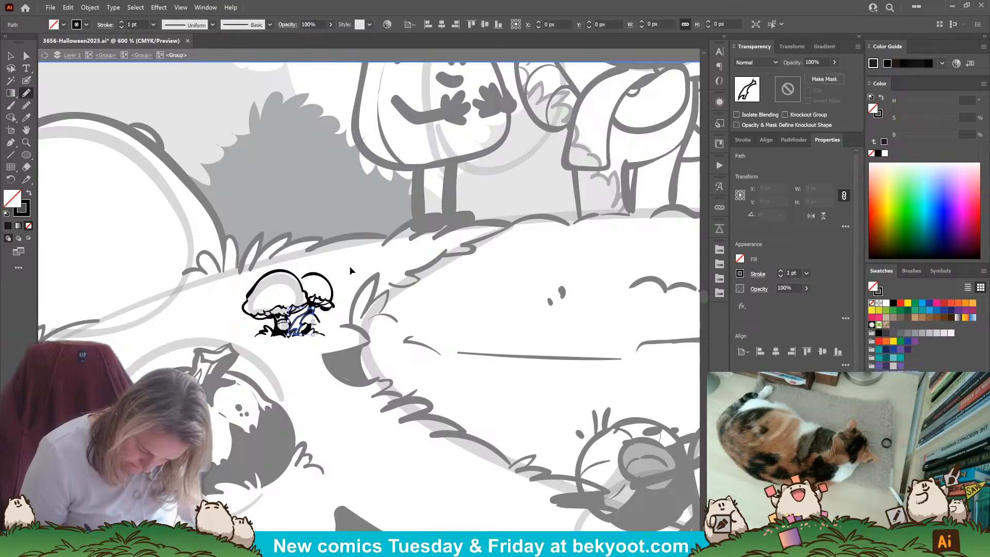
key("shift+x")
key("ctrl+shift+a")
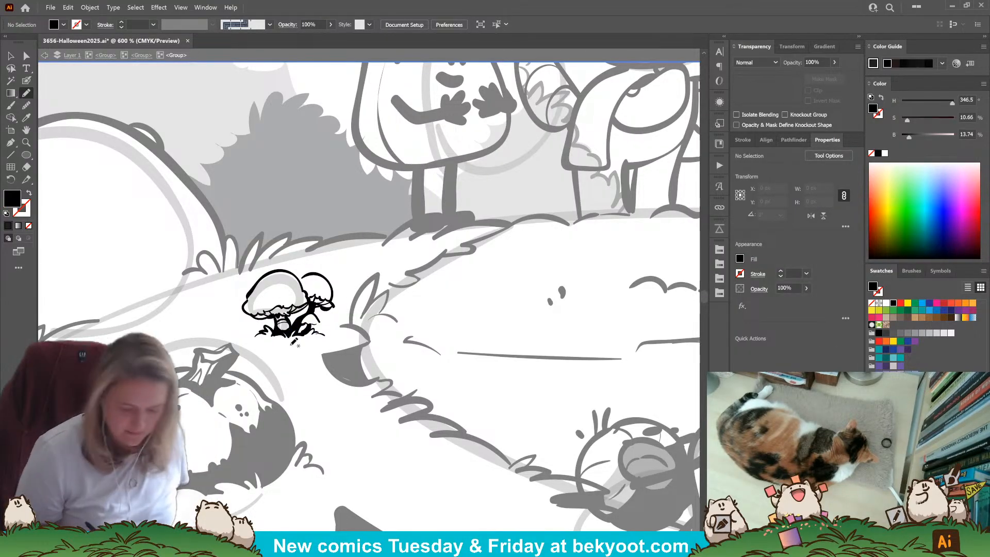
Ink tiny mushrooms and grass with the Blob Brush on the outer side of the large mushroom's base, beside the round boulder-like pumpkin.
key("shift+b")
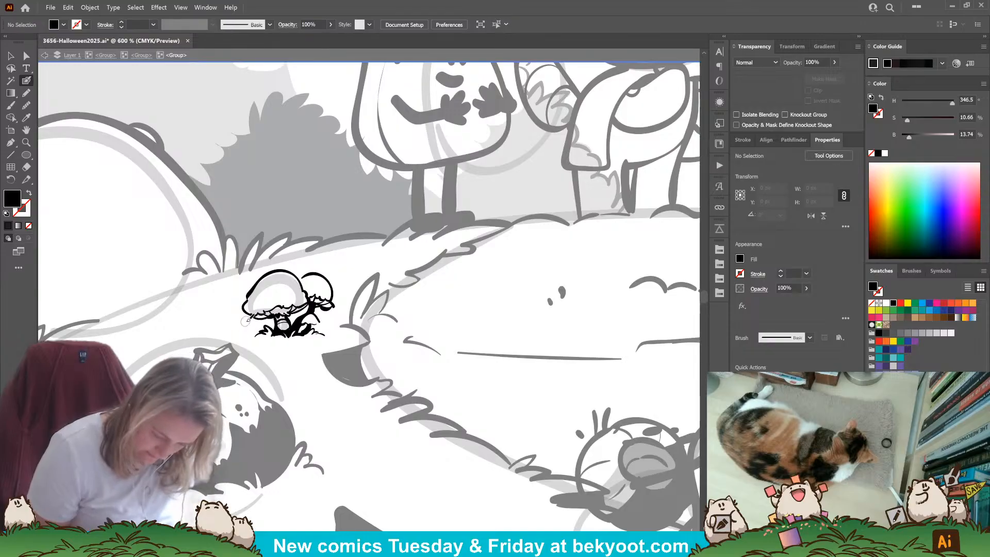
left_click_drag(244, 319, 238, 328)
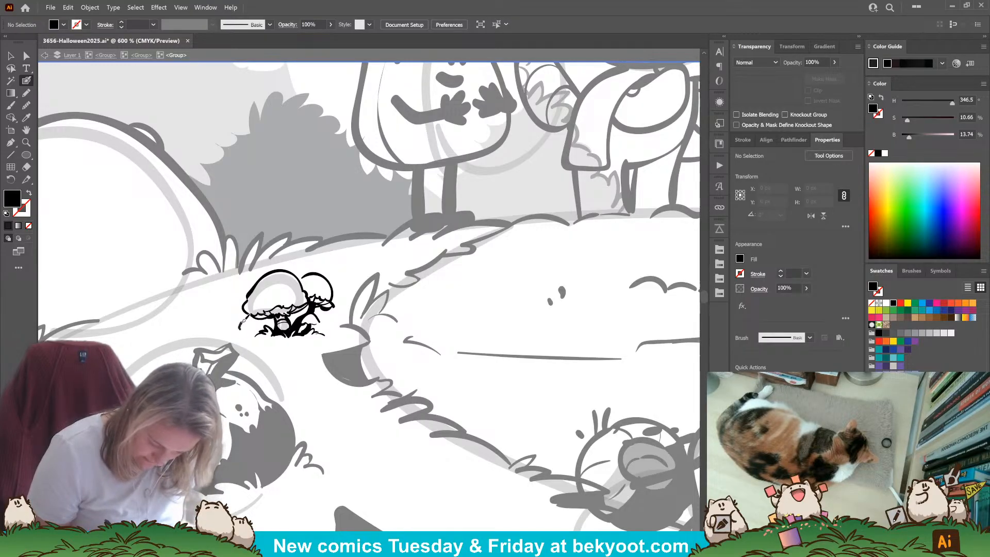
key("shift+x")
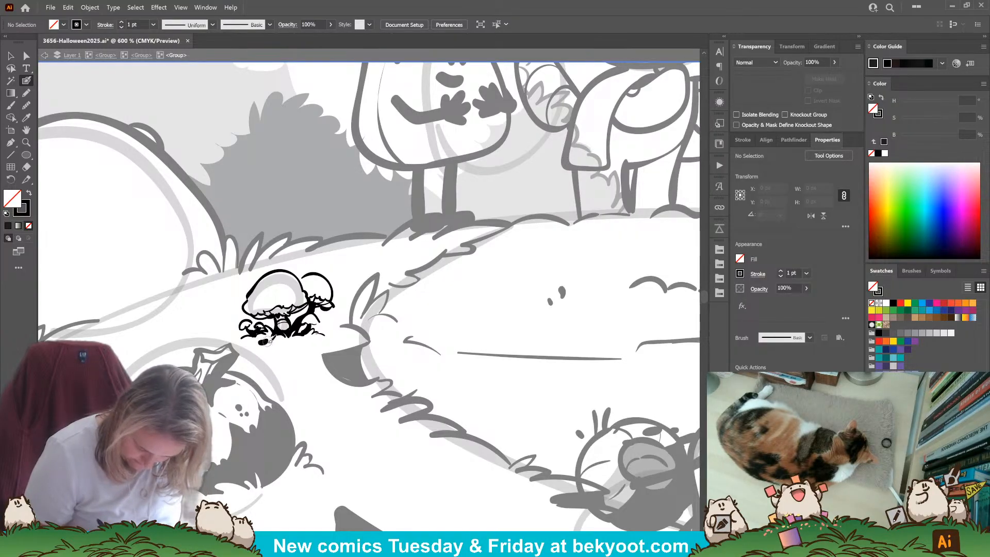
Ink small solid-black mushrooms with grass tufts below the mushroom pair, and undo the surplus ones nearest the large pumpkin.
mouse_move(268, 337)
left_mouse_down()
mouse_move(266, 347)
mouse_move(302, 345)
mouse_move(294, 363)
mouse_move(312, 350)
mouse_move(308, 367)
mouse_move(298, 362)
mouse_move(311, 367)
left_mouse_up()
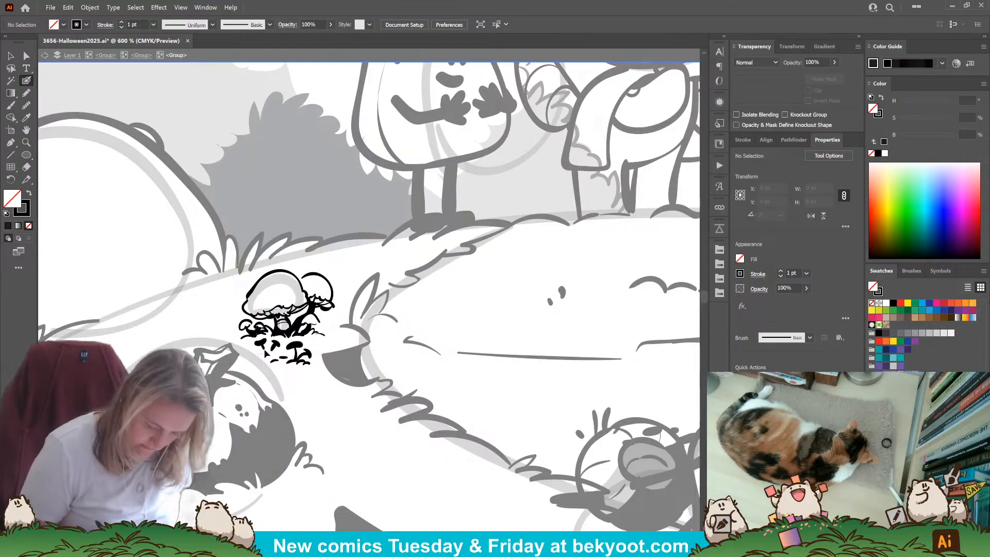
left_click_drag(256, 342, 280, 352)
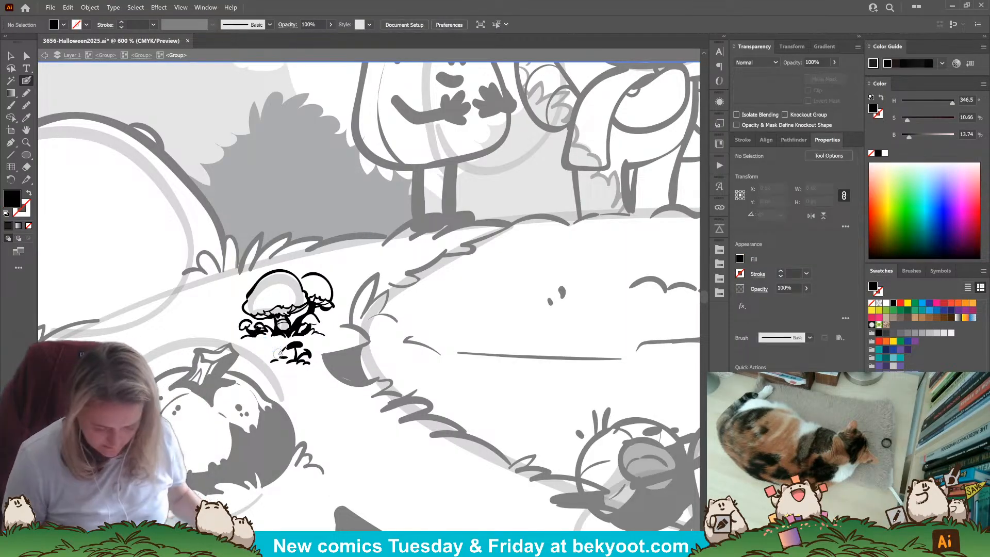
key("ctrl+z")
key("ctrl+z")
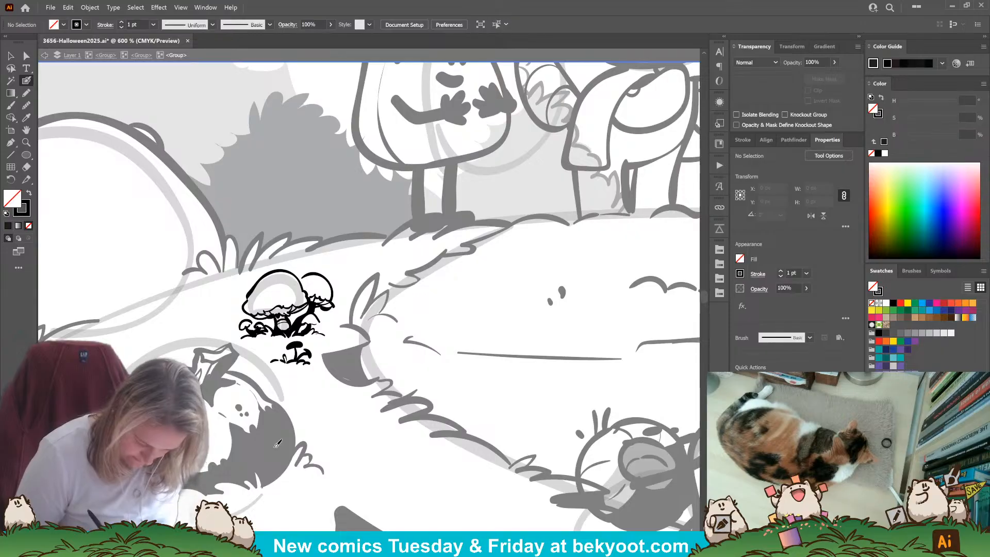
key("shift+x")
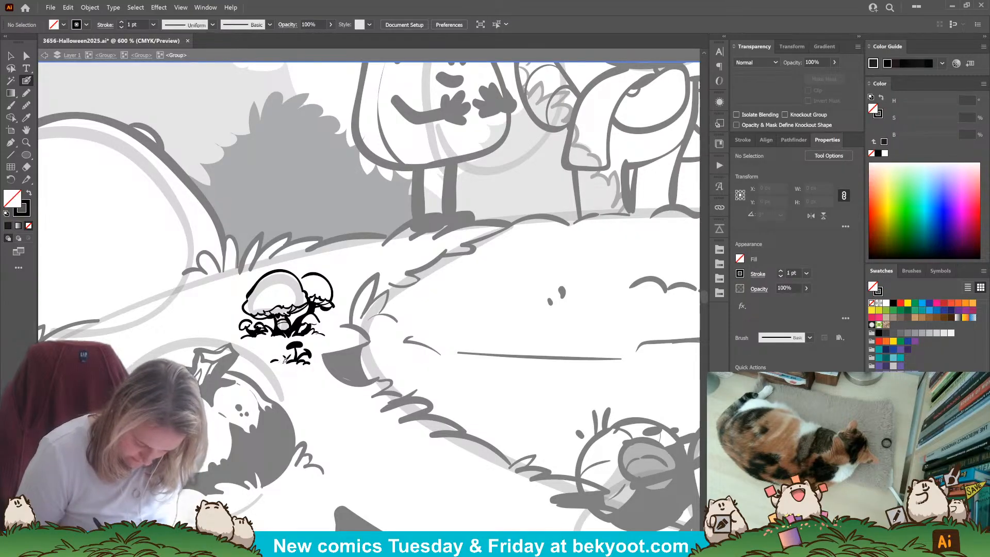
scroll(273, 359, "up", 1)
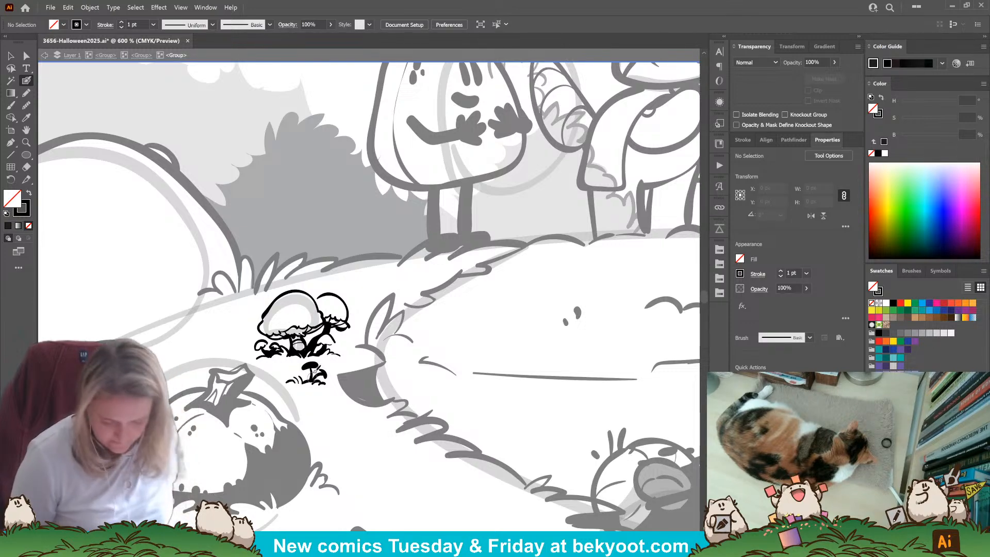
Leave the small mushrooms' isolated groups and return to the parent group holding the whole inked scene.
key("ctrl+minus")
key("ctrl+minus")
key("ctrl+minus")
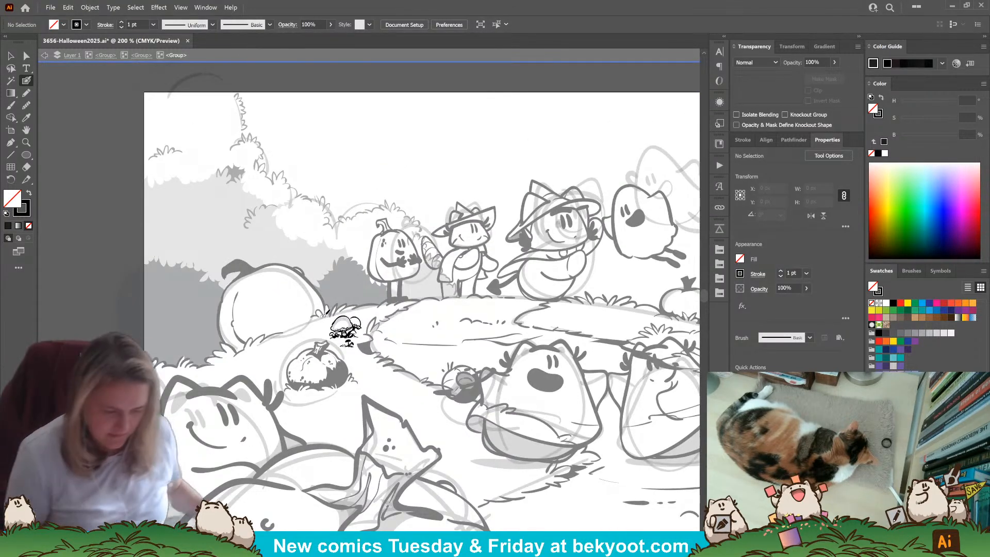
key("v")
left_click_drag(395, 389, 282, 376)
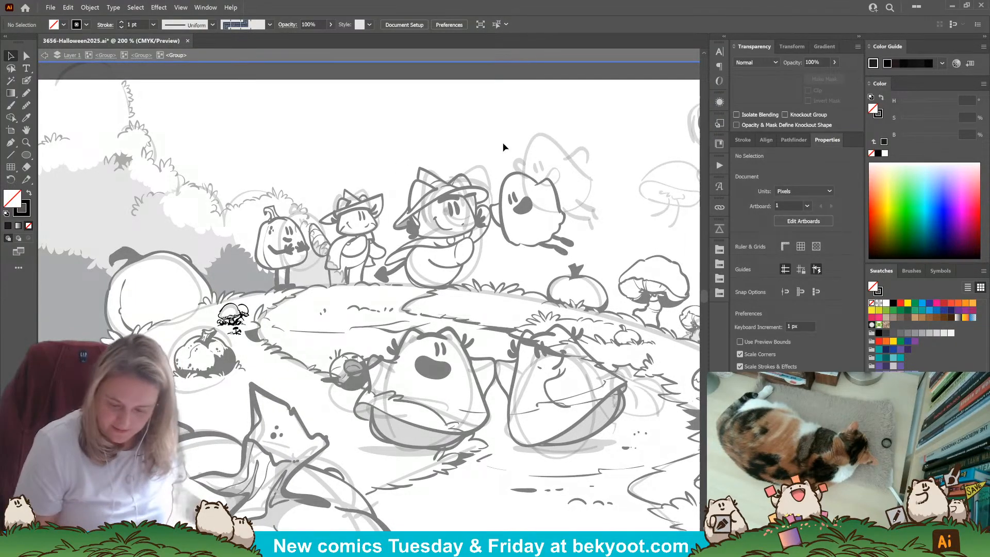
left_click_drag(464, 436, 350, 402)
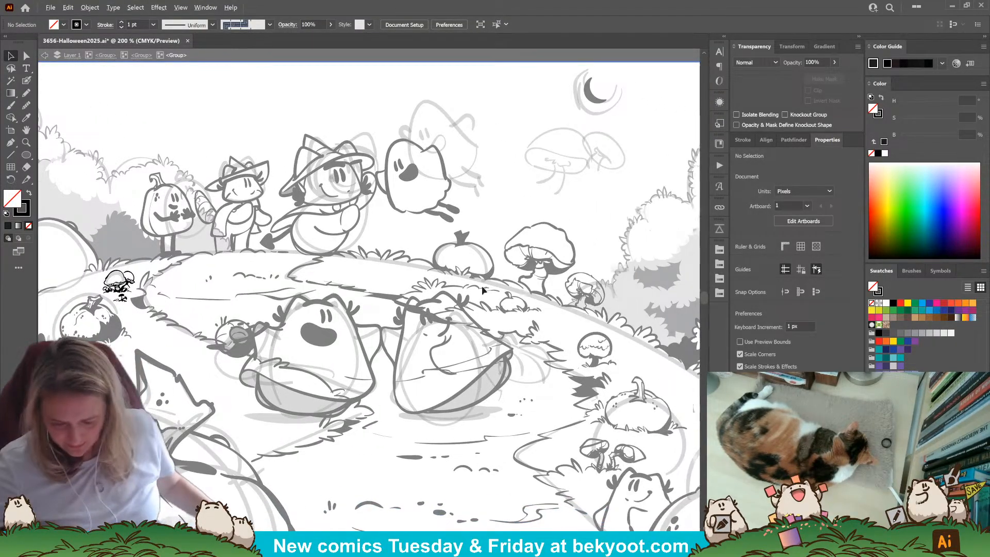
scroll(482, 290, "down", 1, "alt")
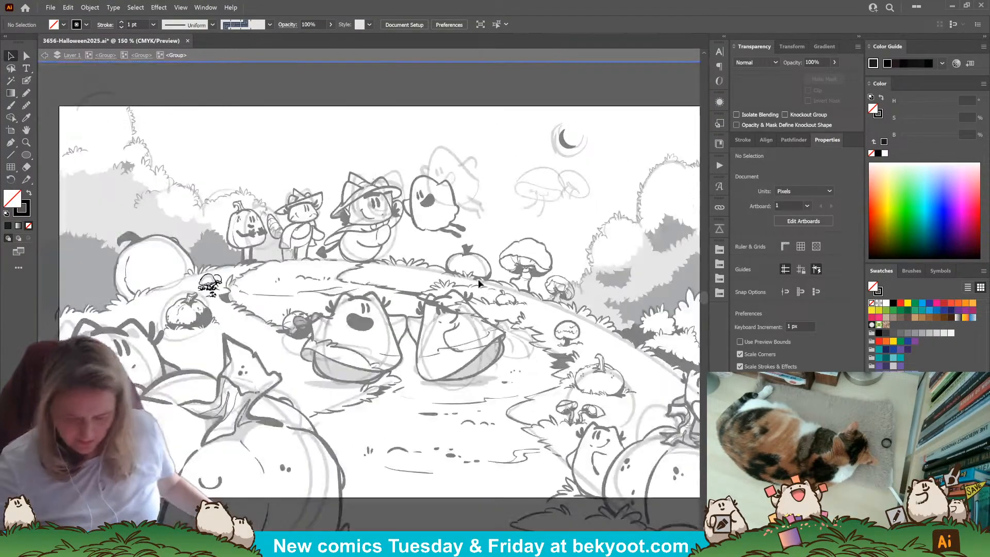
left_click(141, 55)
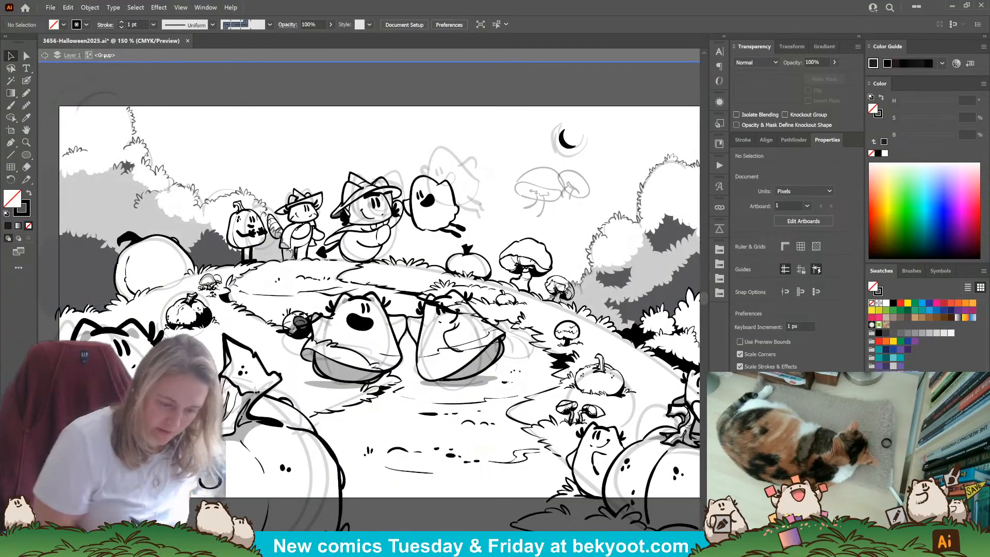
double_click(566, 194)
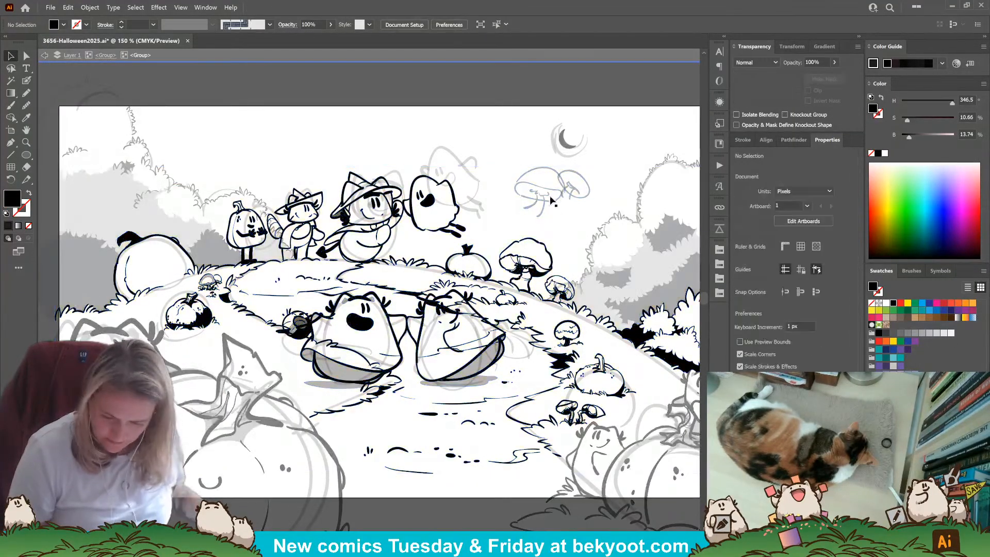
left_click(584, 196, "shift")
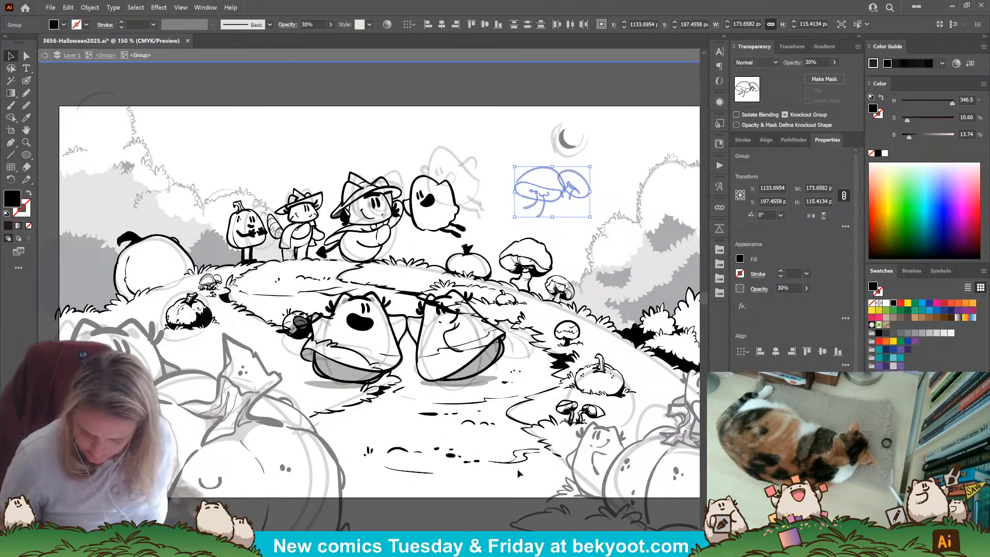
left_click(211, 286, "shift")
double_click(209, 282)
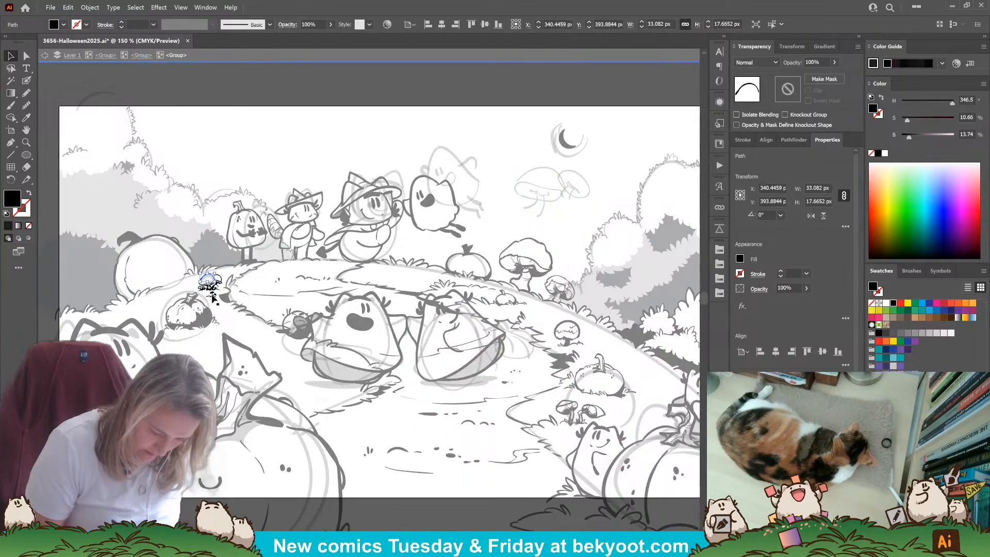
left_click(219, 305)
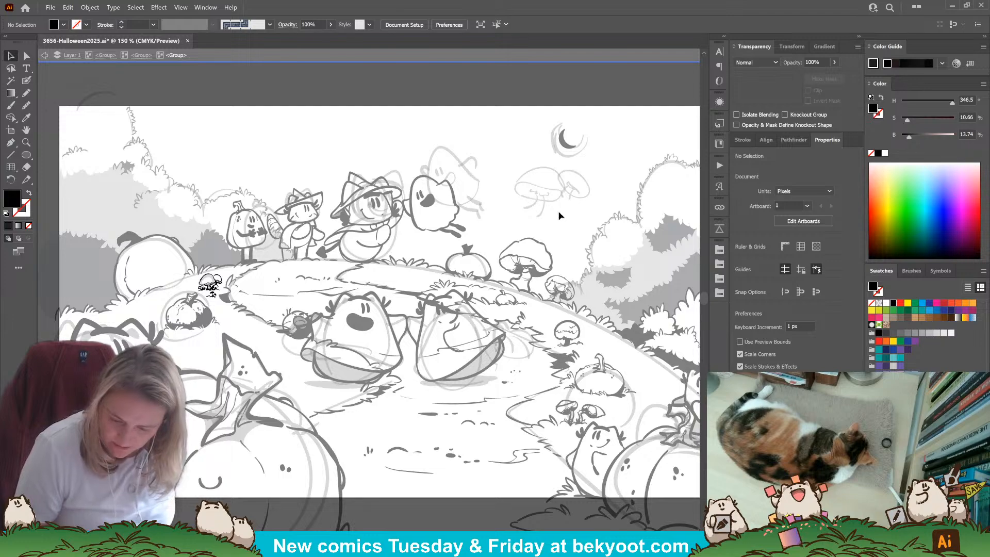
left_click(104, 55)
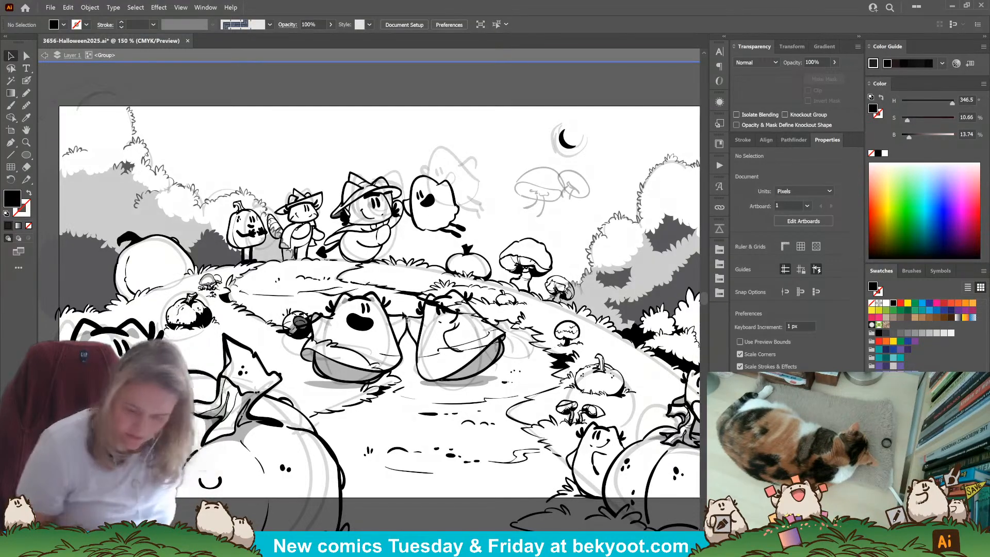
Isolate the scenery group and delete the faded two-mushroom sketch in the sky below the moon.
left_click(541, 209)
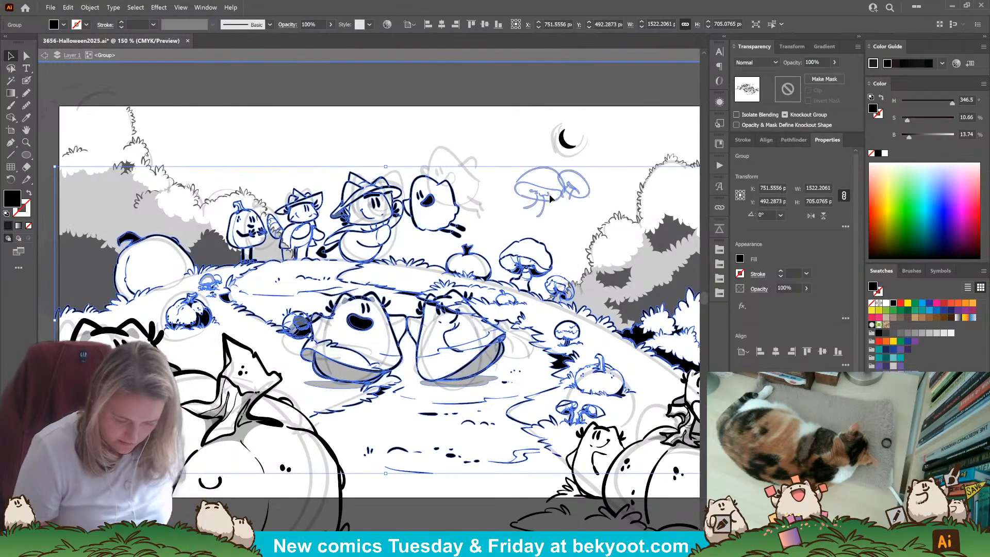
double_click(549, 194)
left_click(549, 199)
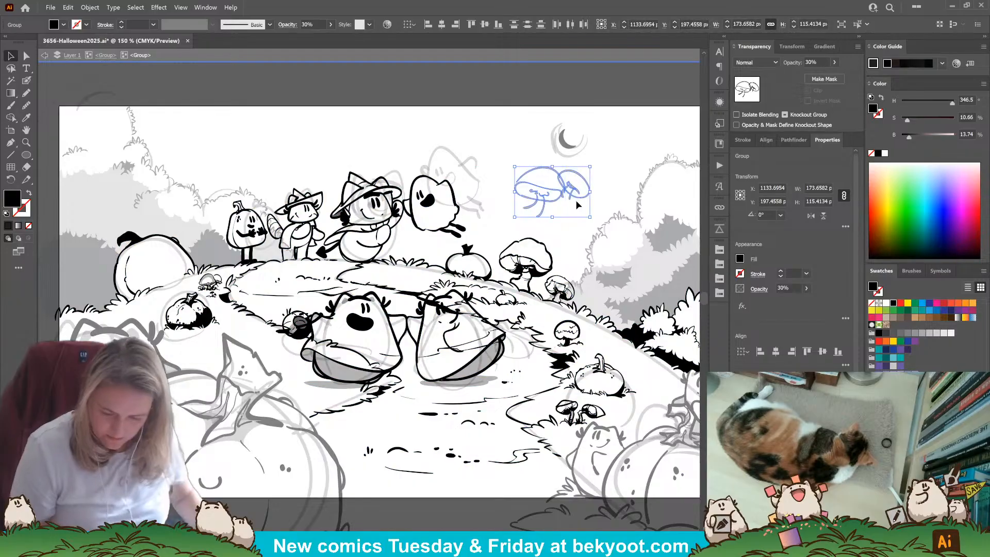
key("Delete")
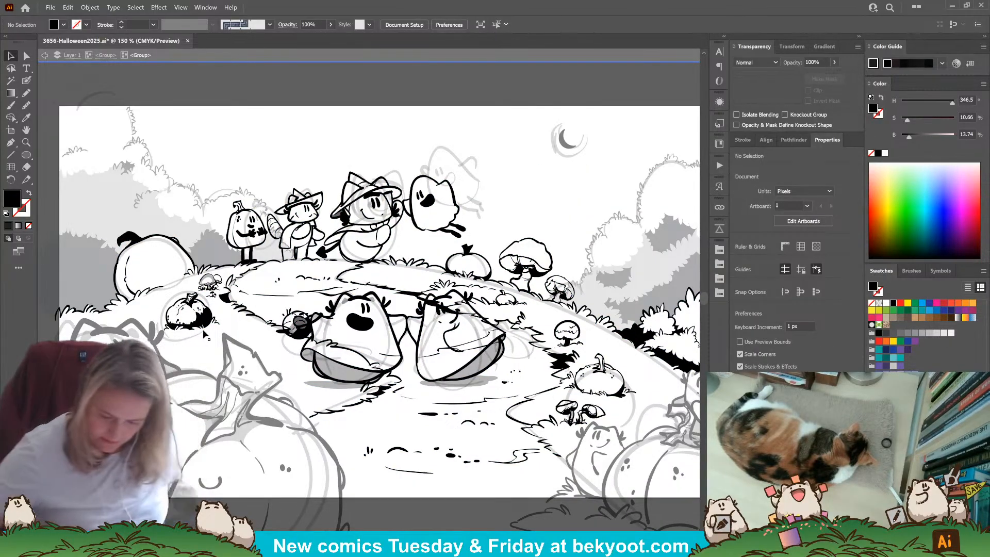
Delete the faded grey mushroom guide behind the newly inked mushroom cluster beside the path.
scroll(172, 251, "up", 6)
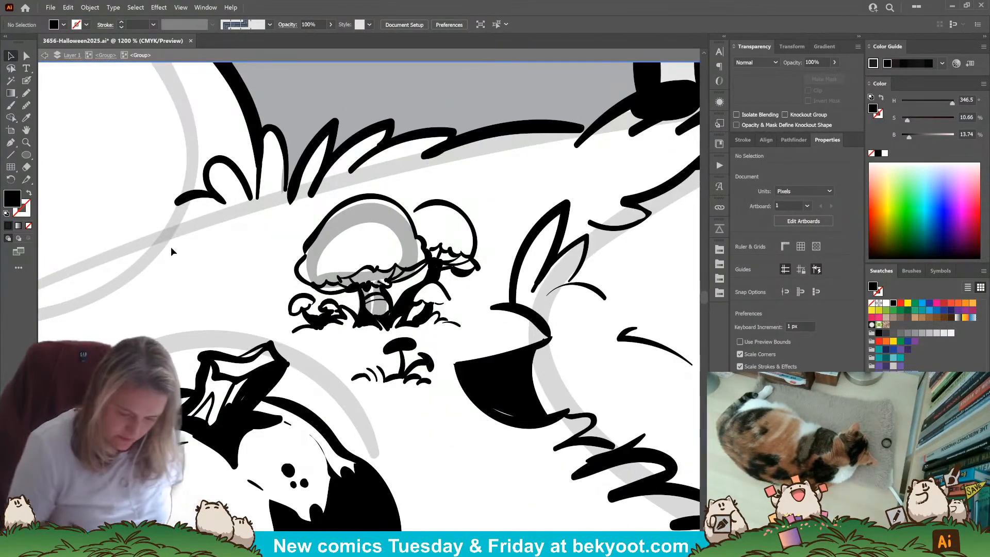
left_click(361, 227)
key("Delete")
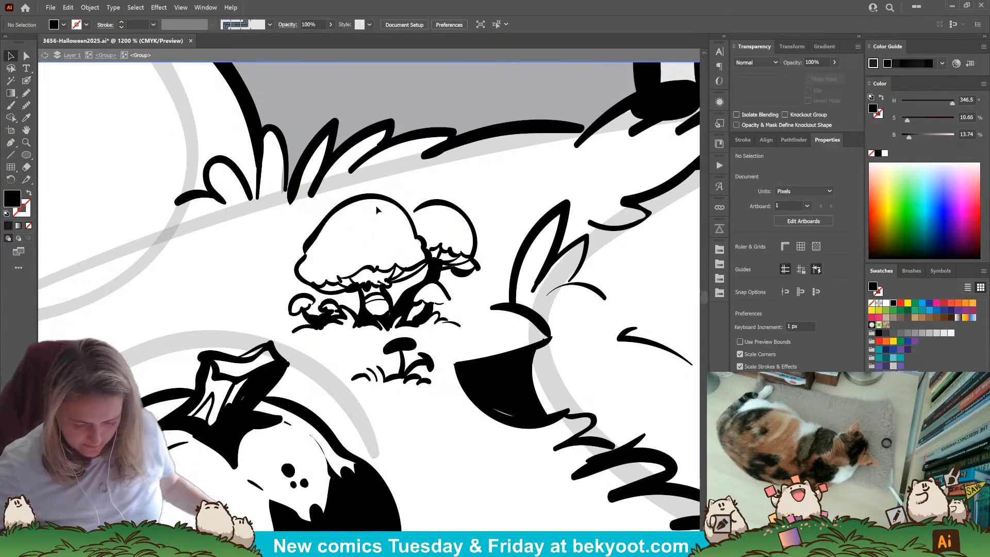
Exit group isolation and move the rough sketch group off the artboard, beyond its upper-left corner.
scroll(377, 209, "down", 6)
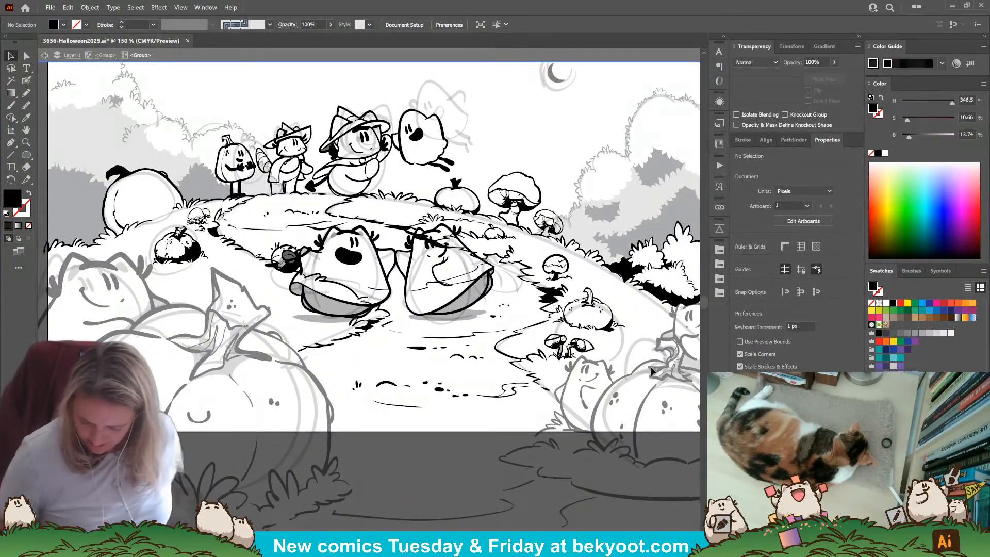
scroll(520, 289, "down", 2)
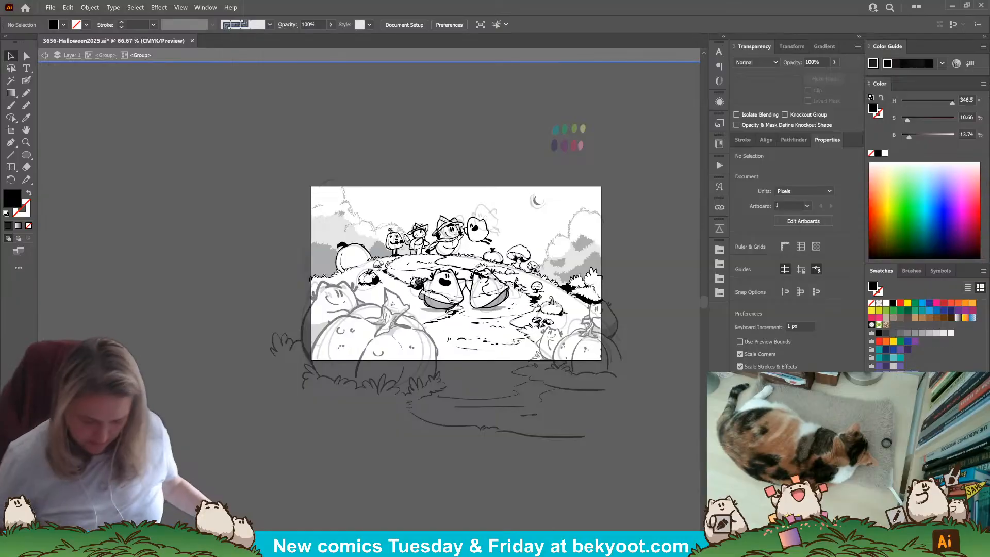
double_click(622, 248)
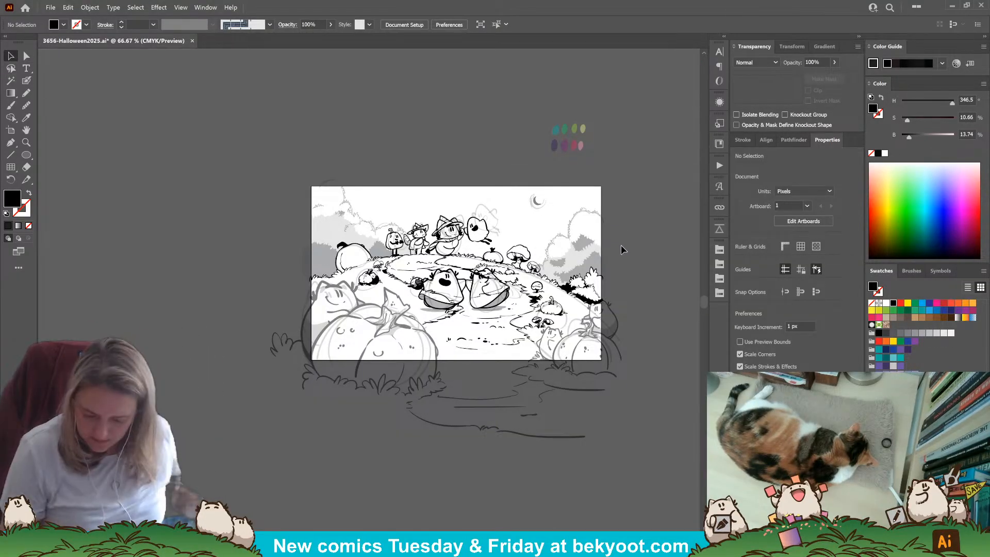
left_click(578, 242)
left_click_drag(578, 242, 218, 109)
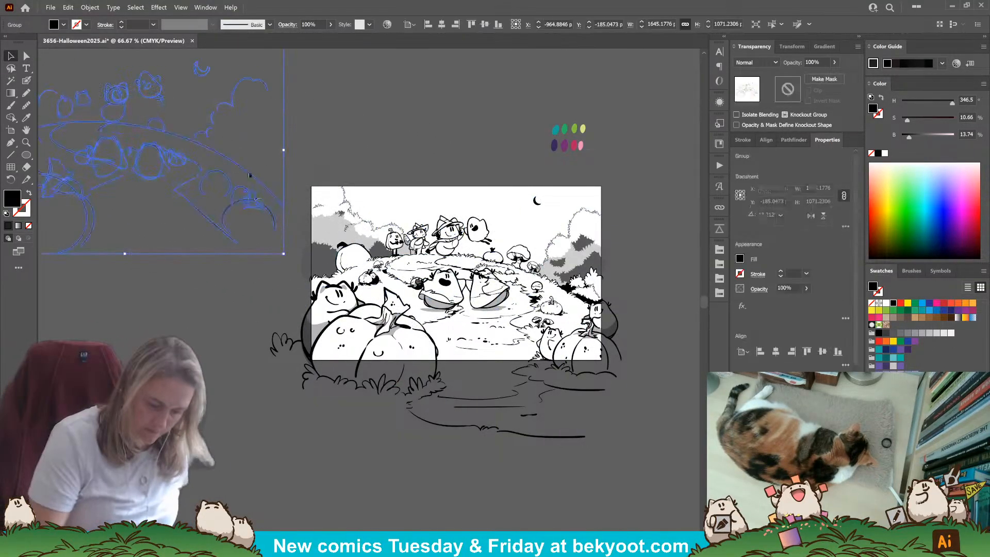
left_click_drag(246, 212, 206, 206)
left_click(255, 455)
scroll(280, 439, "right", 3)
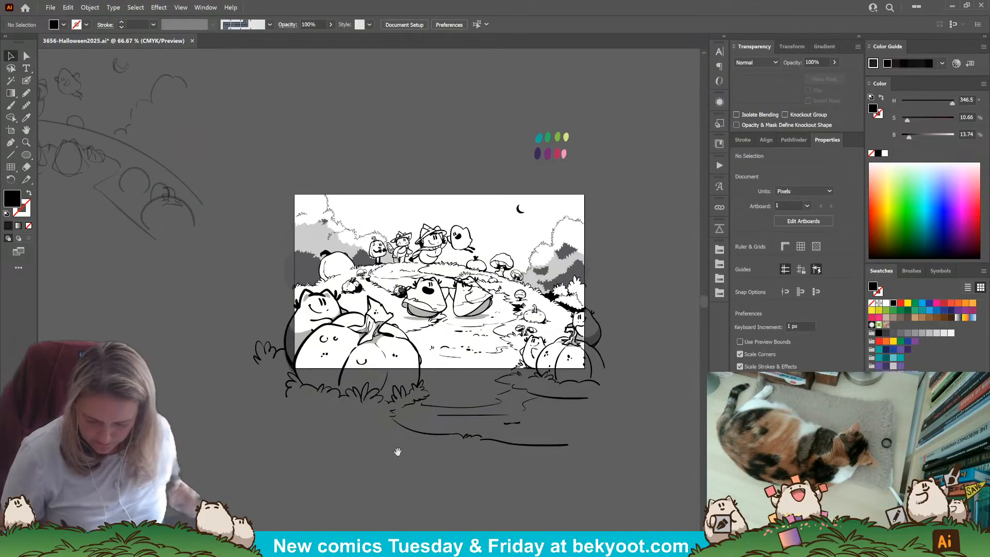
Save the Halloween illustration with its finished linework.
scroll(364, 298, "up", 1)
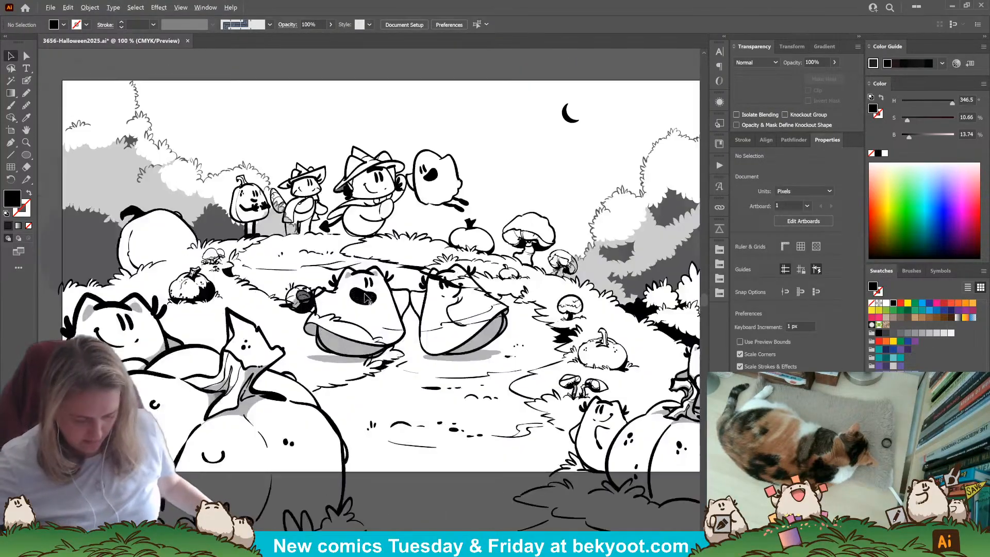
left_click_drag(492, 331, 475, 316)
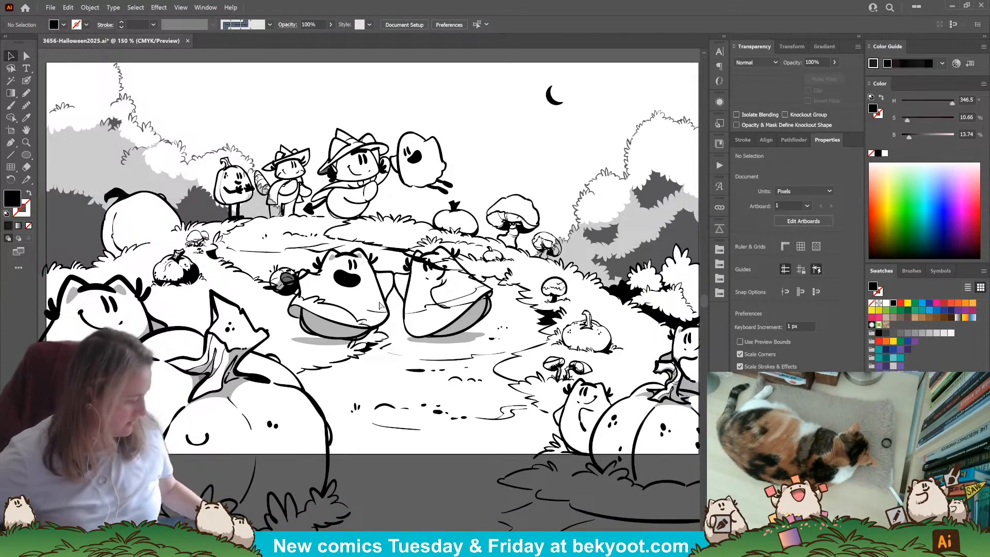
key("ctrl+s")
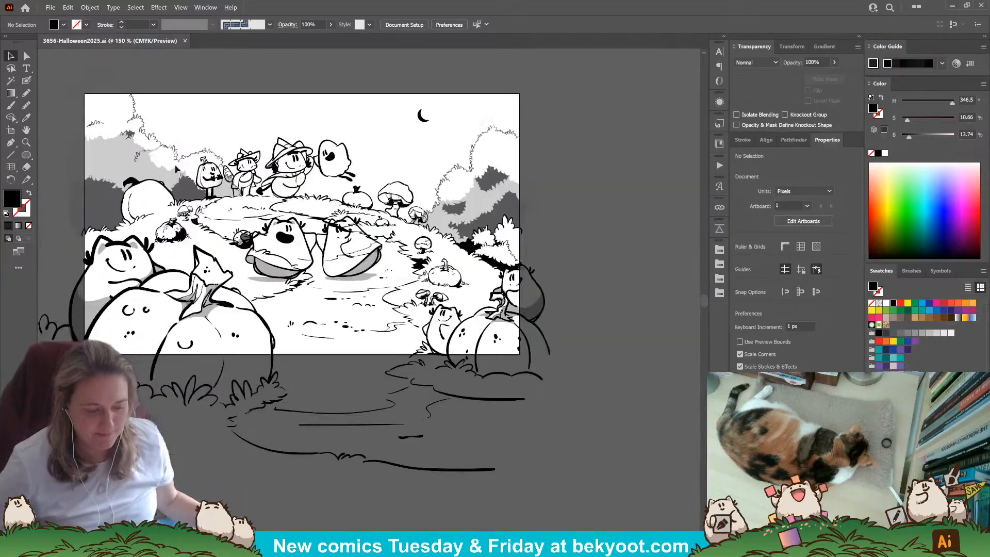
Select the dark grey bush shading behind the pale pumpkin for inspection, and clear the selection without editing it.
key("ctrl+minus")
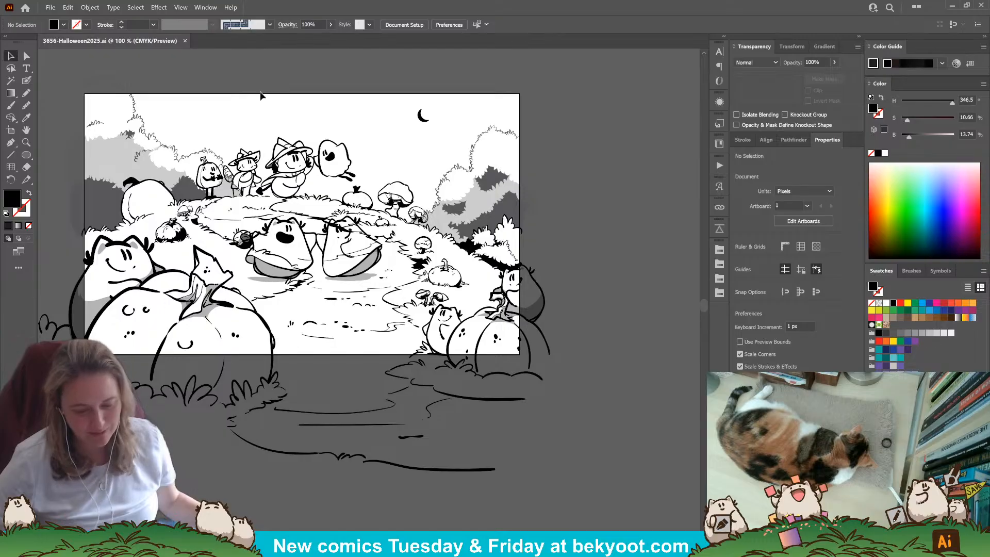
left_click(26, 55)
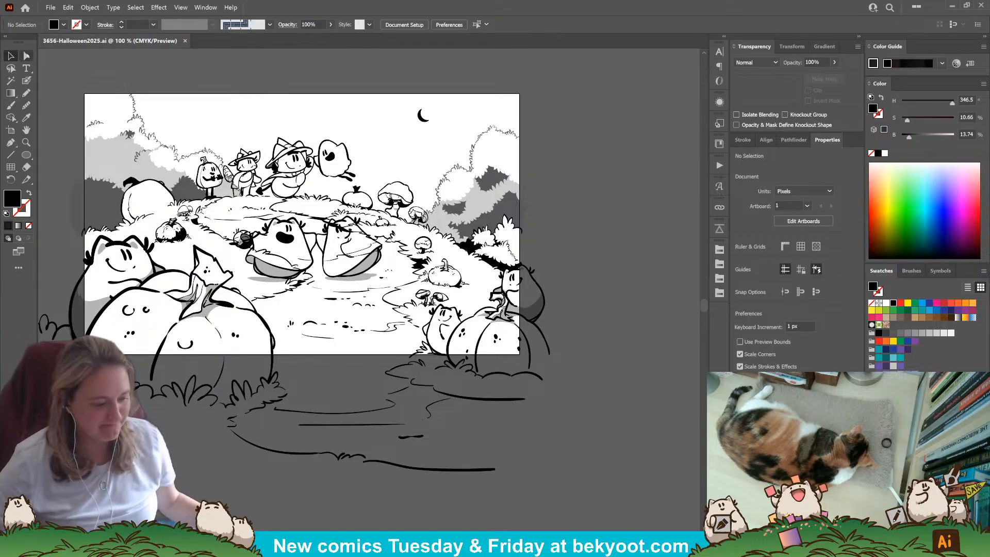
left_click(79, 196)
left_click(75, 215)
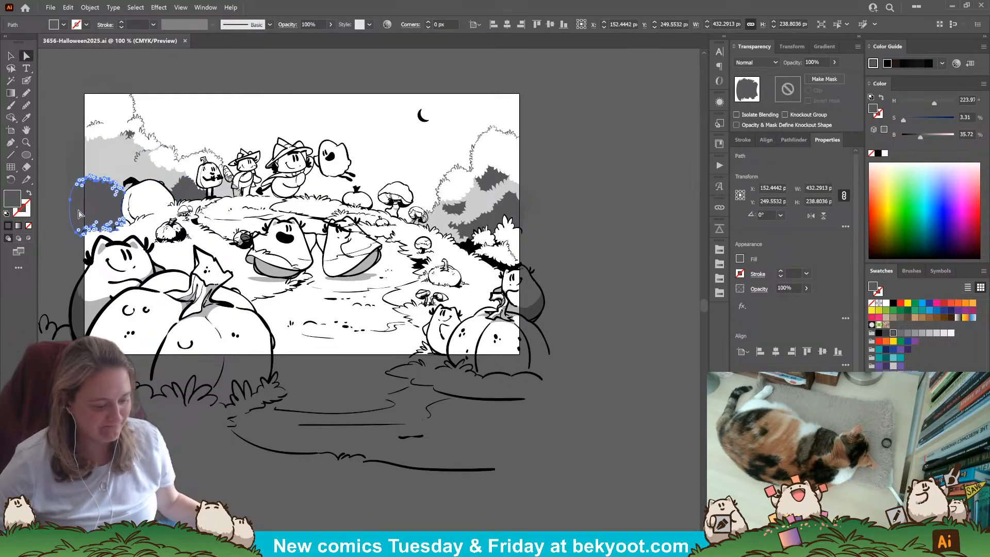
left_click(183, 189, "shift")
left_click(185, 192, "shift")
left_click(58, 120)
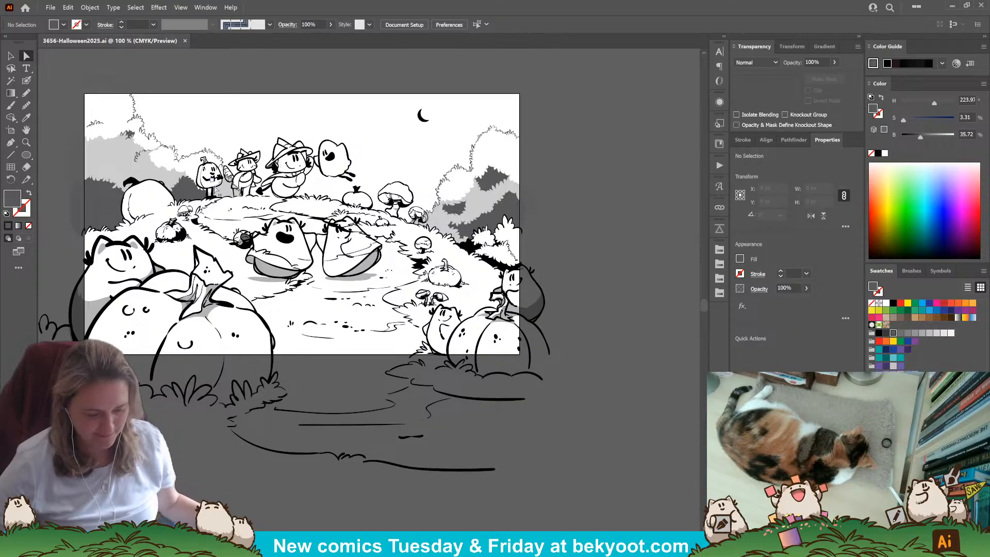
left_click(10, 55)
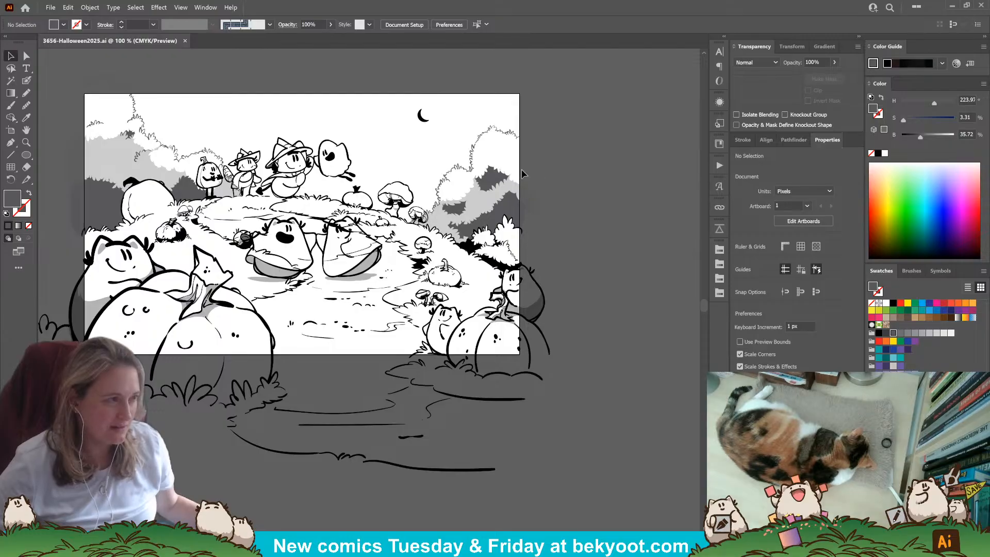
Examine the eight colour samples above the artboard and review the whole inked scene against them.
left_click_drag(434, 150, 507, 215)
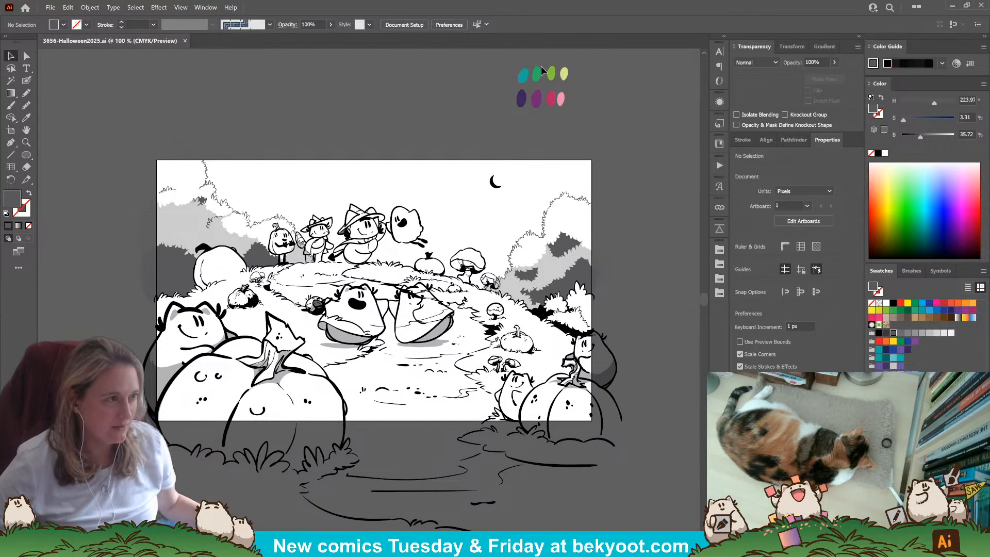
scroll(545, 80, "up", 5)
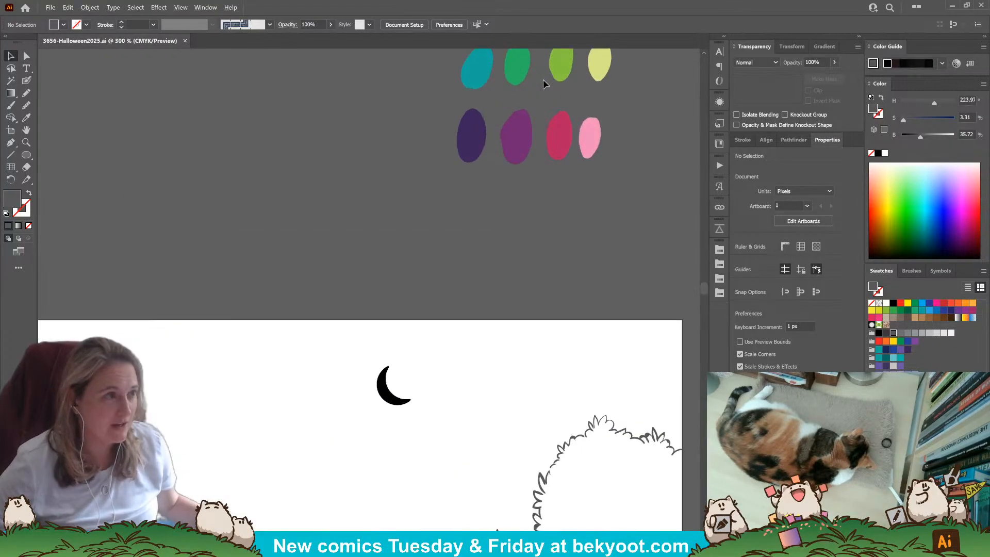
left_click_drag(545, 120, 462, 231)
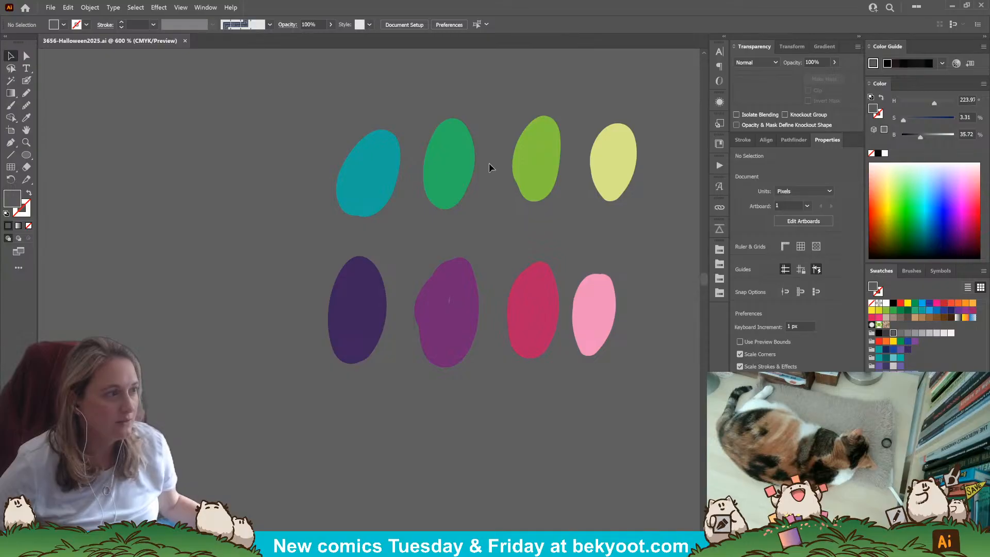
scroll(352, 227, "down", 3)
scroll(354, 227, "down", 2)
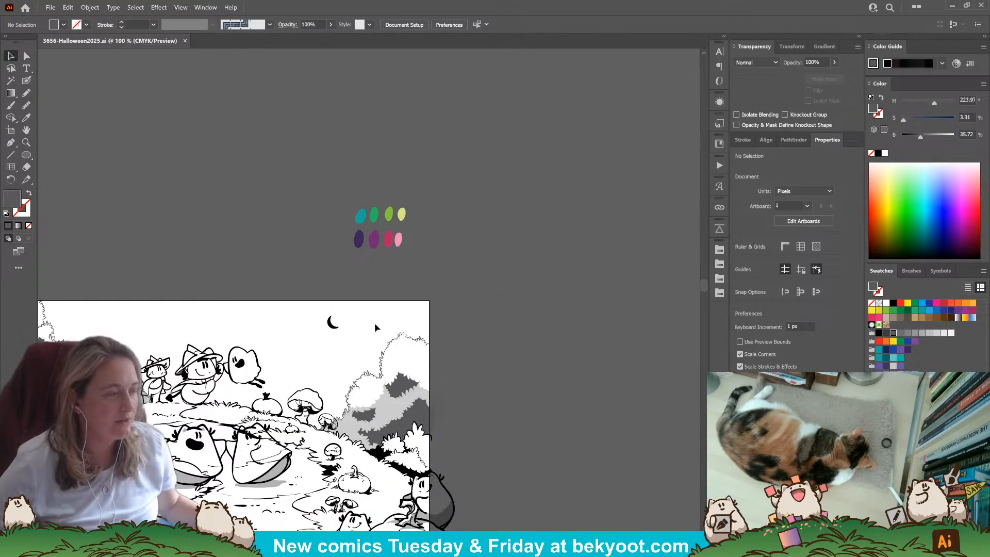
left_click_drag(381, 350, 433, 229)
left_click_drag(302, 323, 396, 245)
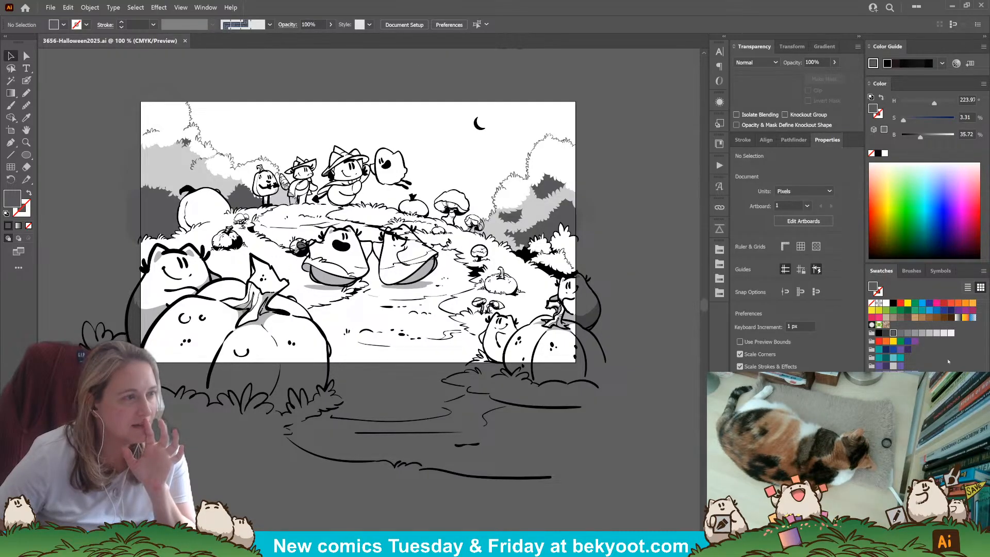
scroll(595, 121, "up", 3)
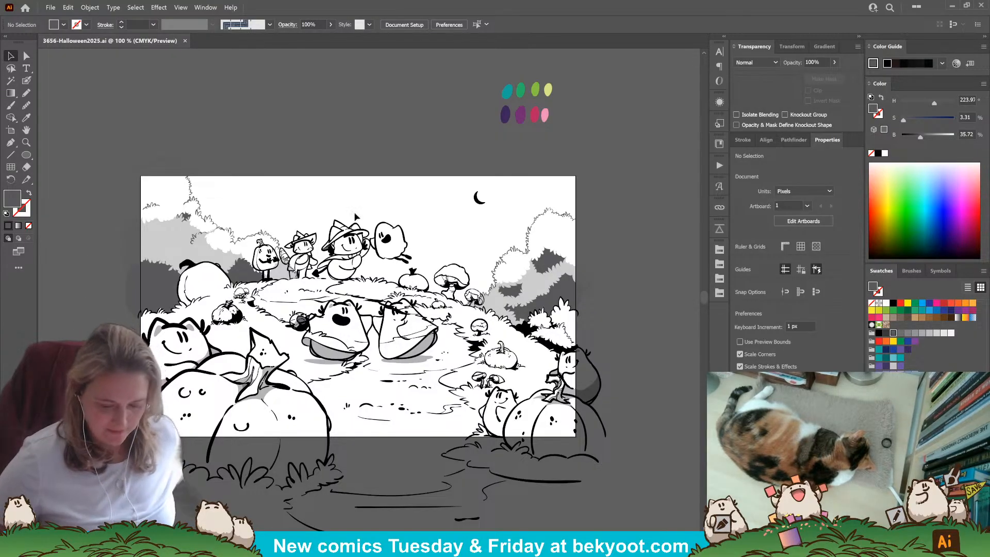
left_click_drag(402, 267, 417, 214)
scroll(380, 178, "up", 1)
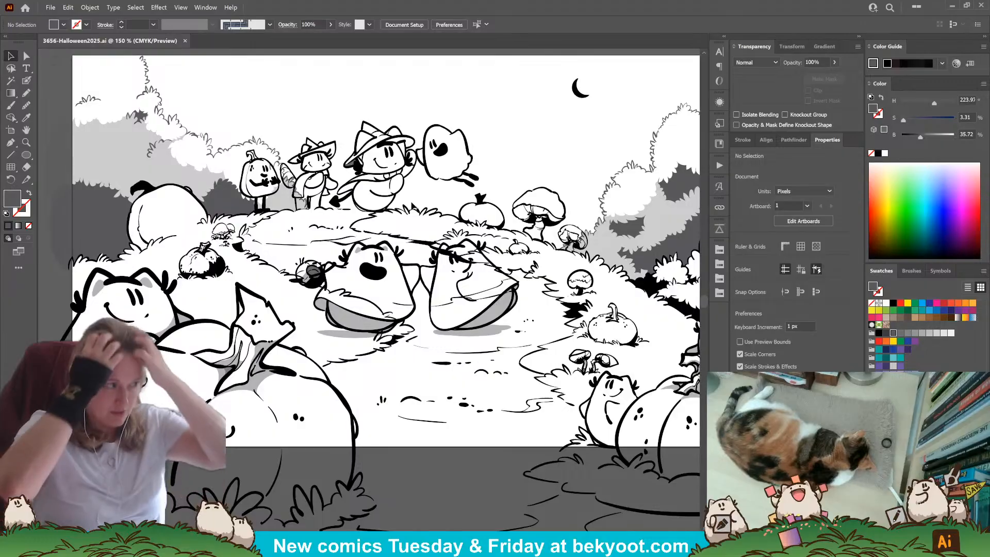